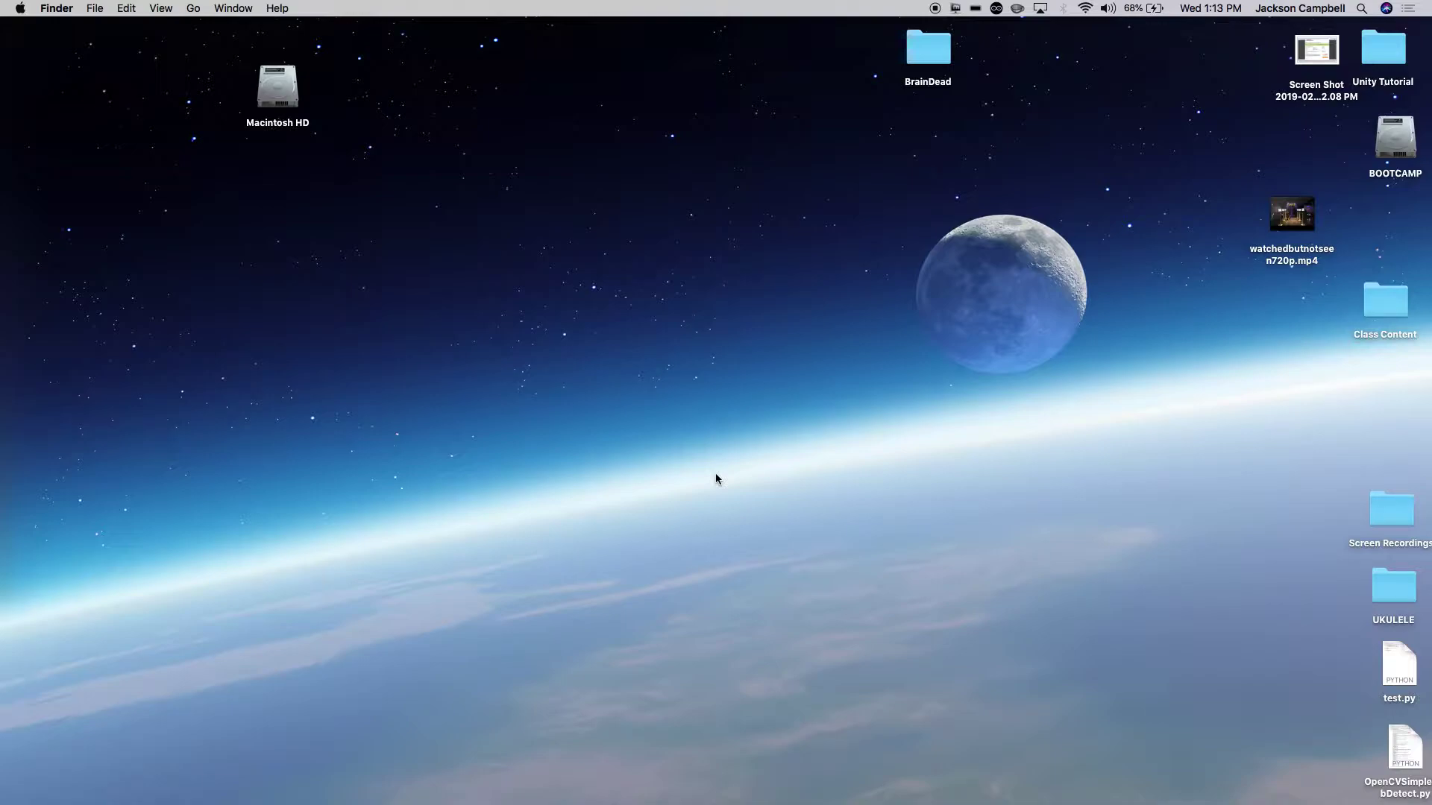
Check which Wi-Fi network the computer is connected to.
left_click(1085, 9)
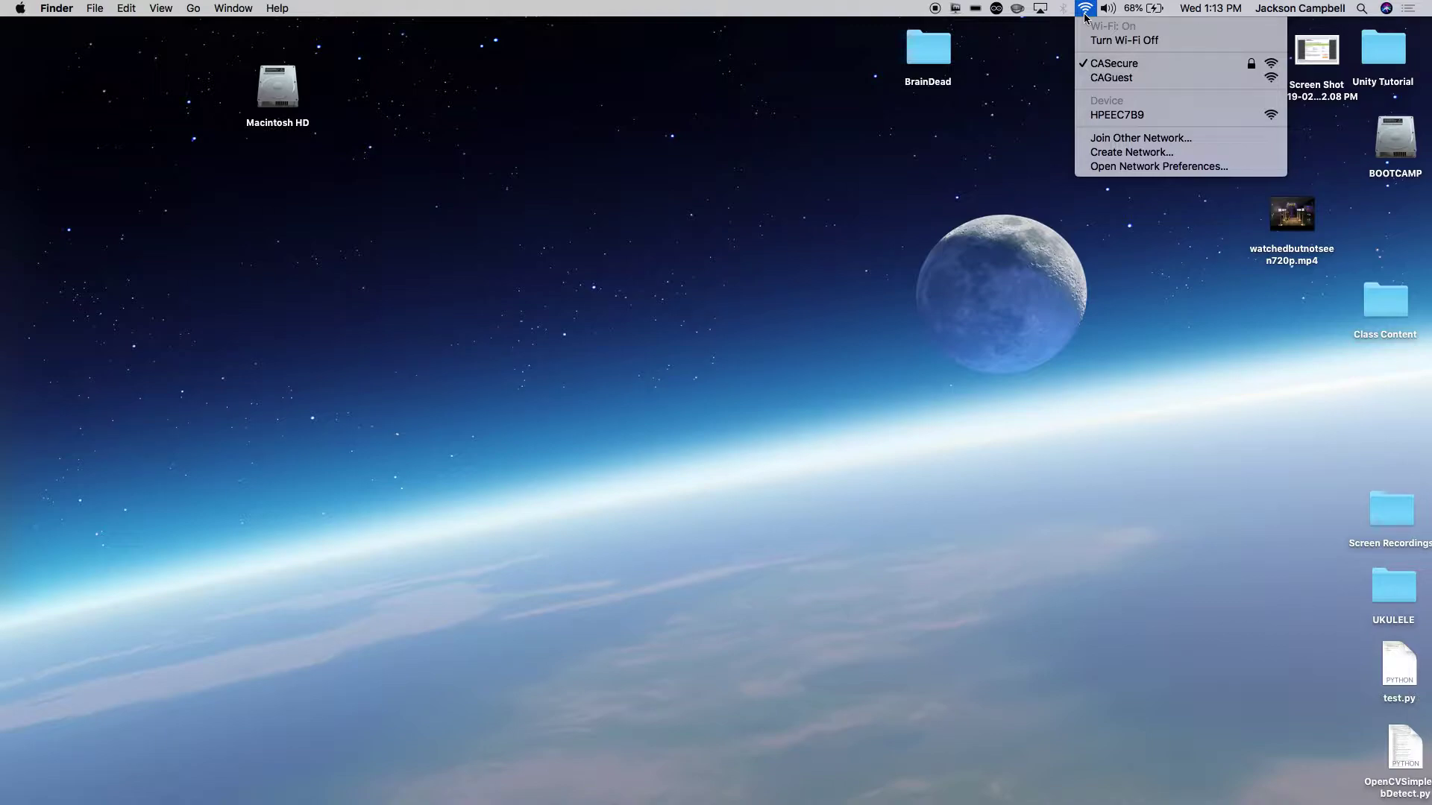
left_click(789, 615)
Switch to TouchDesigner and start a new project, quitting NewProject.1.toe without saving.
mouse_move(745, 792)
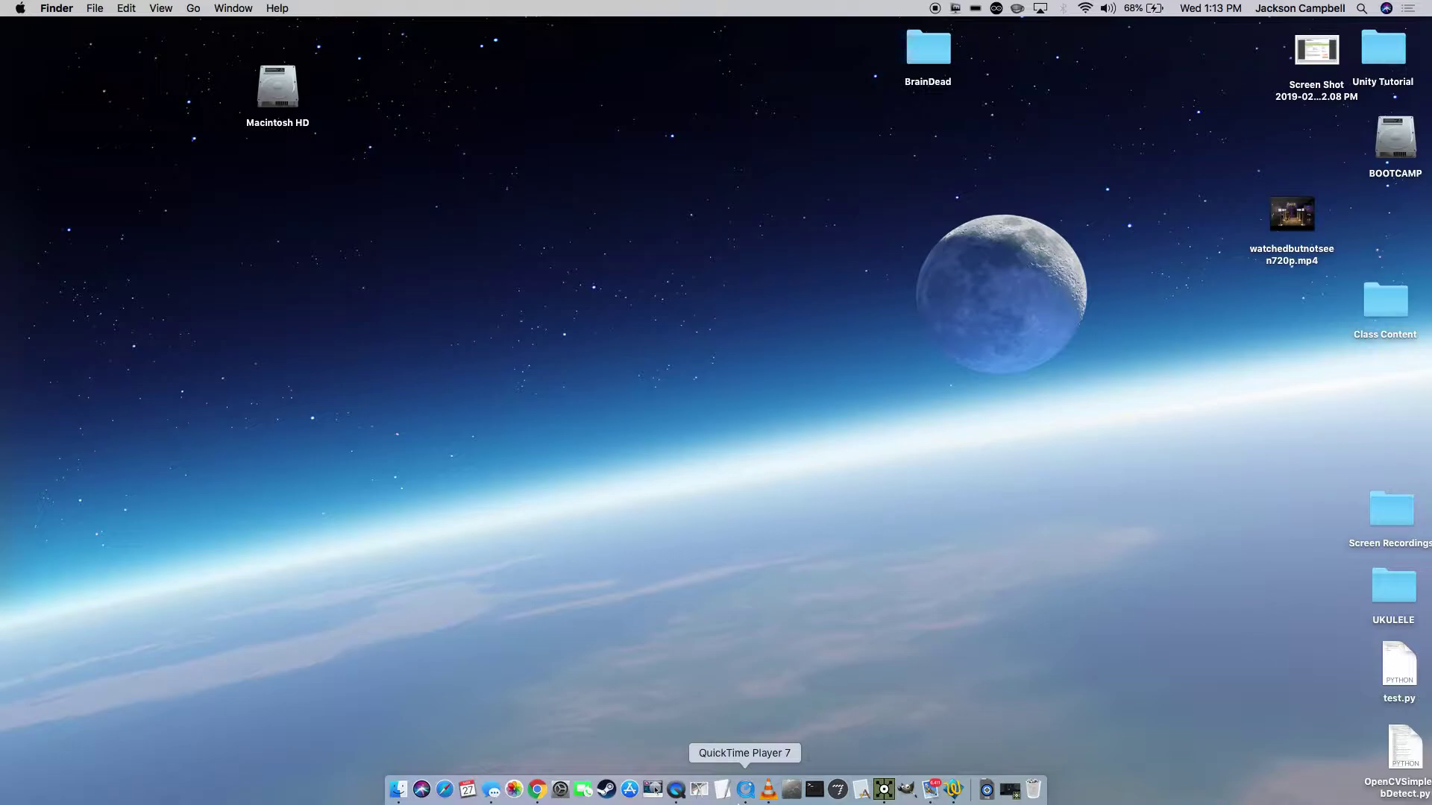
left_click(882, 792)
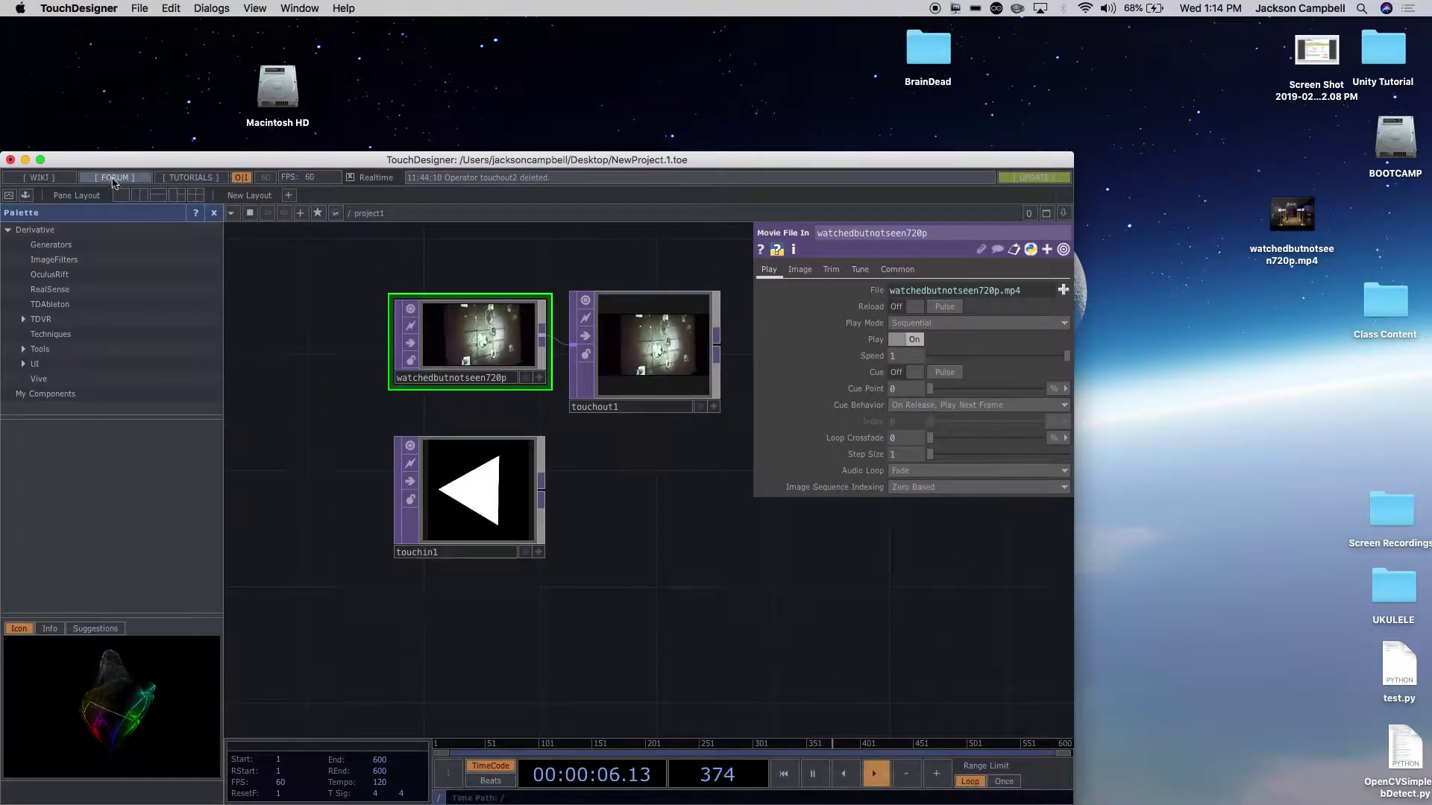
left_click(140, 8)
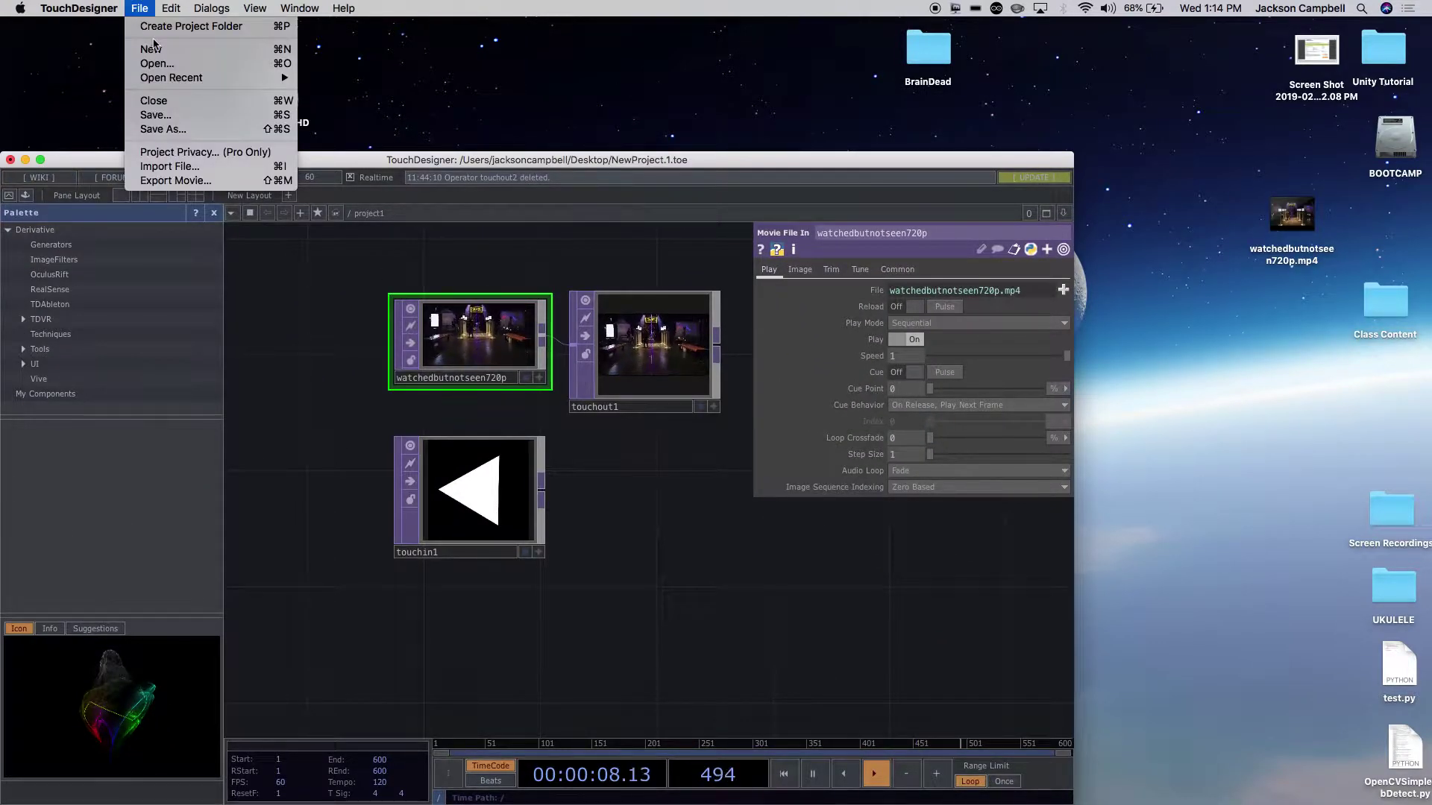
left_click(277, 256)
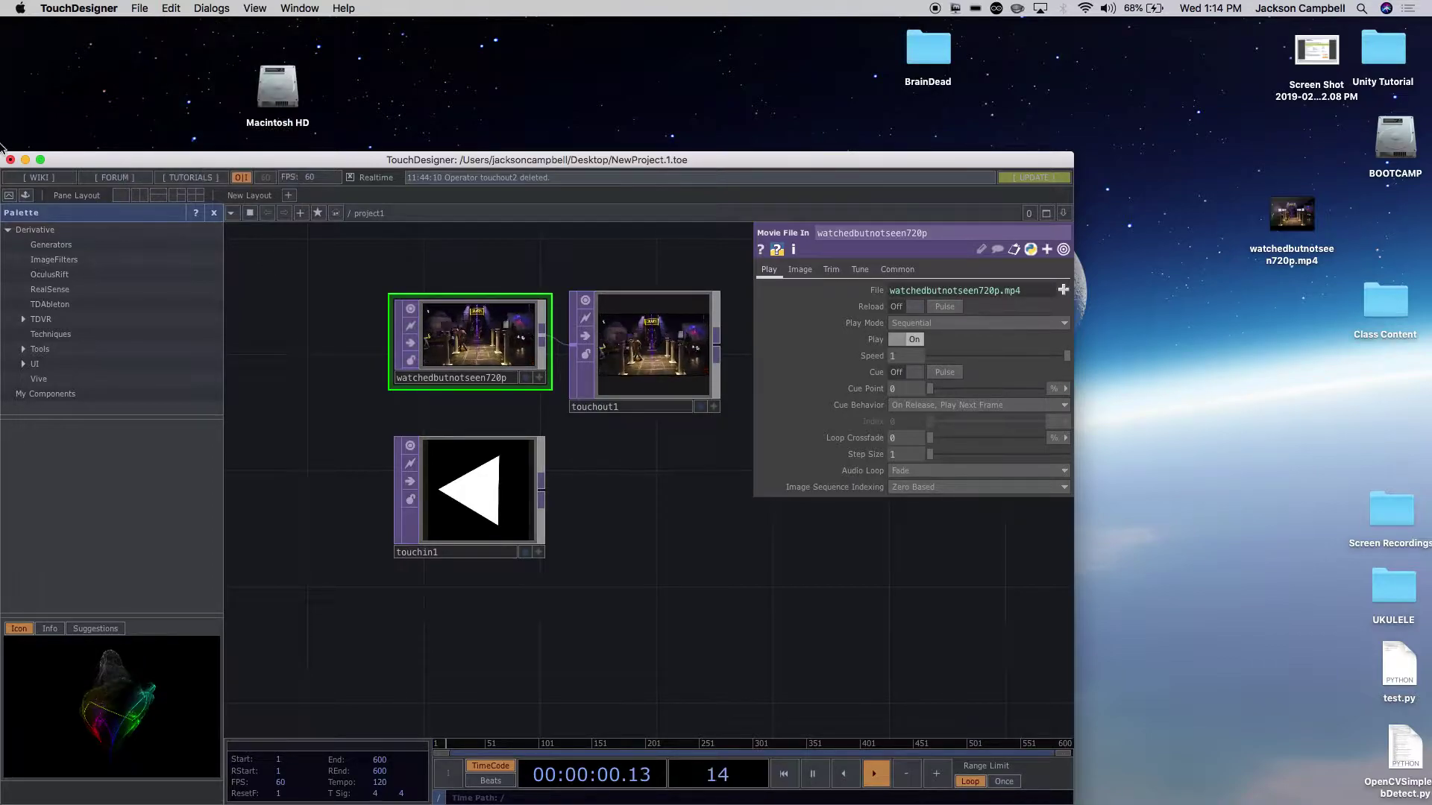
left_click(139, 8)
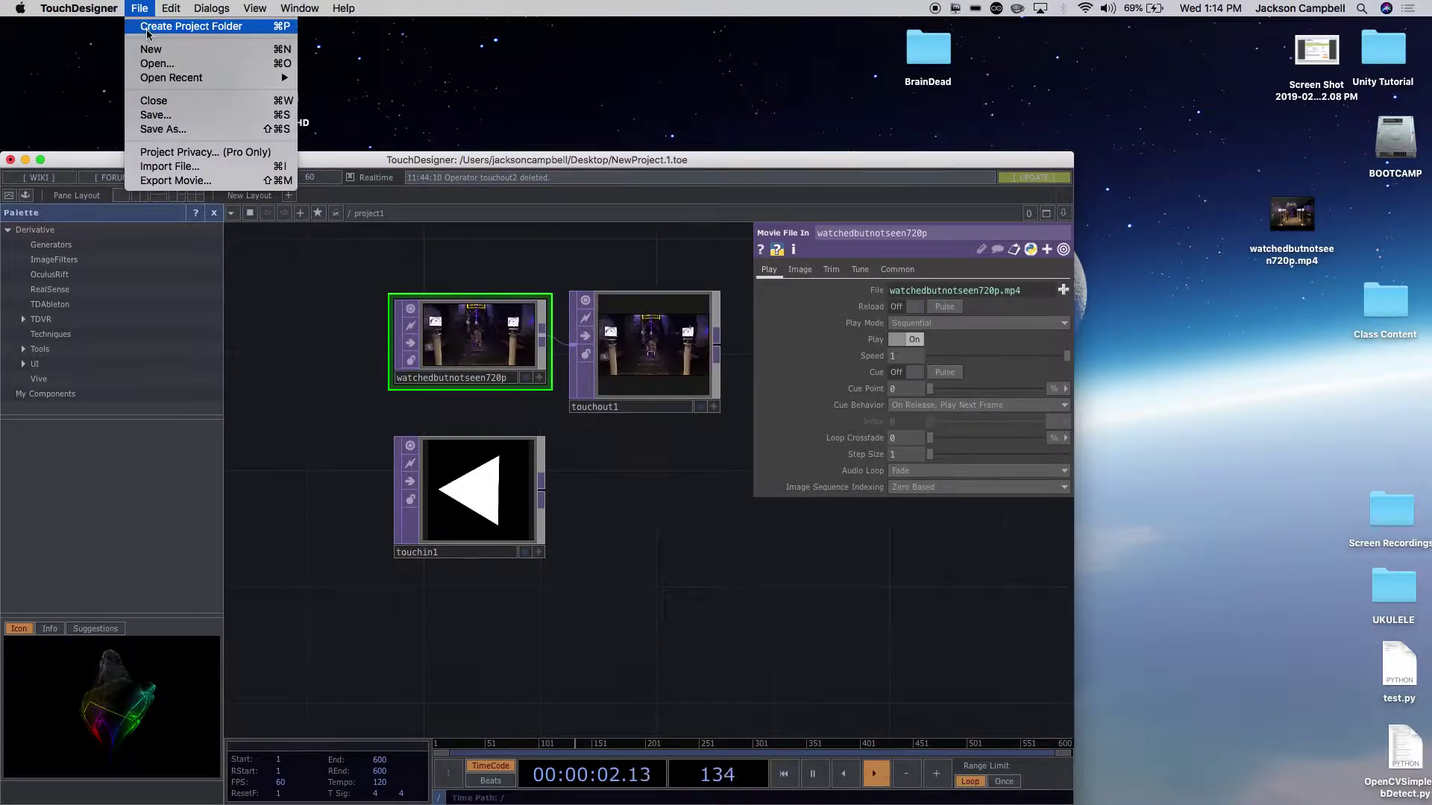
left_click(153, 53)
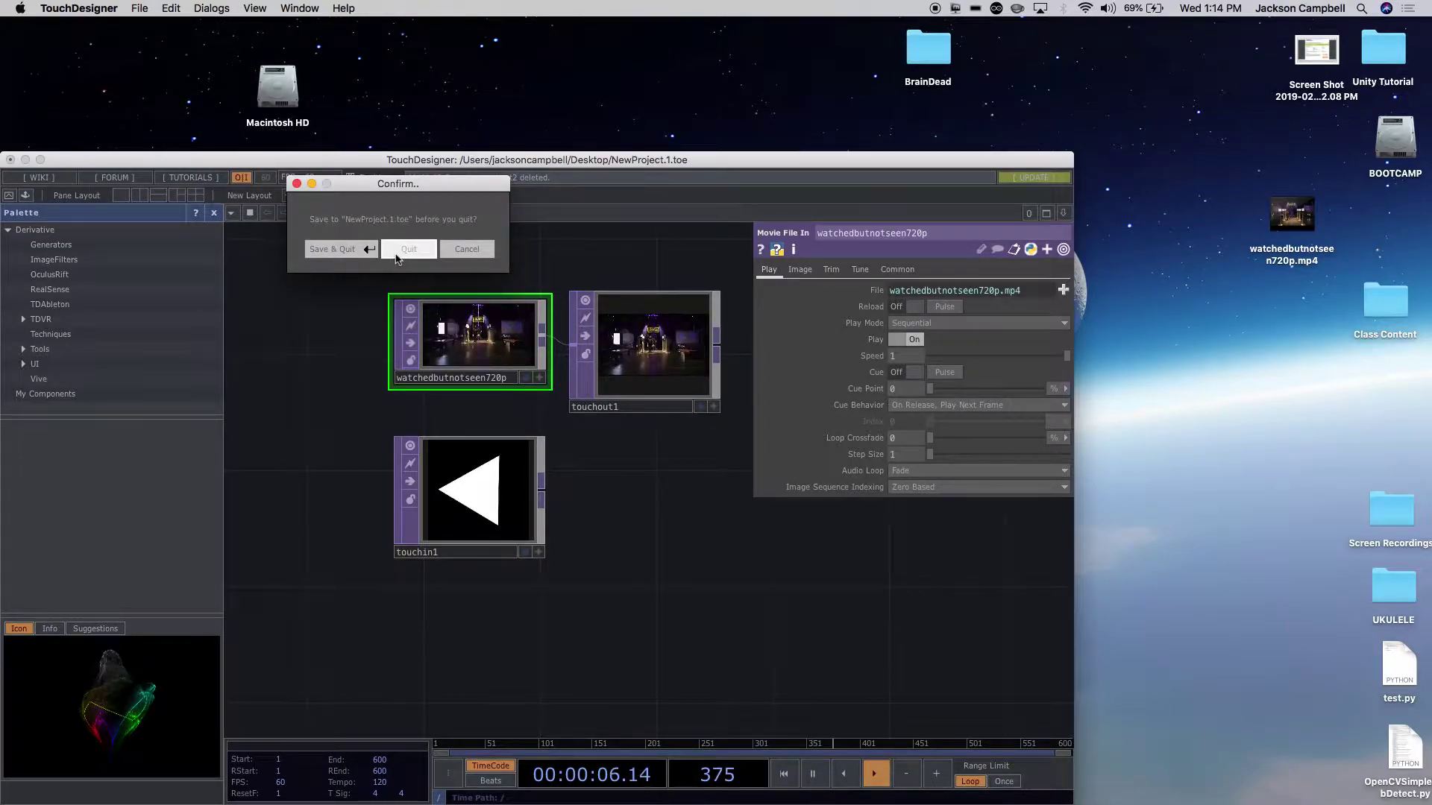
left_click(396, 253)
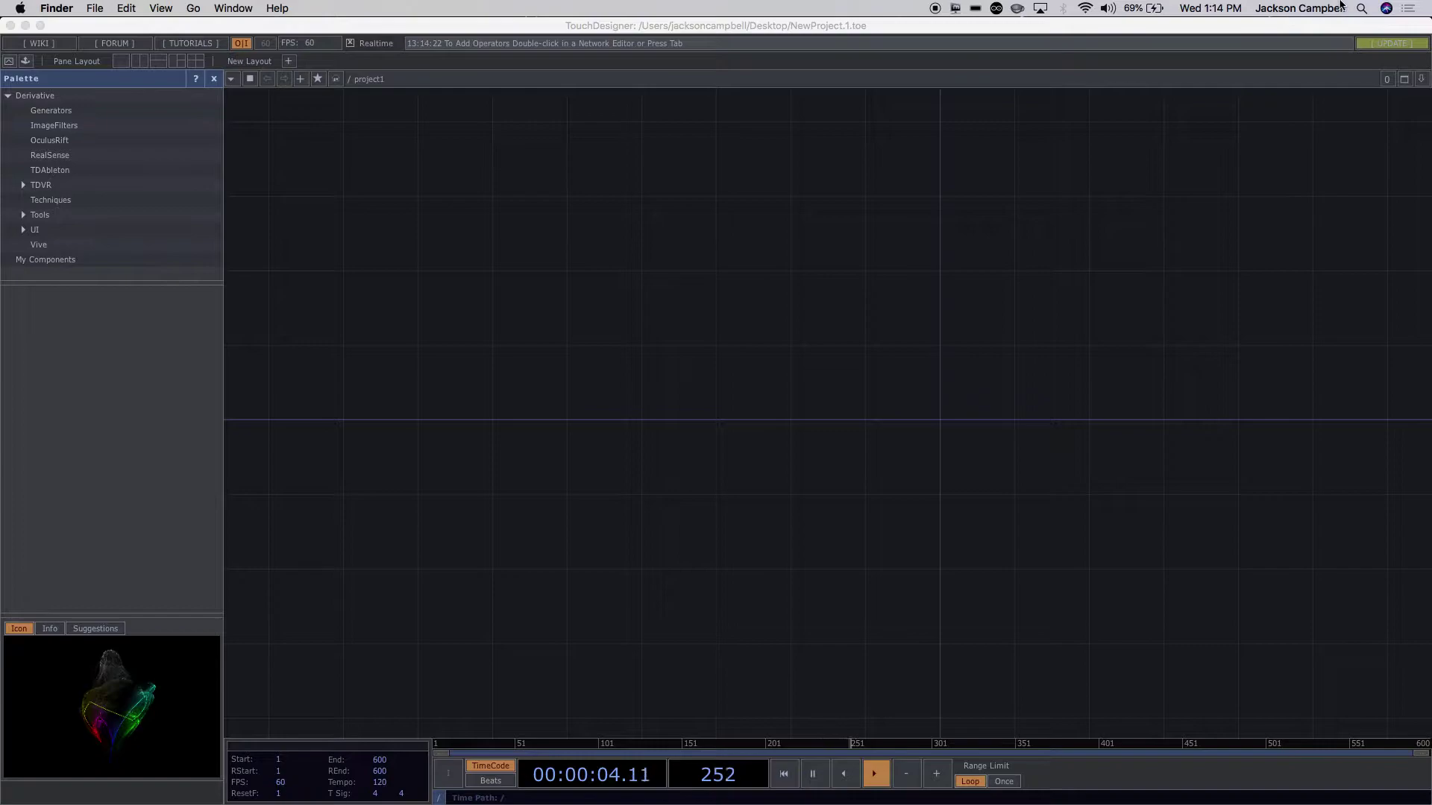
Find and open Terminal with a Spotlight search.
left_click(1362, 9)
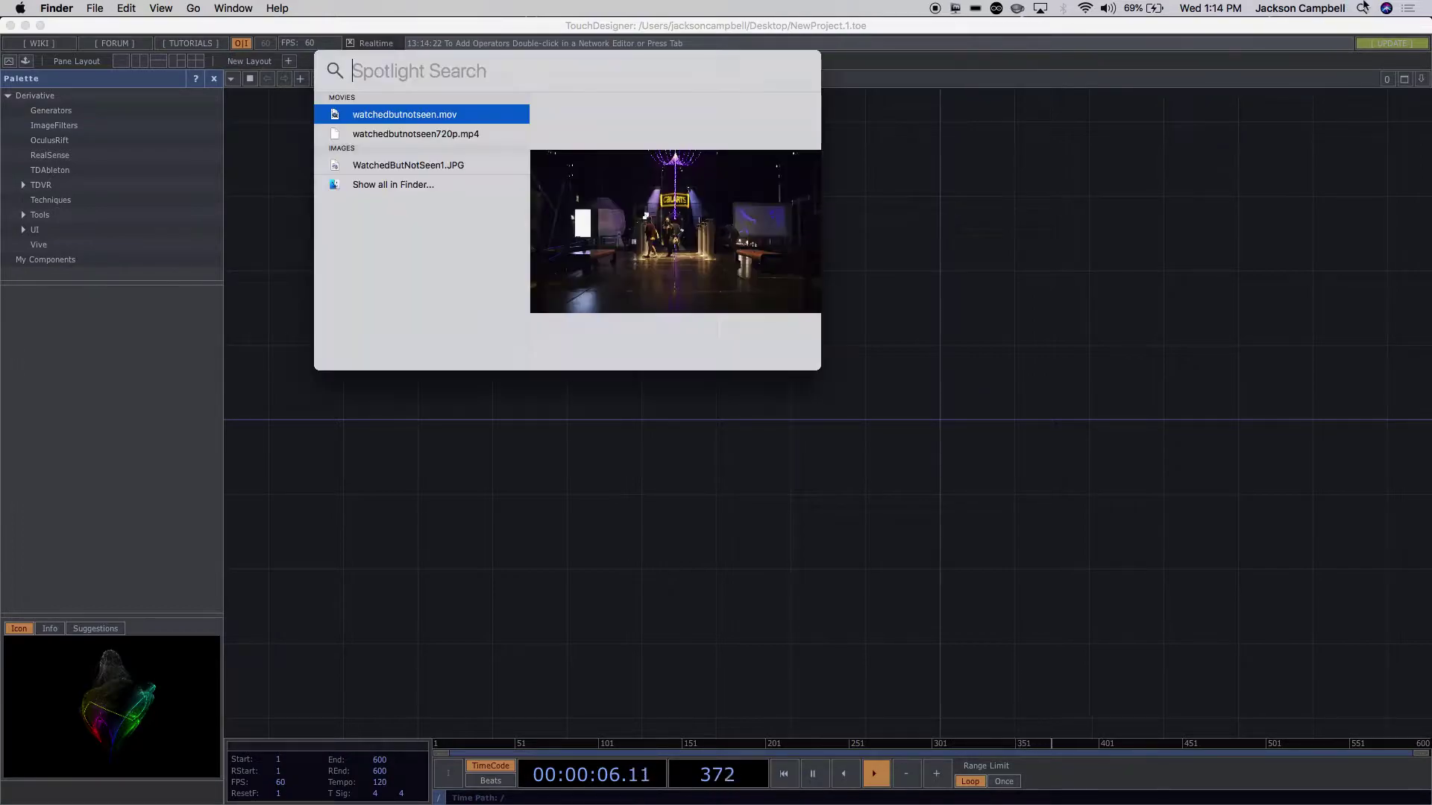
type("teme")
key("BackSpace")
key("BackSpace")
type("rm")
key("Return")
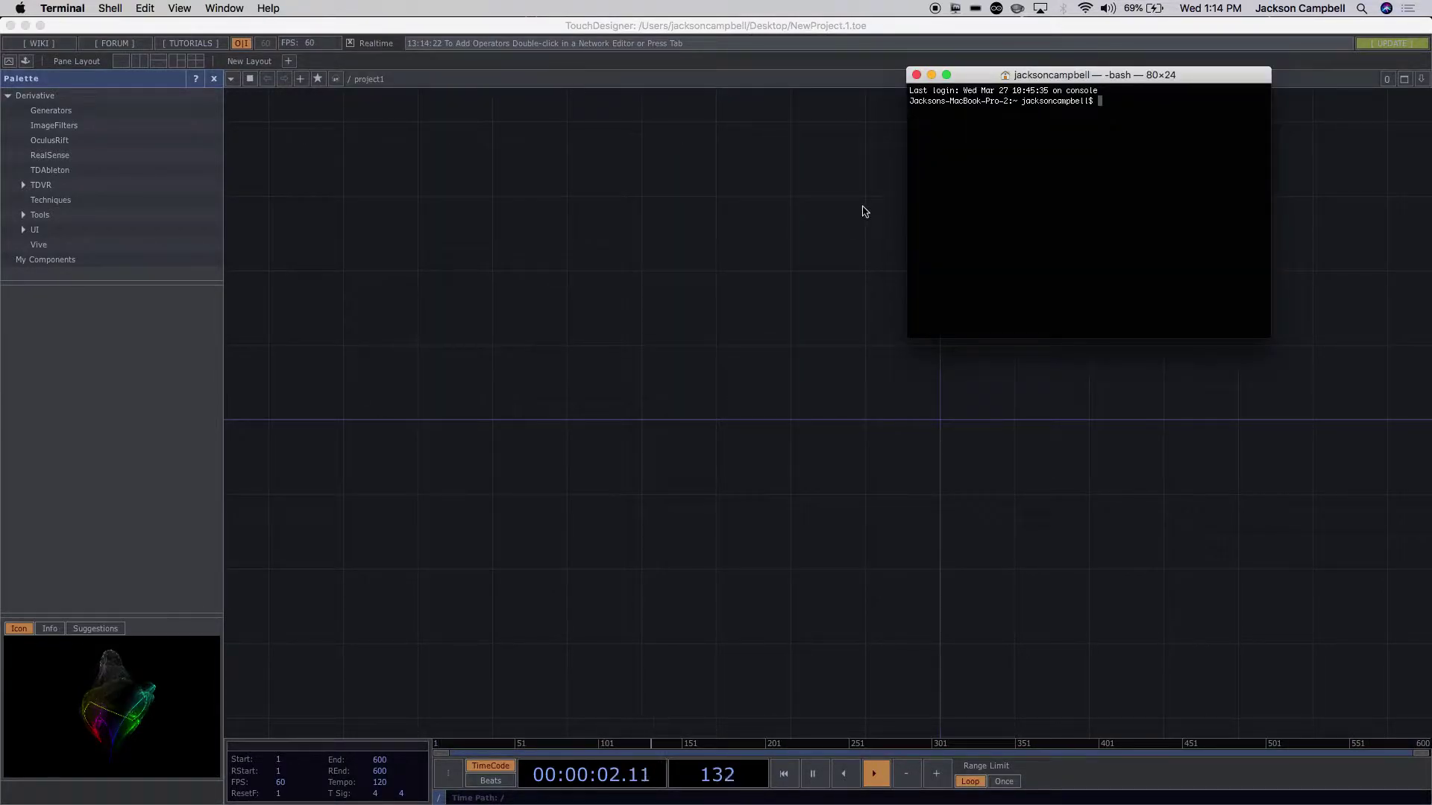
Move the Terminal window toward the screen's left, enlarge it to 151×41 and increase its text size several steps.
left_click_drag(1124, 76, 615, 63)
left_click_drag(753, 324, 1071, 502)
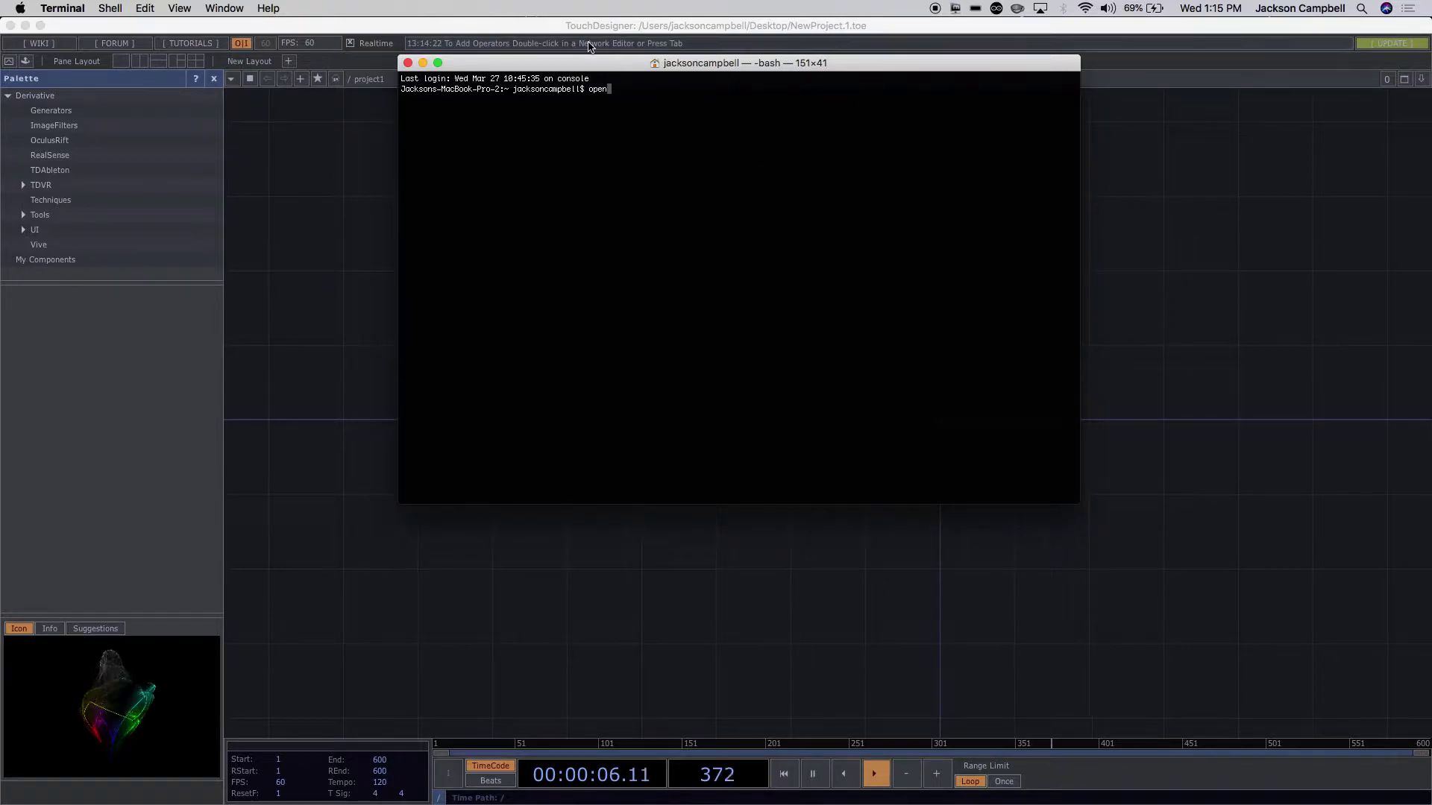
left_click(182, 8)
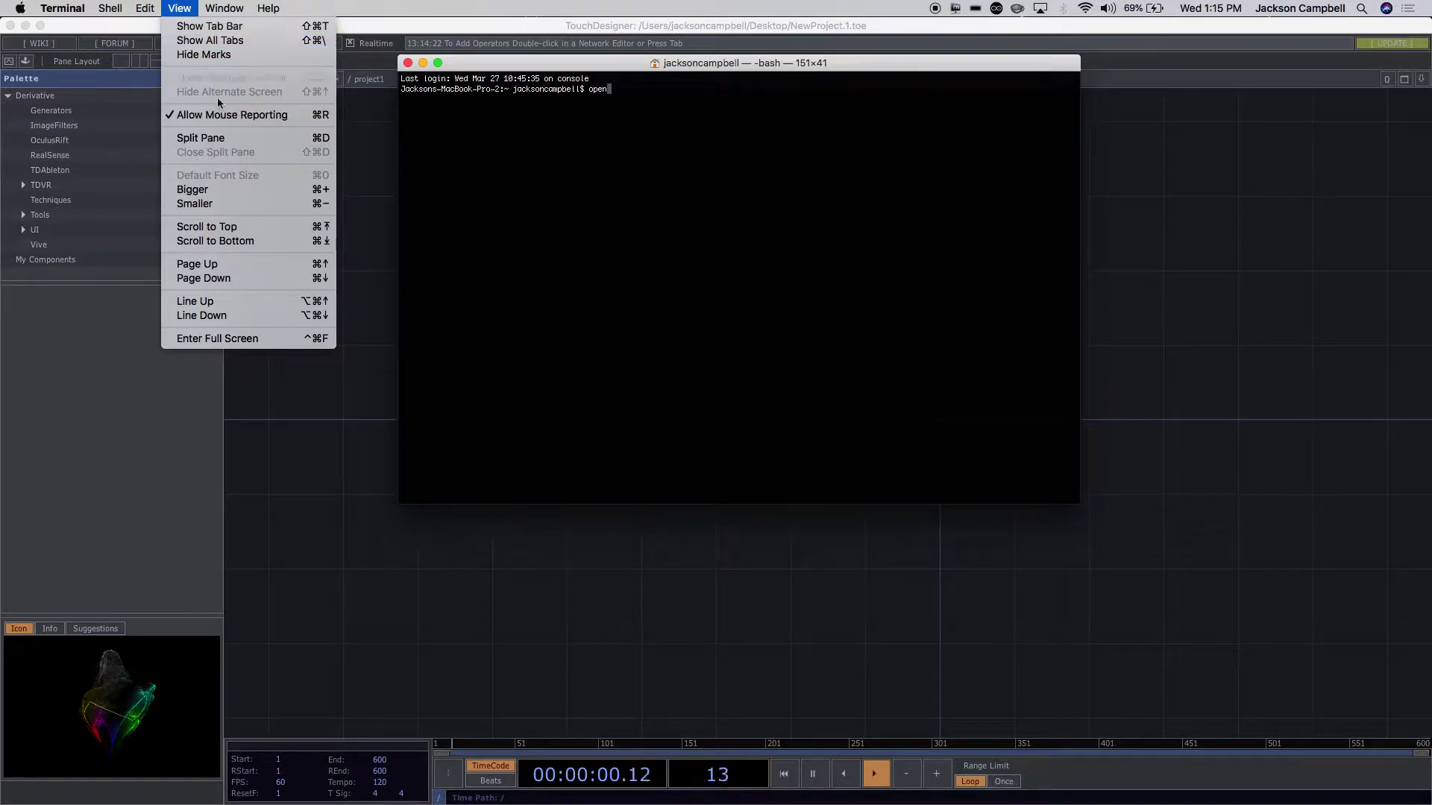
left_click(207, 189)
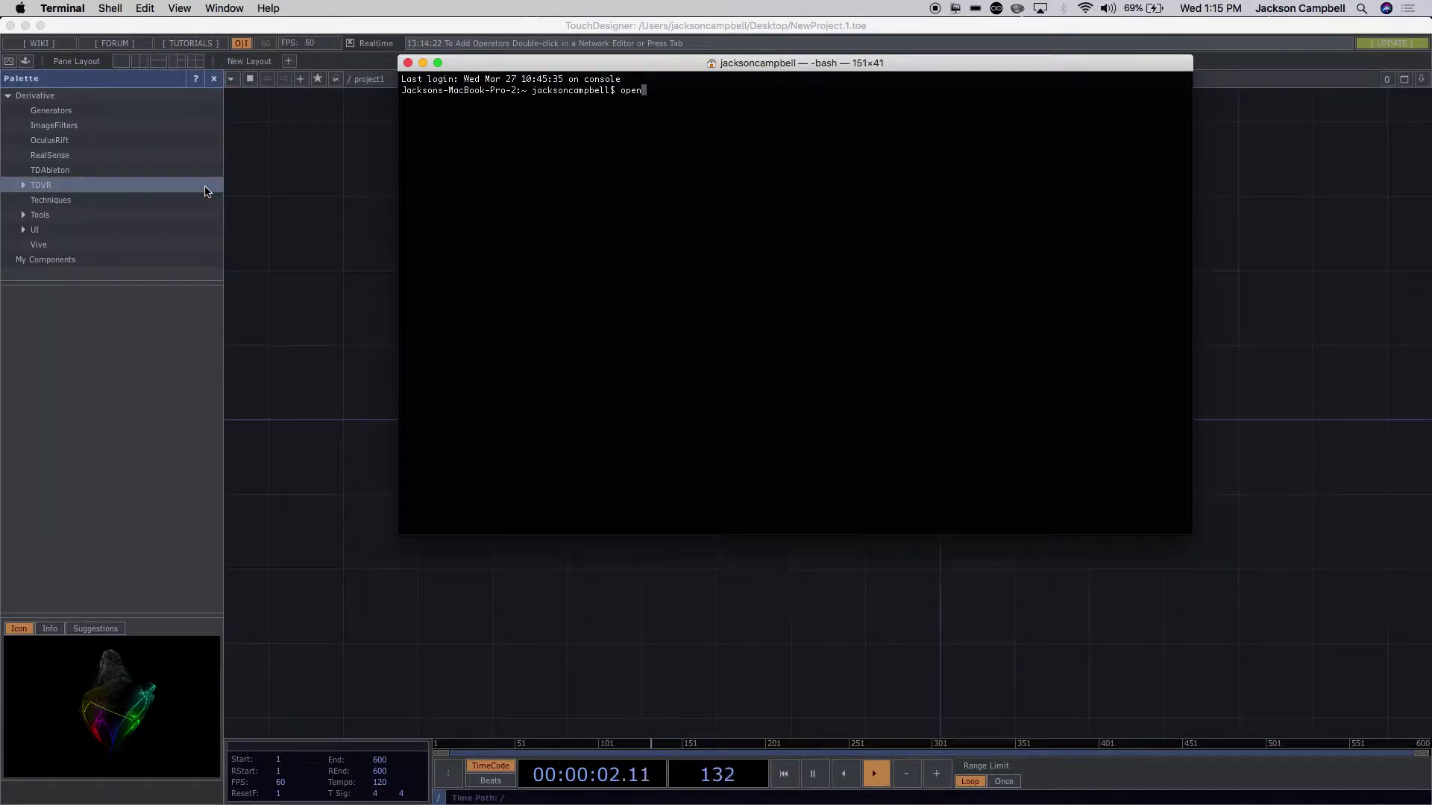
key("super+equal")
key("super+equal")
key("super+equal")
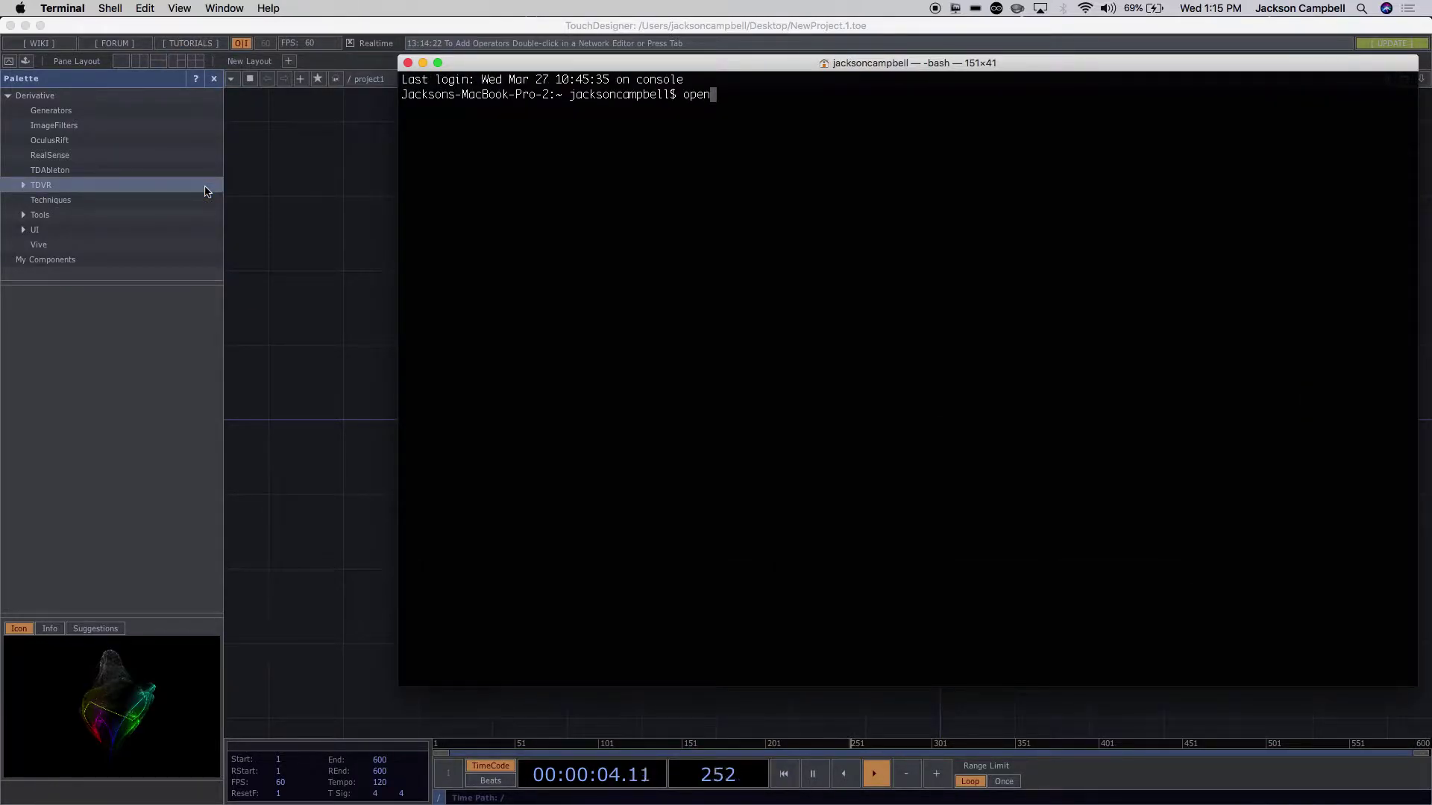
key("super+equal")
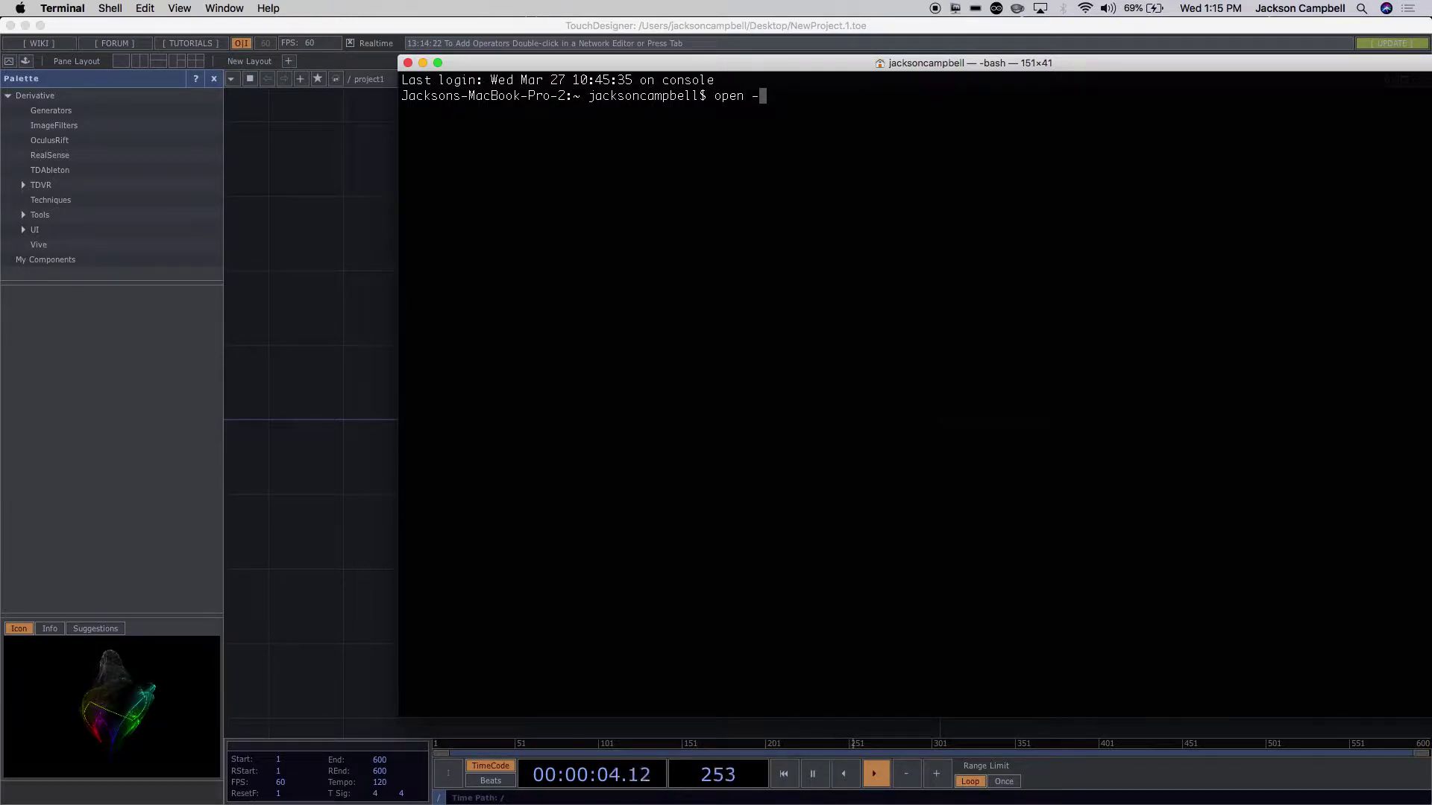
Launch a second TouchDesigner instance with the command open -n -a "TouchDesigner099".
type("-n -a")
type("\"TouchDesigne")
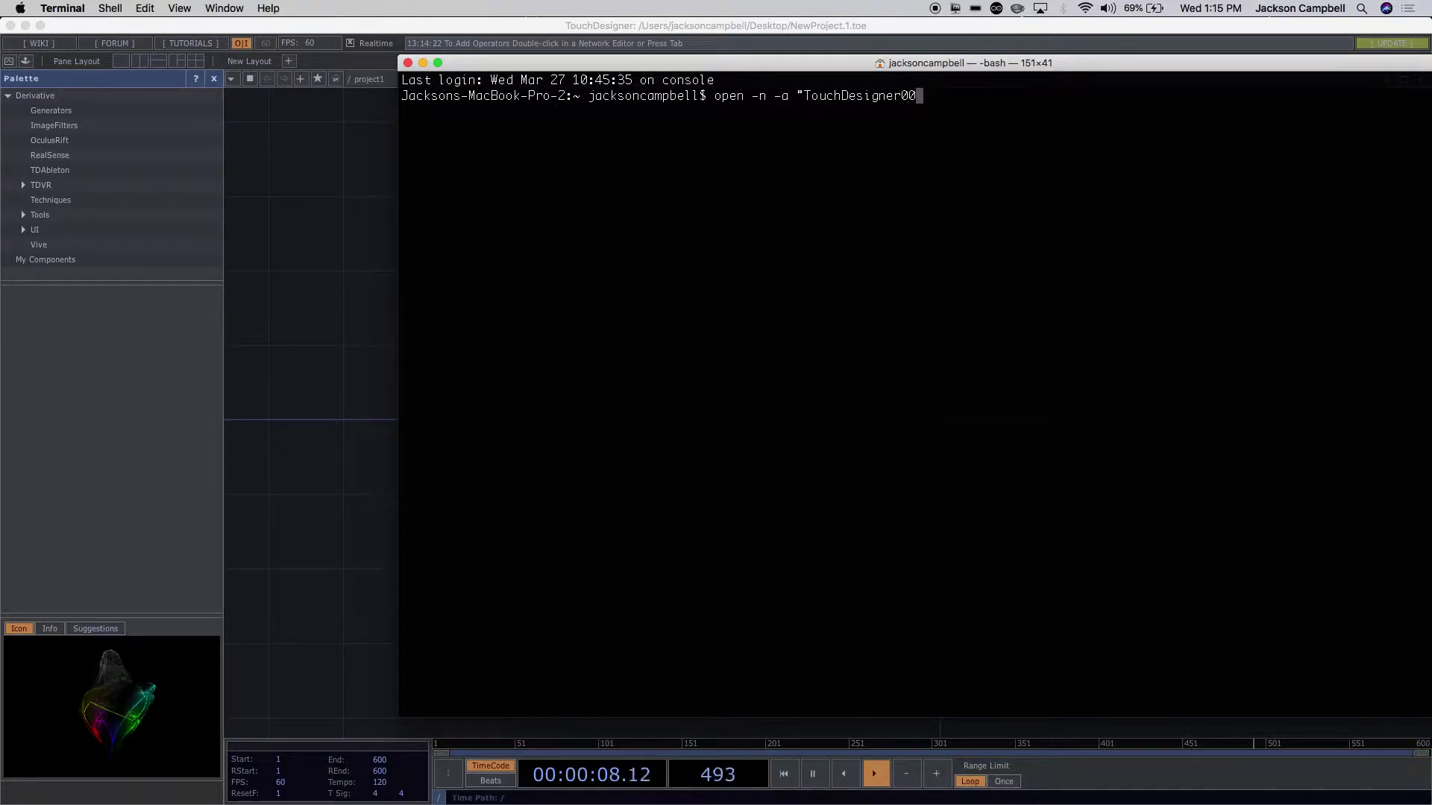
type("r099\"")
key("Return")
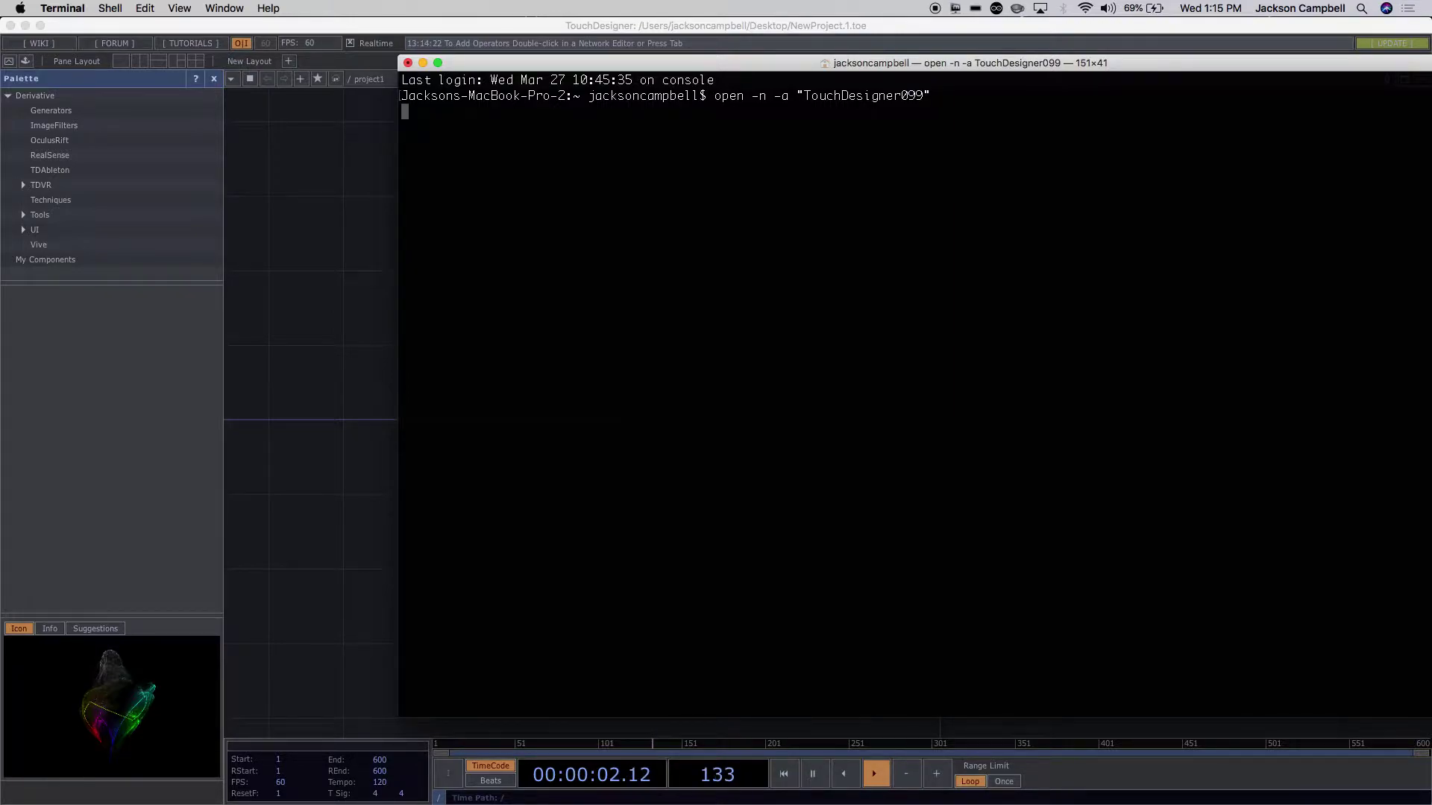
Minimize the Terminal window and place the second TouchDesigner icon beside the first one in the Dock.
mouse_move(884, 800)
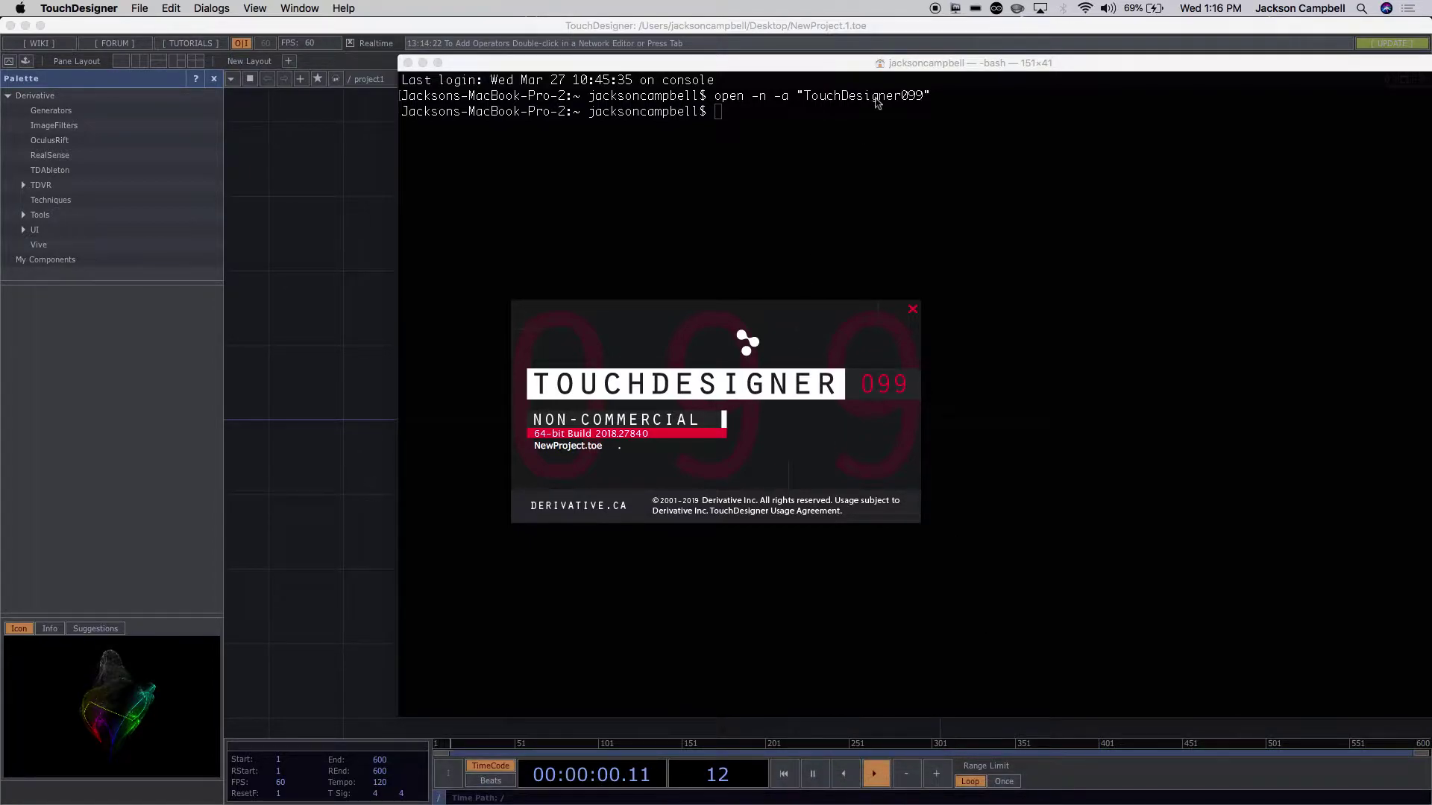
left_click(931, 91)
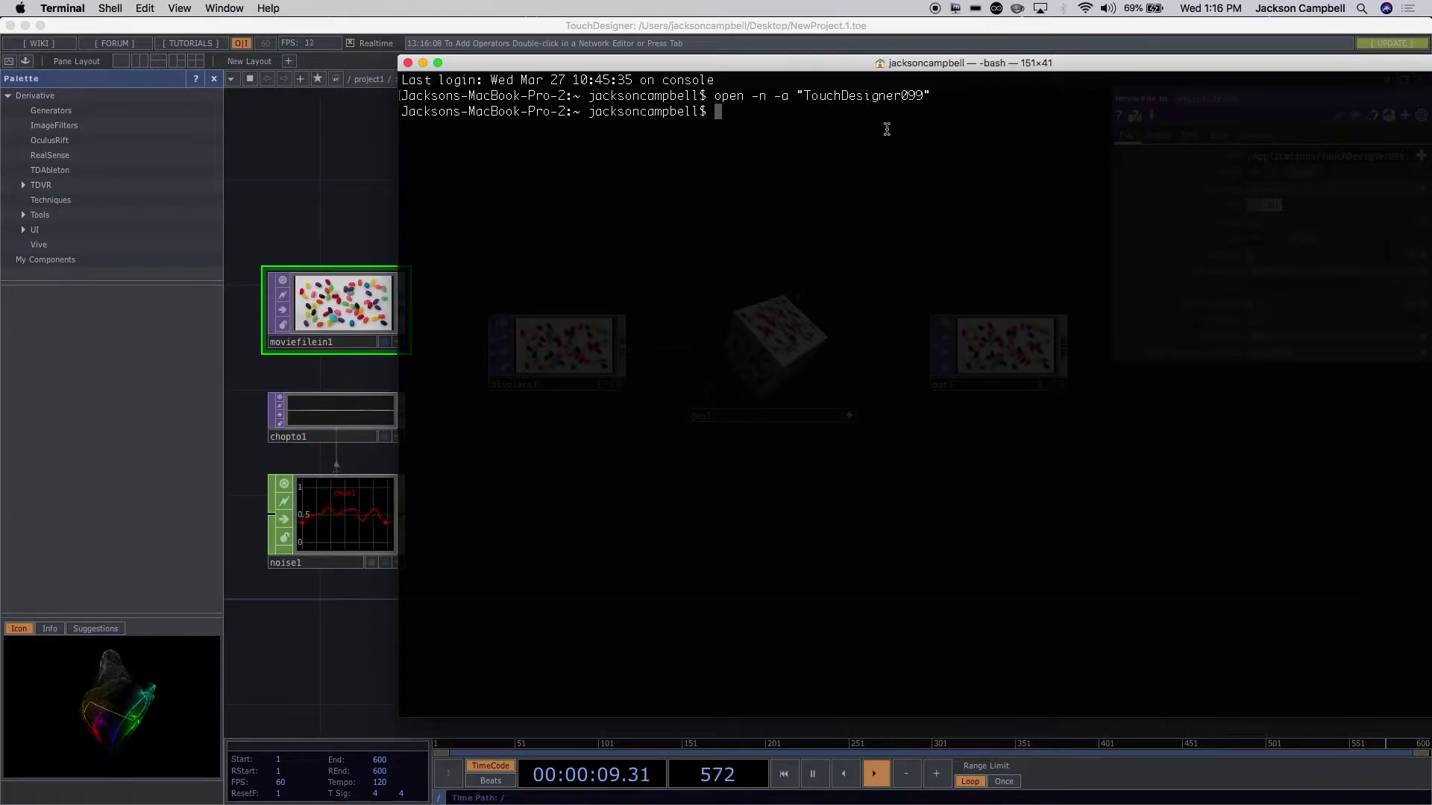
left_click(422, 63)
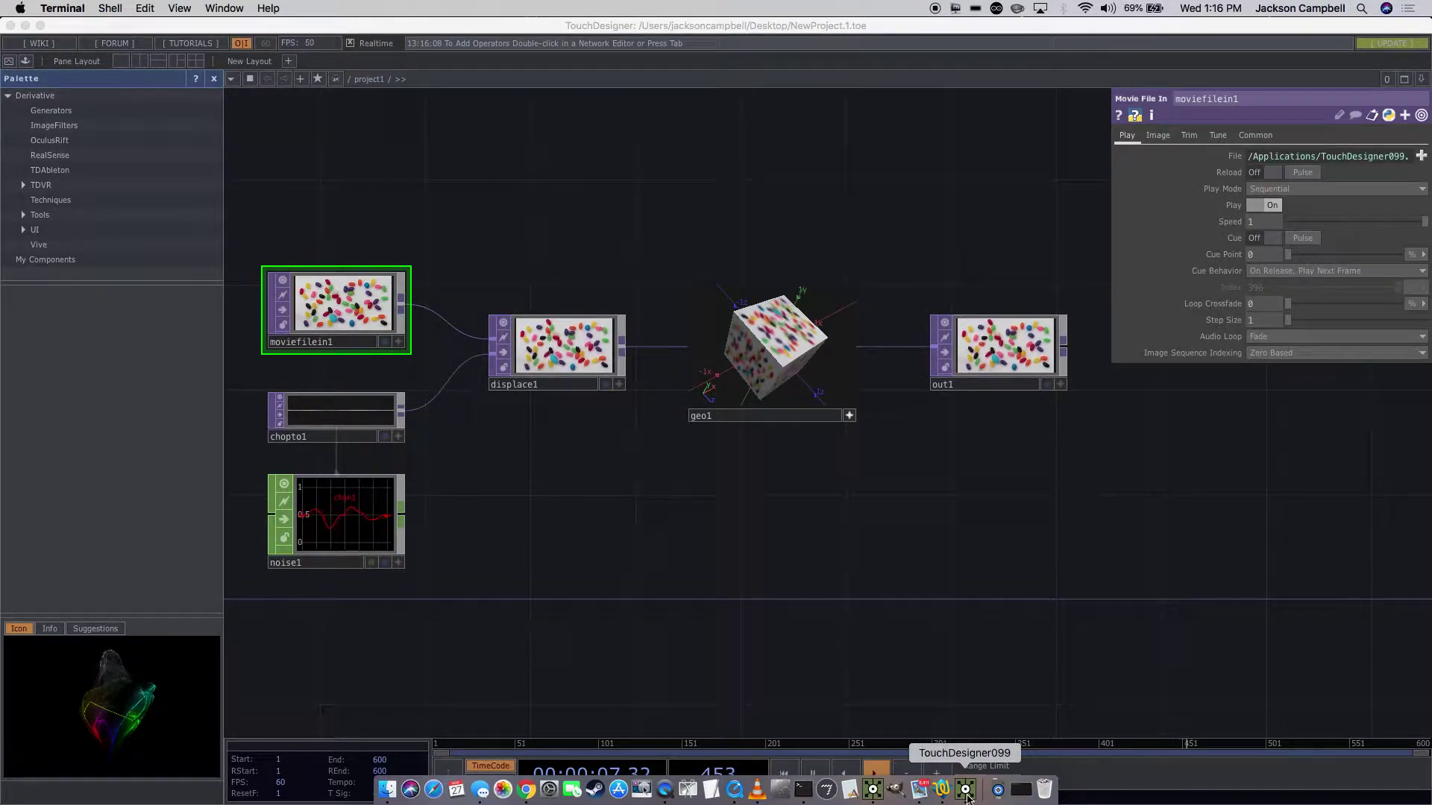
left_click_drag(968, 798, 898, 798)
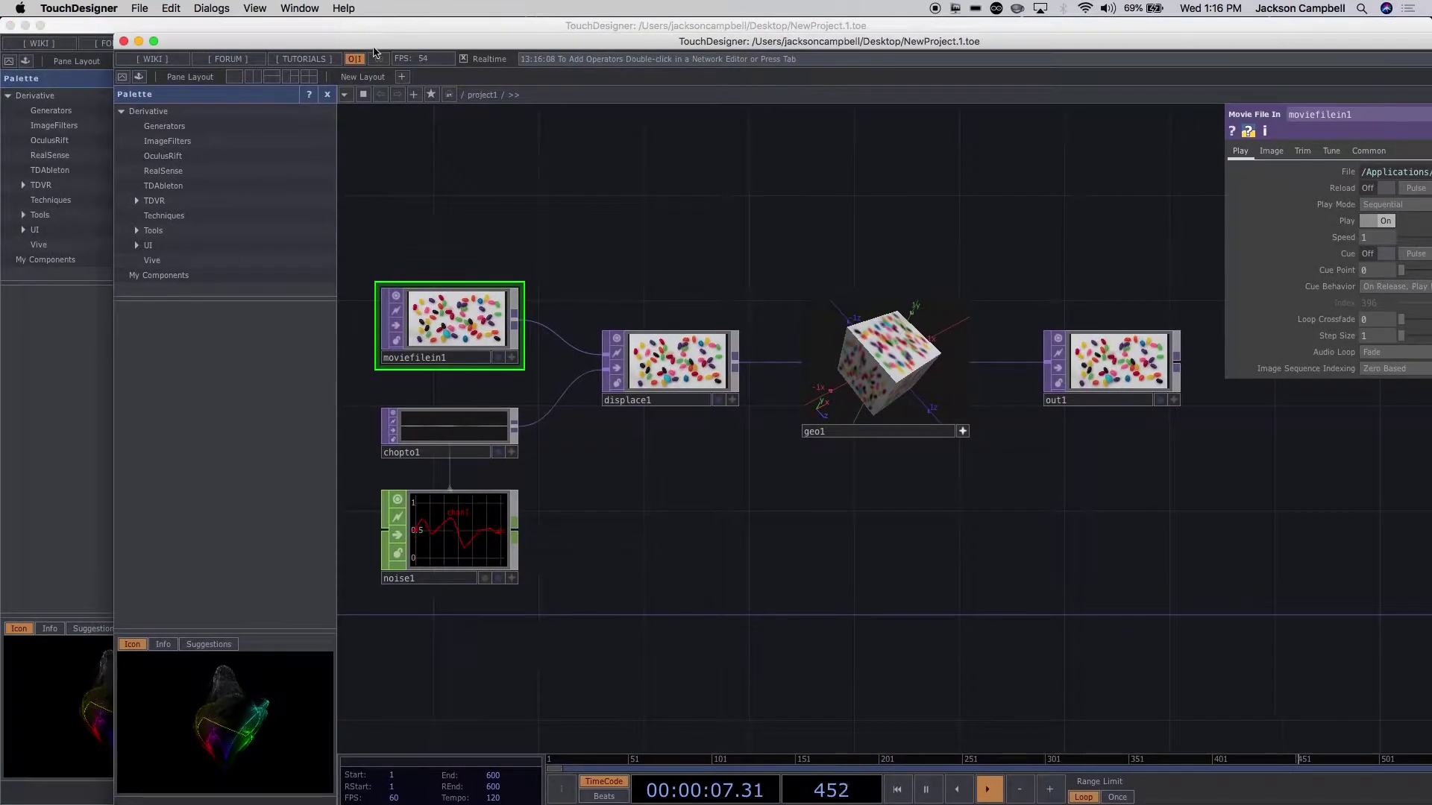
Arrange the TouchDesigner windows side by side, the empty project on the left half and the example network on the right, with tops aligned.
left_click_drag(112, 363, 757, 470)
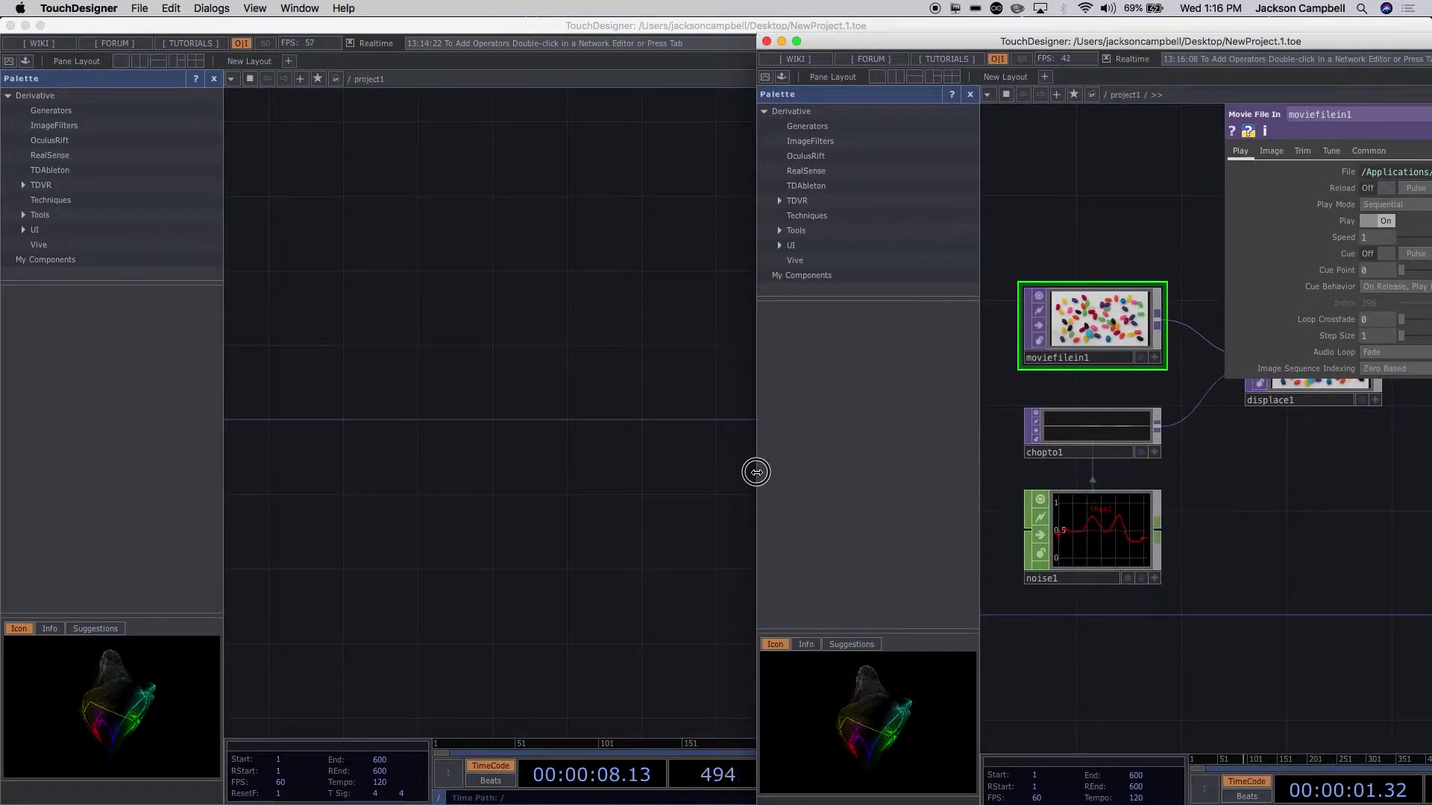
left_click(611, 396)
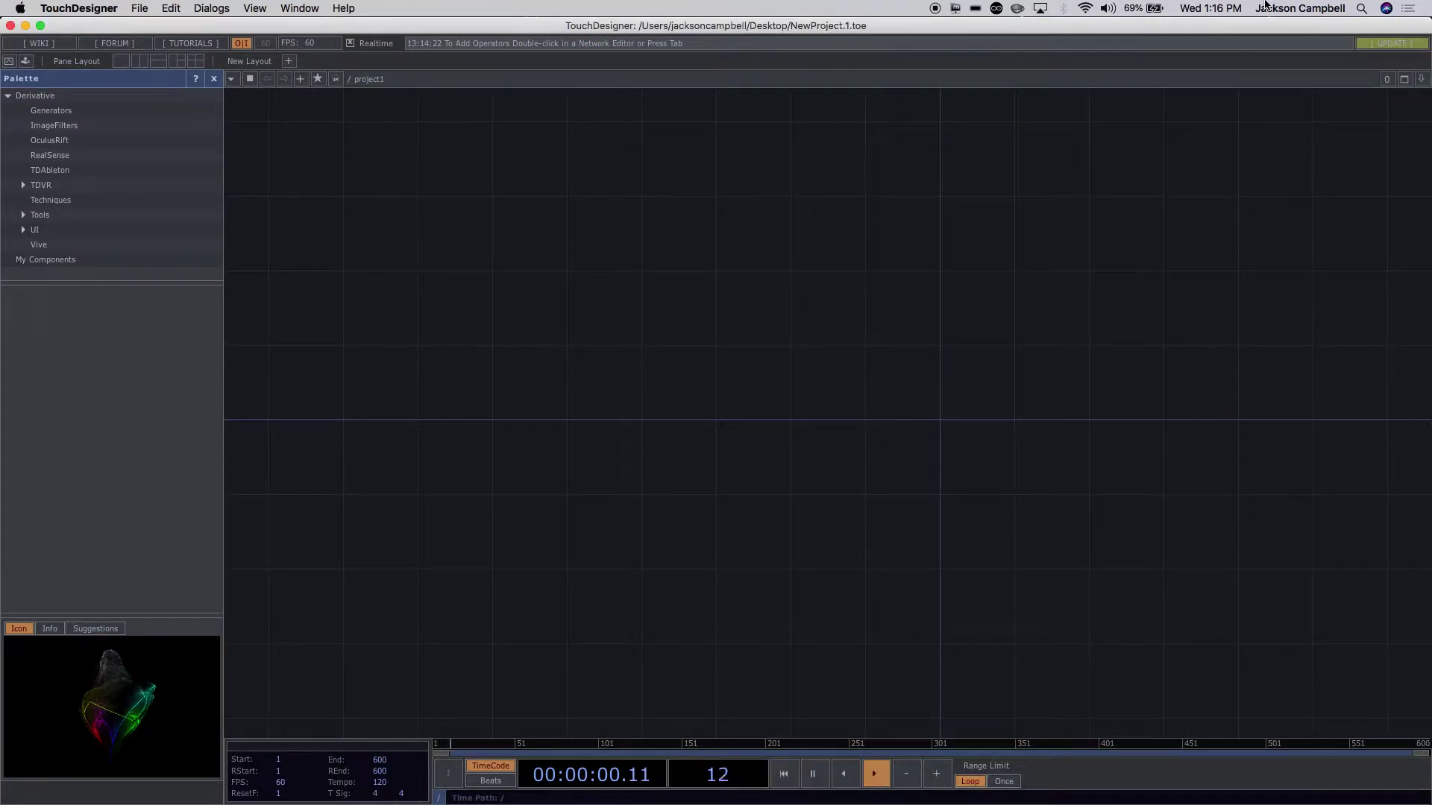
left_click_drag(1271, 26, 1191, 22)
left_click_drag(1344, 136, 753, 205)
mouse_move(914, 797)
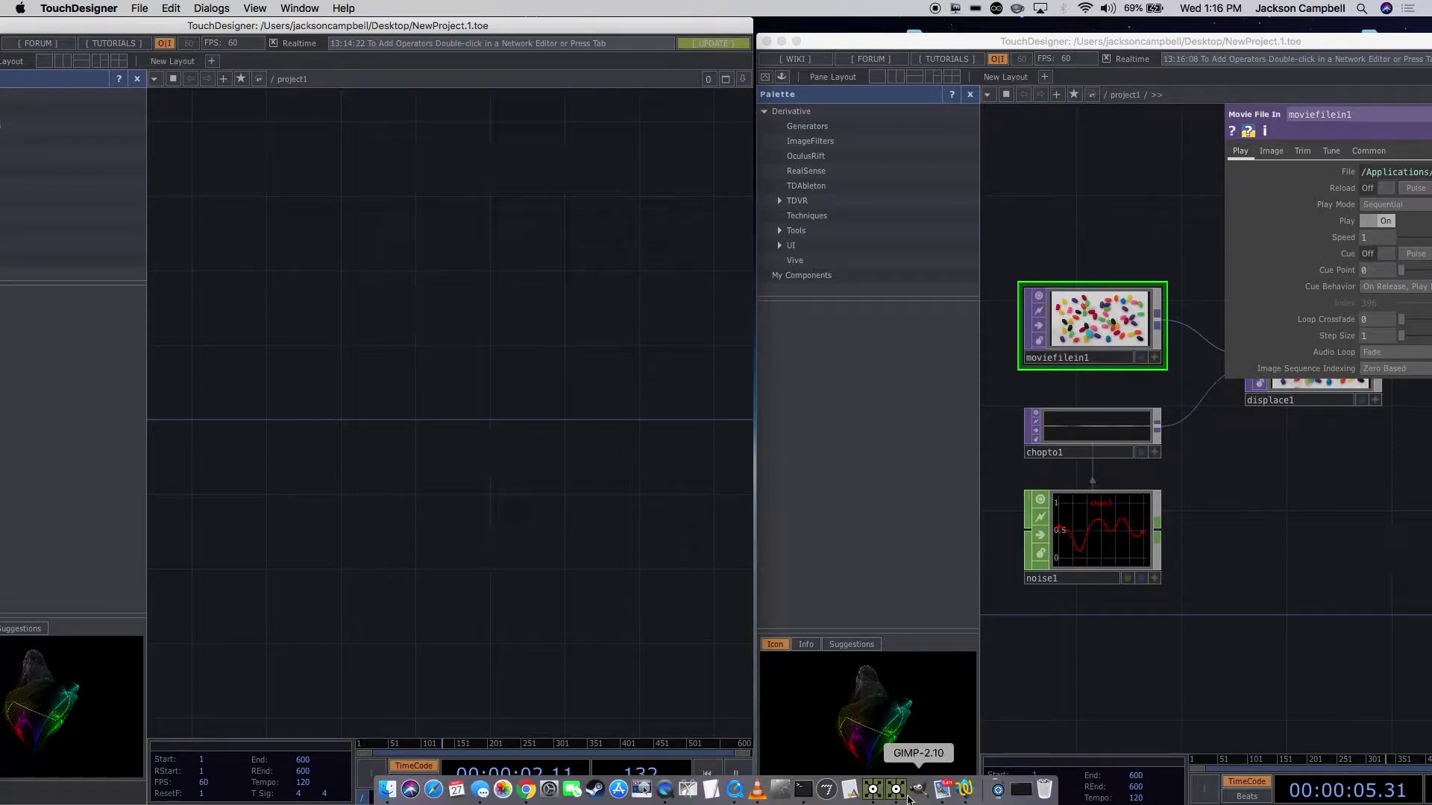
left_click(896, 792)
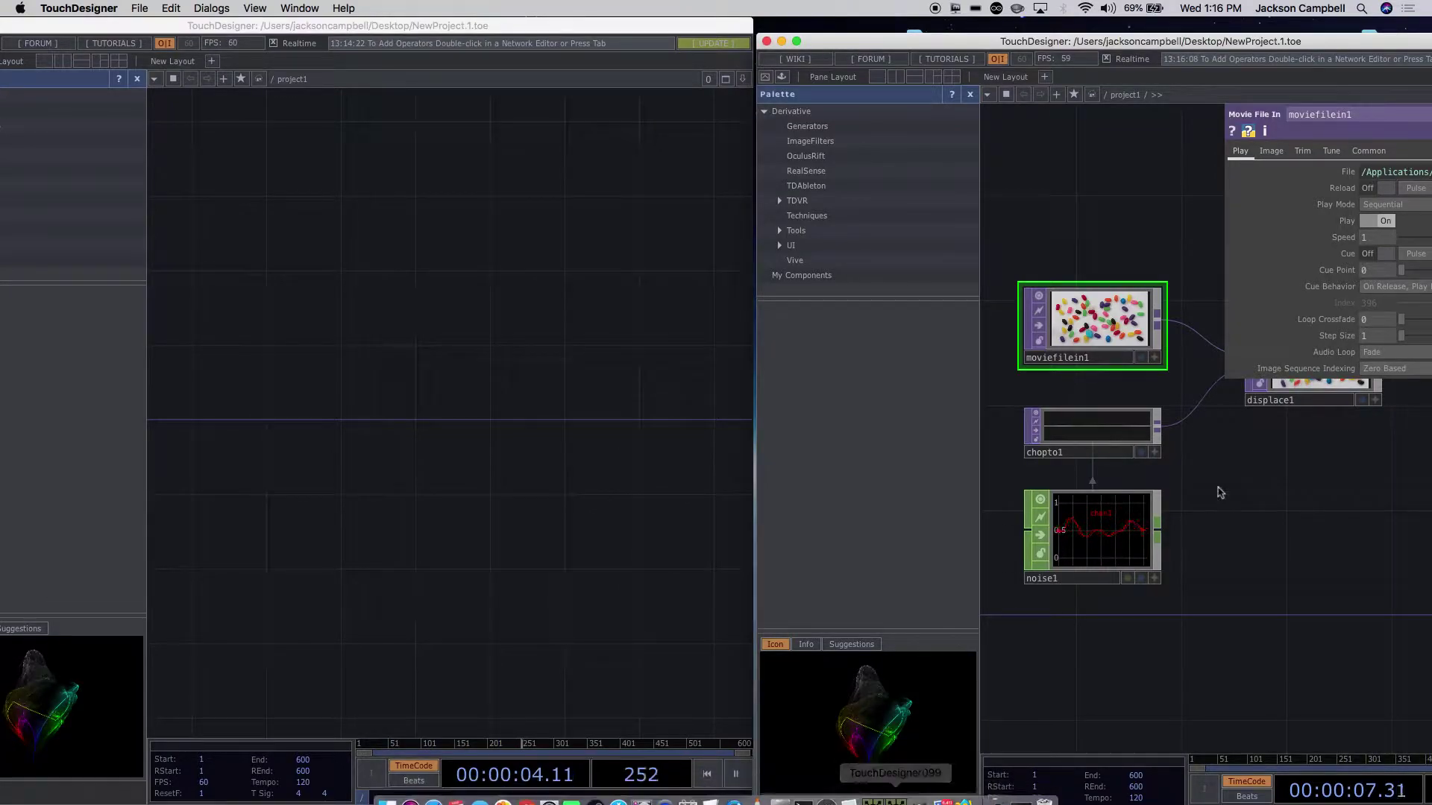
left_click_drag(1119, 45, 1114, 30)
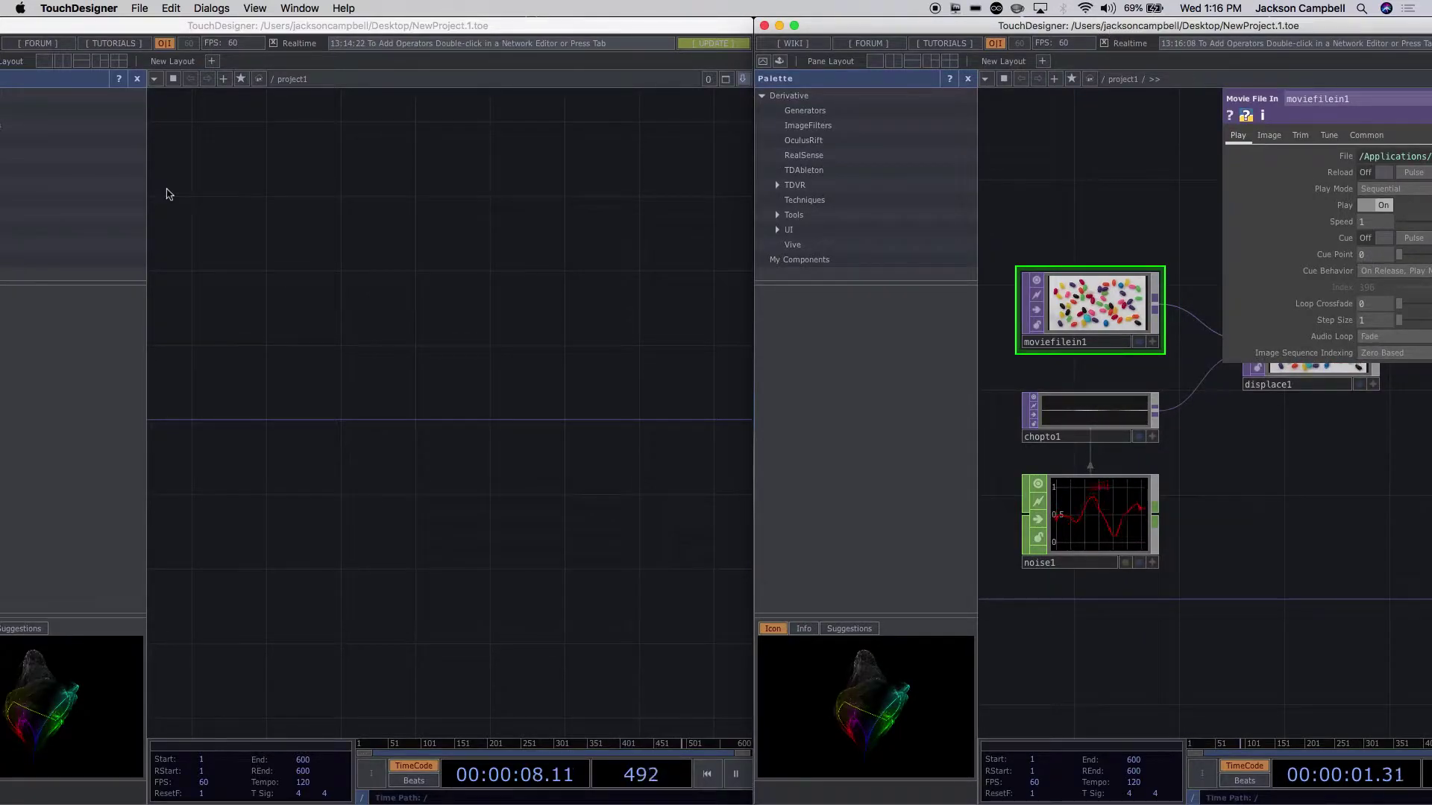
Bring the empty project's window fully on screen, close its Palette and narrow it to about the left half.
scroll(312, 156, "down", 1)
scroll(312, 156, "down", 1)
left_click_drag(251, 26, 323, 28)
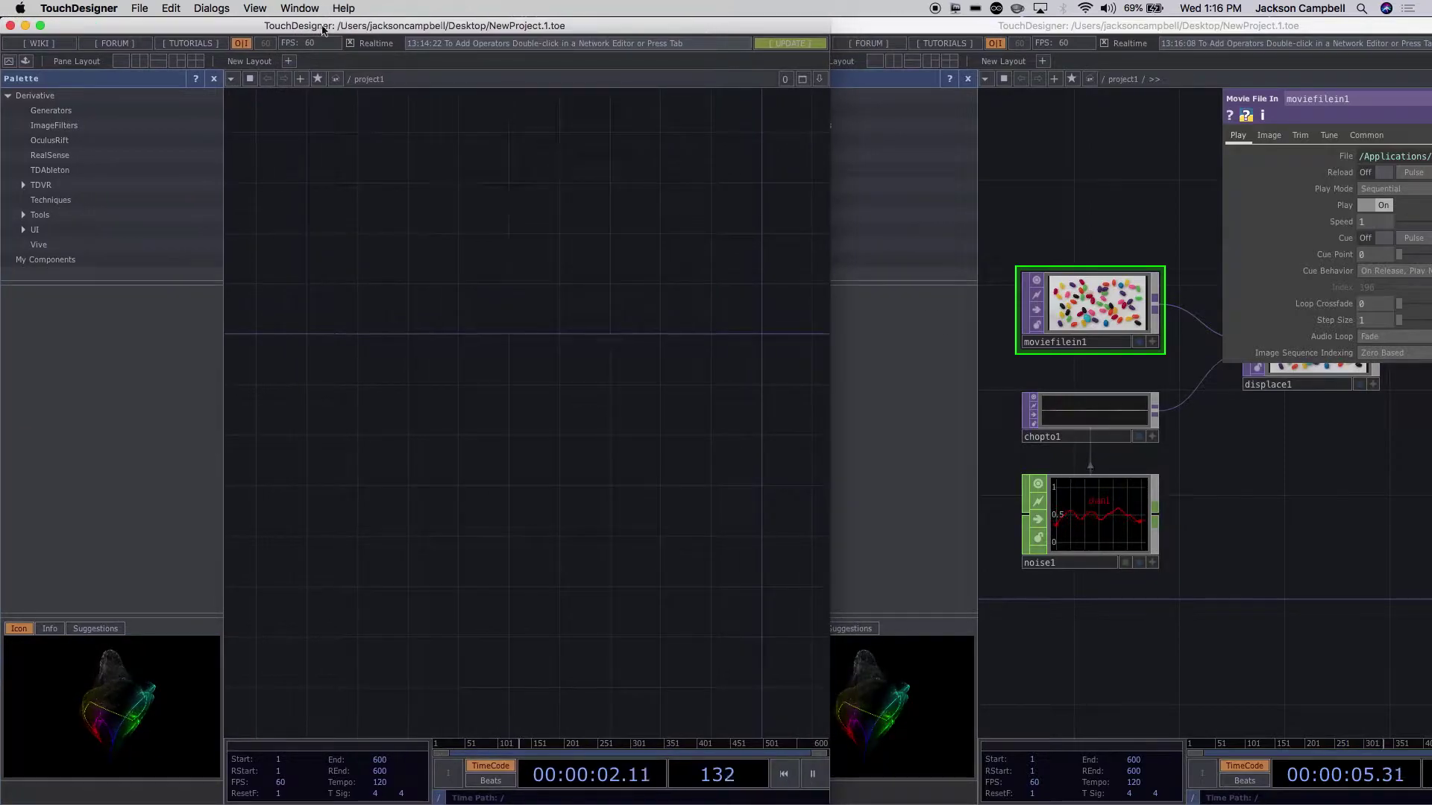
left_click(214, 79)
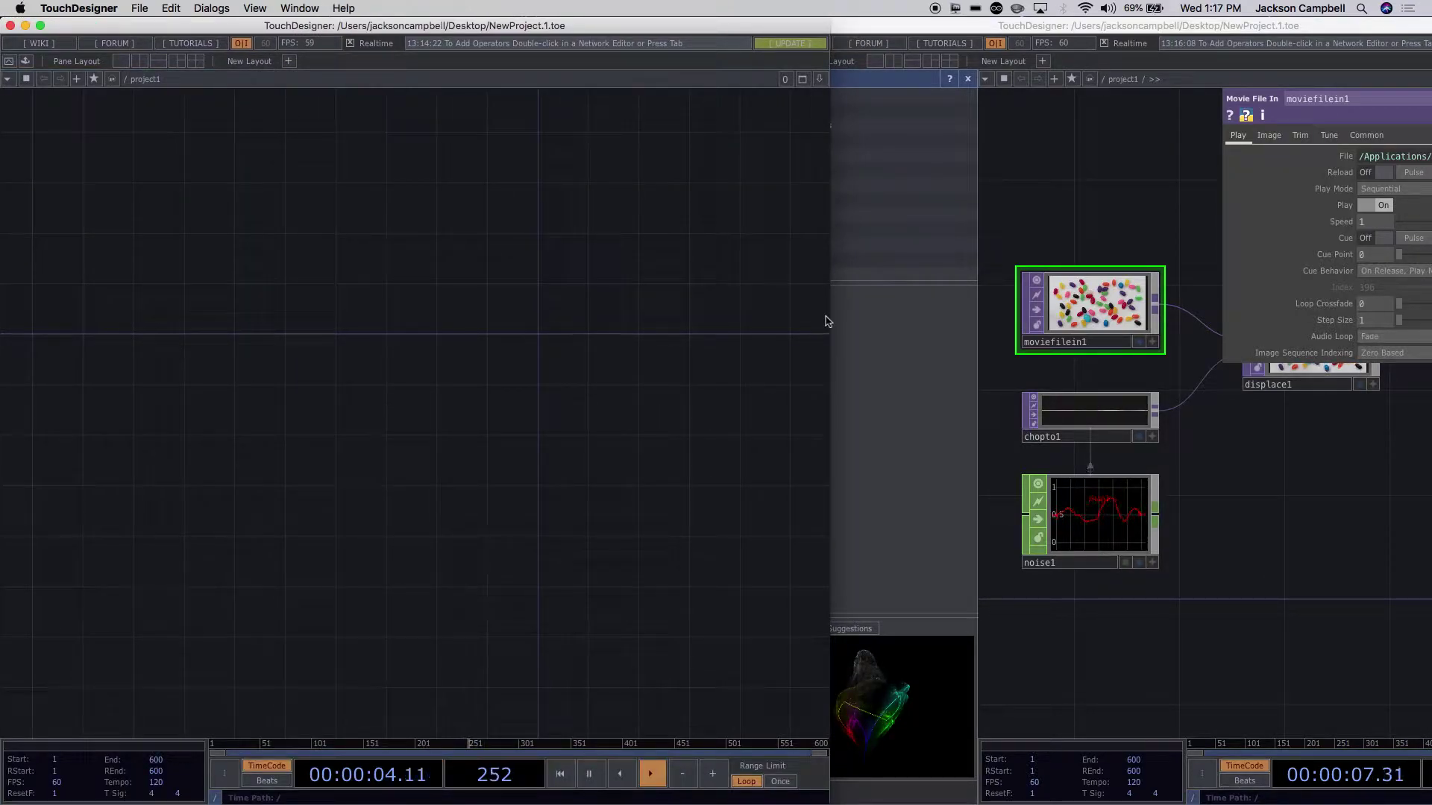
left_click_drag(832, 334, 736, 340)
In the example network's window, close the Palette, move it flush against the other window and hide the parameter display.
left_click(923, 392)
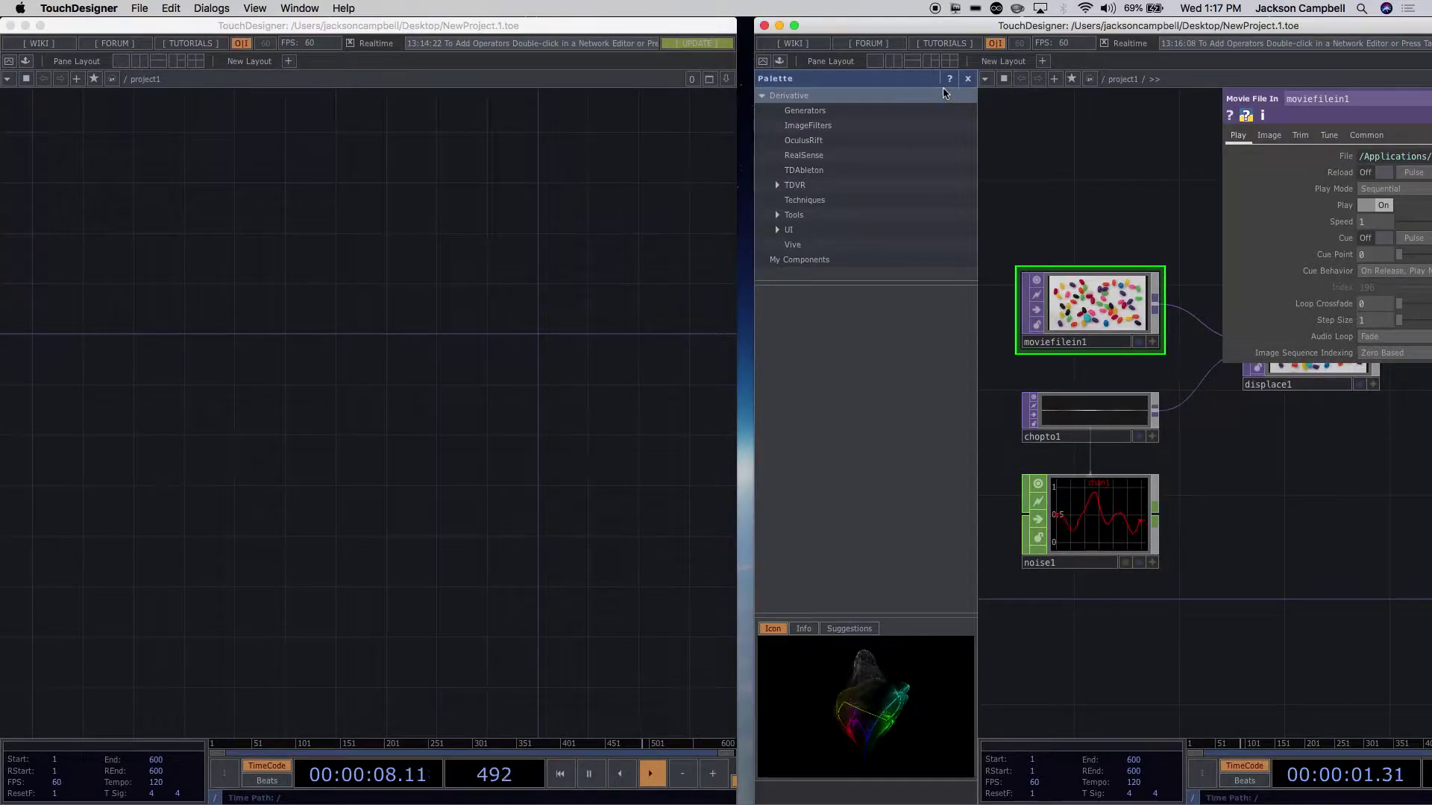
left_click(967, 79)
left_click_drag(1014, 28, 997, 28)
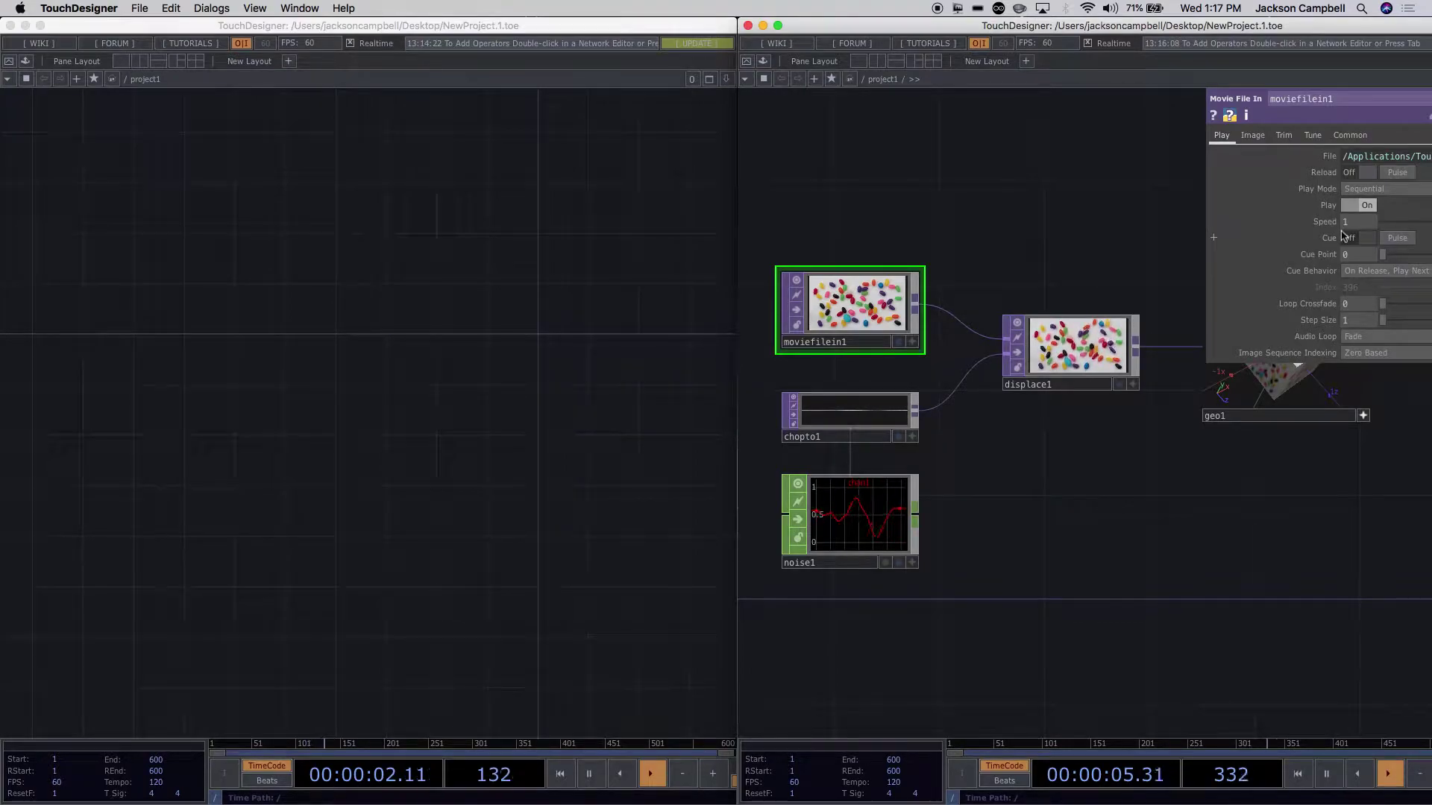
key("p")
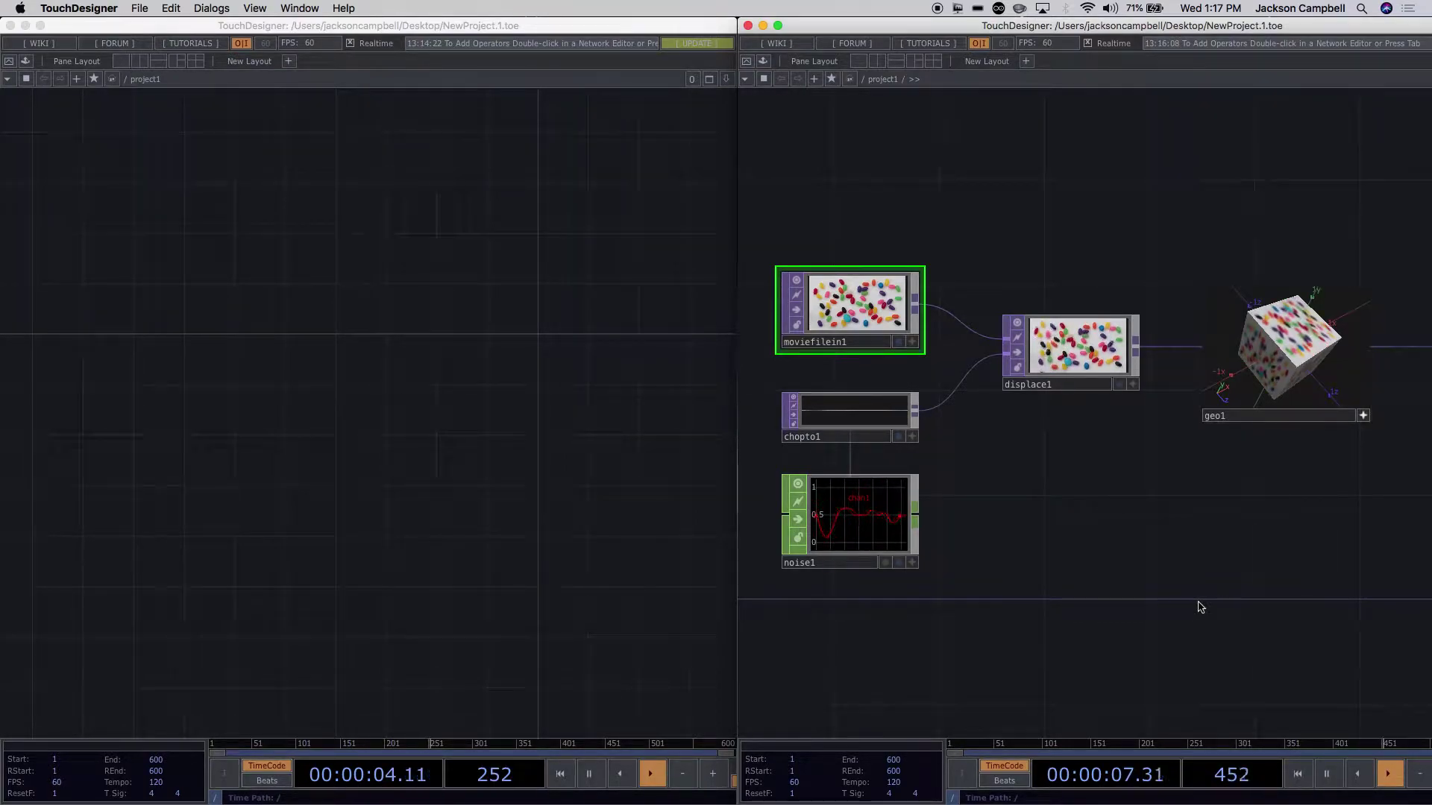
Adjust the facing edges of both TouchDesigner windows so they meet near the middle of the screen.
left_click(563, 552)
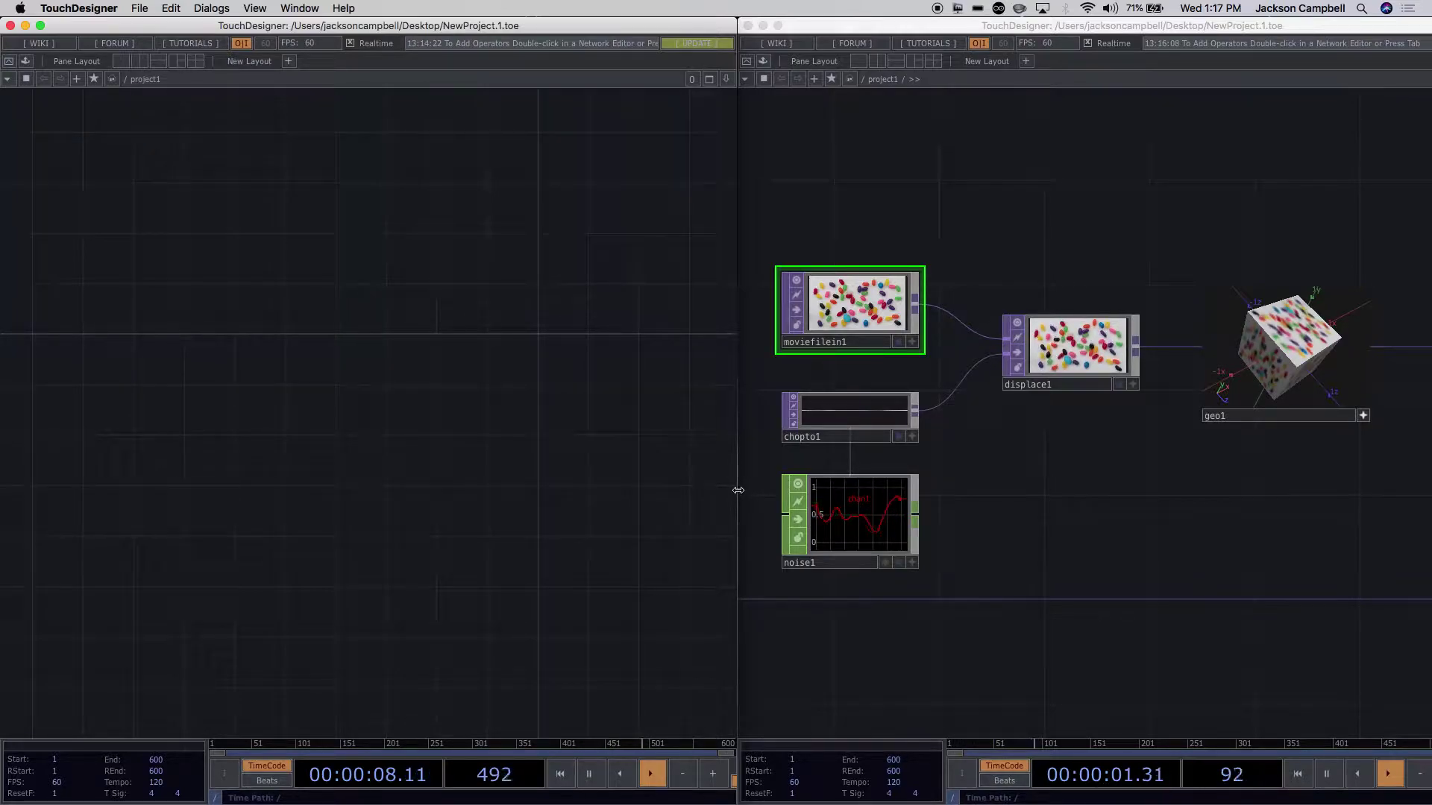
left_click_drag(730, 490, 686, 486)
left_click(871, 654)
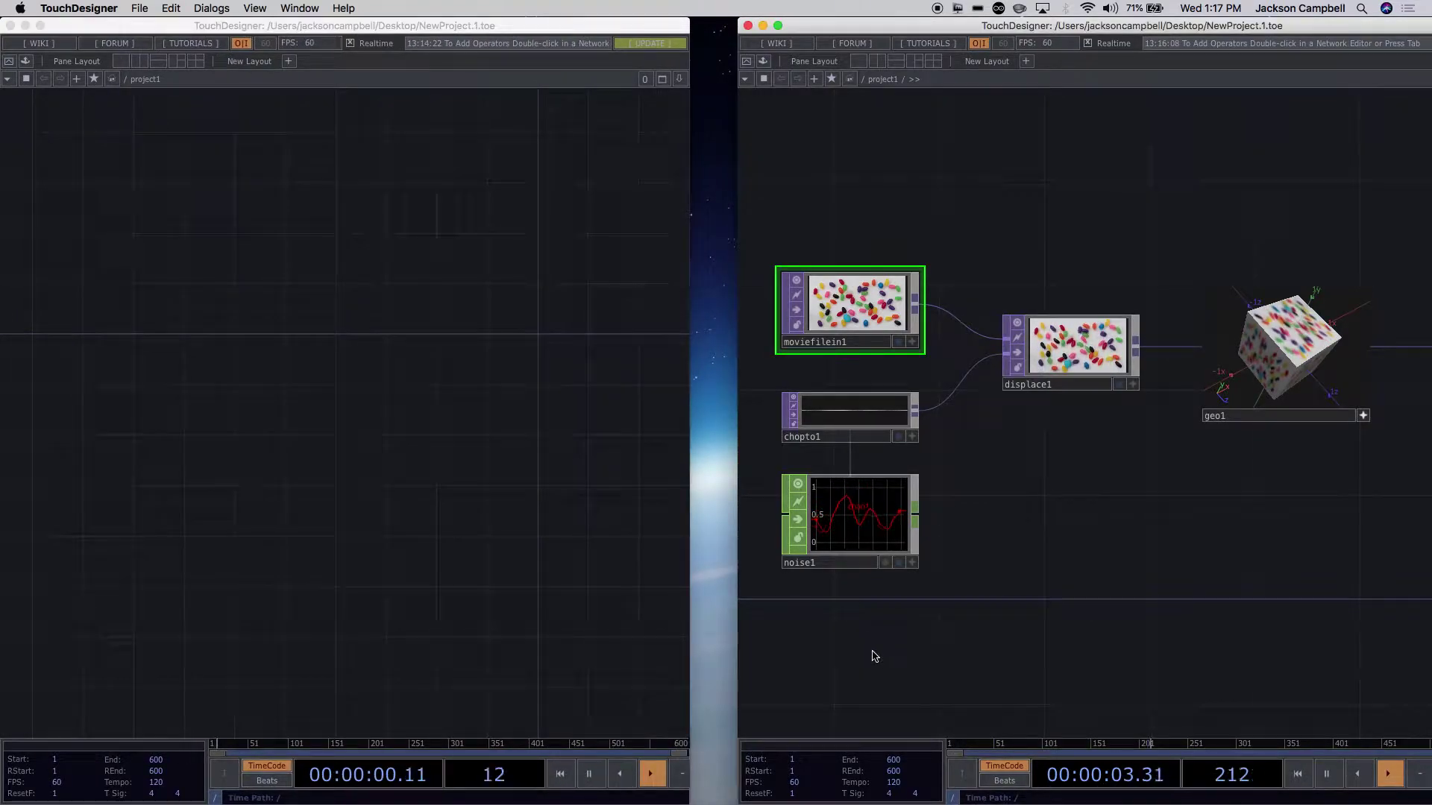
left_click_drag(738, 646, 700, 650)
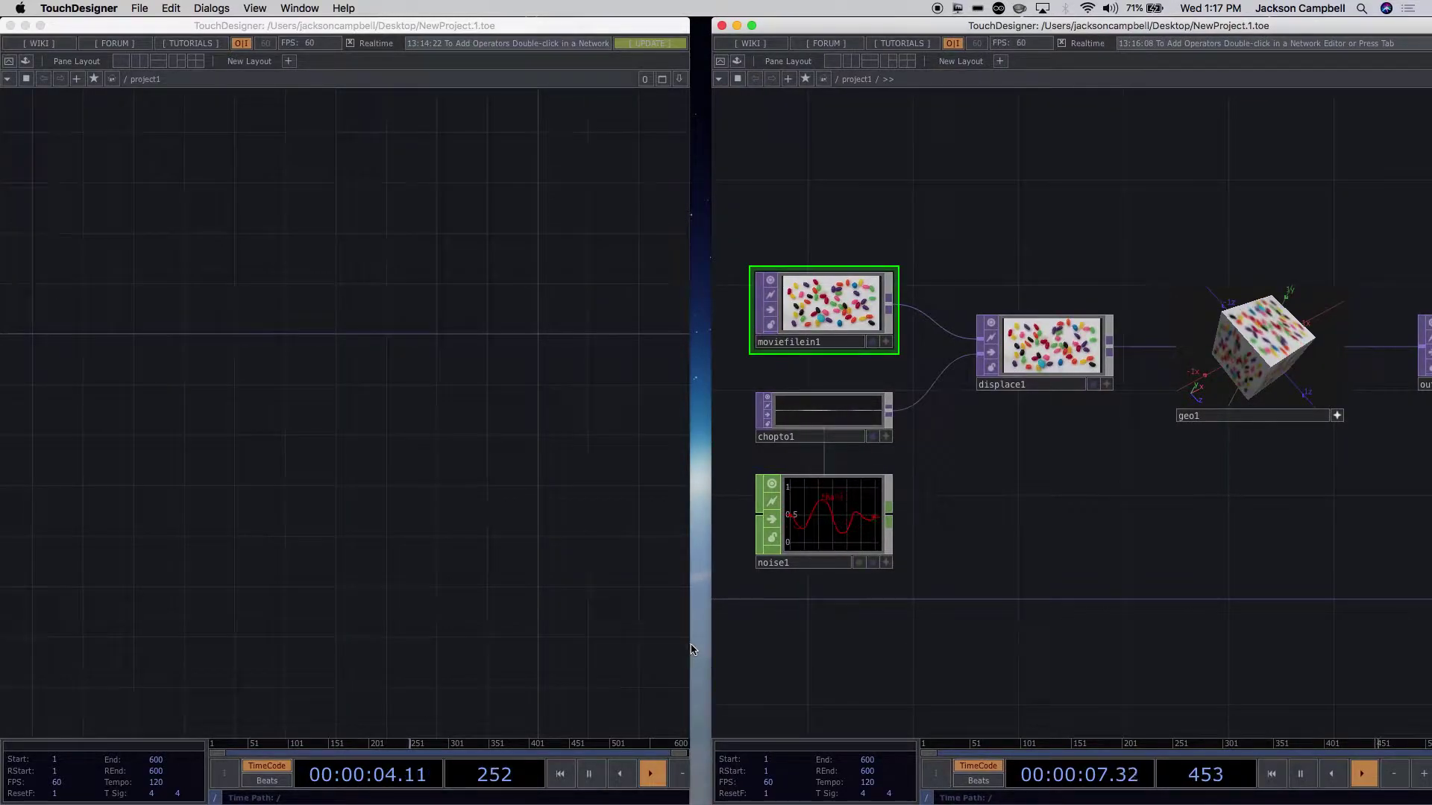
left_click(678, 651)
left_click_drag(689, 649, 705, 645)
left_click_drag(317, 23, 306, 13)
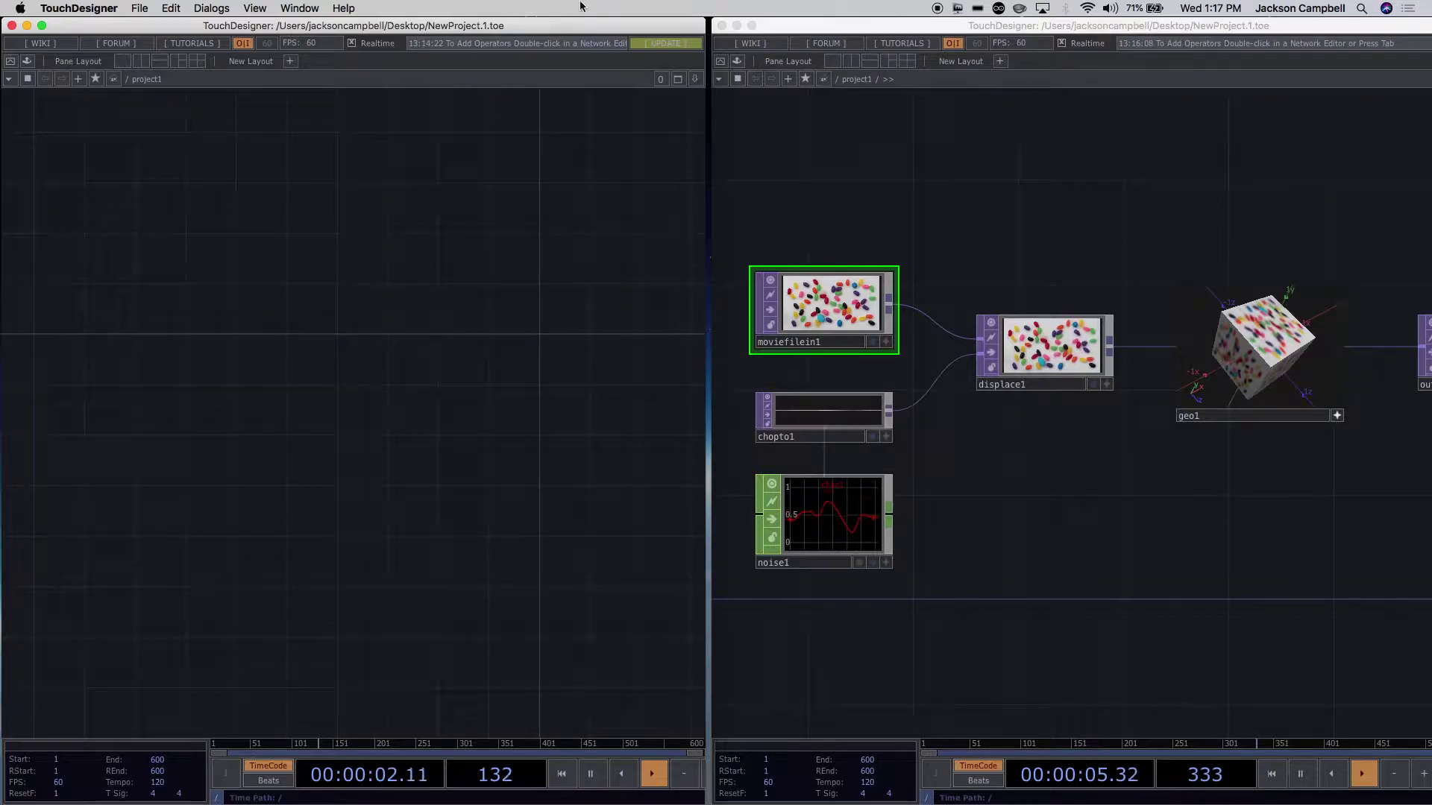
Move the example project's window flush against the empty one and go up to the root level of the empty project.
left_click_drag(848, 25, 843, 33)
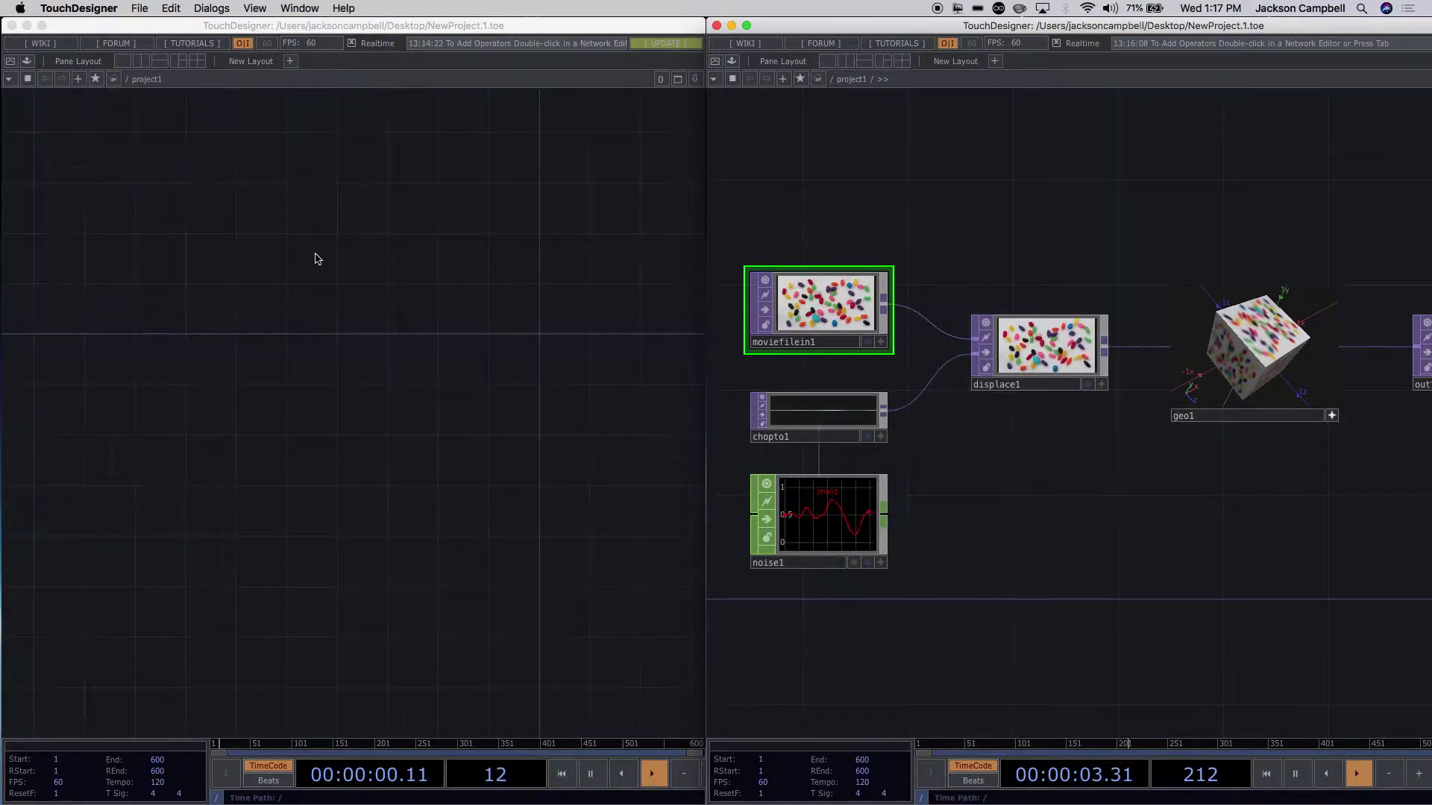
key("u")
key("p")
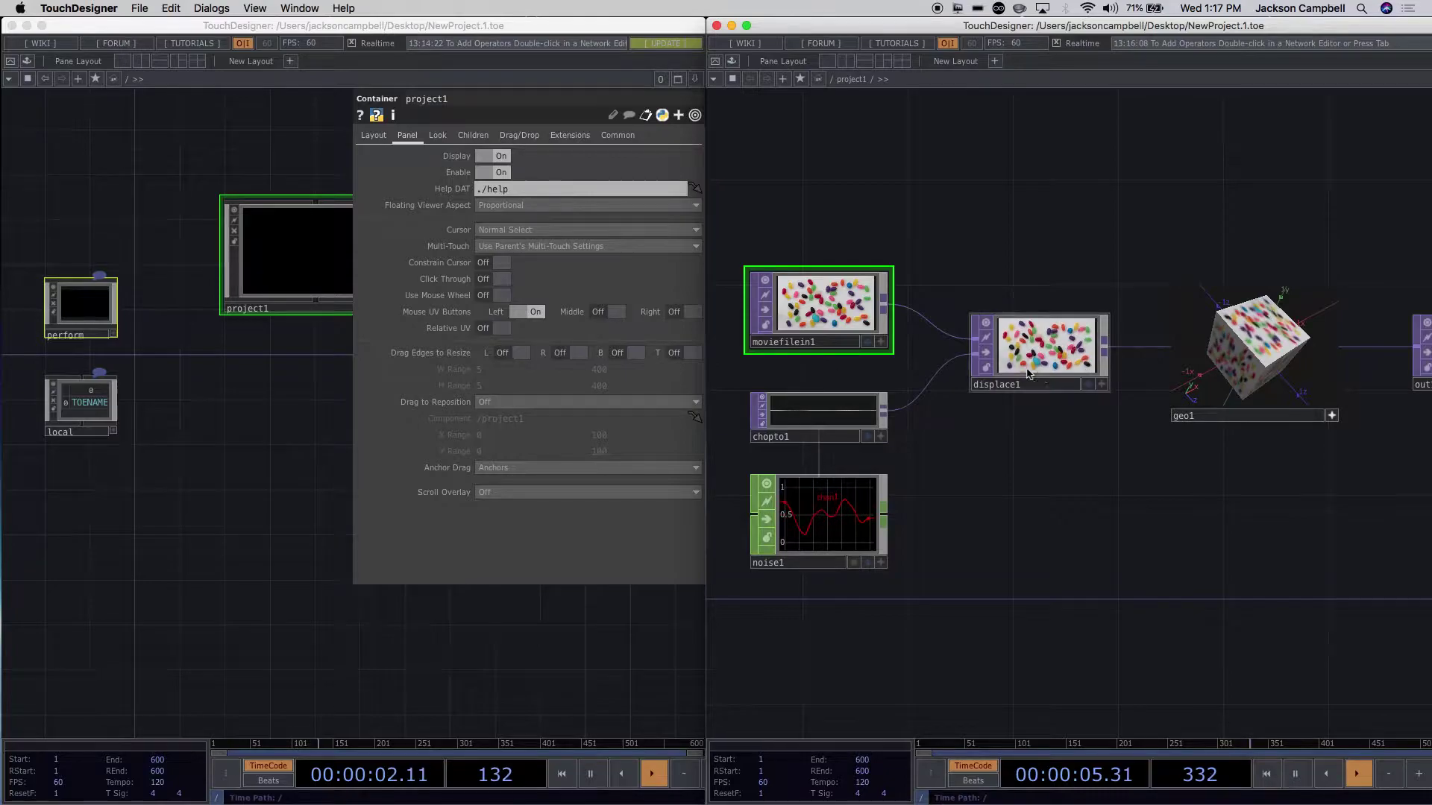
Go up to the root level of the example project and delete its project1 and perform operators.
scroll(1021, 425, "down", 2)
scroll(1021, 423, "down", 3)
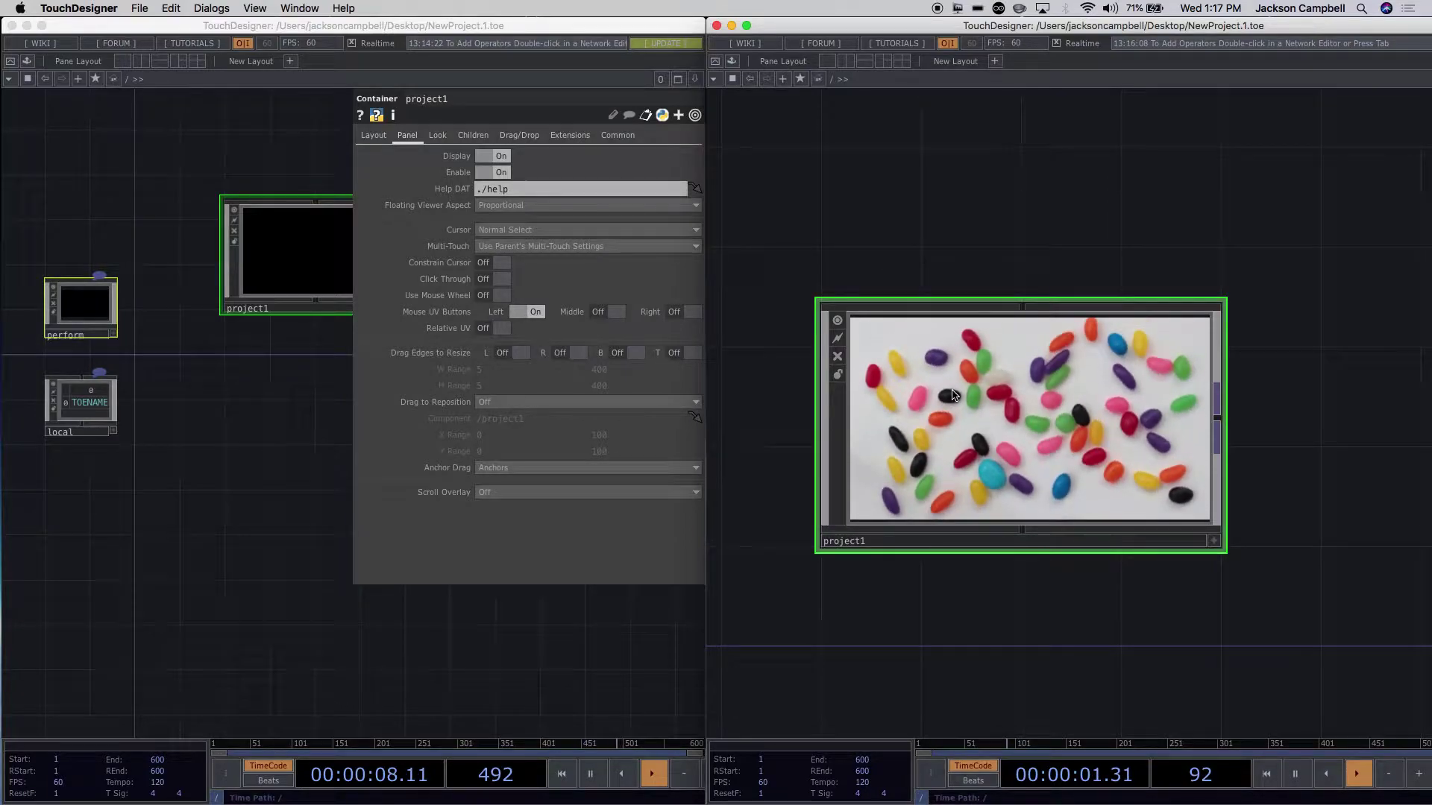
key("Delete")
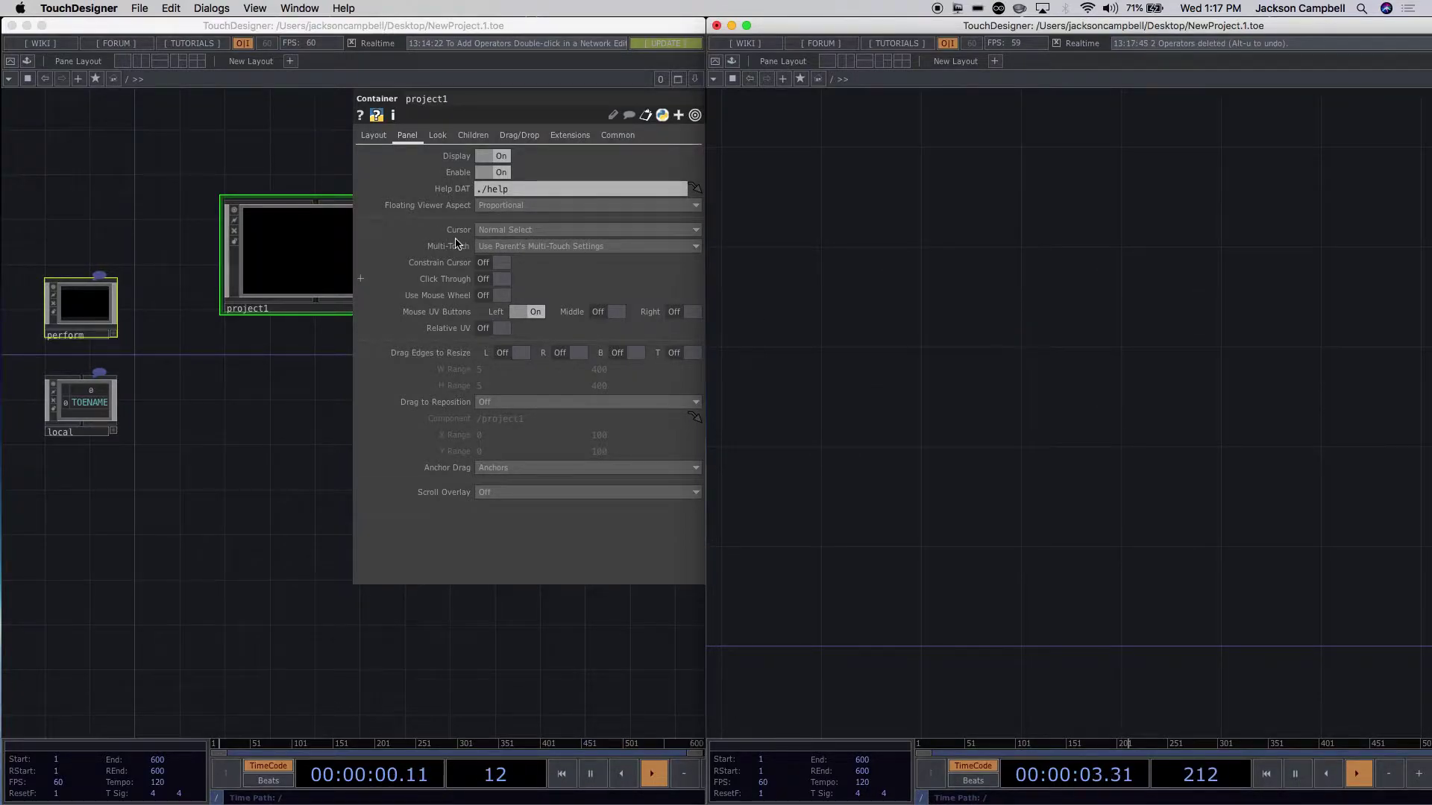
Delete the project1 container from the root of the left-hand project and hide the parameter display.
left_click(319, 252)
key("Delete")
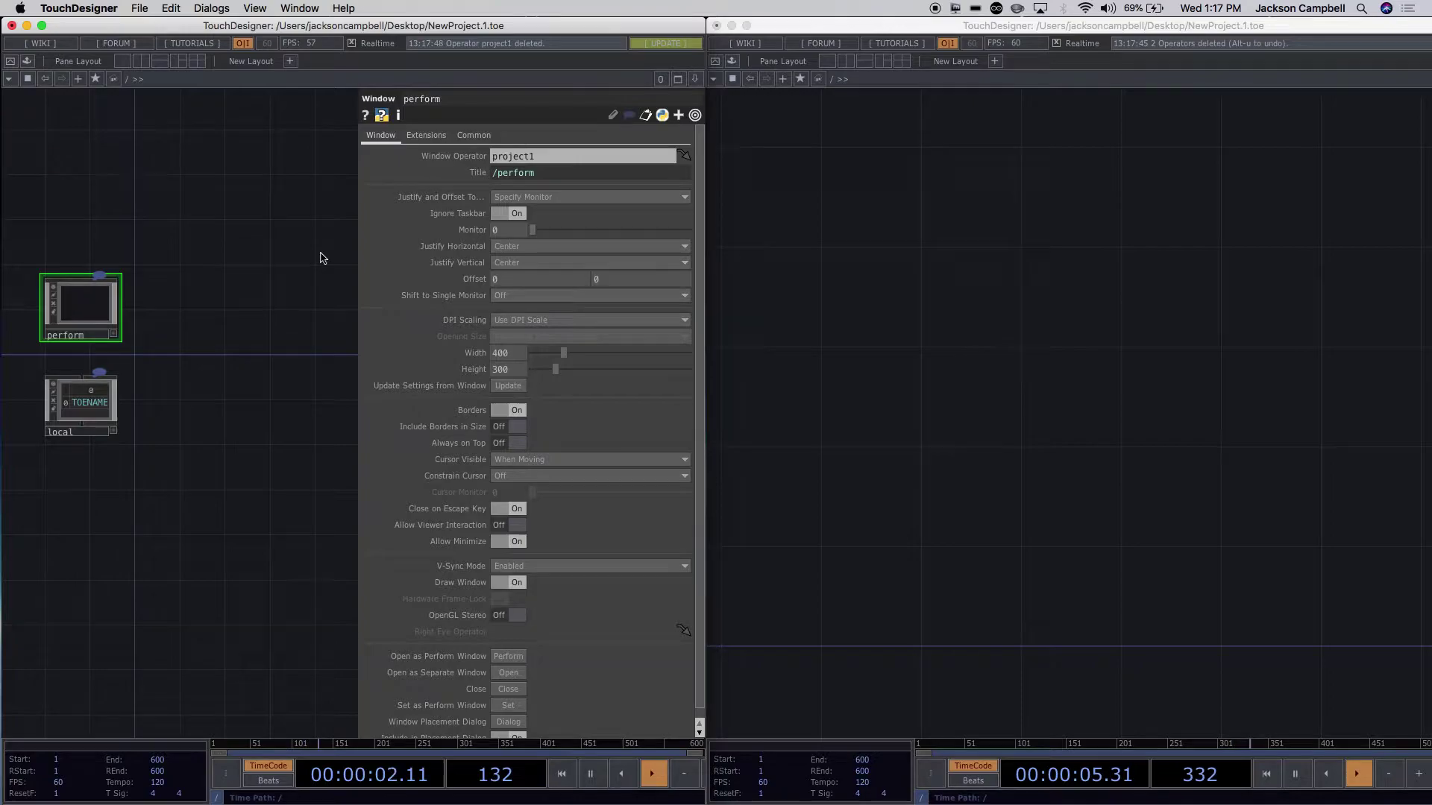
key("p")
scroll(402, 395, "down", 2)
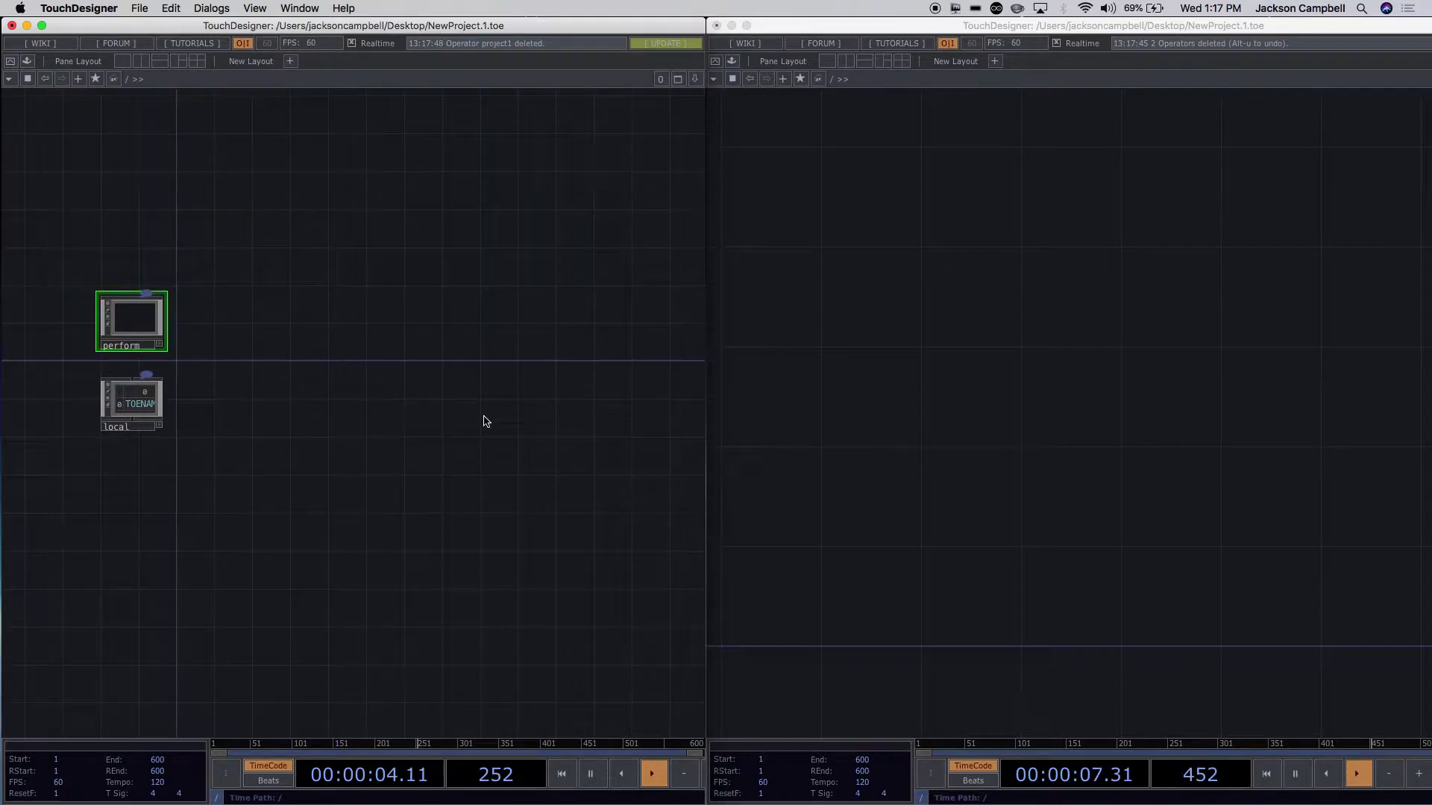
Undo the deletion in the right-hand project and delete only the project1 container, keeping perform.
scroll(1000, 418, "down", 3)
scroll(1003, 423, "down", 4)
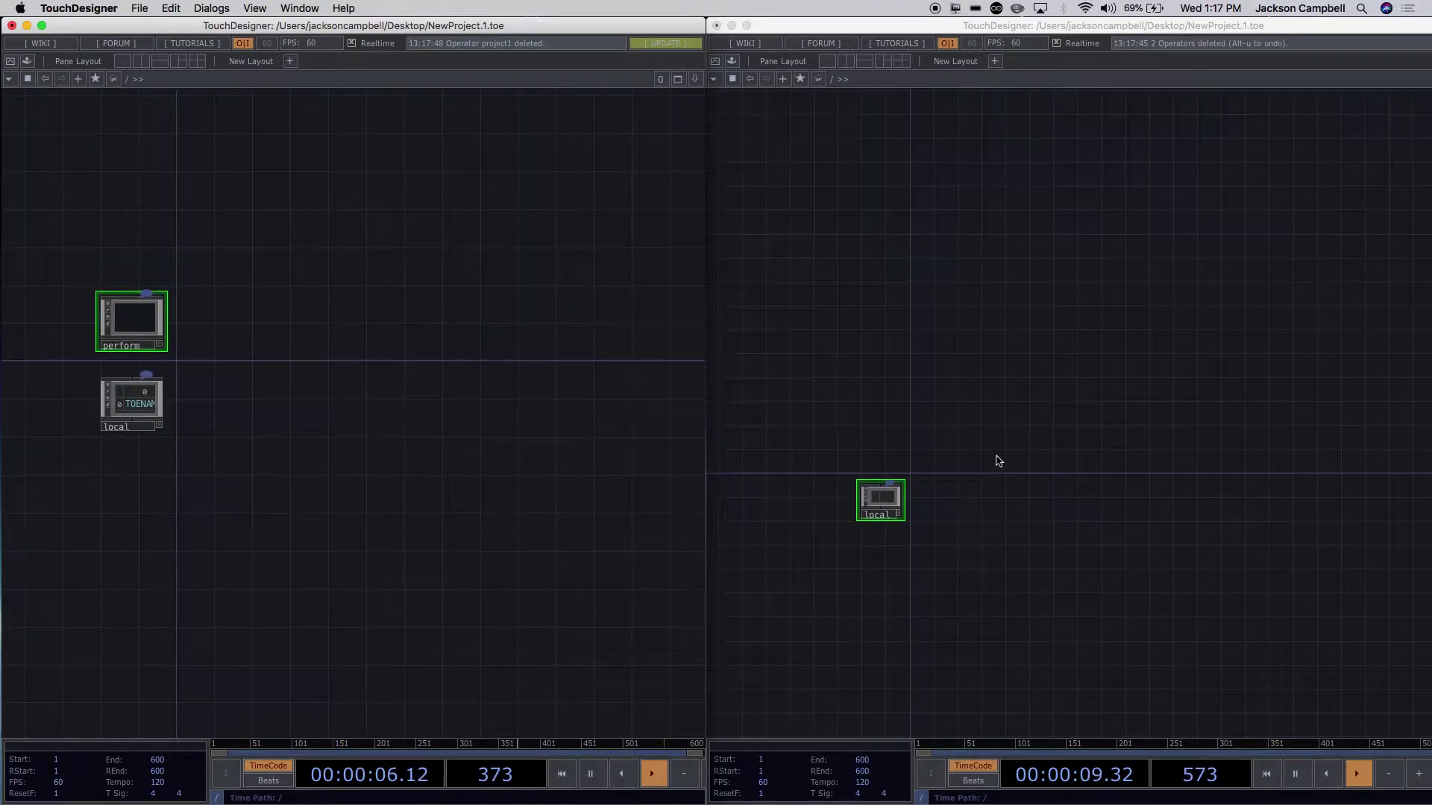
left_click_drag(997, 455, 998, 317)
scroll(998, 317, "up", 3)
scroll(998, 320, "up", 2)
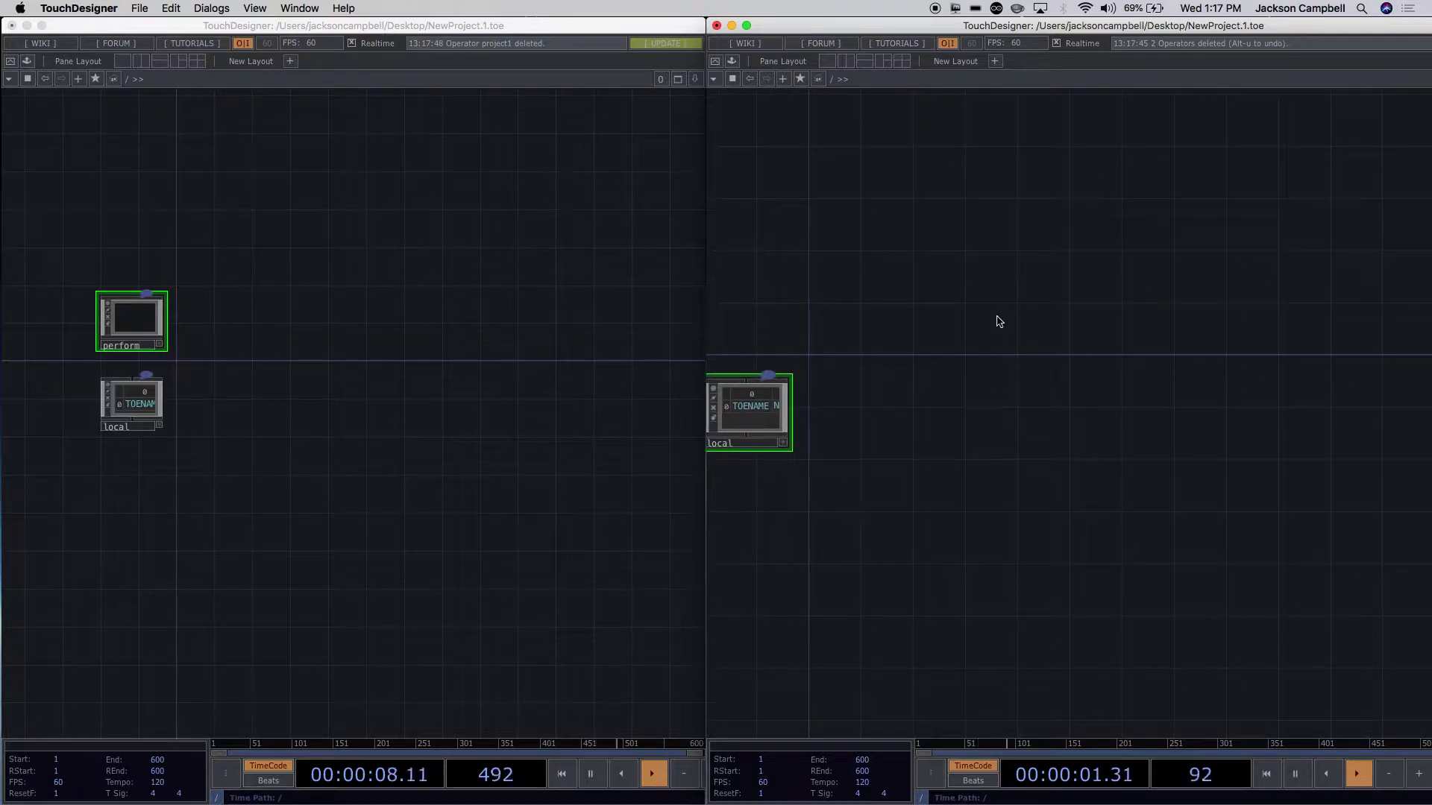
key("alt+u")
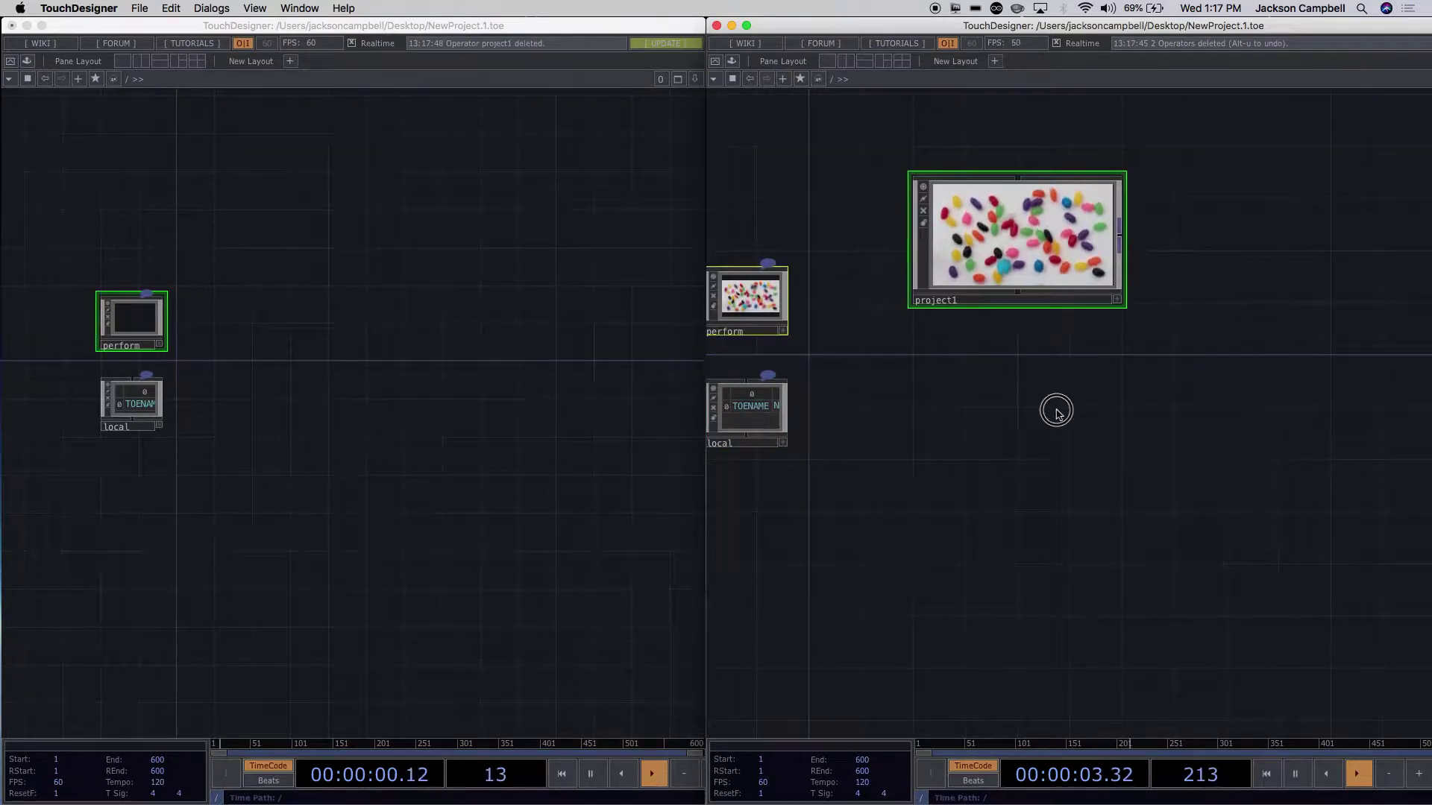
key("Delete")
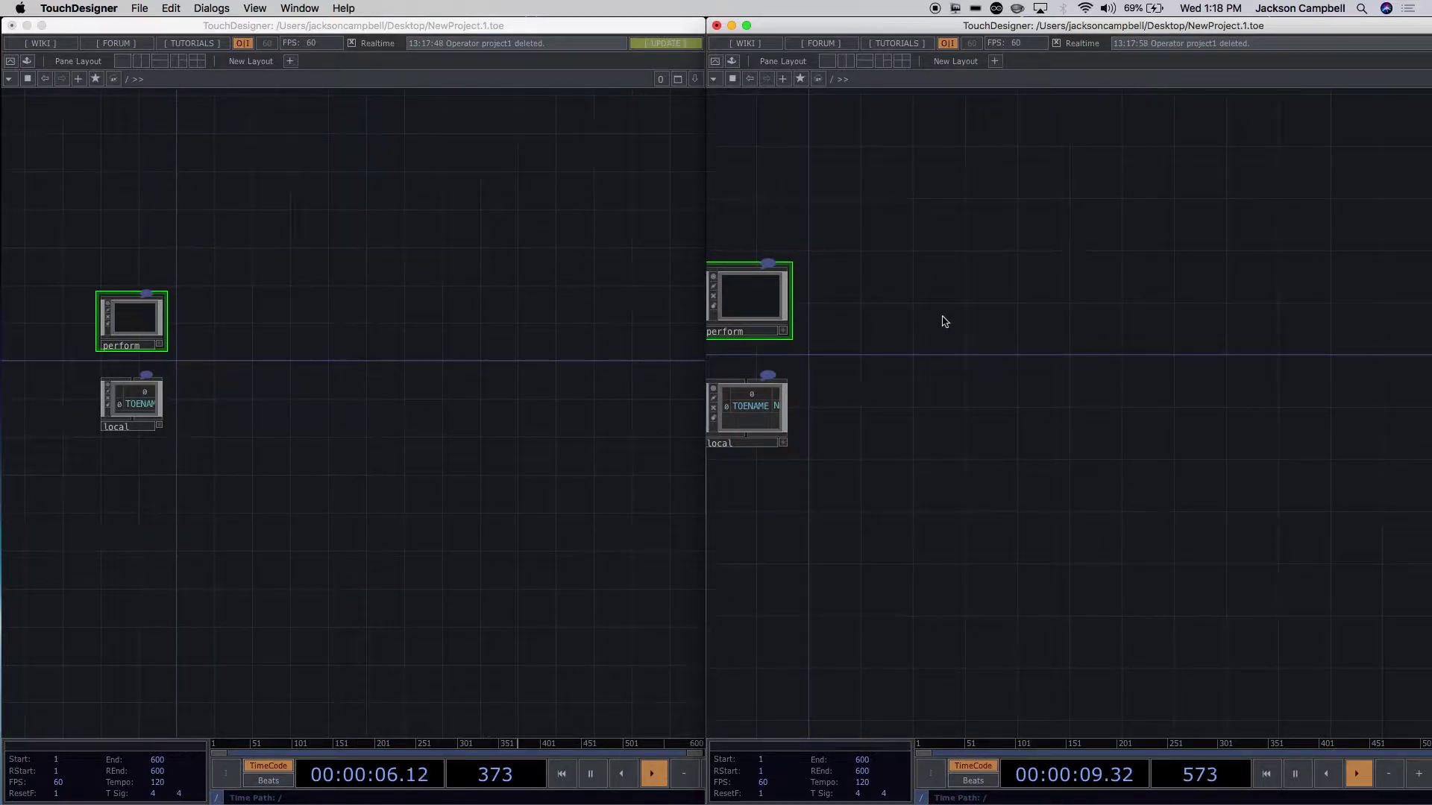
Add a Container COMP at the root of the left-hand project, above and beside the perform operator.
left_click(293, 288)
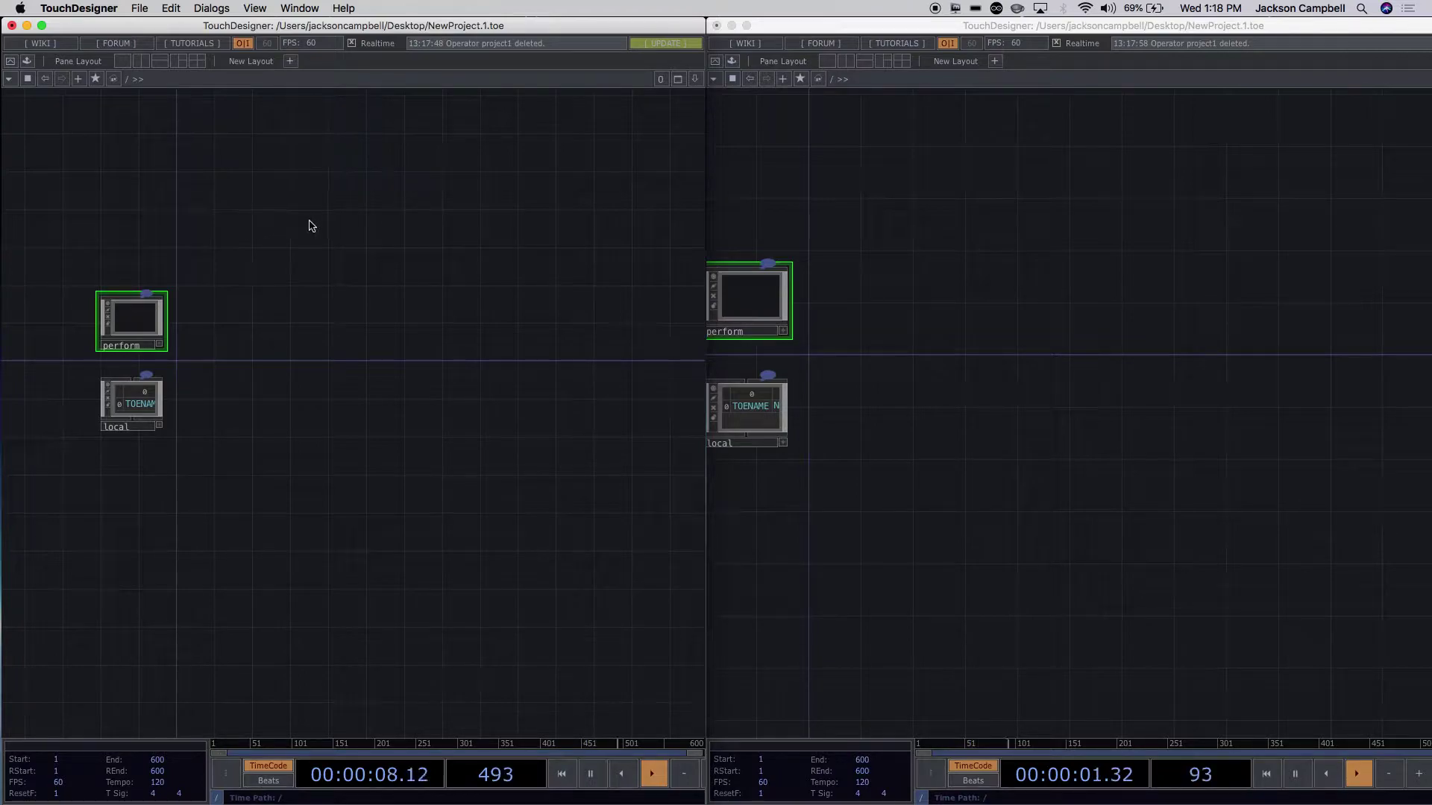
key("Tab")
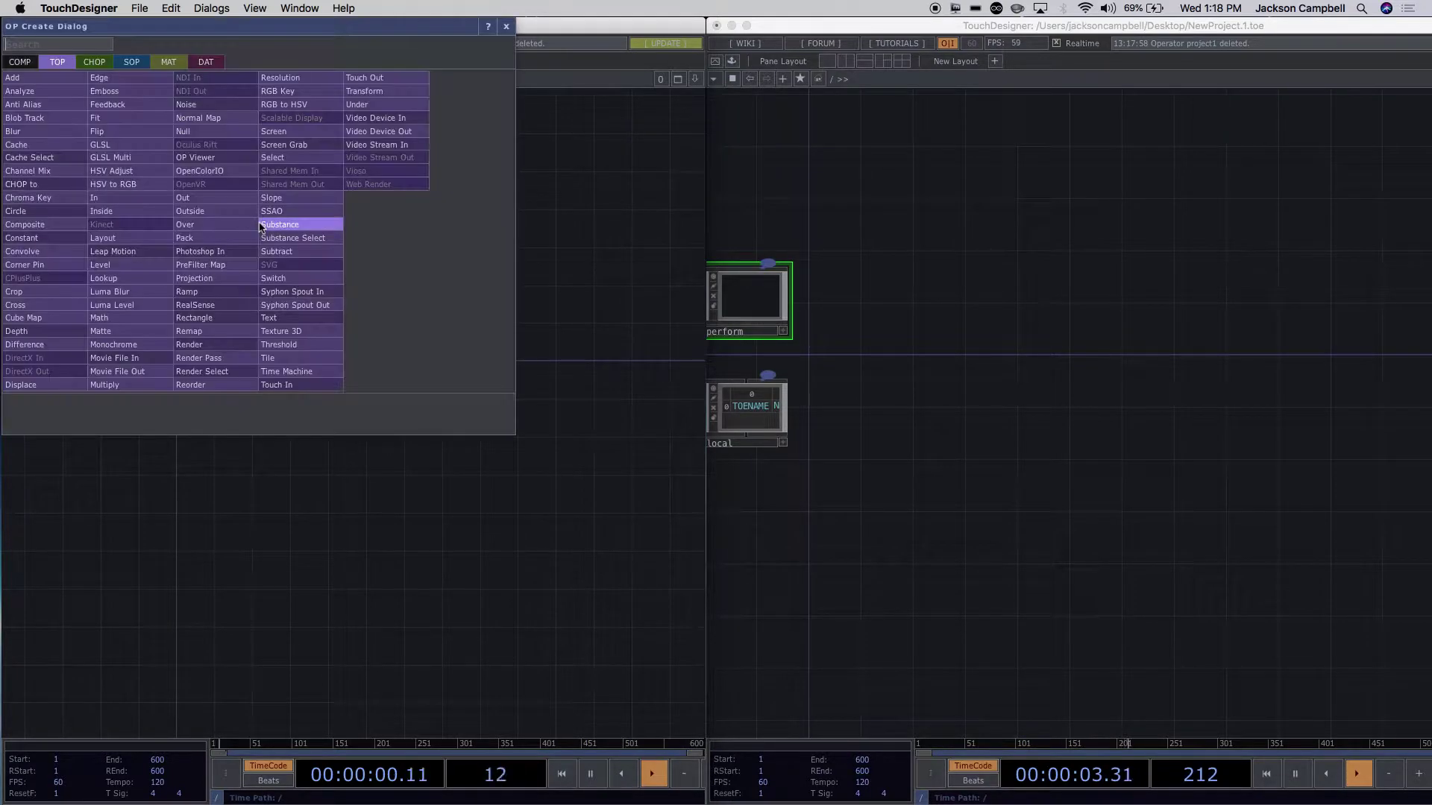
left_click(15, 63)
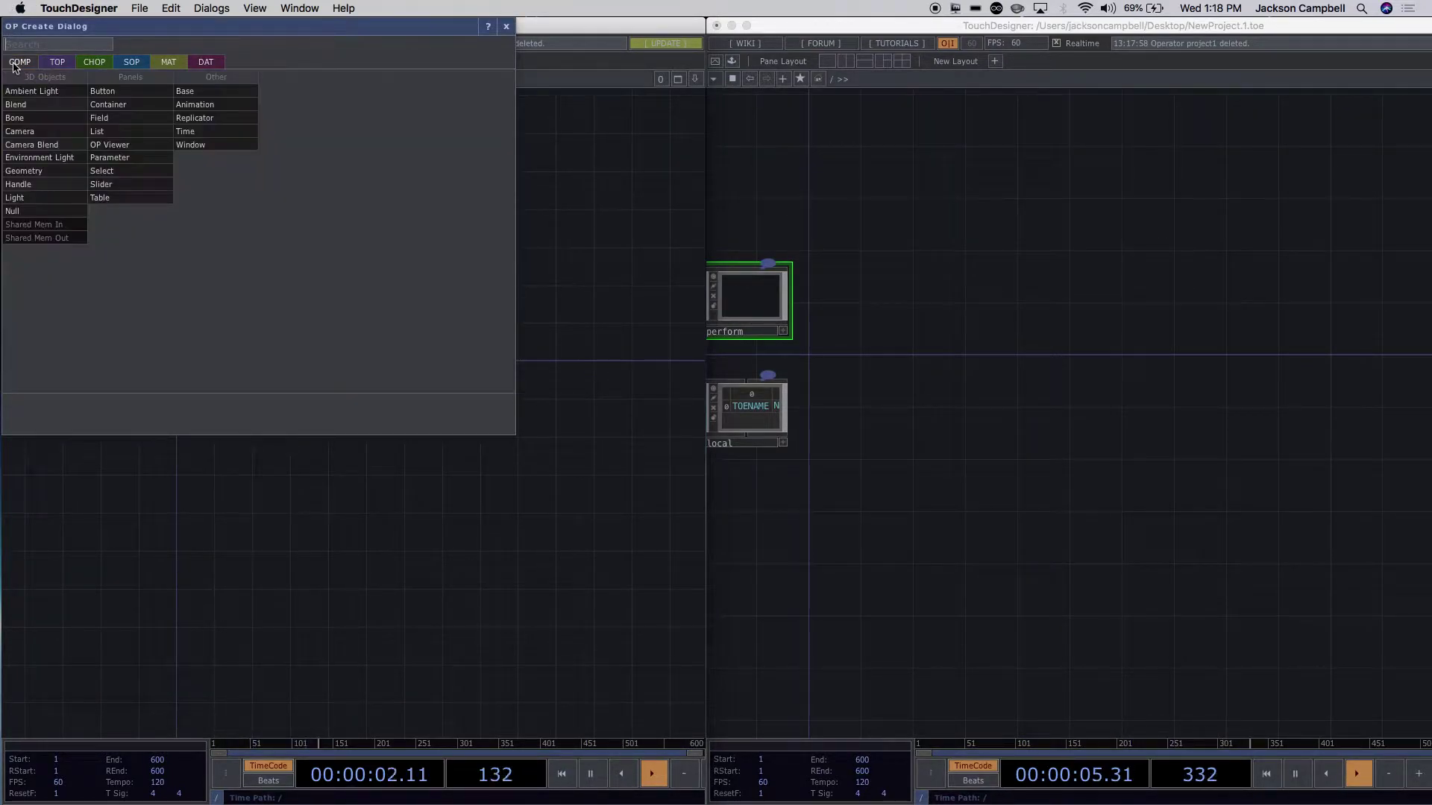
left_click(108, 105)
left_click(254, 227)
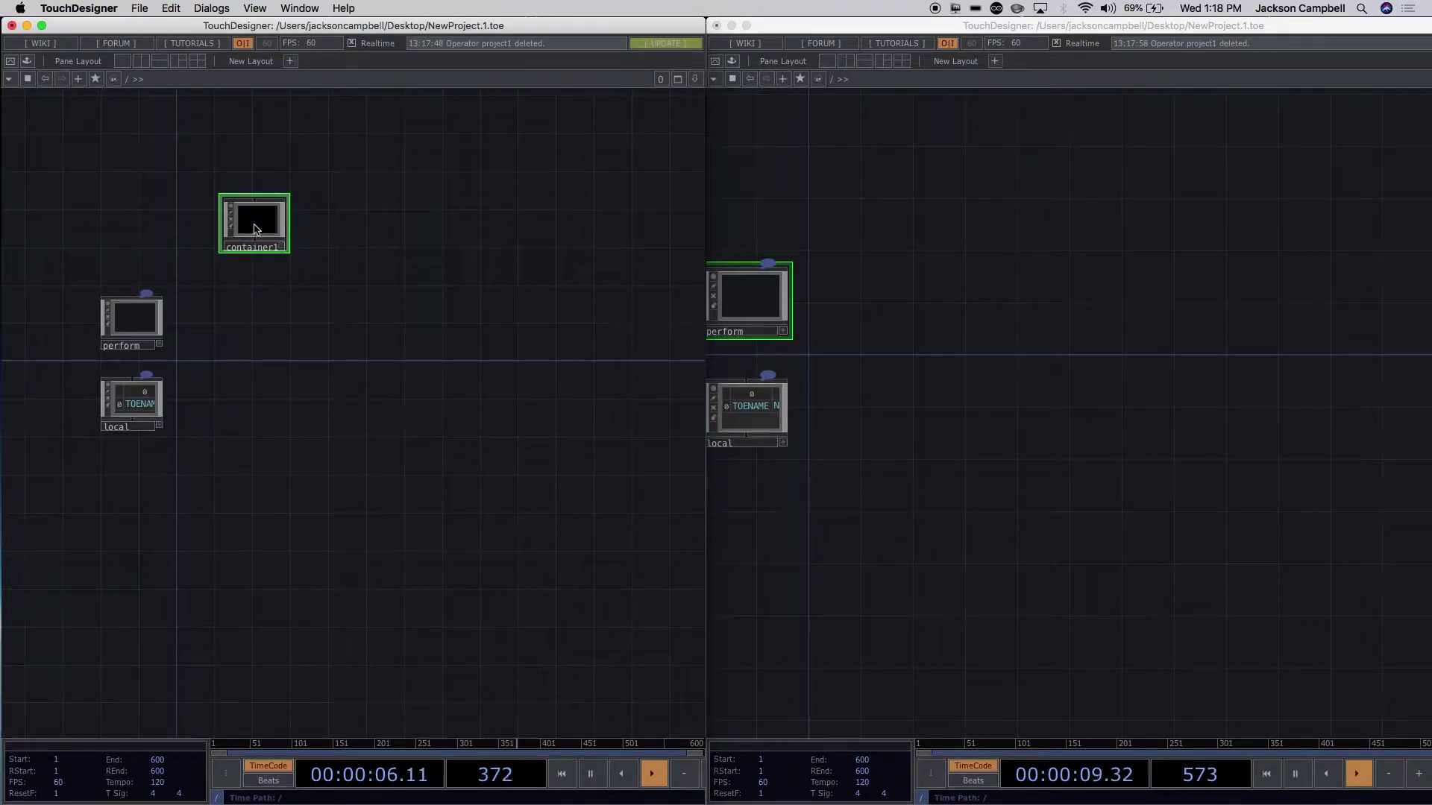
Copy the left-hand project's new container and paste three copies in a column beneath it.
key("super+c")
key("super+v")
left_click(263, 301)
key("super+v")
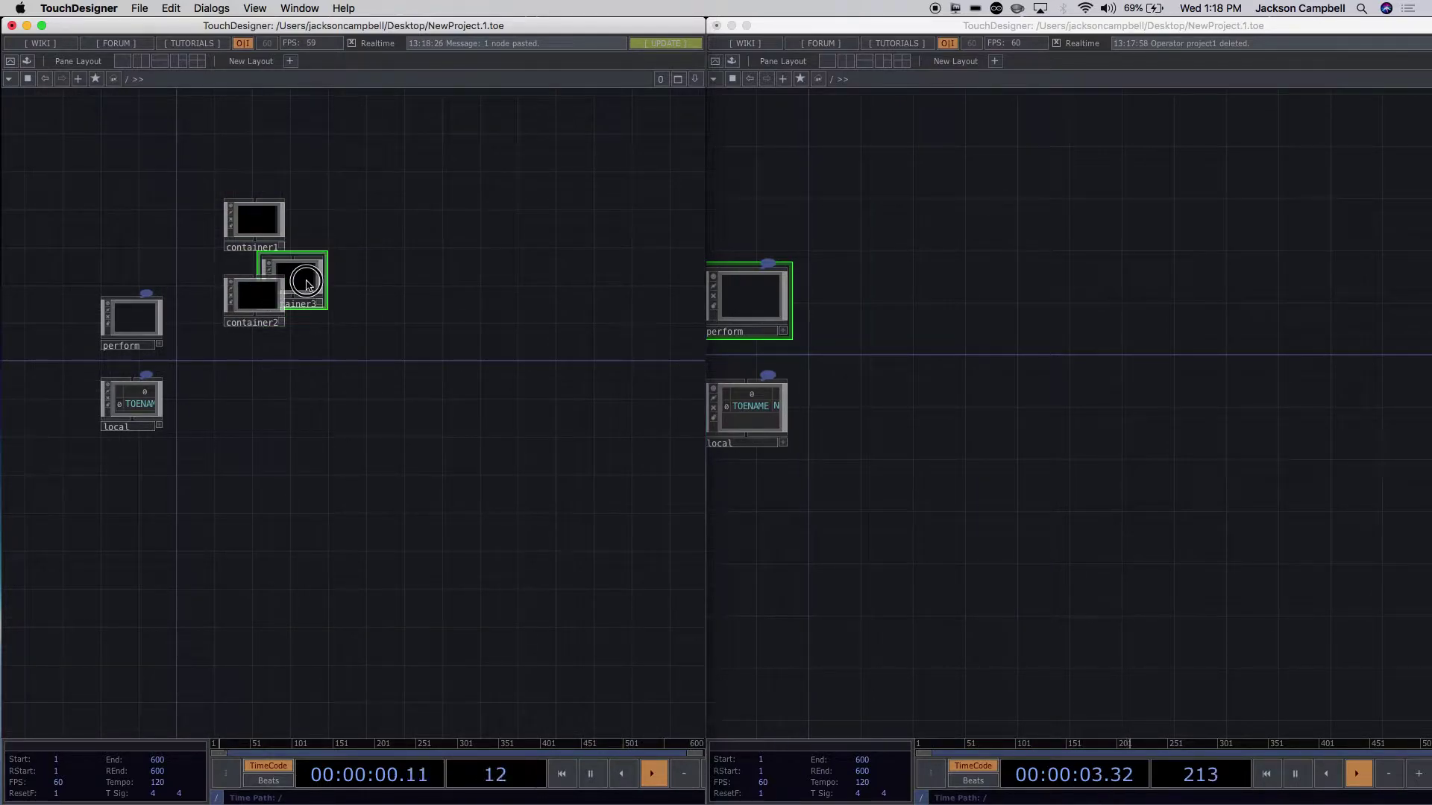
left_click(263, 374)
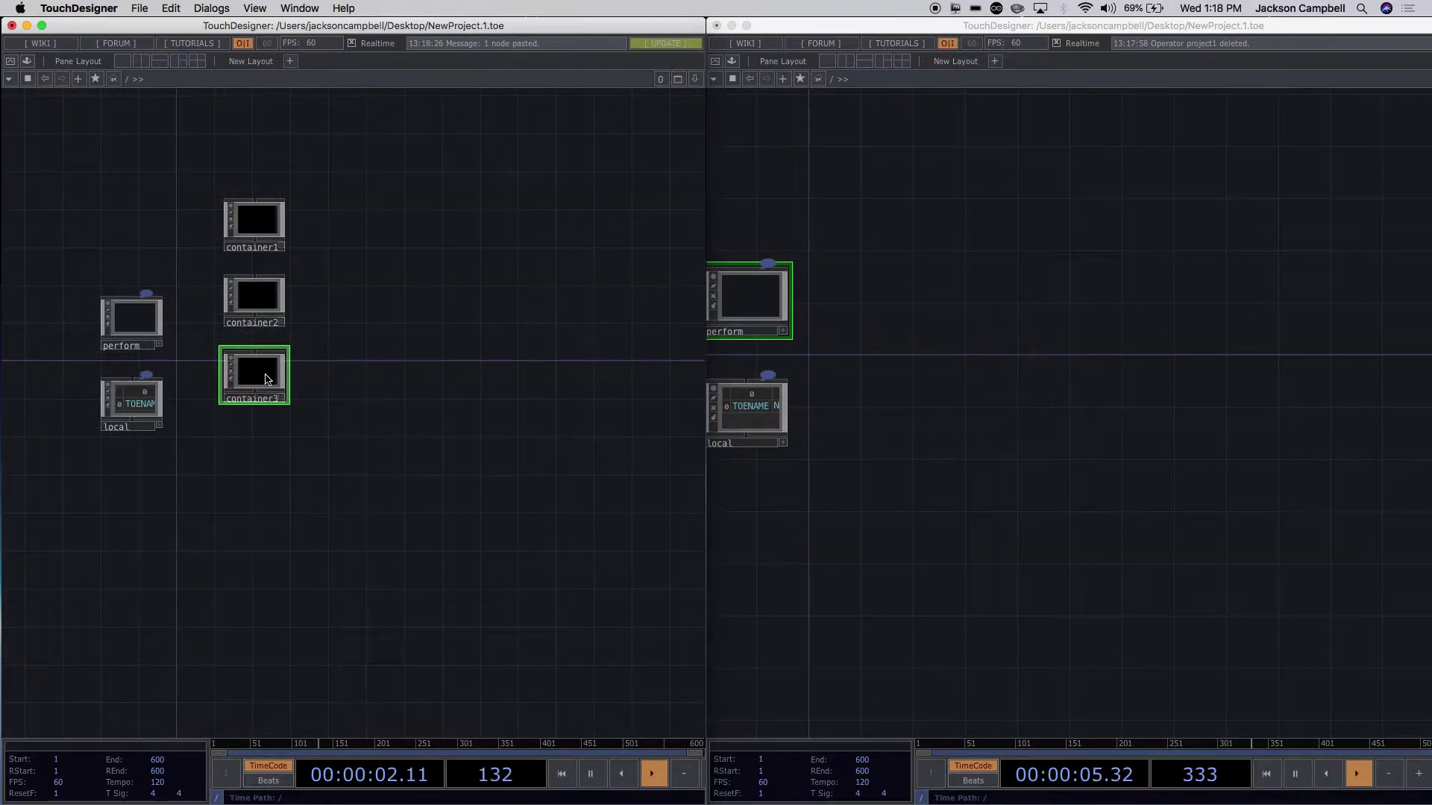
key("super+v")
left_click(267, 440)
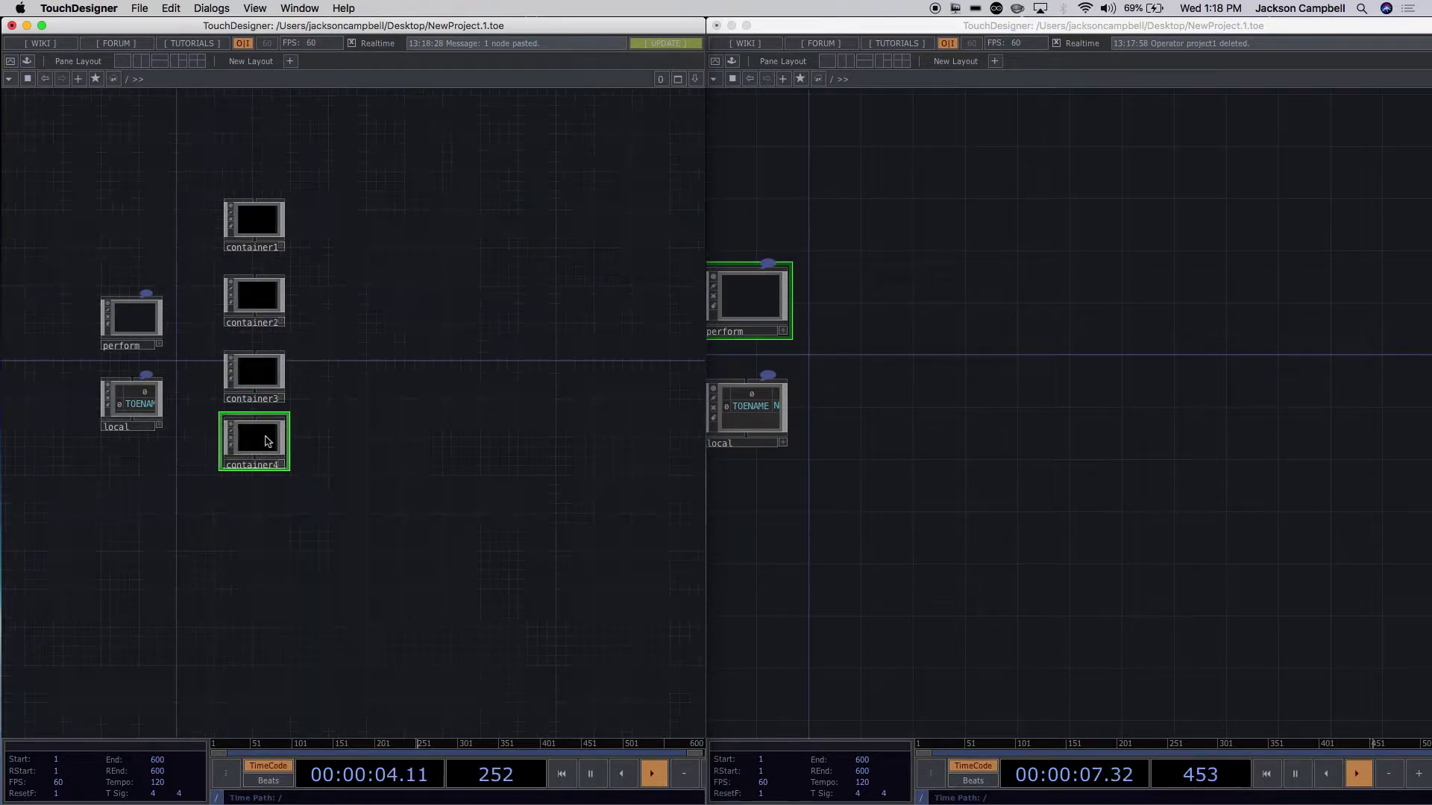
Add a Container COMP at the root of the right-hand project, beside the perform operator.
left_click(813, 336)
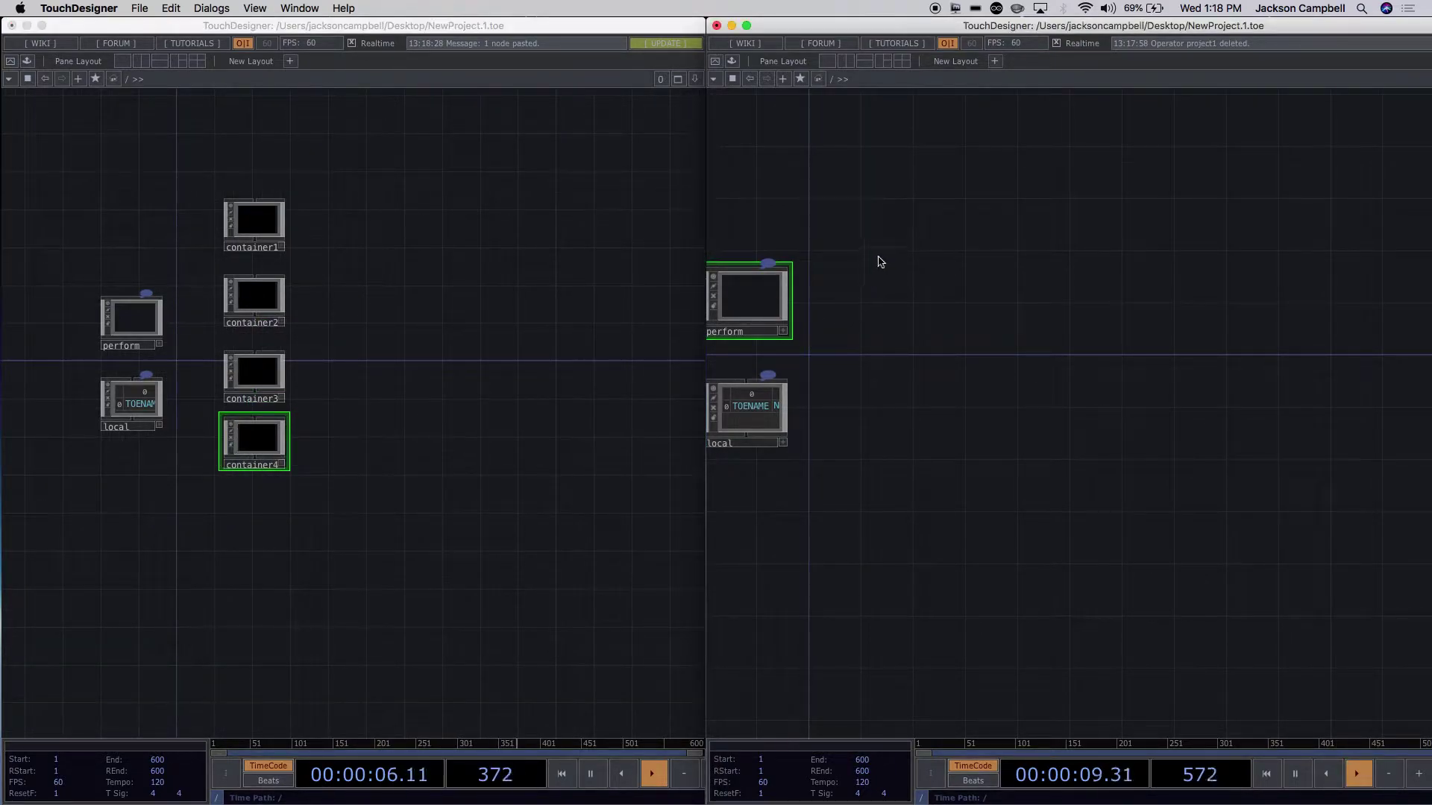
key("Tab")
left_click(646, 85)
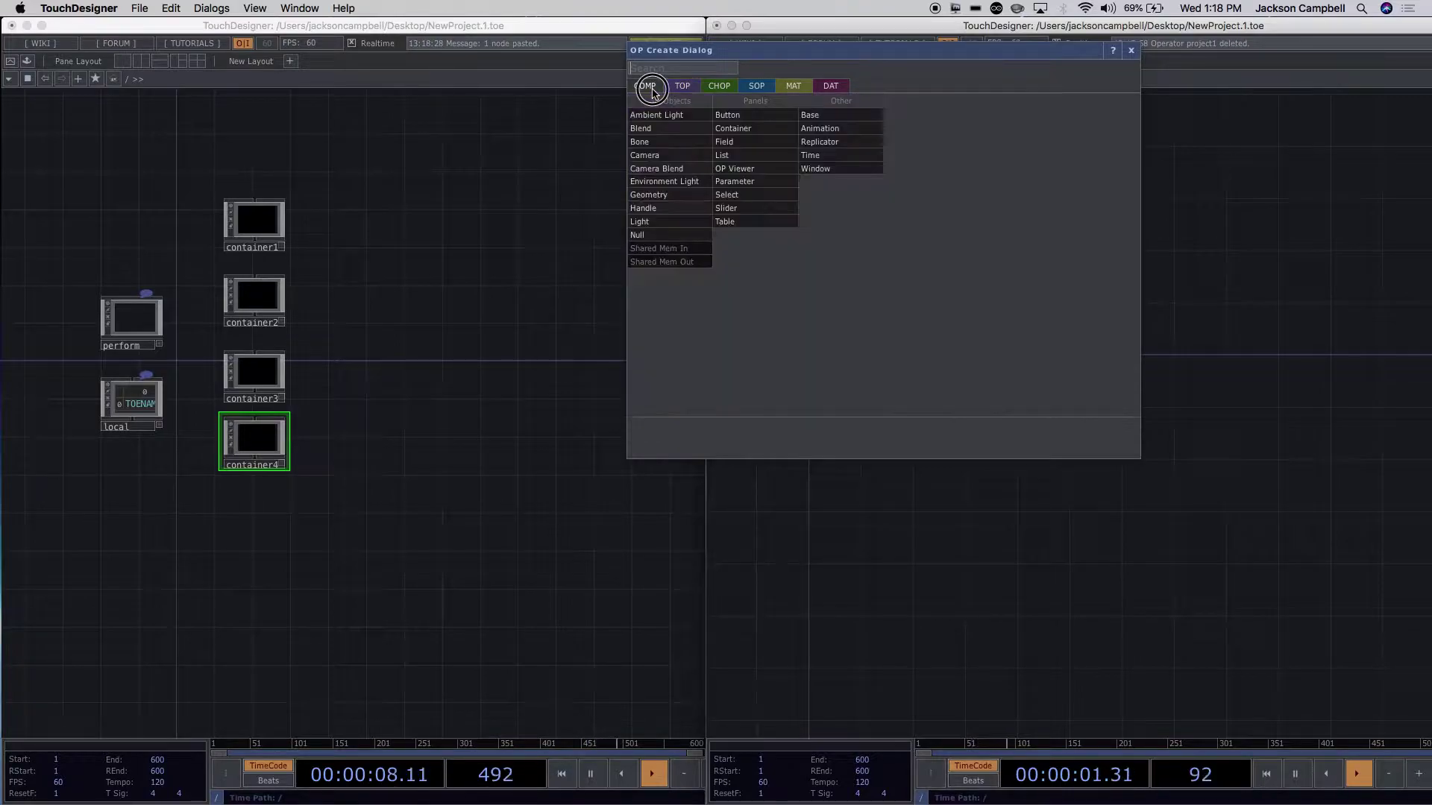
left_click(733, 128)
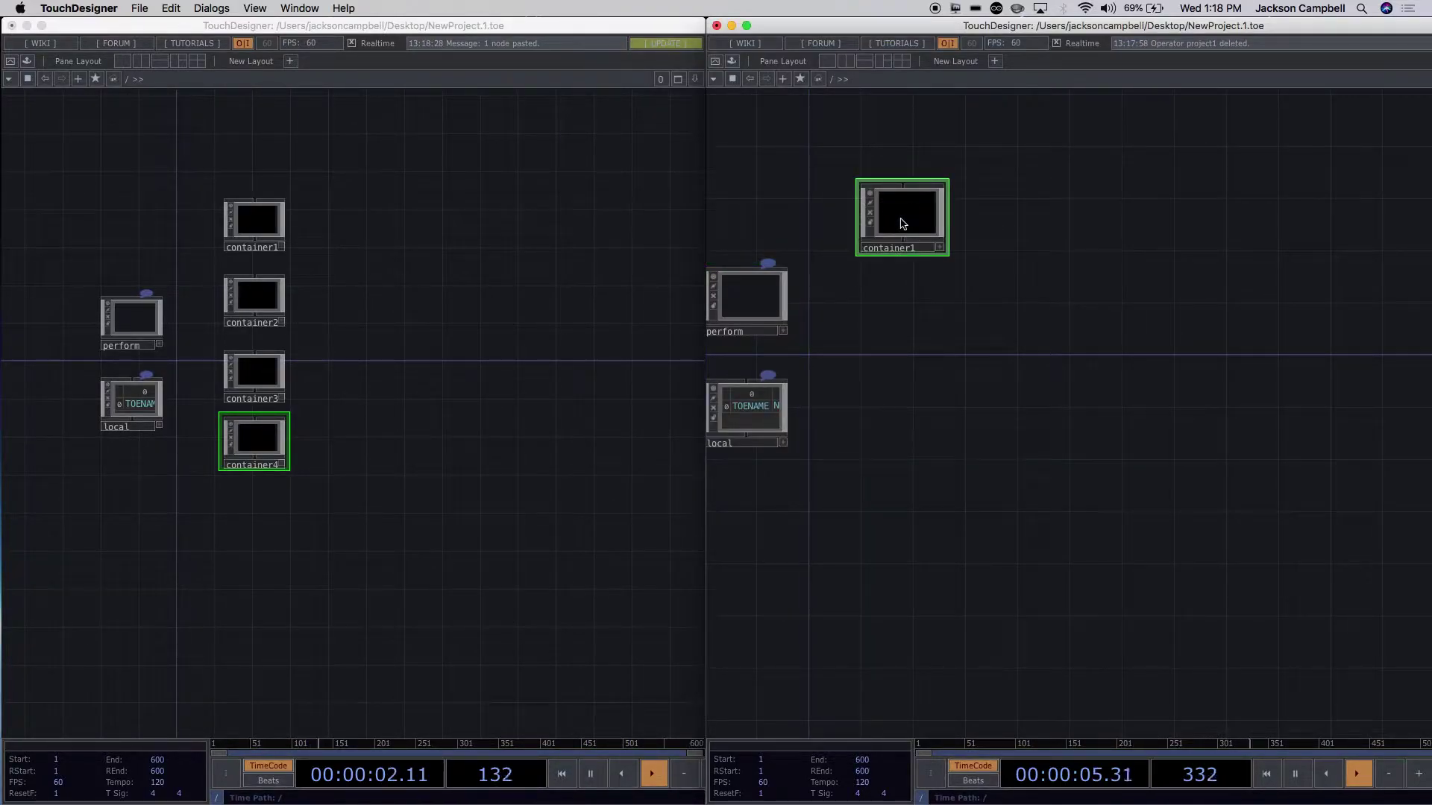
Paste three more containers in a column beneath the first one in the right-hand project.
key("ctrl+v")
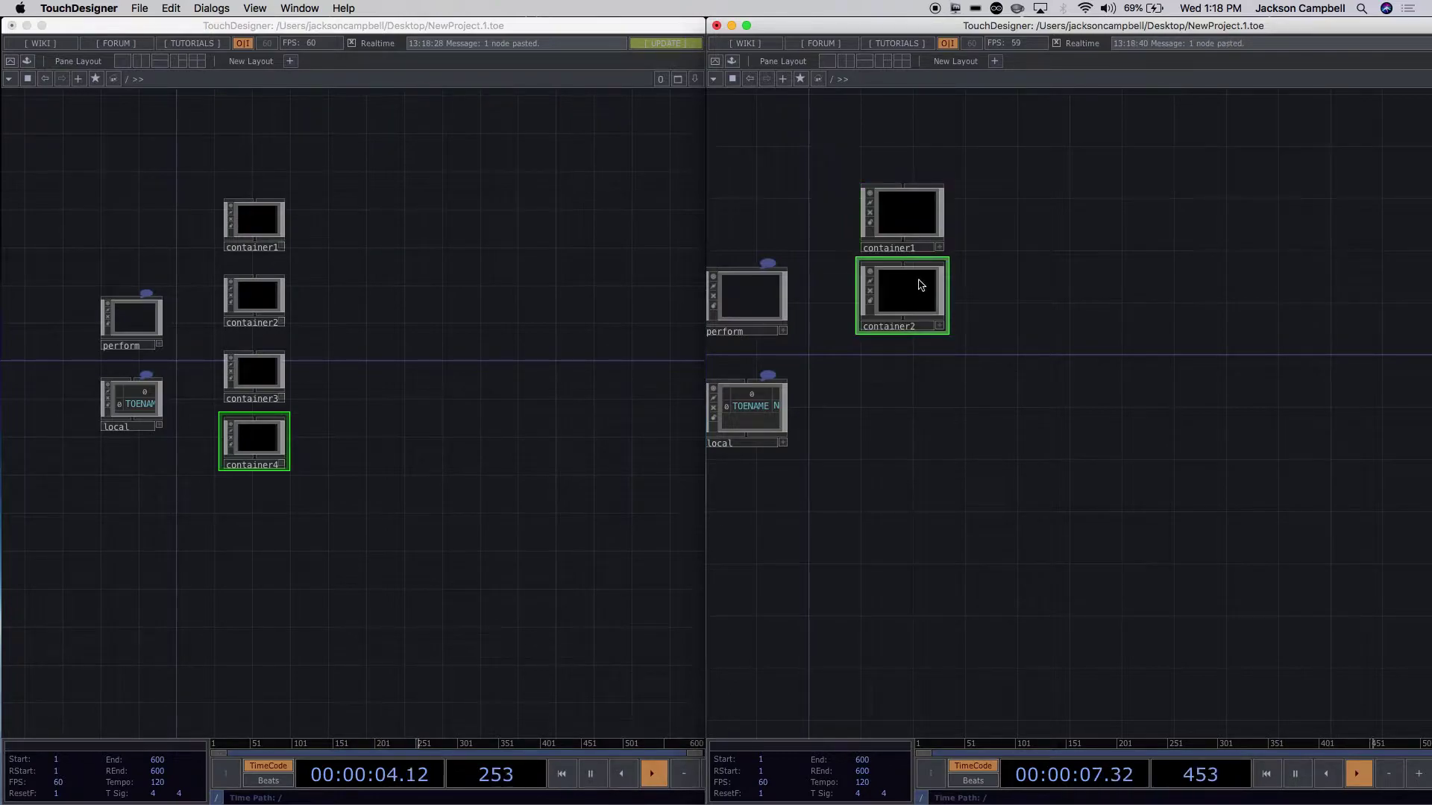
key("ctrl+v")
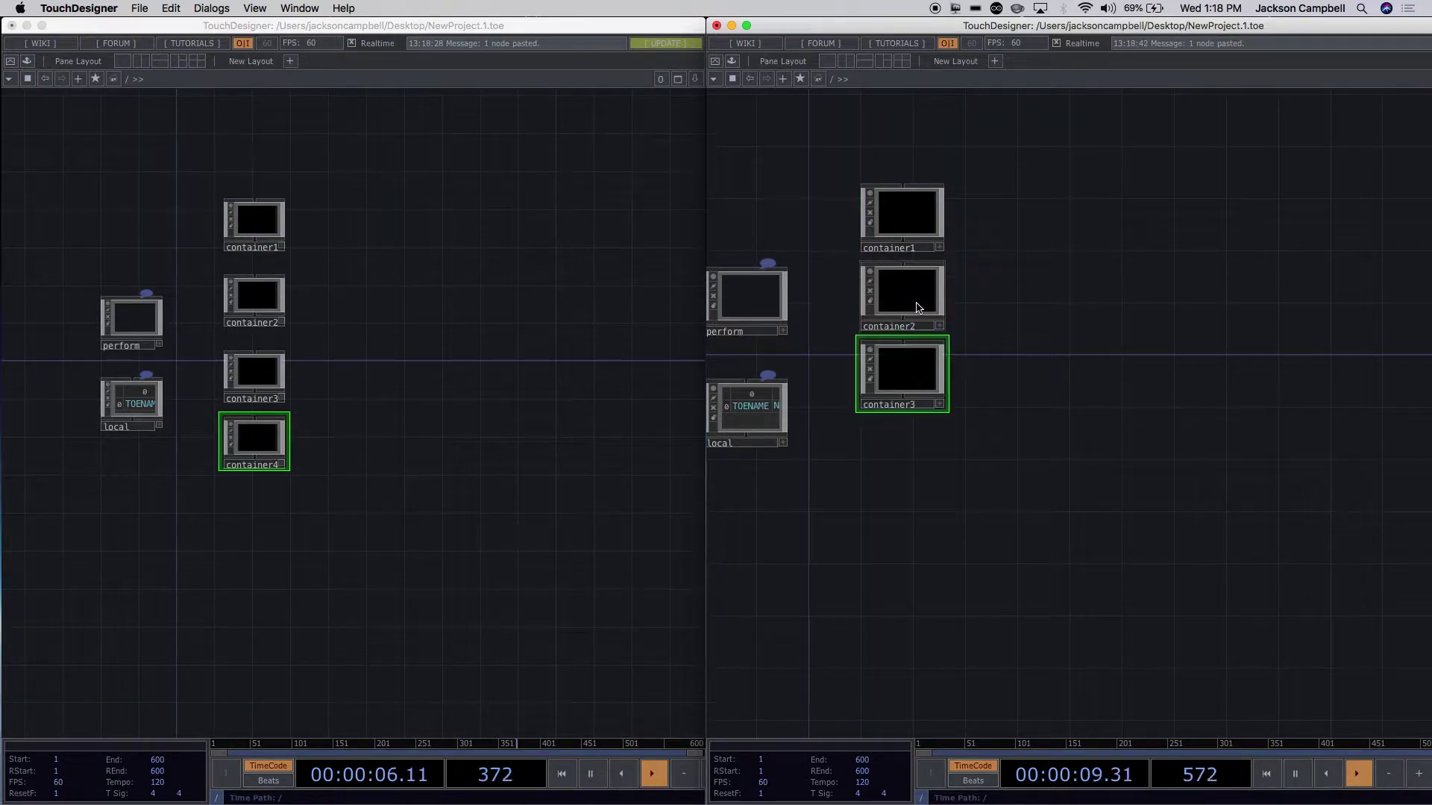
key("ctrl+v")
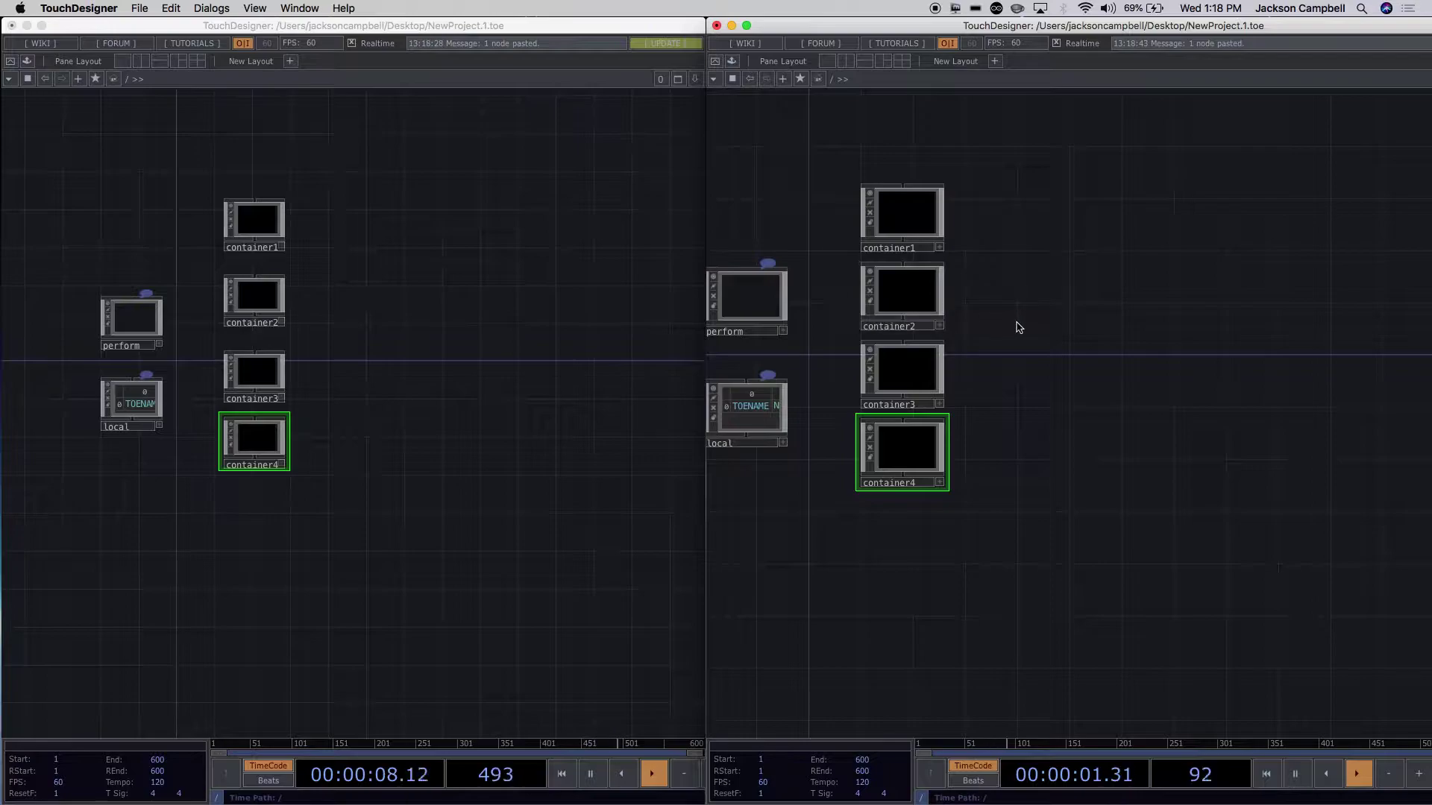
Space the four containers of the left-hand project evenly in their column.
scroll(425, 248, "up", 5)
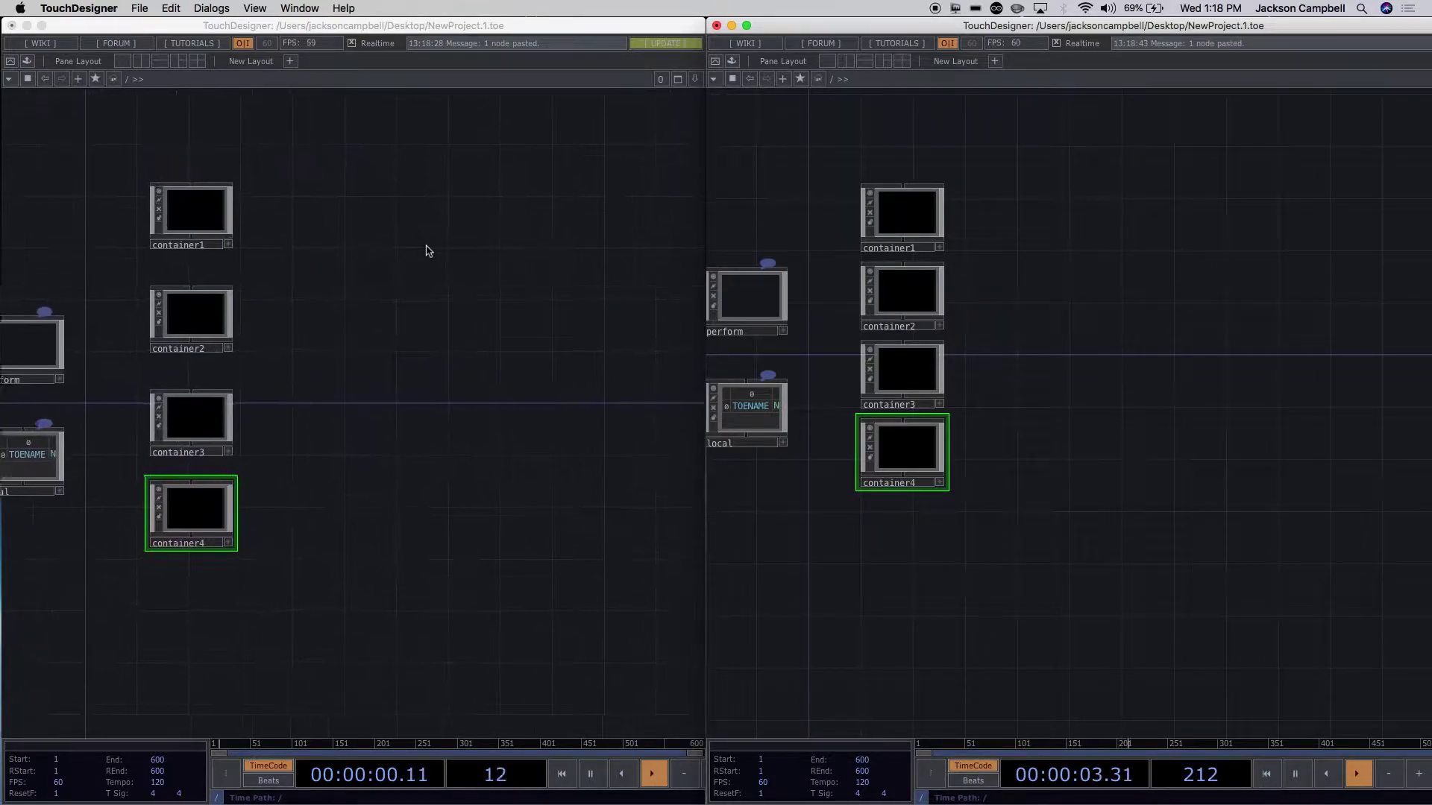
left_click_drag(220, 243, 453, 282)
scroll(1109, 443, "up", 2)
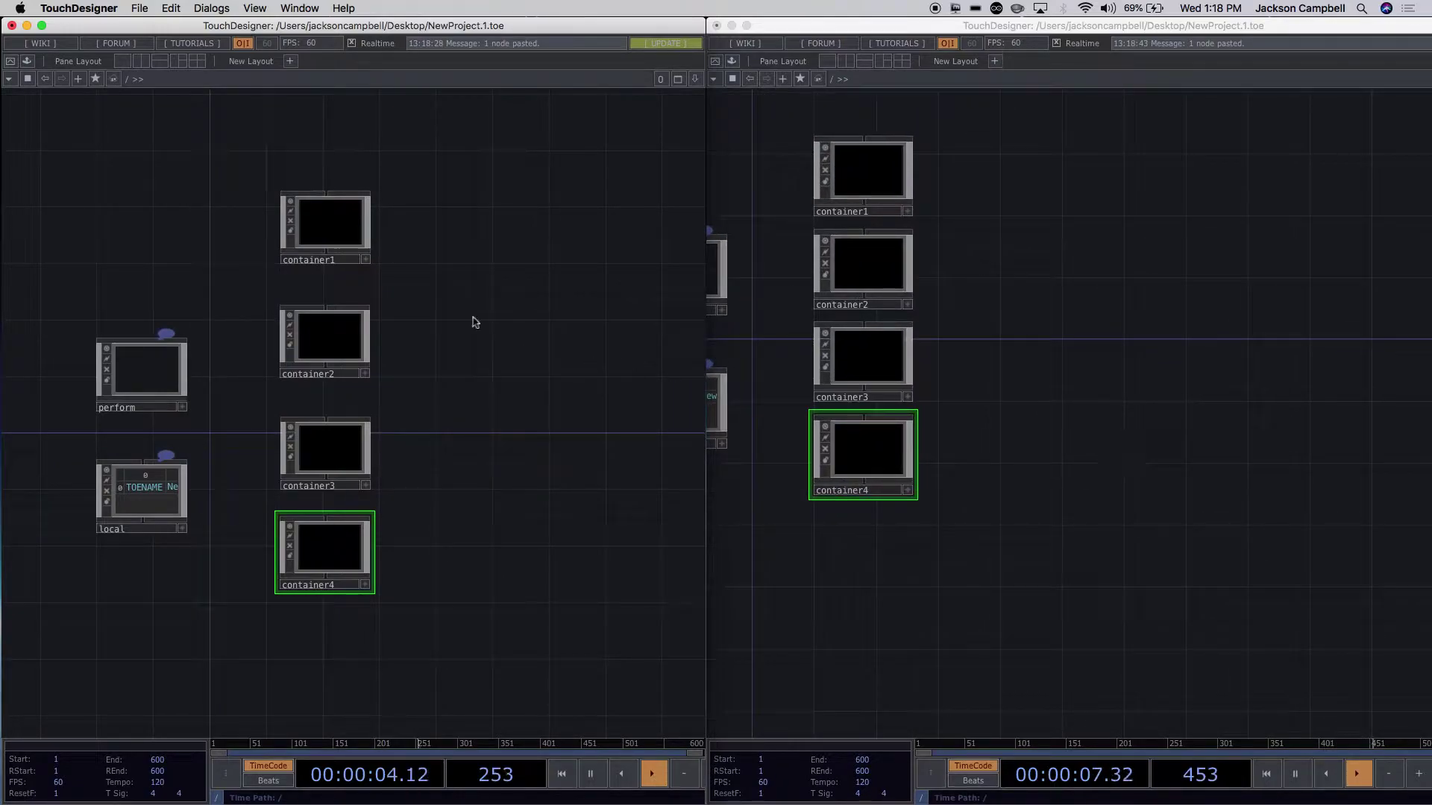
scroll(428, 294, "up", 4)
left_click_drag(428, 294, 467, 232)
scroll(446, 258, "down", 2)
left_click_drag(318, 333, 318, 305)
left_click_drag(314, 478, 314, 437)
left_click_drag(310, 649, 310, 602)
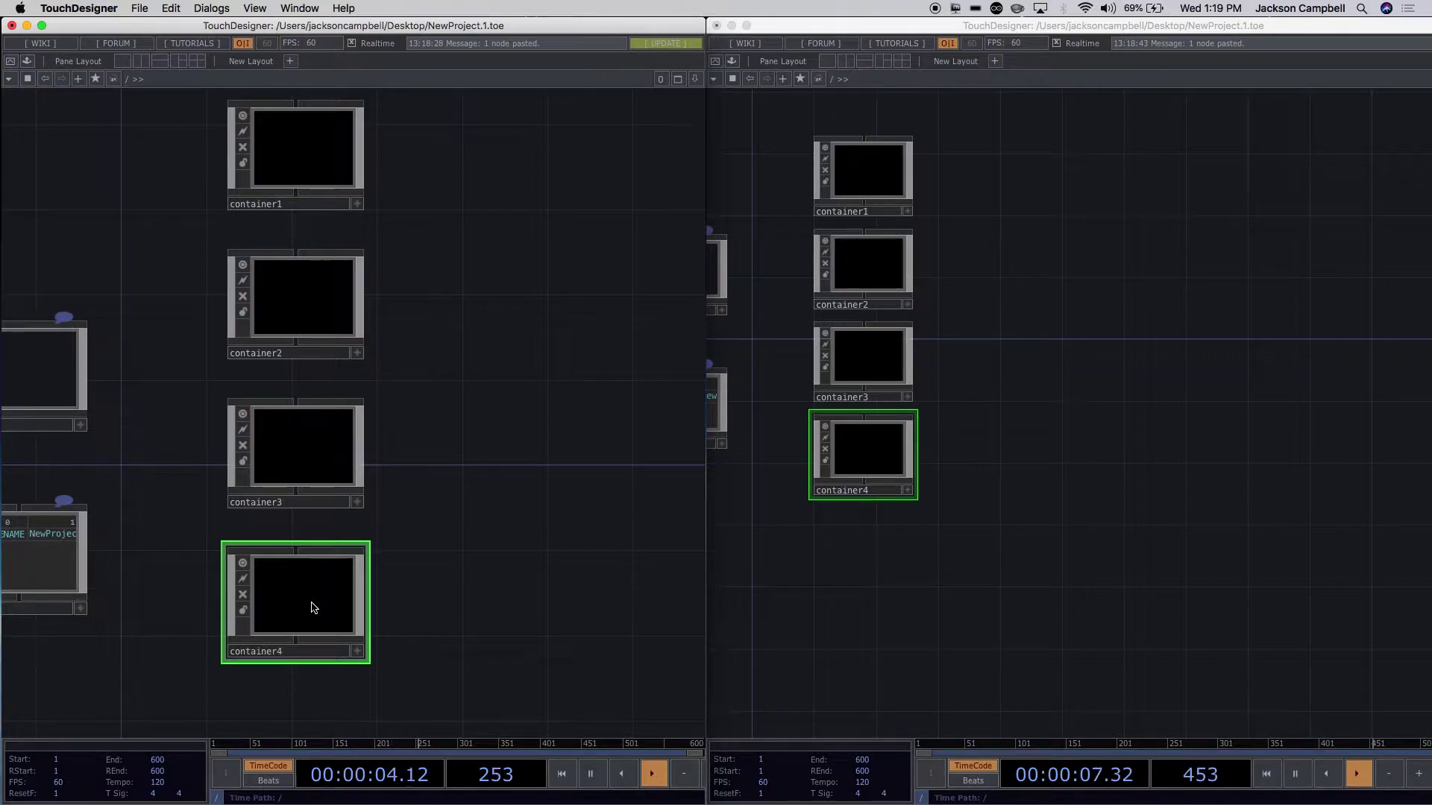
Rename the first container of the left-hand project to TOUCH_OUTS.
left_click(285, 209)
left_click(286, 209)
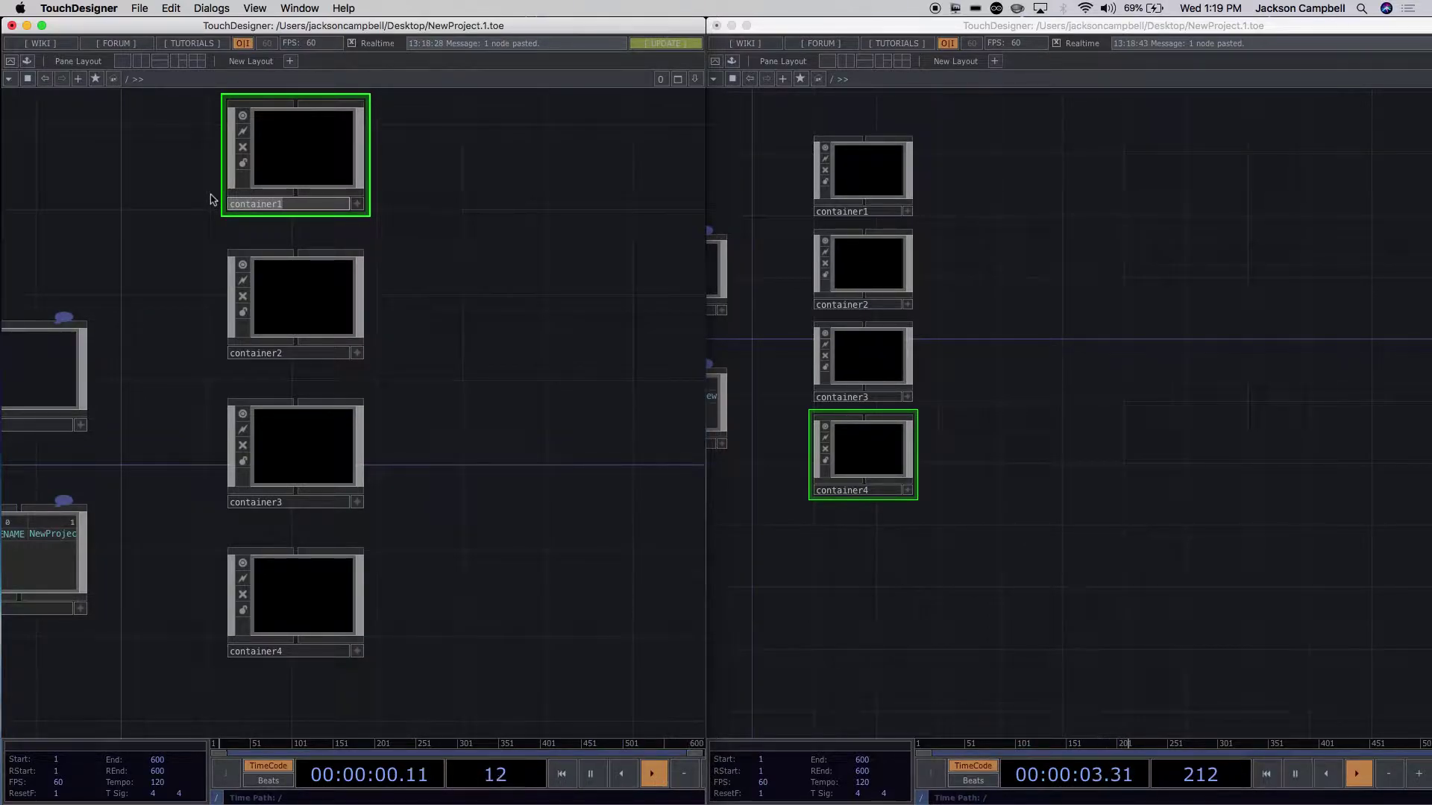
type("T")
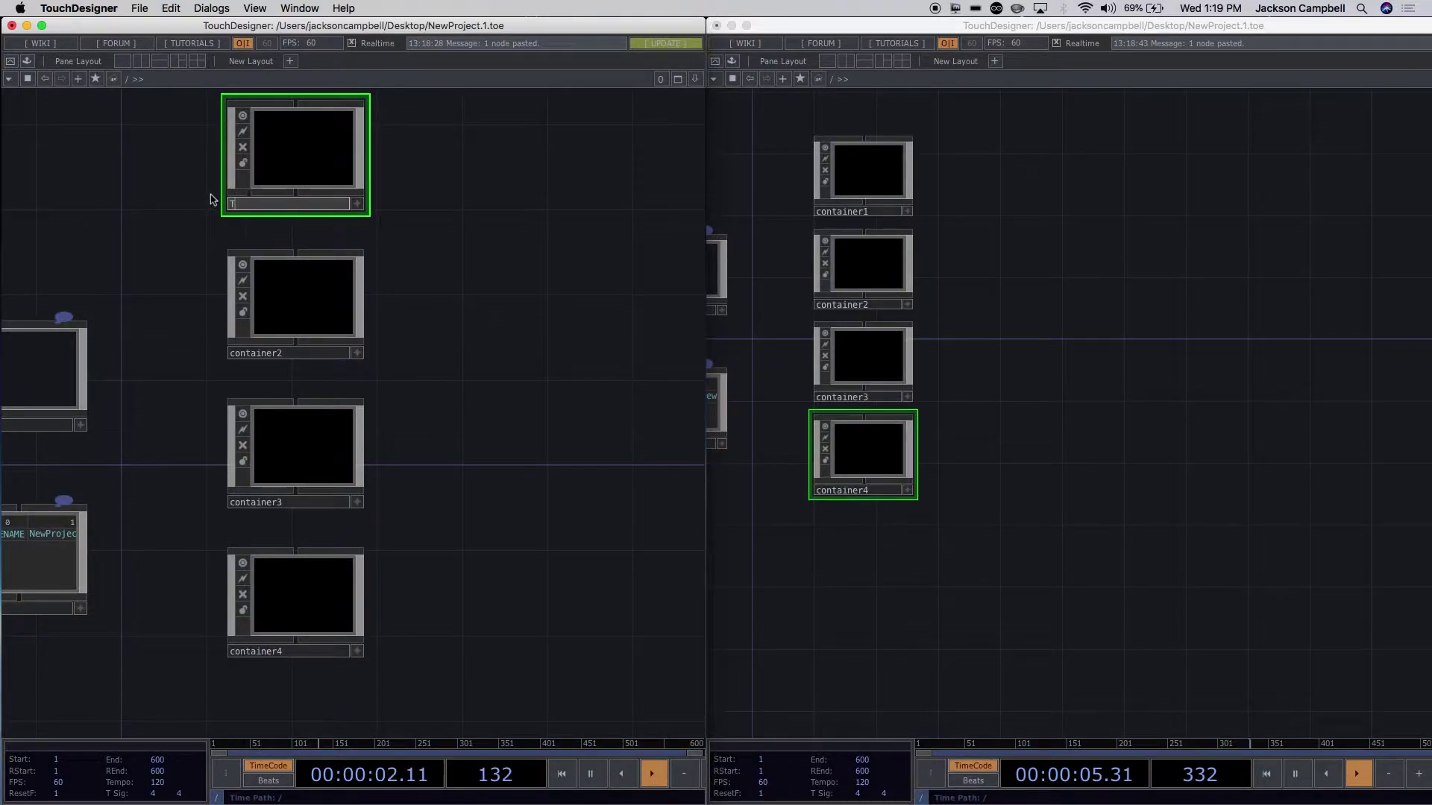
type("OUCH_OUTS")
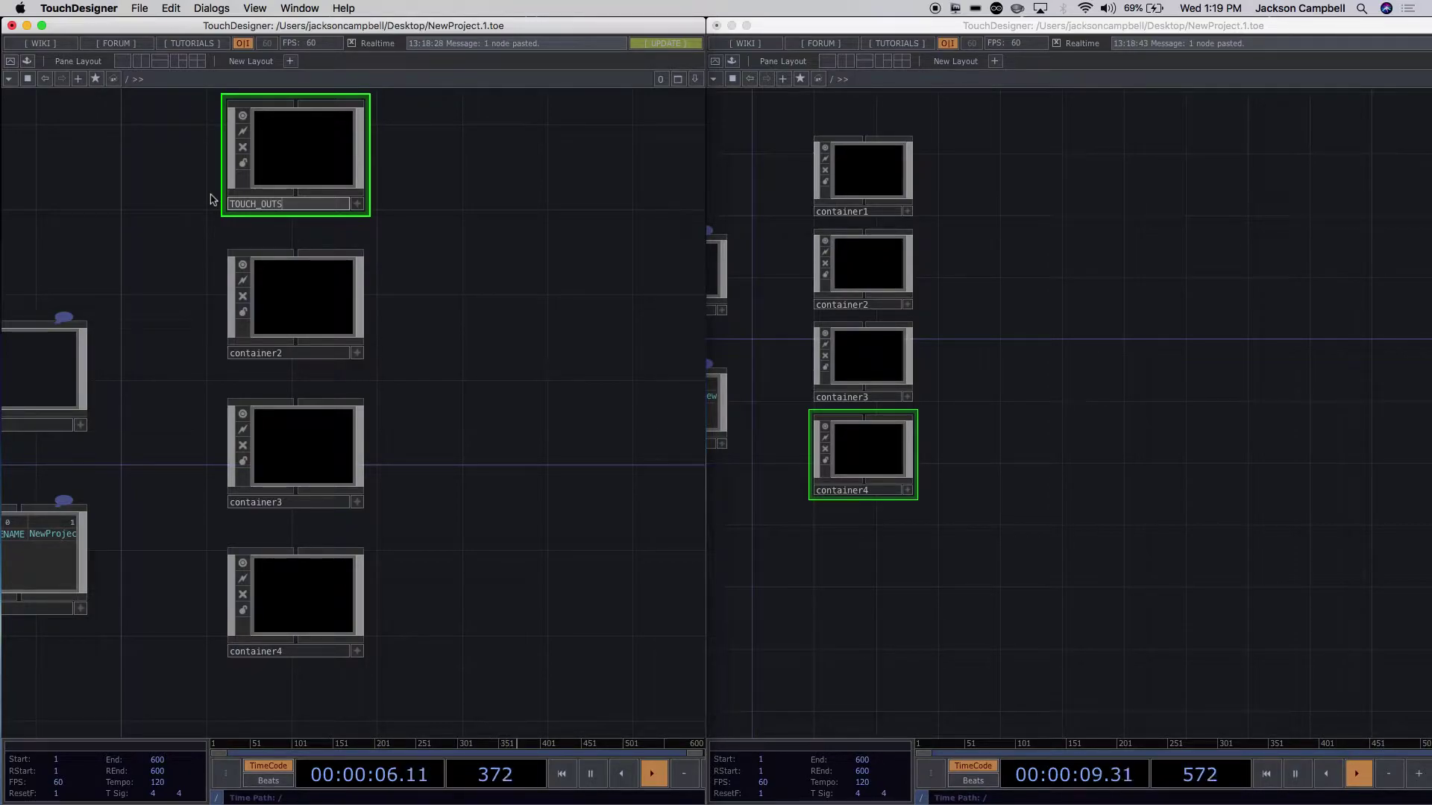
key("Return")
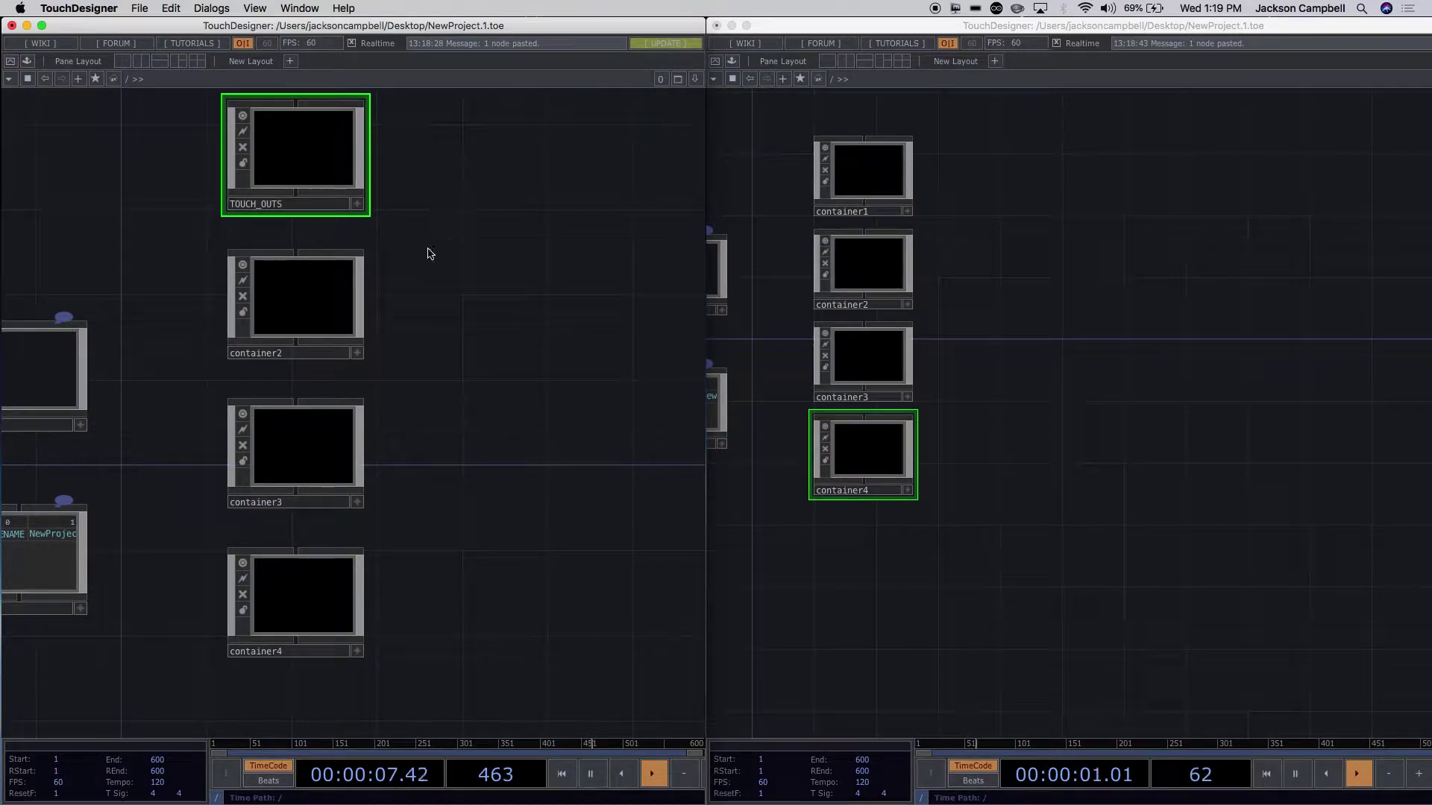
Rename the second container of the left-hand project to OSC_OUTS.
left_click(306, 352)
left_click(306, 354)
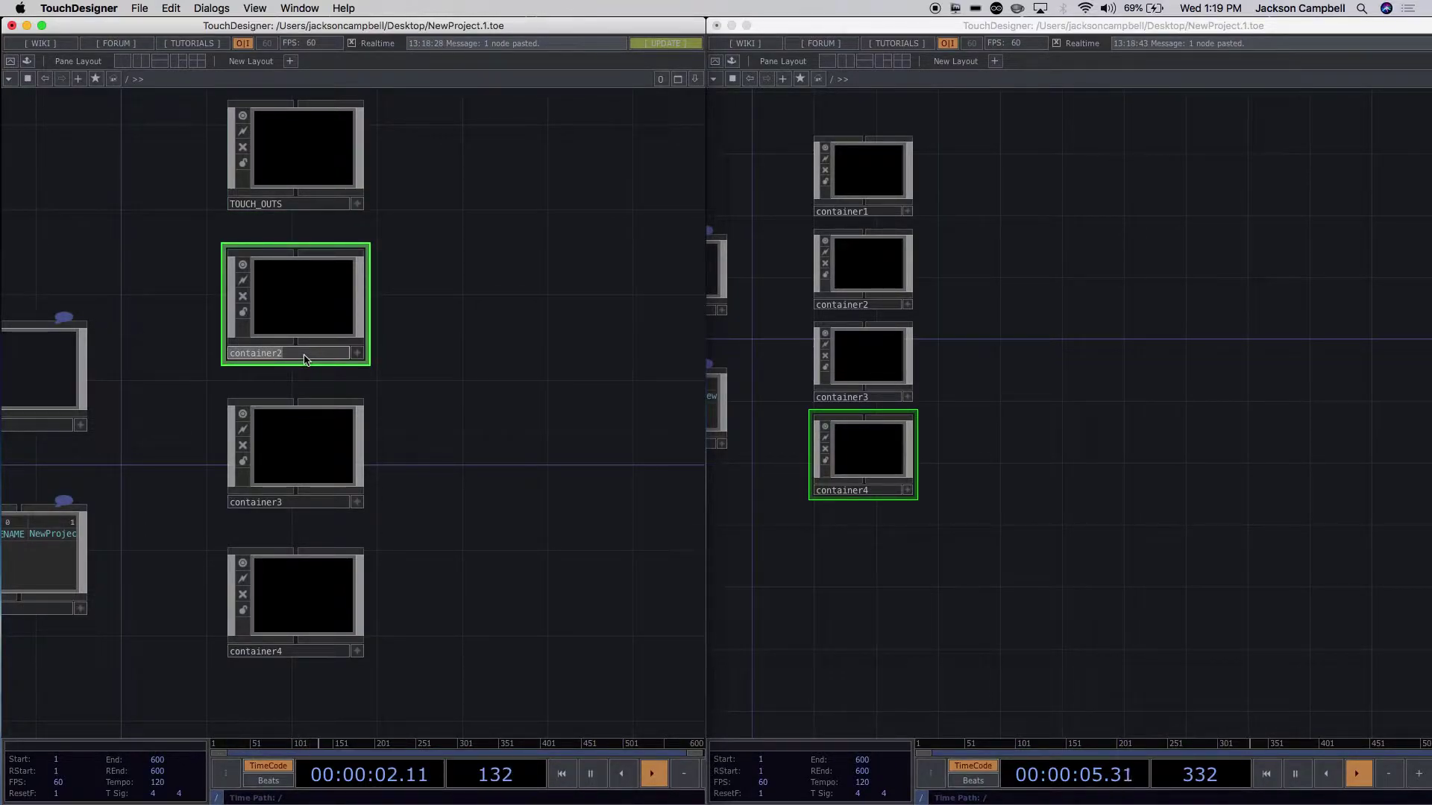
type("OSC_OUTS")
key("Return")
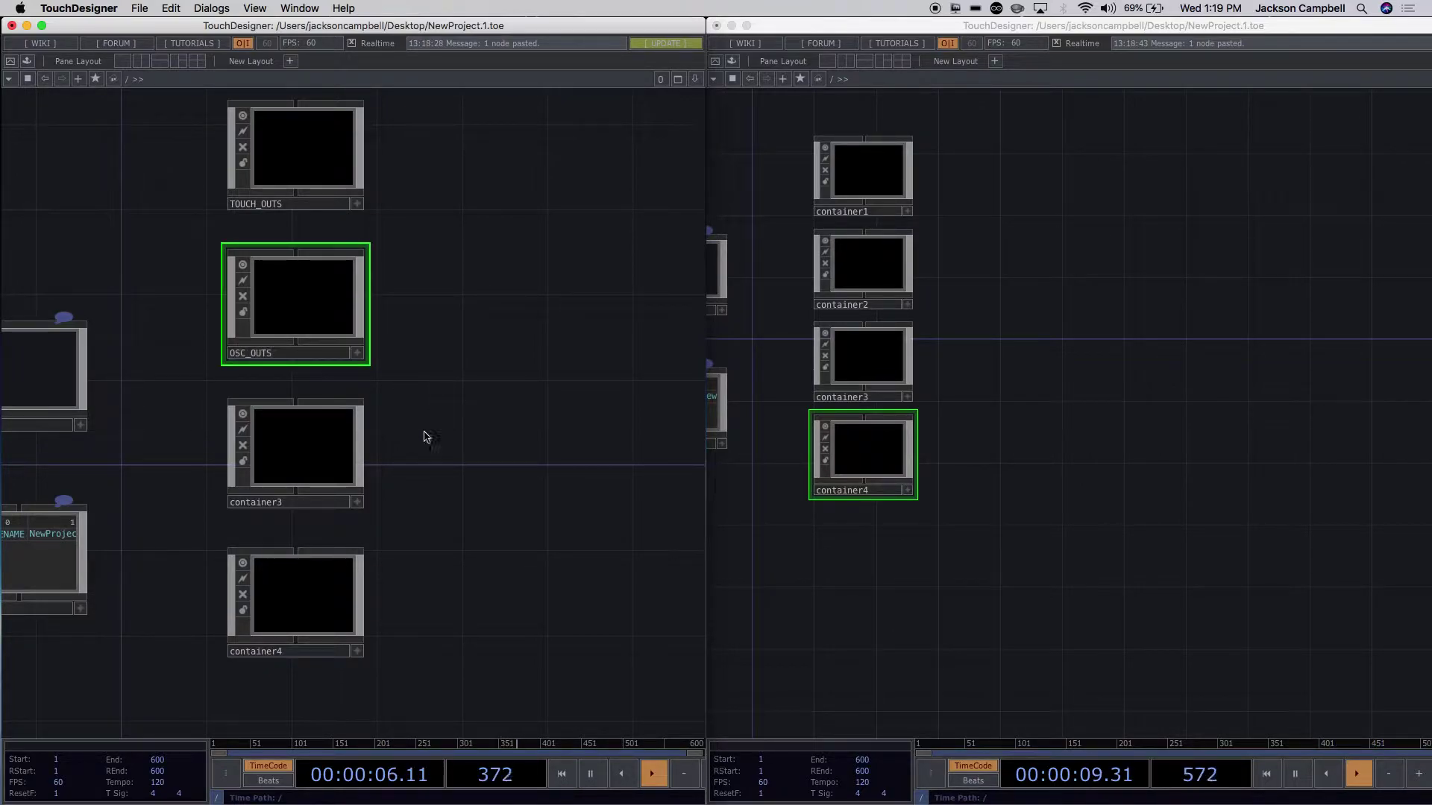
Rename the third container of the left-hand project to SYPHON_OUTS.
double_click(291, 503)
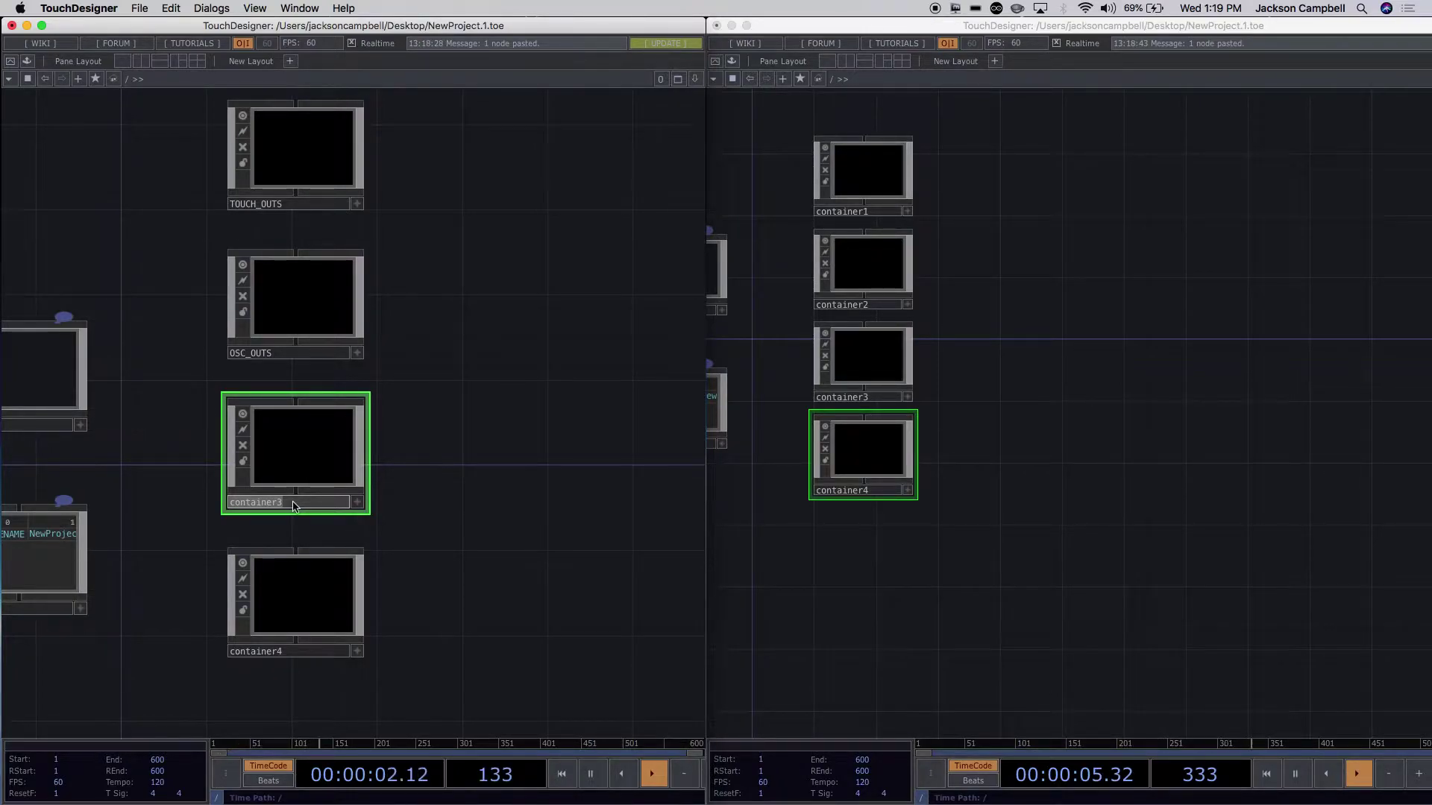
type("SYPHON_OUTS")
key("Return")
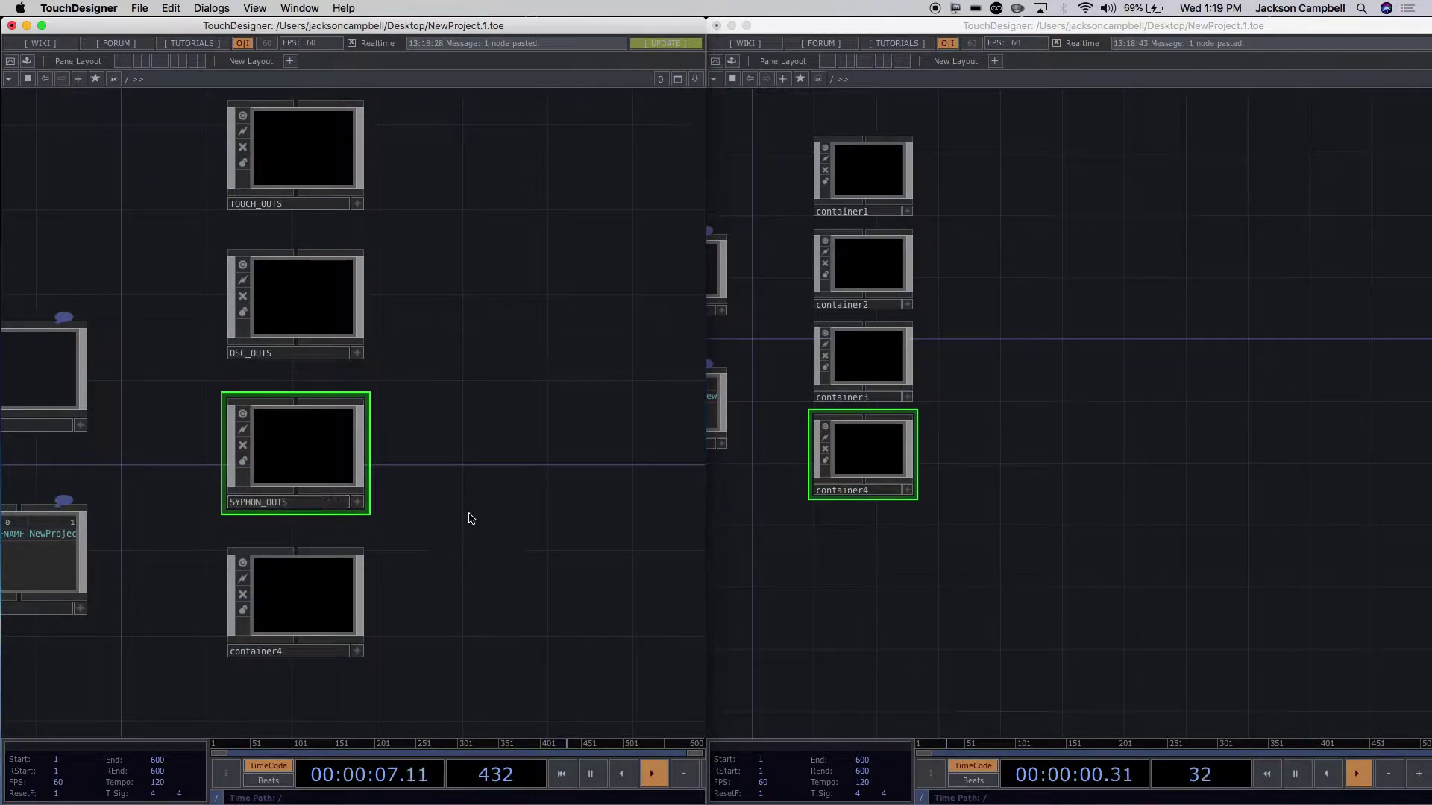
Rename the fourth container of the left-hand project to SHARED_MEM_OUTS.
left_click_drag(406, 556, 535, 463)
left_click(394, 559)
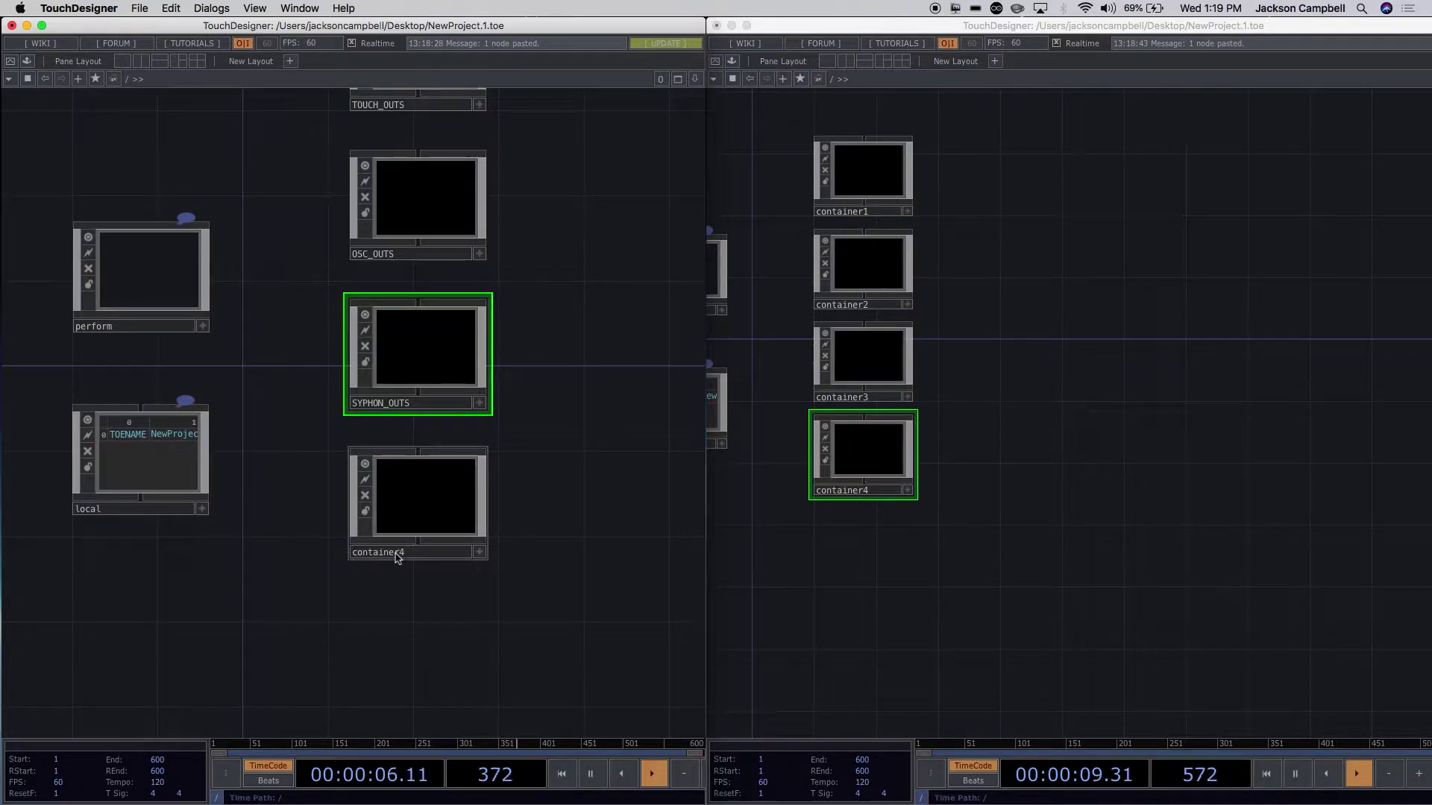
left_click(396, 557)
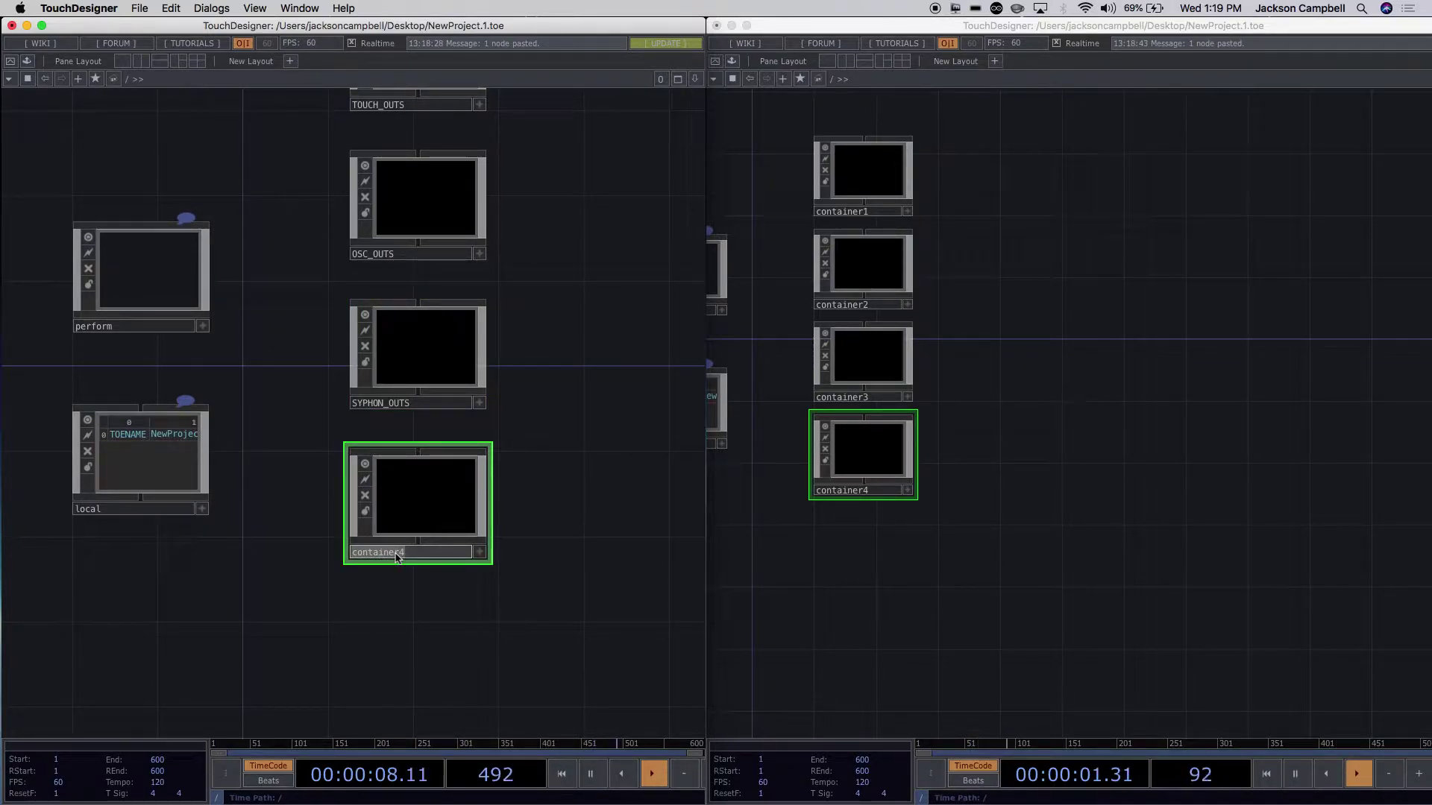
left_click(396, 557)
type("SHARED_MEM_OUTS")
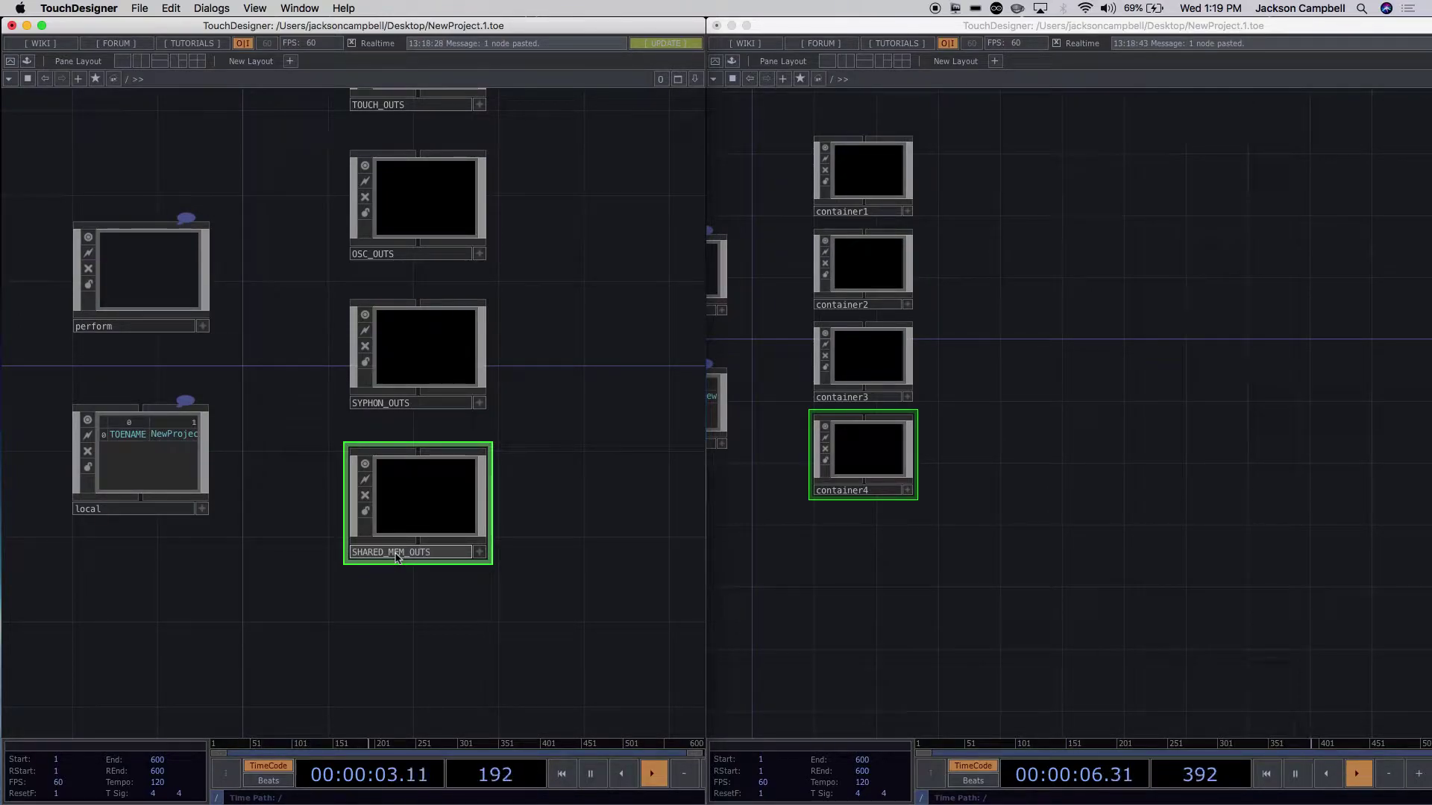
key("Return")
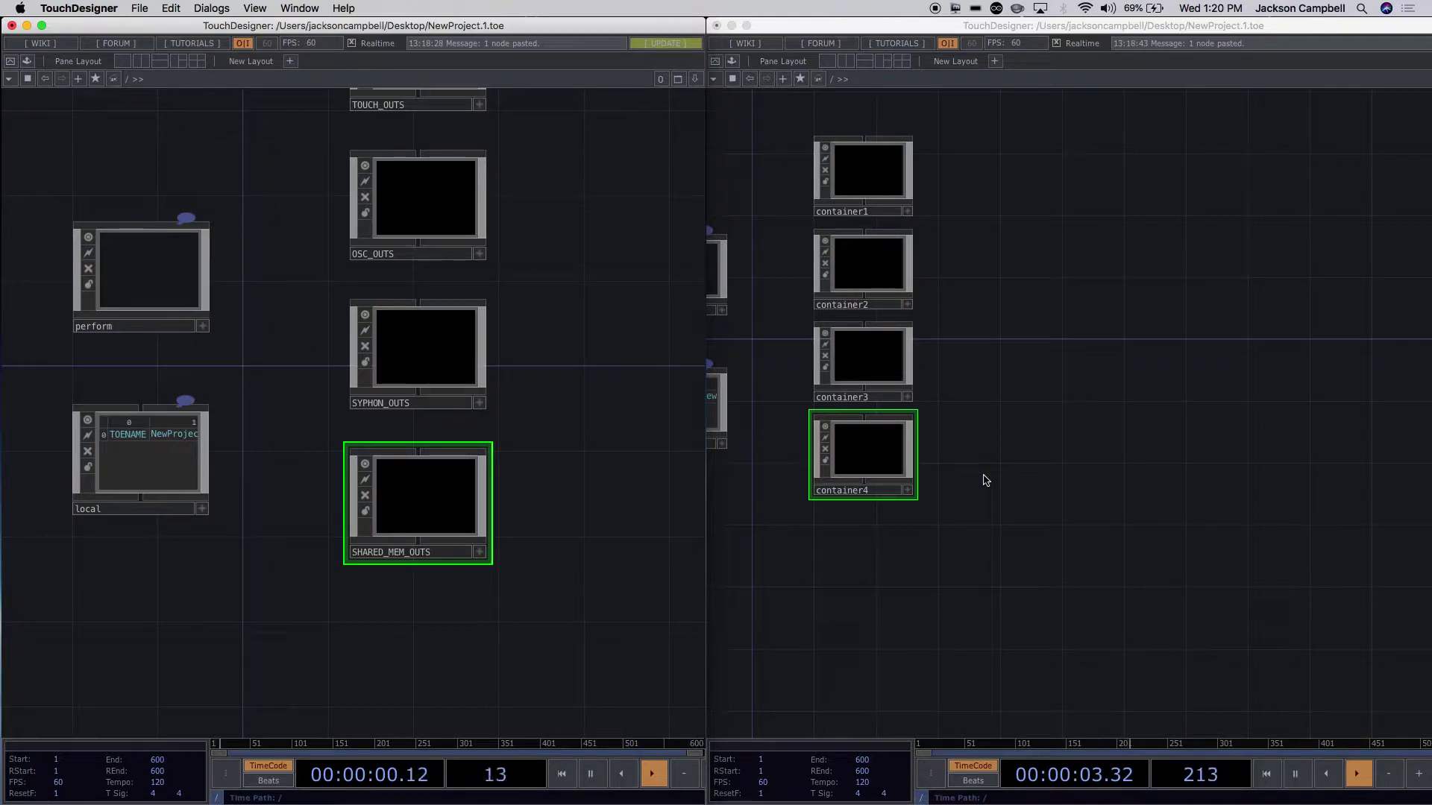
Rename the first container of the right-hand project to TOUCH_INS.
scroll(1063, 313, "up", 3)
left_click(1020, 254)
left_click_drag(1019, 253, 1116, 321)
scroll(612, 287, "down", 1)
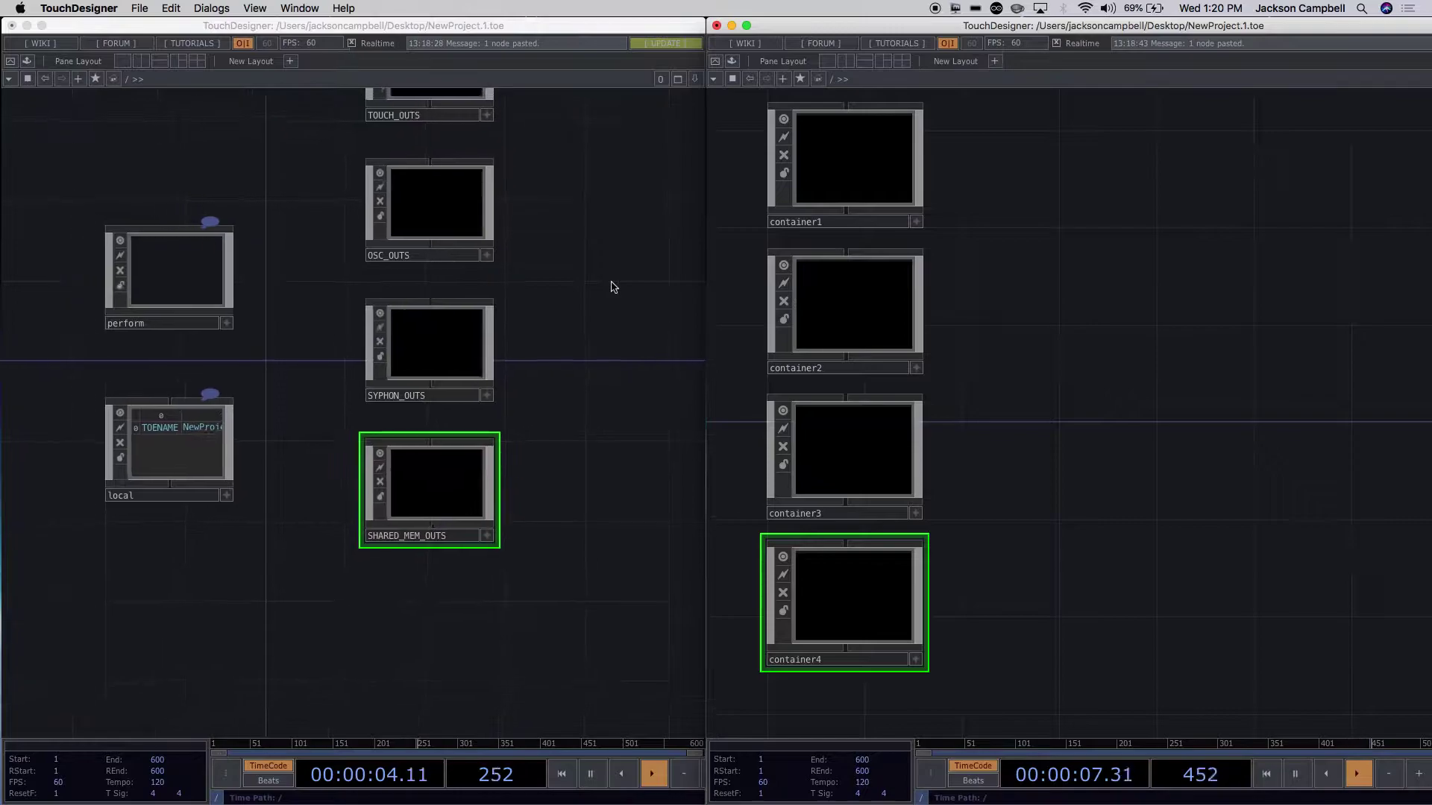
scroll(611, 287, "down", 2)
left_click_drag(617, 224, 623, 323)
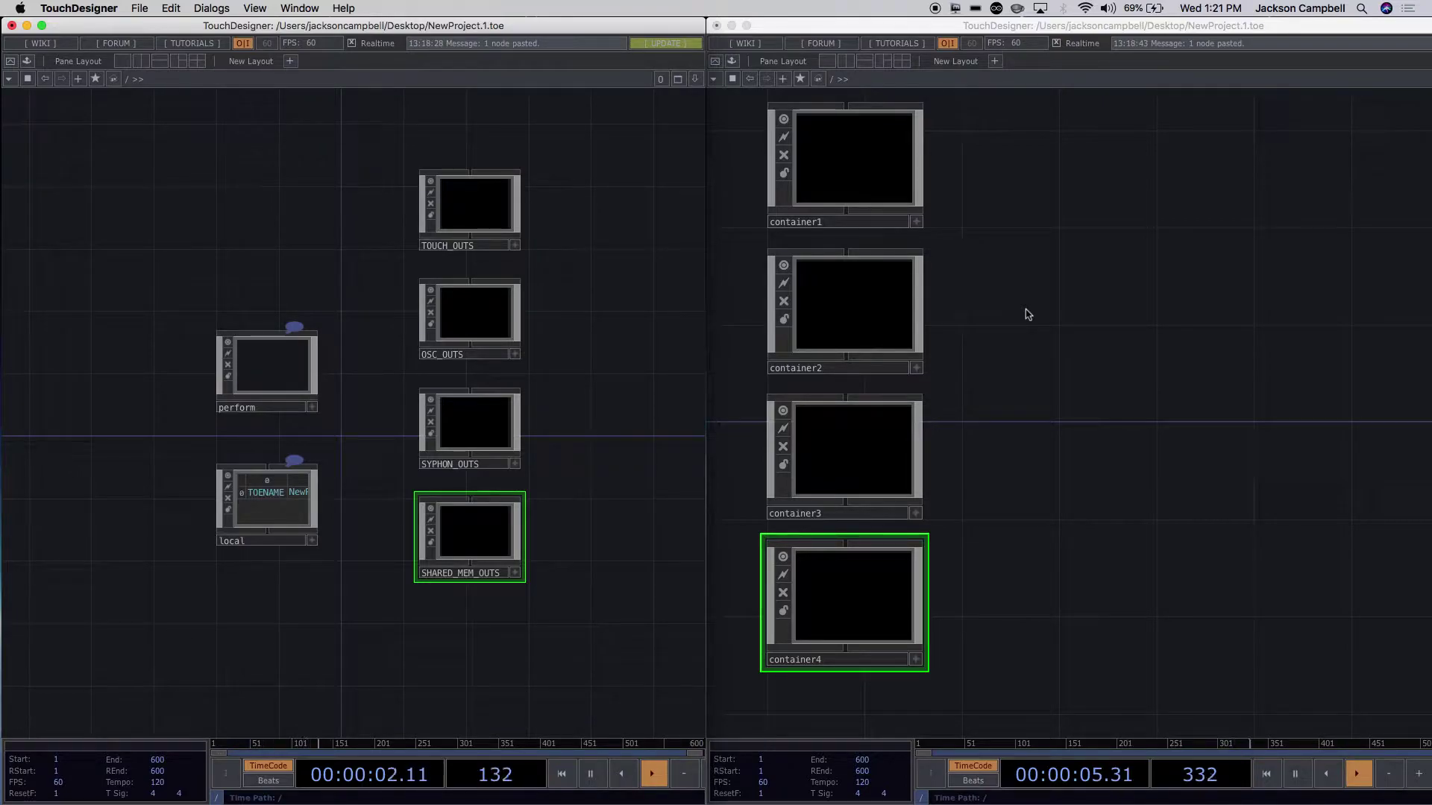
scroll(1028, 314, "up", 2)
scroll(1027, 314, "down", 2)
left_click_drag(1027, 313, 1086, 396)
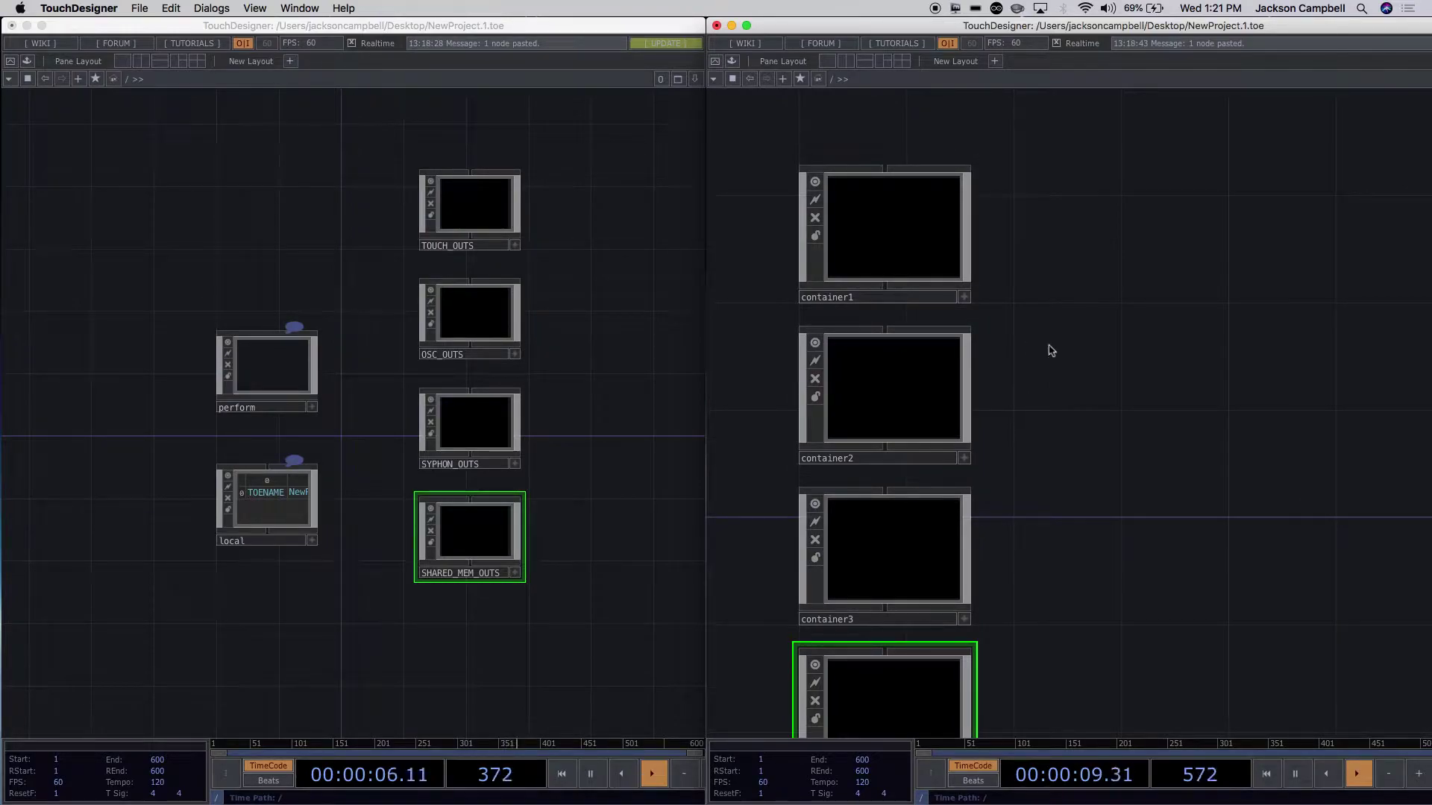
left_click(880, 302)
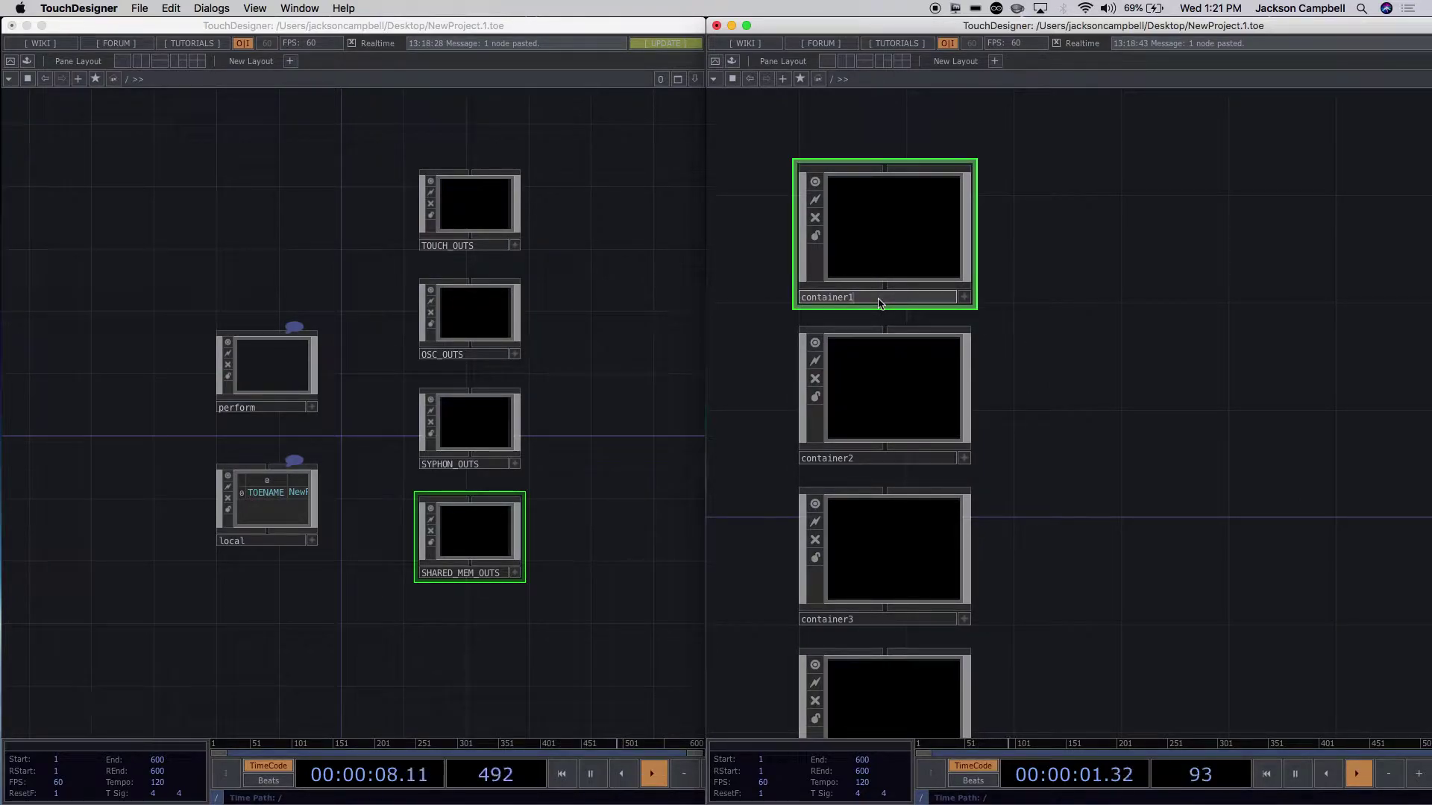
left_click_drag(875, 297, 766, 297)
type("T")
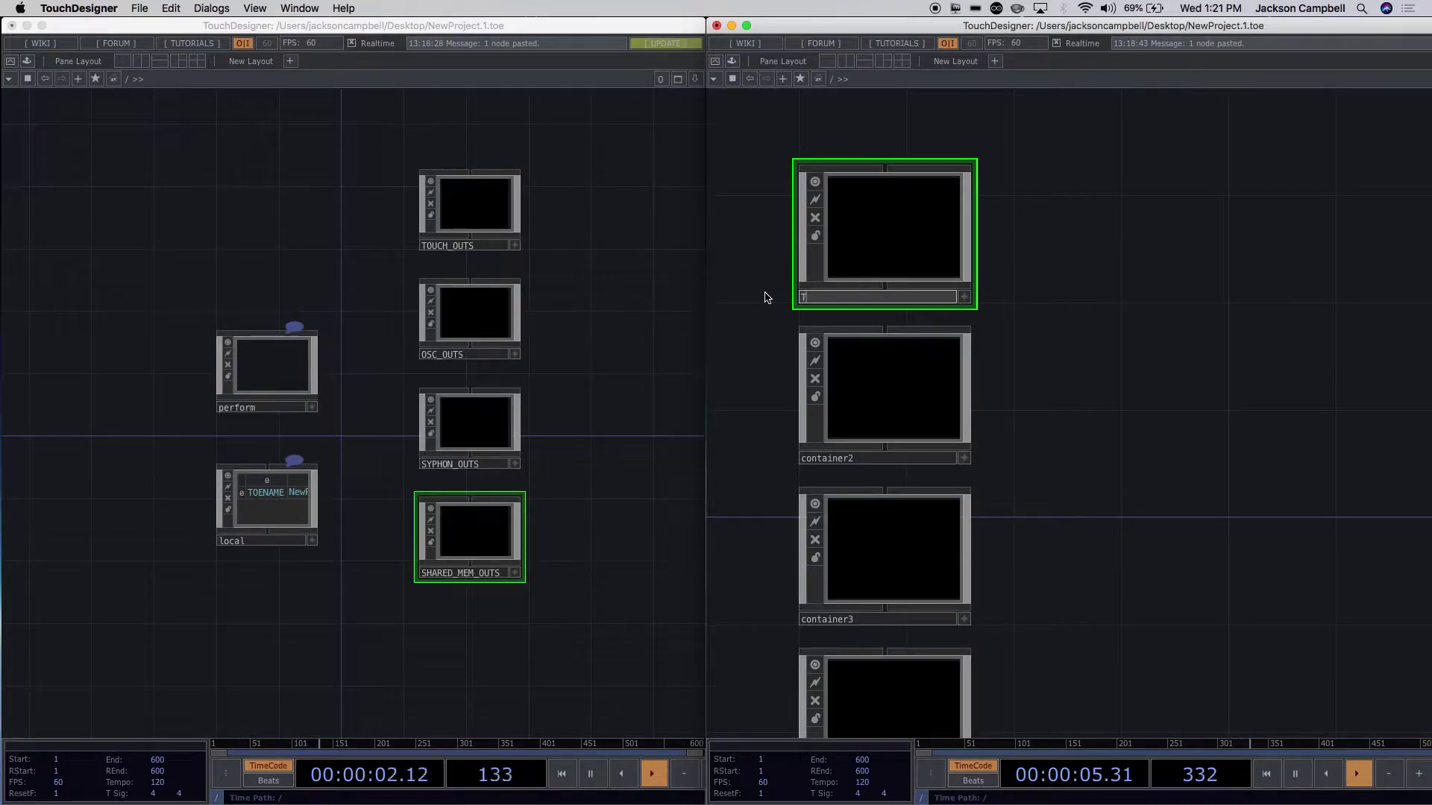
type("OUCH_INS")
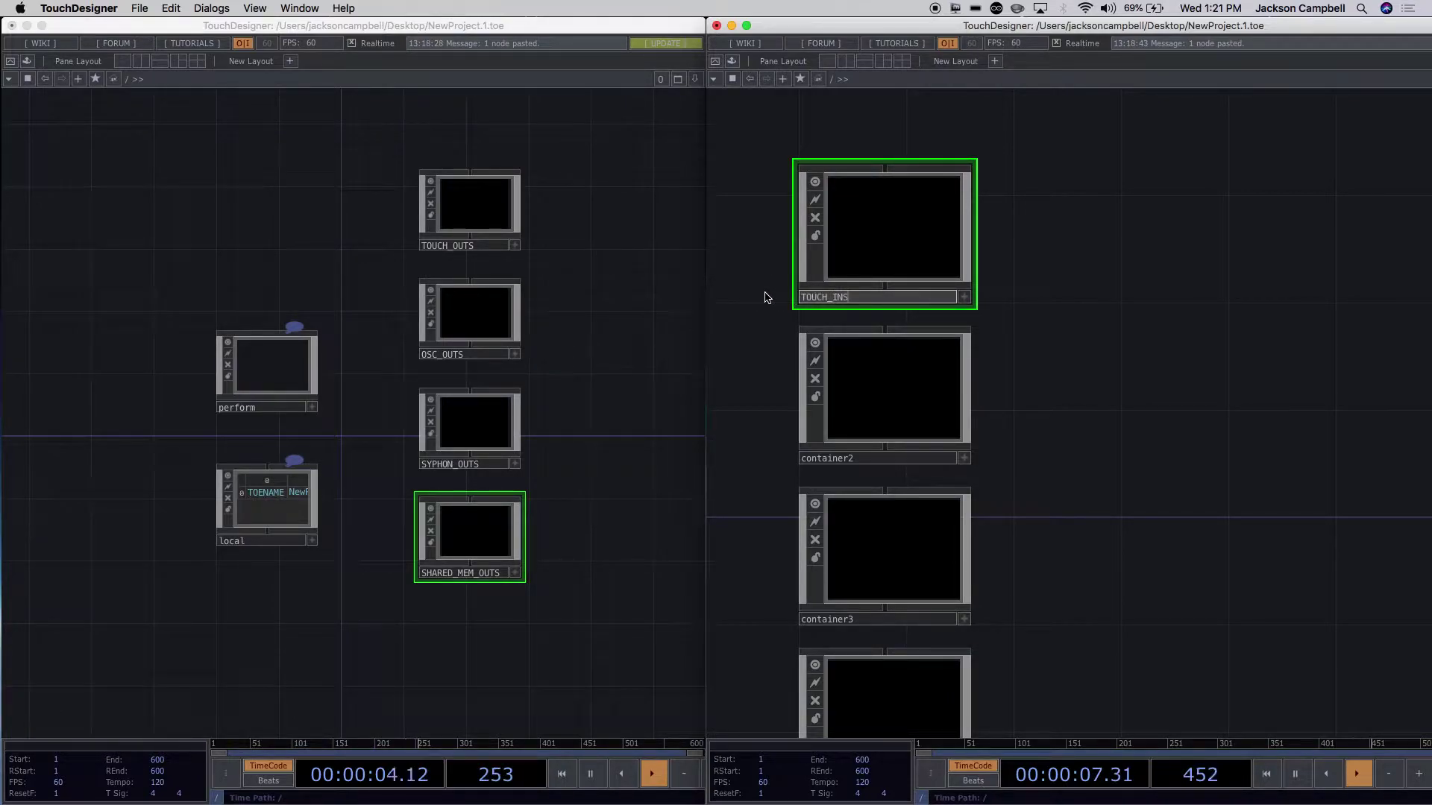
key("Return")
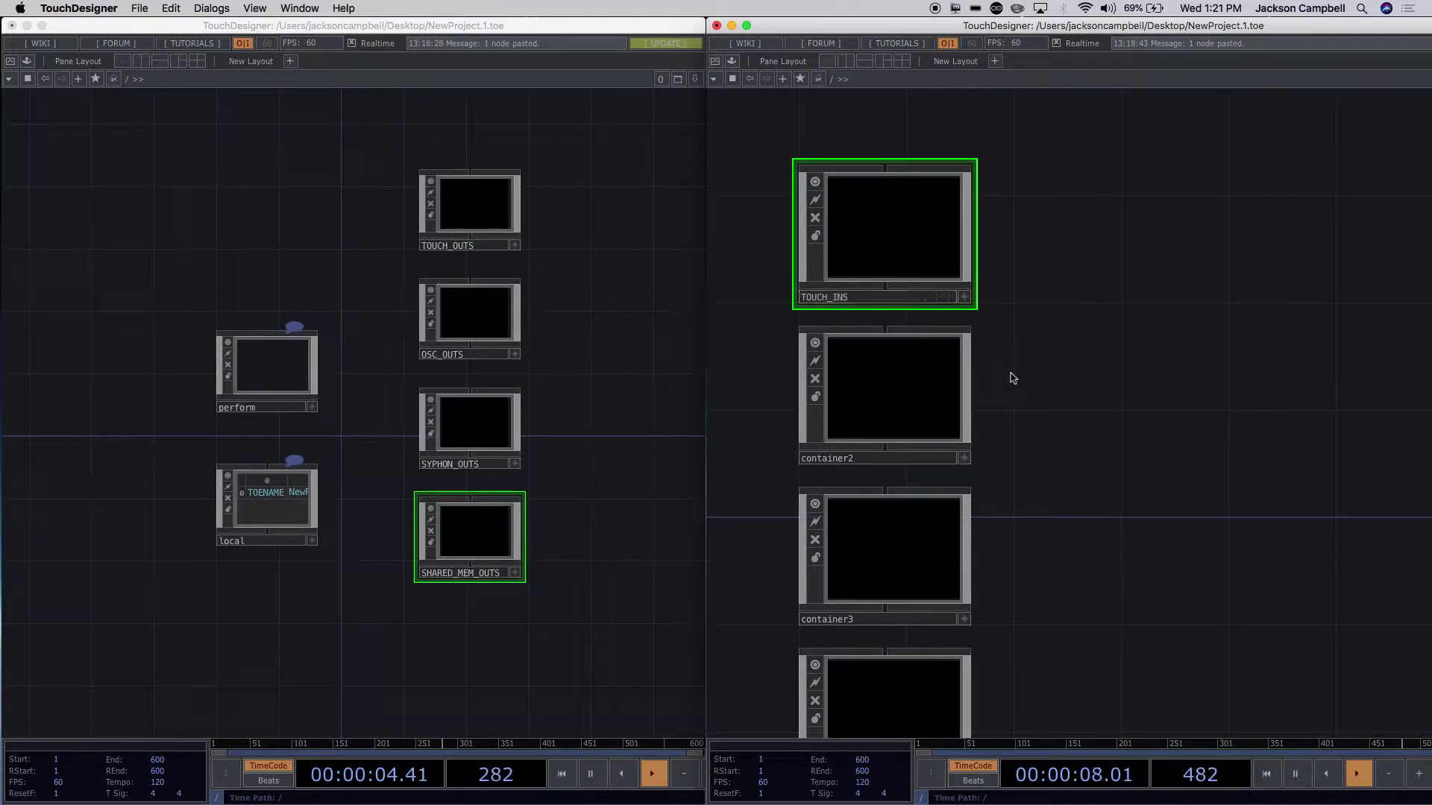
Rename the second container of the right-hand project to OSC_INS.
left_click(871, 456)
left_click(854, 462)
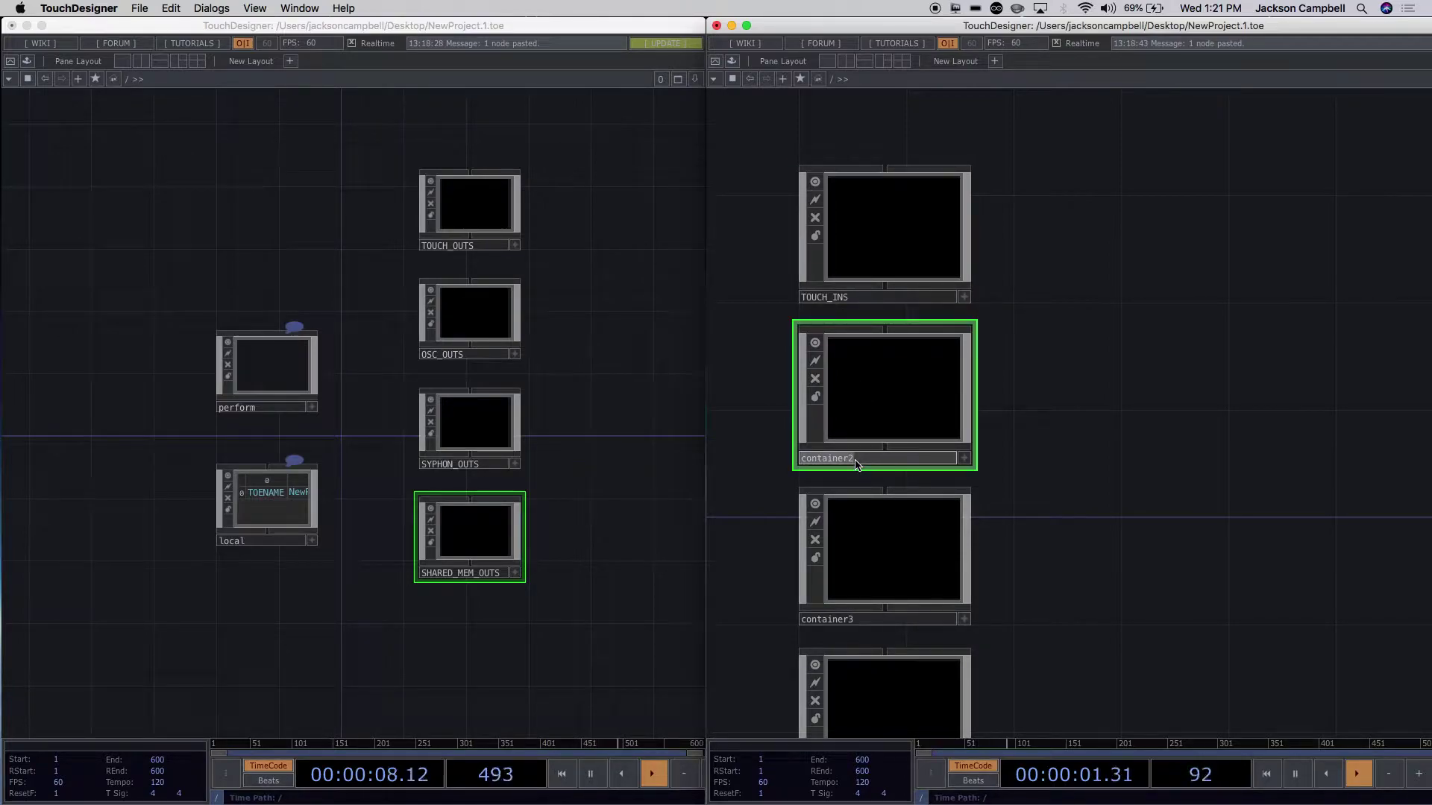
type("0SC")
type("_INS")
key("Return")
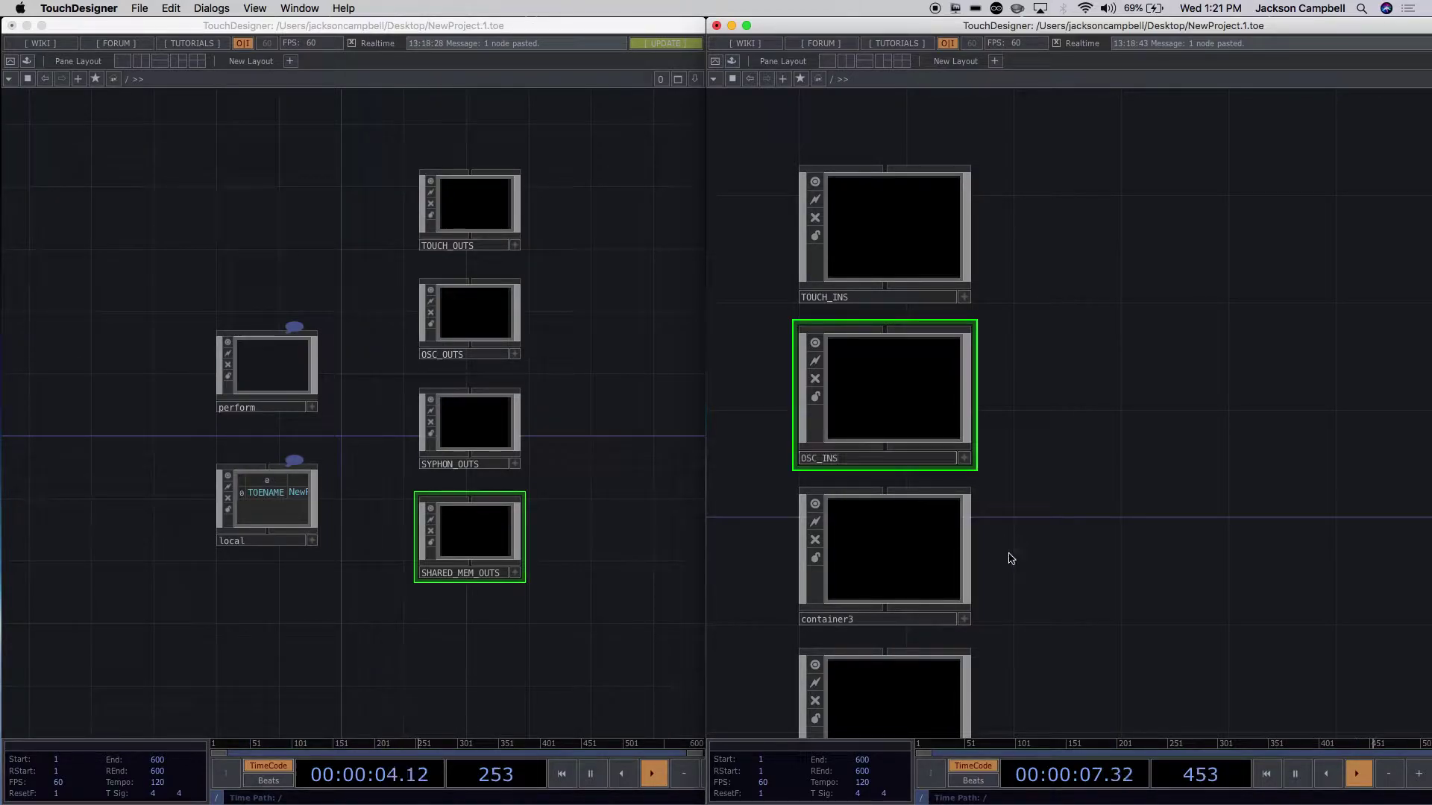
Rename the third container of the right-hand project to SYPHON_INS.
double_click(827, 620)
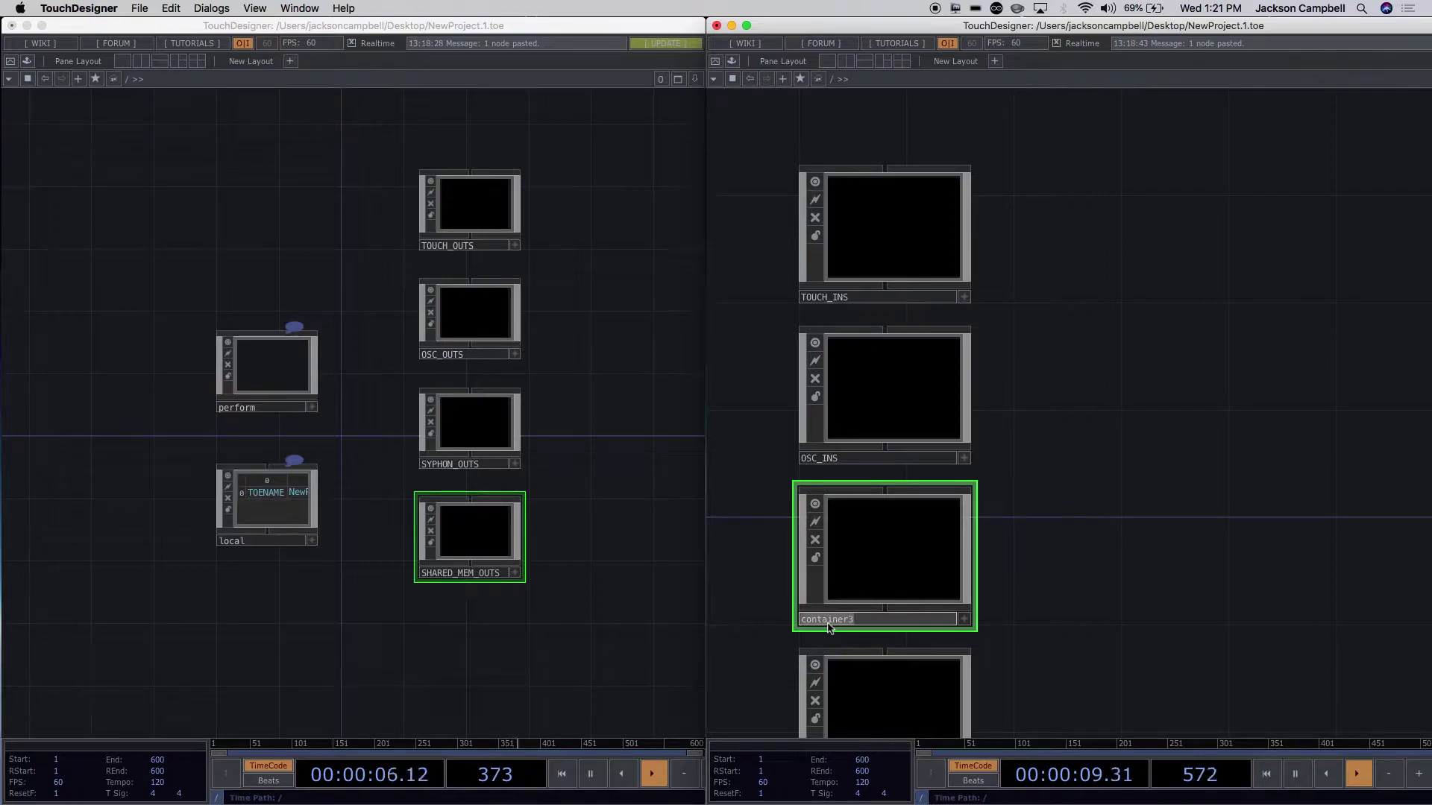
type("S")
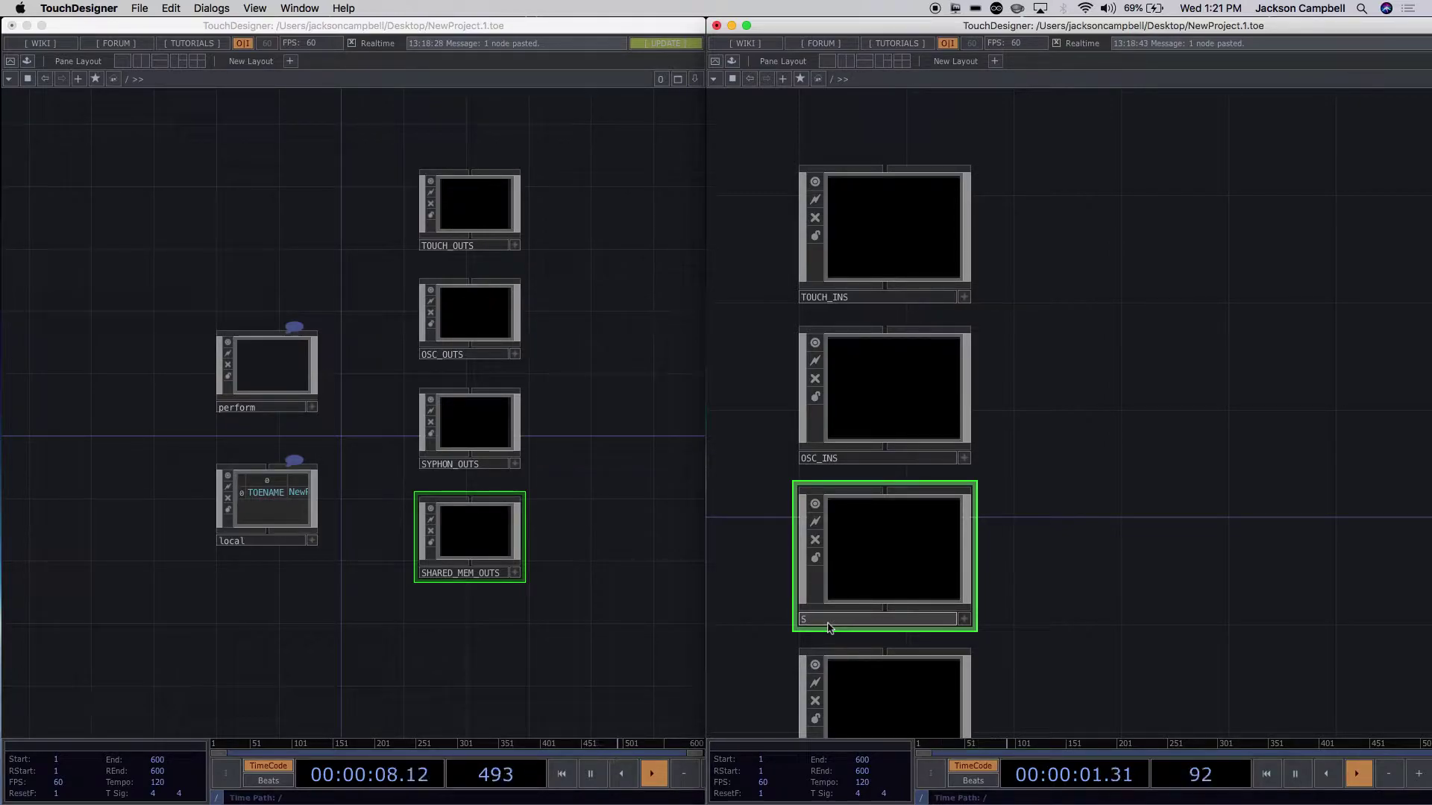
type("YPHON_INS")
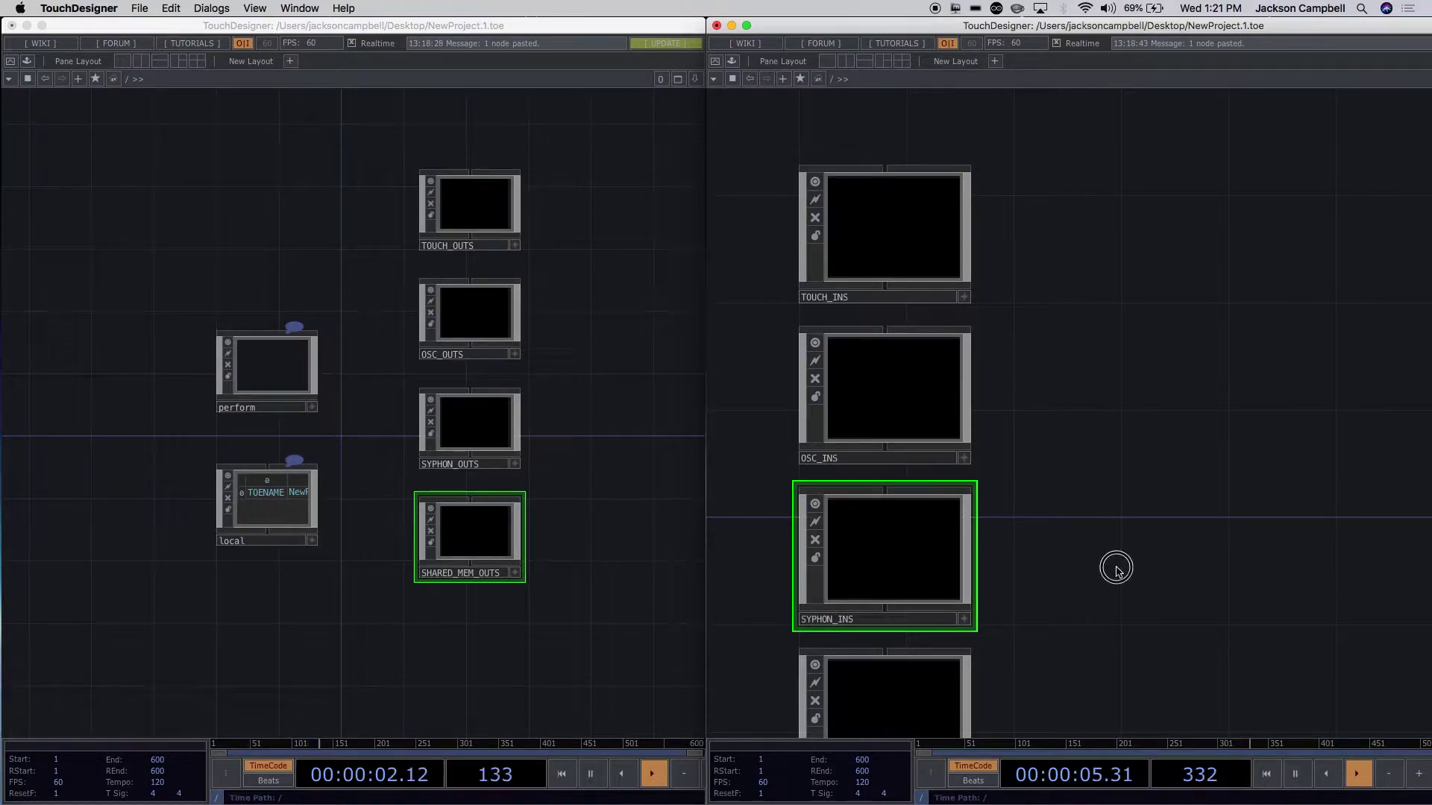
key("Tab")
key("Escape")
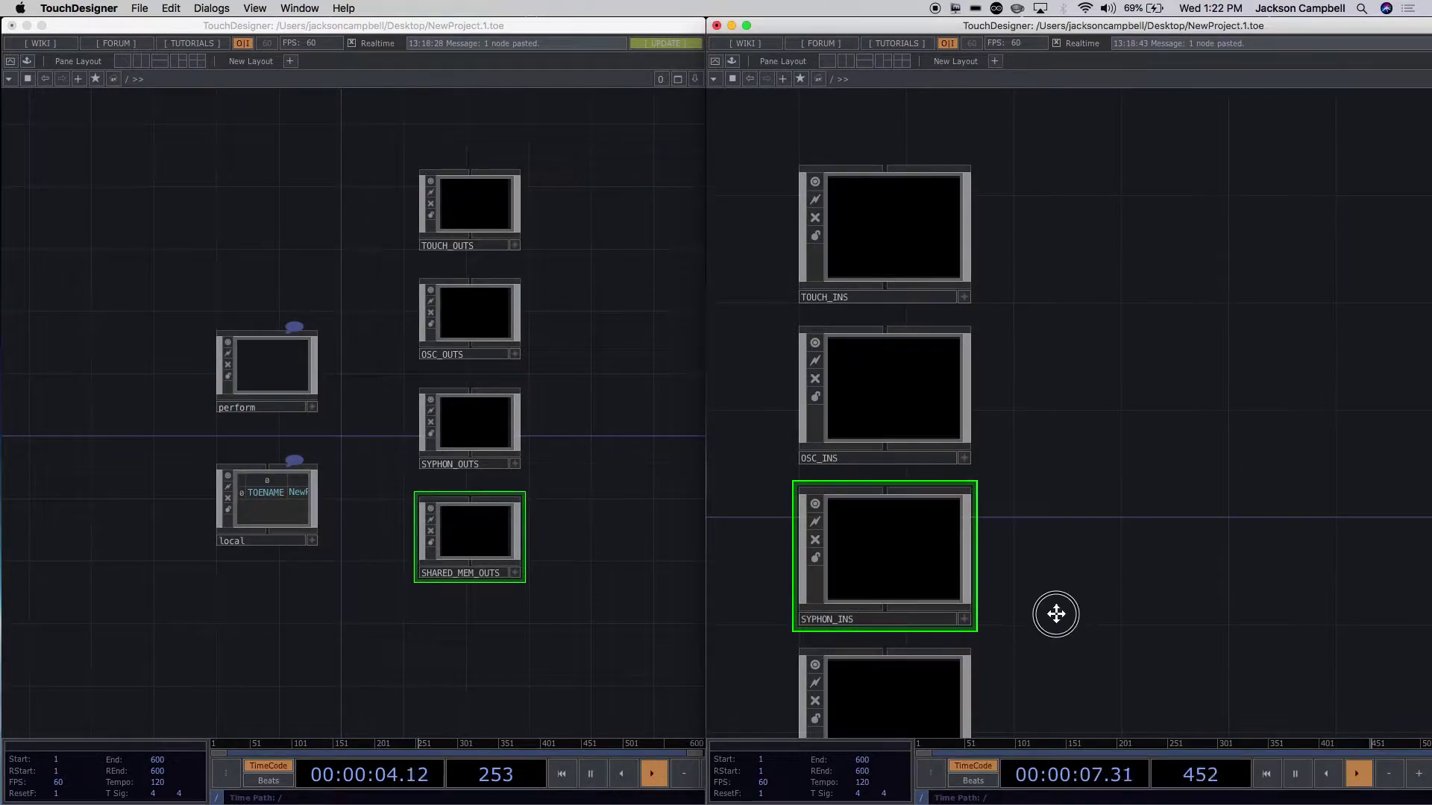
Rename the fourth container of the right-hand project to SHARED_MEM_INS.
left_click_drag(1054, 629, 1048, 501)
double_click(841, 621)
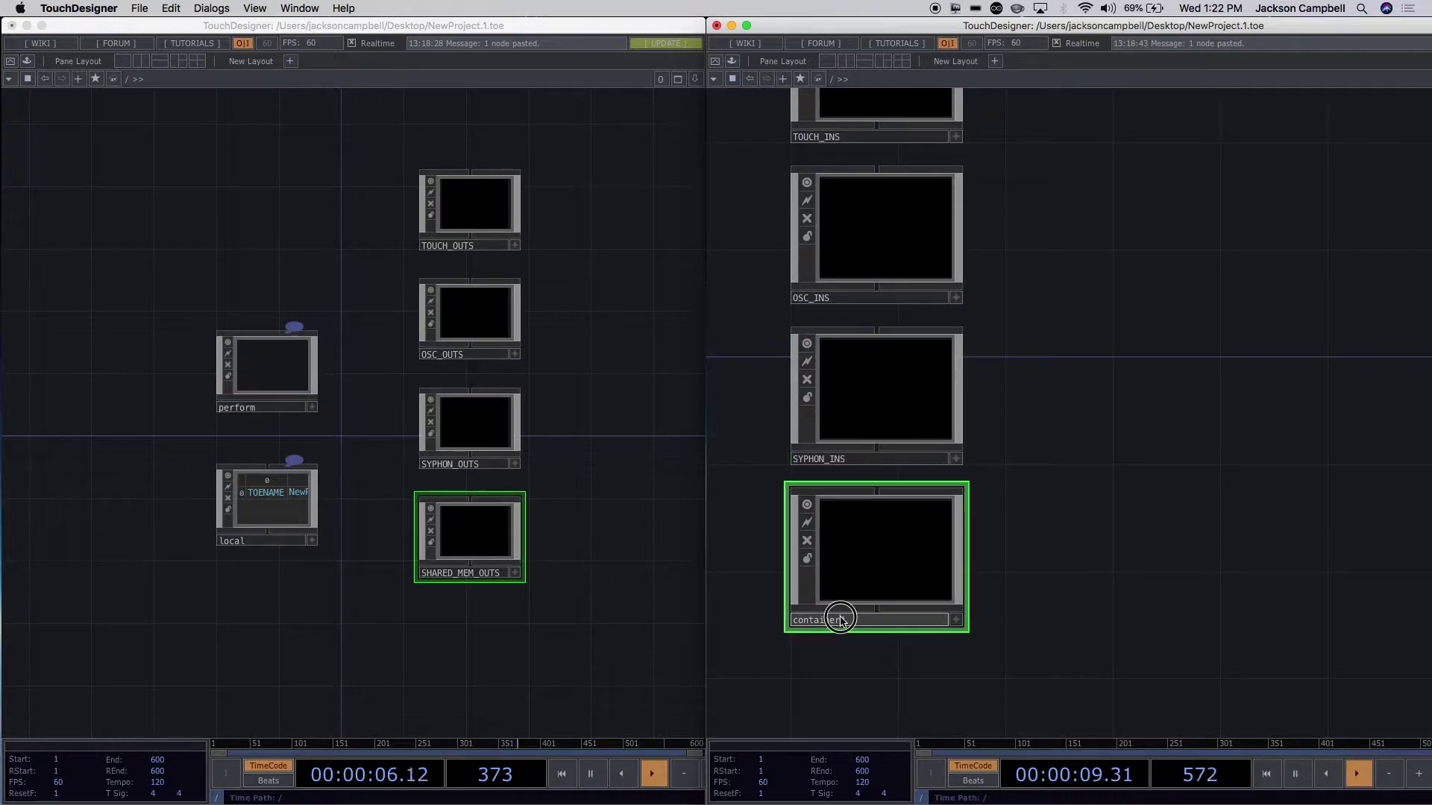
type("SHARE")
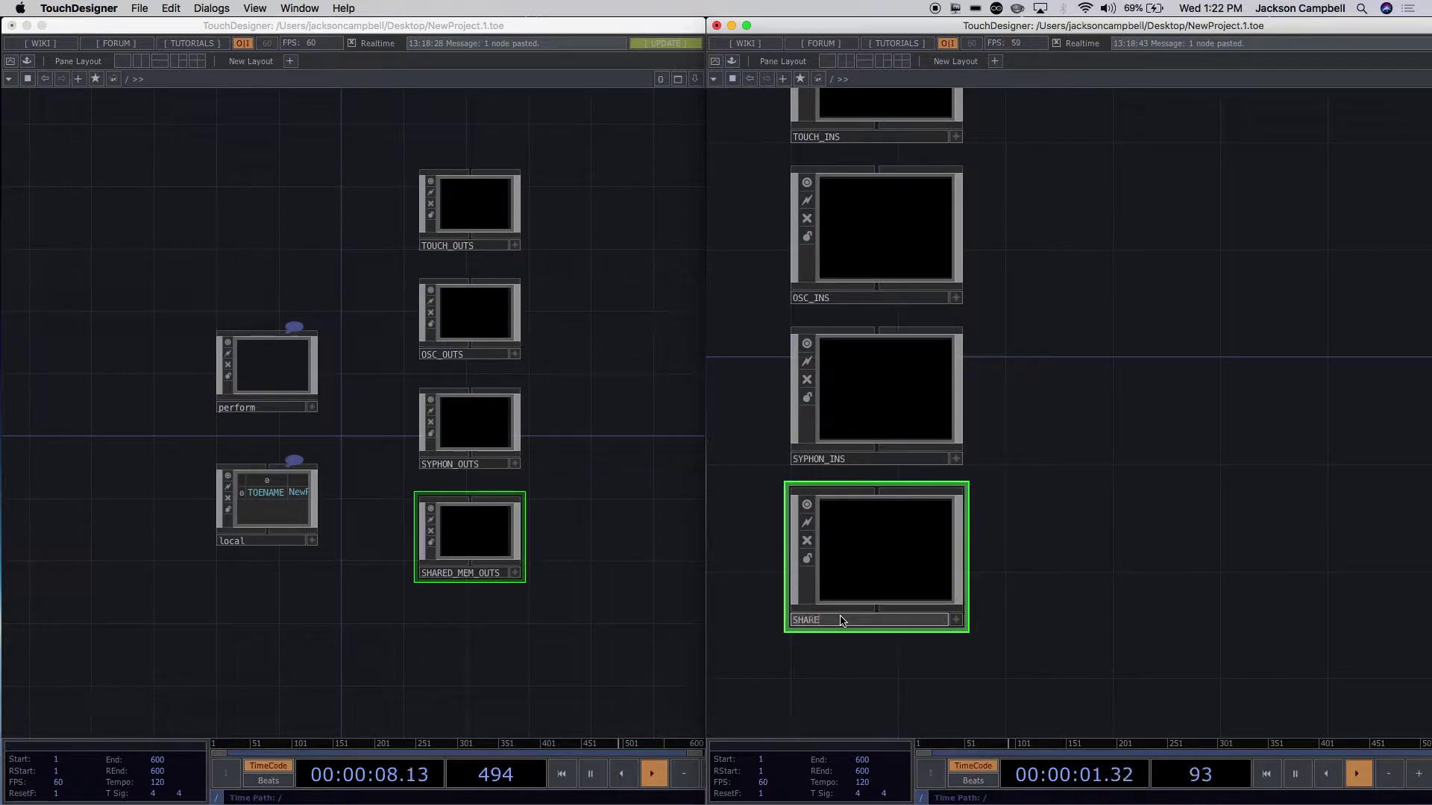
type("D_MEME_INS")
key("BackSpace")
key("BackSpace")
key("BackSpace")
key("BackSpace")
key("BackSpace")
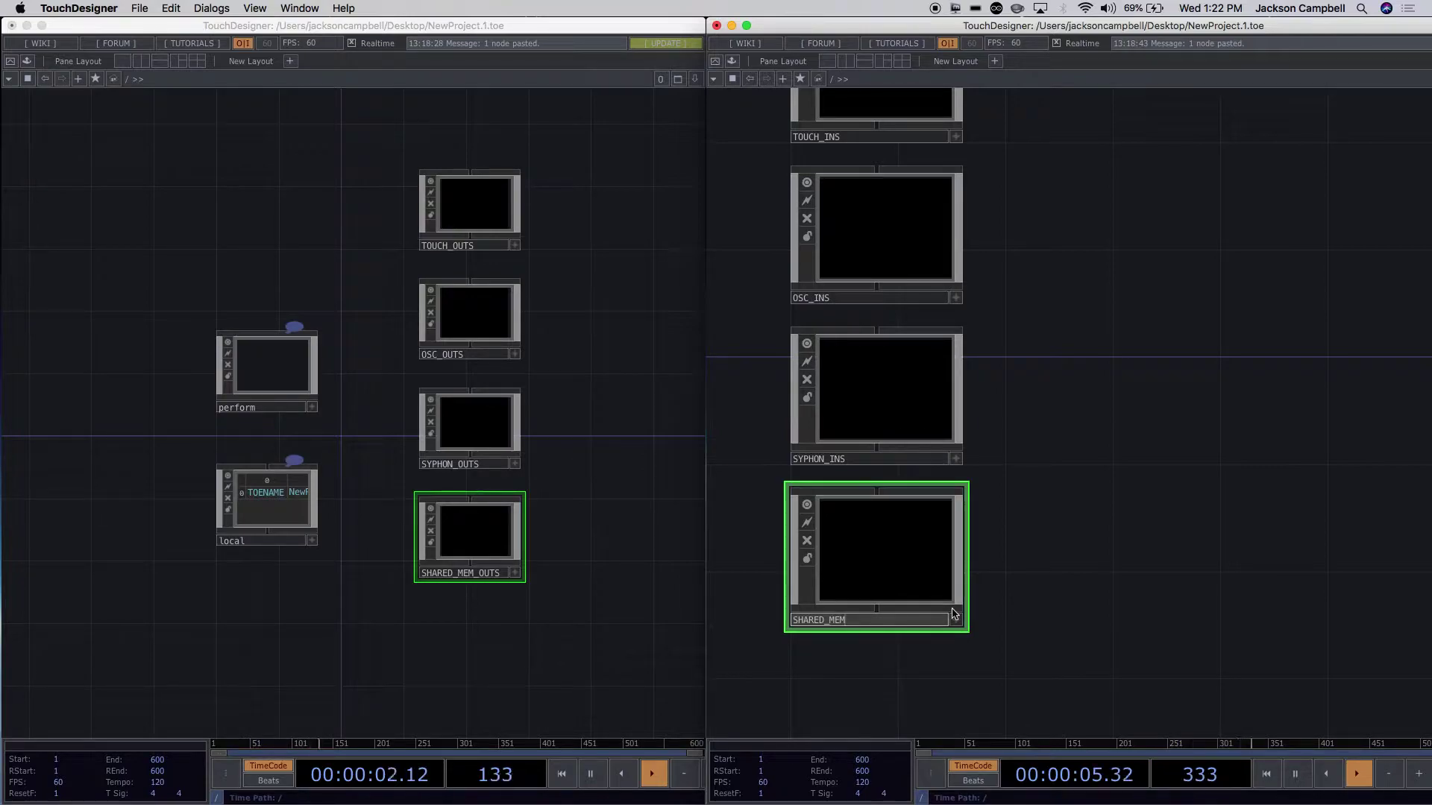
type("_INS")
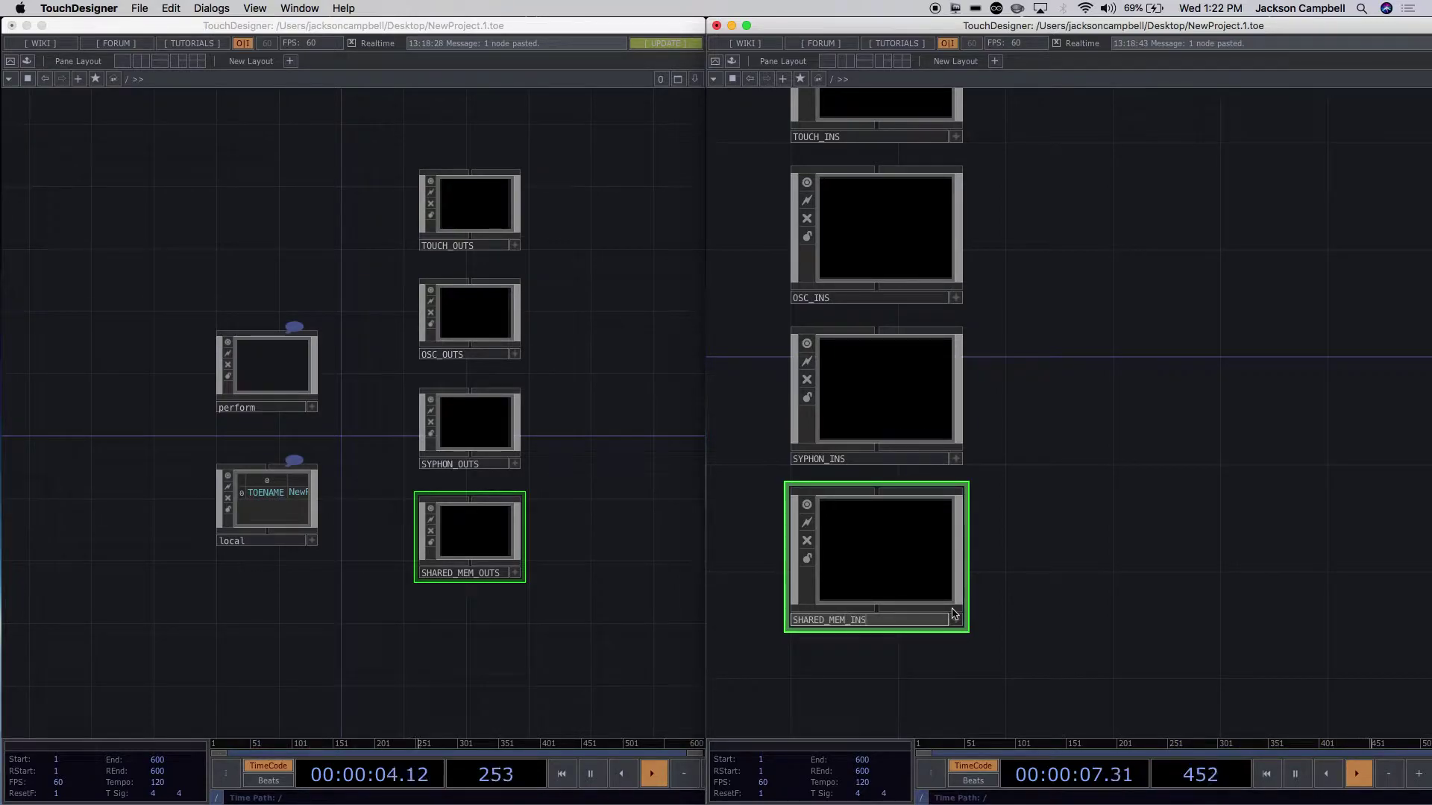
key("Return")
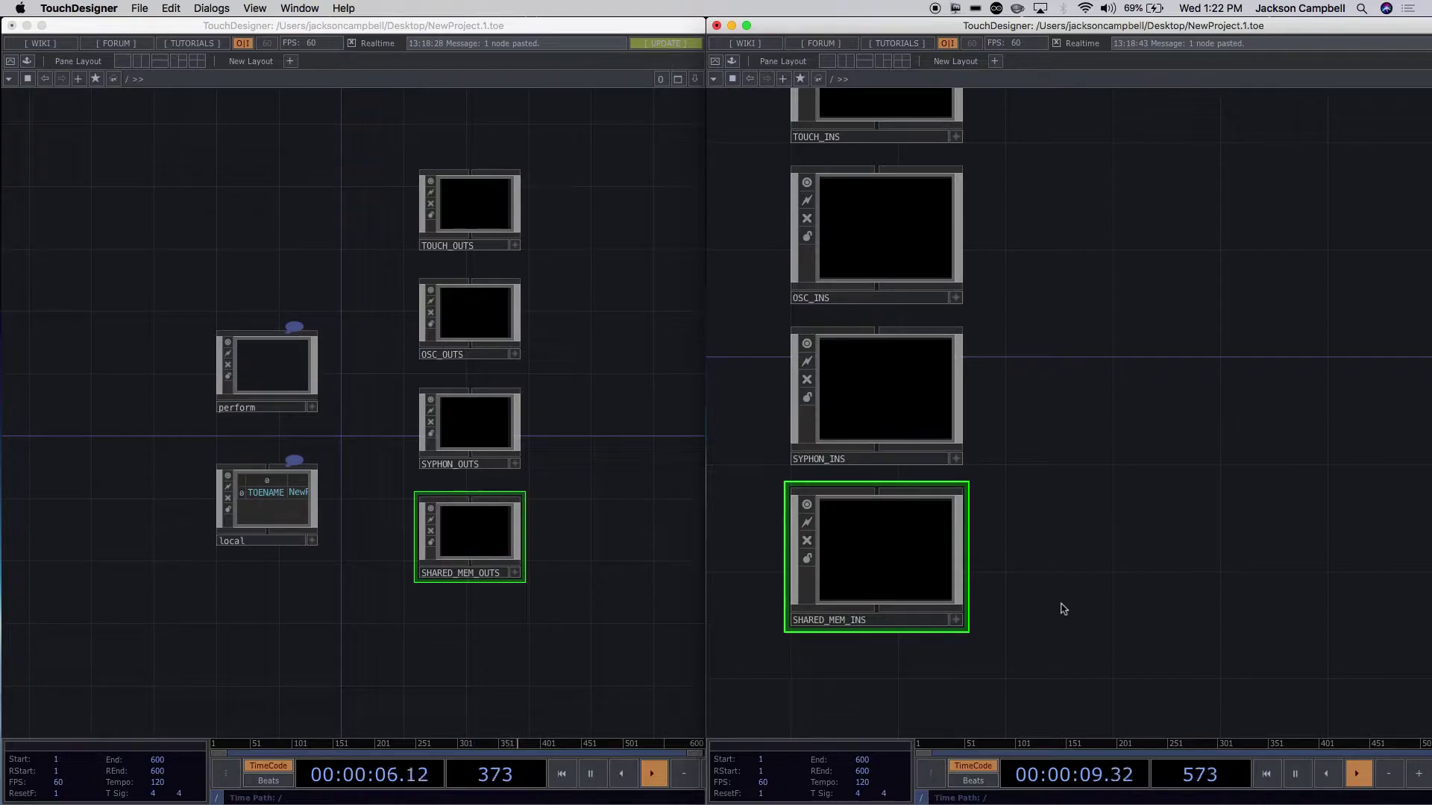
Select all four OUTS containers of the left-hand project and color them bright green from the node color palette.
scroll(1064, 609, "down", 3)
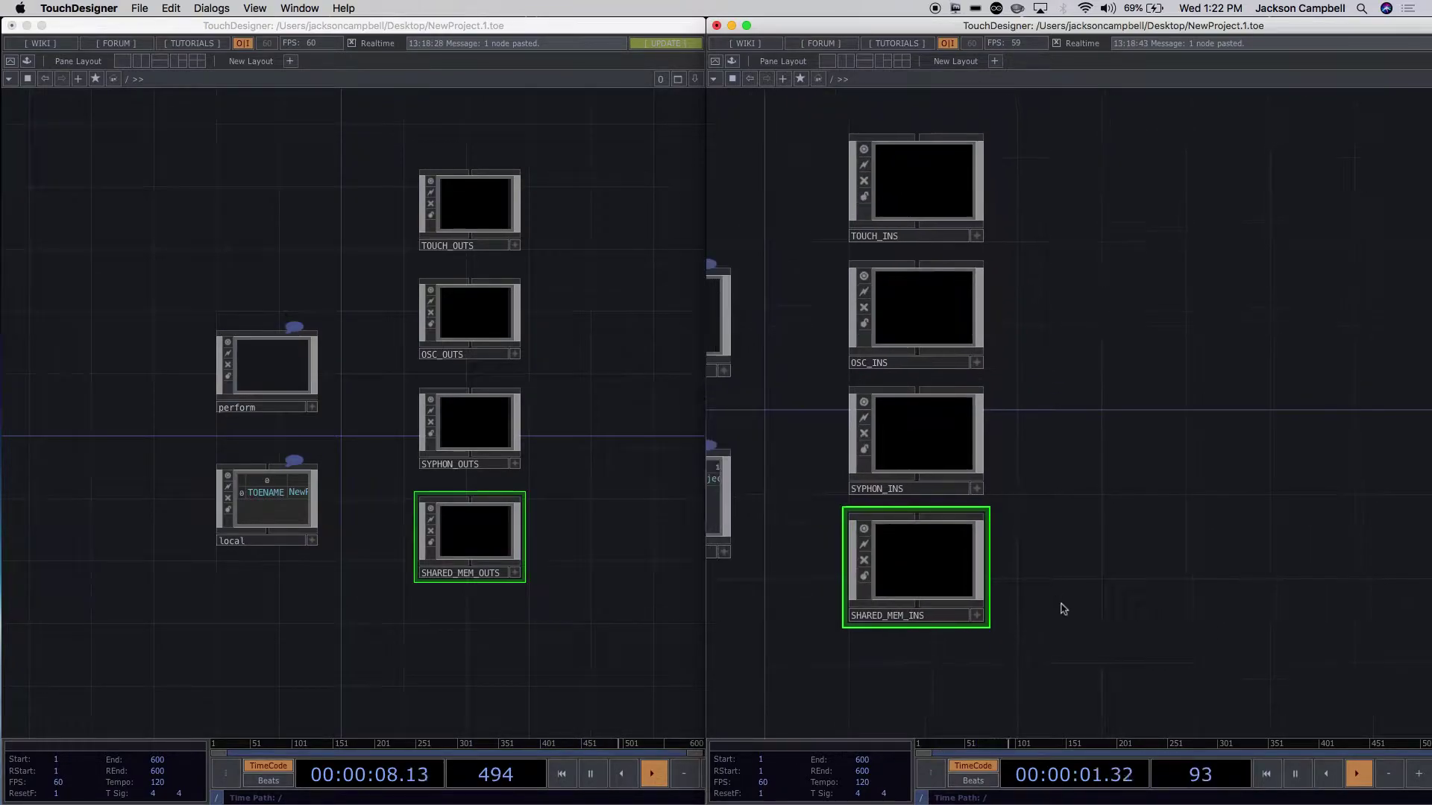
left_click(664, 344)
scroll(623, 310, "up", 3)
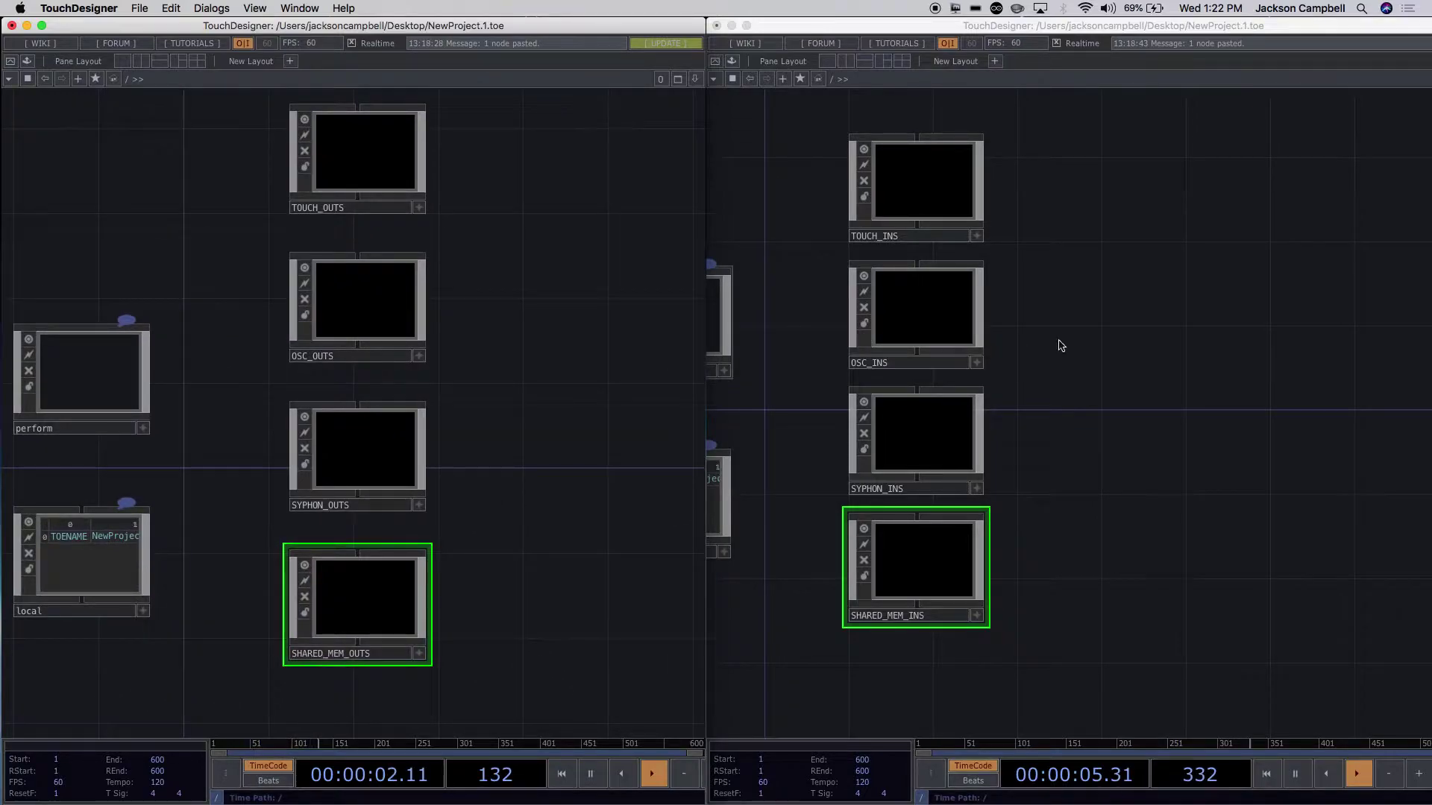
scroll(1081, 344, "up", 2)
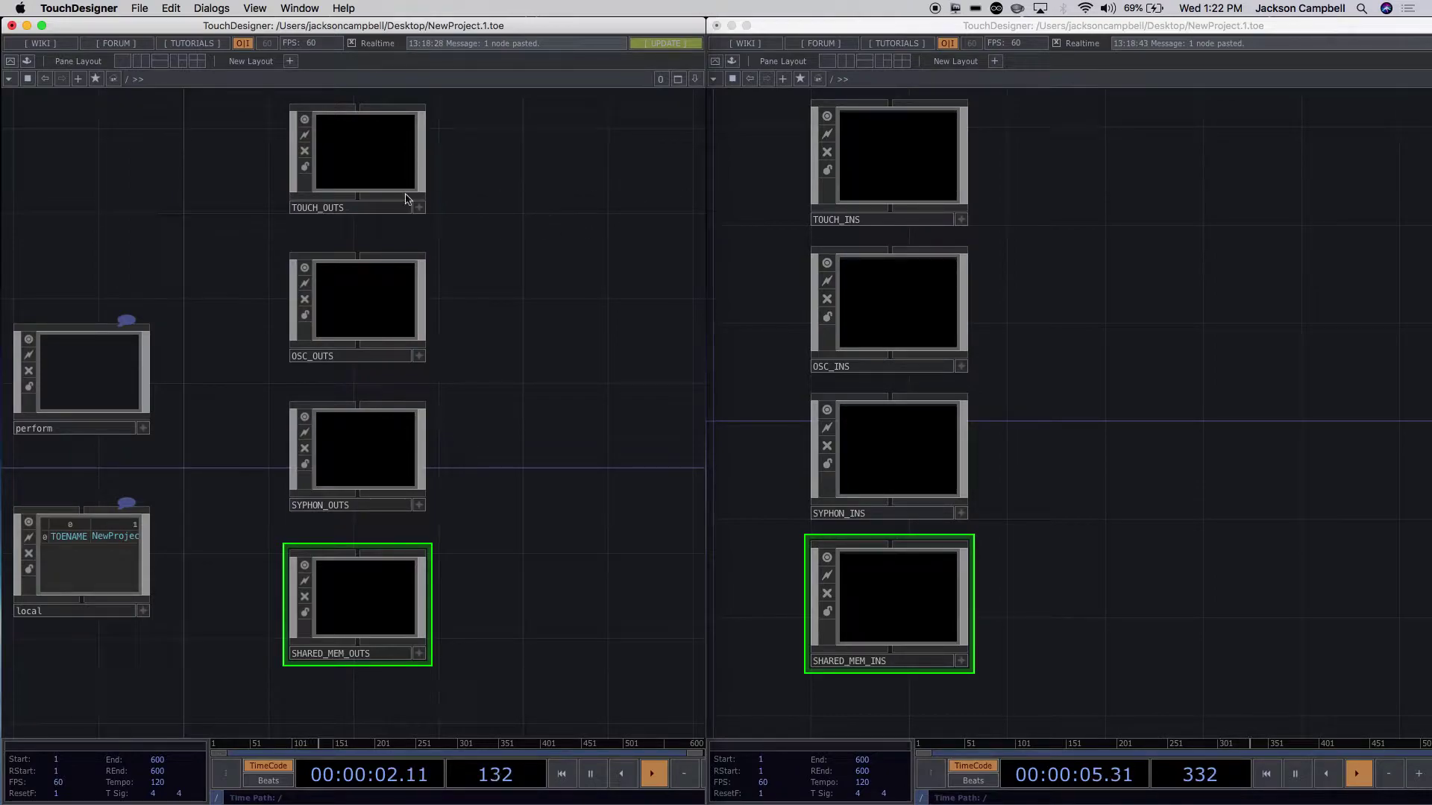
left_click(377, 170)
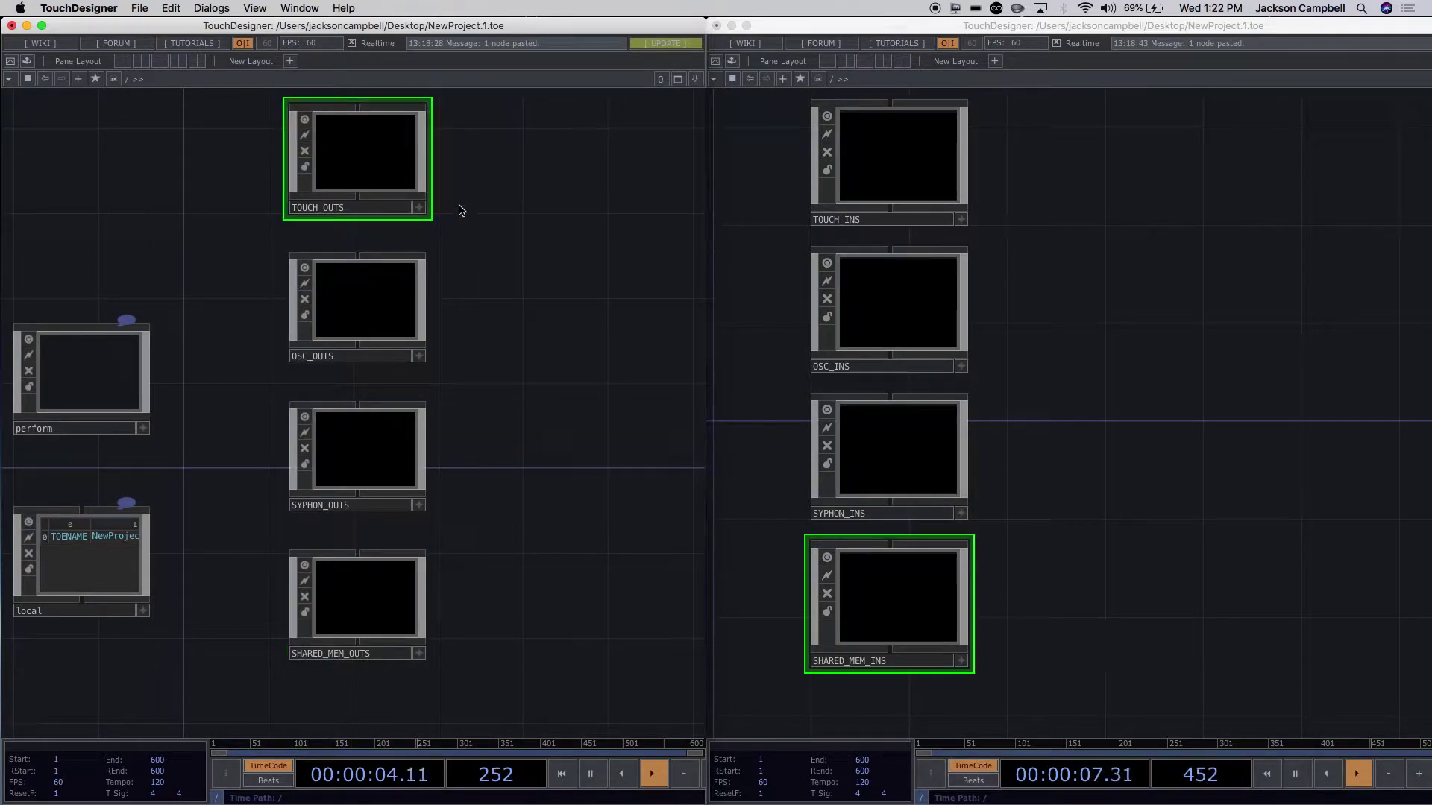
left_click_drag(461, 278, 280, 673)
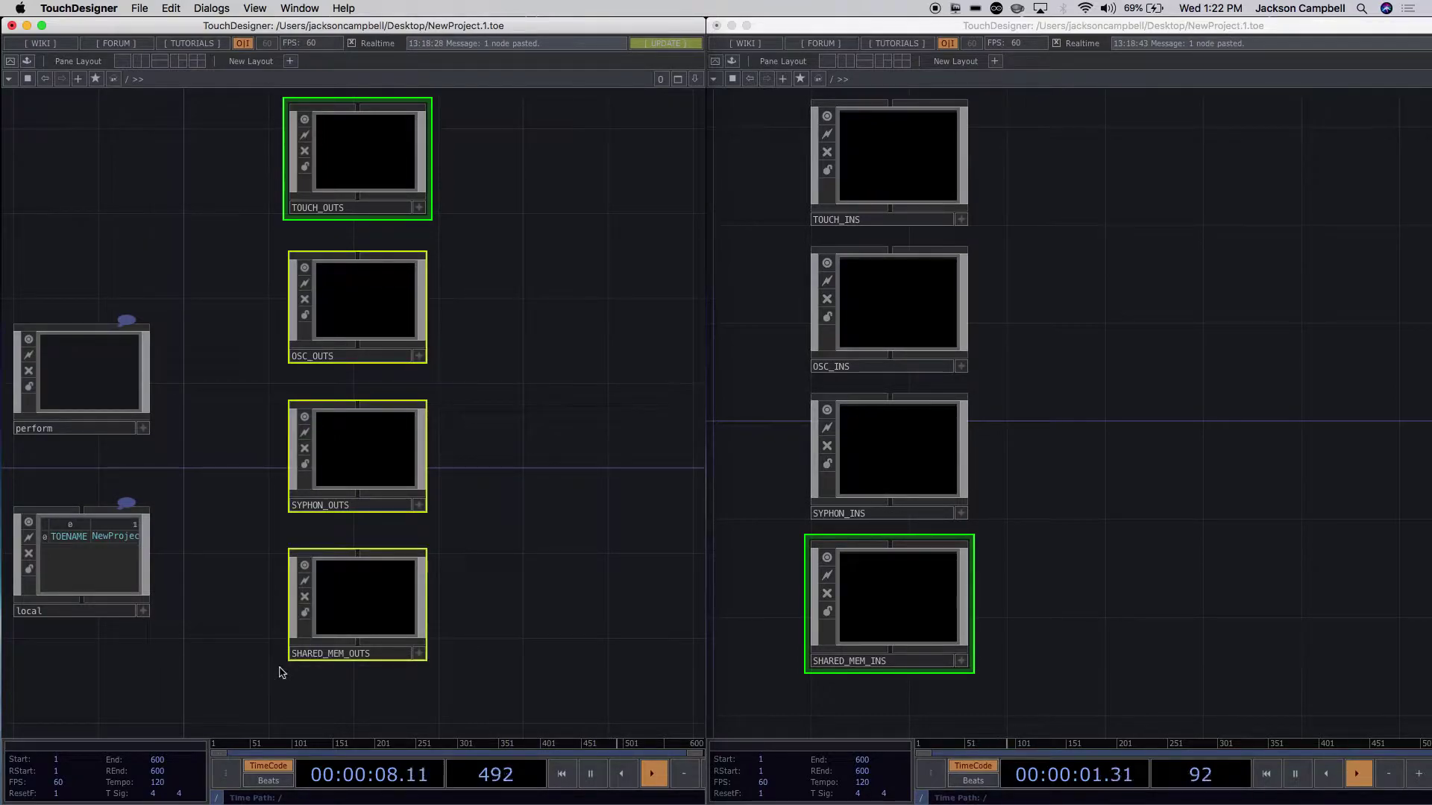
key("c")
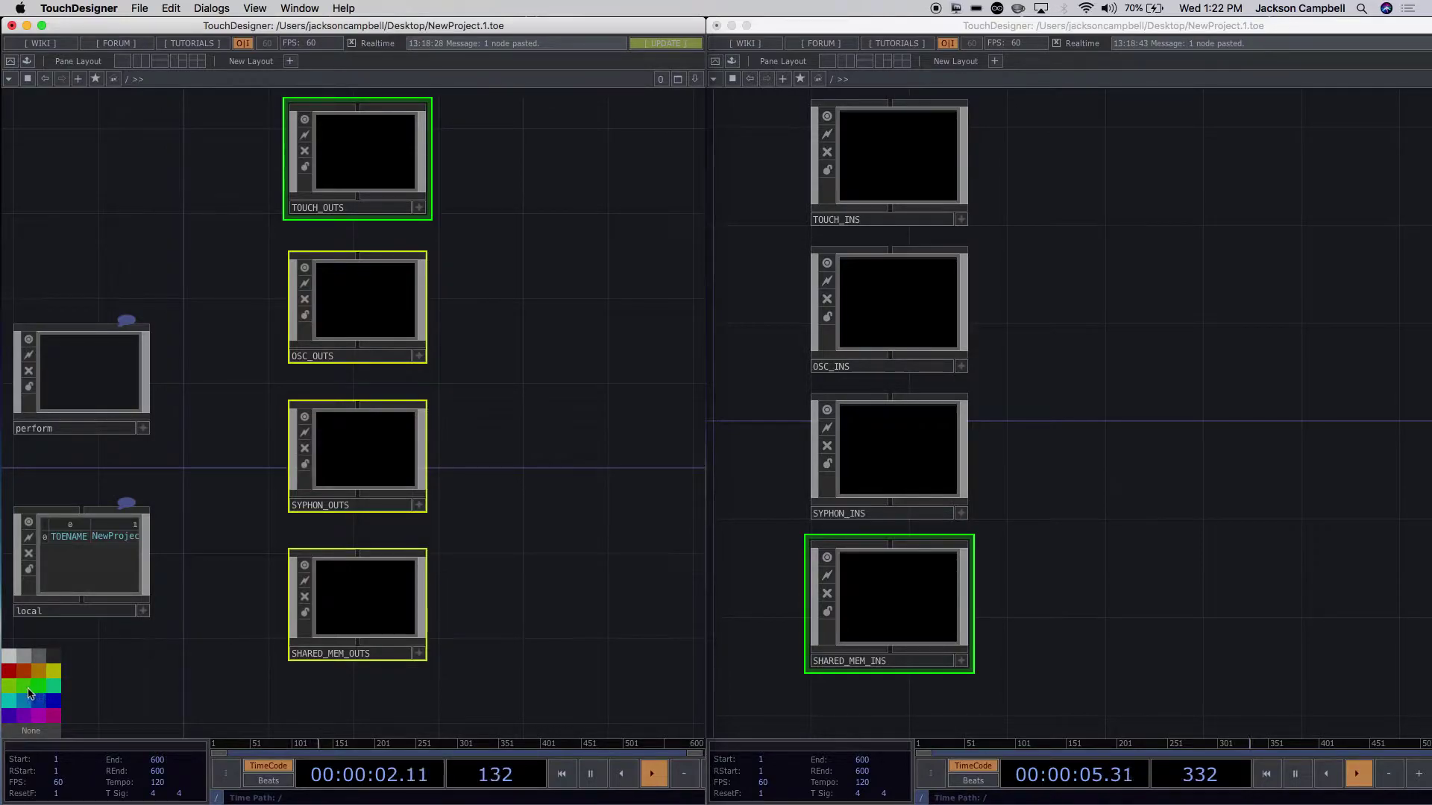
left_click(39, 687)
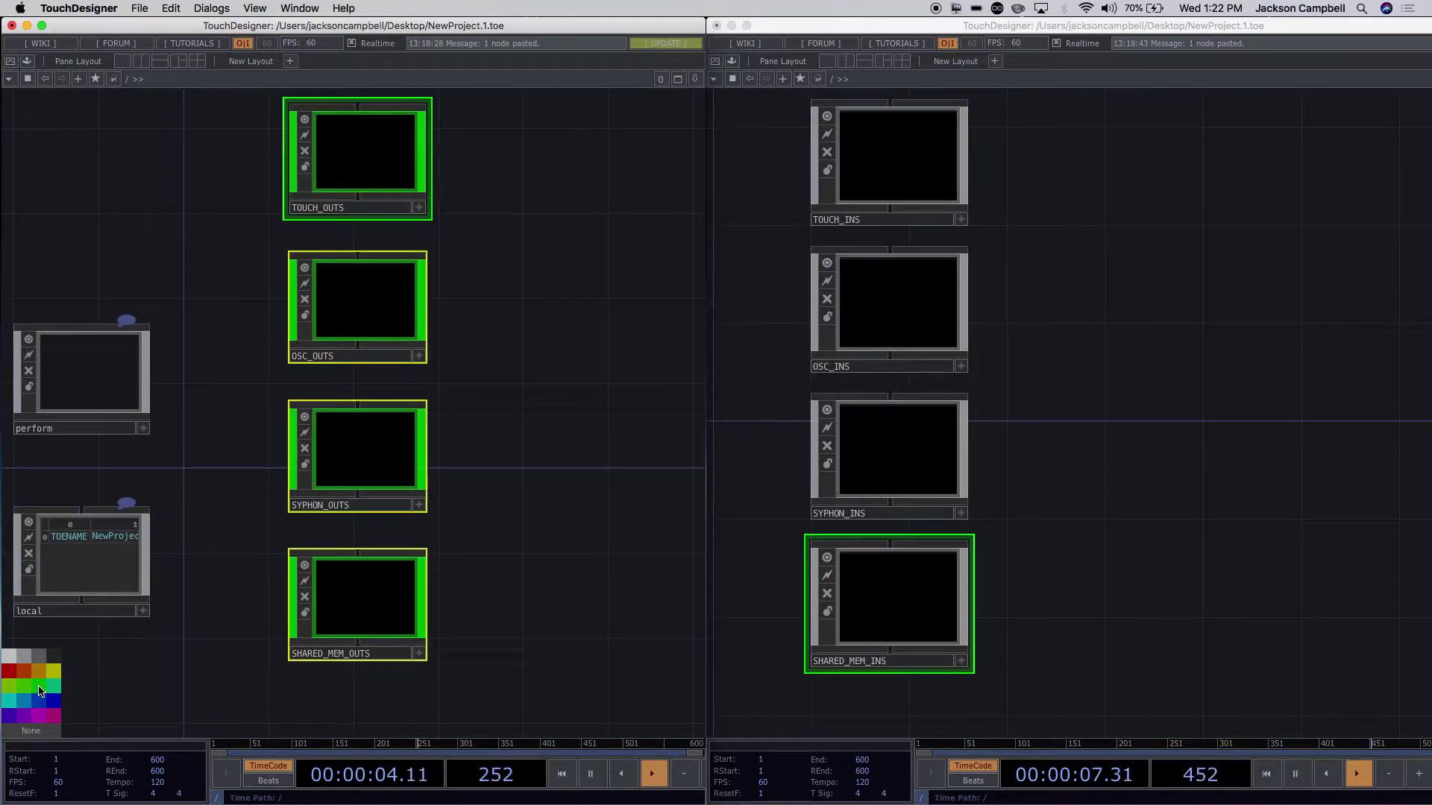
left_click(560, 475)
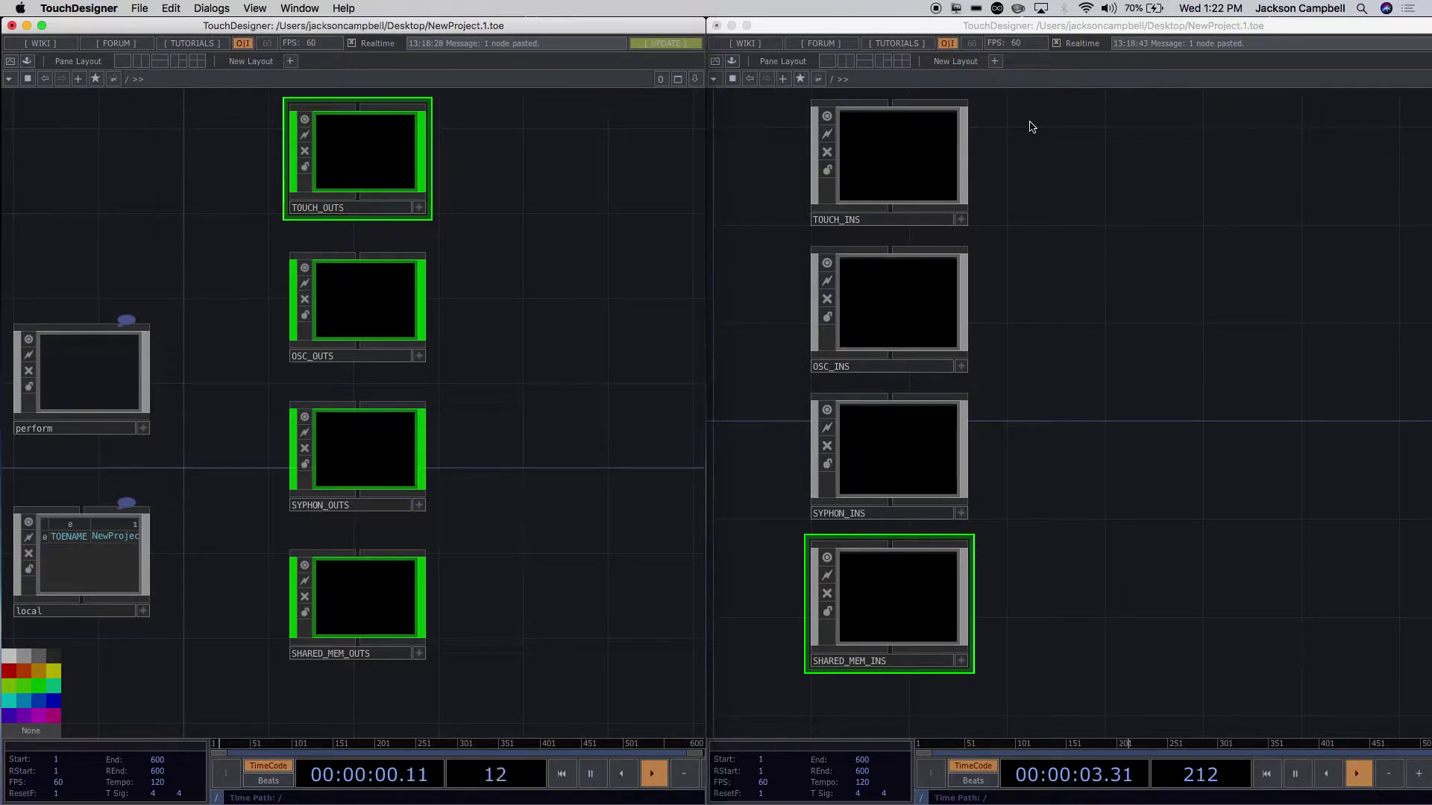
Try to color the four INS containers of the right-hand project magenta with the left-hand project's color palette.
left_click(933, 146)
left_click_drag(1024, 249, 776, 675)
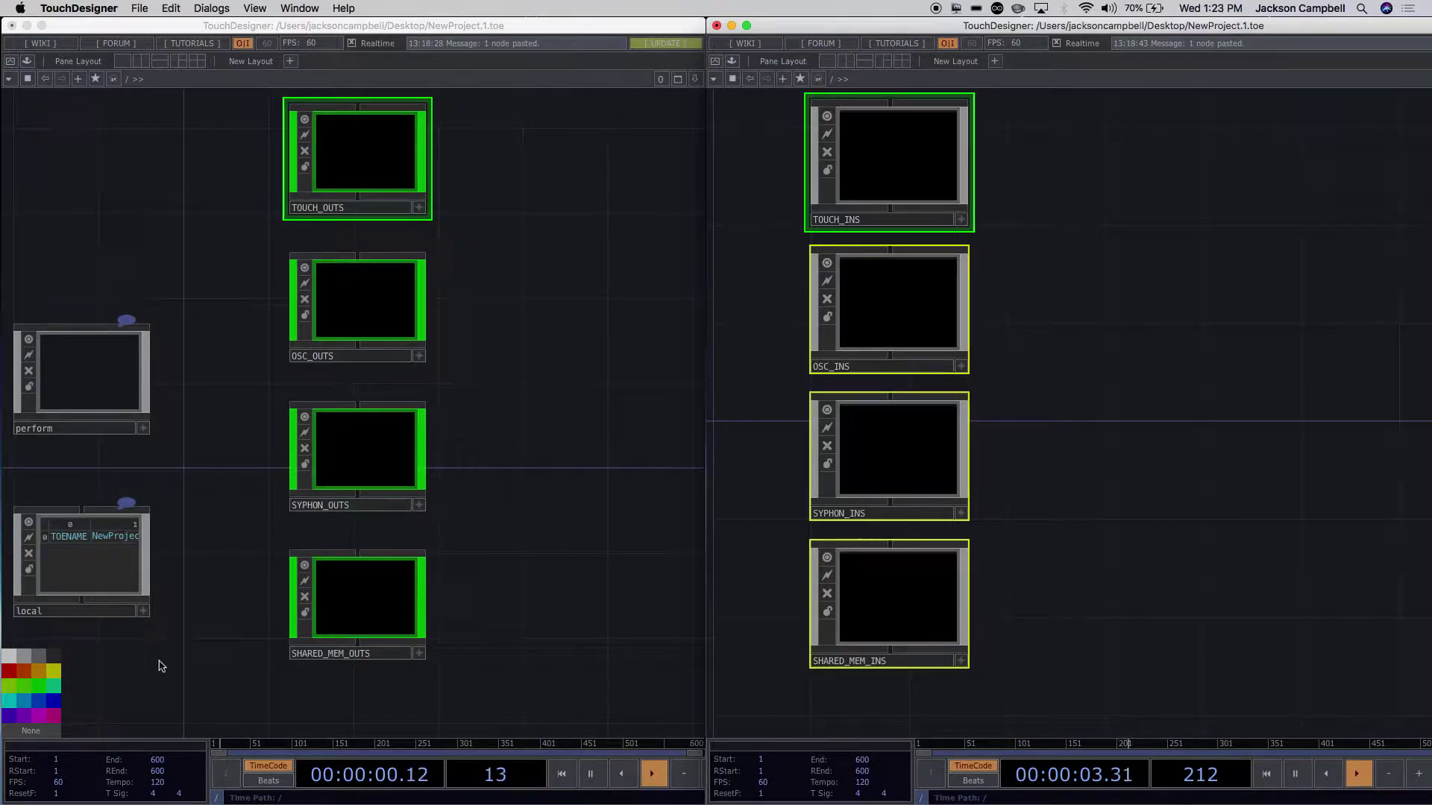
left_click(55, 718)
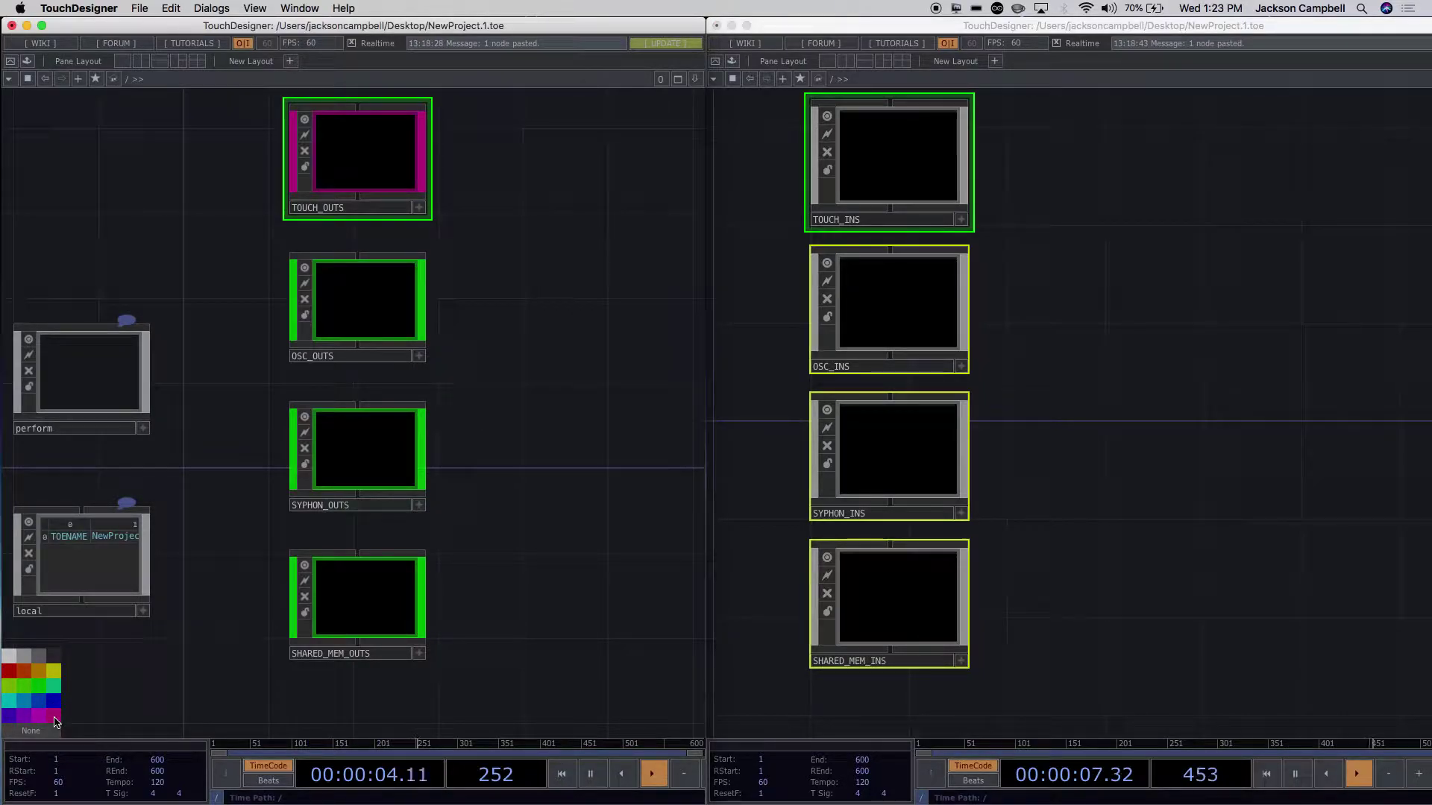
left_click(1165, 400)
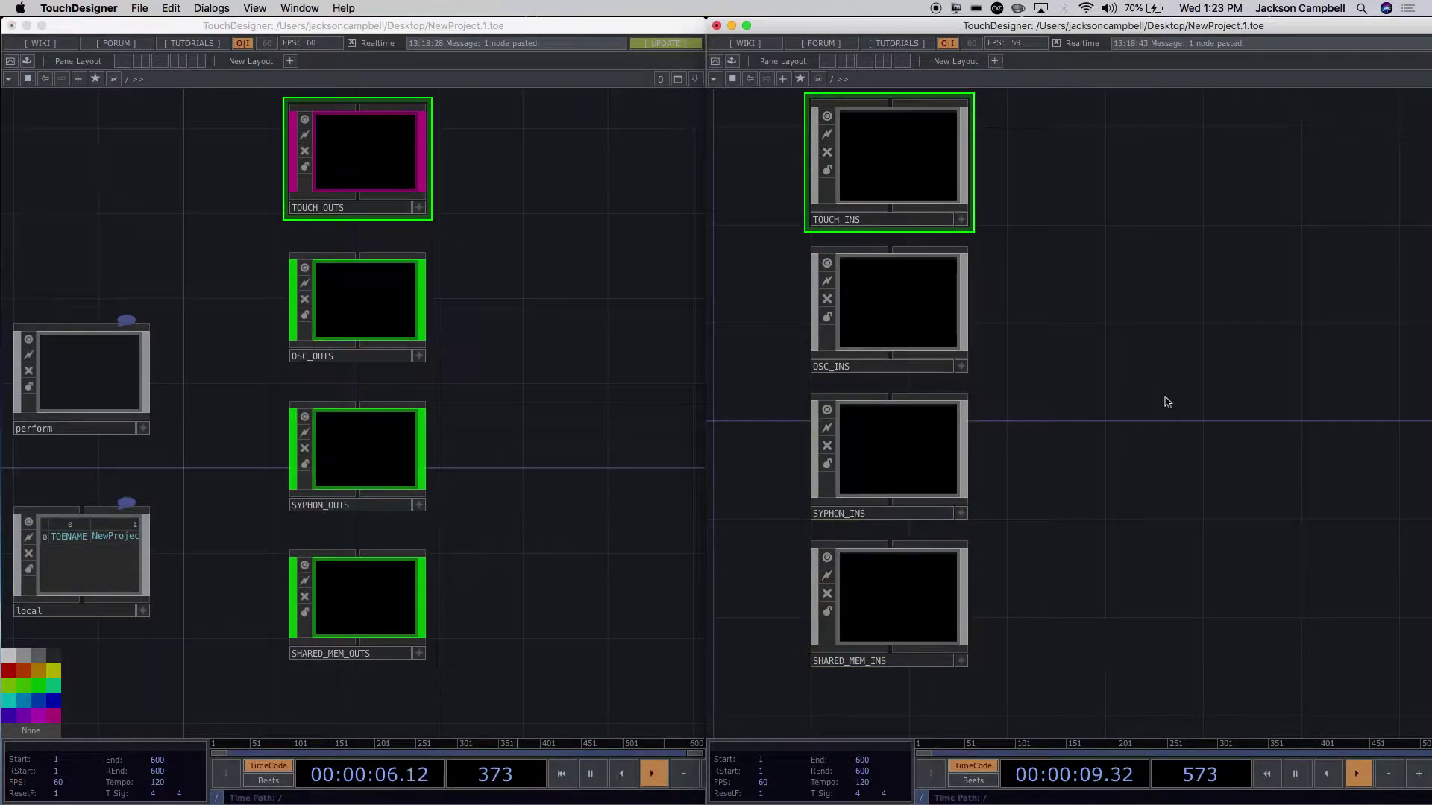
Recolor the TOUCH_OUTS container bright green to match the other OUTS containers.
left_click(520, 206)
left_click(374, 203)
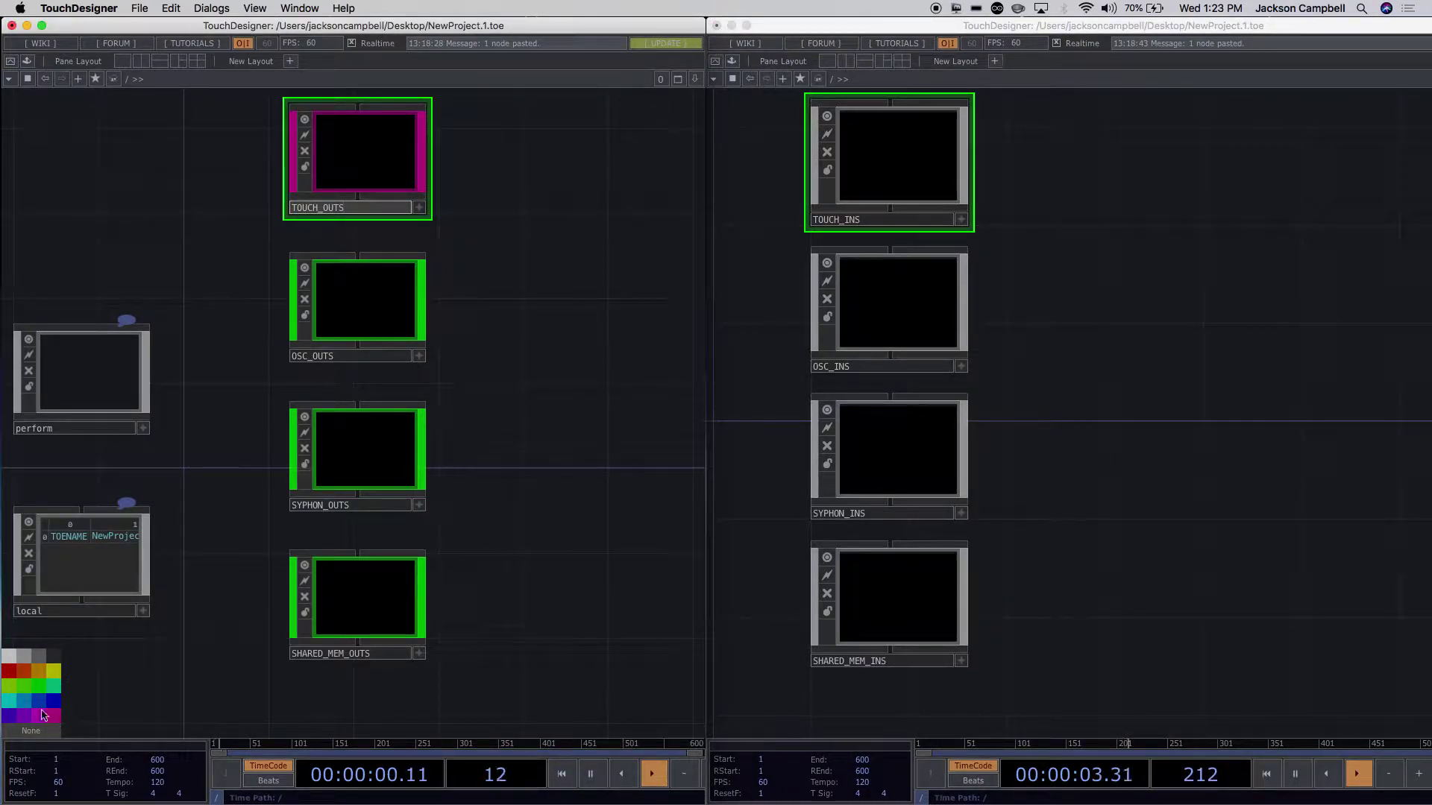
left_click(41, 686)
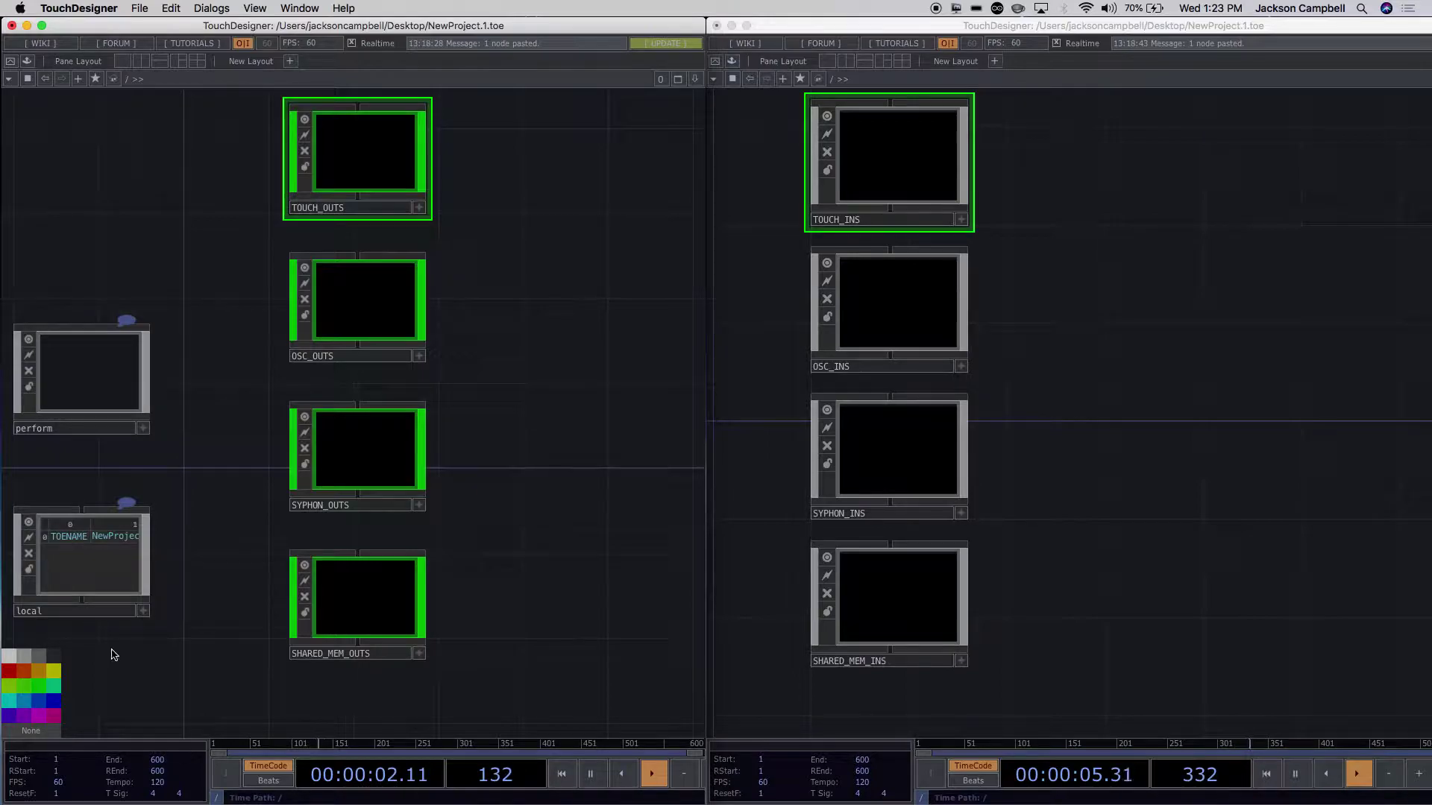
Select all four INS containers of the right-hand project and color them magenta from that project's own node color palette.
left_click(1179, 149)
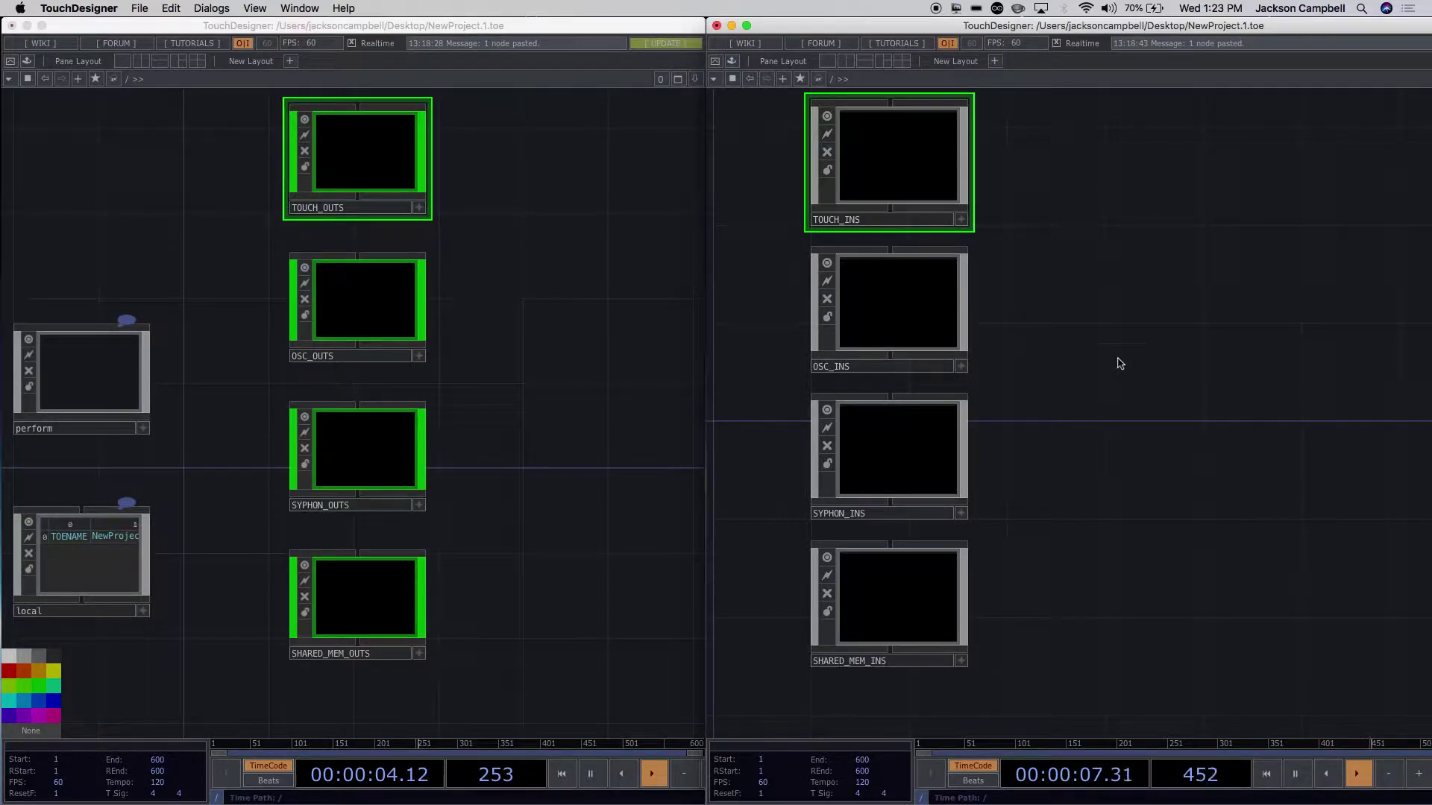
key("c")
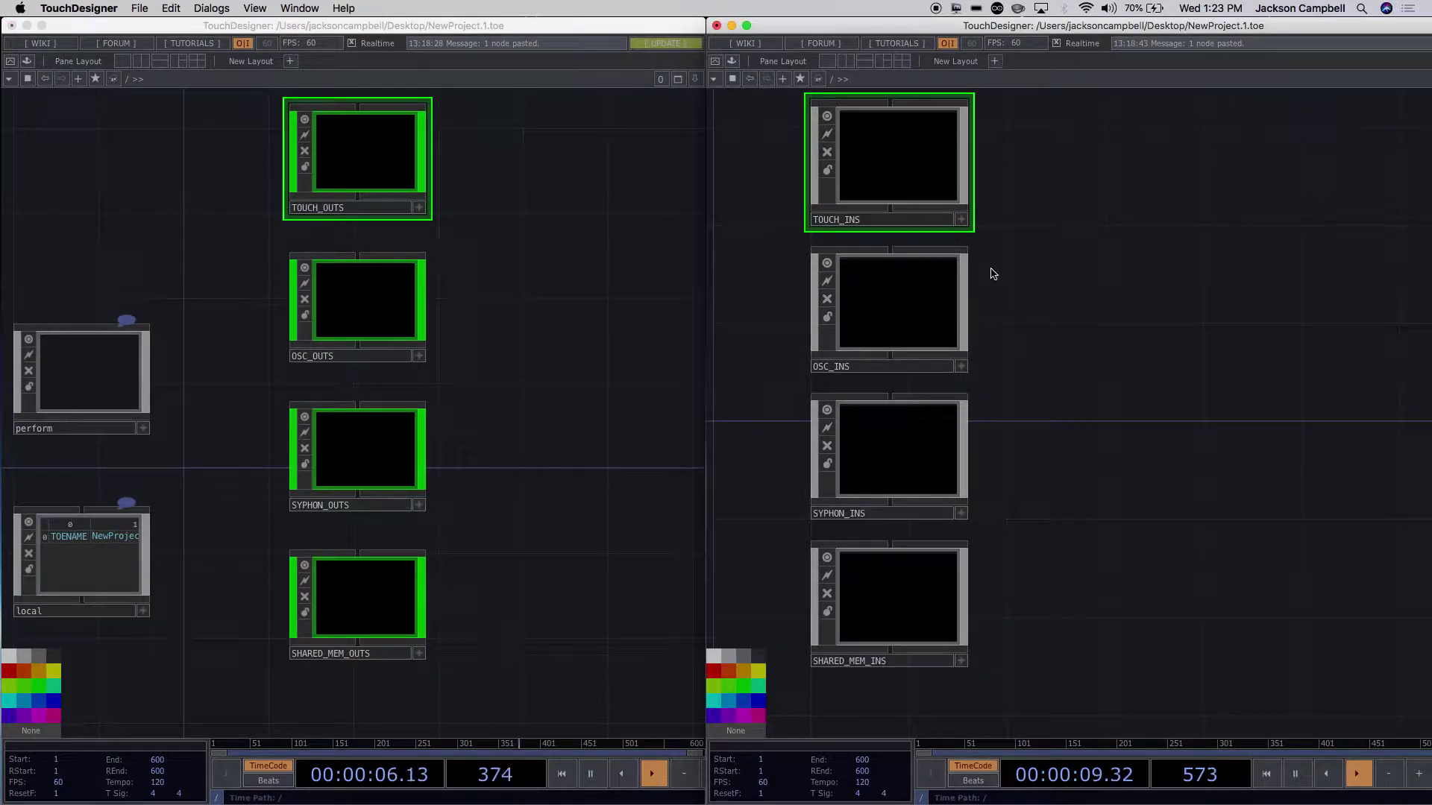
left_click_drag(1020, 281, 804, 710)
left_click(759, 716)
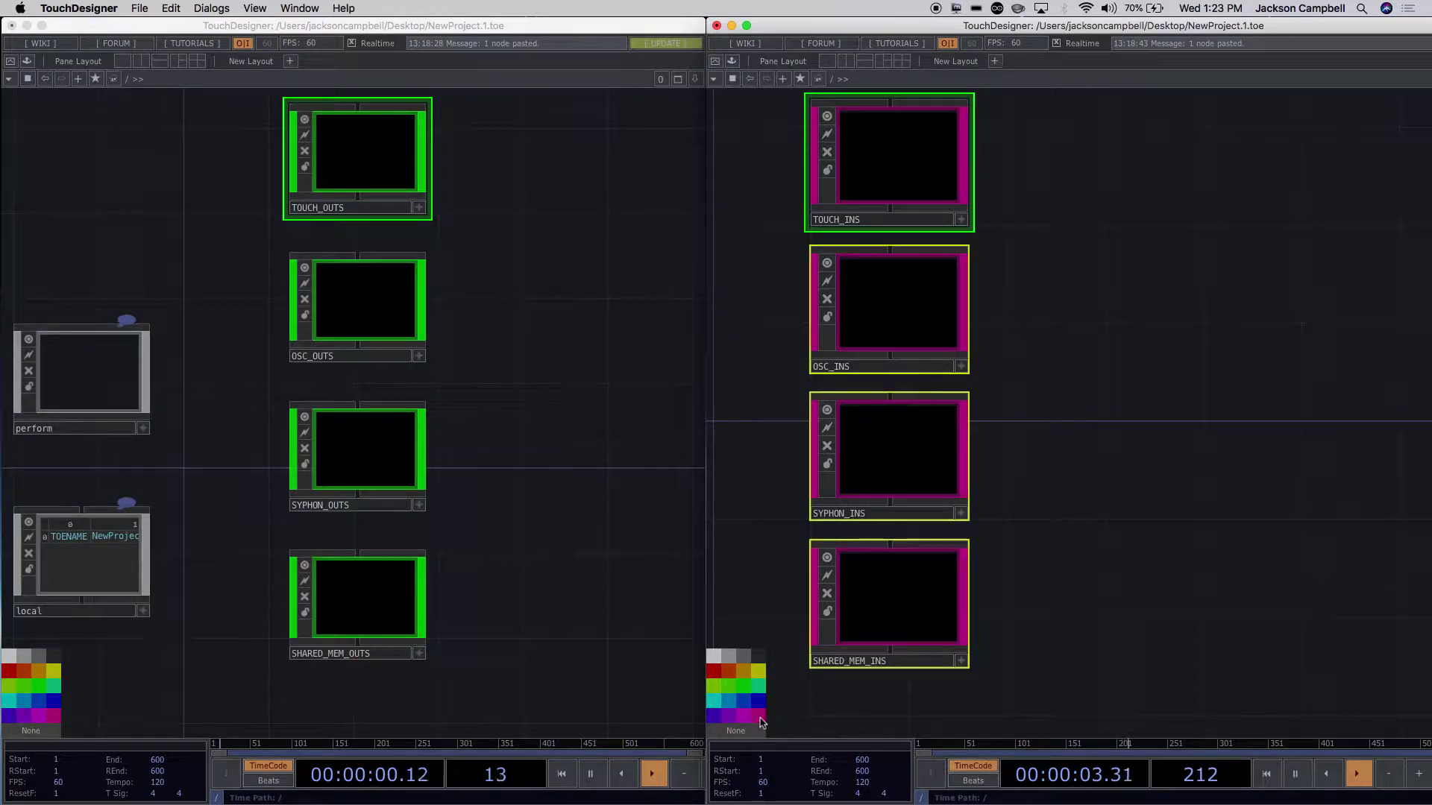
left_click(1161, 495)
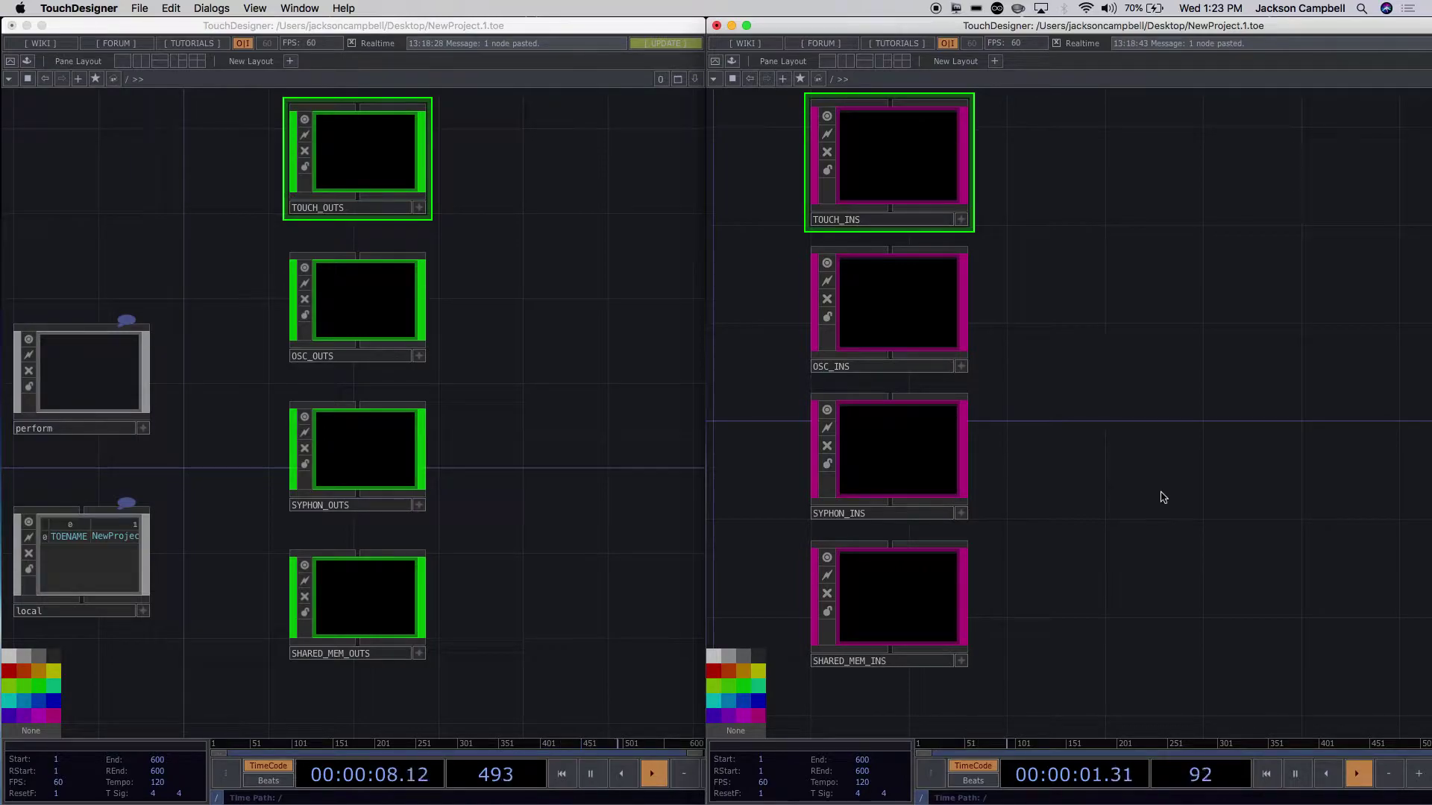
Look inside the TOUCH_OUTS container of the left-hand project, return to the root network and examine the OUTS containers.
left_click(330, 172)
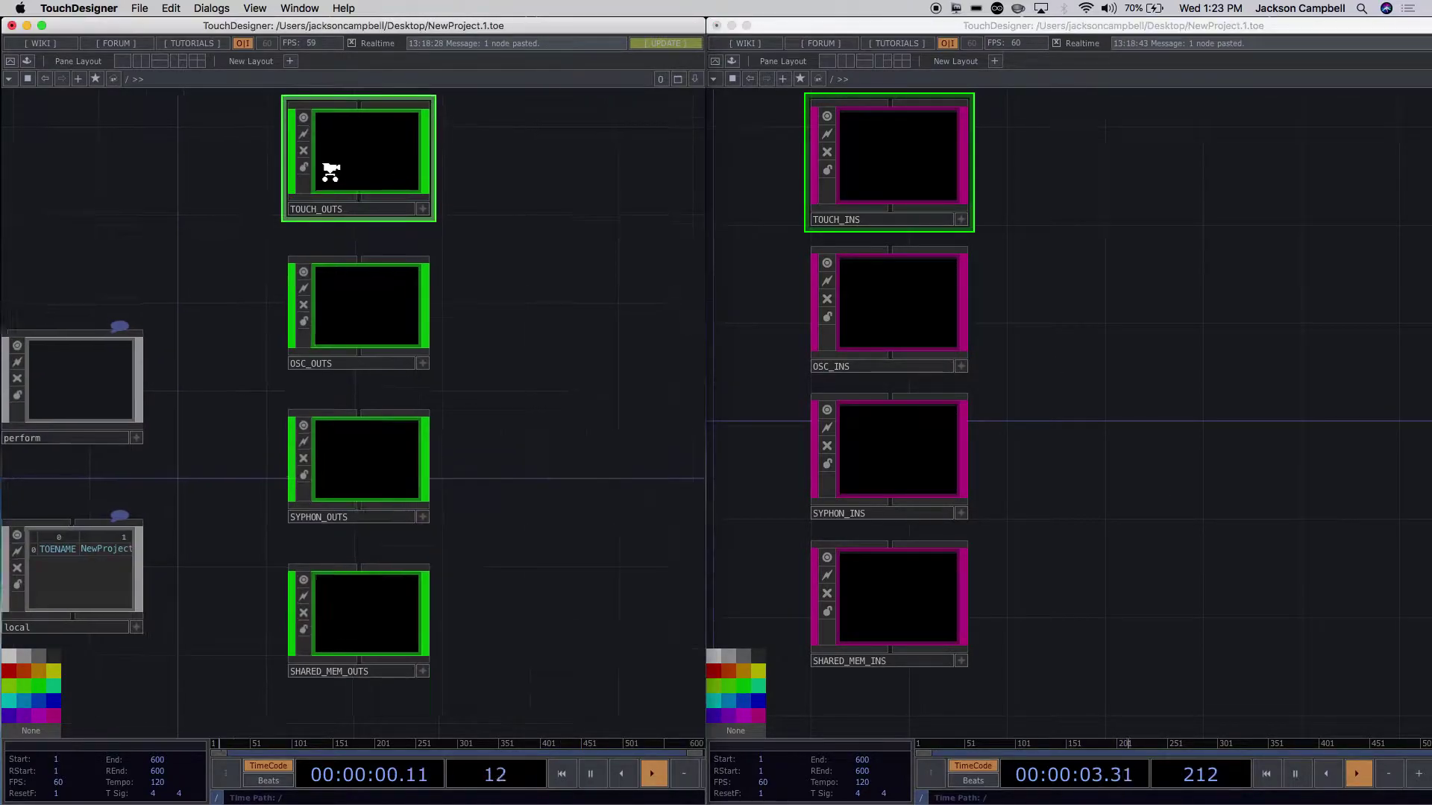
scroll(330, 172, "up", 5)
scroll(403, 139, "up", 5)
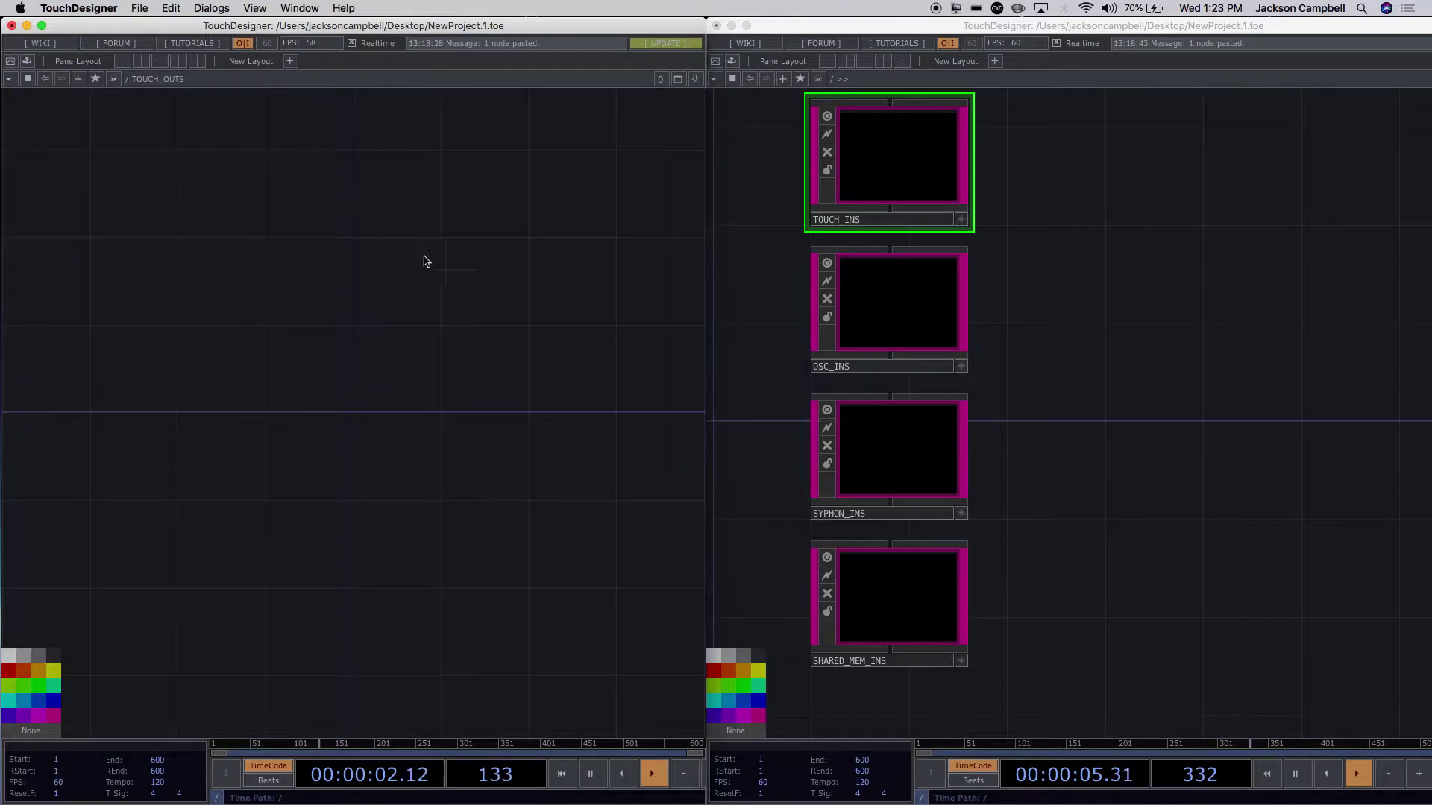
scroll(430, 341, "down", 5)
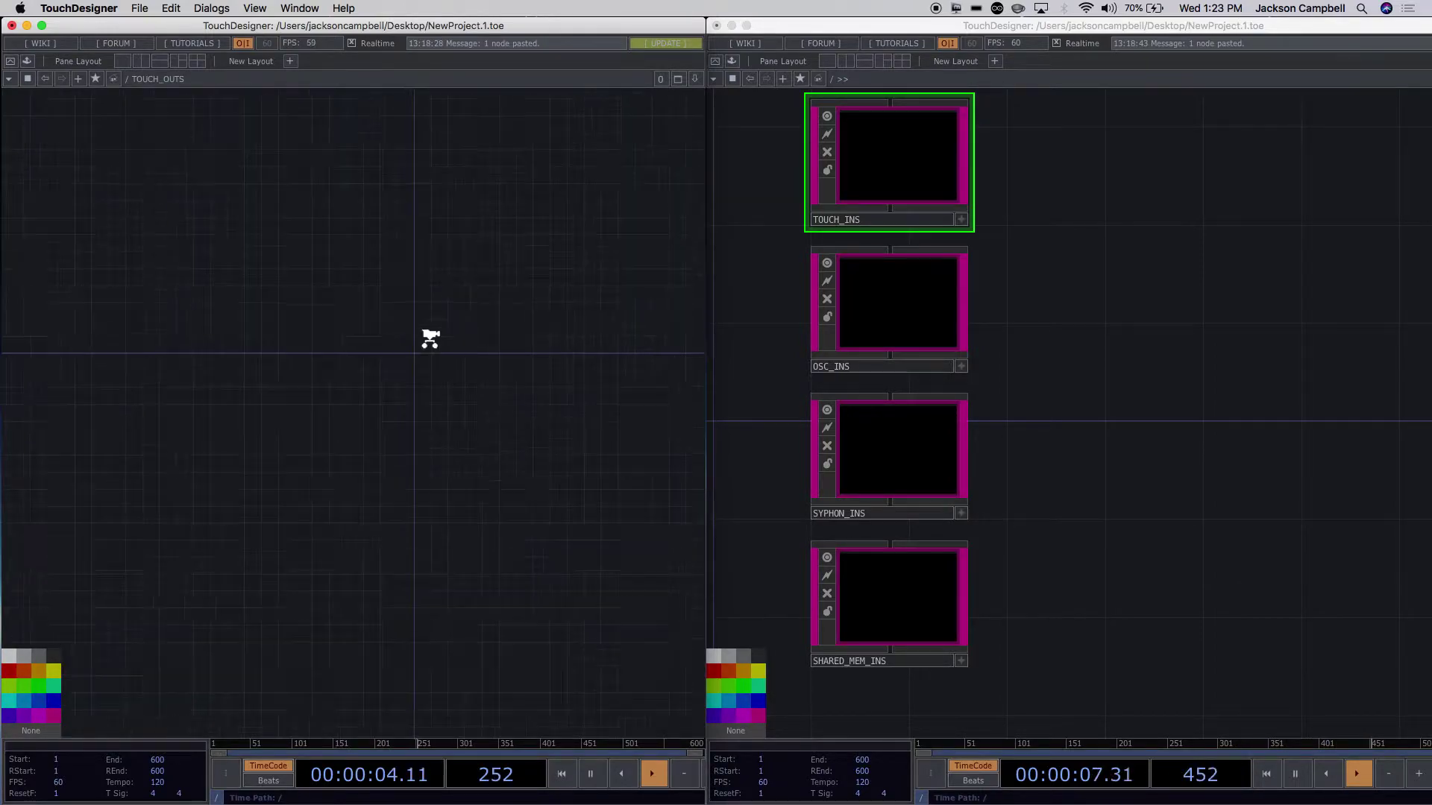
scroll(637, 506, "down", 5)
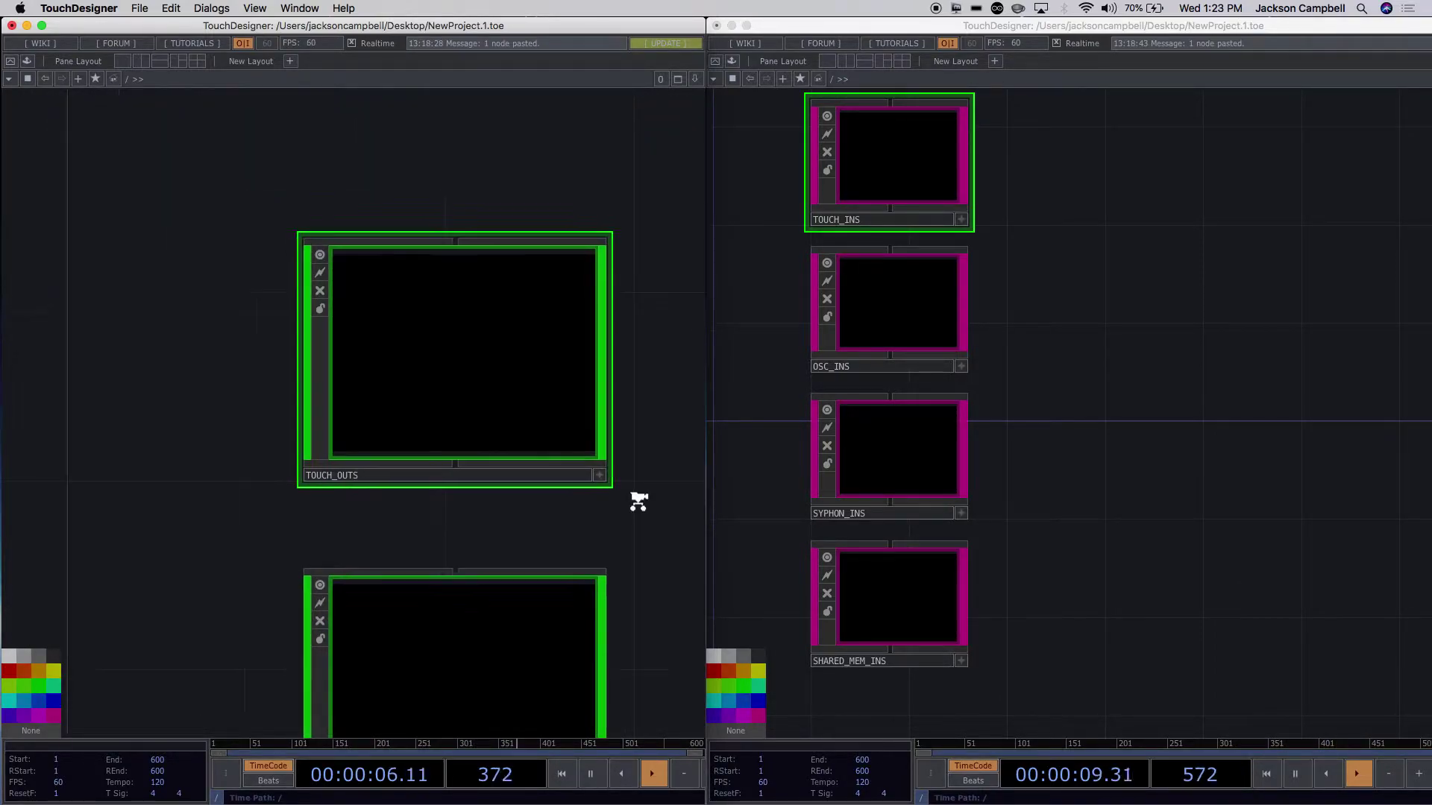
scroll(611, 304, "down", 5)
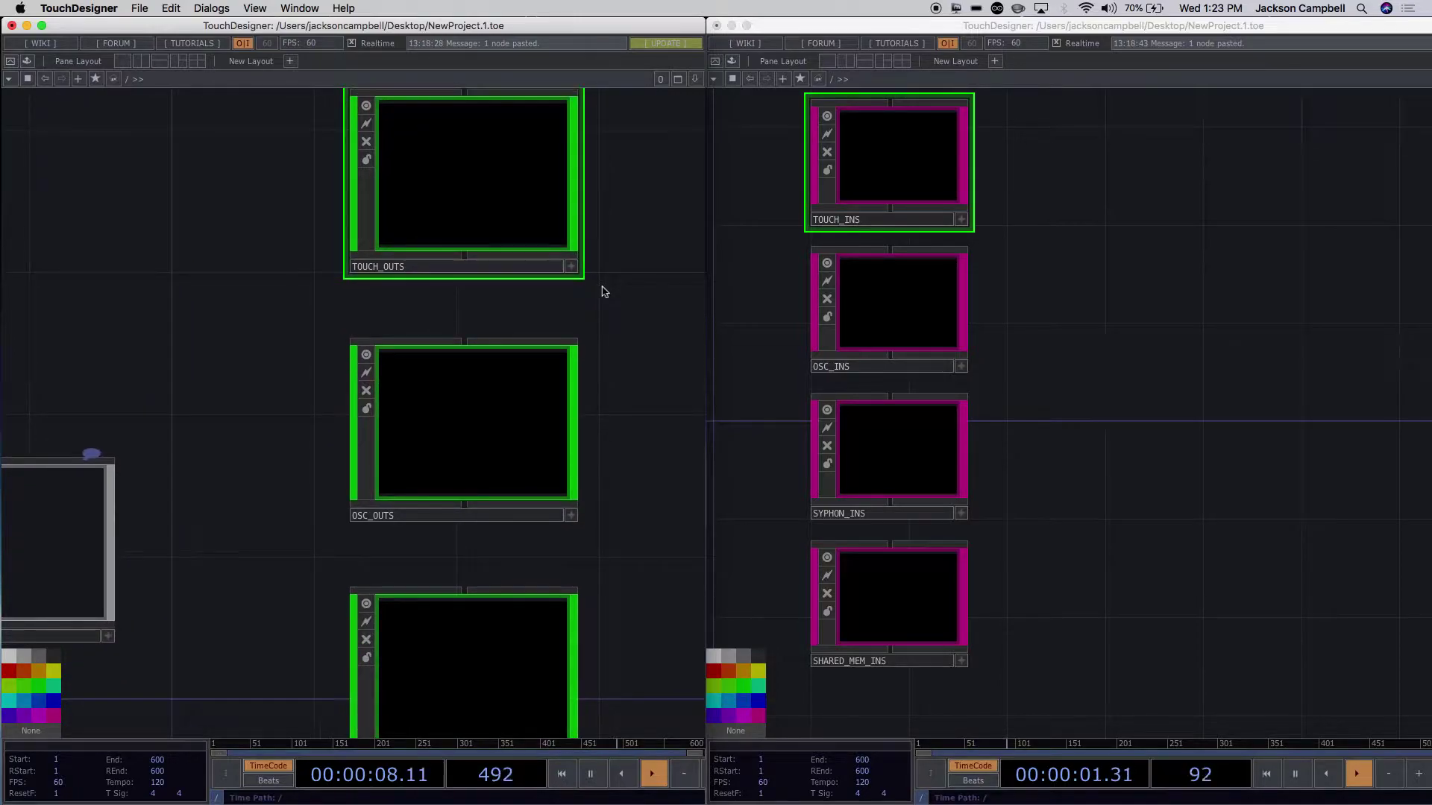
scroll(604, 292, "down", 5)
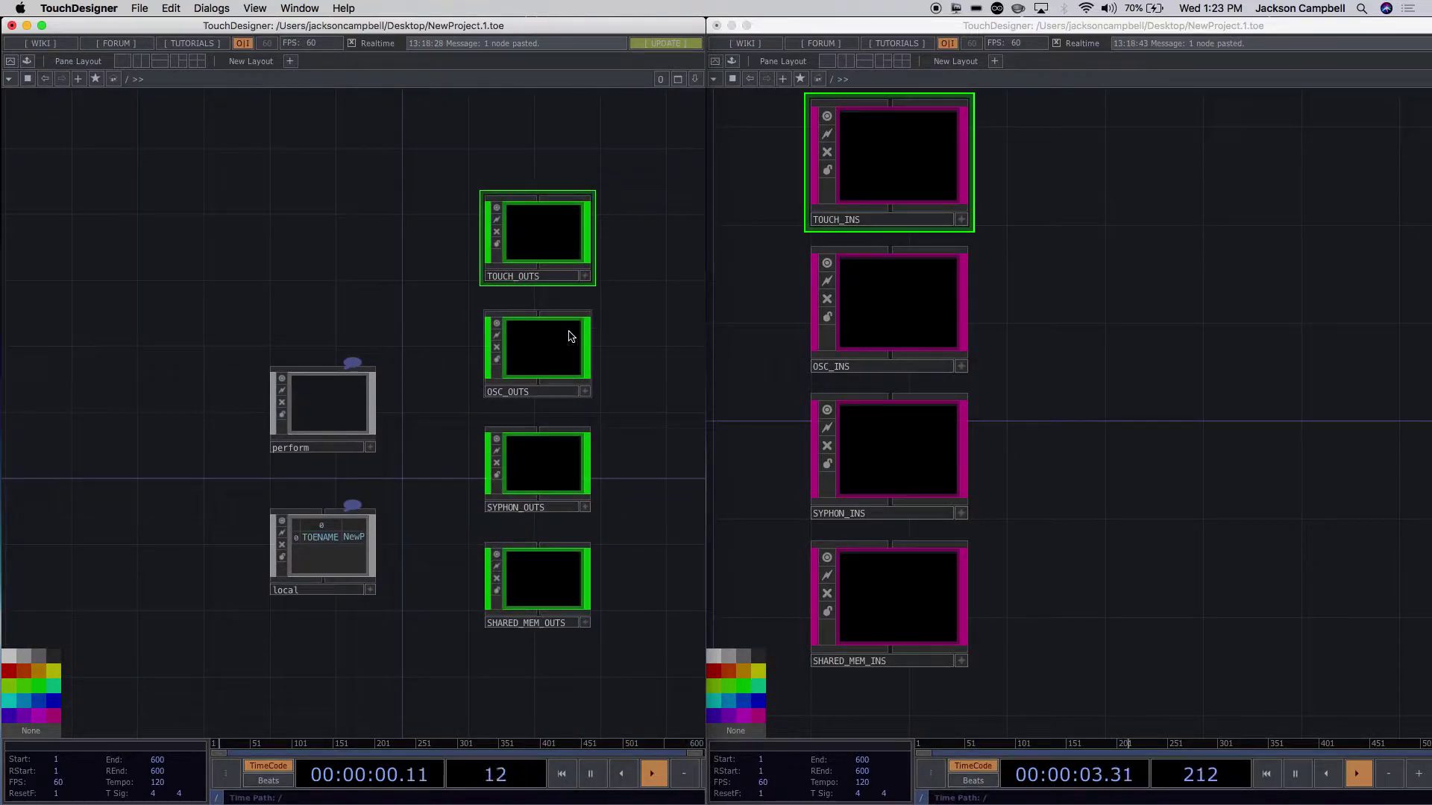
left_click_drag(592, 333, 461, 714)
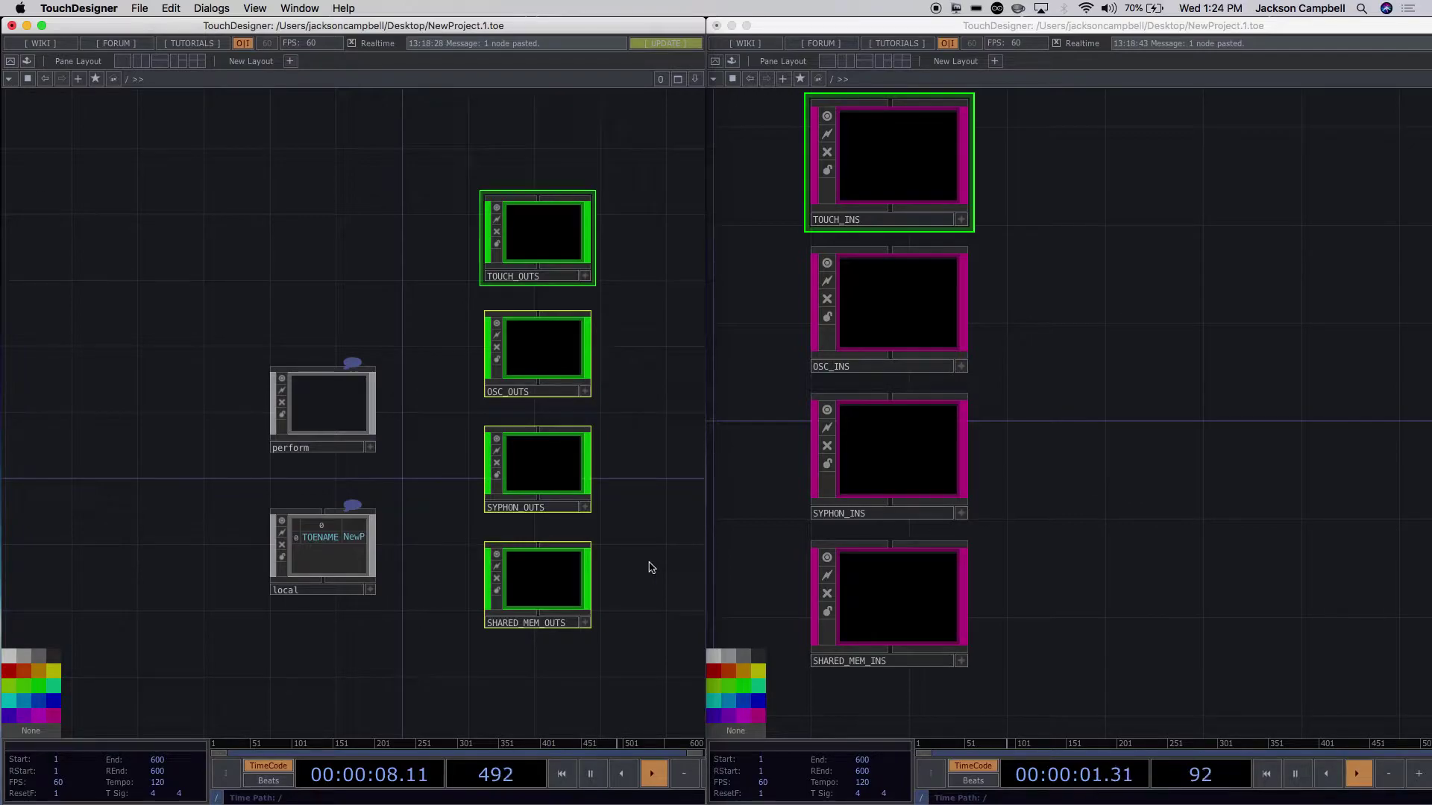
Close the node color palettes in both projects and deselect the OUTS containers.
left_click(1102, 576)
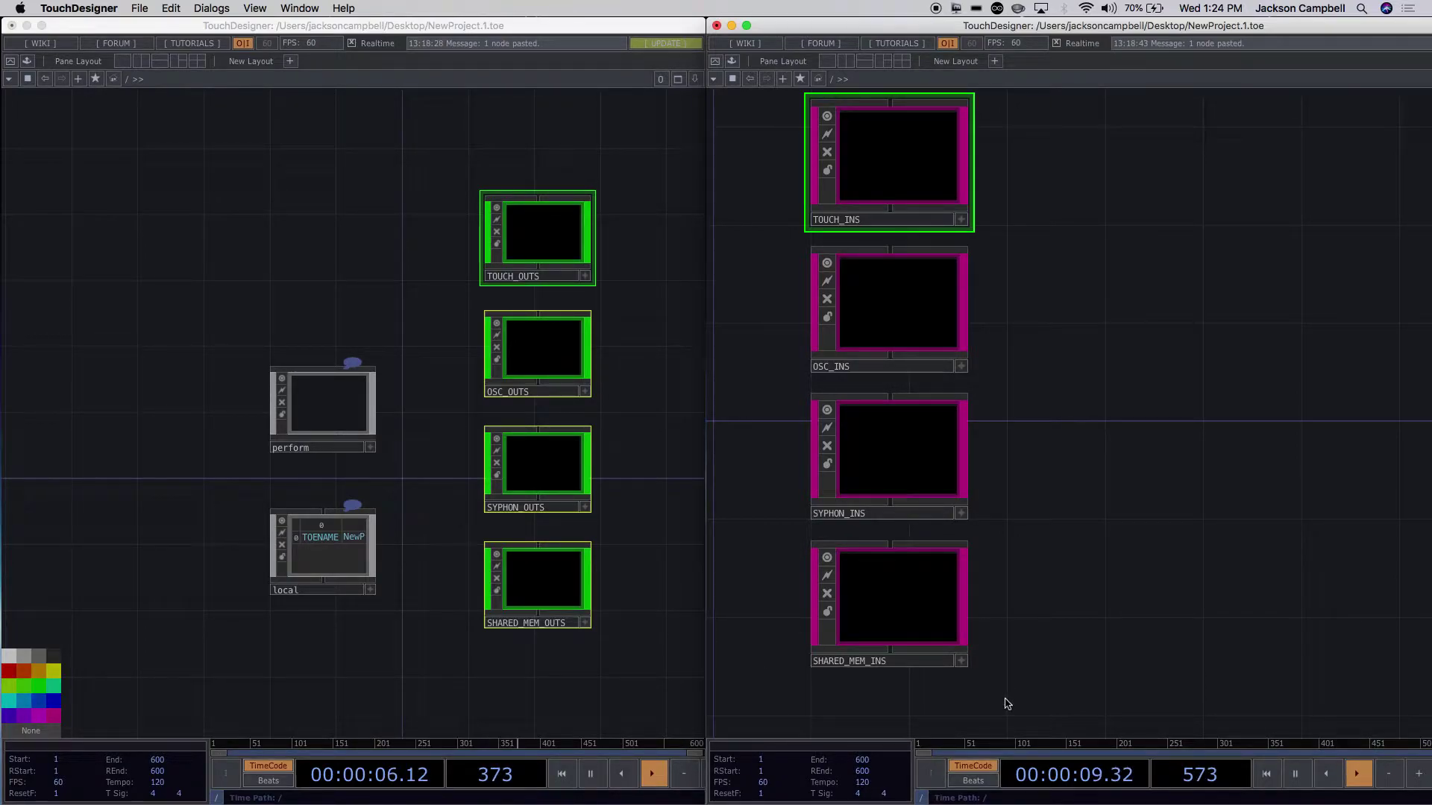
left_click(199, 709)
left_click(1243, 457)
left_click(651, 221)
Enter the left-hand project's TOUCH_OUTS container and add a Circle TOP to its network.
scroll(651, 221, "up", 2)
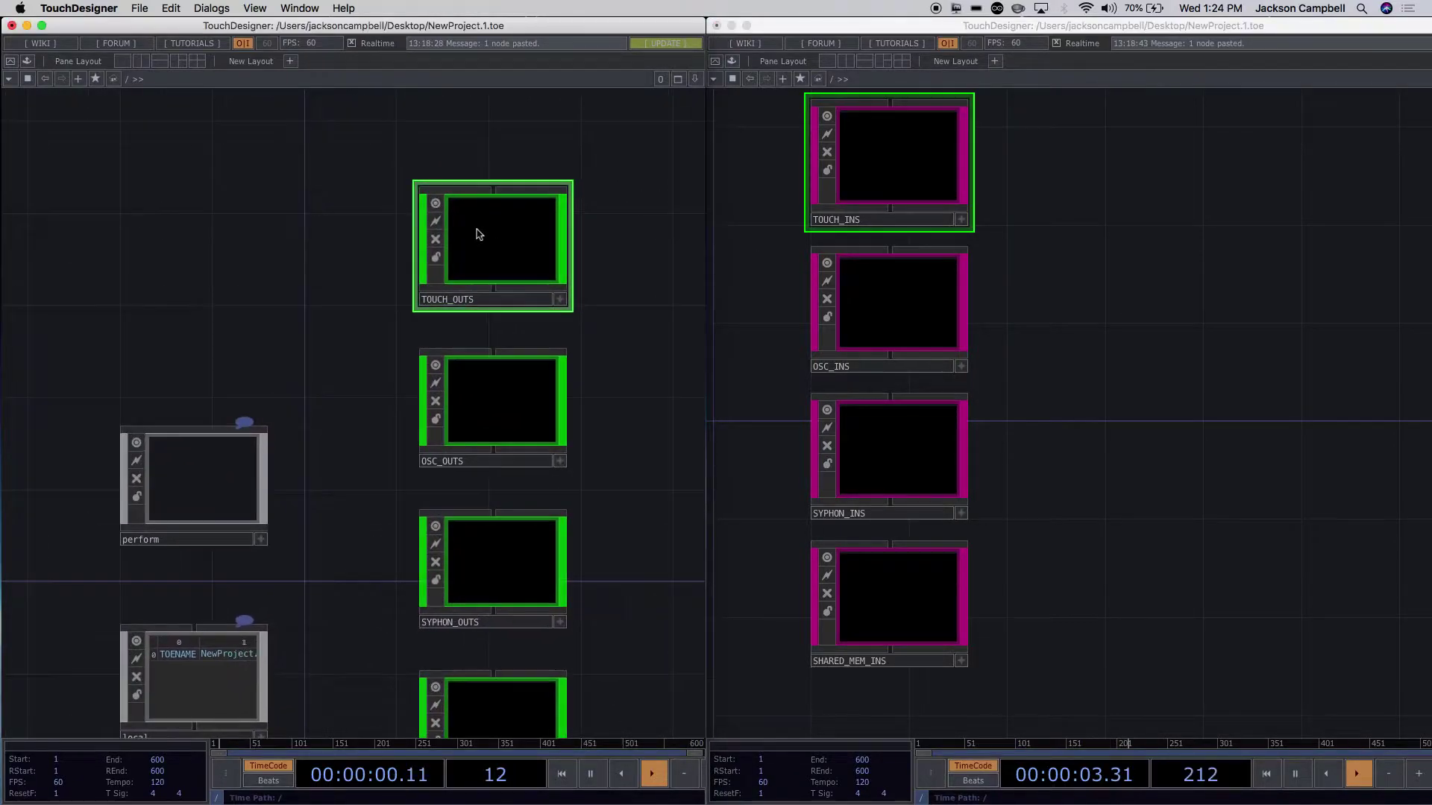
double_click(479, 231)
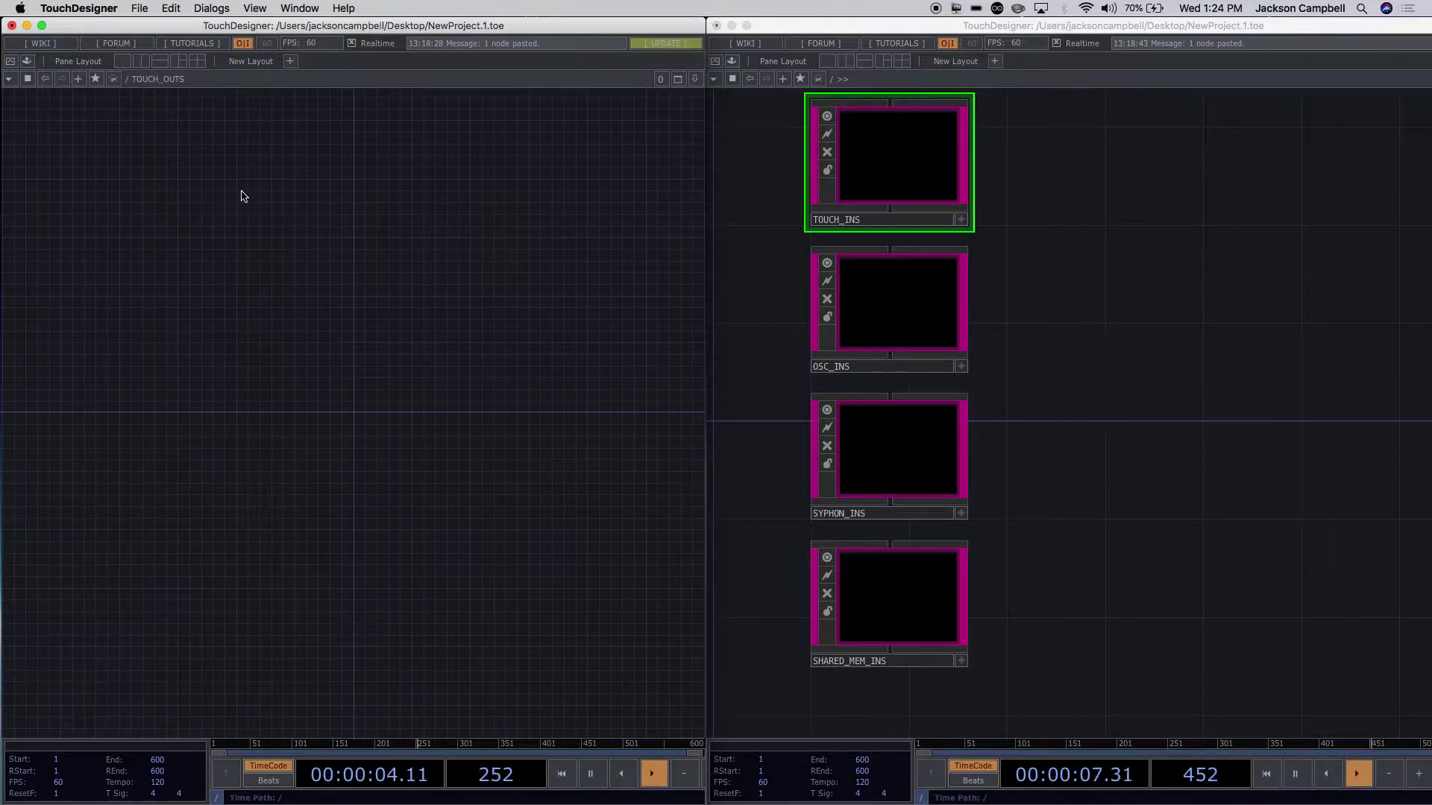
double_click(205, 188)
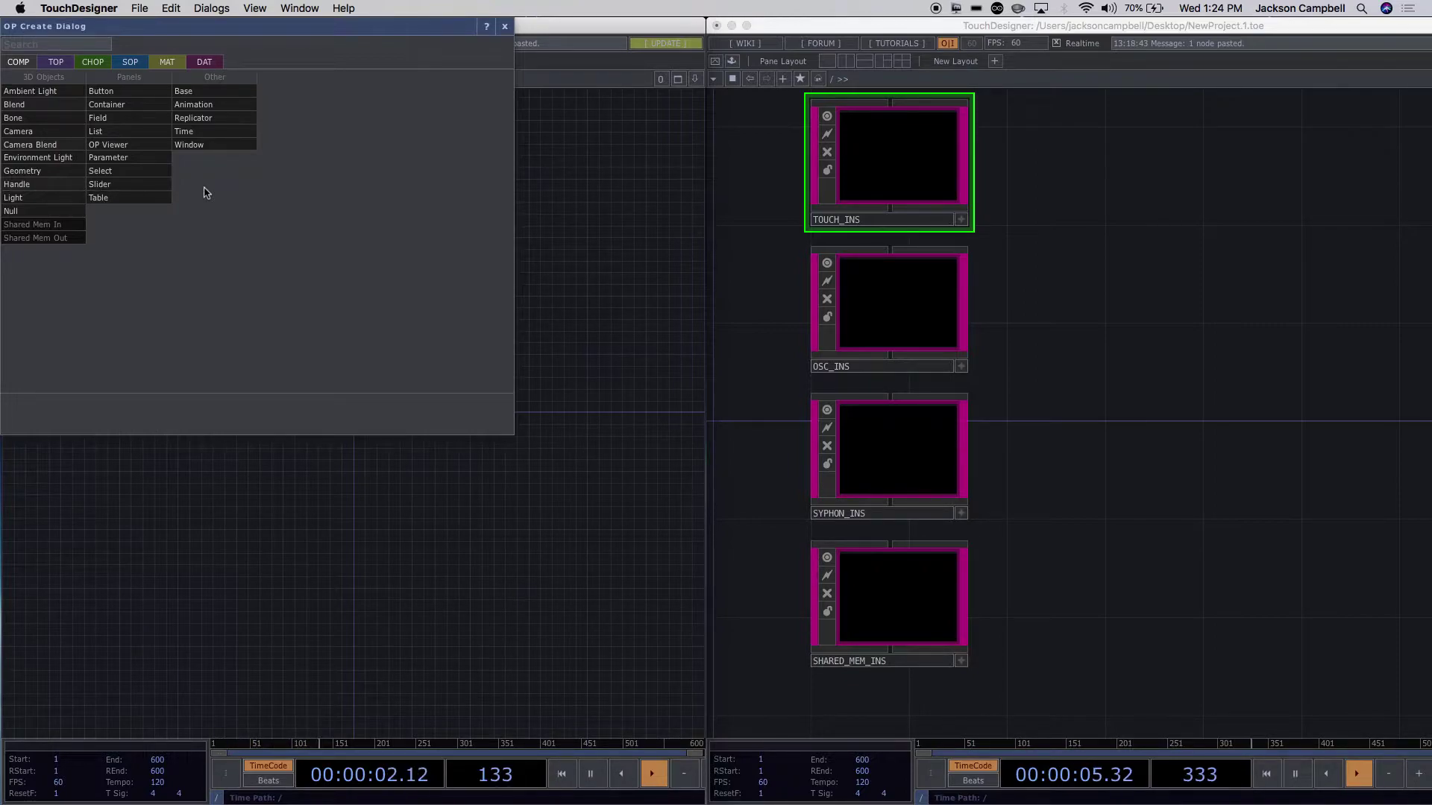
left_click(55, 63)
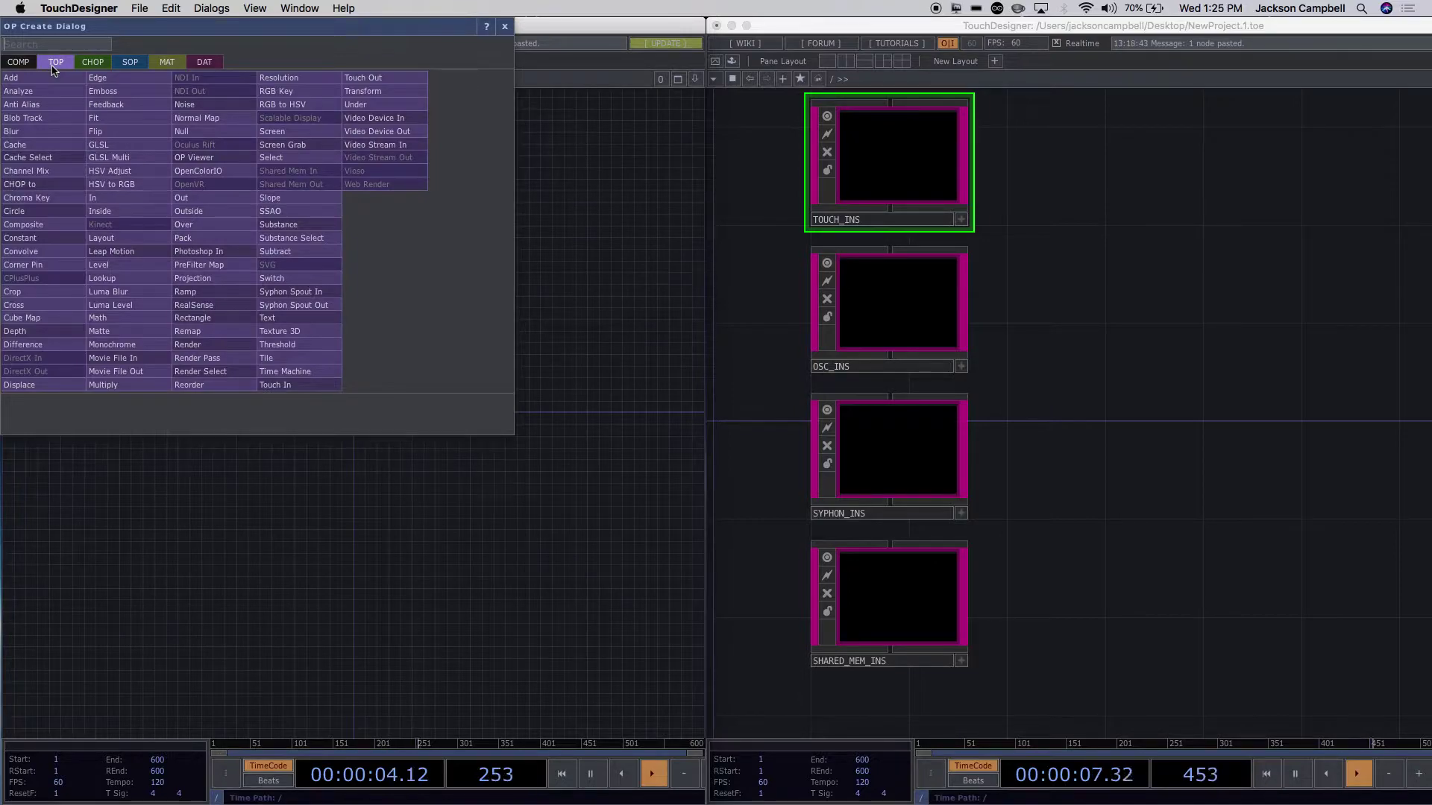
left_click(18, 212)
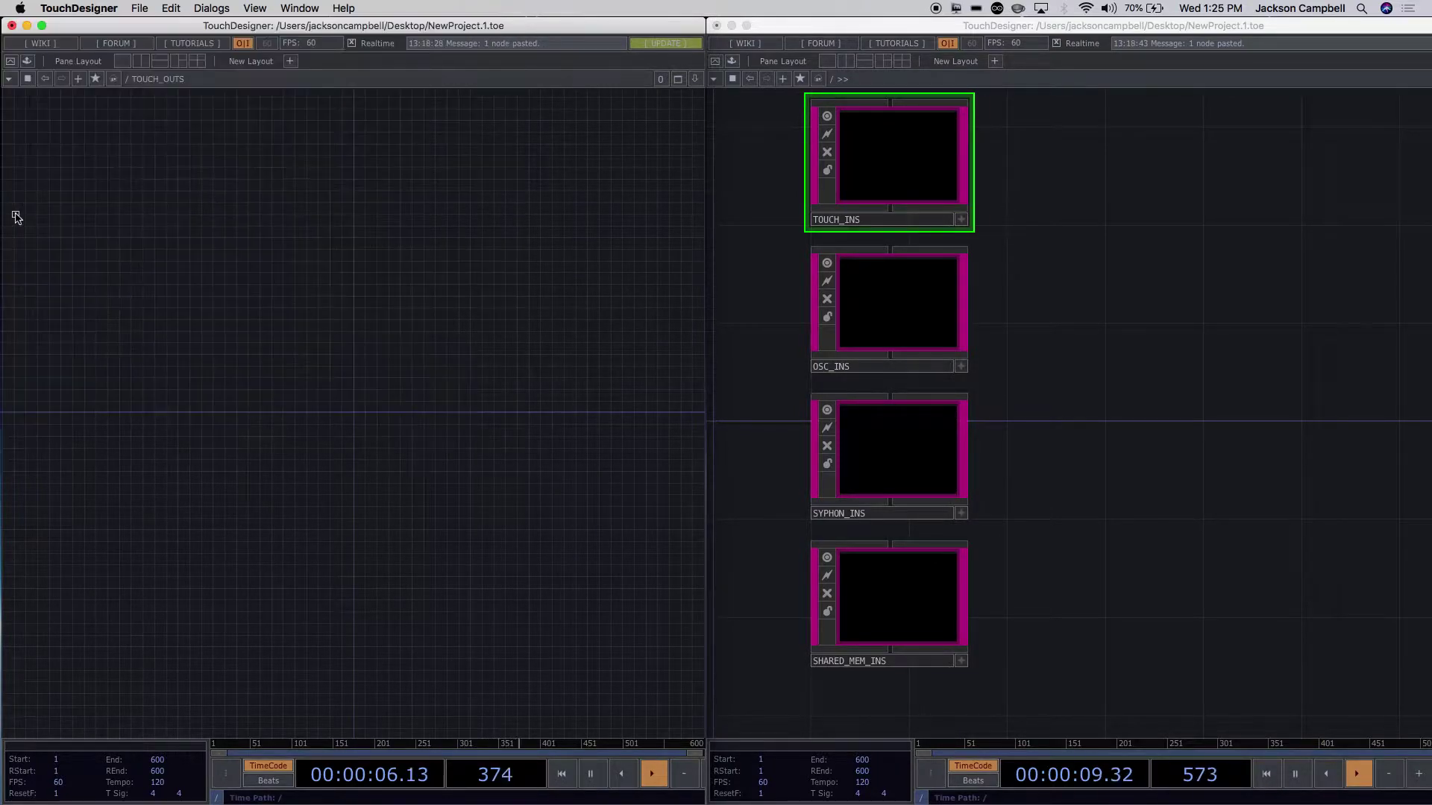
left_click(149, 267)
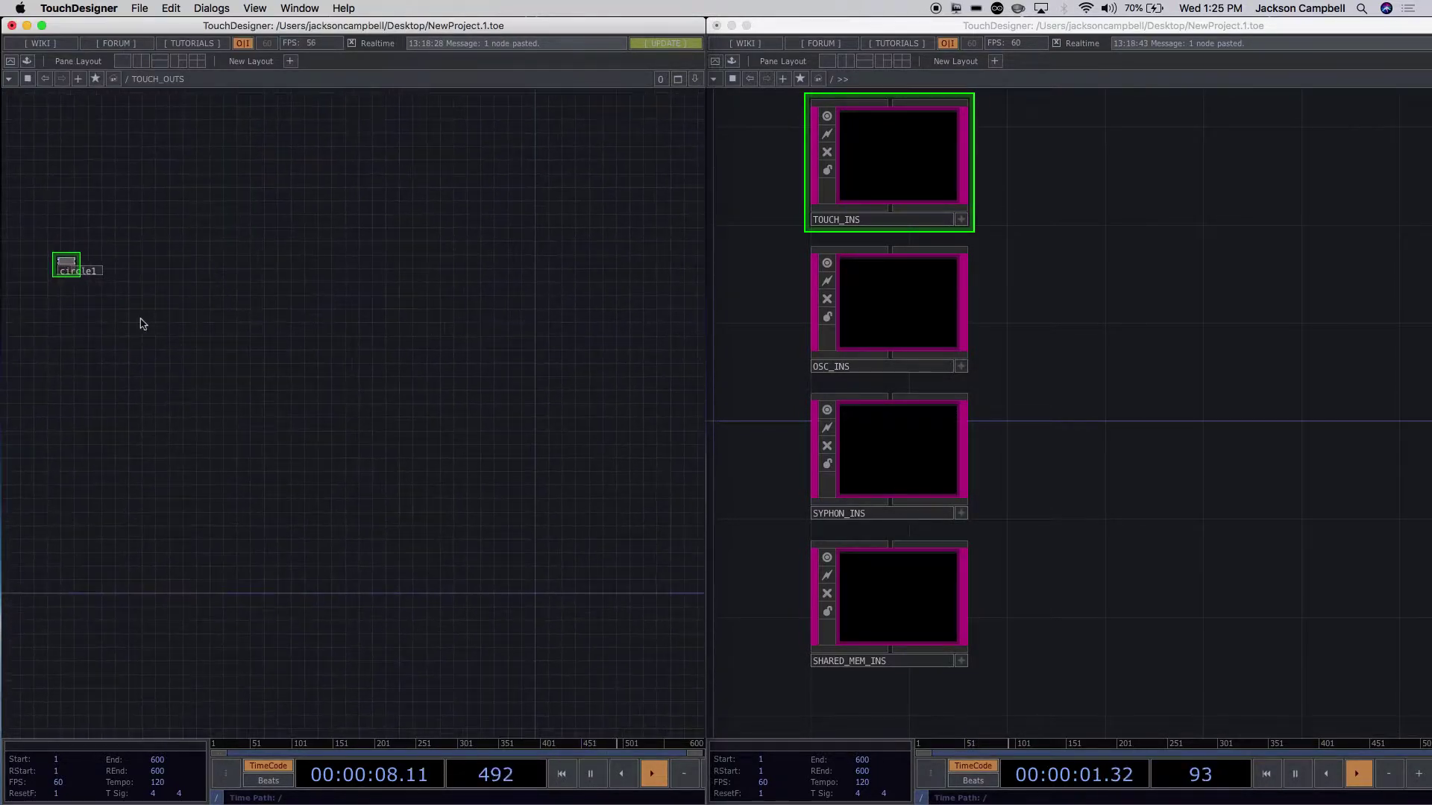
Turn the Circle TOP into a triangle by enabling Polygon with 3 sides, and close its parameters.
left_click_drag(141, 319, 370, 369)
scroll(370, 368, "up", 5)
left_click_drag(255, 344, 670, 538)
scroll(552, 332, "up", 8)
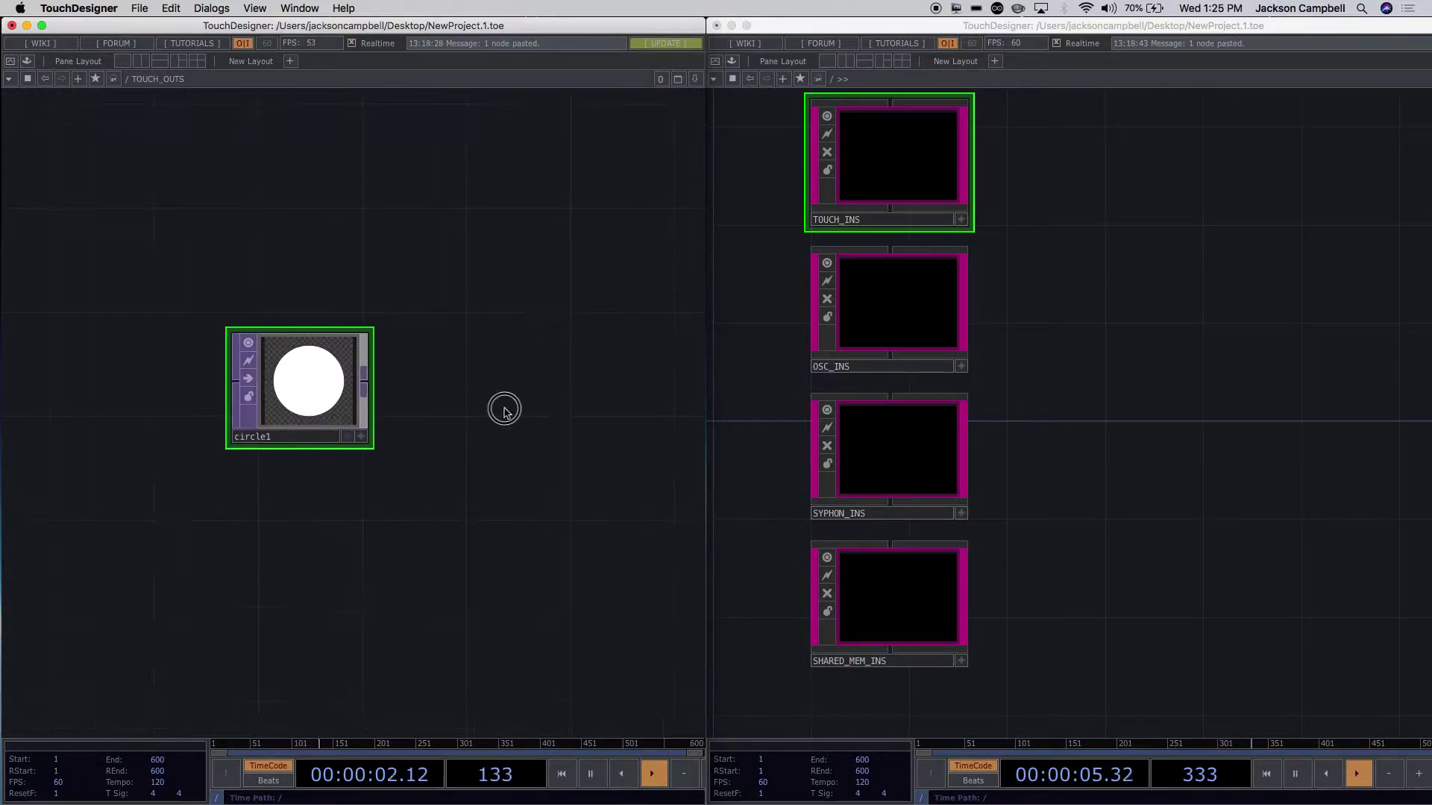
left_click_drag(504, 410, 470, 276)
left_click_drag(258, 282, 177, 261)
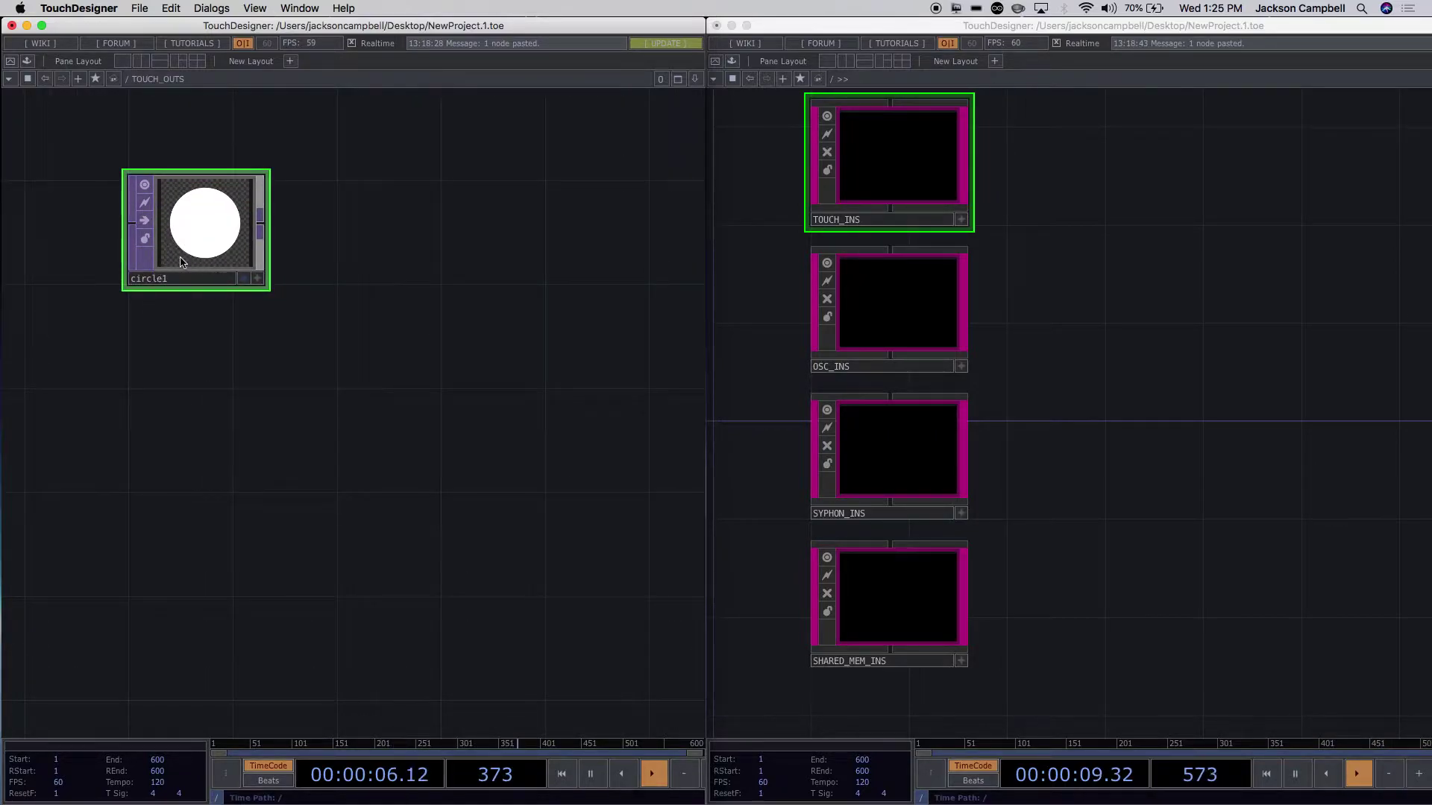
key("p")
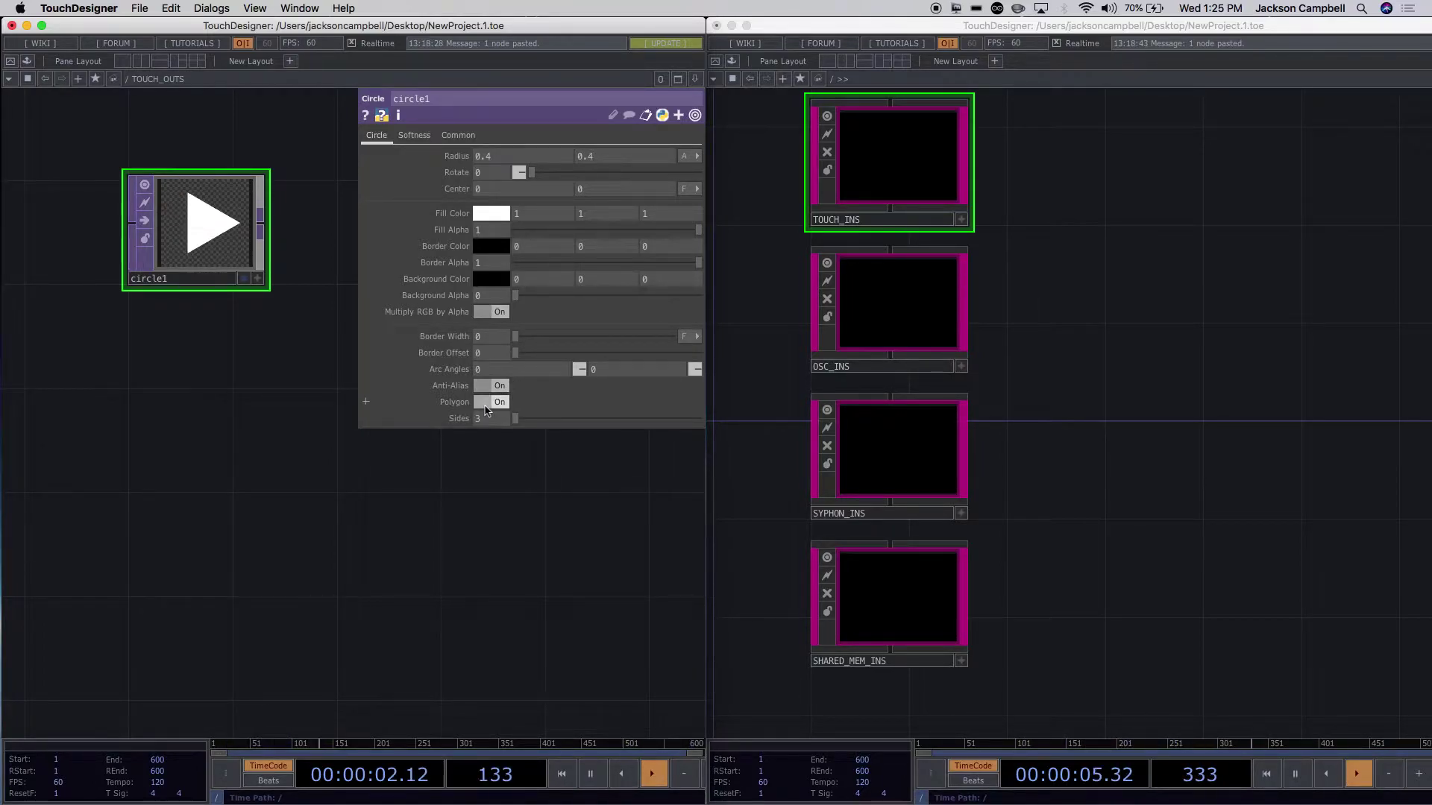
left_click(287, 316)
left_click(266, 426)
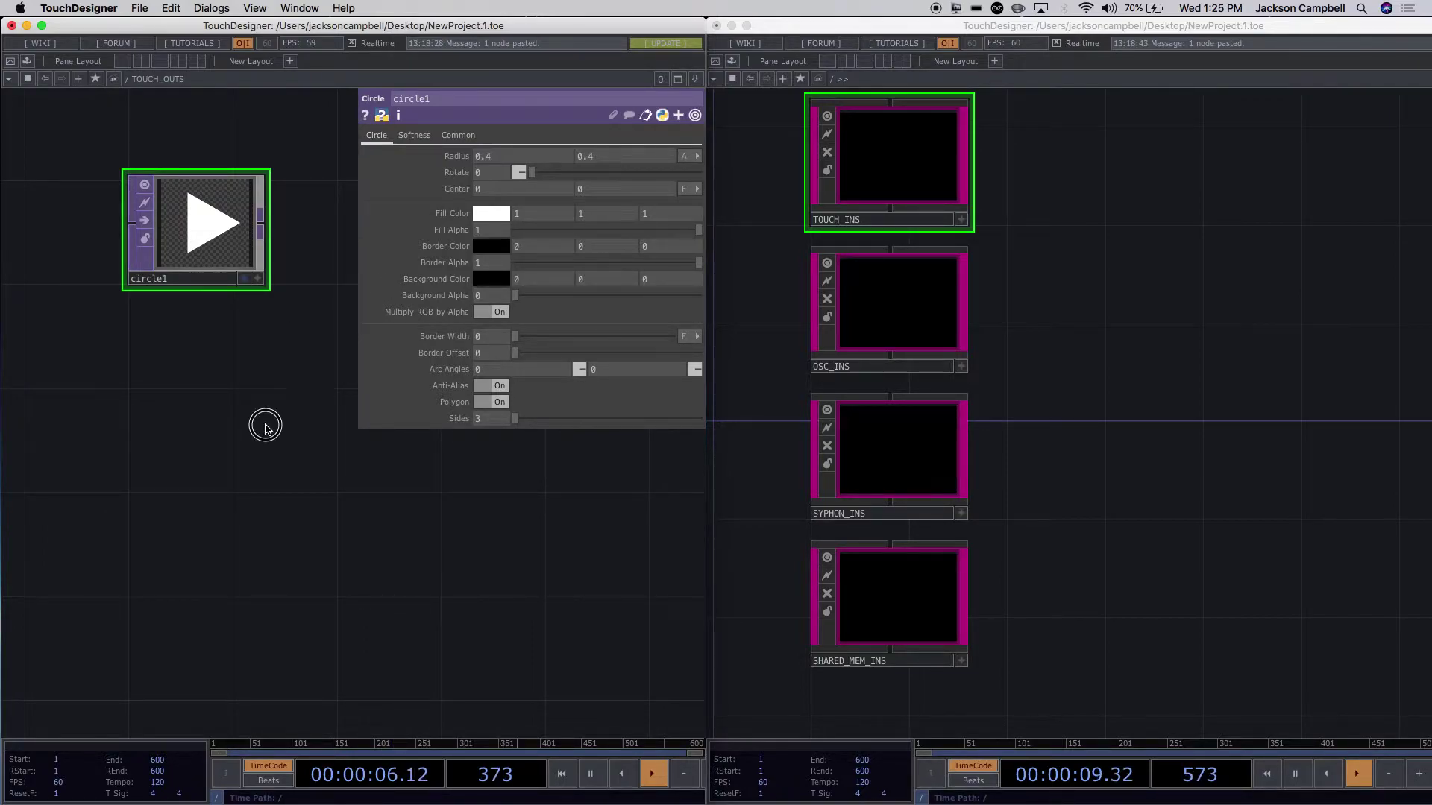
left_click_drag(267, 425, 211, 426)
scroll(266, 512, "down", 4)
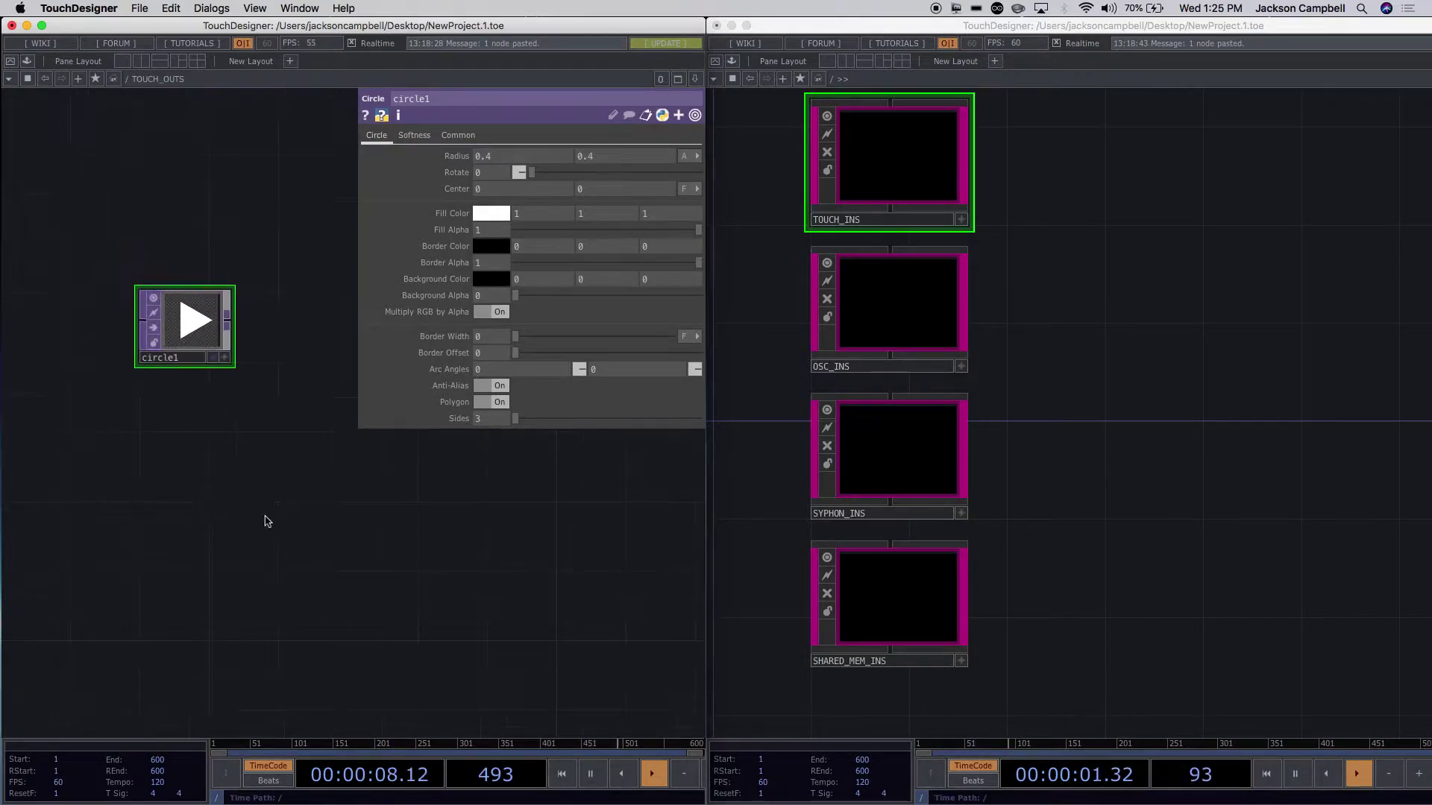
key("p")
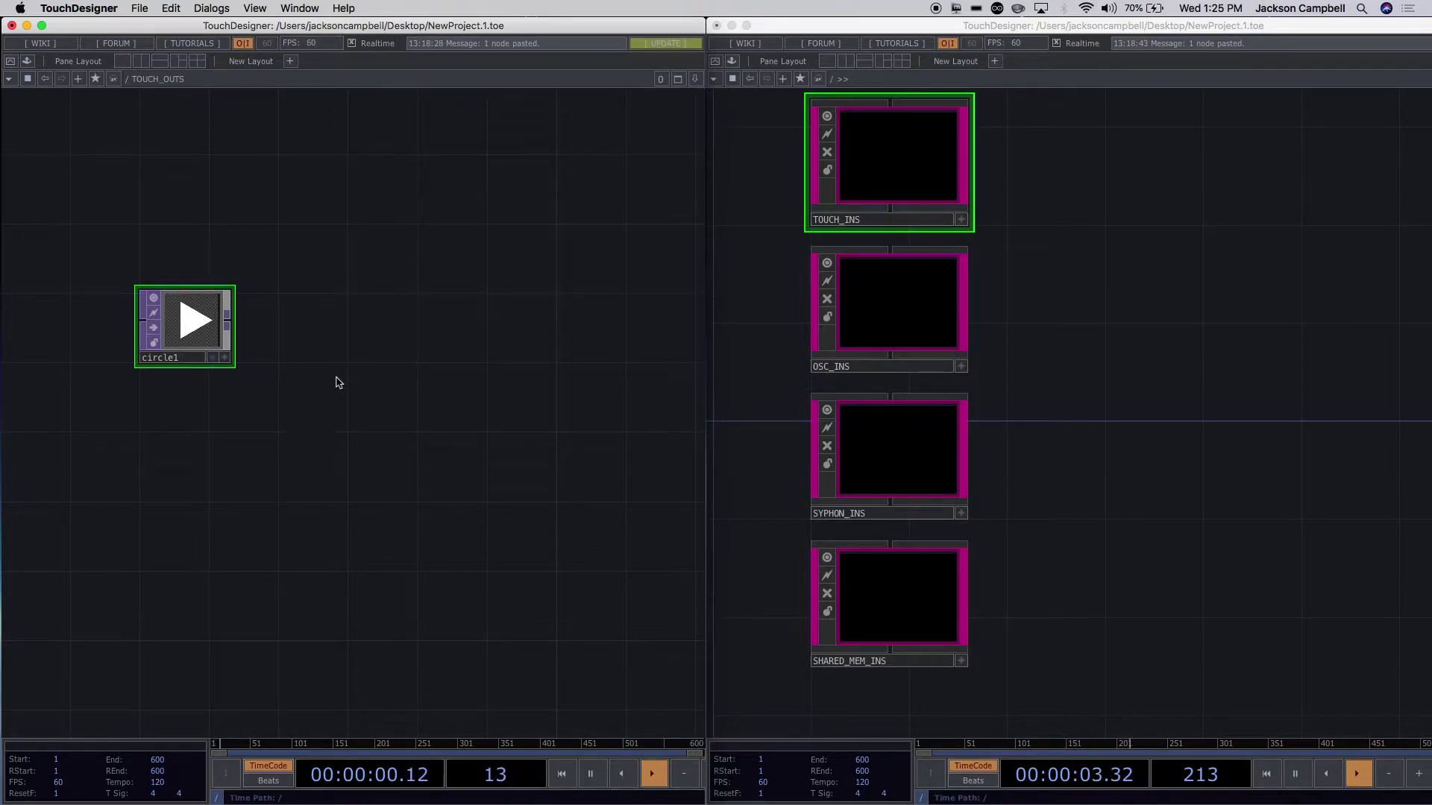
Add a Select TOP from the circle's output and place it beside circle1.
scroll(350, 380, "up", 3)
left_click_drag(191, 443, 320, 473)
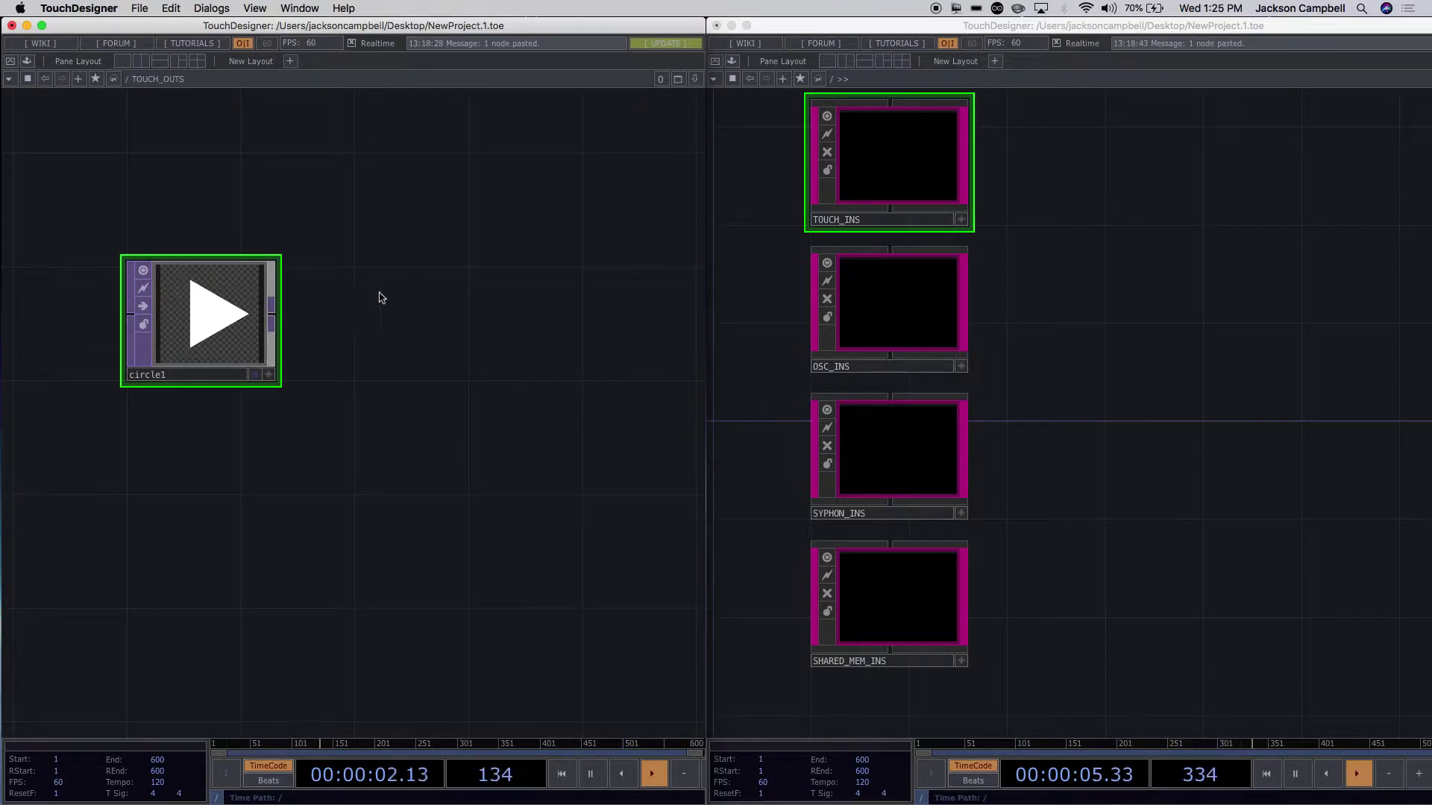
right_click(276, 319)
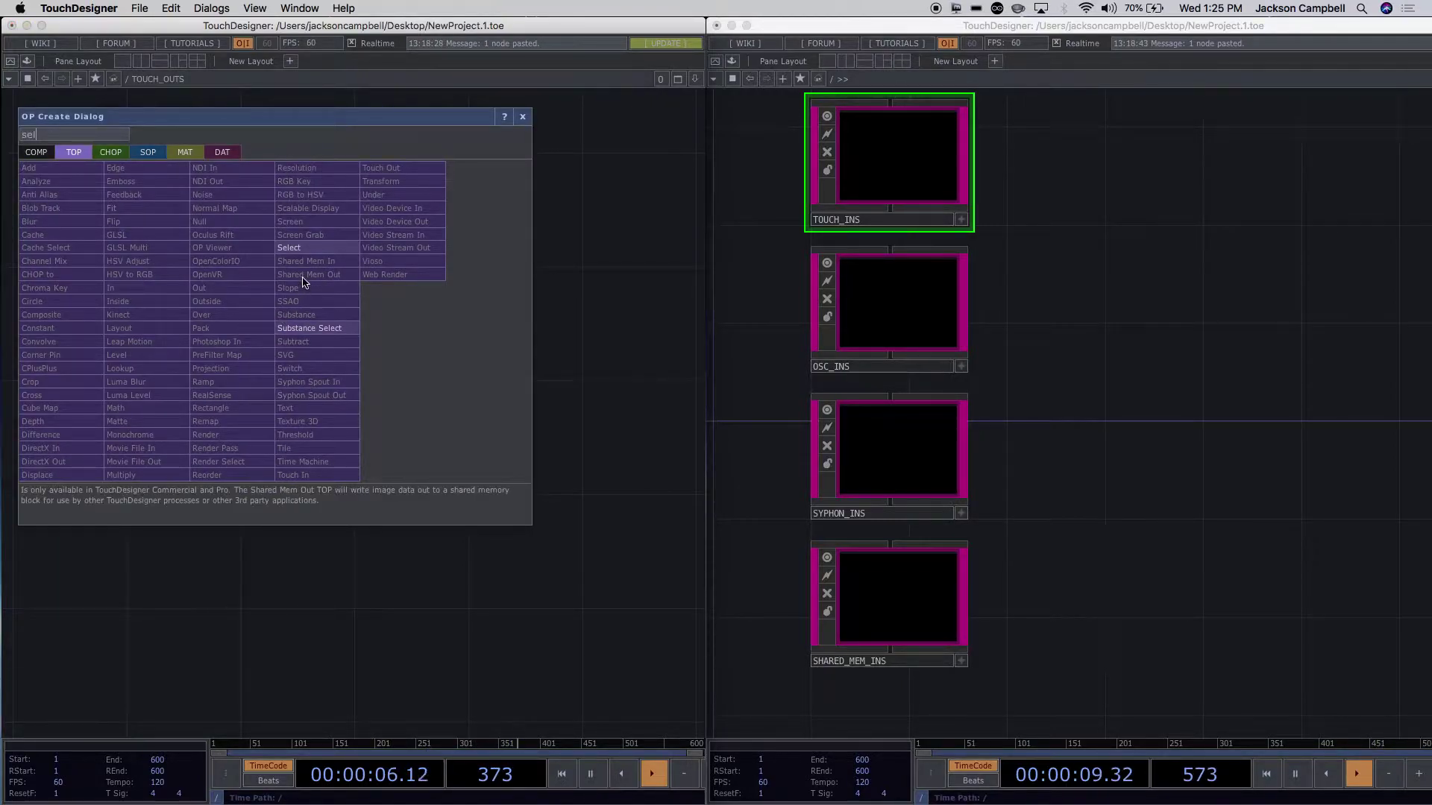
left_click(303, 249)
left_click(485, 320)
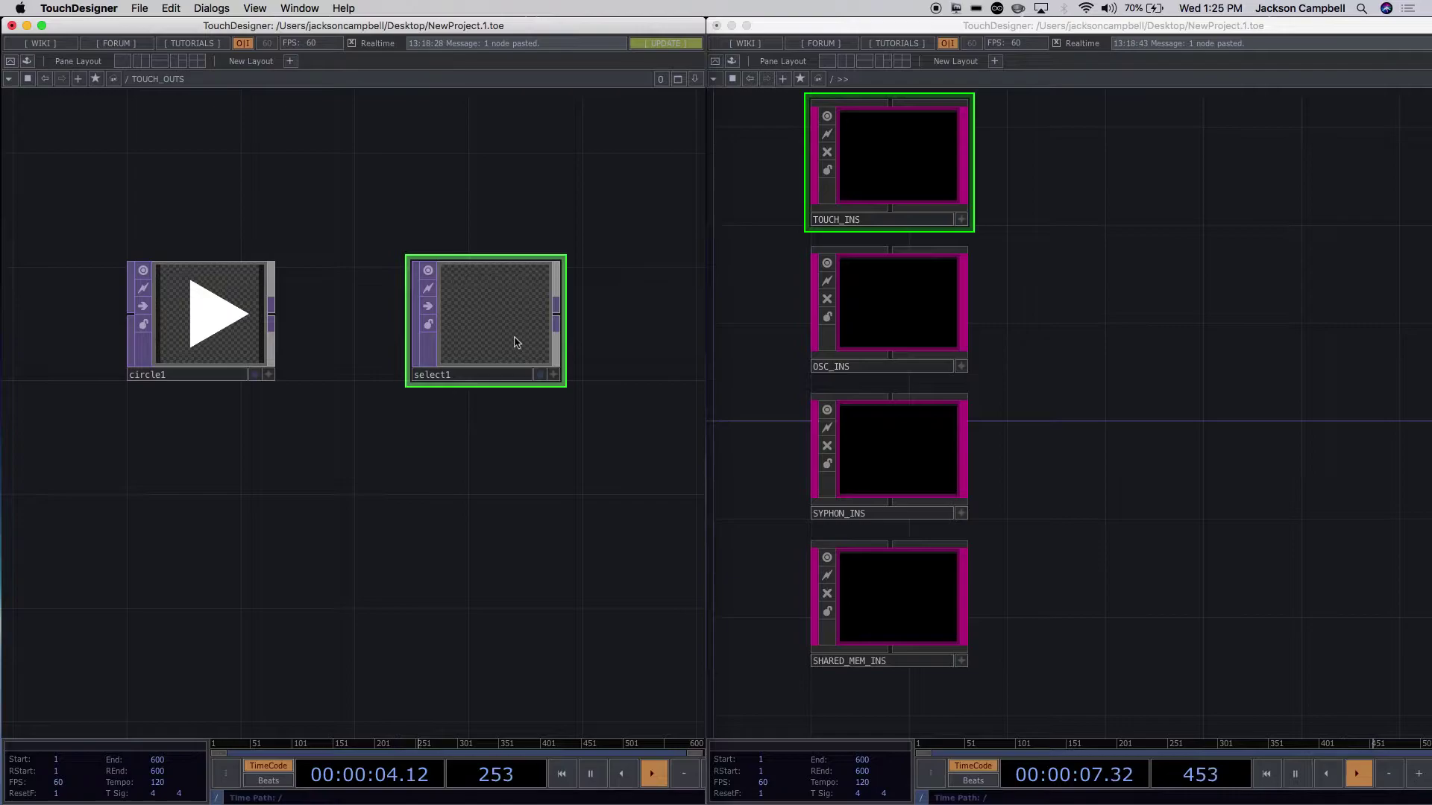
Set the Select TOP's source to circle1, and compare the parameters of both operators.
key("p")
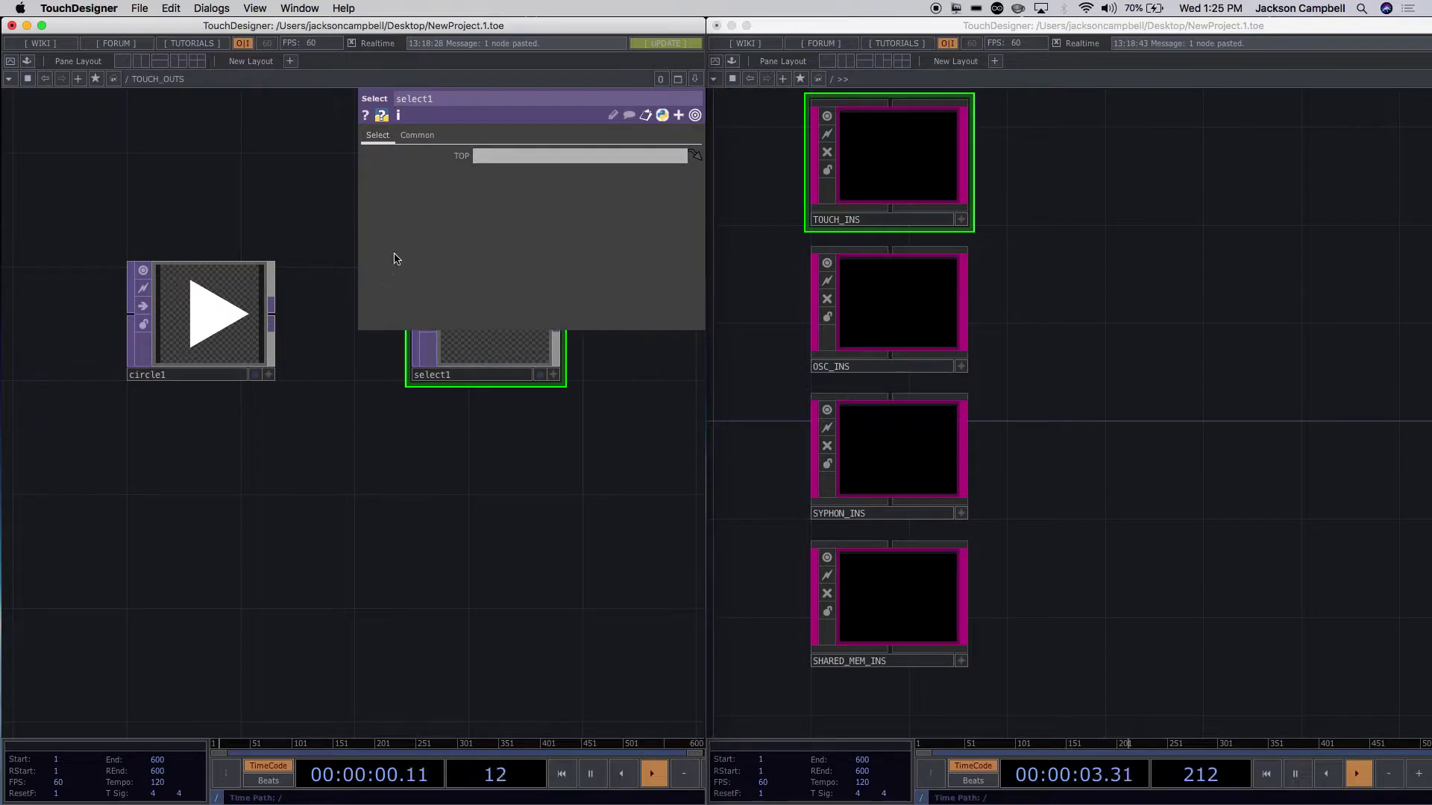
left_click_drag(209, 310, 486, 346)
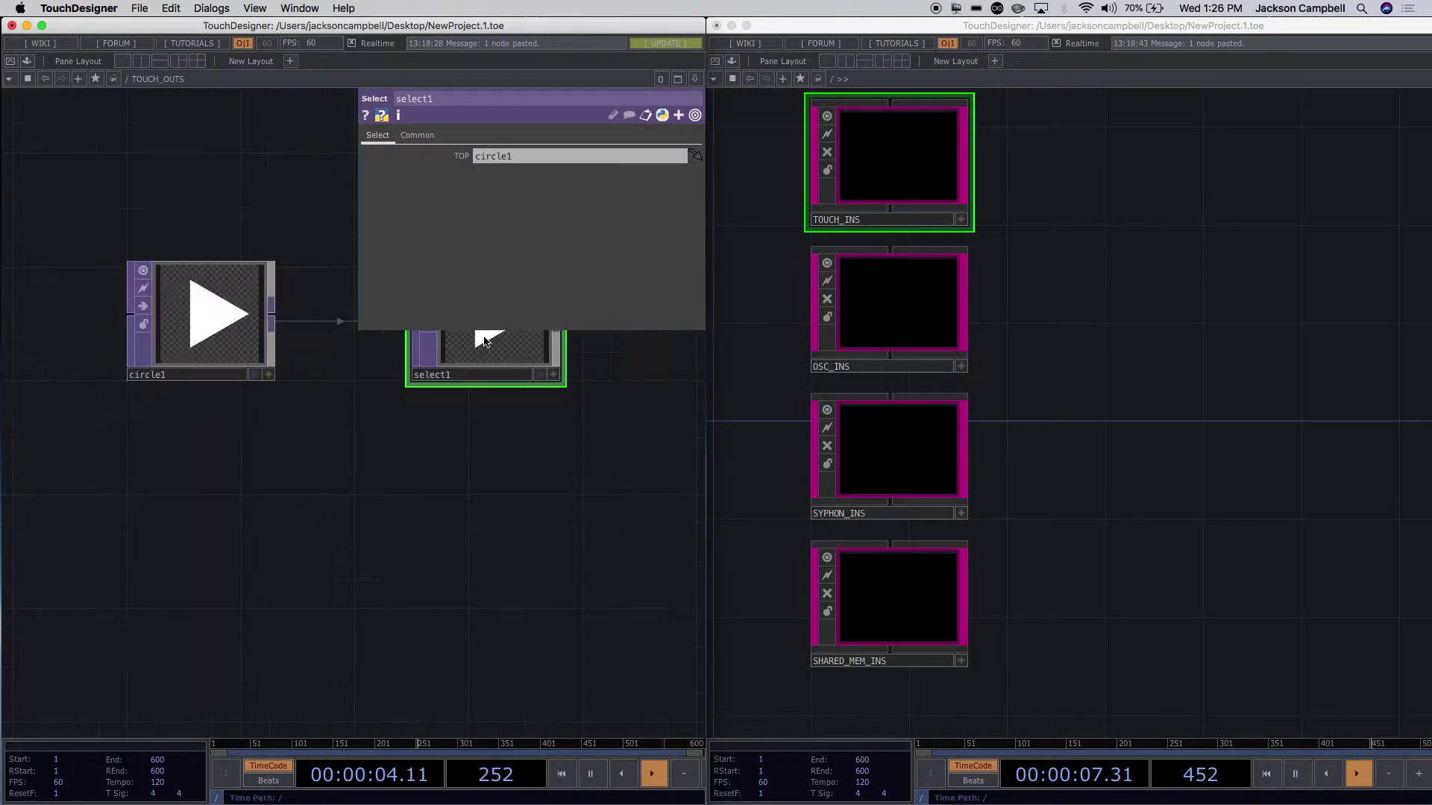
left_click_drag(550, 472, 334, 424)
left_click(515, 156)
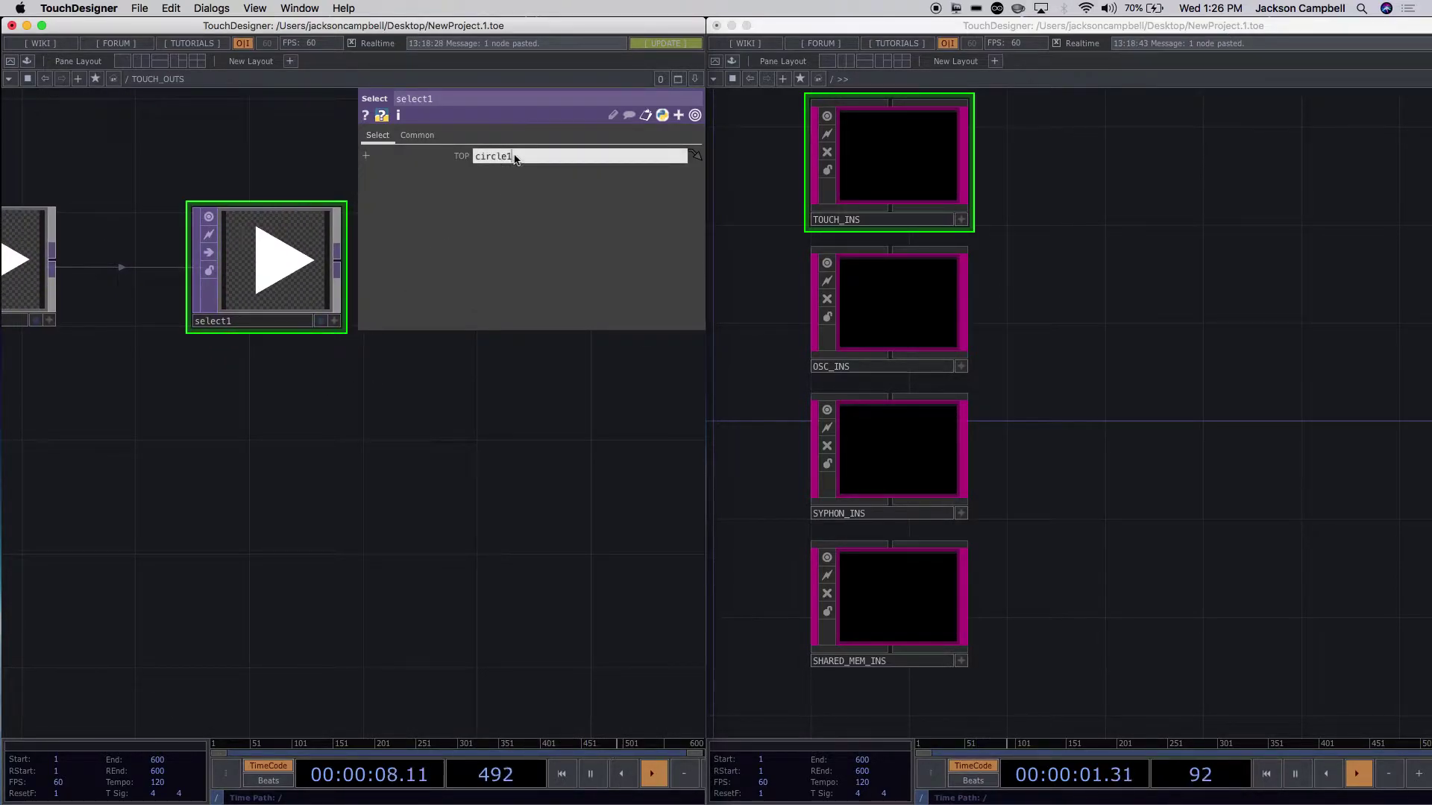
left_click_drag(204, 358, 395, 524)
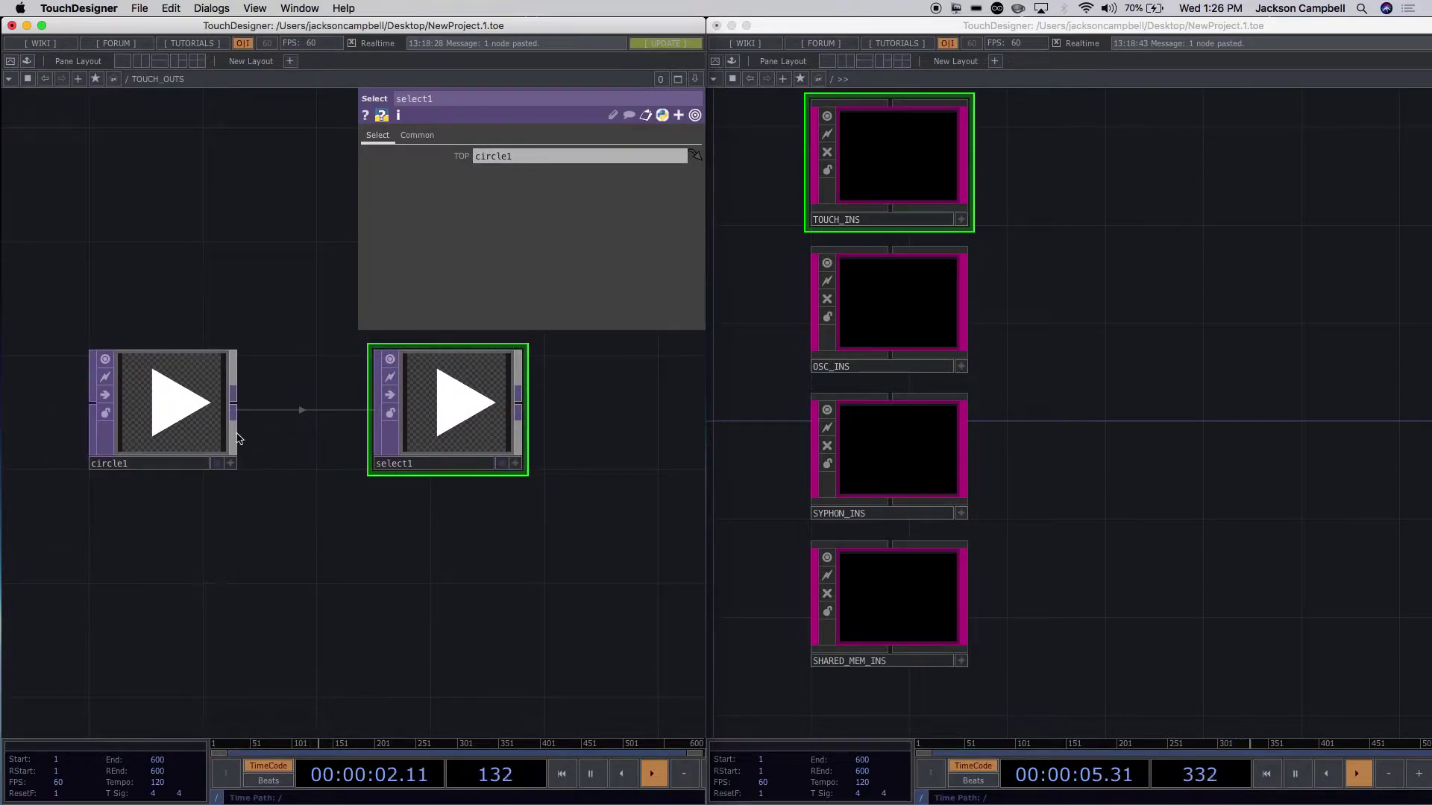
left_click(172, 423)
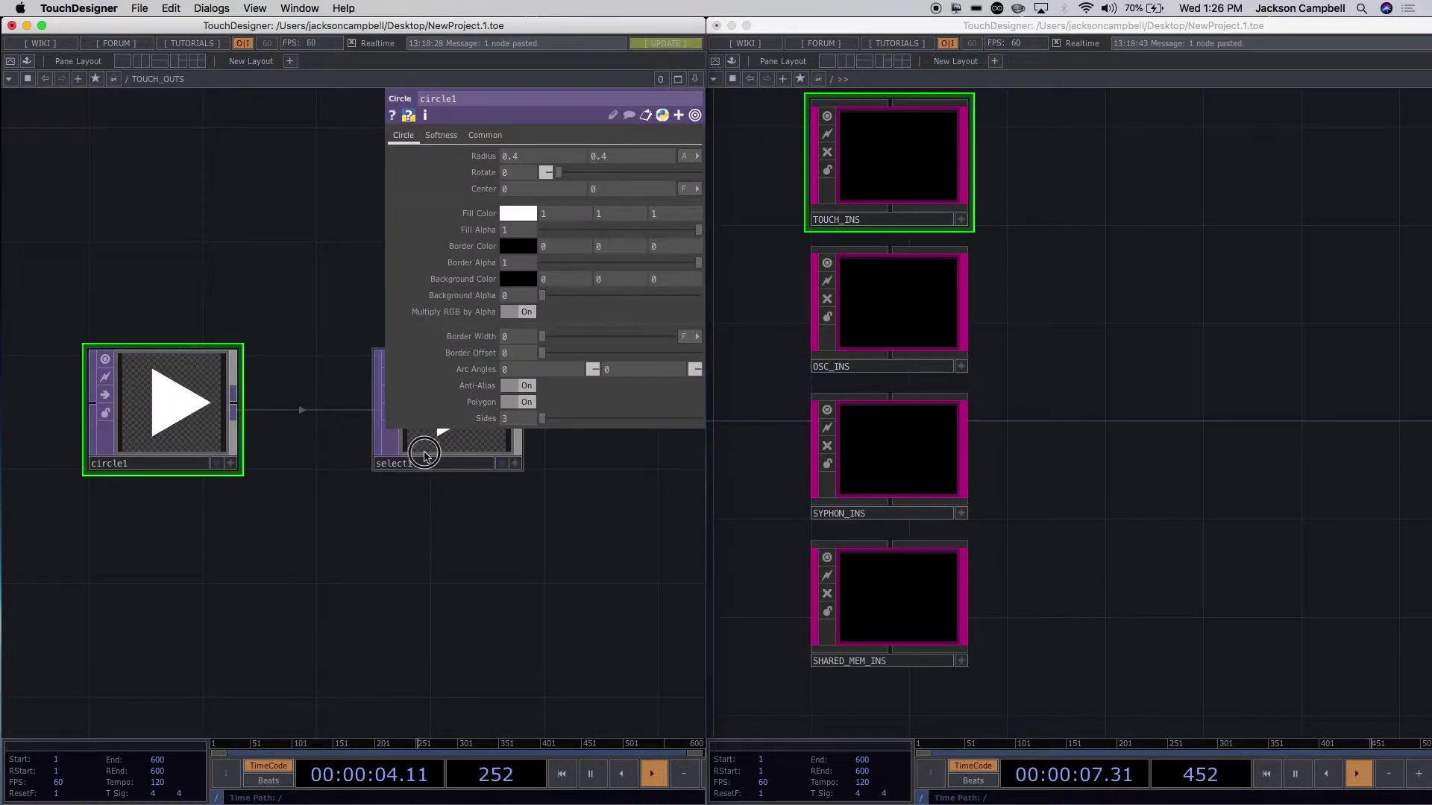
left_click(425, 455)
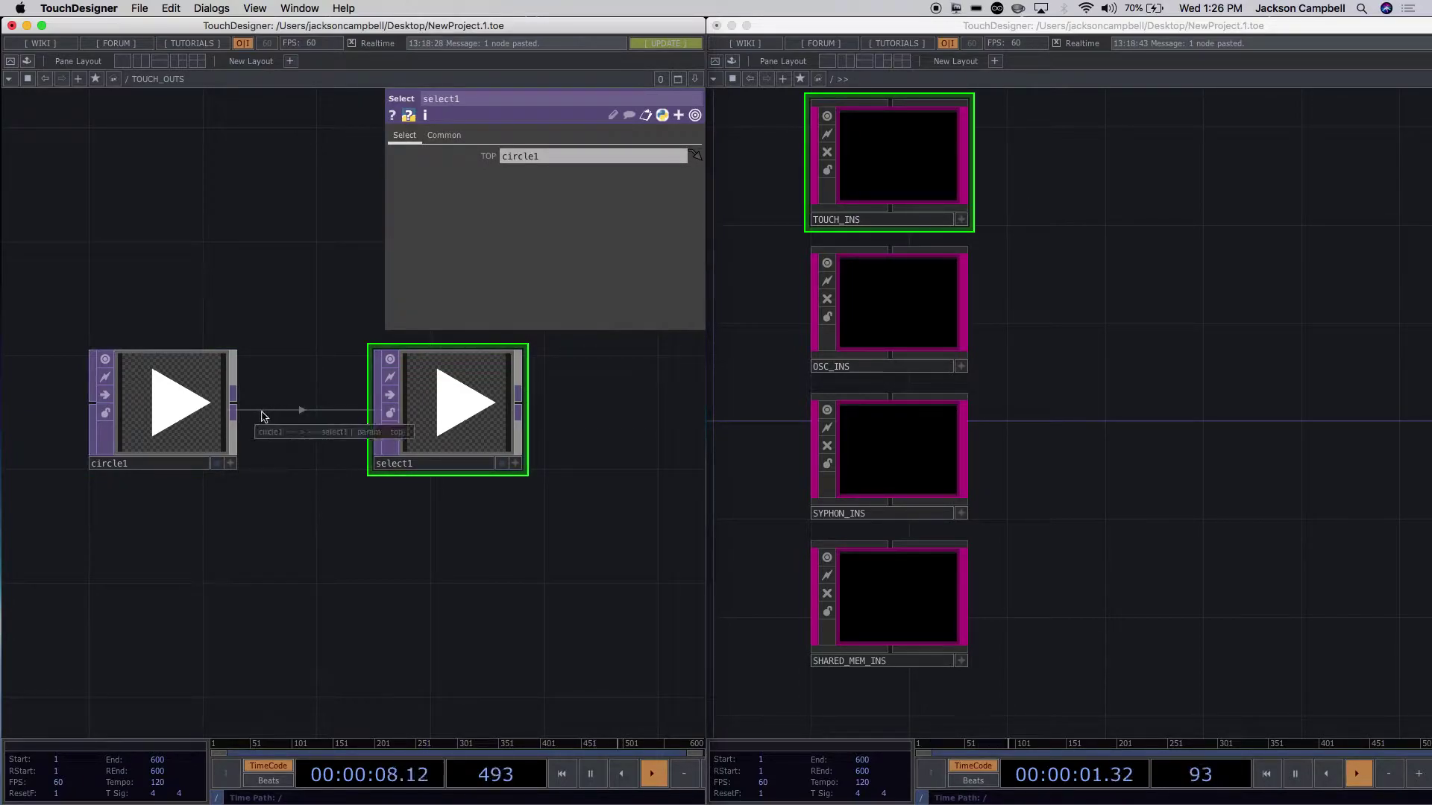
Add a Noise CHOP below circle1 in the TOUCH_OUTS network.
scroll(432, 604, "down", 3)
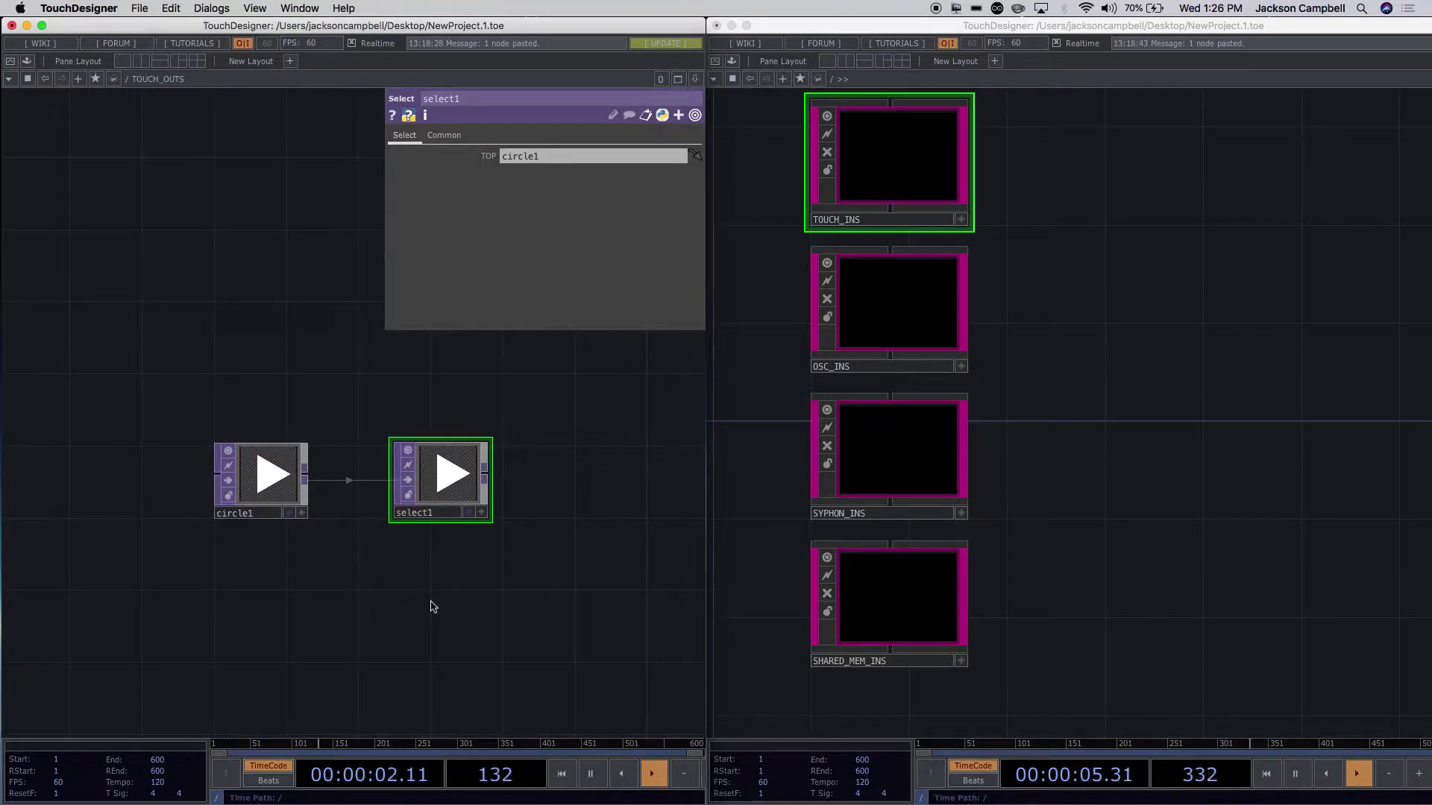
key("Tab")
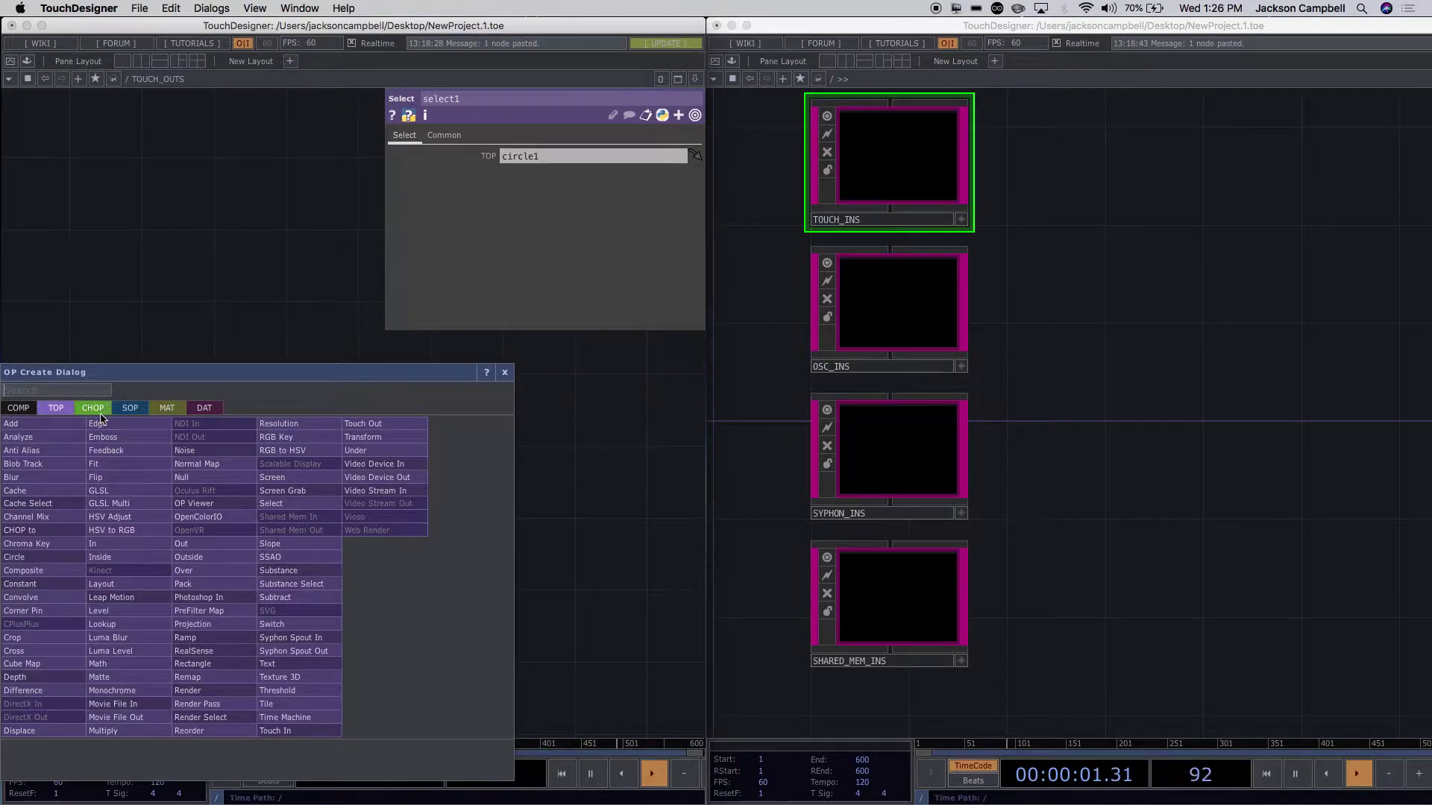
left_click(92, 408)
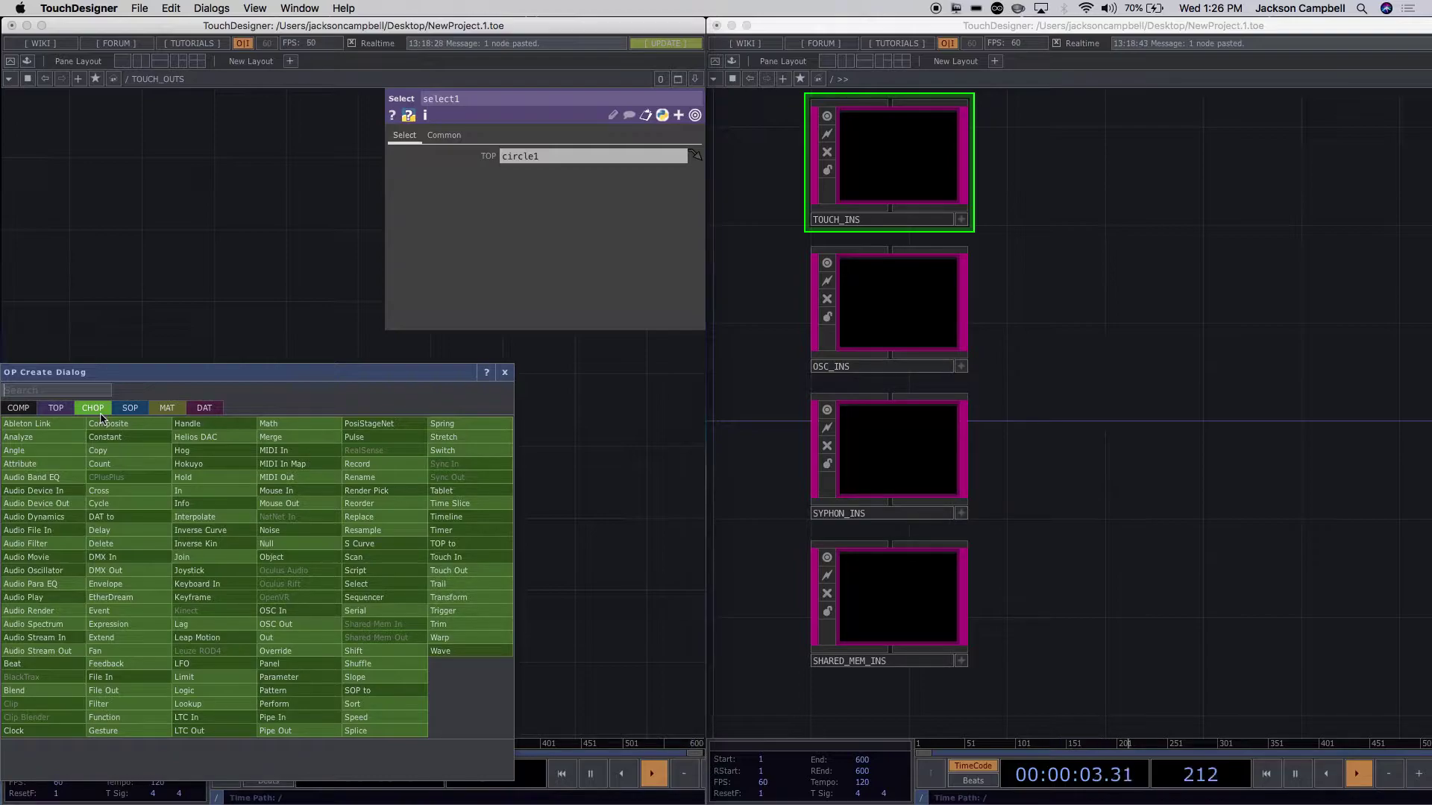
left_click(282, 530)
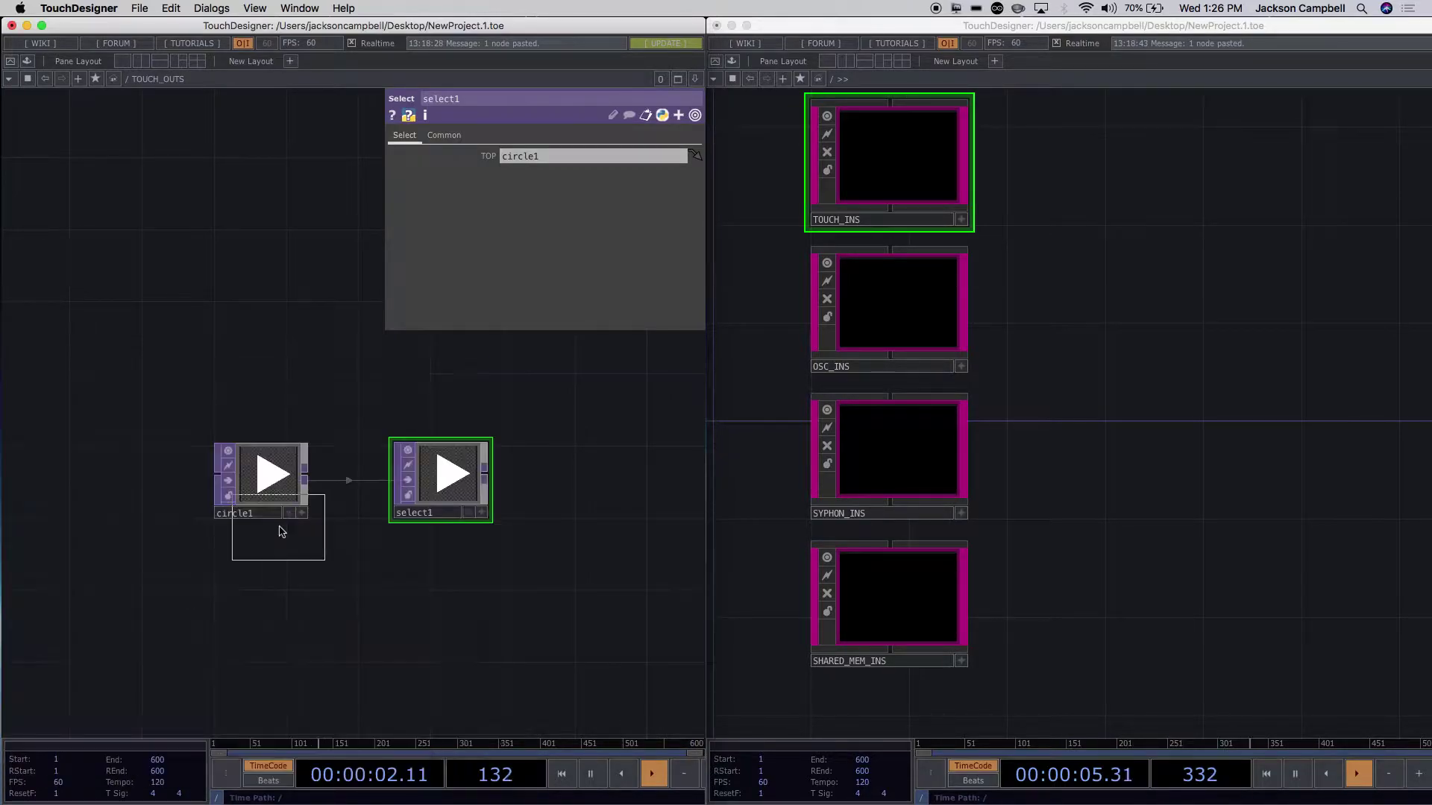
left_click(262, 573)
scroll(346, 654, "up", 3)
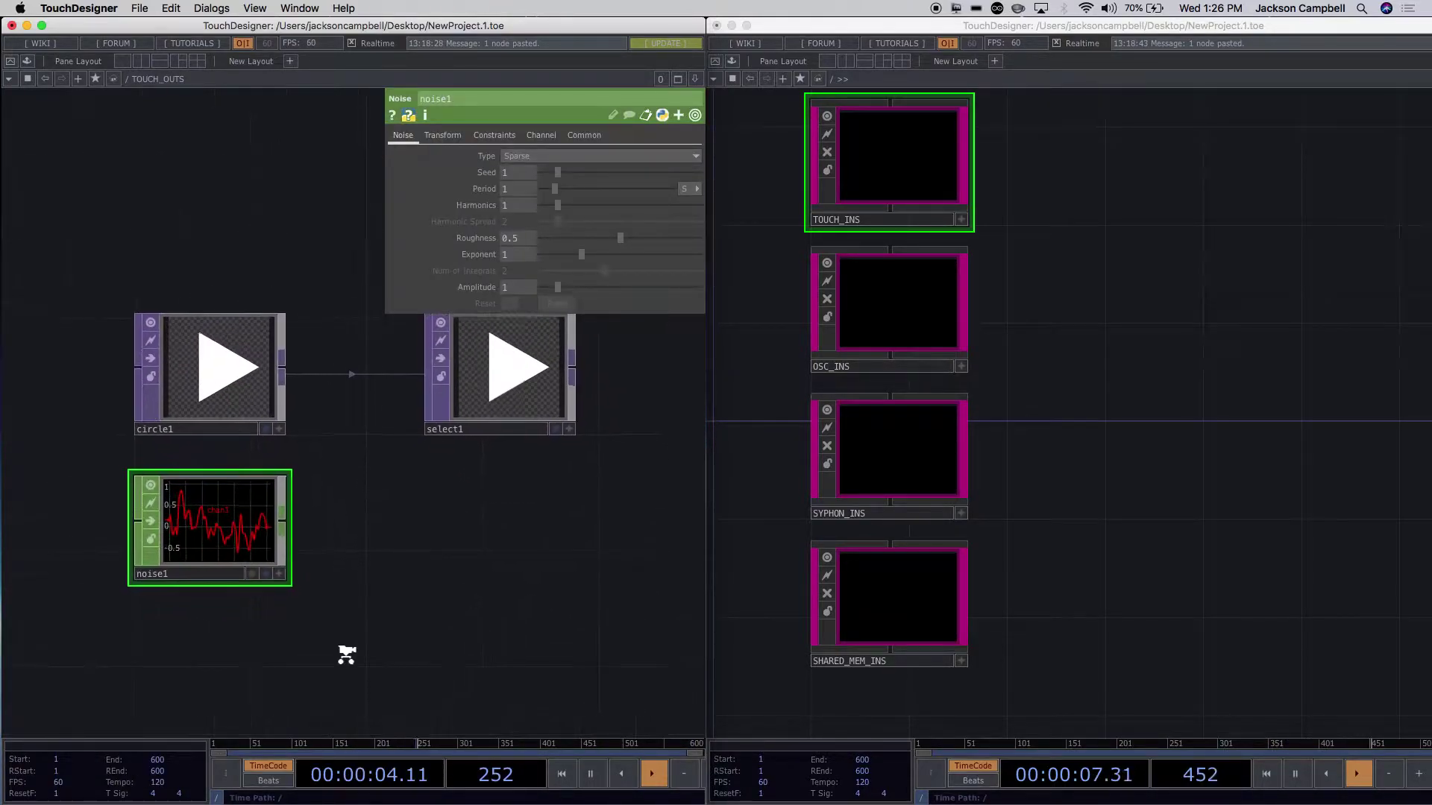
scroll(347, 655, "up", 2)
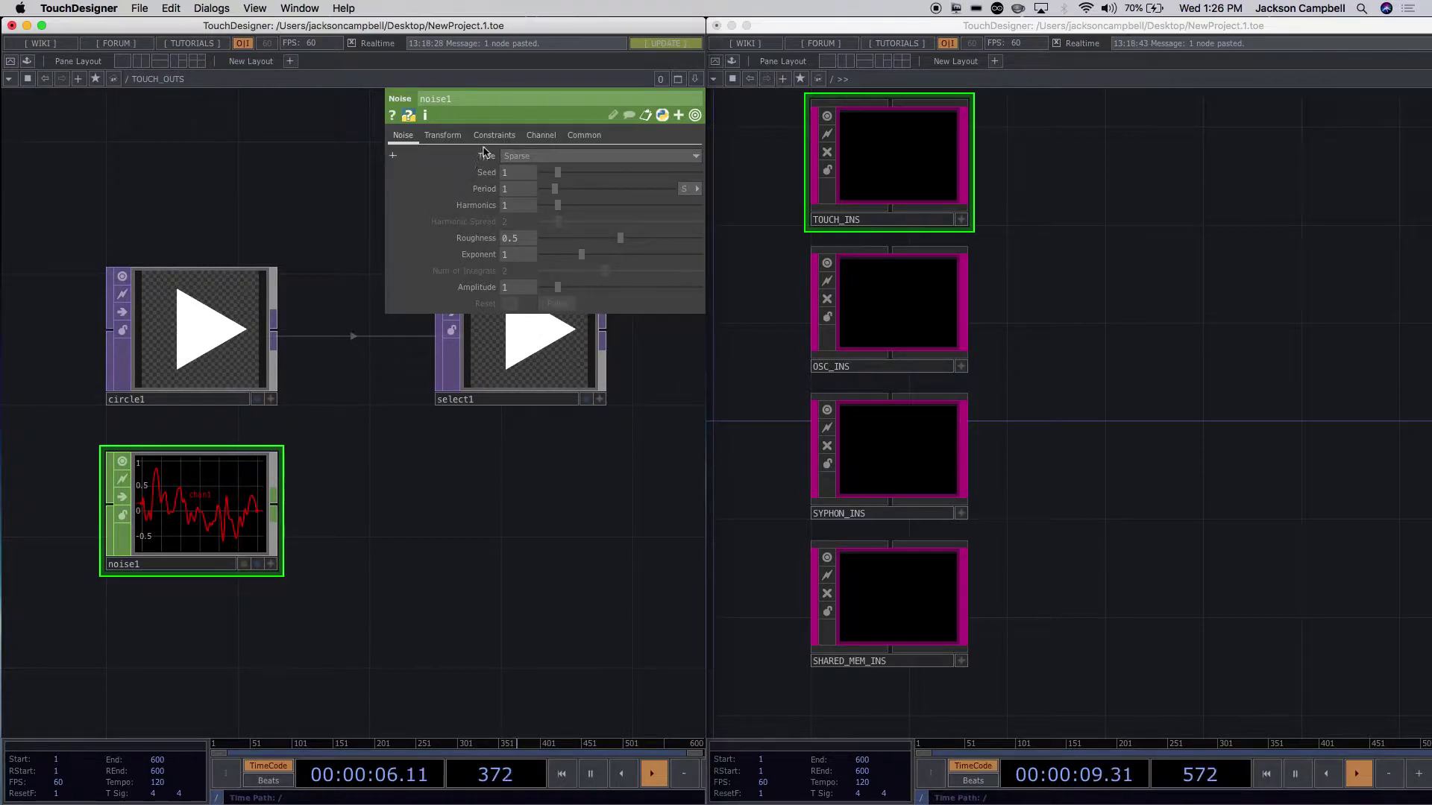
Turn on Time Slice in the Noise CHOP's common parameters.
left_click(449, 136)
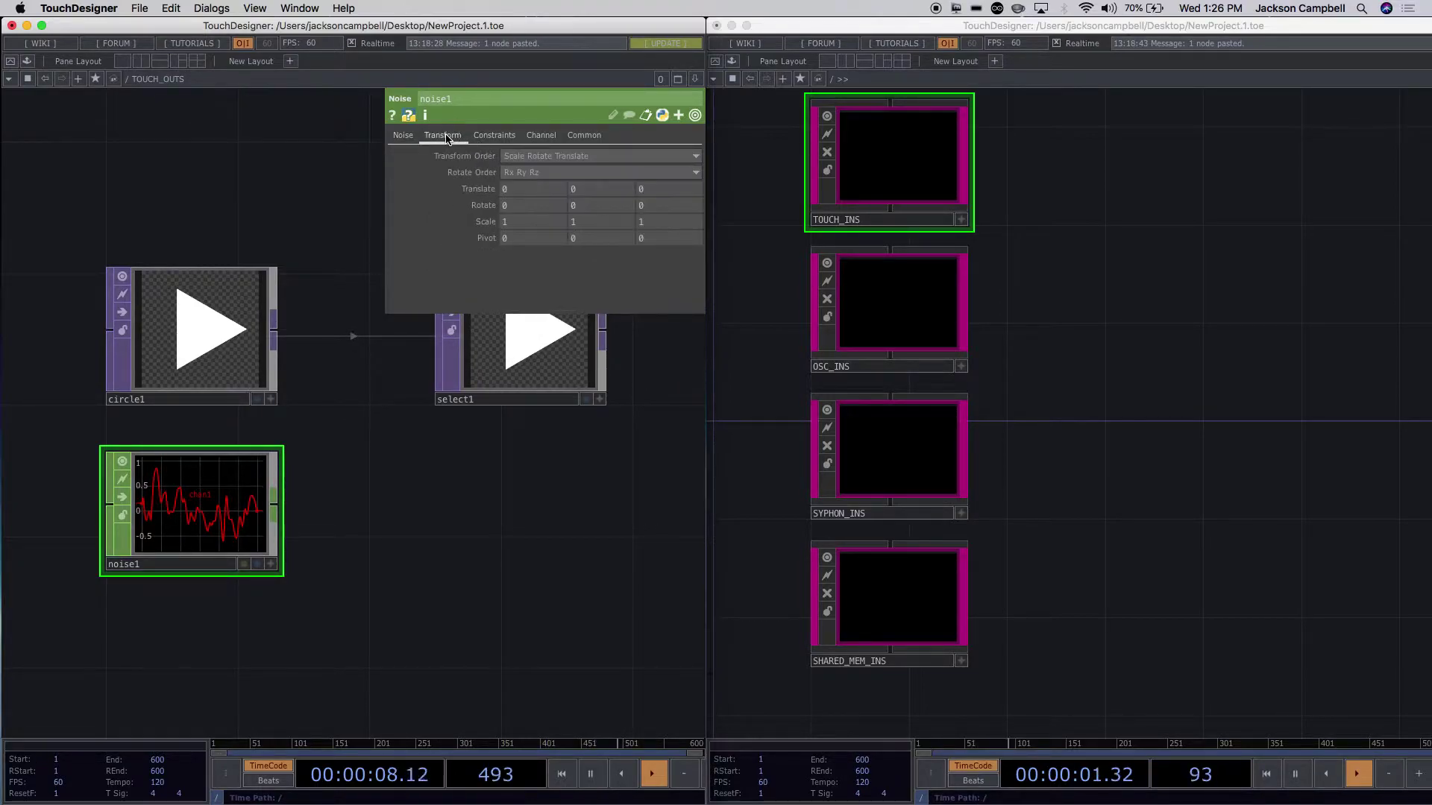
left_click(493, 144)
left_click(539, 137)
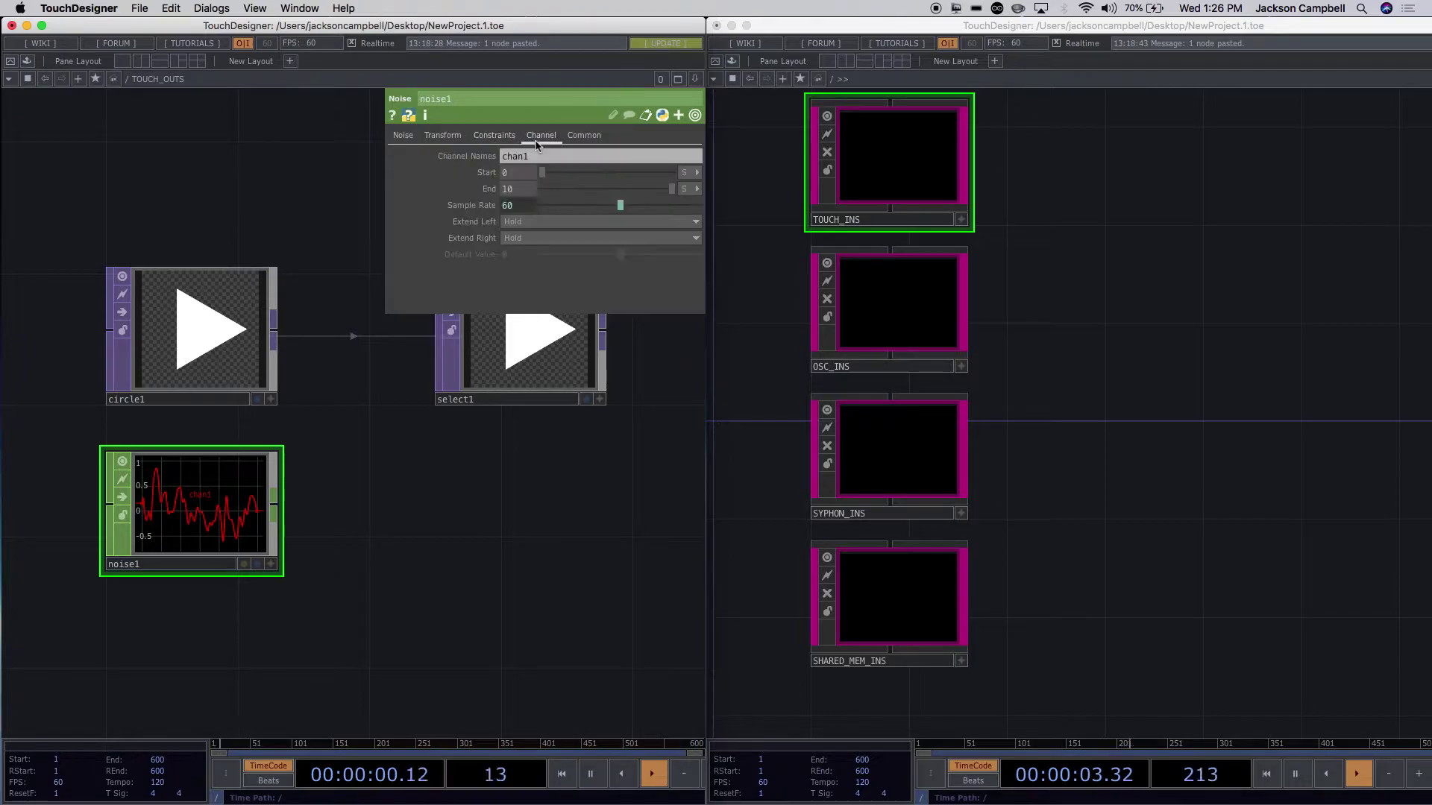
left_click(589, 139)
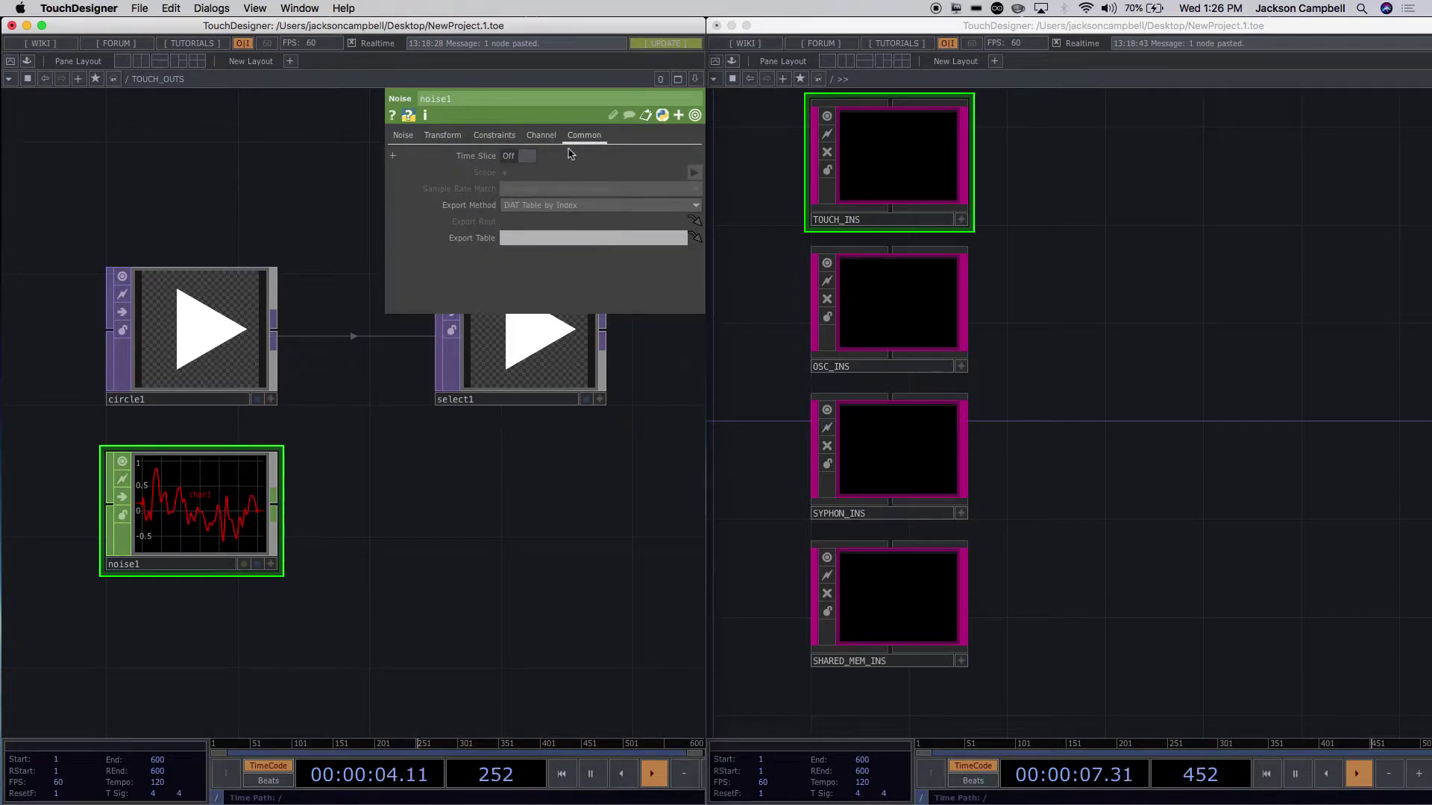
left_click(513, 156)
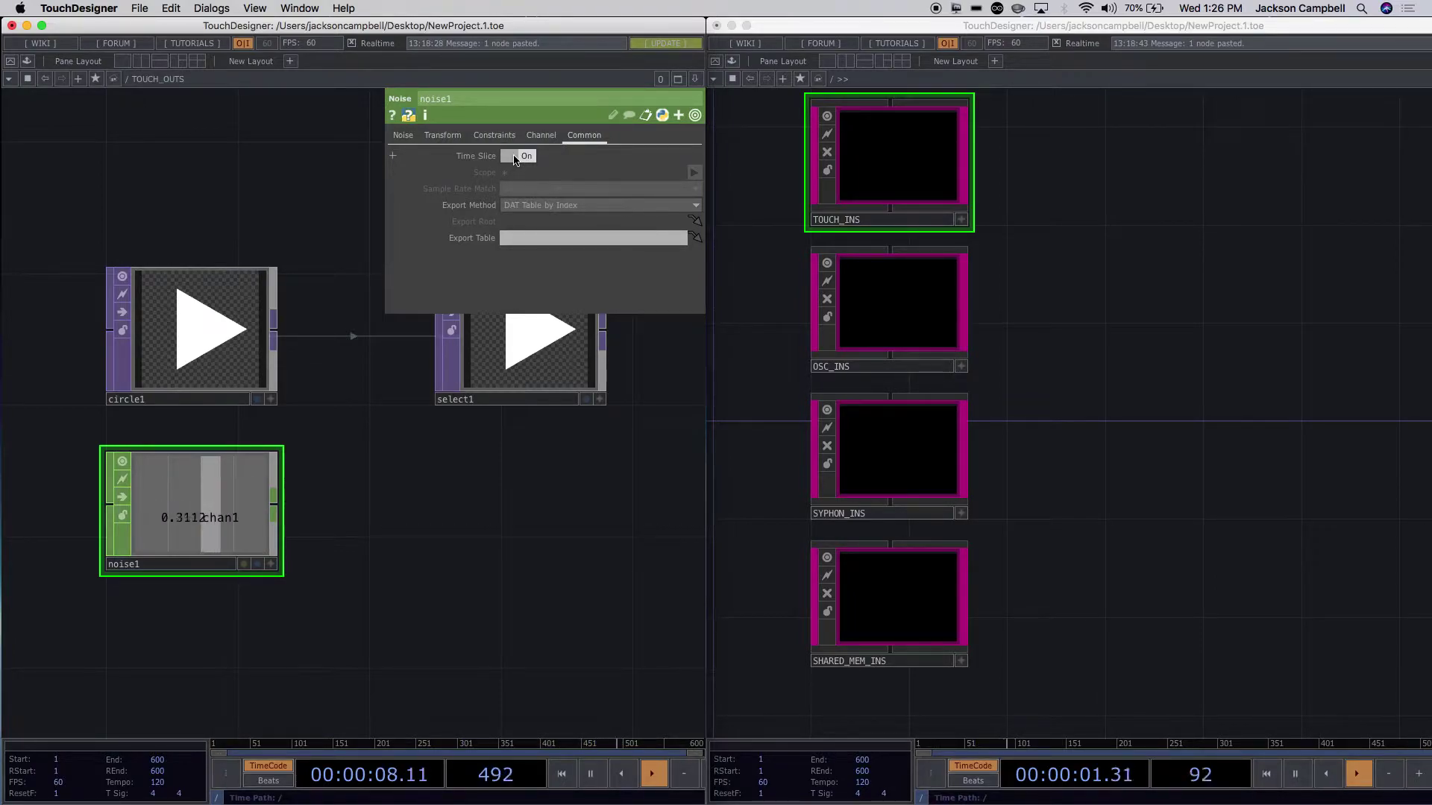
key("super+v")
left_click(550, 515)
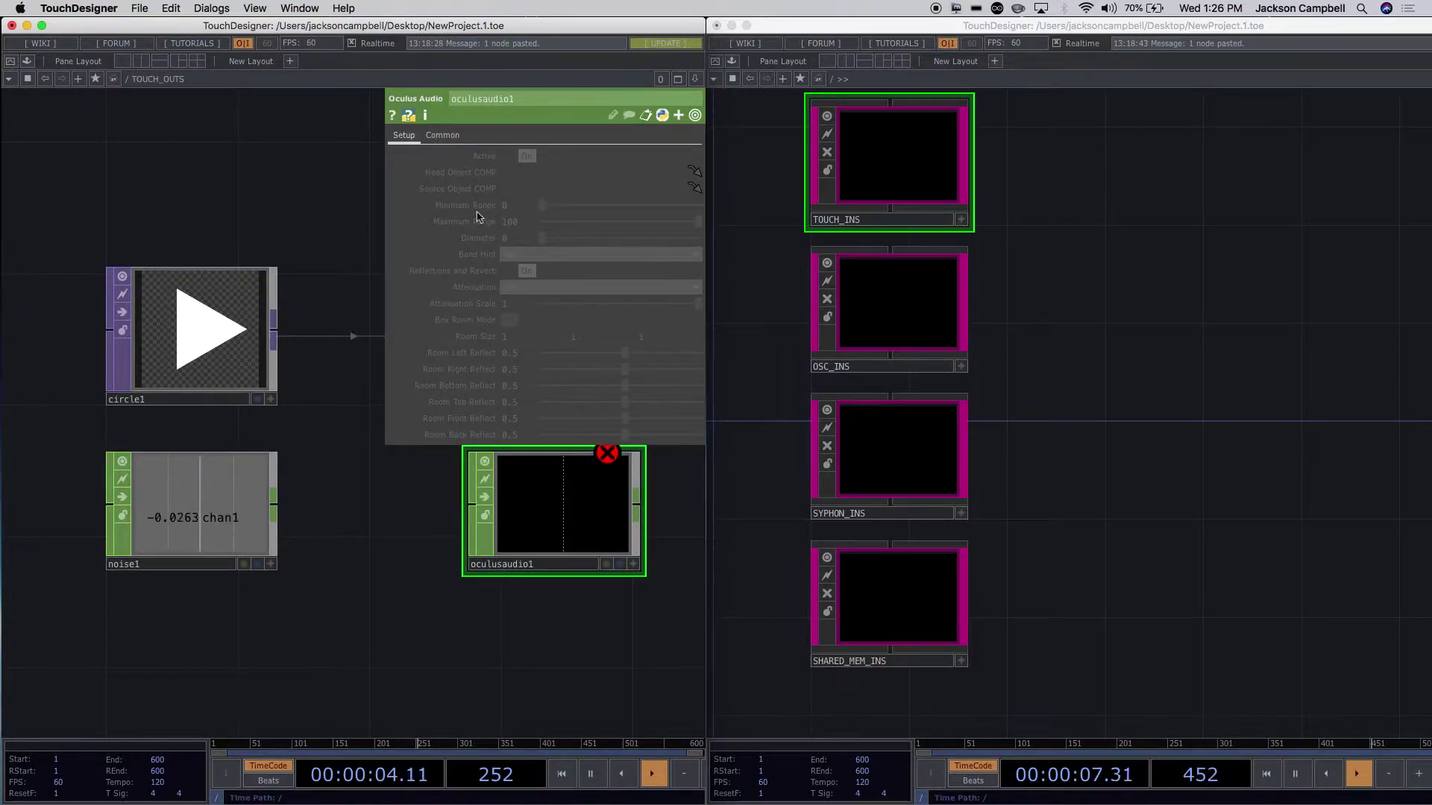
key("Delete")
Add a Select CHOP beside noise1, below select1, and set its source CHOP to noise1.
key("Tab")
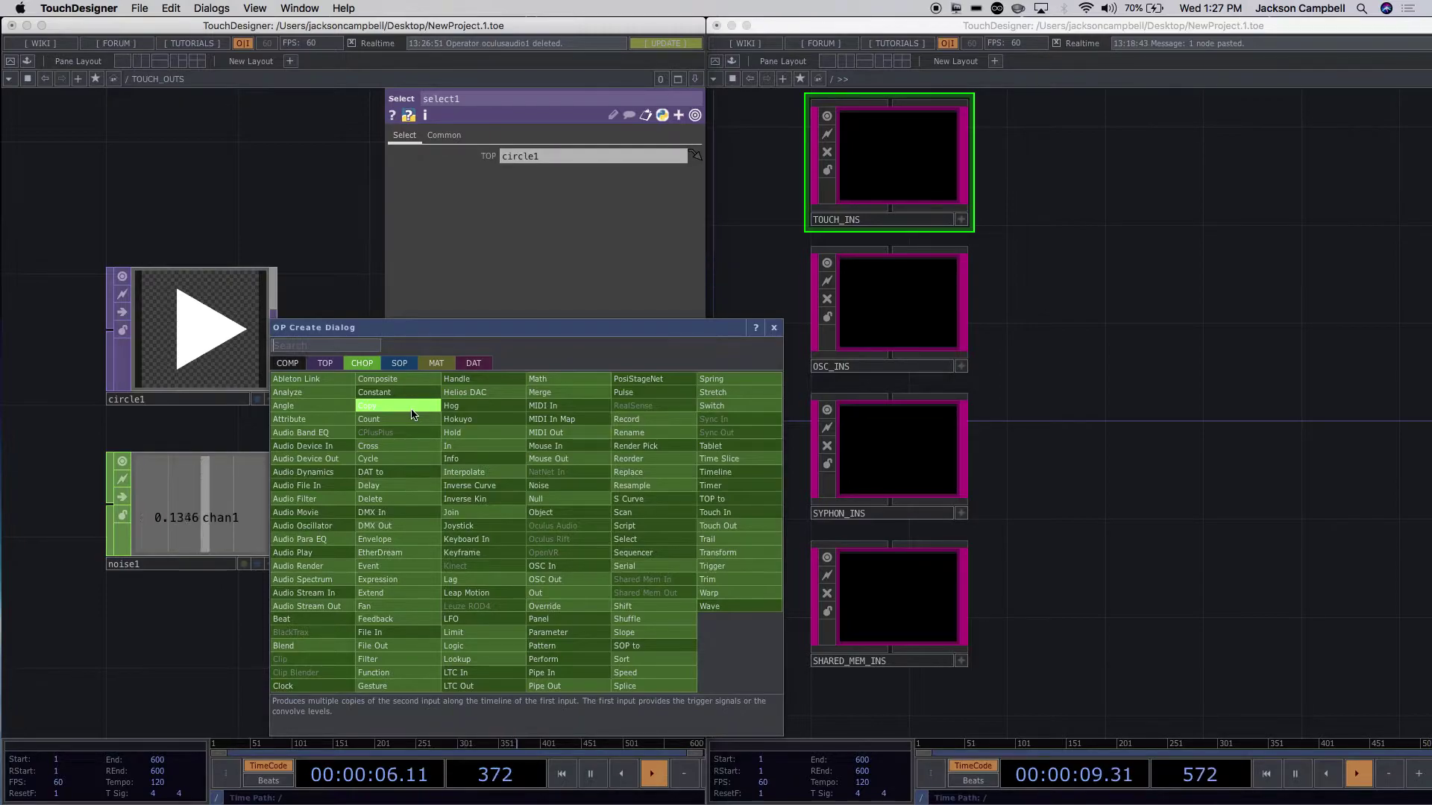
type("se")
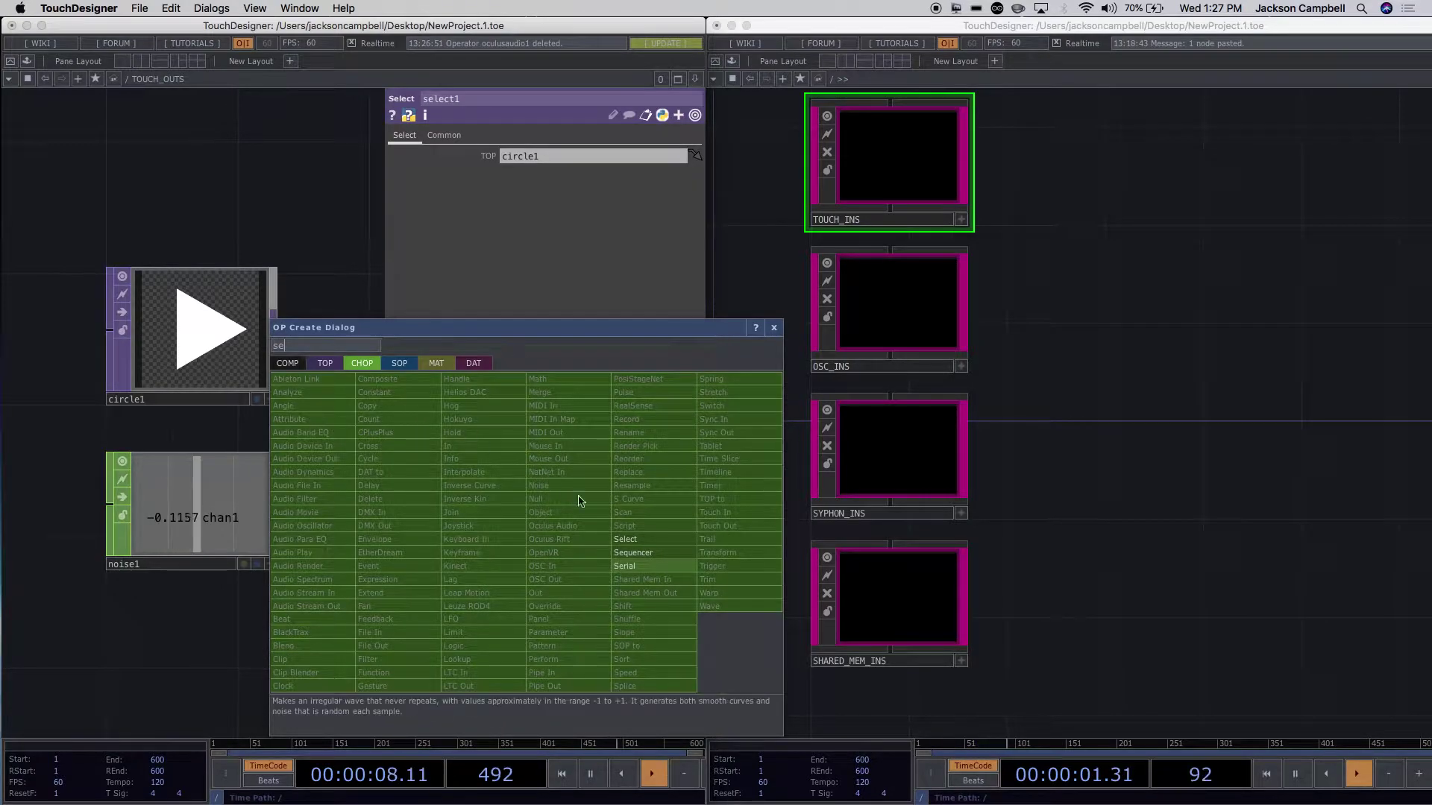
left_click(635, 542)
left_click(512, 500)
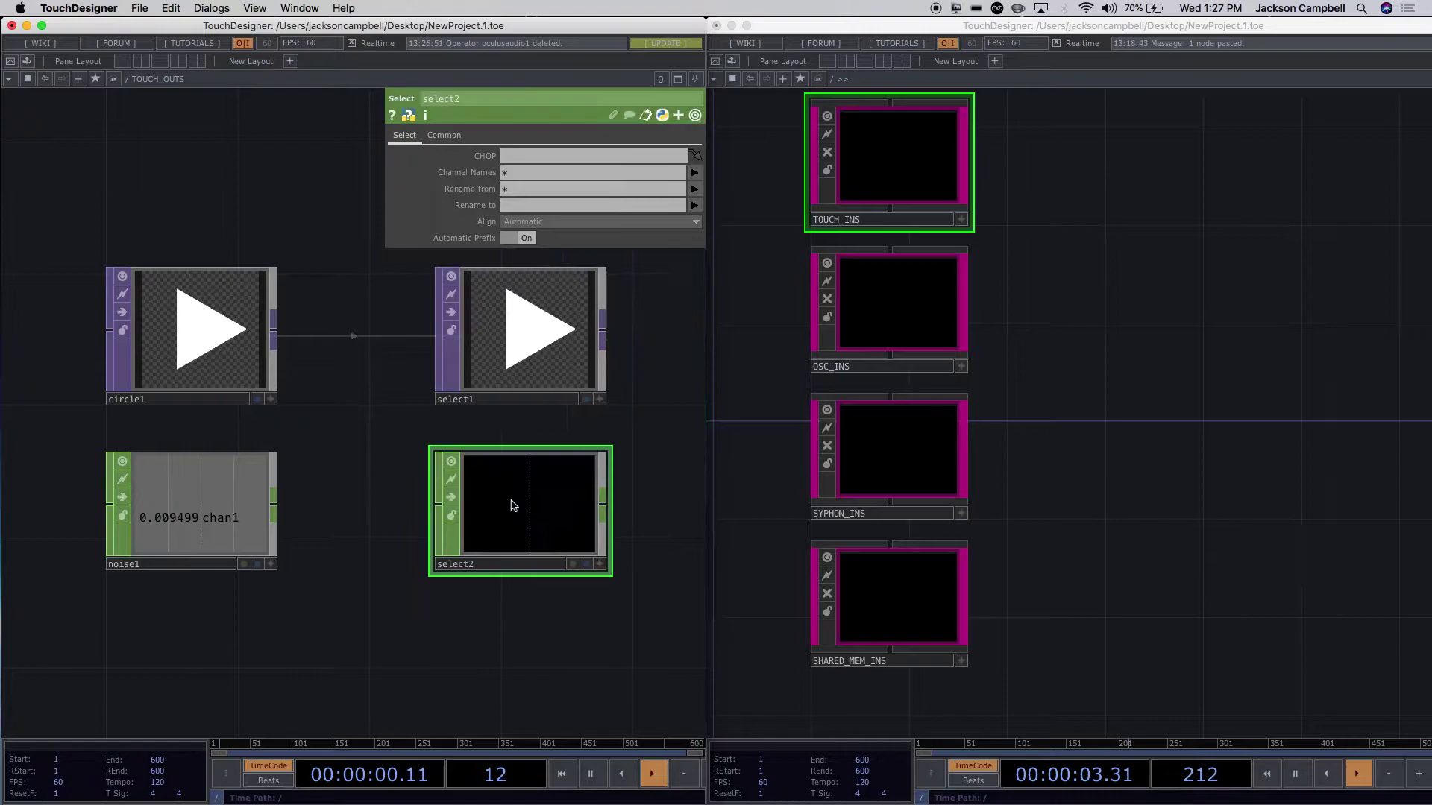
left_click_drag(183, 516, 519, 518)
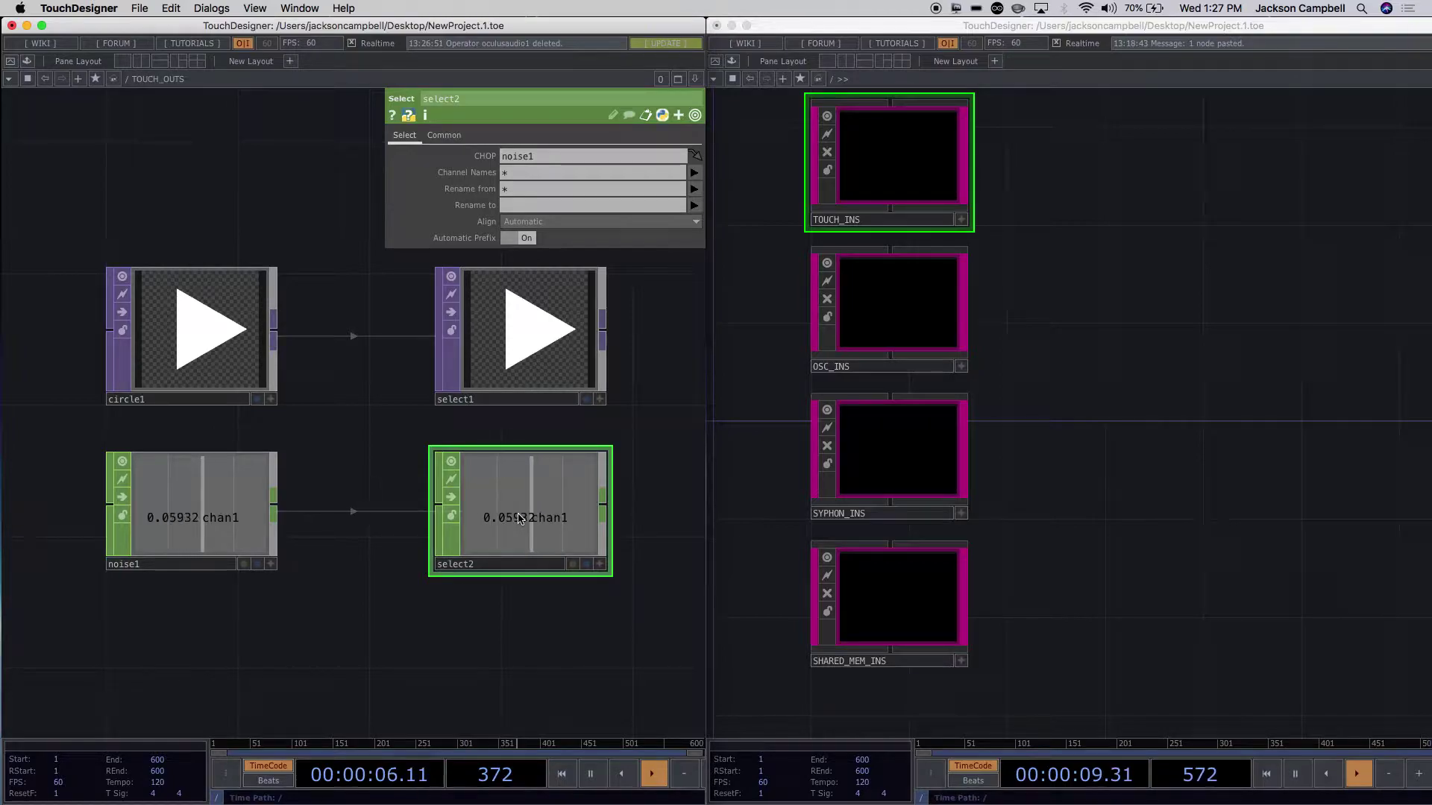
Animate circle1's rotation by setting its Rotate parameter to the expression me.time.frame.
left_click(234, 374)
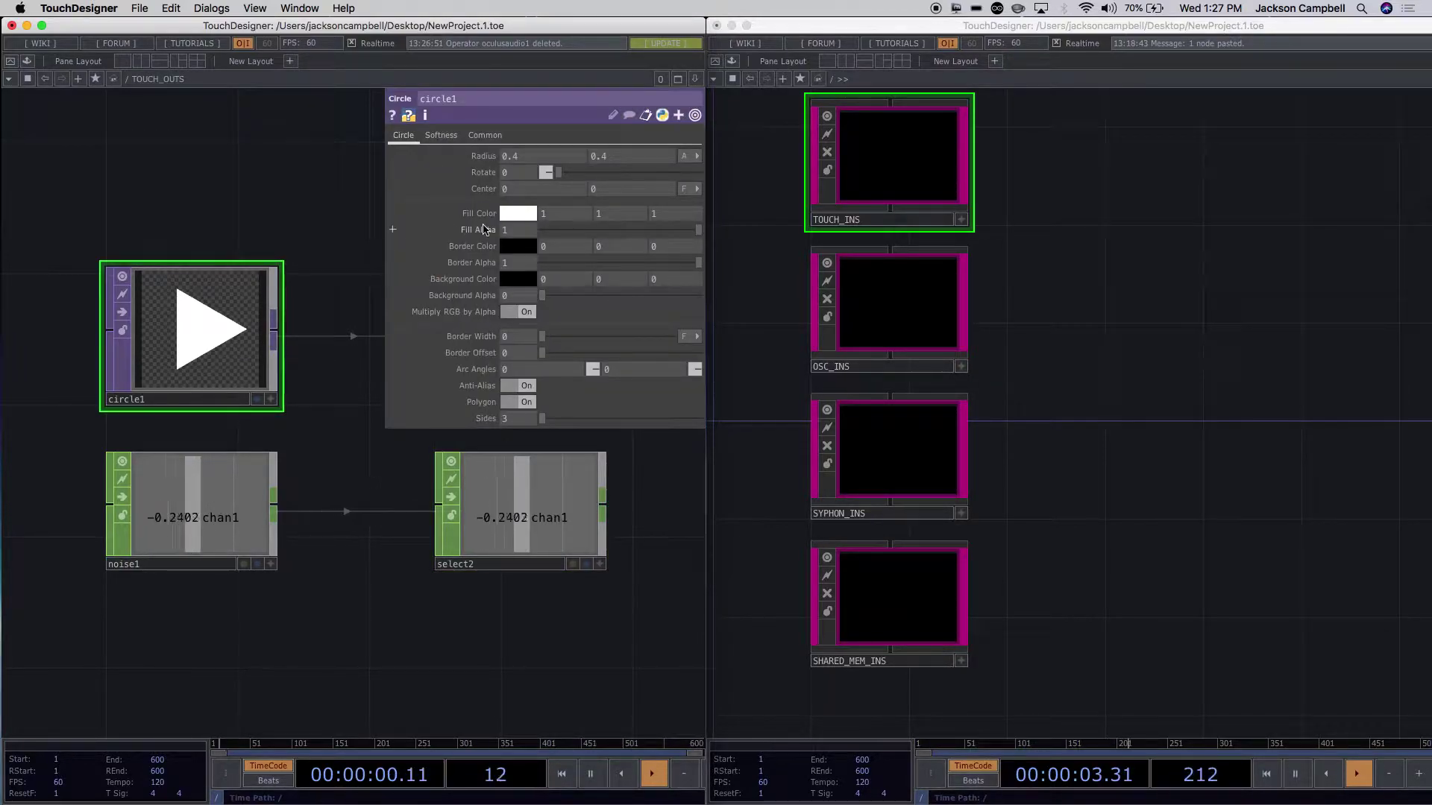
left_click(471, 138)
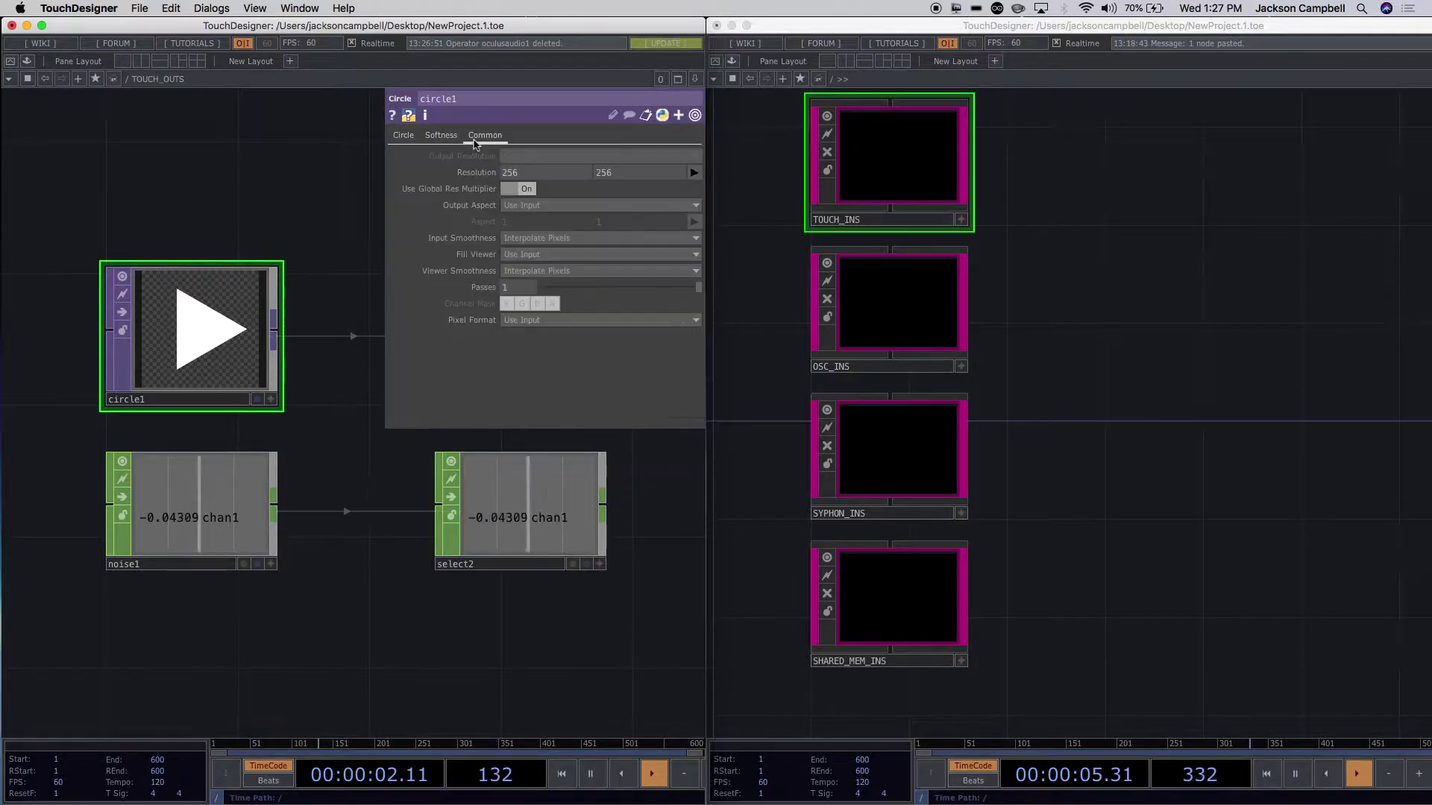
left_click(401, 138)
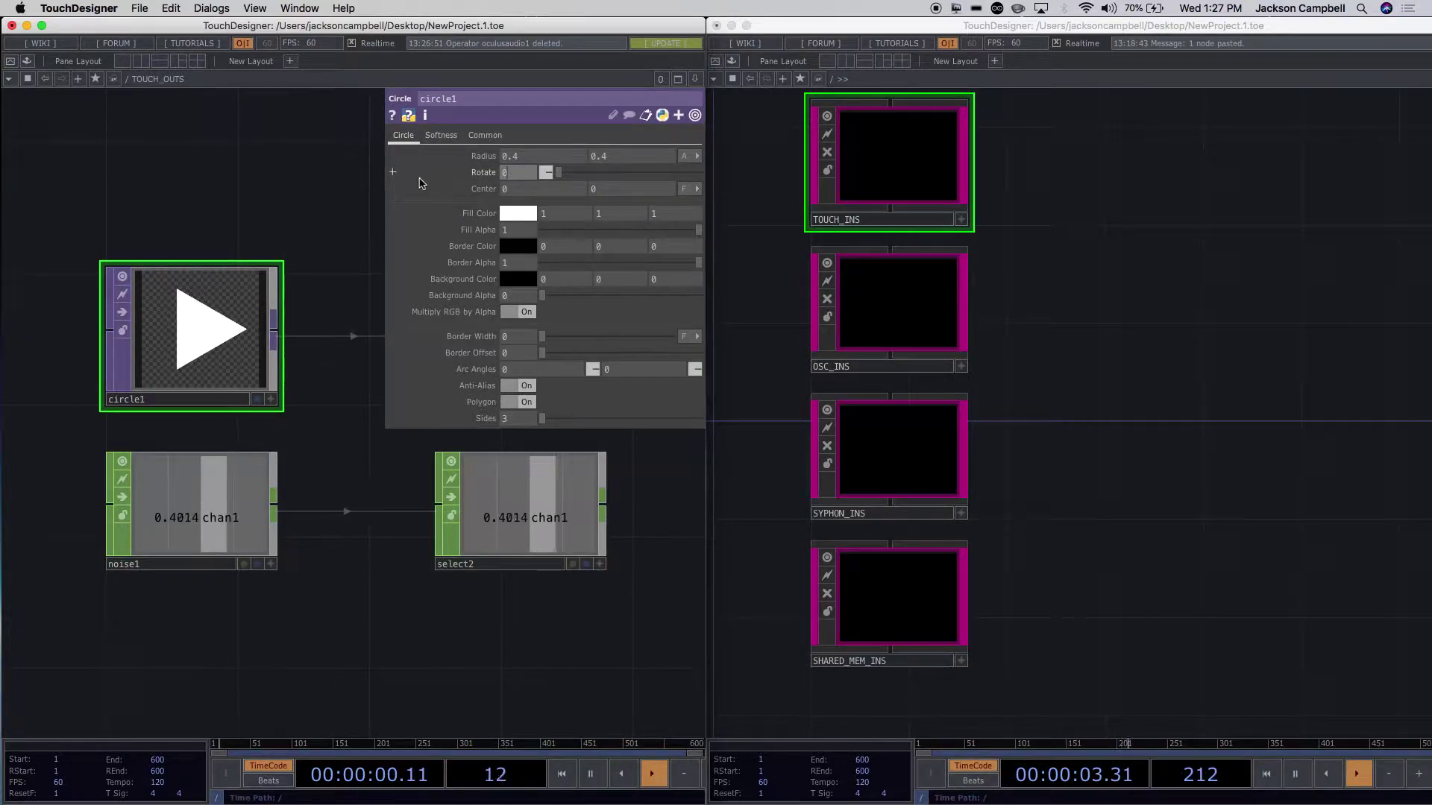
left_click(393, 173)
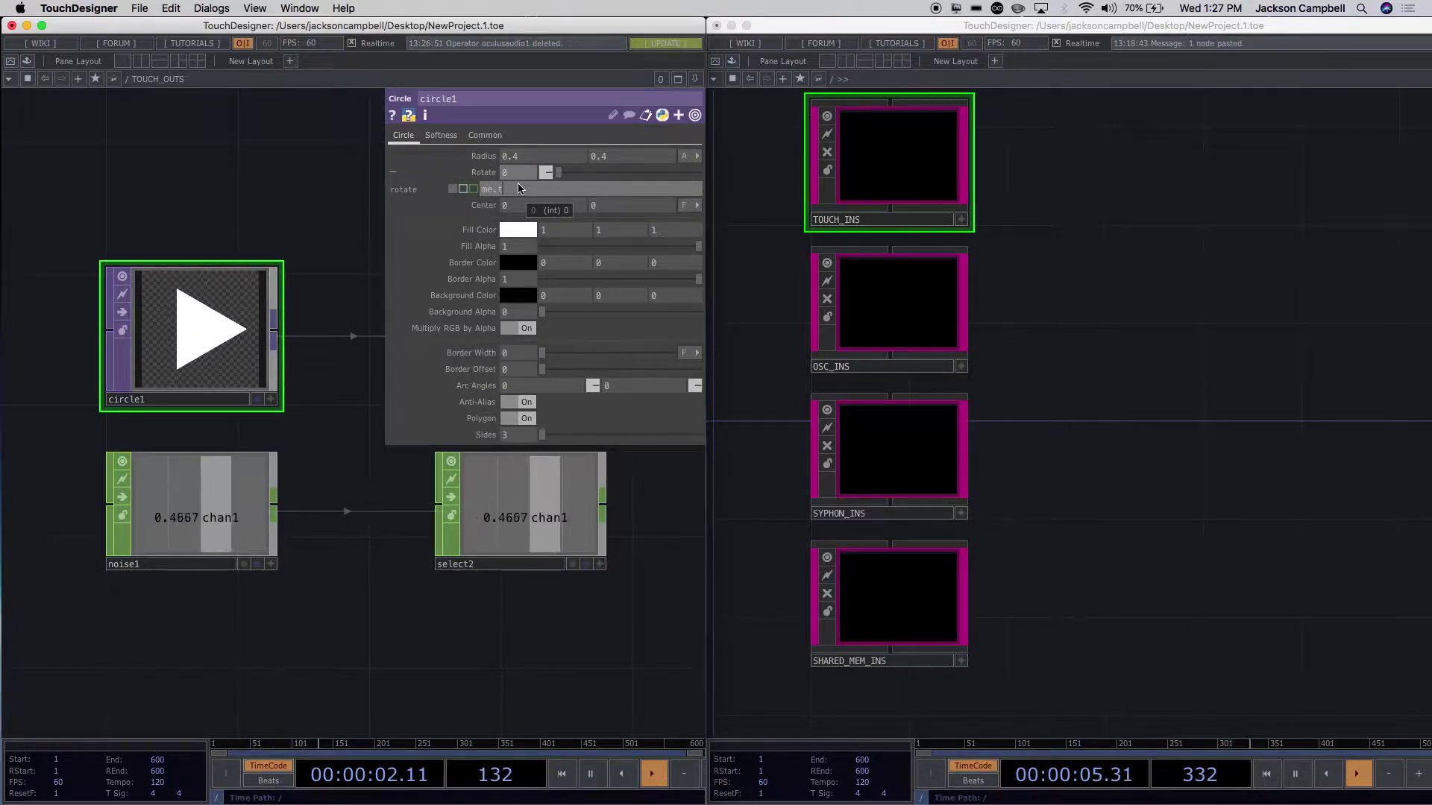
type(".time.frame")
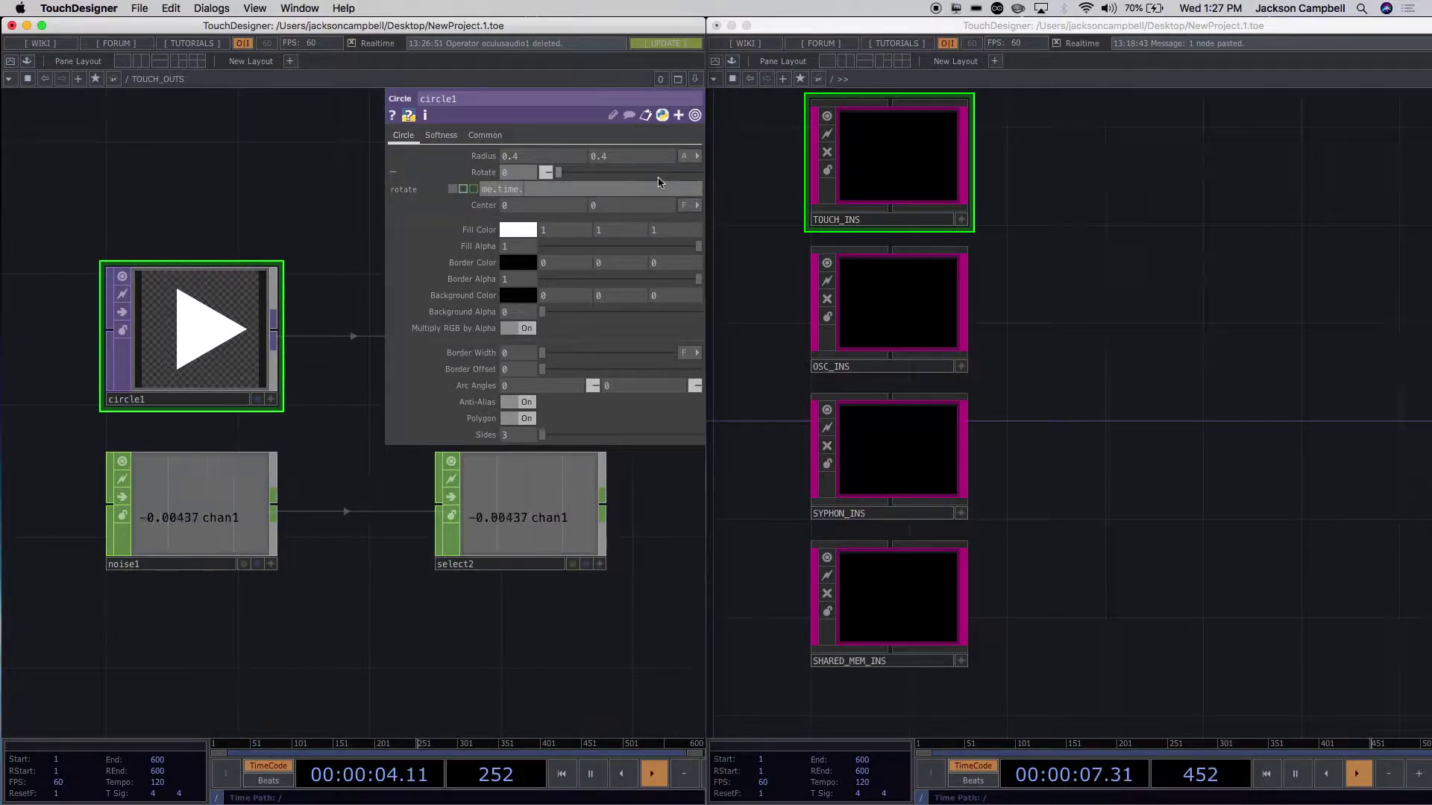
key("Return")
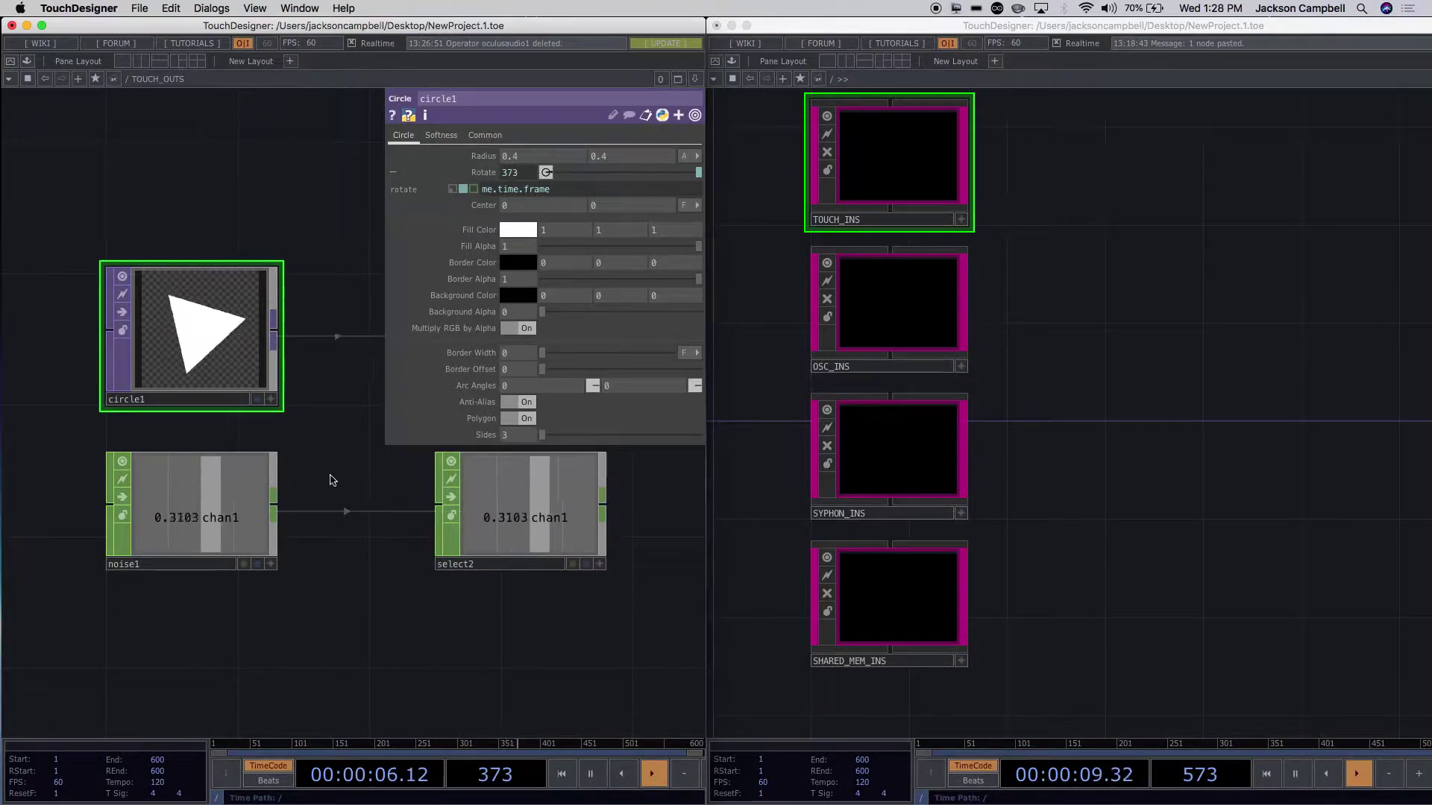
key("Tab")
left_click(398, 422)
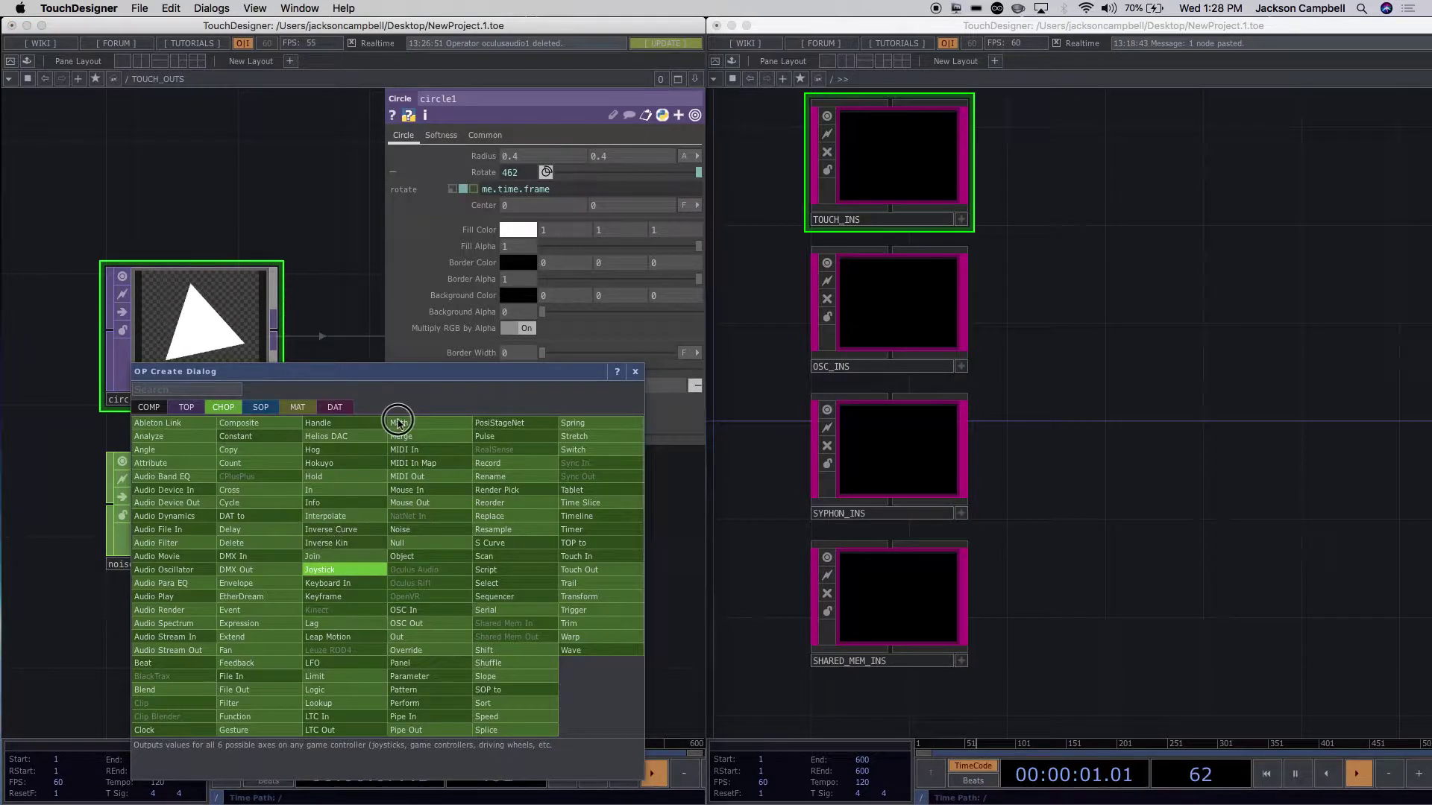
left_click(348, 214)
scroll(458, 510, "down", 3)
scroll(457, 510, "down", 1)
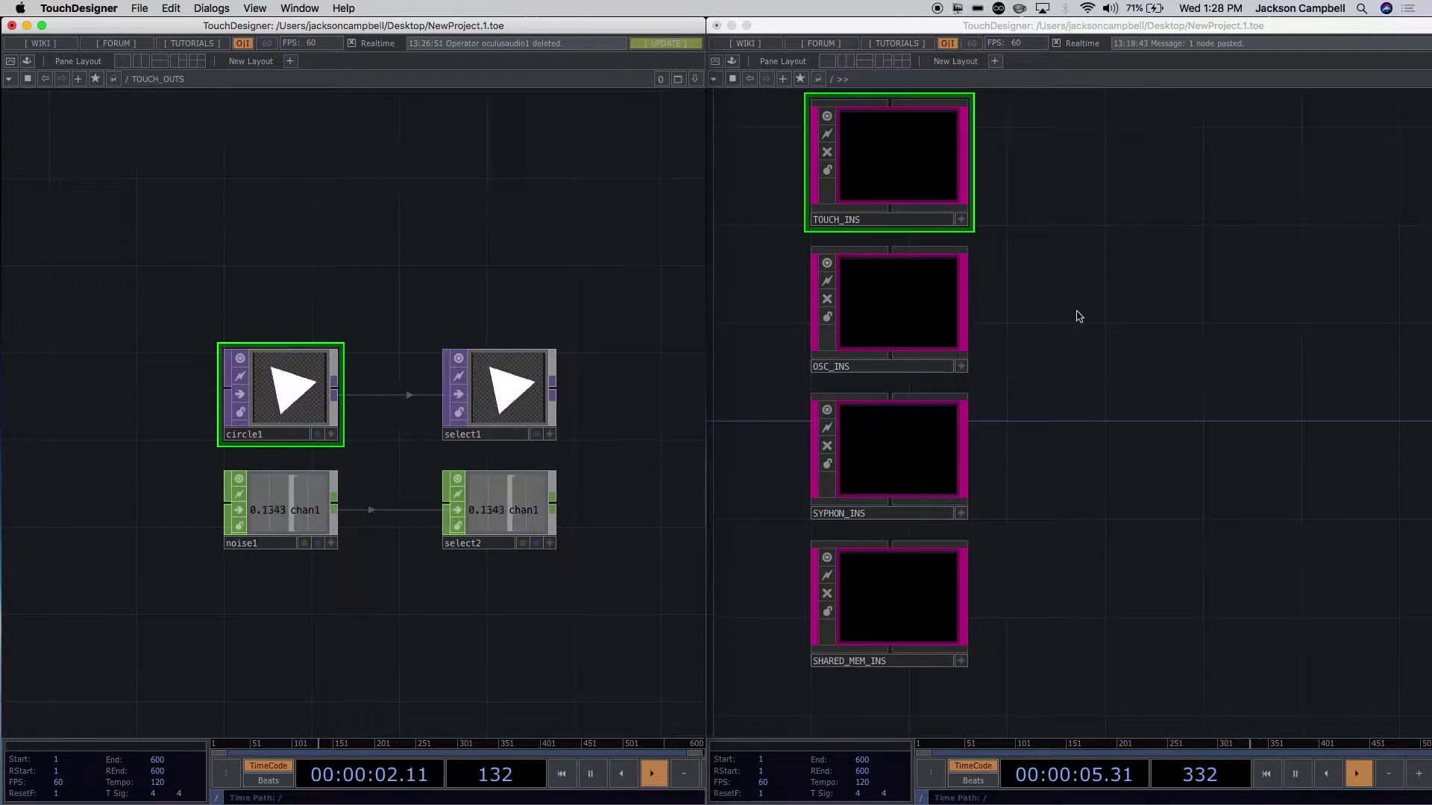
Enter the TOUCH_INS container in the right-hand project.
double_click(917, 155)
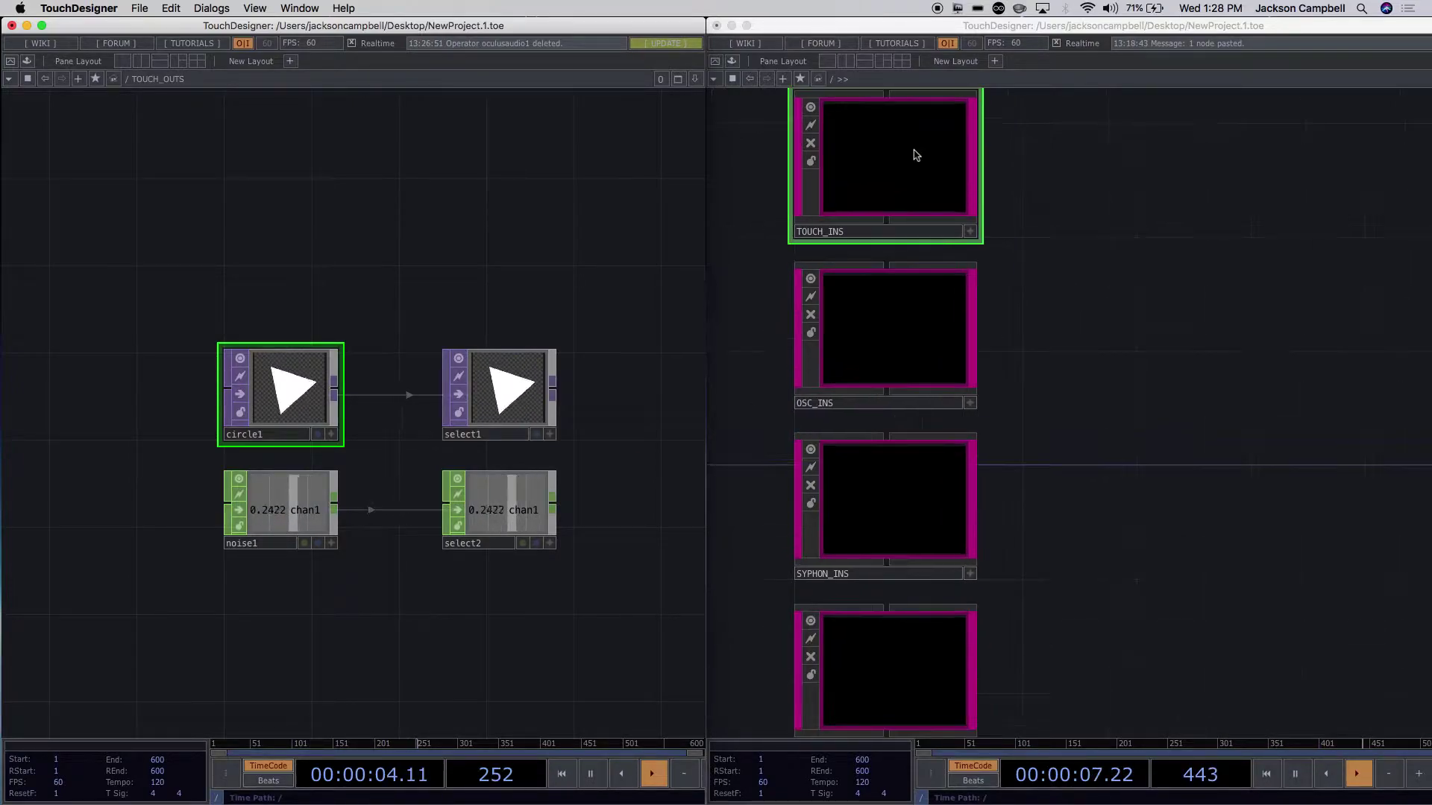
double_click(889, 353)
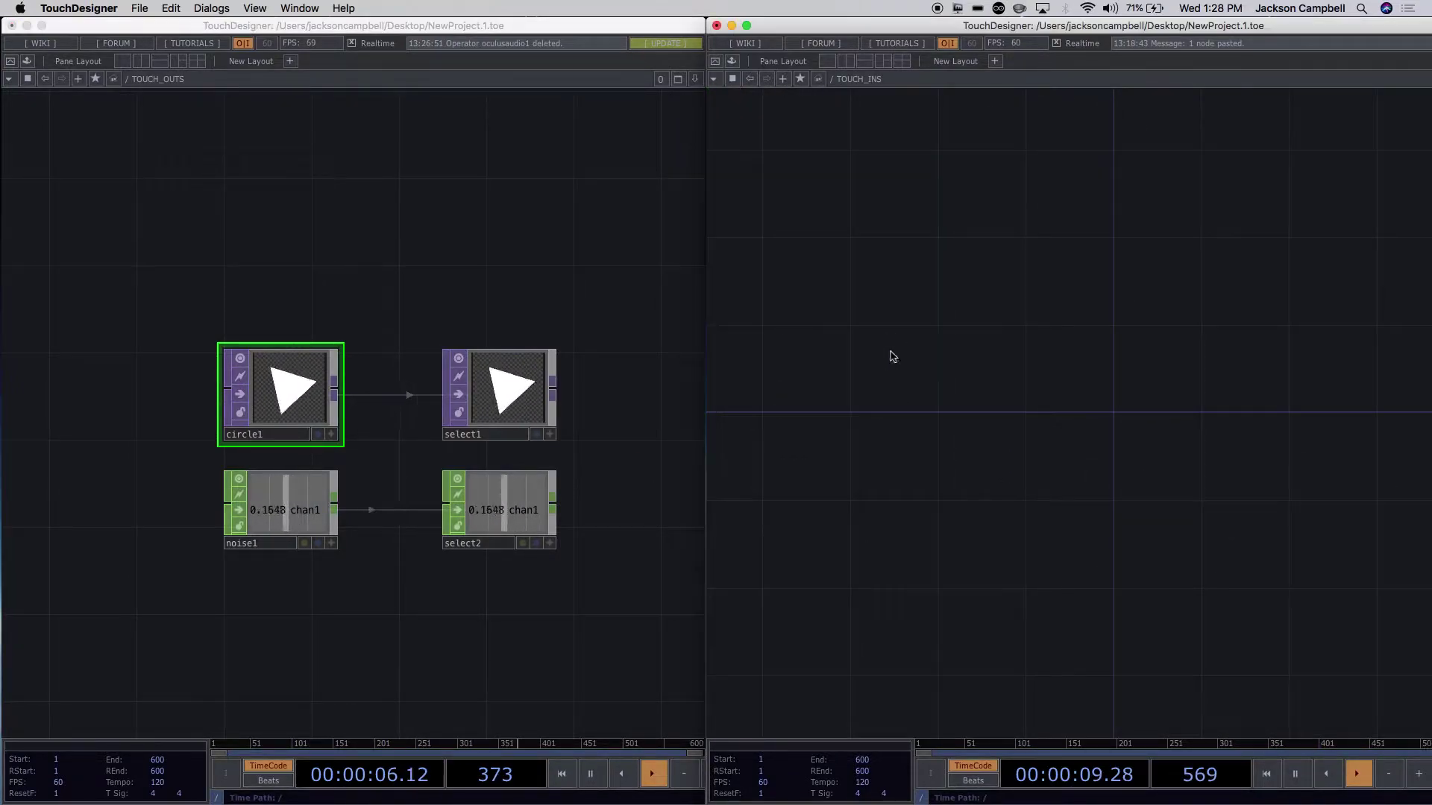
Add a Select TOP to the empty TOUCH_INS network.
left_click(725, 187)
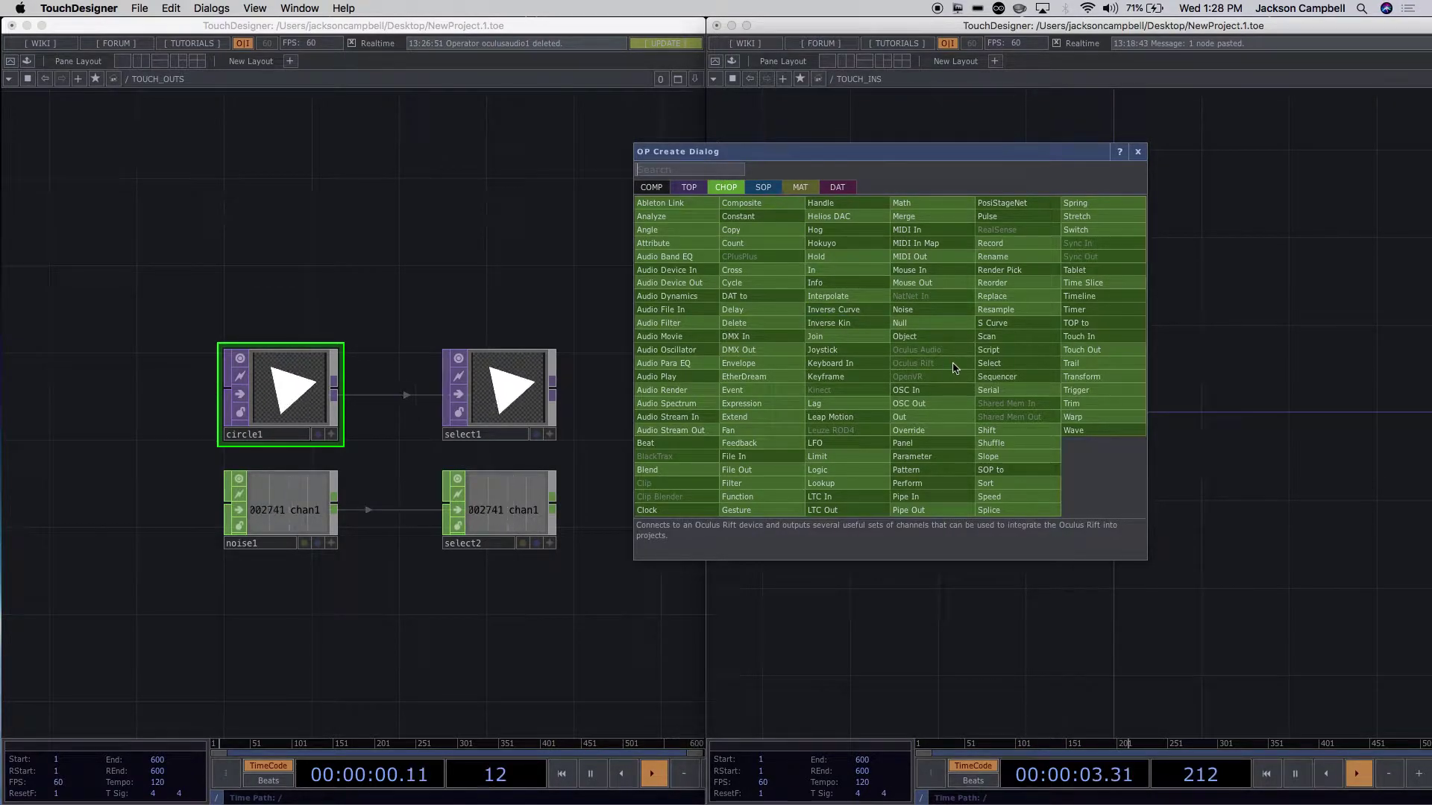
left_click(689, 188)
type("sel")
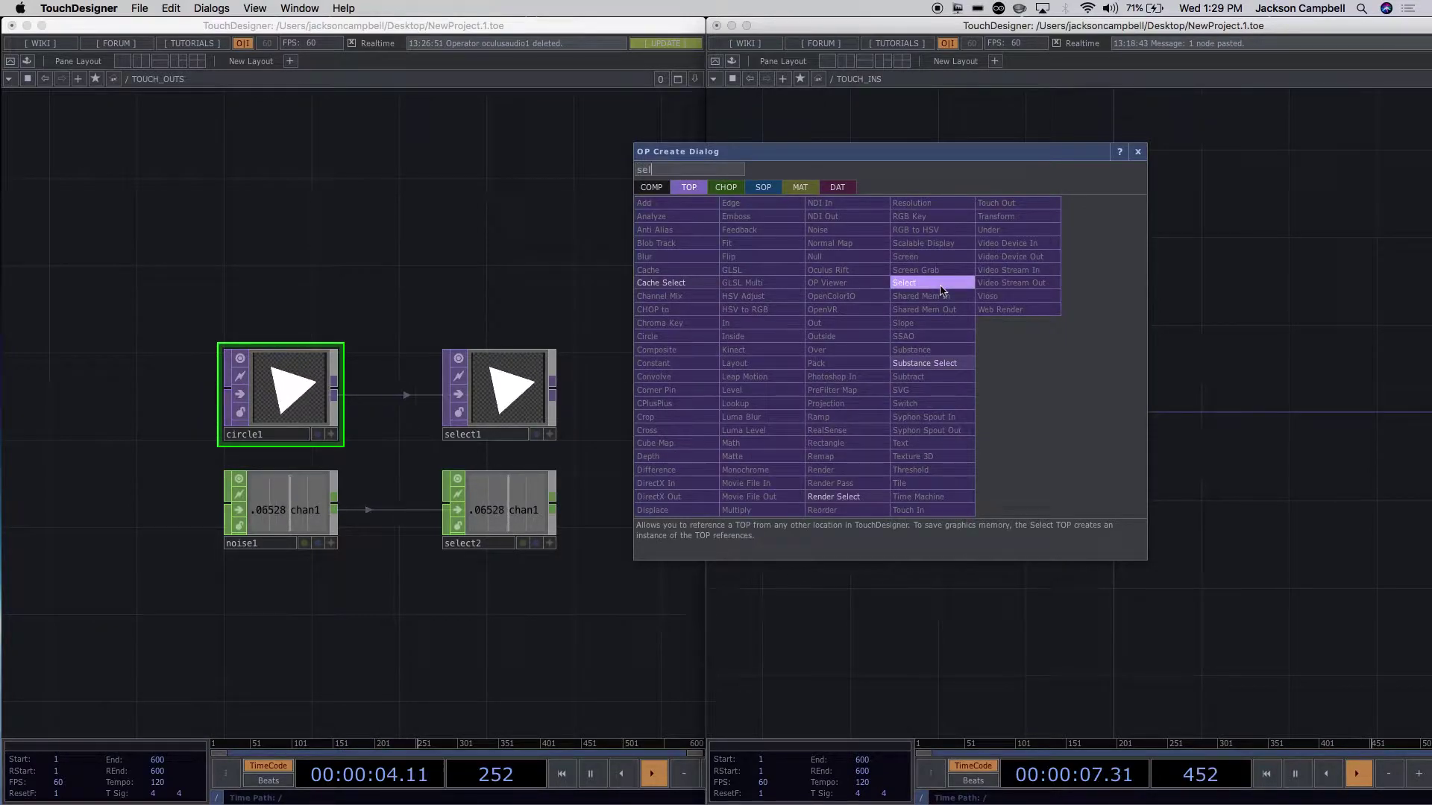
left_click(903, 283)
left_click(882, 367)
Try to reference the other project's circle1 as the Select TOP's source in TOUCH_INS, and delete the Select TOP.
mouse_move(298, 379)
left_mouse_down()
mouse_move(1020, 322)
mouse_move(912, 360)
mouse_move(378, 331)
mouse_move(285, 375)
left_mouse_up()
left_click(902, 363)
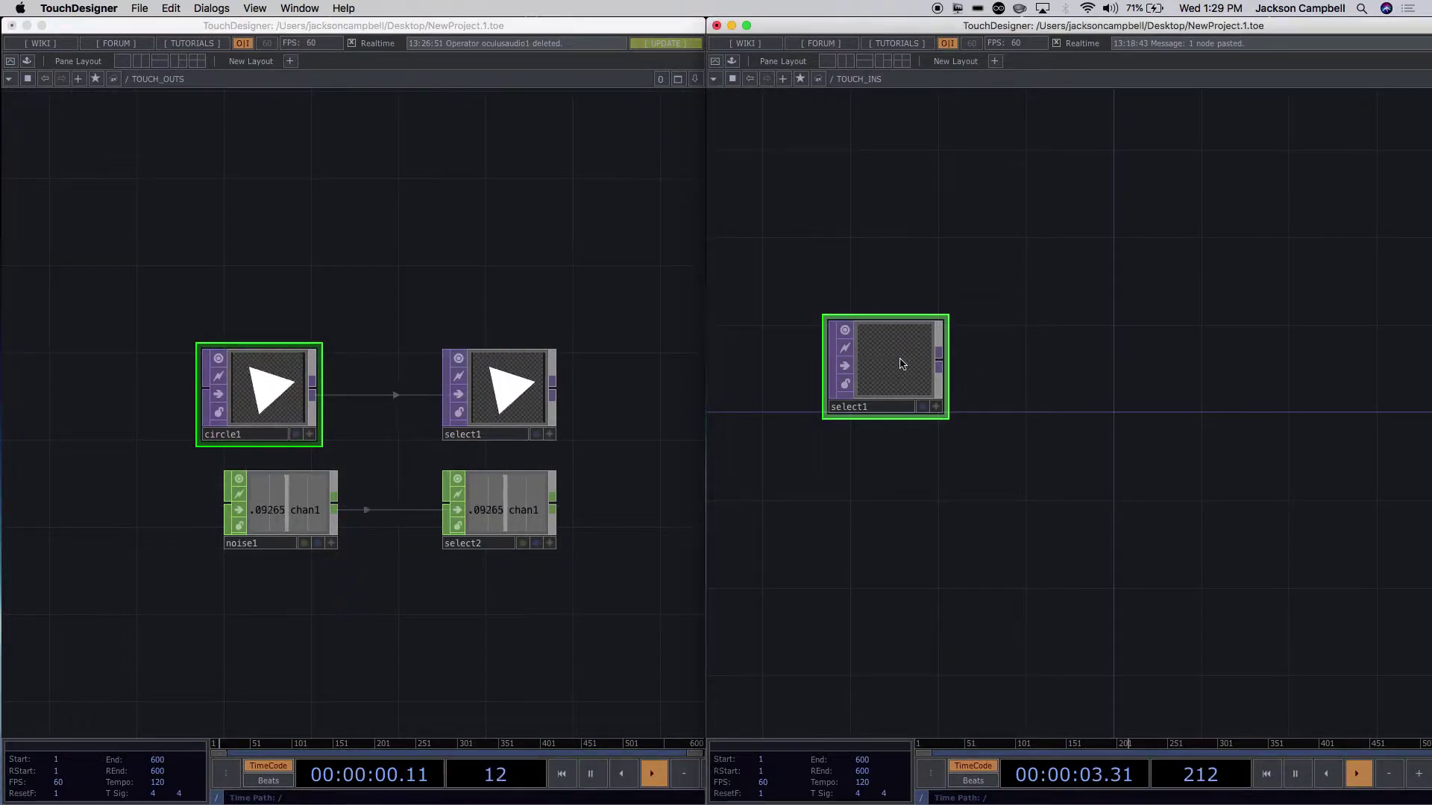
key("p")
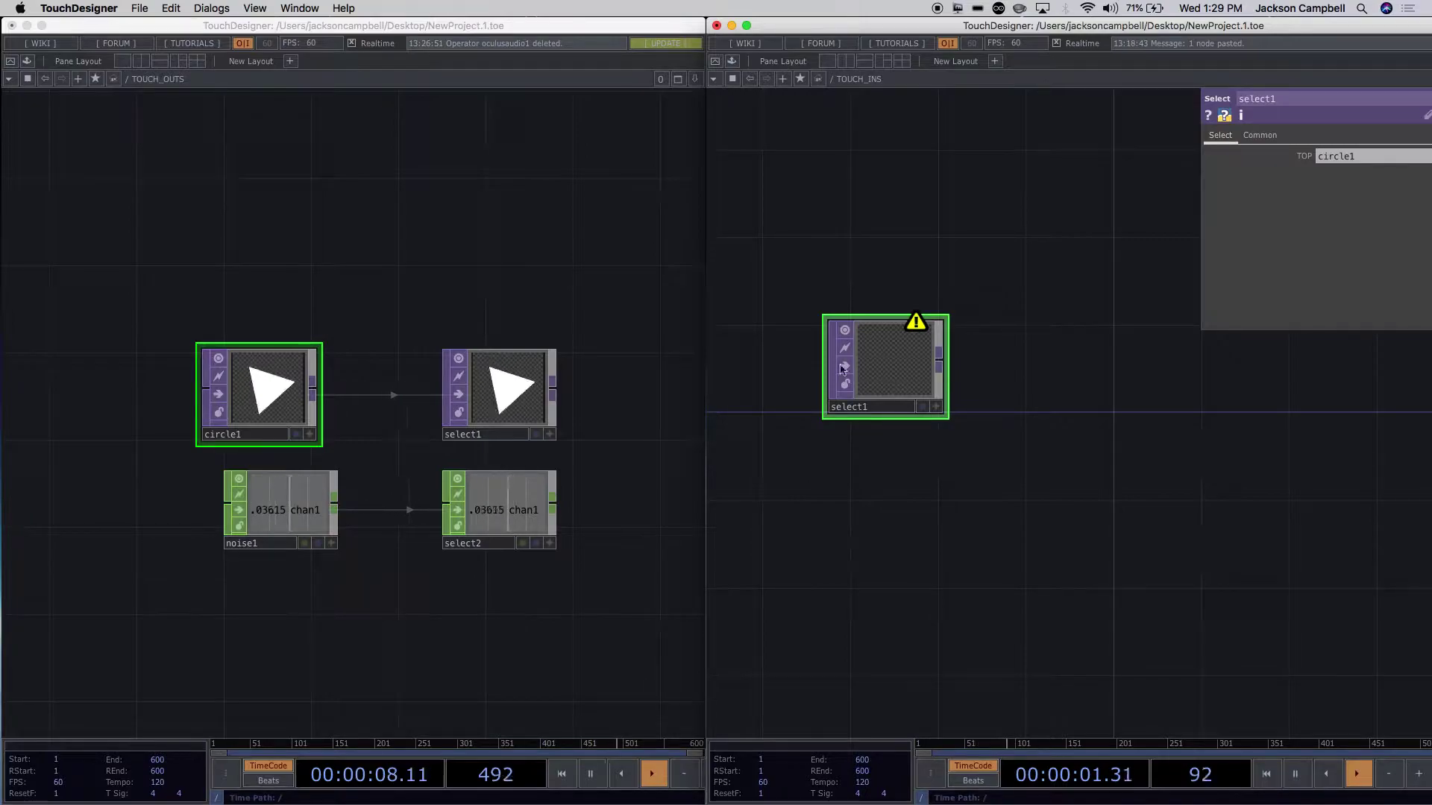
left_click_drag(604, 559, 395, 471)
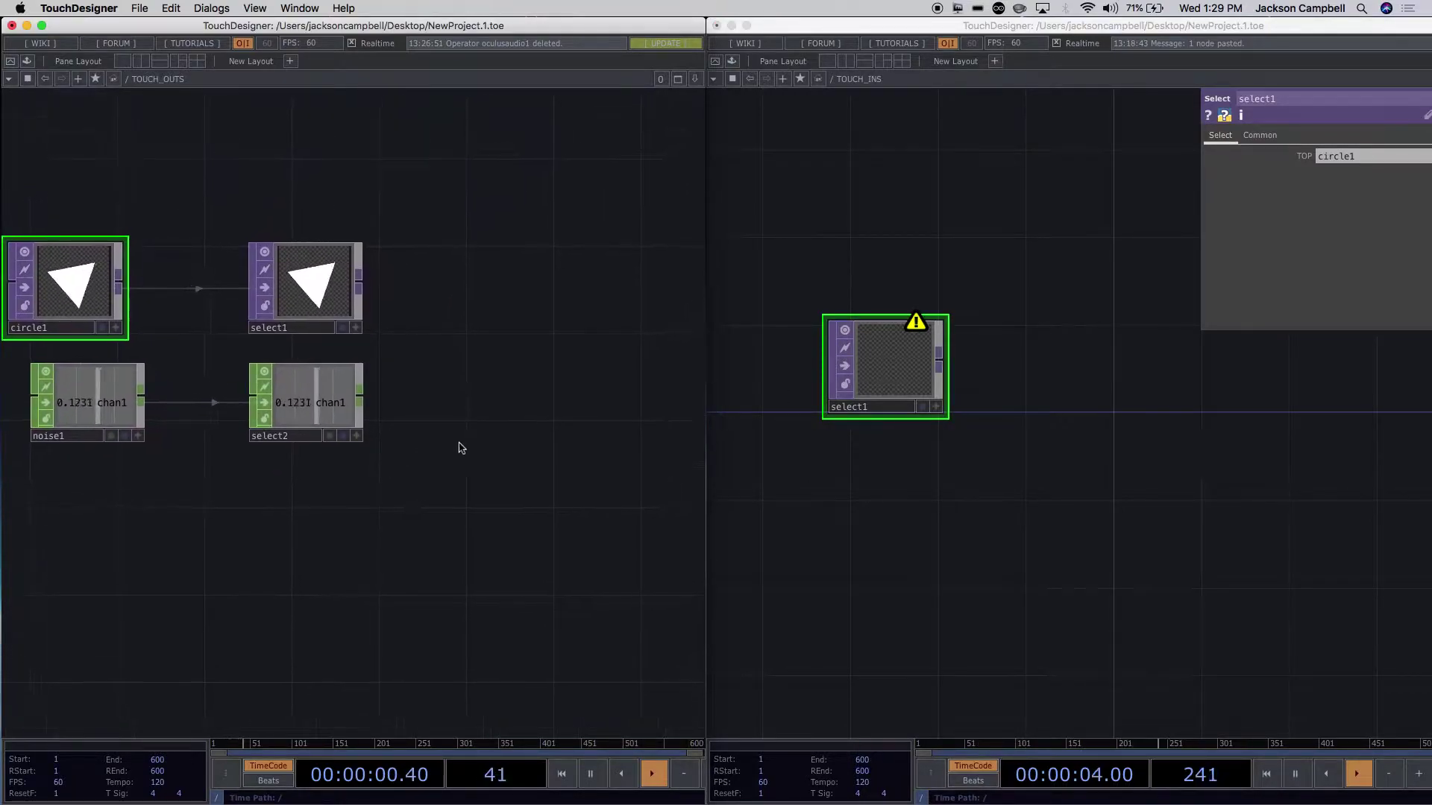
left_click(888, 404)
key("Delete")
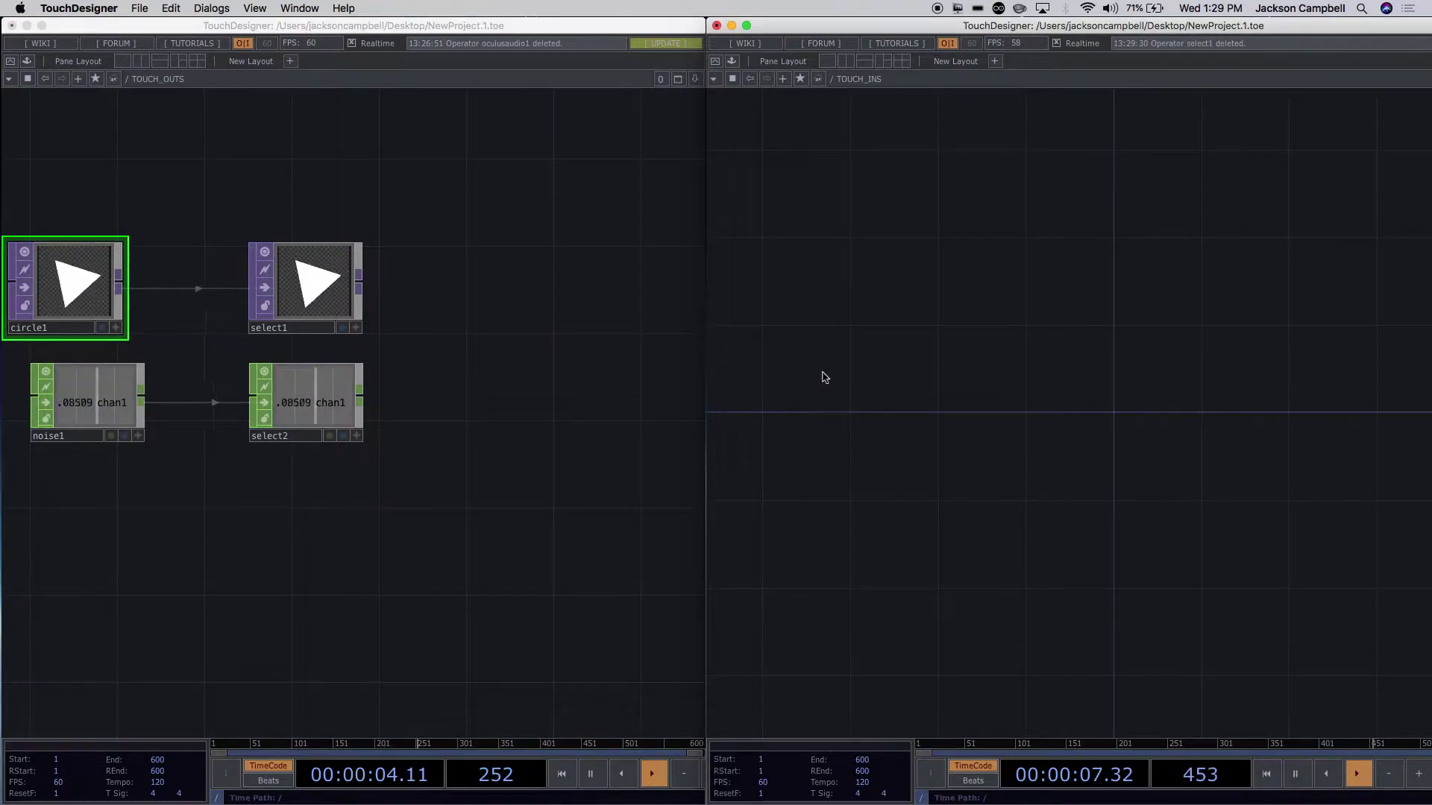
Add a Touch Out TOP beside select1 in the left-hand project's TOUCH_OUTS network, and delete select1.
double_click(442, 268)
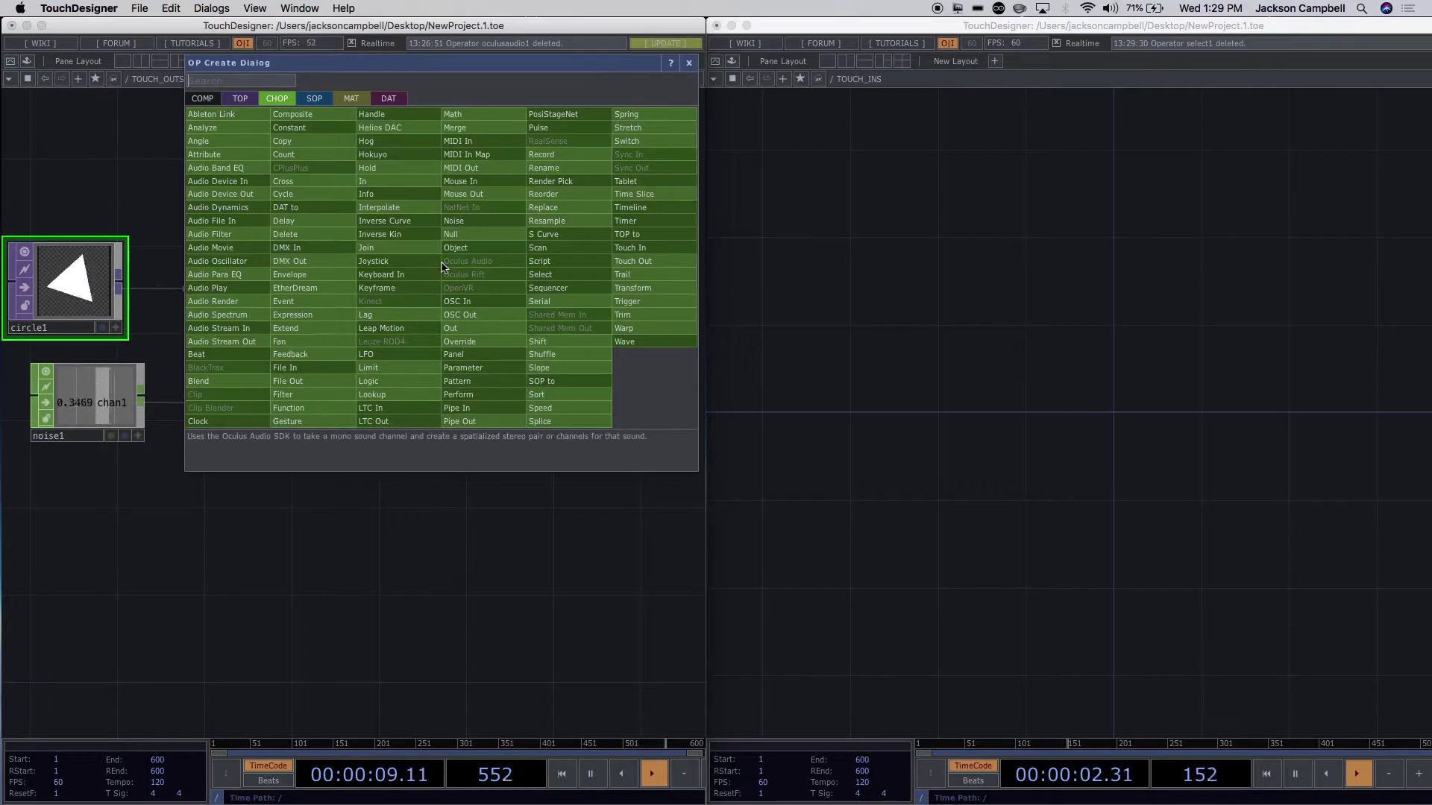
left_click(254, 103)
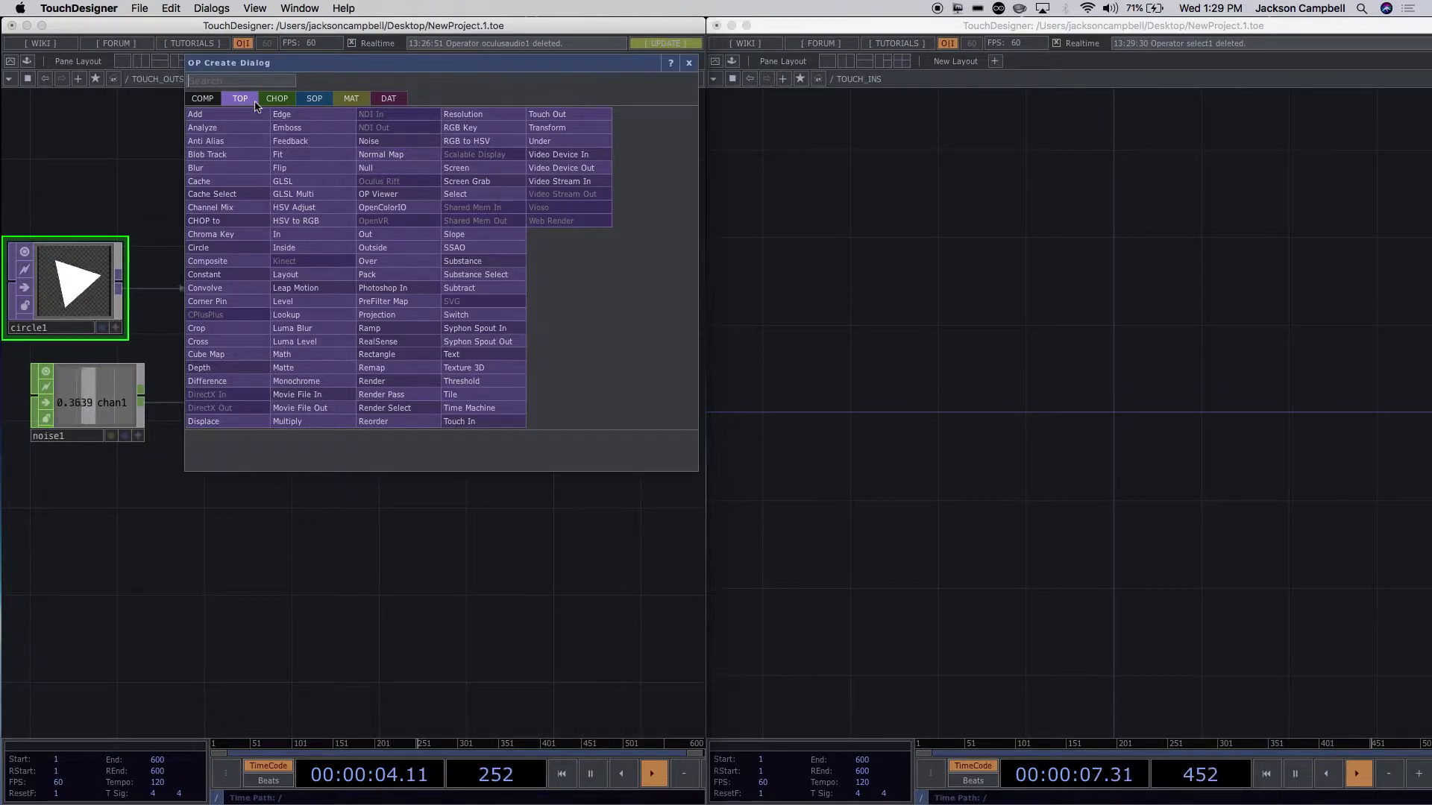
left_click(575, 119)
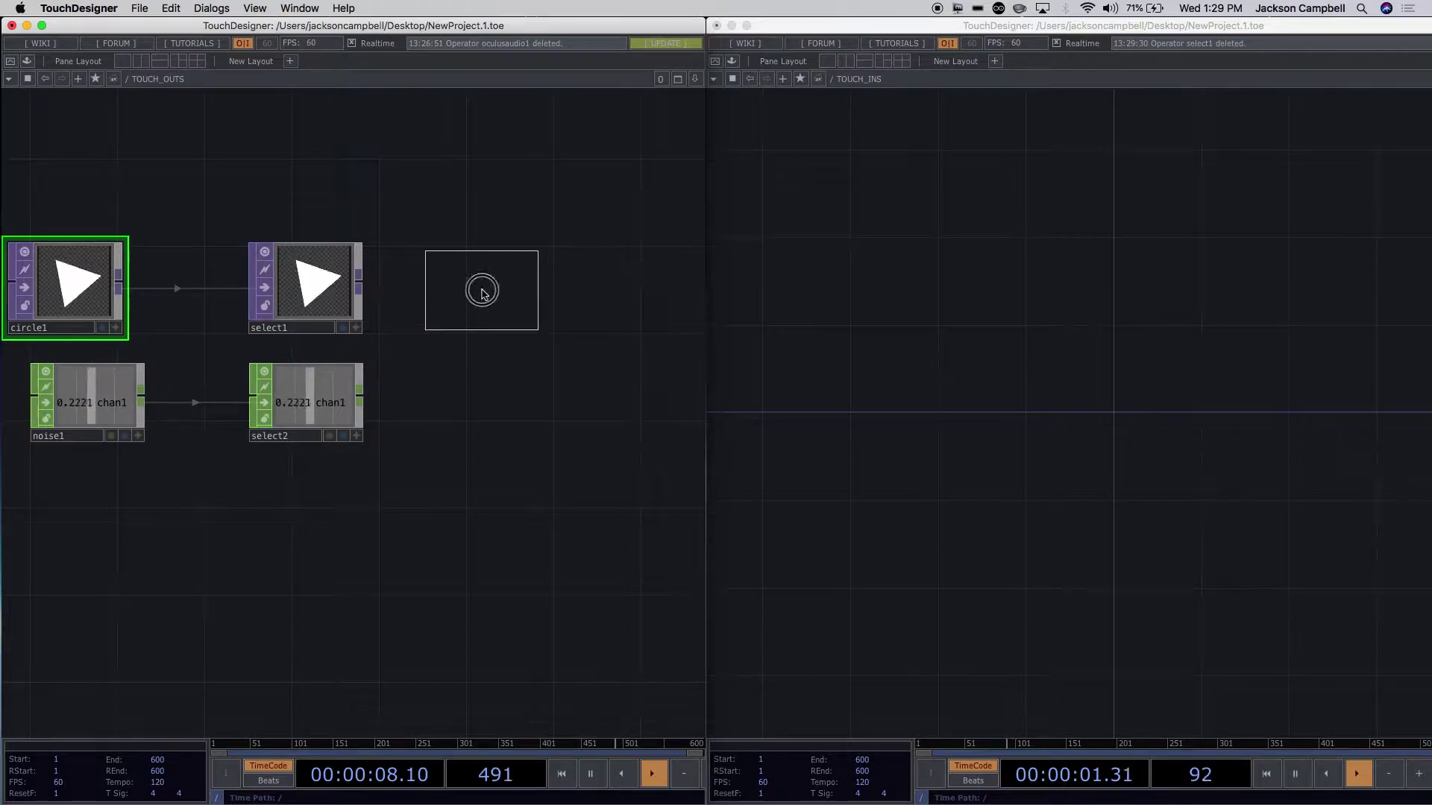
left_click(482, 293)
left_click(332, 287)
key("Delete")
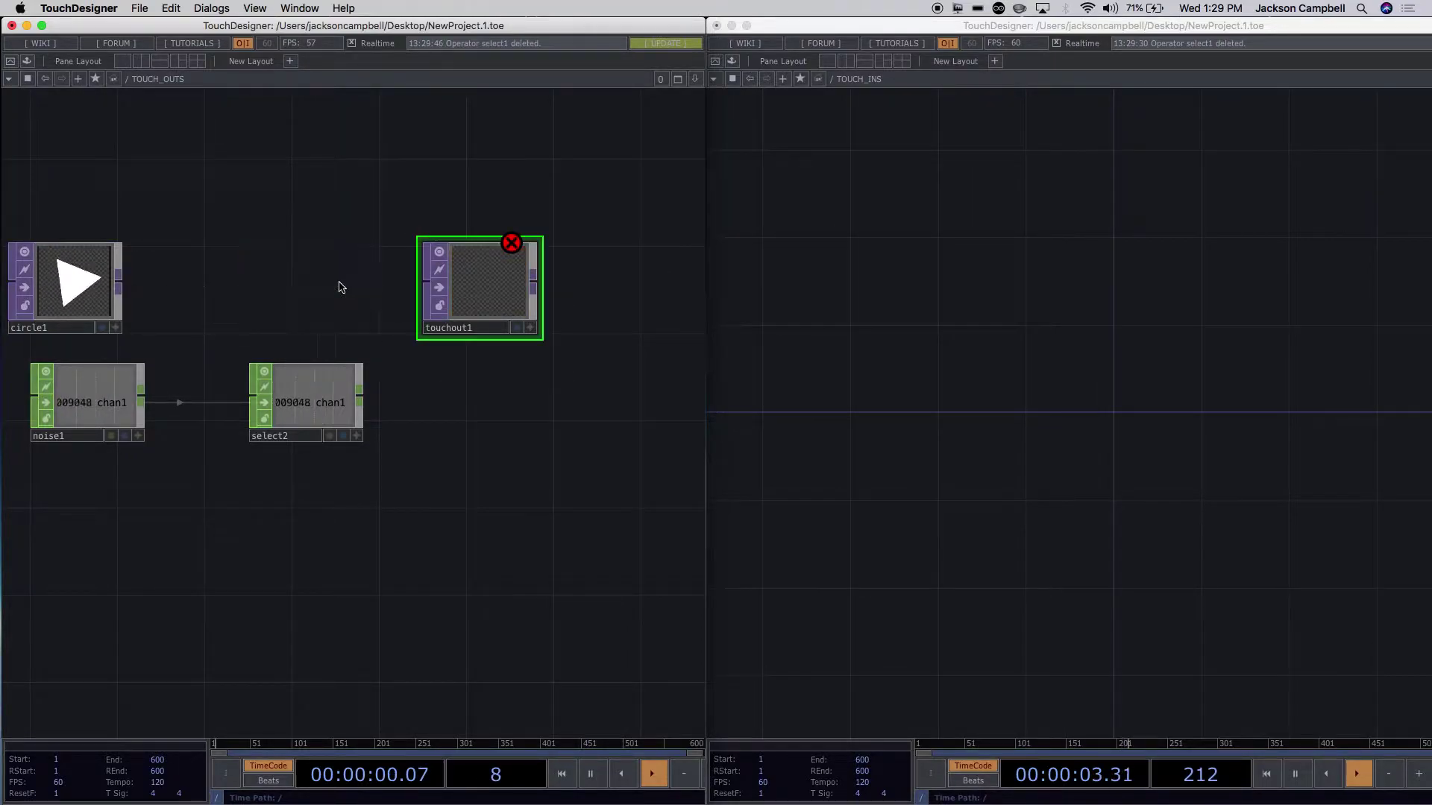
Delete select2 from TOUCH_OUTS, connect circle1 to touchout1, and read touchout1's warning details.
left_click(315, 403)
key("Delete")
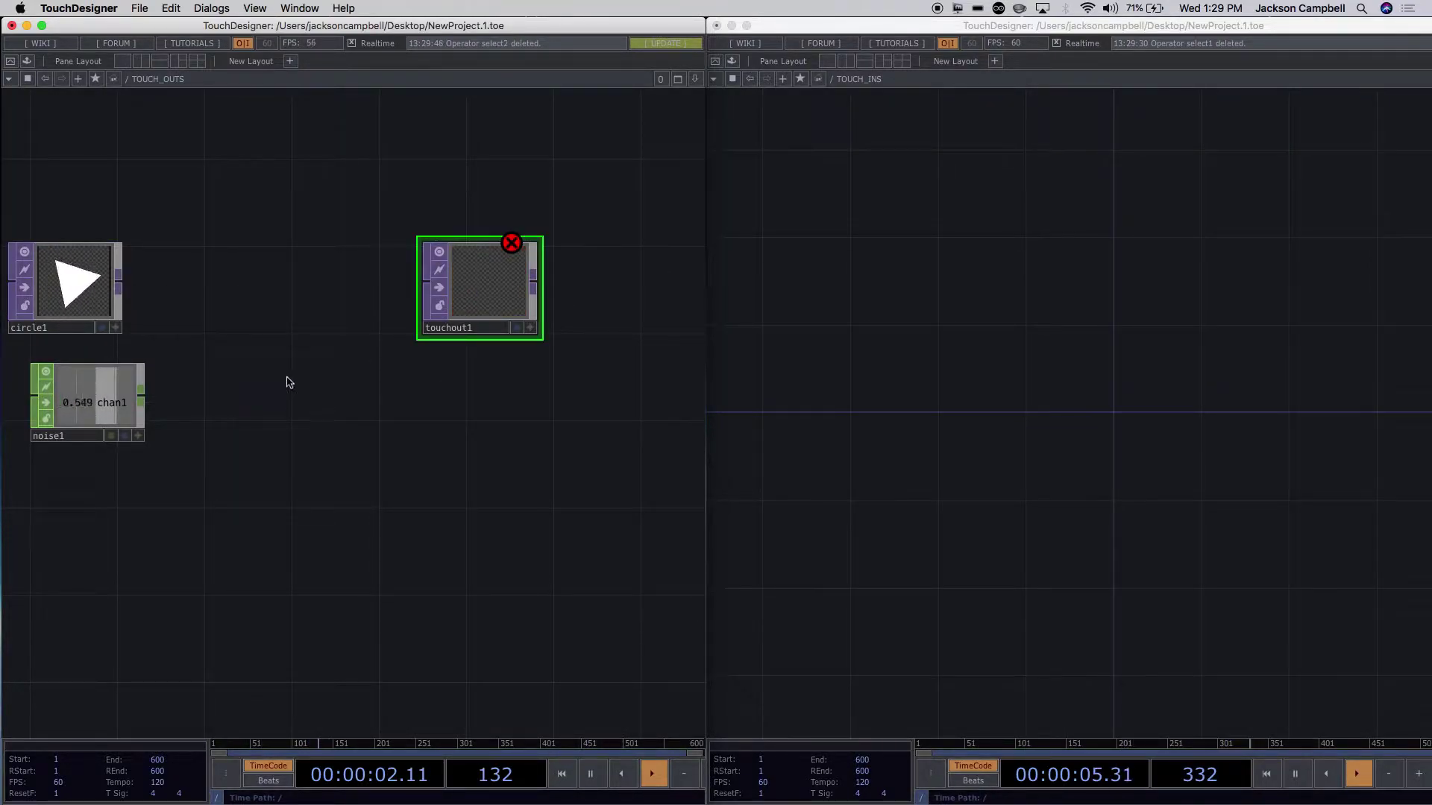
left_click_drag(68, 271, 176, 270)
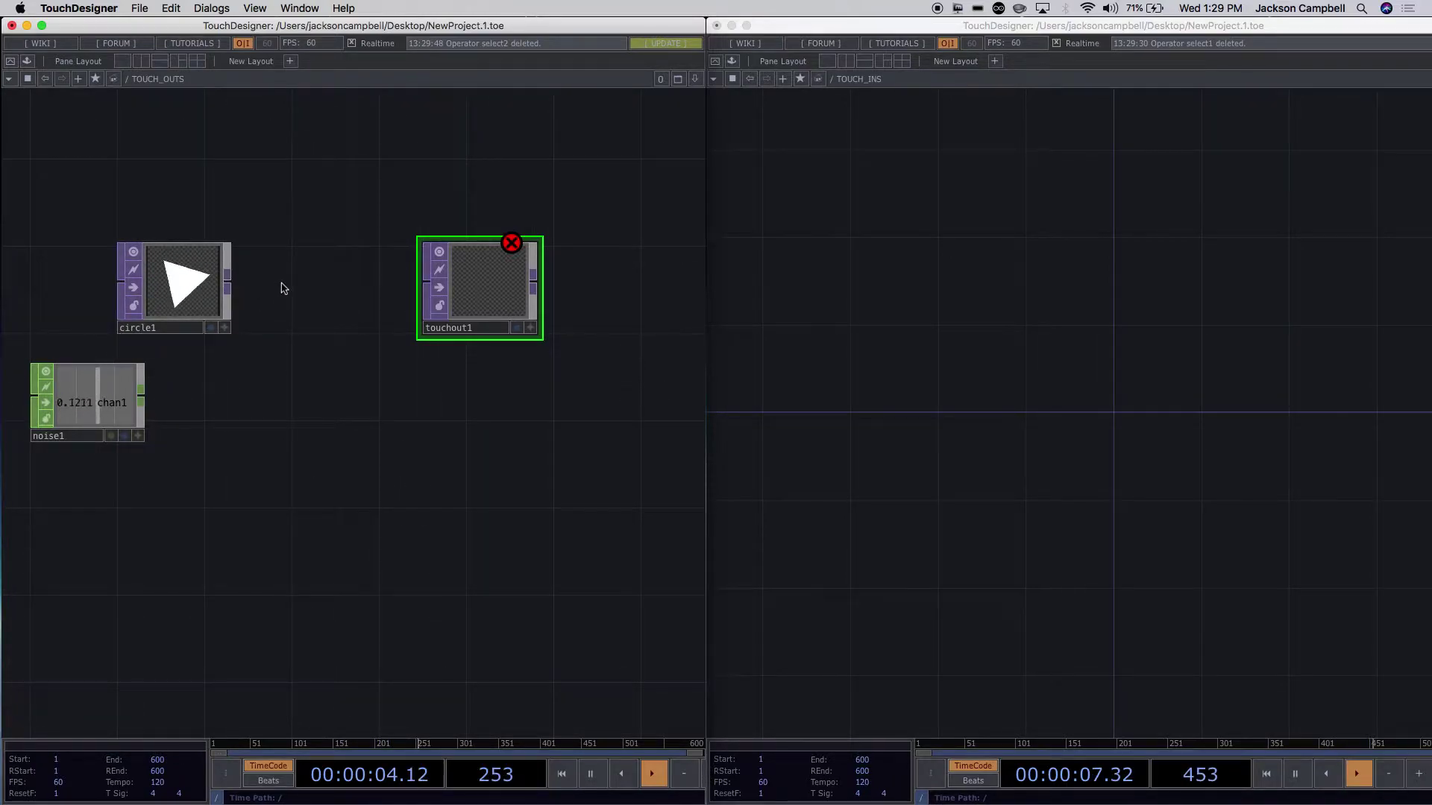
left_click_drag(227, 281, 338, 304)
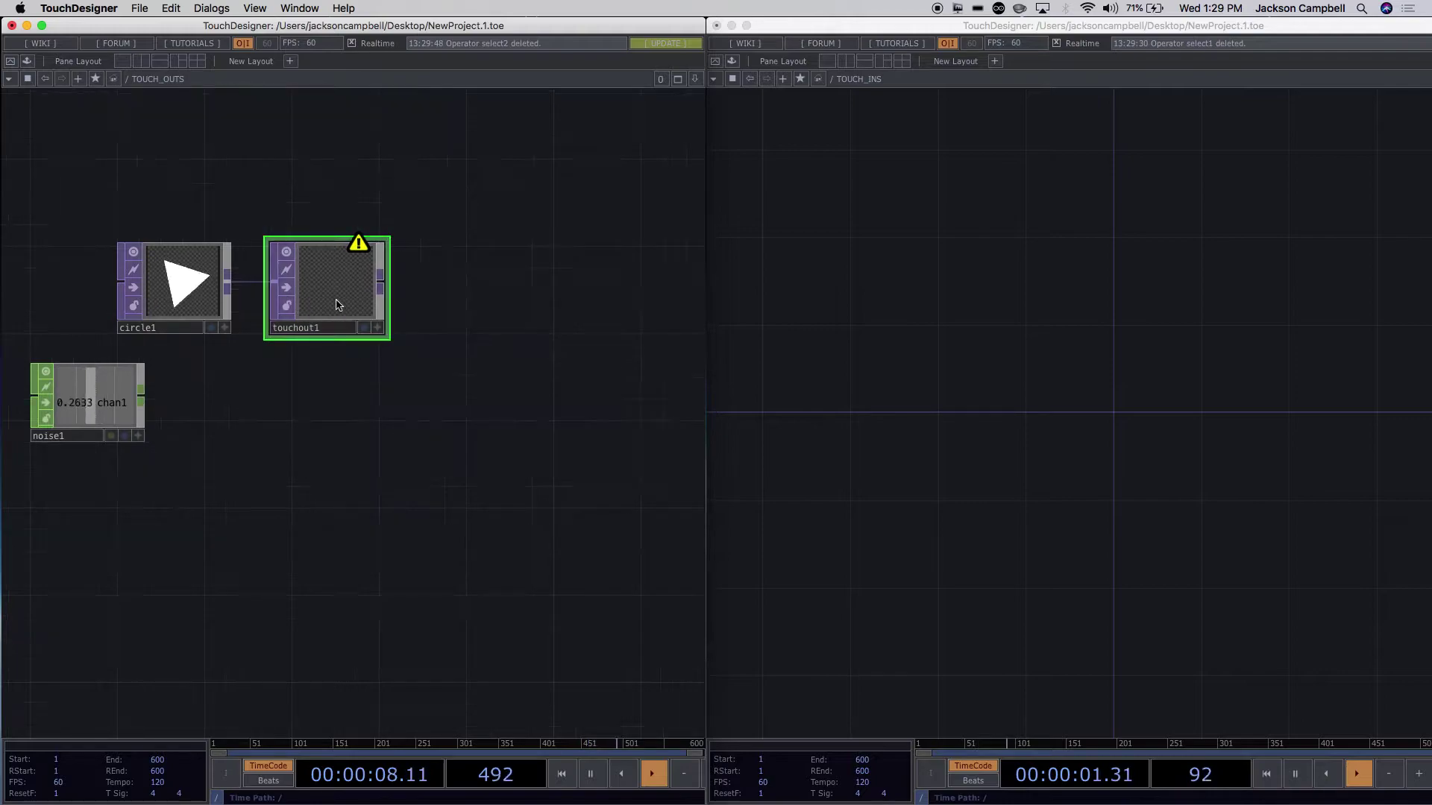
middle_click(360, 249)
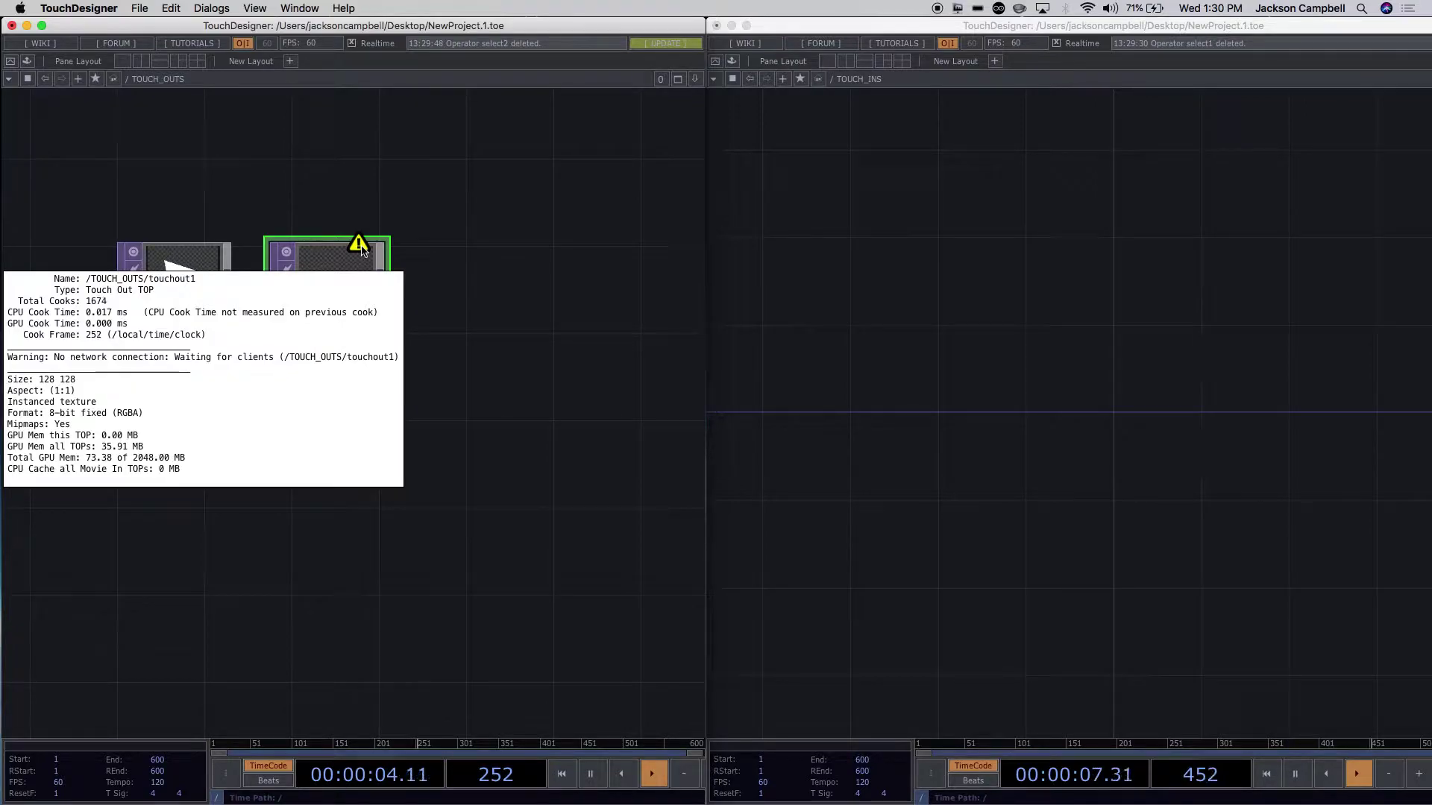
mouse_move(346, 287)
left_mouse_down()
mouse_move(375, 292)
mouse_move(333, 301)
mouse_move(347, 287)
left_mouse_up()
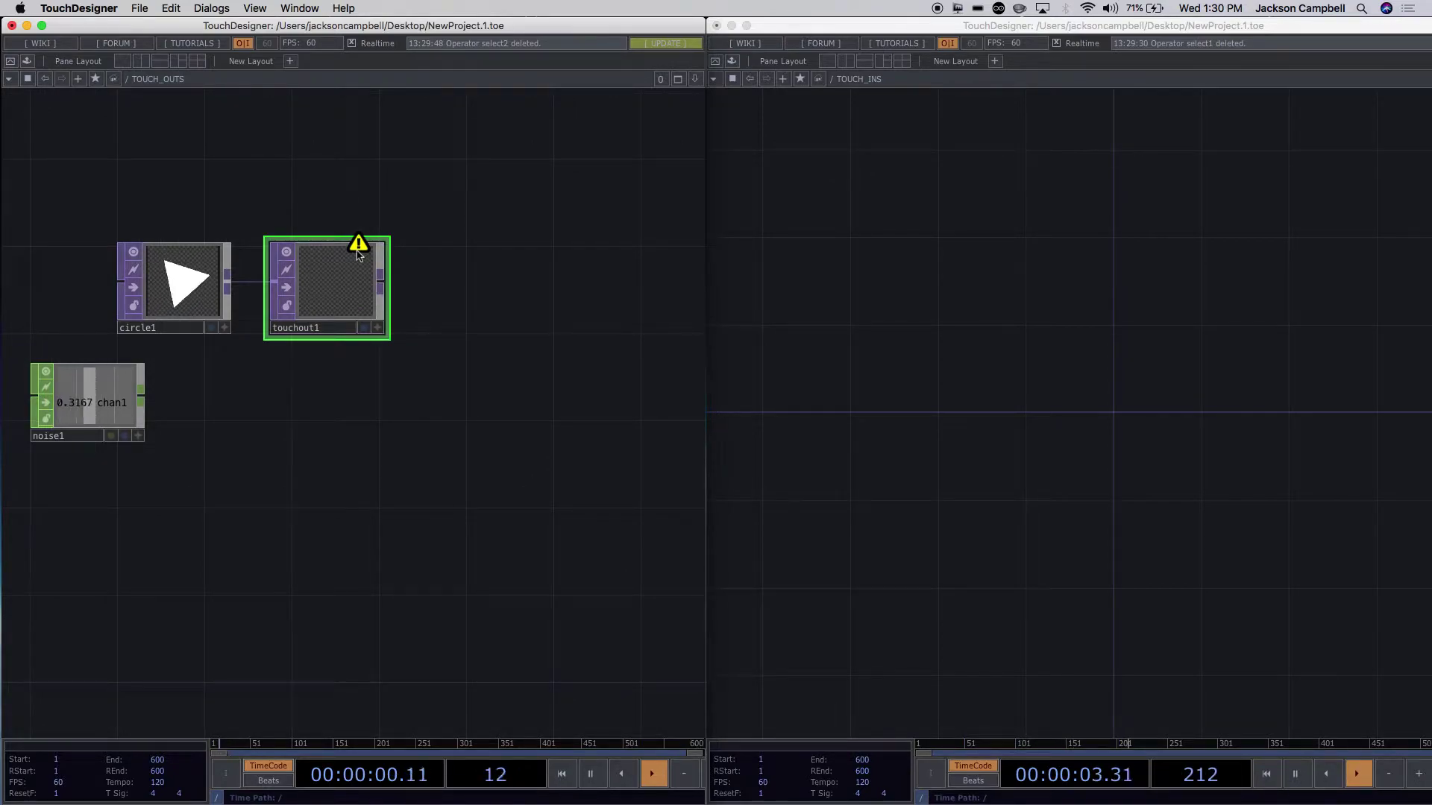
Add a Touch In TOP to the right-hand project's TOUCH_INS network.
left_click(806, 275)
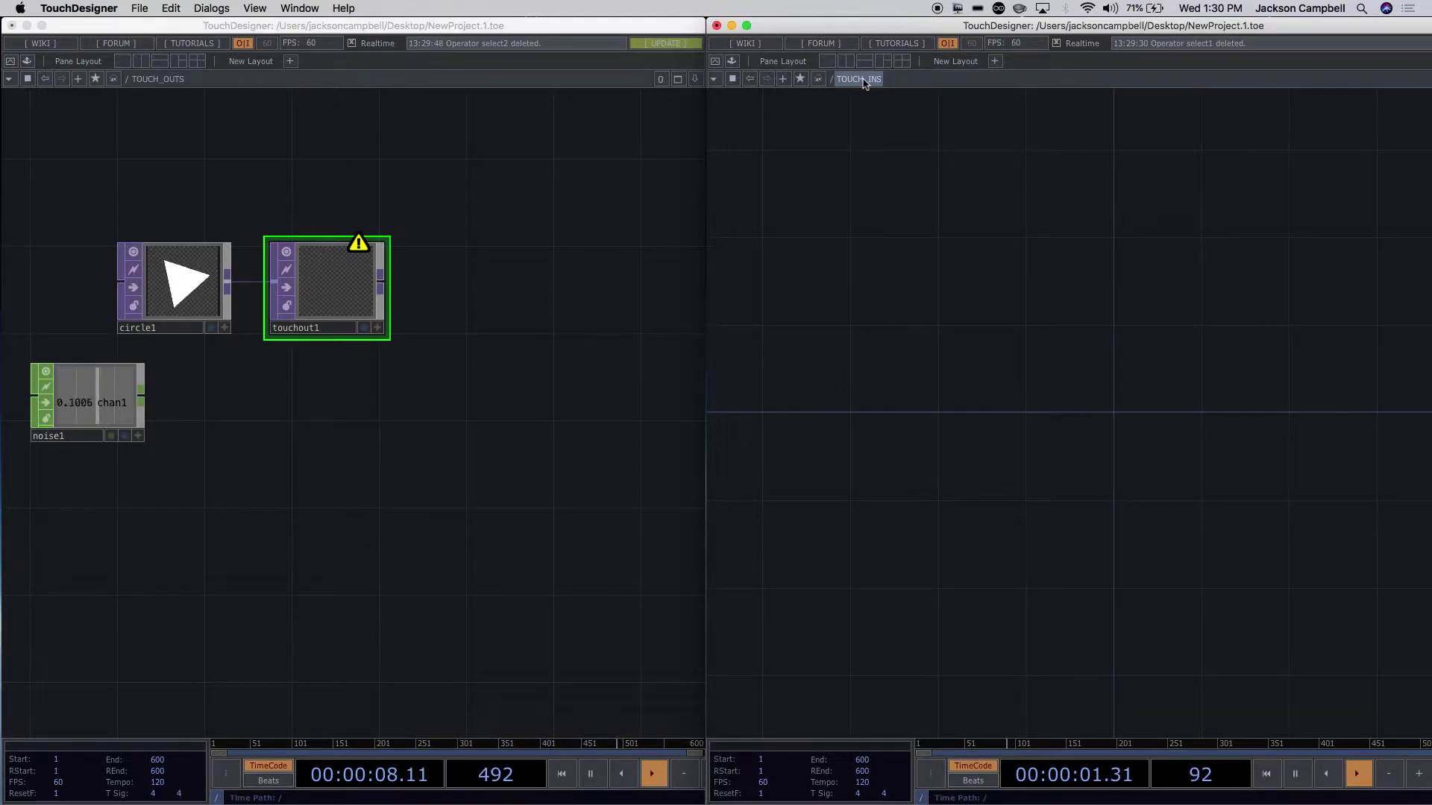
key("Tab")
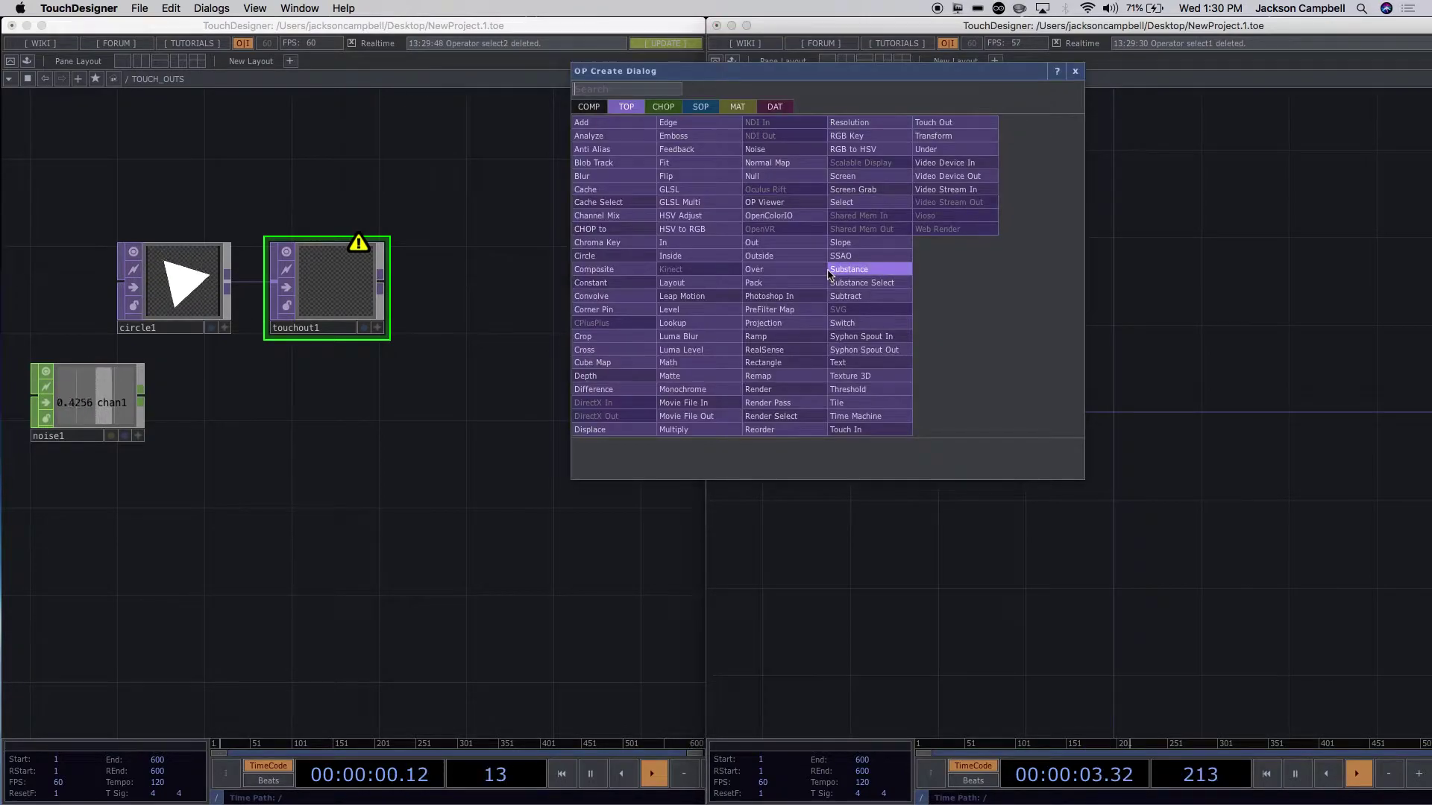
type("t")
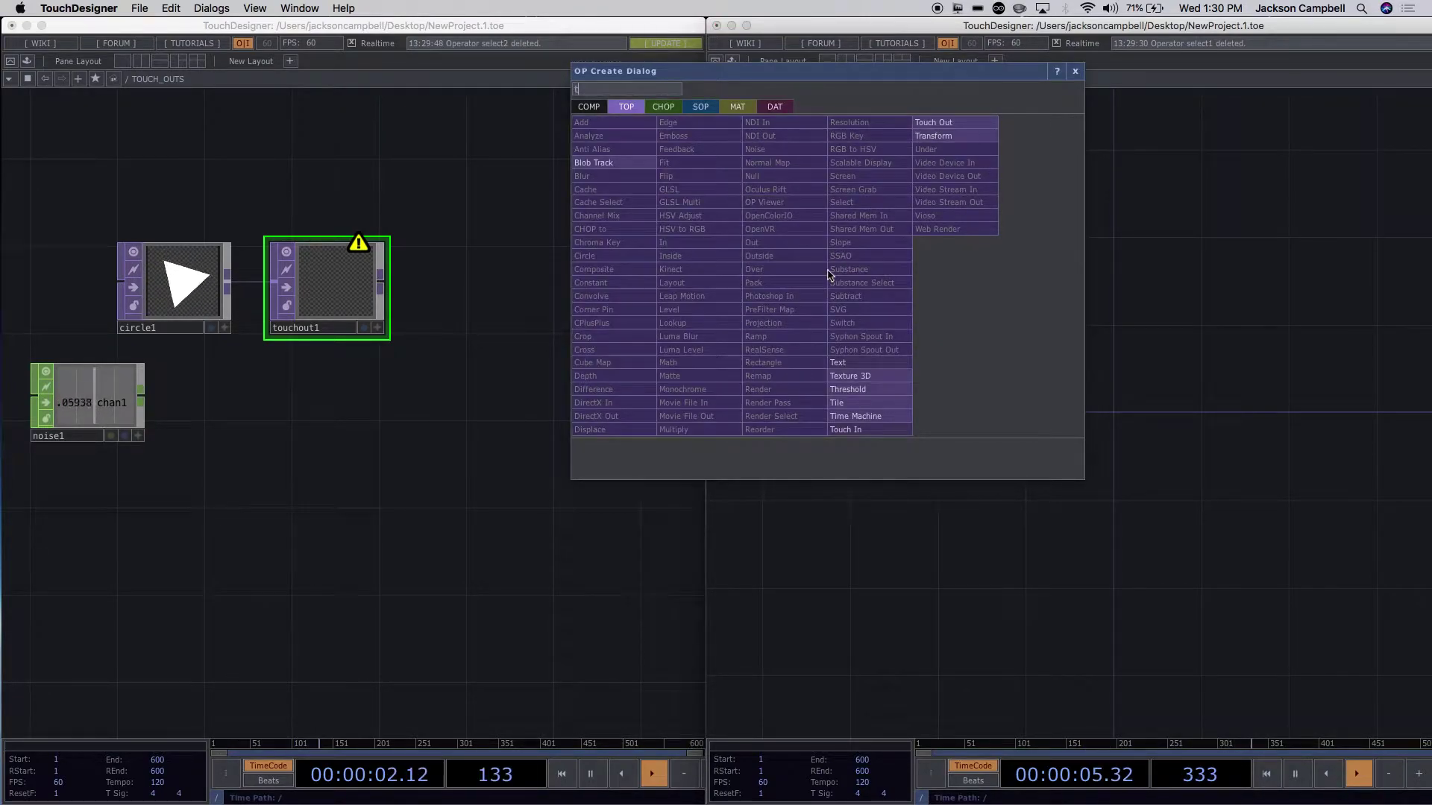
left_click(863, 431)
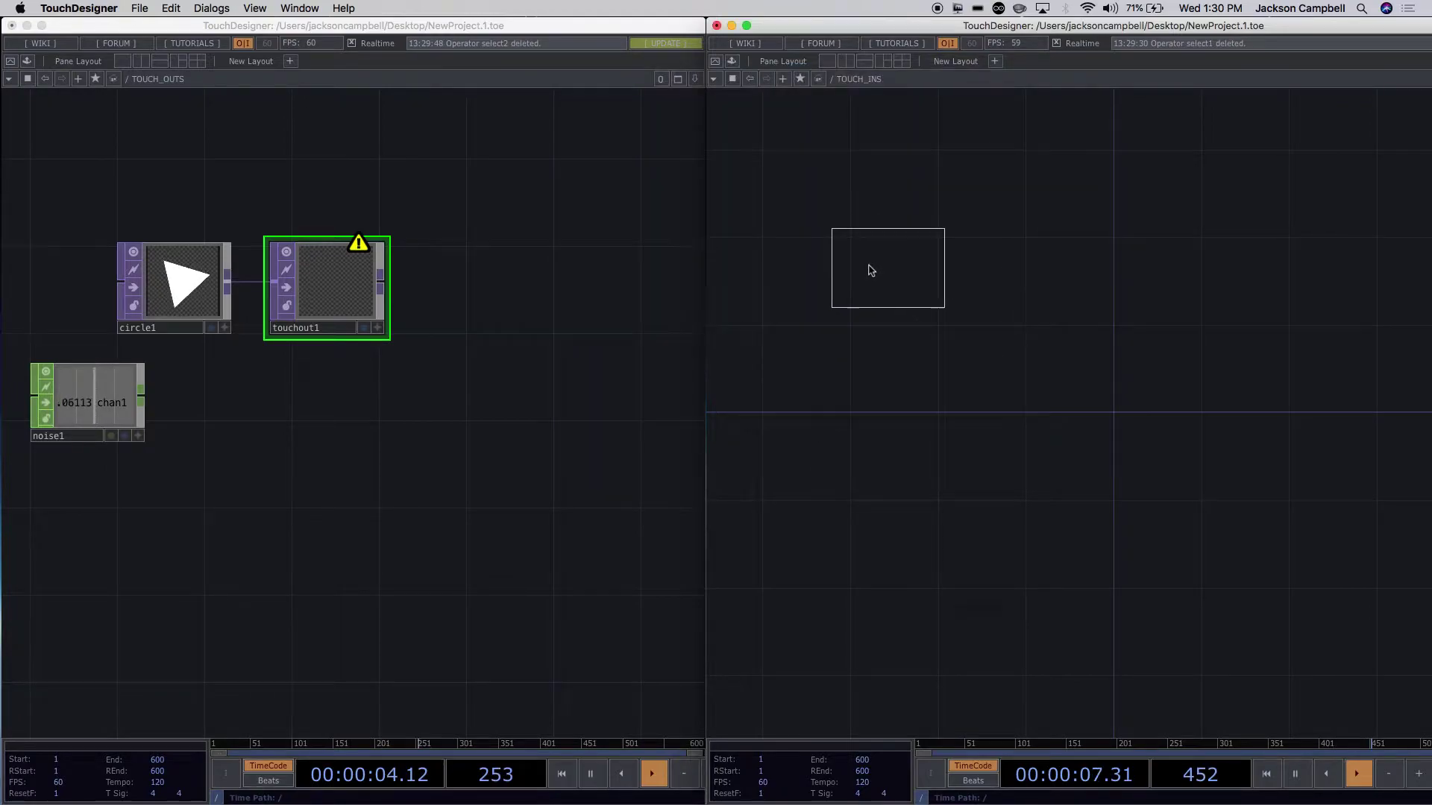
left_click(863, 281)
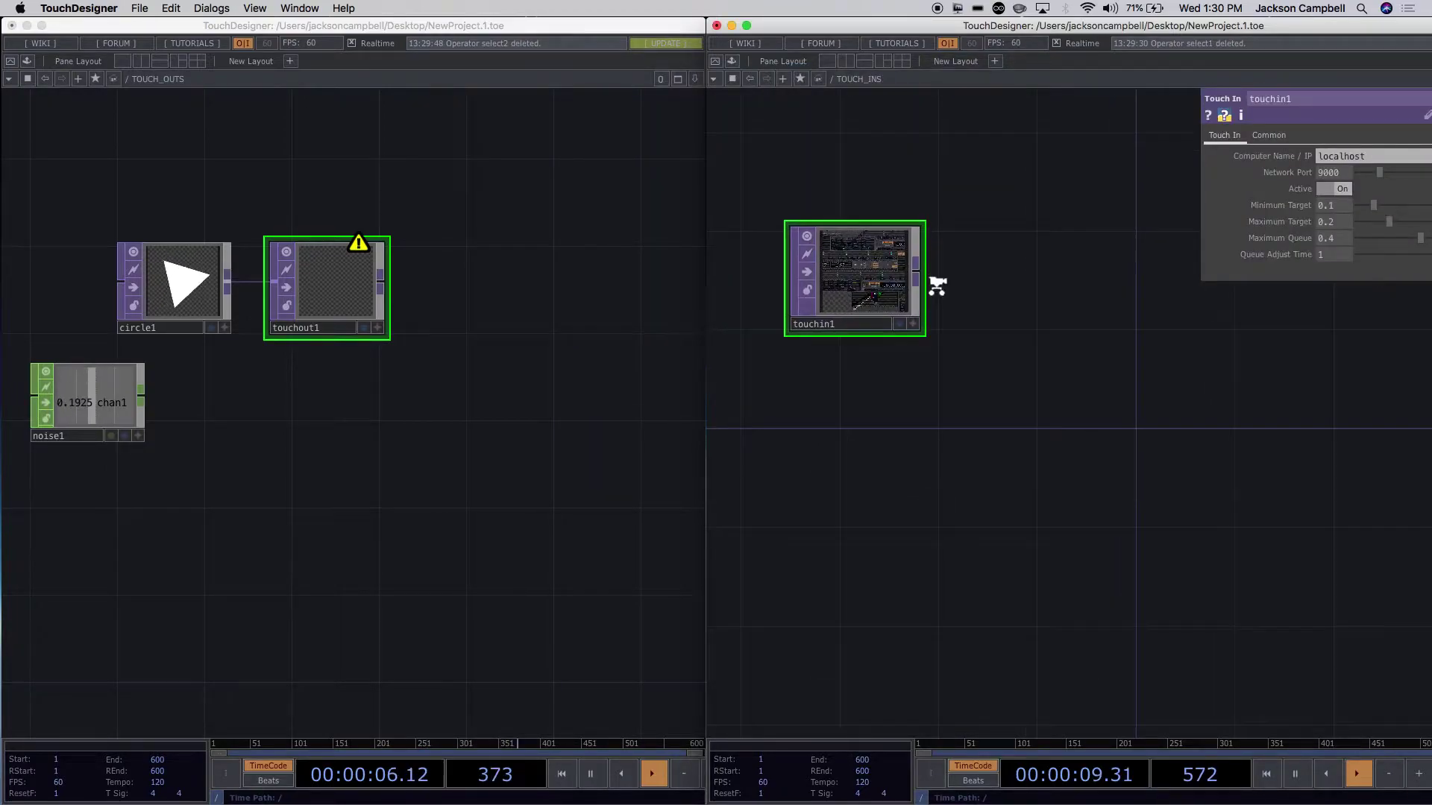
scroll(936, 287, "up", 4)
scroll(977, 305, "down", 1)
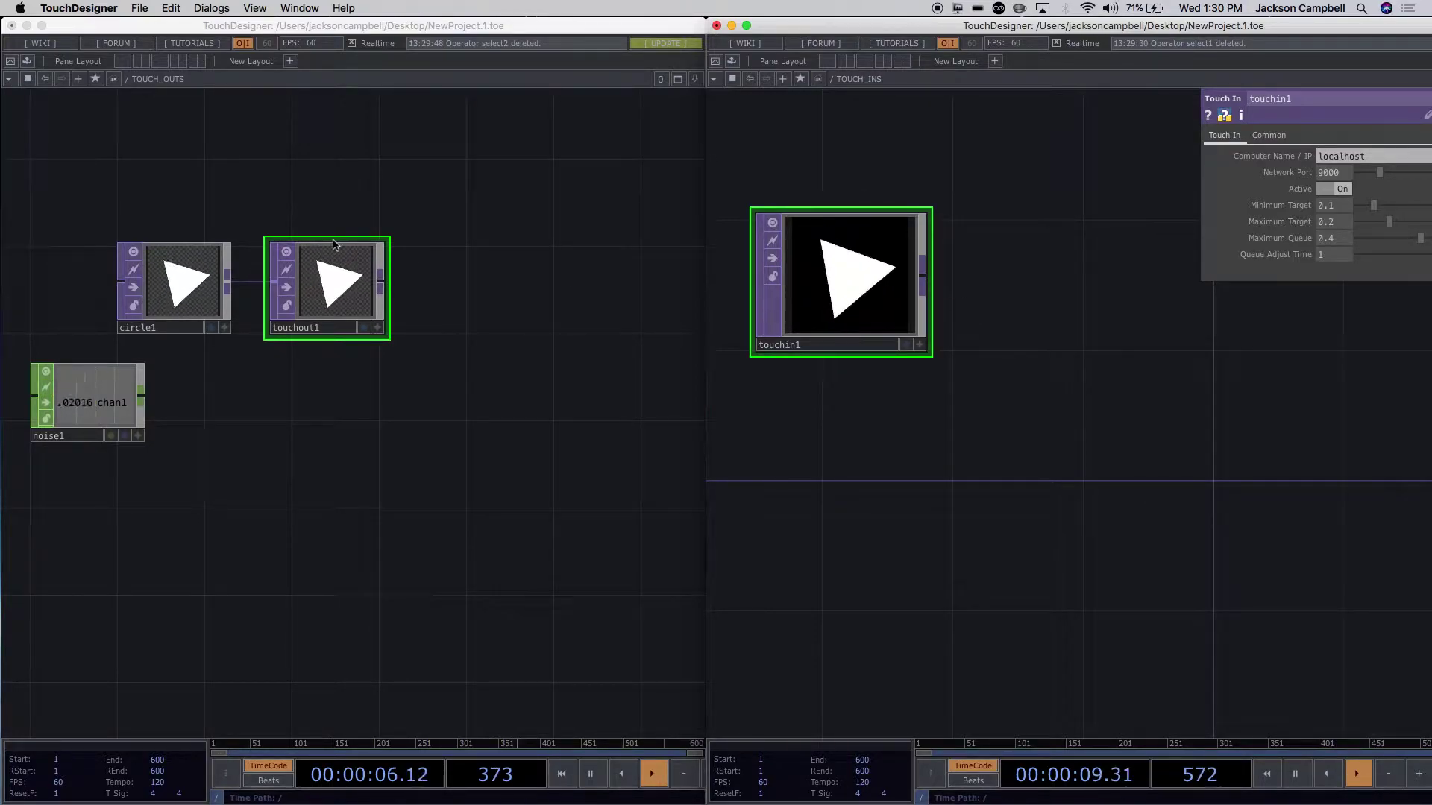
Try the Uncompressed and HAP Q Alpha video codecs on touchout1, and return it to HAP Q.
scroll(470, 268, "up", 3)
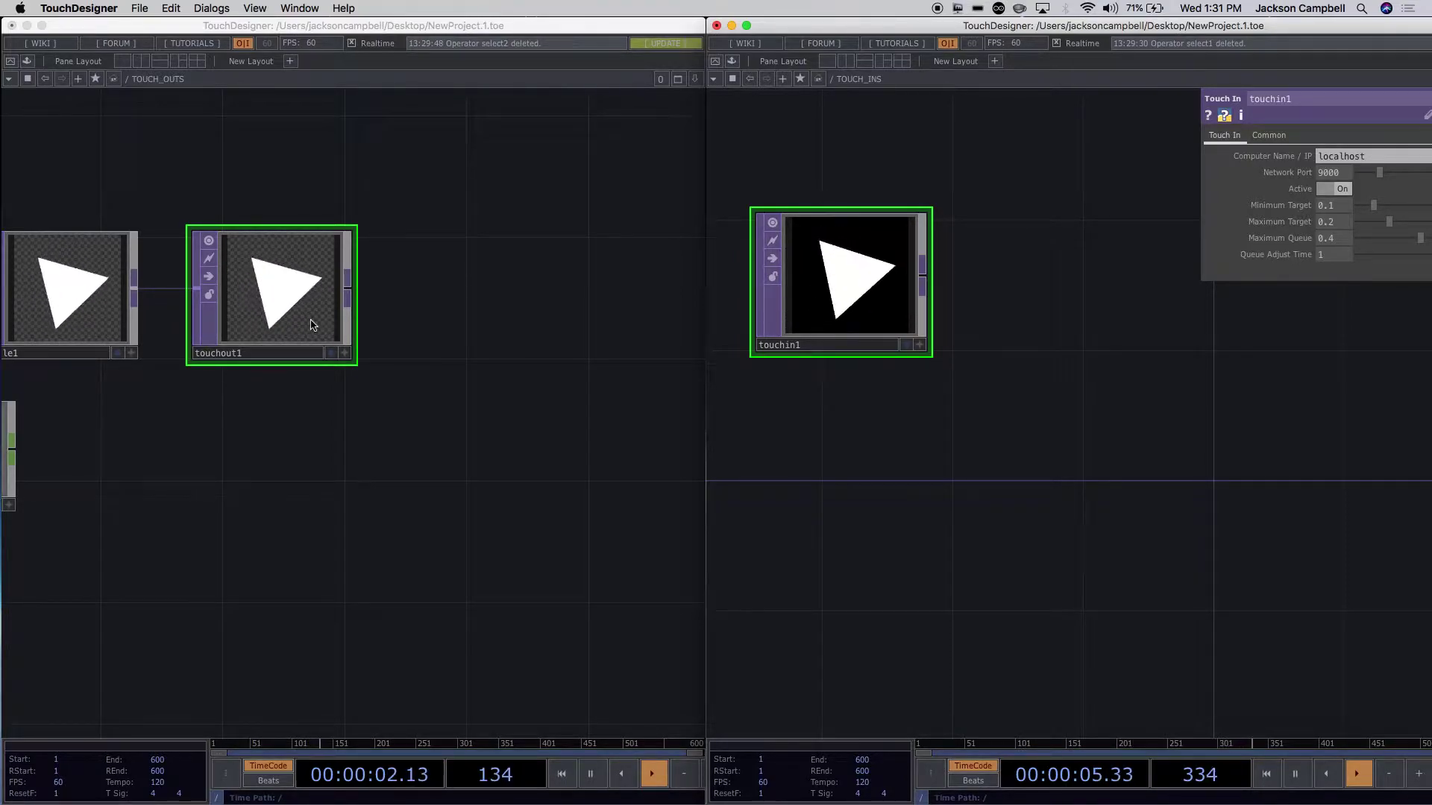
scroll(312, 325, "down", 4)
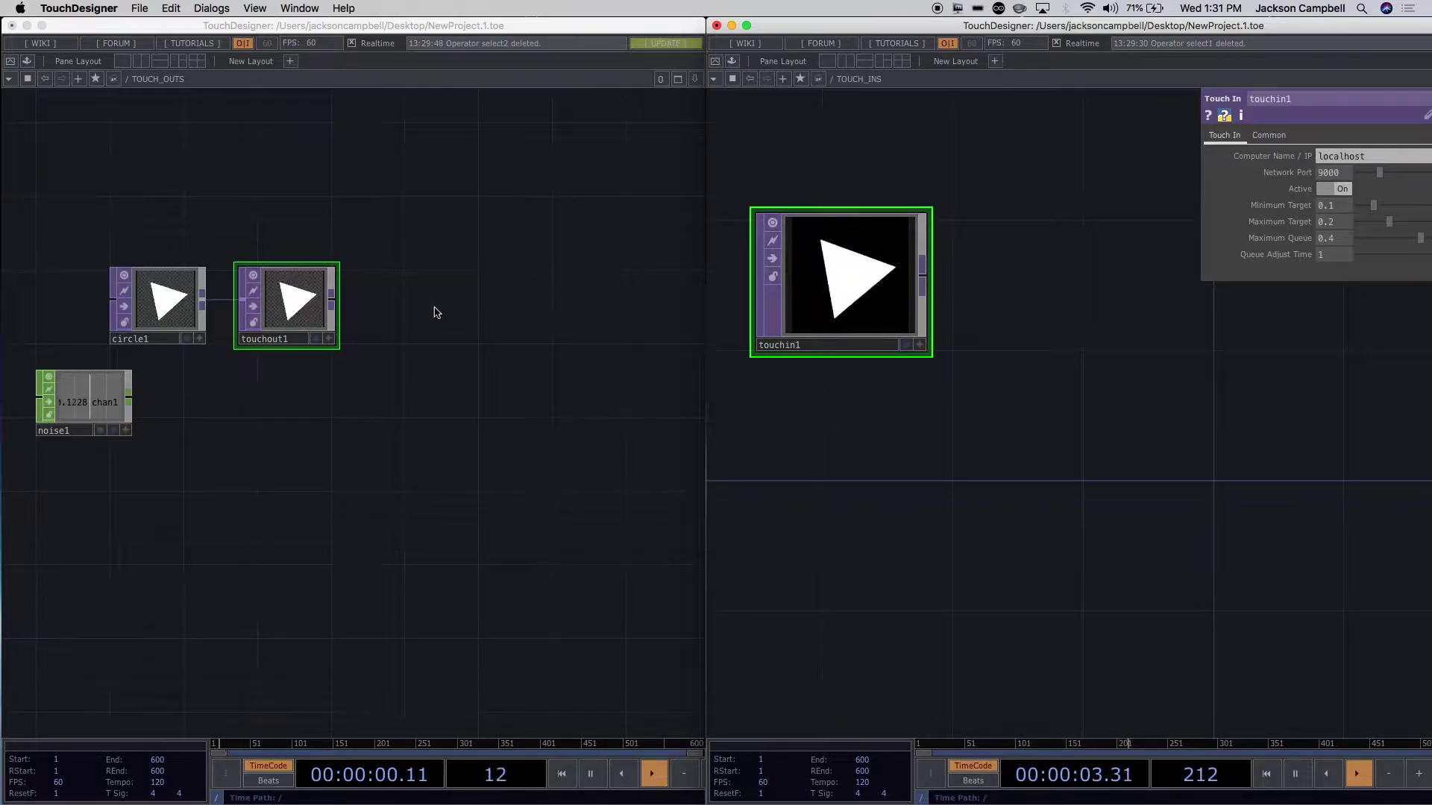
scroll(273, 318, "up", 6)
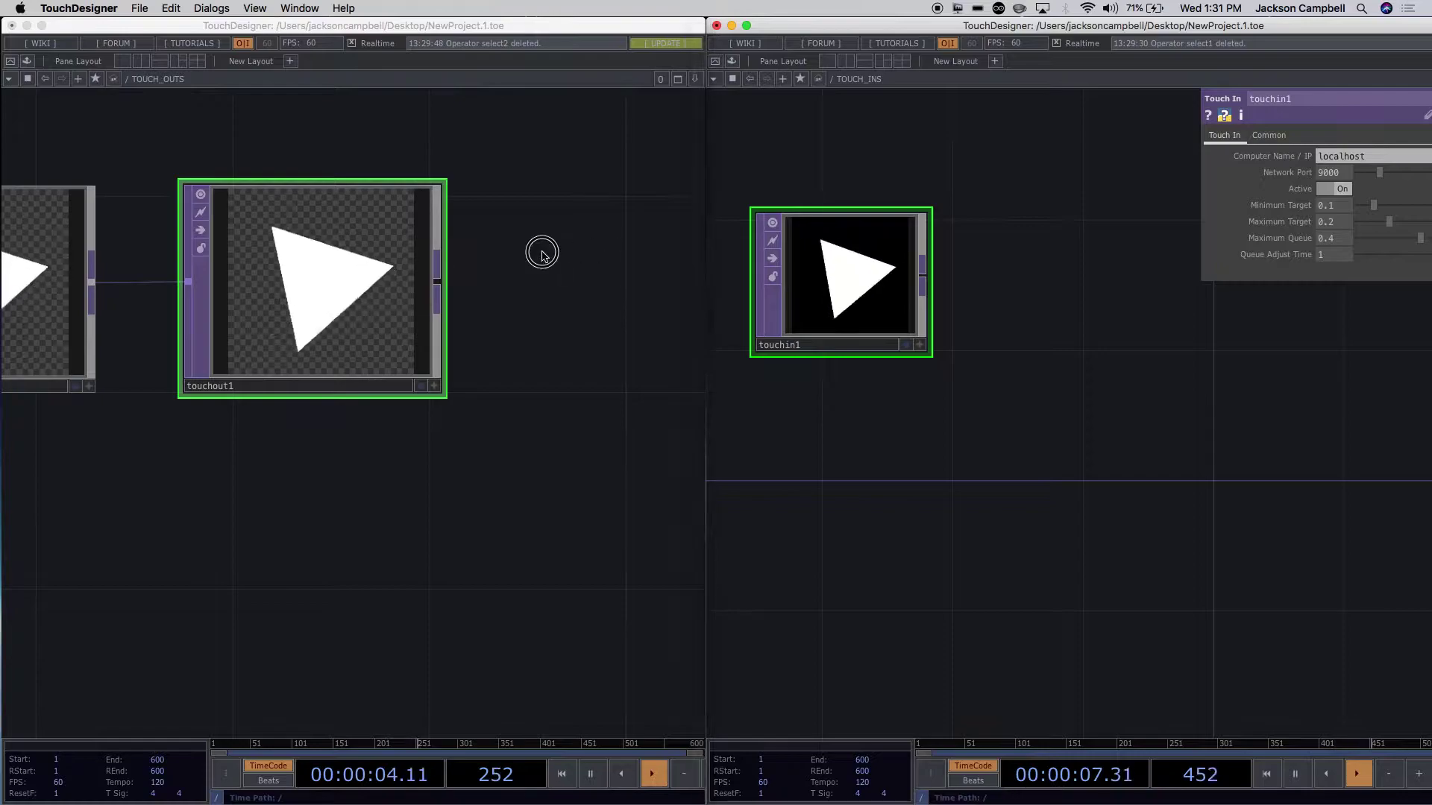
left_click(338, 271)
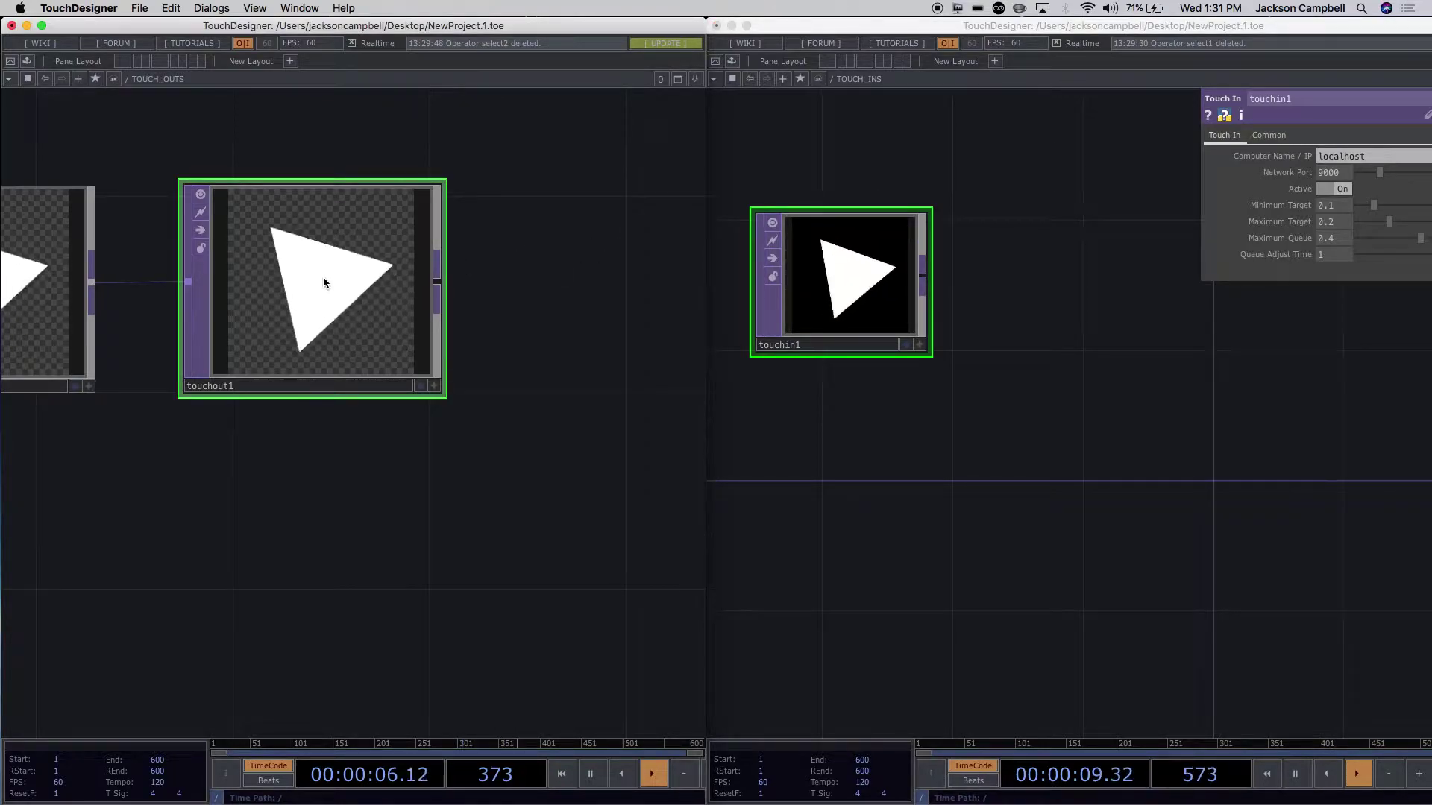
key("p")
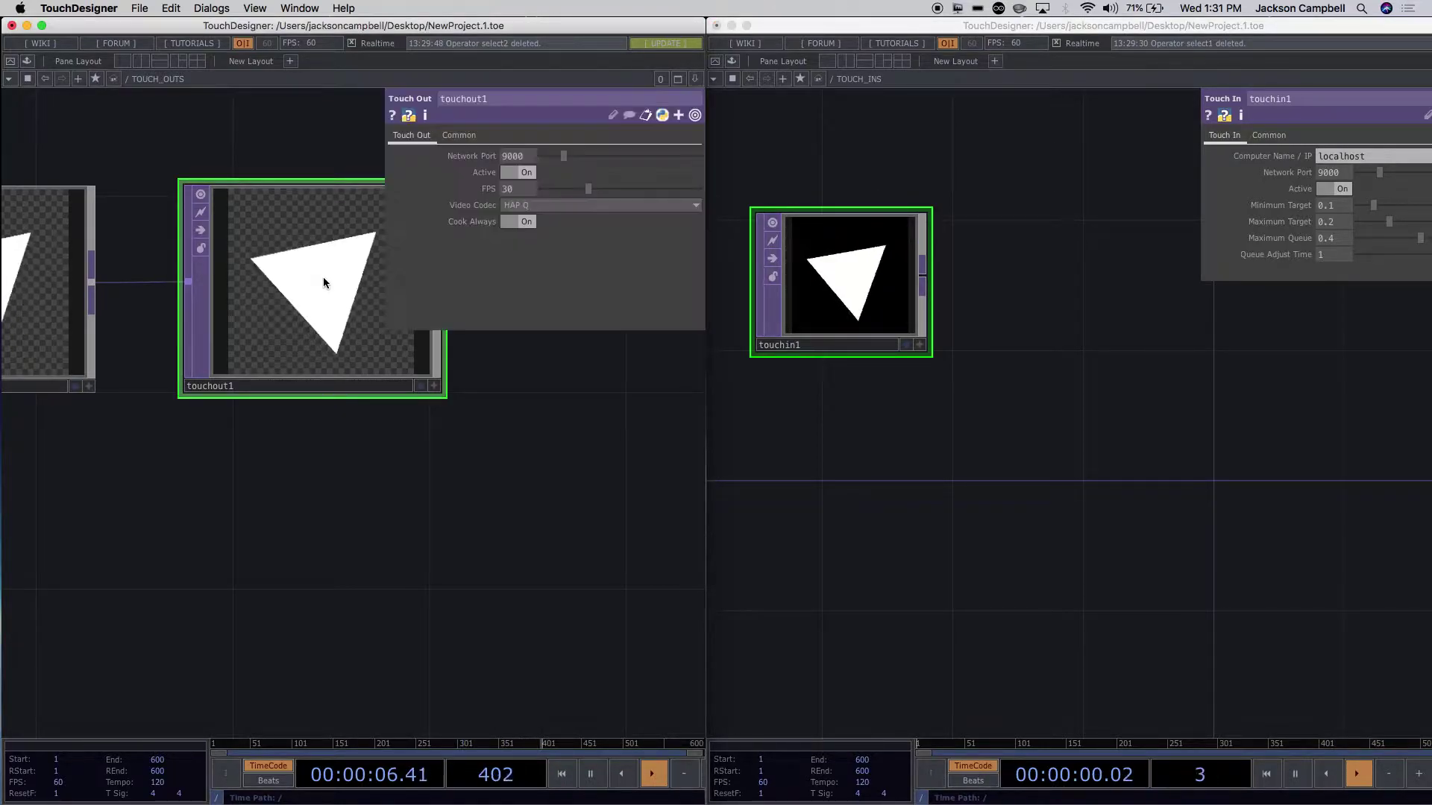
left_click(543, 205)
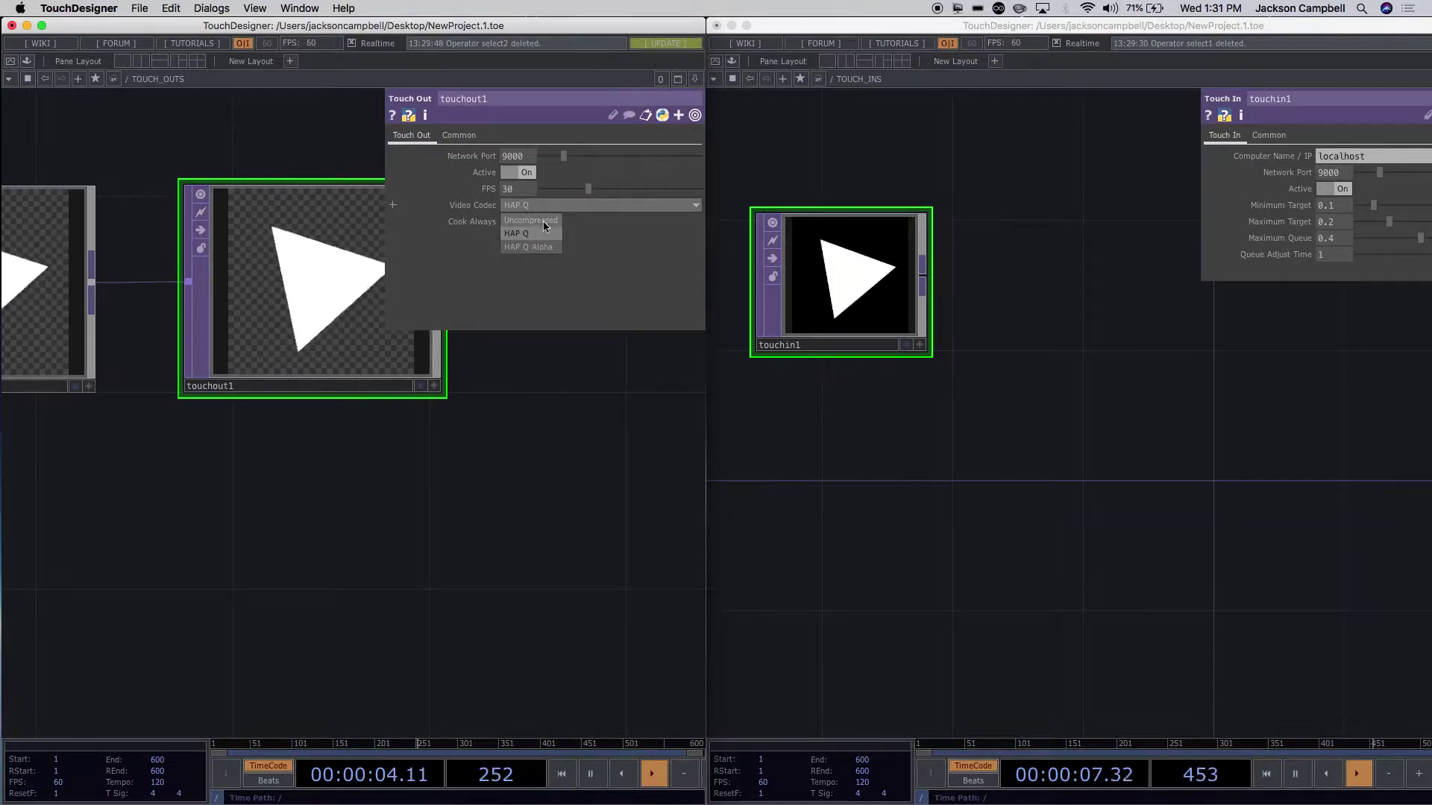
left_click(545, 220)
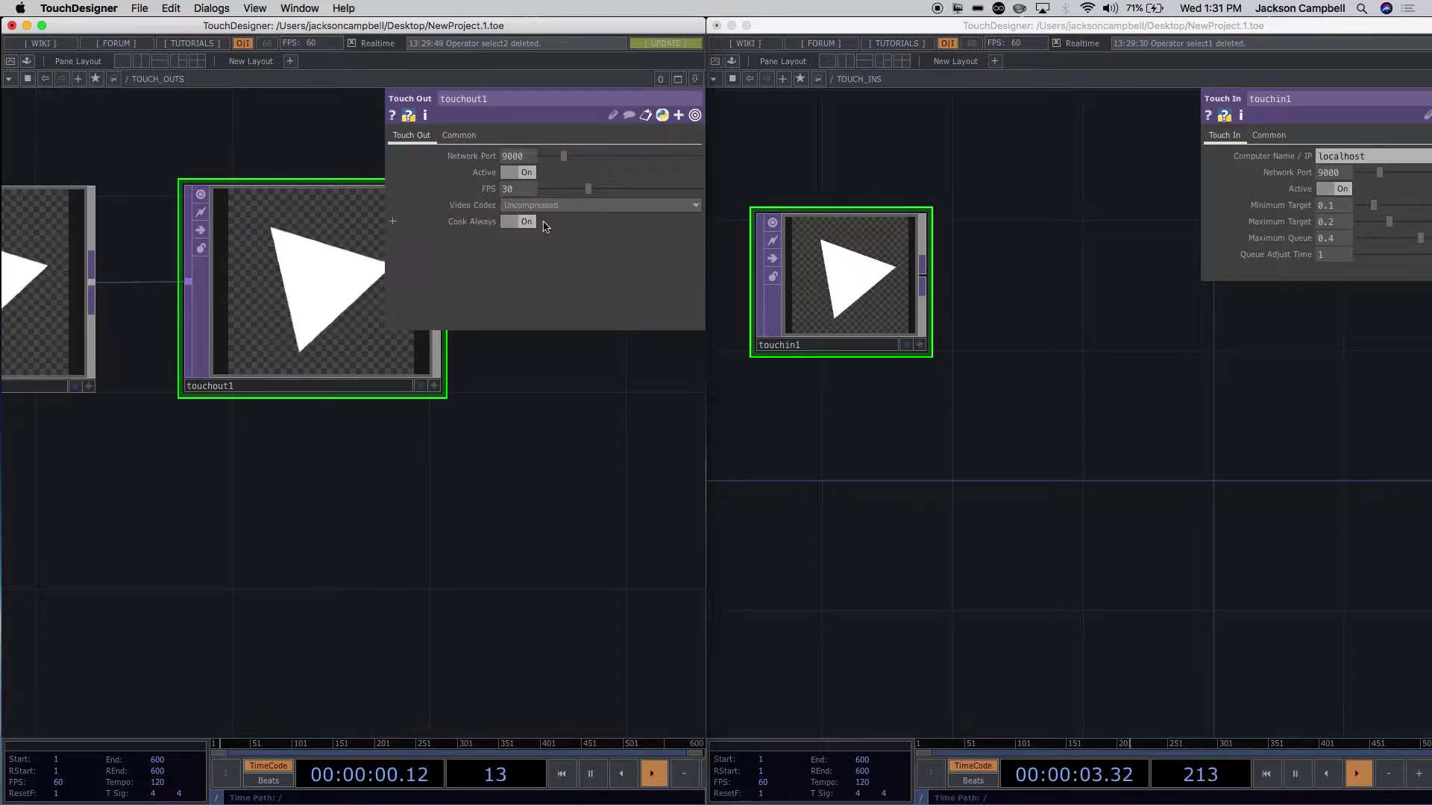
left_click(536, 208)
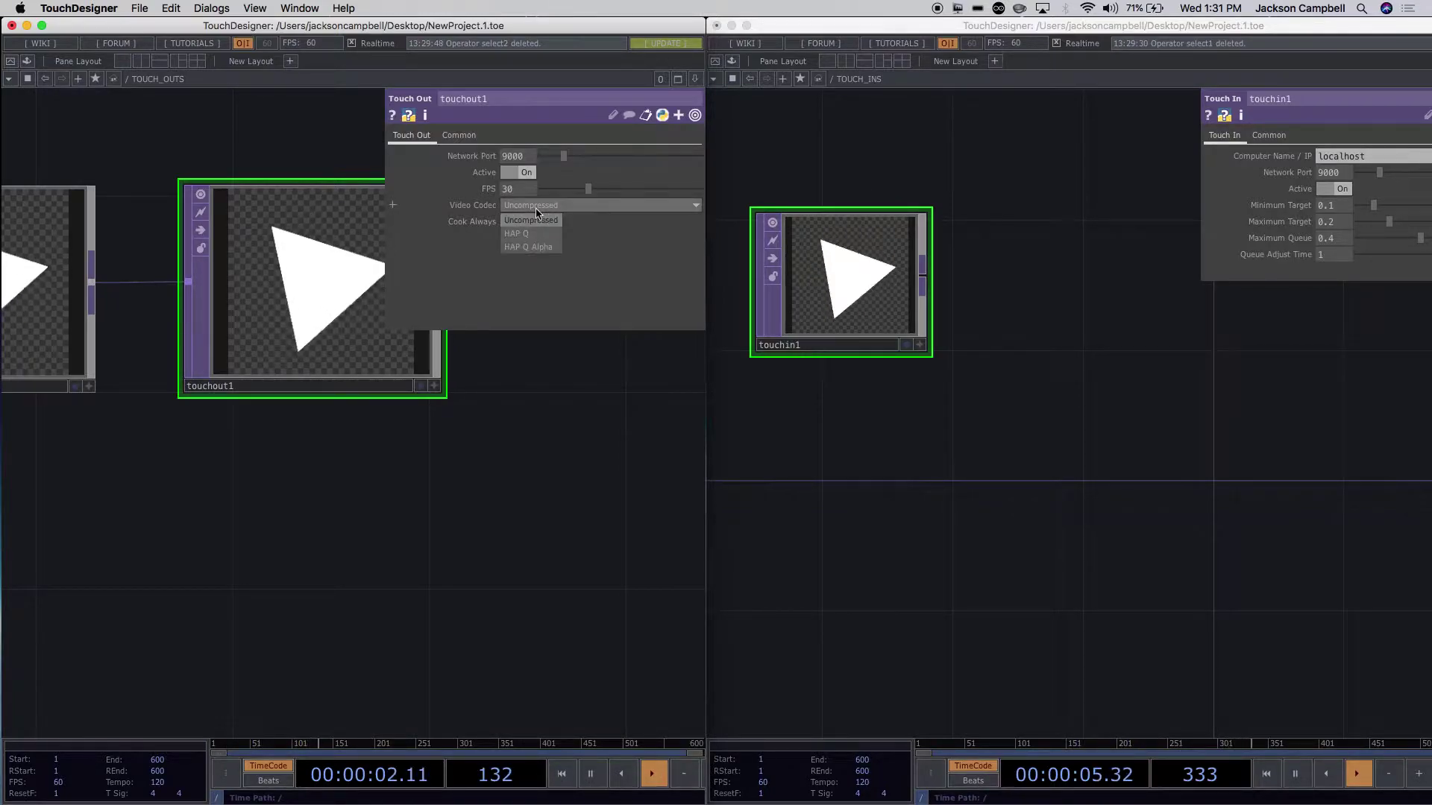
left_click(536, 252)
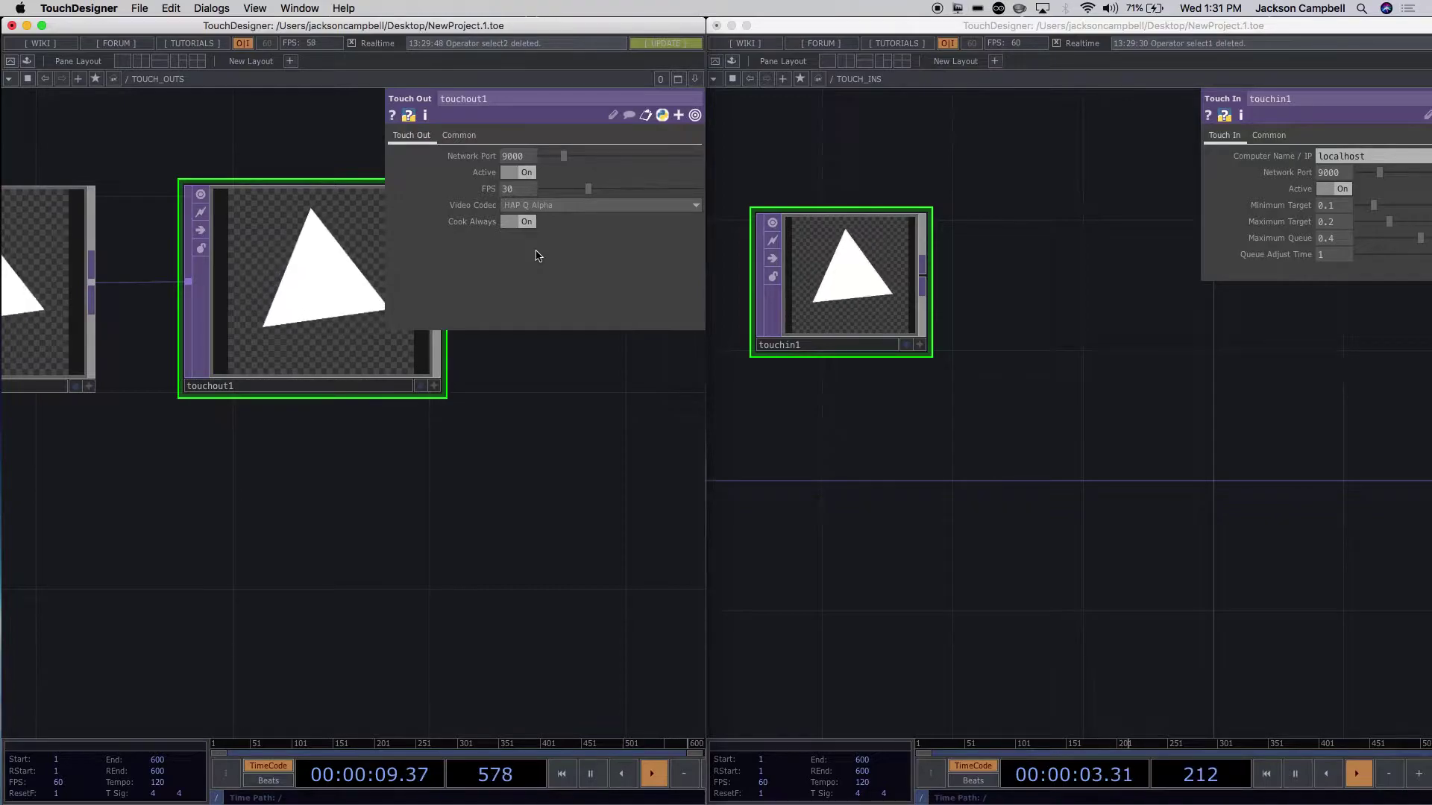
left_click(529, 205)
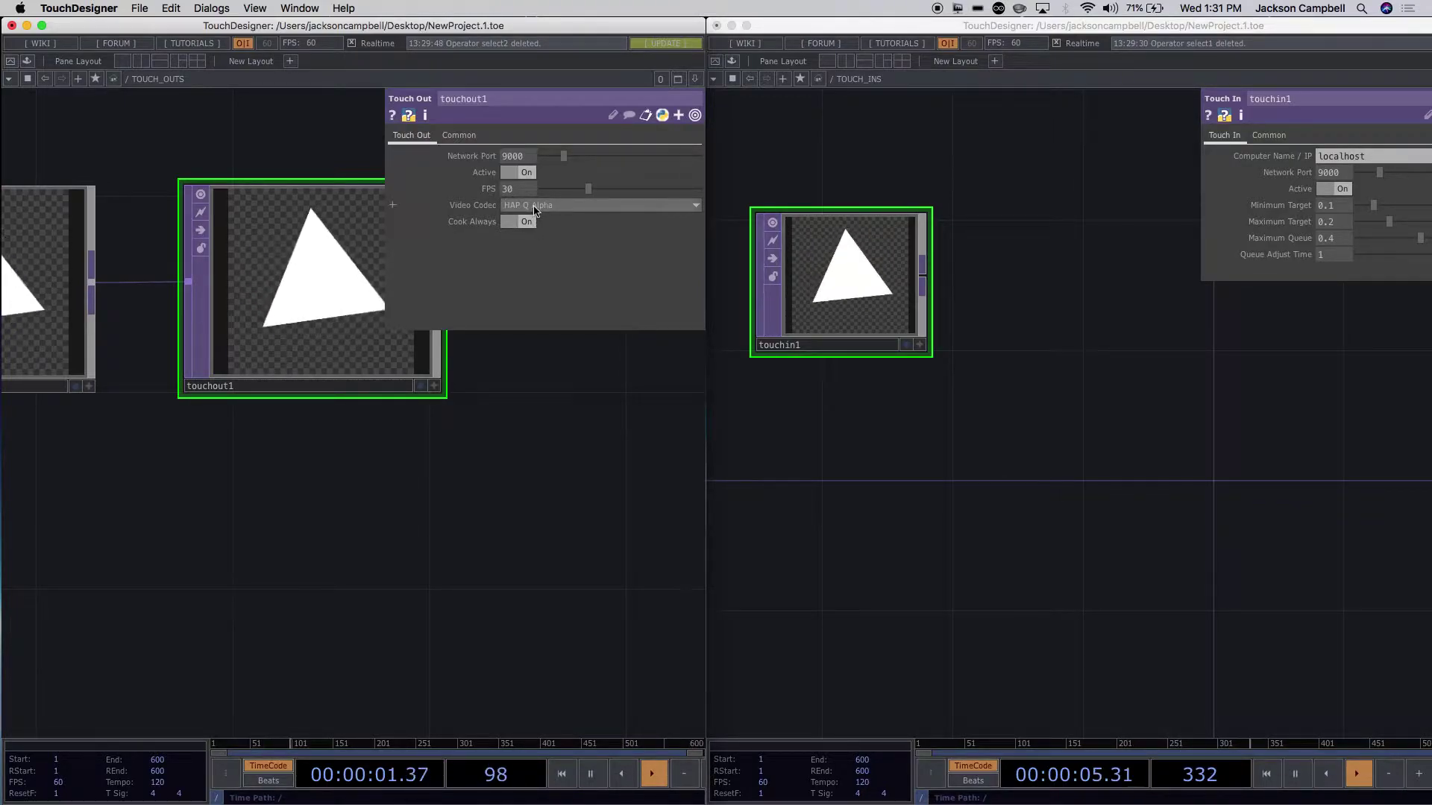
left_click(533, 238)
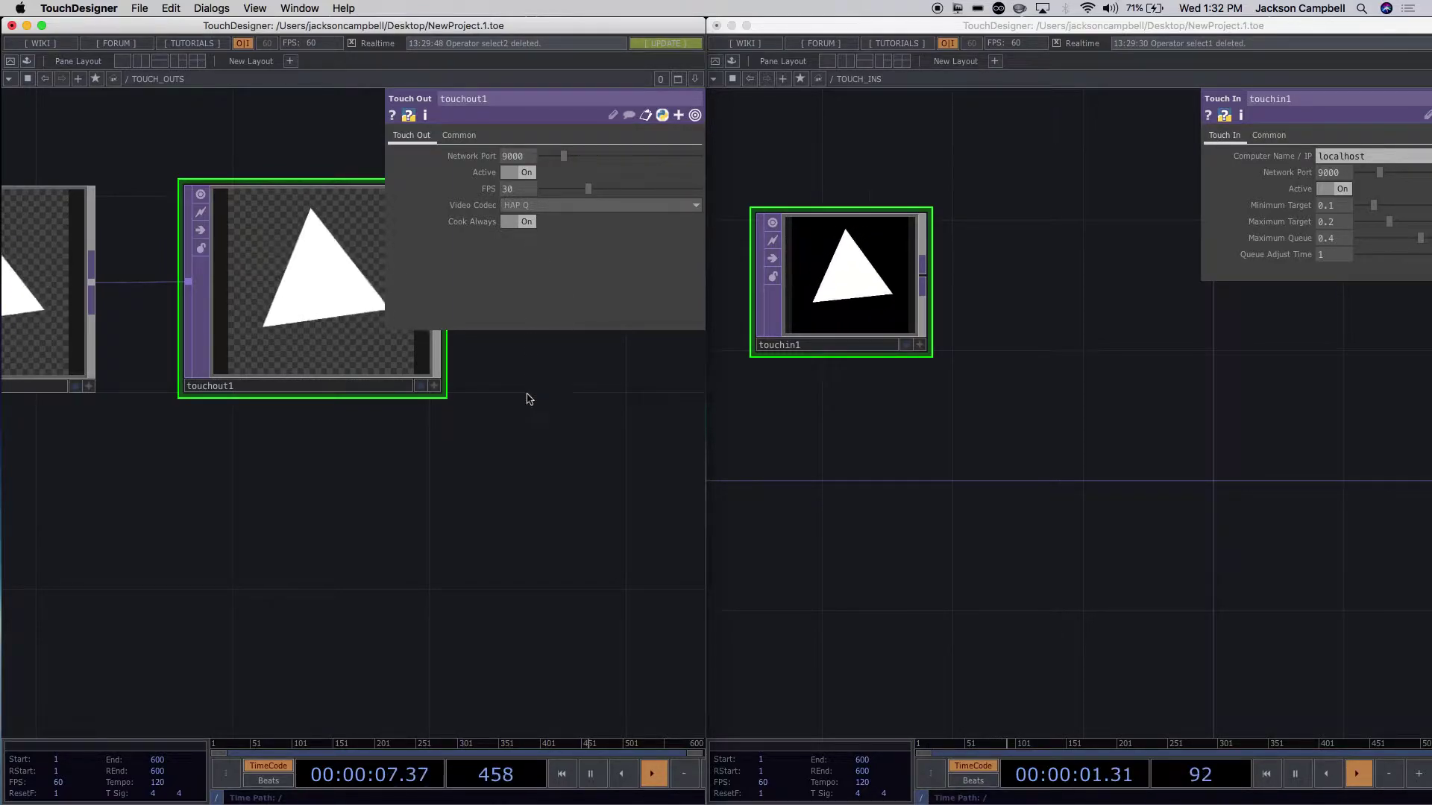
Add a second Touch Out TOP directly below touchout1 in the TOUCH_OUTS network.
scroll(528, 402, "down", 1)
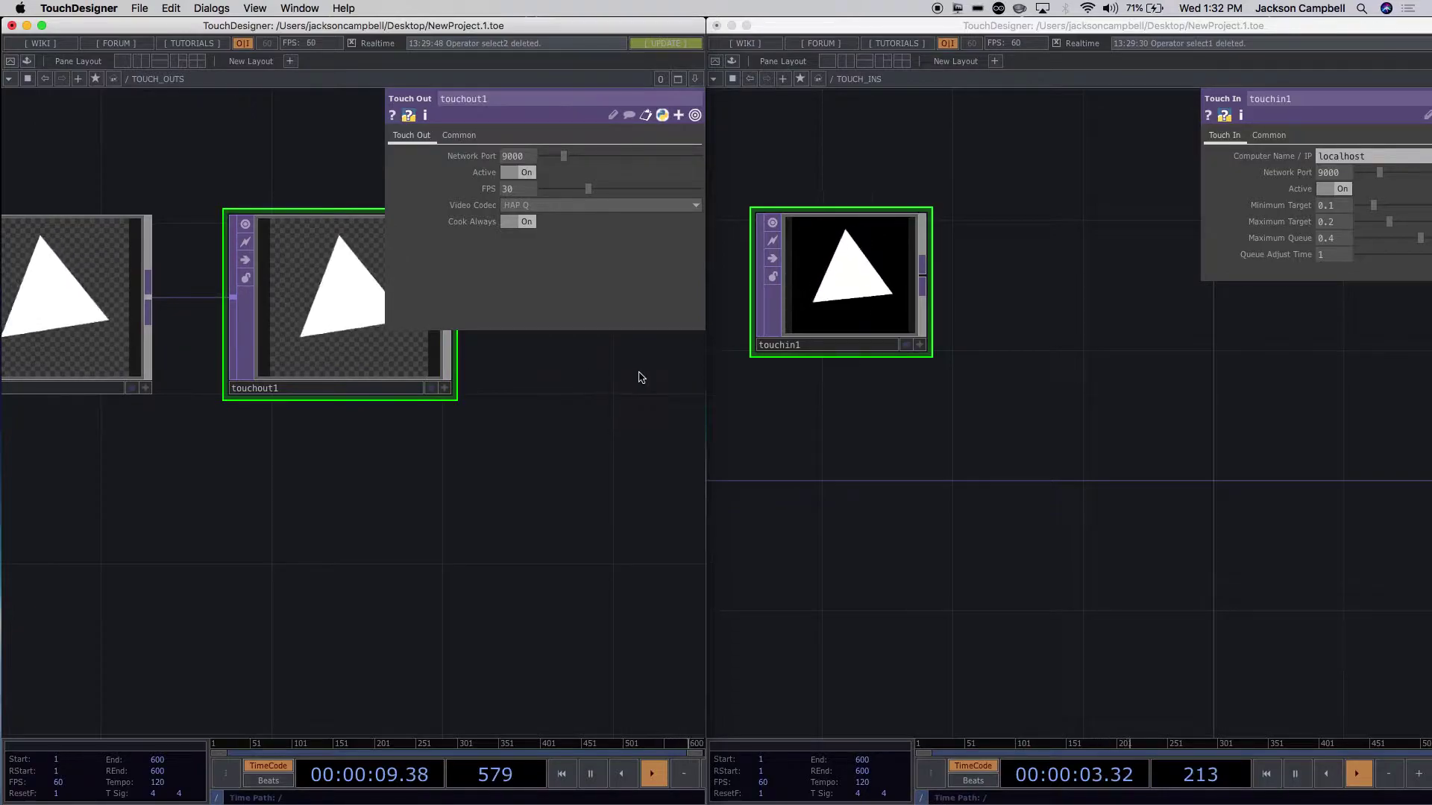
scroll(639, 377, "up", 3)
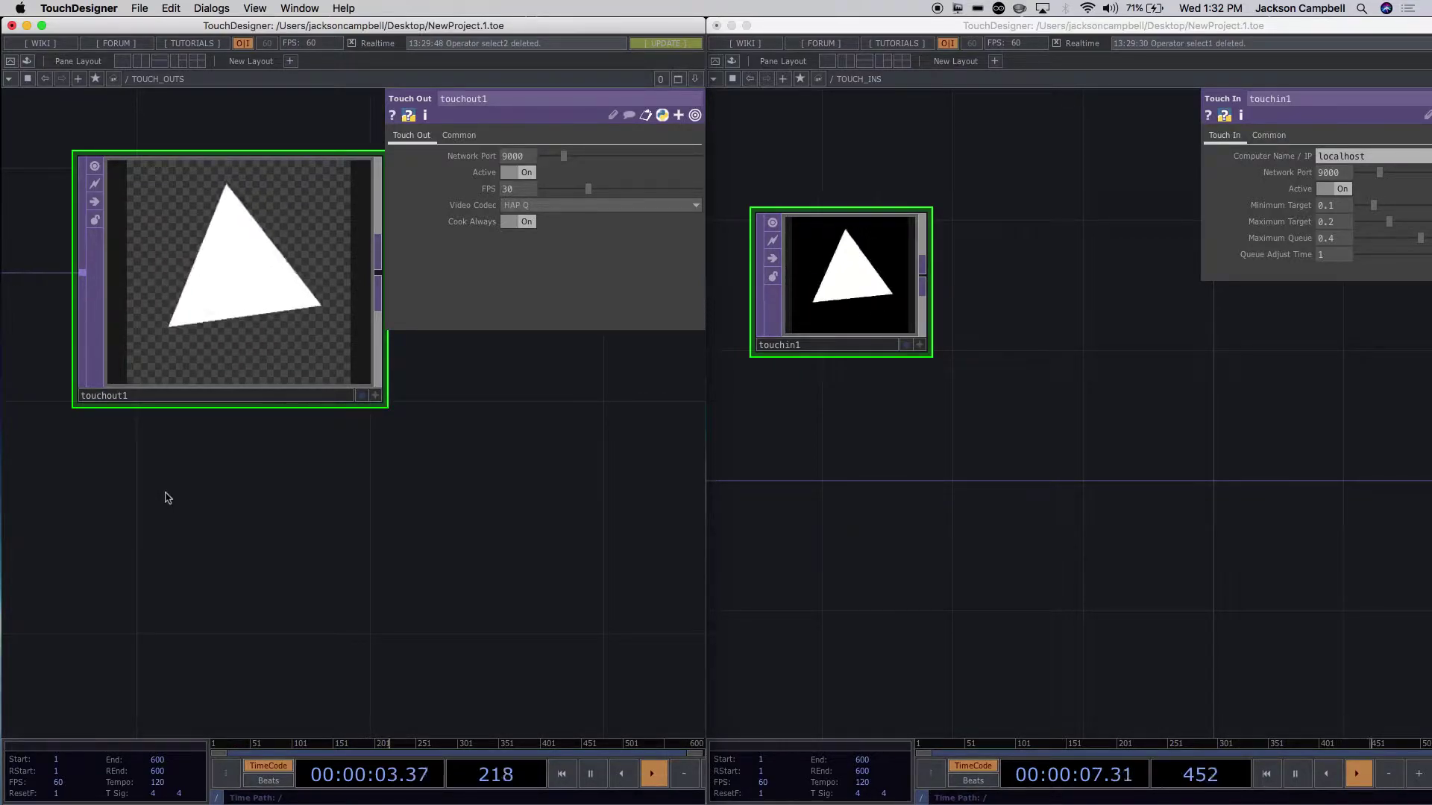
key("Tab")
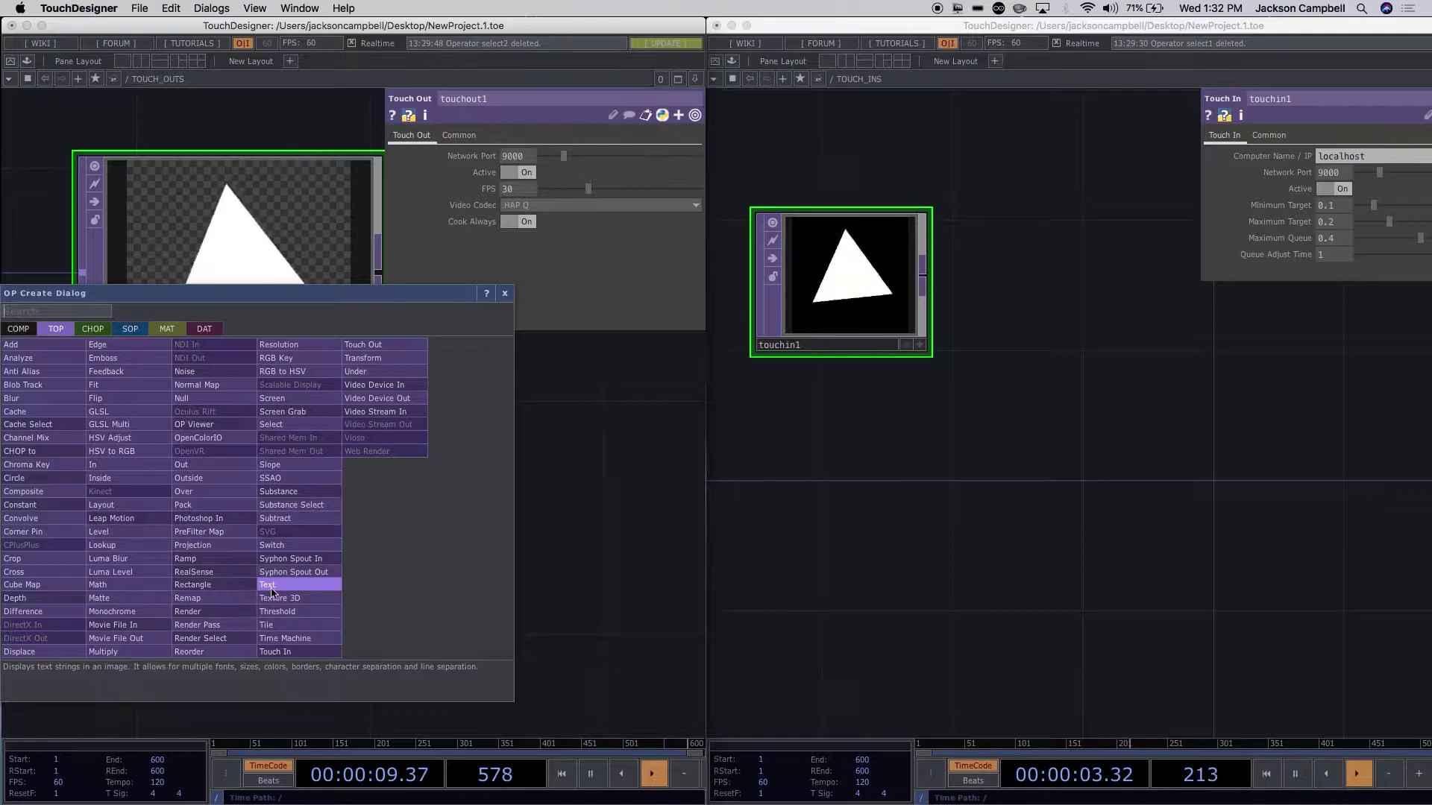
left_click(379, 351)
left_click(245, 546)
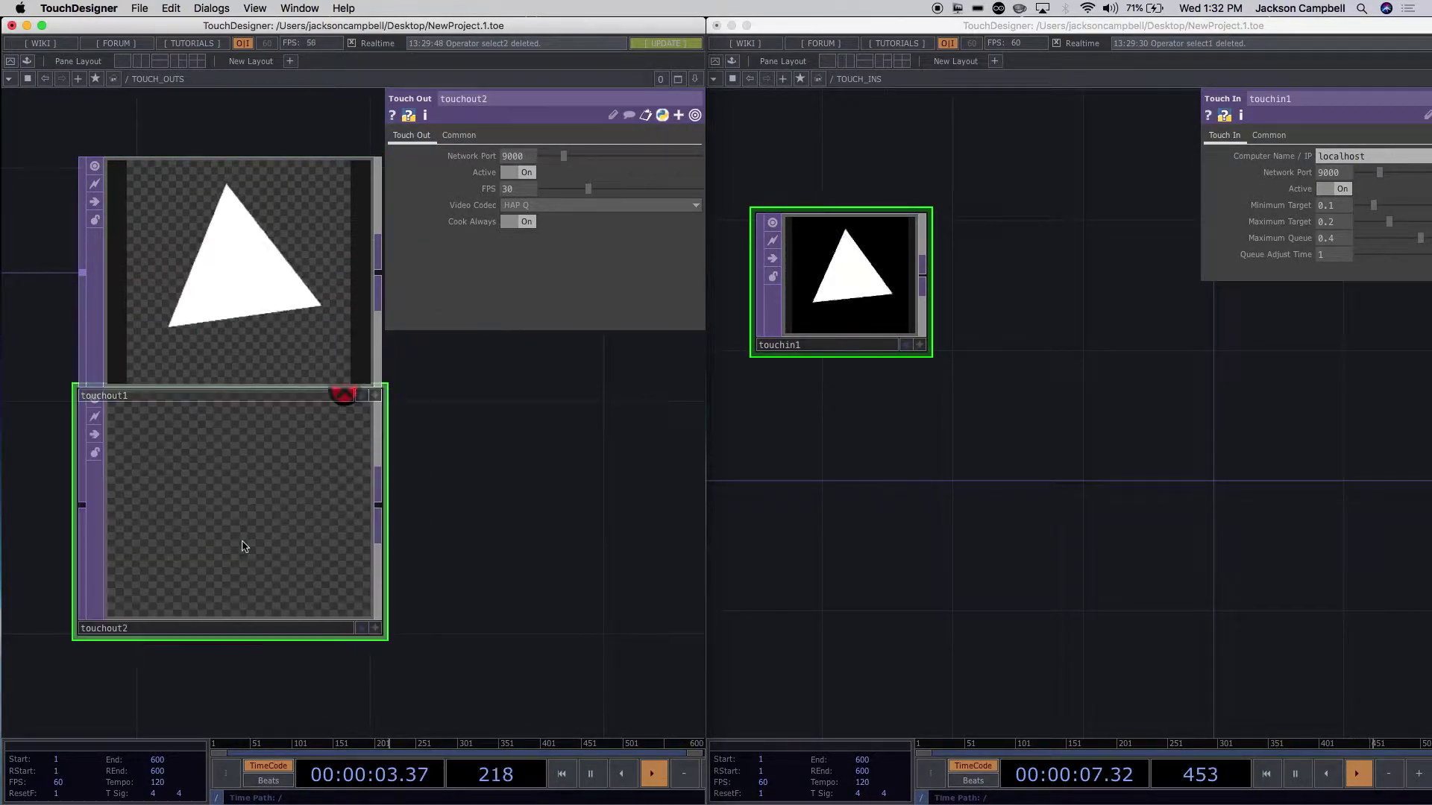
left_click_drag(245, 547, 247, 594)
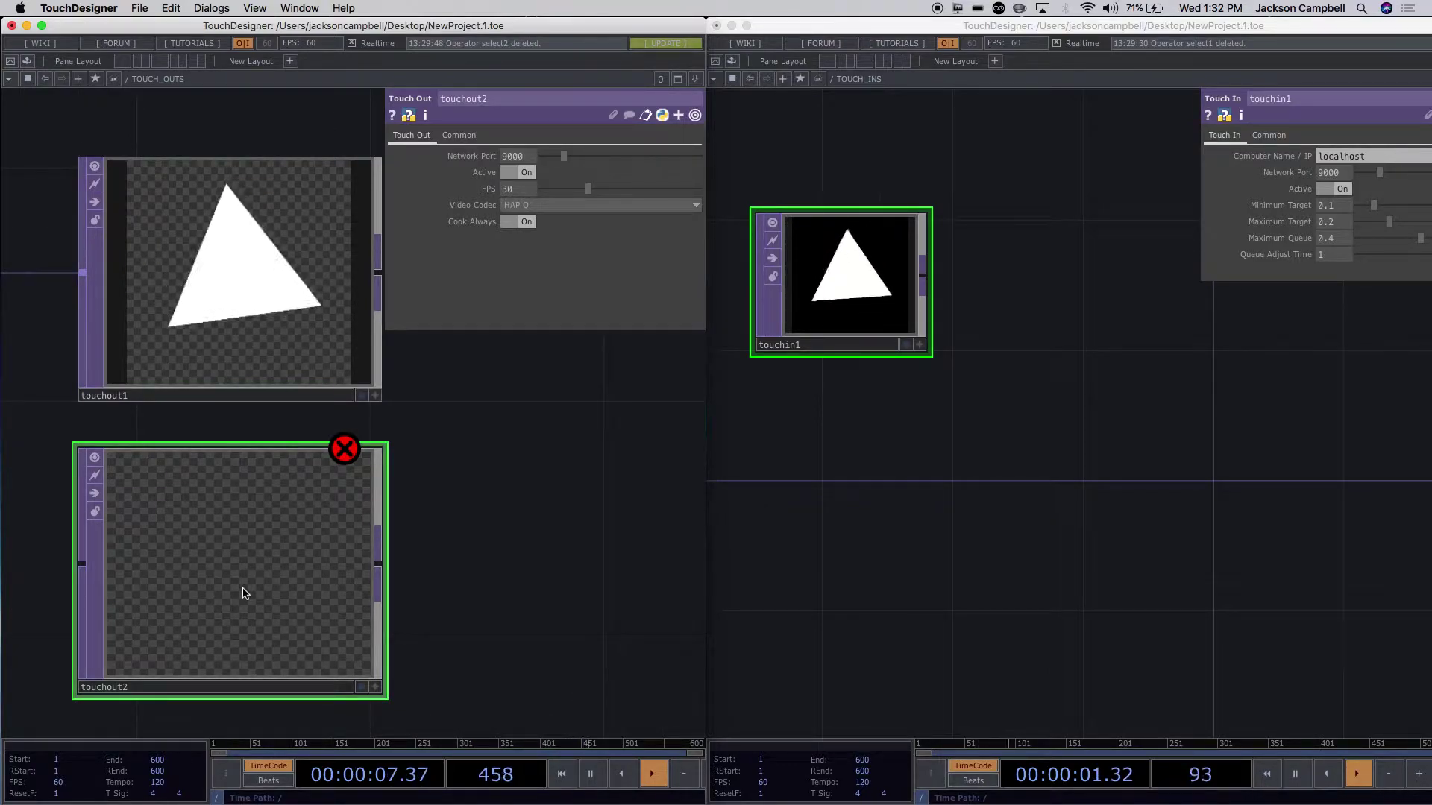
Check touchout2's error details and connect circle1's output to touchout2 as well.
mouse_move(339, 451)
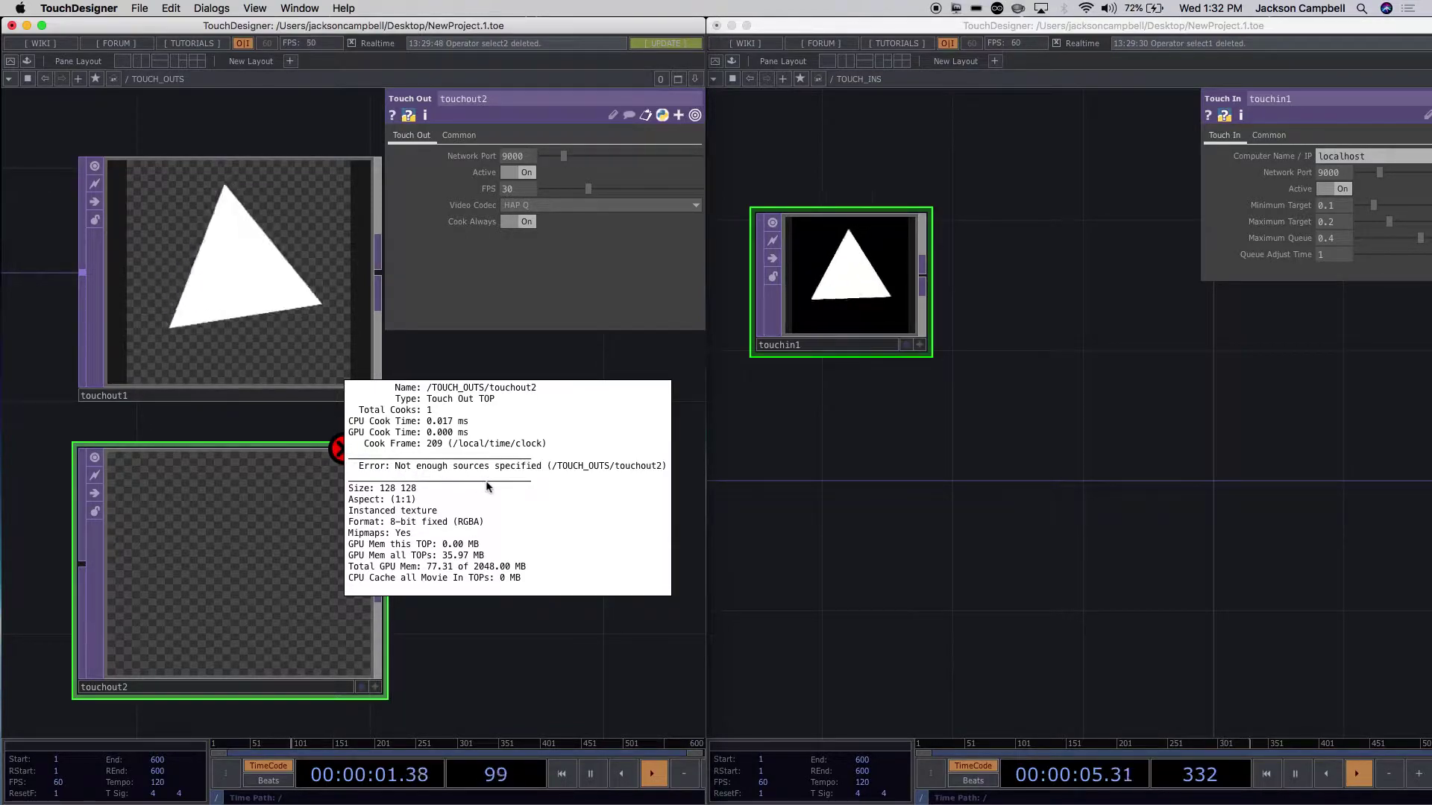
scroll(511, 637, "down", 3)
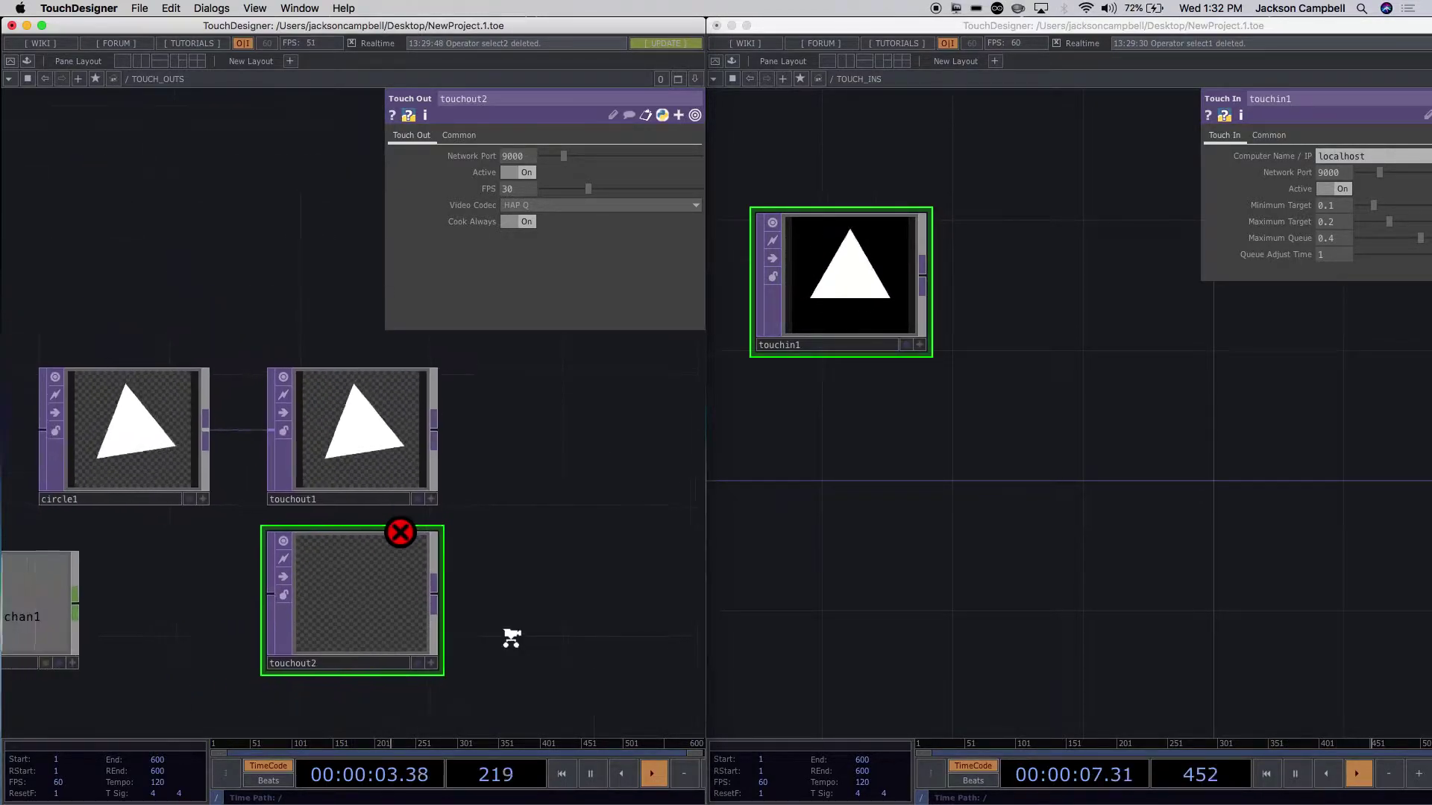
left_click(205, 430)
left_click(261, 574)
scroll(564, 527, "up", 2)
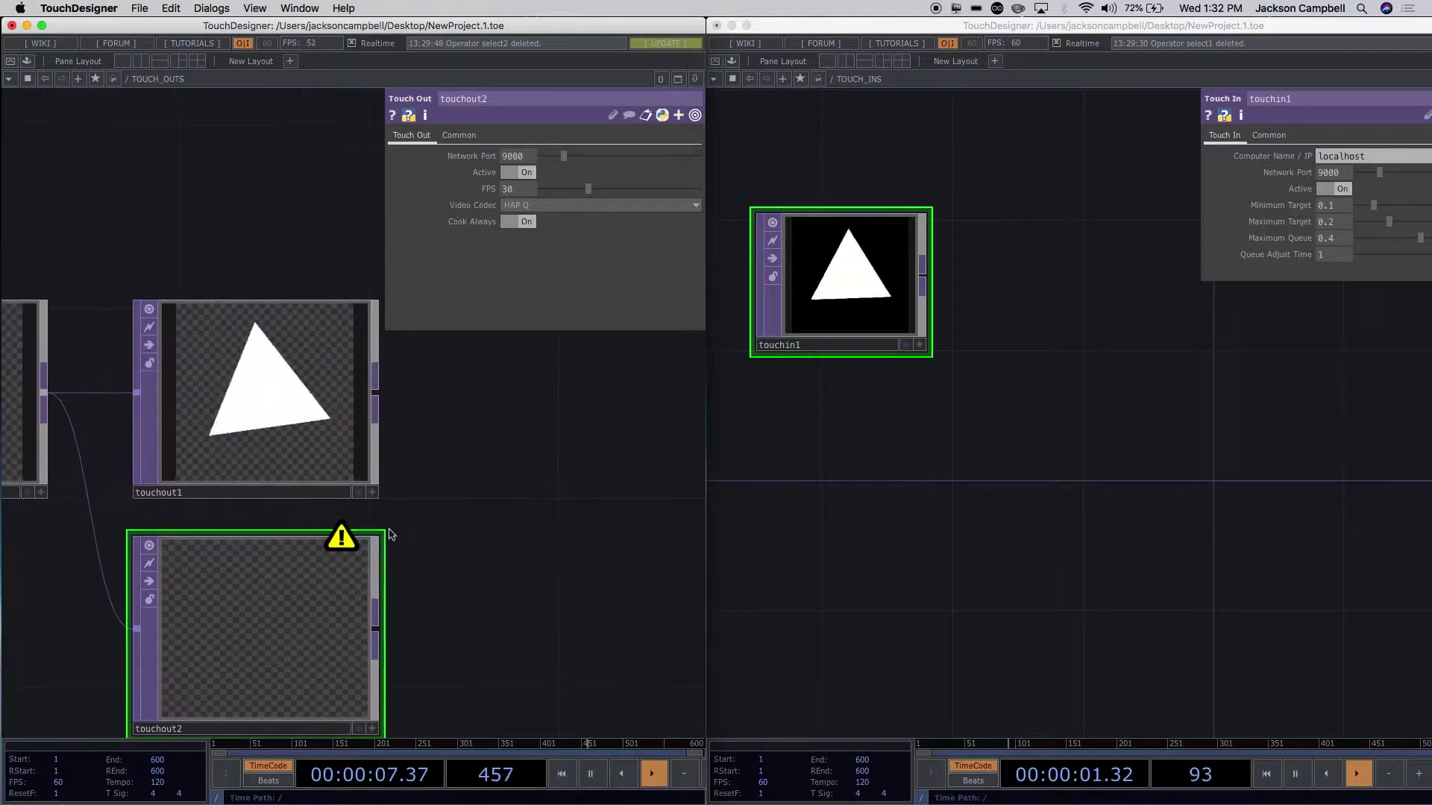
Compare the two Touch Out TOPs' settings, set touchout2's network port to 9010, and inspect its warning details.
mouse_move(343, 541)
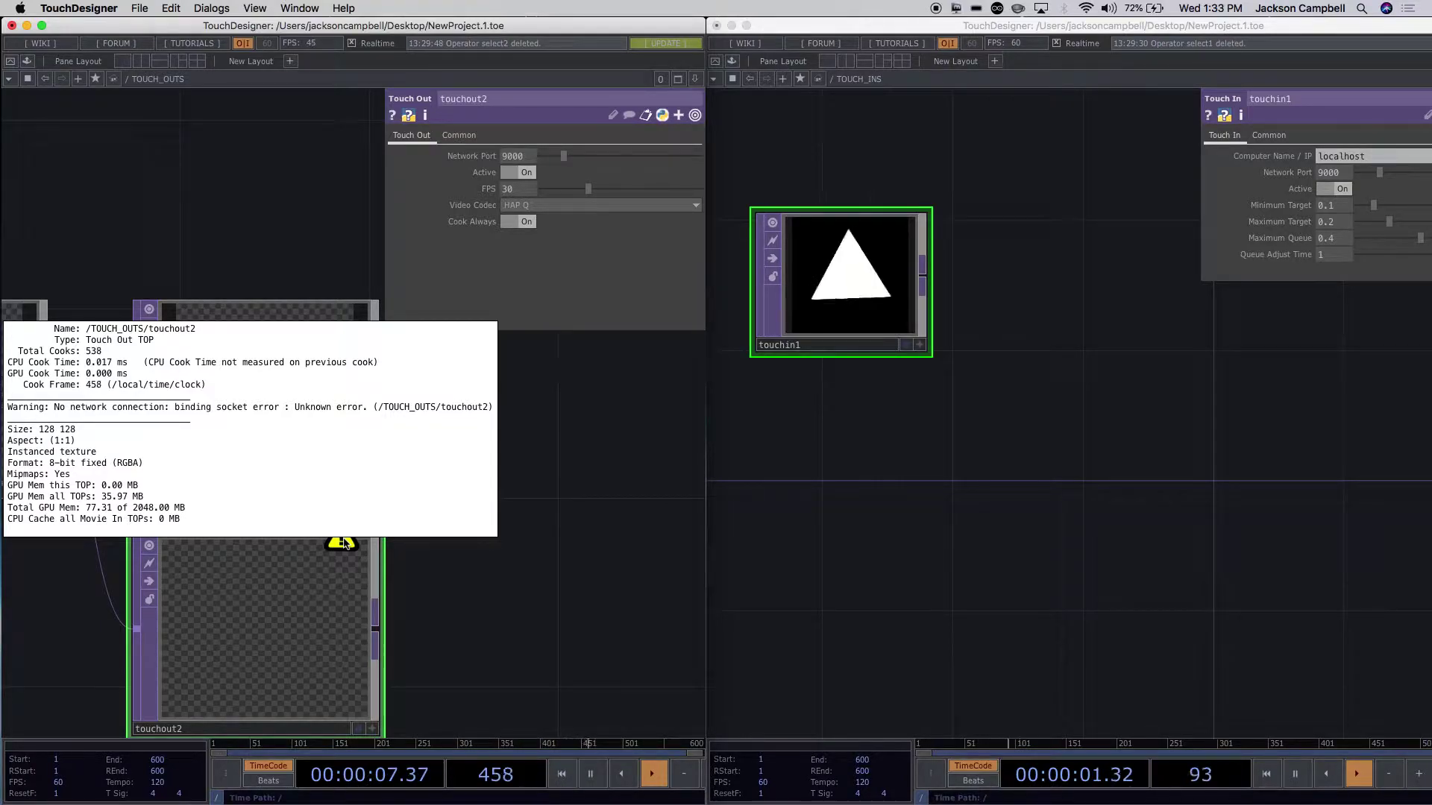
left_click(323, 593)
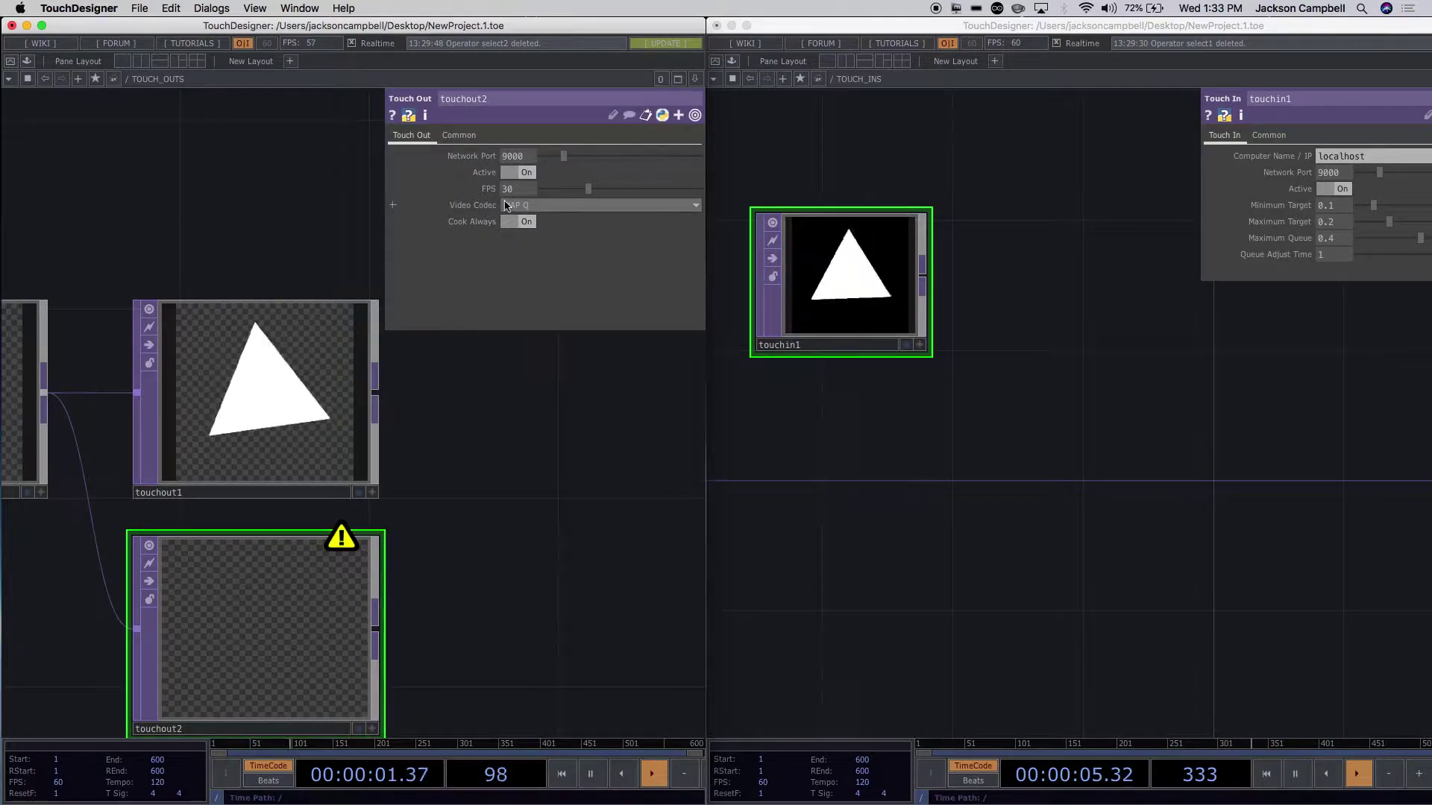
left_click(291, 332)
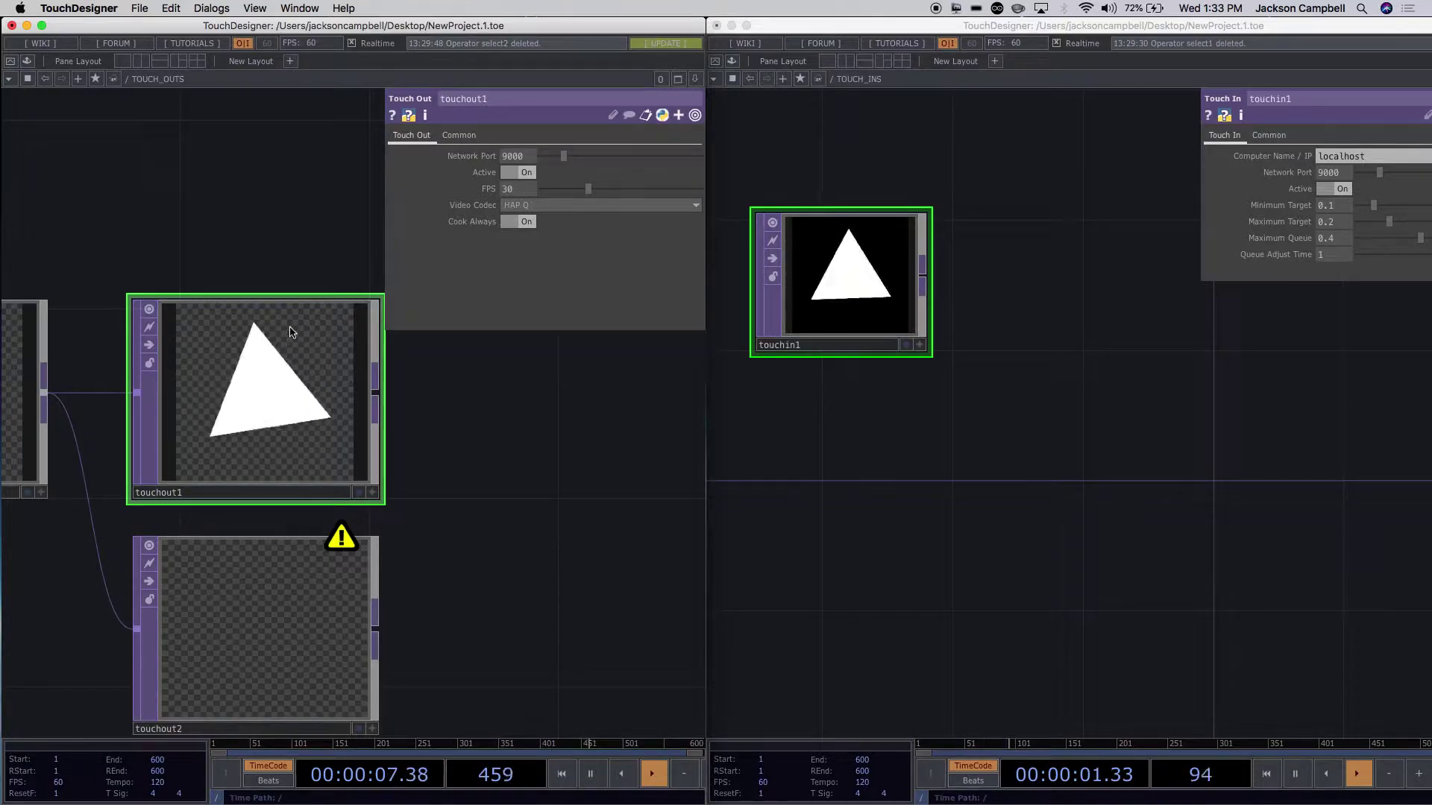
left_click(303, 586)
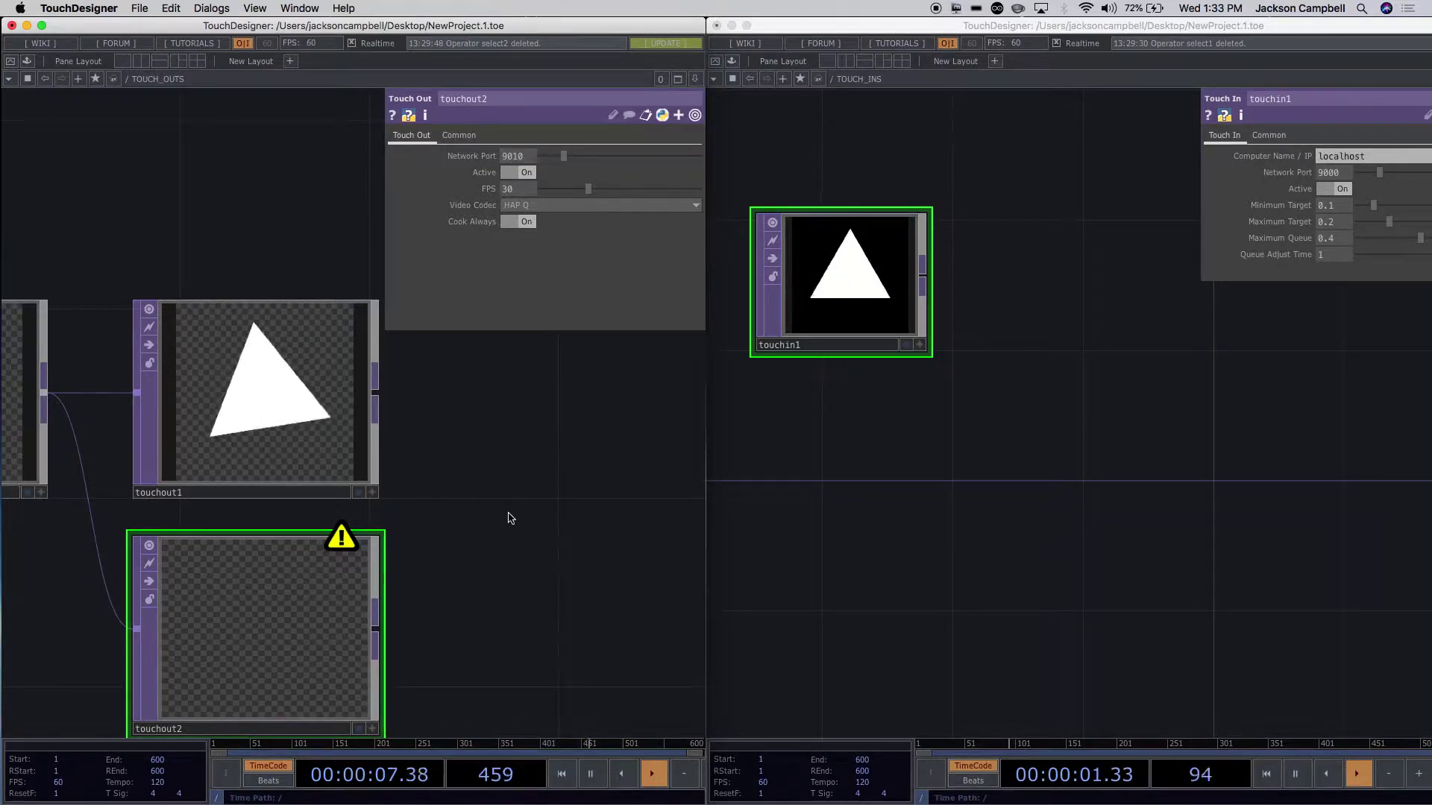
left_click(343, 541)
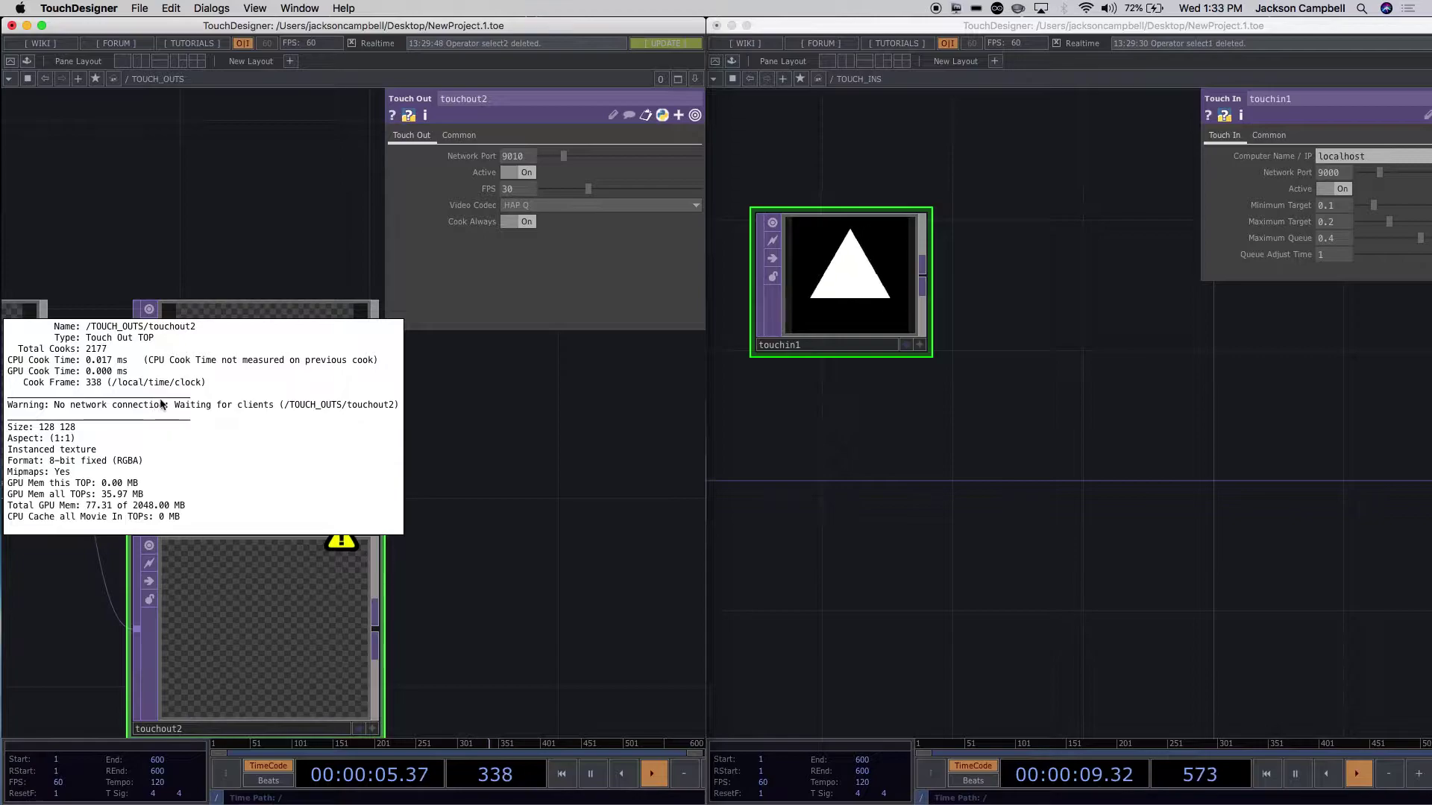
Add a second Touch In TOP below touchin1 in the TOUCH_INS network and set its network port to 9010.
left_click(828, 466)
key("Tab")
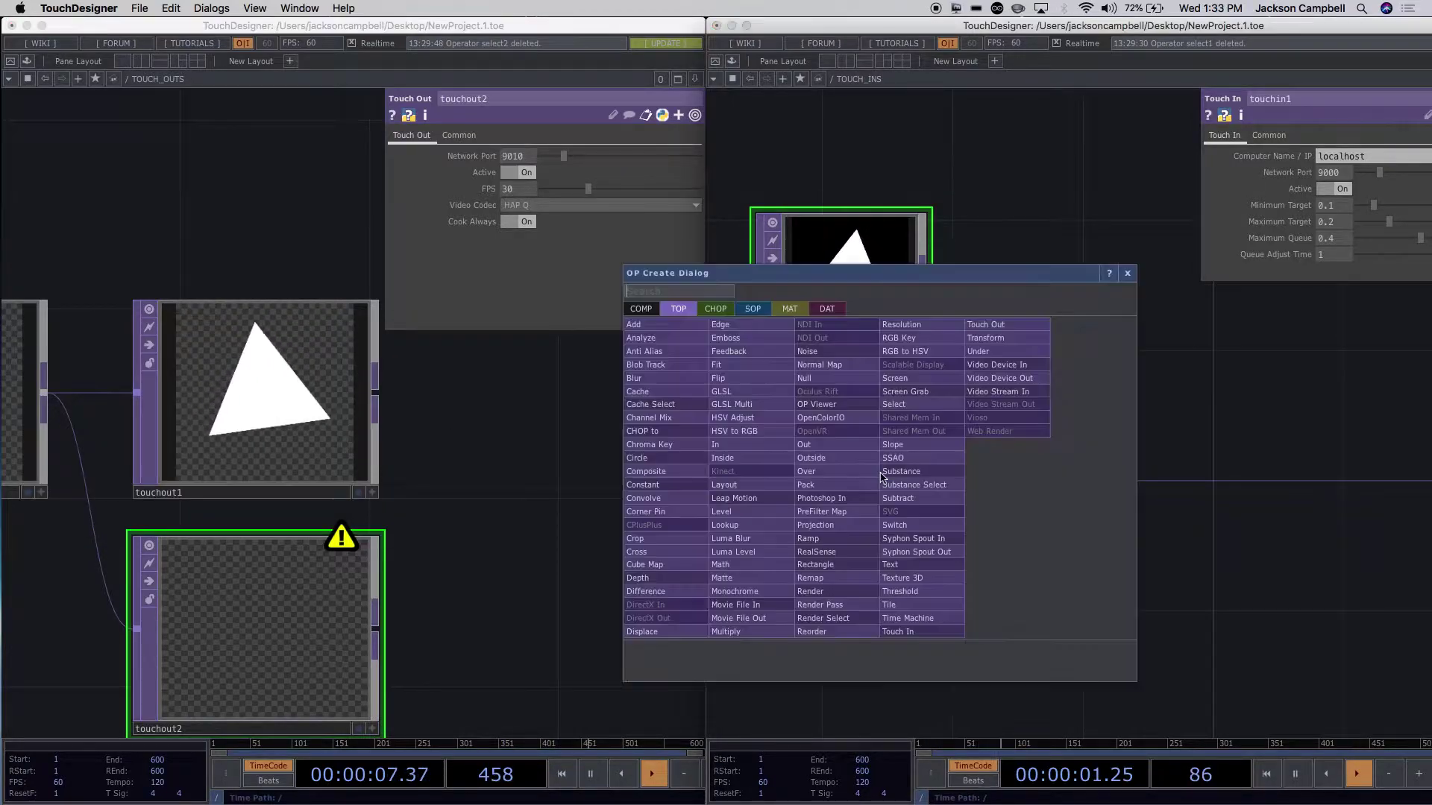
type("t")
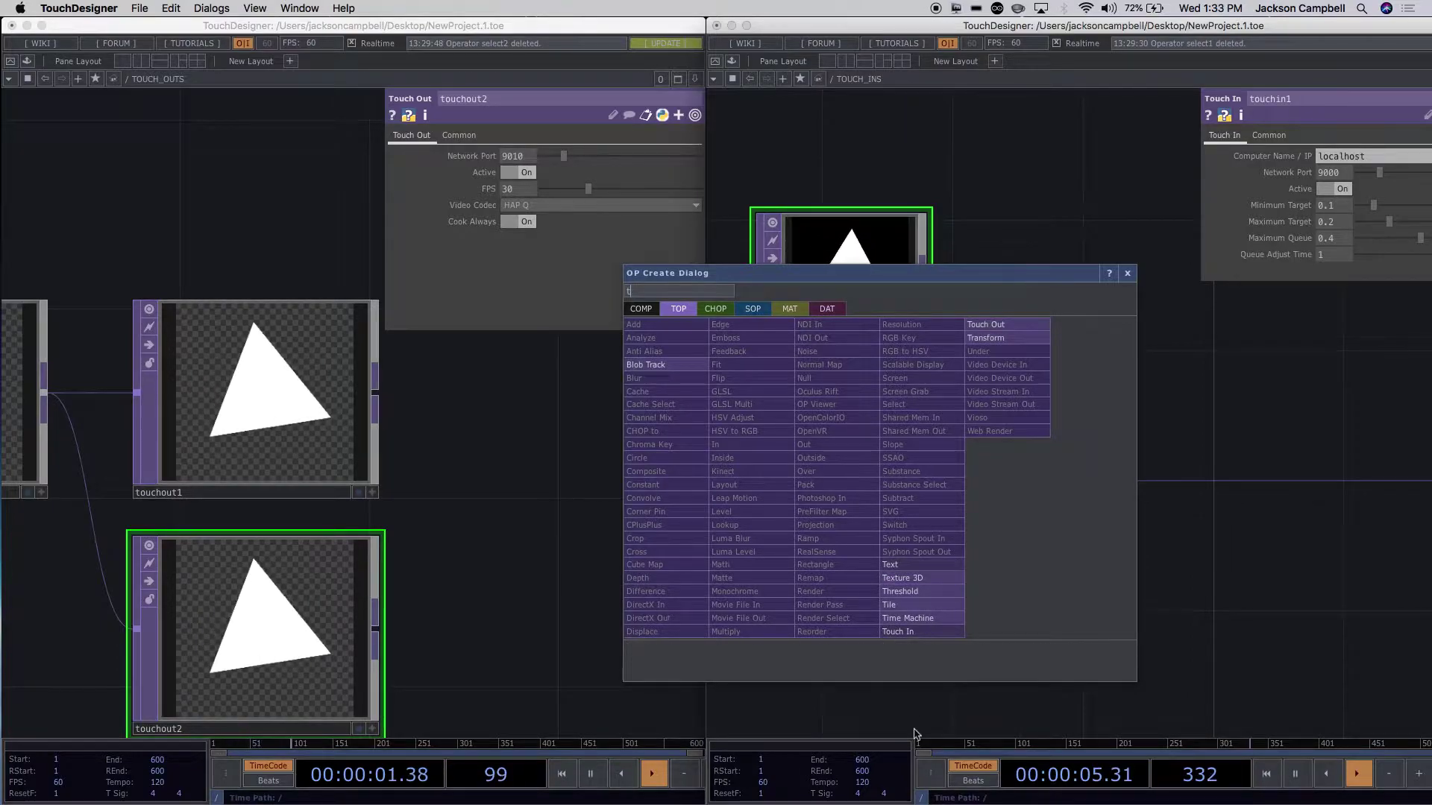
left_click(909, 631)
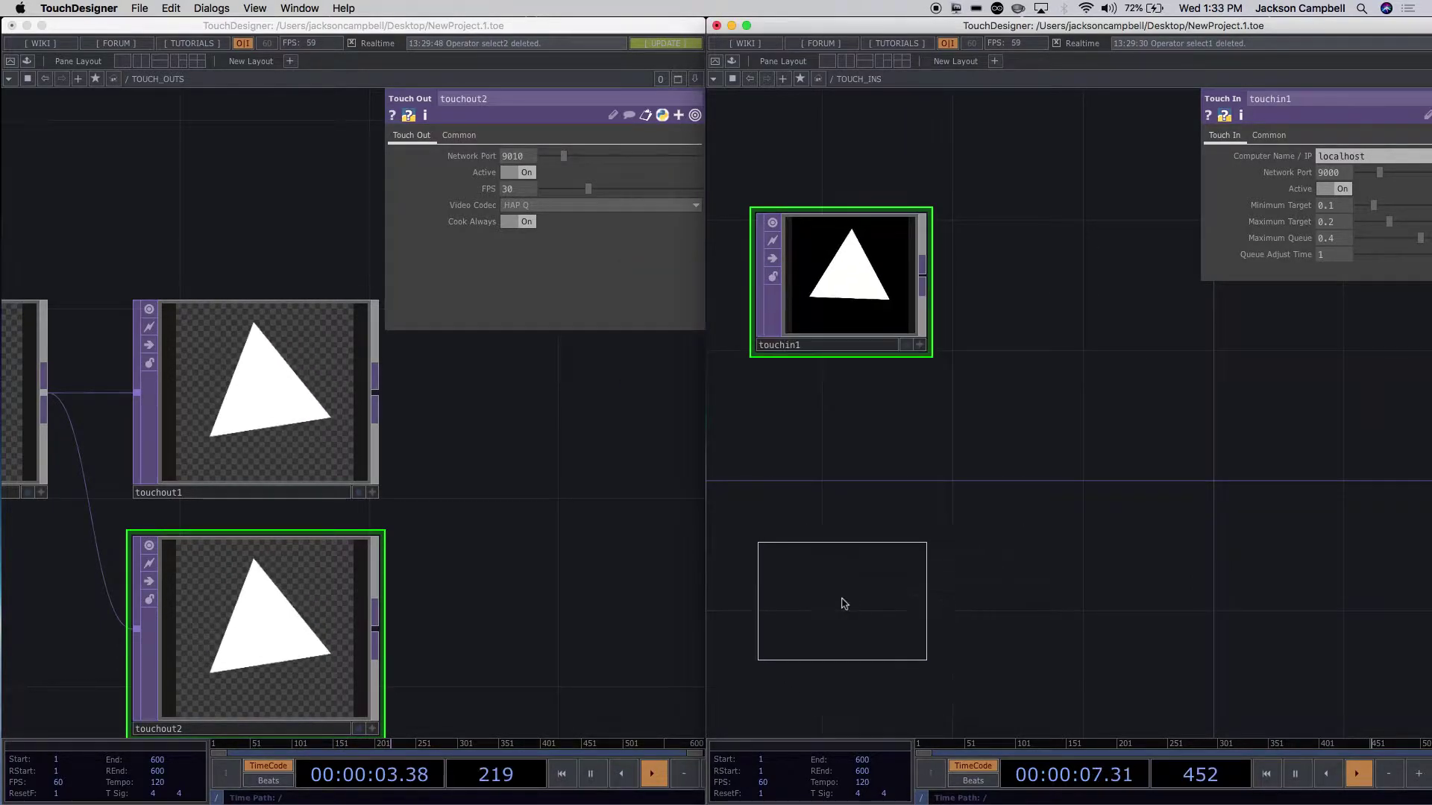
left_click(841, 513)
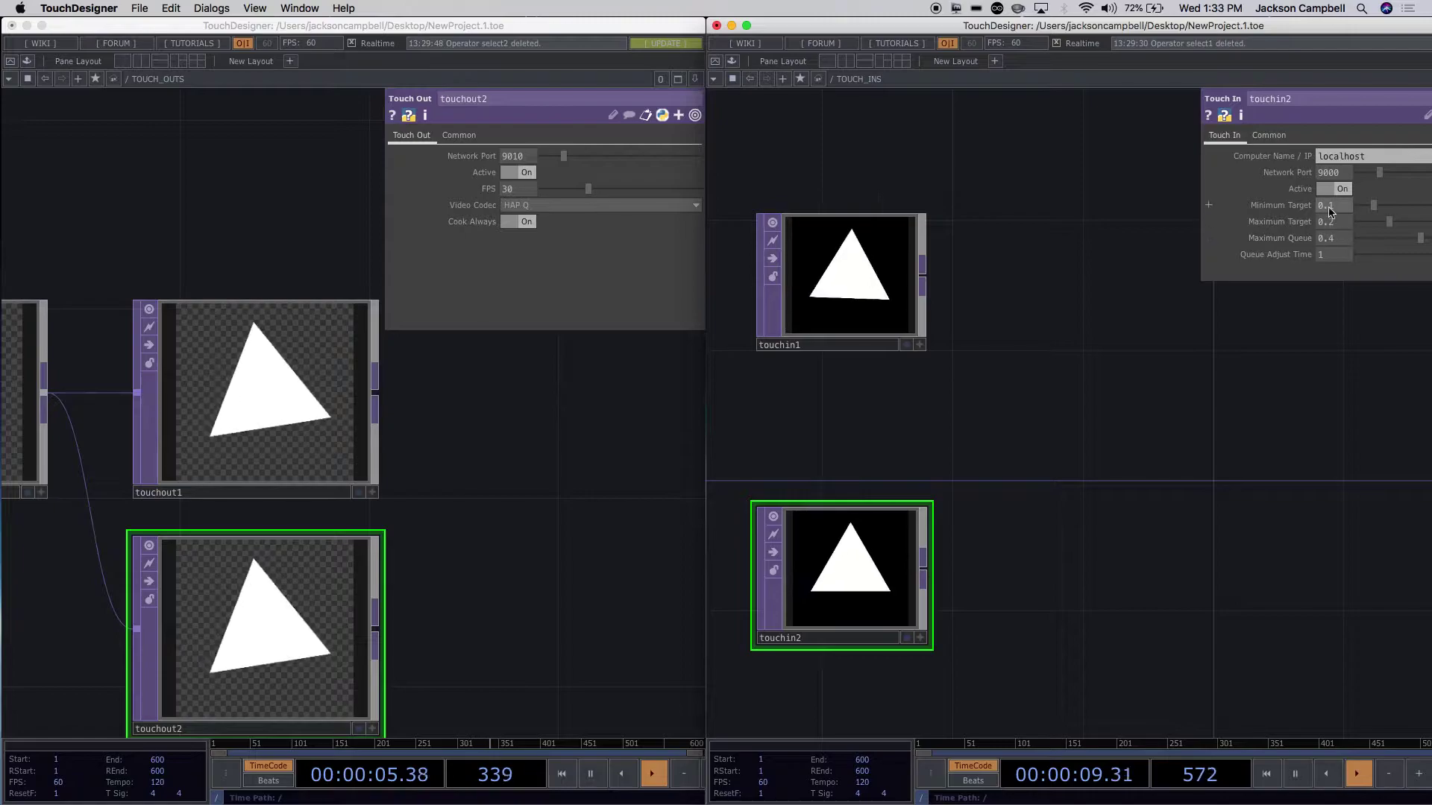
left_click(1331, 176)
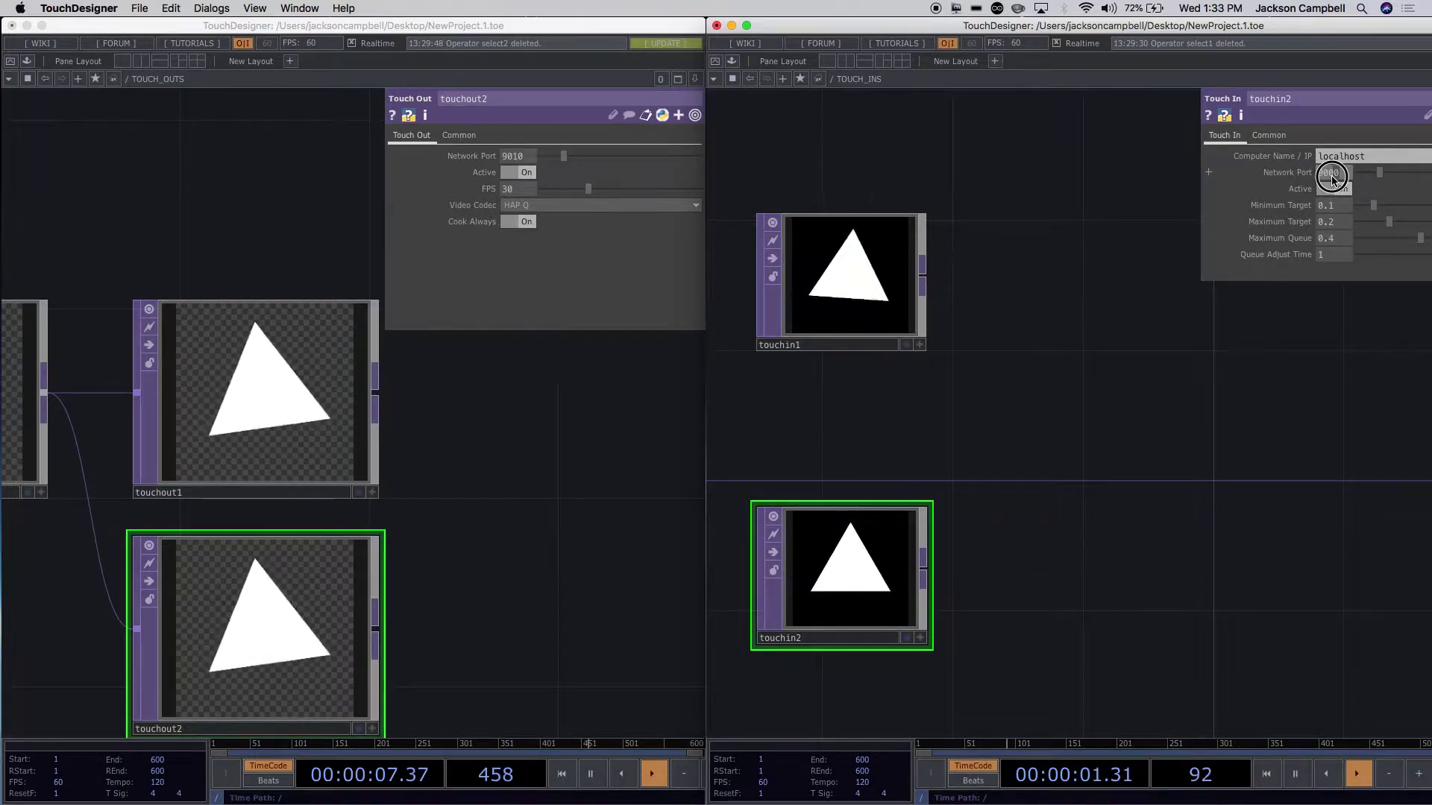
type("9010")
key("Return")
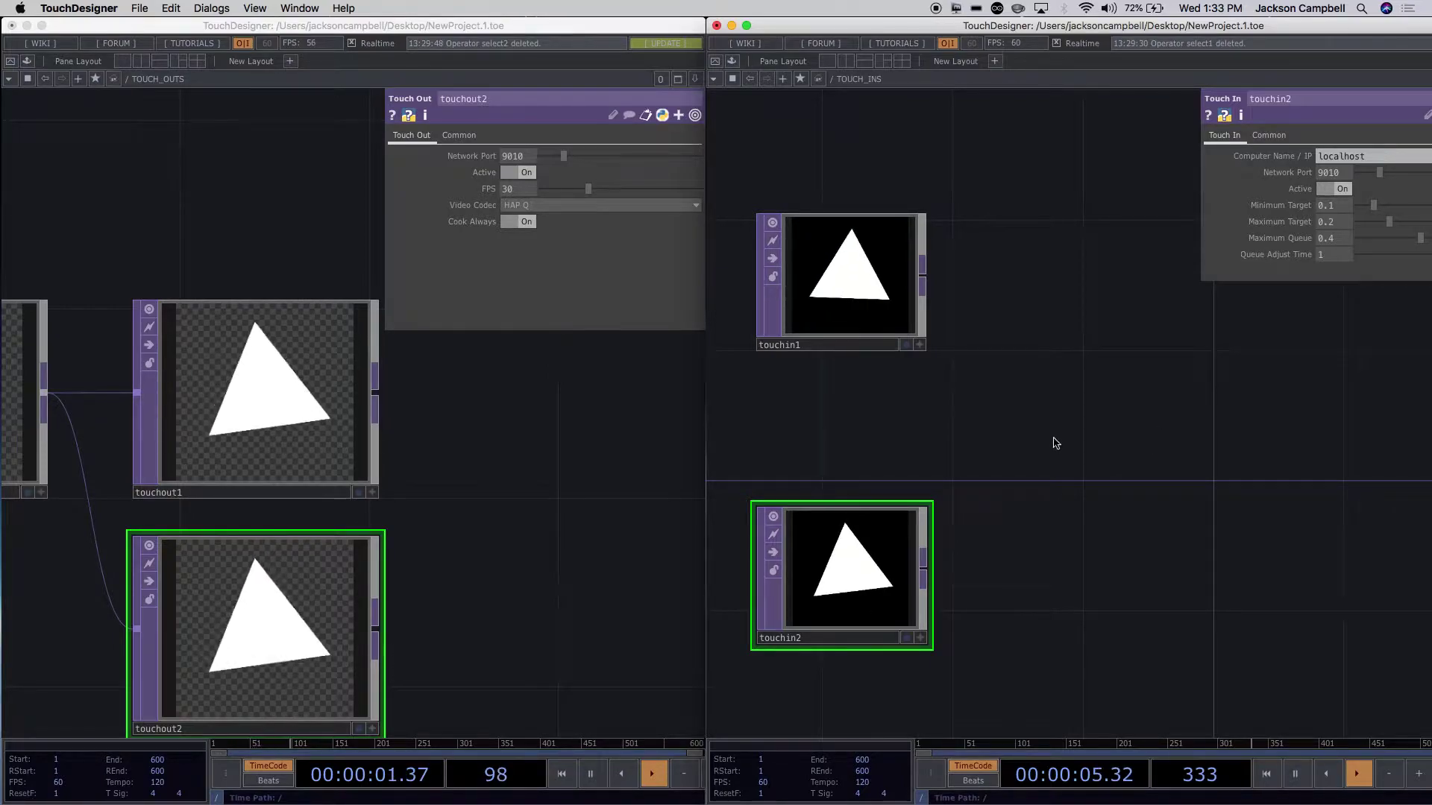
Move circle1 up and noise1 down in the TOUCH_OUTS network, and place a new Noise TOP between them.
left_click_drag(556, 582, 680, 579)
scroll(616, 560, "down", 4)
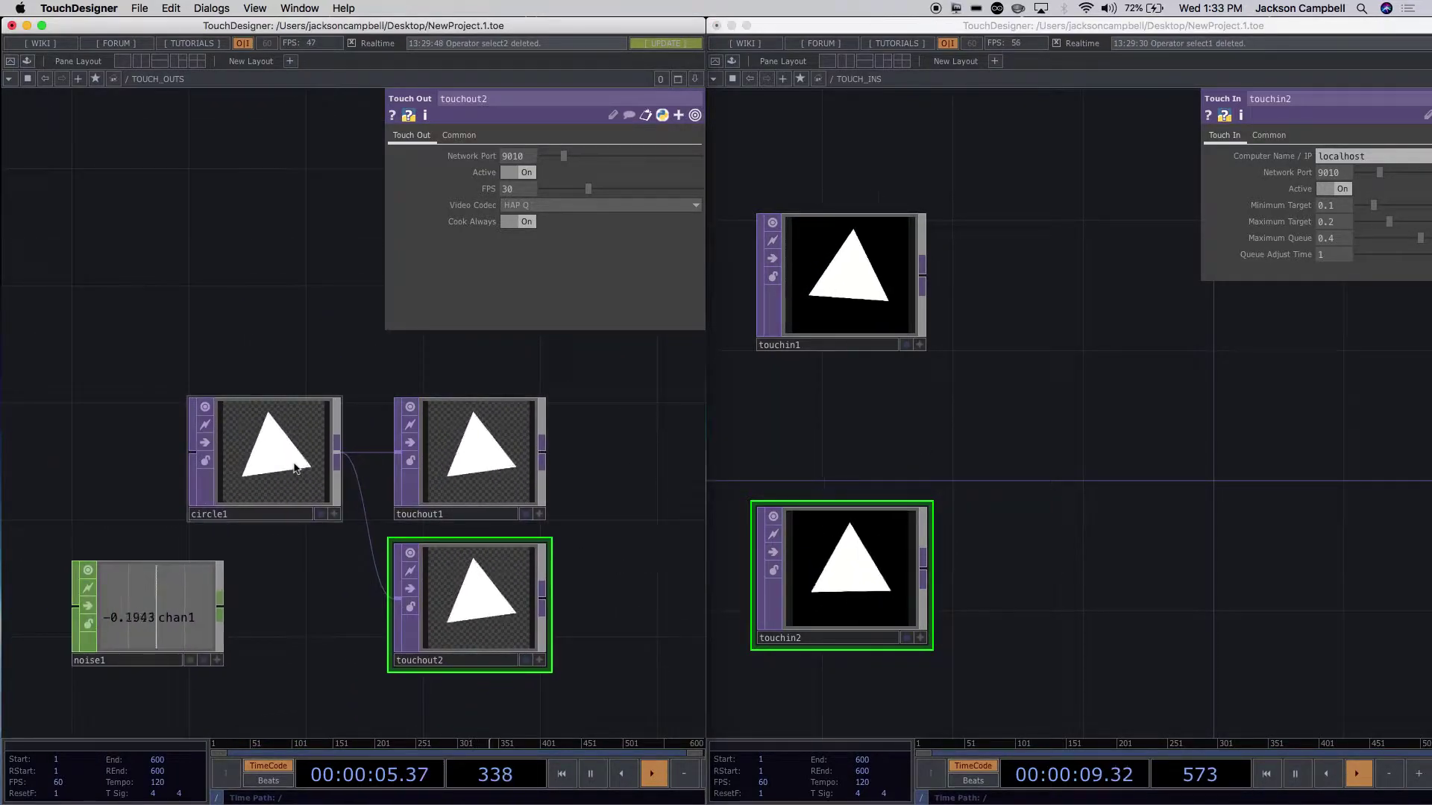
left_click_drag(315, 522, 227, 408)
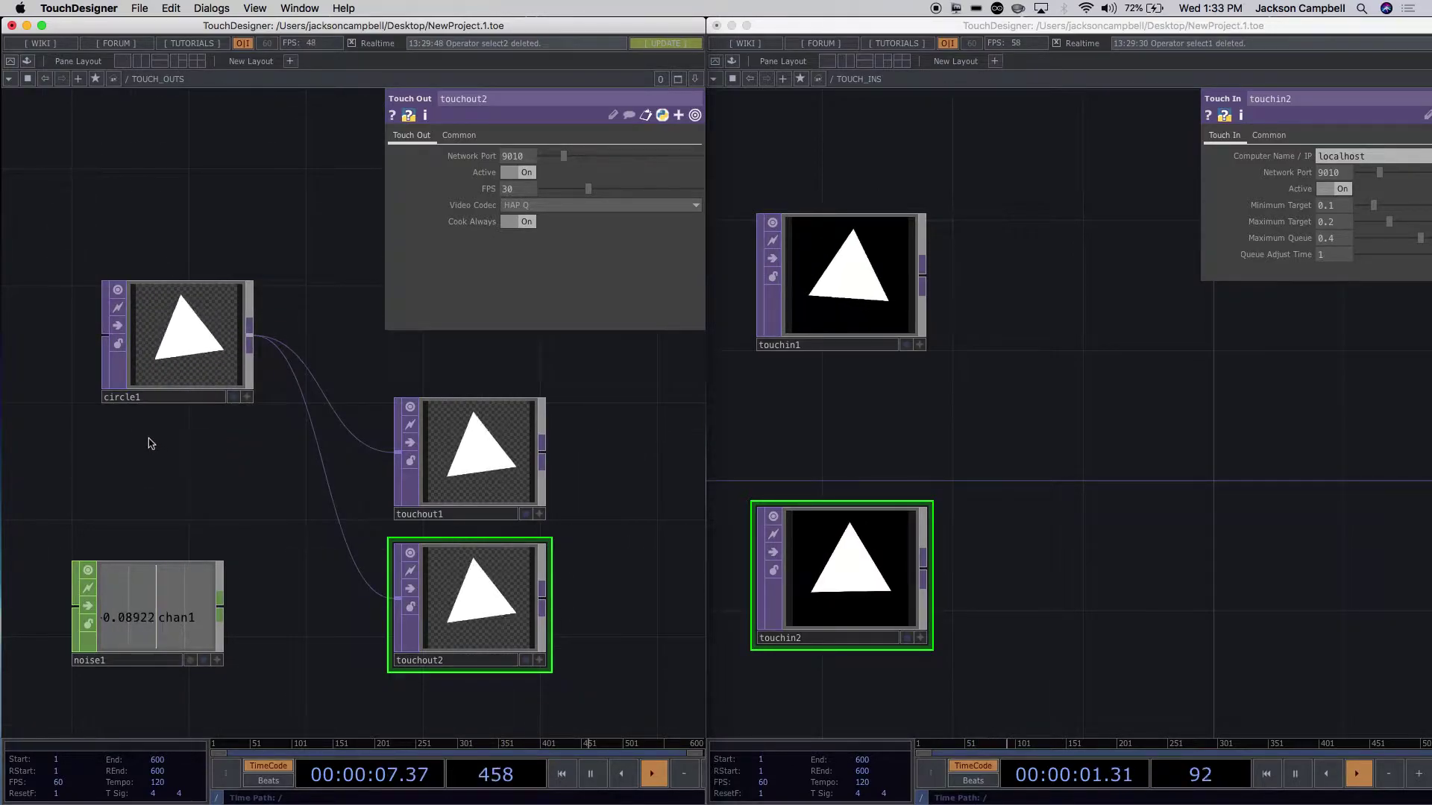
left_click_drag(159, 633, 174, 695)
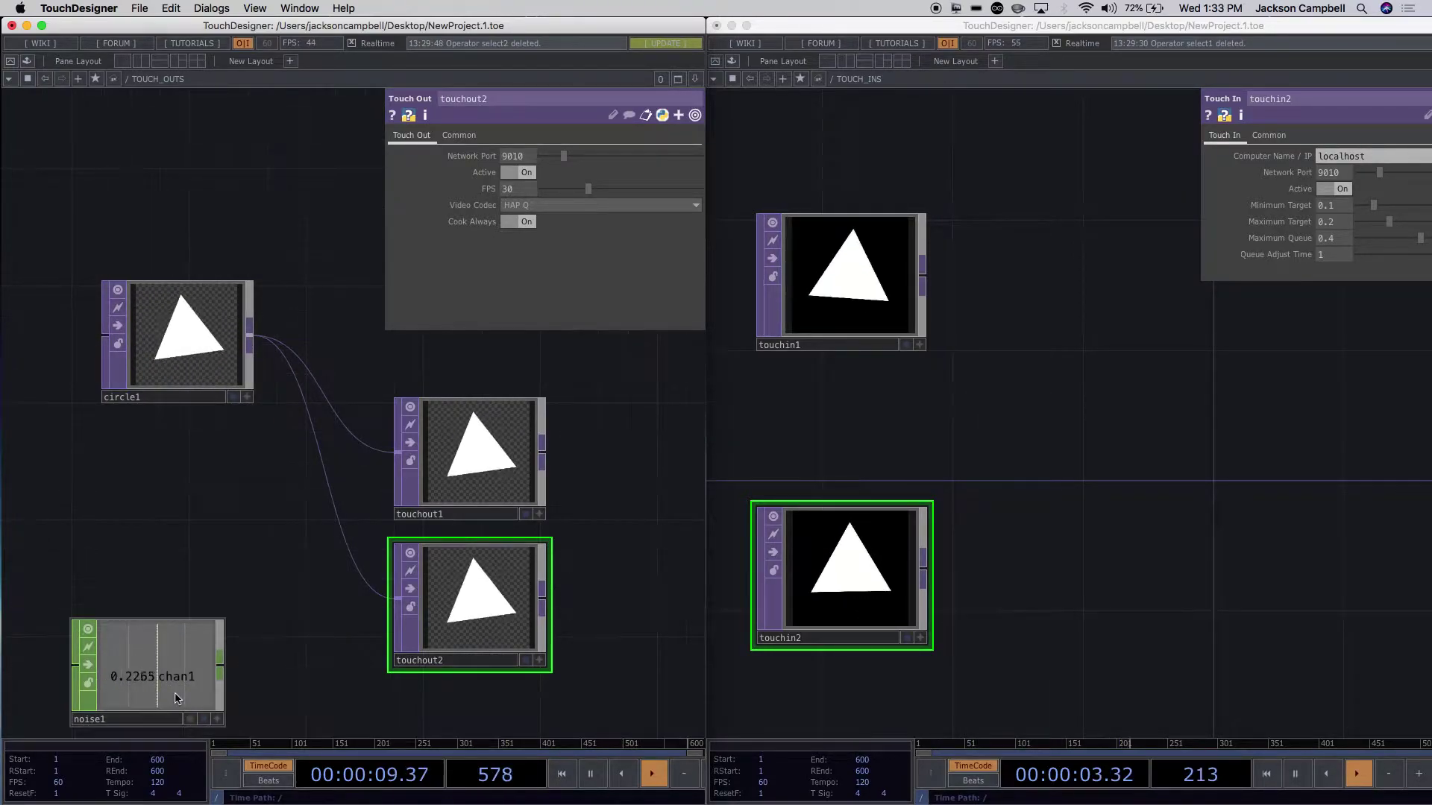
key("Tab")
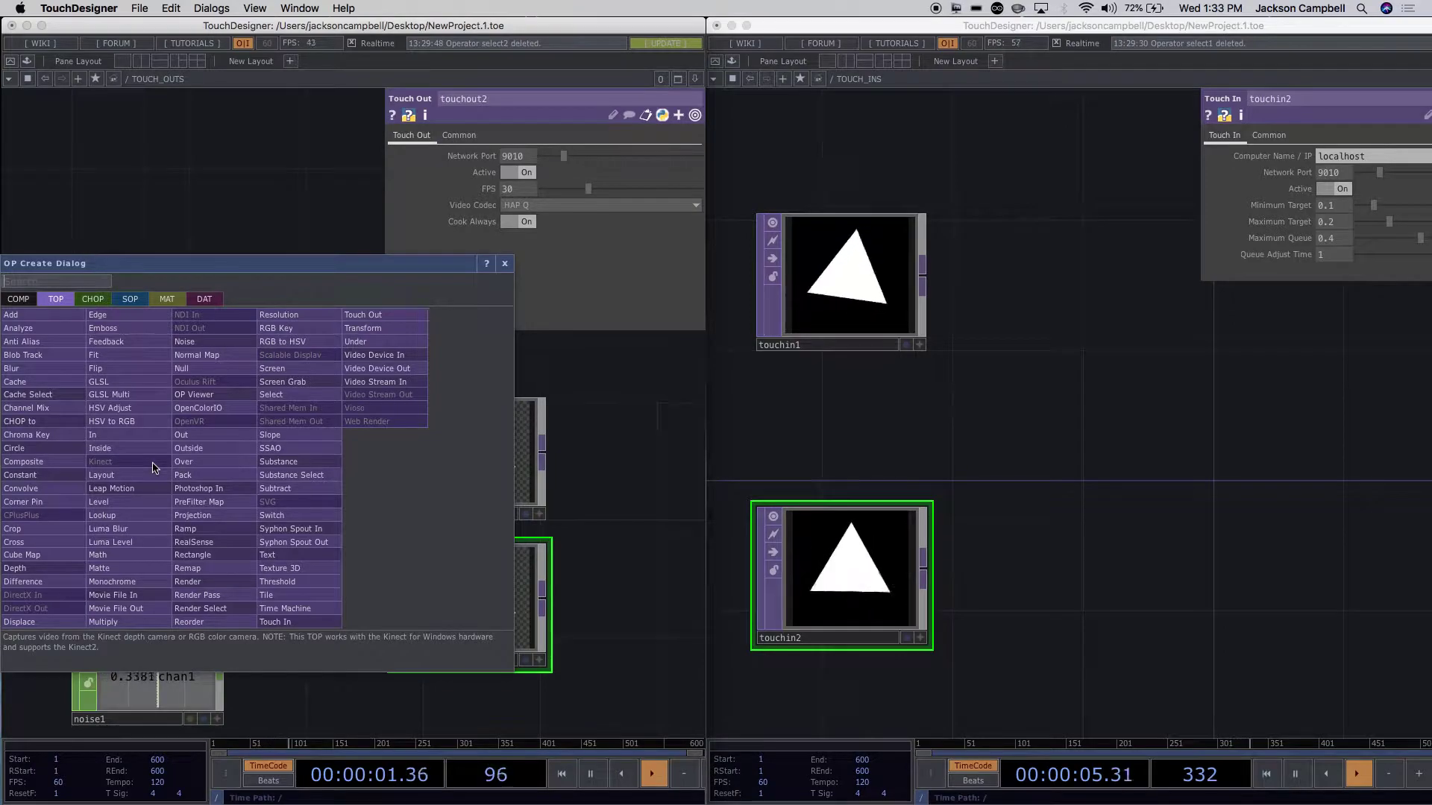
type("no")
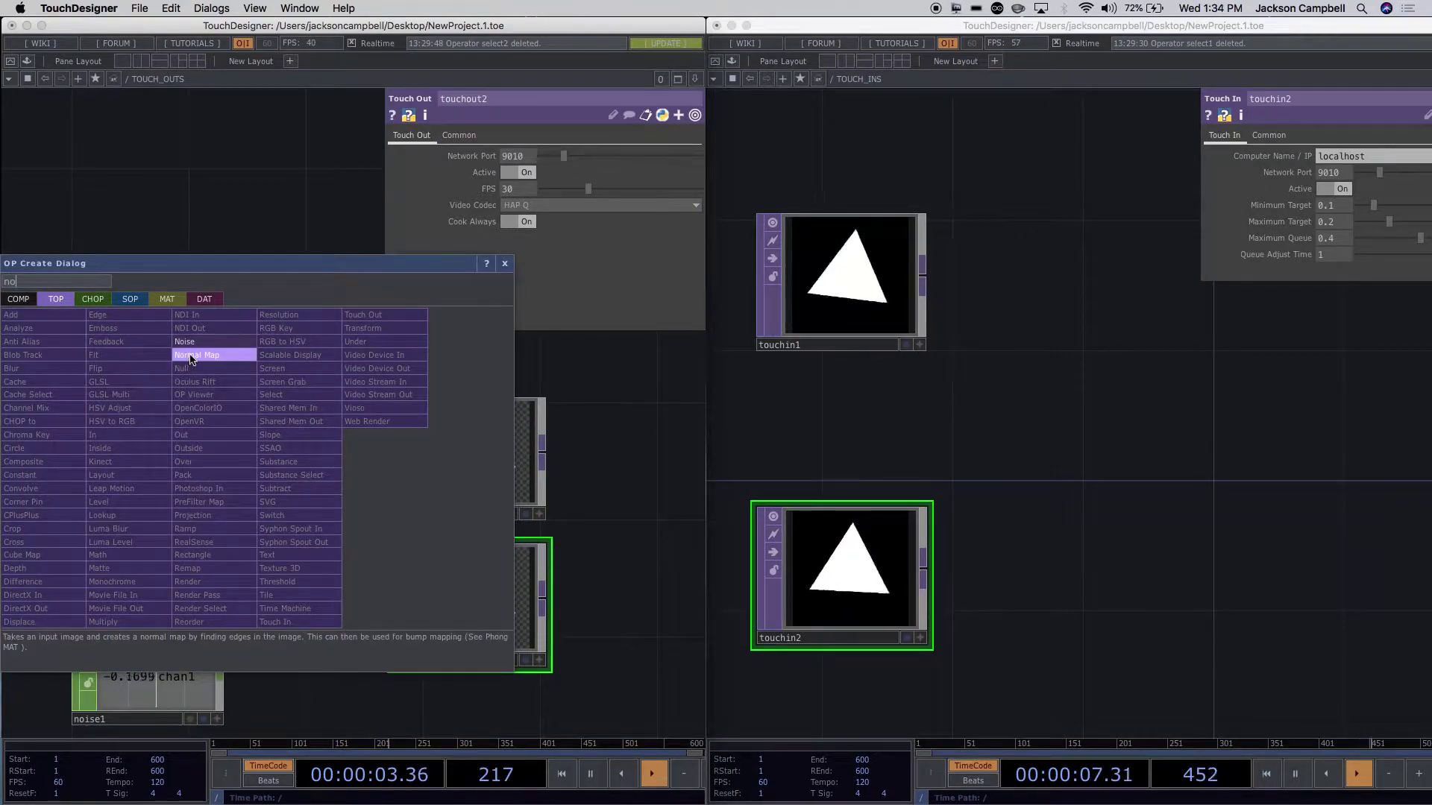
left_click(184, 341)
left_click(157, 489)
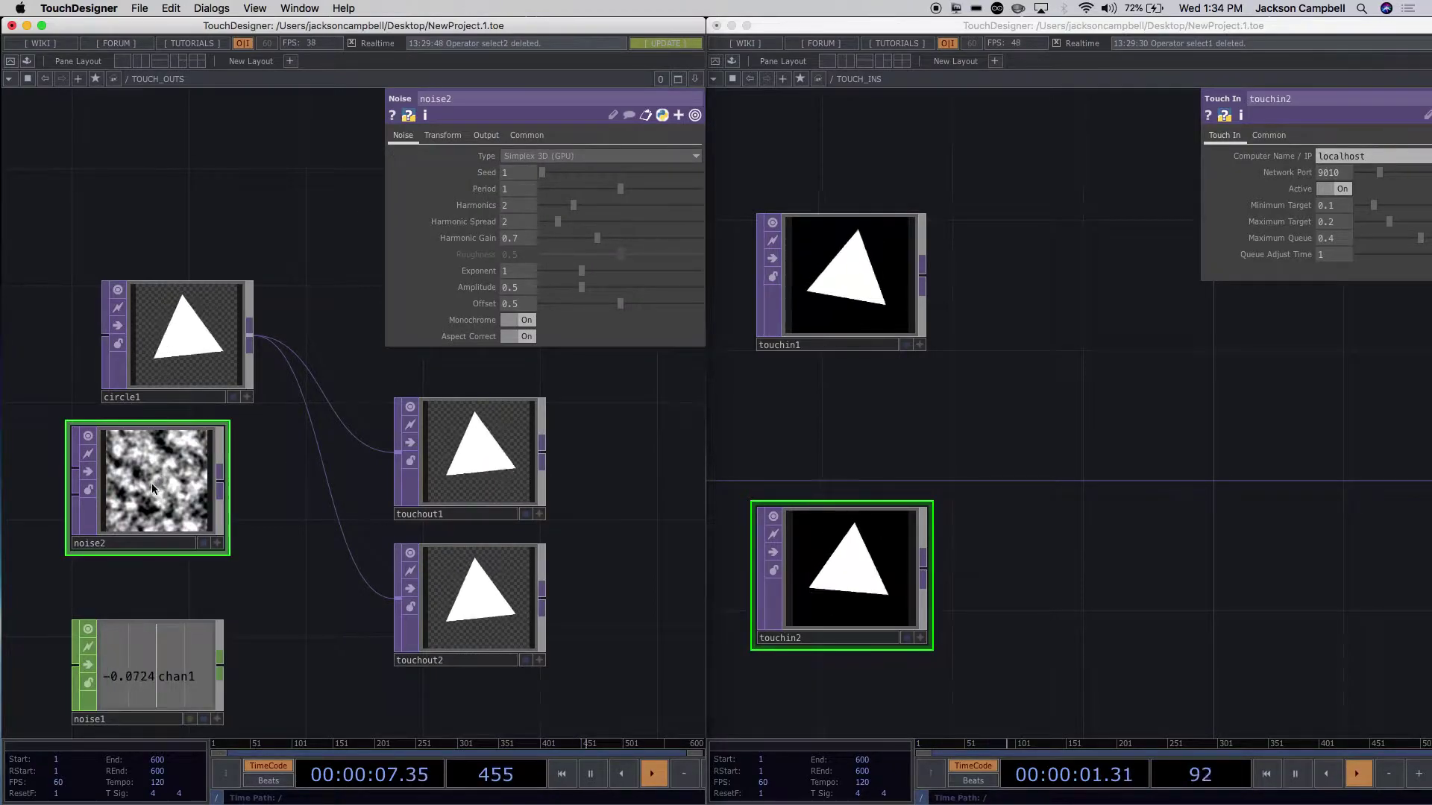
Animate noise2's Z translation over time and connect noise2 to touchout2 in place of circle1.
left_click(443, 139)
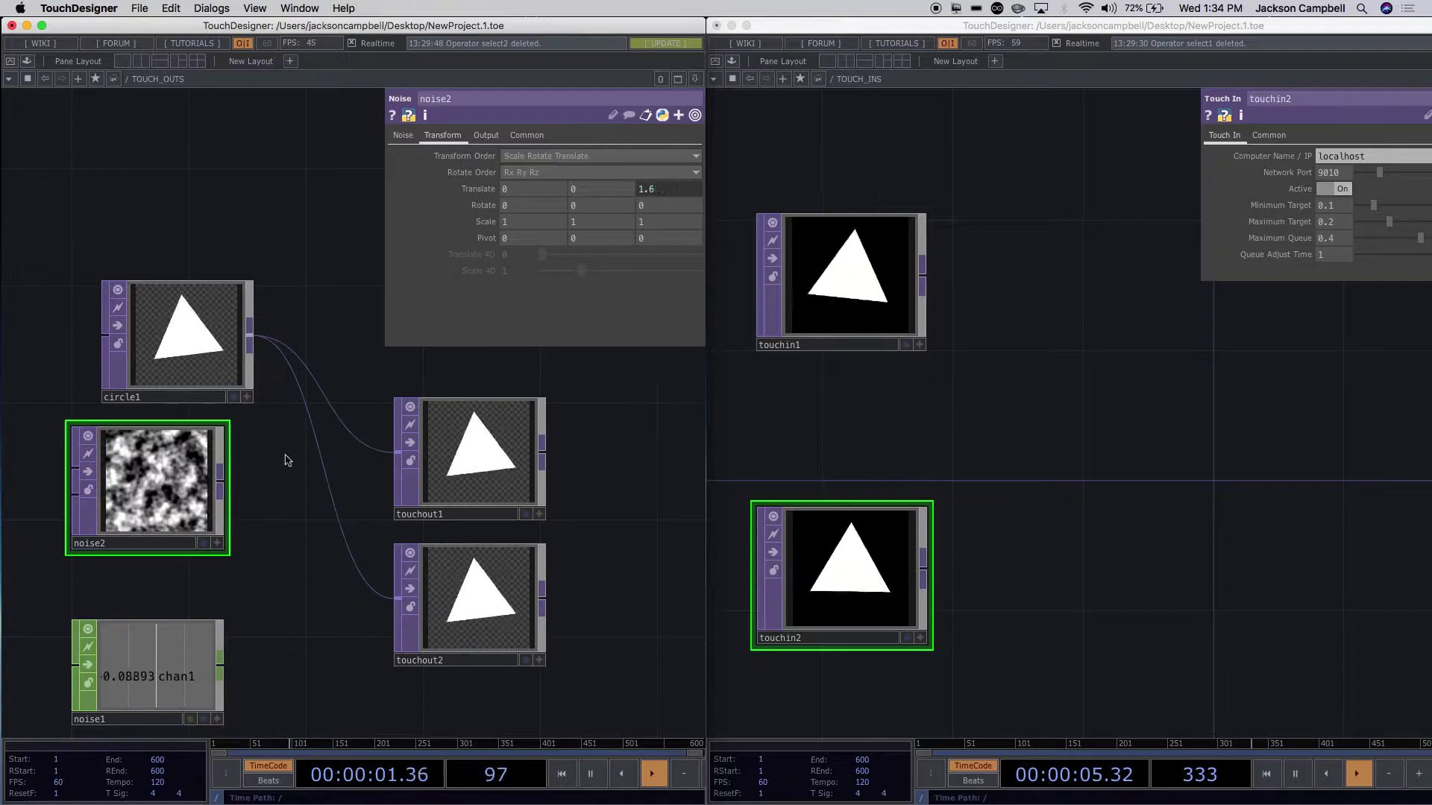
left_click_drag(220, 481, 391, 603)
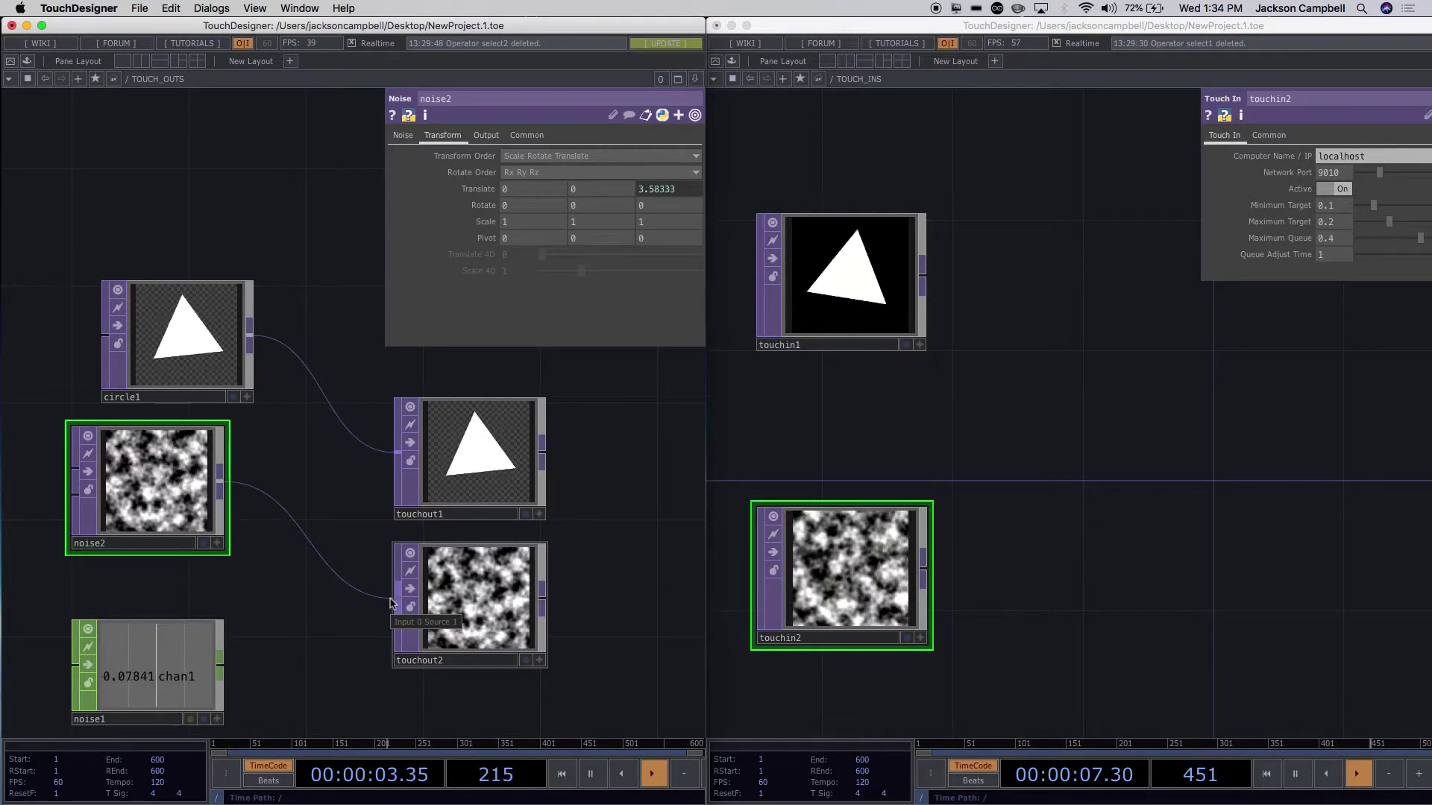
left_click_drag(354, 665, 393, 606)
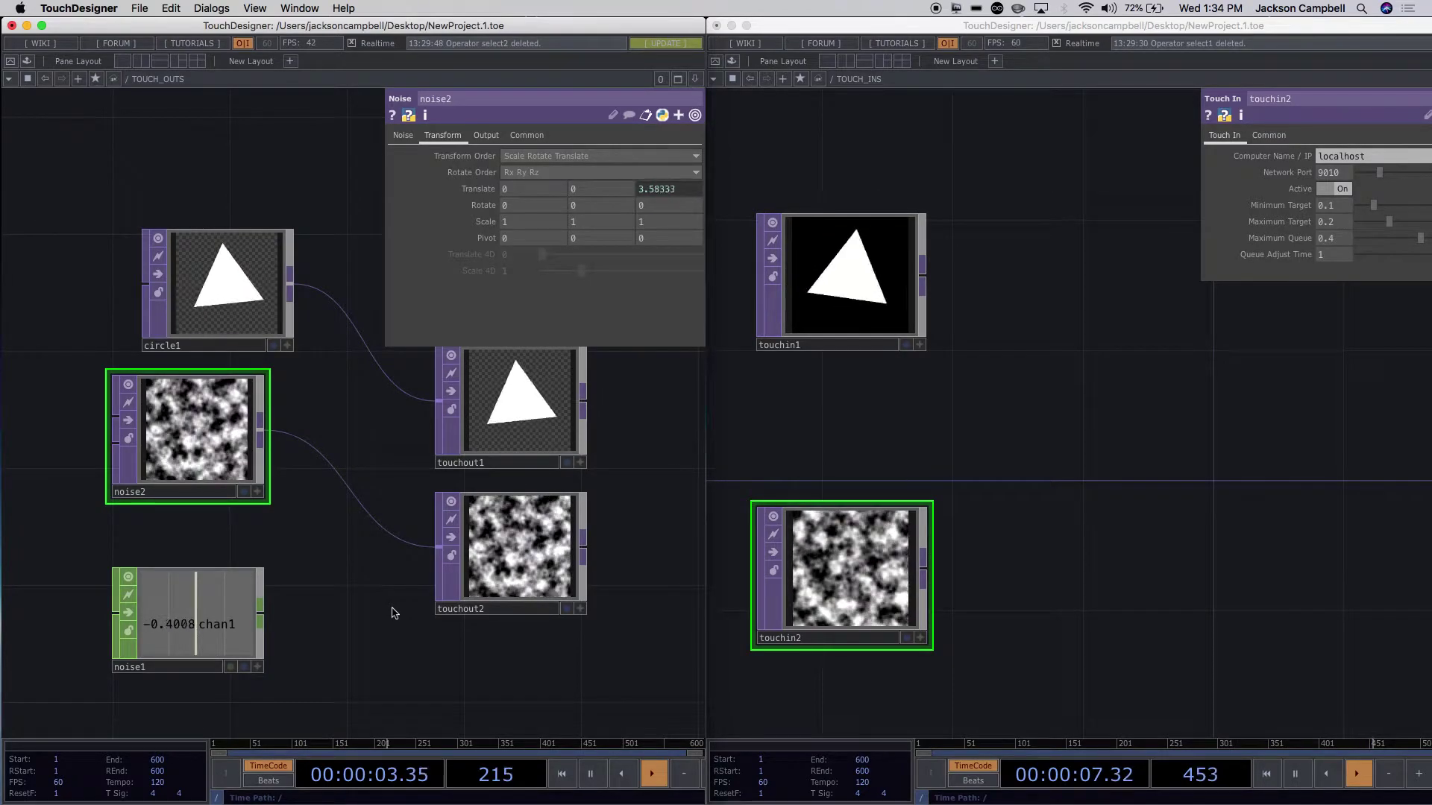
Shift touchin2 slightly closer to touchin1, and open touchout1's FPS value for editing.
left_click(819, 302)
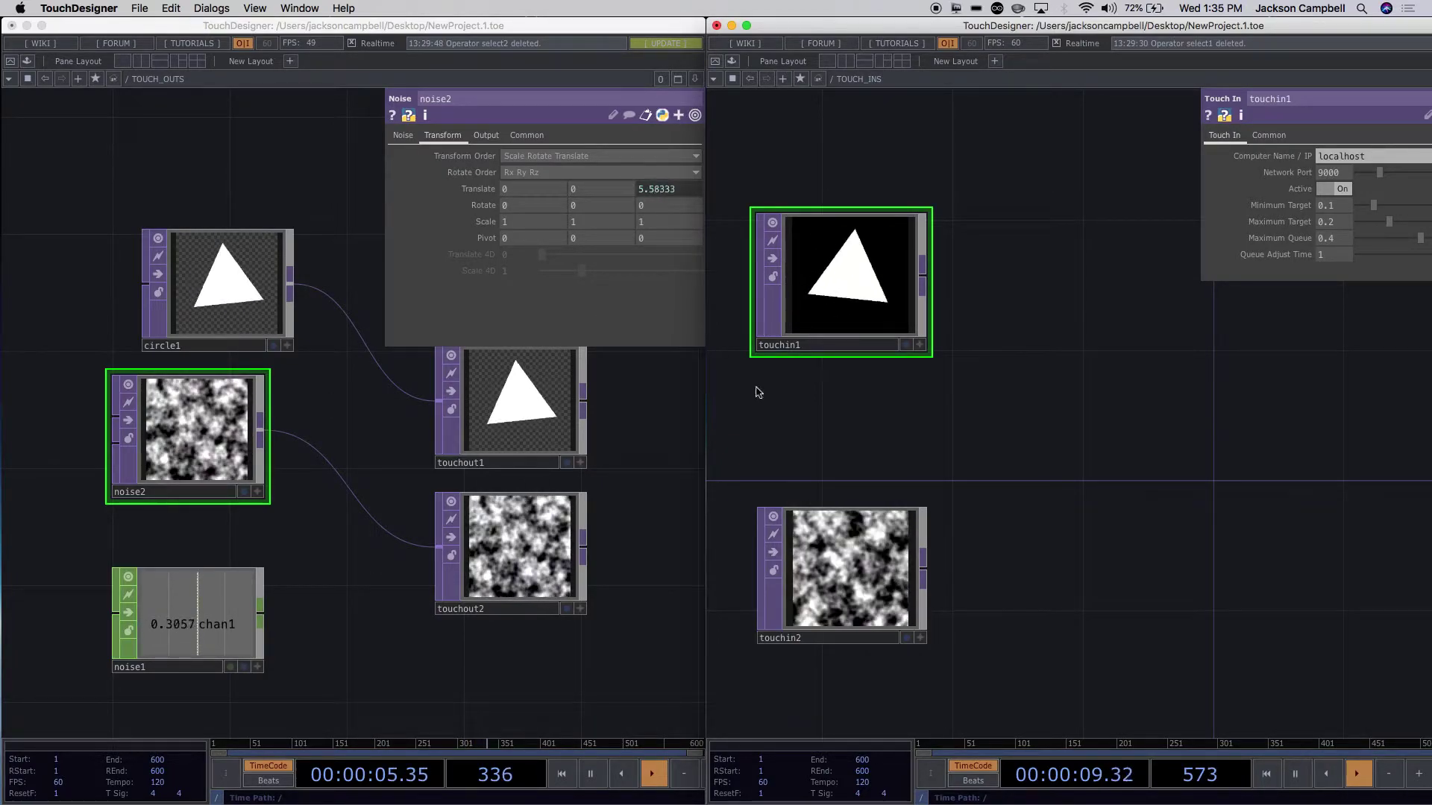
left_click_drag(830, 514, 864, 481)
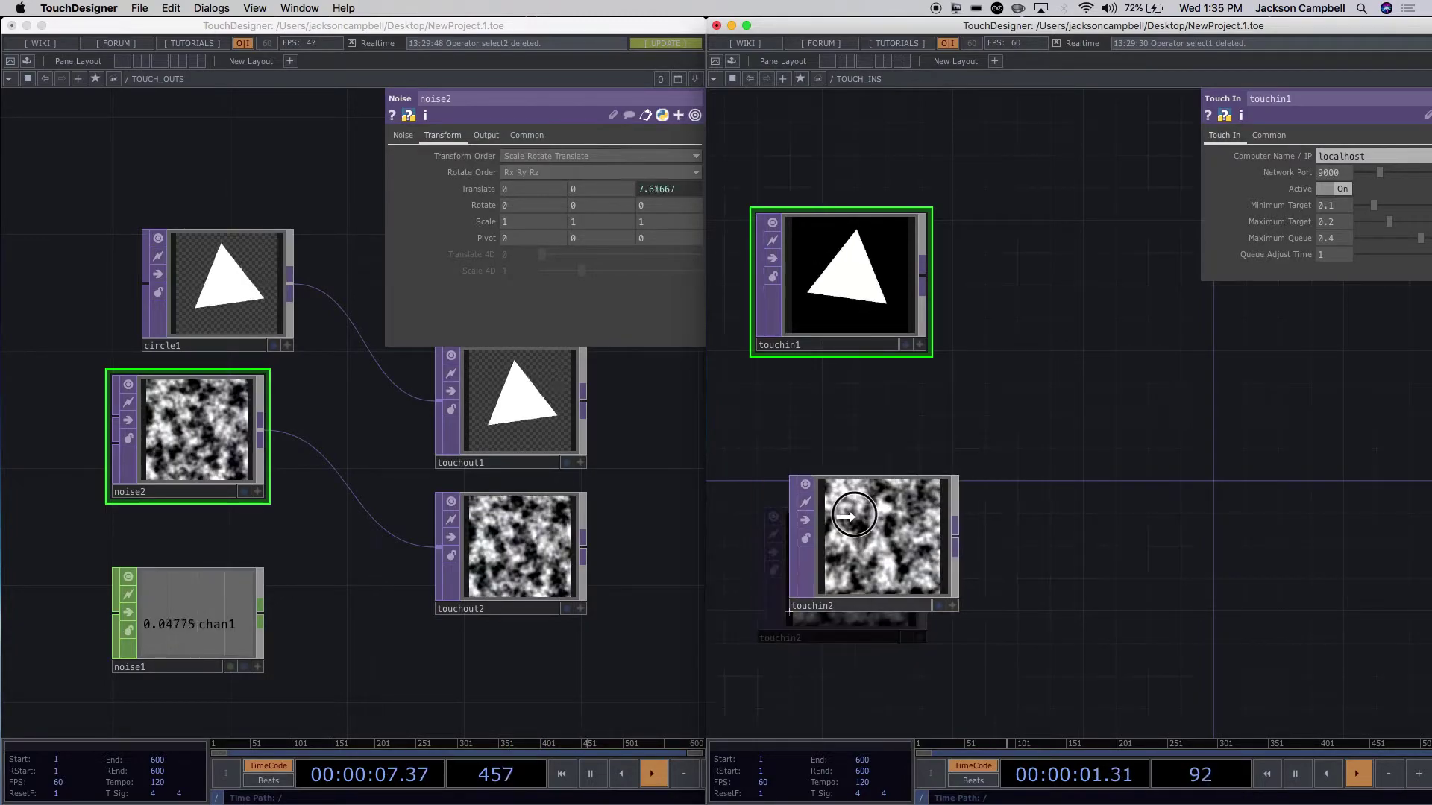
left_click(508, 400)
left_click(509, 400)
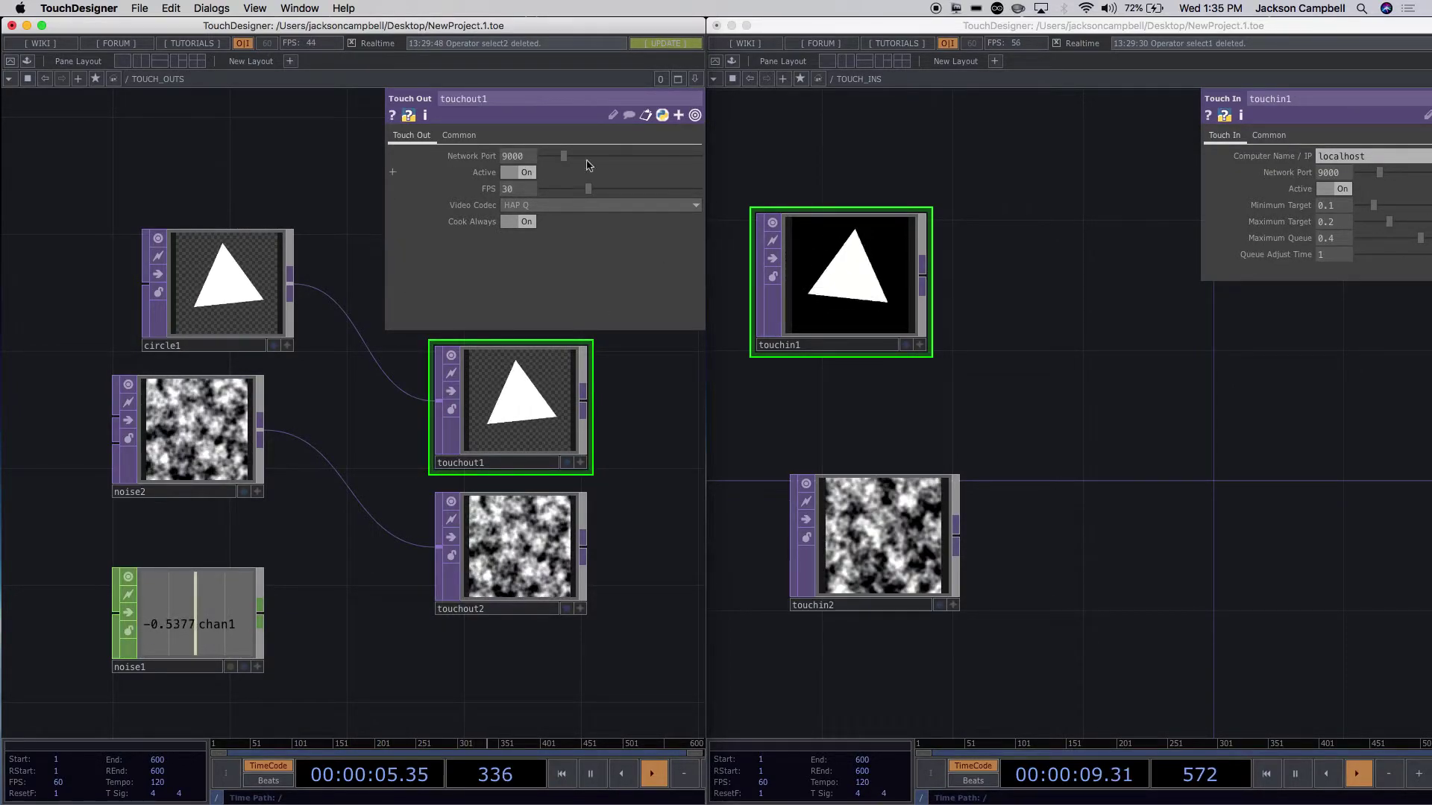
left_click(528, 191)
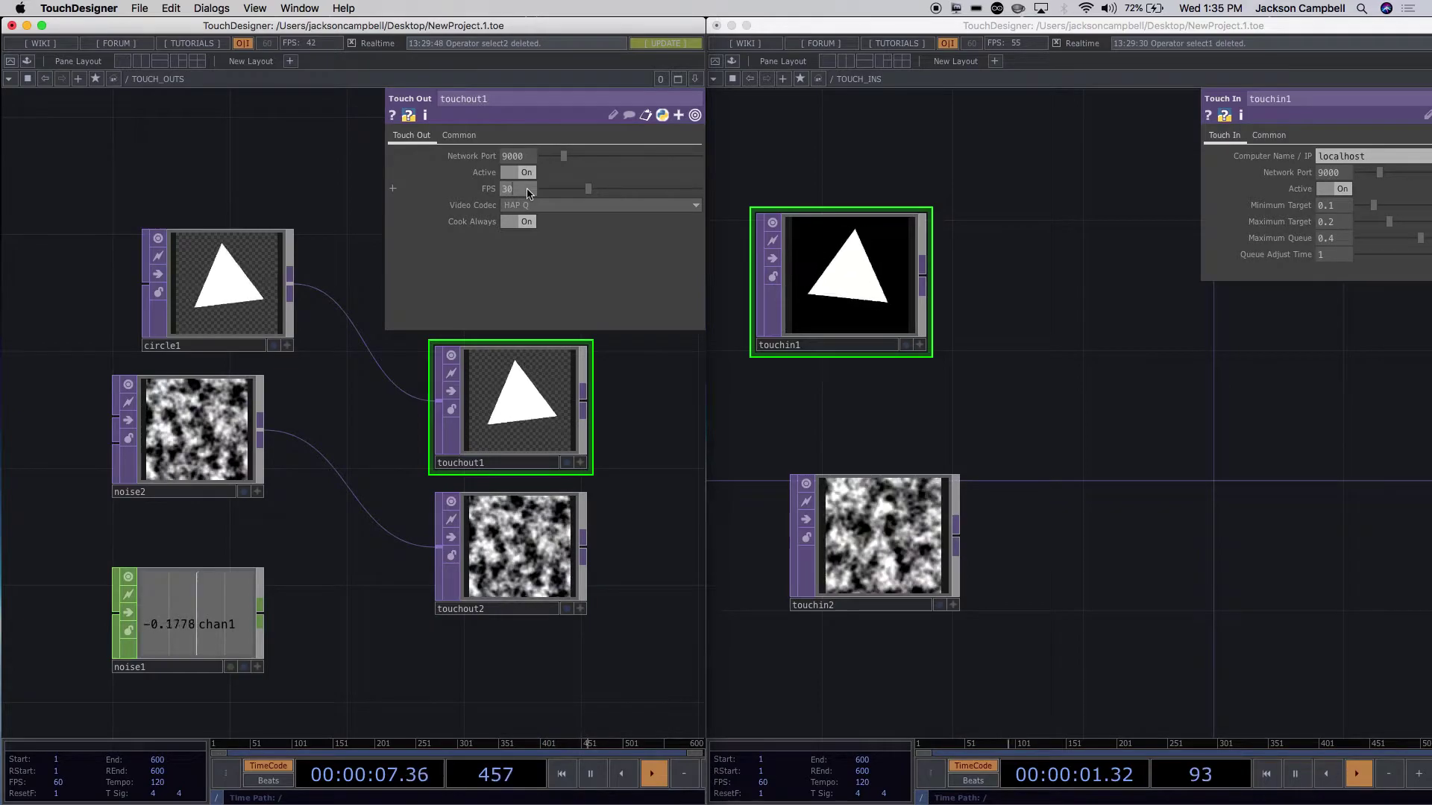
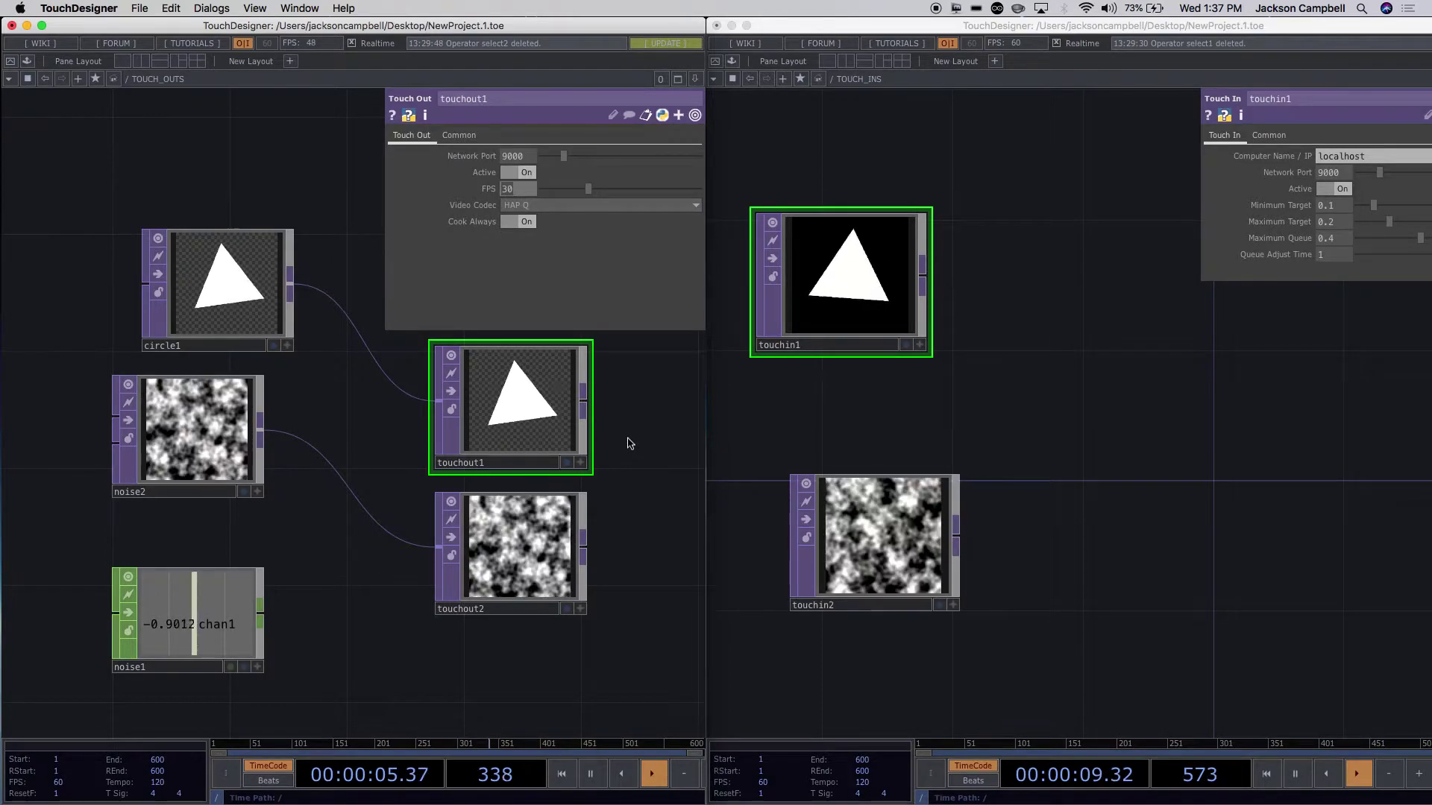
Add a Touch In CHOP below touchin2 in the TOUCH_INS network and inspect its warning details.
left_click(873, 644)
left_click_drag(874, 644, 878, 522)
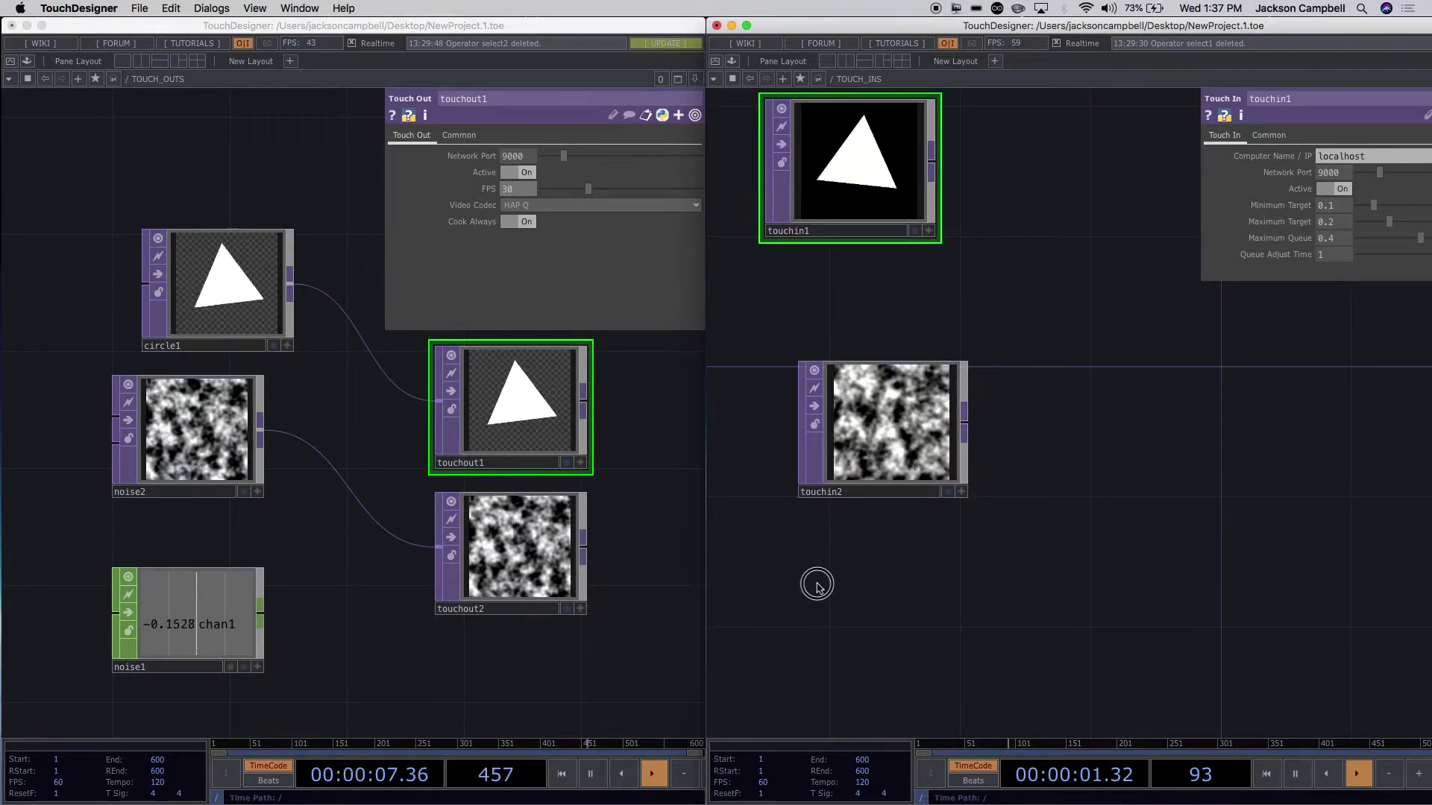
key("Tab")
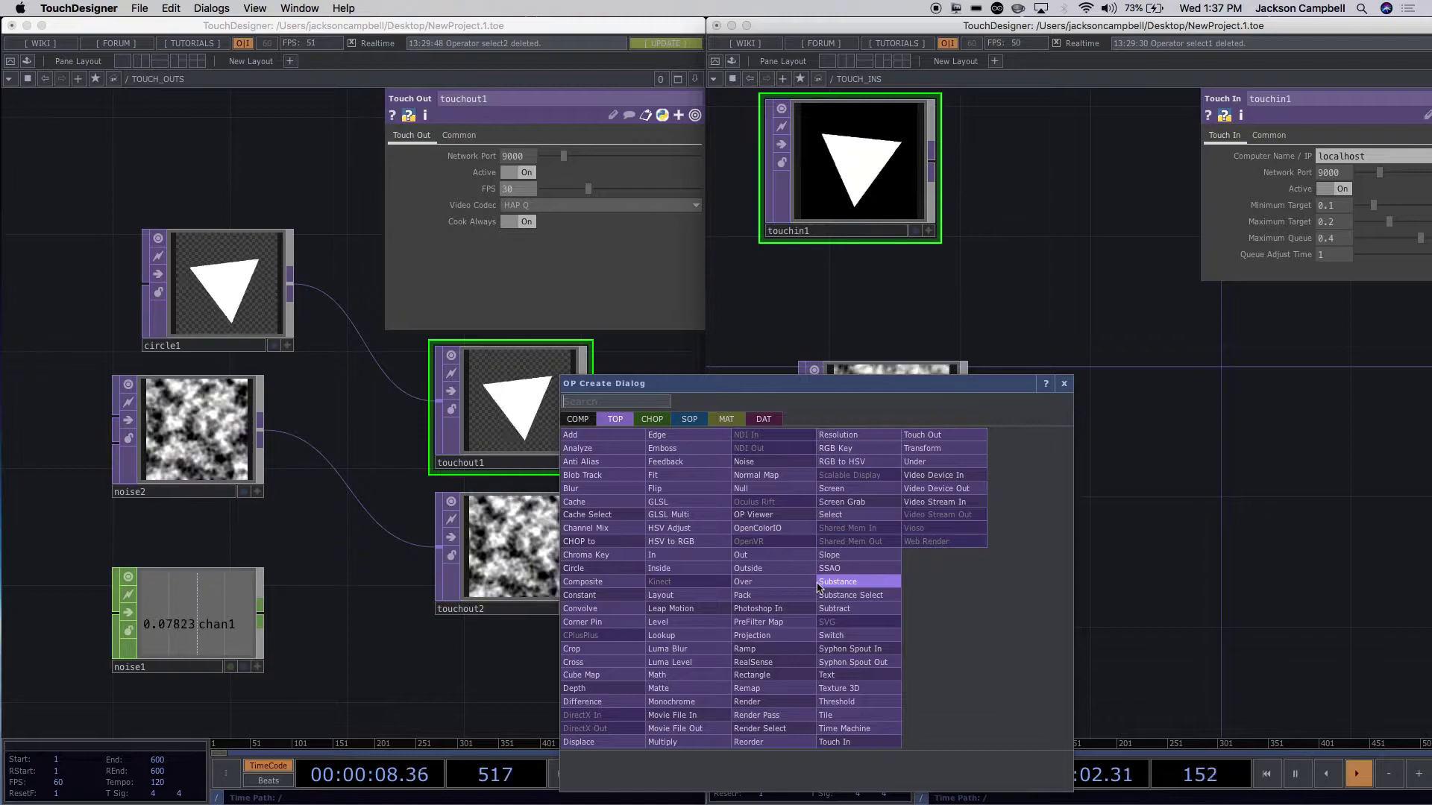
left_click(653, 419)
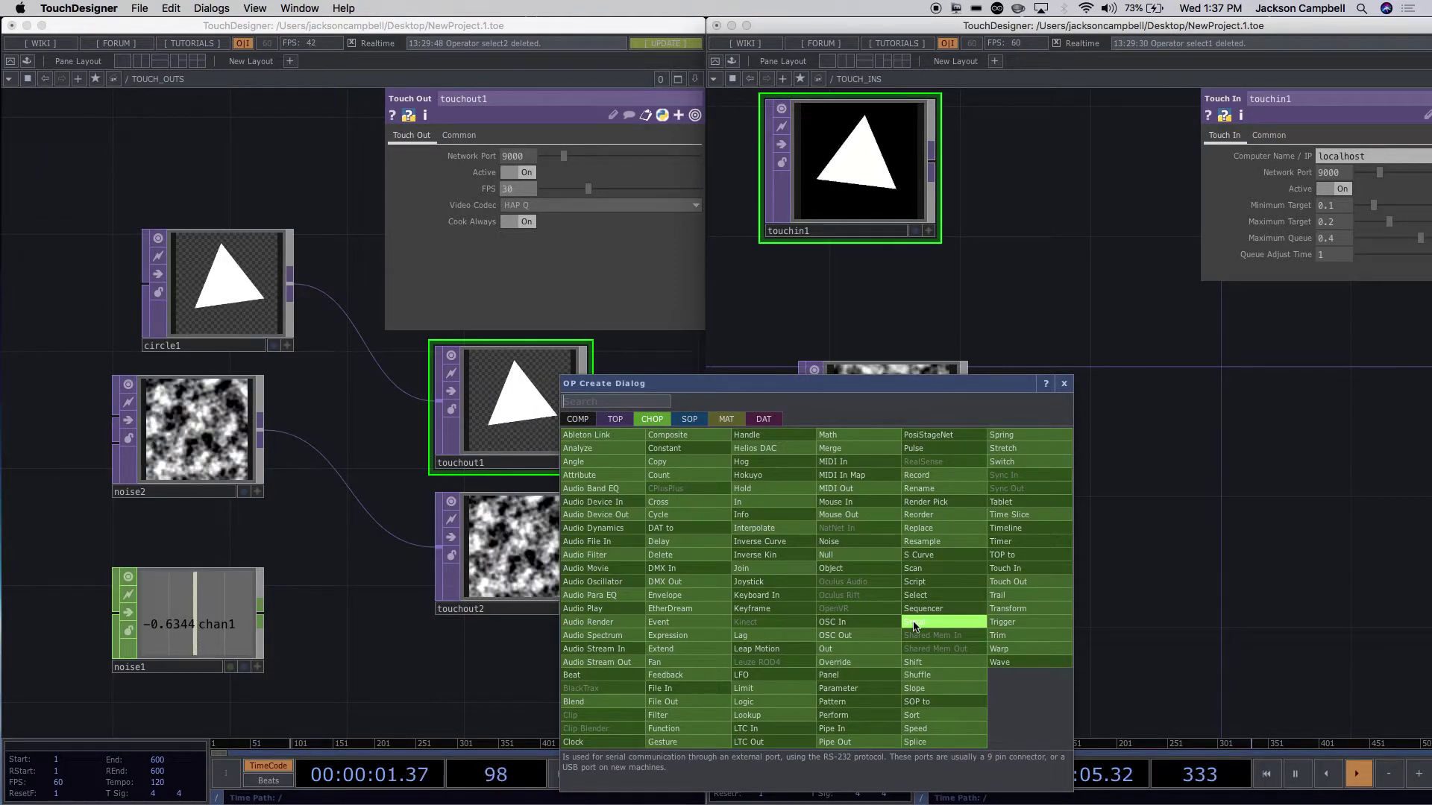
left_click(1017, 568)
left_click(887, 601)
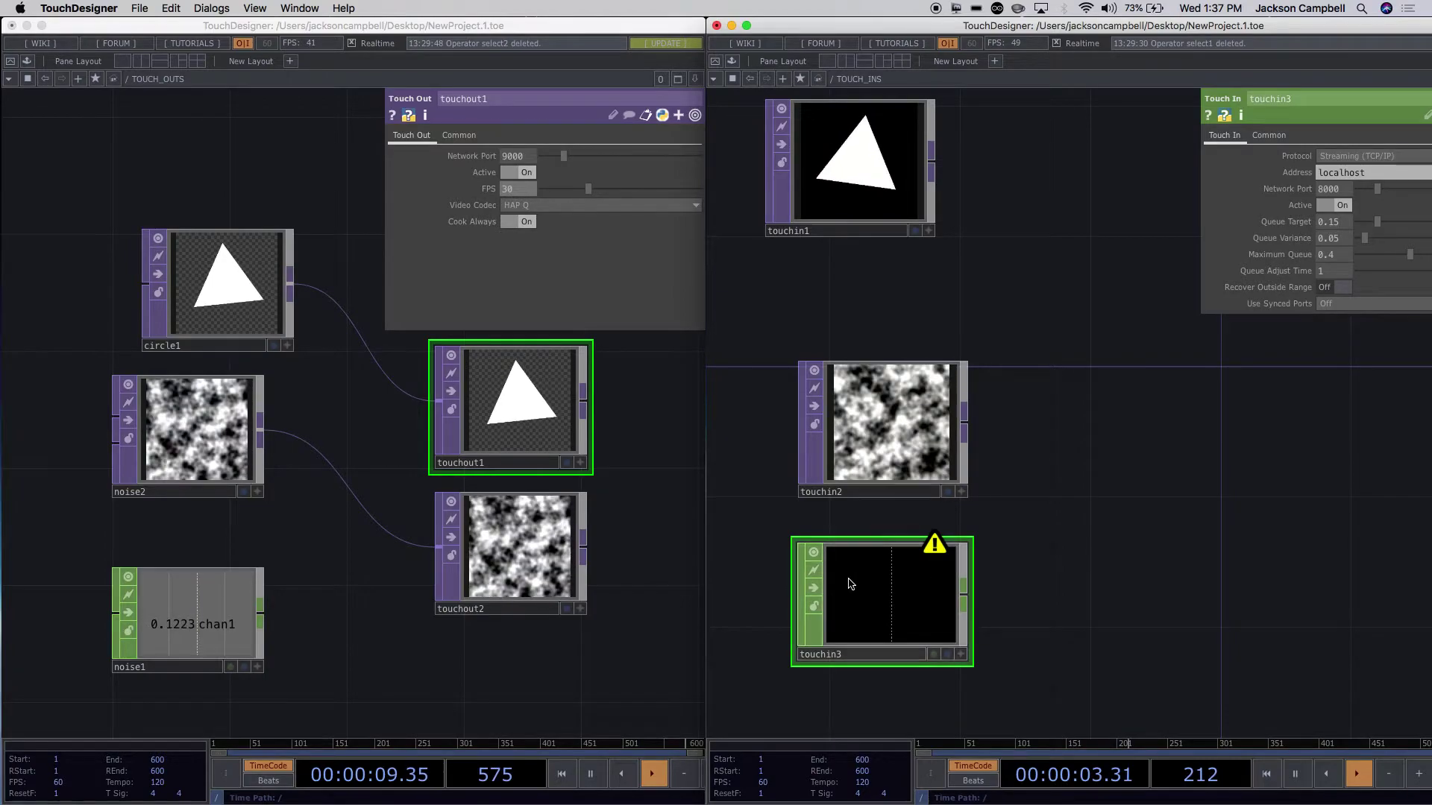
middle_click(938, 548)
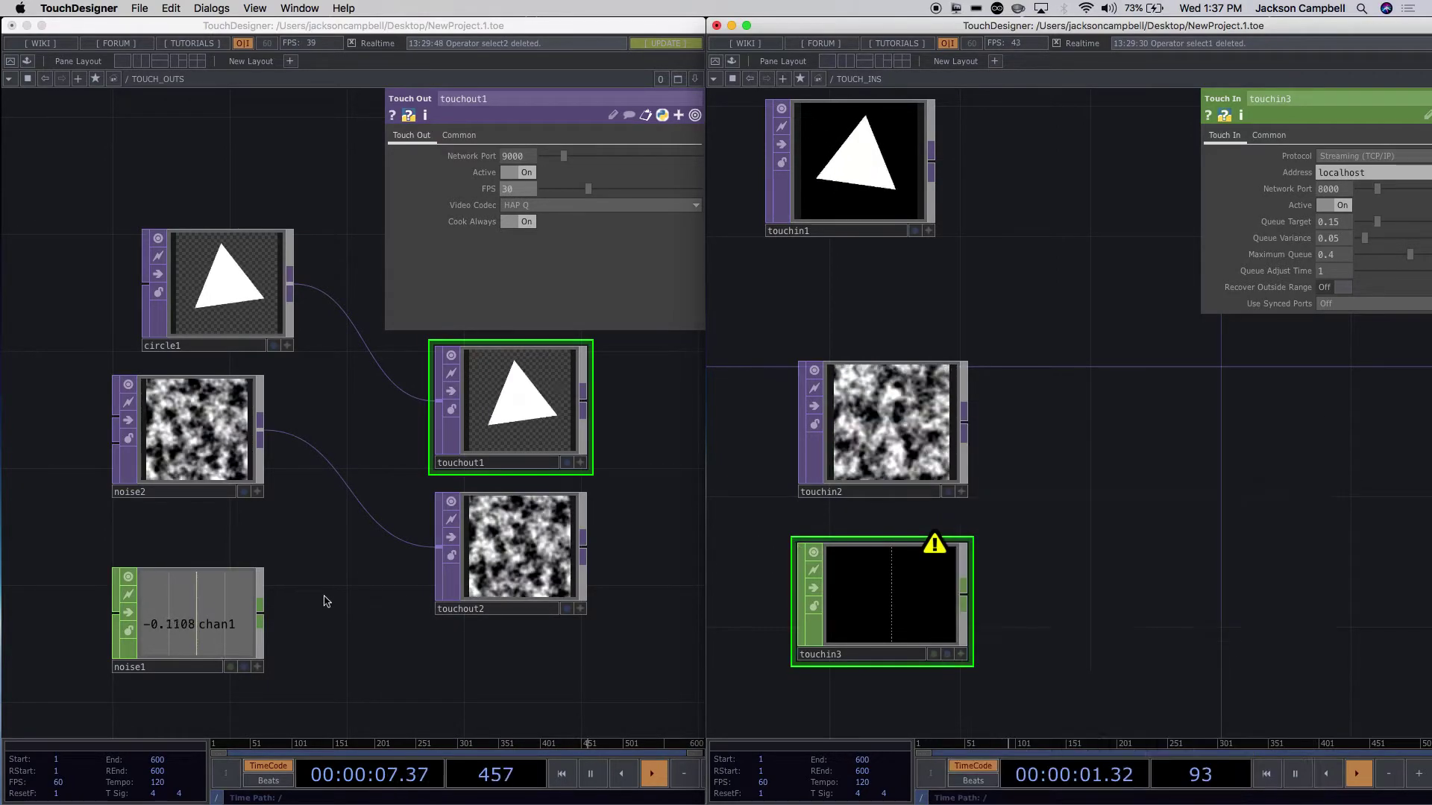
Add a Touch Out CHOP below touchout2, connect noise1's output to it, and inspect its warning details.
left_click(198, 623)
left_click_drag(473, 677, 412, 563)
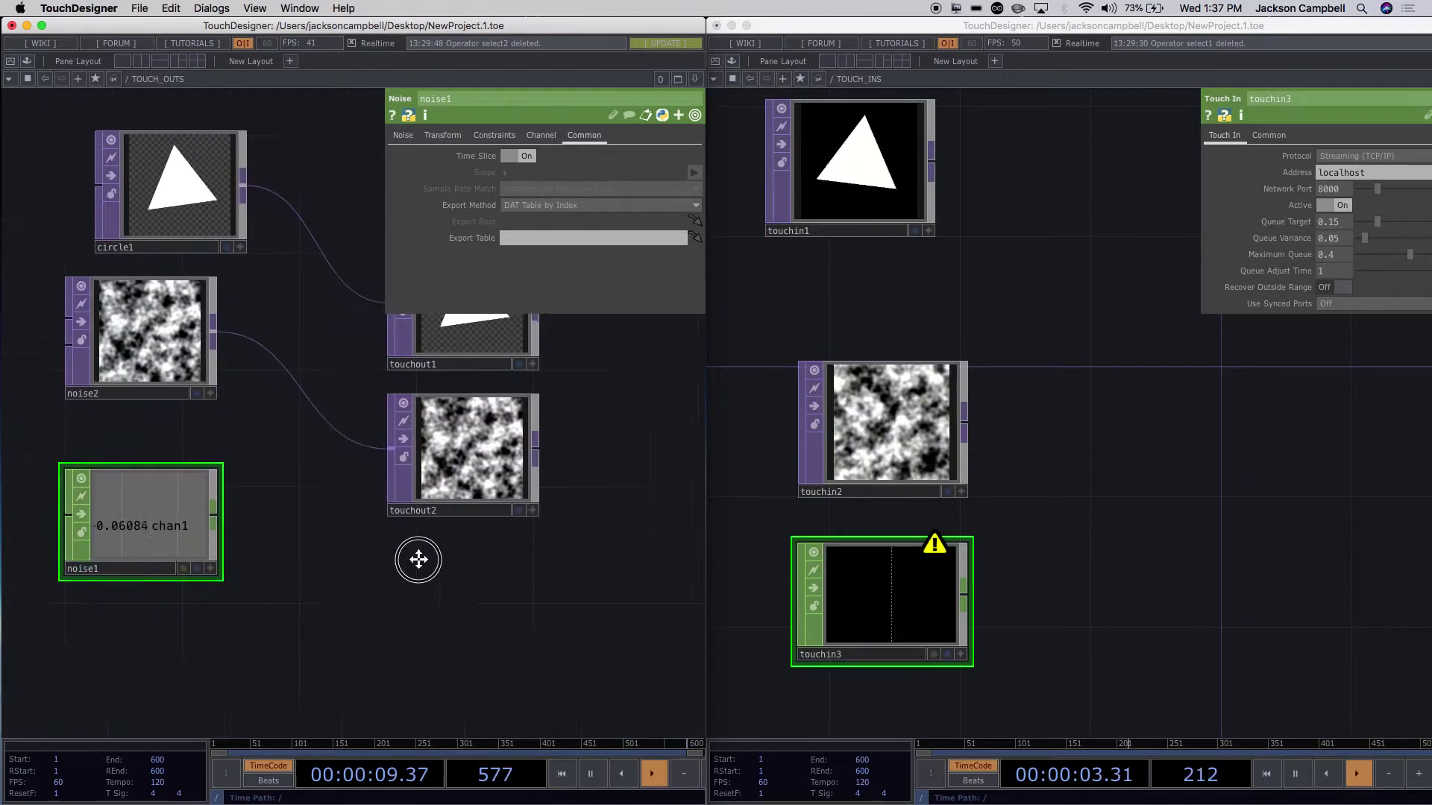
key("Tab")
type("tou")
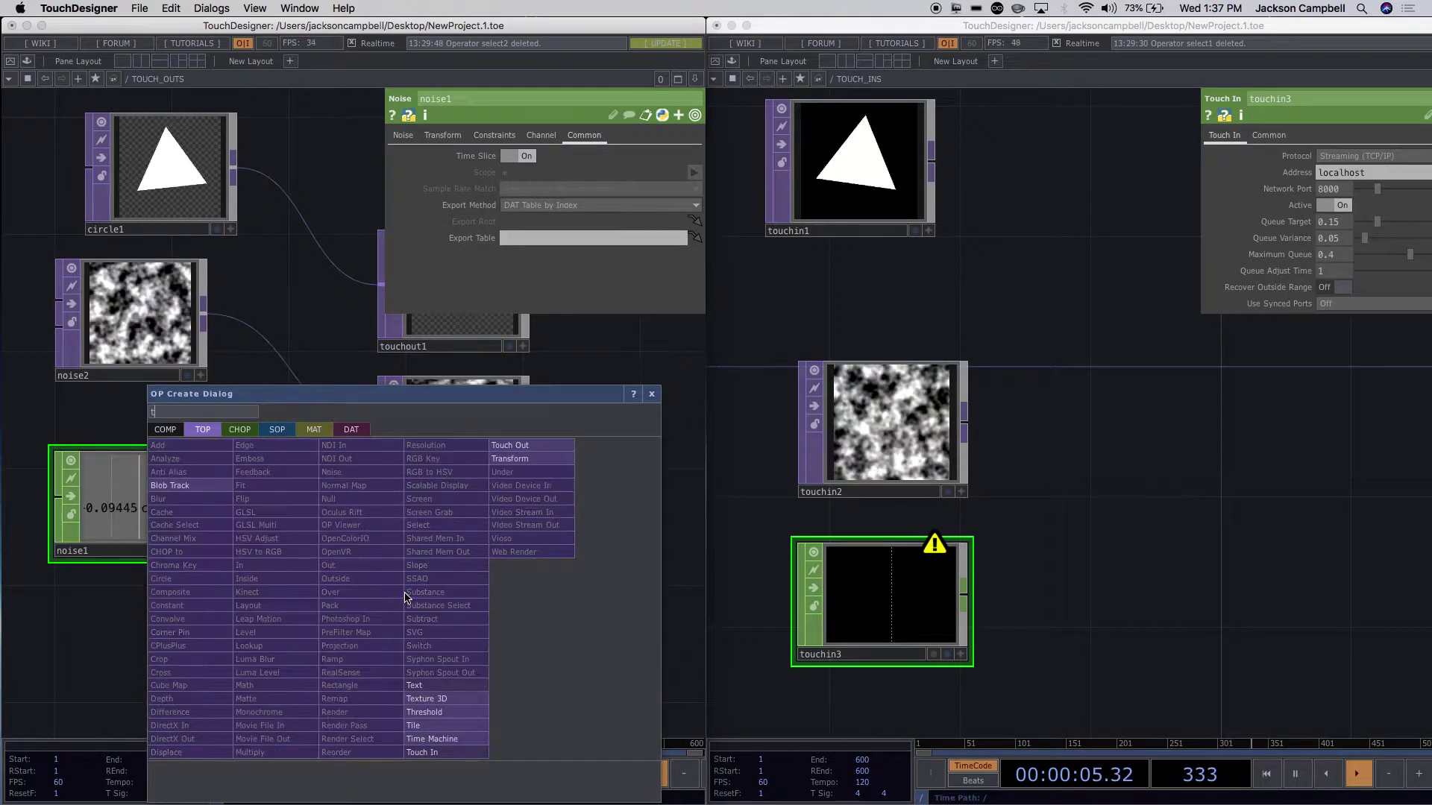
left_click(249, 431)
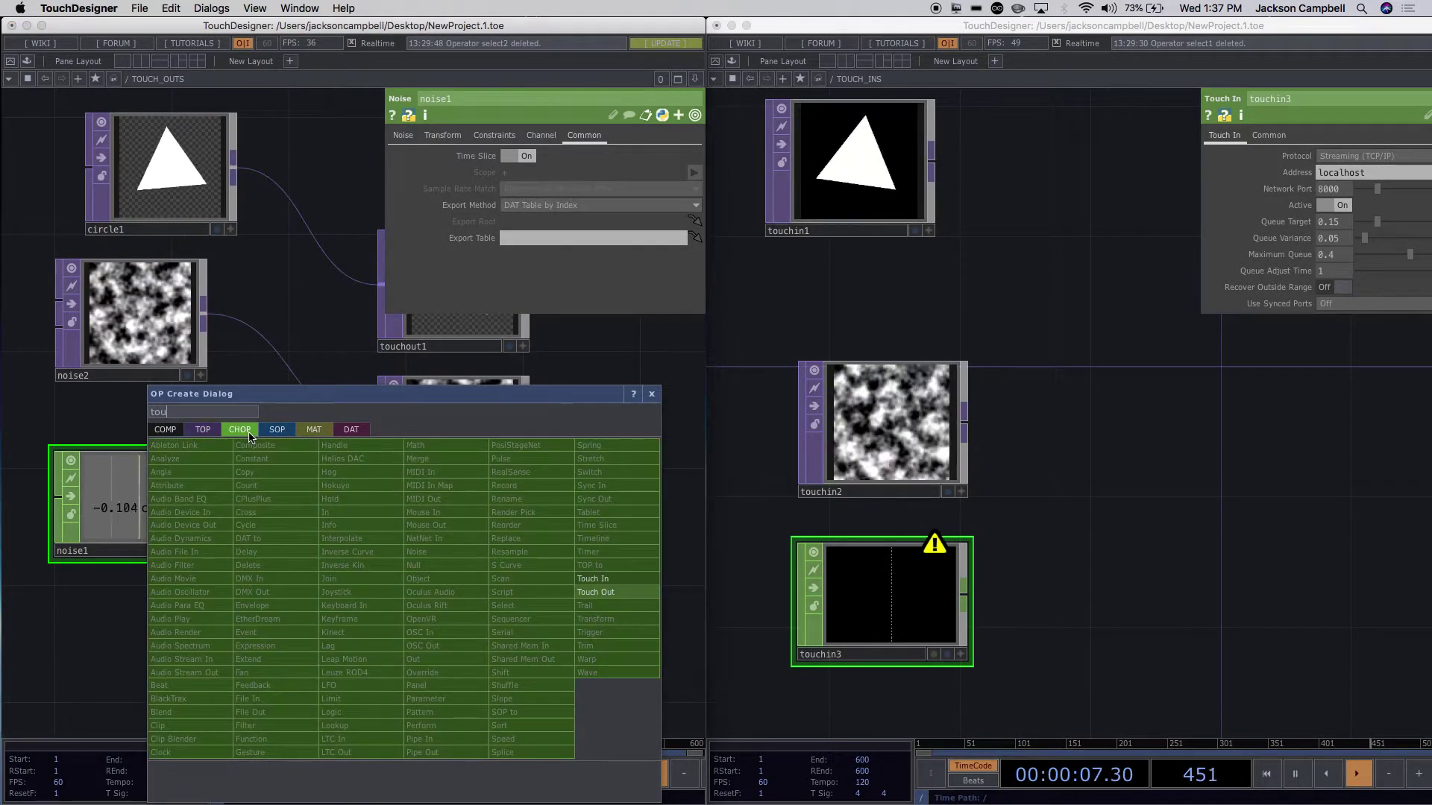
left_click(611, 601)
left_click(473, 591)
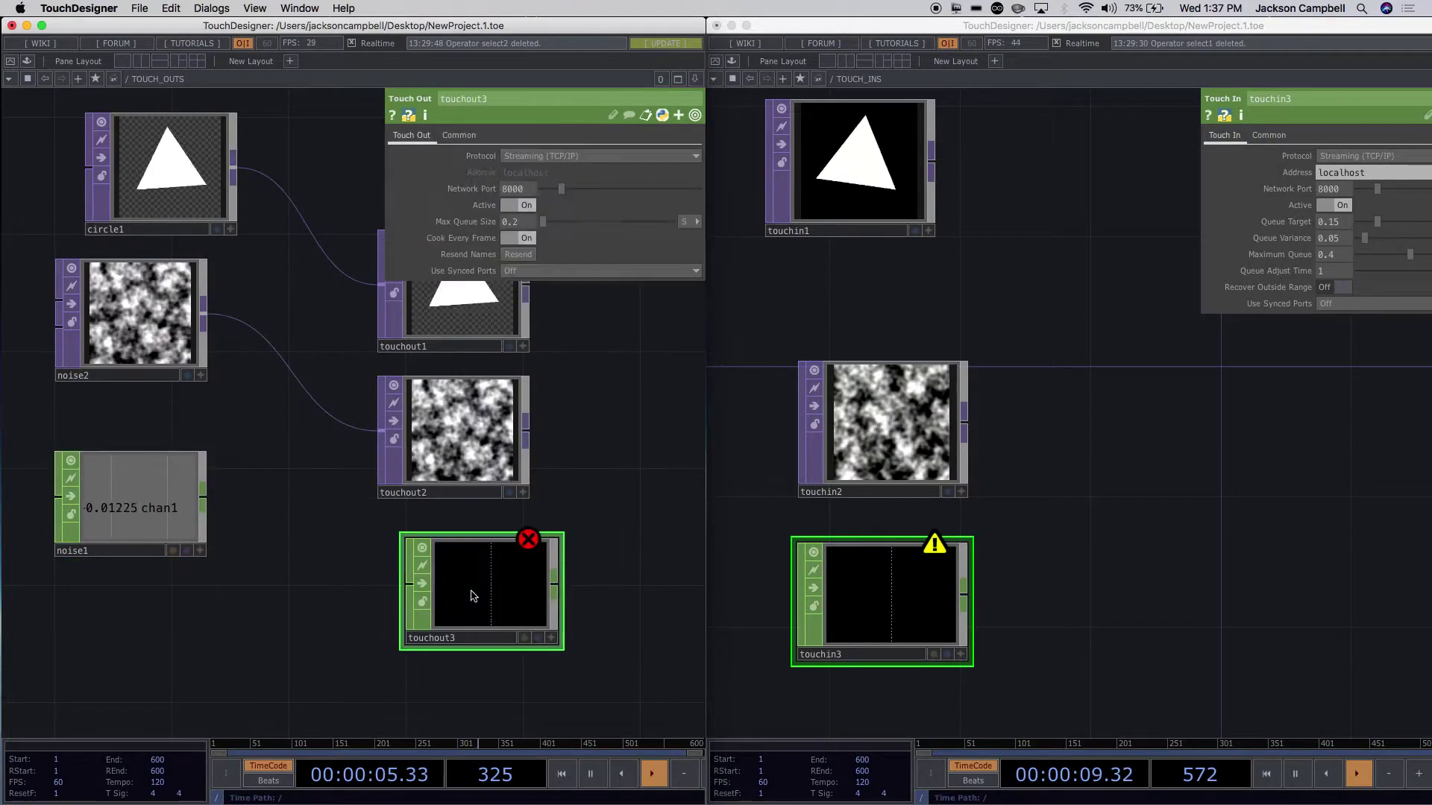
left_click_drag(208, 499, 409, 584)
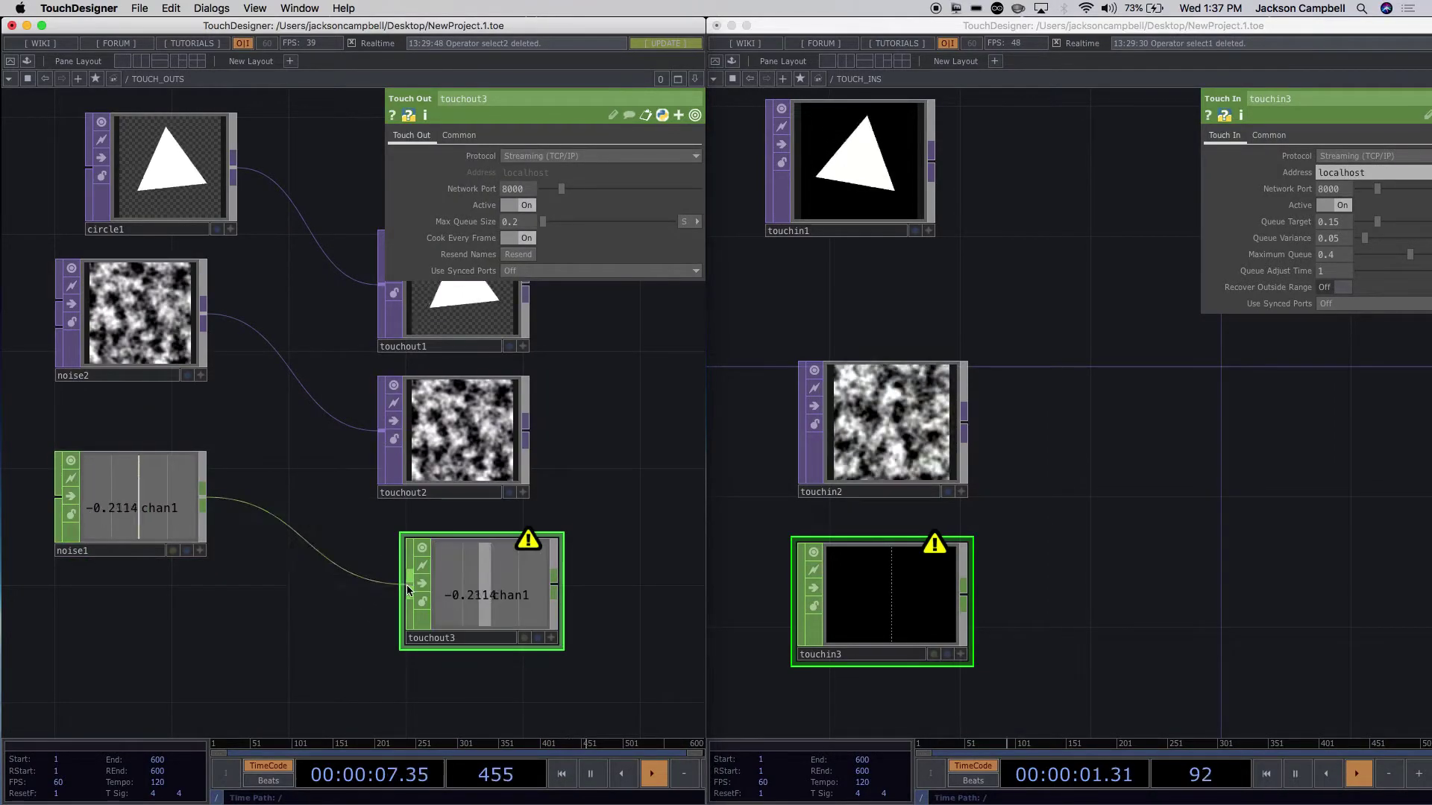
middle_click(537, 546)
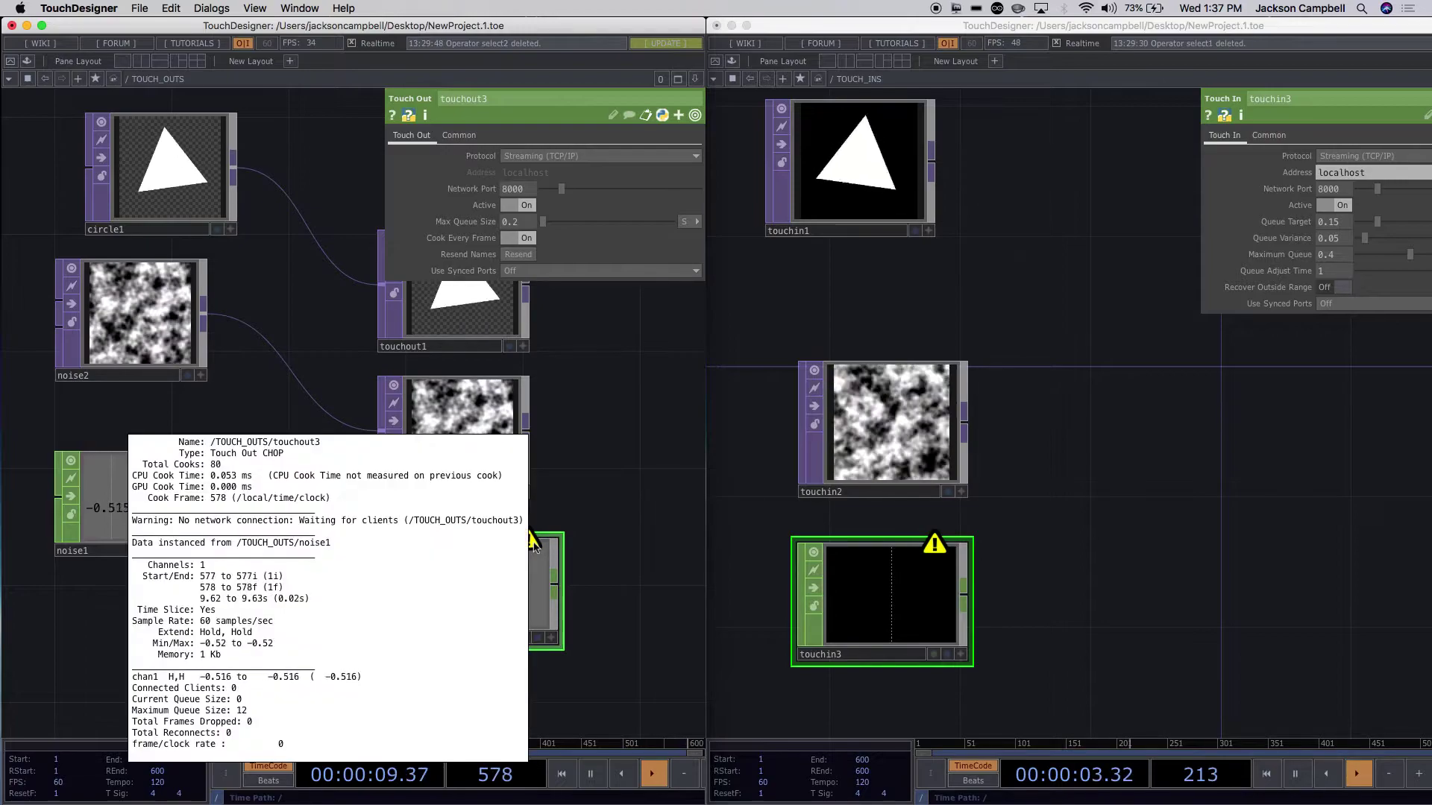
Delete touchin3 from the TOUCH_INS network and add a new Touch In CHOP in its place below touchin2.
left_click(888, 607)
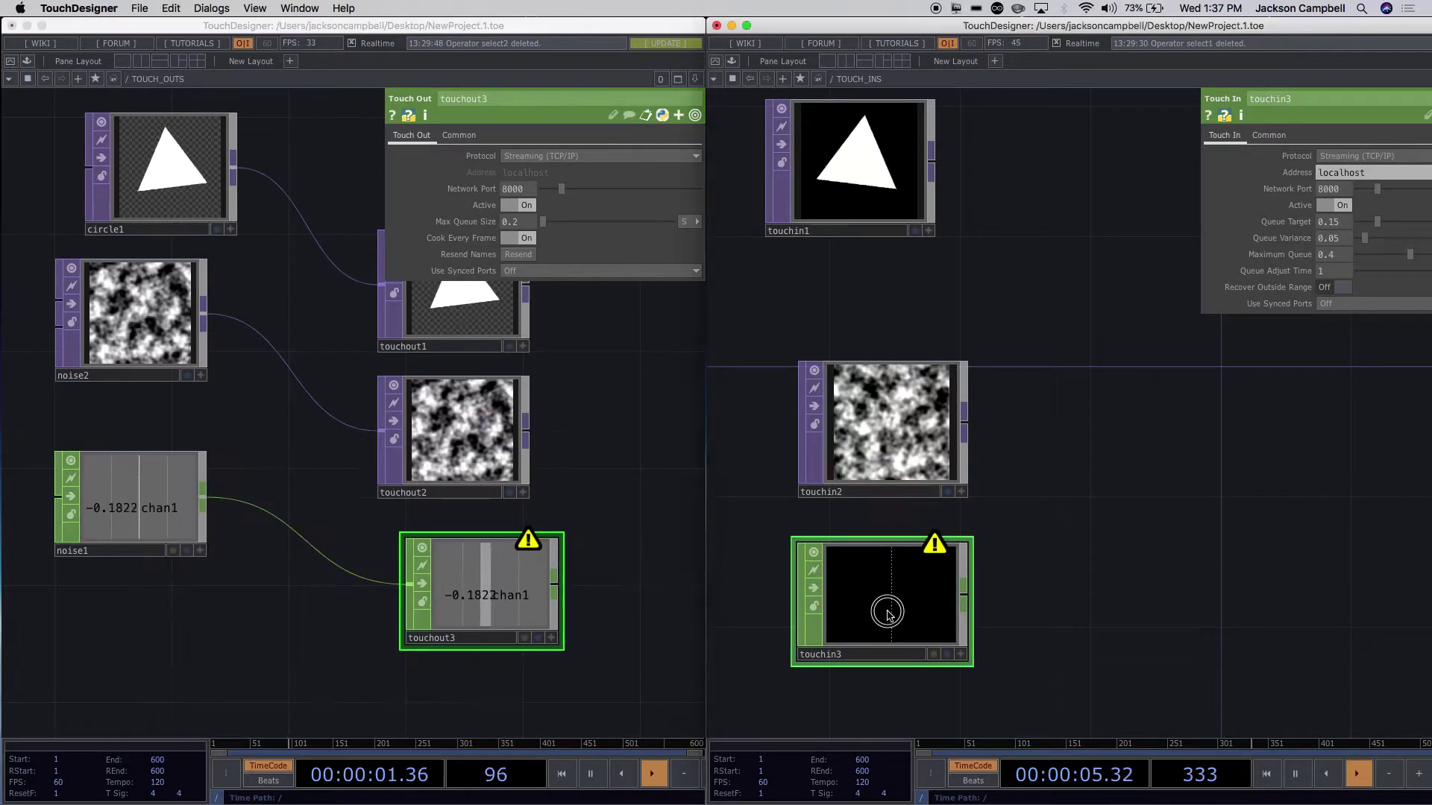
key("Delete")
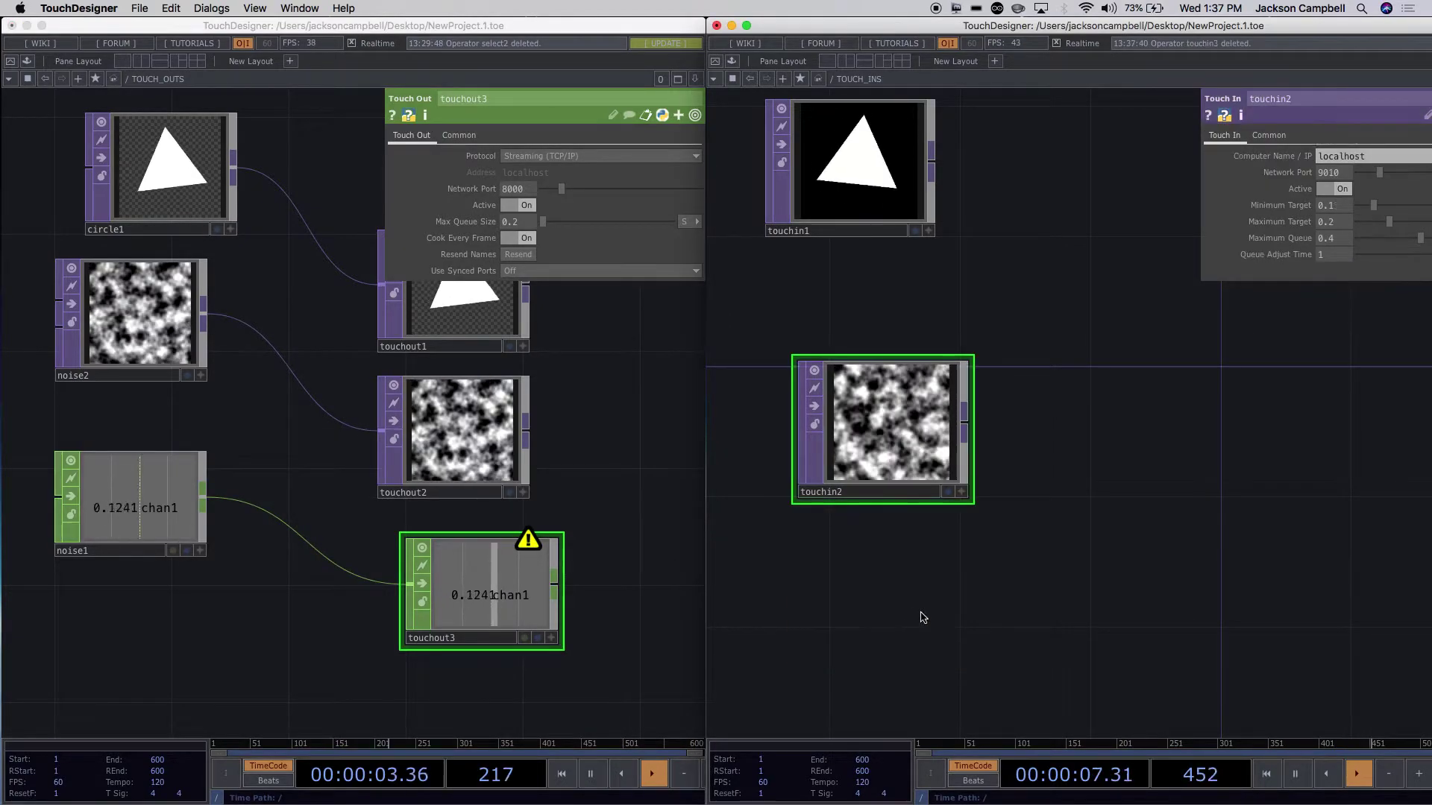
key("Tab")
type("tou")
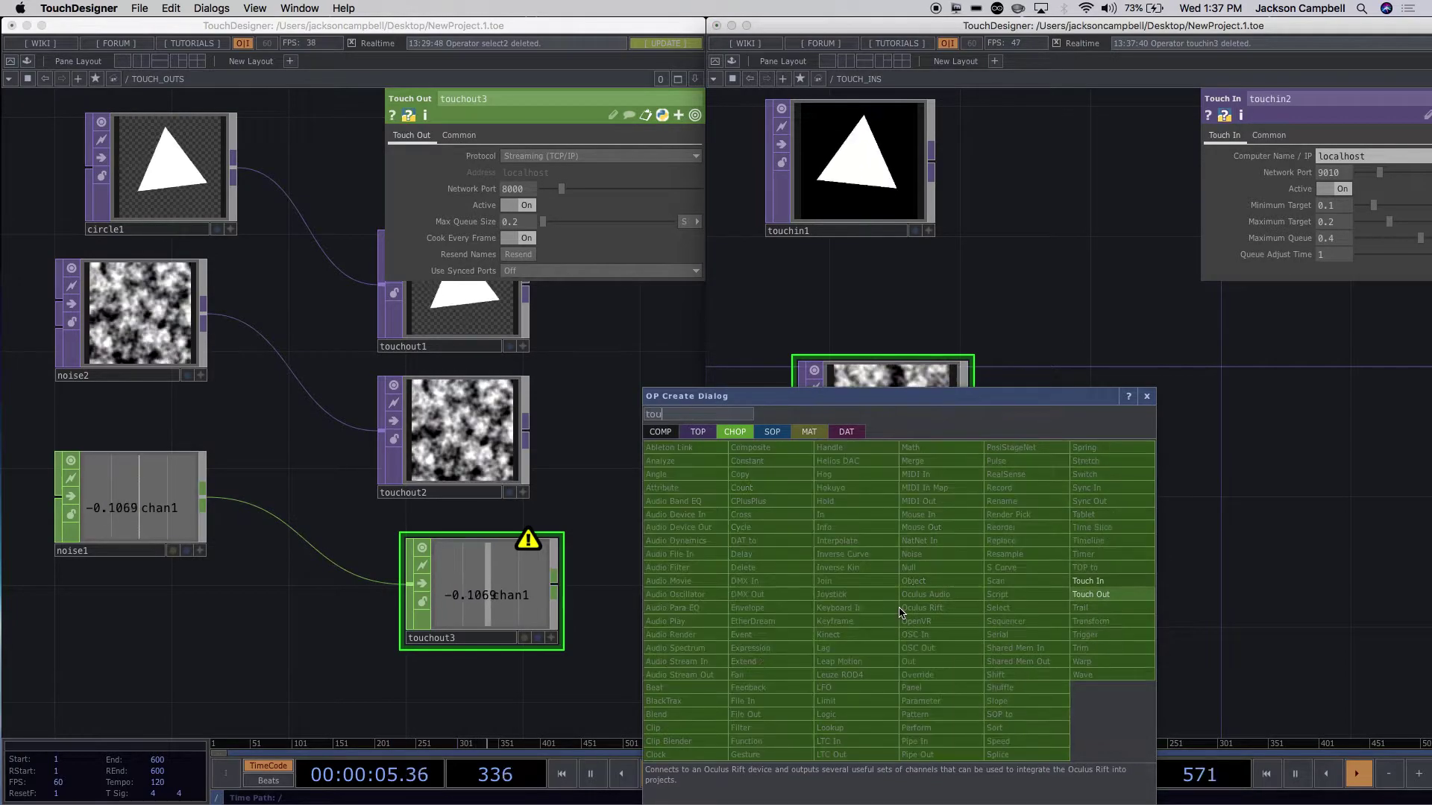
left_click(1082, 585)
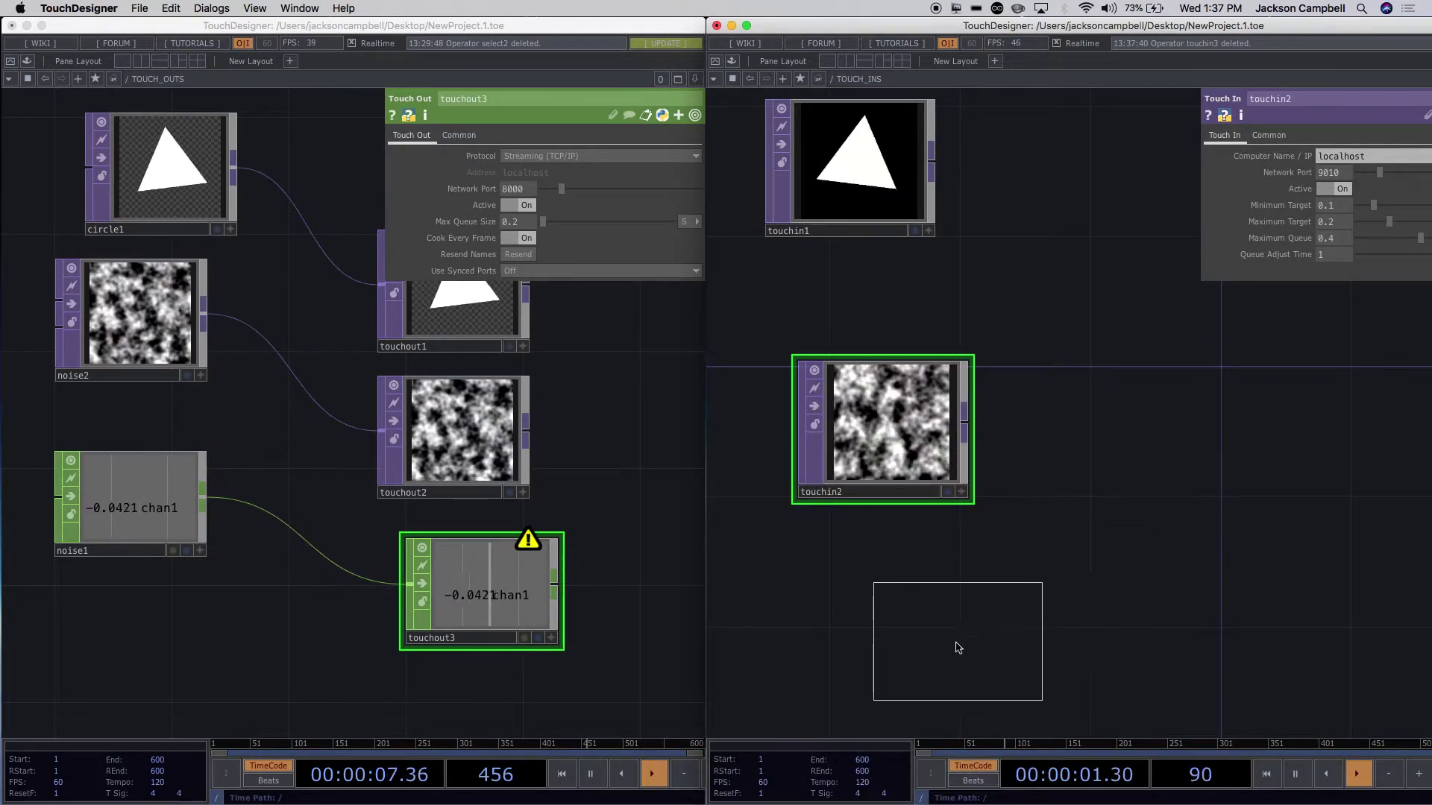
left_click(878, 607)
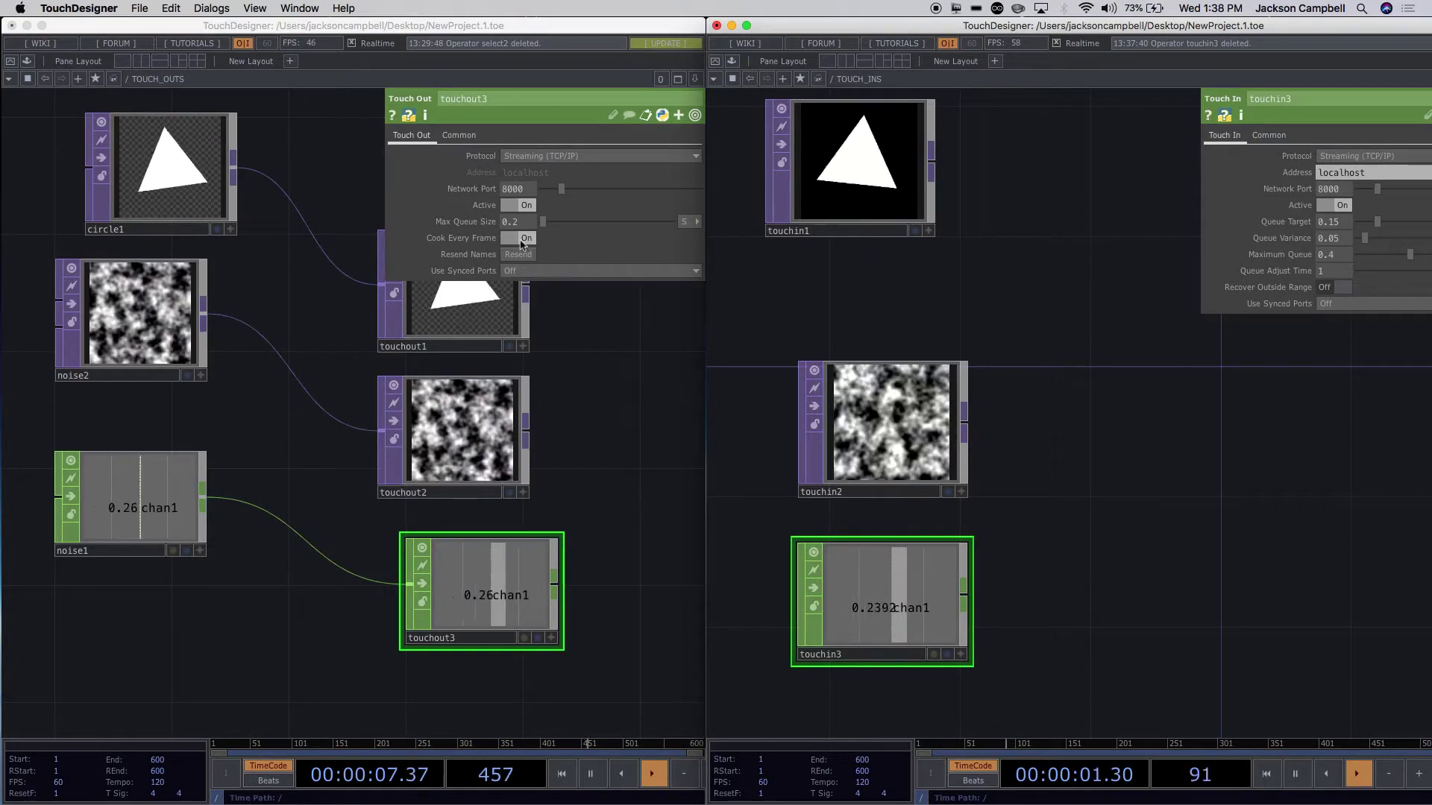
Review the network port parameters of touchout3, touchout2 and touchout1 in the TOUCH_OUTS network.
left_click(518, 190)
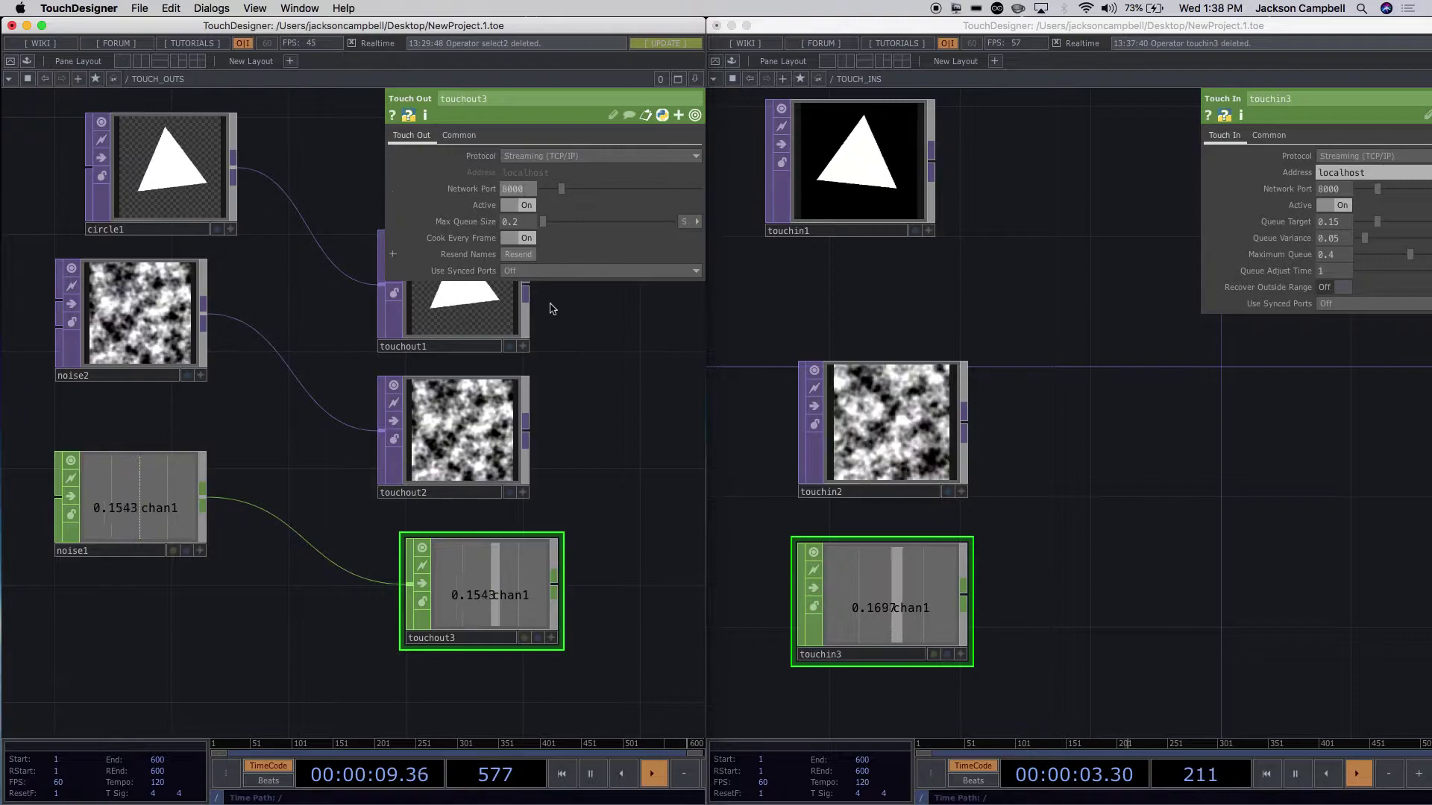
left_click(492, 443)
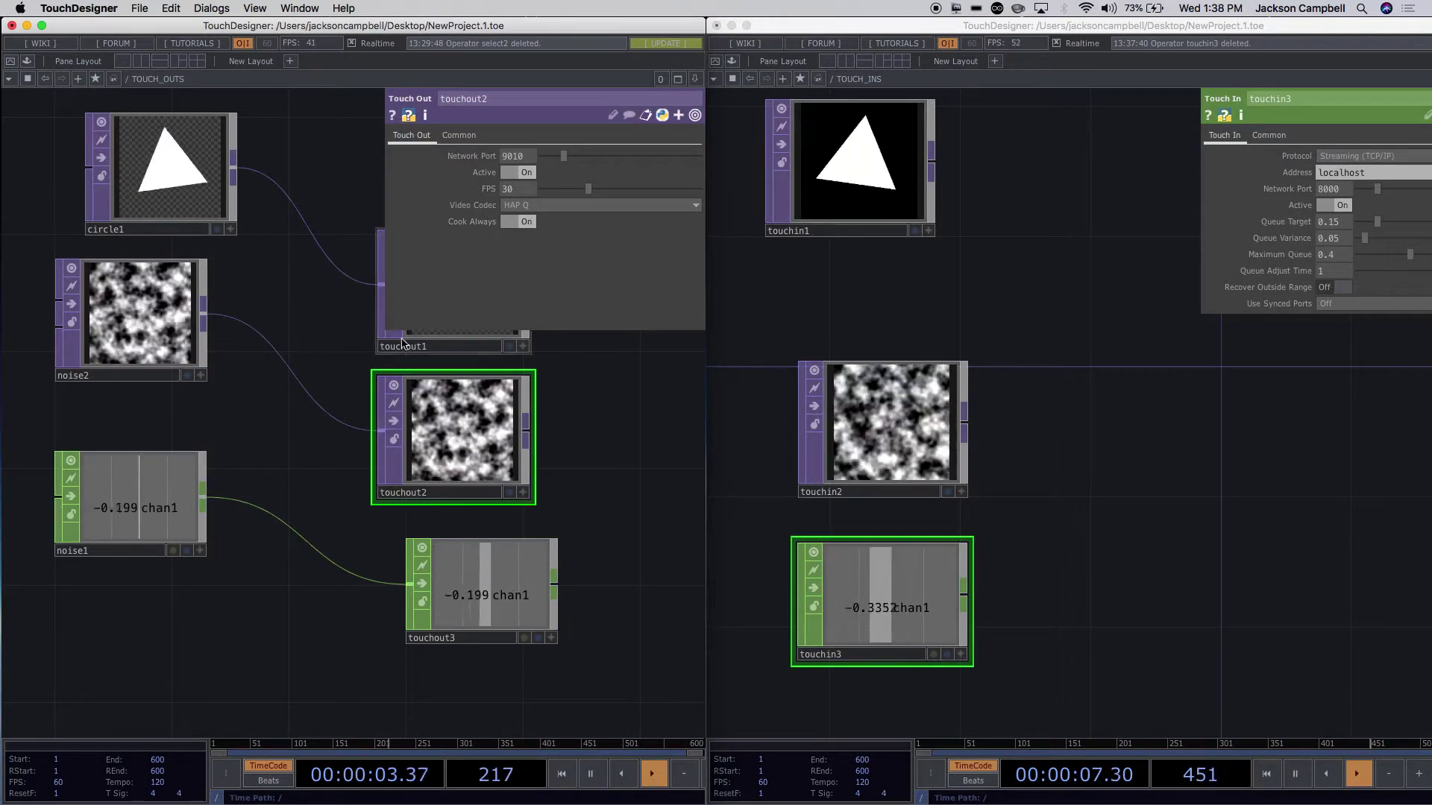
left_click(422, 347)
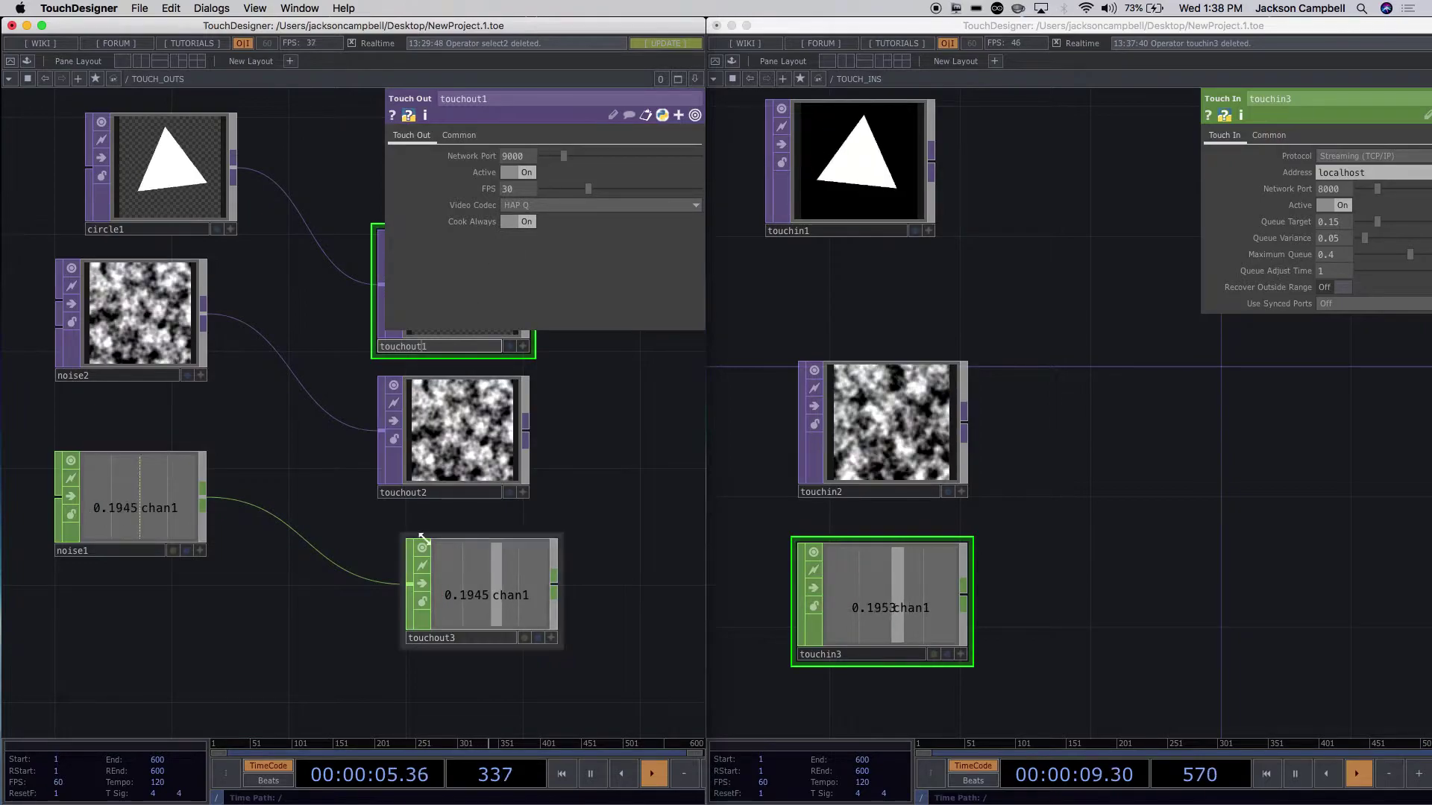
left_click(130, 515)
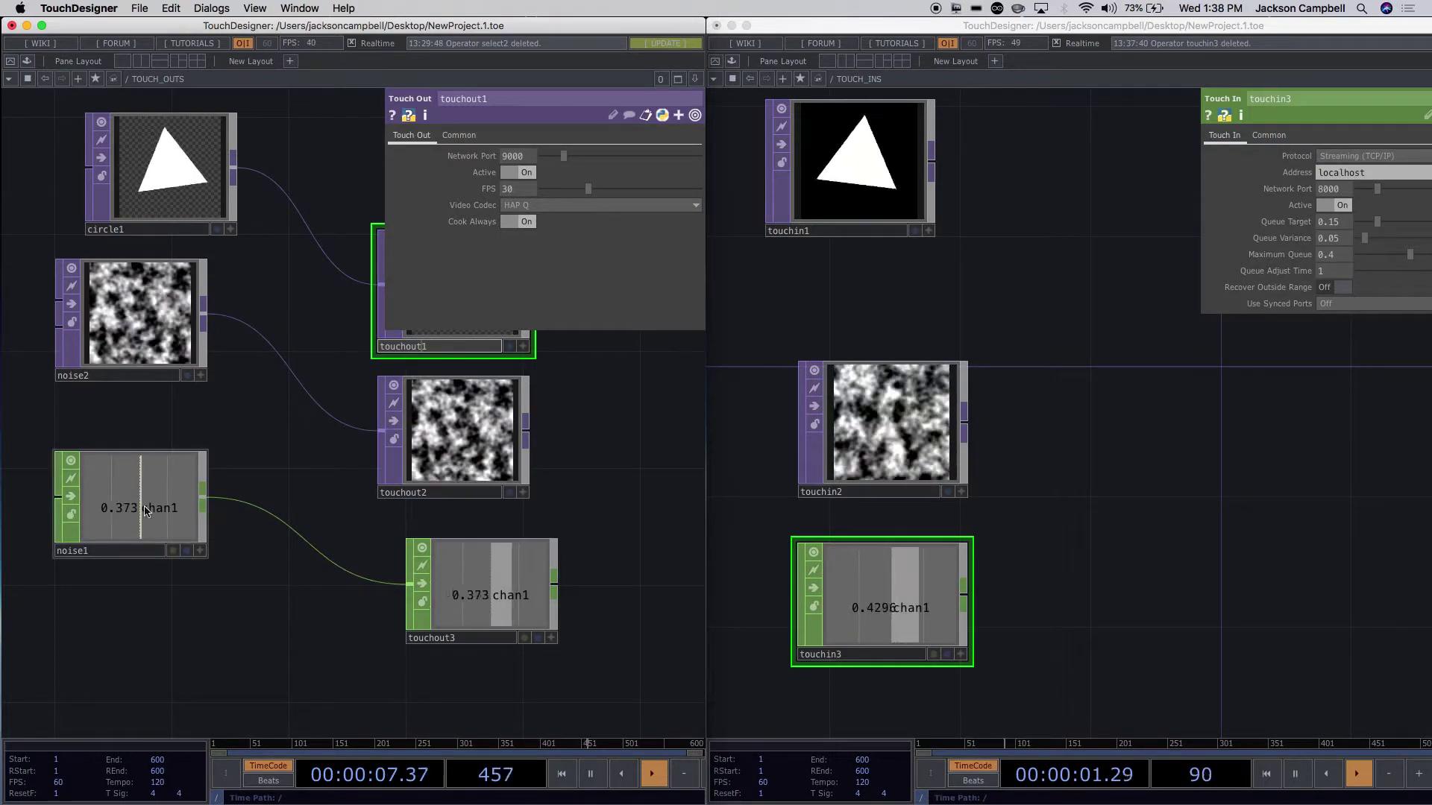
Set touchout3's network port to 9000 and check its warning.
left_click(493, 575)
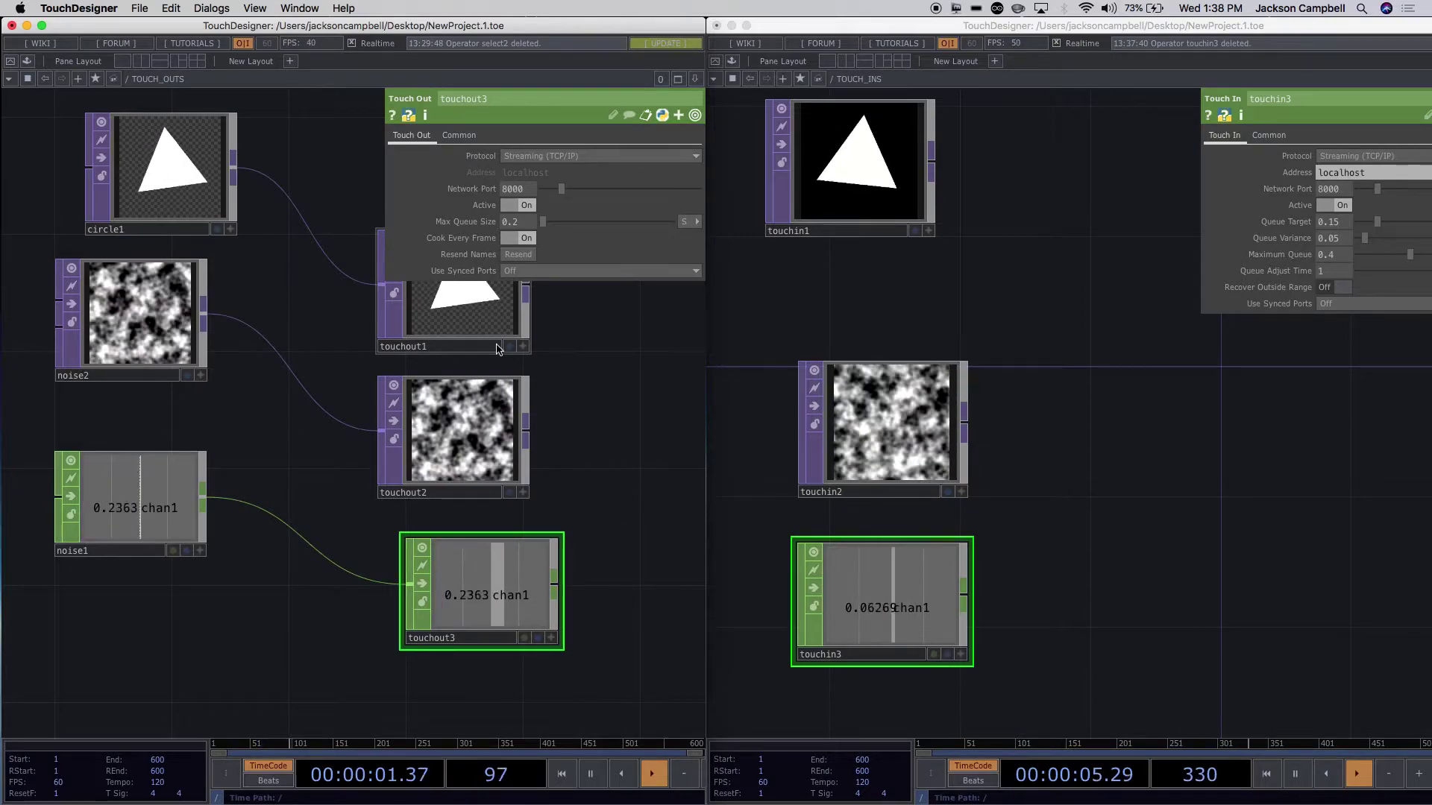
left_click(515, 189)
type("9000")
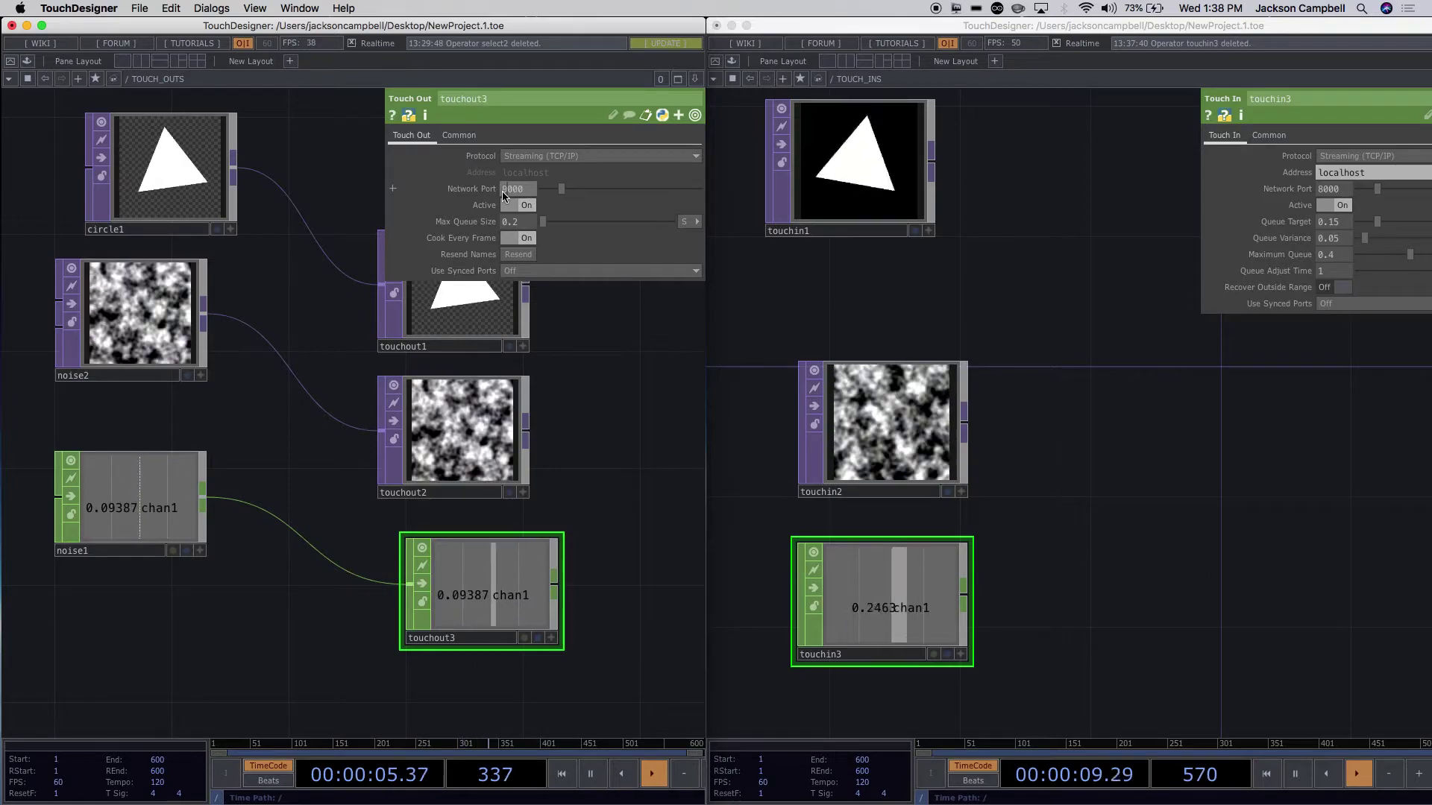
key("Return")
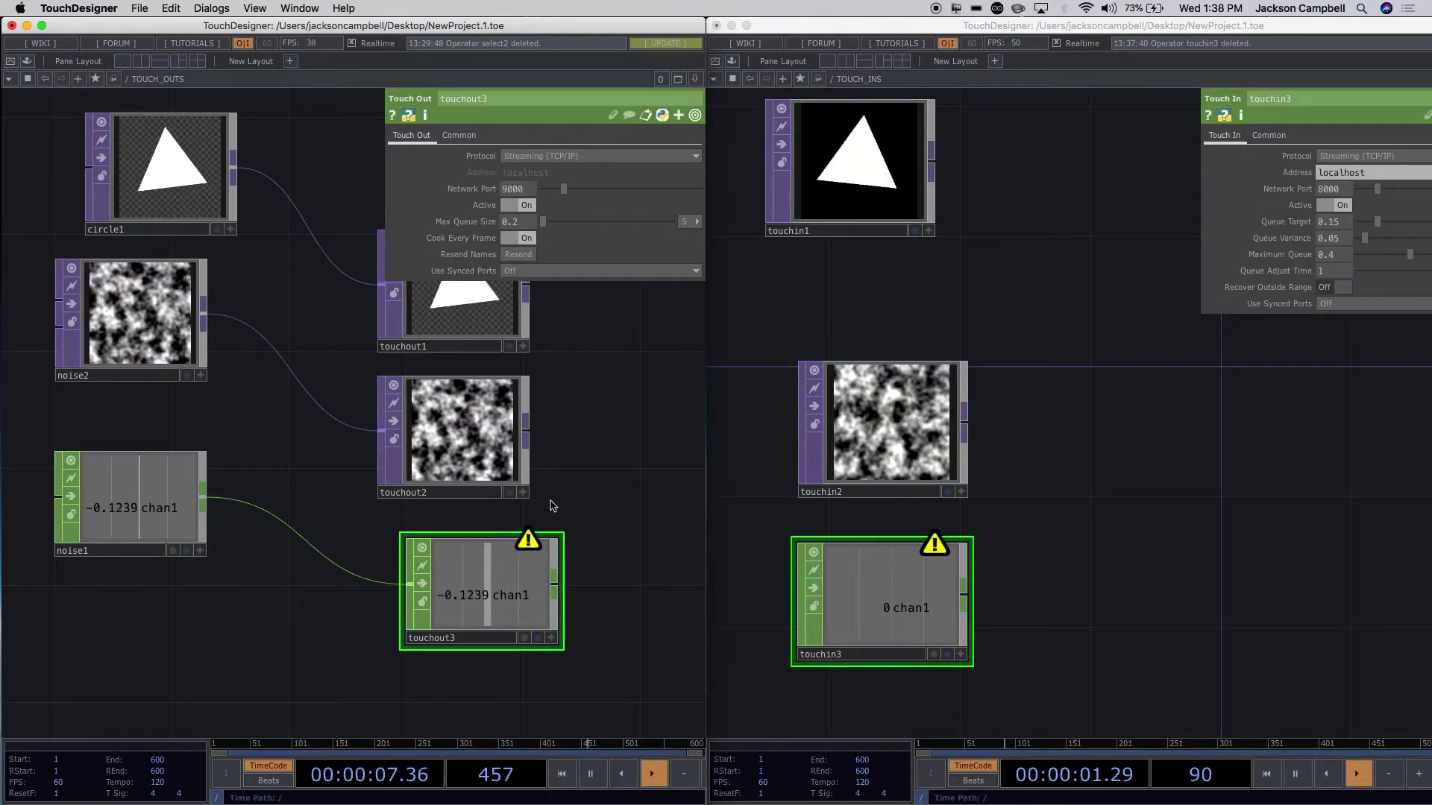
middle_click(532, 537)
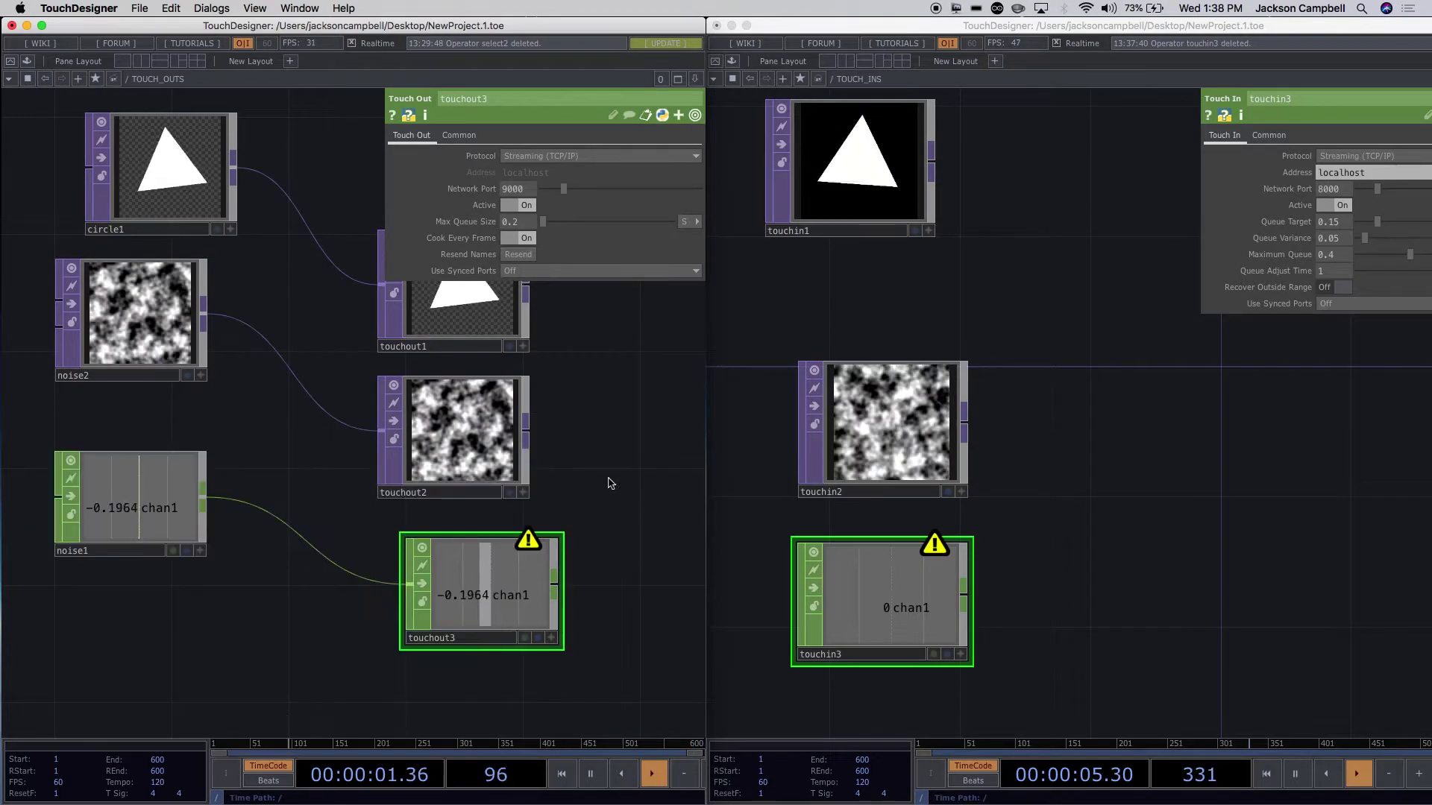
Set touchout3's network port to 8000.
left_click(506, 190)
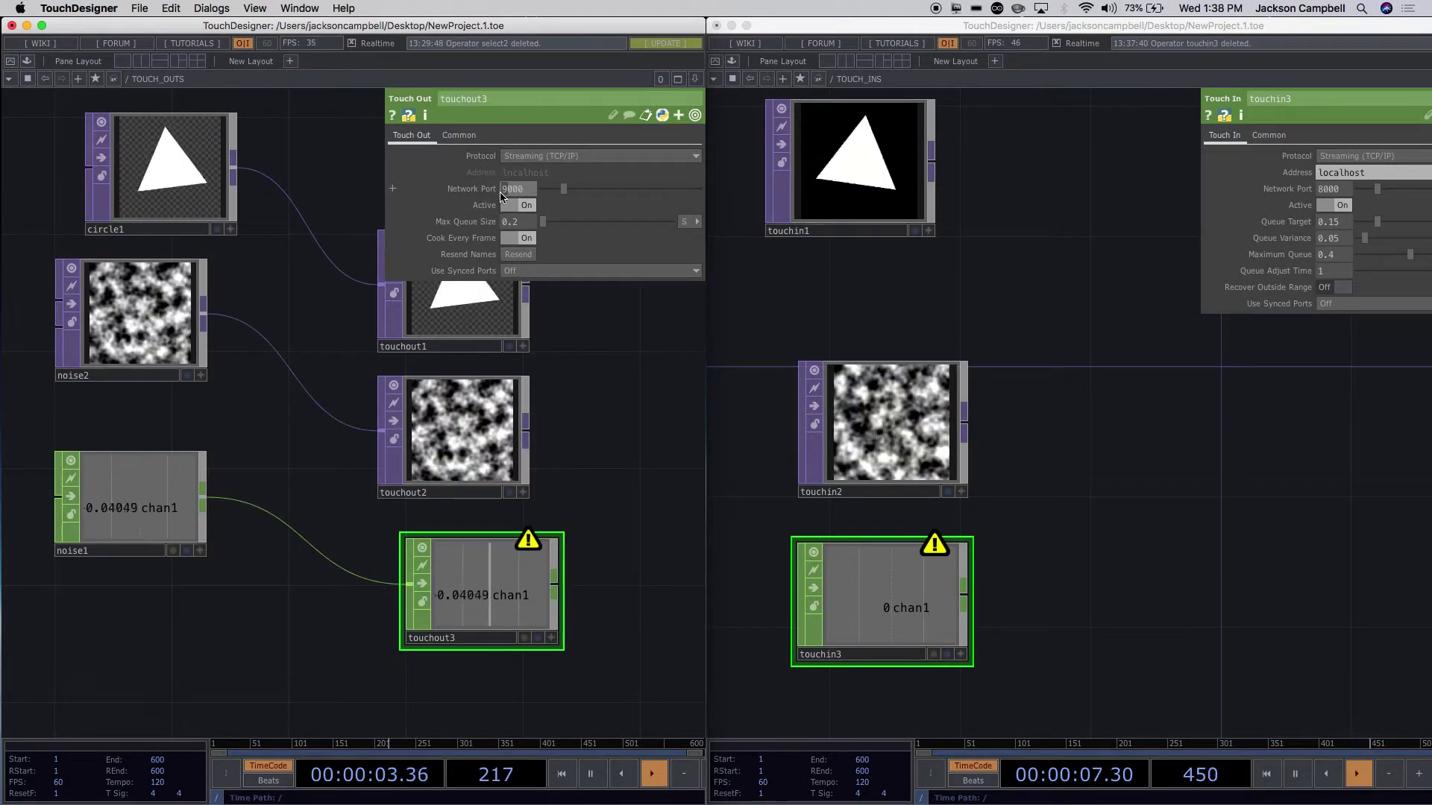
type("8000")
key("Return")
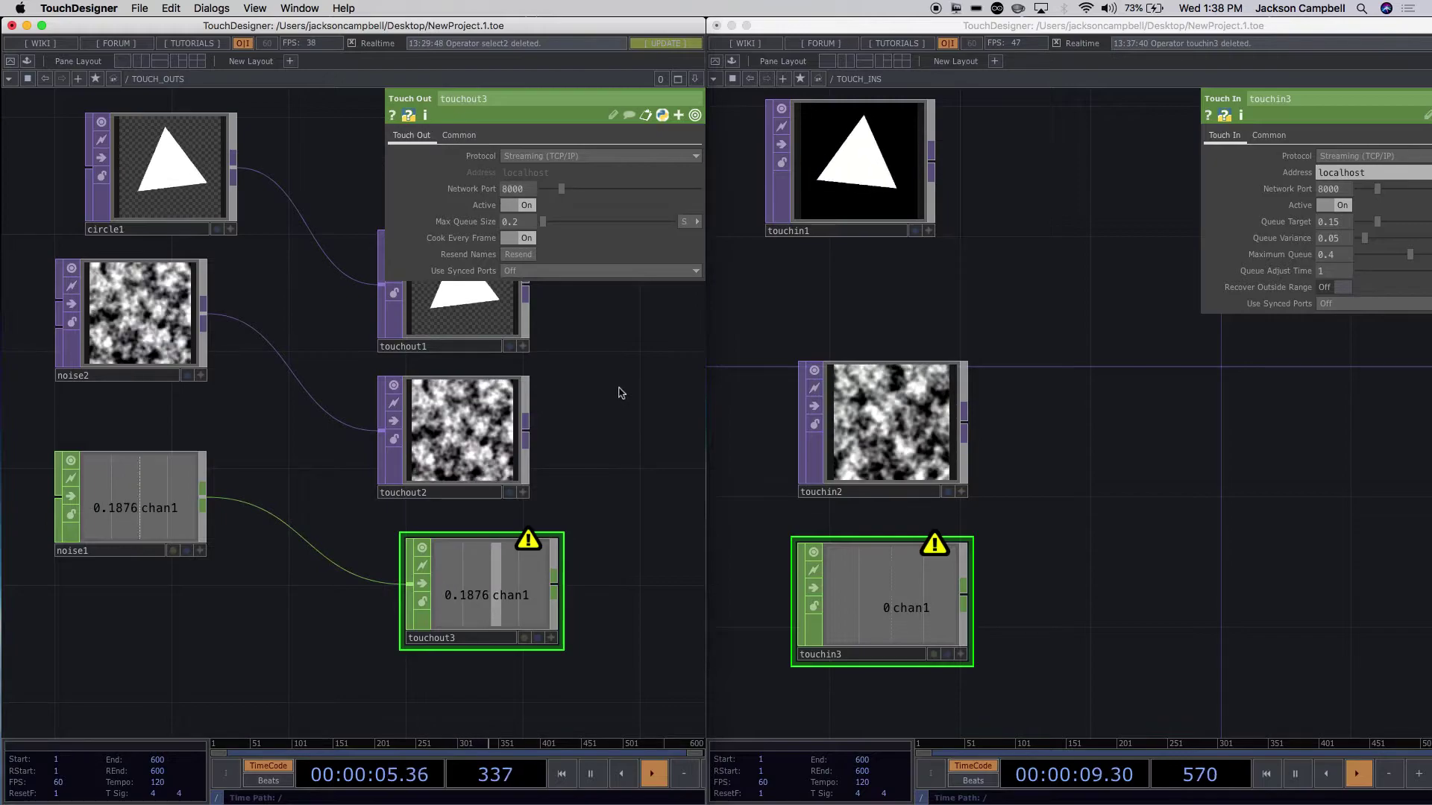
Try to refresh touchin3 in the TOUCH_INS network by switching its bypass on and back off.
left_click(784, 600)
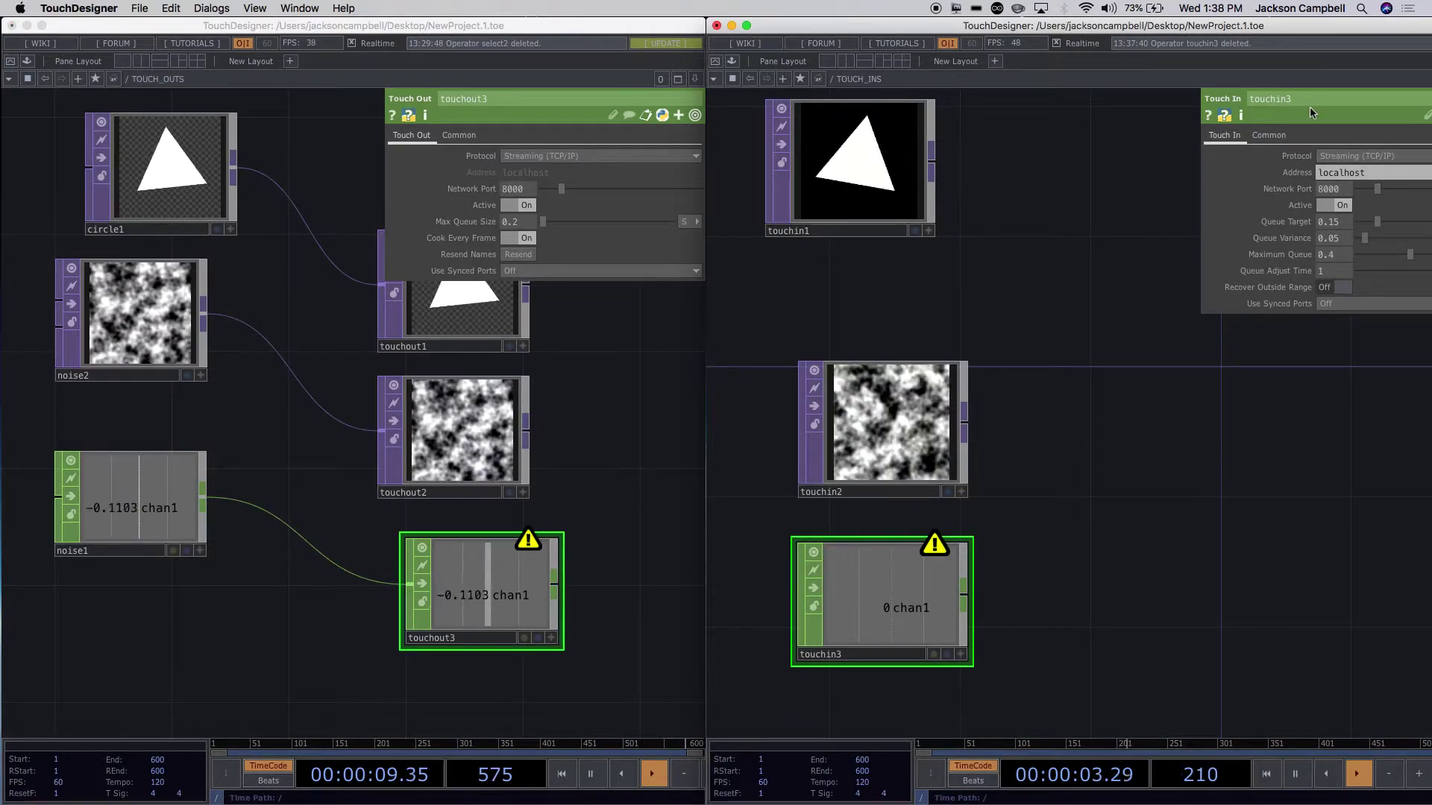
middle_click_drag(1077, 435, 1032, 431)
scroll(1059, 436, "down", 3)
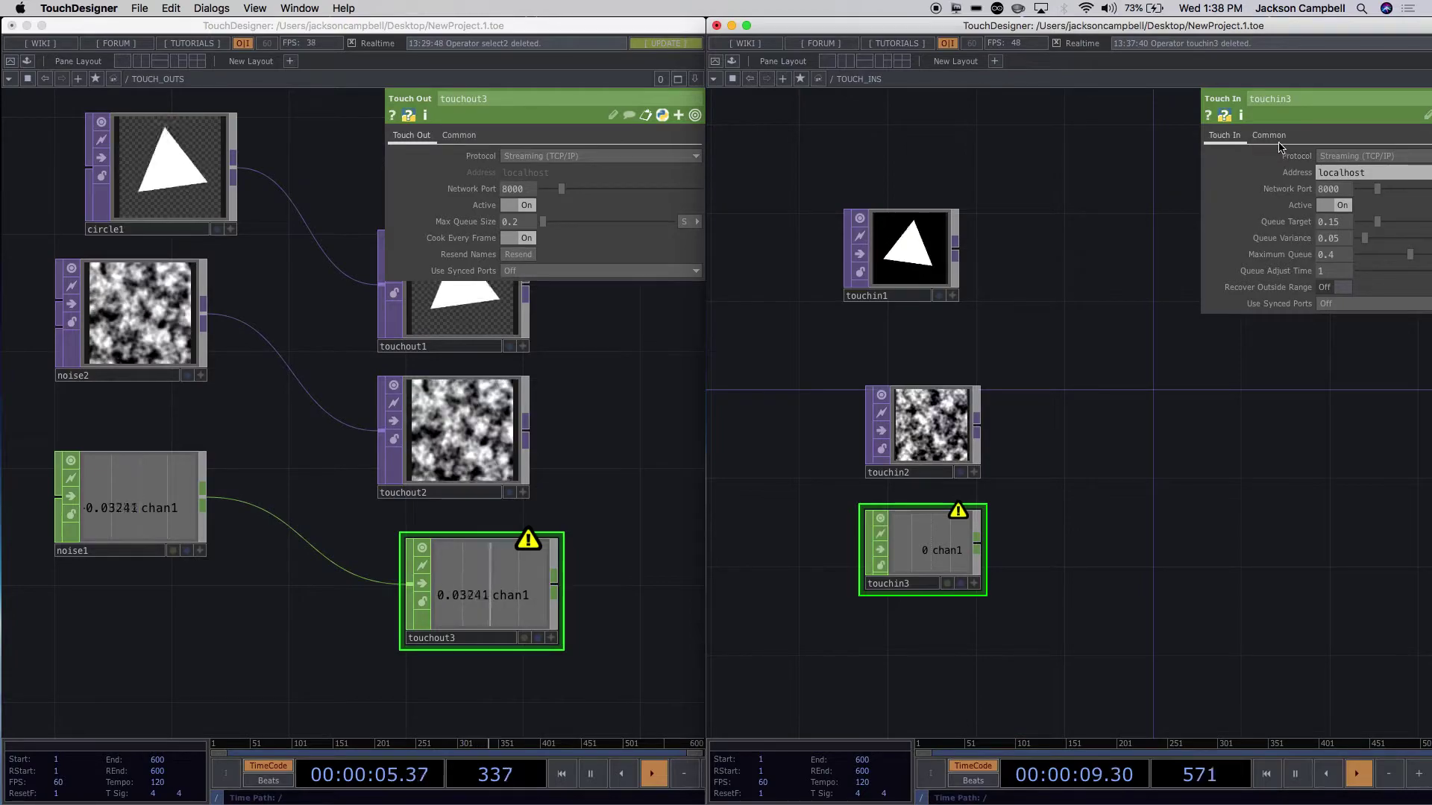
left_click(882, 553)
left_click(881, 552)
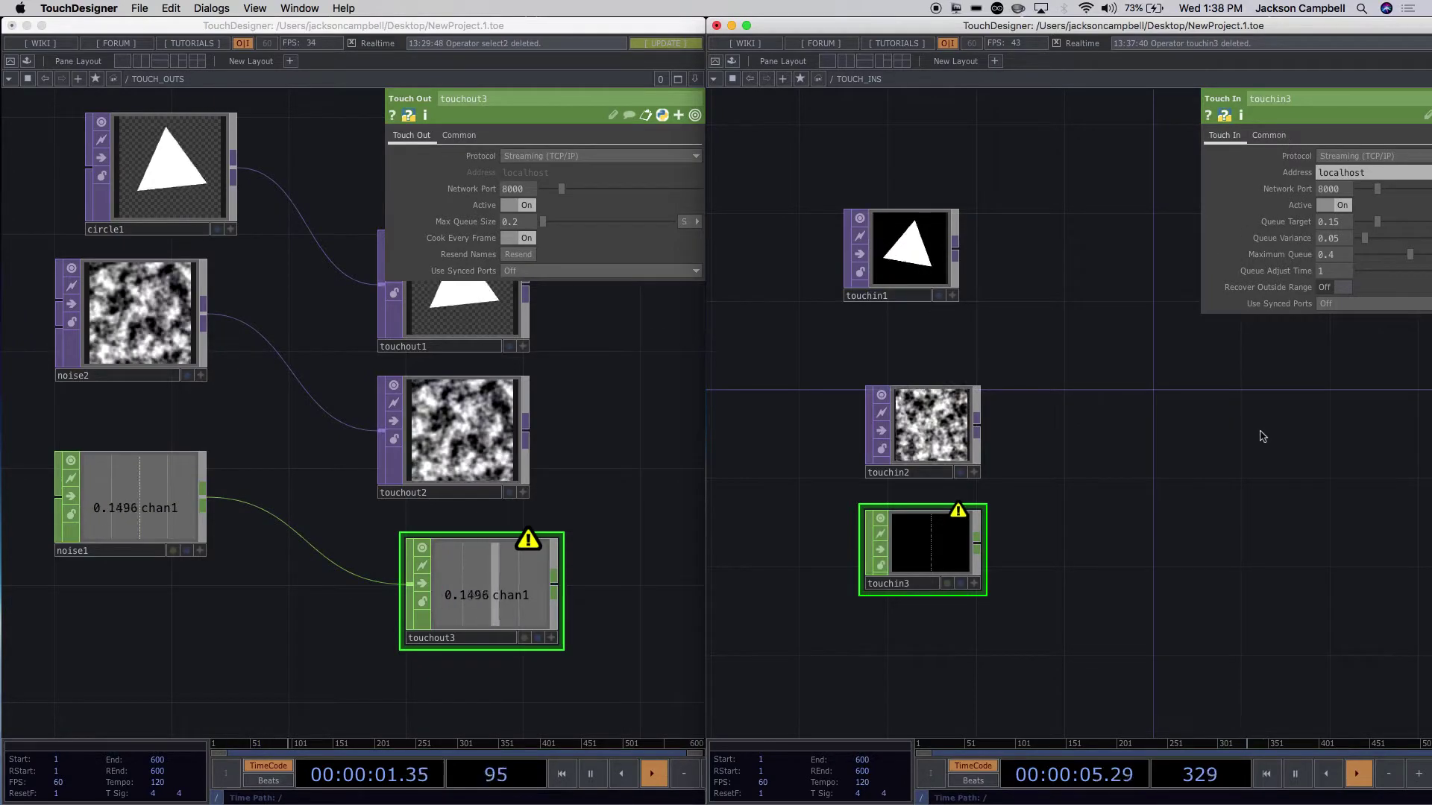
Shift the TOUCH_INS project window to expose the full touchin3 parameters, and switch touchin3's Active parameter off and on again.
left_click_drag(1199, 29, 969, 29)
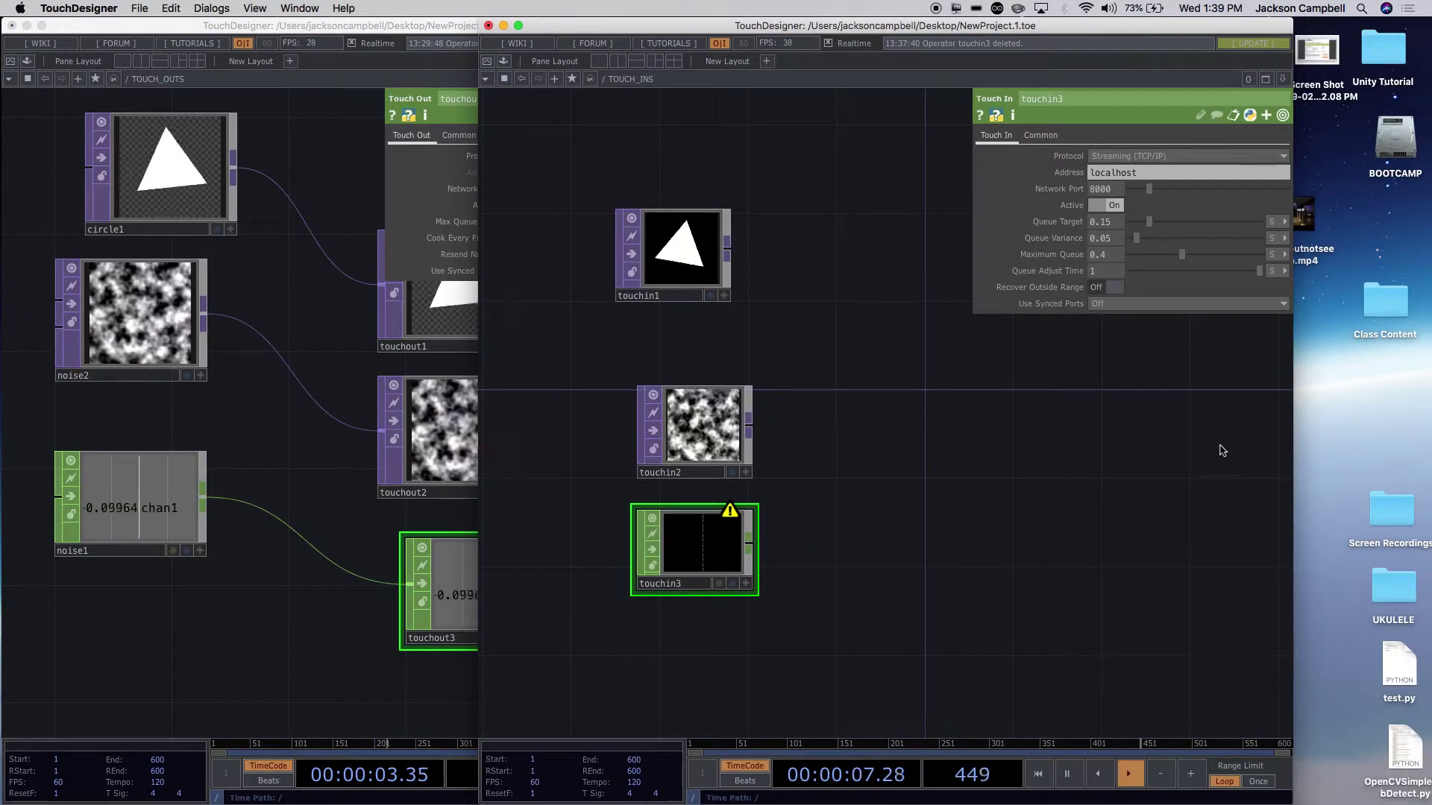
left_click_drag(1163, 441, 1417, 467)
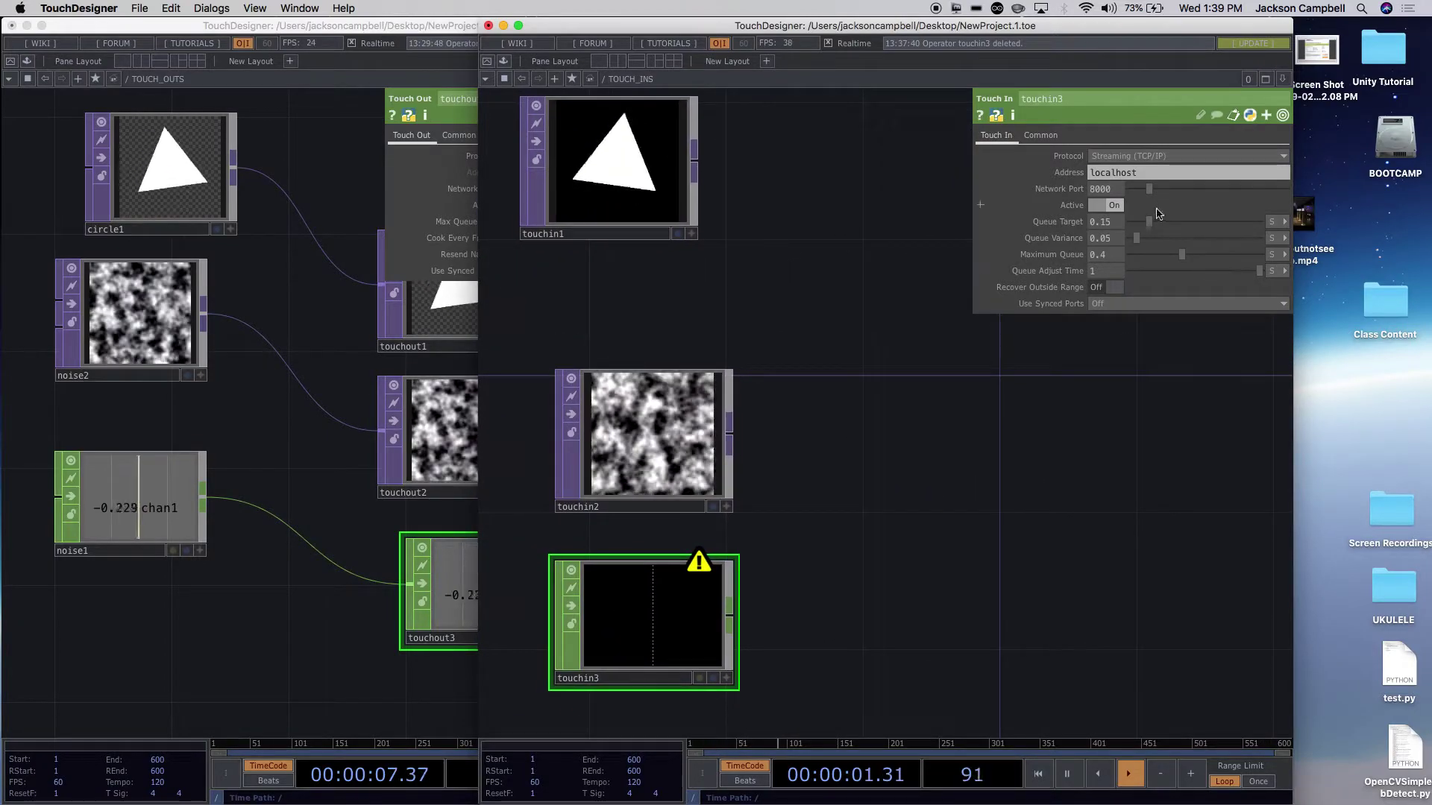
left_click(1098, 206)
left_click(1099, 208)
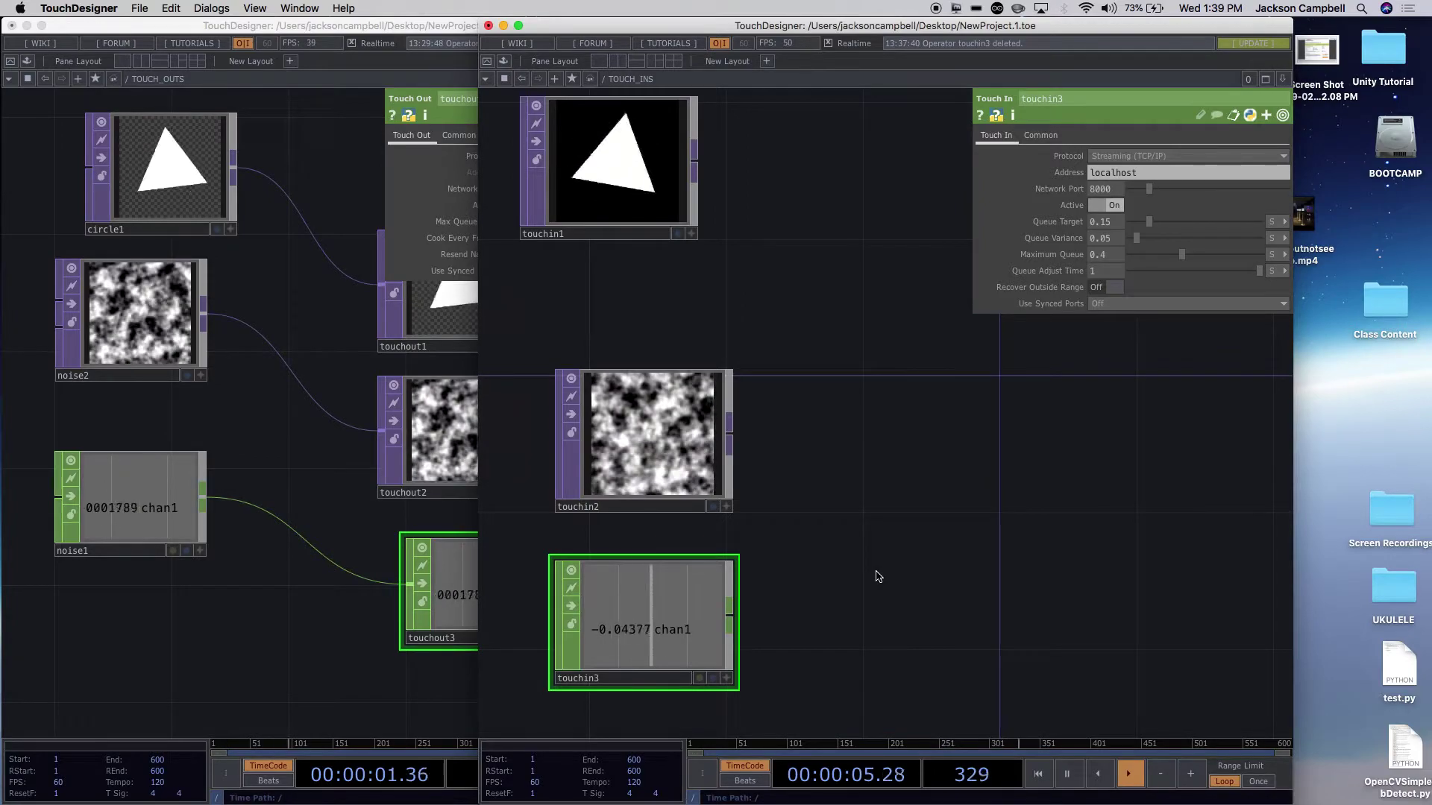
Narrow the TOUCH_INS project window and place it beside the TOUCH_OUTS project window.
left_click_drag(787, 24, 889, 22)
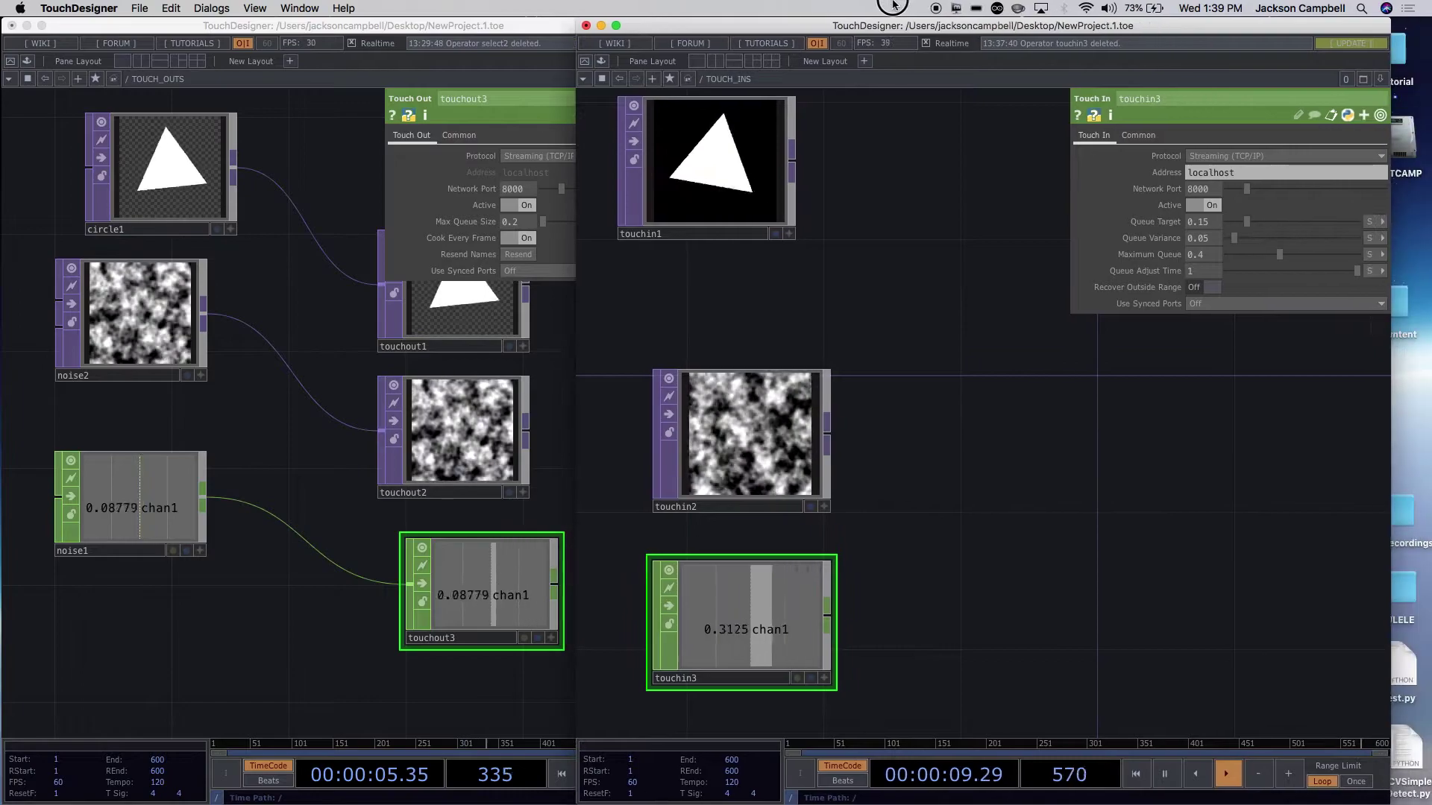
left_click_drag(1391, 531, 1321, 531)
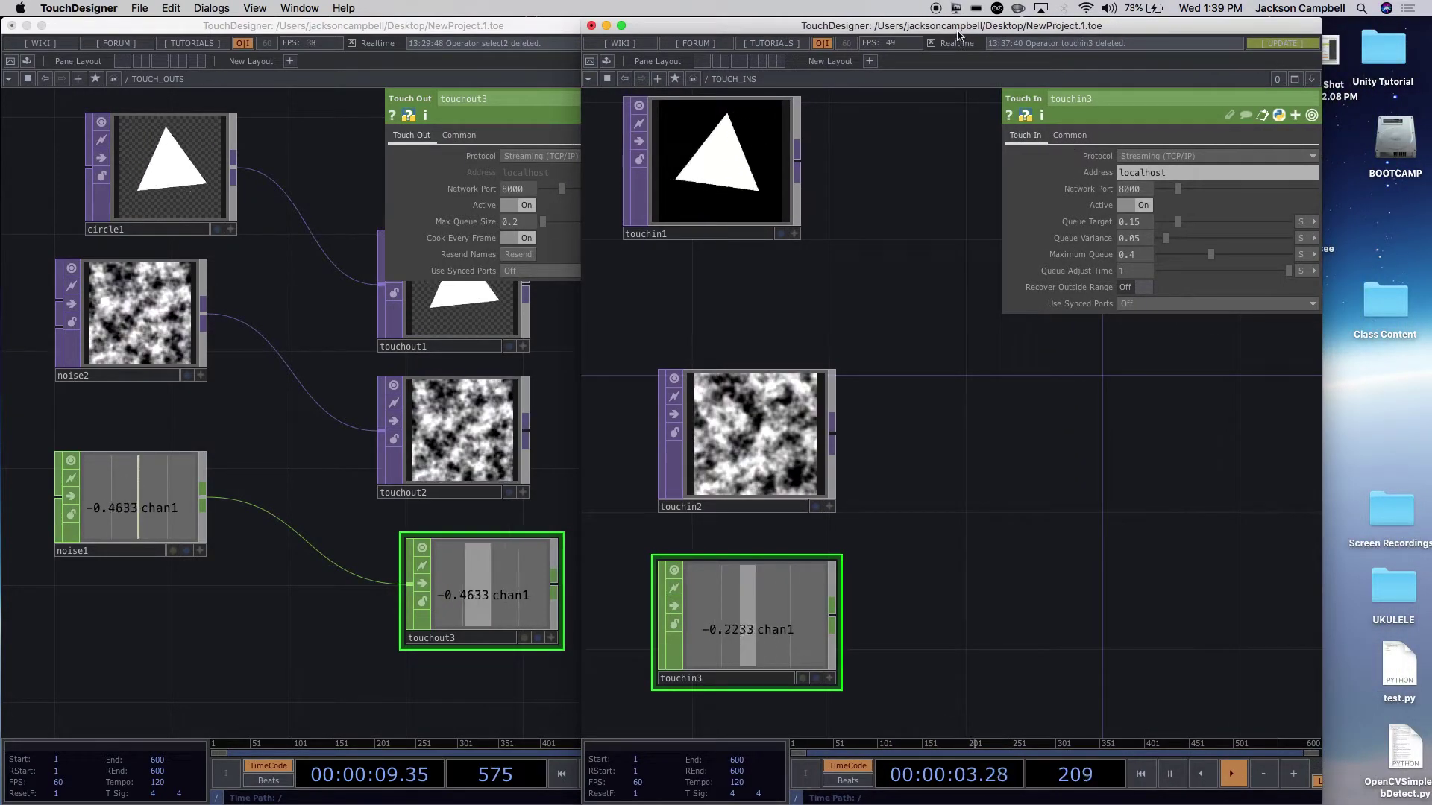
left_click_drag(961, 29, 1071, 33)
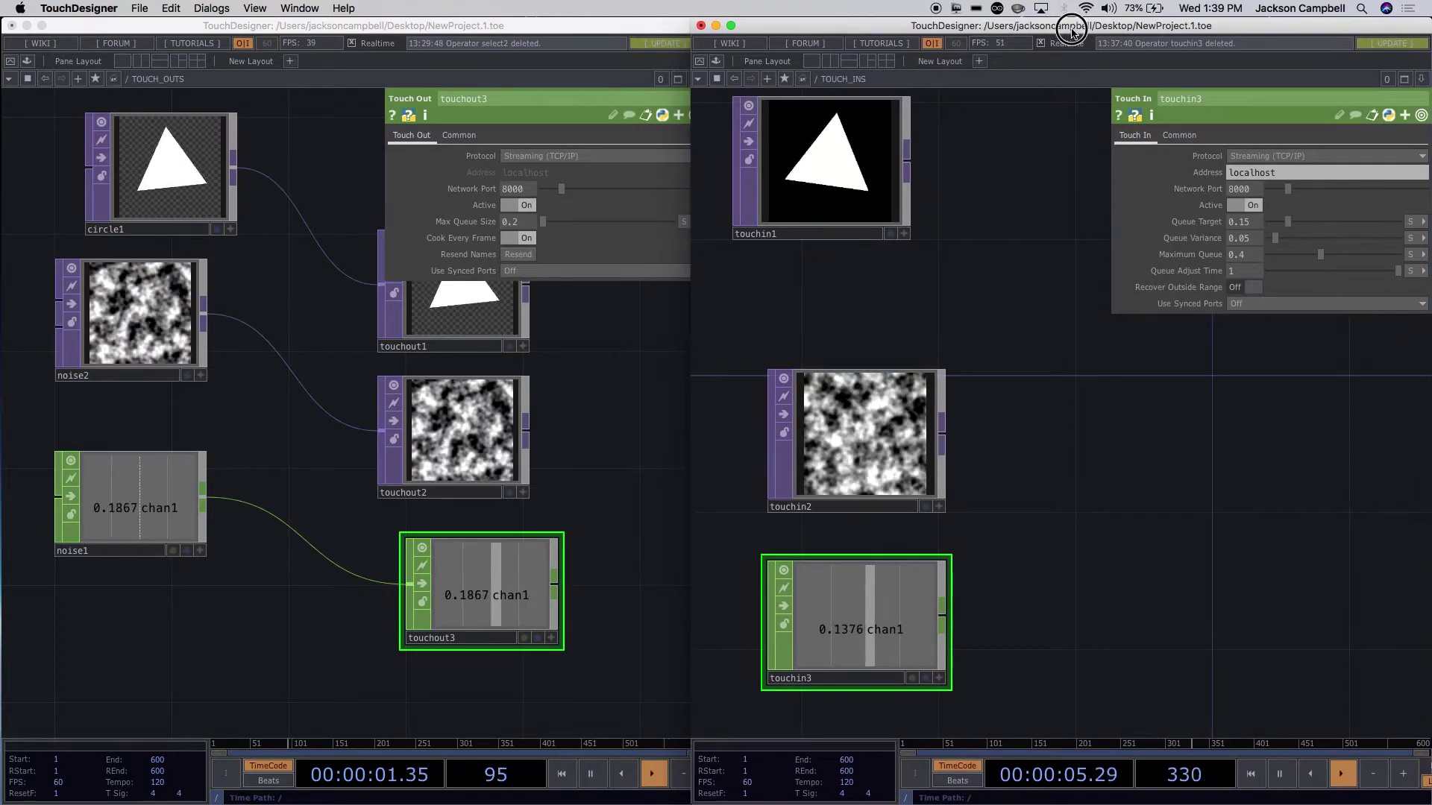
Move touchout3 in the TOUCH_OUTS network into line directly beneath touchout2.
left_click(589, 345)
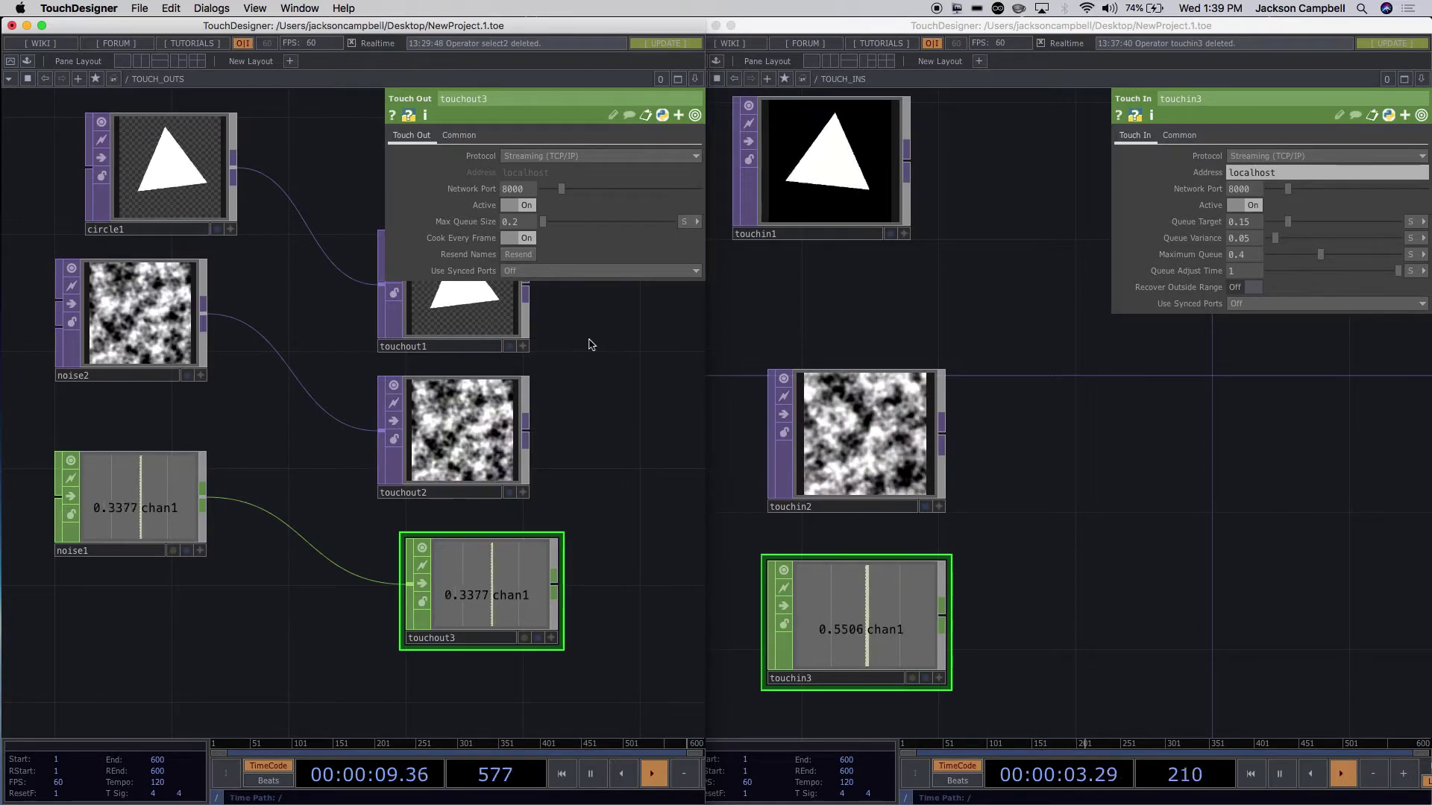
left_click_drag(531, 609, 500, 610)
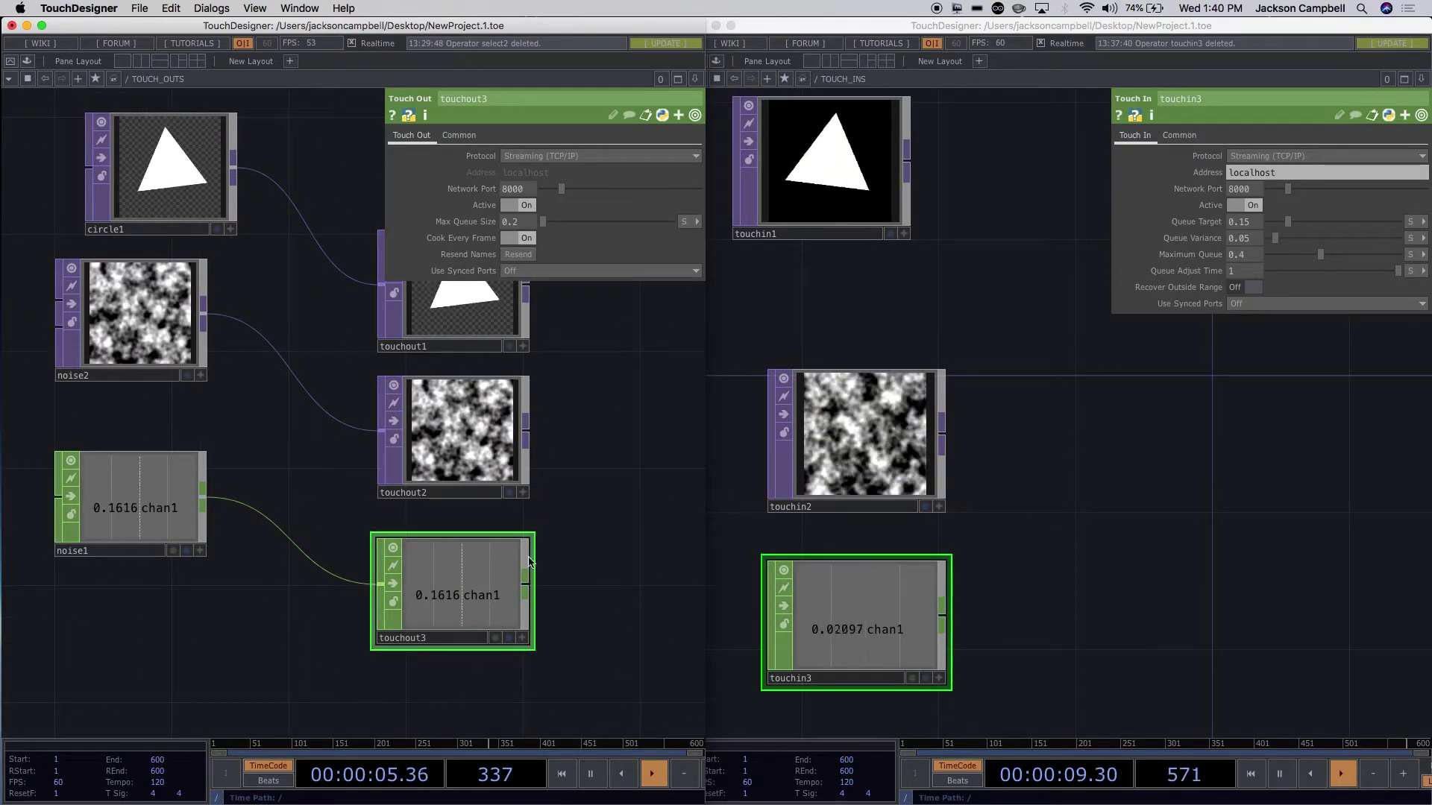
Examine touchin1's parameters in the TOUCH_INS network, focusing on its Computer Name / IP value.
left_click_drag(1000, 409, 1027, 460)
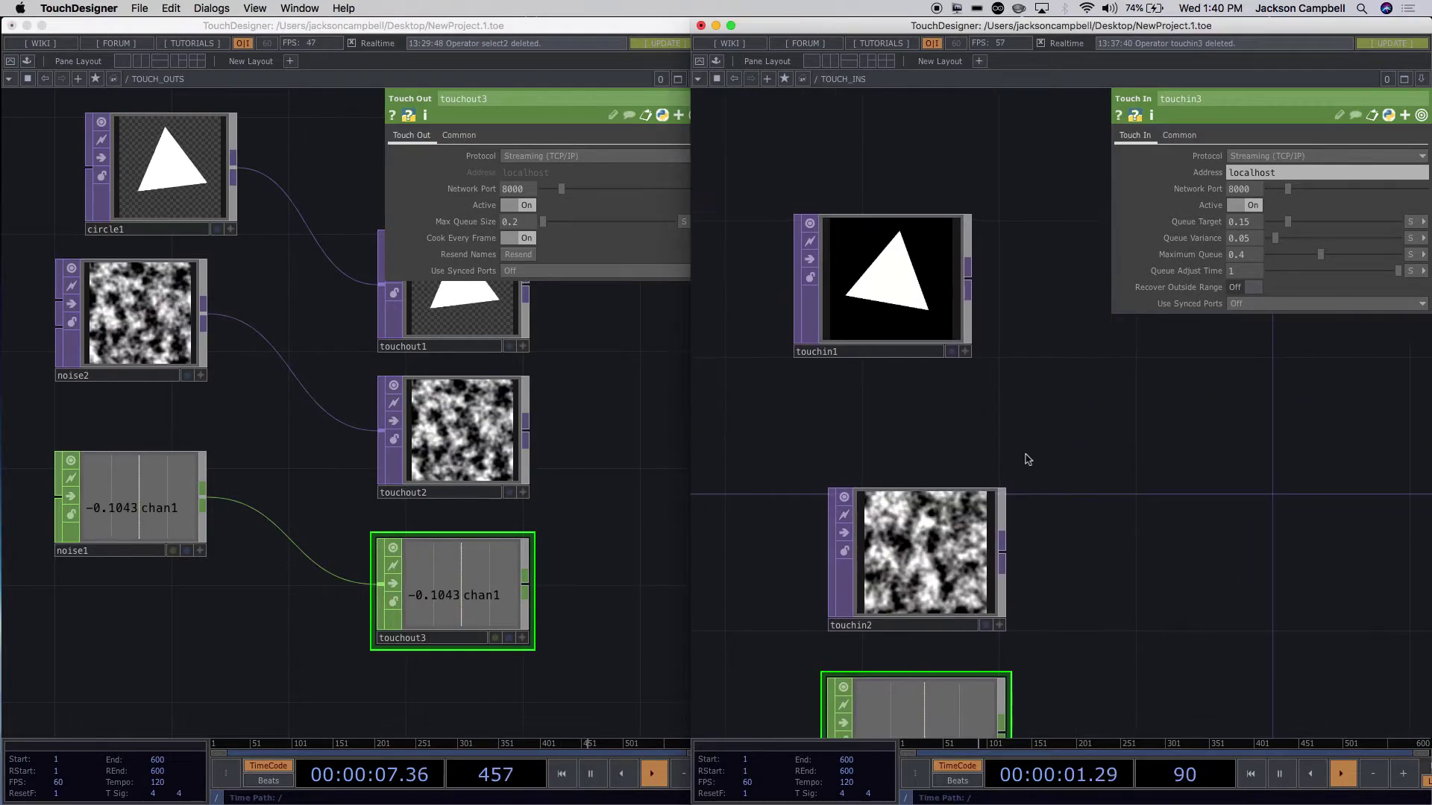
left_click(914, 313)
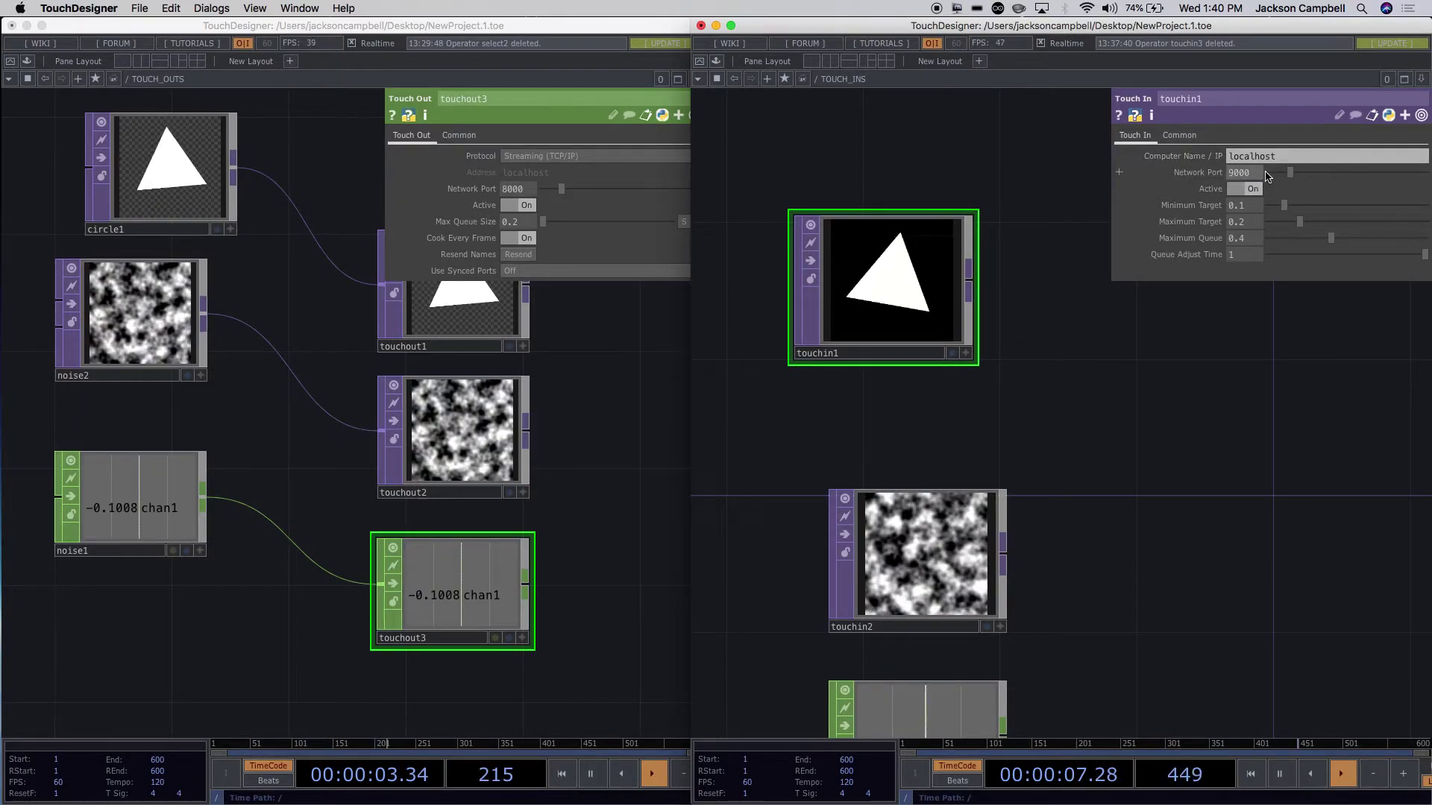
left_click(1284, 156)
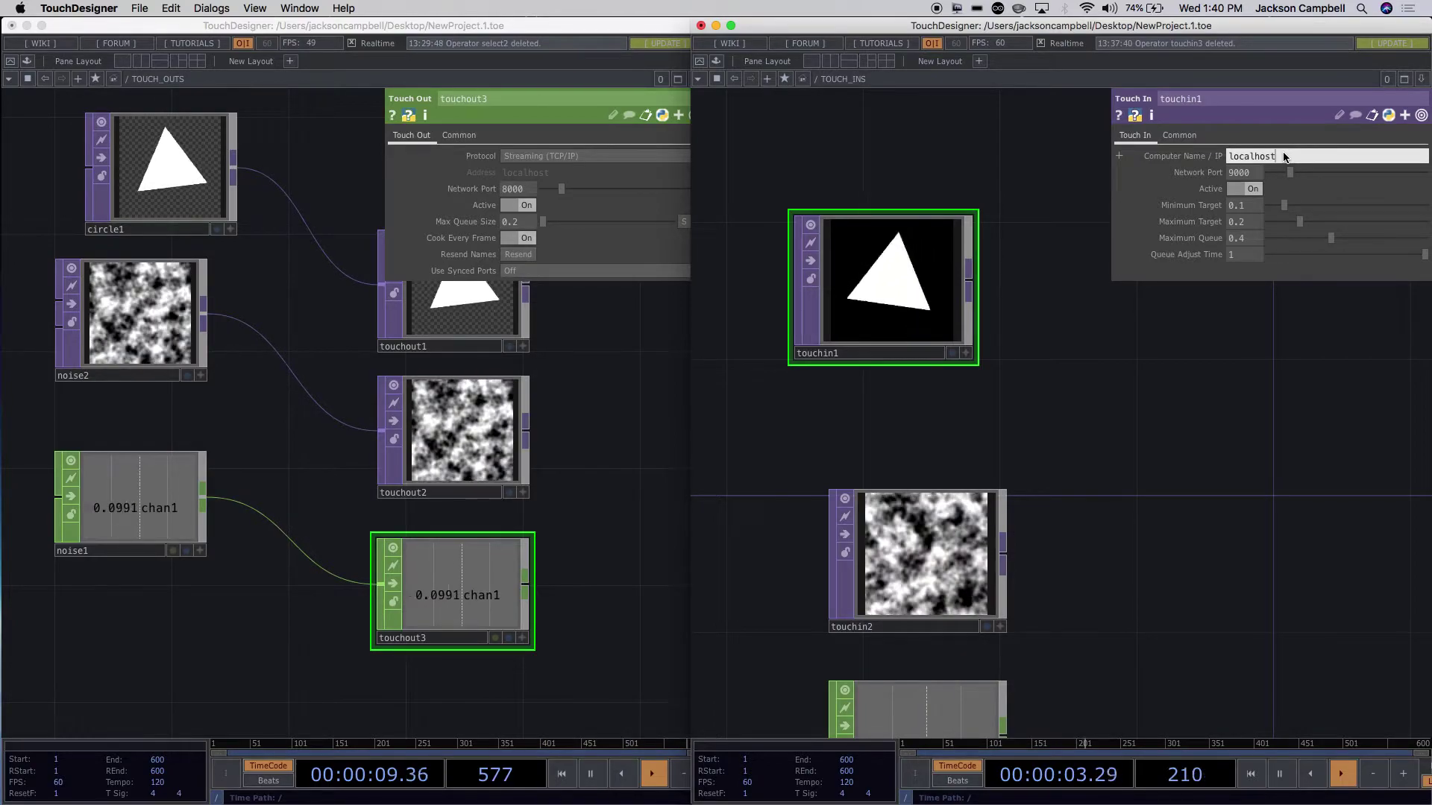
left_click(961, 270)
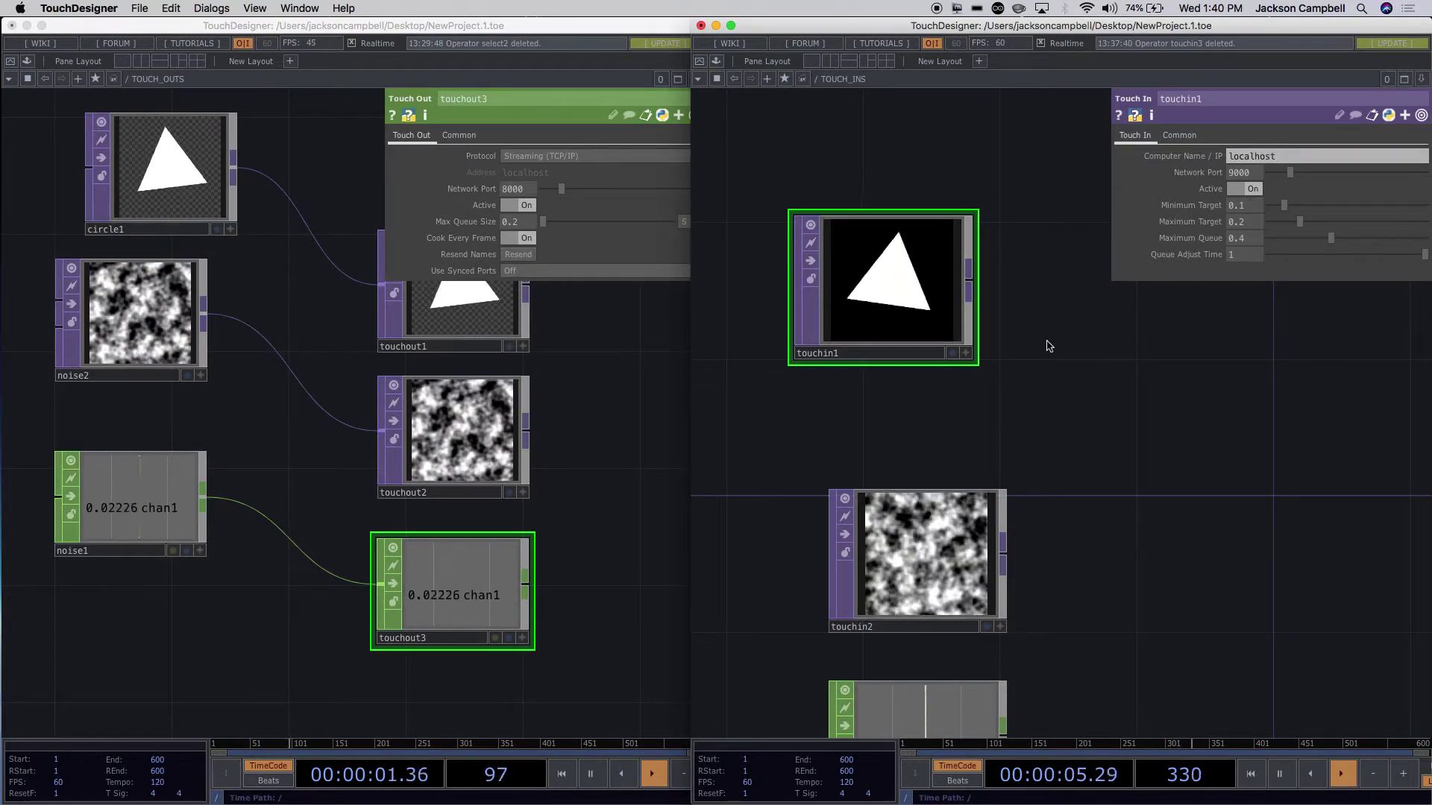
Import watchedbutnotseen720p.mp4 from the Desktop folder into the TOUCH_OUTS network as a Movie File In TOP below noise1.
left_click_drag(574, 578, 569, 547)
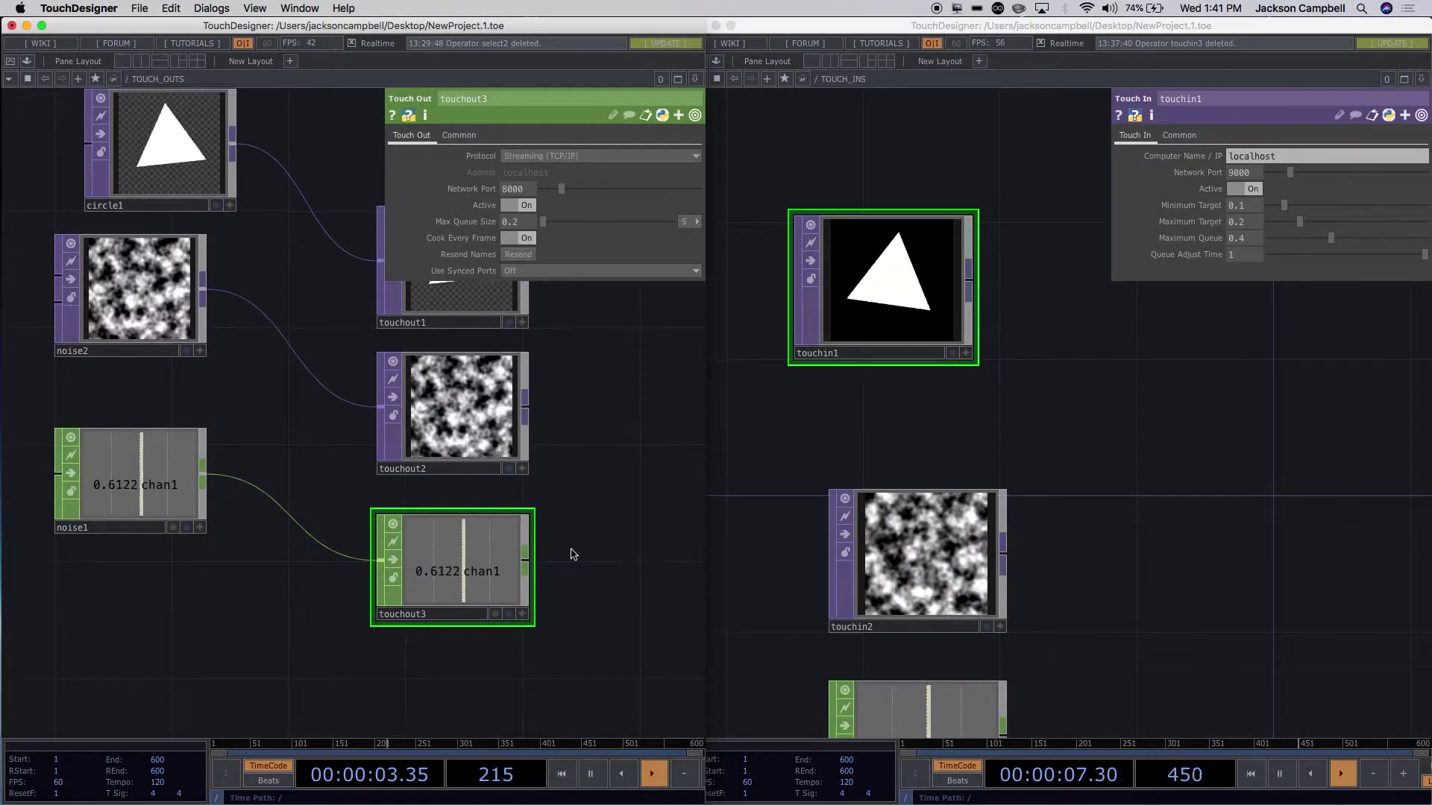
left_click(387, 797)
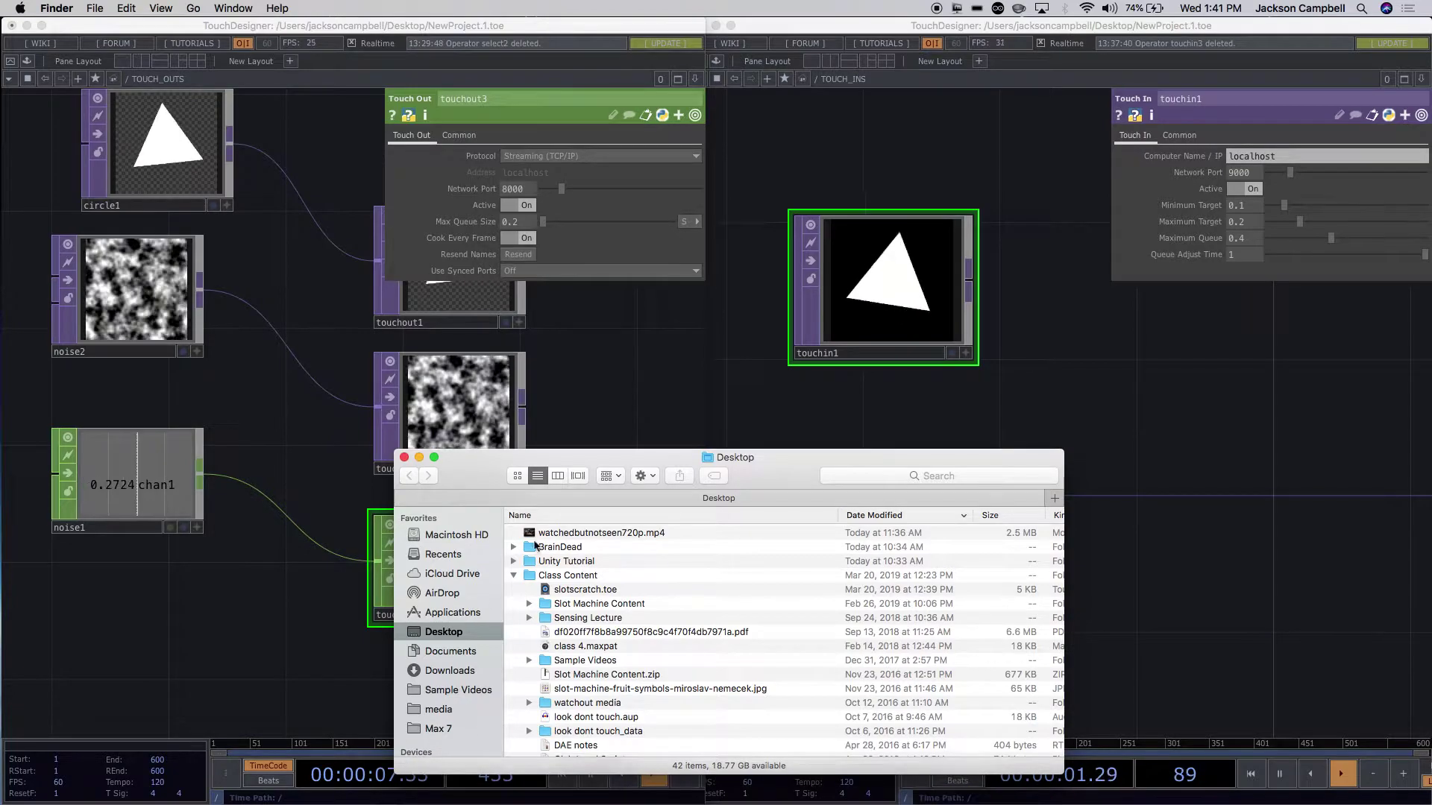
left_click_drag(575, 537, 136, 665)
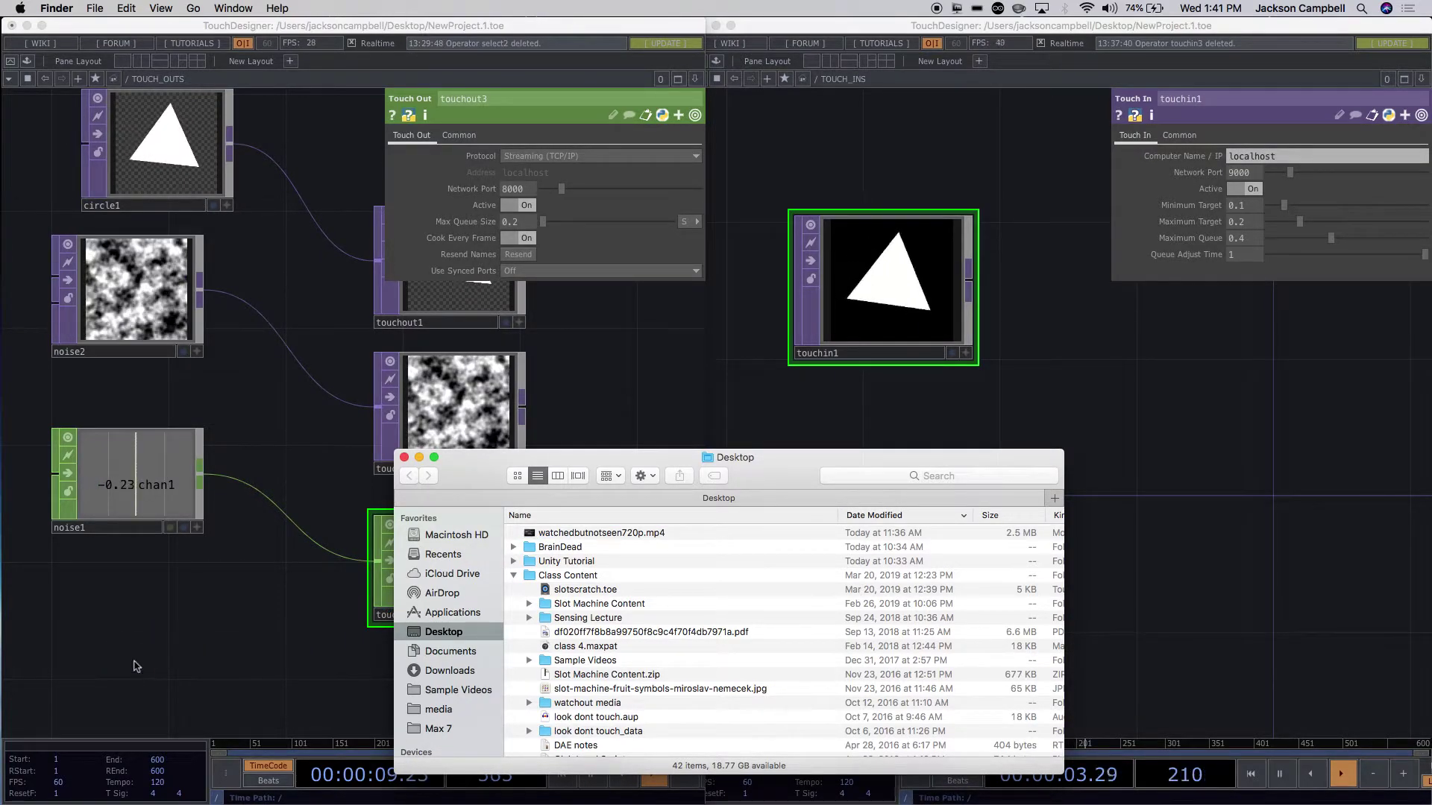
left_click(265, 642)
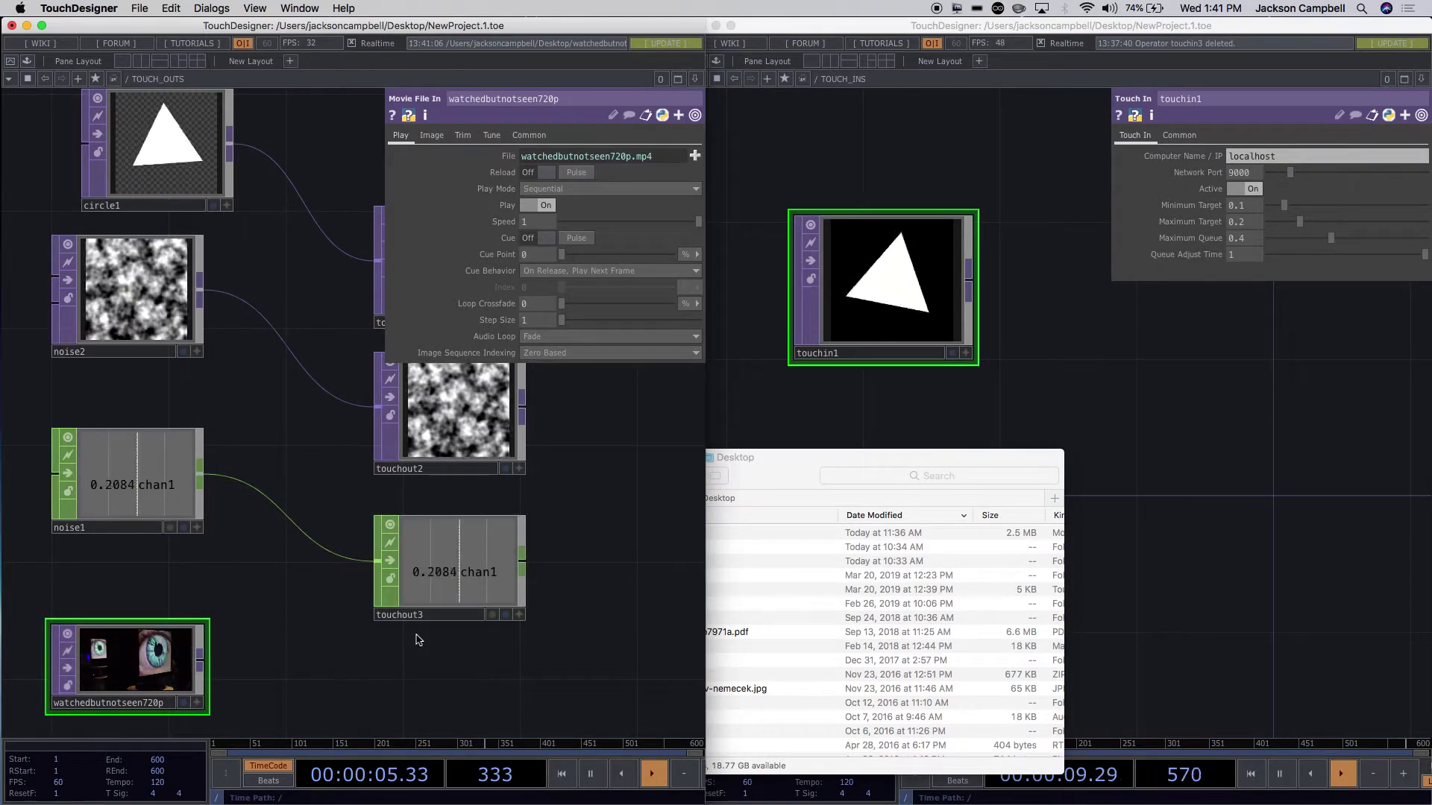
Add a Touch Out TOP below touchout3 in the TOUCH_OUTS network and connect the watchedbutnotseen720p movie to its input.
key("Tab")
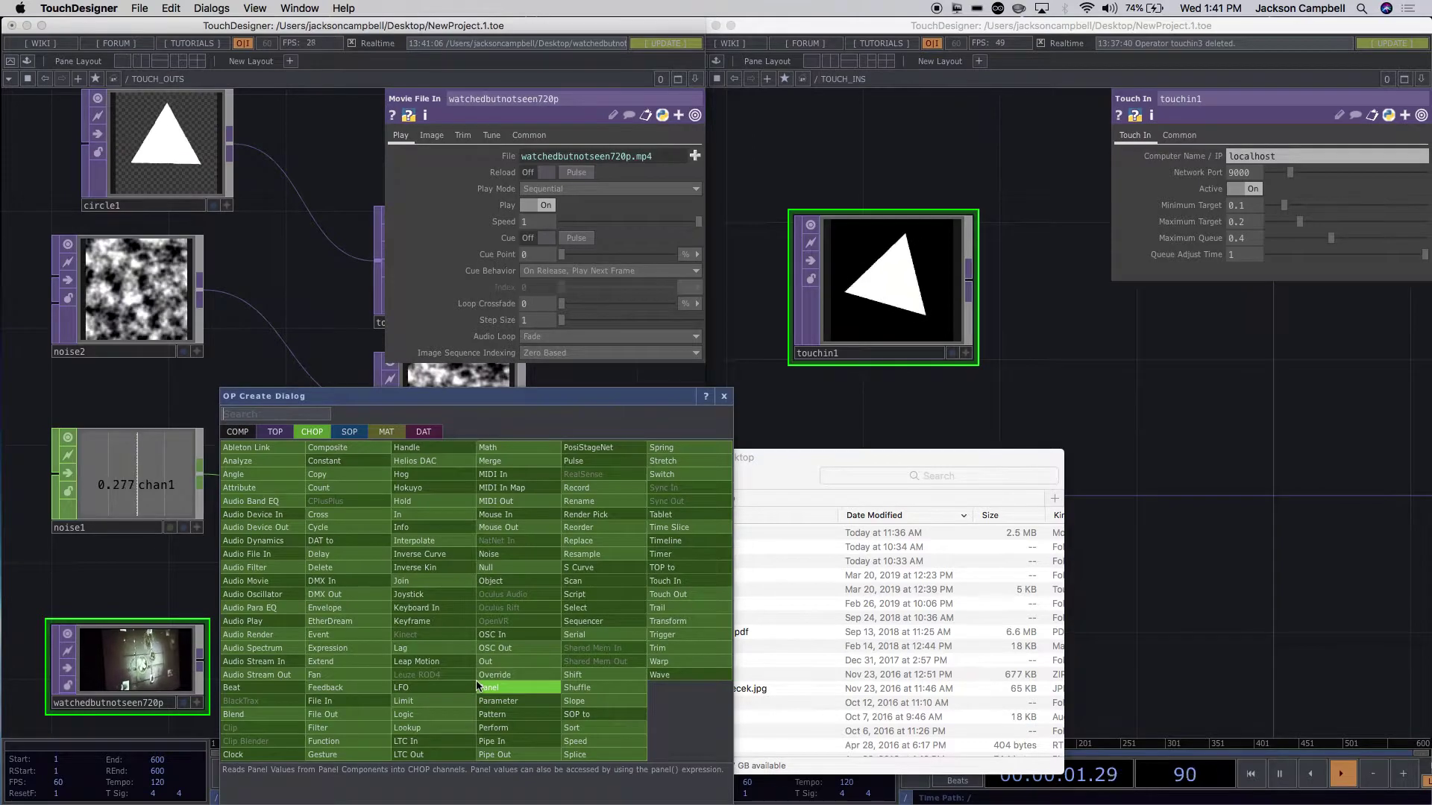
left_click(275, 431)
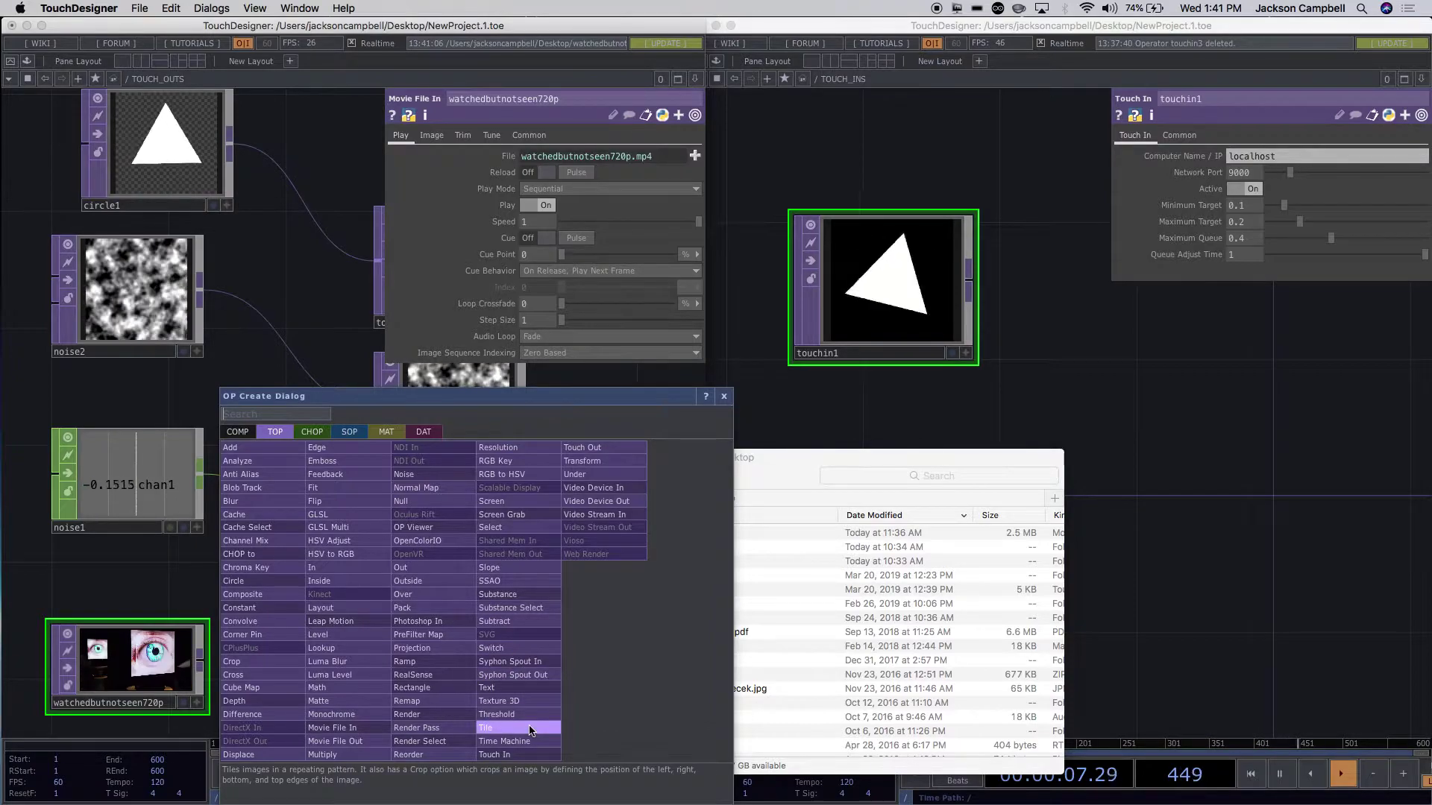
left_click(608, 458)
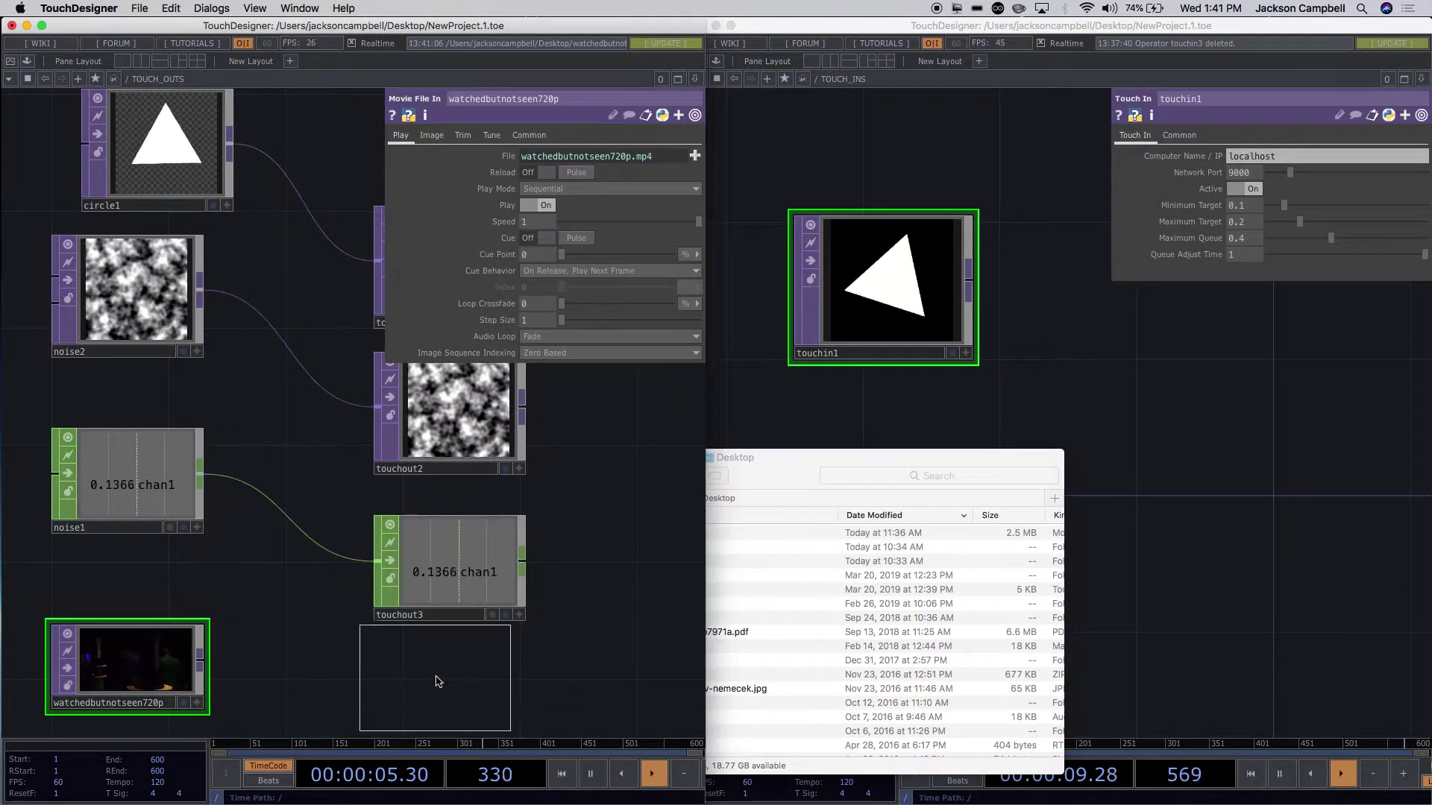
left_click(432, 679)
left_click_drag(199, 654, 387, 676)
scroll(472, 716, "down", 3)
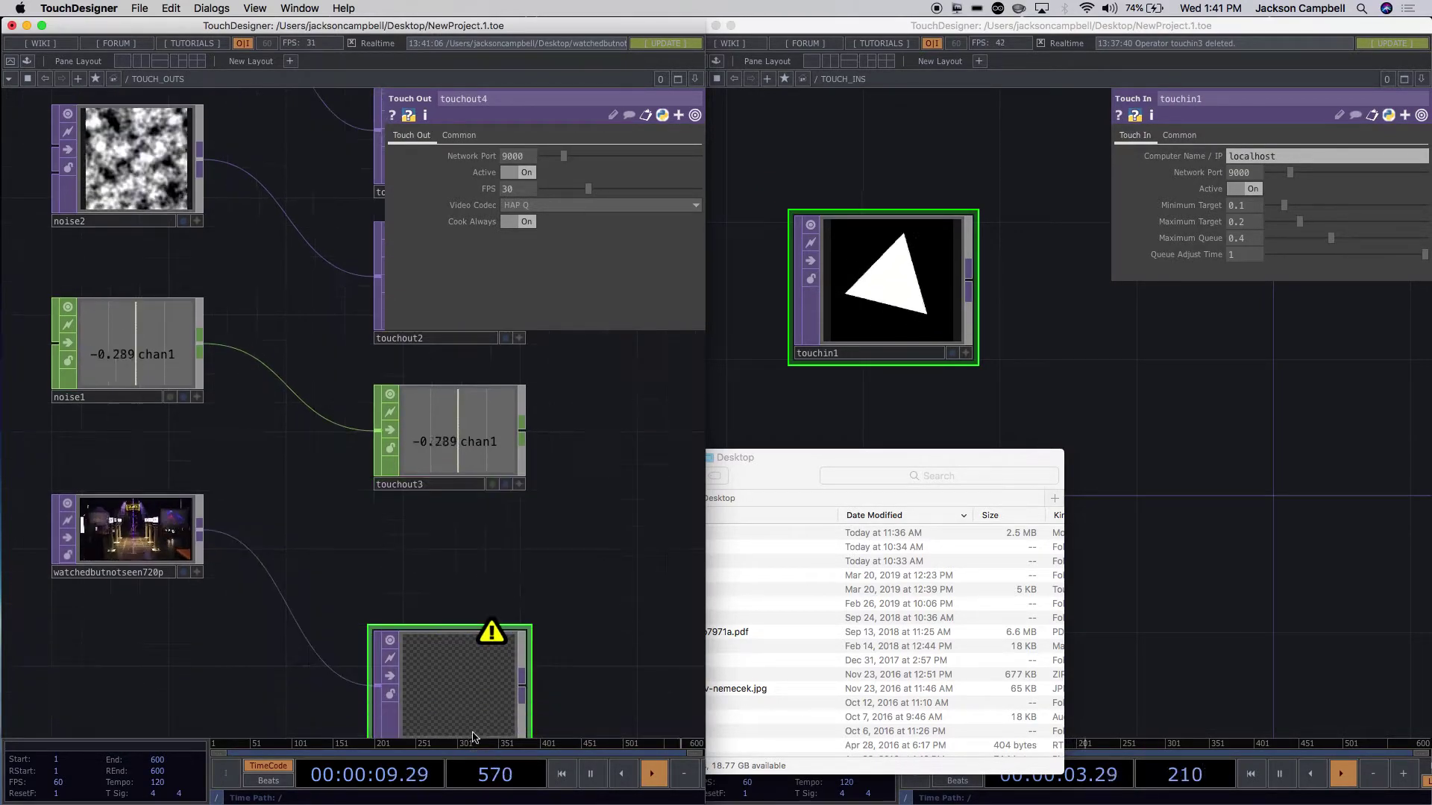
Move touchout4 up closer beneath touchout3 and set its network port to 9050.
left_click_drag(496, 645, 459, 626)
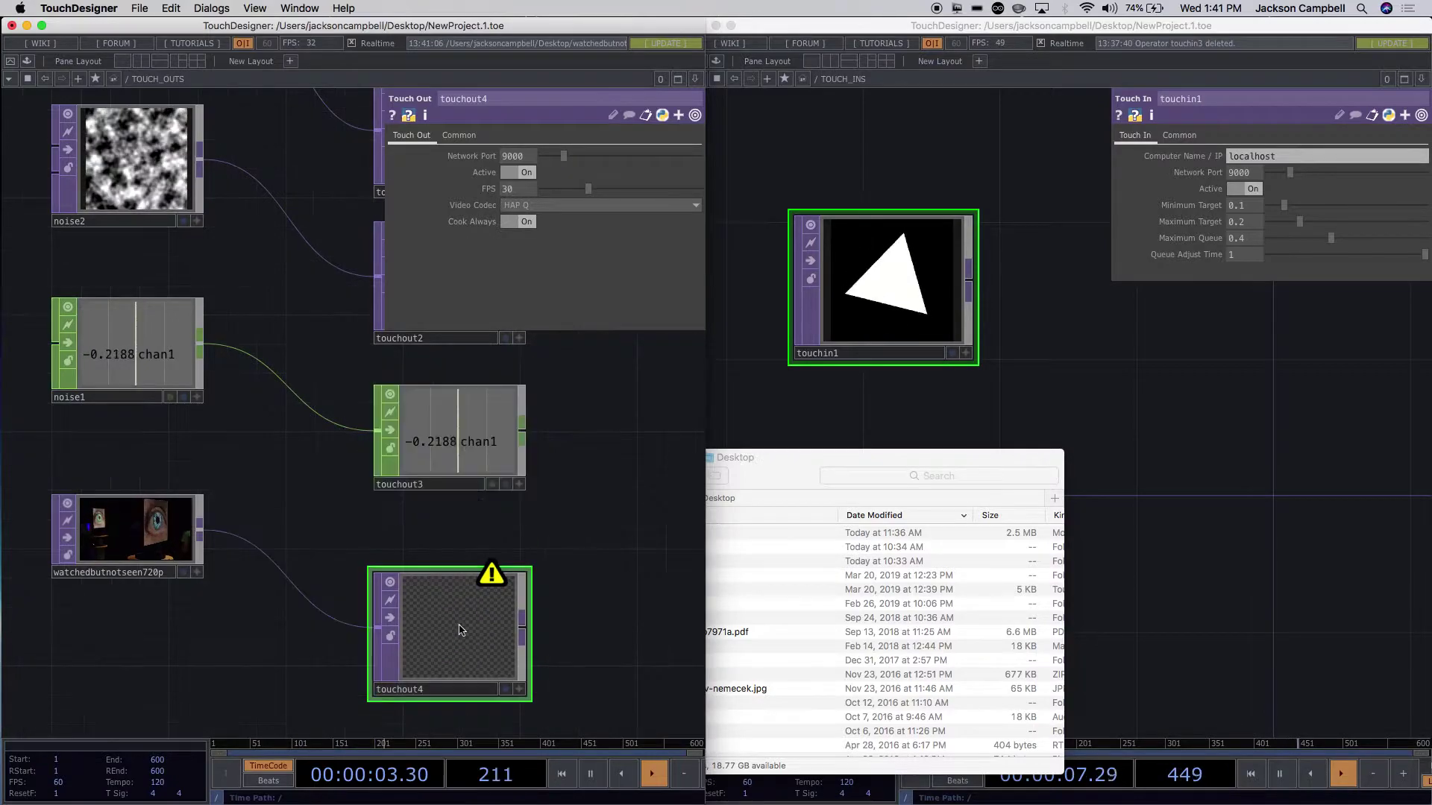
left_click(527, 157)
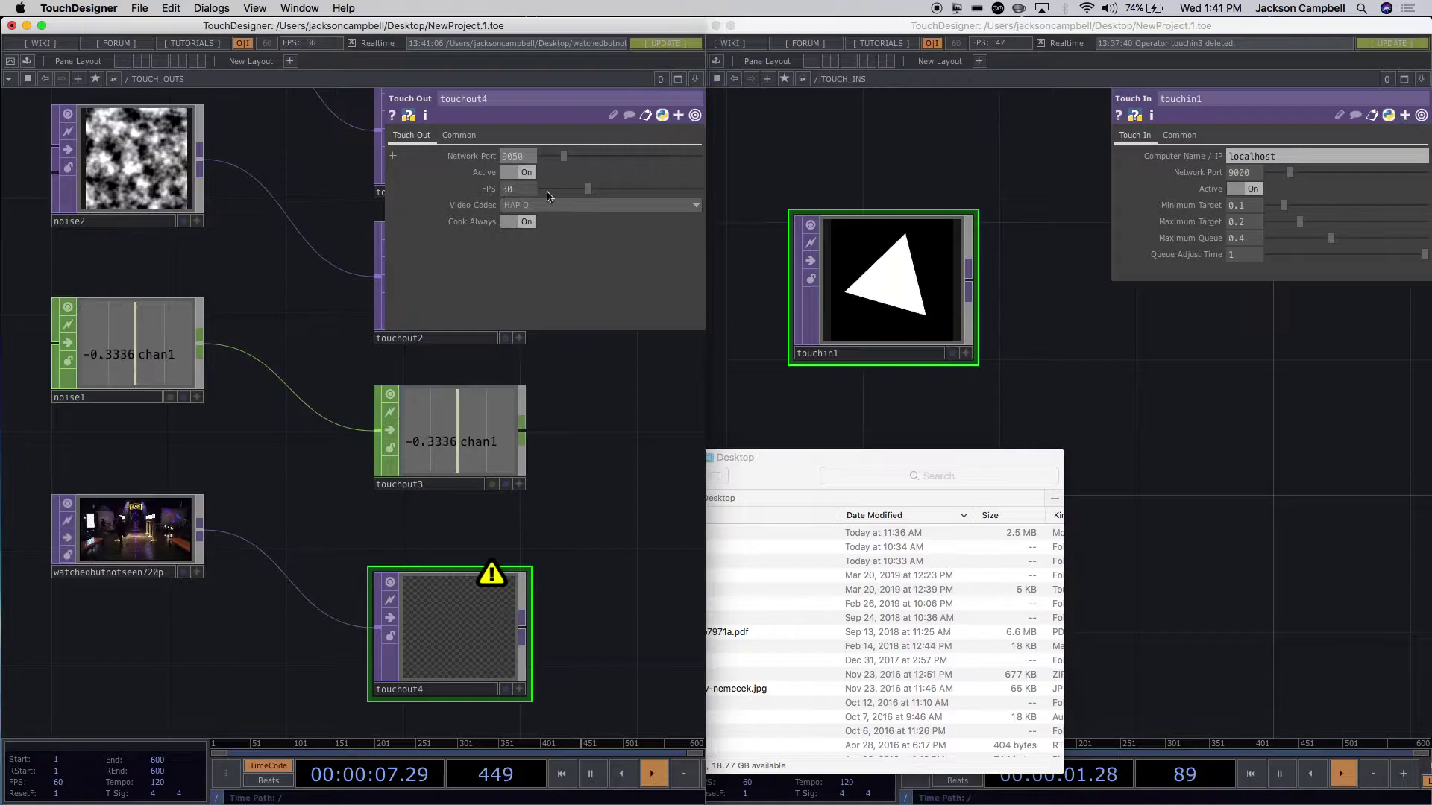
key("Return")
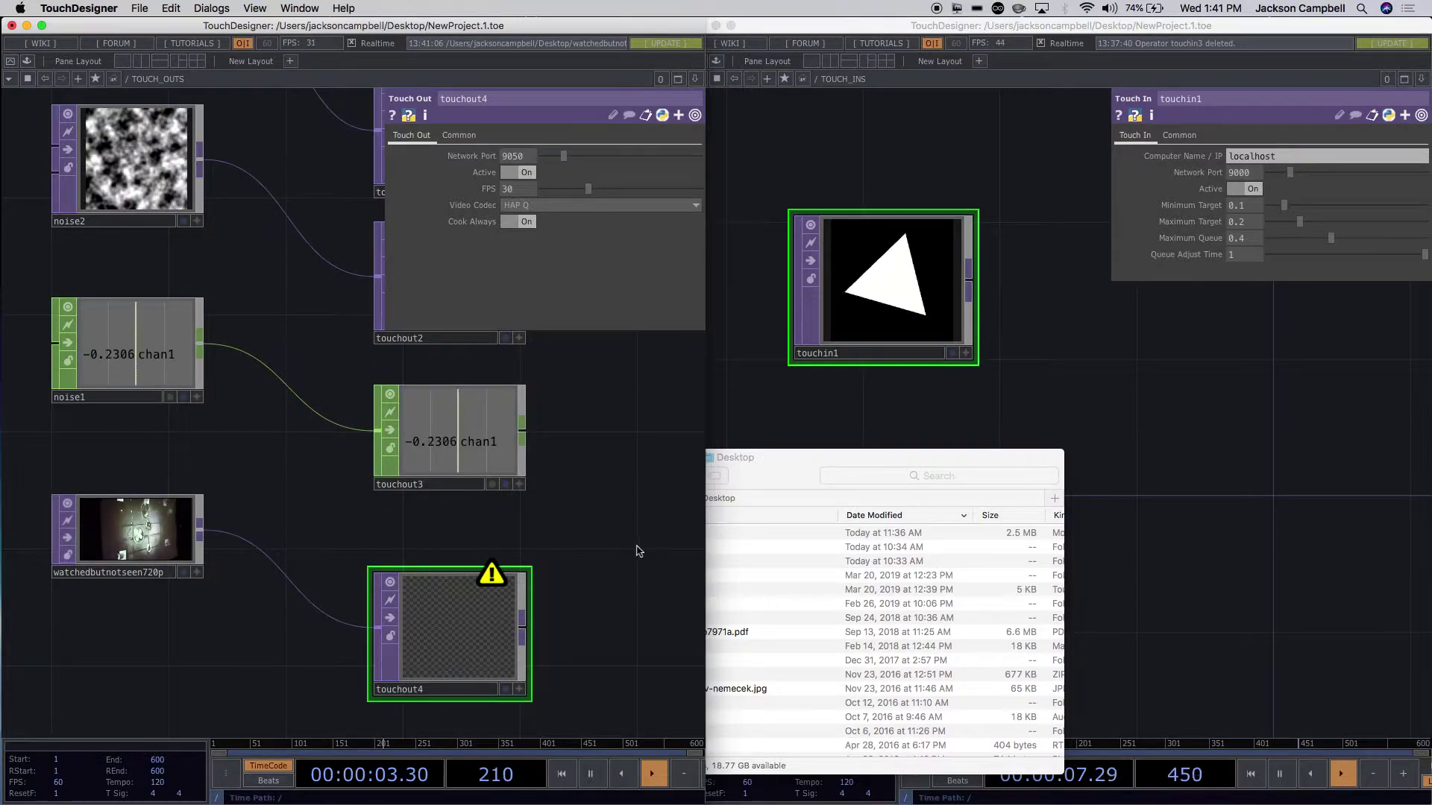
Look up the Mac's Wi-Fi IP address in the System Preferences network settings and place that window over the TOUCH_INS project.
left_click(851, 427)
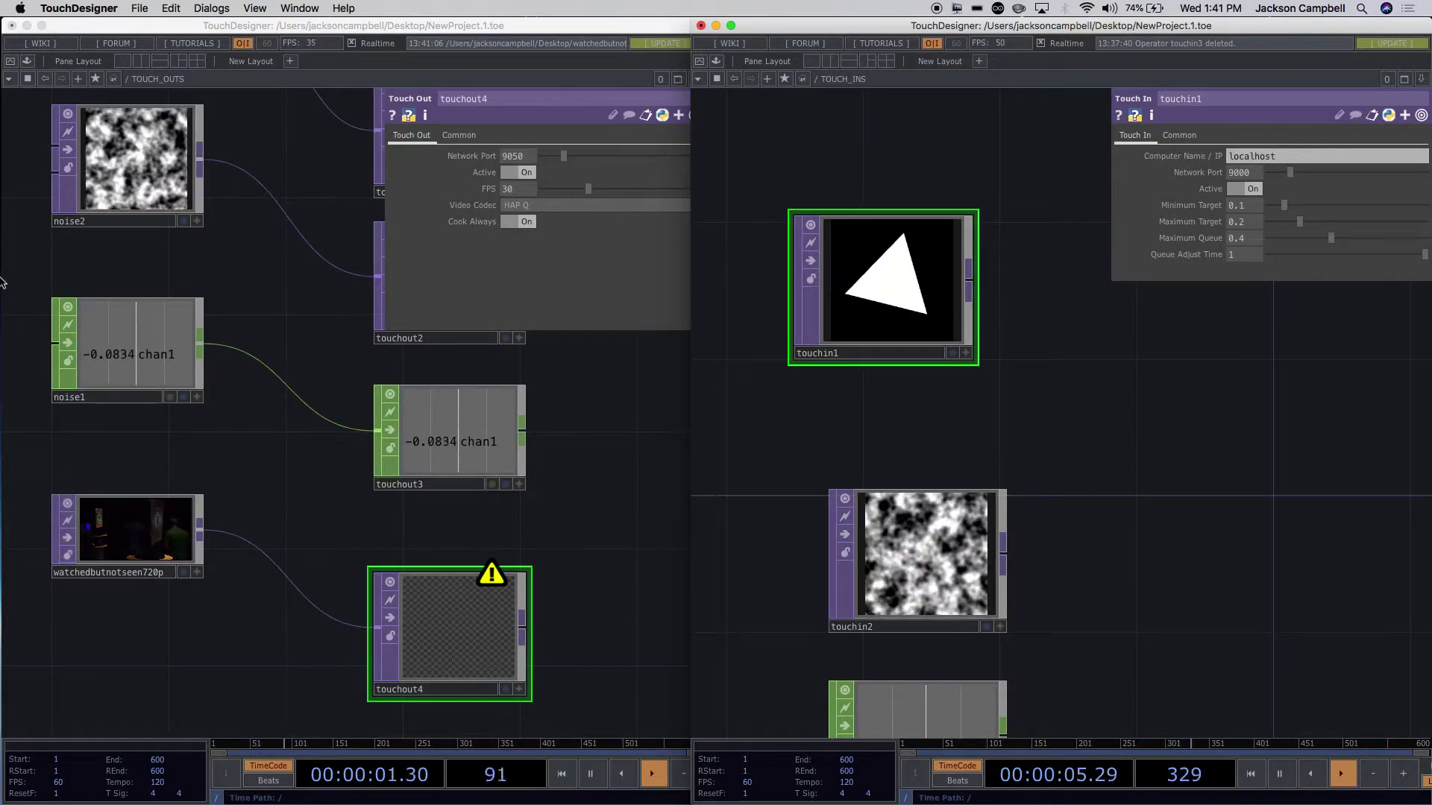
left_click(20, 8)
left_click(43, 51)
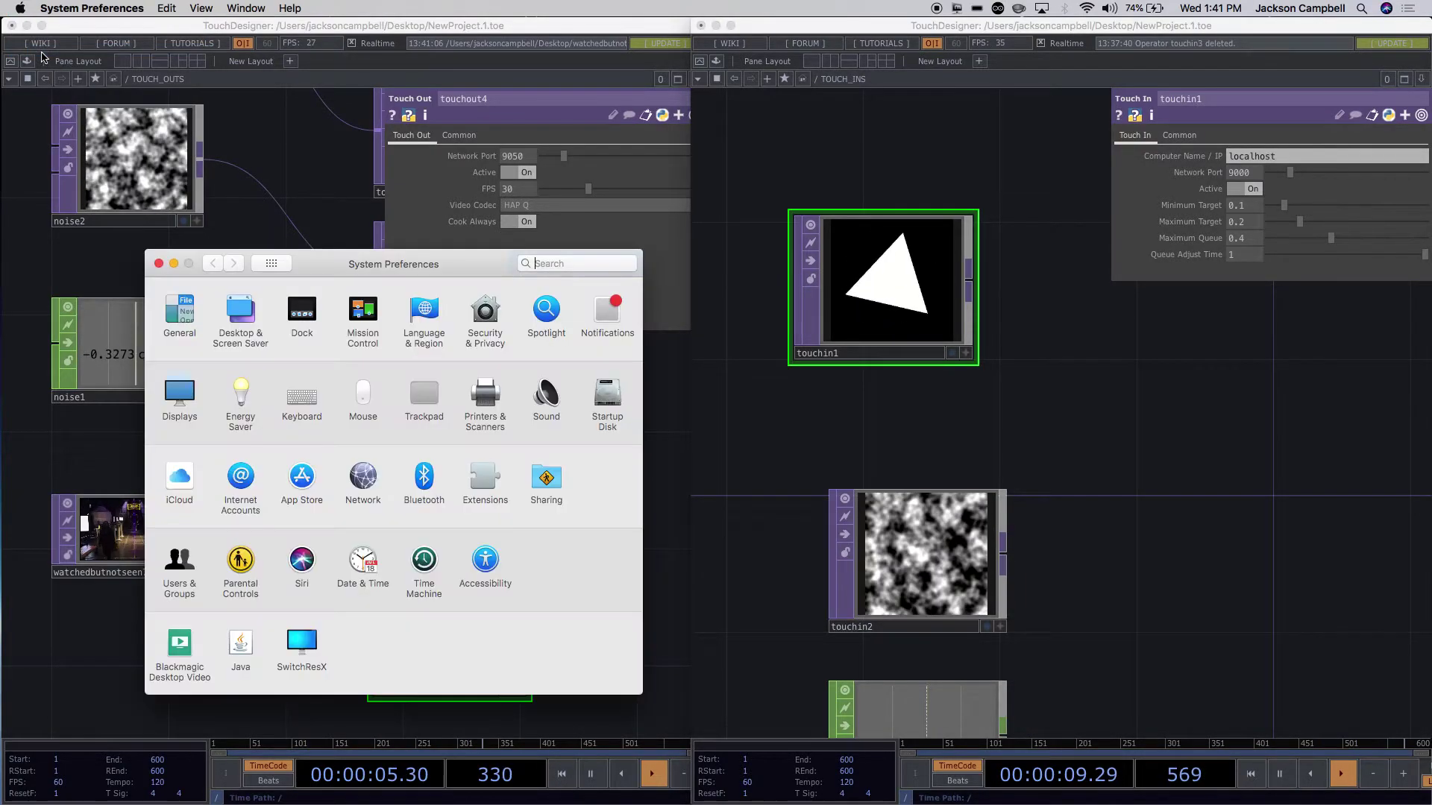
left_click(363, 481)
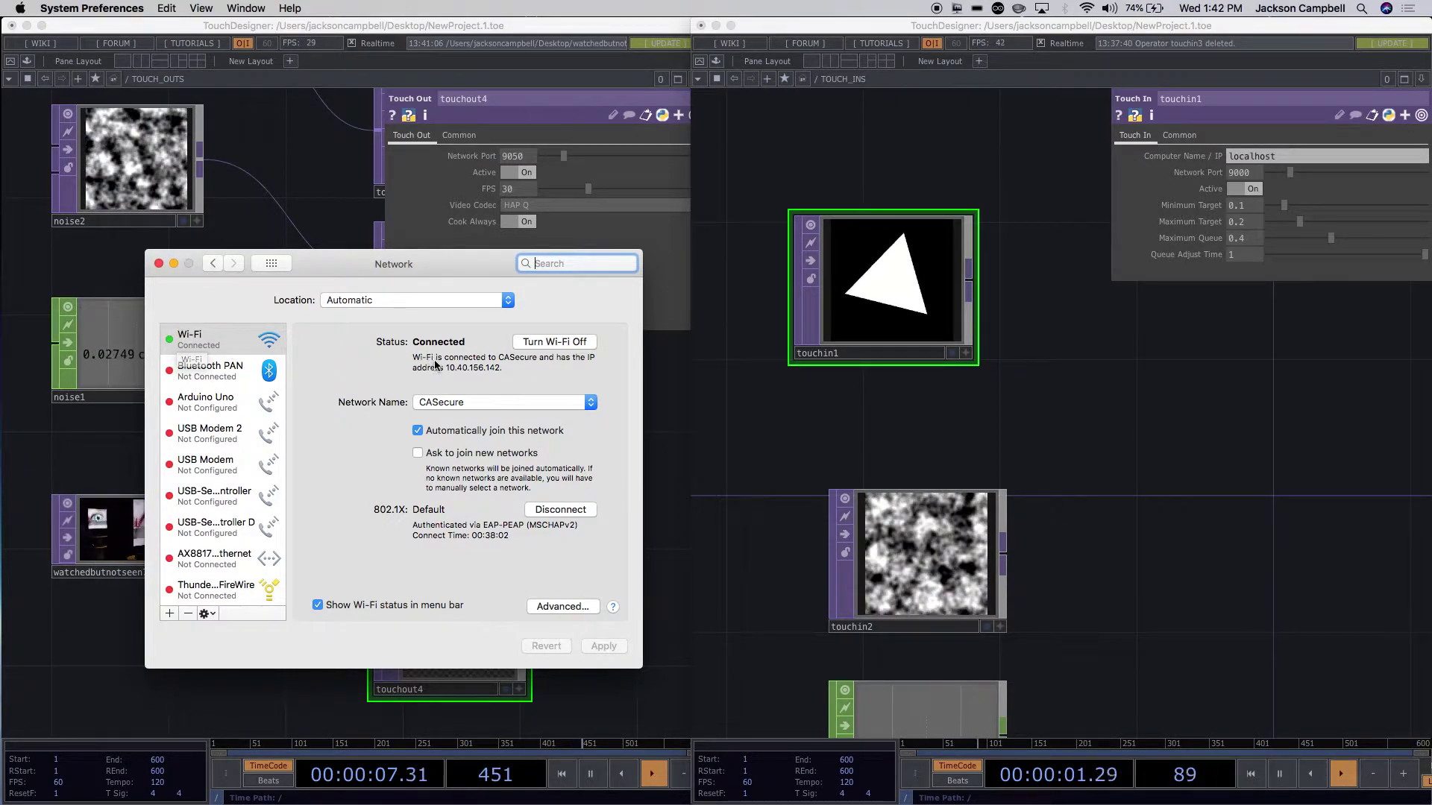
left_click(510, 372)
left_click_drag(502, 368, 446, 369)
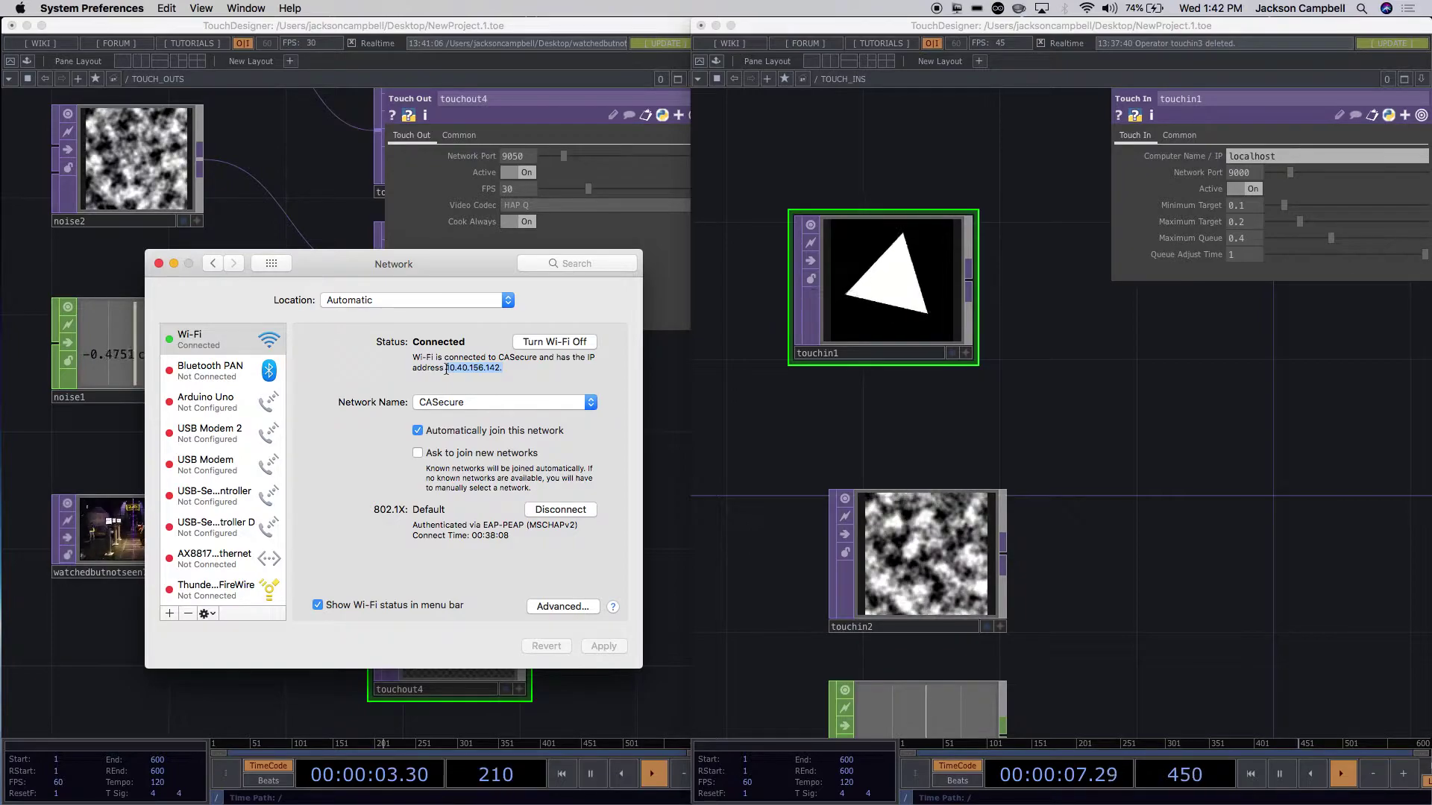
left_click(761, 442)
left_click_drag(319, 267, 733, 251)
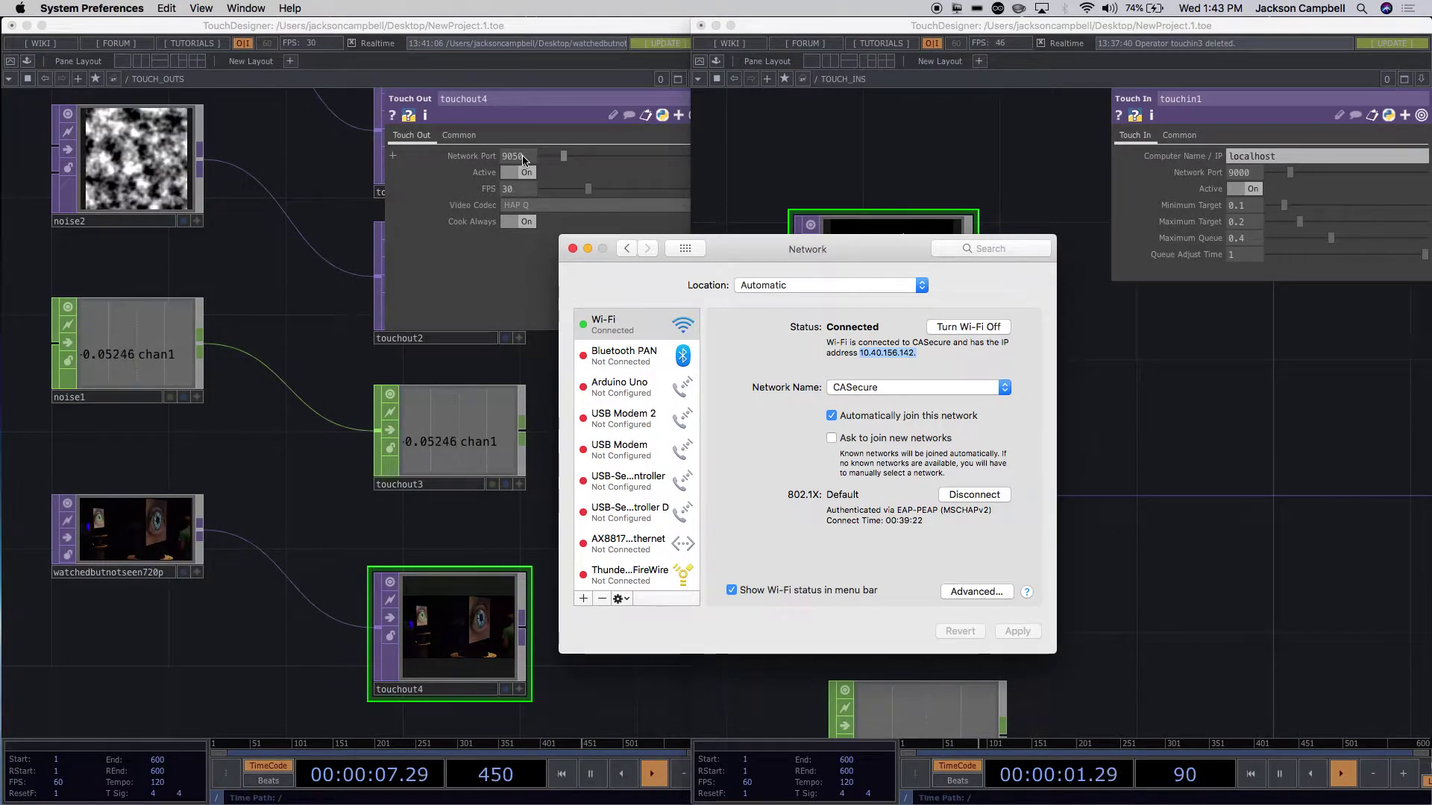
Turn off Active on touchout1, touchout2 and touchout3 in the TOUCH_OUTS network.
left_click(336, 209)
left_click_drag(335, 208, 295, 424)
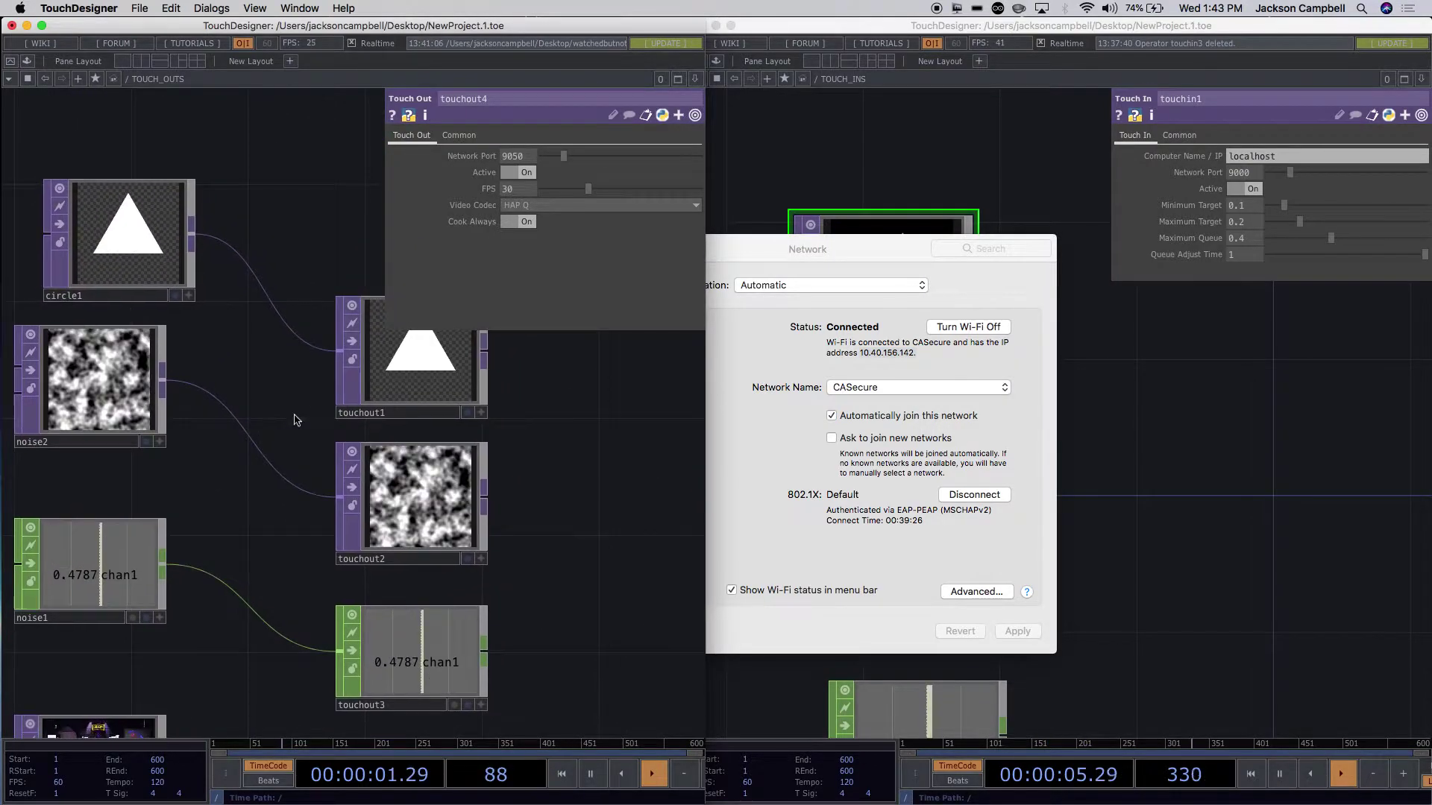
left_click(415, 372)
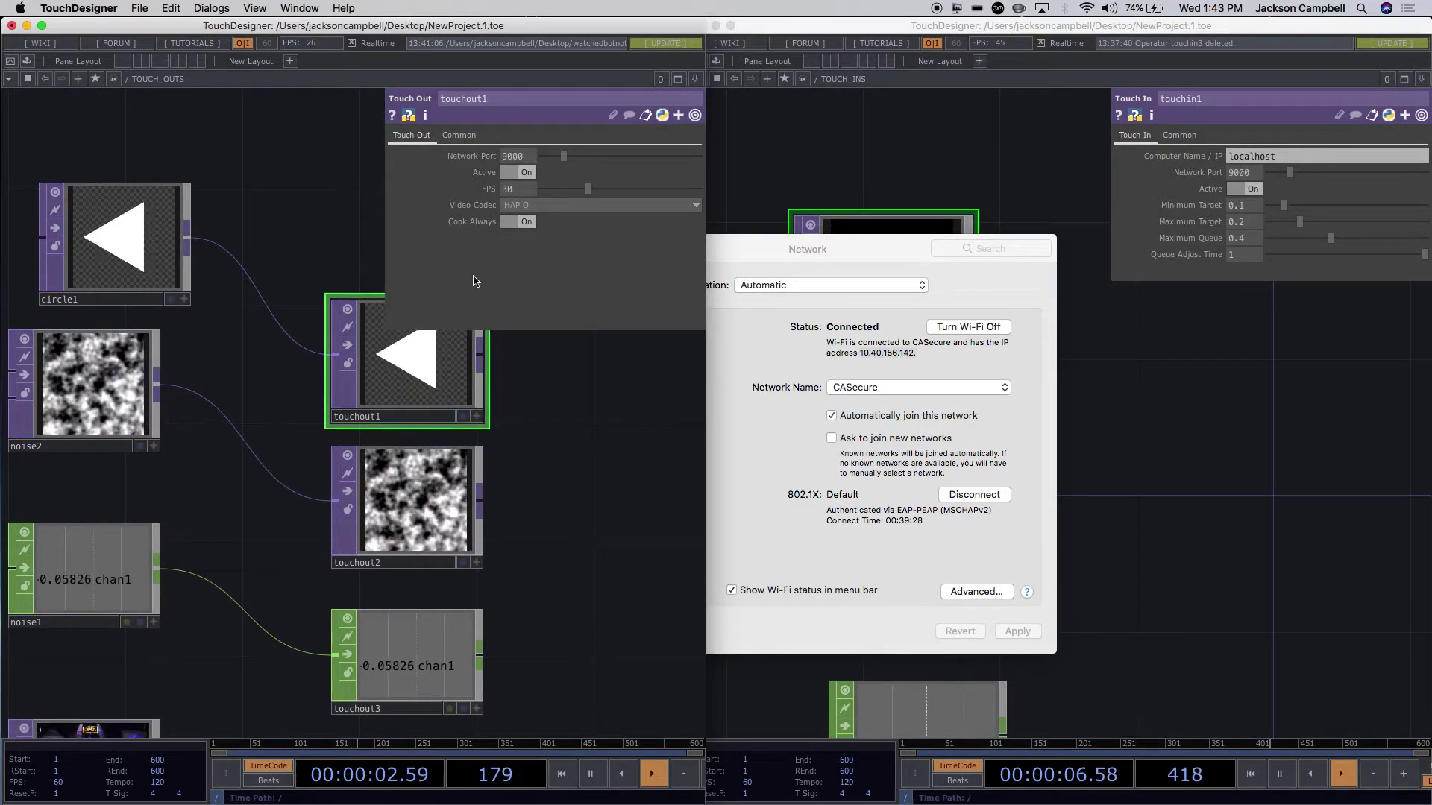
left_click(517, 173)
left_click(415, 500)
left_click(506, 174)
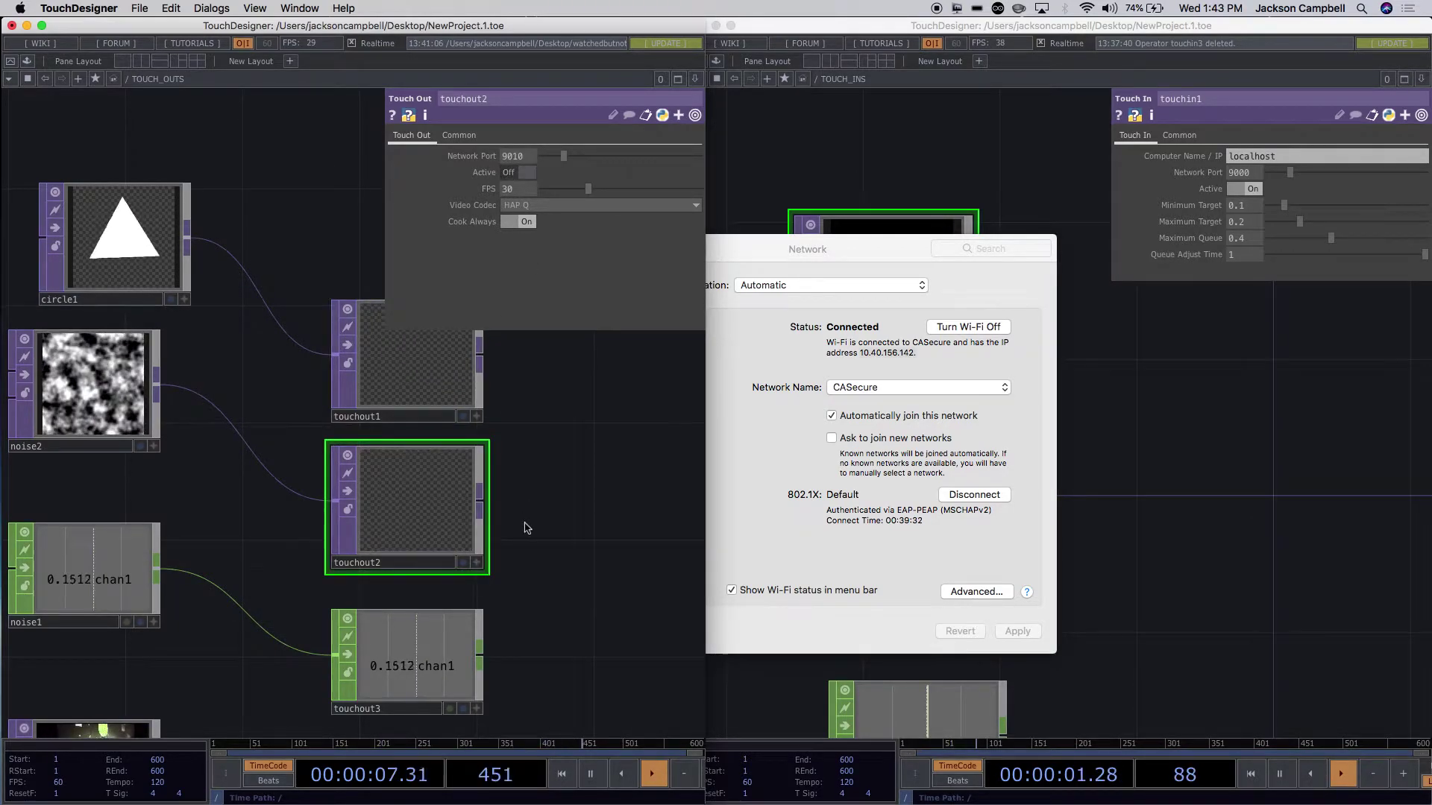
left_click_drag(526, 523, 512, 310)
left_click(406, 419)
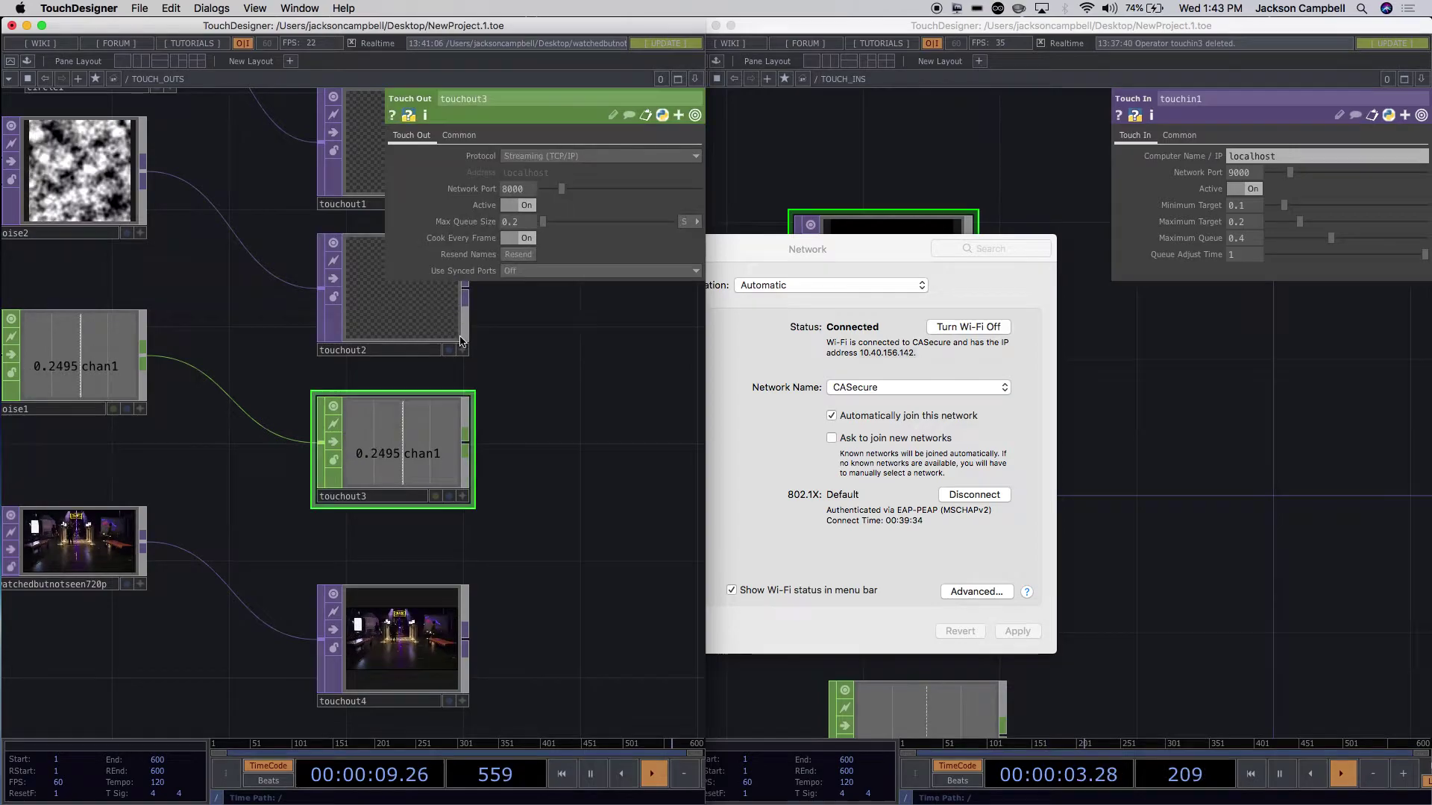
left_click(518, 206)
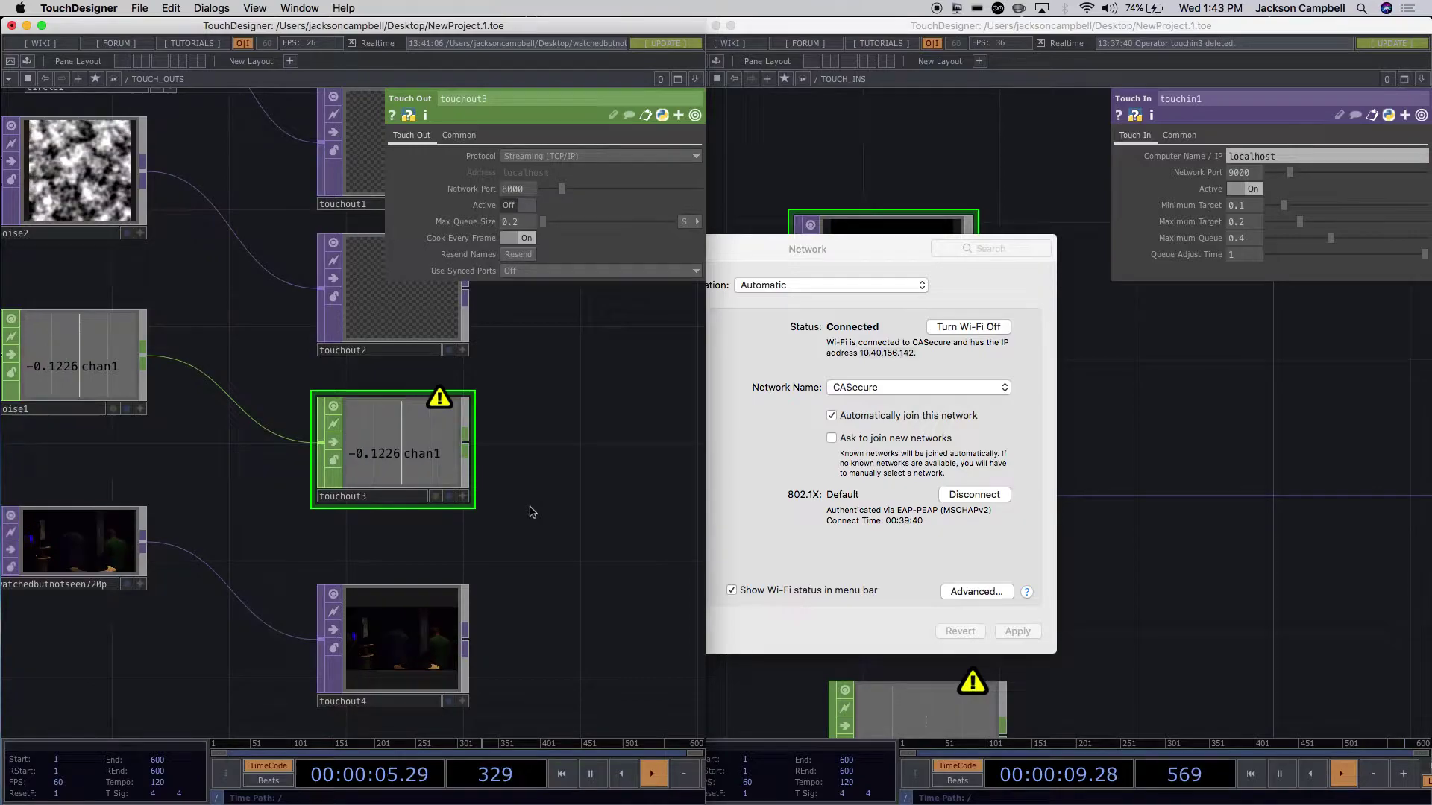
Reopen the network settings from the System Preferences overview and highlight the Wi-Fi IP address.
left_click(828, 251)
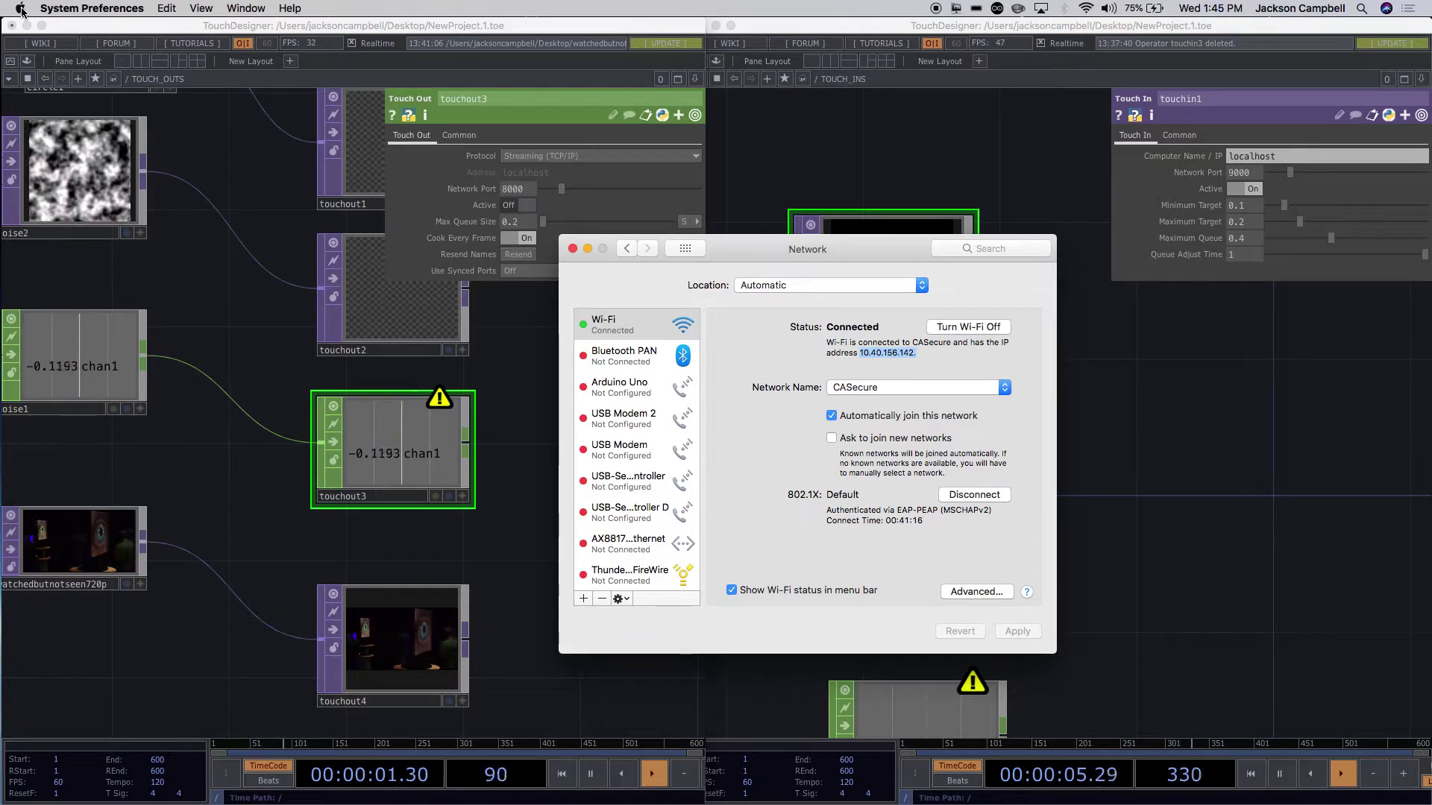
left_click(628, 248)
left_click(783, 470)
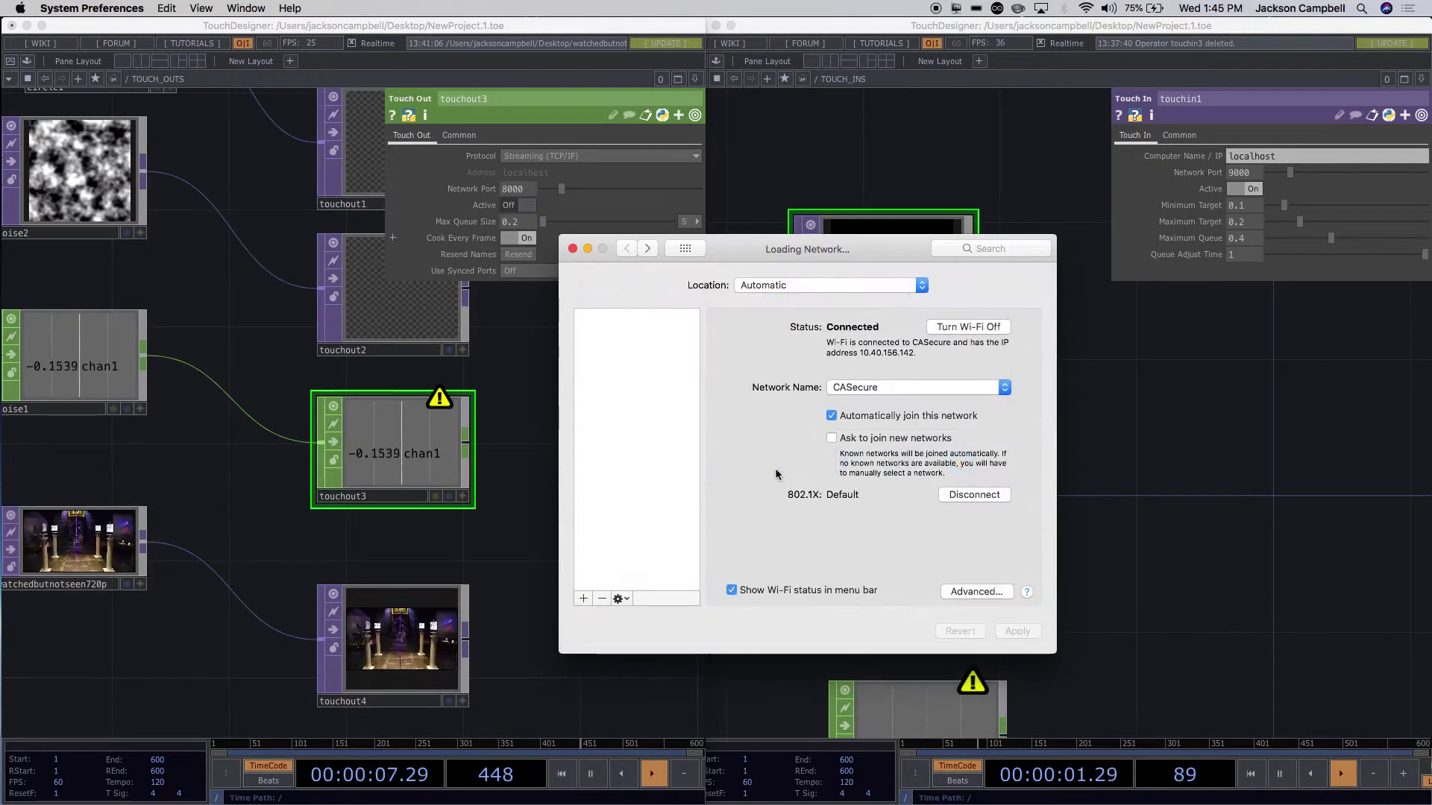
left_click_drag(917, 353, 860, 351)
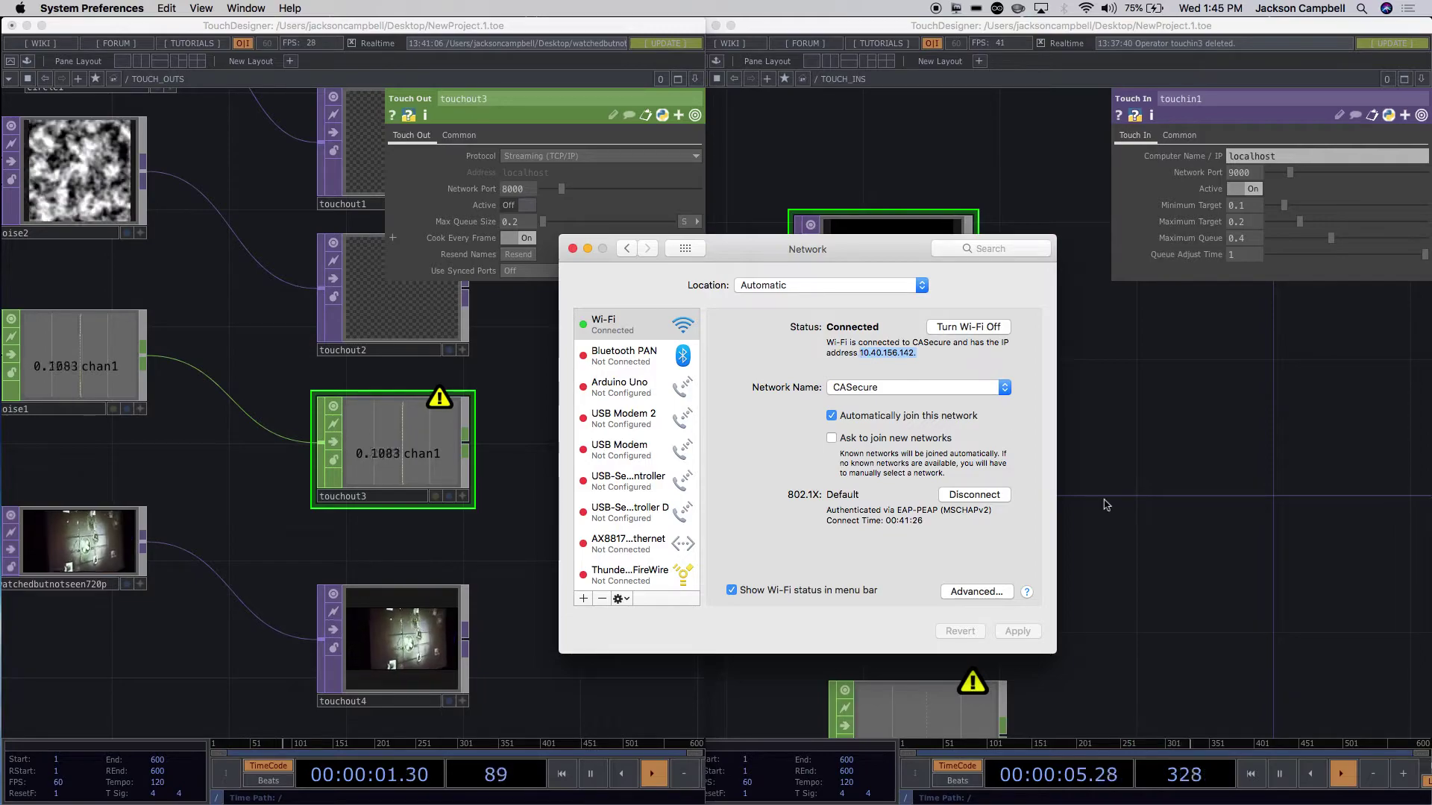
Return to the TouchDesigner projects and turn off Active on touchout4 in the TOUCH_OUTS network.
mouse_move(1103, 804)
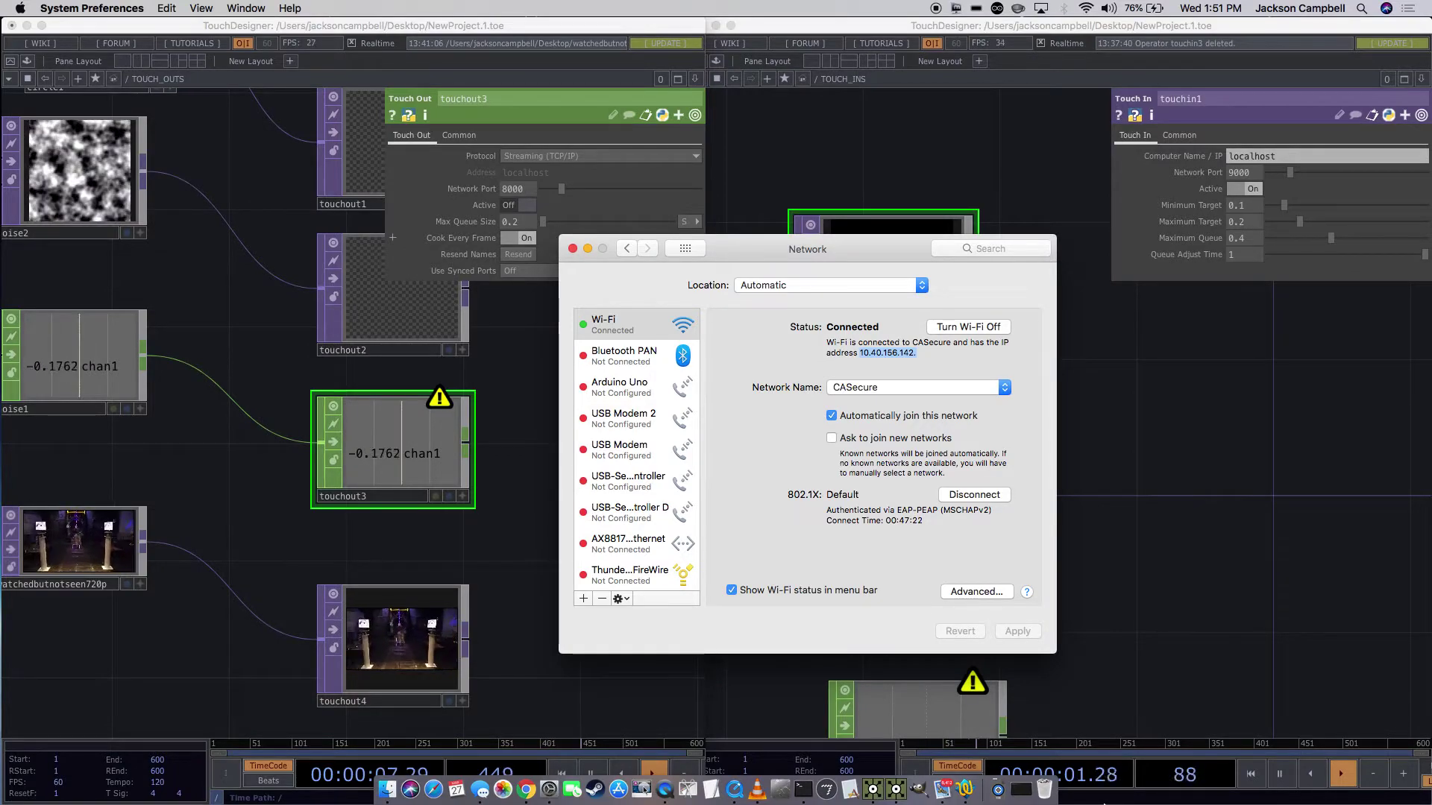
left_click(1164, 557)
key("h")
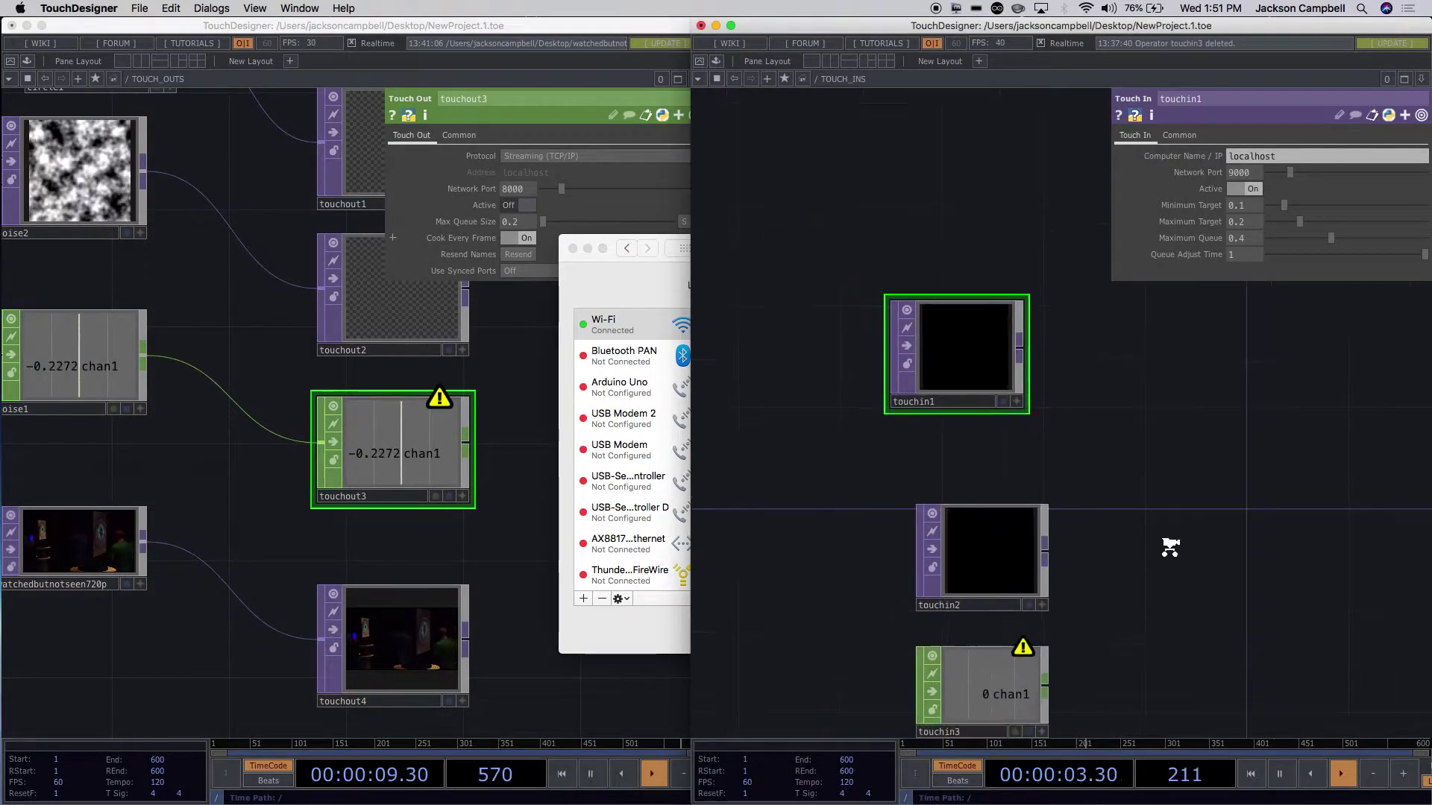
left_click_drag(263, 528, 422, 549)
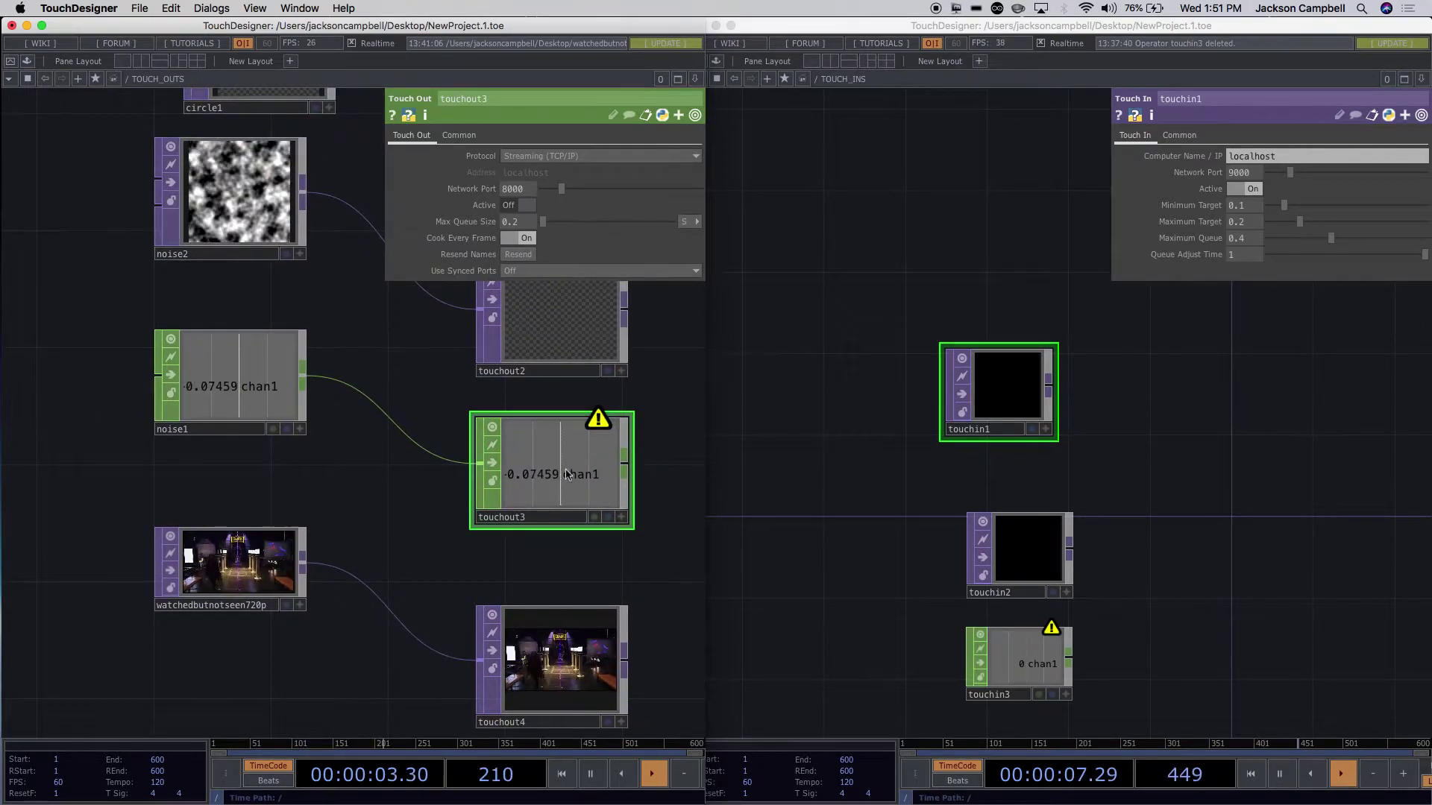
left_click_drag(902, 504, 888, 440)
left_click(274, 387)
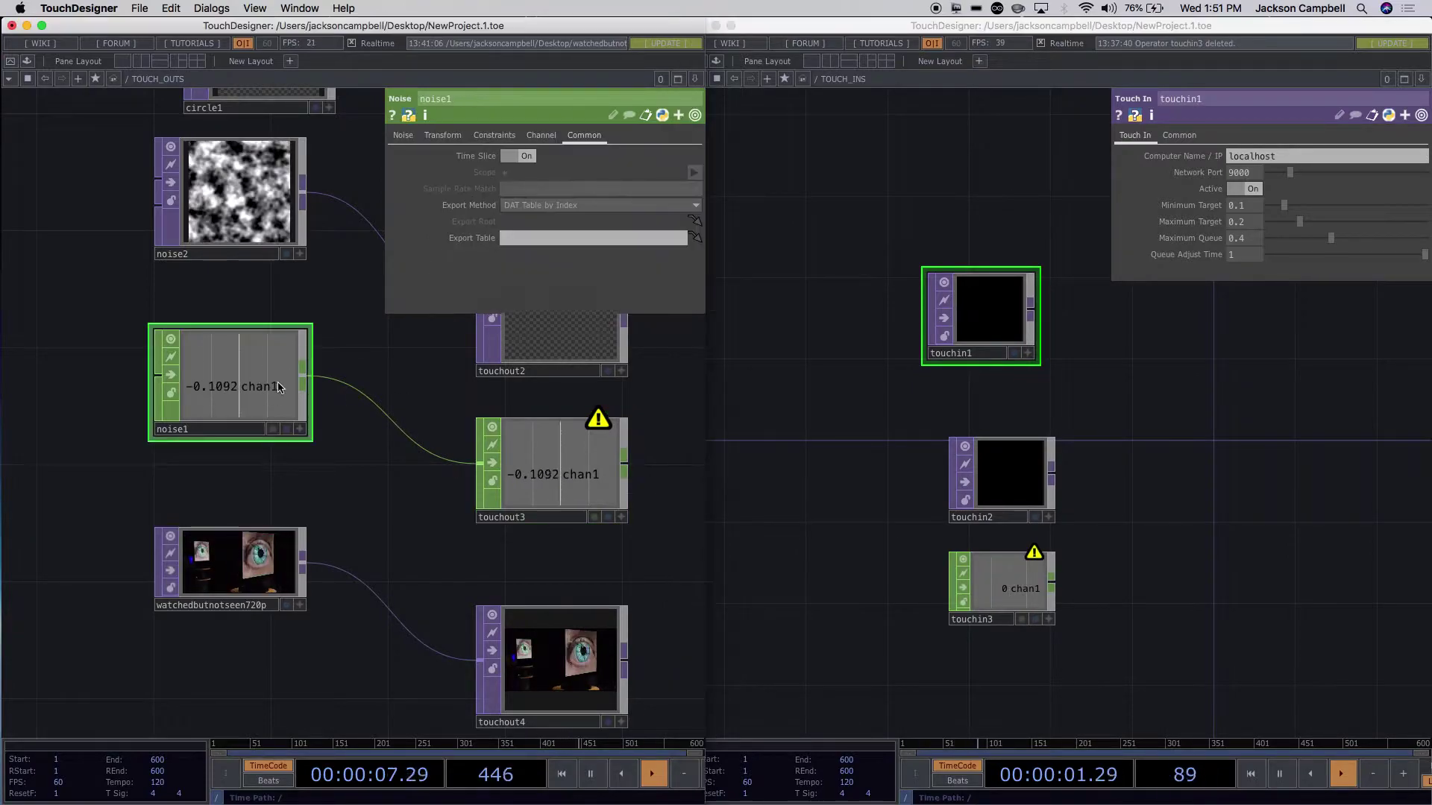
left_click(543, 475)
left_click(586, 649)
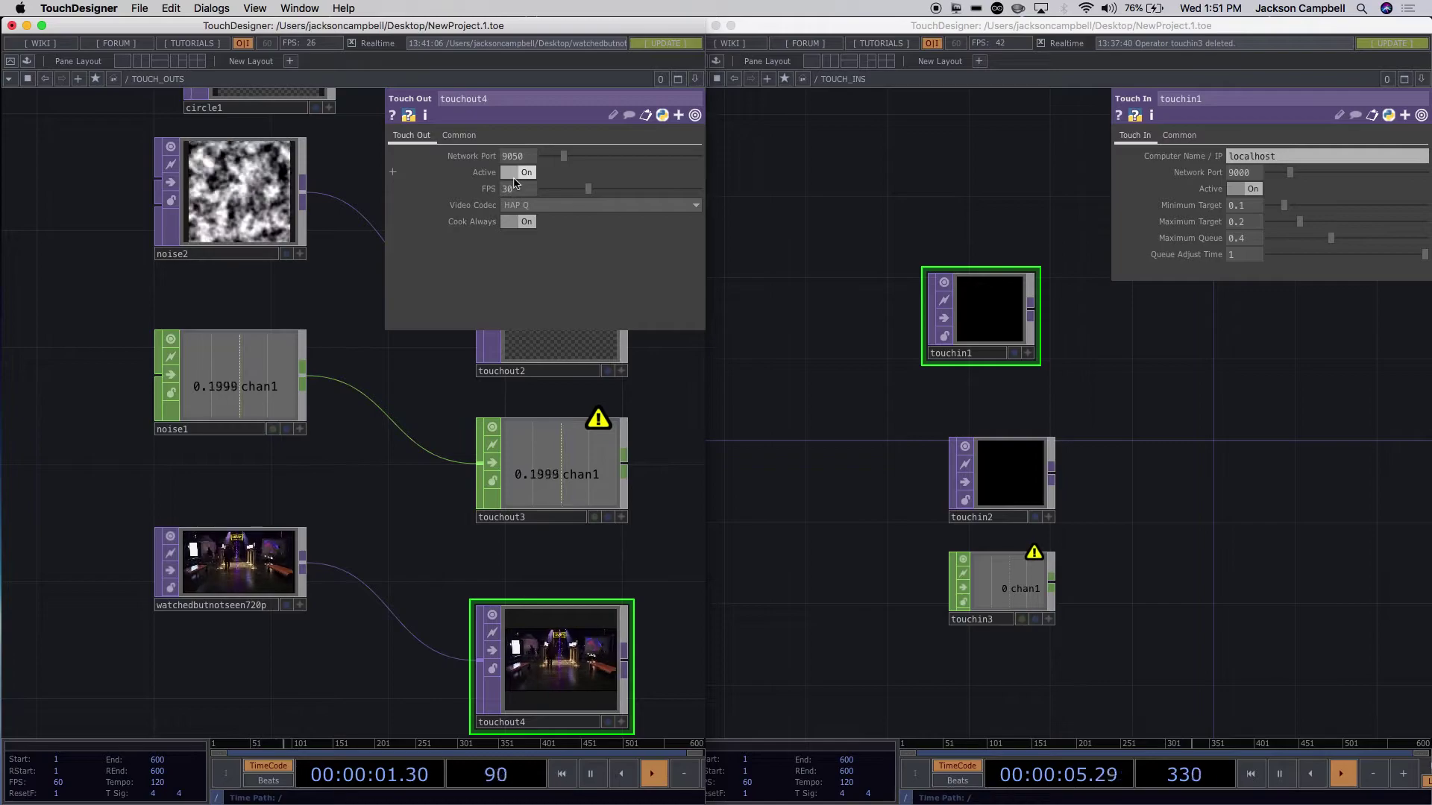
left_click(516, 173)
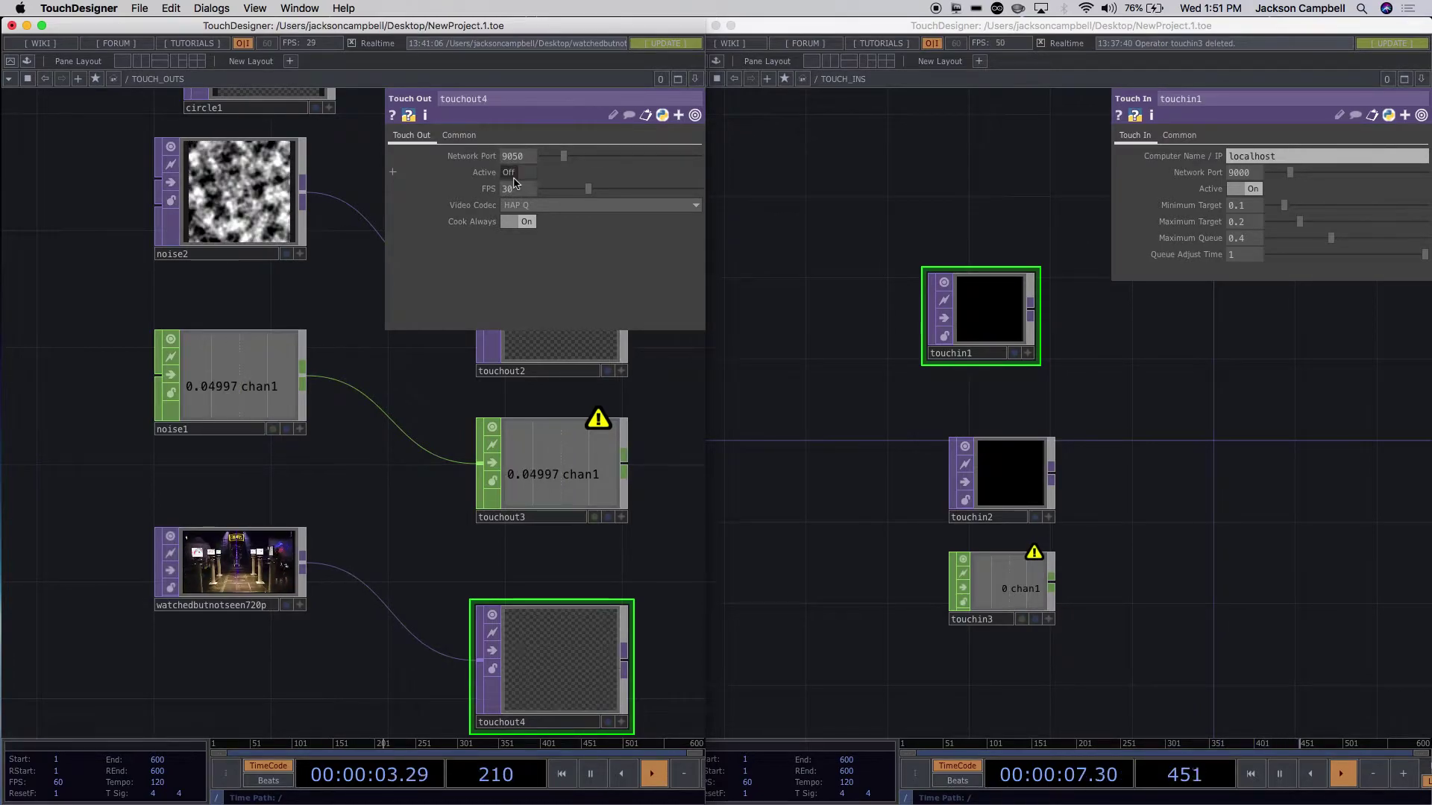
Turn Active back on for touchout3, the Touch Out CHOP fed by noise1.
left_click_drag(379, 471, 375, 684)
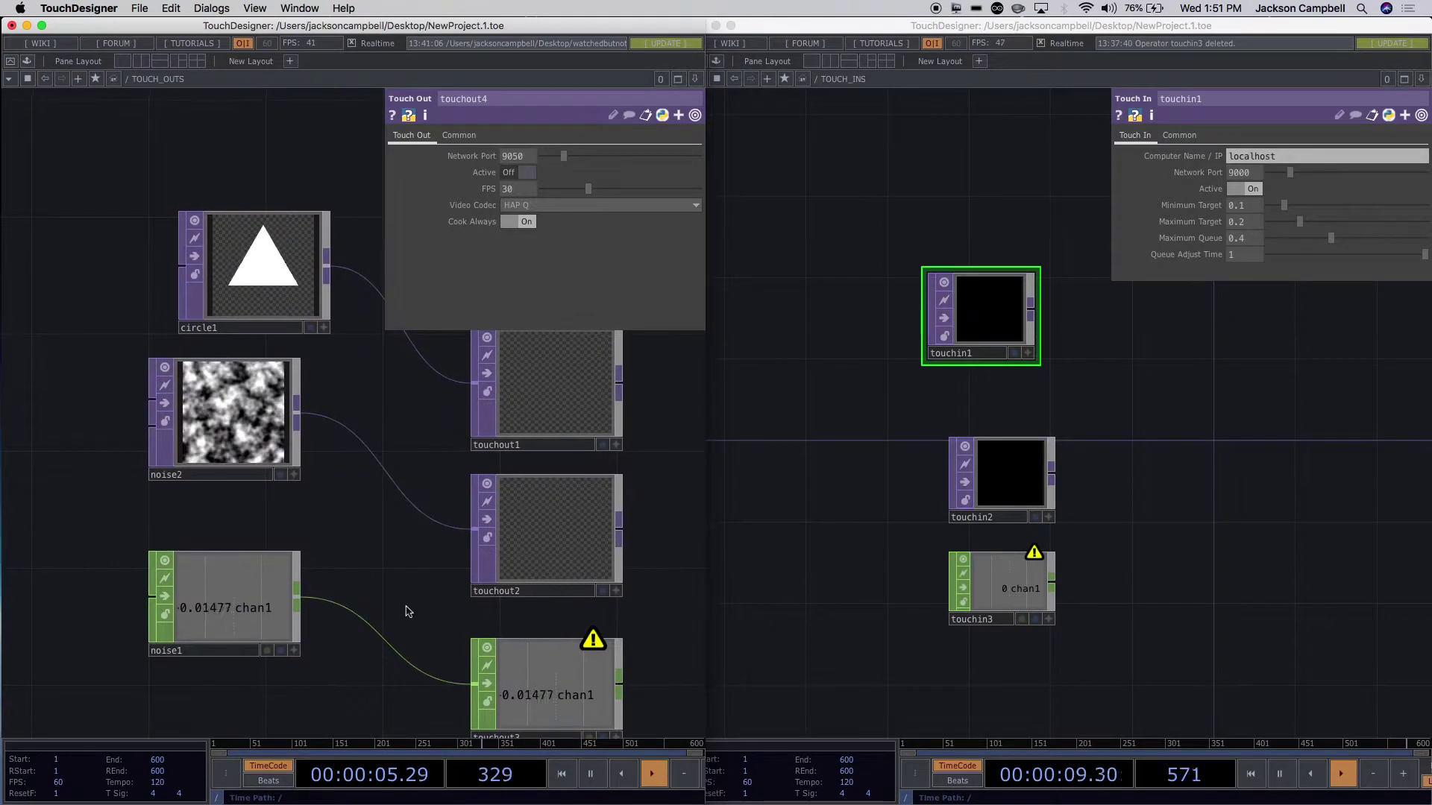
scroll(403, 604, "down", 2)
left_click_drag(606, 566, 444, 486)
left_click(96, 490)
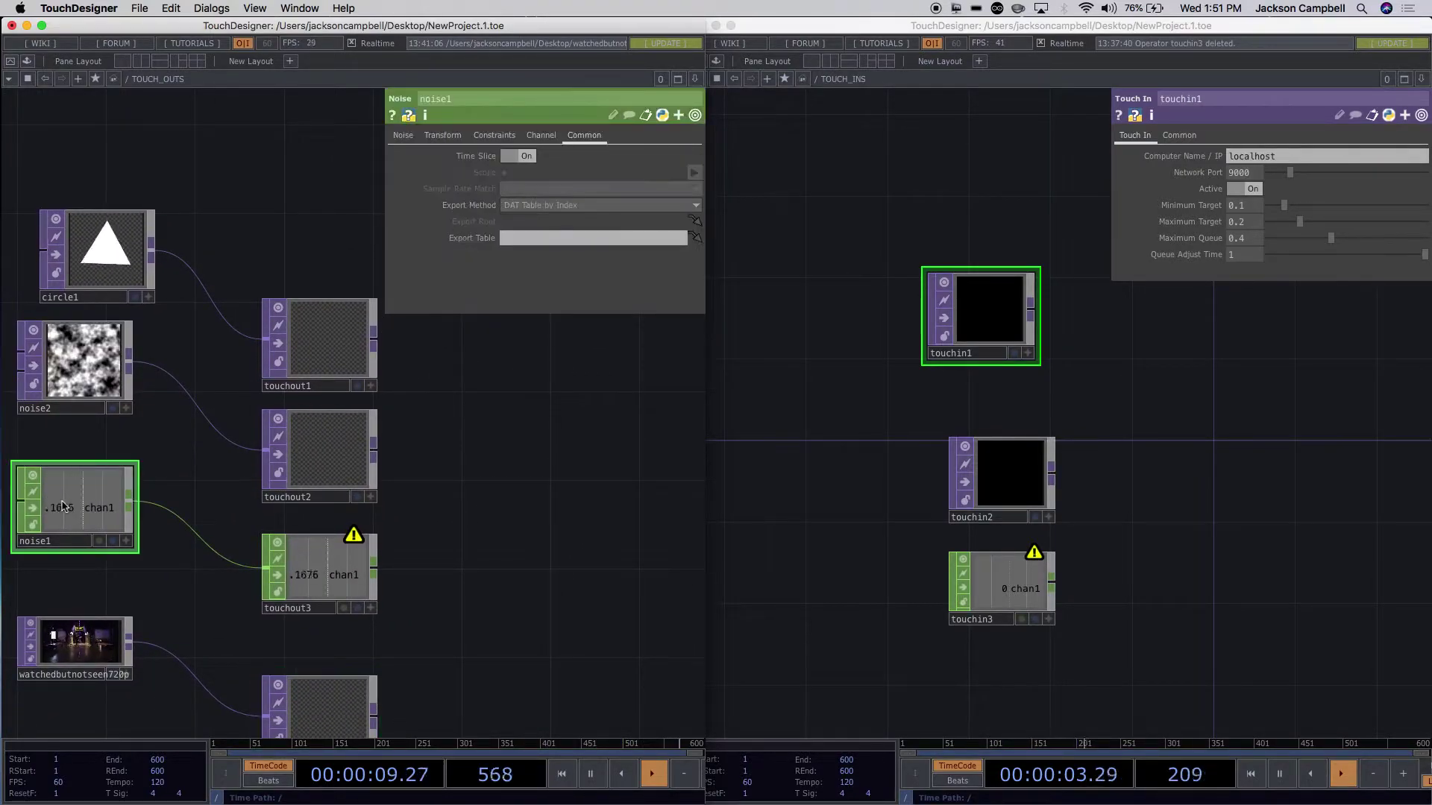
left_click(328, 571)
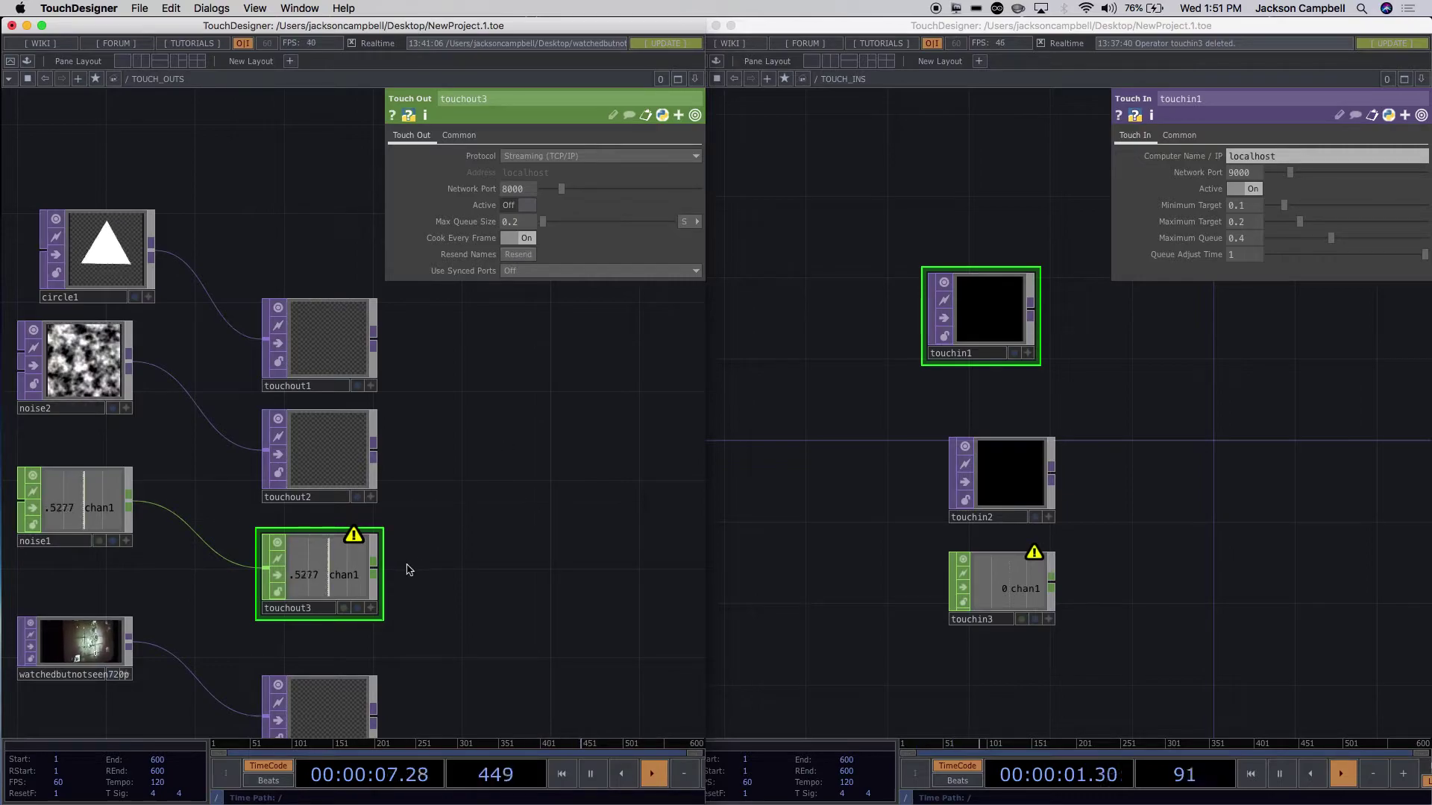
left_click(522, 205)
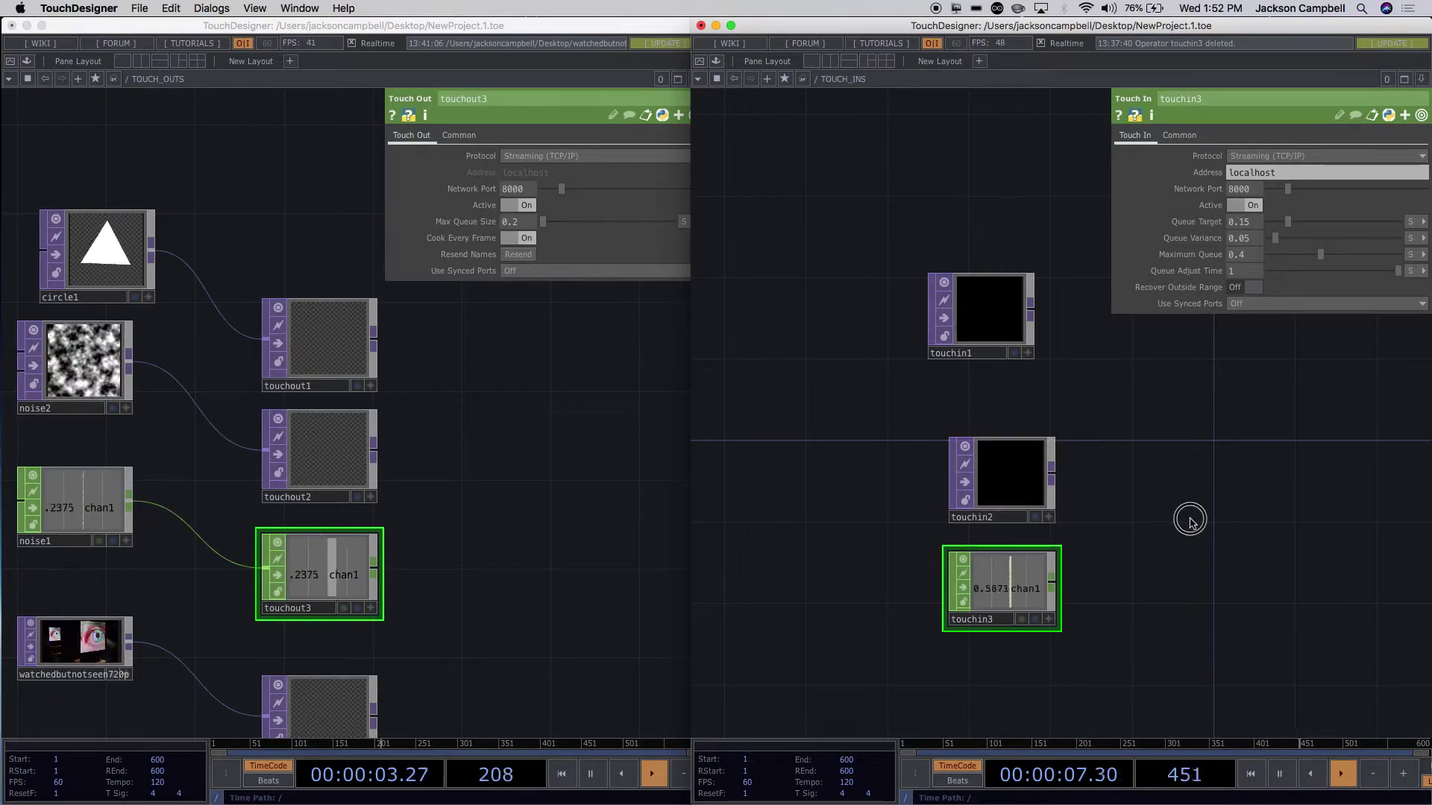
Examine touchin3's Address parameter and the Protocol options available on touchout3, leaving the settings as they are.
left_click_drag(1189, 517, 1218, 457)
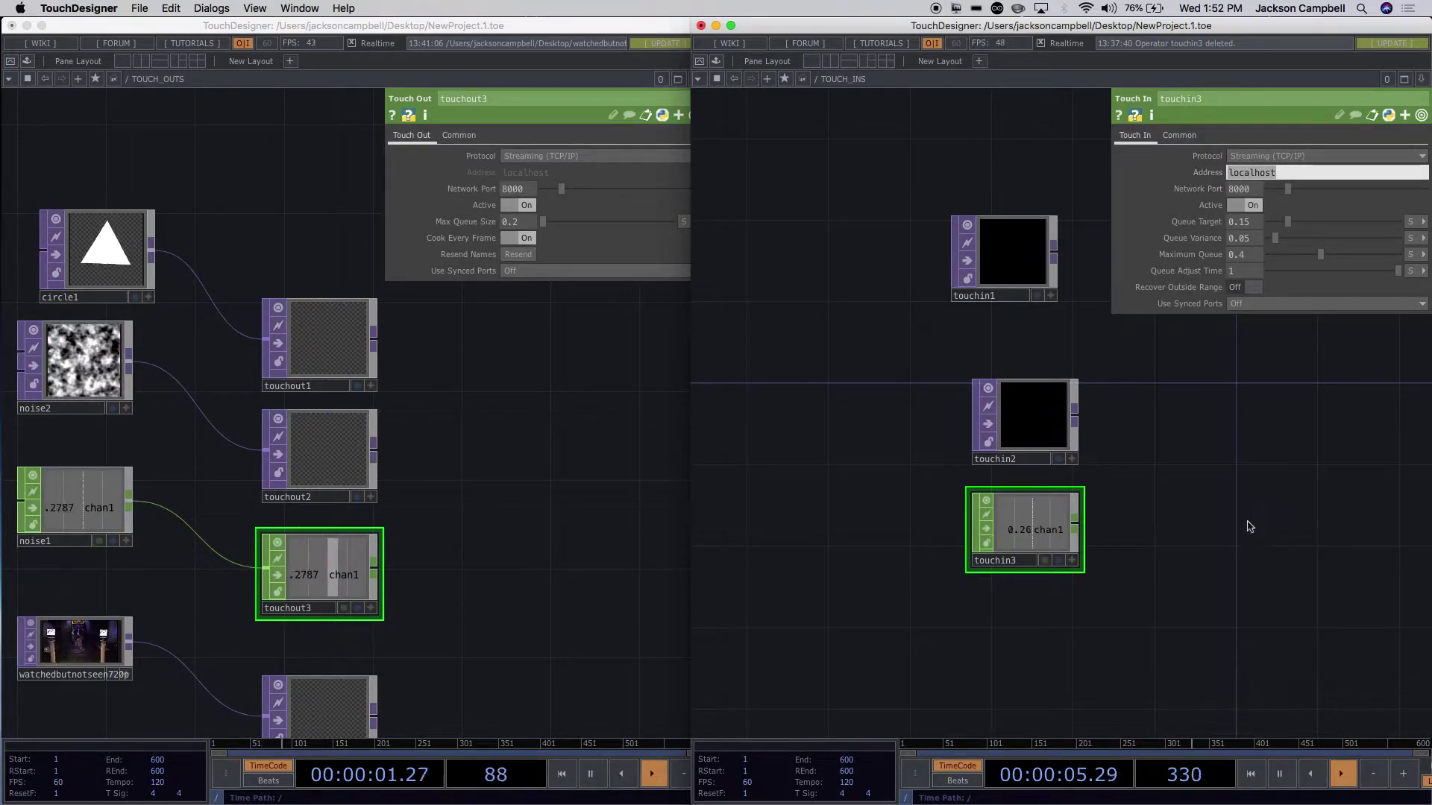
left_click_drag(589, 556, 795, 502)
left_click(1056, 656)
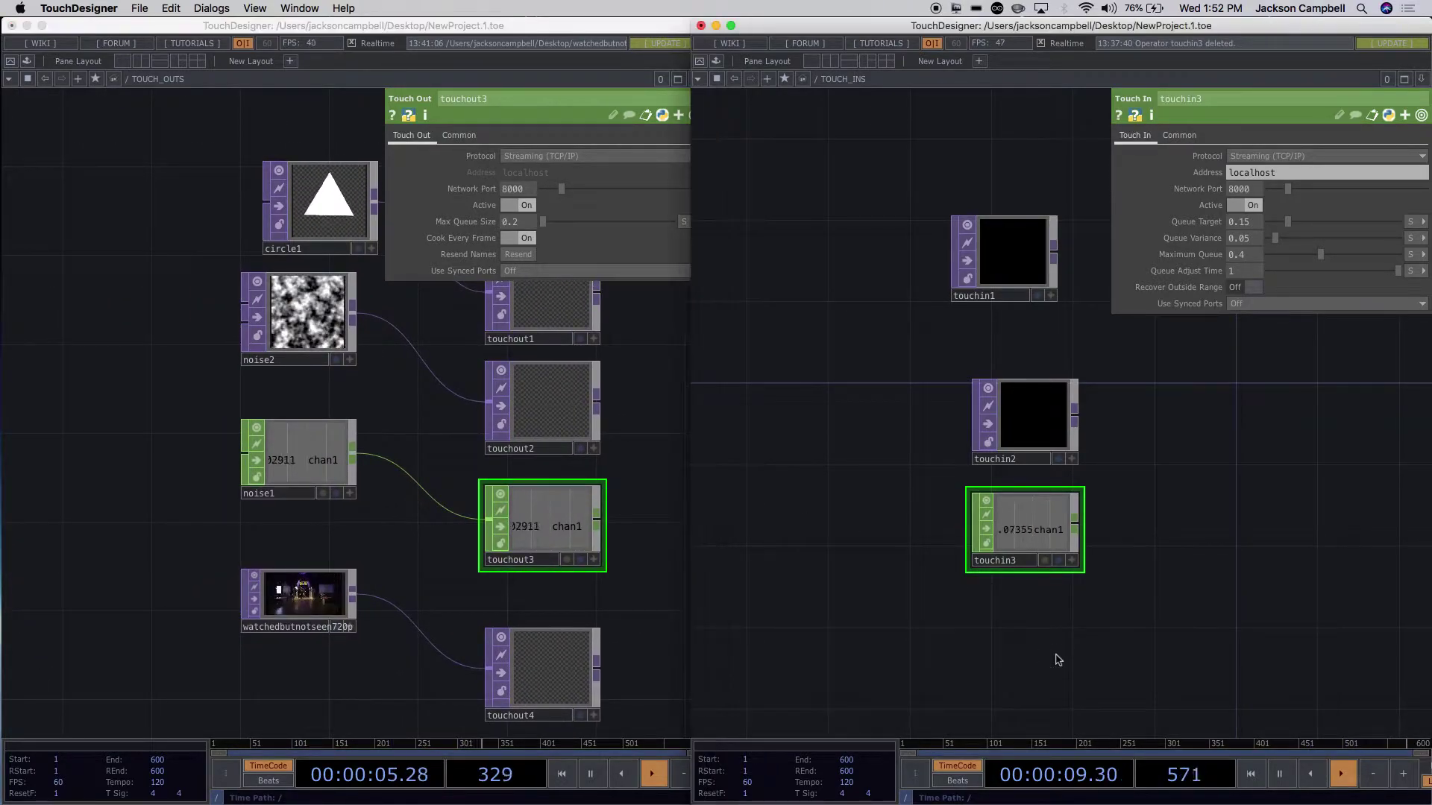
left_click(550, 526)
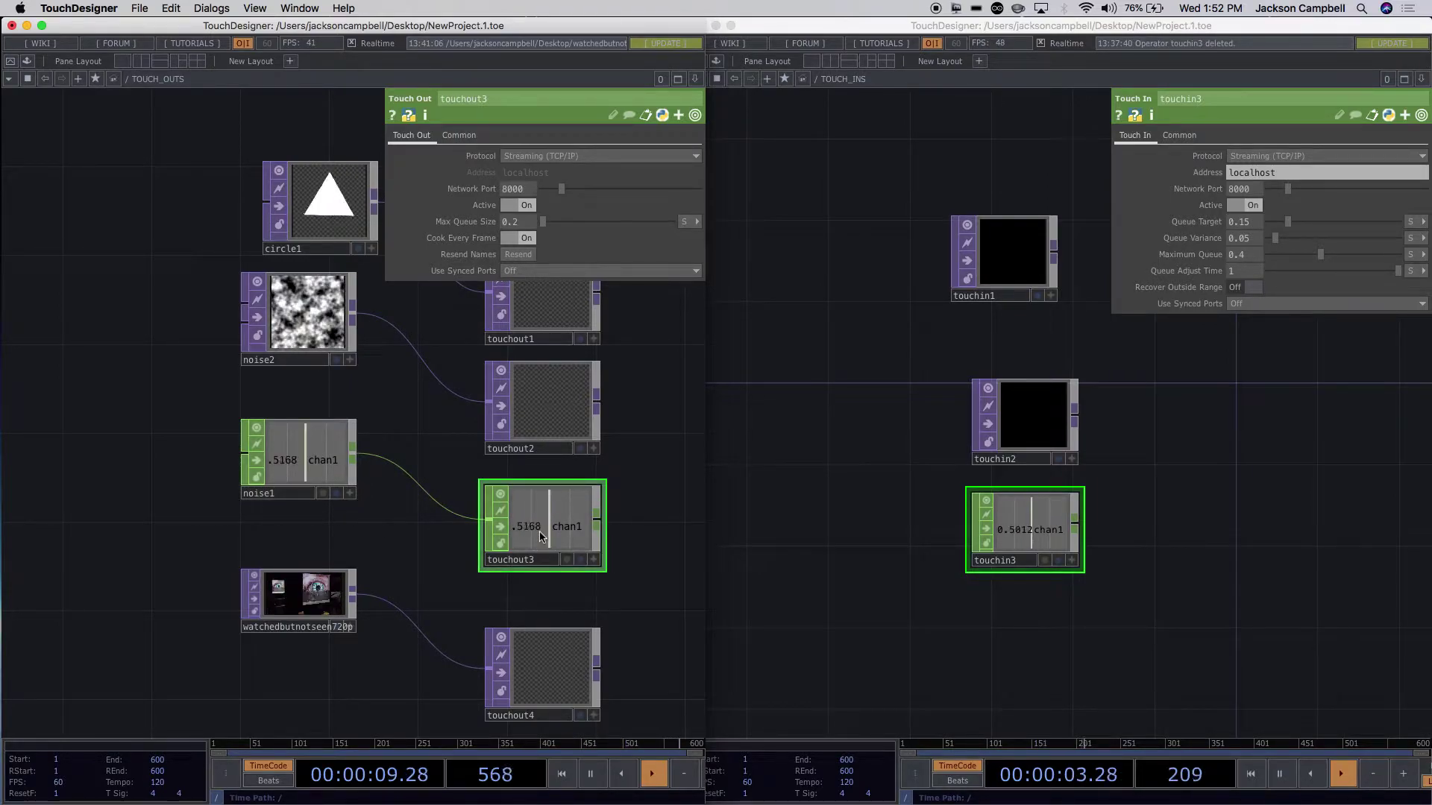
left_click(569, 156)
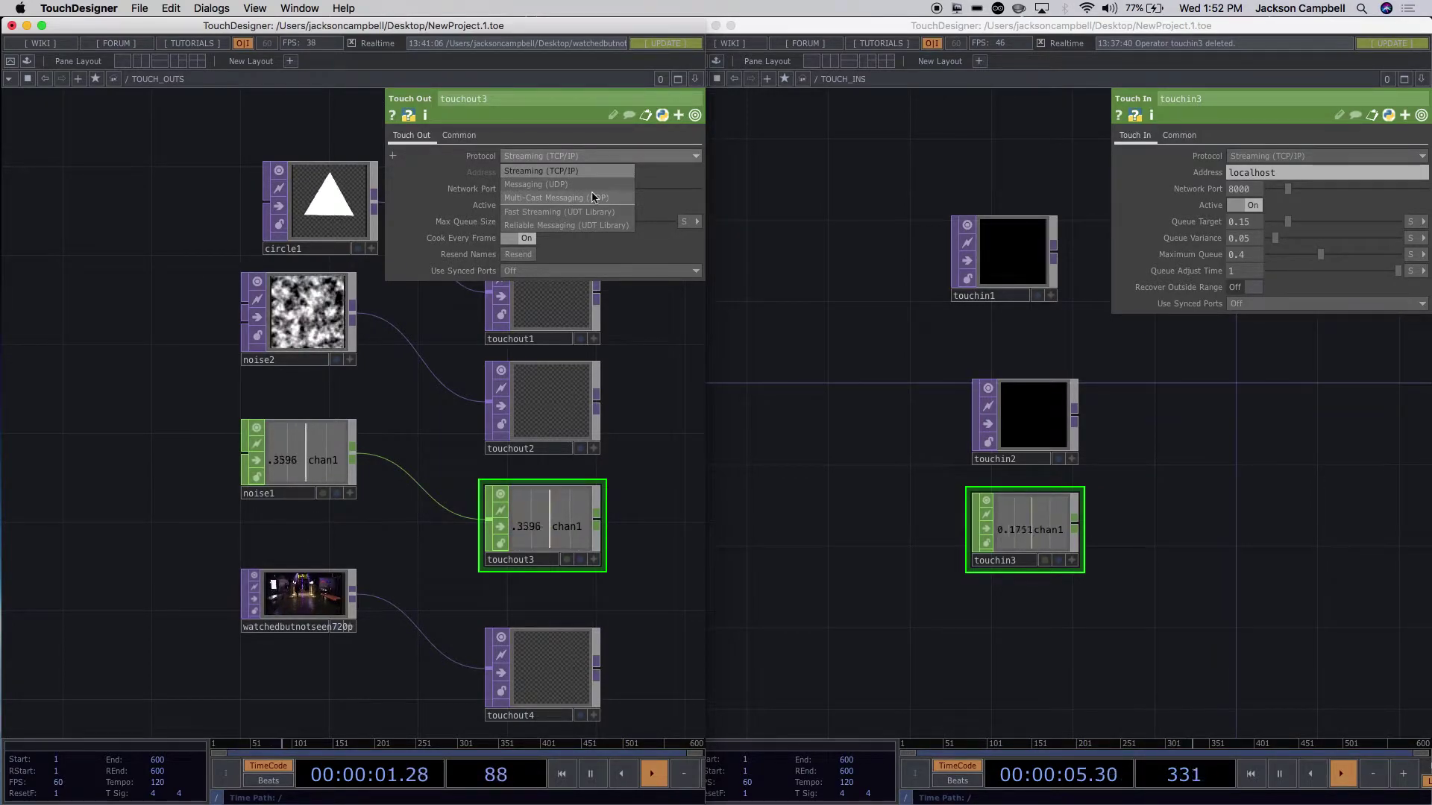
key("Escape")
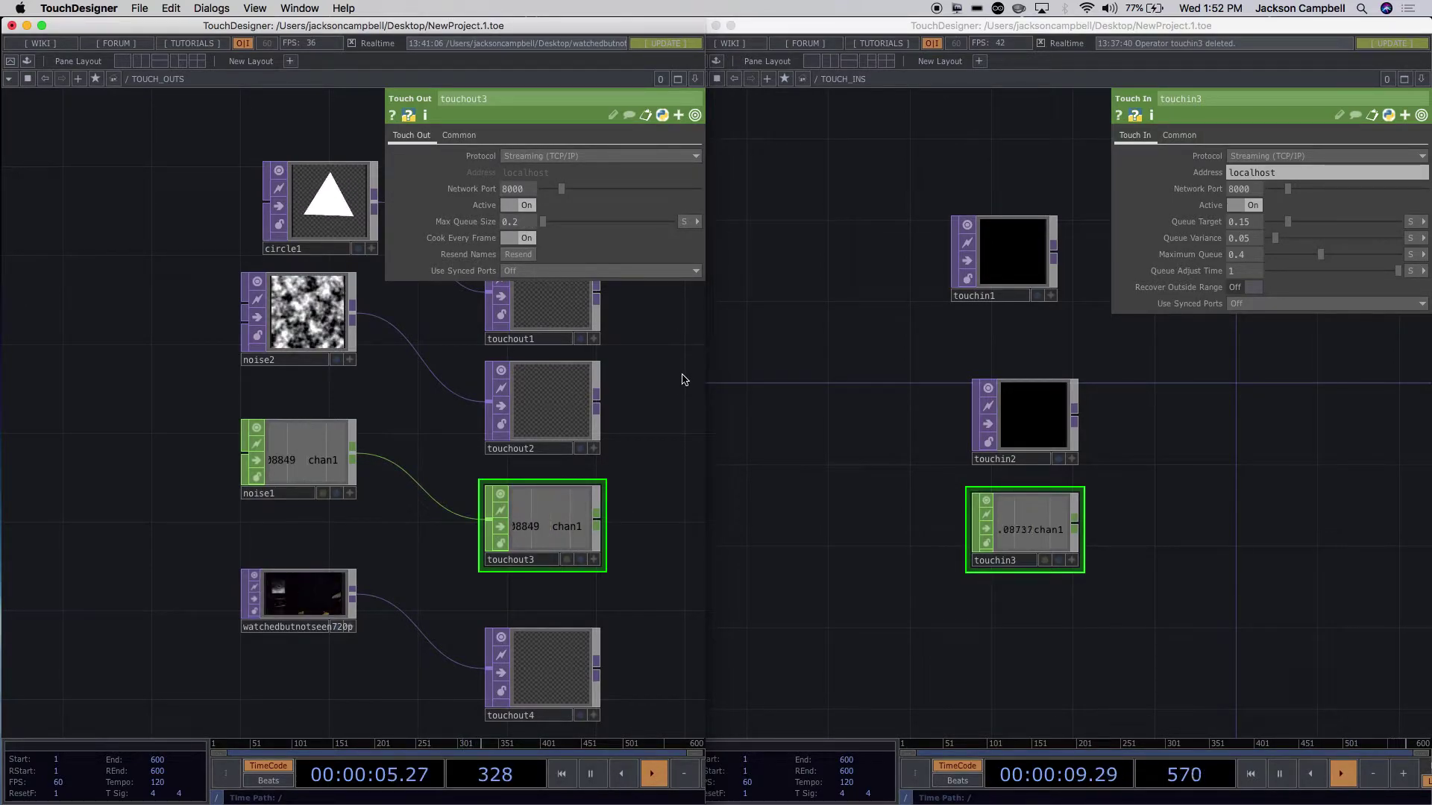
Move touchout4 closer beneath touchout3 in the TOUCH_OUTS network.
scroll(681, 367, "left", 3)
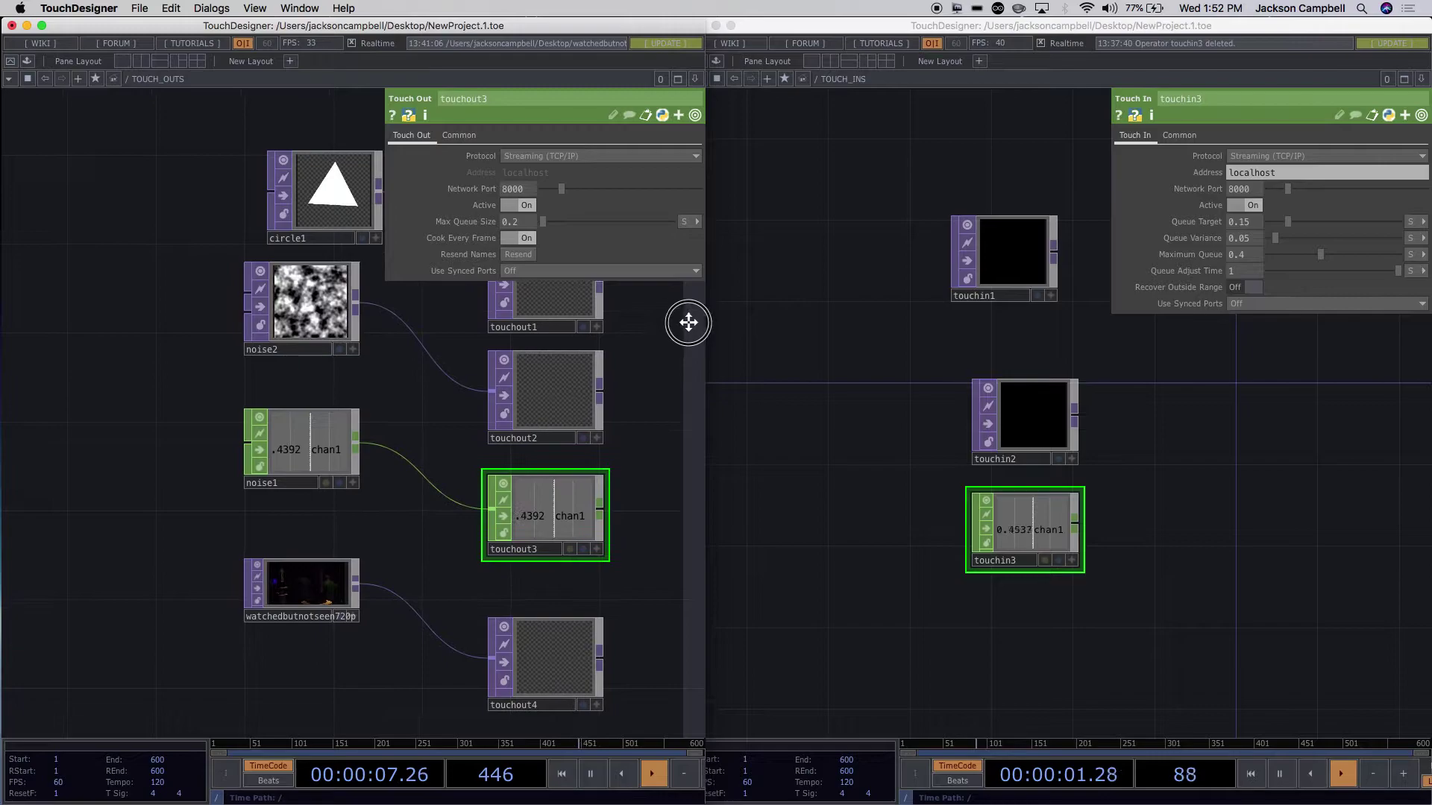
scroll(425, 517, "right", 3)
scroll(425, 518, "down", 2)
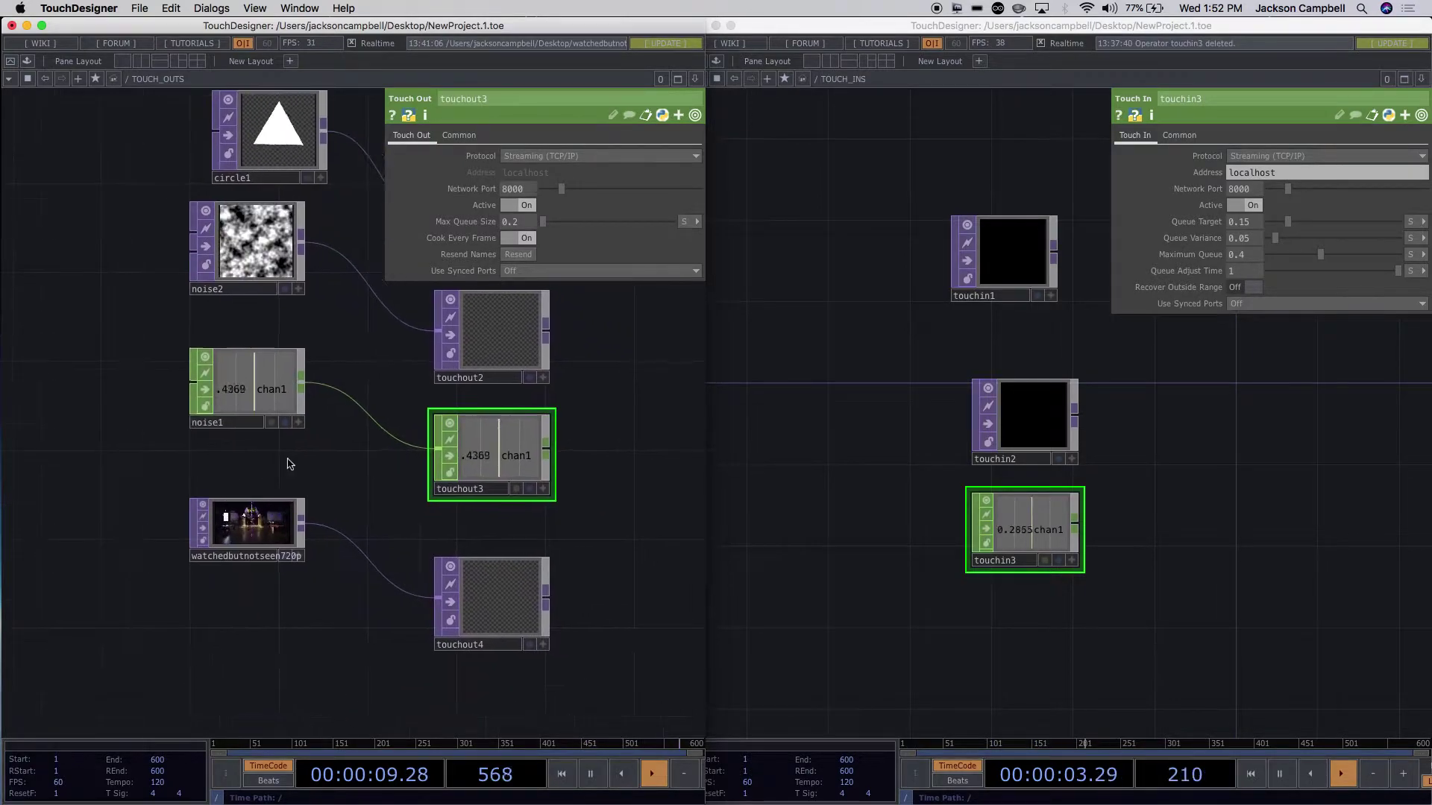
left_click_drag(472, 604, 426, 560)
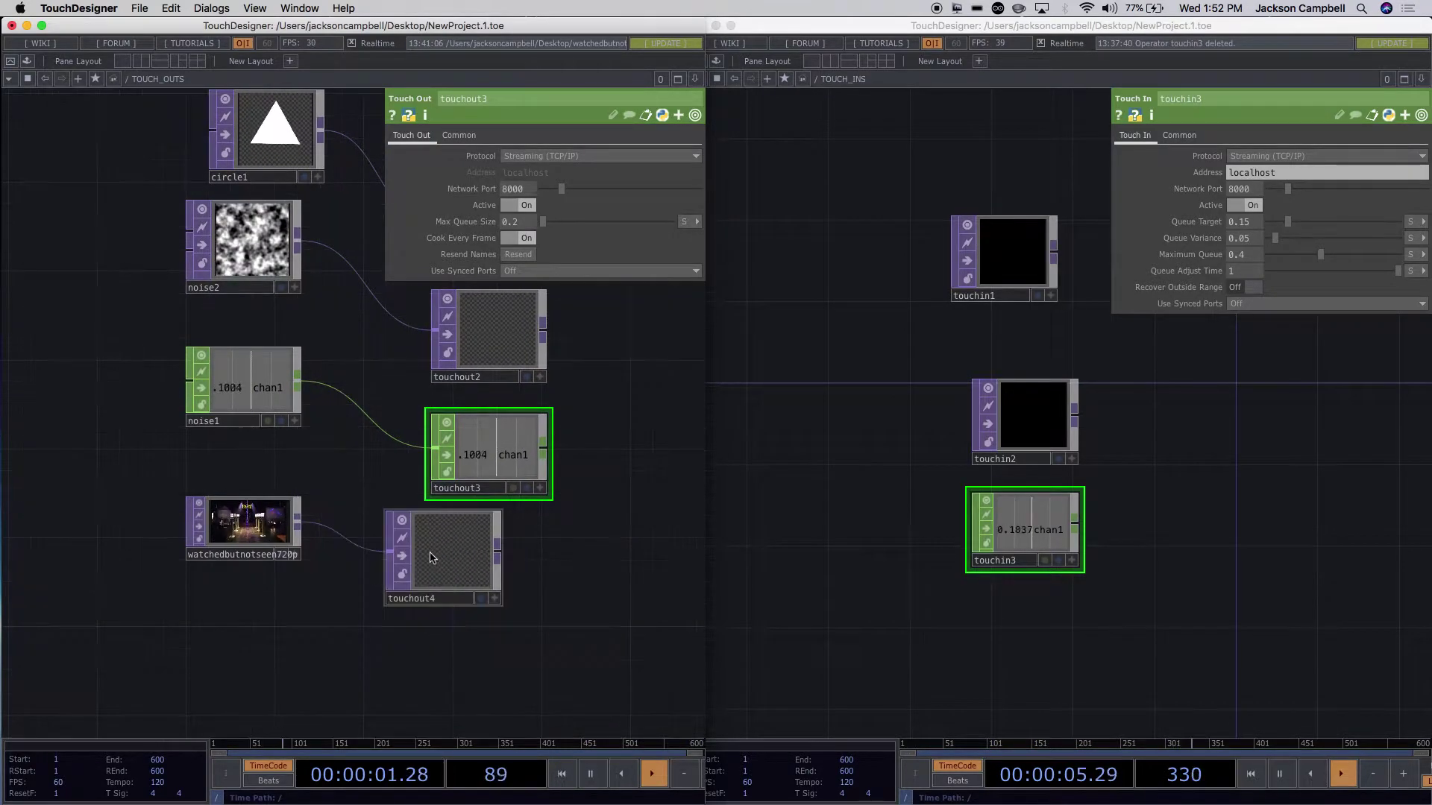
Add an Evaluate DAT in the empty space below the watchedbutnotseen720p movie in TOUCH_OUTS.
scroll(524, 632, "down", 5)
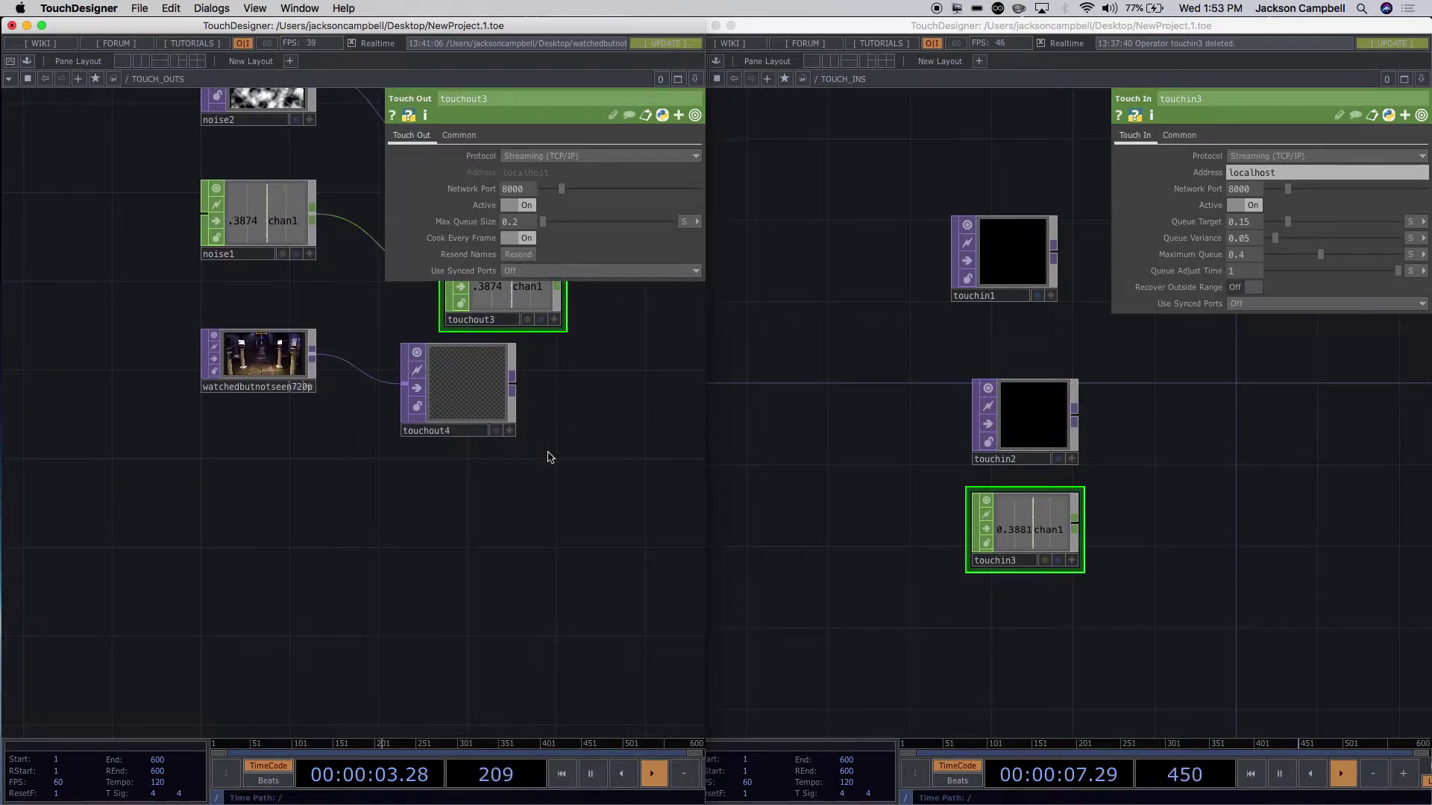
double_click(235, 527)
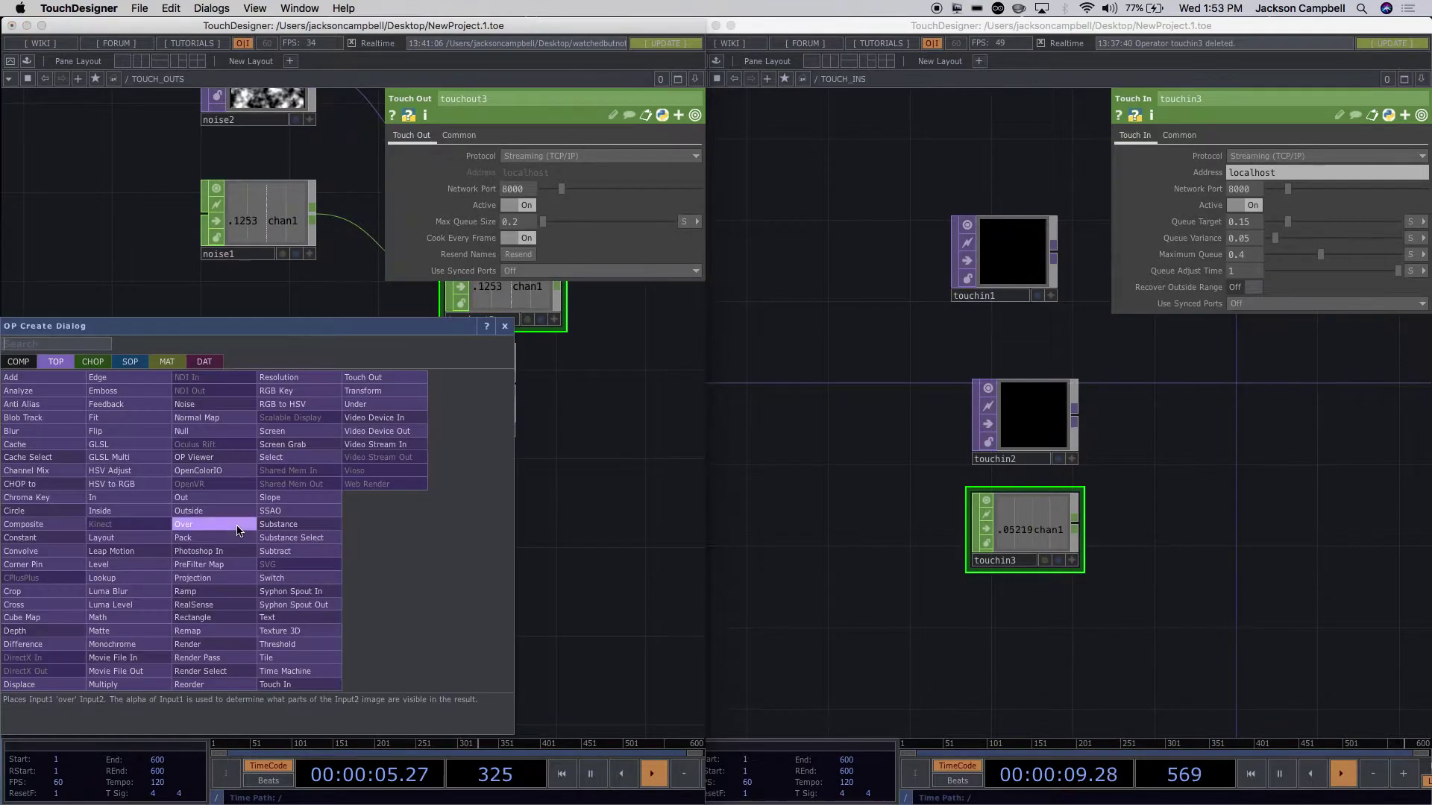
left_click(217, 363)
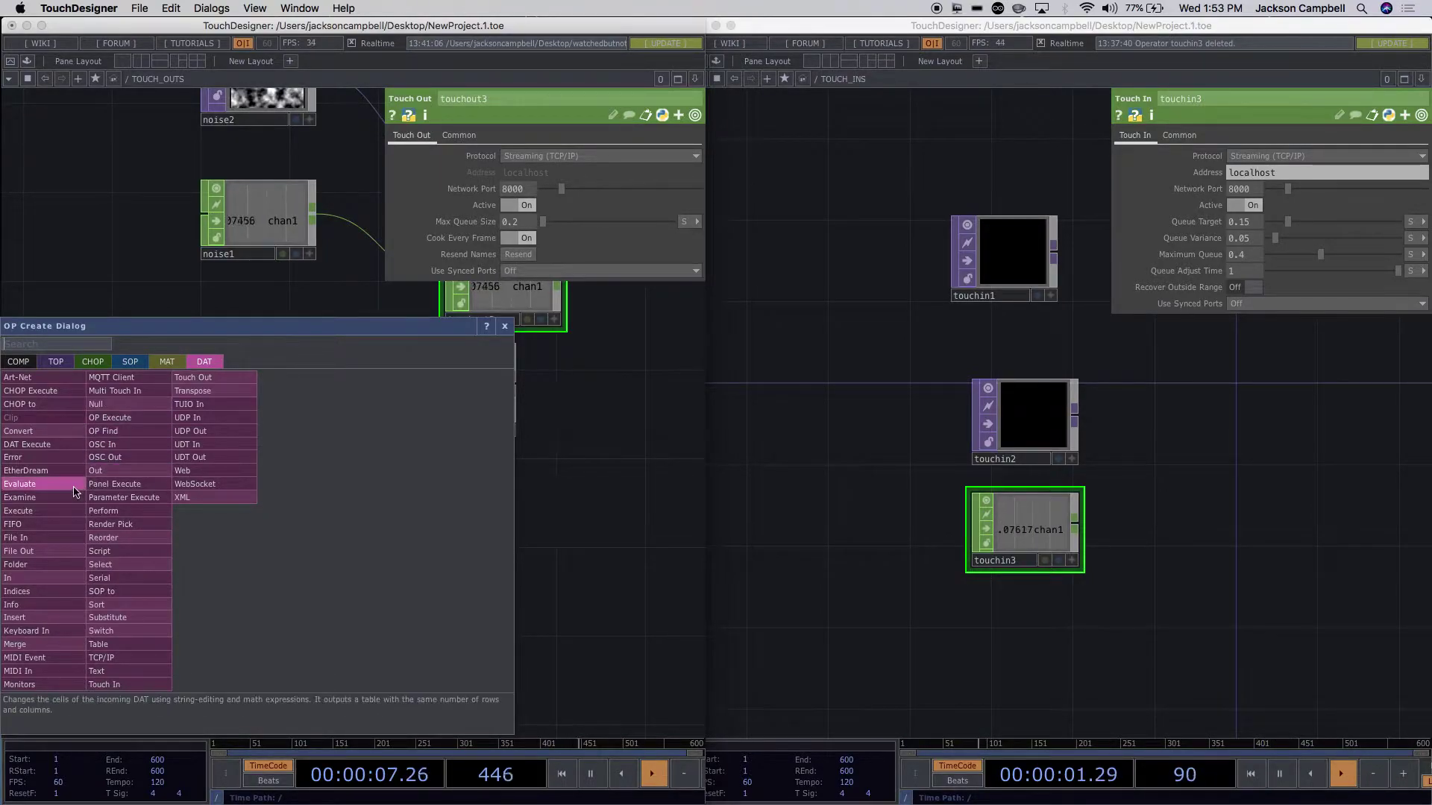
left_click(75, 491)
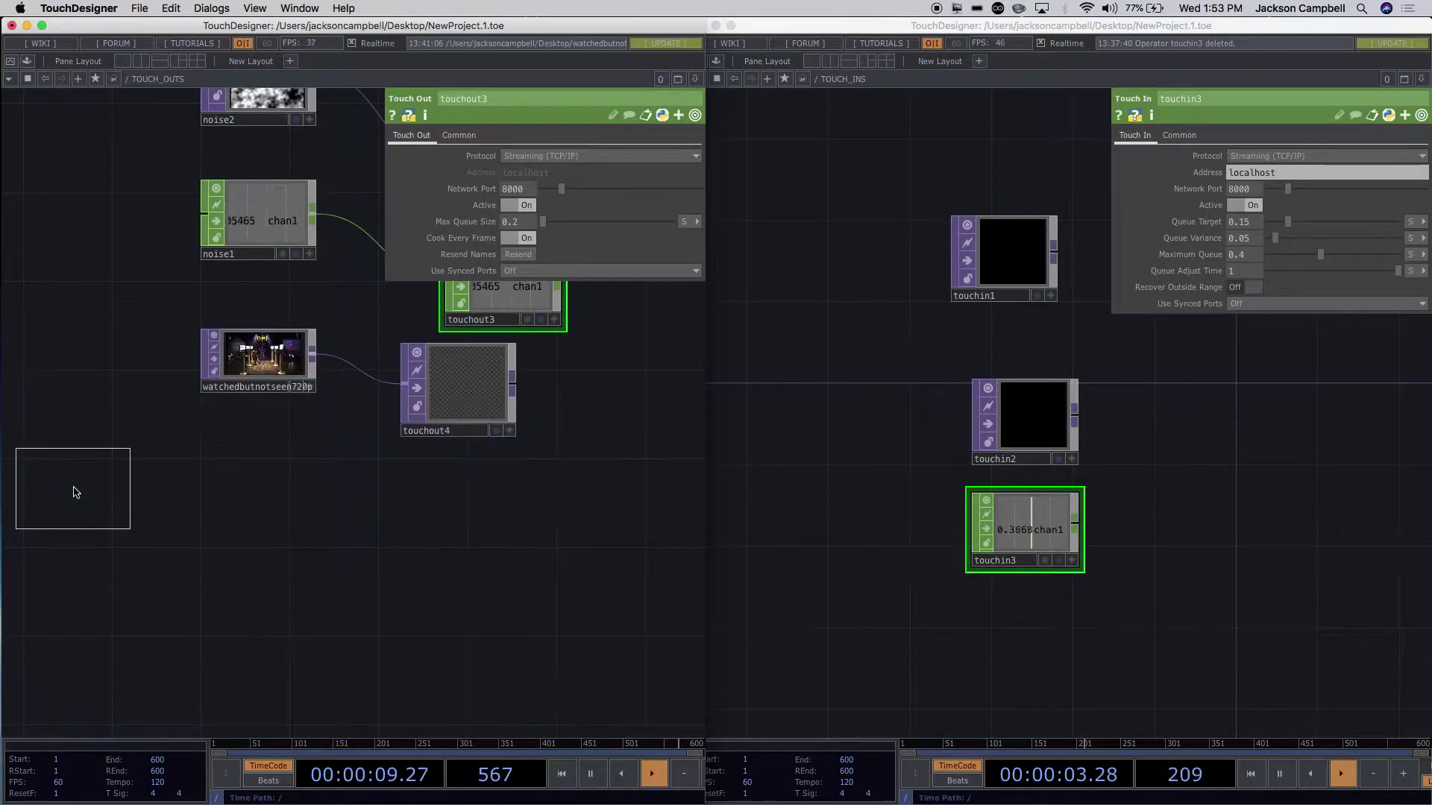
left_click(281, 571)
scroll(378, 605, "up", 3)
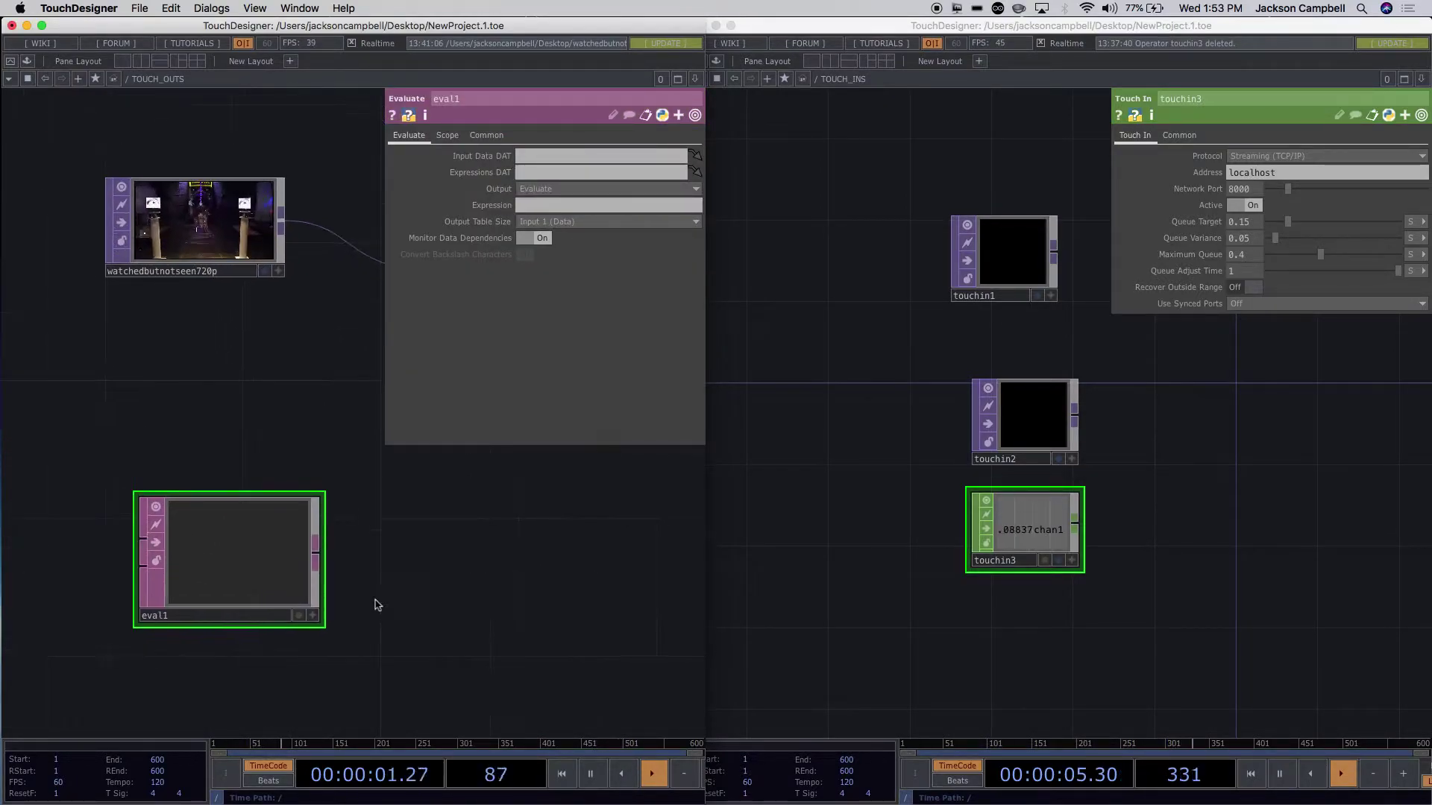
Set eval1's Expression to me.time.seconds.
left_click(519, 206)
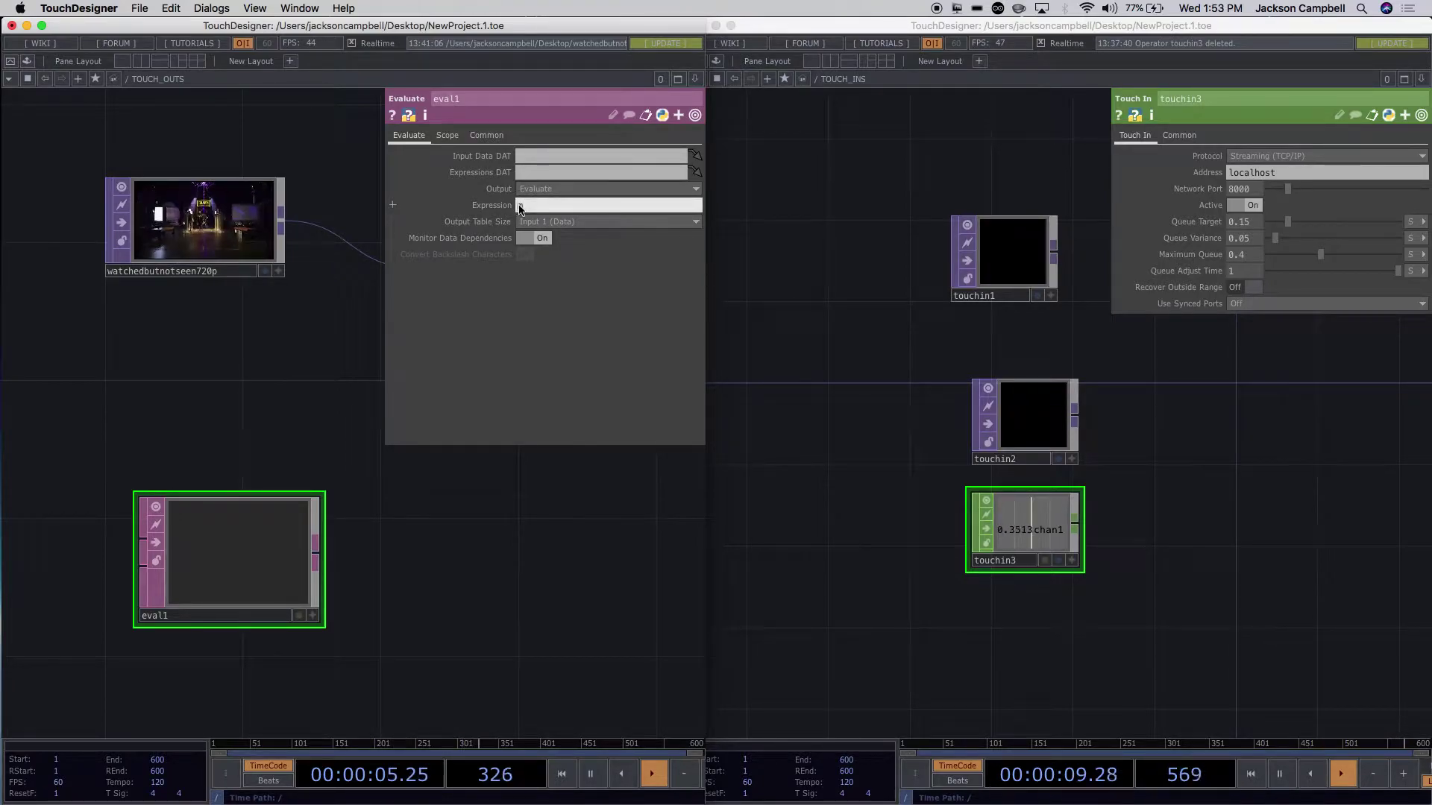
type("me.t")
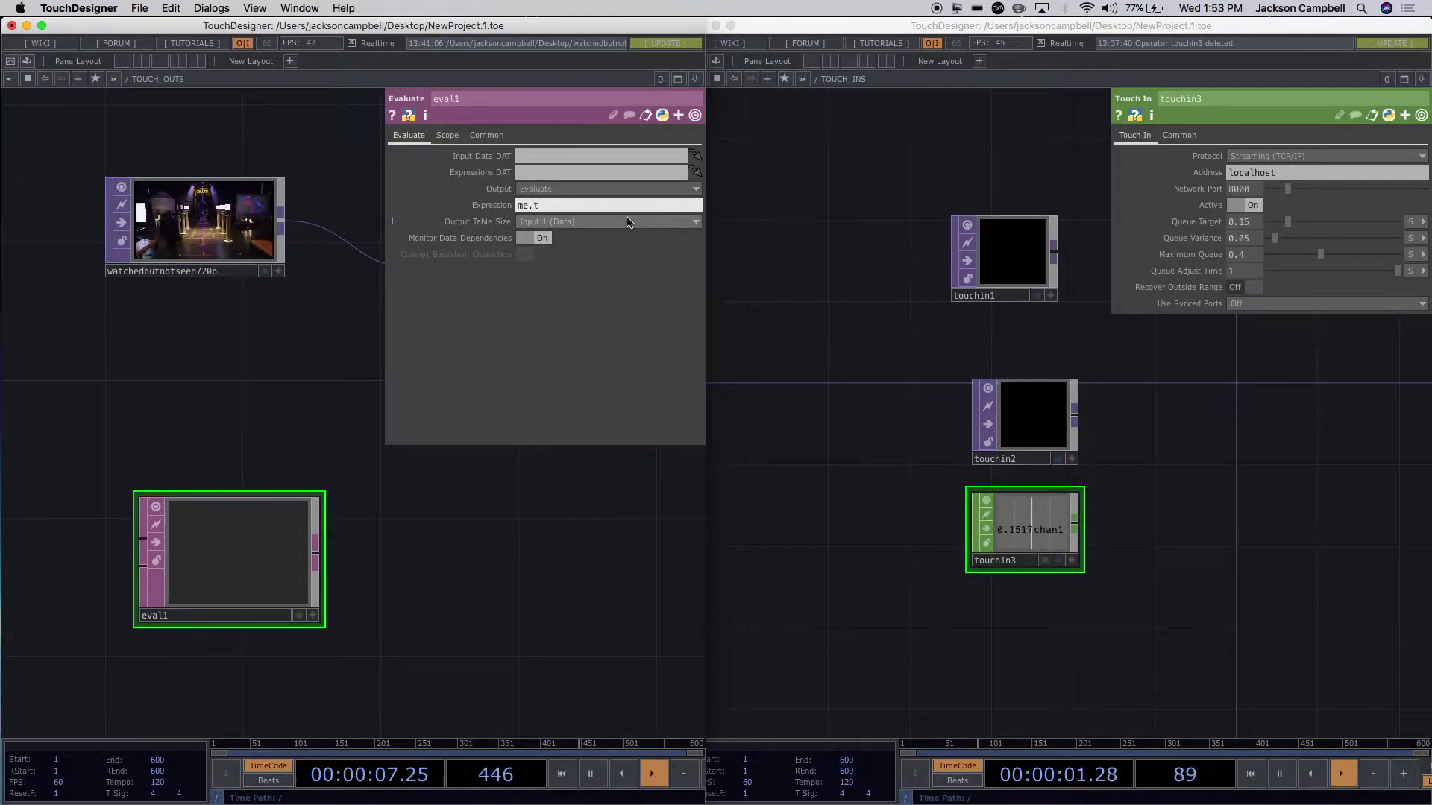
type("ime.secons")
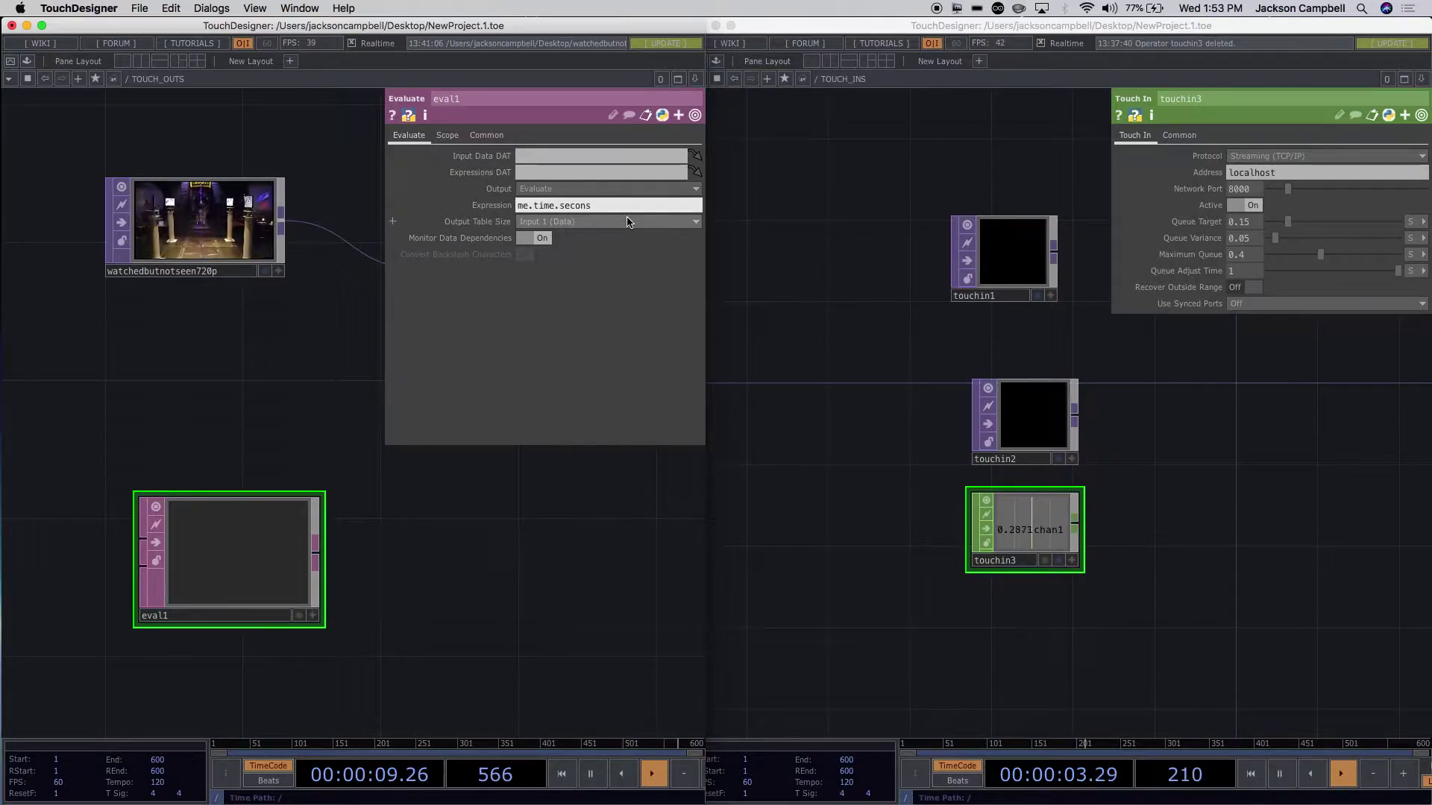
key("Return")
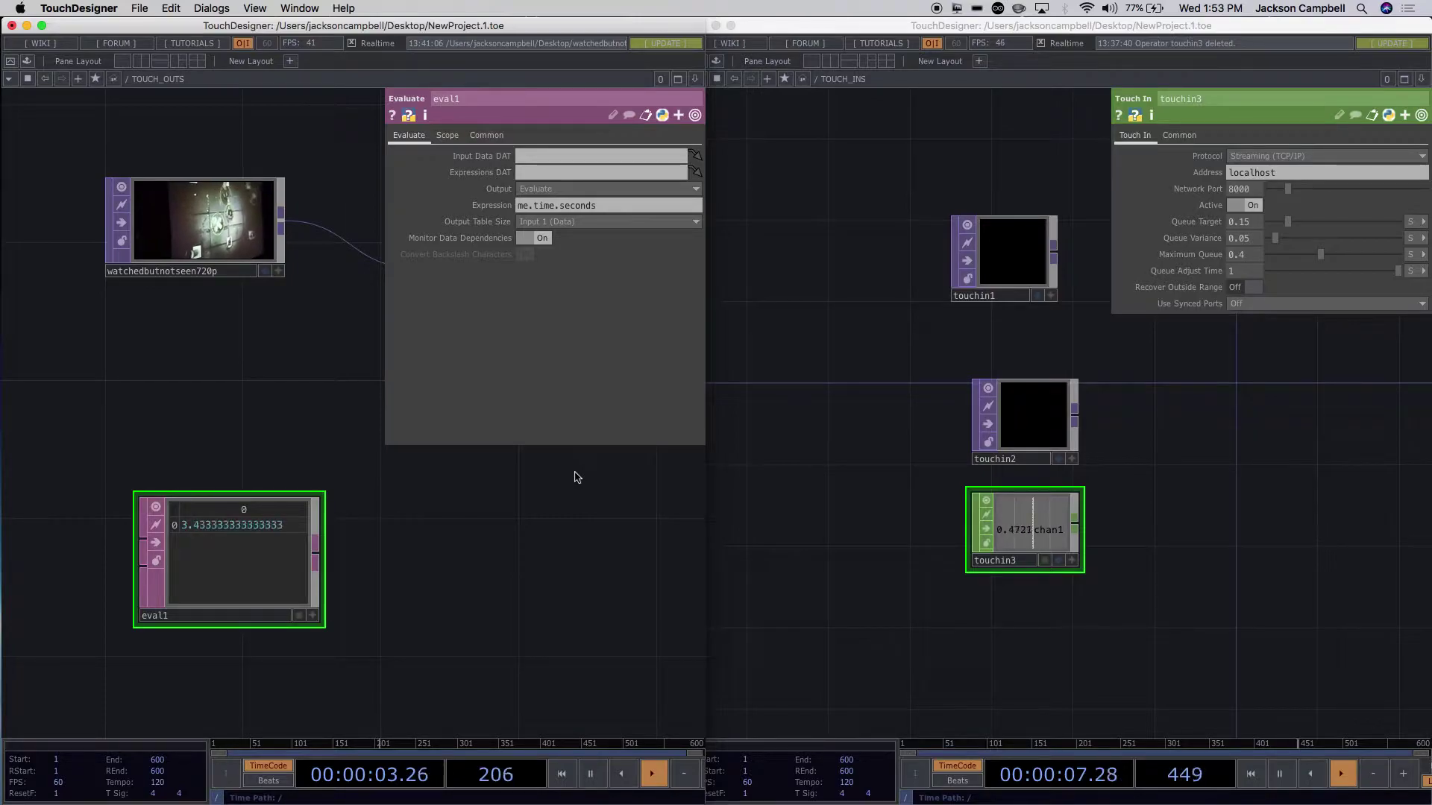
Wrap eval1's Expression in a rounding function with two decimals, as round(me.time.seconds , 2).
left_click(606, 207)
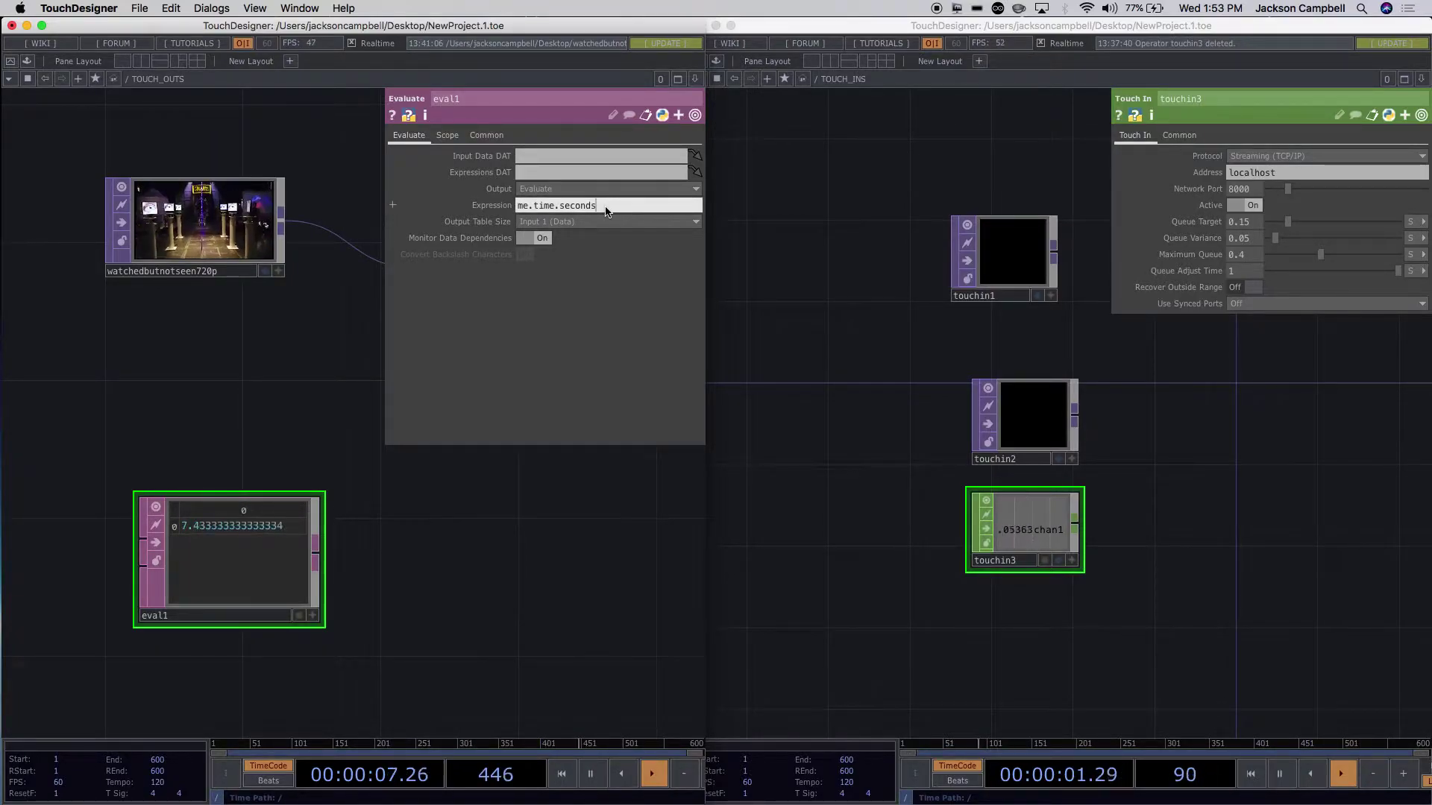
key("Left")
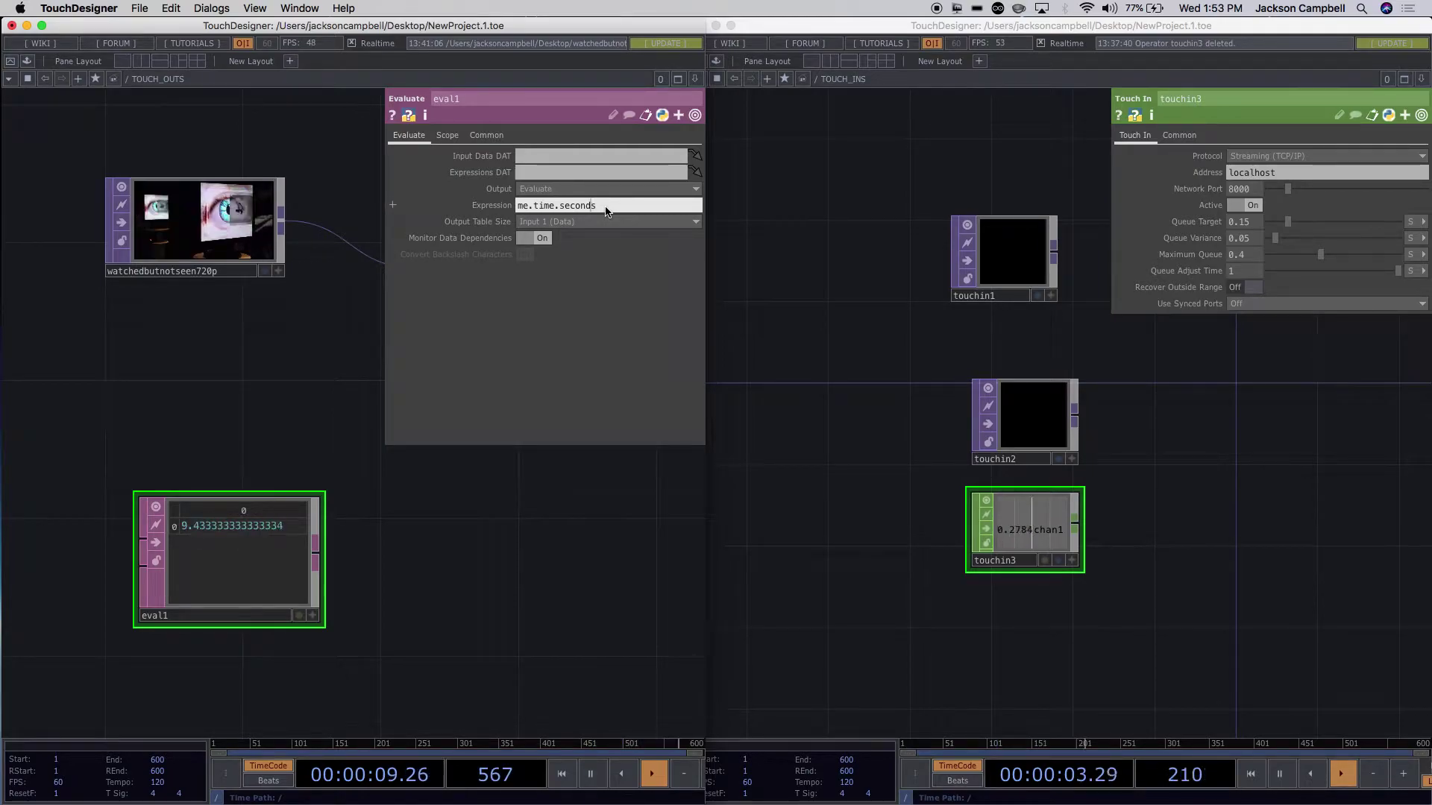
key("Left")
key("Left")
key("Left")
key("Left")
key("Left")
key("Left")
key("Left")
type("round(")
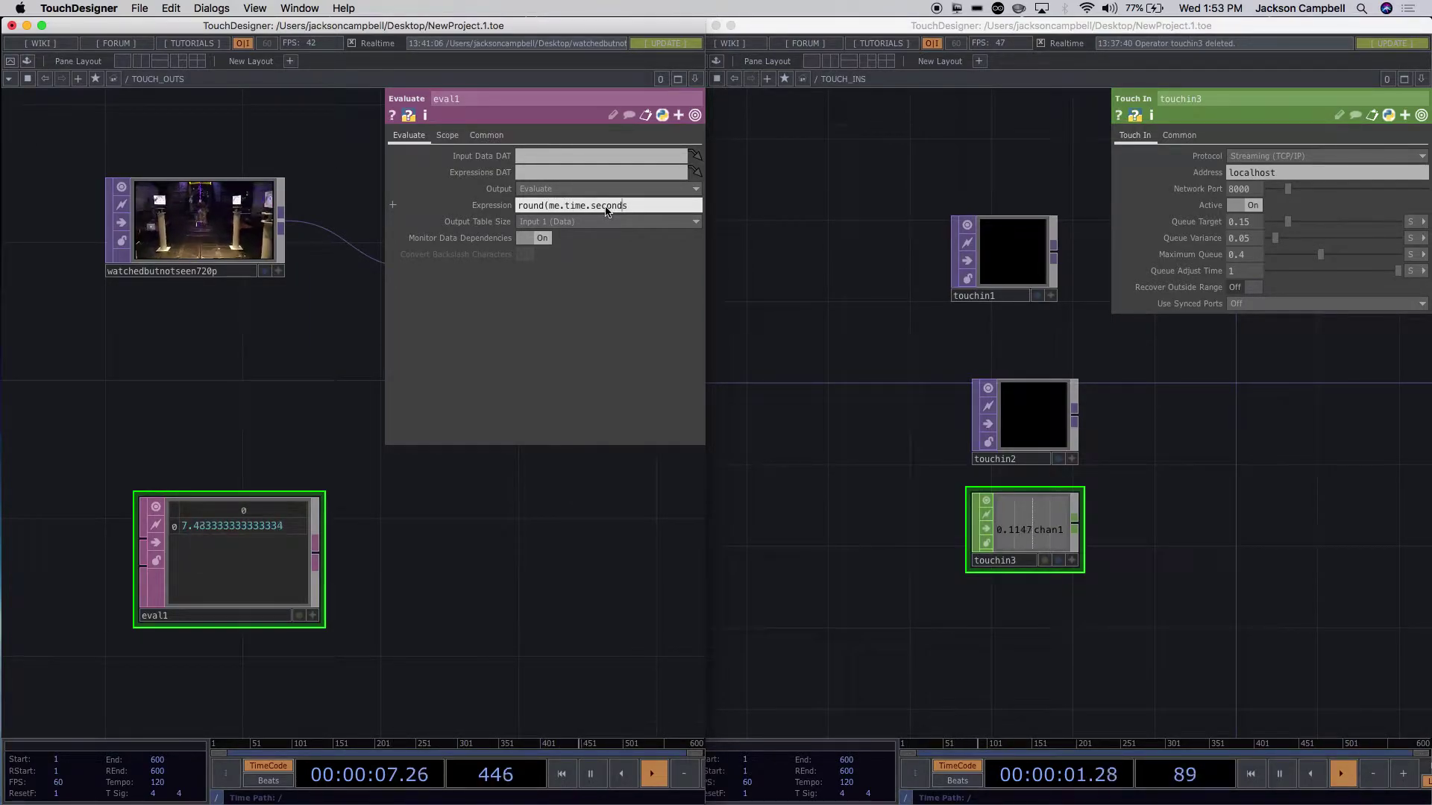
type(", 2)")
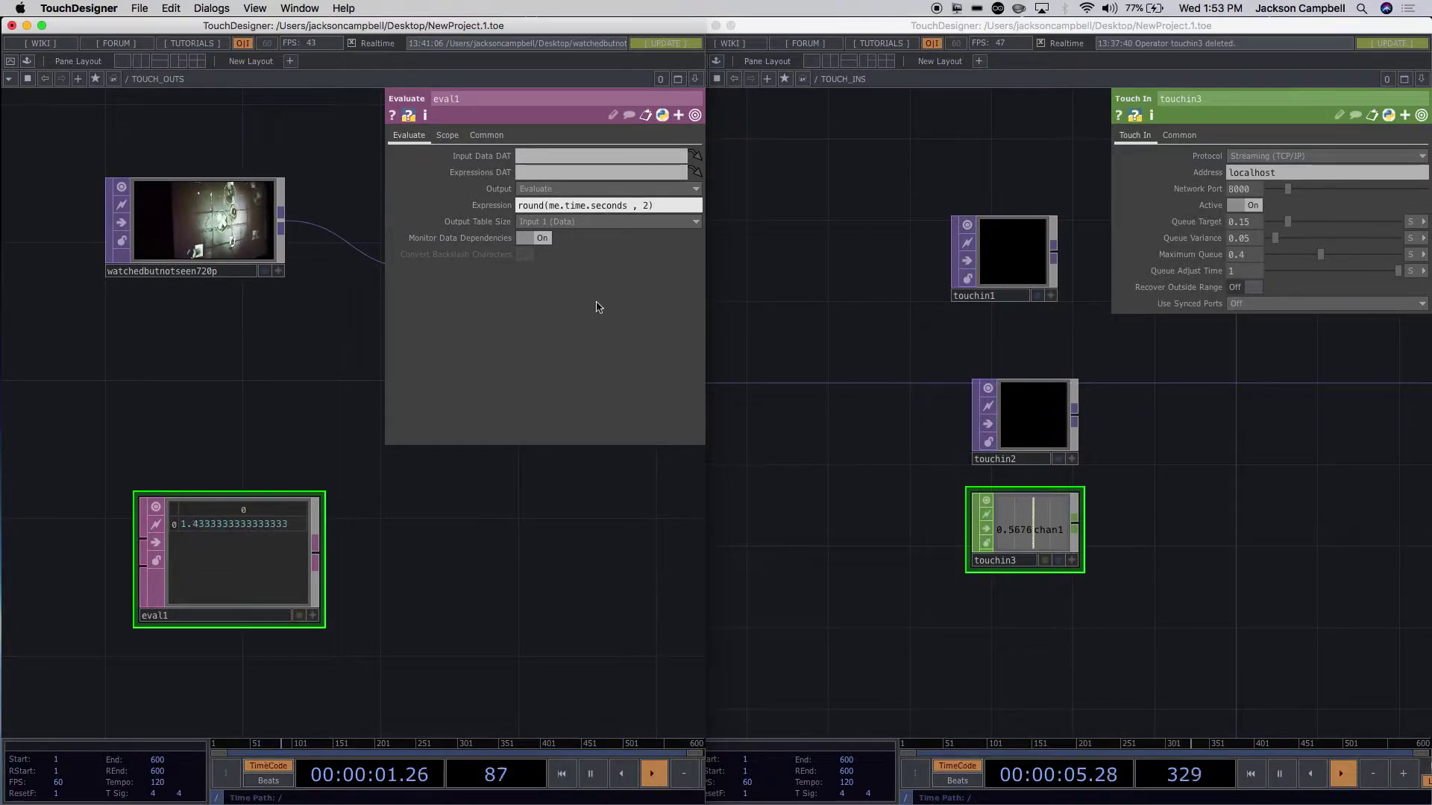
key("Return")
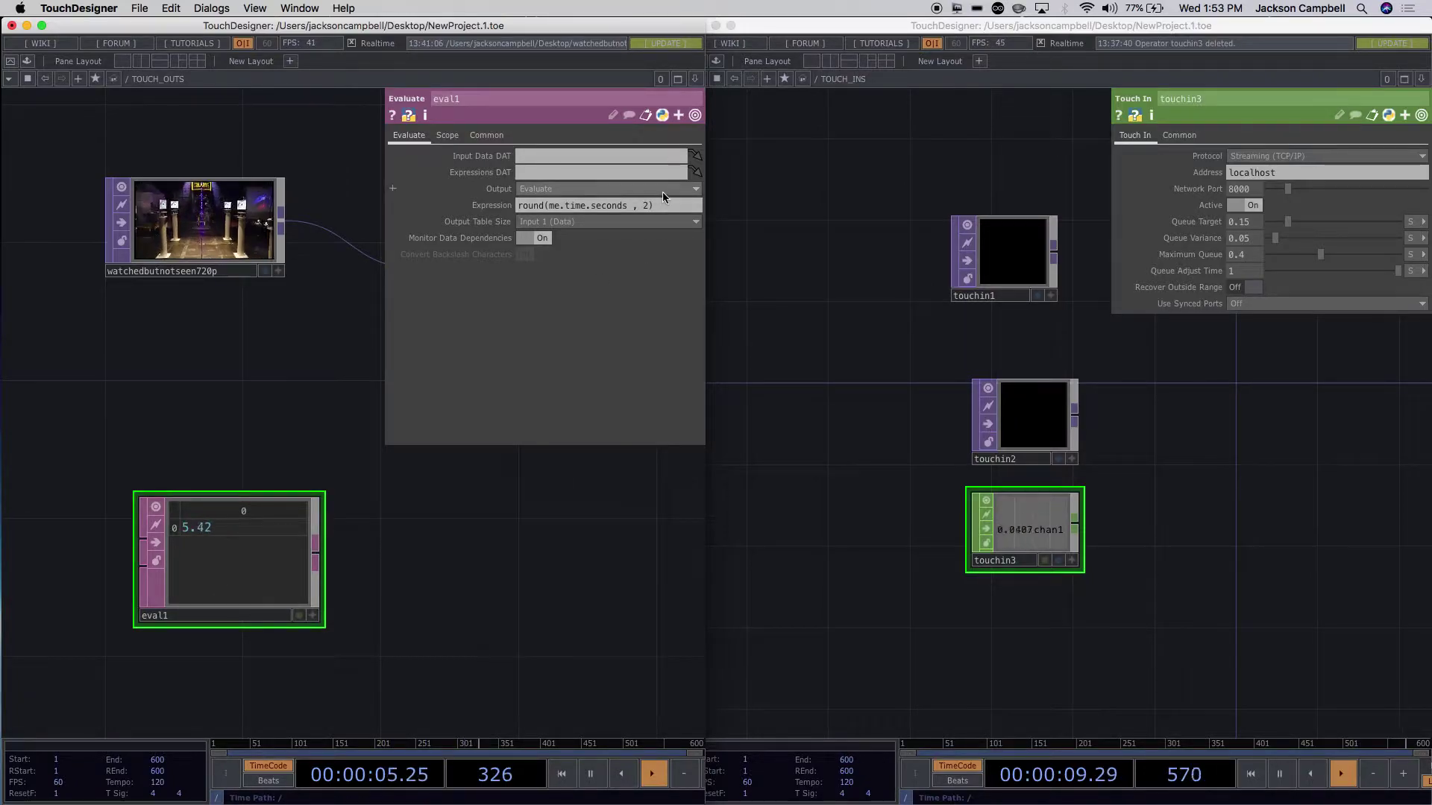
Highlight the rounding expression on eval1 for review and move the eval1 node up, closer to the movie node.
scroll(666, 197, "up", 2)
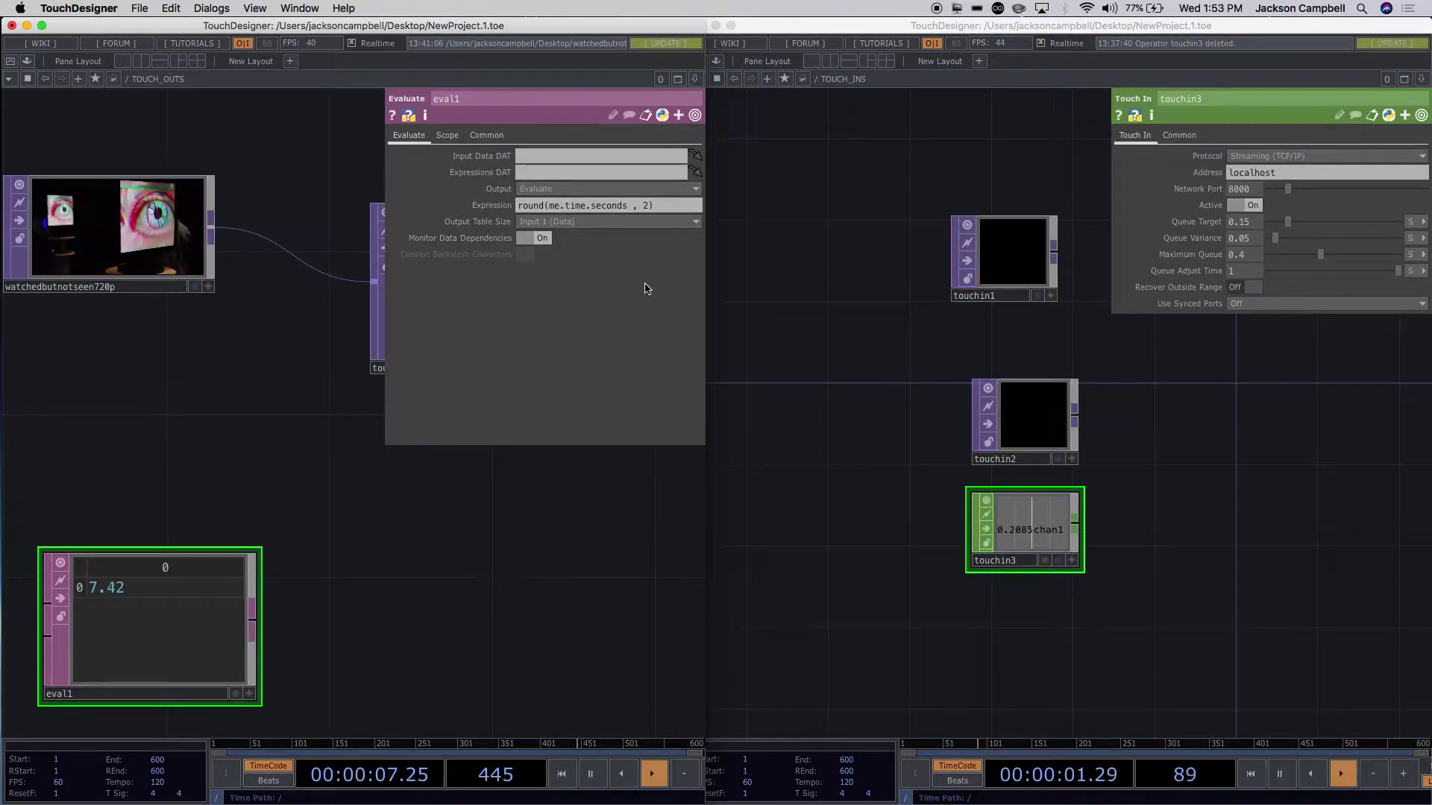
left_click(519, 207)
left_click_drag(519, 206, 680, 205)
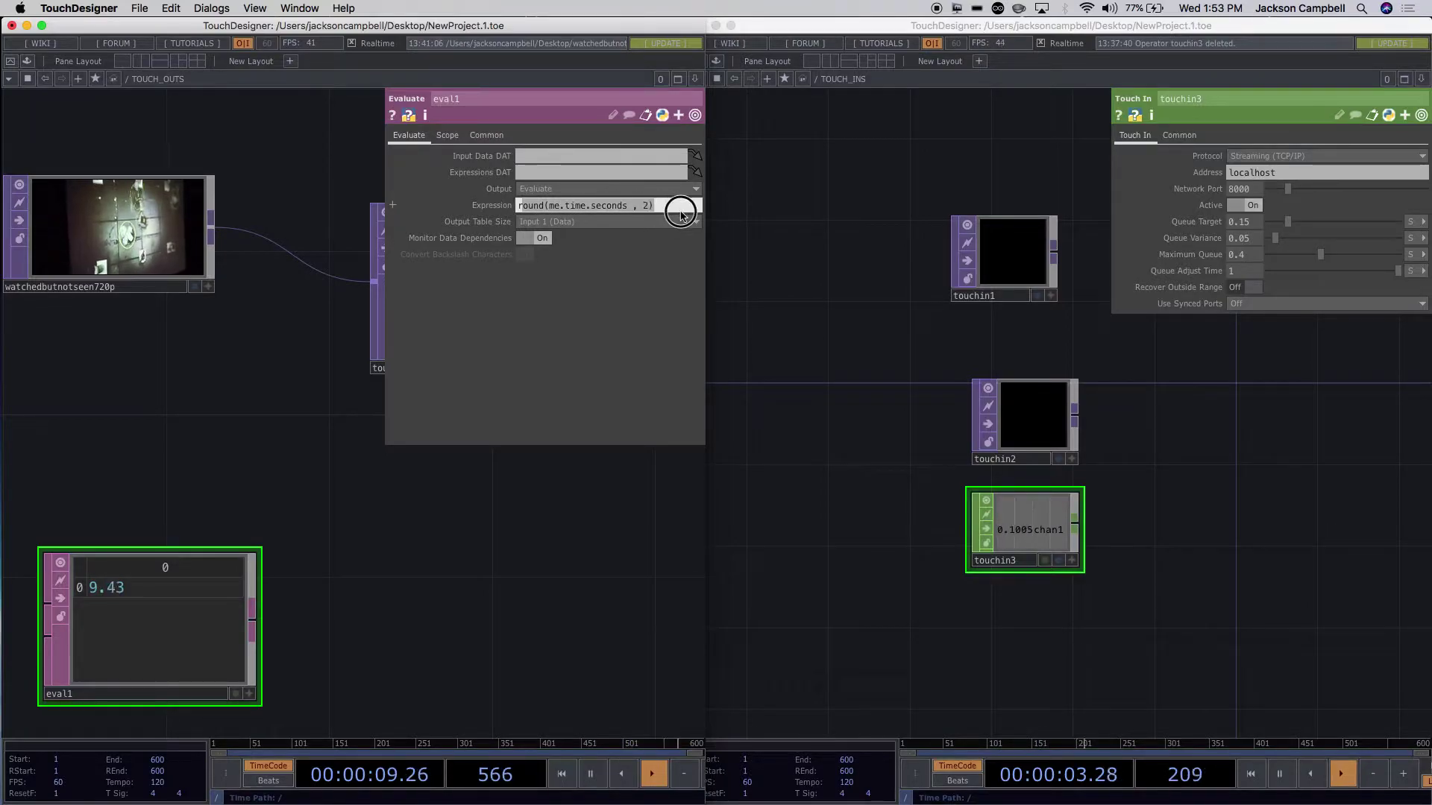
left_click_drag(520, 206, 655, 221)
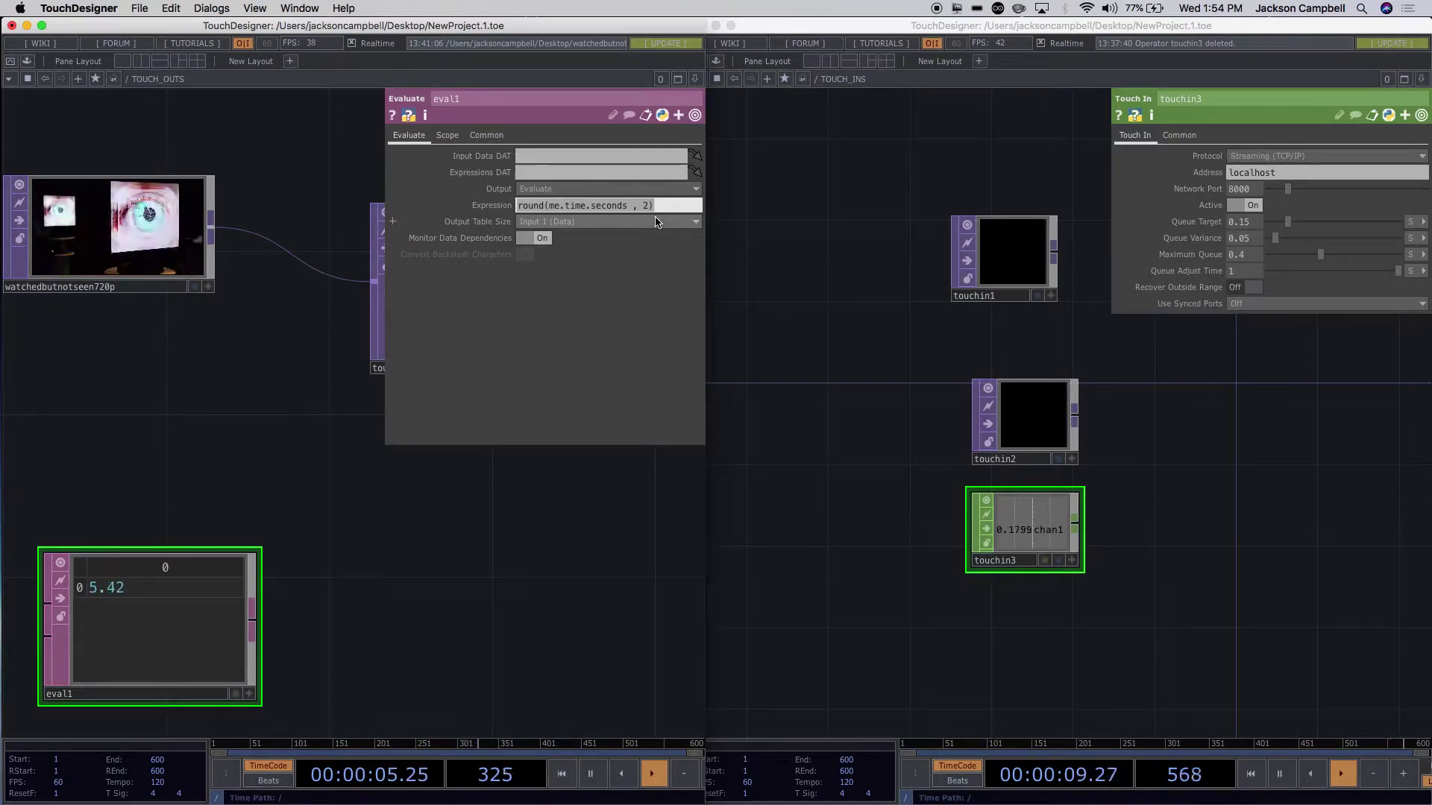
left_click(500, 483)
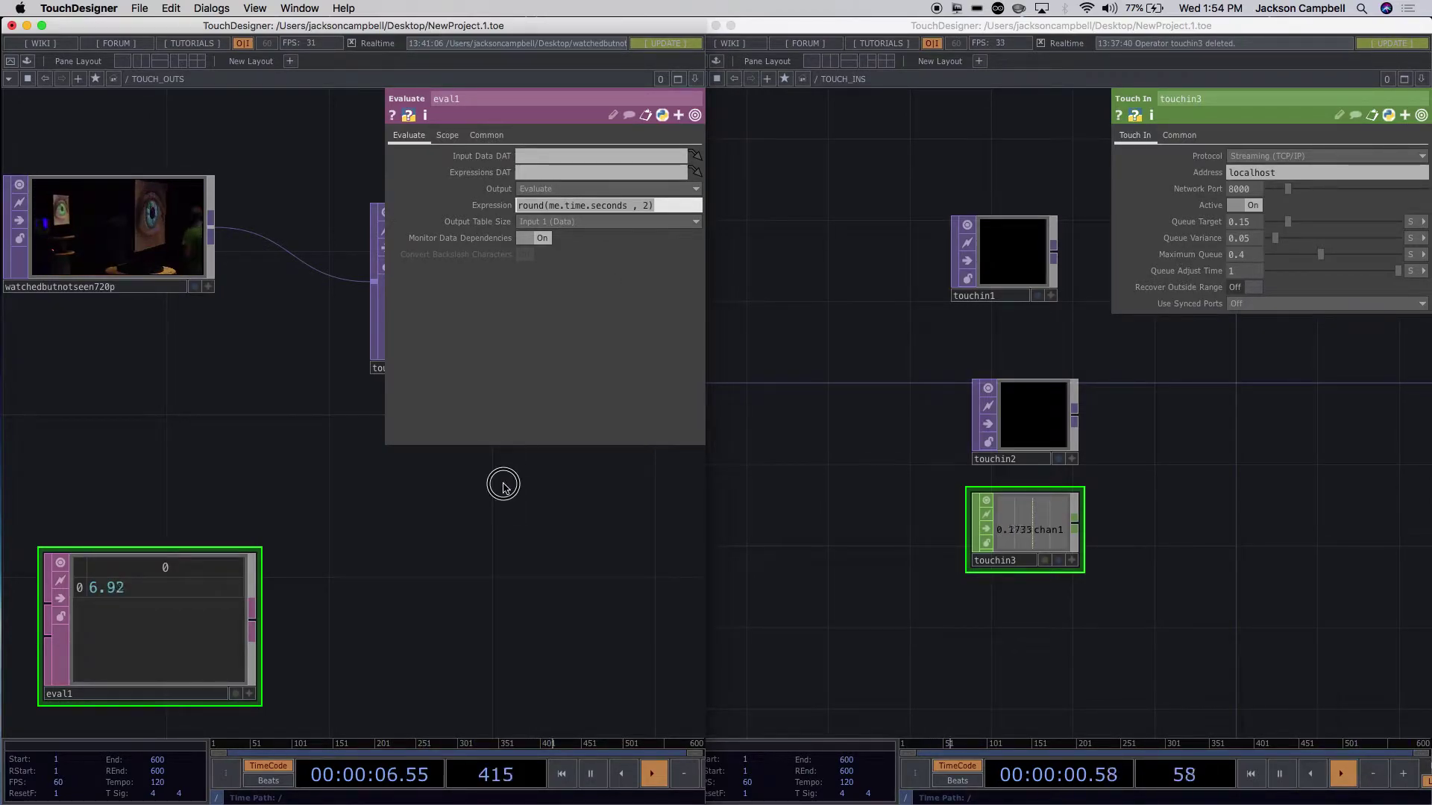
left_click(259, 606)
left_click_drag(141, 643, 179, 565)
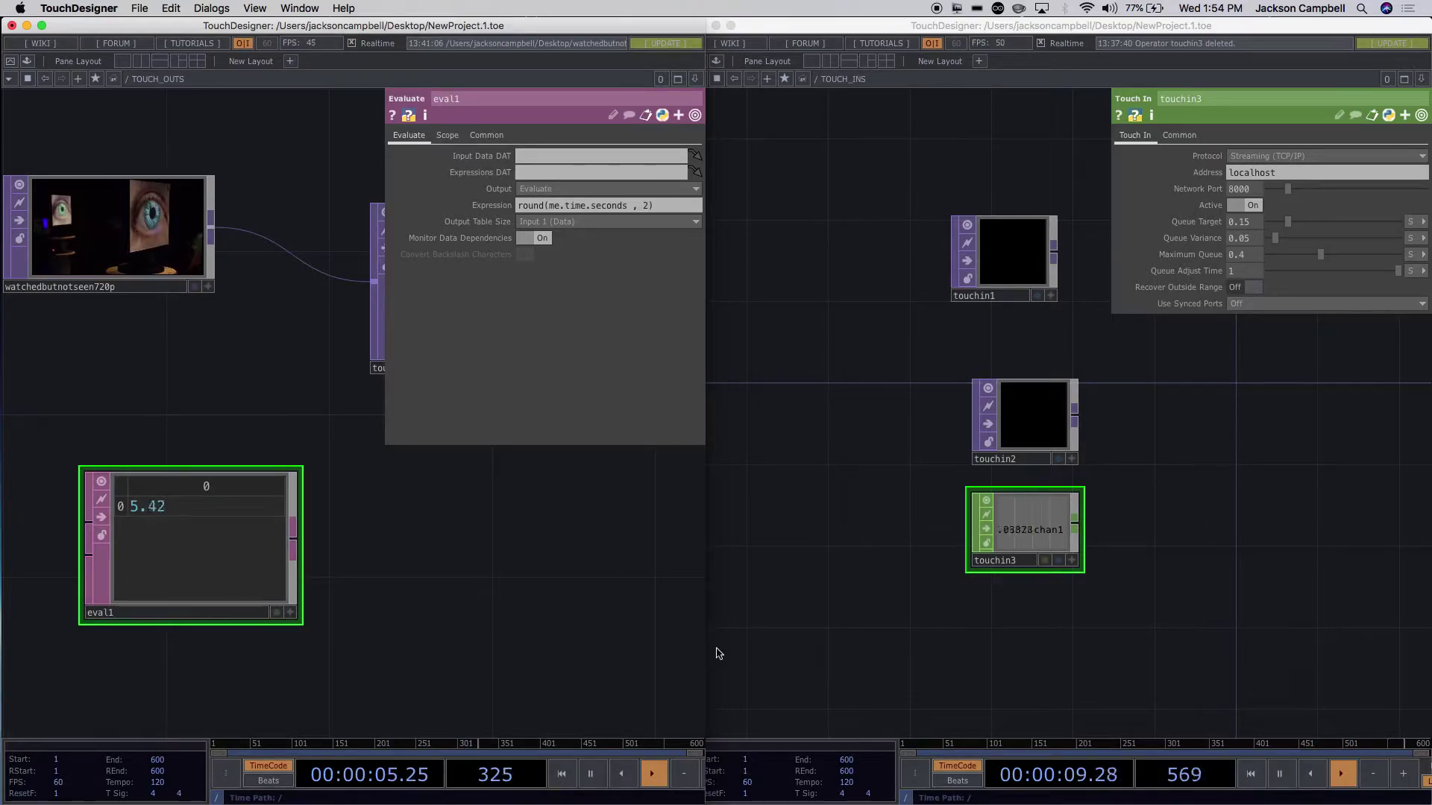
Add a Touch In DAT below touchin3 in the TOUCH_INS network.
left_click_drag(908, 653, 805, 513)
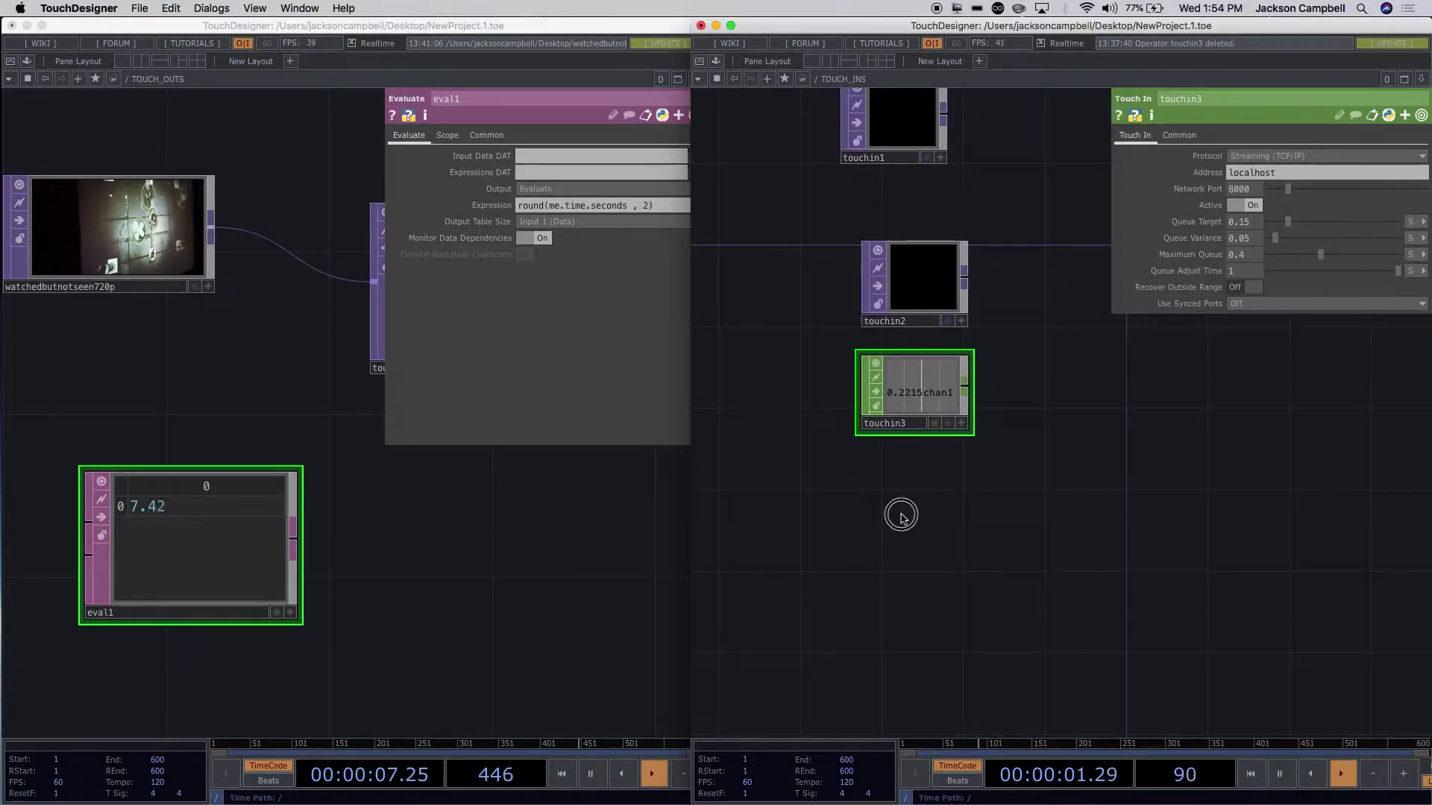
key("Tab")
left_click(847, 350)
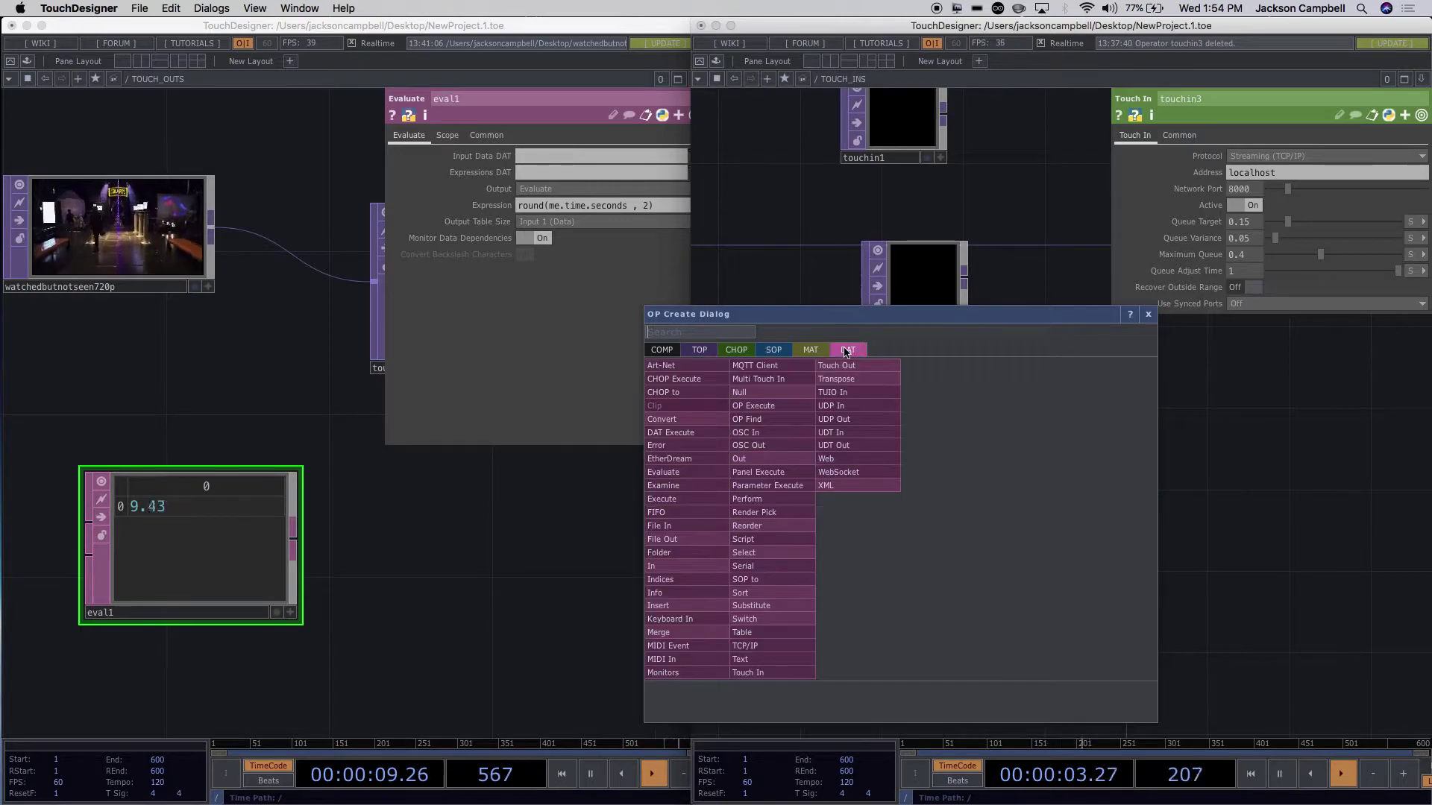
type("tou")
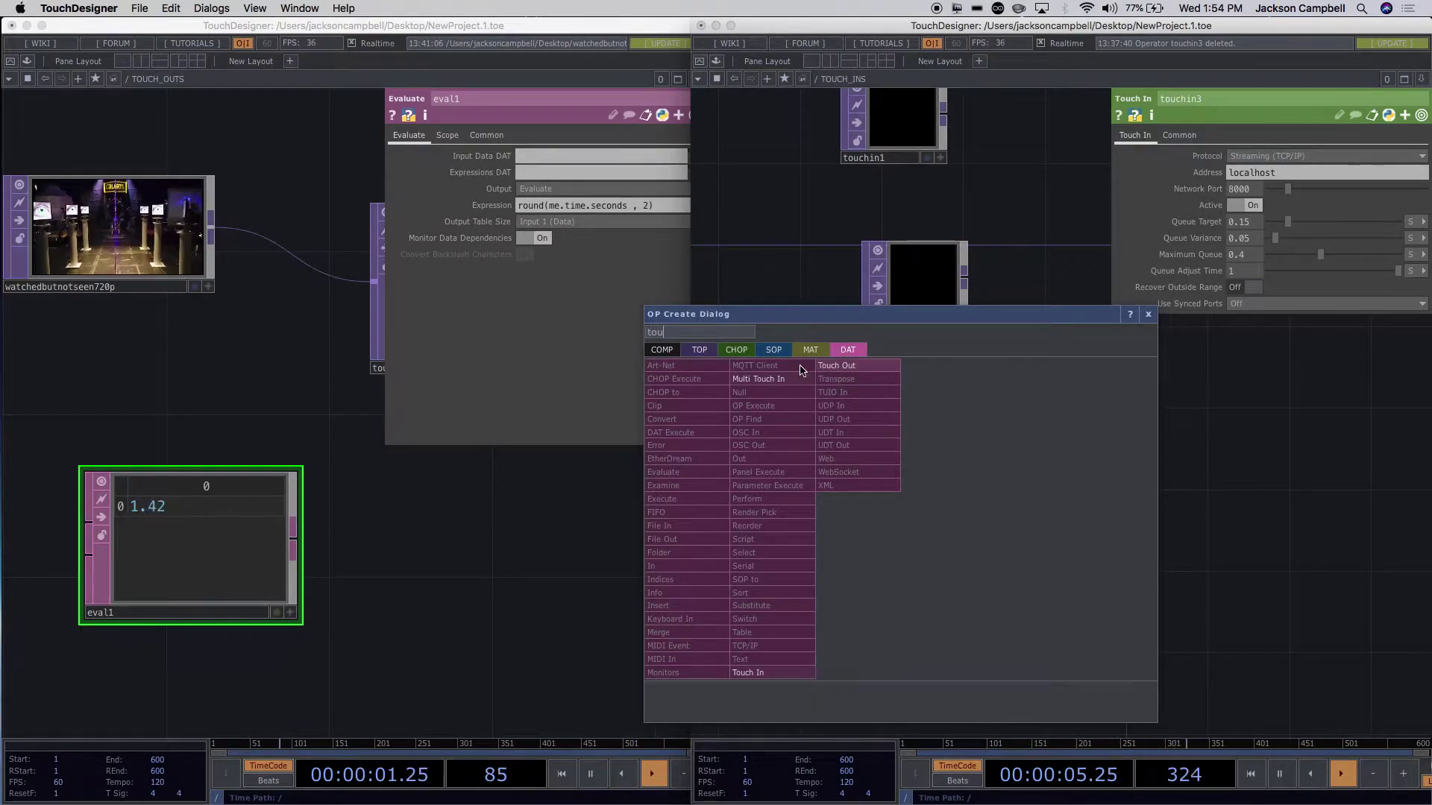
left_click(748, 672)
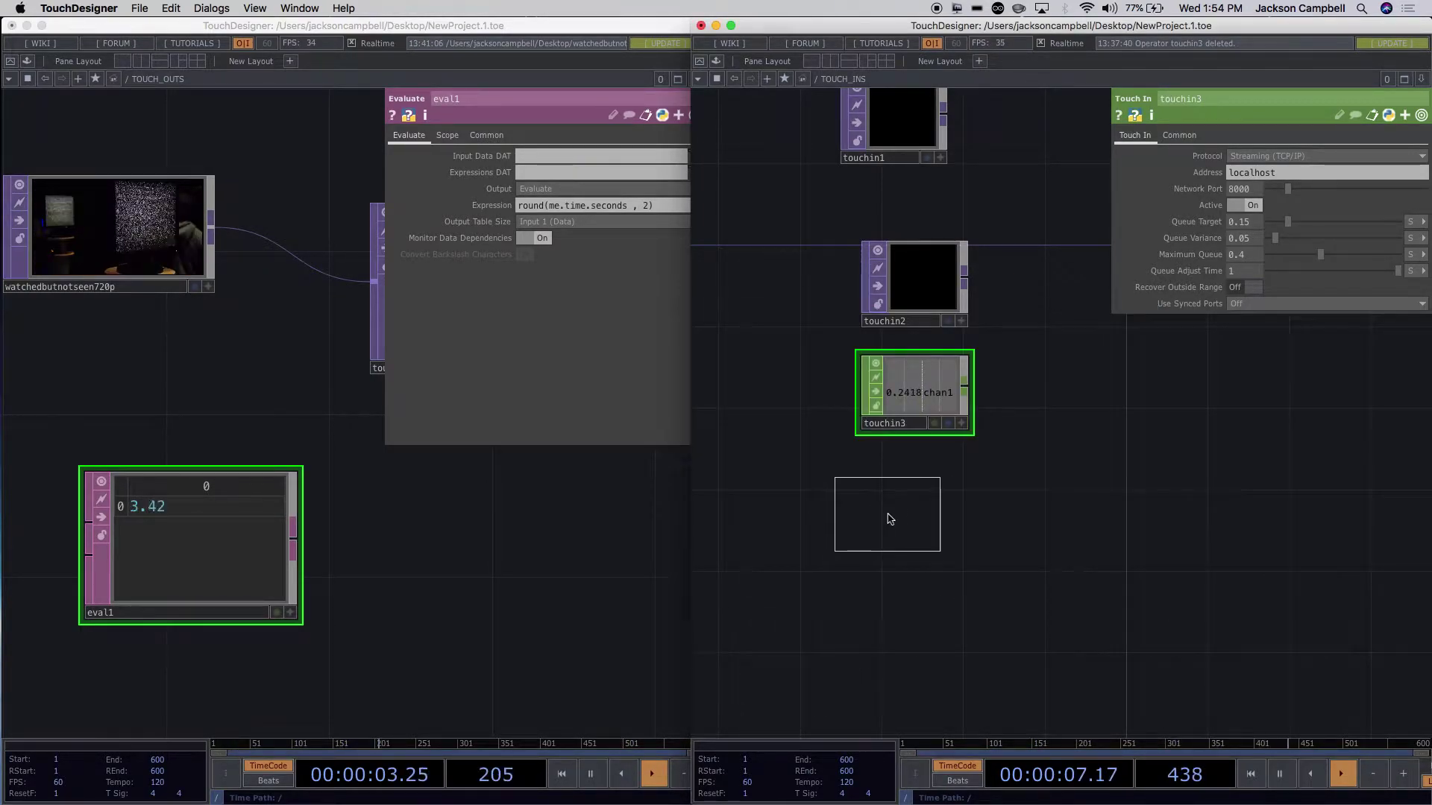
left_click(890, 519)
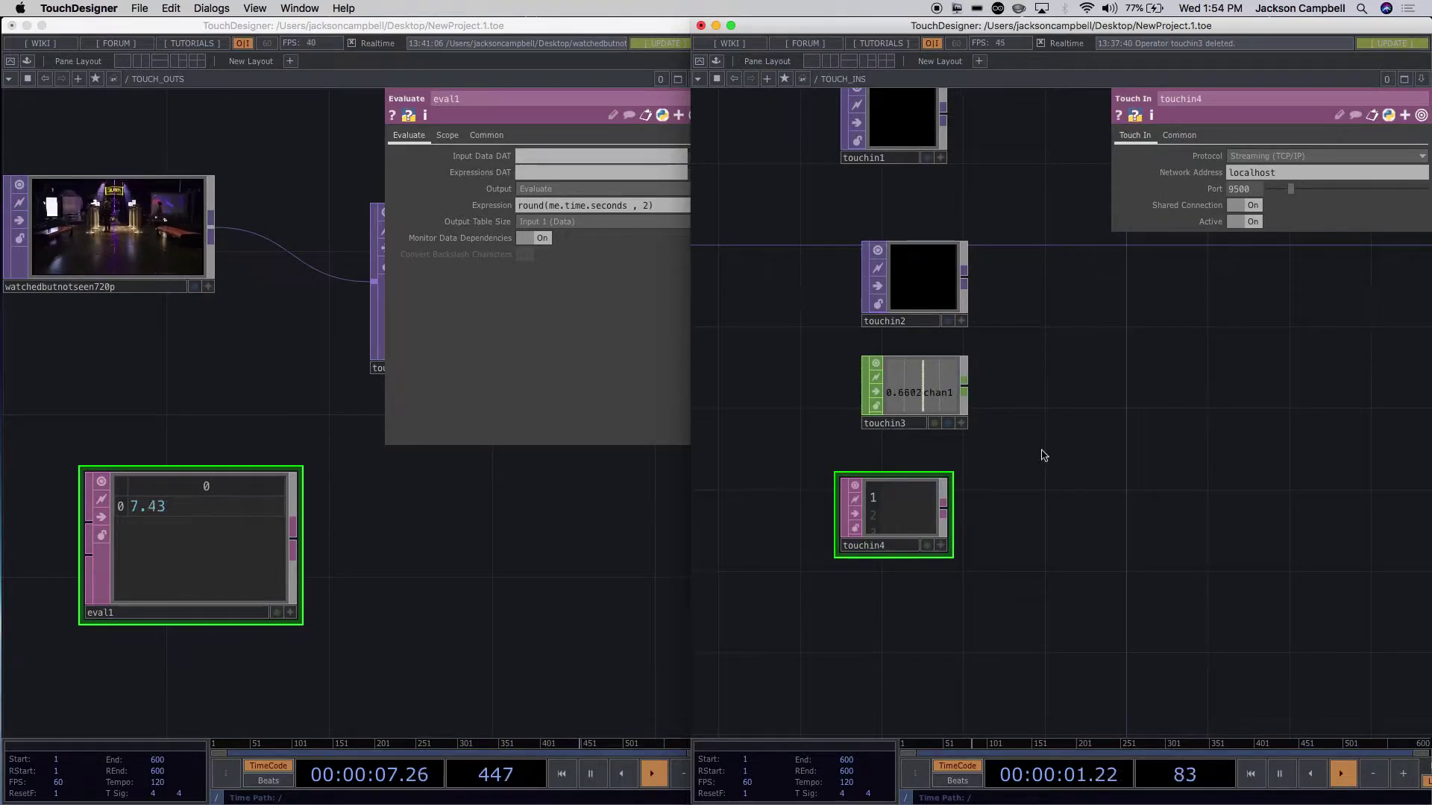
Add a Touch Out DAT beside eval1 in TOUCH_OUTS and connect eval1's output to its input.
left_click(255, 547)
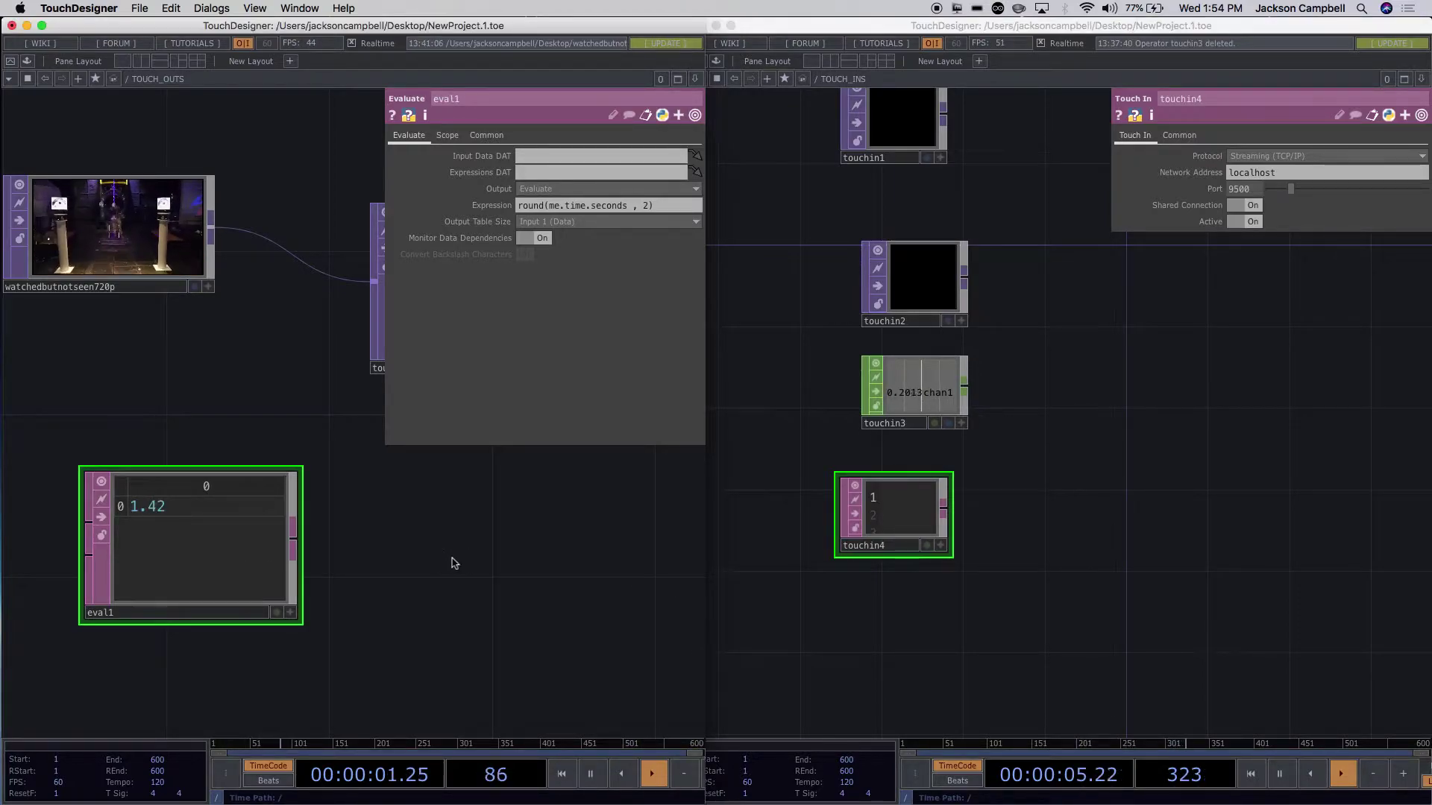
key("Tab")
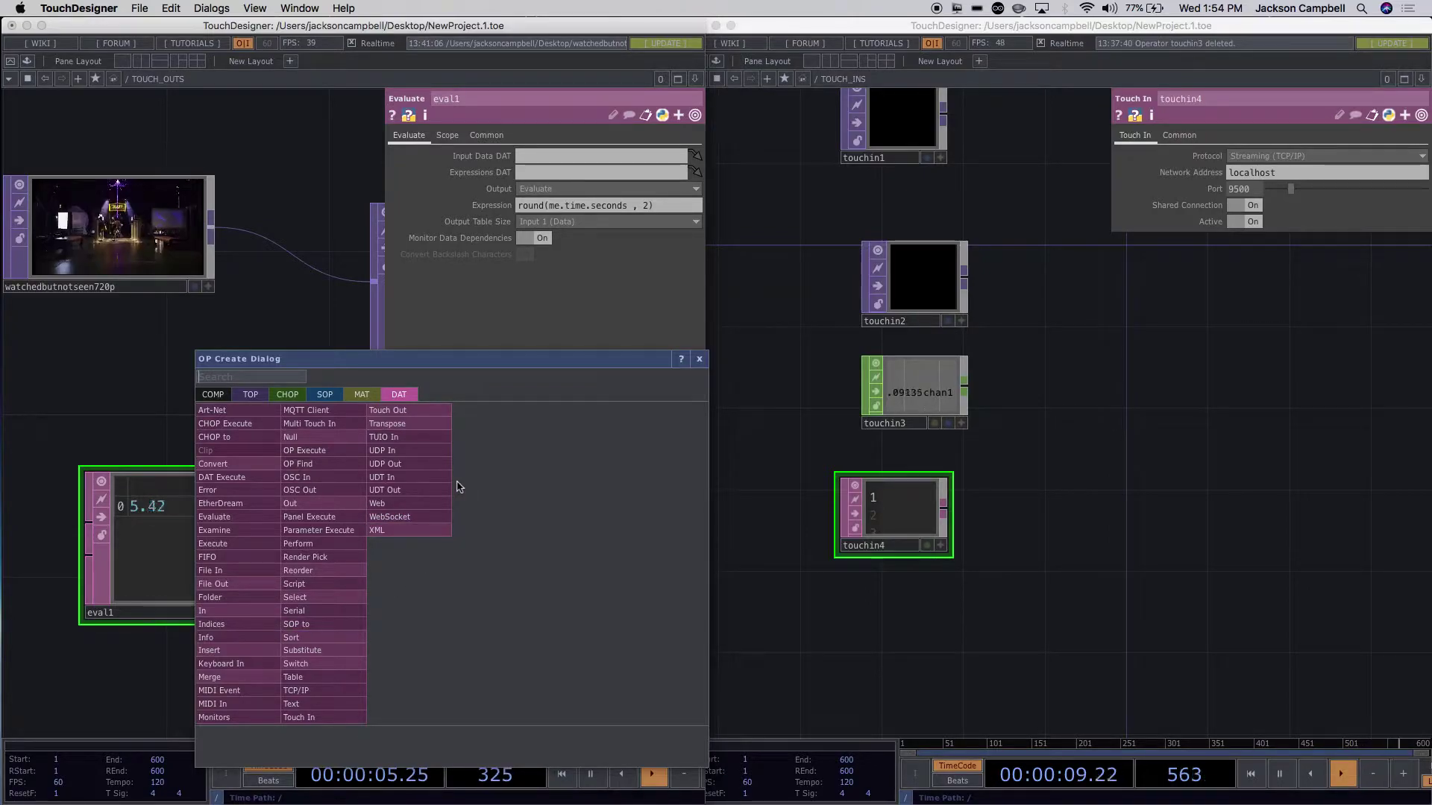
type("tou")
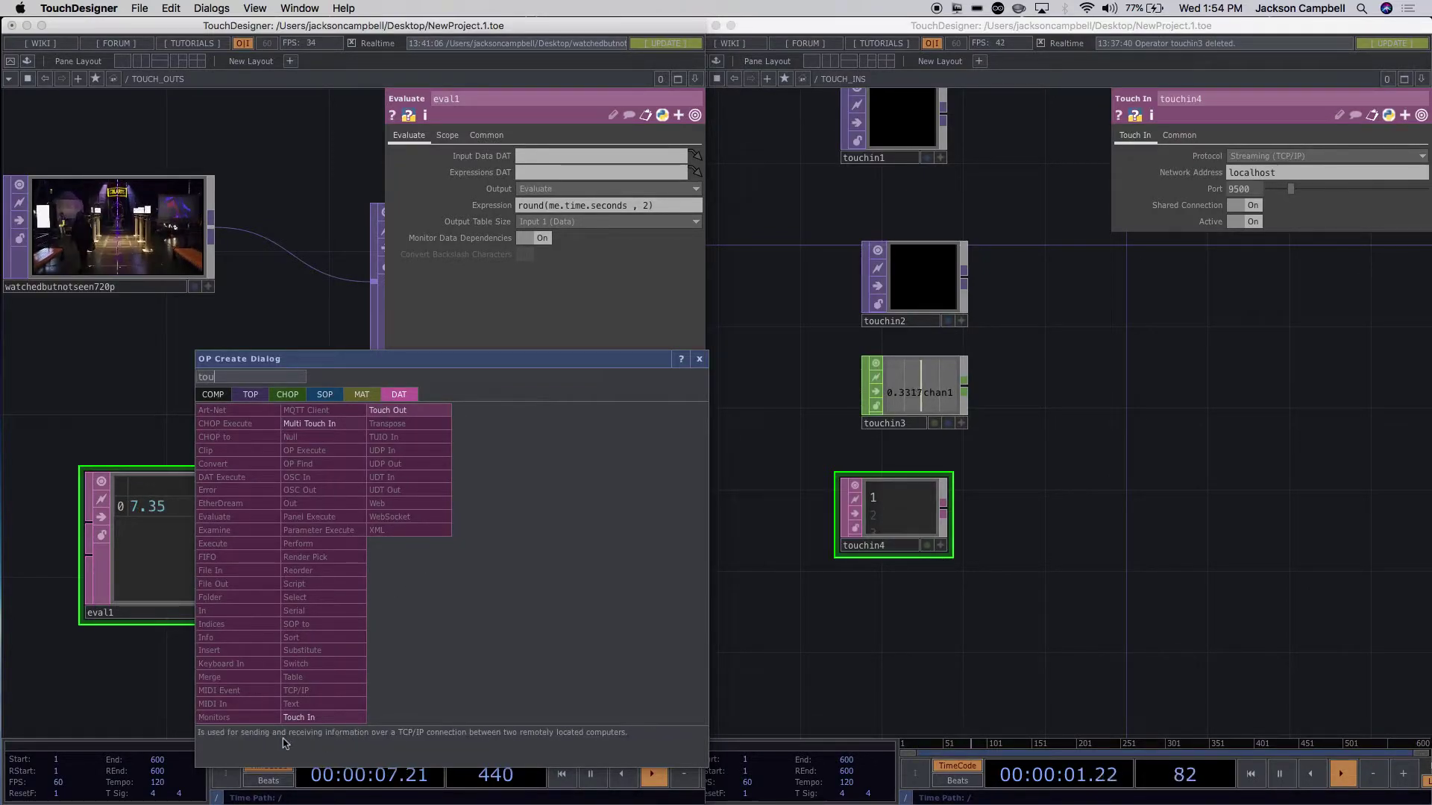
left_click(314, 713)
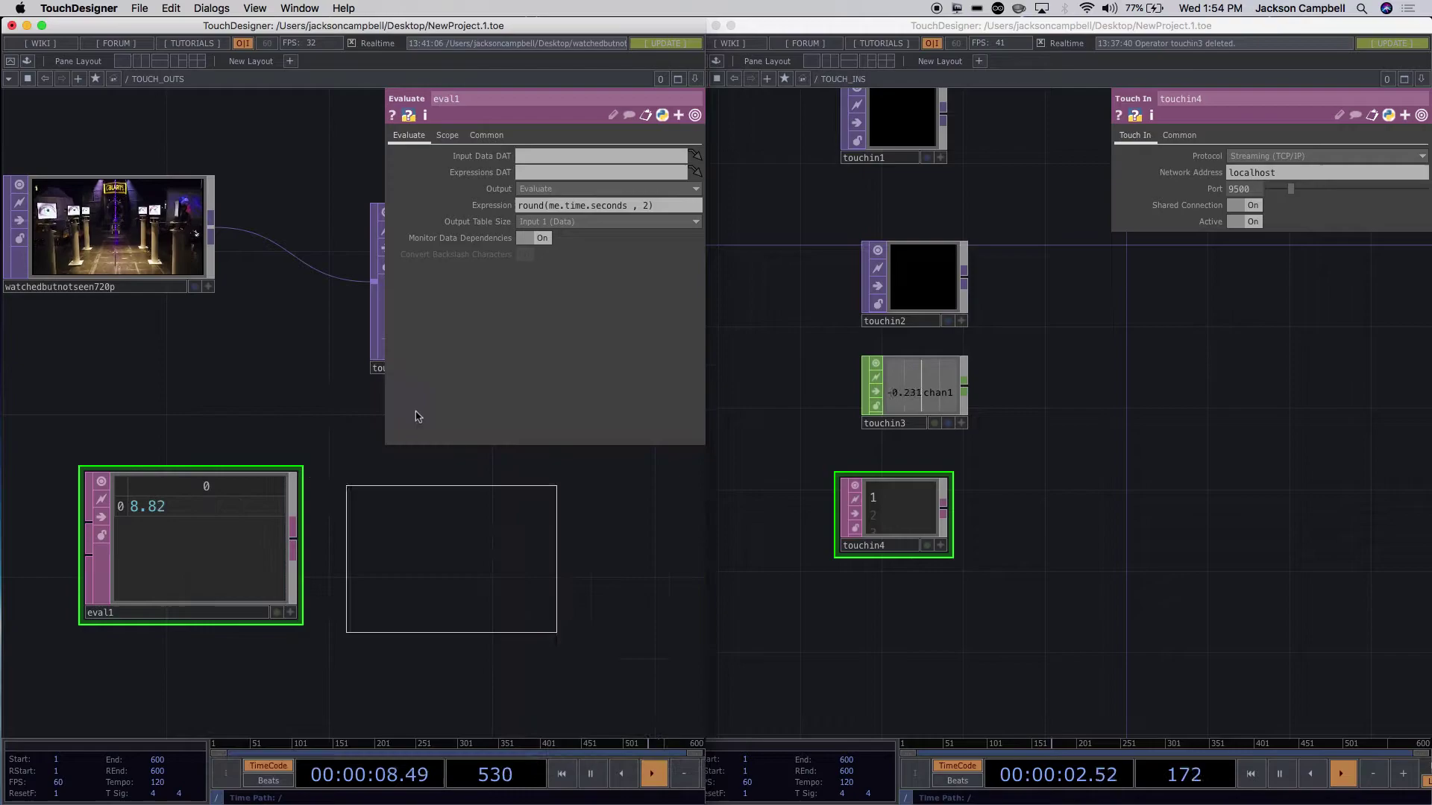
left_click(493, 538)
left_click_drag(294, 543, 373, 539)
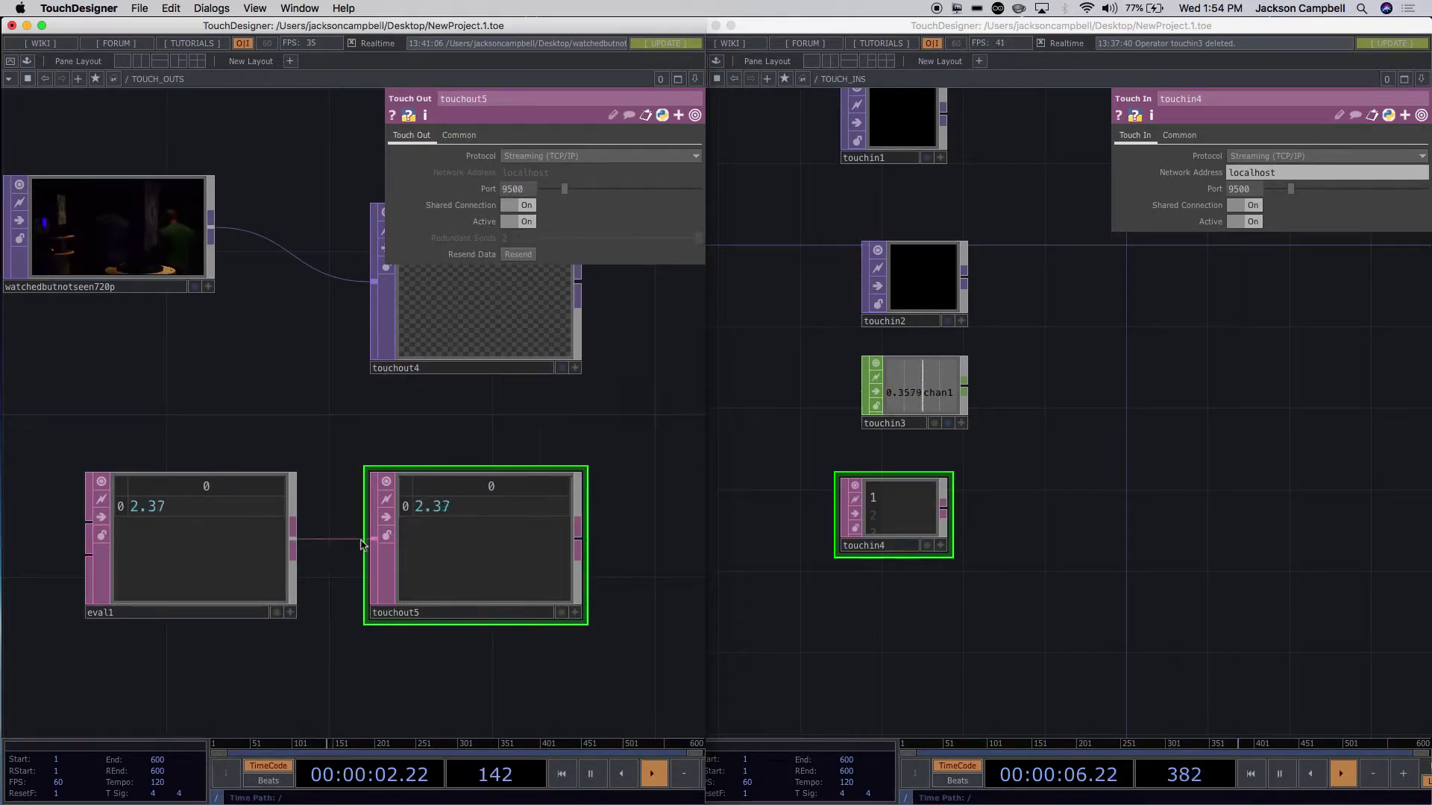
Align touchin4 beneath touchin3 and compare its table with touchout5 in the sending project.
left_click(901, 526)
left_click_drag(900, 526, 922, 546)
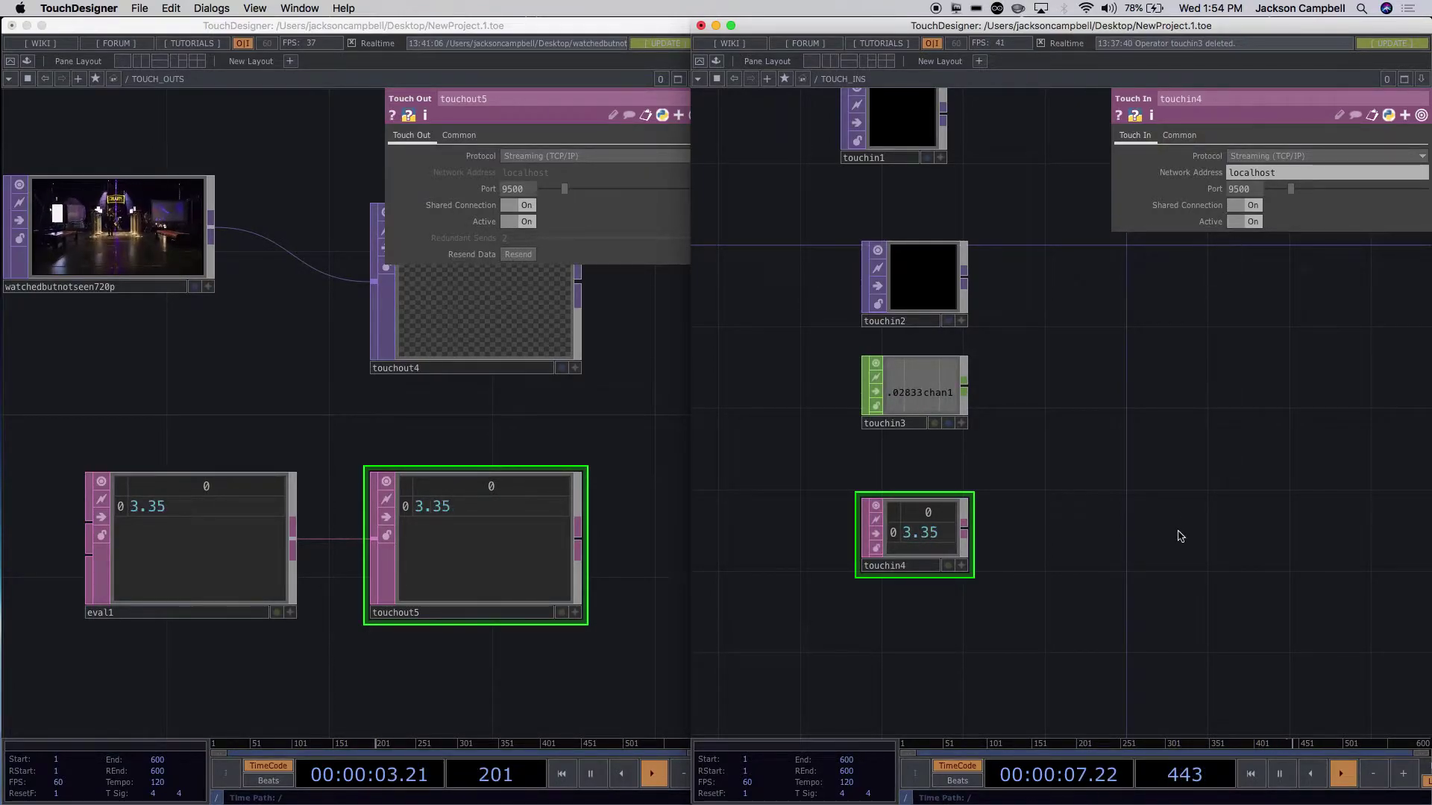
left_click(473, 534)
left_click(964, 550)
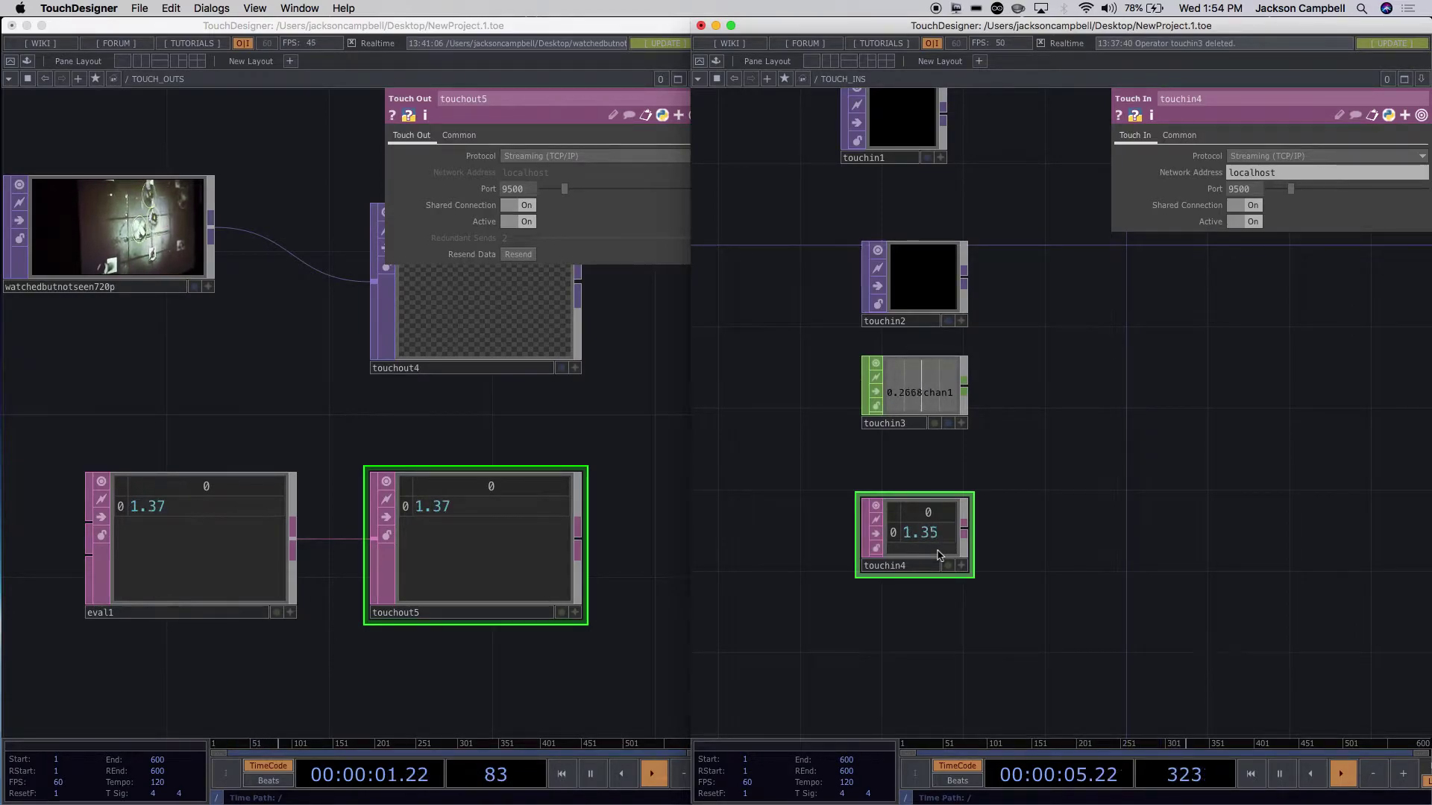
Look through the SOP operators available for the TOUCH_OUTS network without adding one.
left_click_drag(276, 701, 306, 541)
key("Tab")
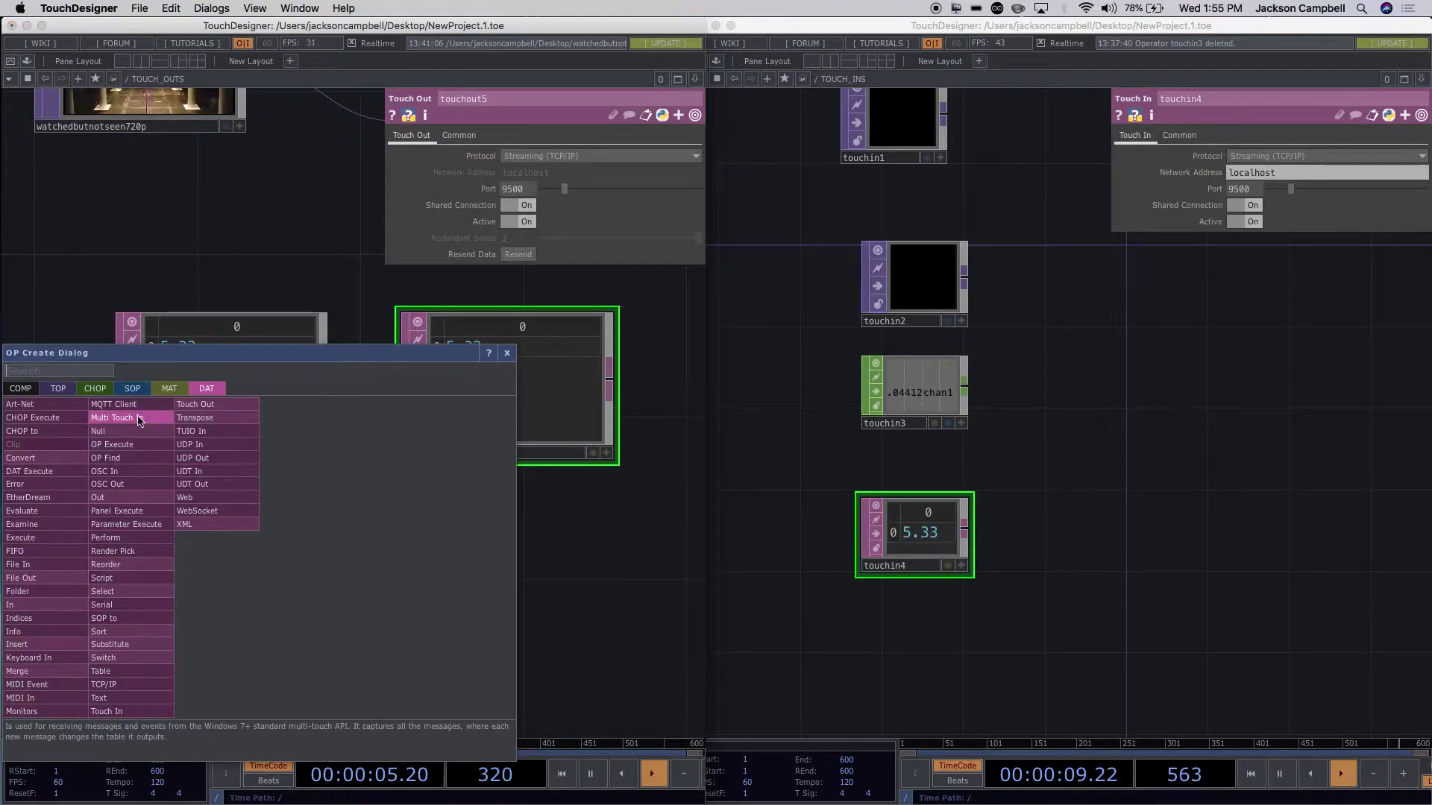
left_click(133, 393)
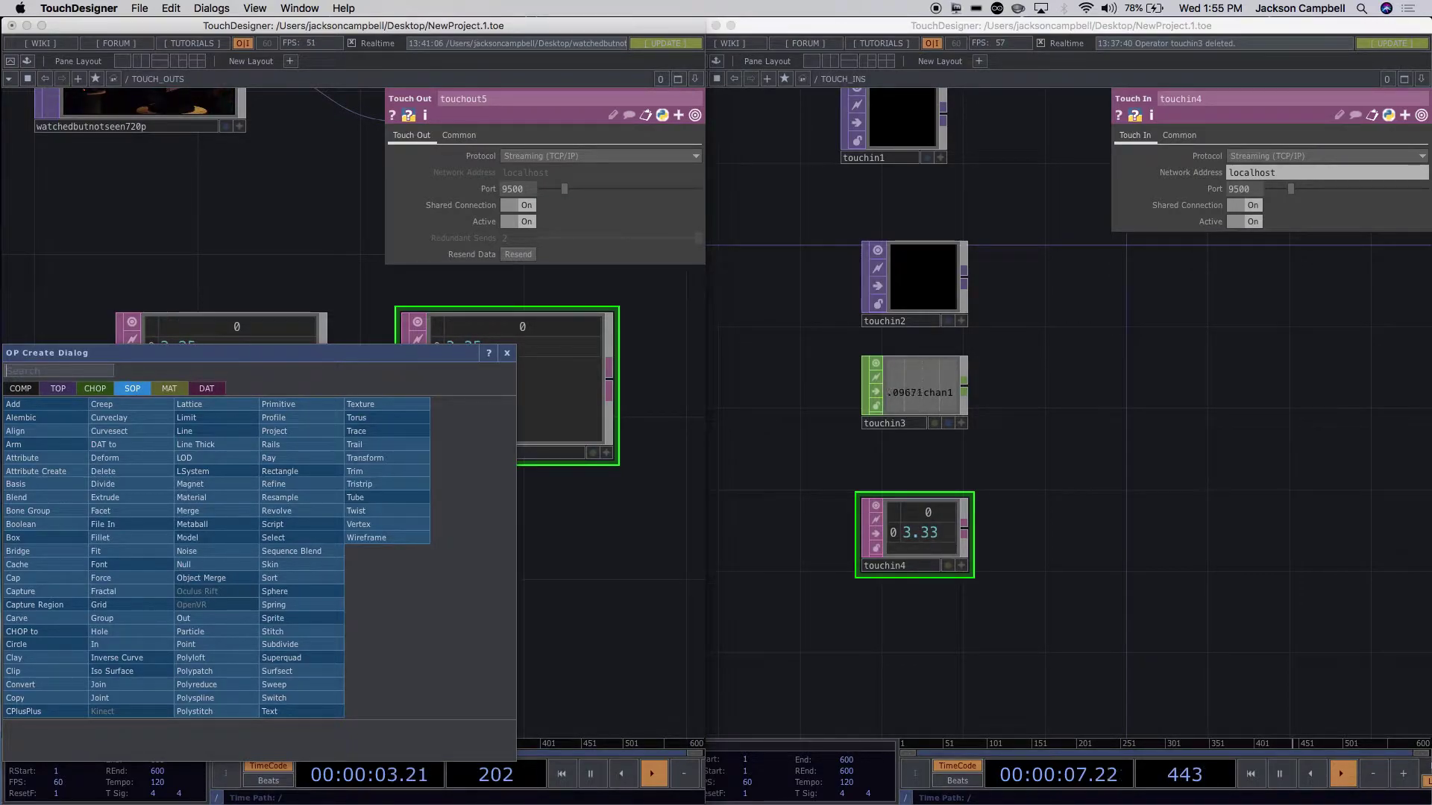
key("Escape")
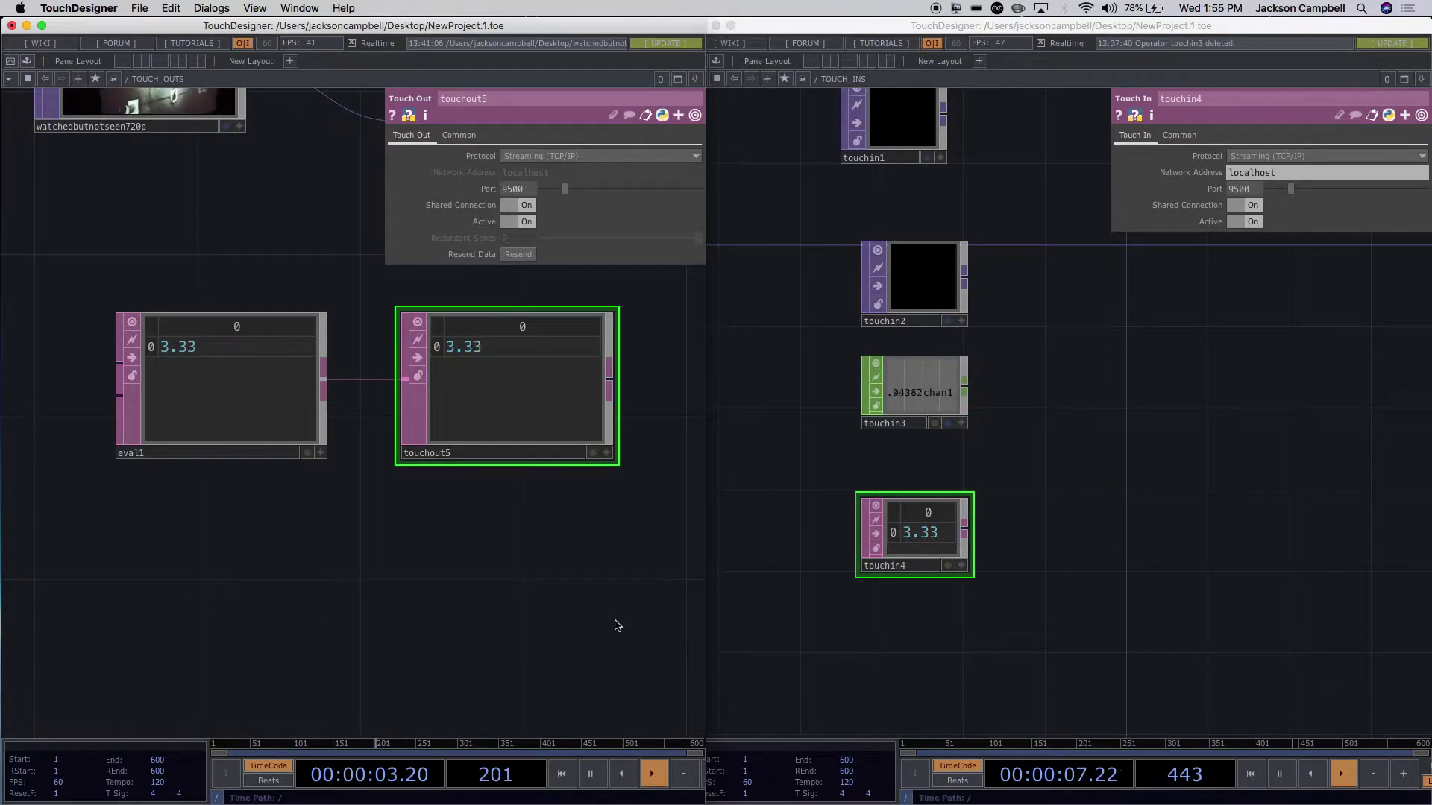
Leave the TOUCH_OUTS and TOUCH_INS networks and return to the root level in both projects.
scroll(514, 656, "down", 5)
scroll(519, 661, "down", 3)
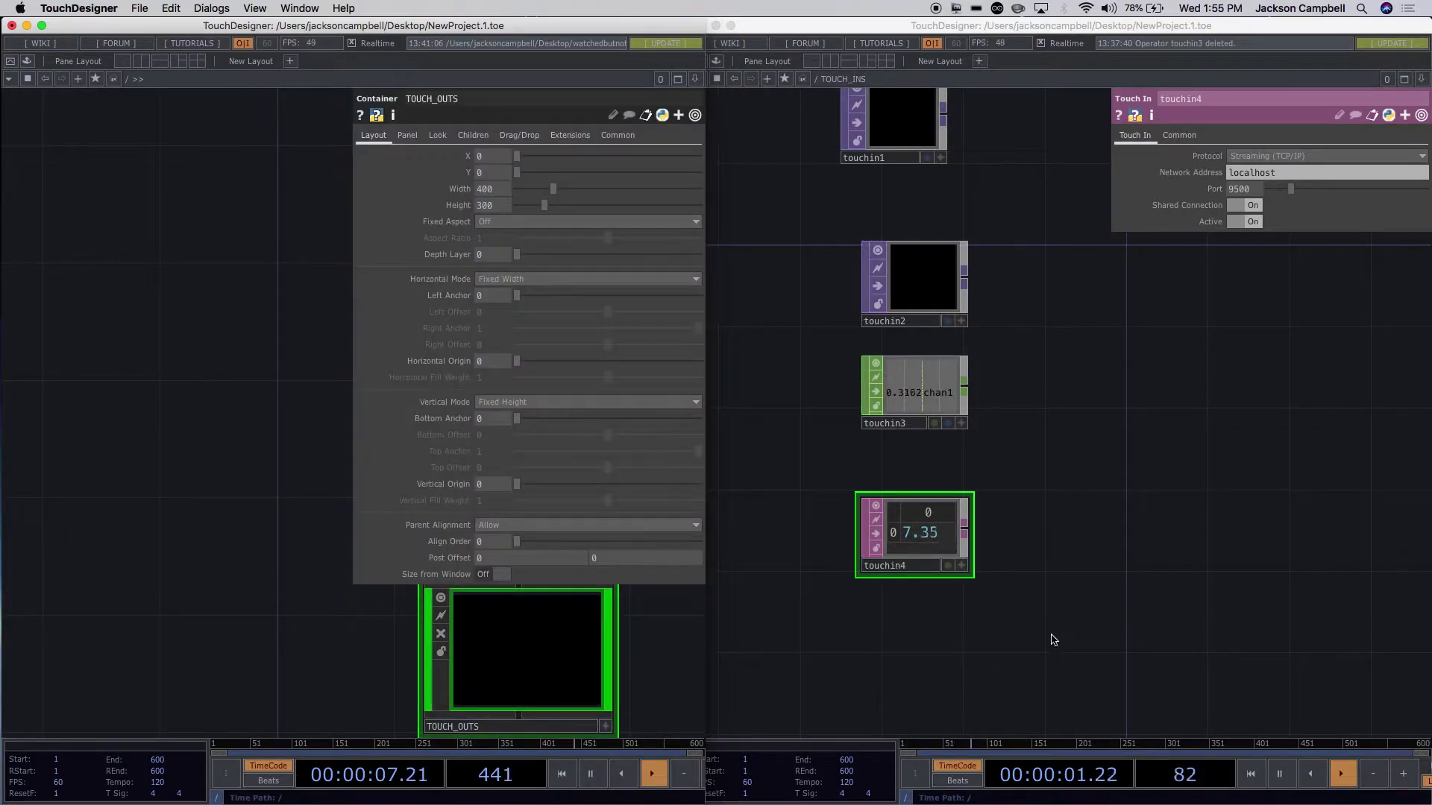
scroll(1051, 634, "down", 1)
scroll(1051, 635, "down", 5)
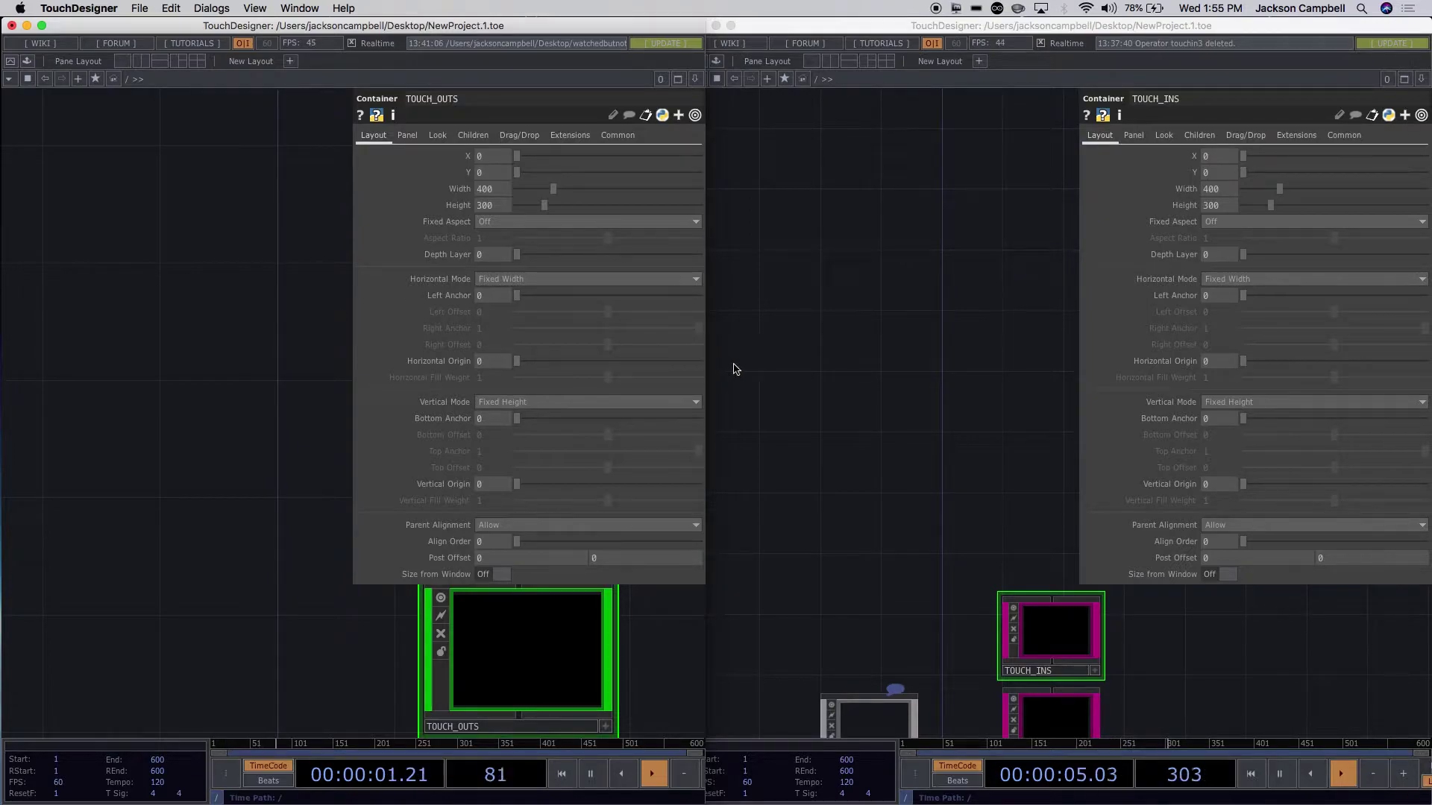
Hide the container parameters in both the receiving and the sending project.
left_click(1328, 344)
key("p")
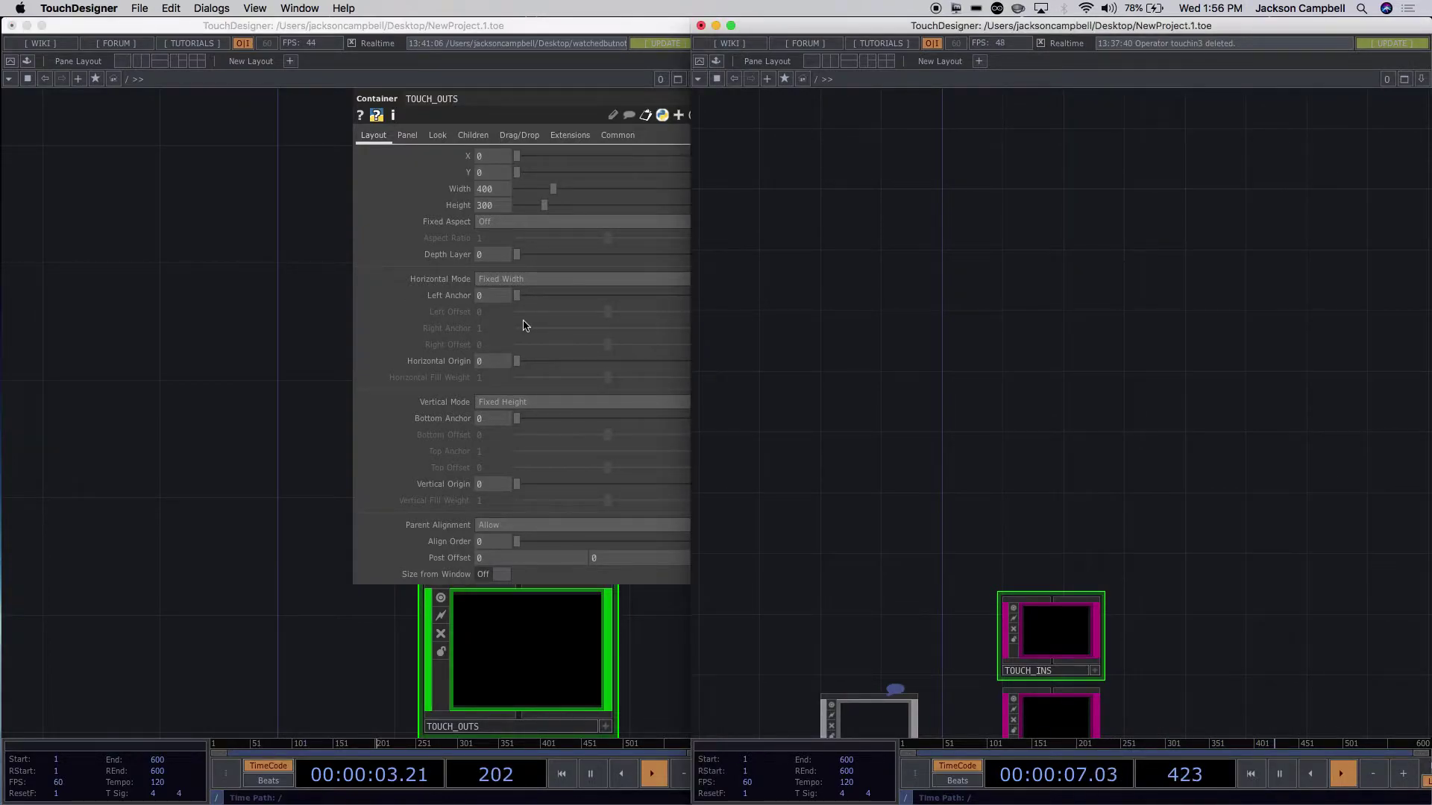
left_click(211, 350)
key("p")
Enter the OSC_OUTS container below TOUCH_OUTS in the sending project.
left_click_drag(407, 316, 352, 150)
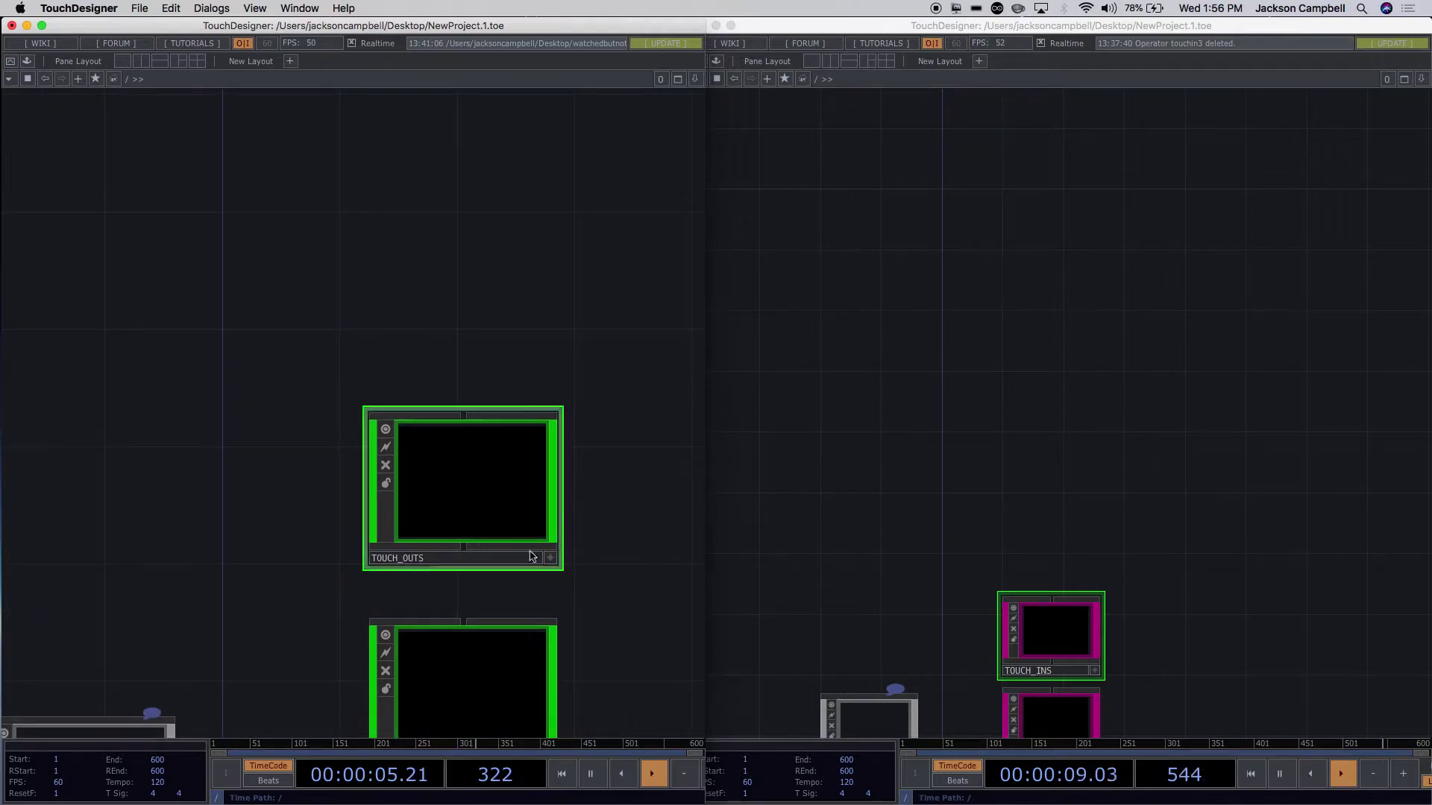
left_click_drag(572, 597, 549, 390)
left_click_drag(591, 485, 556, 399)
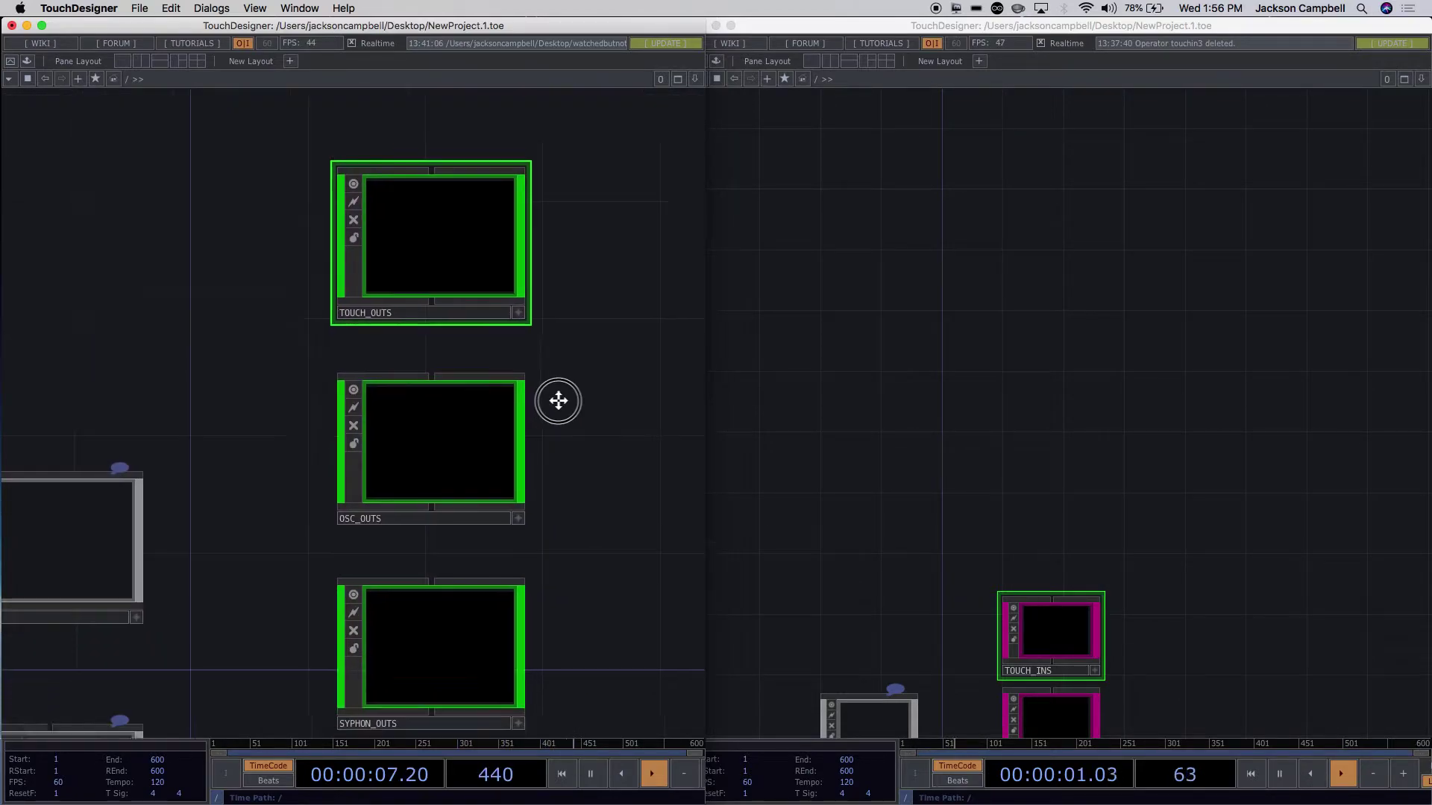
double_click(415, 408)
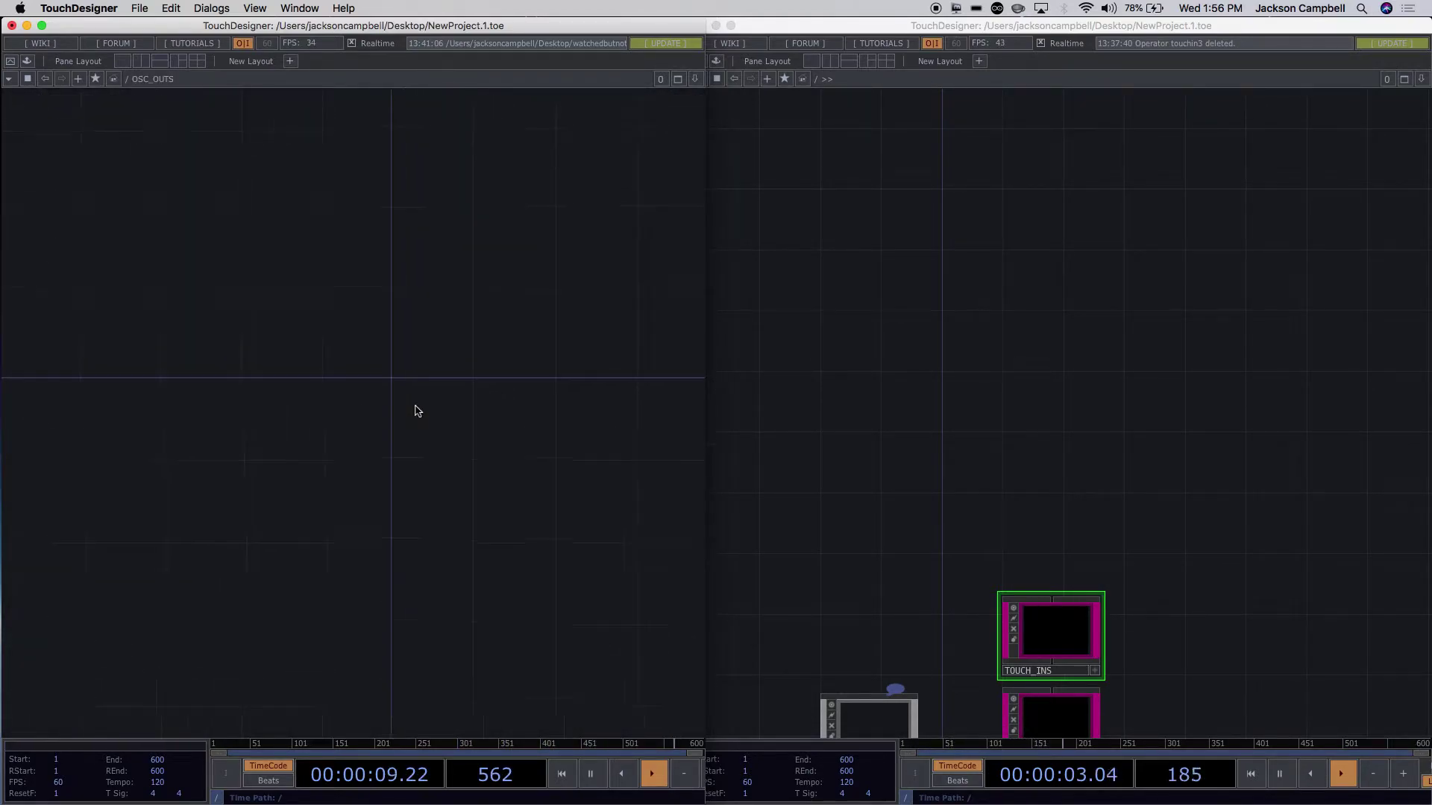
Enter the OSC_INS container below TOUCH_INS in the receiving project.
left_click(1116, 529)
key("Tab")
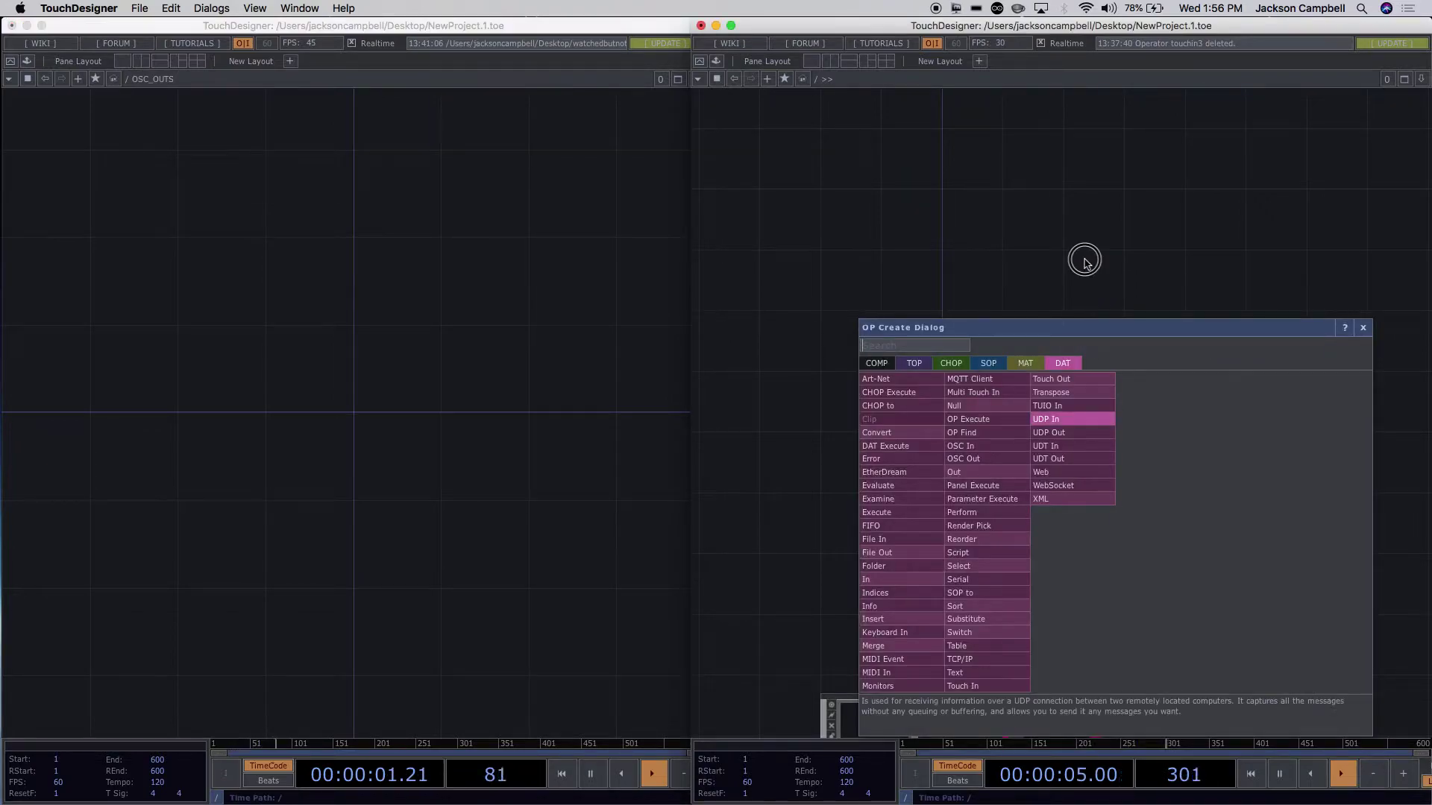
key("Escape")
left_click_drag(1198, 445, 1199, 253)
left_click(1126, 558)
scroll(1059, 508, "up", 3)
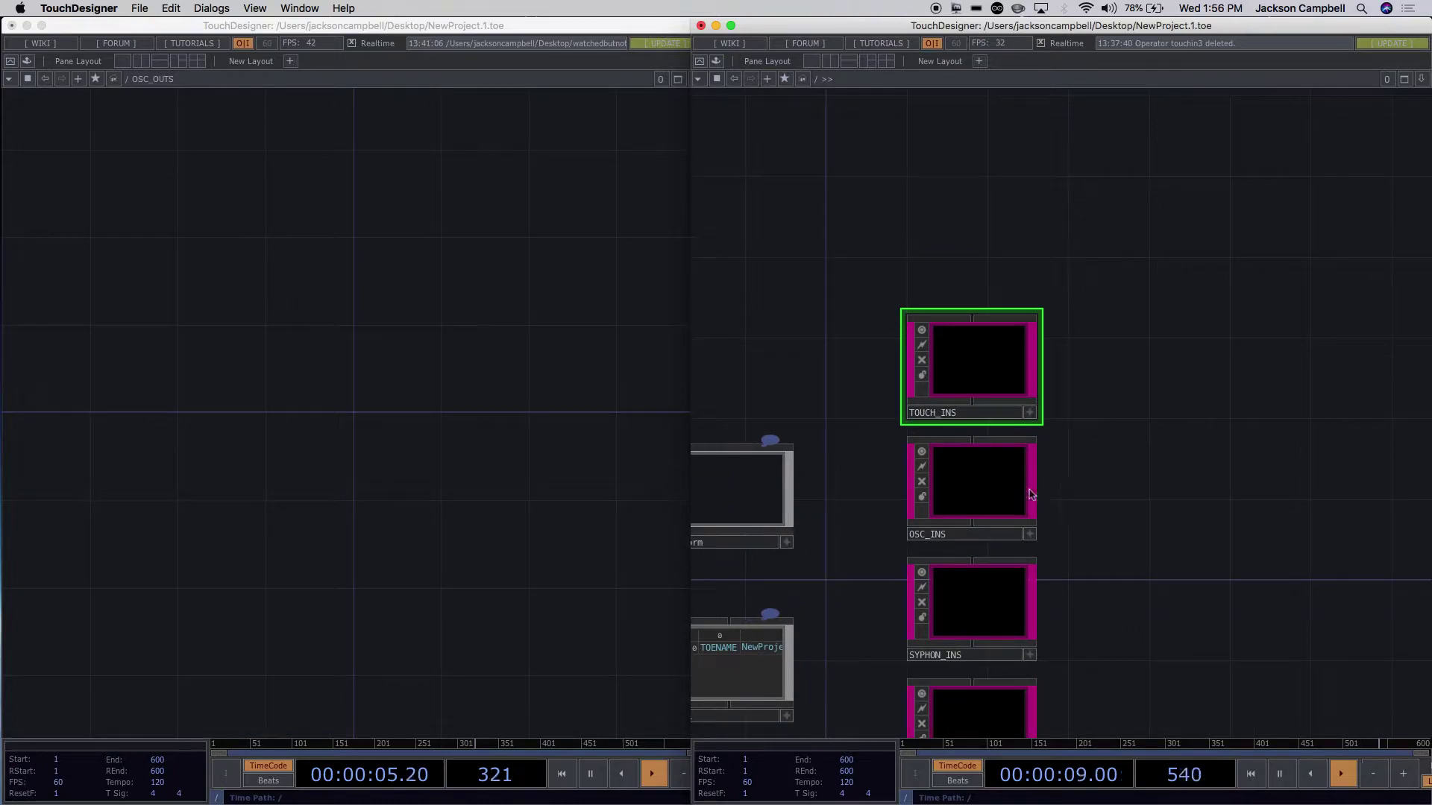
scroll(992, 497, "up", 4)
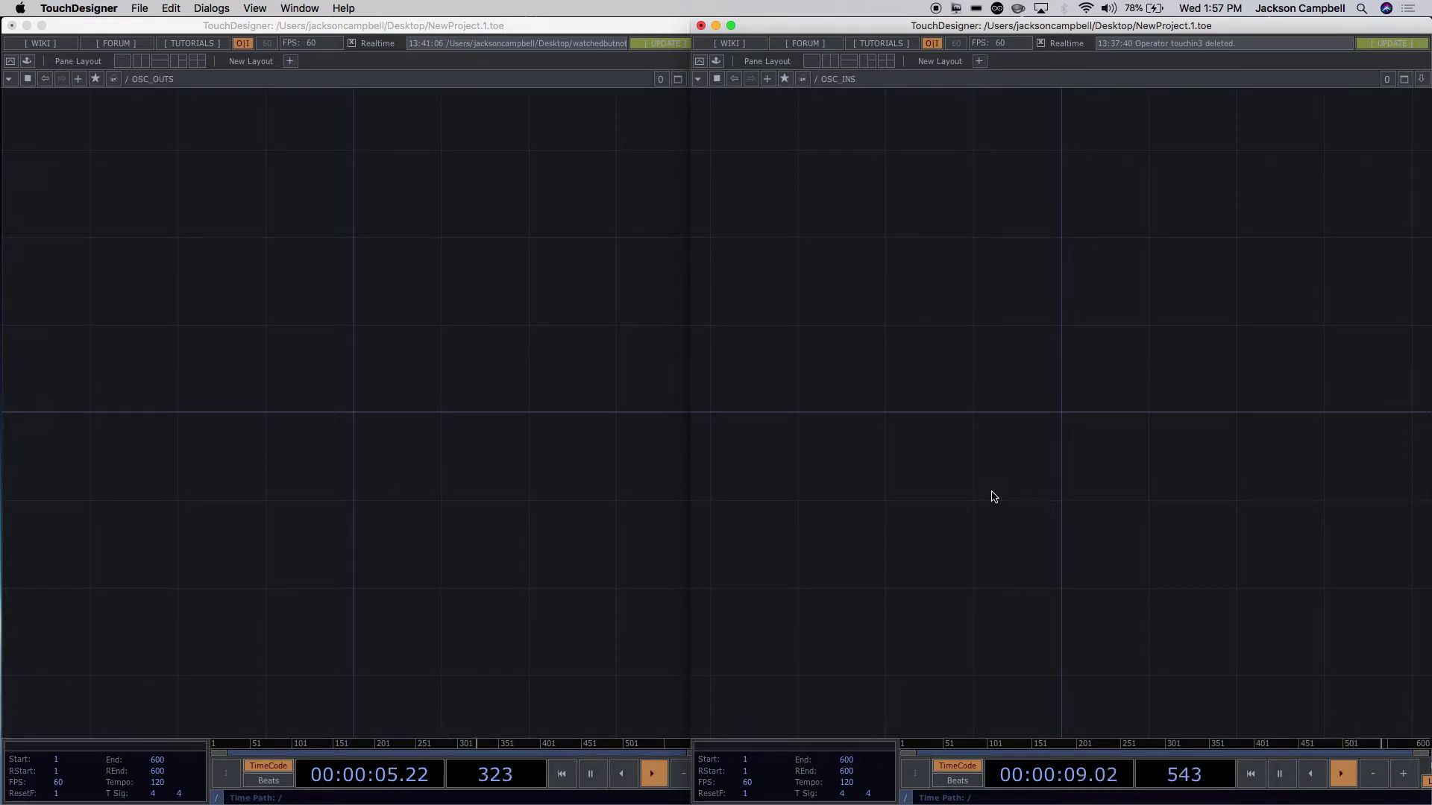
Add an LFO CHOP to the OSC_OUTS network and move it aside to leave room for another node.
double_click(112, 226)
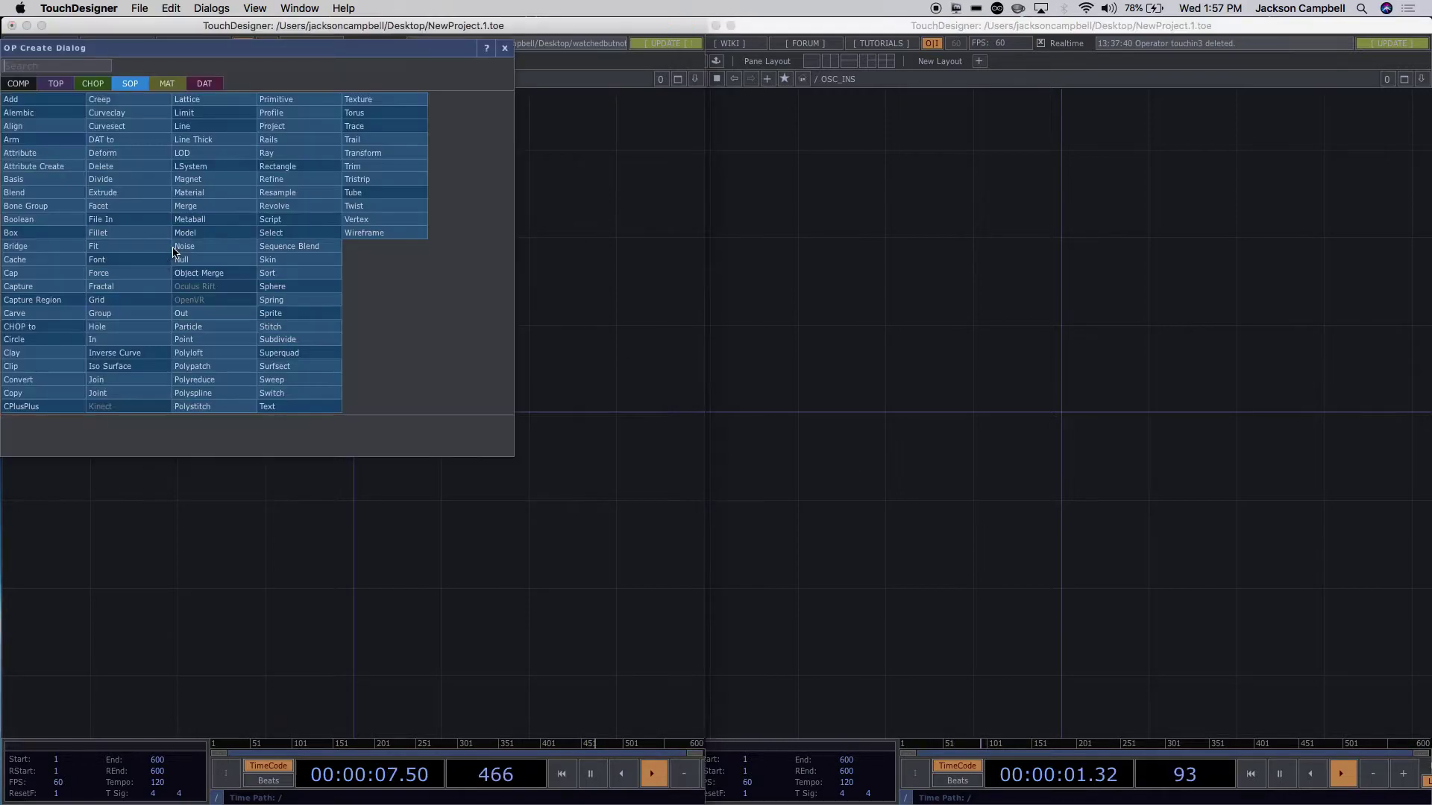
left_click(91, 83)
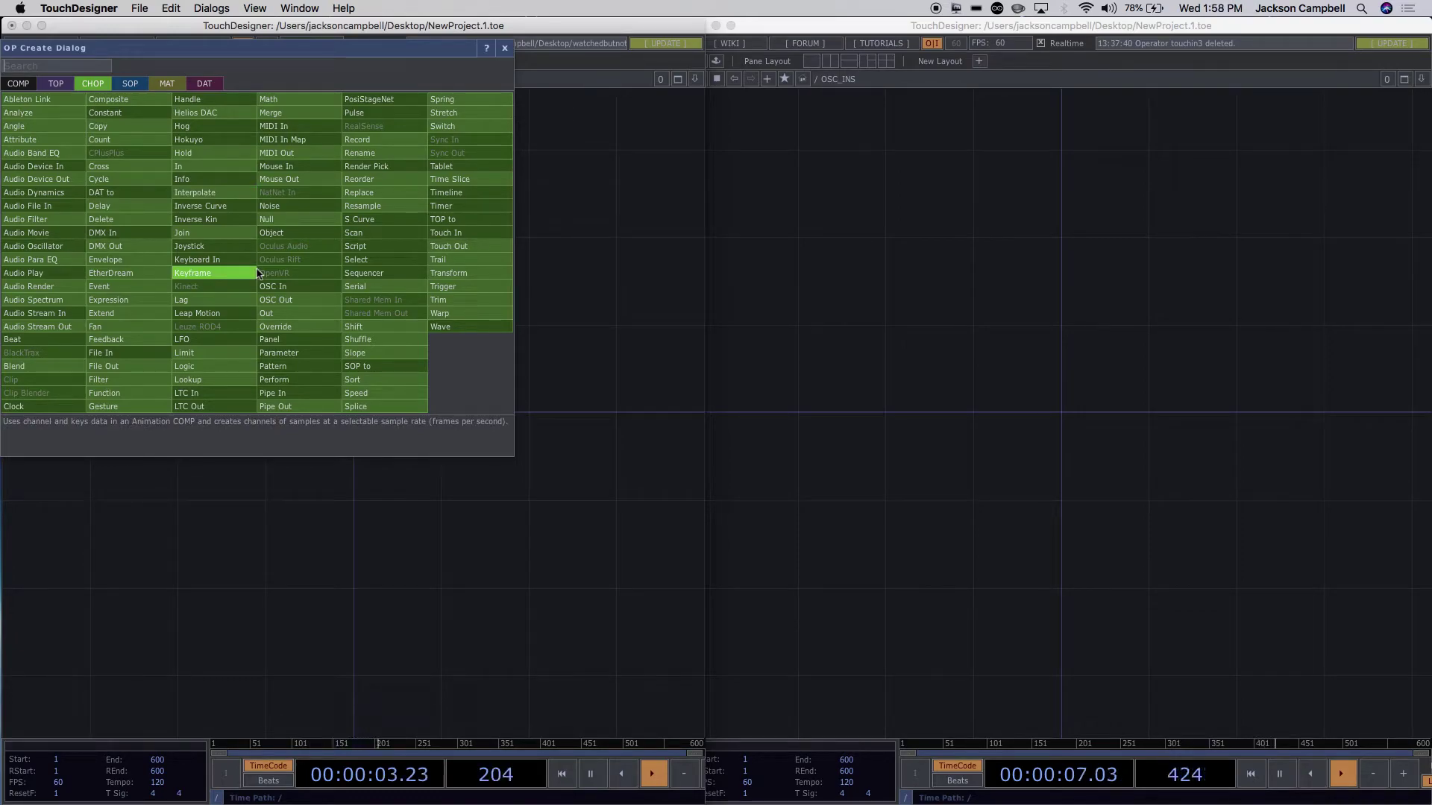
type("lf")
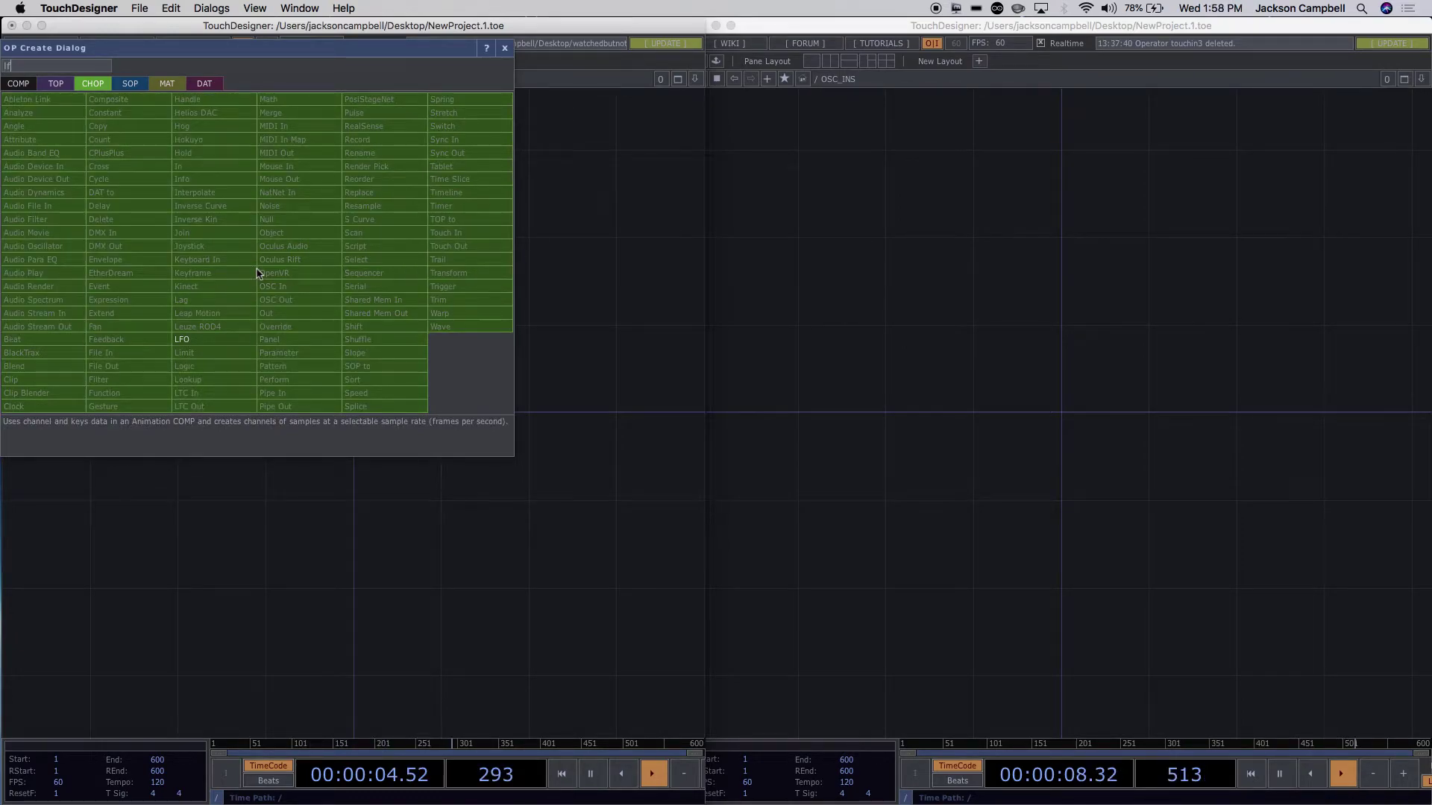
left_click(212, 340)
left_click(389, 331)
left_click_drag(390, 331, 192, 331)
Add an OSC Out CHOP beside lfo1 and connect lfo1's output to its input.
key("Tab")
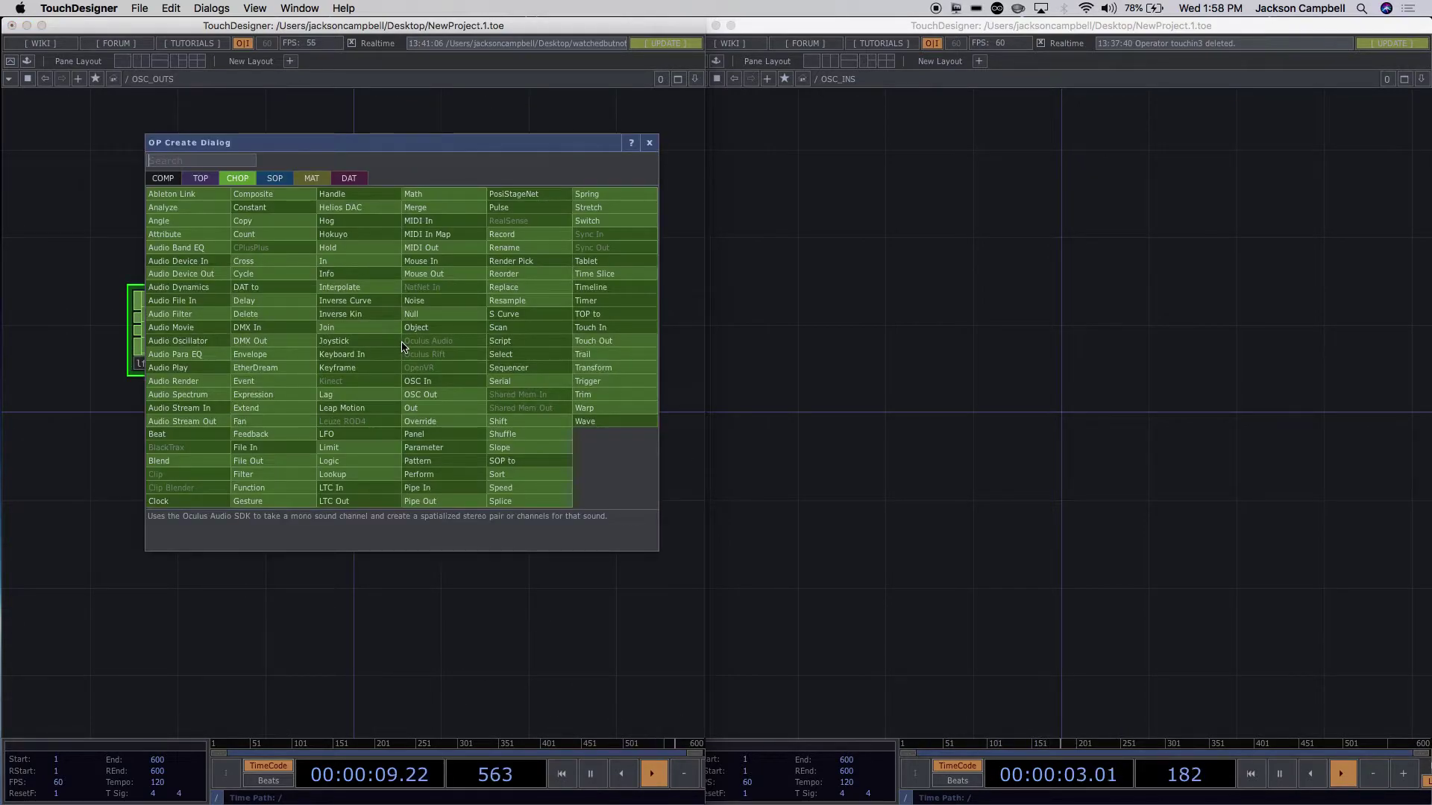
type("tou")
key("BackSpace")
key("BackSpace")
key("BackSpace")
type("osc")
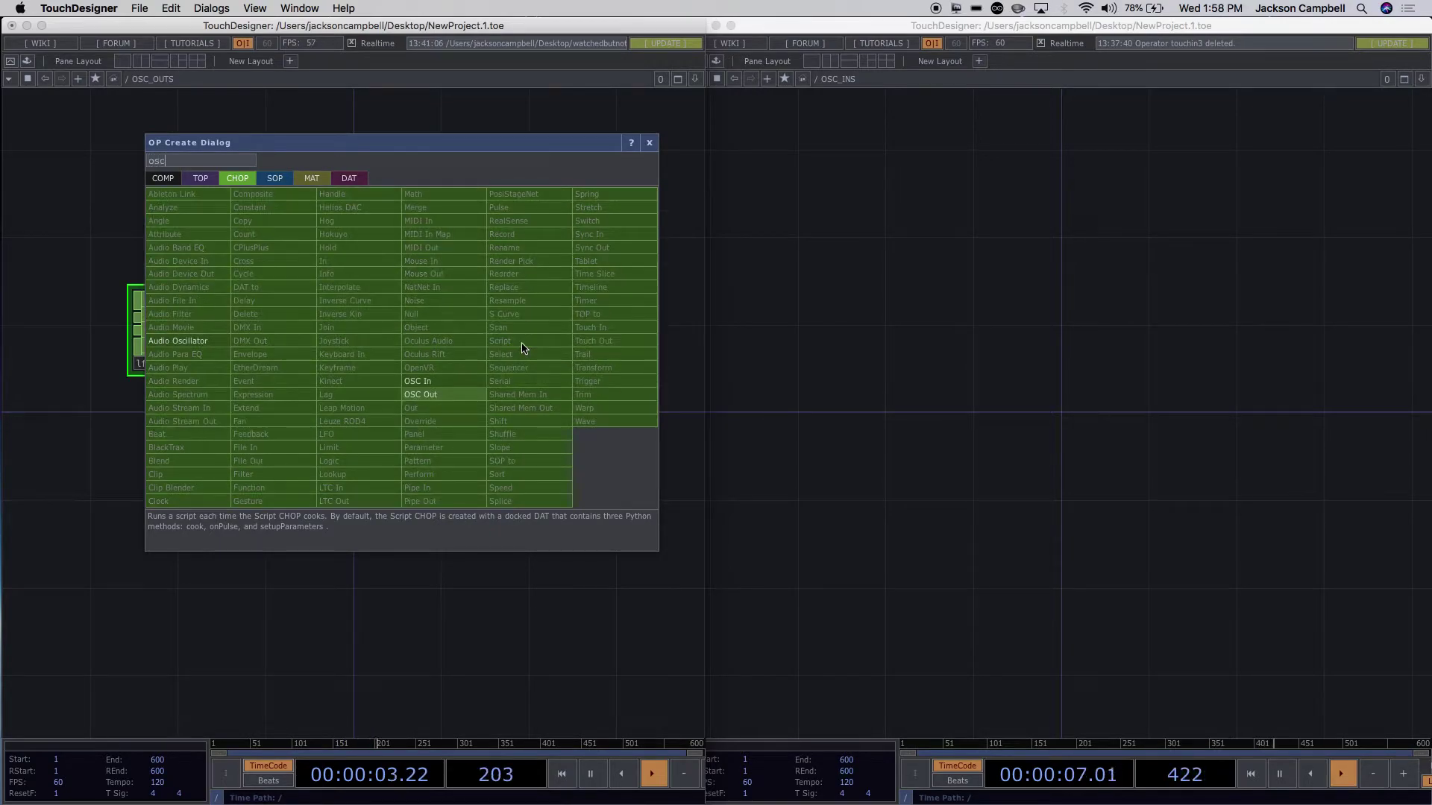
left_click(444, 398)
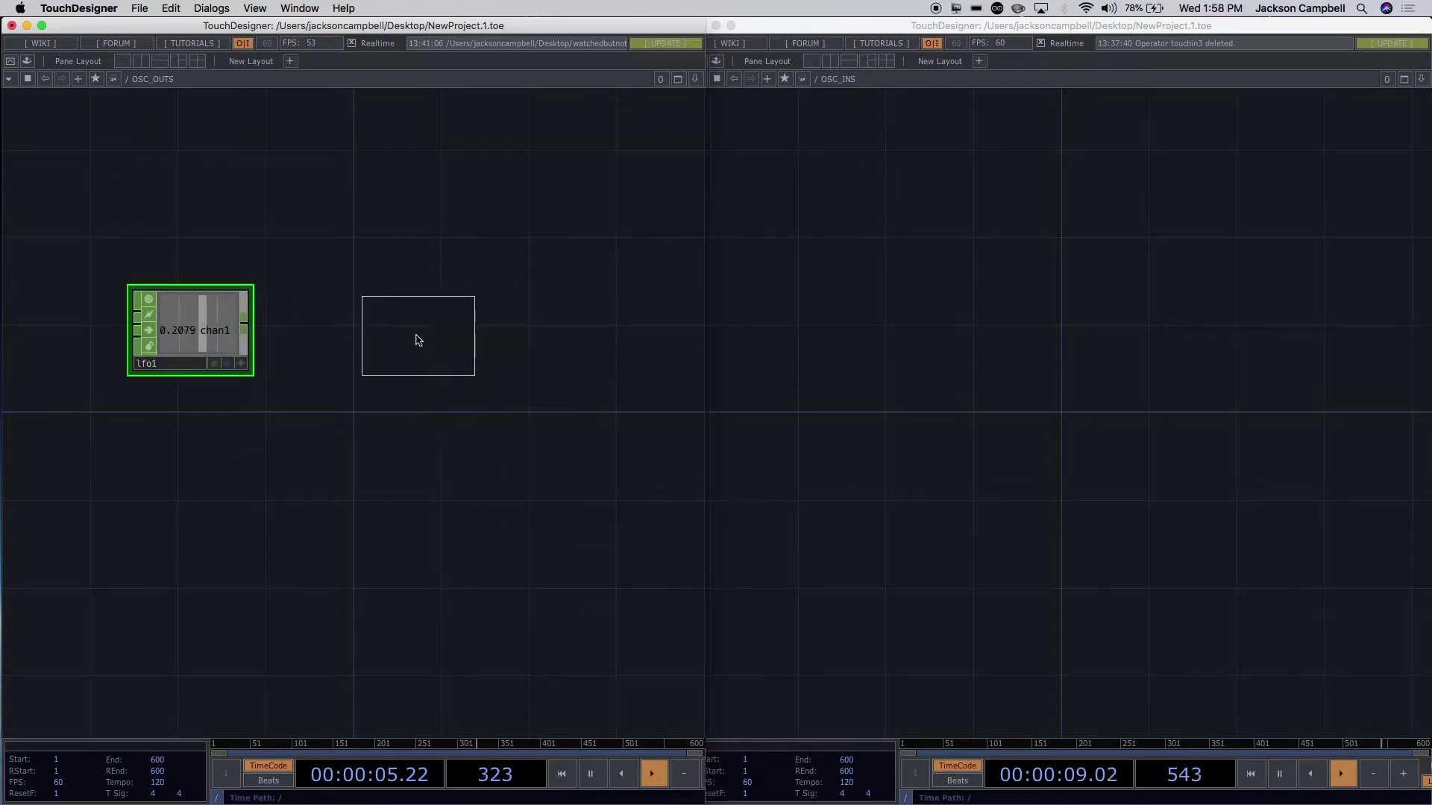
left_click(389, 331)
left_click_drag(259, 331, 335, 324)
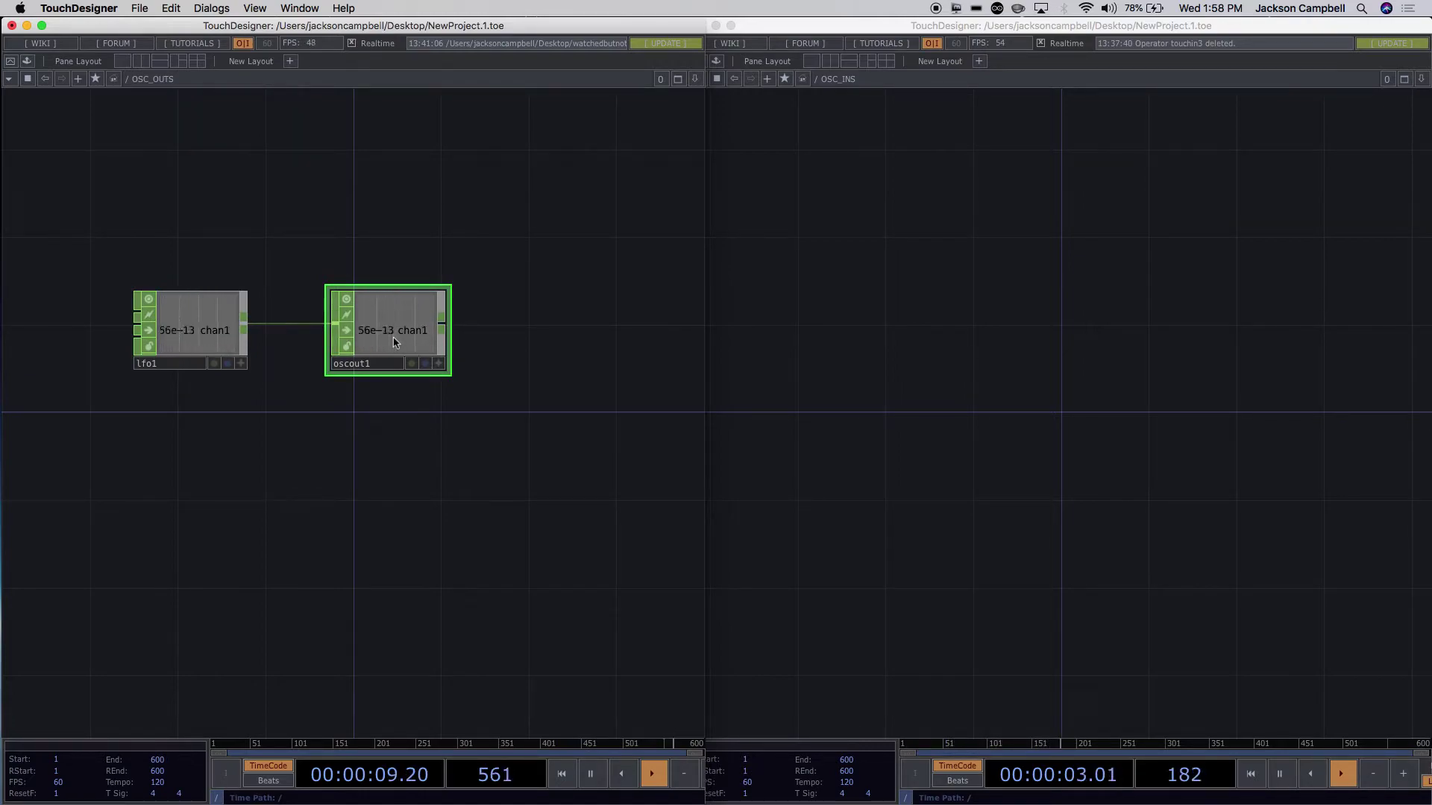
Show the parameters of oscout1 and open its network port value for editing.
key("p")
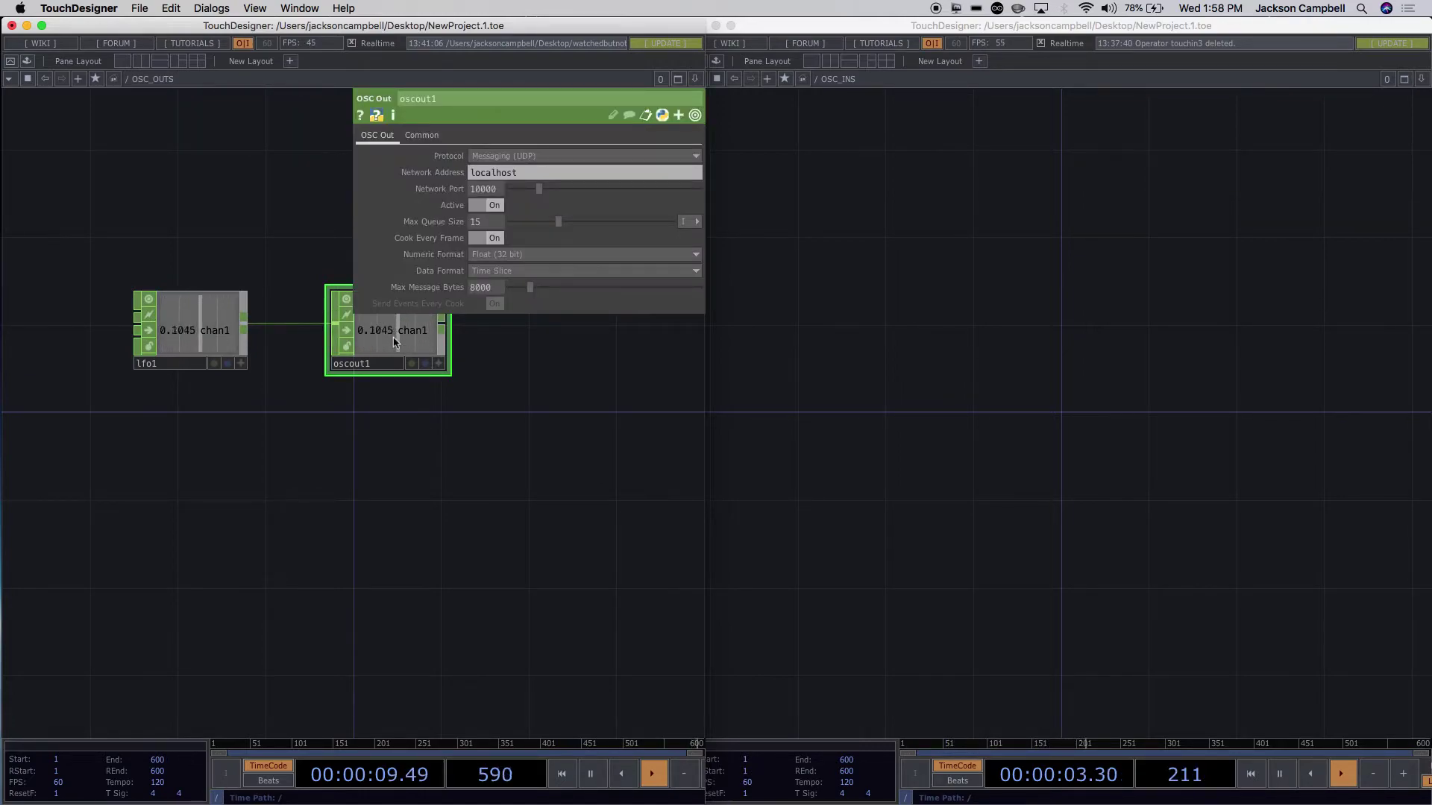
left_click(498, 192)
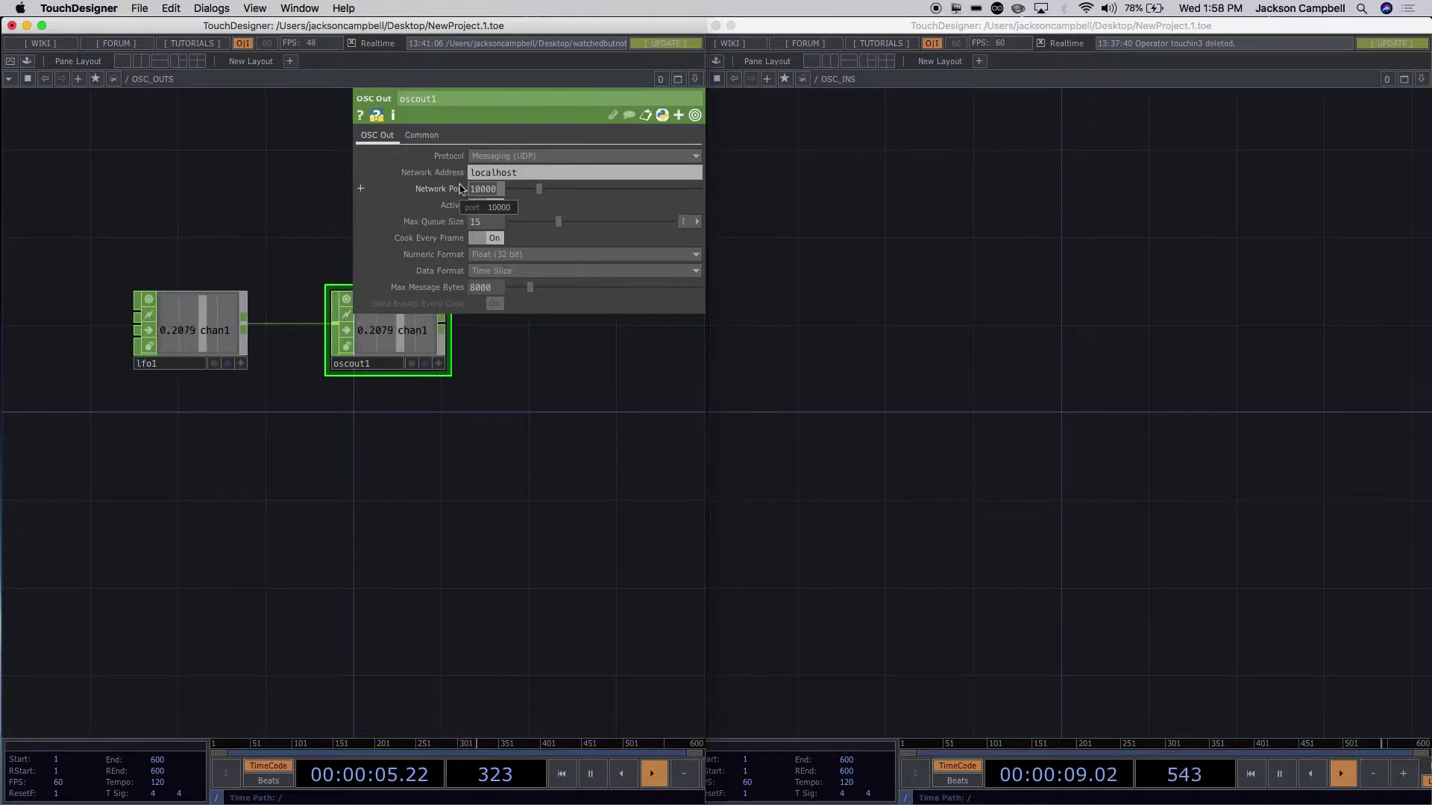
left_click_drag(574, 511, 564, 507)
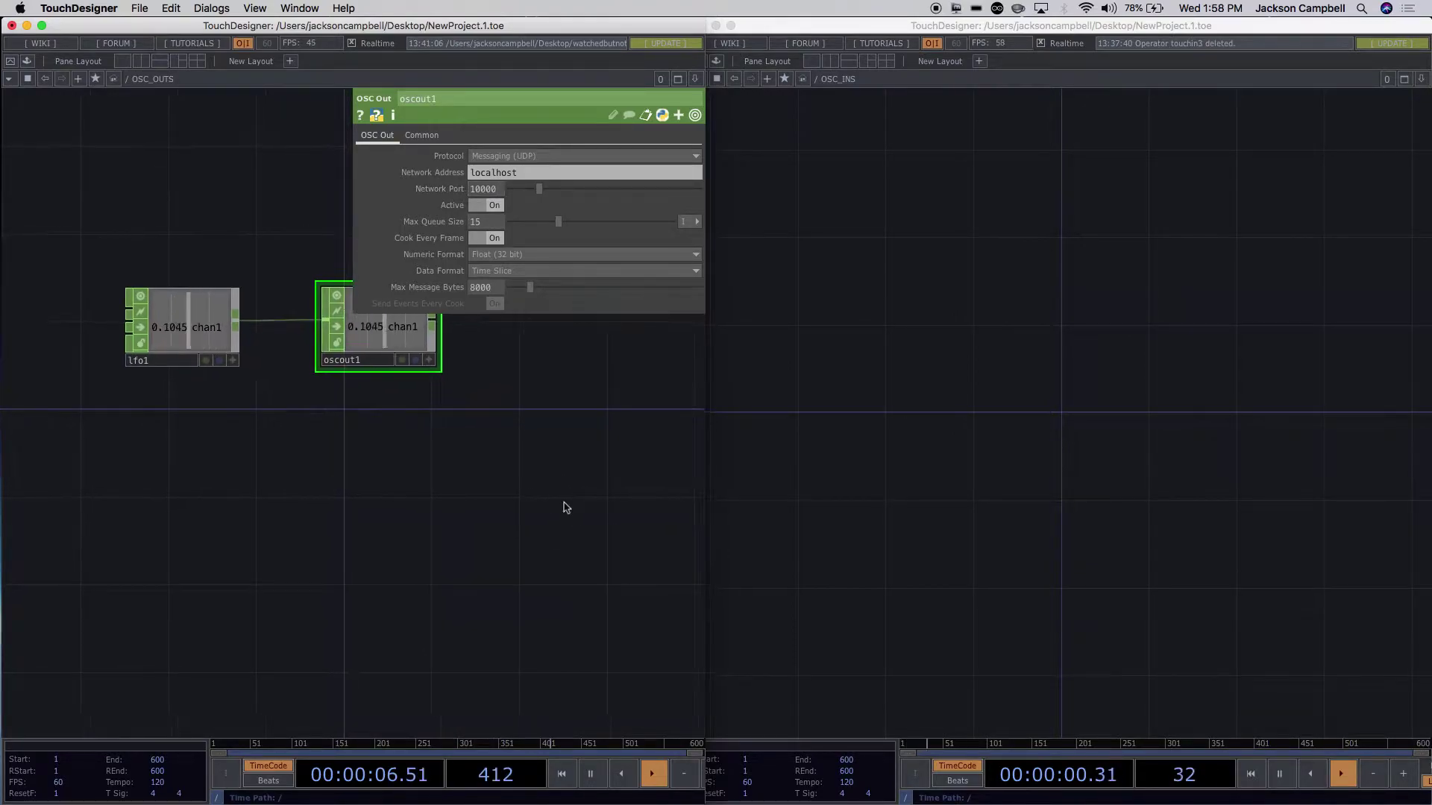
double_click(522, 475)
left_click(149, 440)
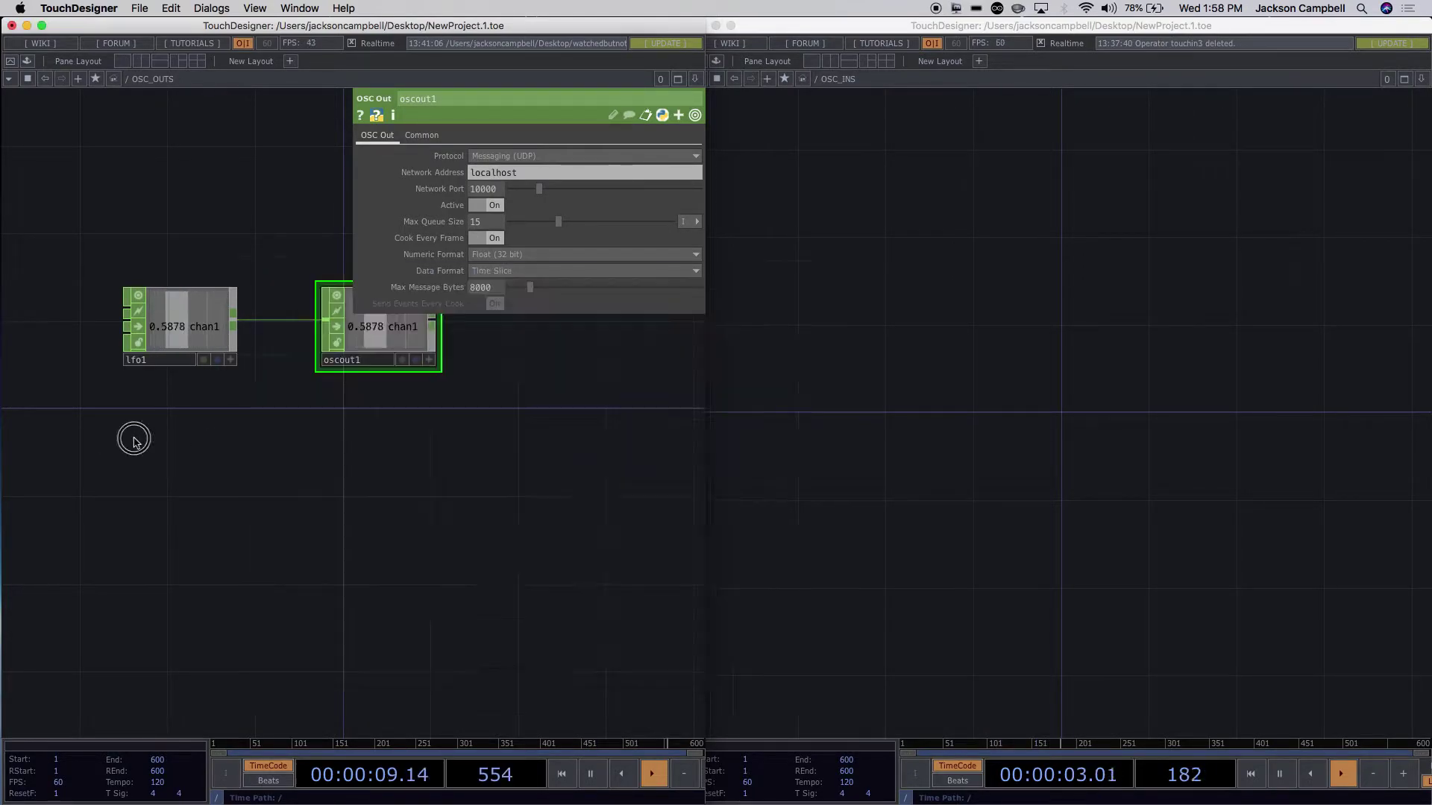
left_click_drag(240, 450, 301, 495)
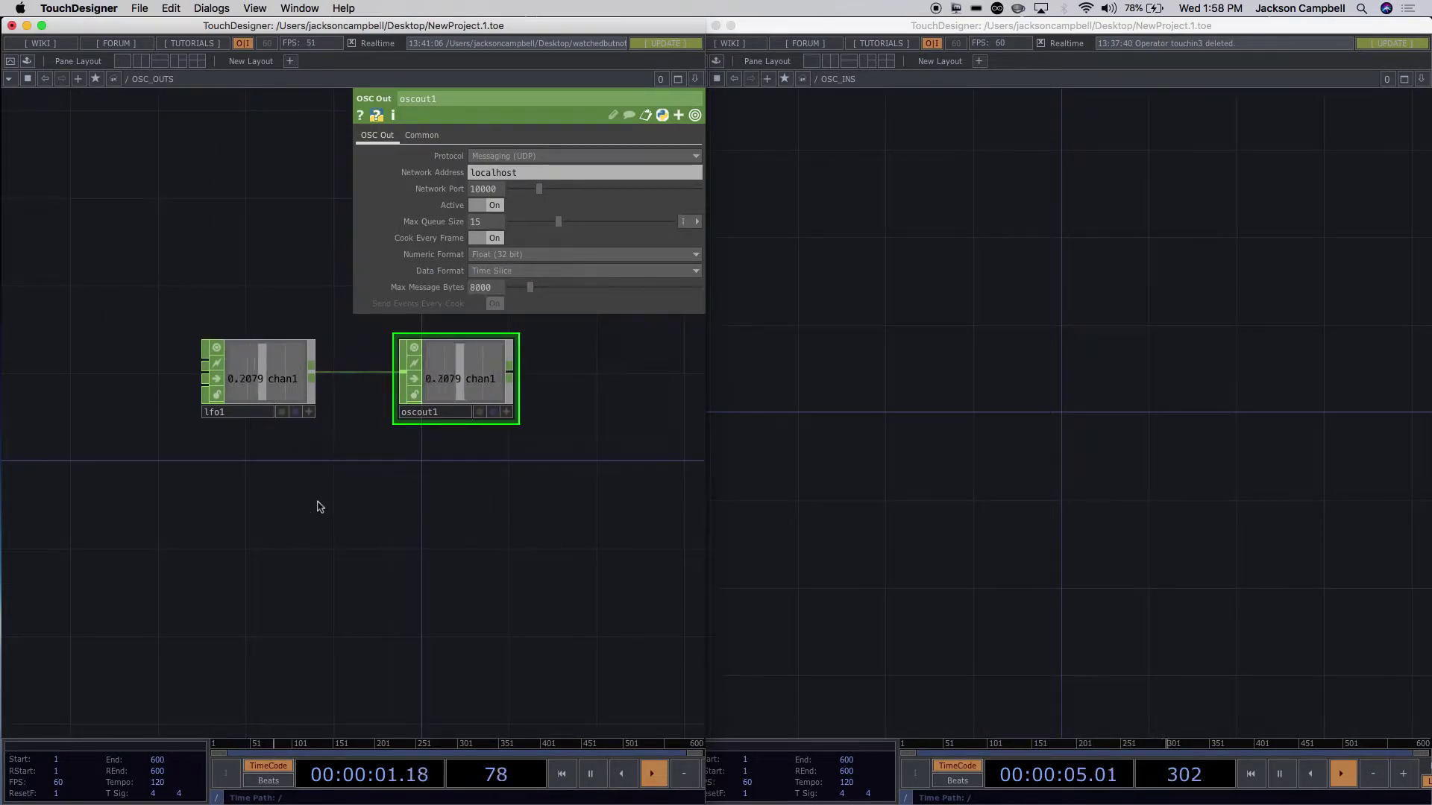
Add an OSC In CHOP to the OSC_INS network in the second TouchDesigner window.
left_click(912, 362)
key("Tab")
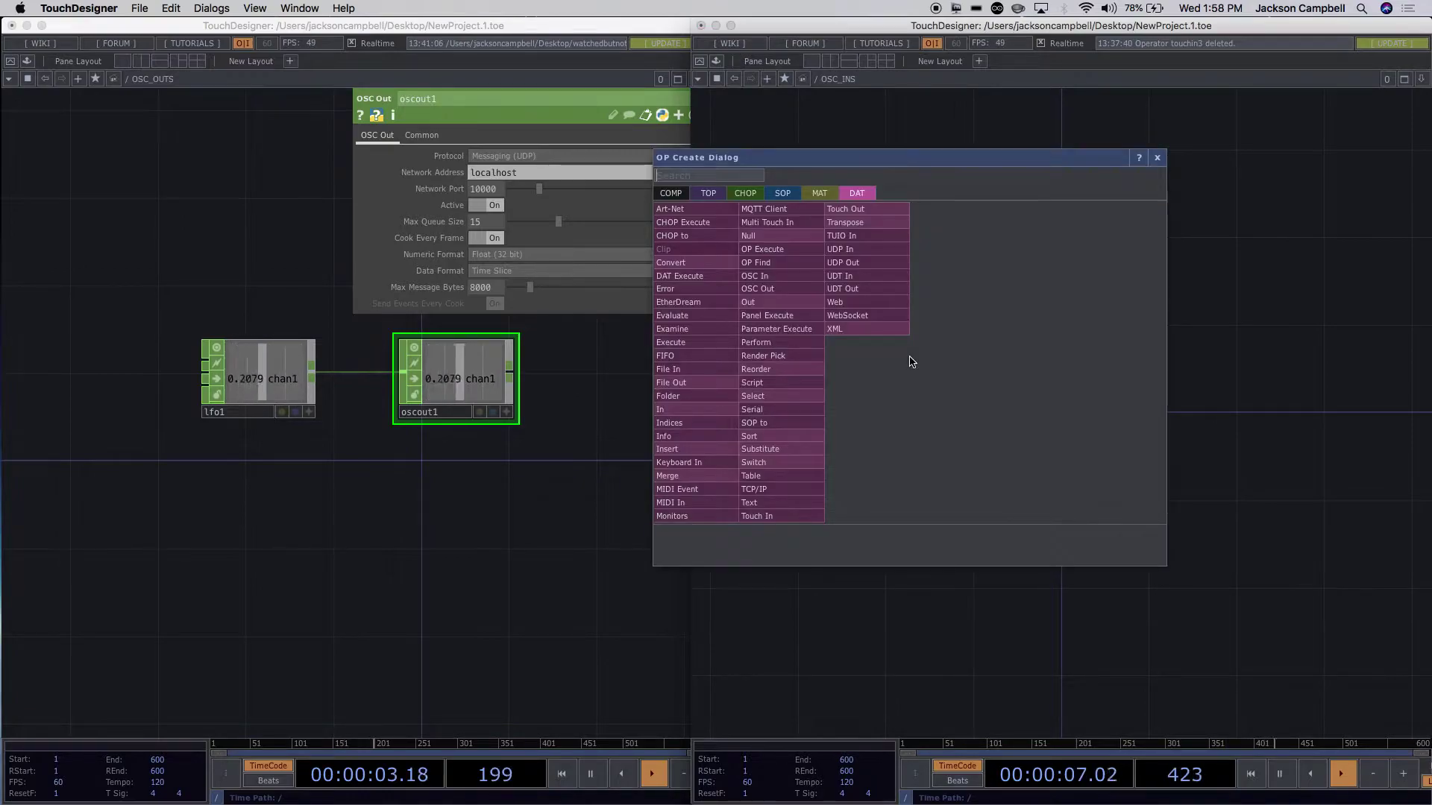
left_click(745, 193)
type("osc")
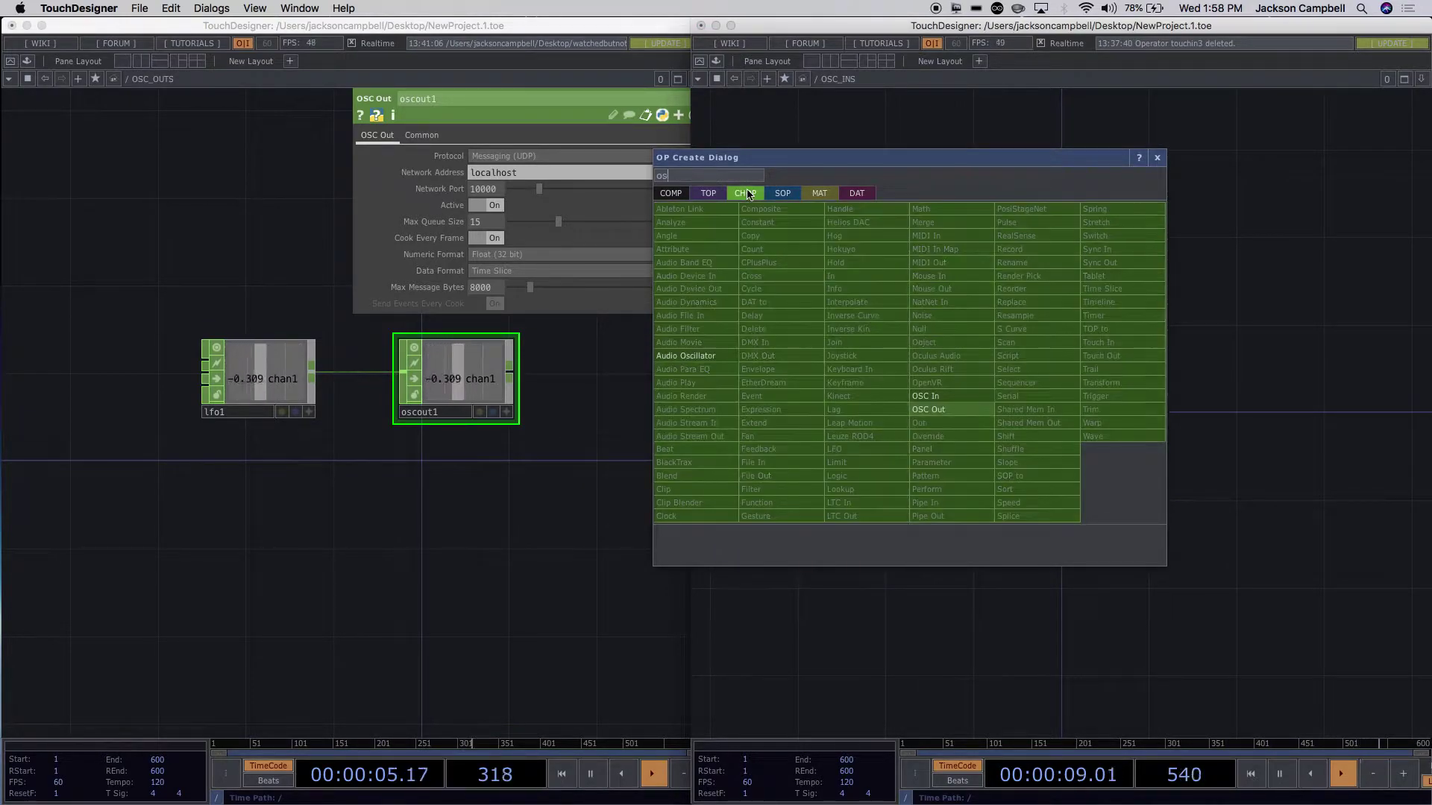
left_click(925, 397)
left_click(829, 387)
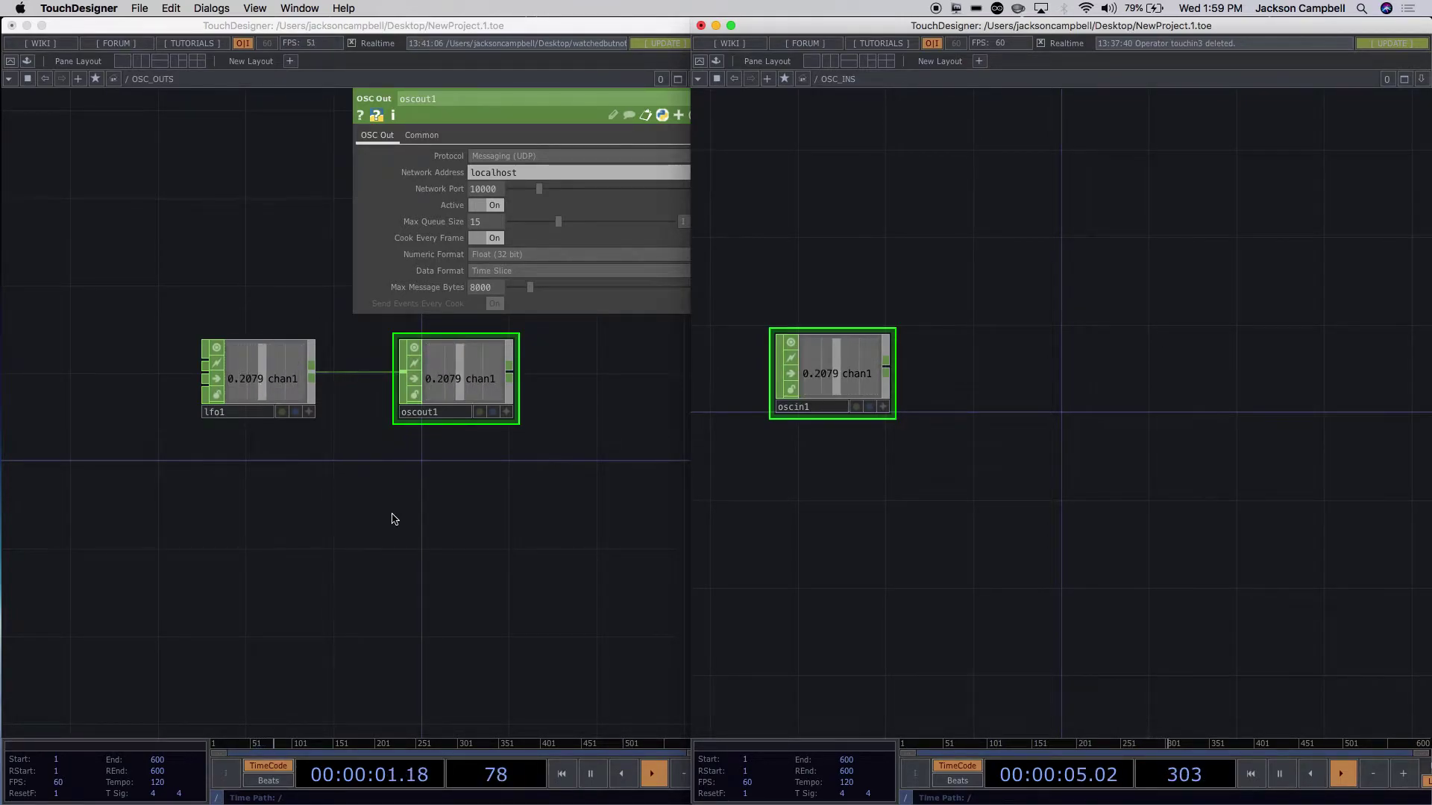
Add a Noise CHOP below lfo1 in the OSC_OUTS network and turn on its Time Slice option.
left_click(210, 495)
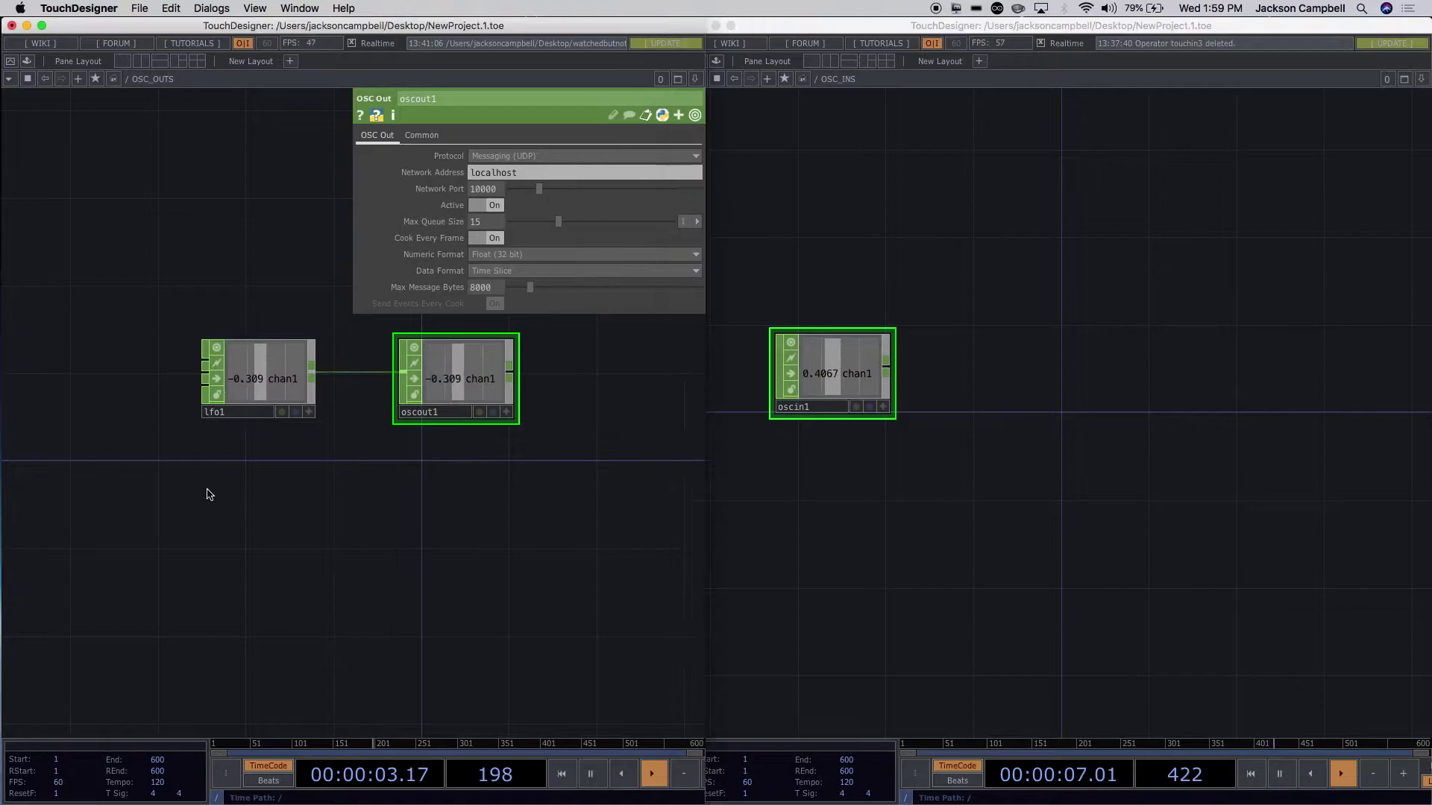
key("Tab")
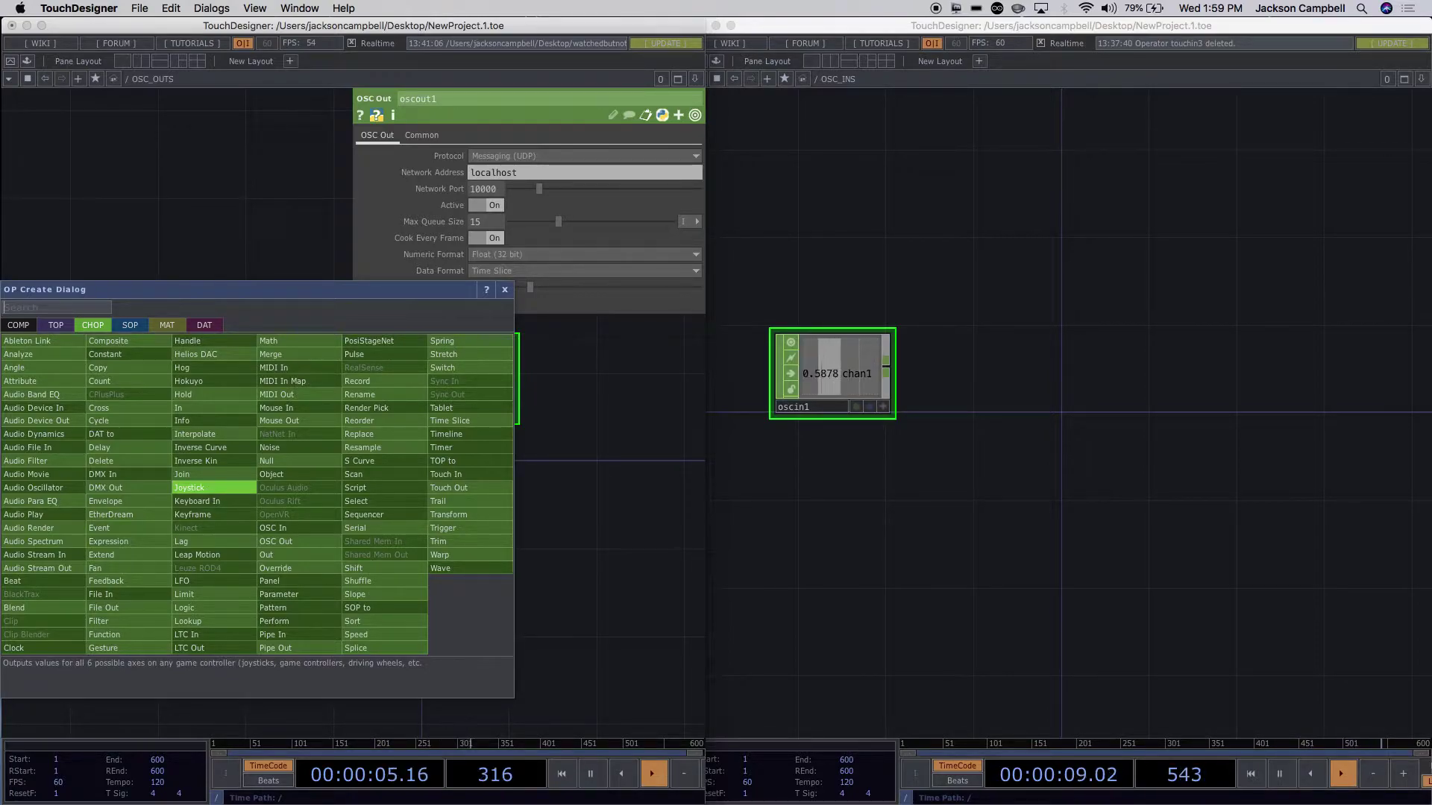
type("no")
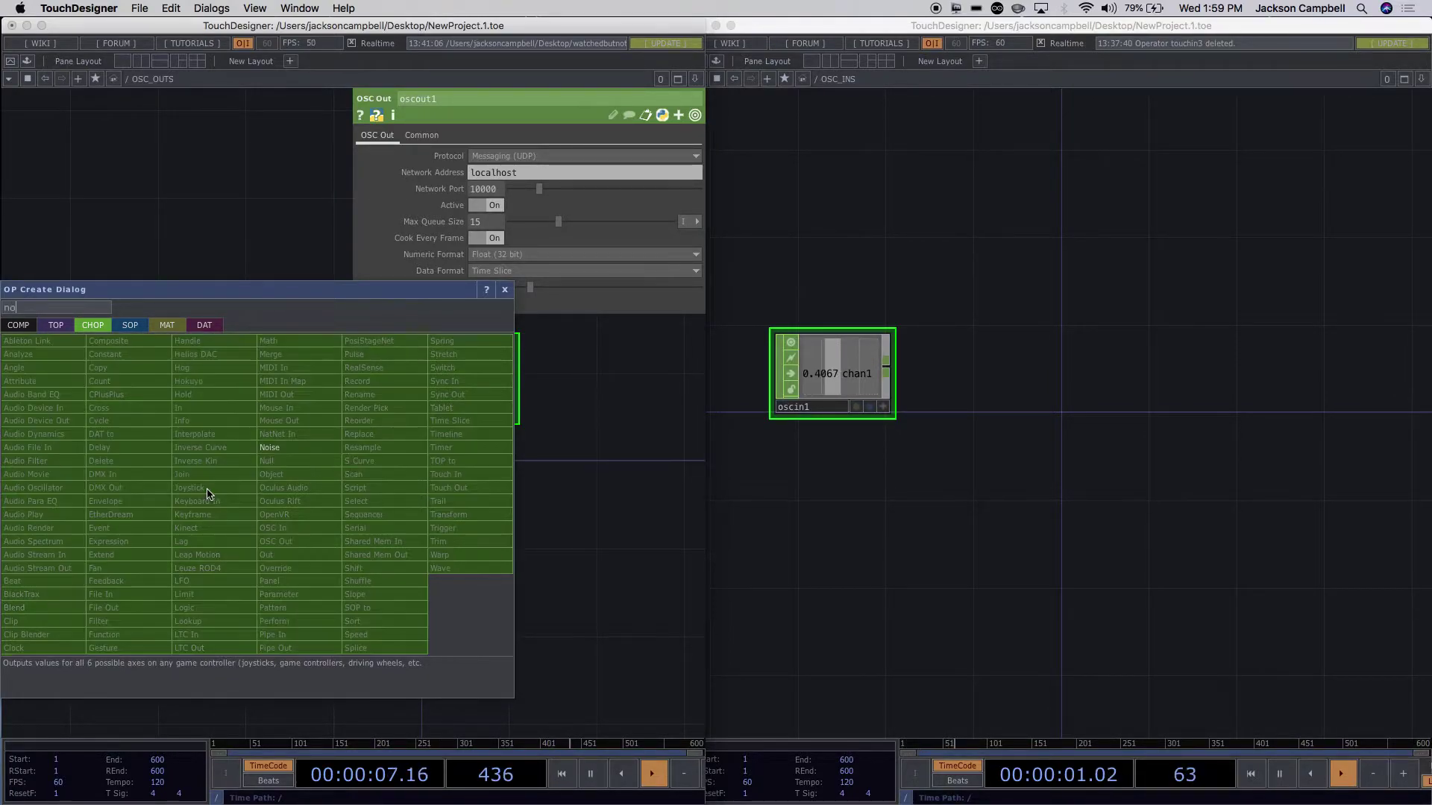
left_click(287, 447)
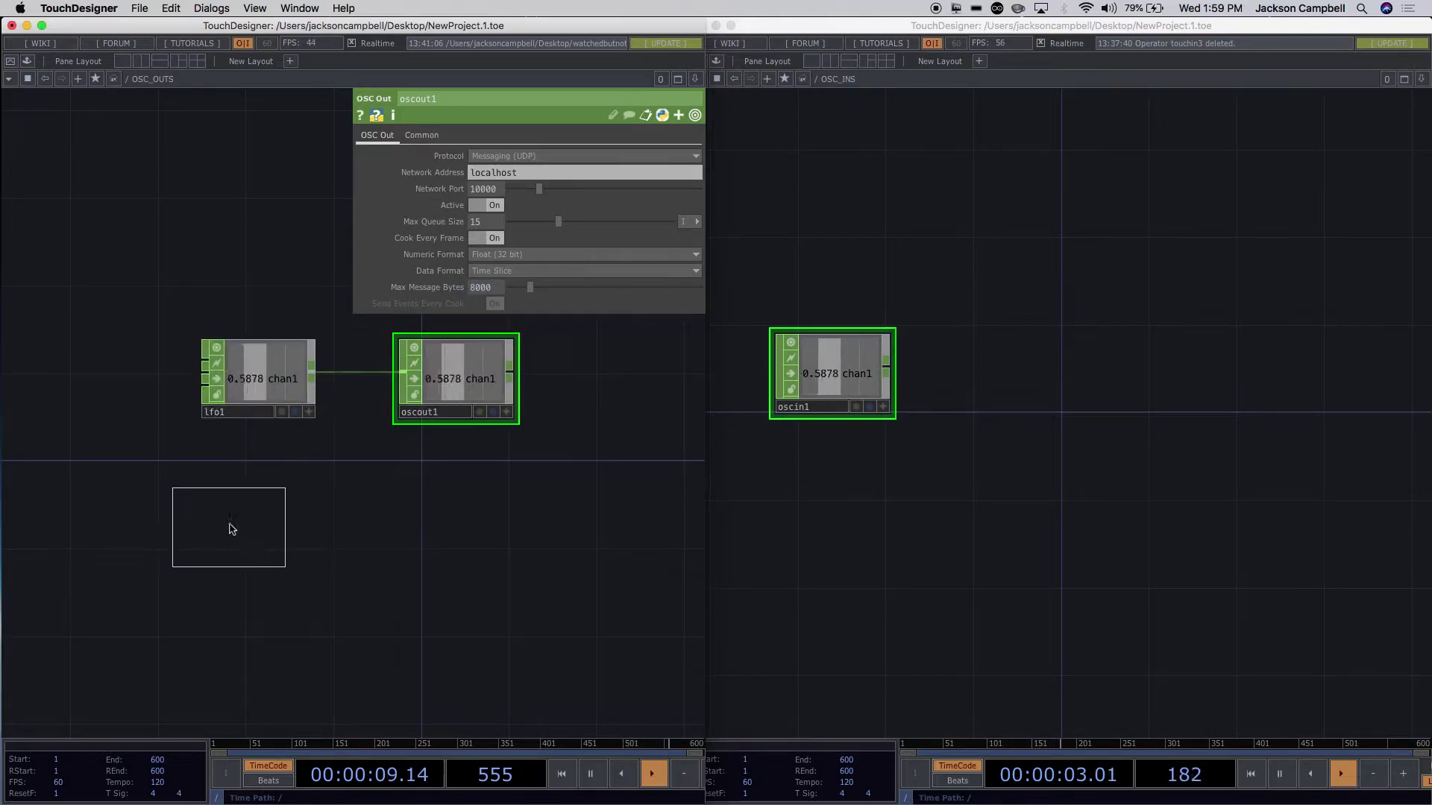
left_click(258, 501)
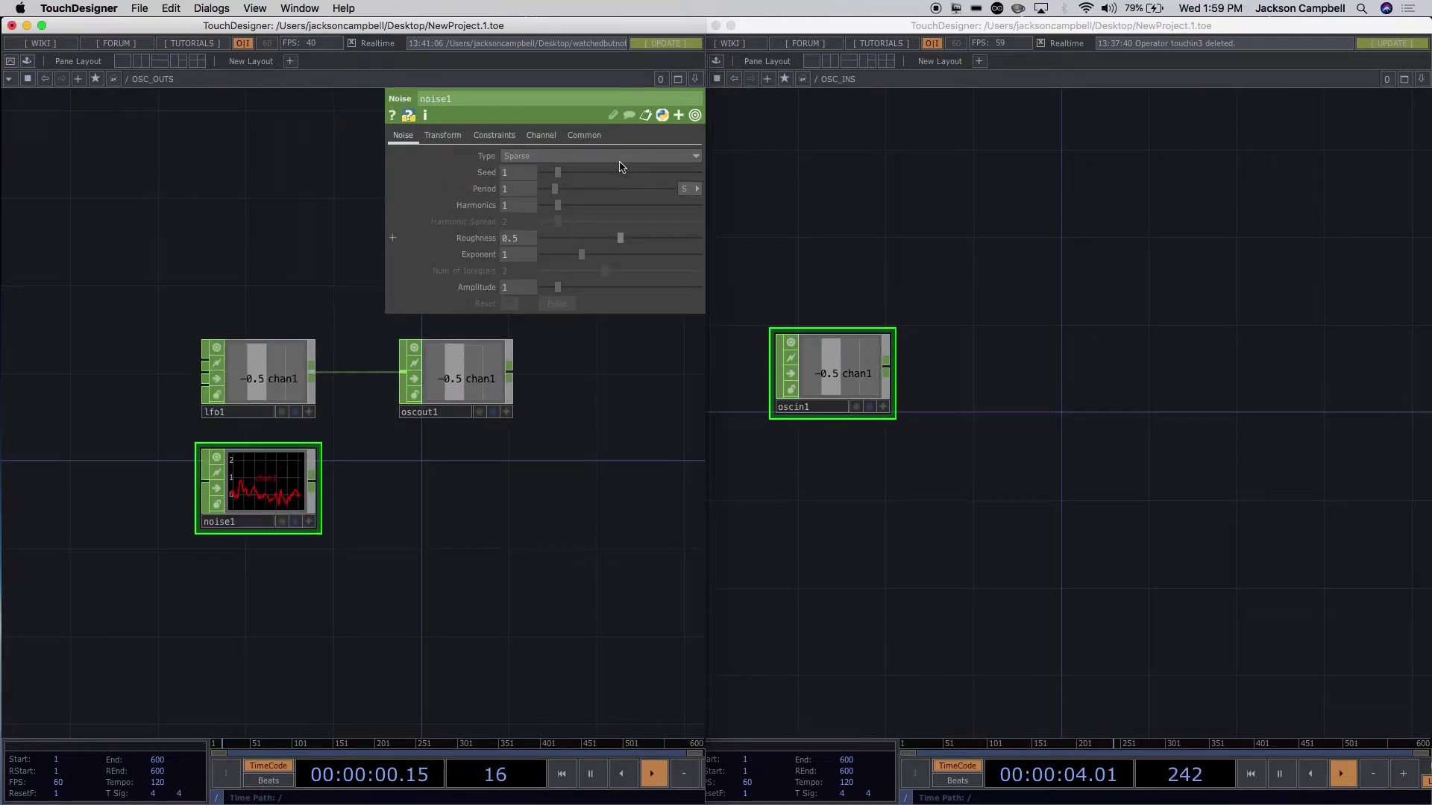
left_click(583, 136)
left_click(522, 156)
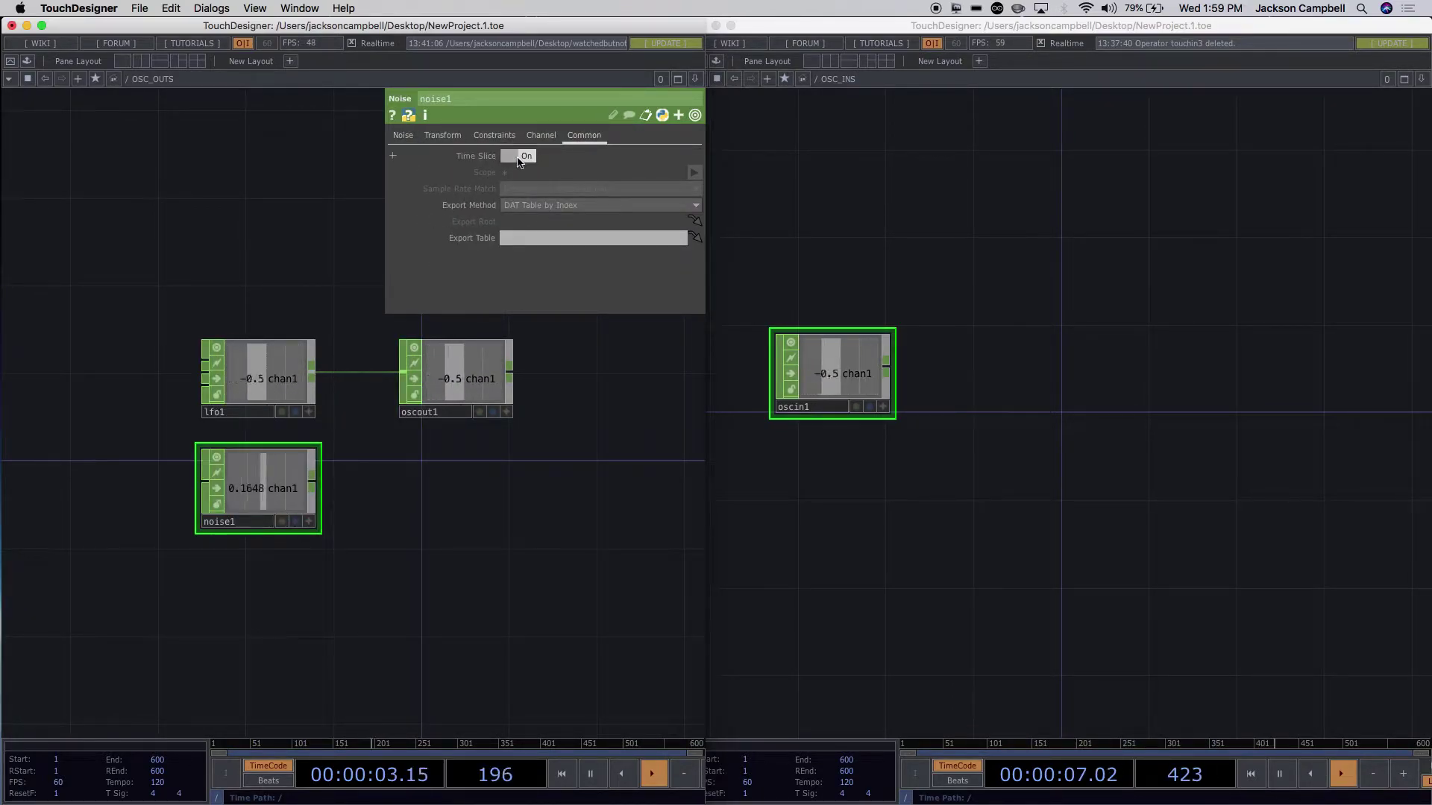
Insert a Merge CHOP between lfo1 and oscout1, connect noise1 to it, and look at the channels arriving in oscin1.
left_click_drag(453, 386, 564, 383)
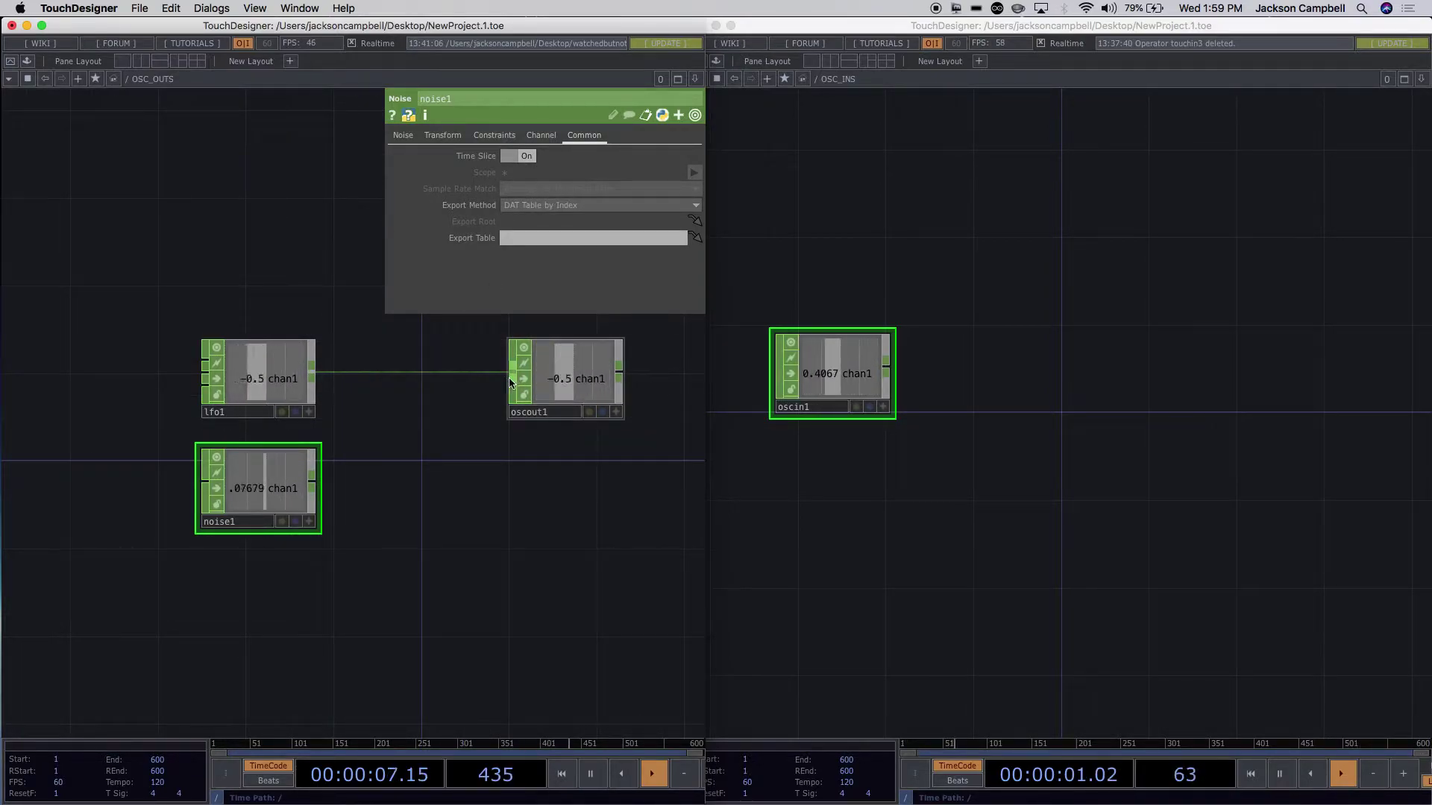
right_click(426, 372)
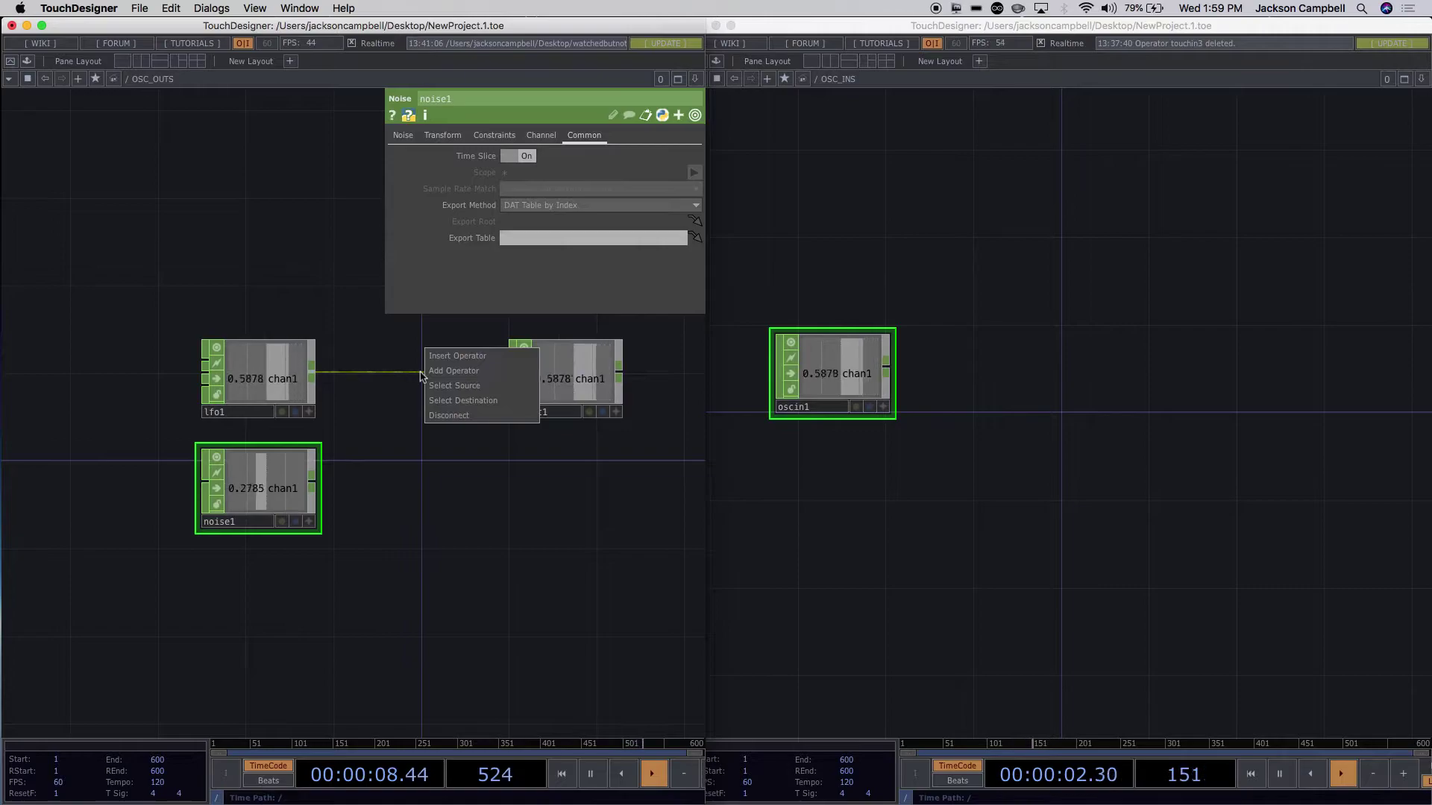
left_click(455, 356)
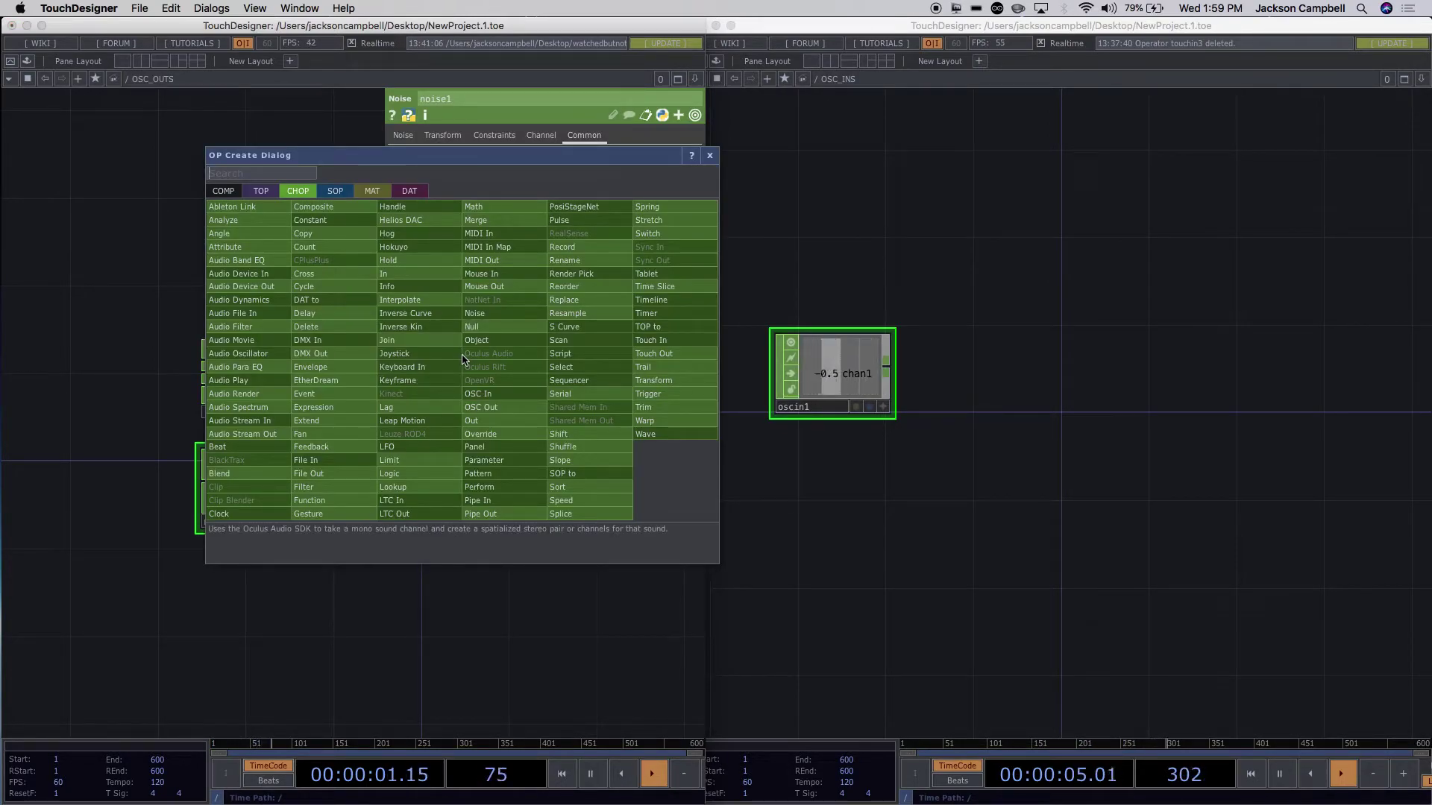
left_click(510, 221)
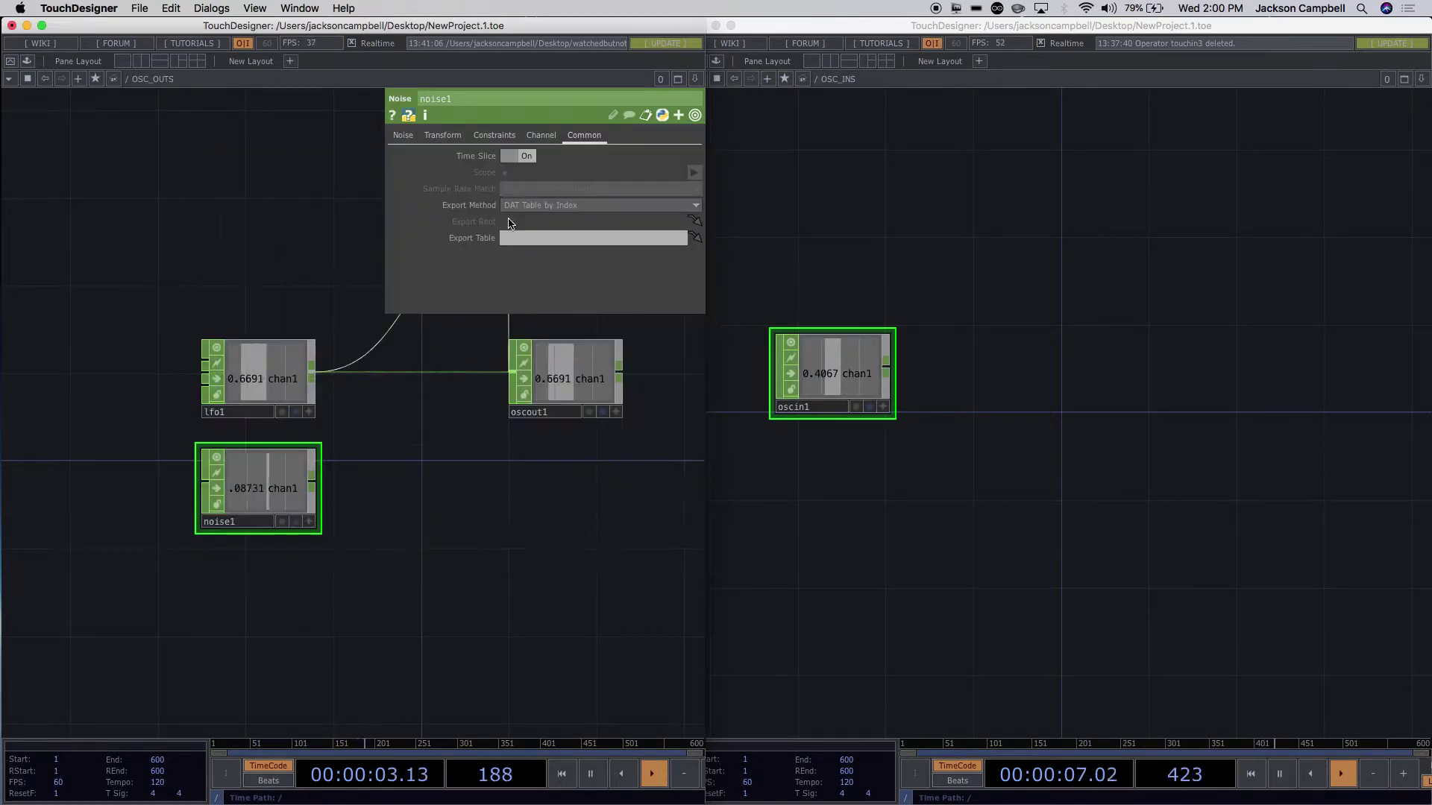
left_click(420, 379)
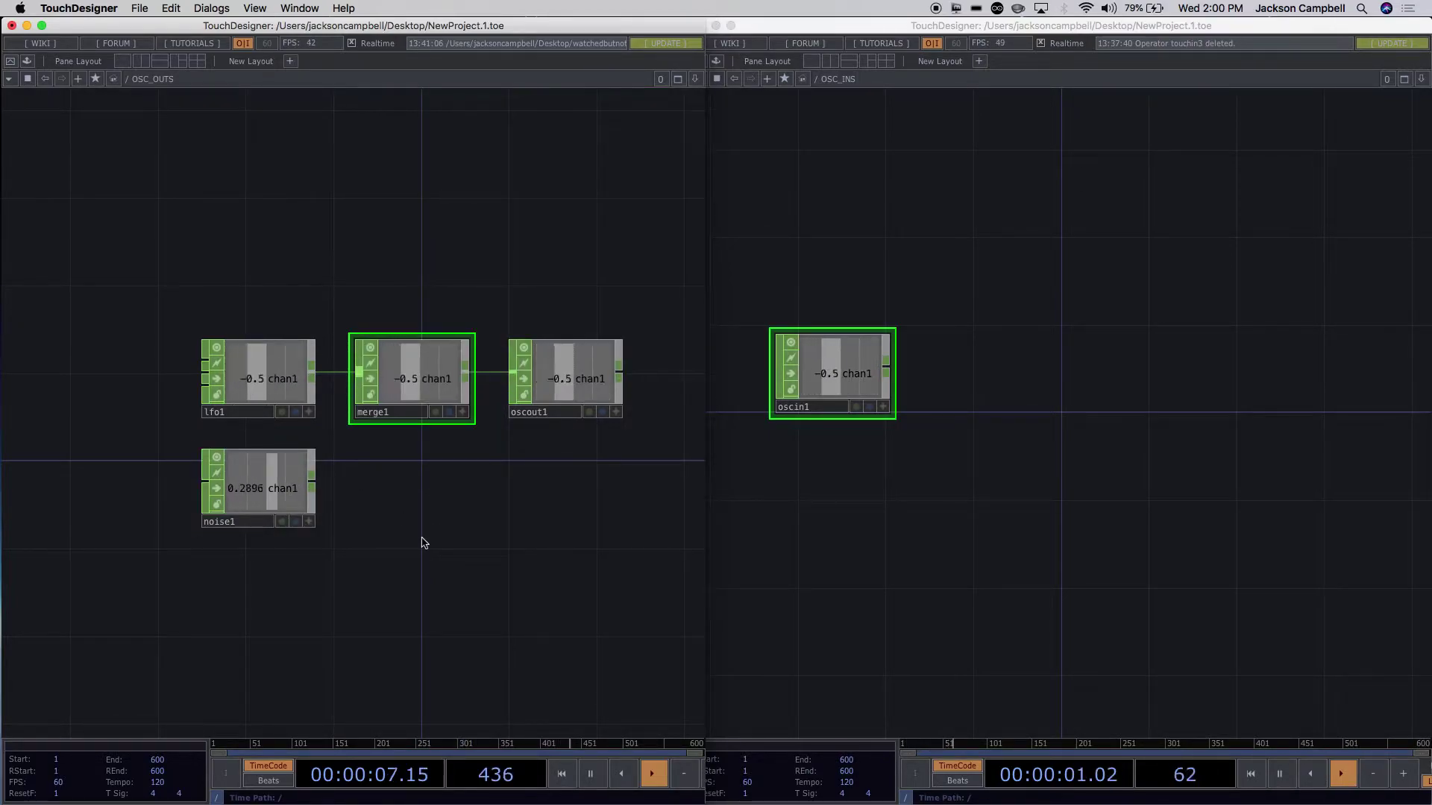
left_click_drag(313, 485, 349, 385)
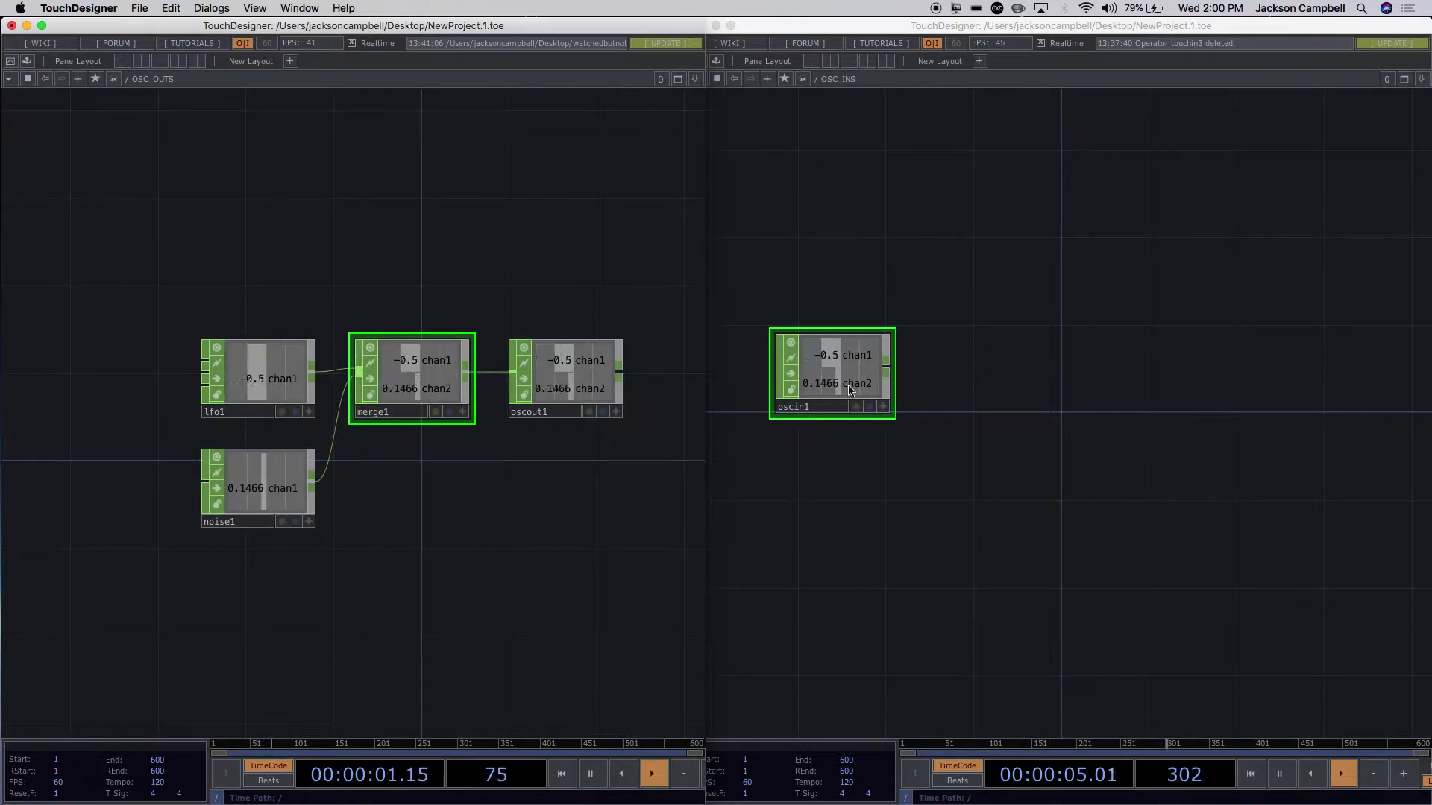
scroll(988, 368, "up", 2)
left_click_drag(905, 464, 1051, 506)
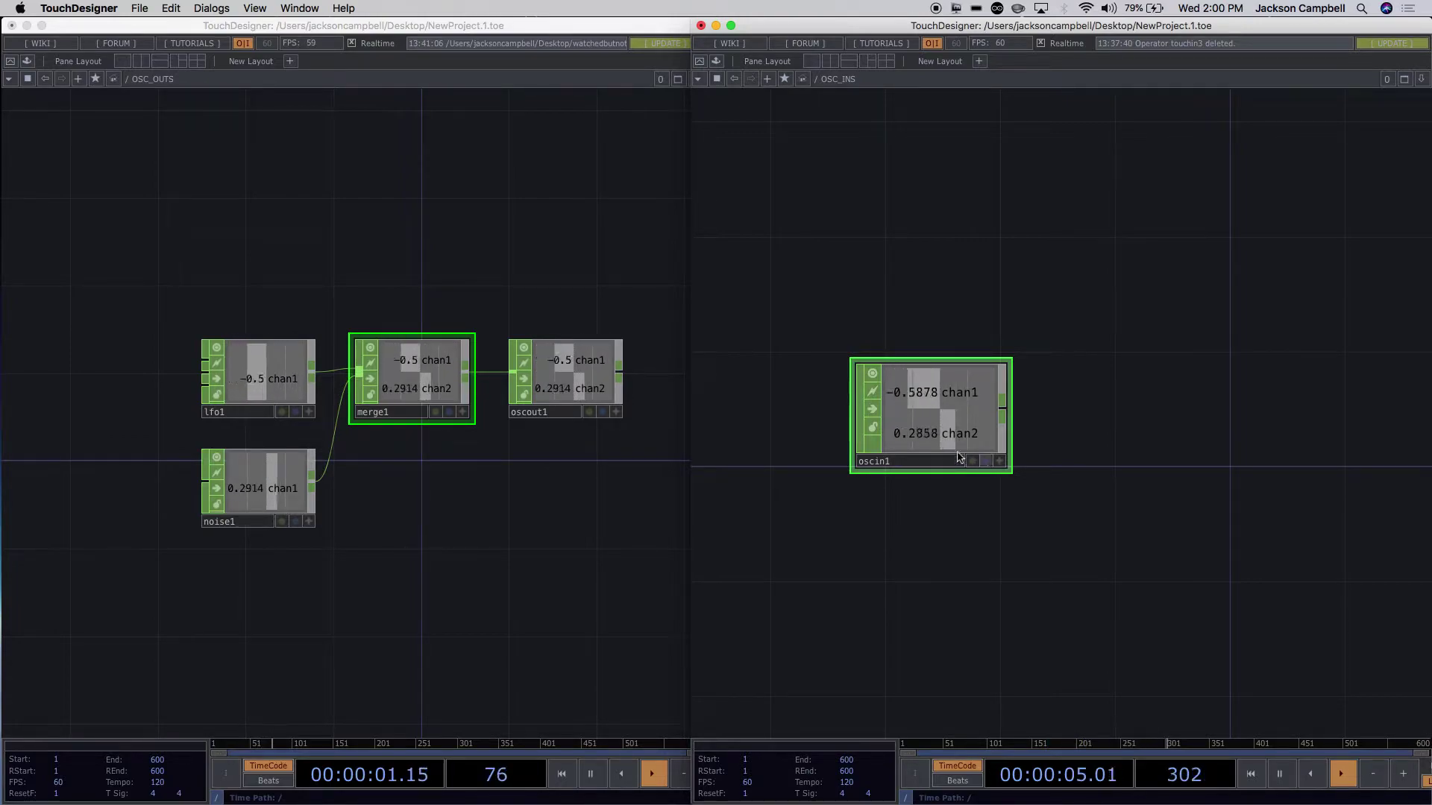
Leave the OSC_OUTS network and open the TOUCH_OUTS network at its eval1 and touchout5 DATs.
scroll(503, 222, "down", 10)
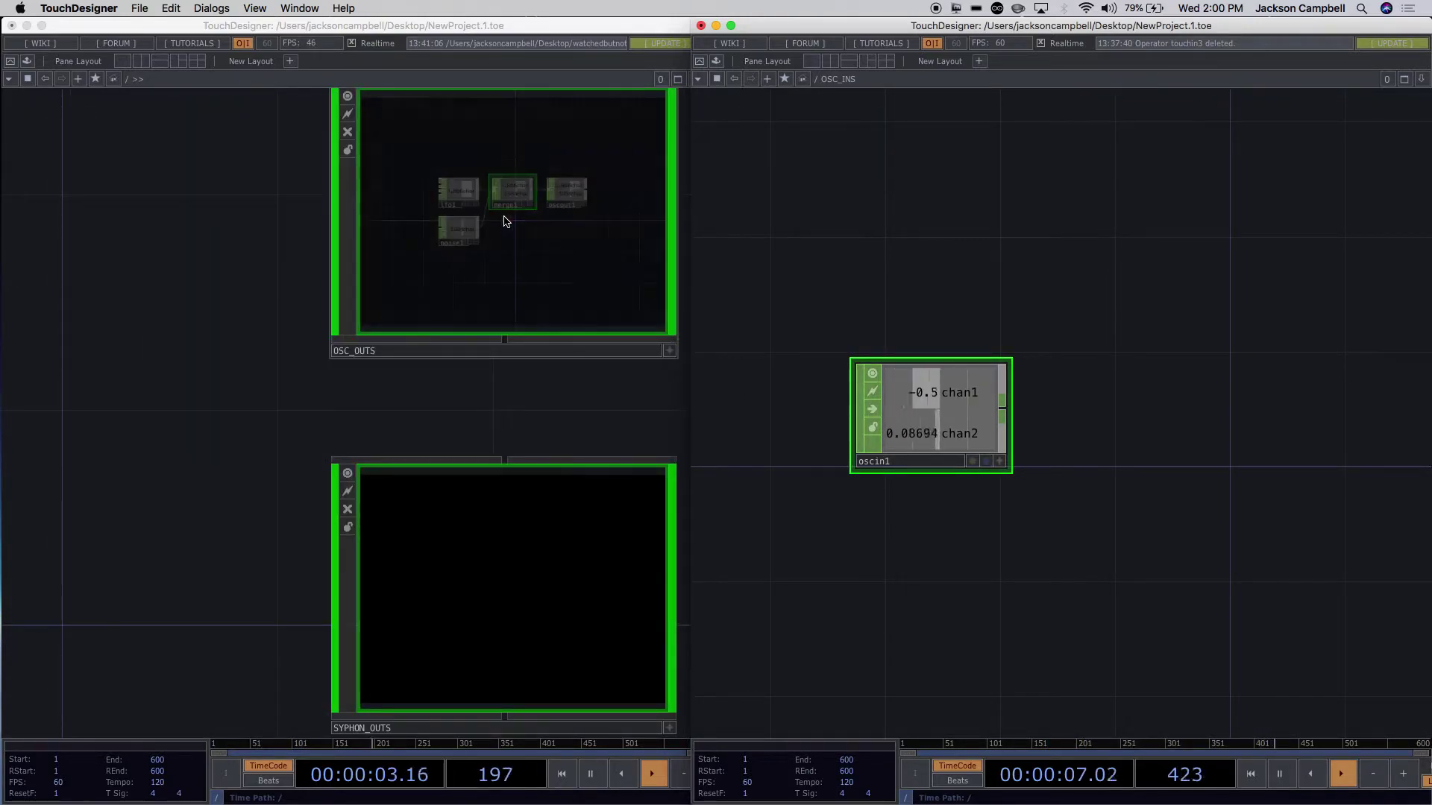
left_click_drag(486, 380, 402, 804)
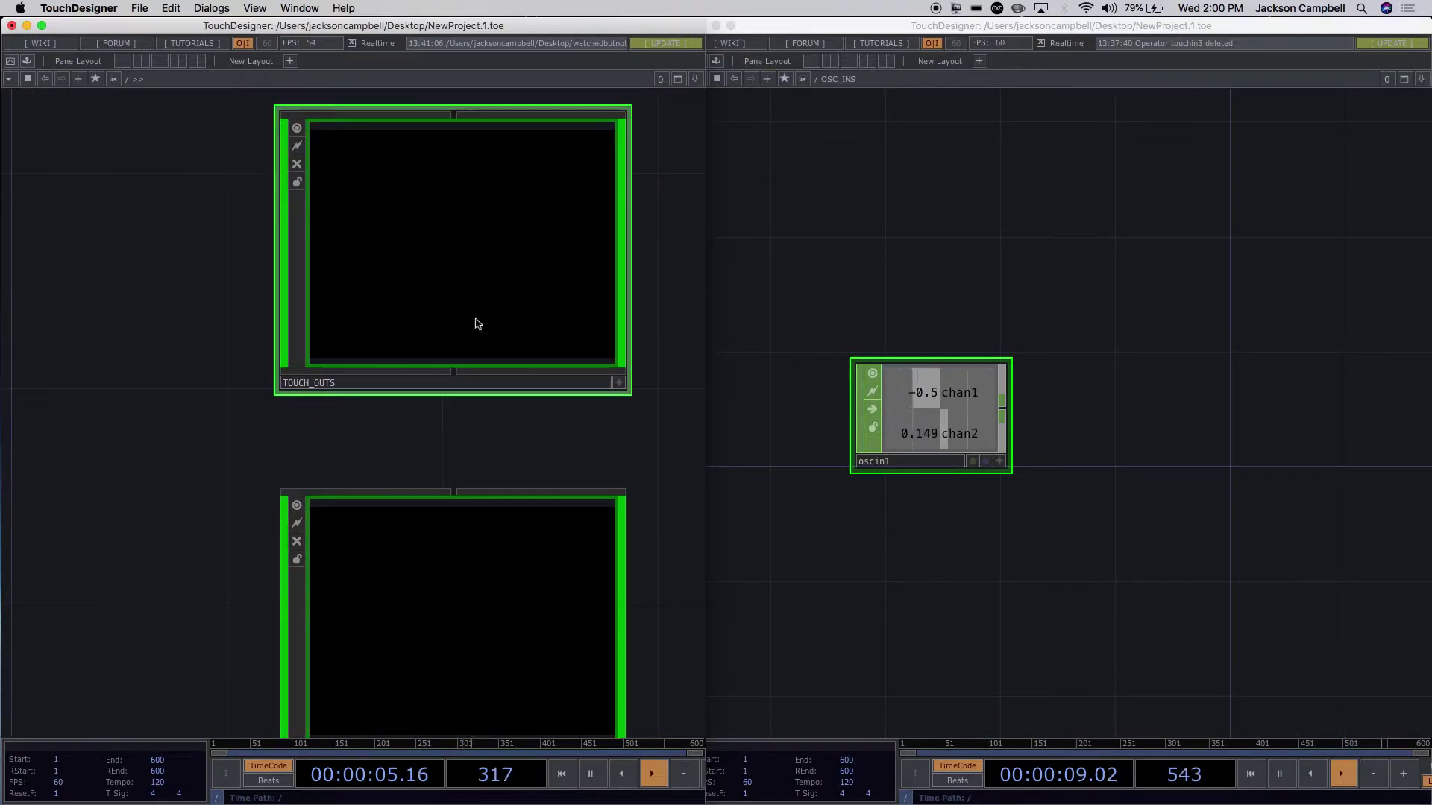
scroll(479, 308, "up", 10)
scroll(478, 307, "up", 2)
left_click_drag(478, 308, 405, 464)
left_click_drag(537, 390, 537, 109)
scroll(540, 335, "up", 4)
scroll(540, 332, "up", 2)
left_click_drag(153, 406, 42, 403)
left_click_drag(307, 556, 543, 555)
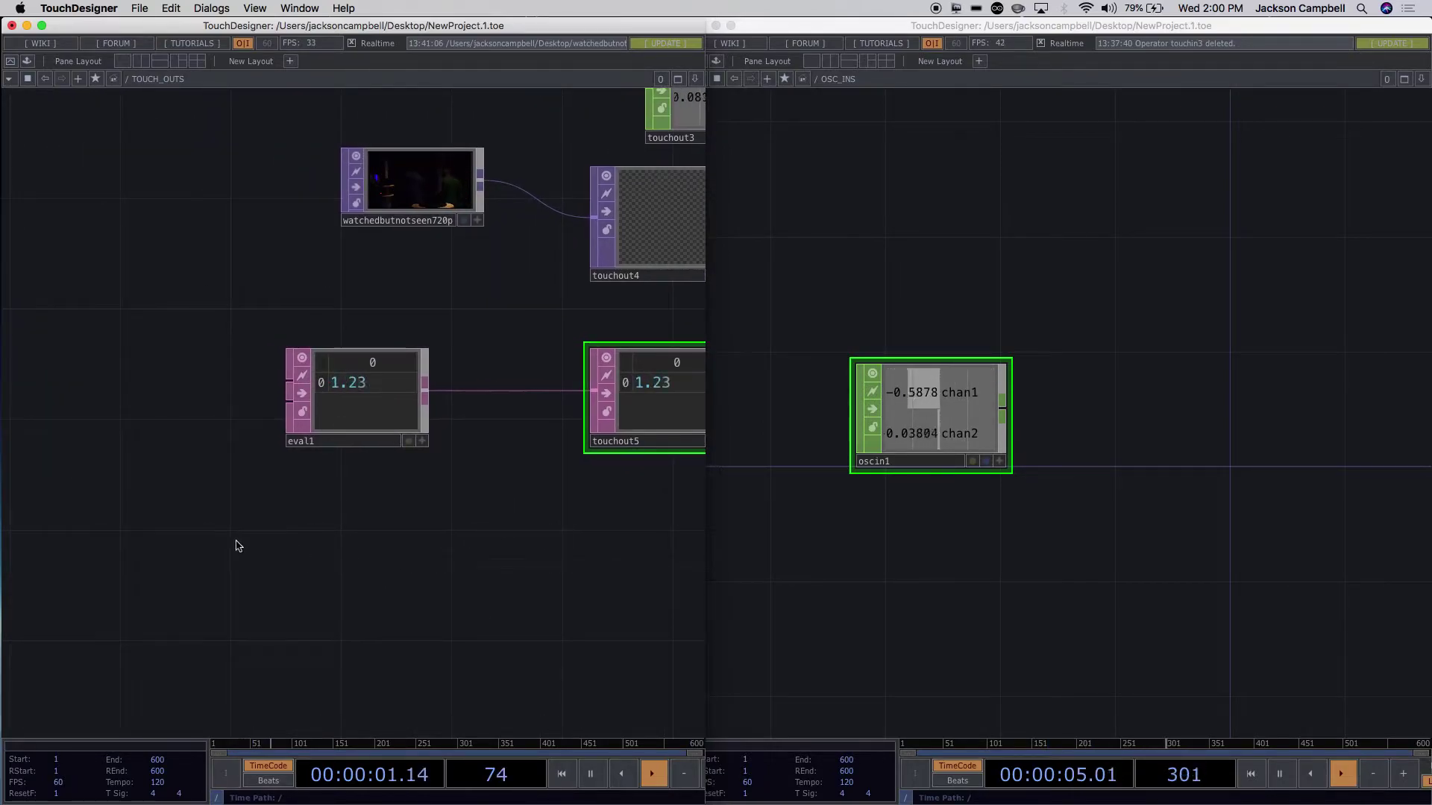
Add a Text DAT below eval1 and enter "Hello World" as its content.
double_click(327, 538)
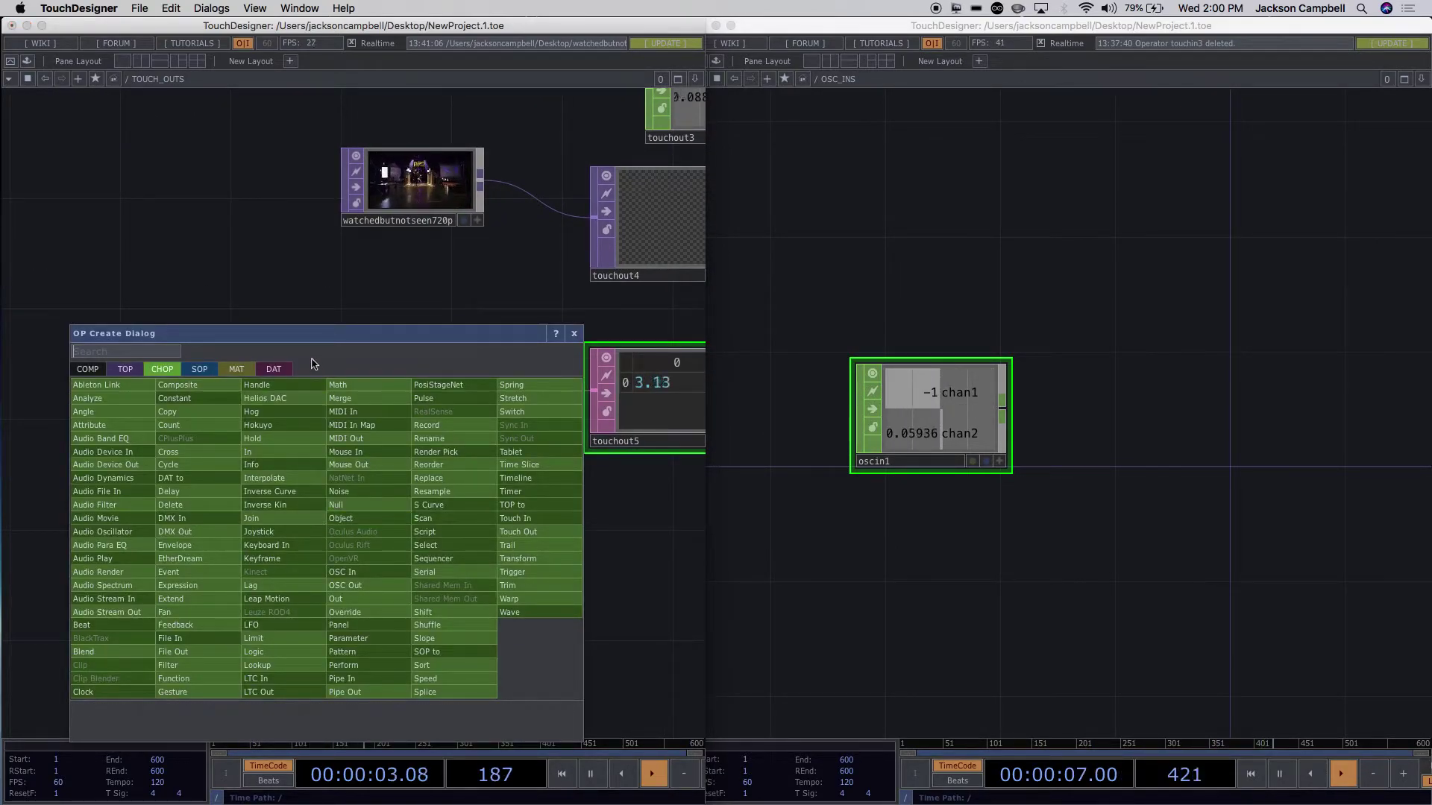
left_click(284, 369)
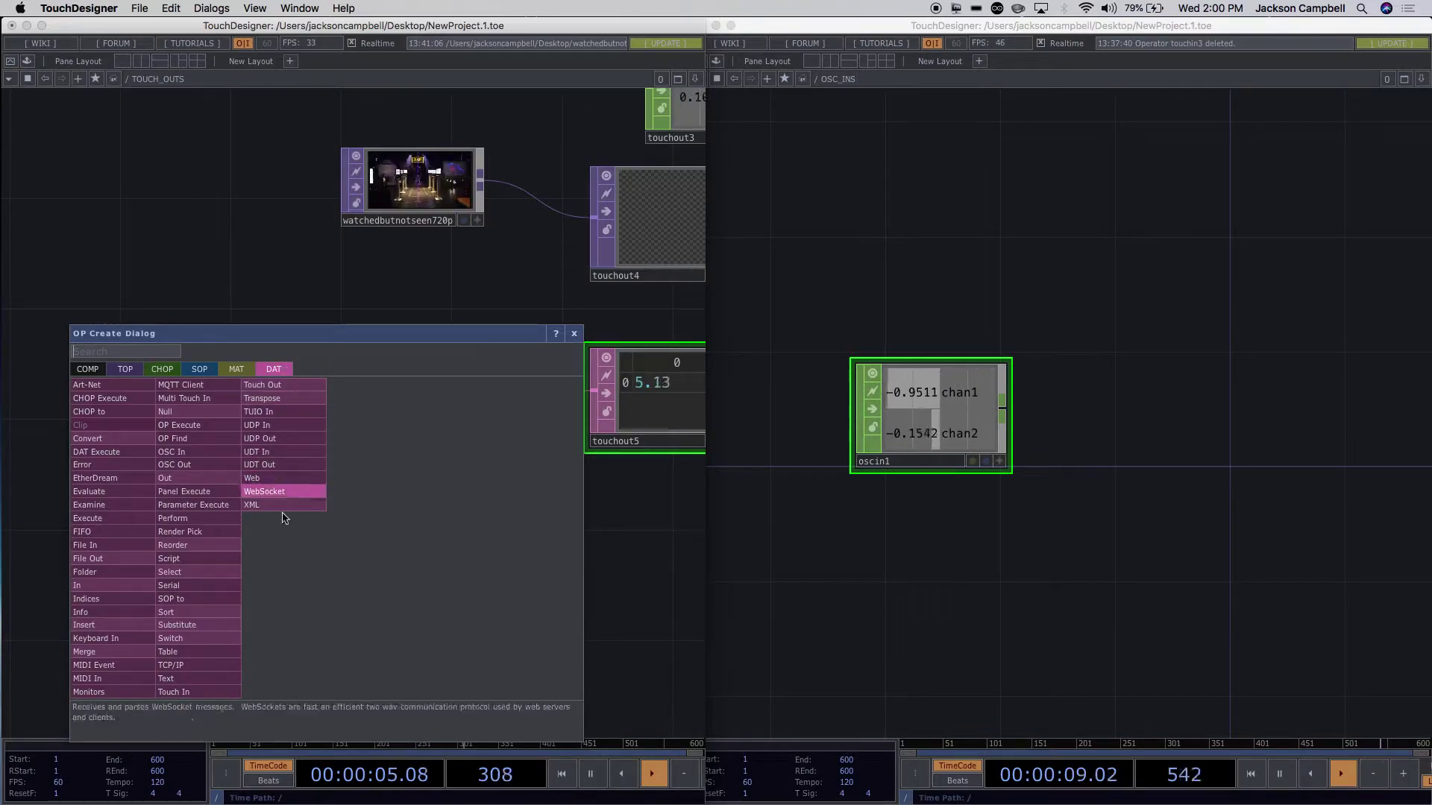
left_click(190, 686)
left_click(346, 538)
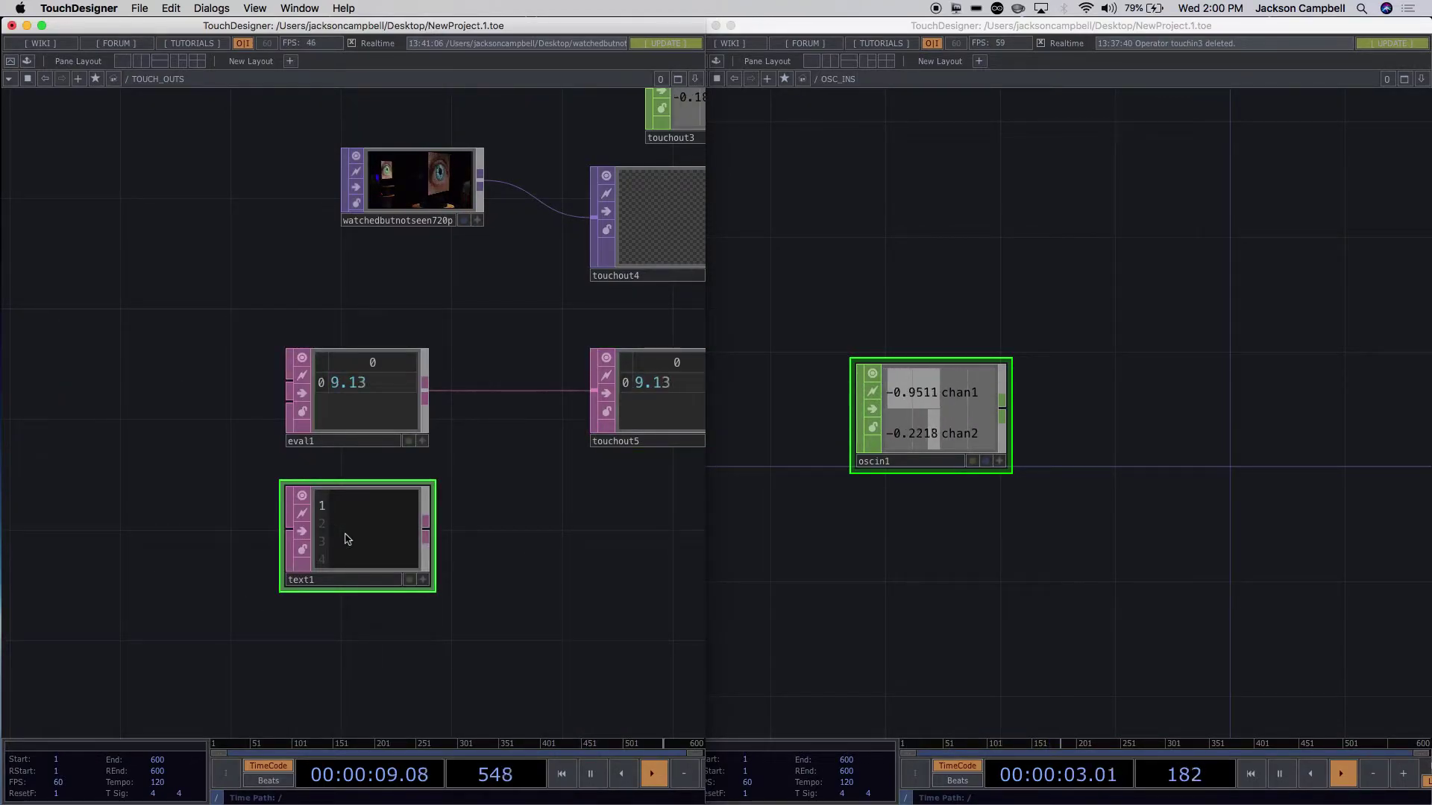
left_click(423, 580)
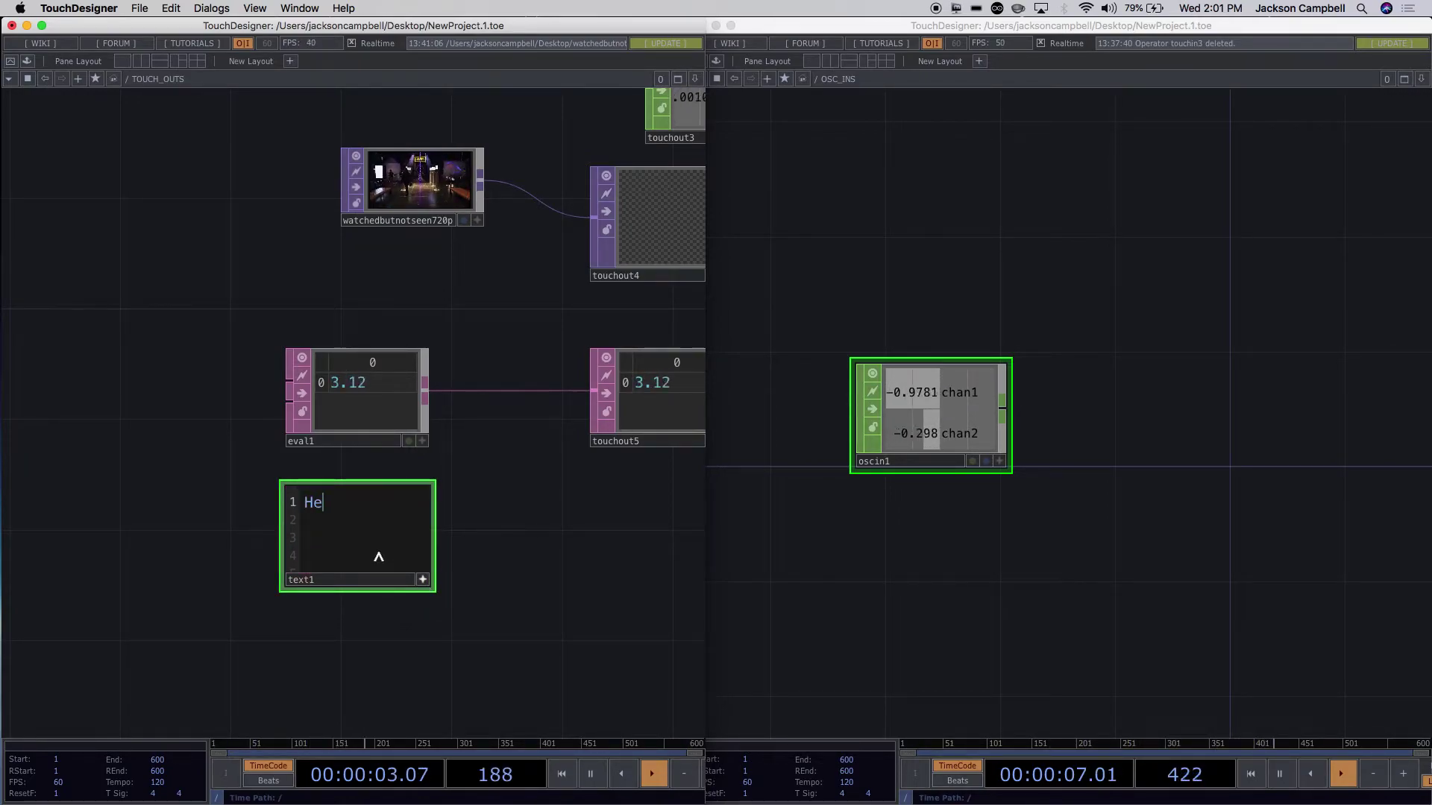
type("Hello World")
left_click(582, 529)
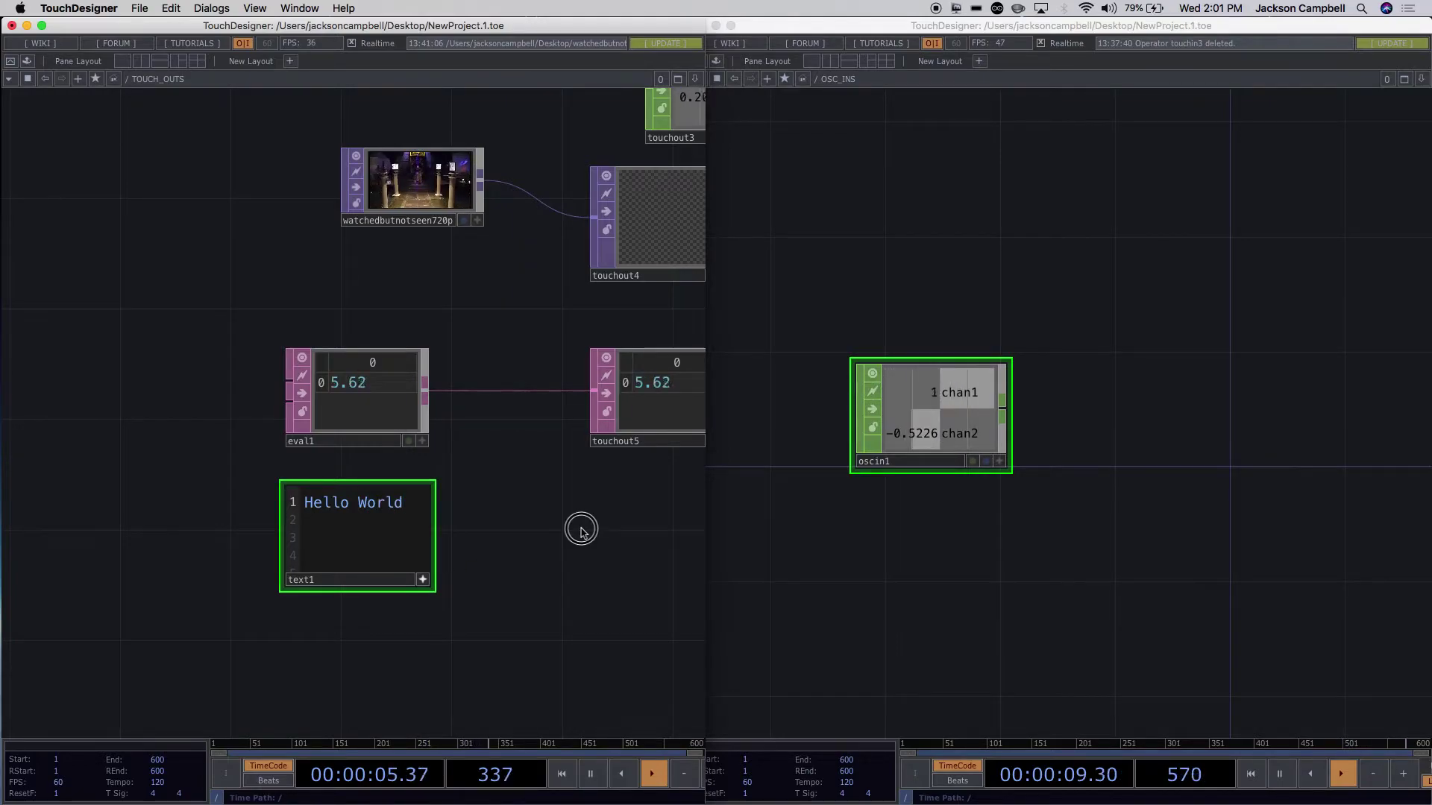
Insert a Switch DAT on the wire between eval1 and touchout5.
right_click(507, 397)
left_click(539, 383)
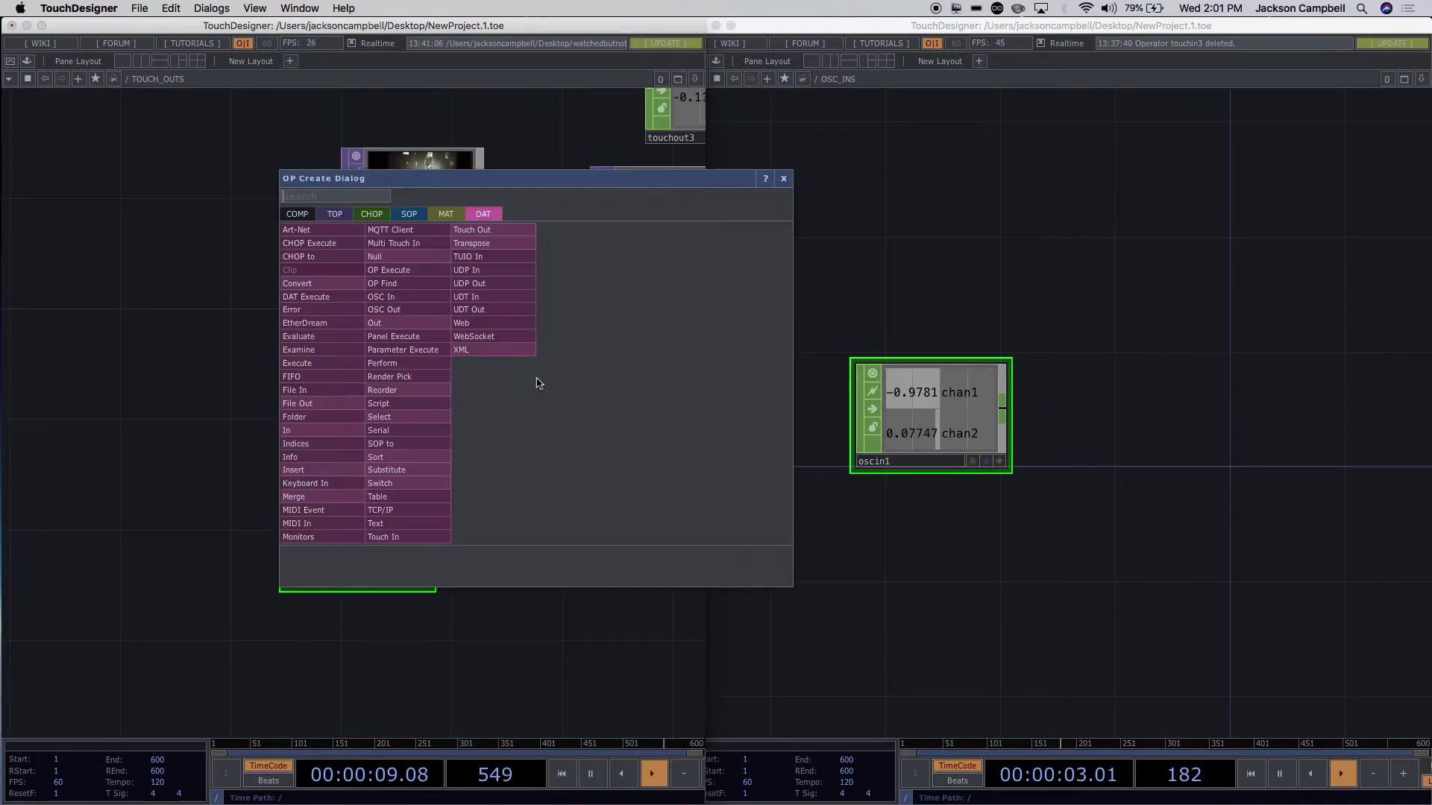
type("sl")
key("BackSpace")
key("BackSpace")
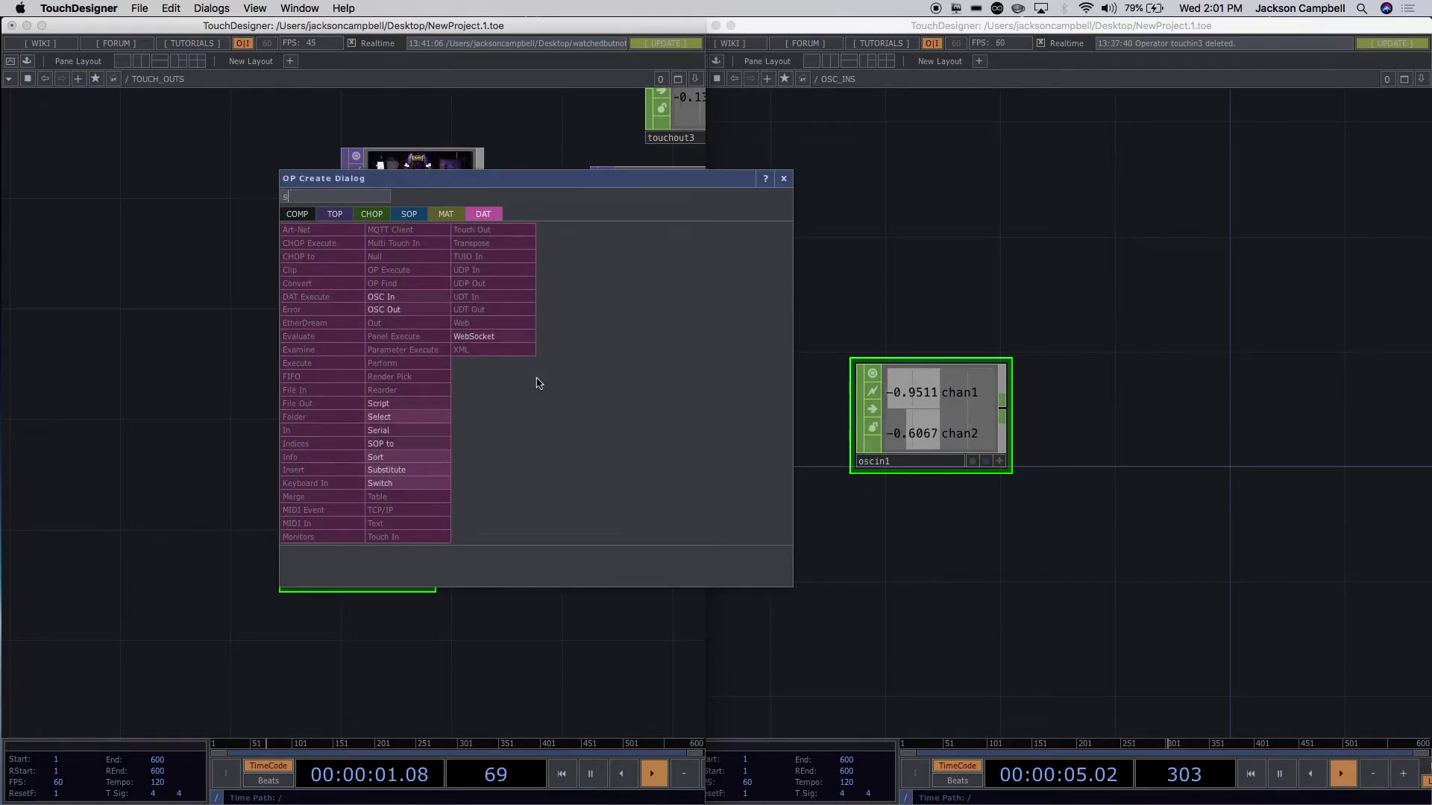
left_click(404, 471)
left_click(526, 435)
Move touchout5 farther from the Switch DAT and connect text1 as the switch's second input.
left_click_drag(601, 415, 656, 415)
left_click_drag(377, 557, 451, 419)
left_click(424, 580)
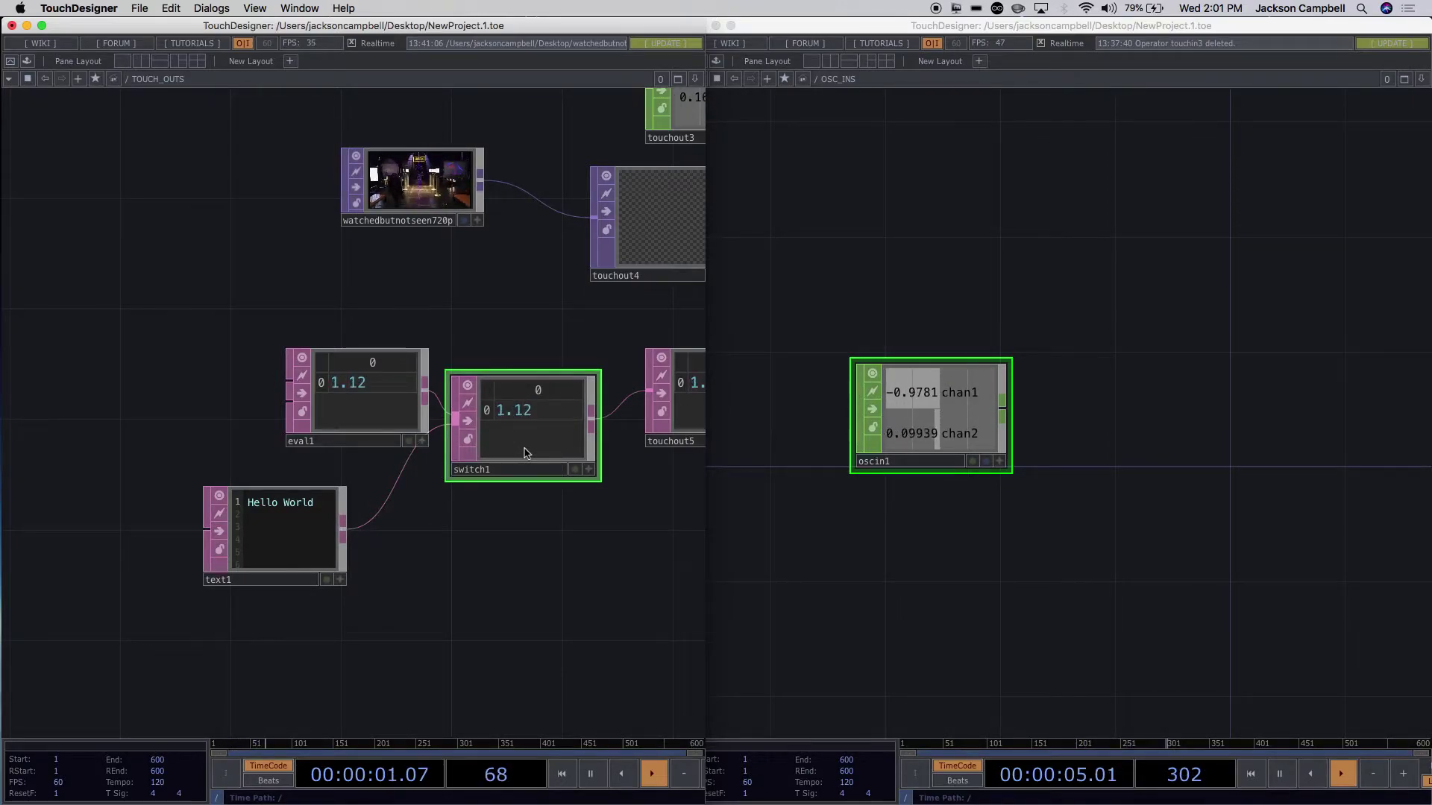
Set the Index of switch1 to 10 to select the text1 input.
key("p")
left_click_drag(547, 158, 712, 163)
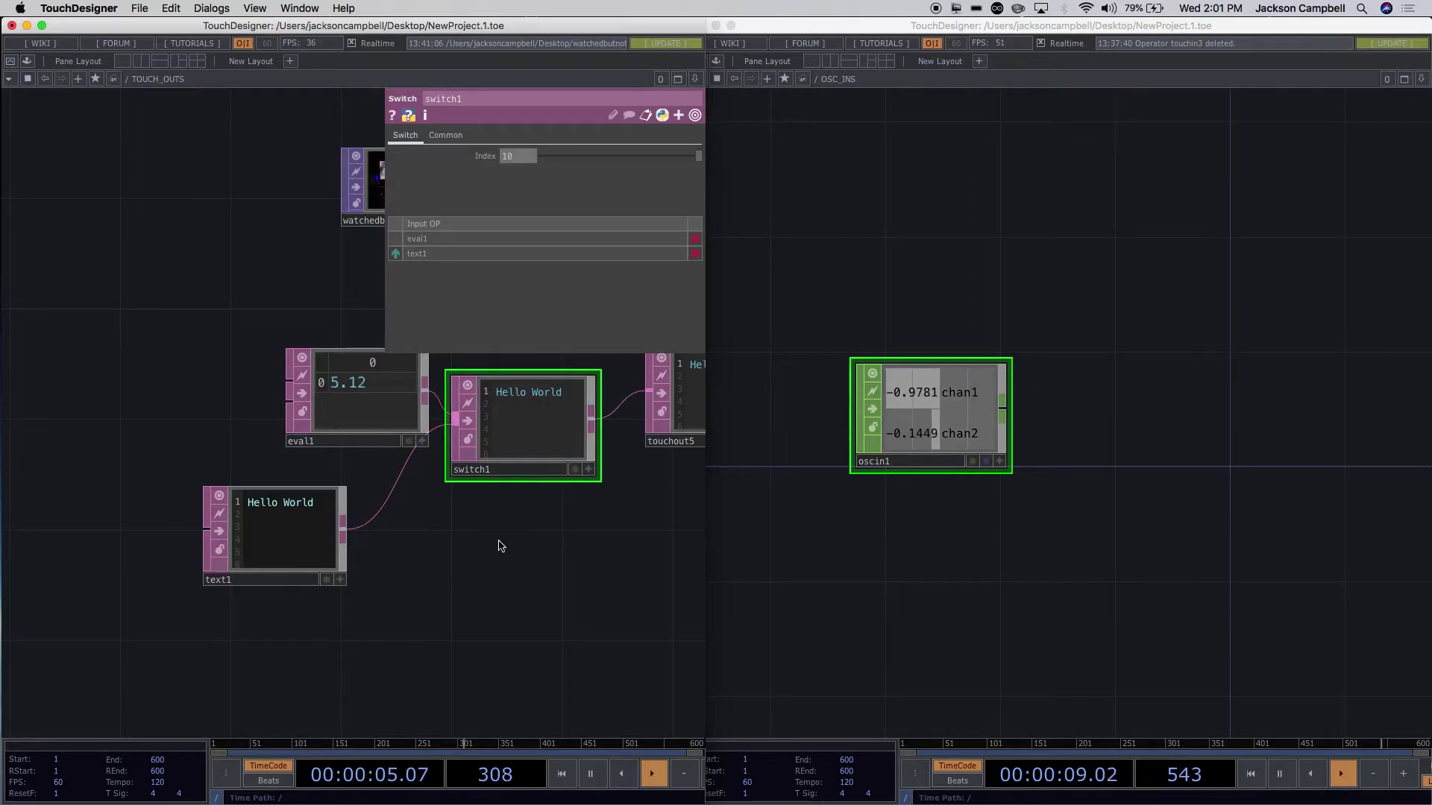
left_click_drag(656, 586, 438, 605)
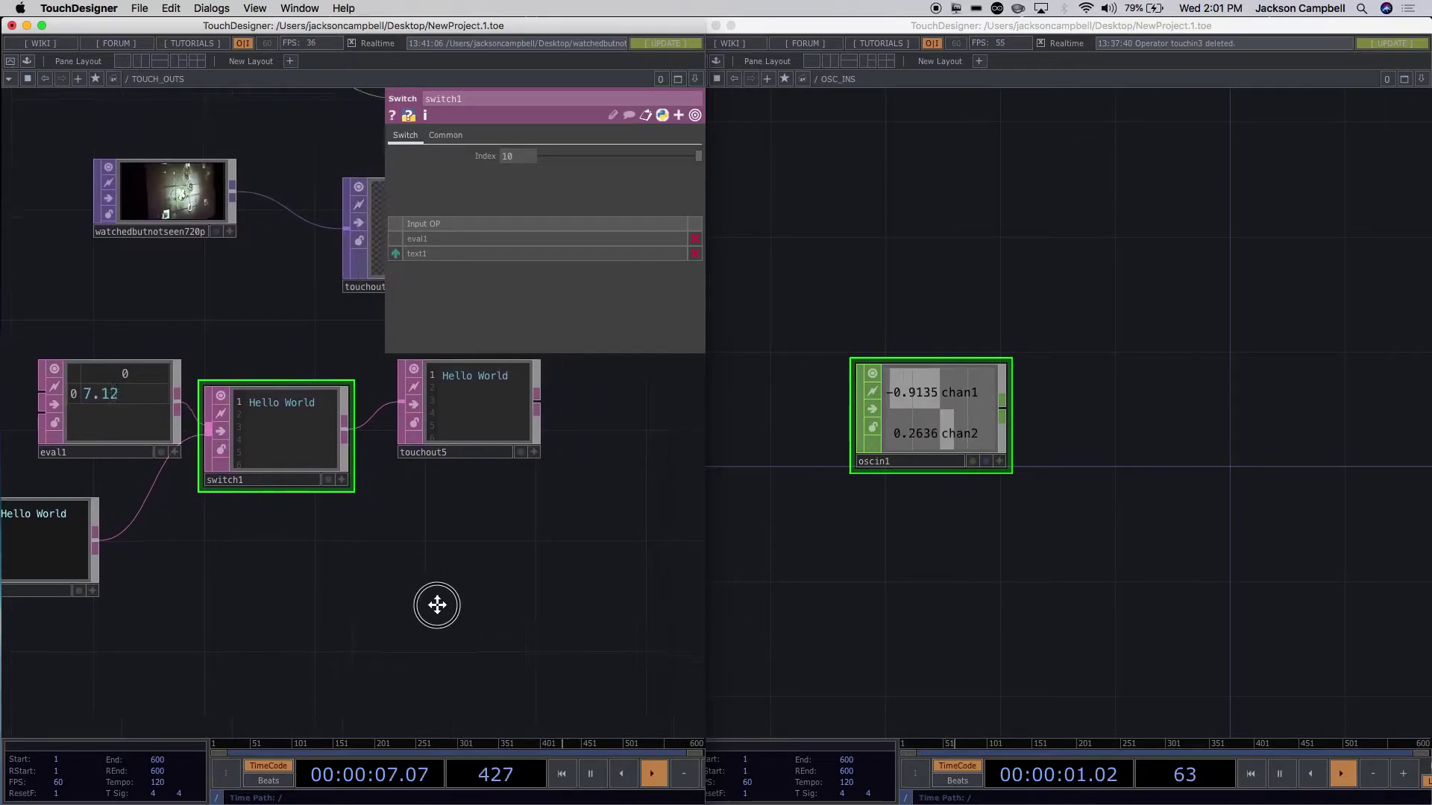
Open the TOUCH_INS network in the second window and test touchin4 by varying the Index of switch1, ending at 10.
scroll(863, 601, "down", 5)
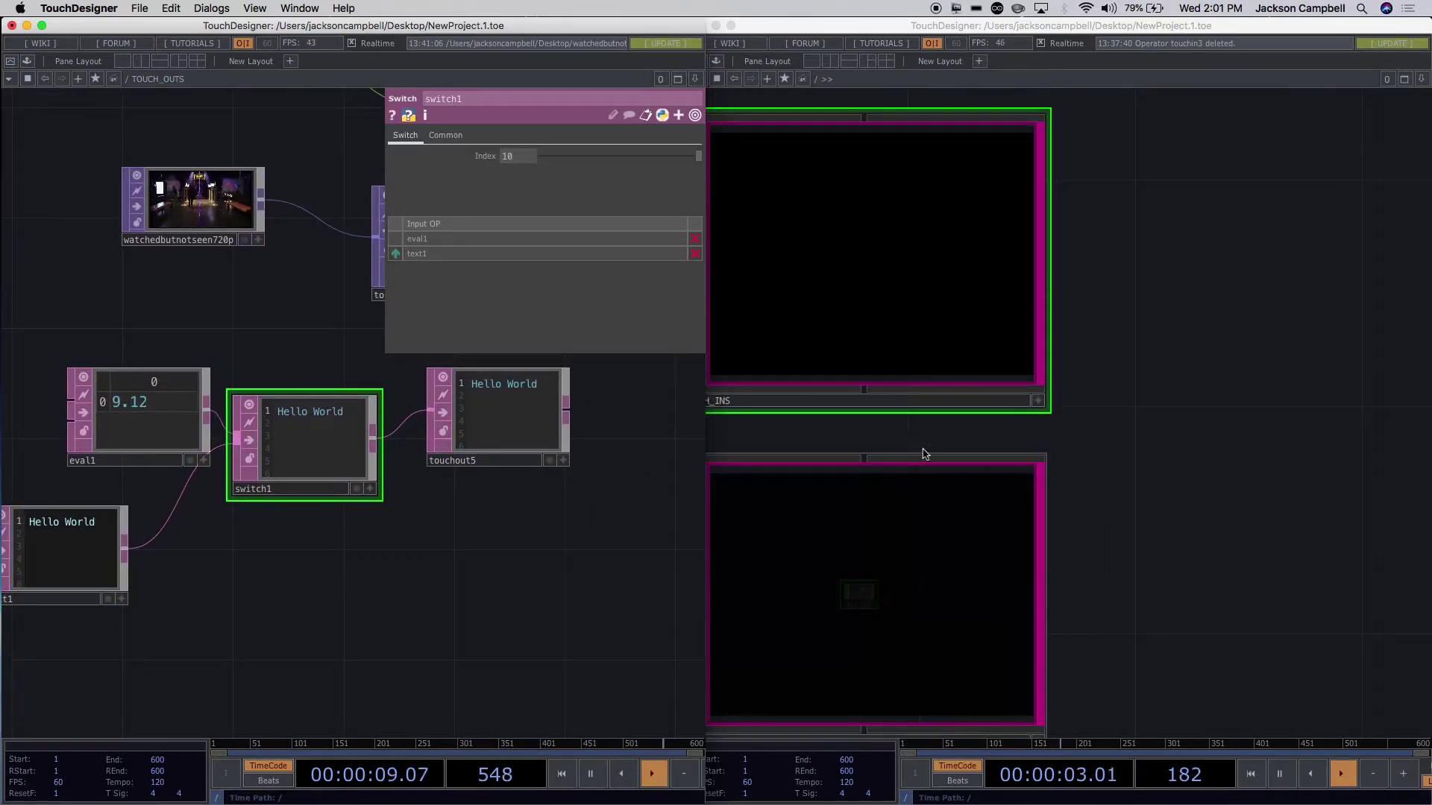
scroll(880, 240, "up", 10)
left_click_drag(1156, 598, 1156, 414)
left_click(633, 165)
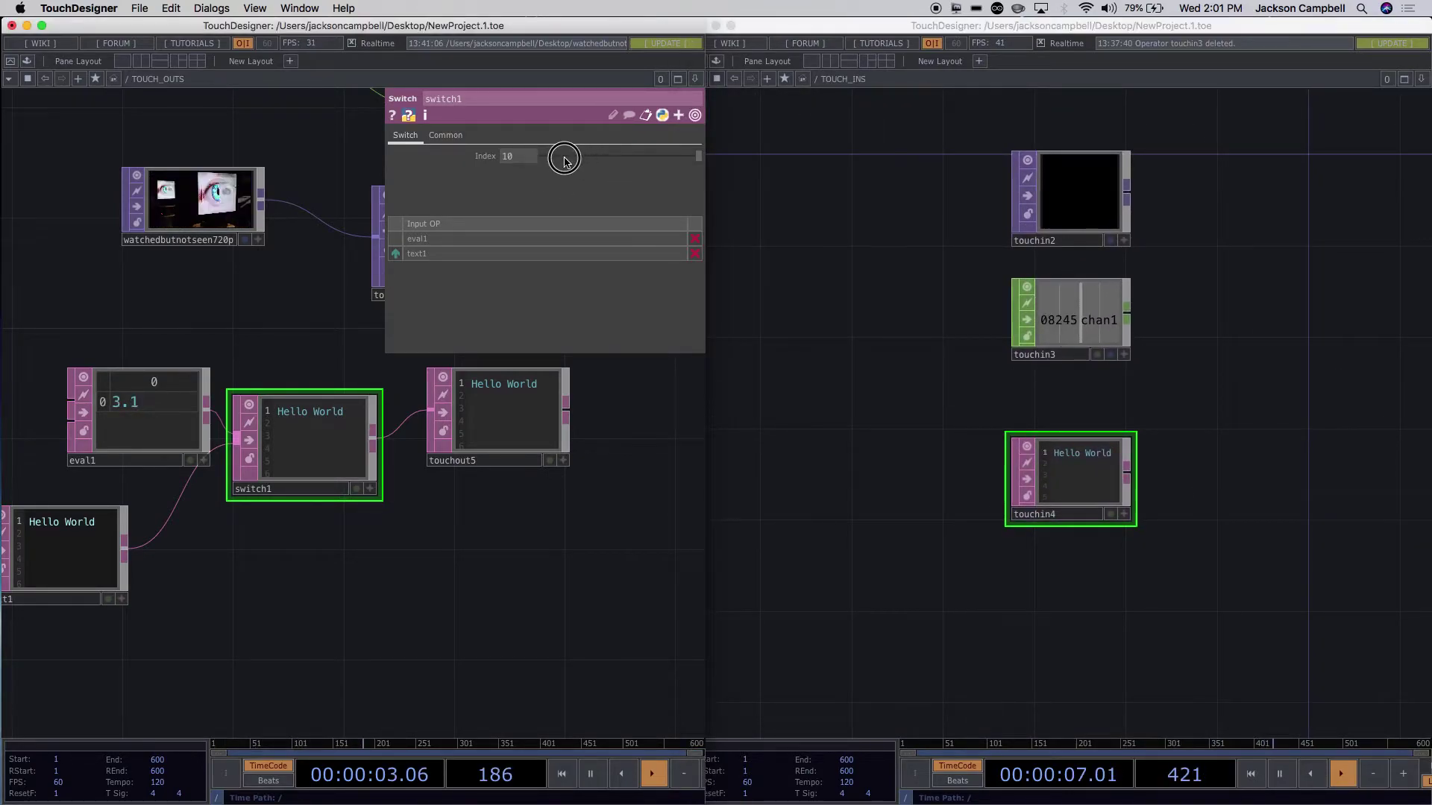
left_click_drag(523, 156, 725, 198)
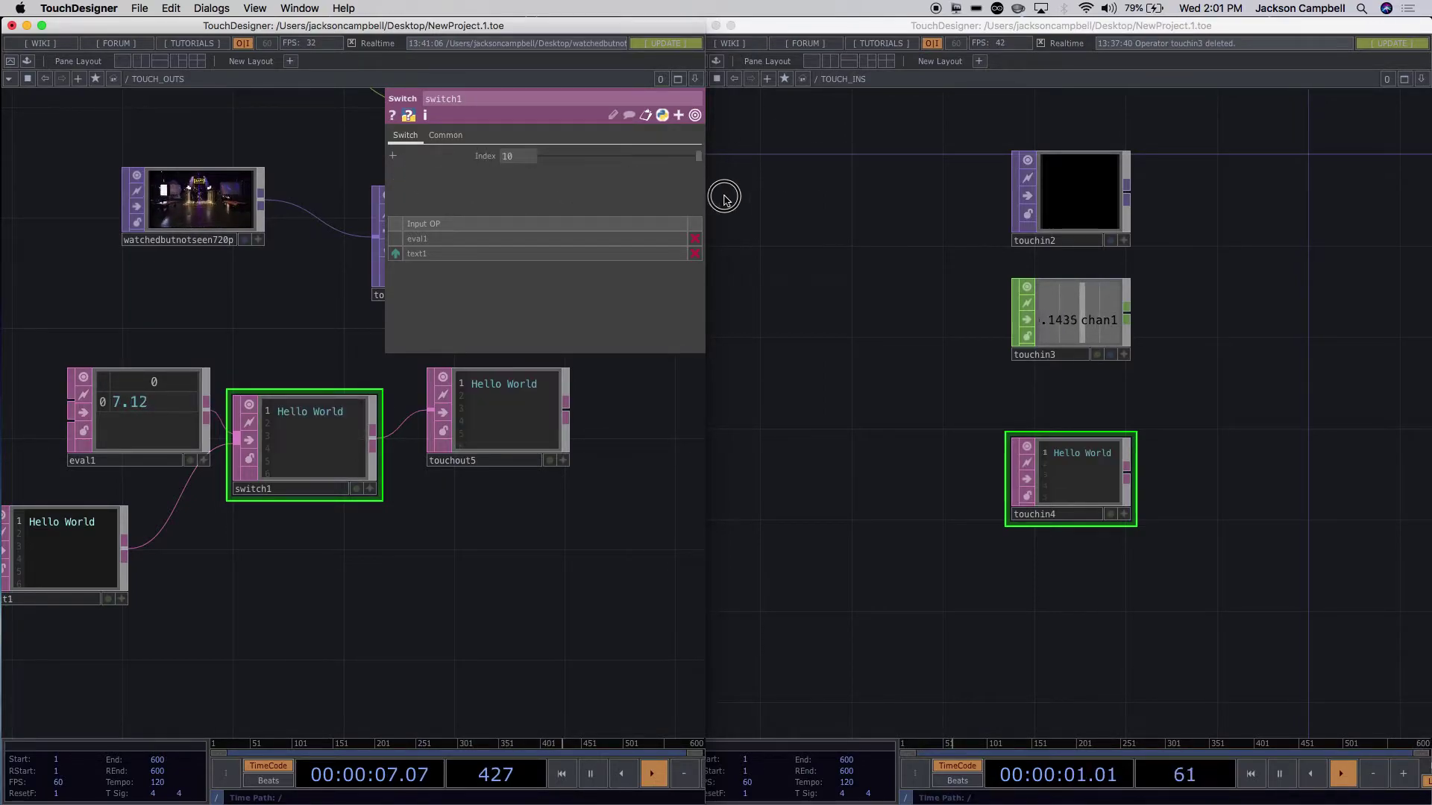
Open the OSC_OUTS network in the first window and the OSC_INS network in the second window.
left_click_drag(489, 193, 712, 170)
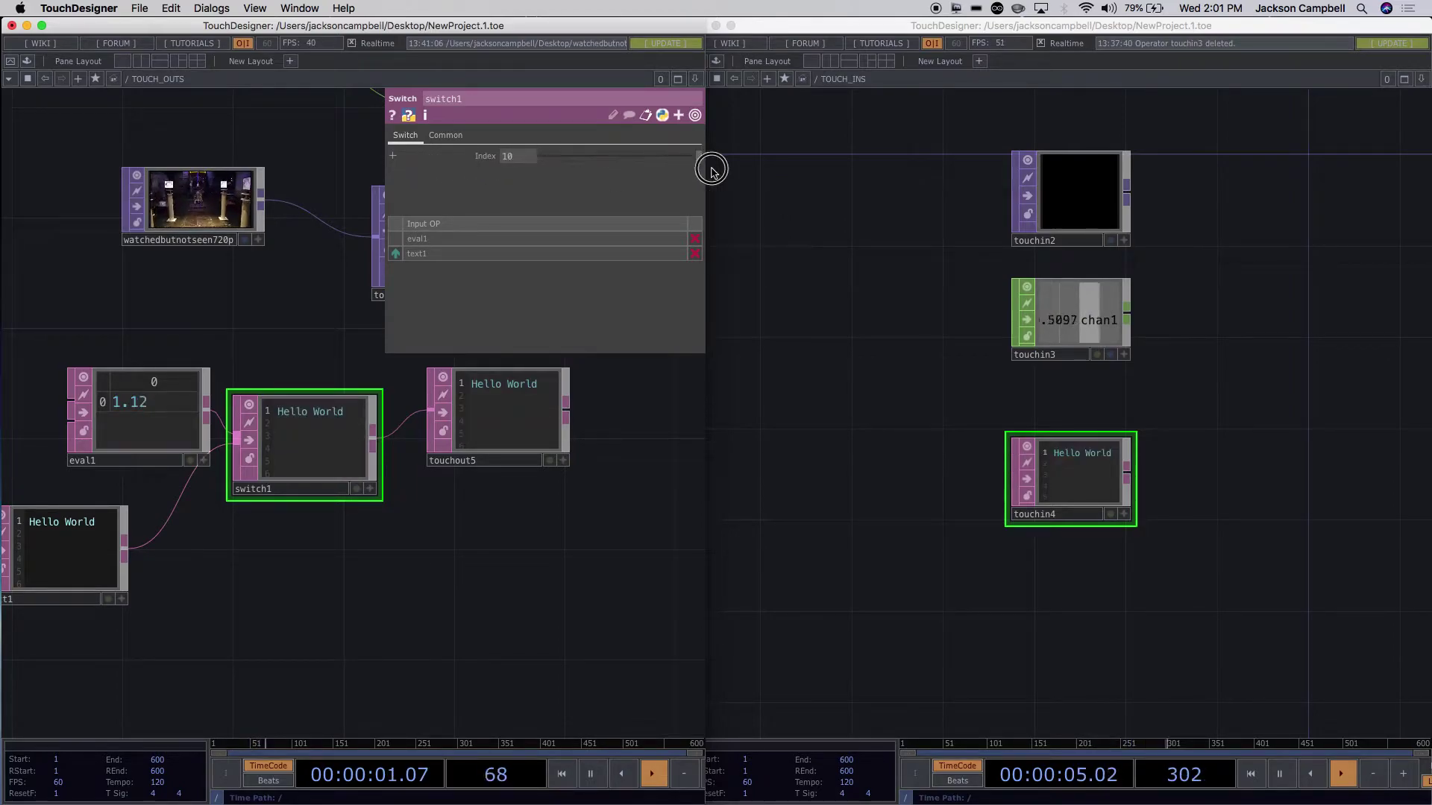
left_click_drag(443, 144, 785, 215)
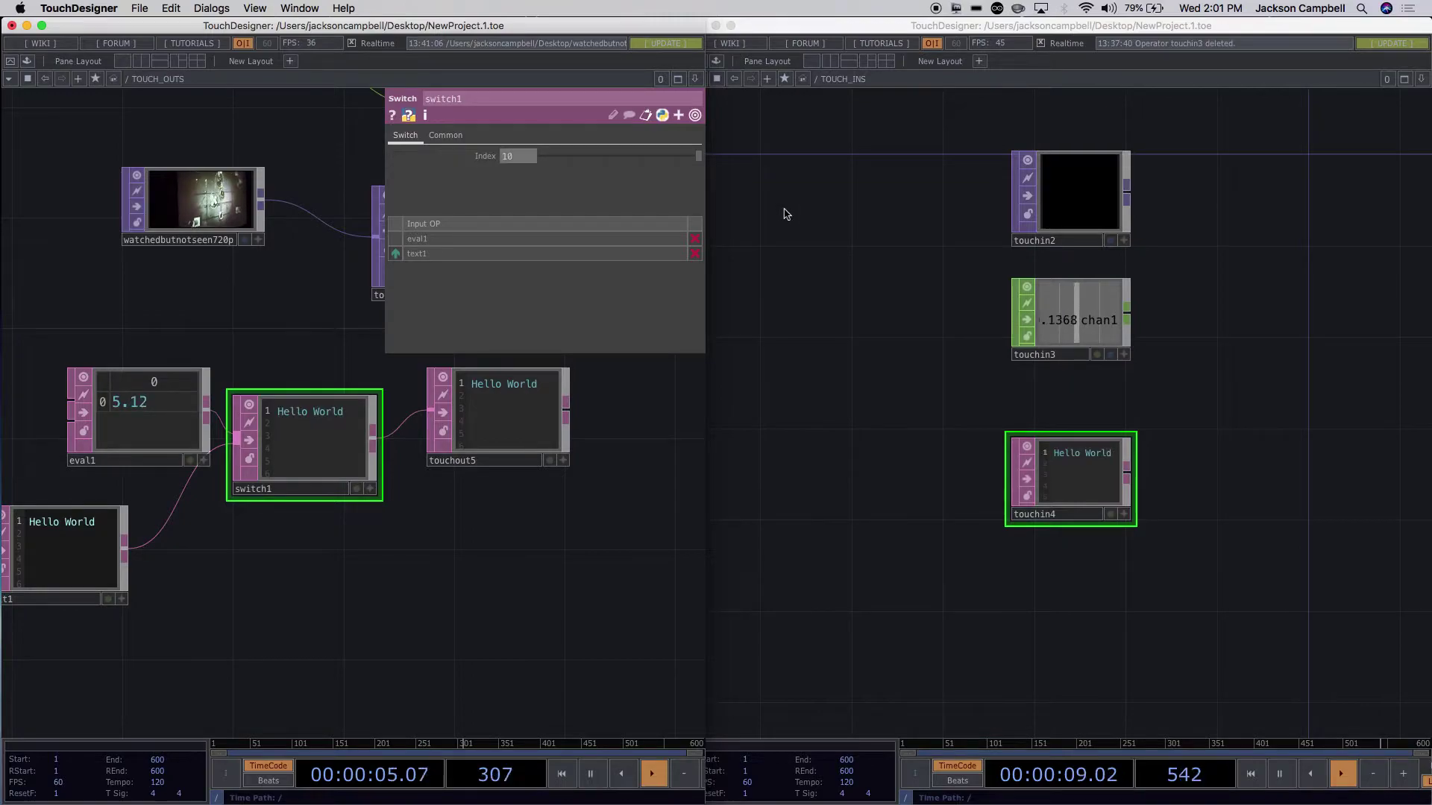
scroll(513, 518, "down", 10)
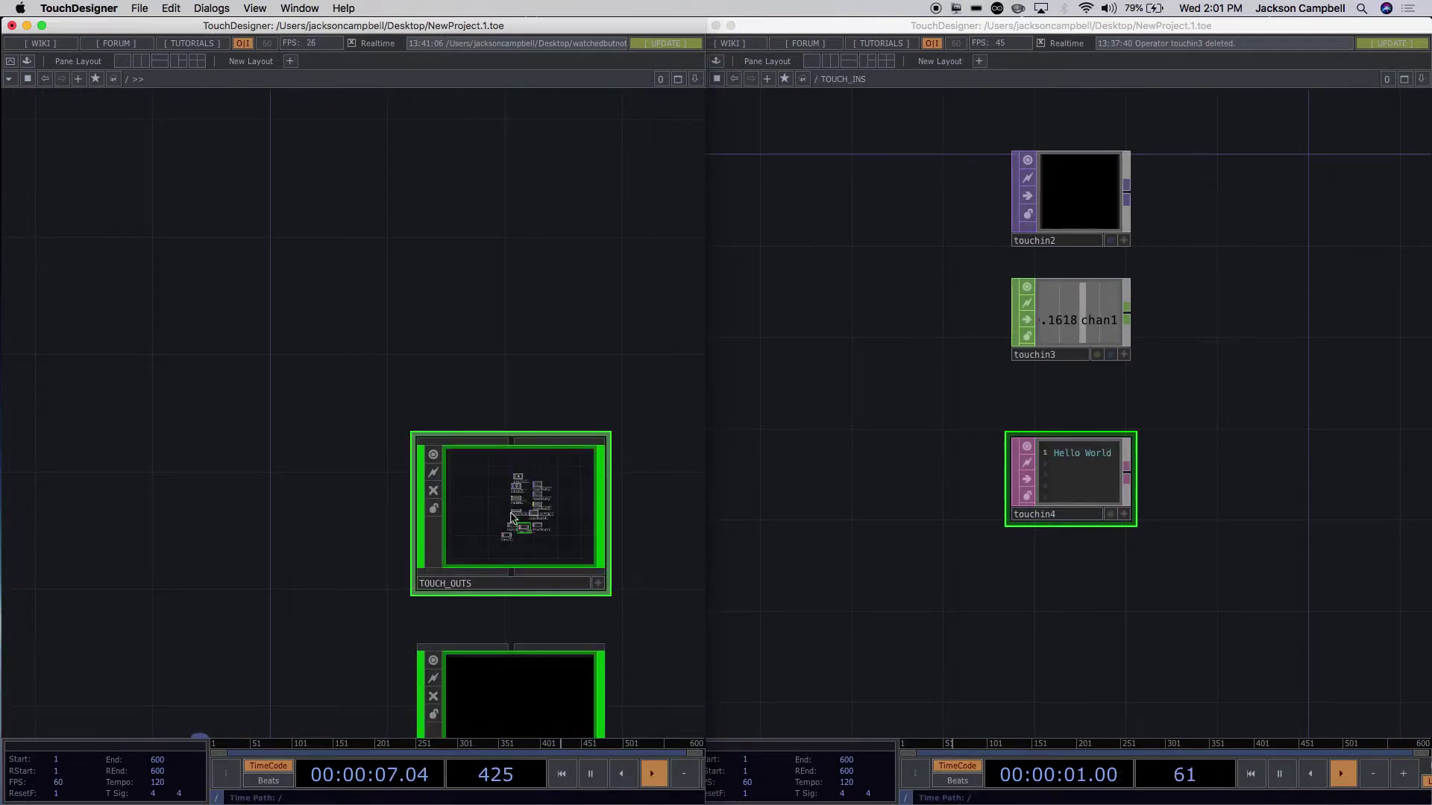
left_click_drag(600, 610, 385, 469)
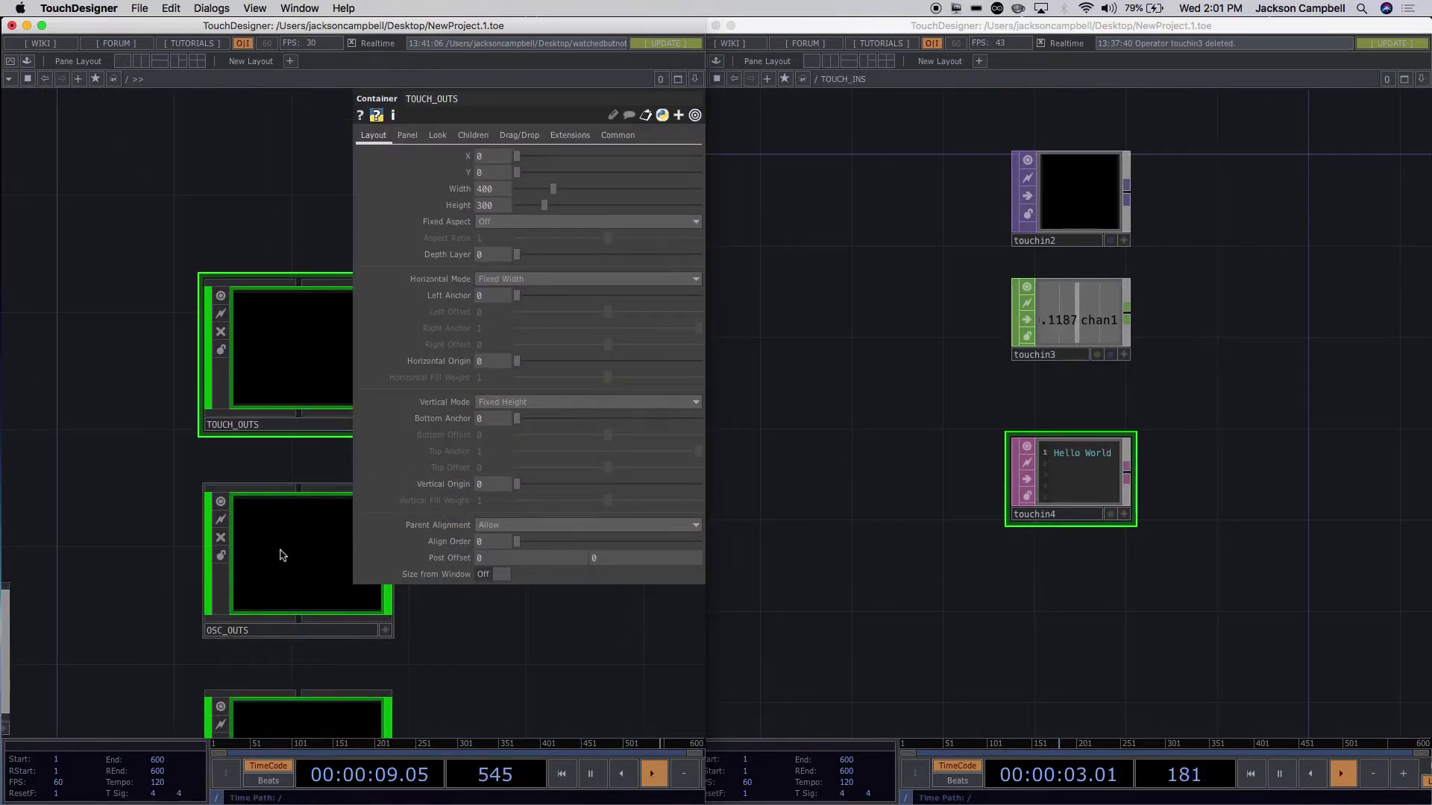
scroll(281, 555, "up", 10)
key("p")
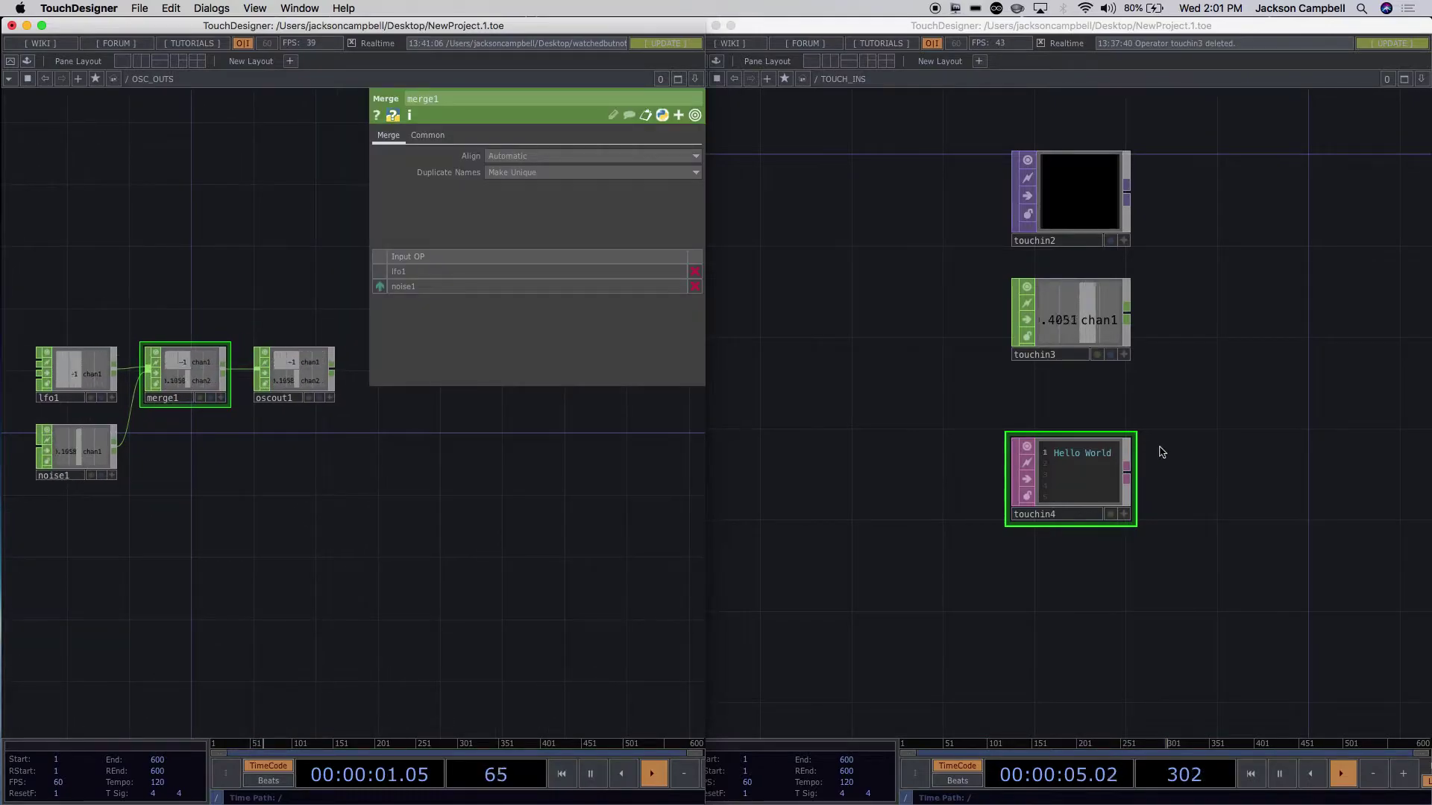
scroll(1199, 432, "down", 10)
left_click_drag(936, 502, 887, 314)
scroll(1146, 573, "up", 10)
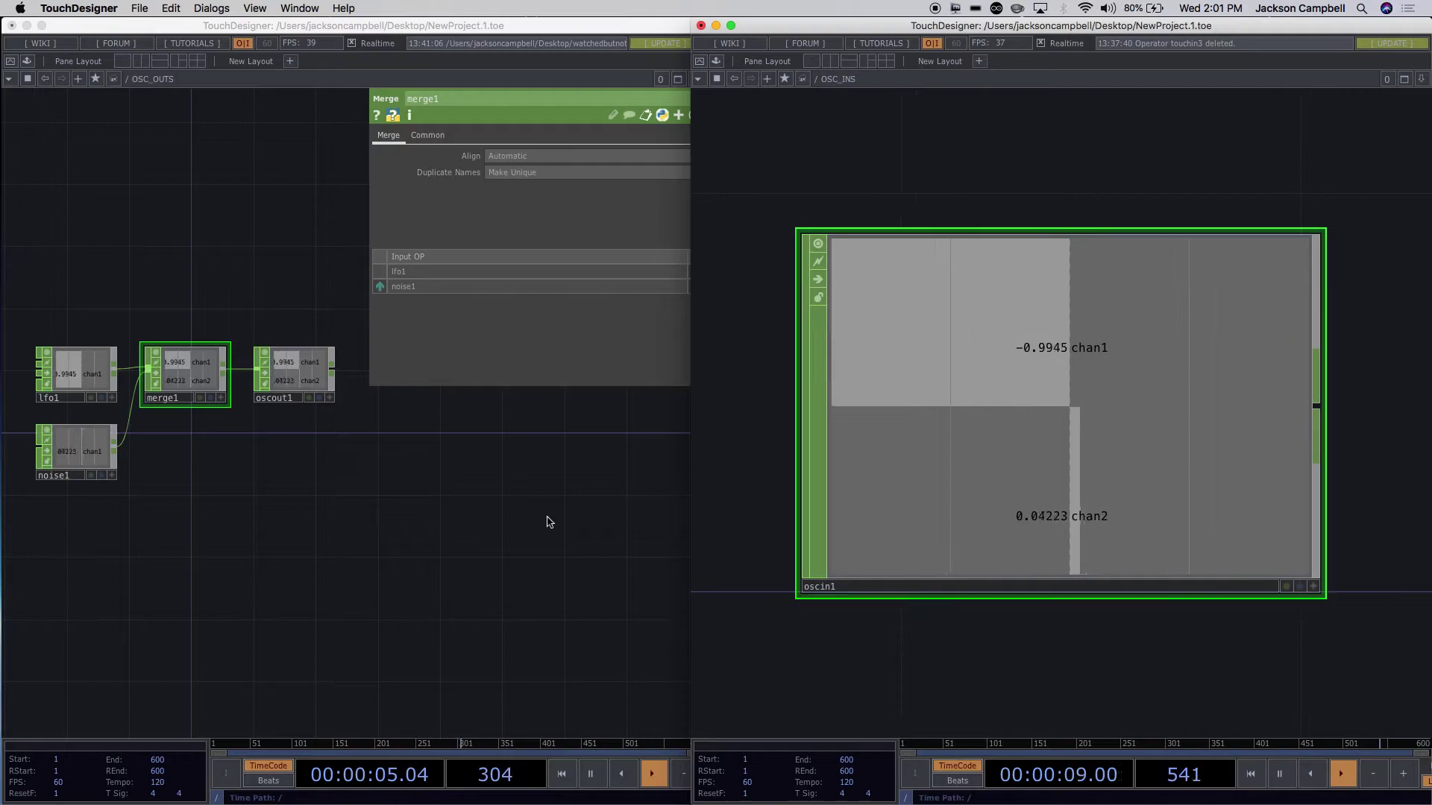
Compare the channels in the OSC_OUTS and OSC_INS networks and show the OSC In parameters of oscin1.
left_click(541, 524)
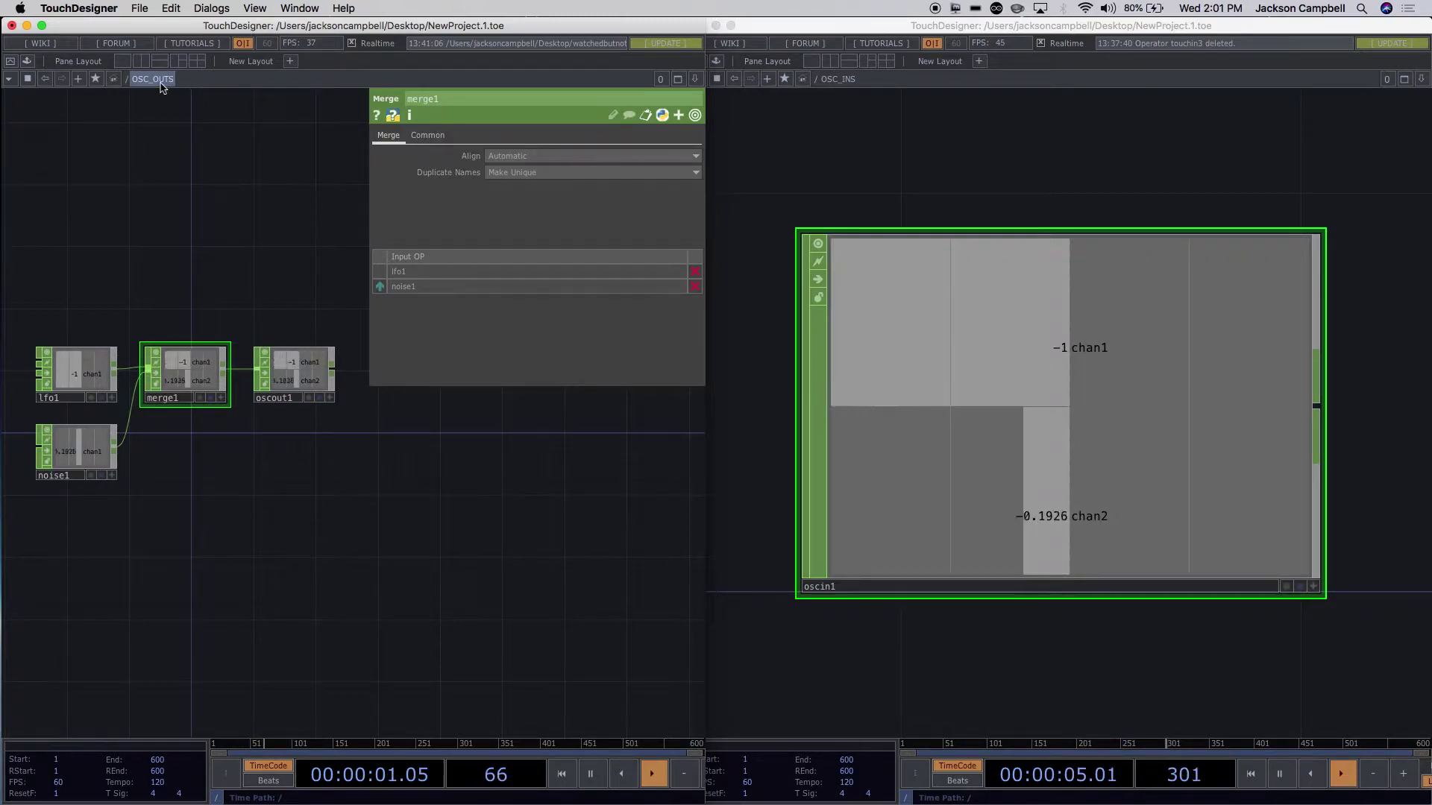
left_click(833, 81)
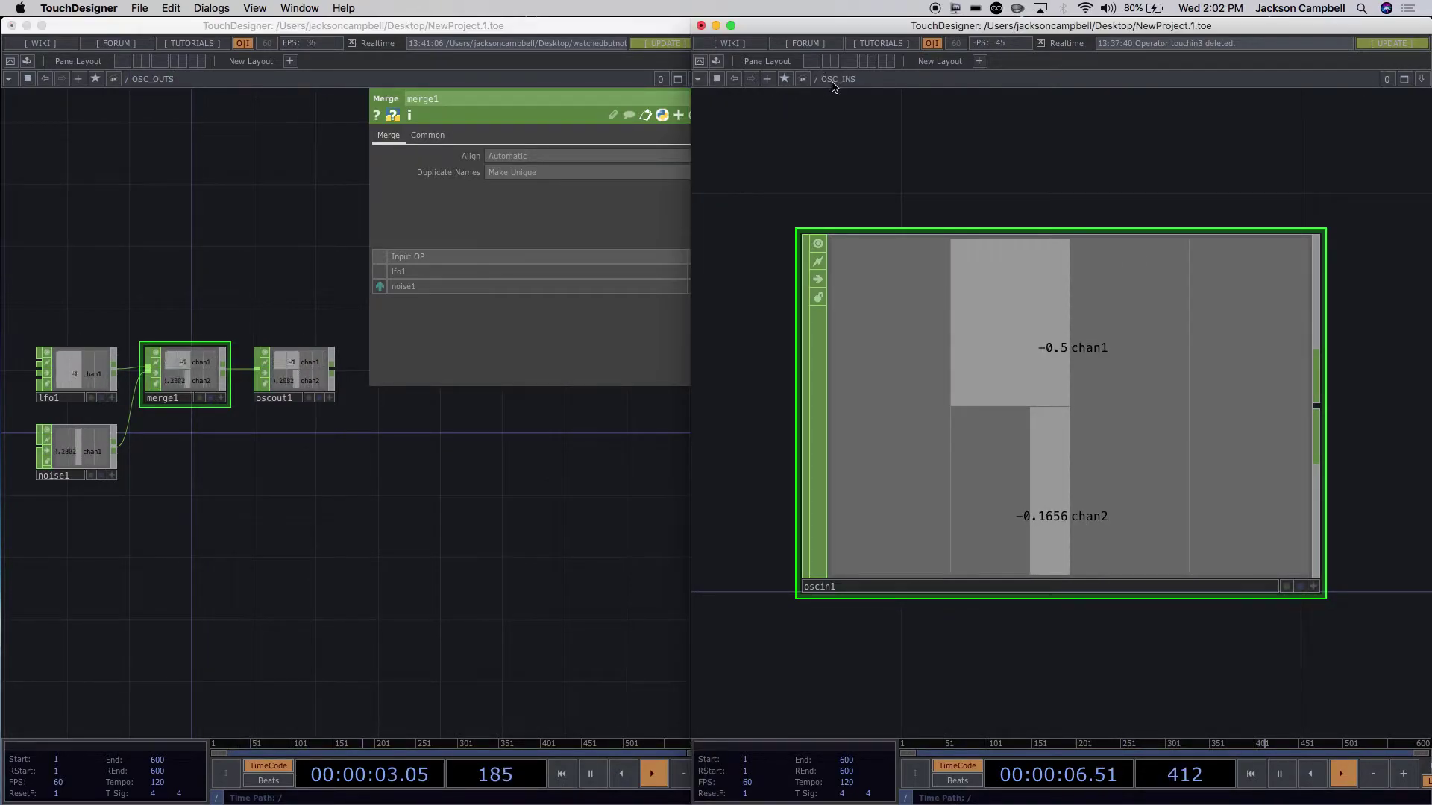
left_click(149, 101)
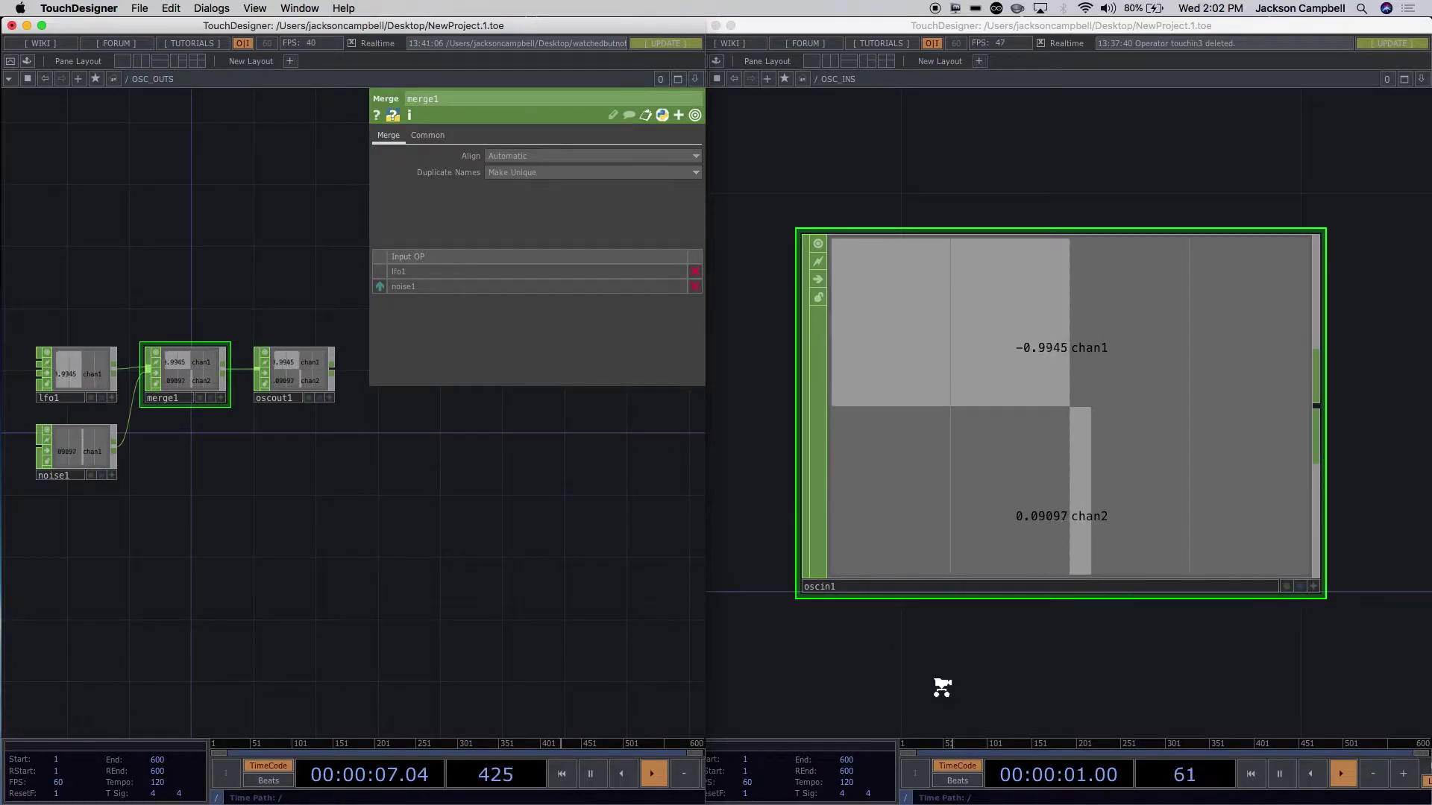
scroll(941, 682, "down", 3)
left_click_drag(470, 585, 500, 542)
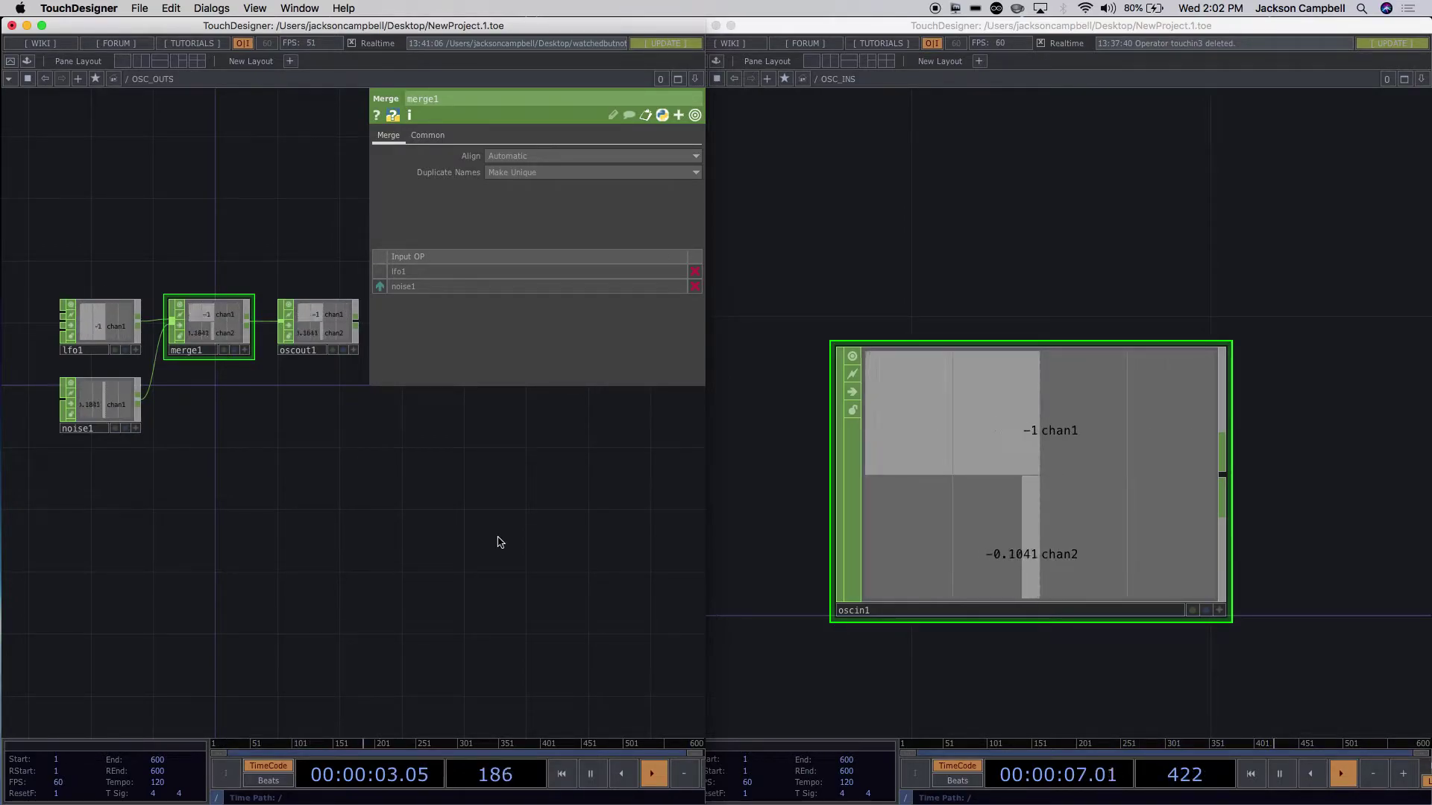
left_click(960, 457)
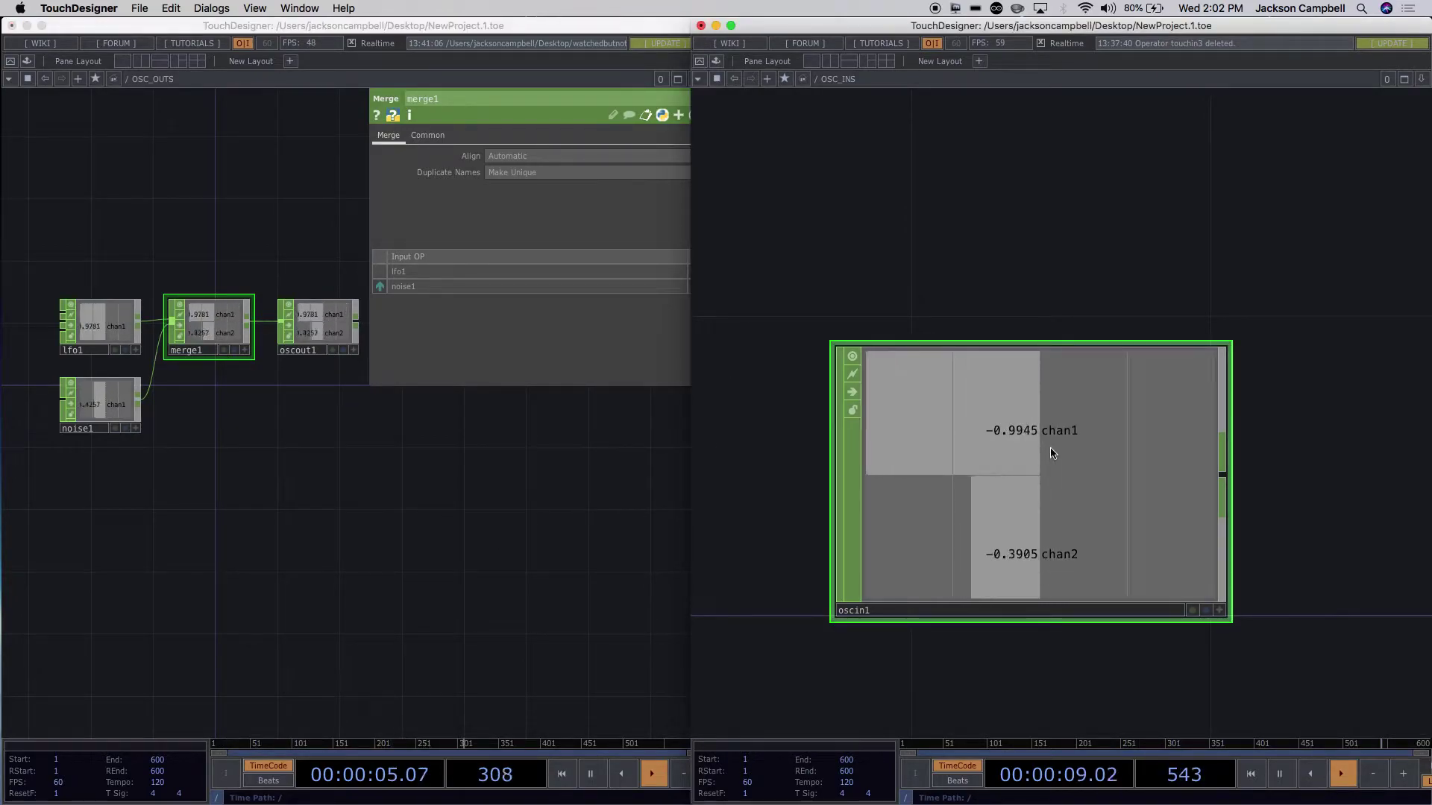
key("p")
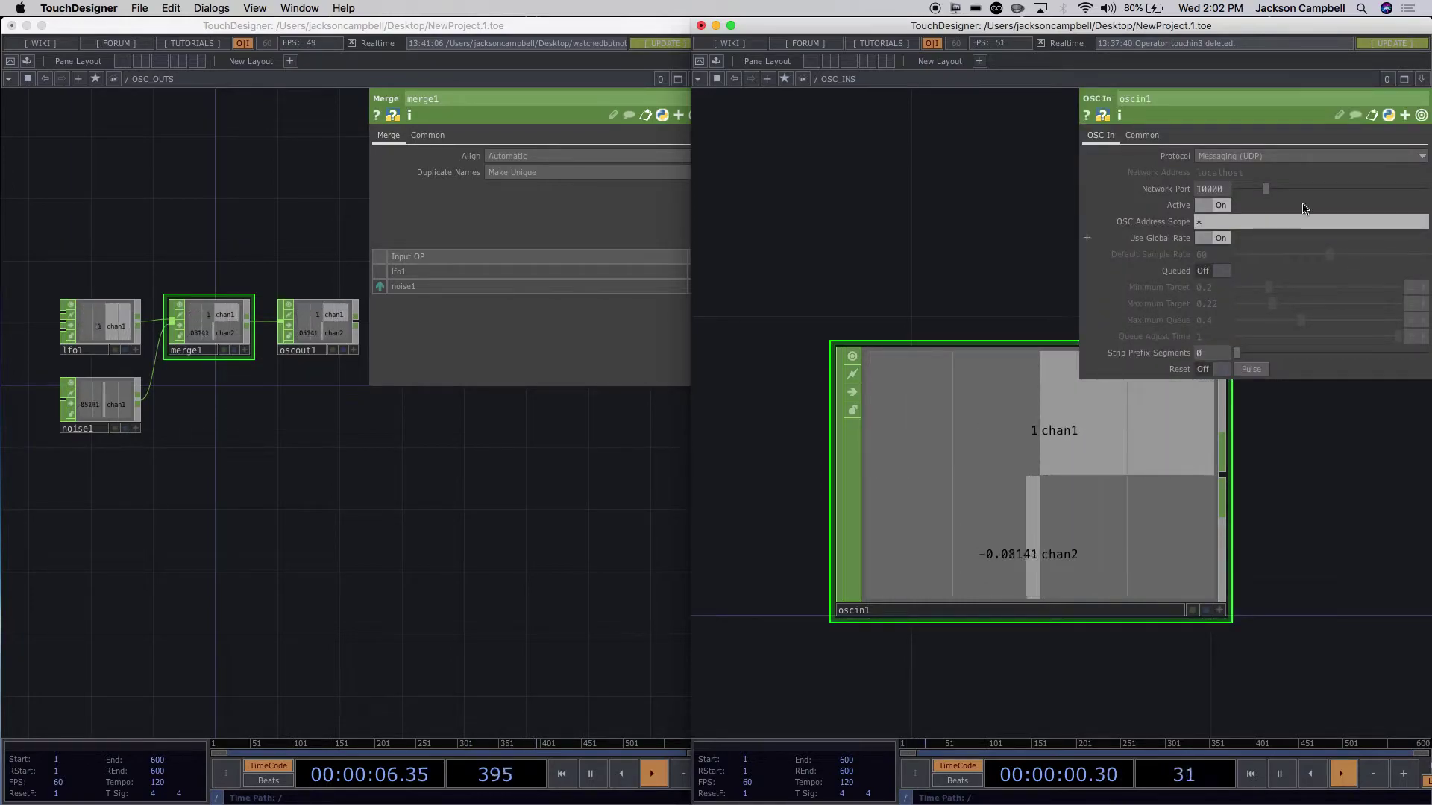
left_click(1141, 135)
left_click(1104, 137)
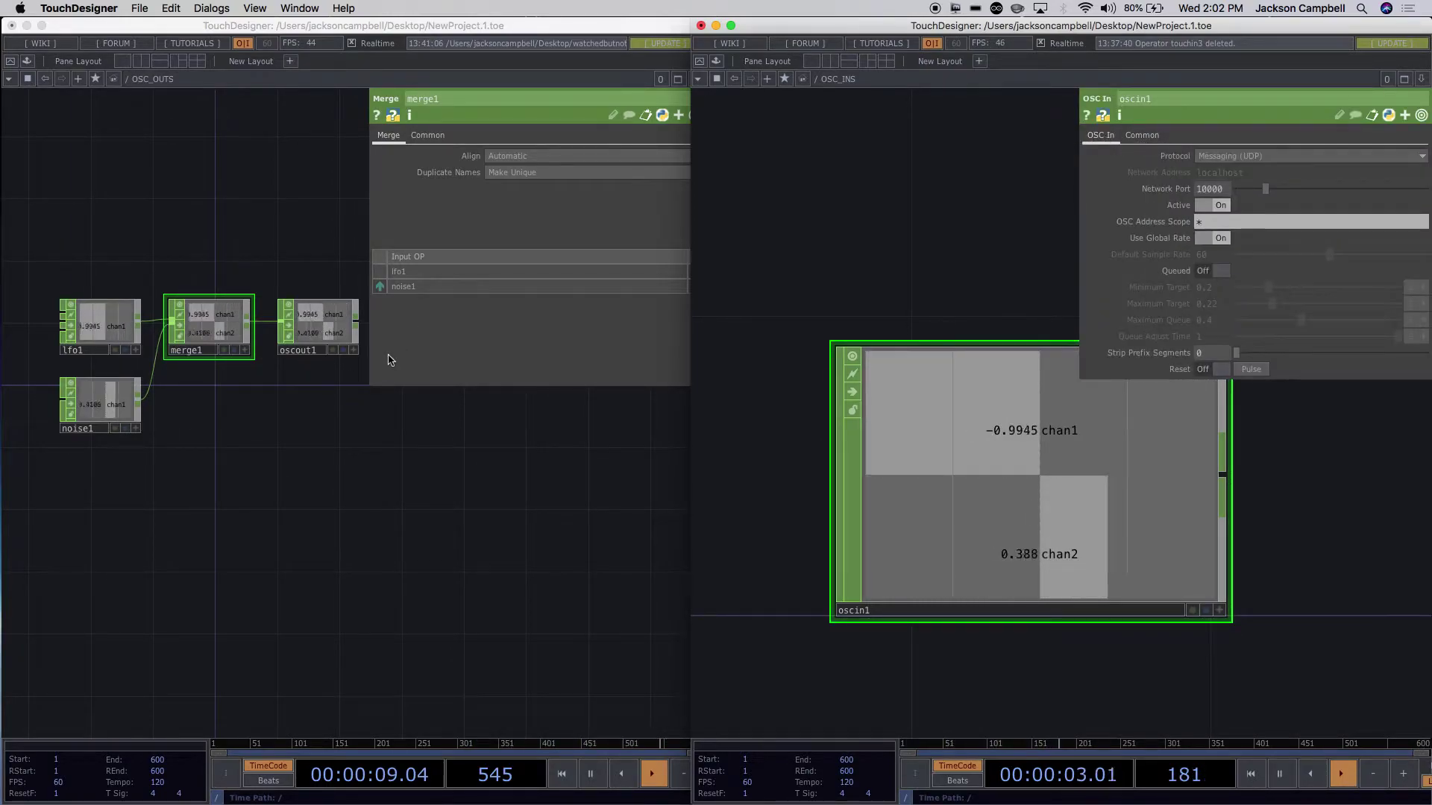
Review the parameters of oscout1, noise1 and lfo1 in the OSC_OUTS network.
left_click(322, 326)
left_click(322, 326)
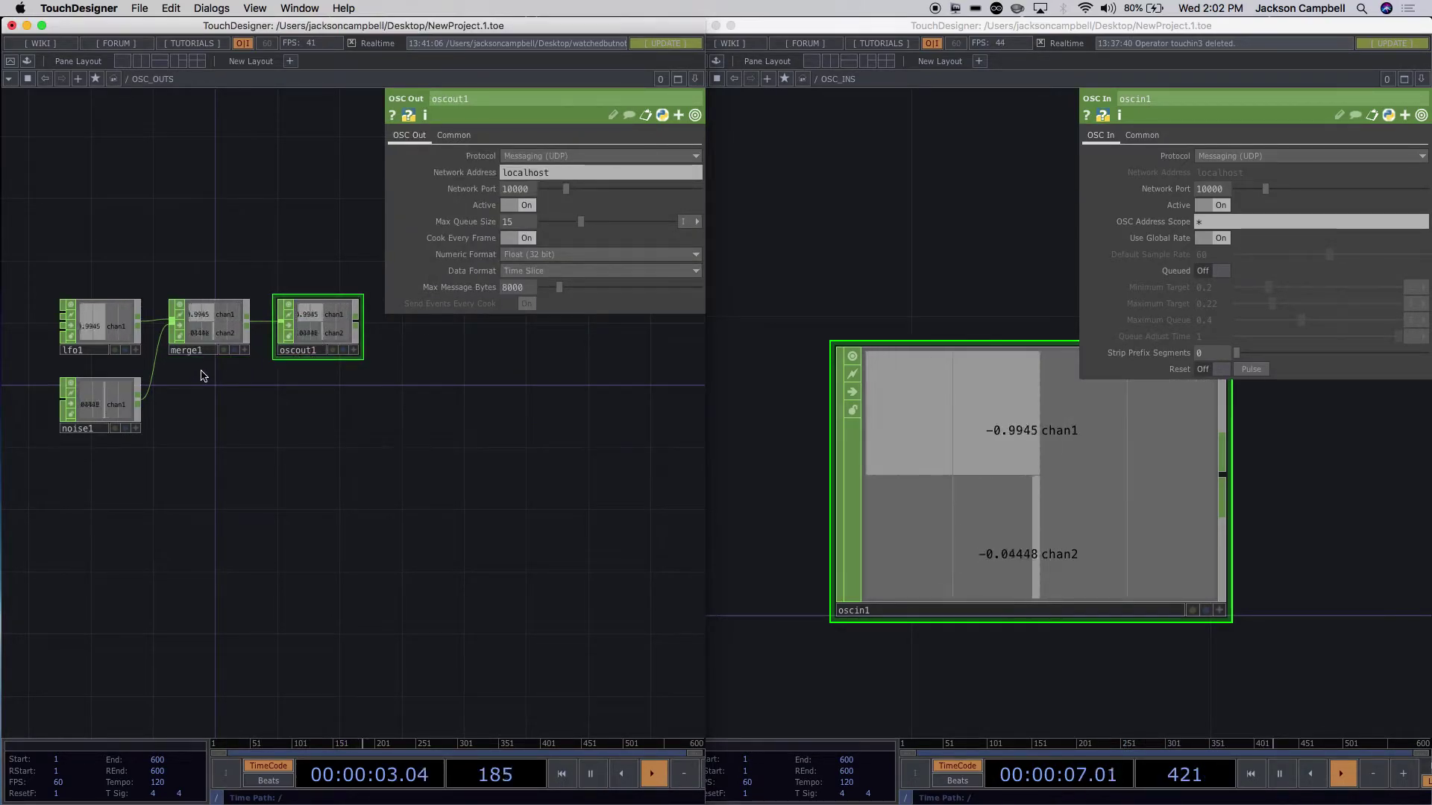
left_click(102, 394)
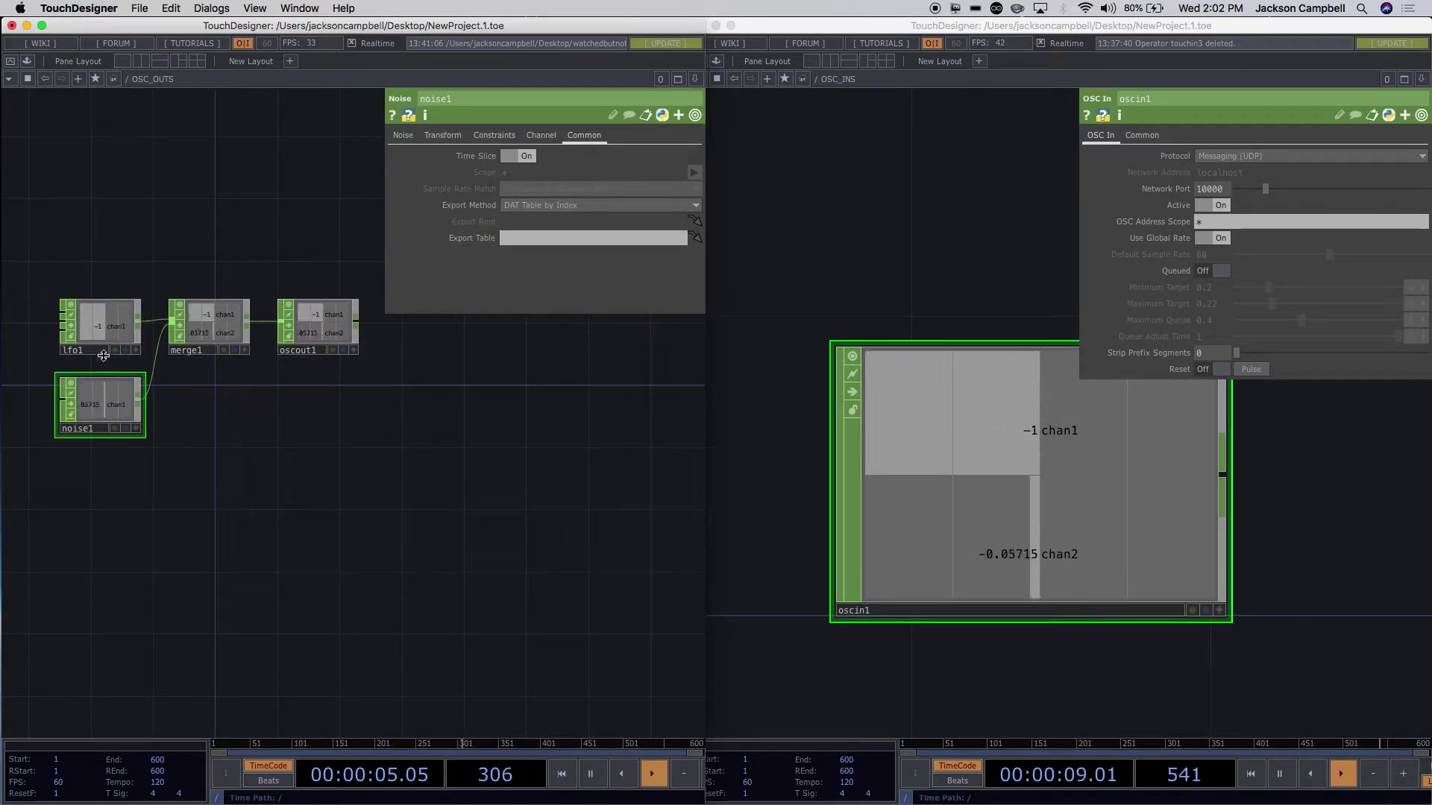
left_click(100, 326)
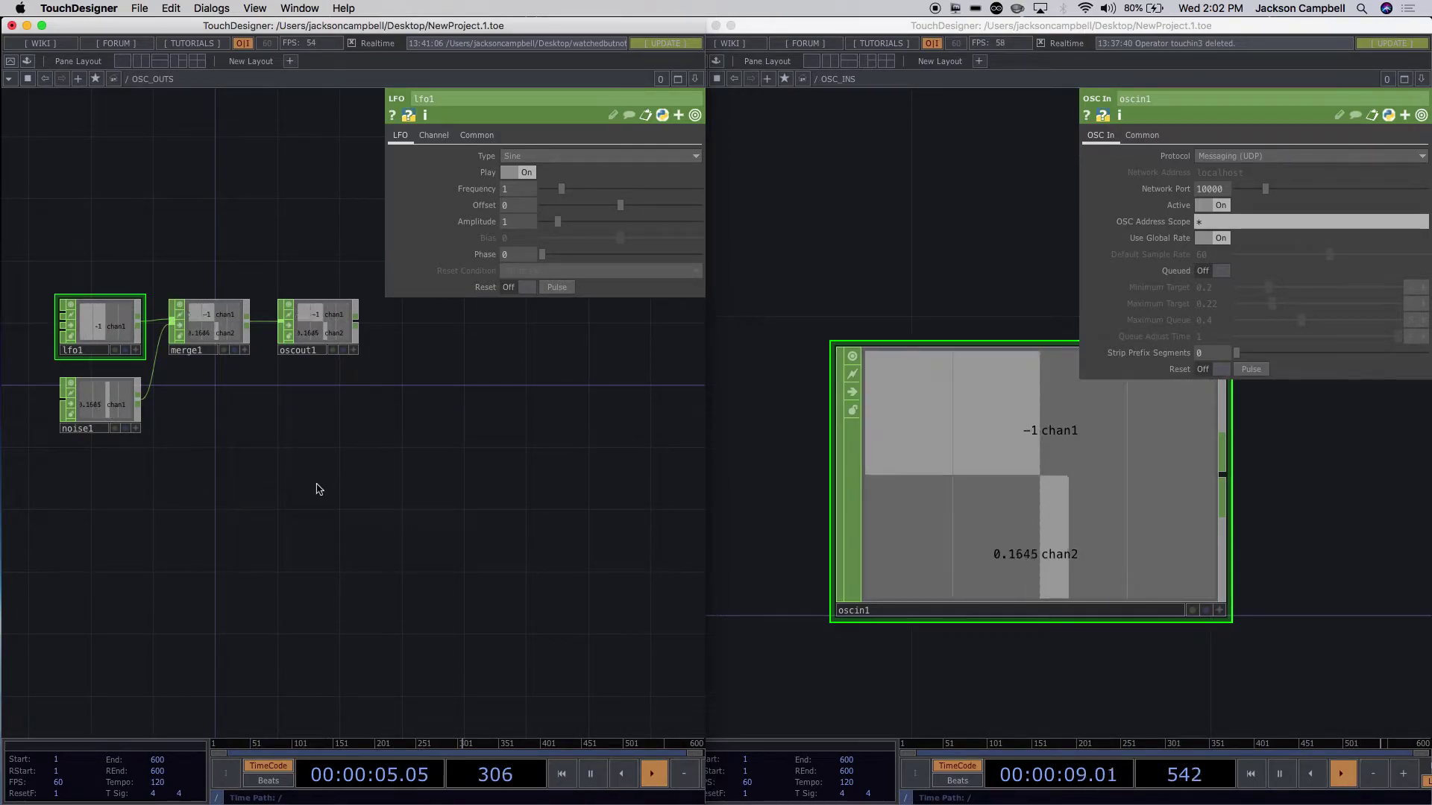
Add a Text DAT below noise1 in the OSC_OUTS network.
left_click(123, 550)
key("Tab")
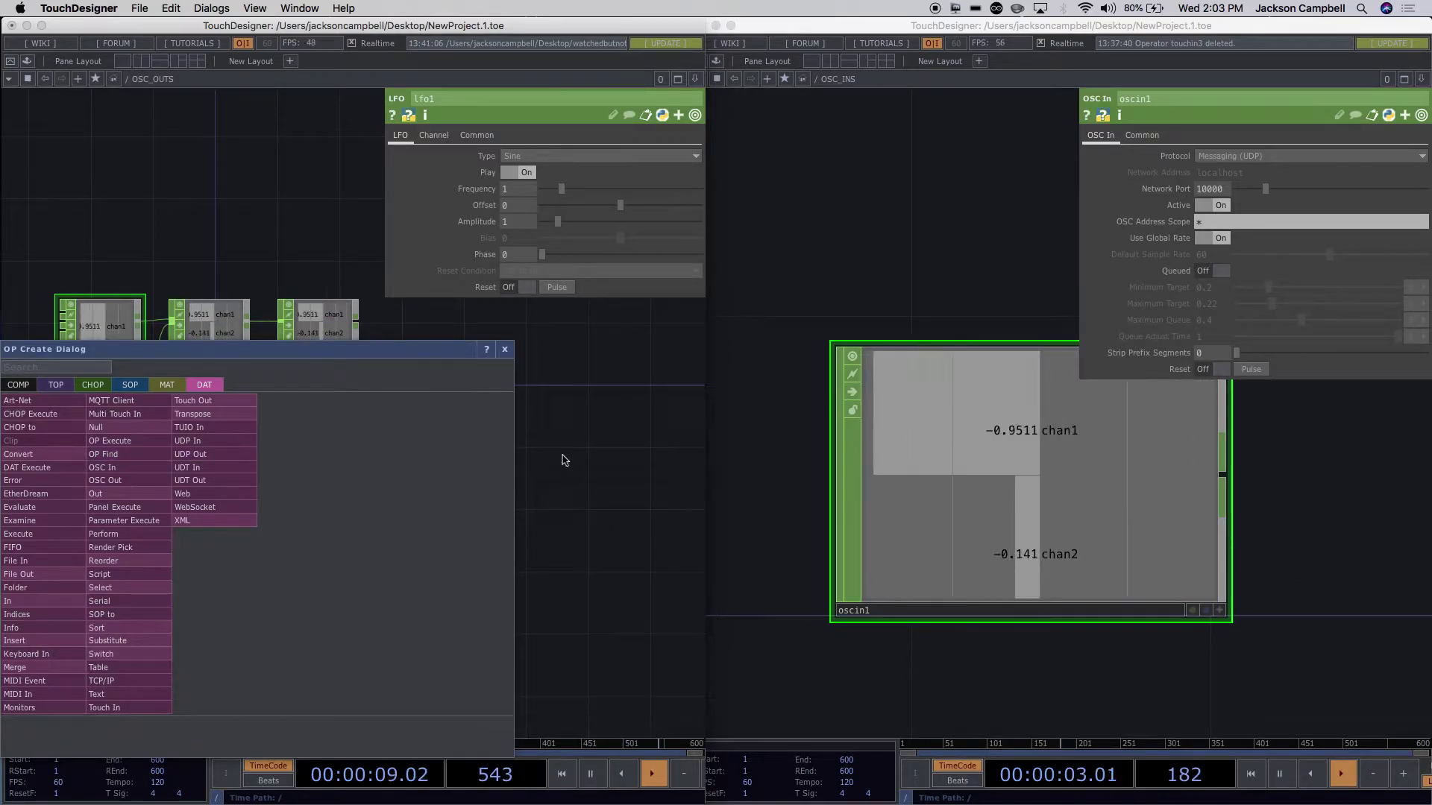
left_click(593, 506)
left_click(260, 520)
left_click_drag(261, 520, 419, 502)
double_click(276, 518)
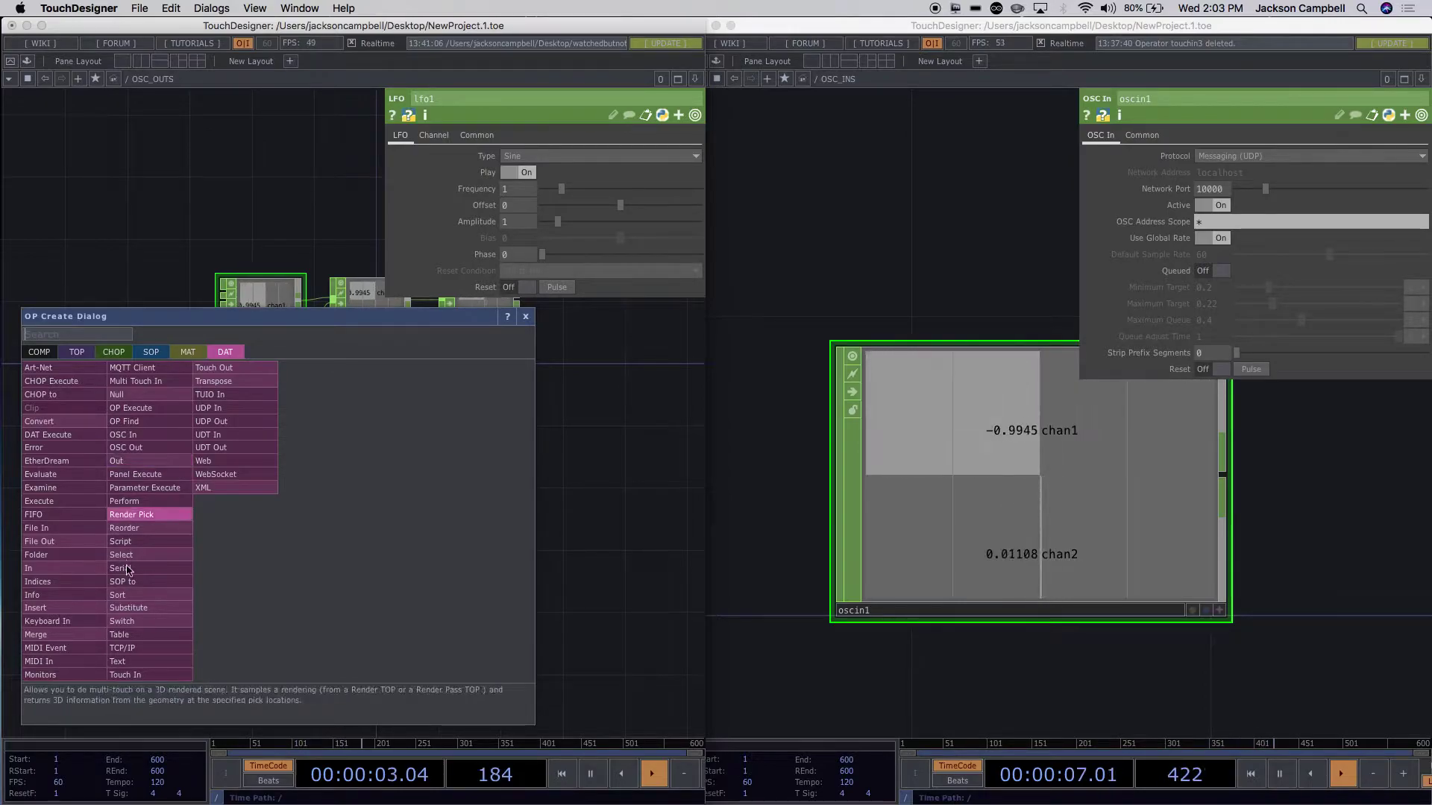
left_click(117, 661)
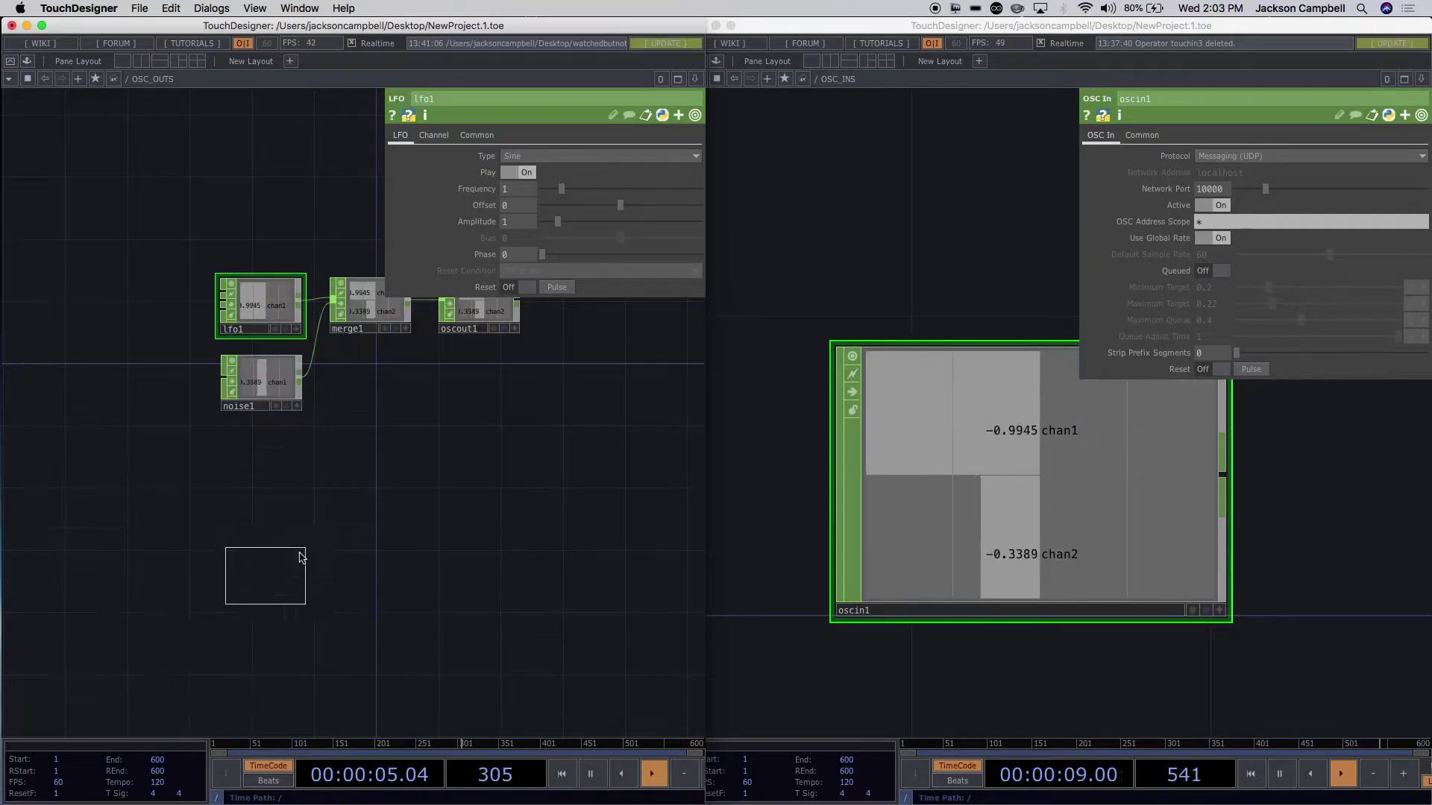
left_click(257, 486)
scroll(440, 524, "up", 5)
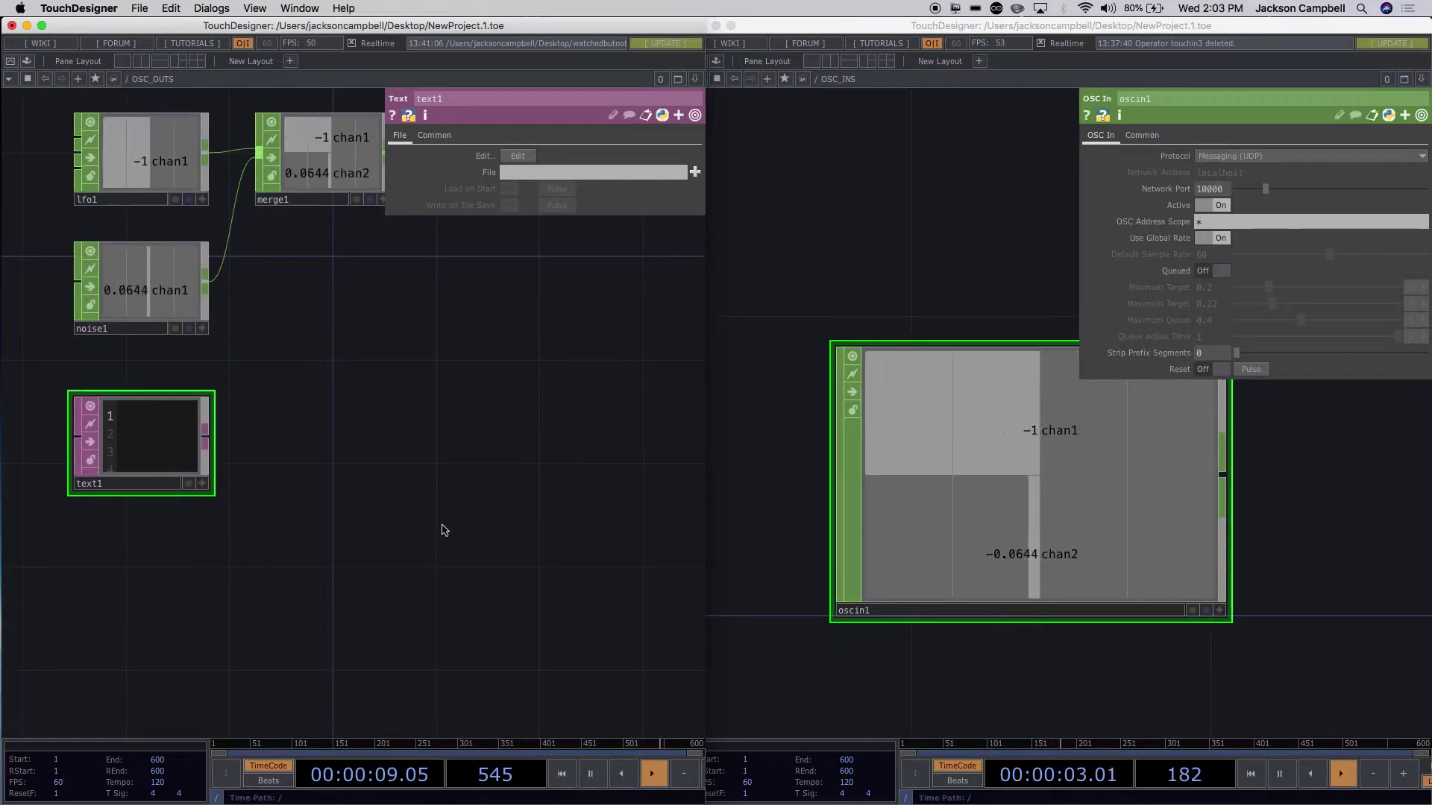
Add an OSC Out DAT beside text1 in the OSC_OUTS network.
key("Tab")
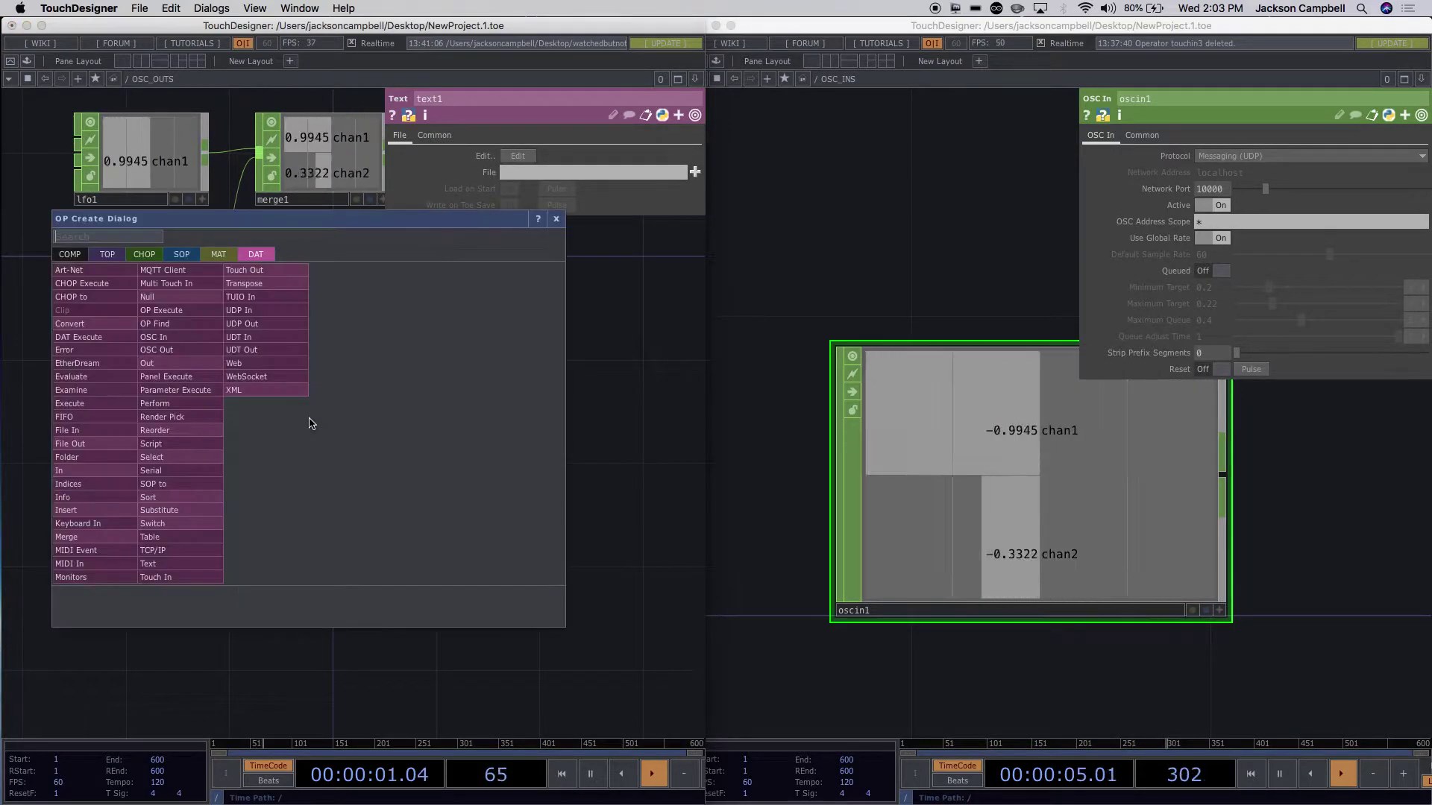
type("osc")
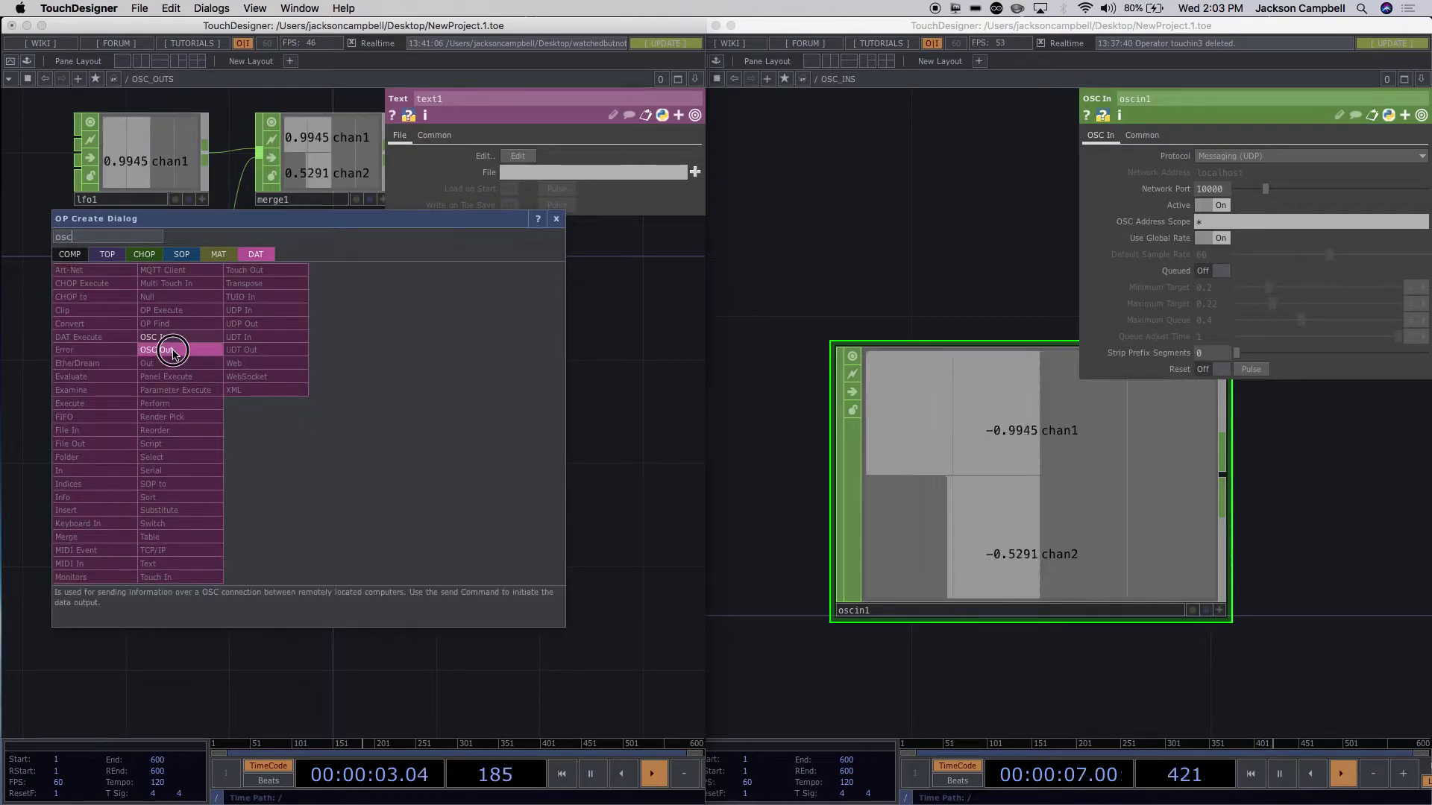
key("Return")
left_click(357, 445)
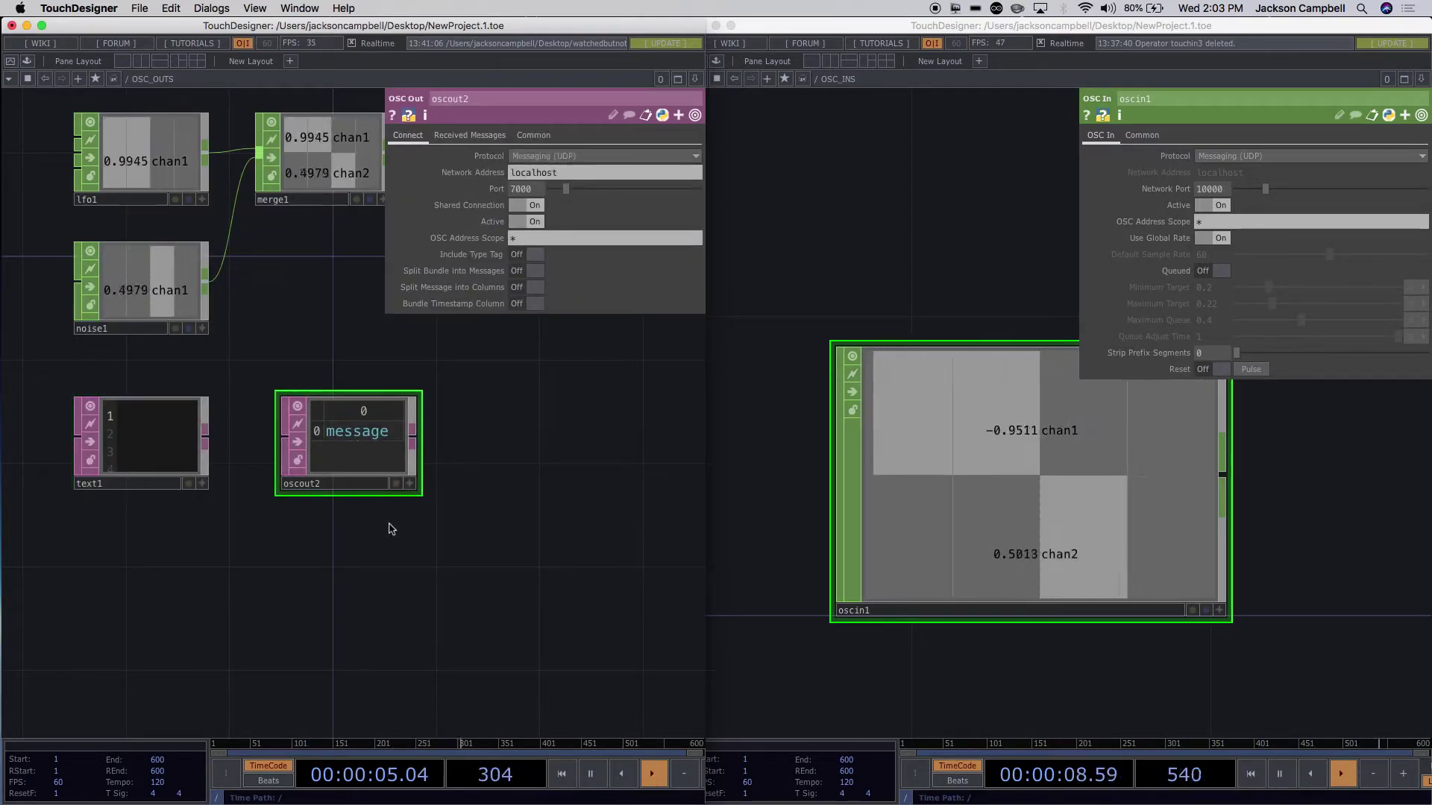
Add an OSC In DAT below oscin1 in the OSC_INS network of the second window.
left_click_drag(848, 566, 830, 325)
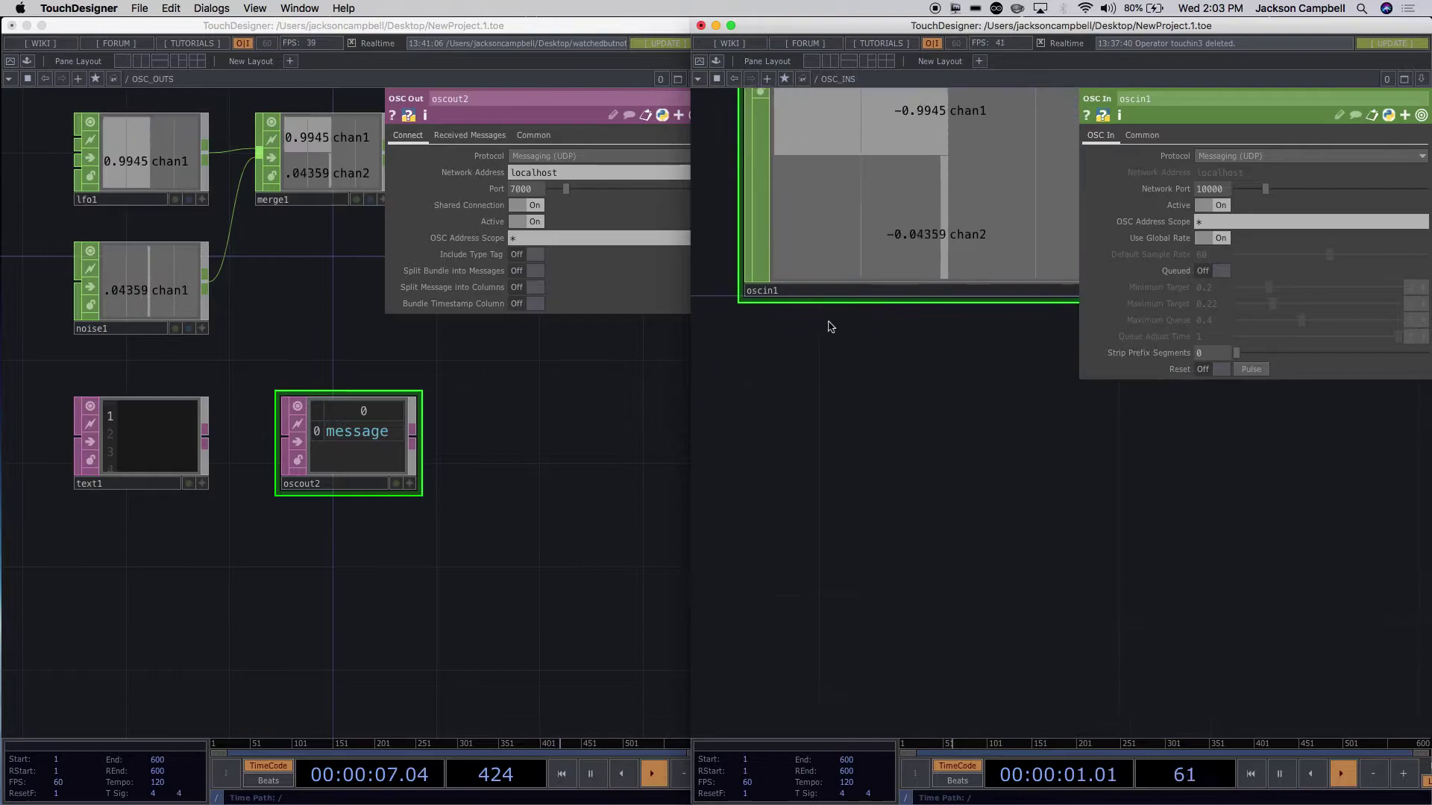
scroll(875, 472, "down", 5)
key("Tab")
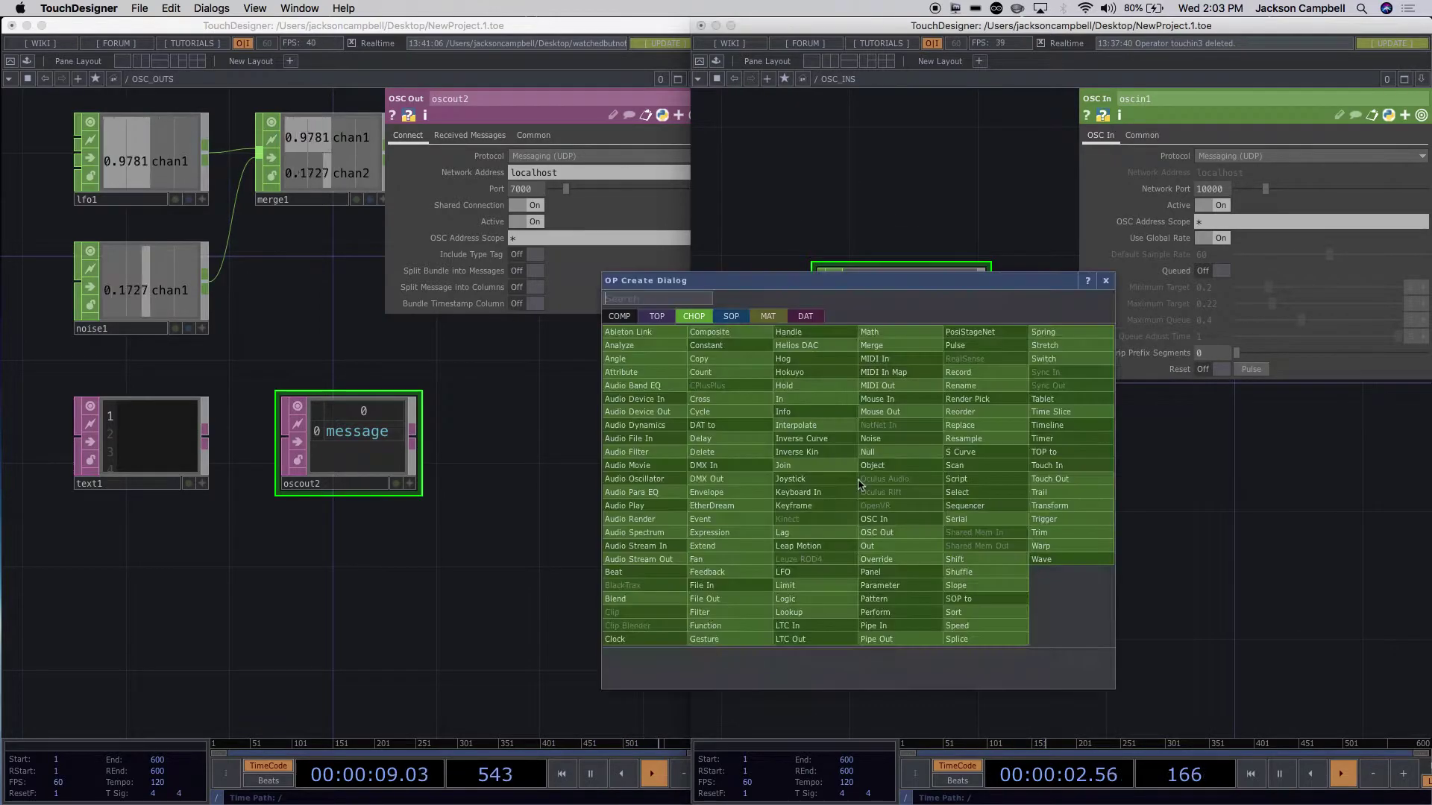
left_click(807, 317)
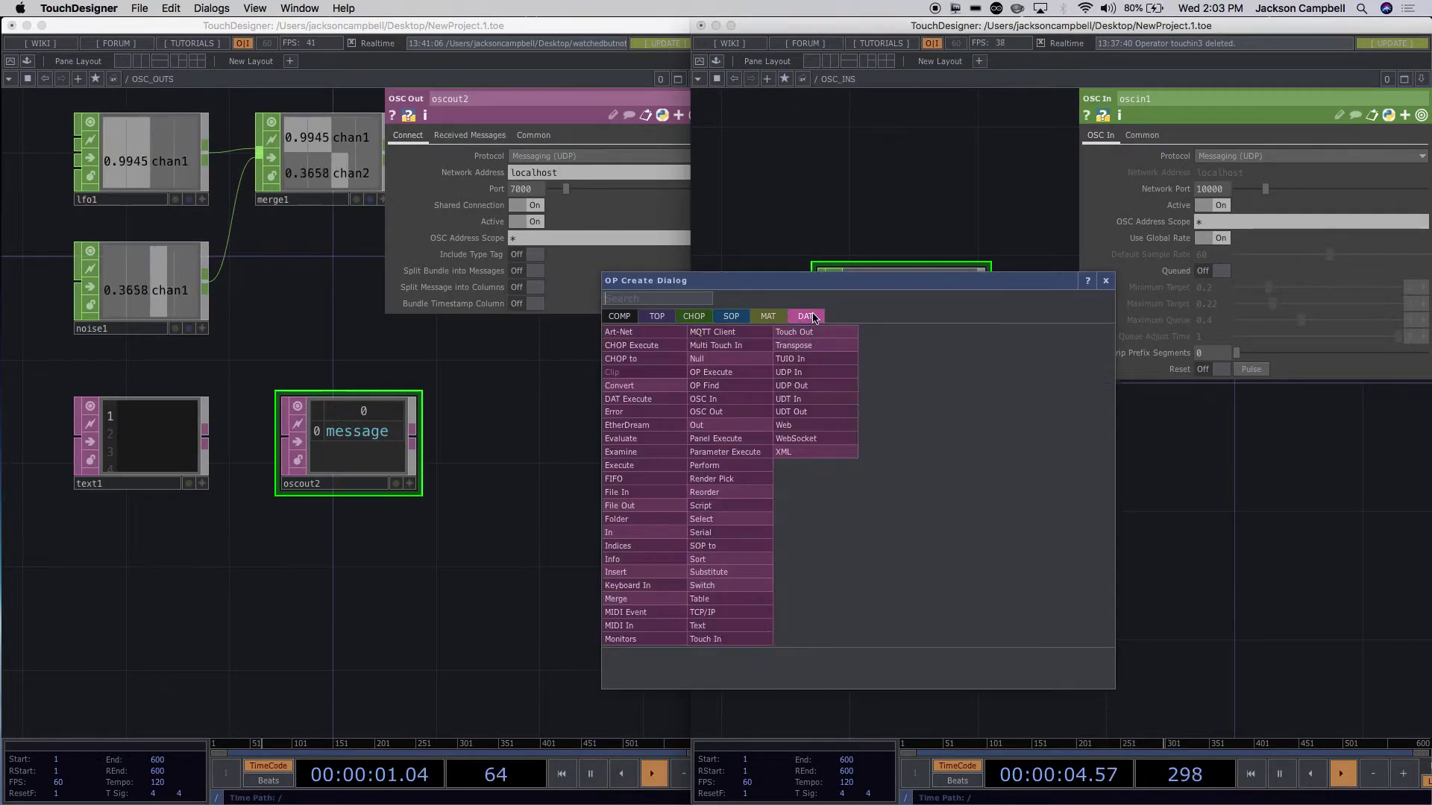
type("osc")
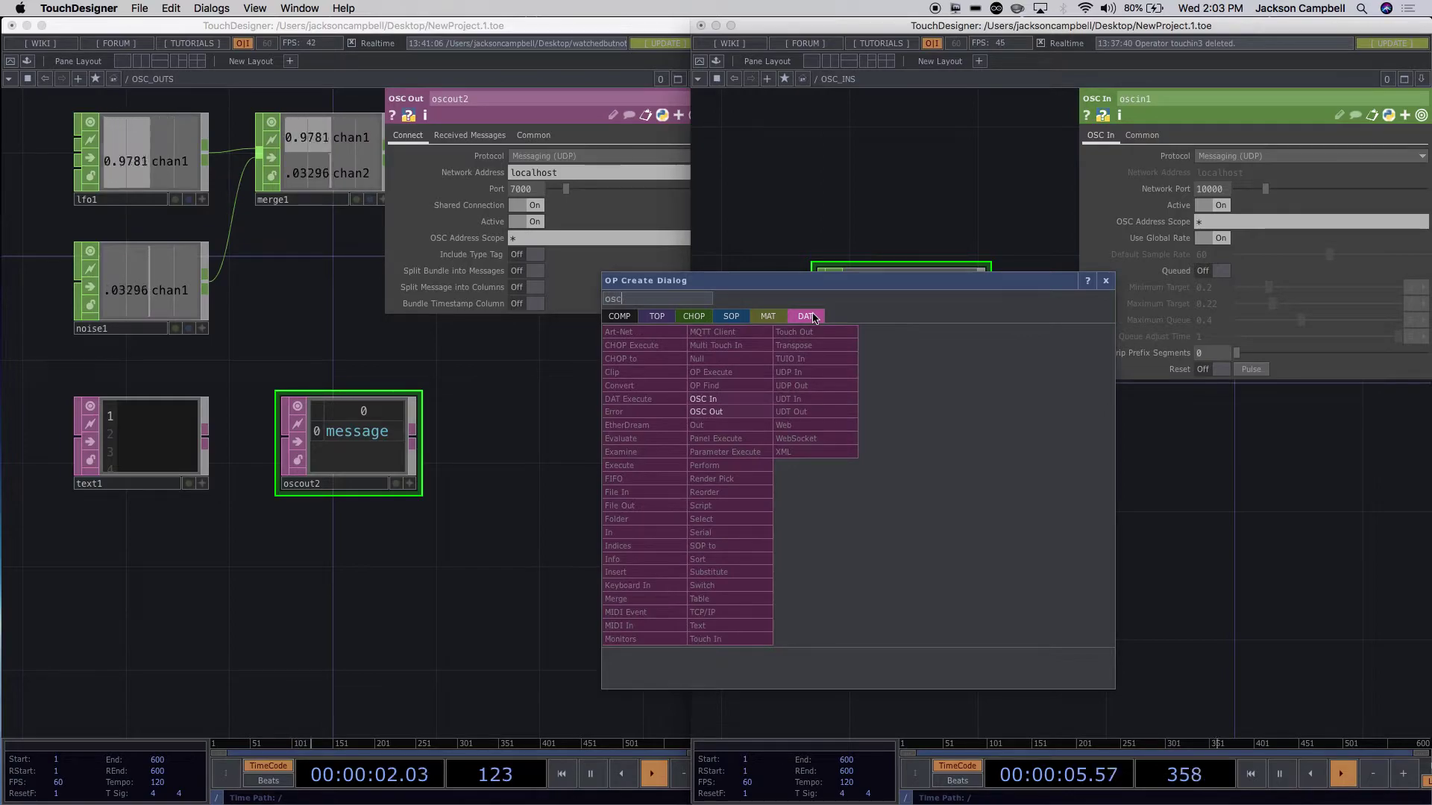
left_click(705, 400)
left_click(887, 471)
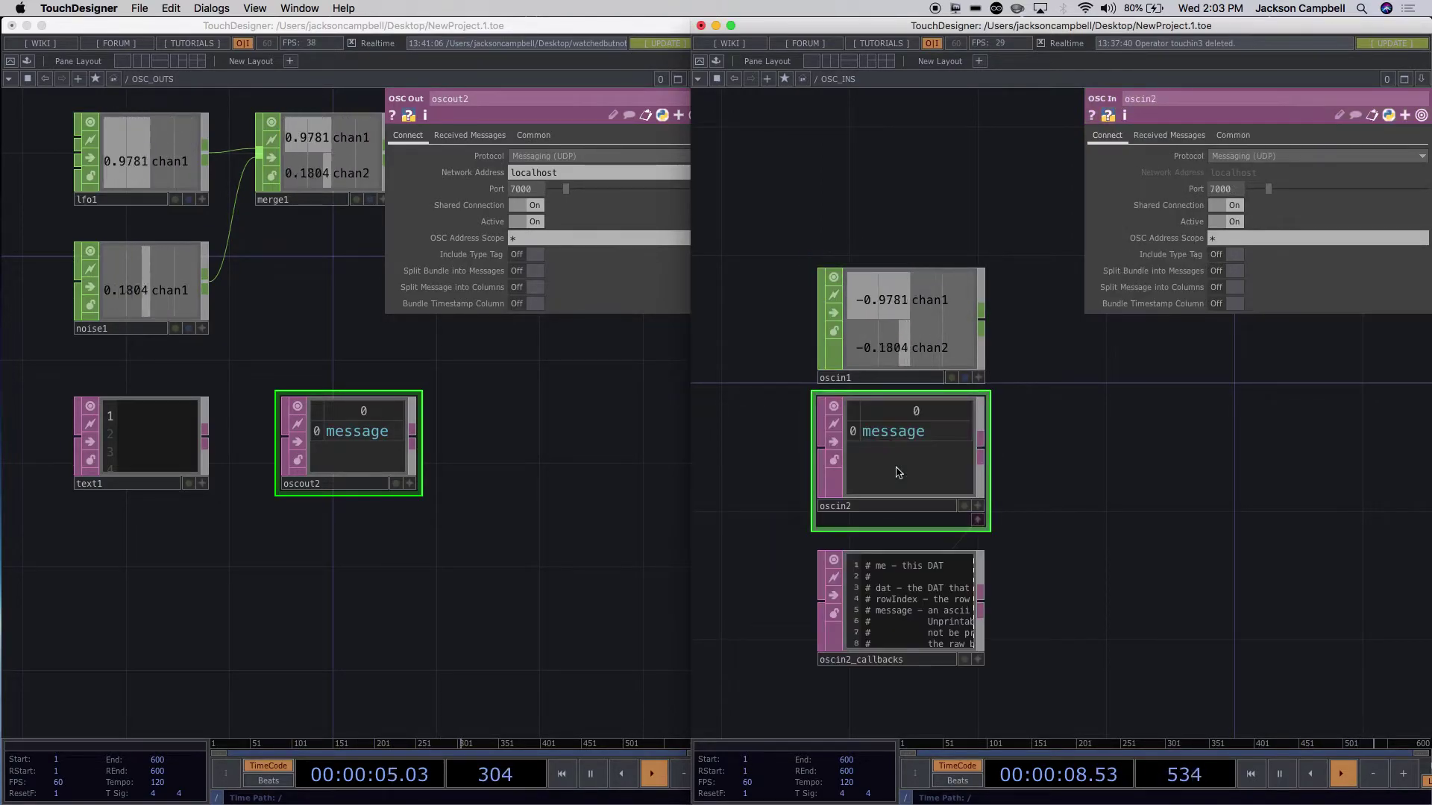
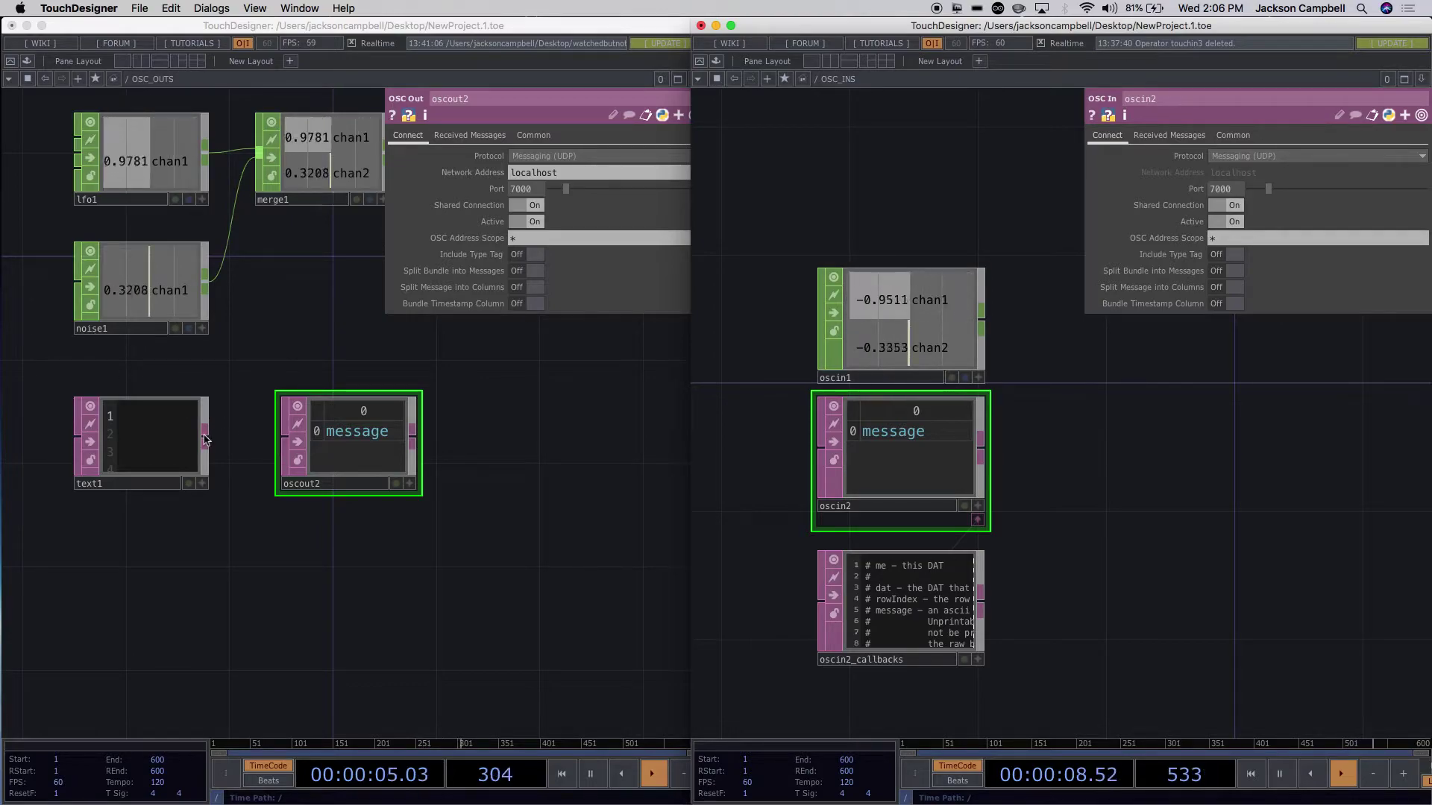
Enter "Hello" as the content of text1 and connect text1 to the input of oscout2.
left_click(202, 483)
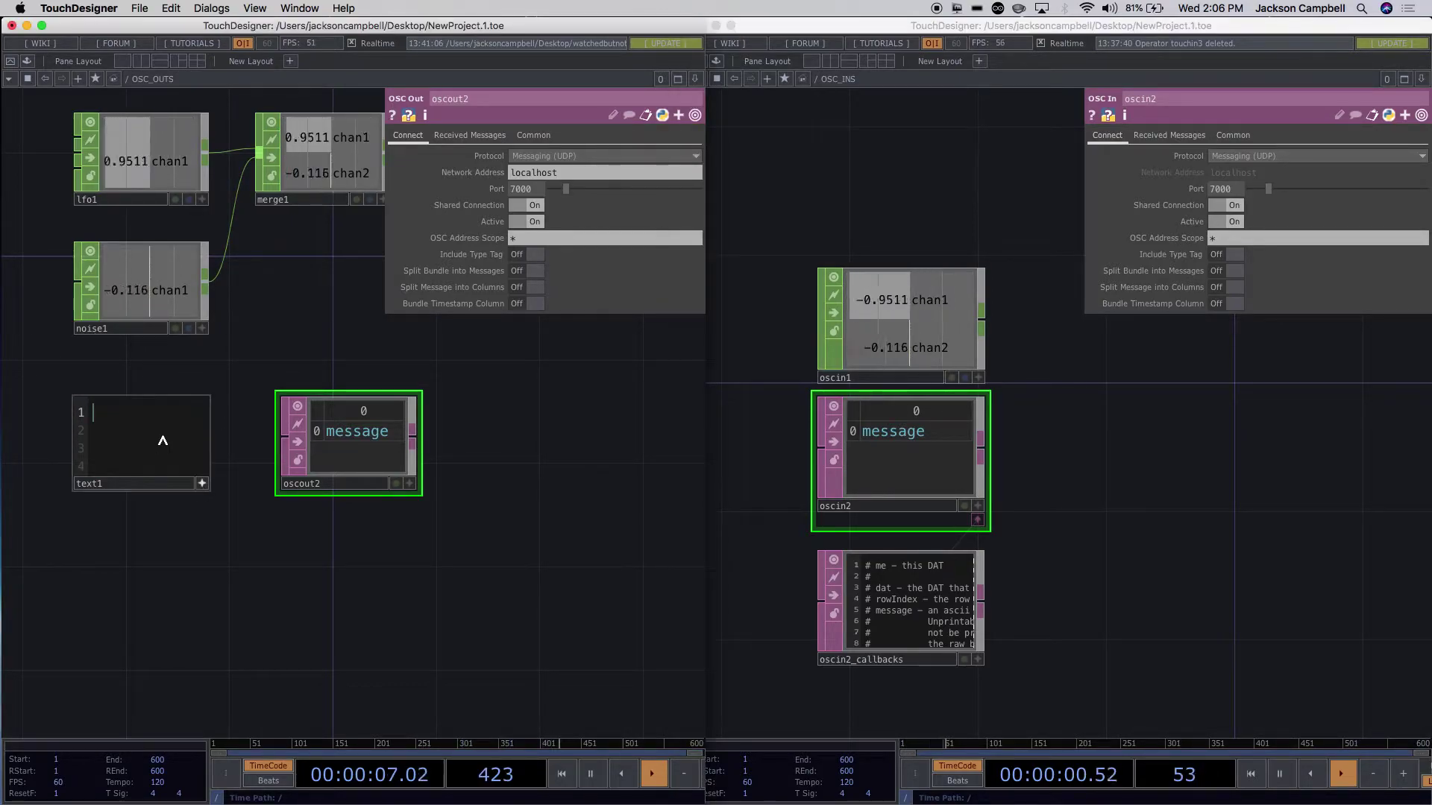
type("Hello")
left_click(311, 520)
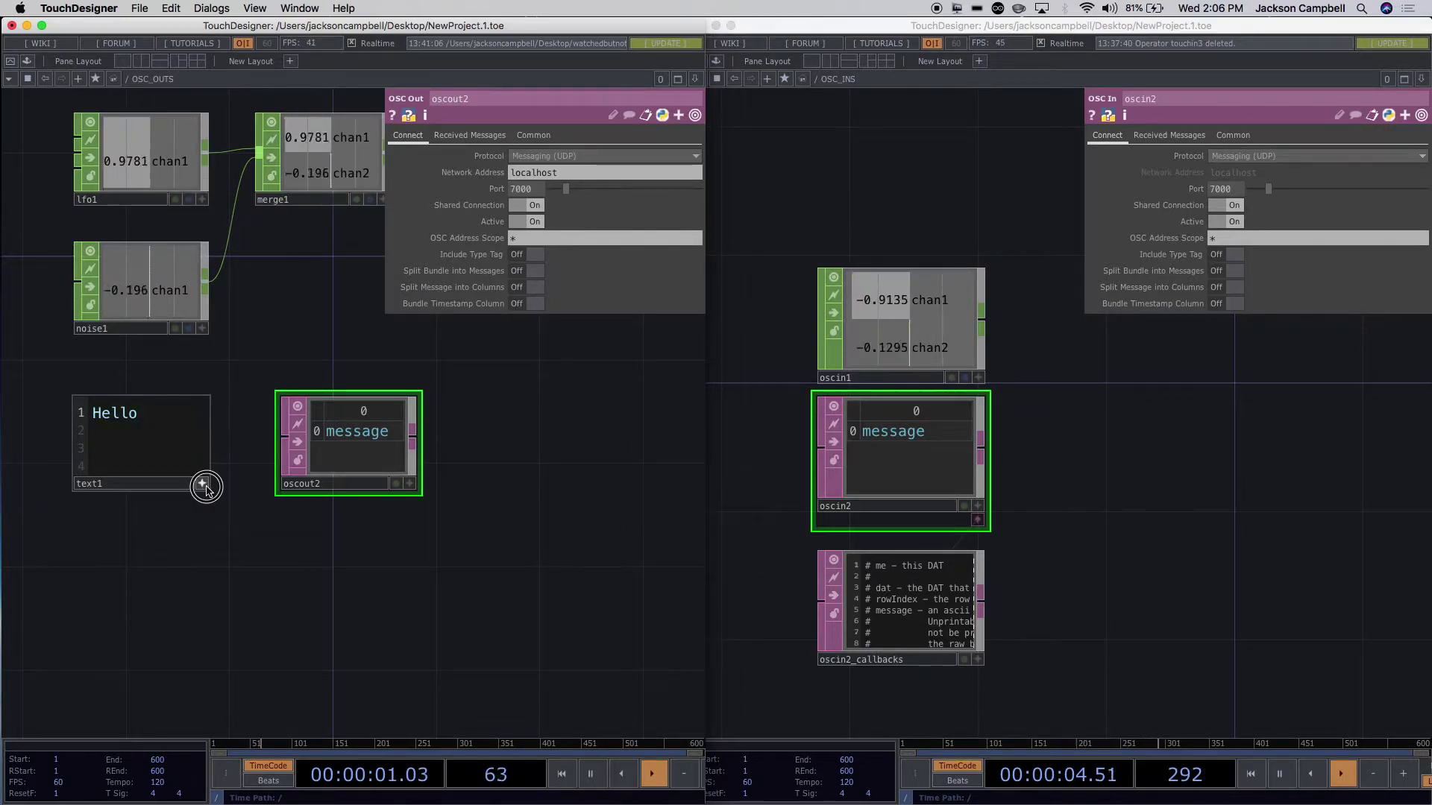
left_click(201, 483)
left_click_drag(205, 451, 284, 445)
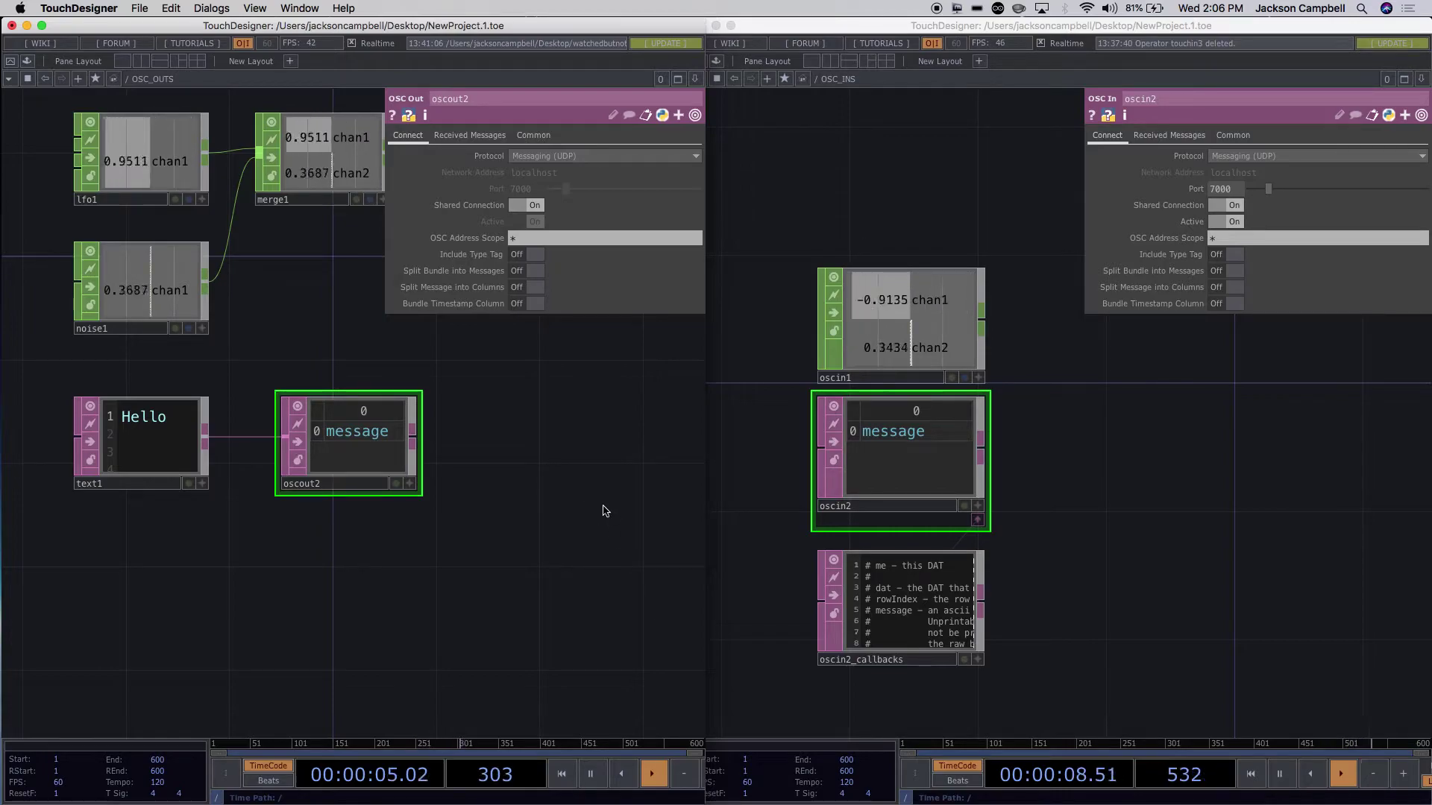
Move text1 and oscout2 lower in the OSC_OUTS network, spaced farther apart and level with each other.
left_click(974, 482)
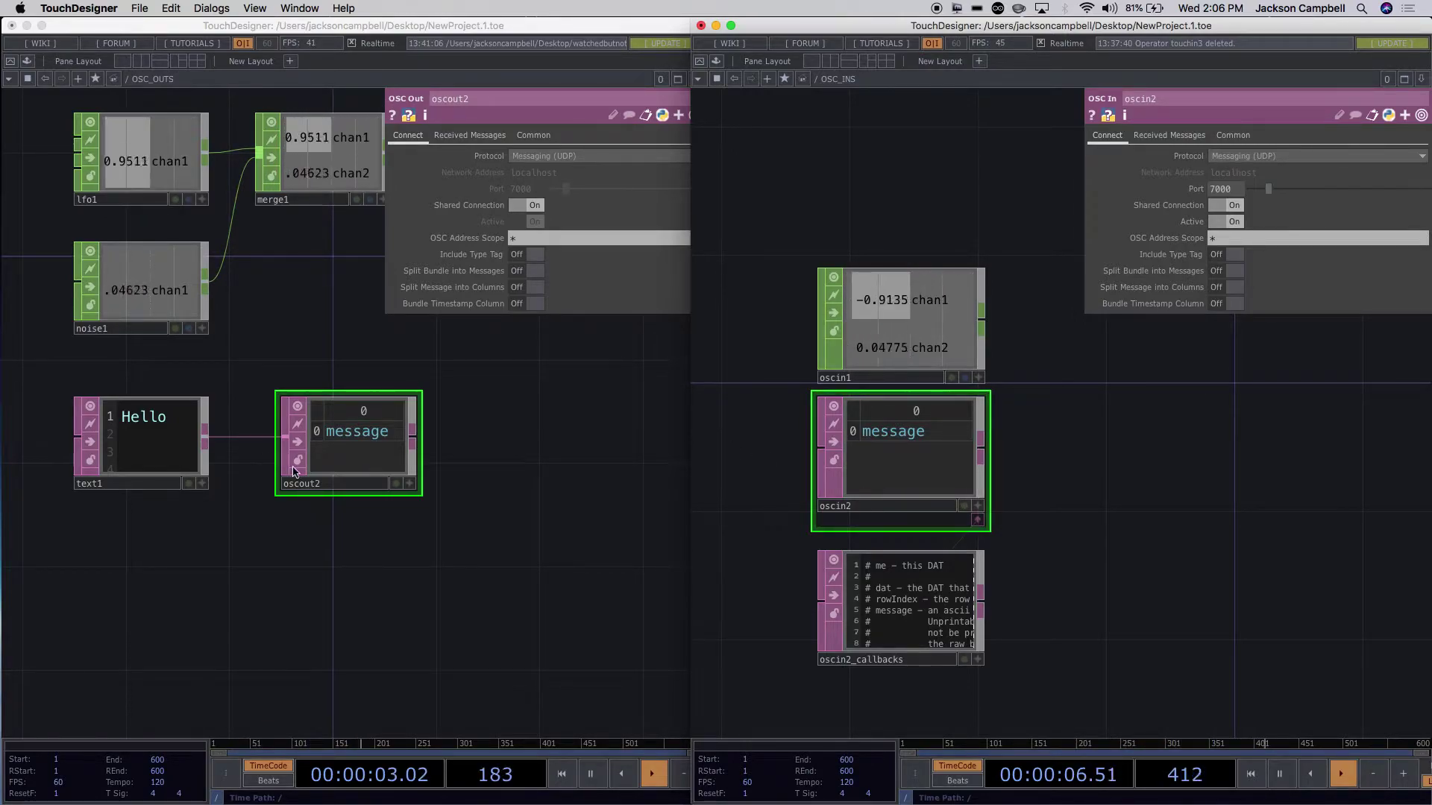
mouse_move(182, 453)
left_mouse_down()
mouse_move(123, 454)
mouse_move(187, 480)
left_mouse_up()
left_click_drag(340, 442, 444, 496)
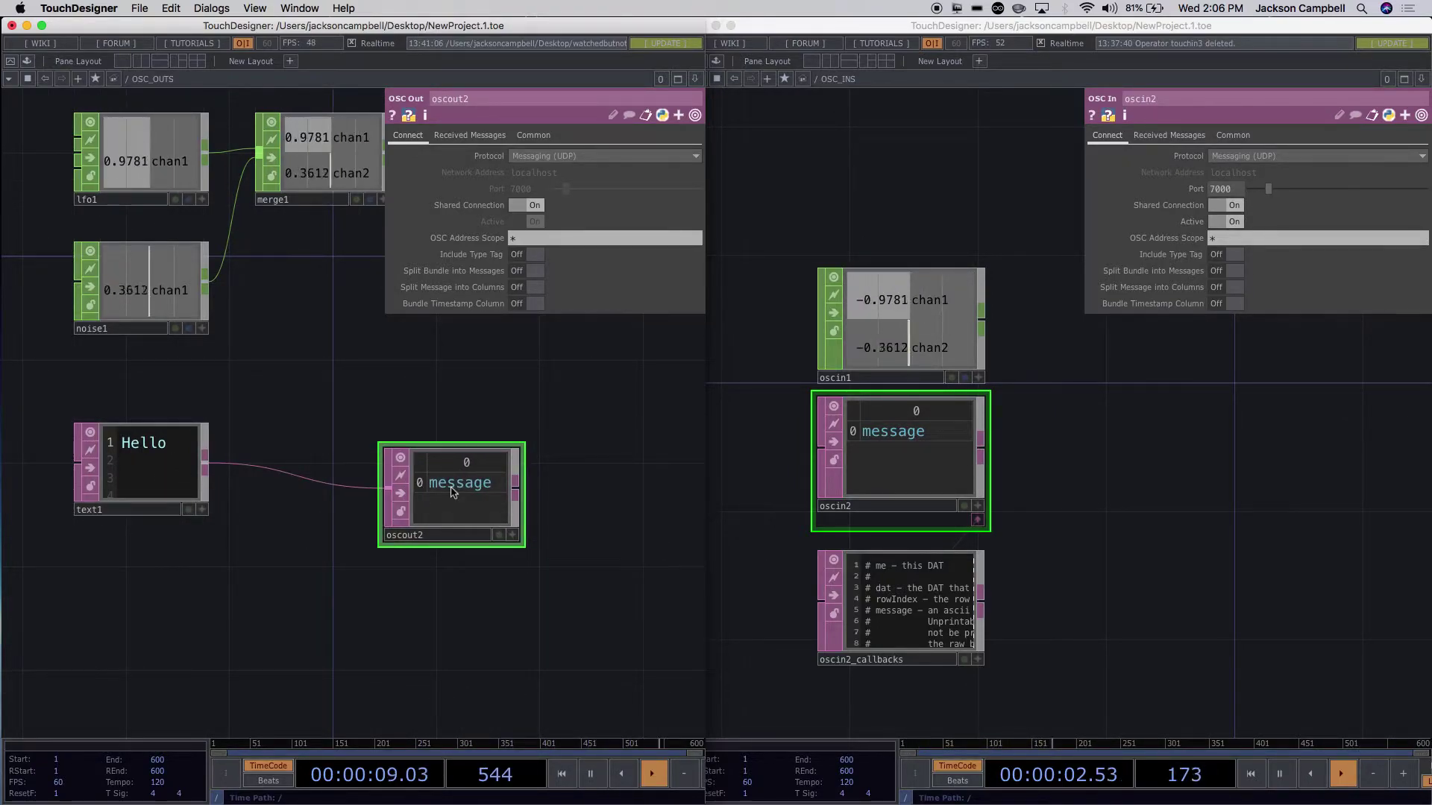
left_click(153, 469)
left_click_drag(153, 468, 189, 492)
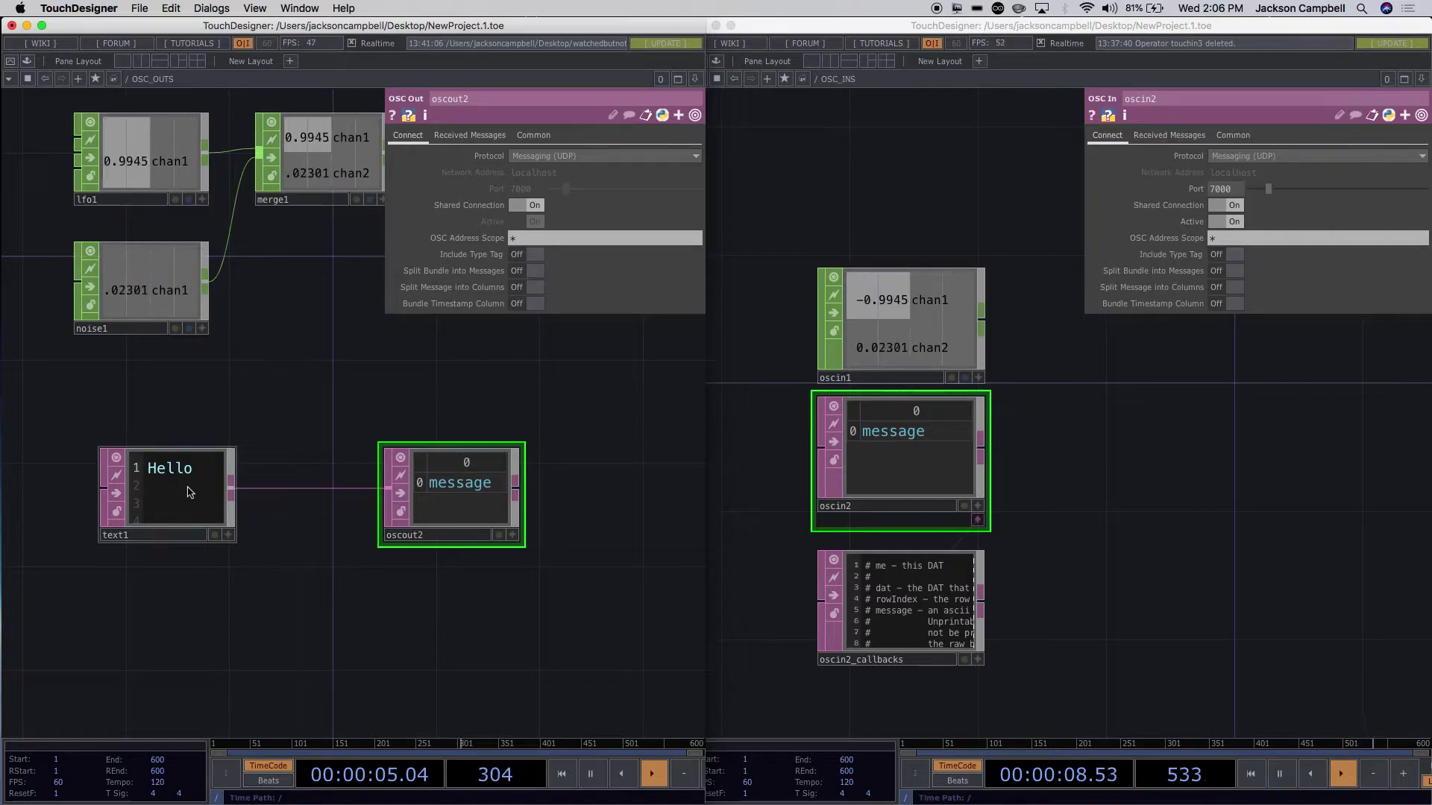
Enlarge the text1 DAT and clear "Hello" from its content.
left_click_drag(191, 502, 320, 567)
left_click(314, 557)
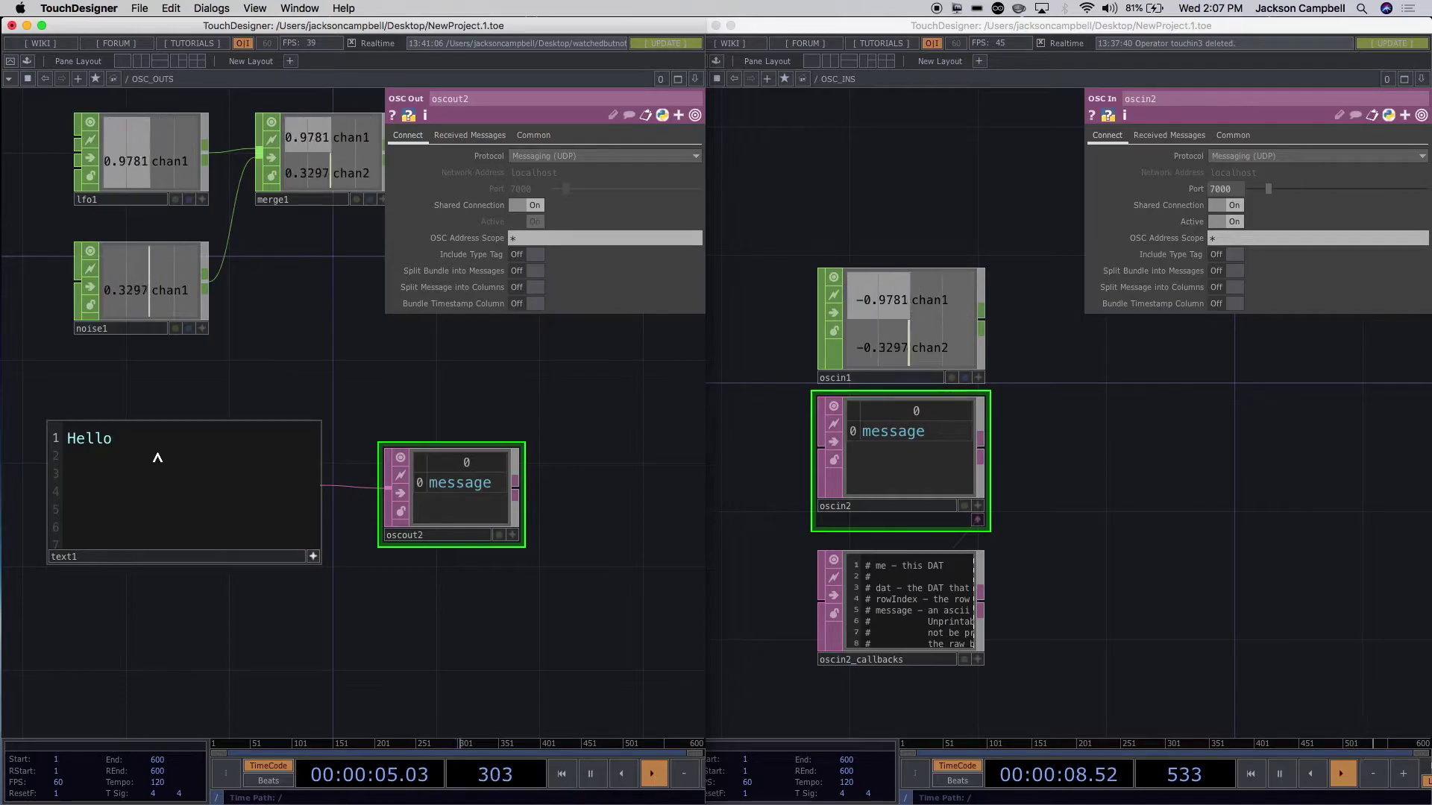
key("BackSpace")
key("BackSpace")
key("BackSpace")
key("BackSpace")
key("BackSpace")
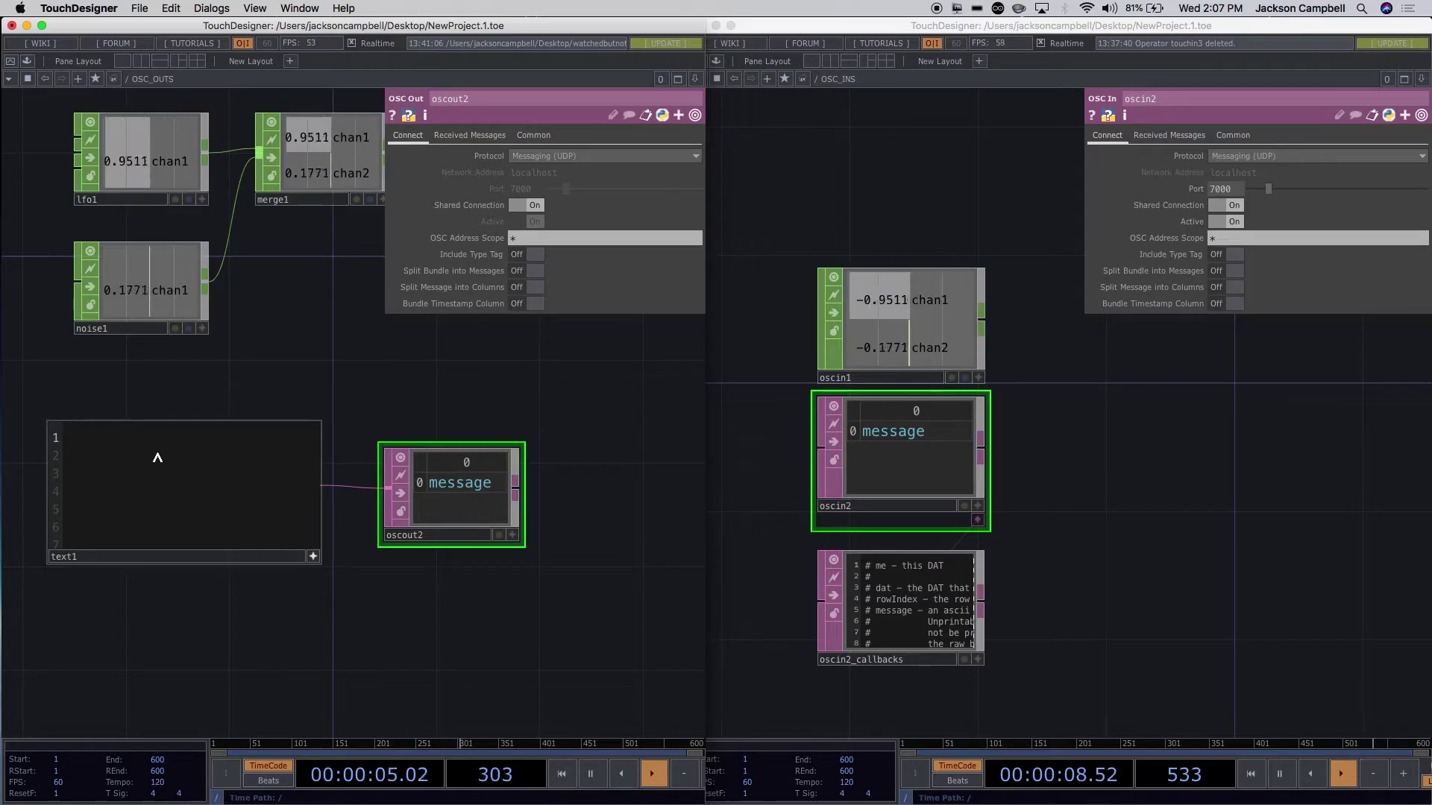
Enter send = op('oscout2') as the first script line of text1.
type("s")
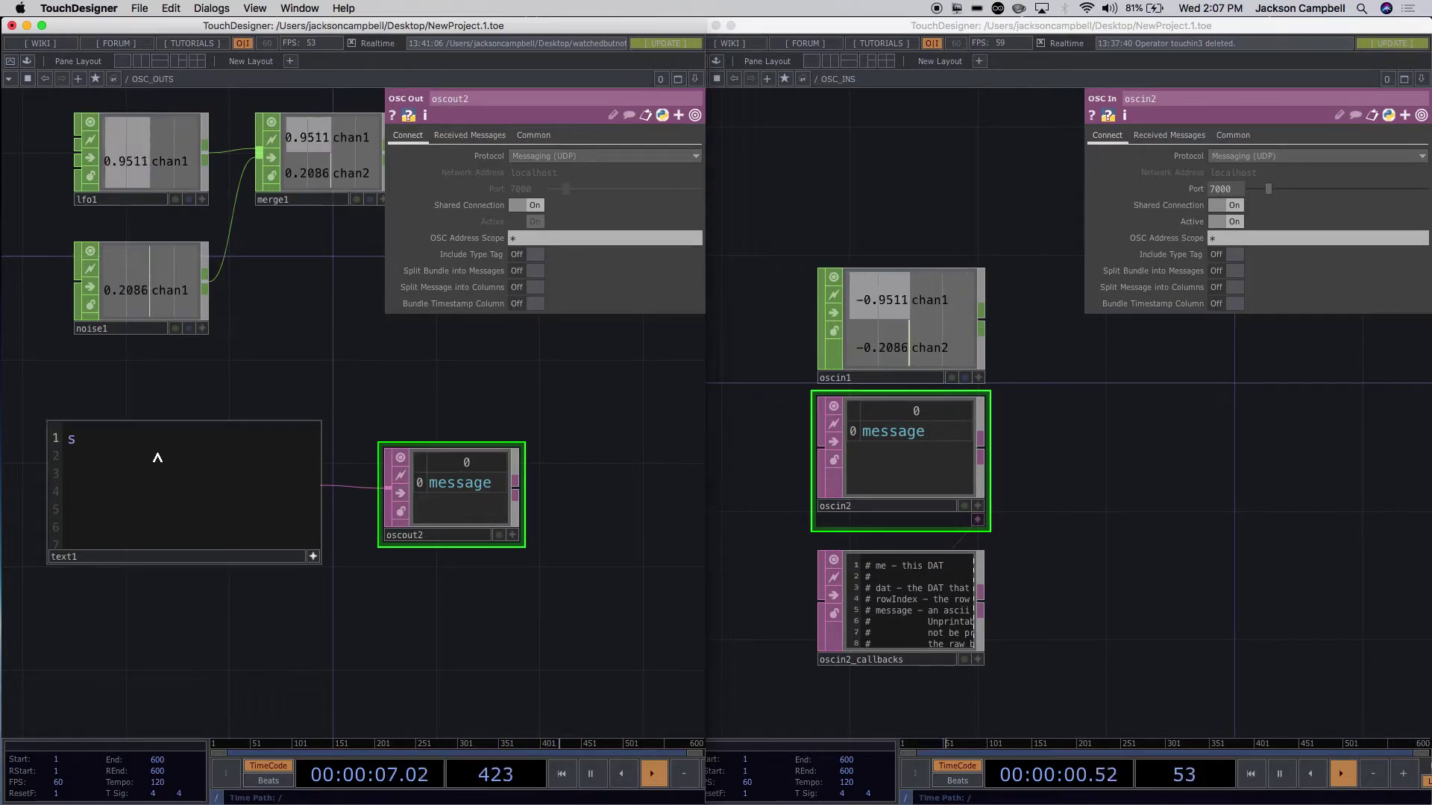
type("end = ")
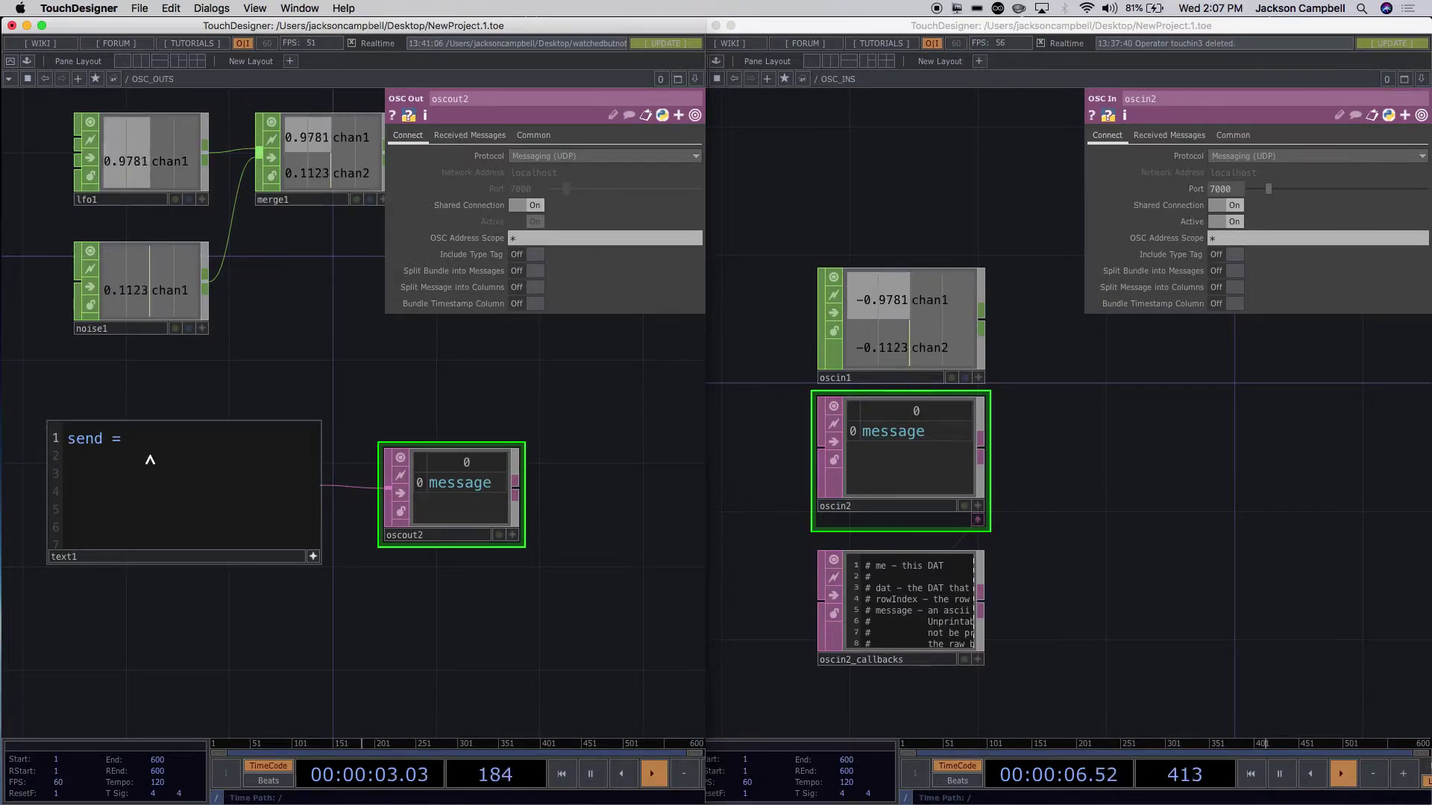
type("op(")
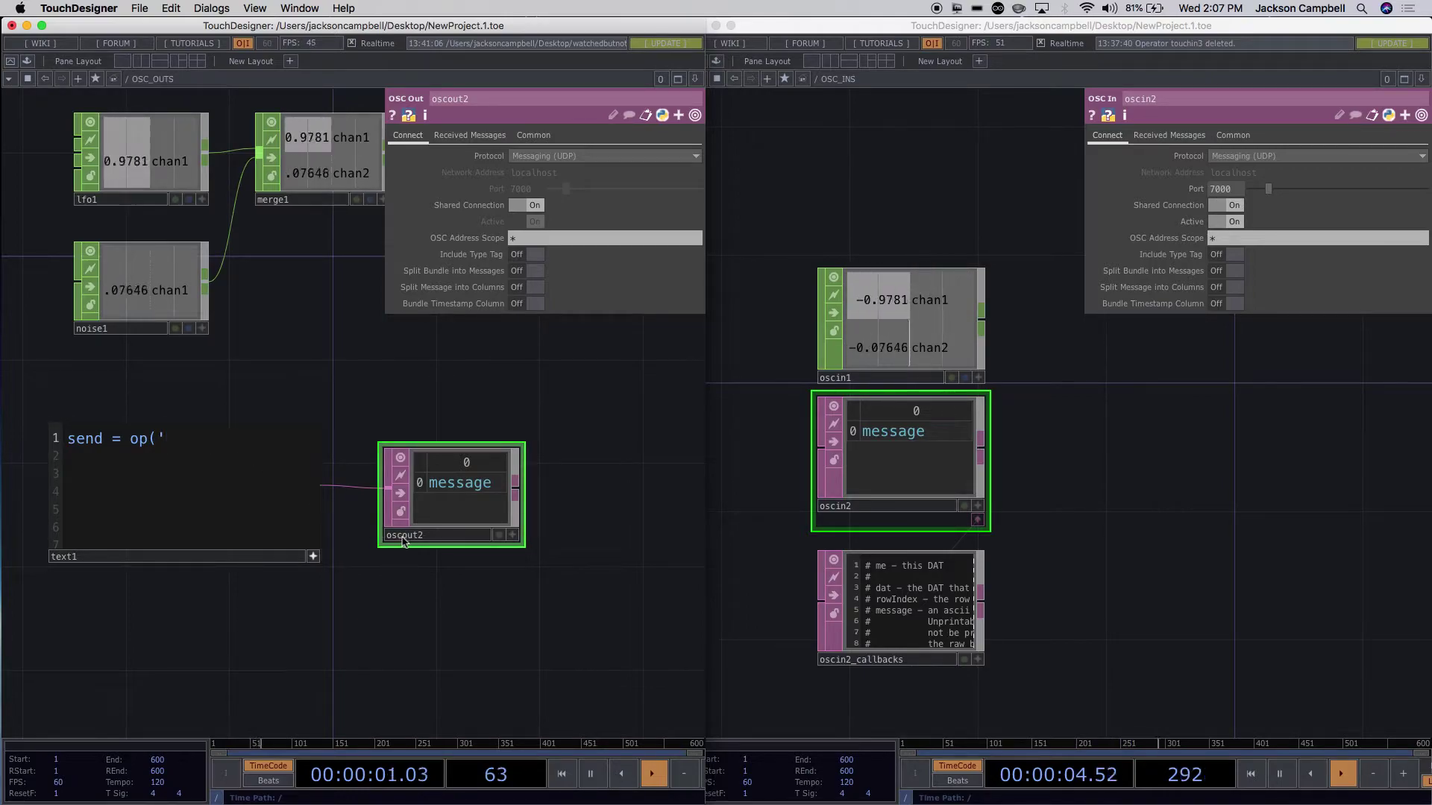
type("'oscout")
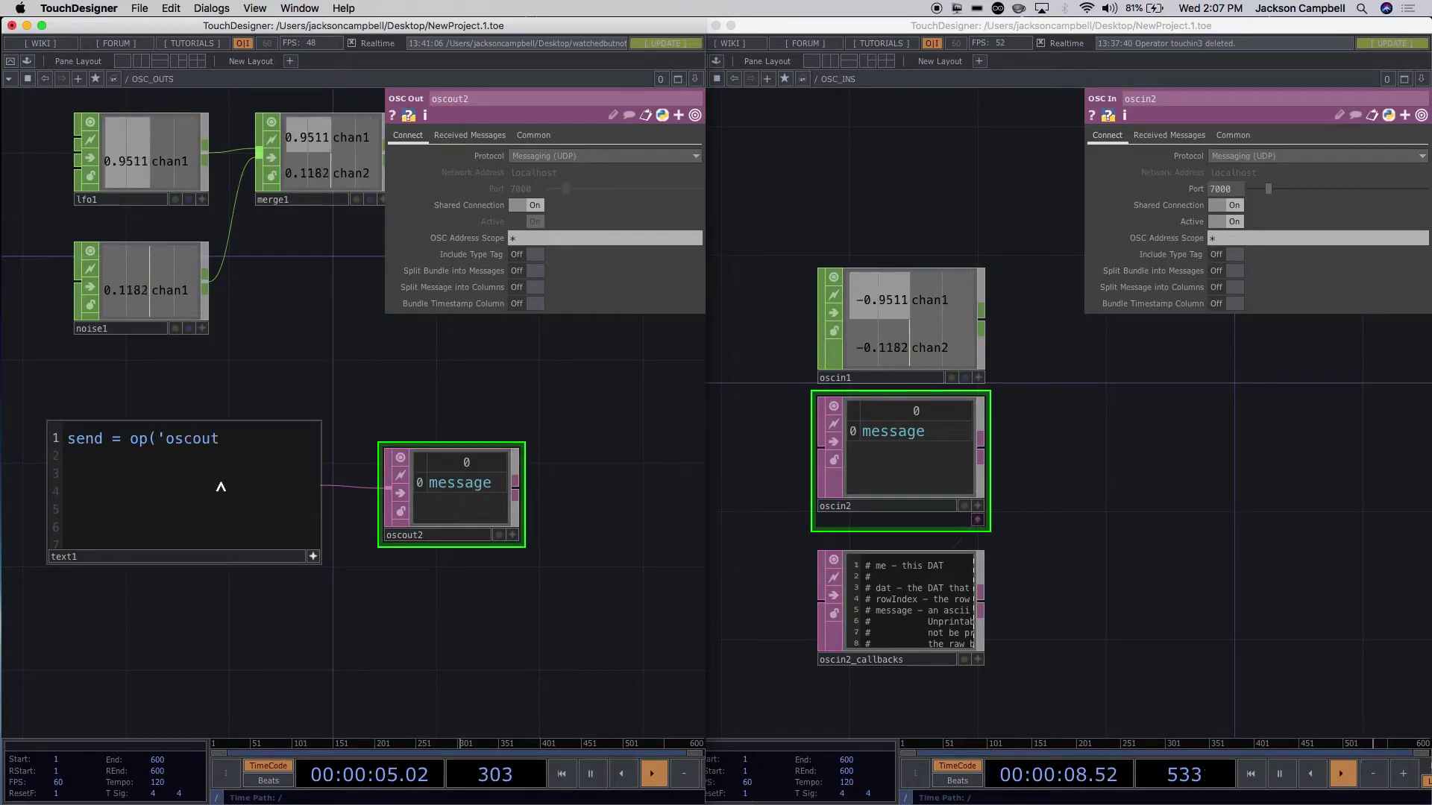
type("2')")
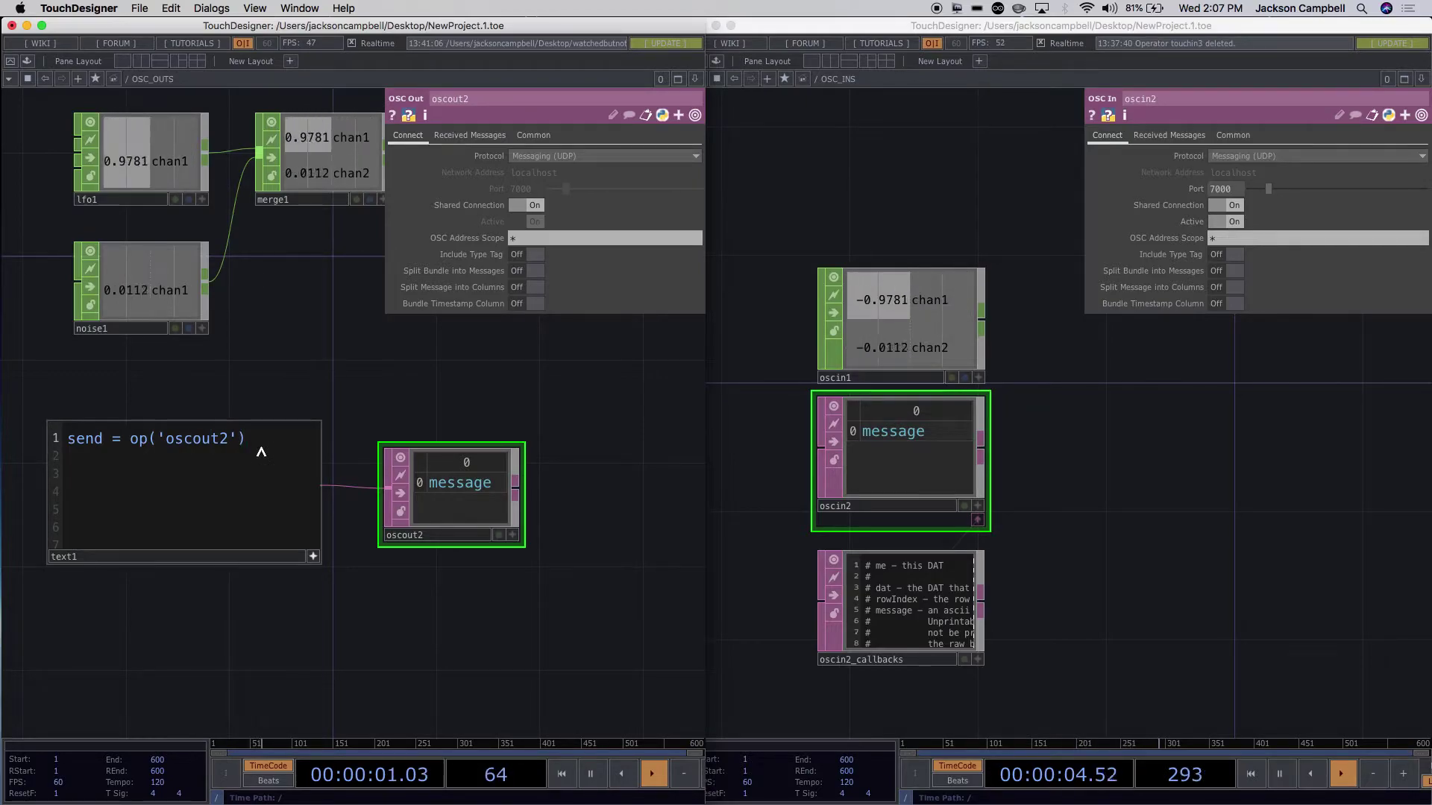
left_click(475, 498)
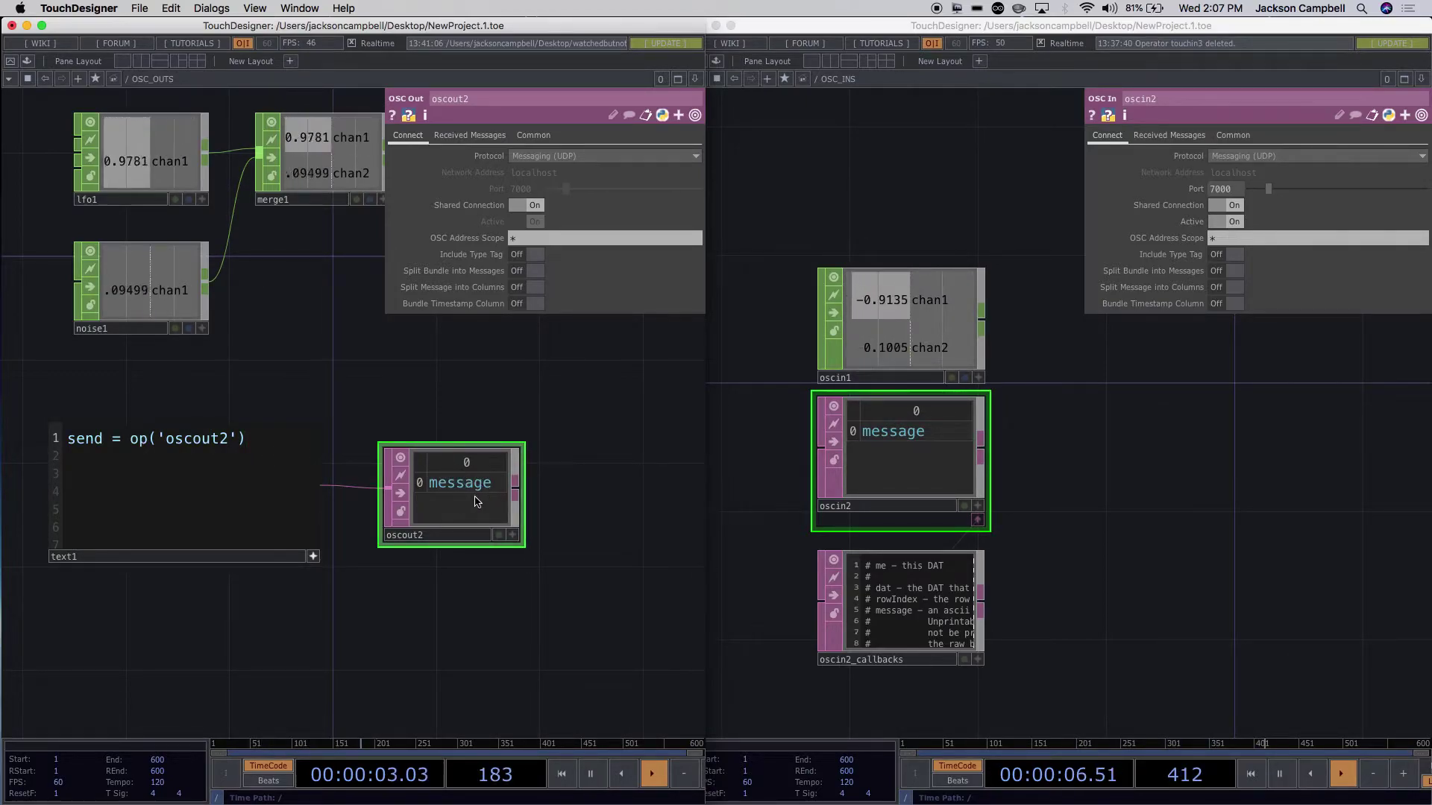
Add a second line to the text1 script reading vals = ['Test Text'].
left_click(270, 452)
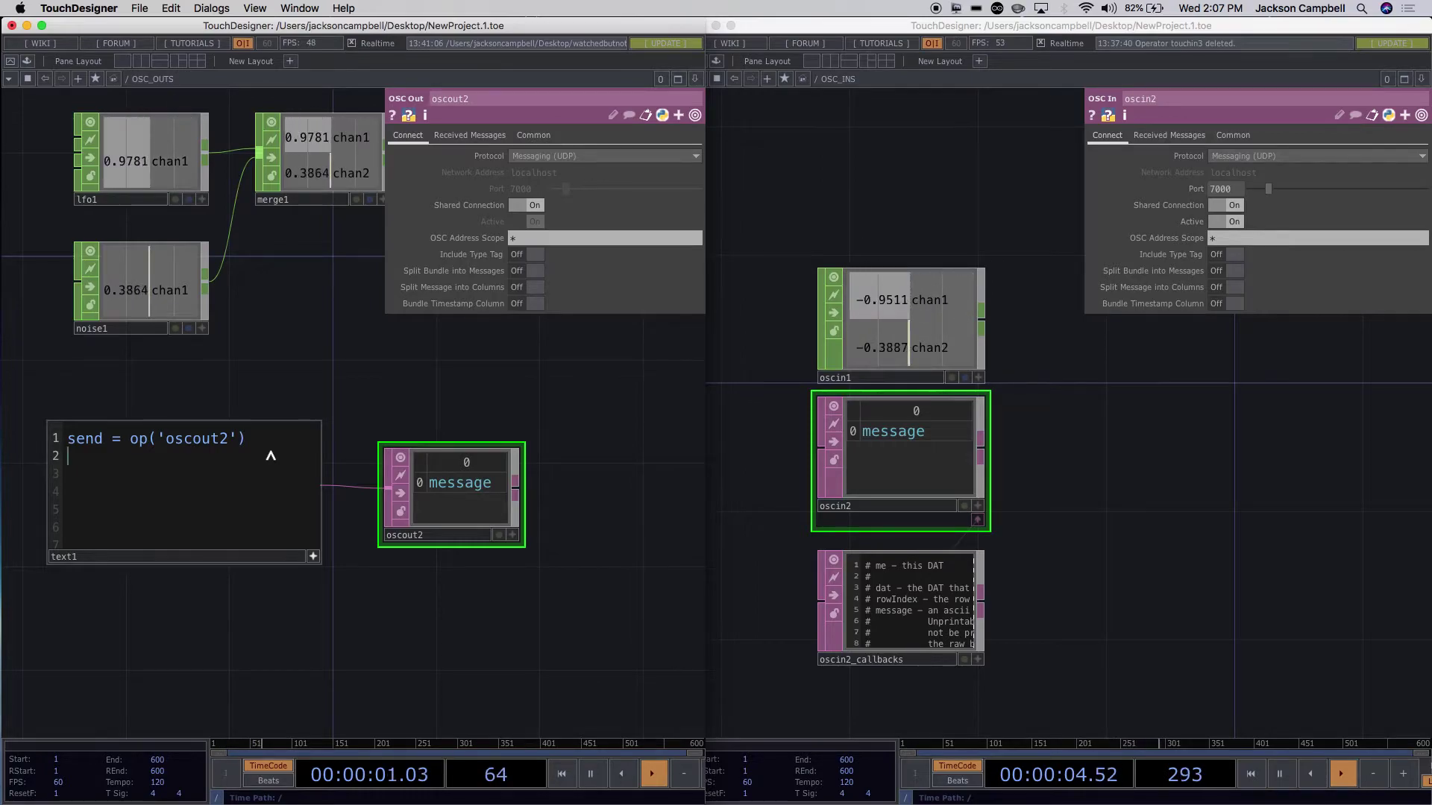
type("vals")
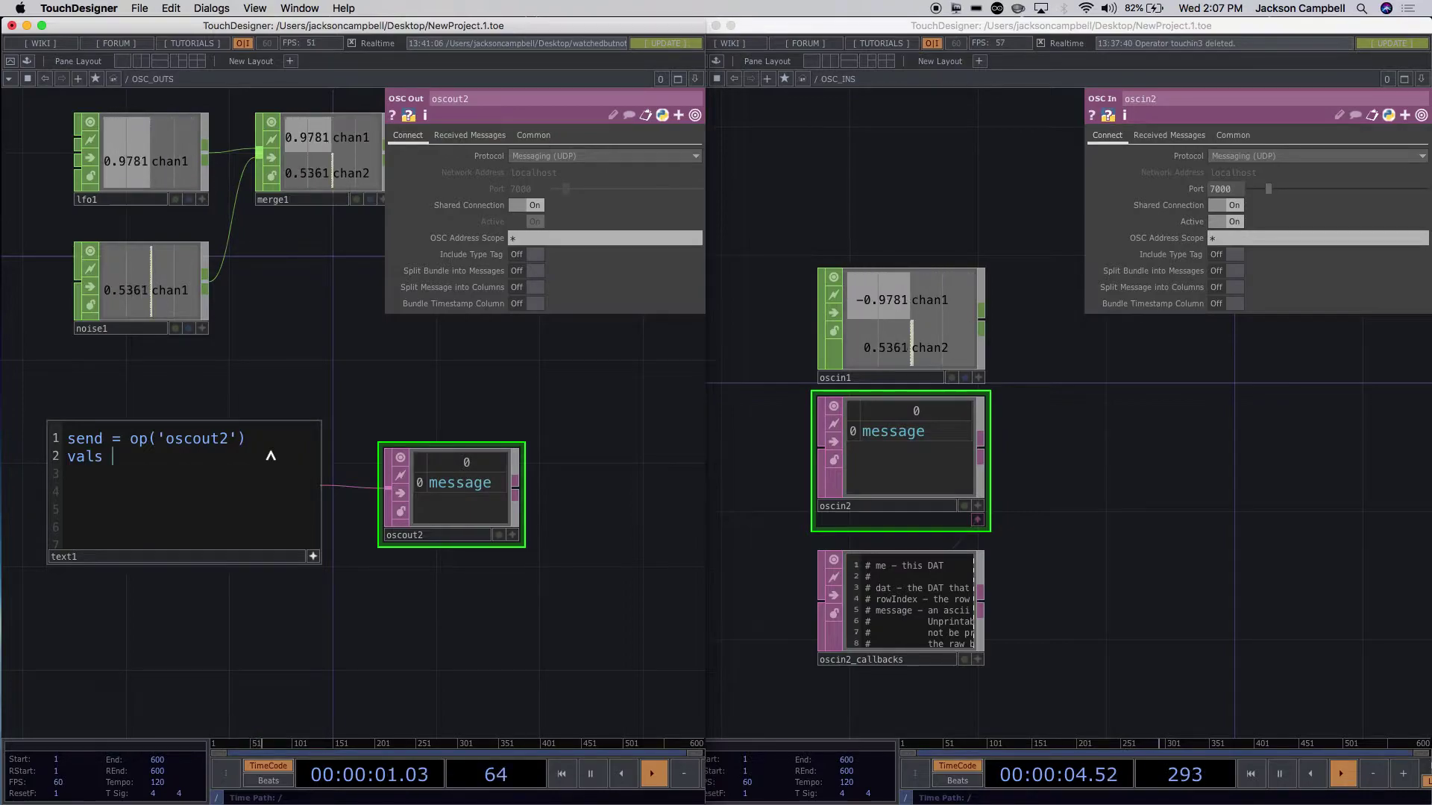
type("=")
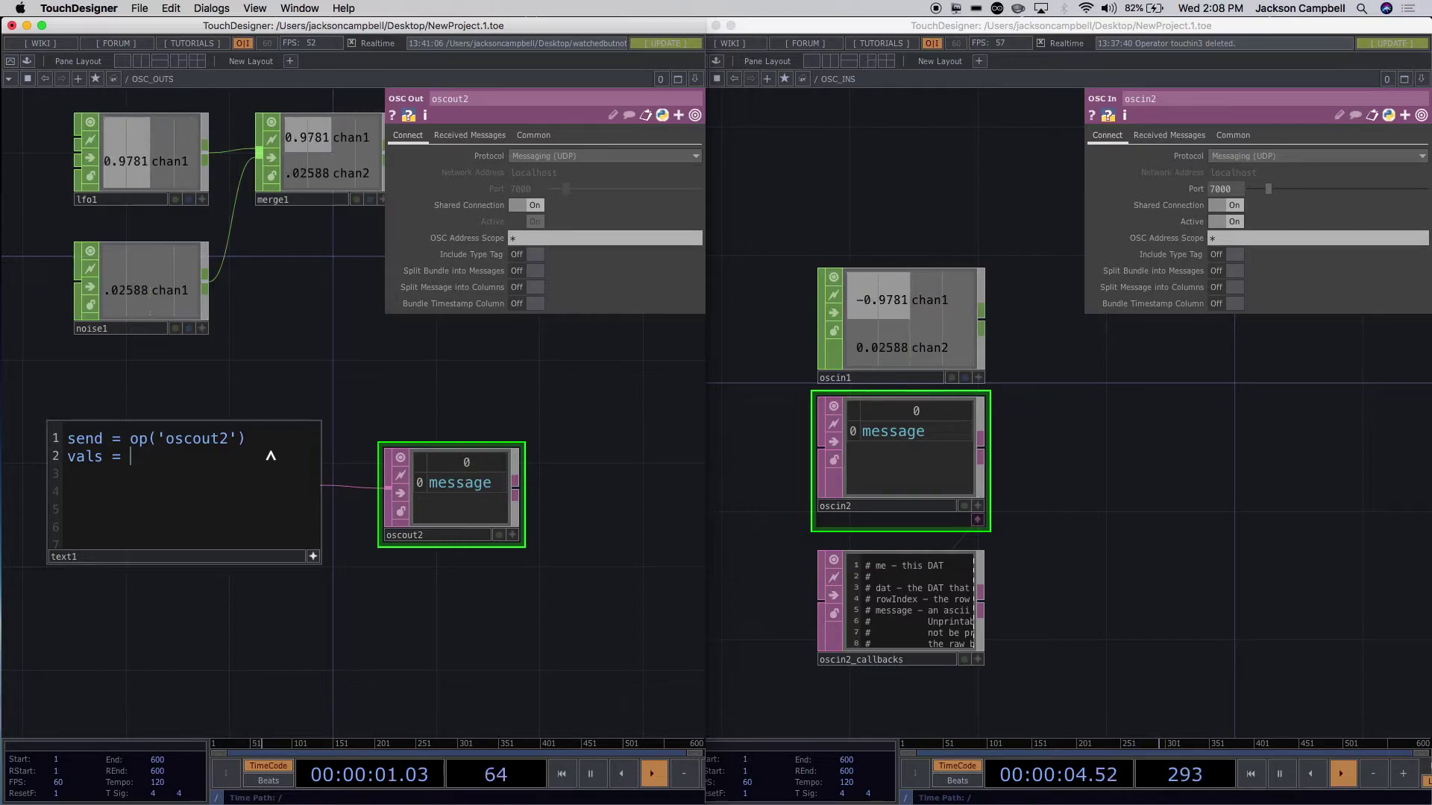
type("[")
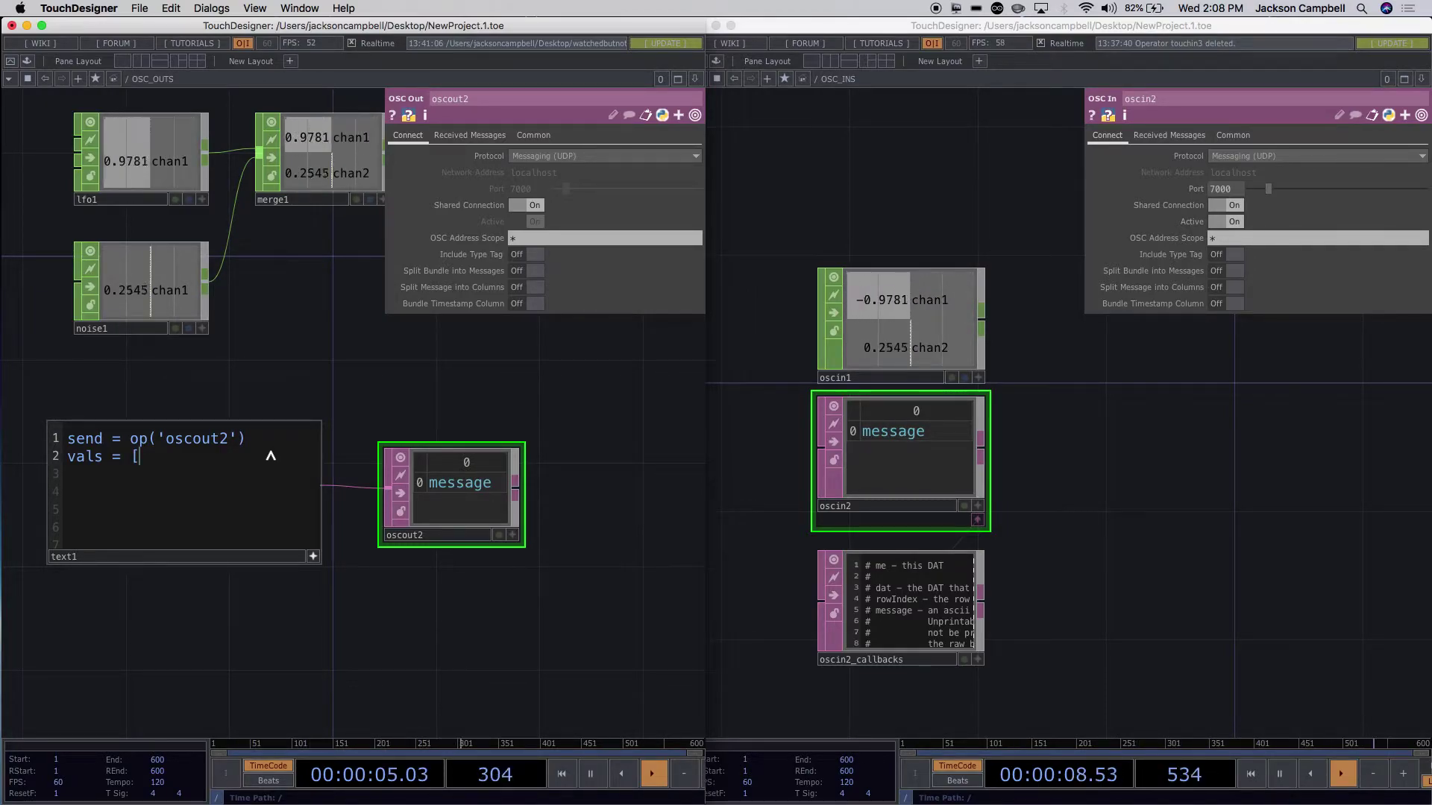
type("'Test ")
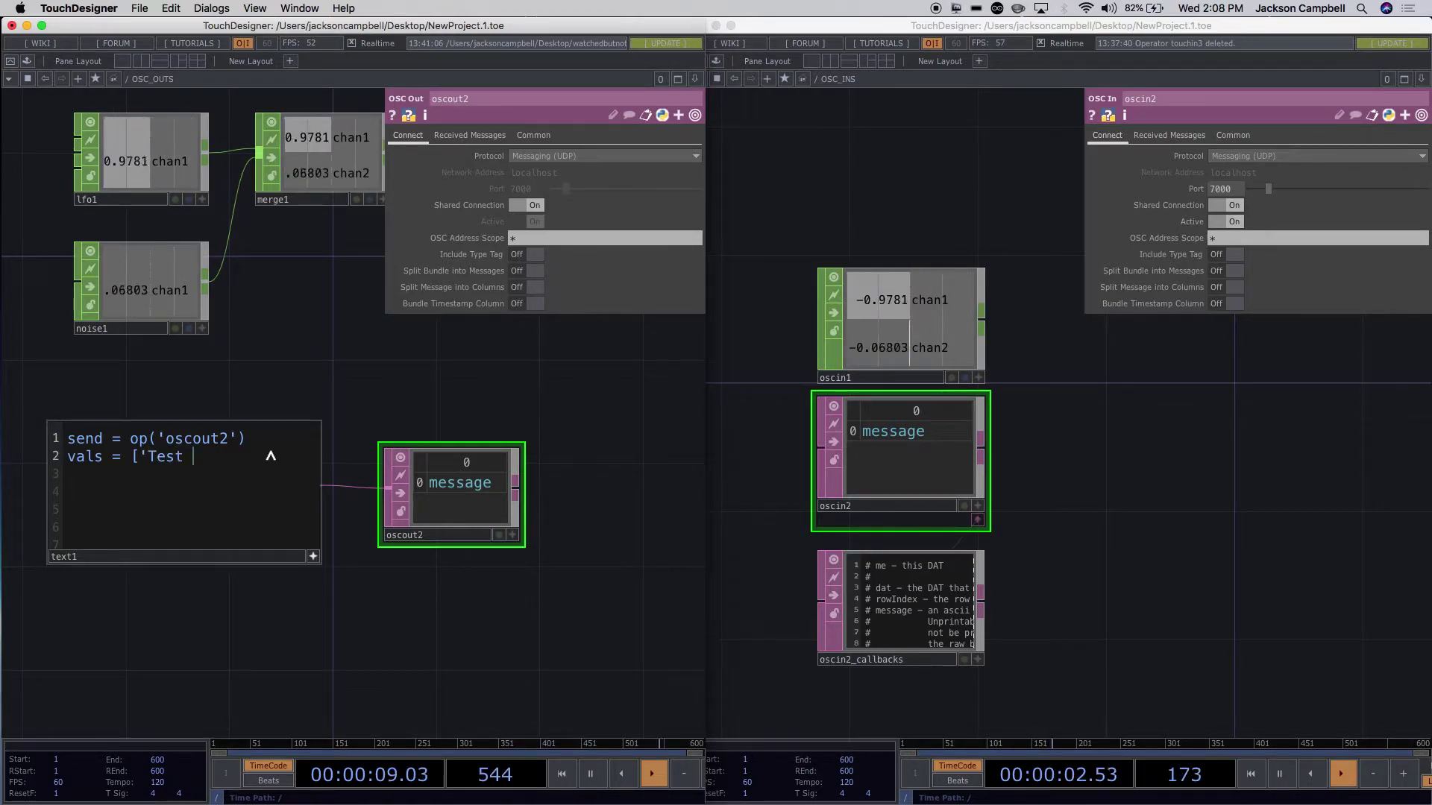
type("Text")
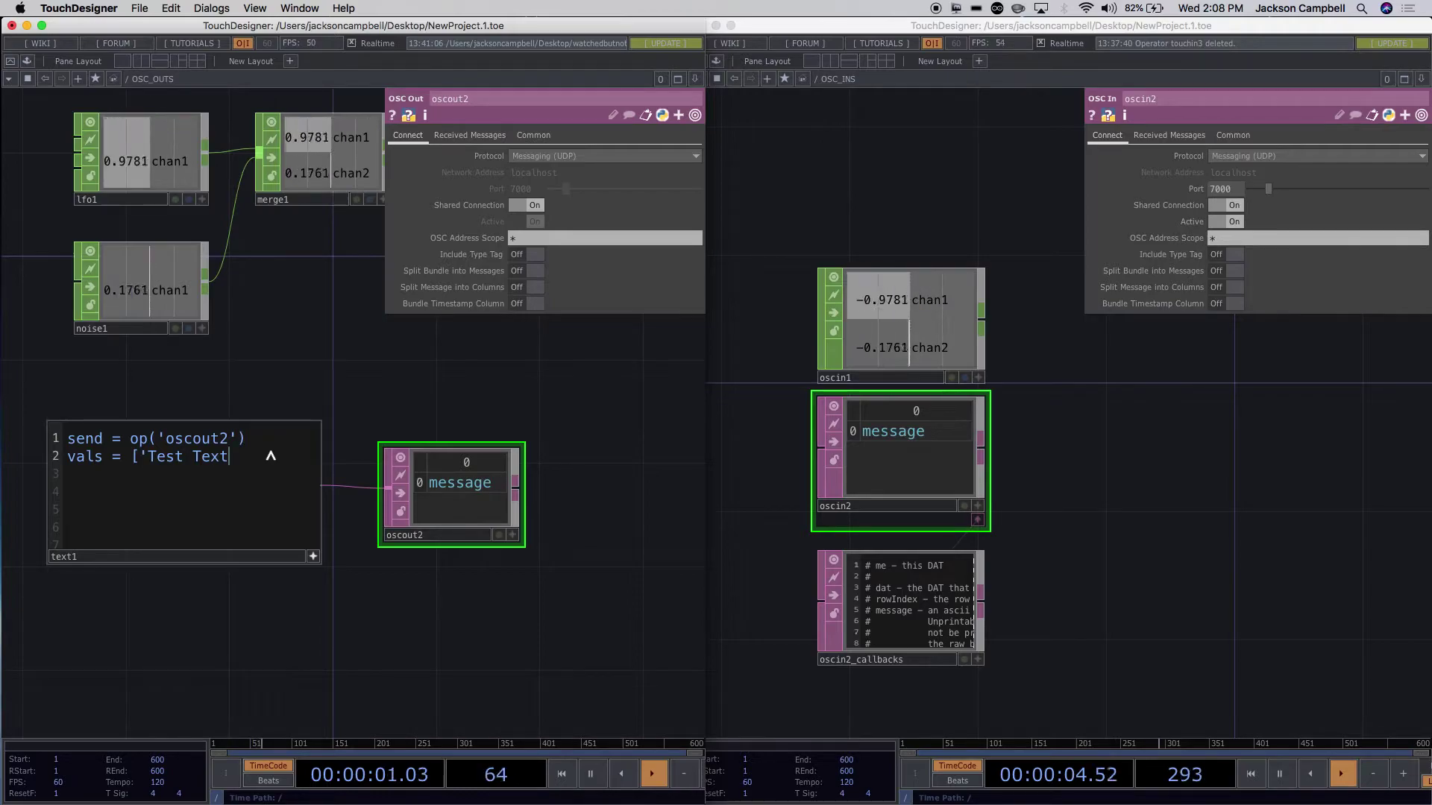
type("']")
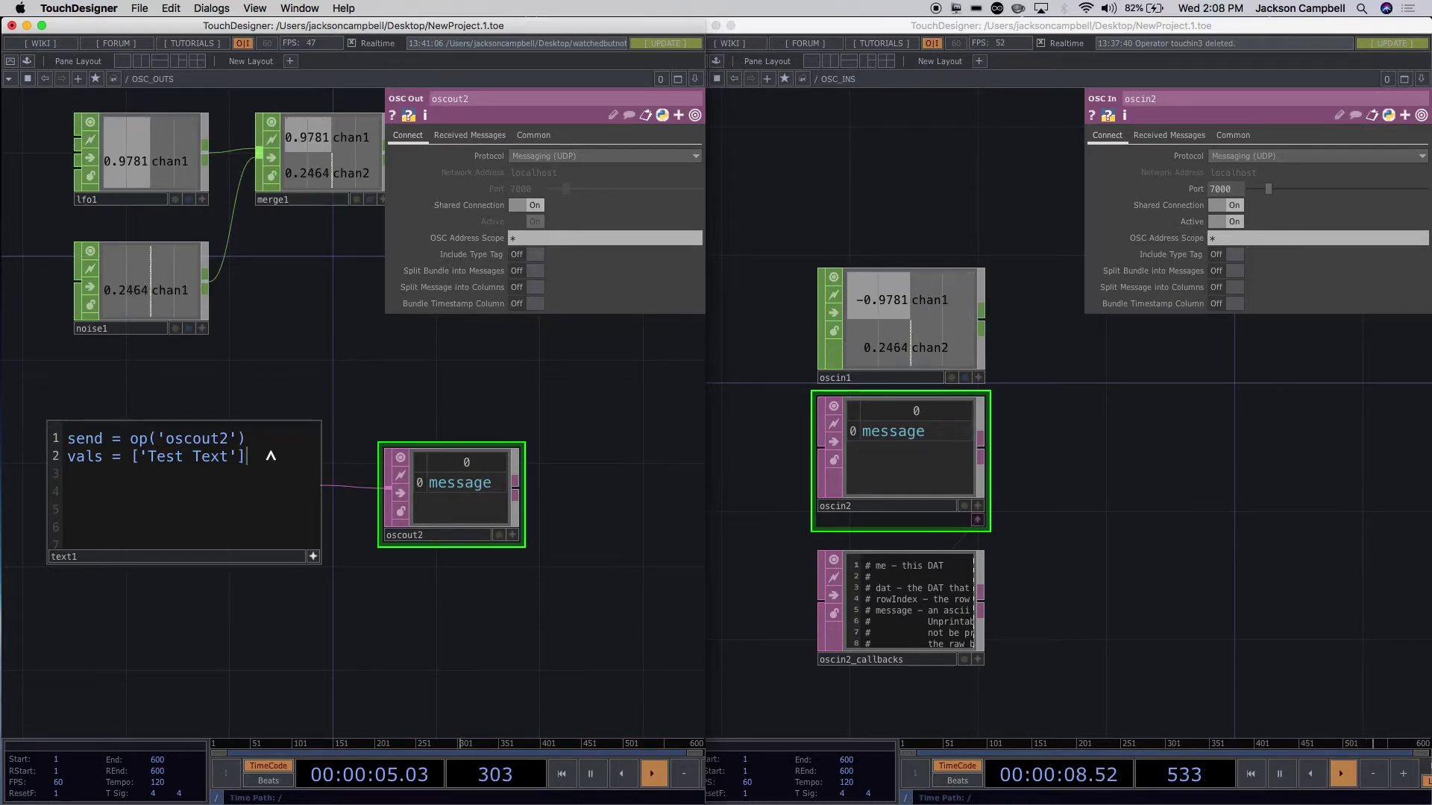
Begin the third line of the text1 script with send.sendOSC(' as the start of the send call.
key("Return")
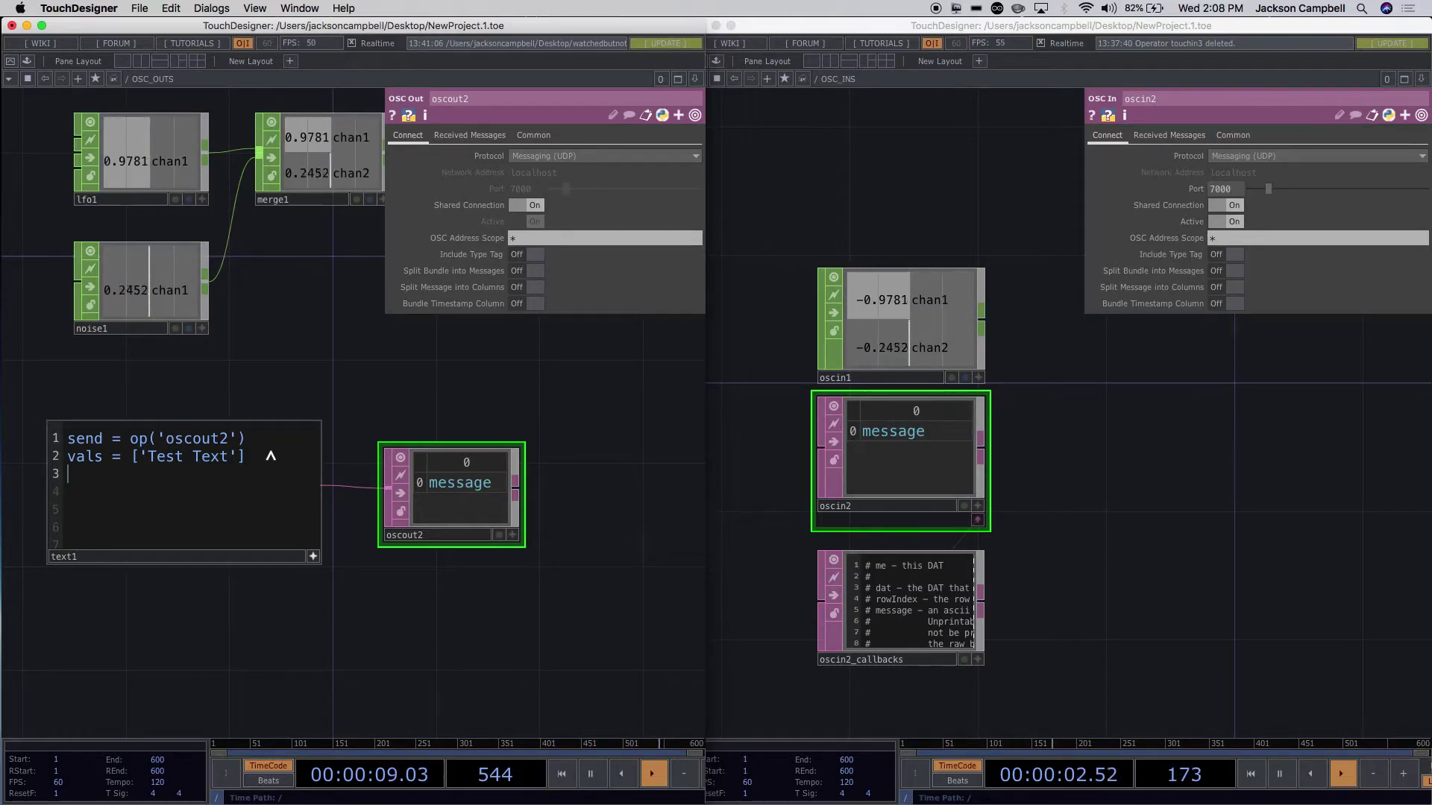
type("send.")
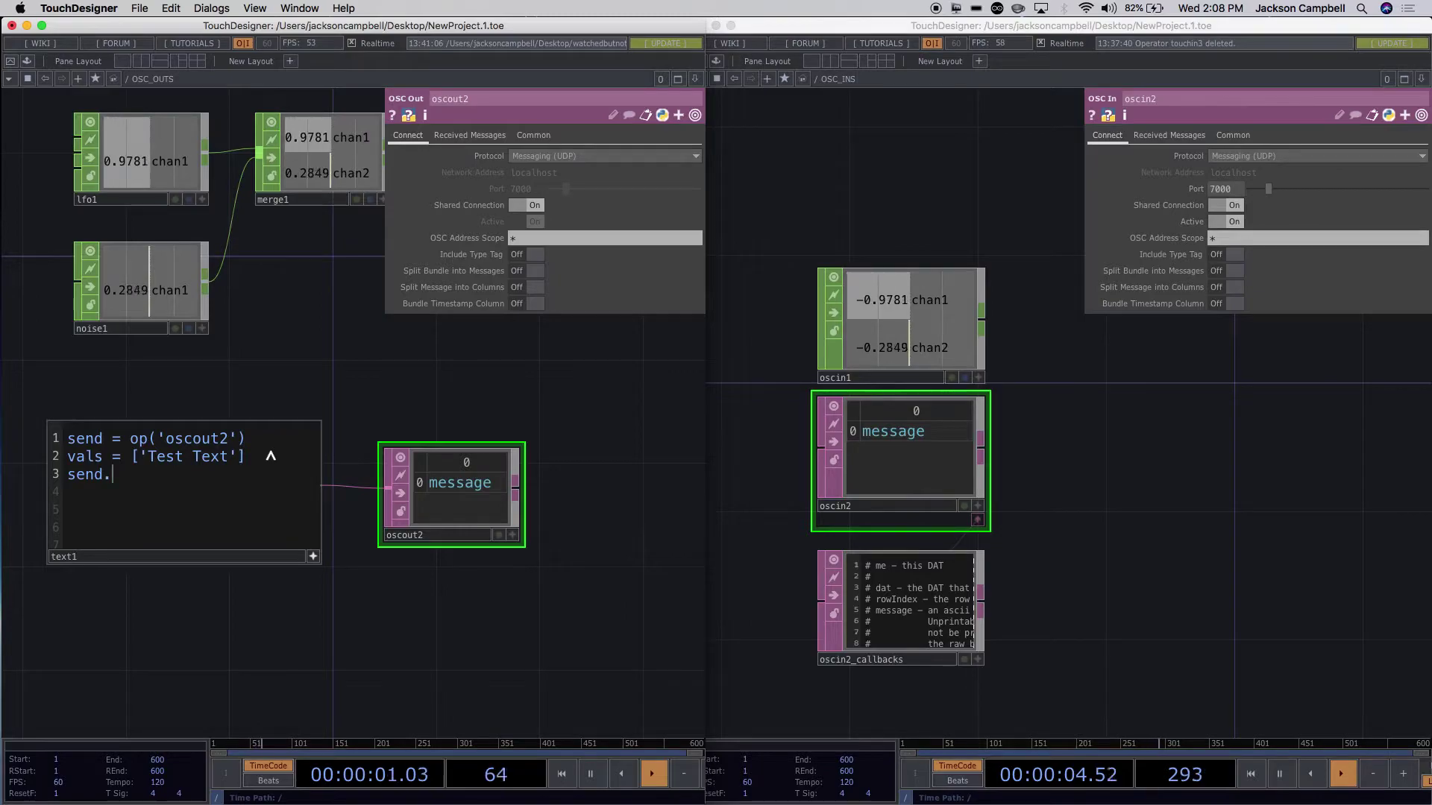
type("senOSC")
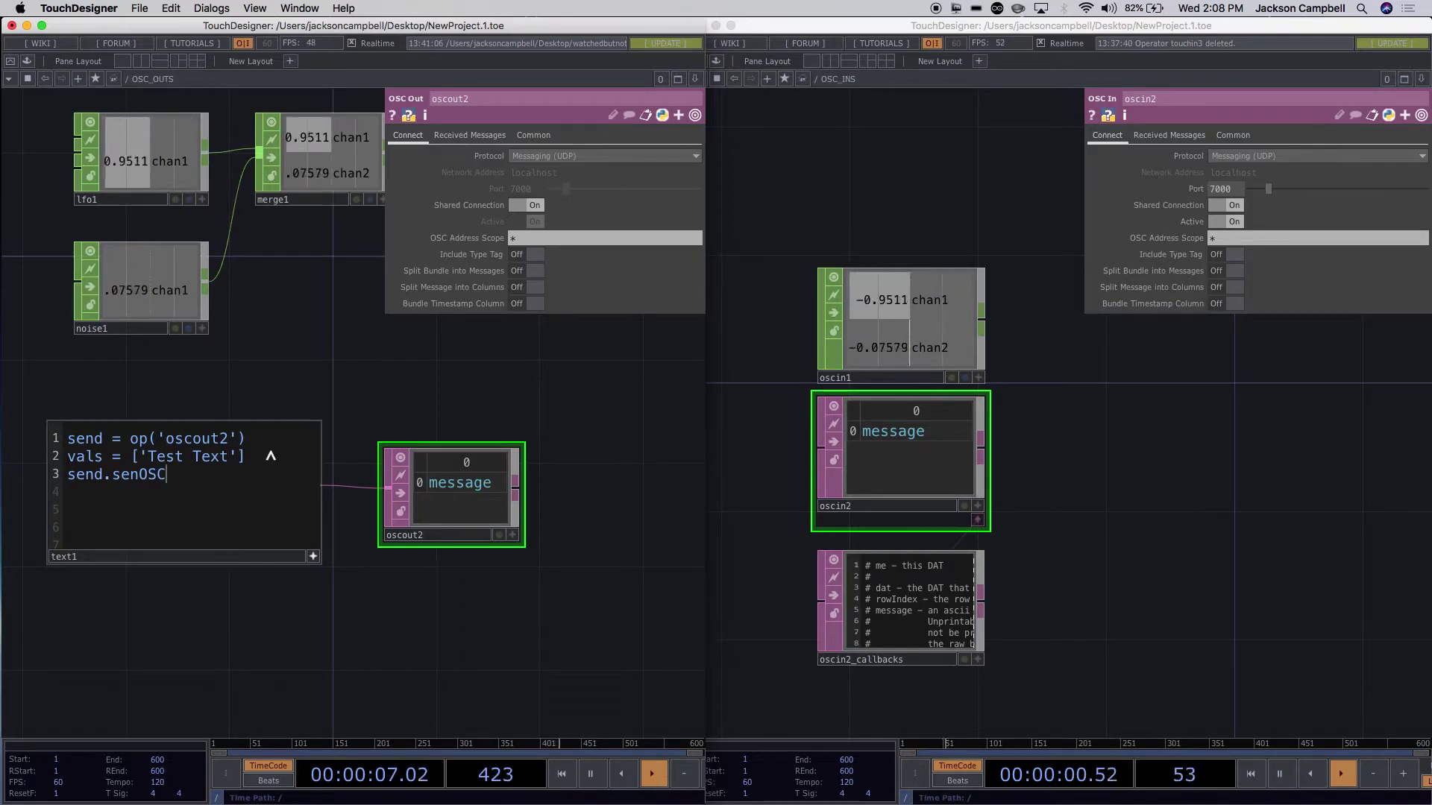
type("(")
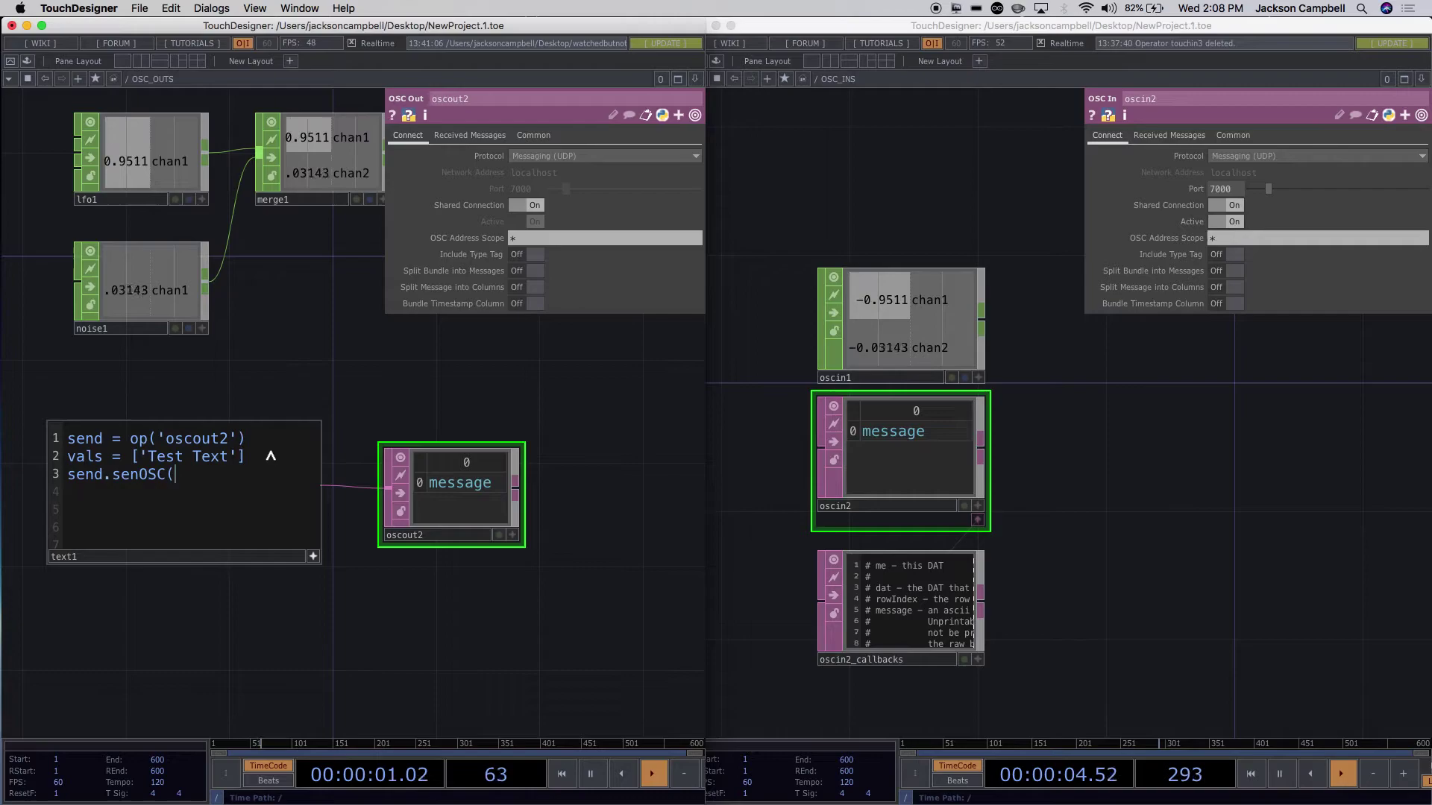
type("'")
left_click(149, 477)
type("d")
left_click(195, 476)
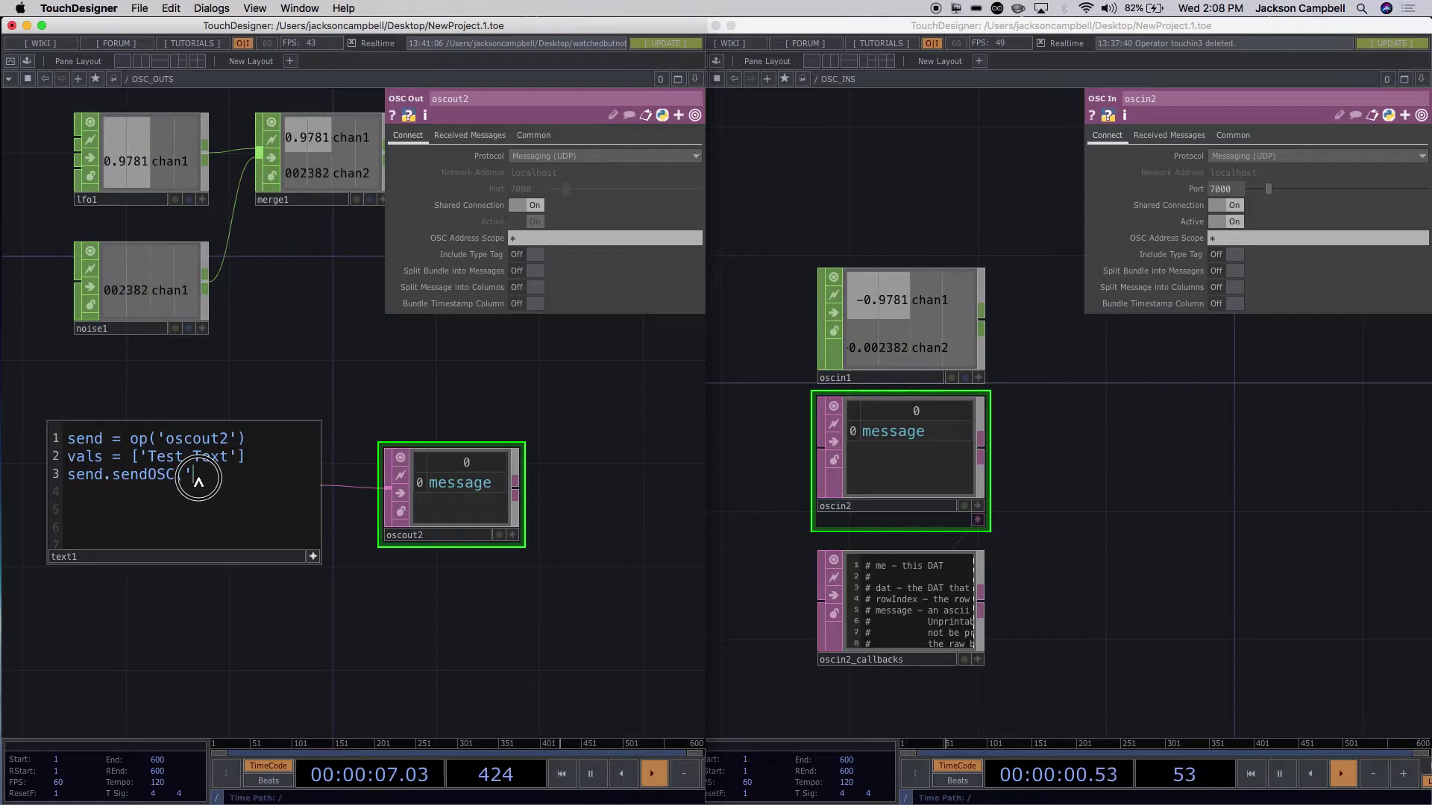
Examine how send in the third script line refers to op('oscout2') and where the sendOSC method is called on it.
left_click(70, 478)
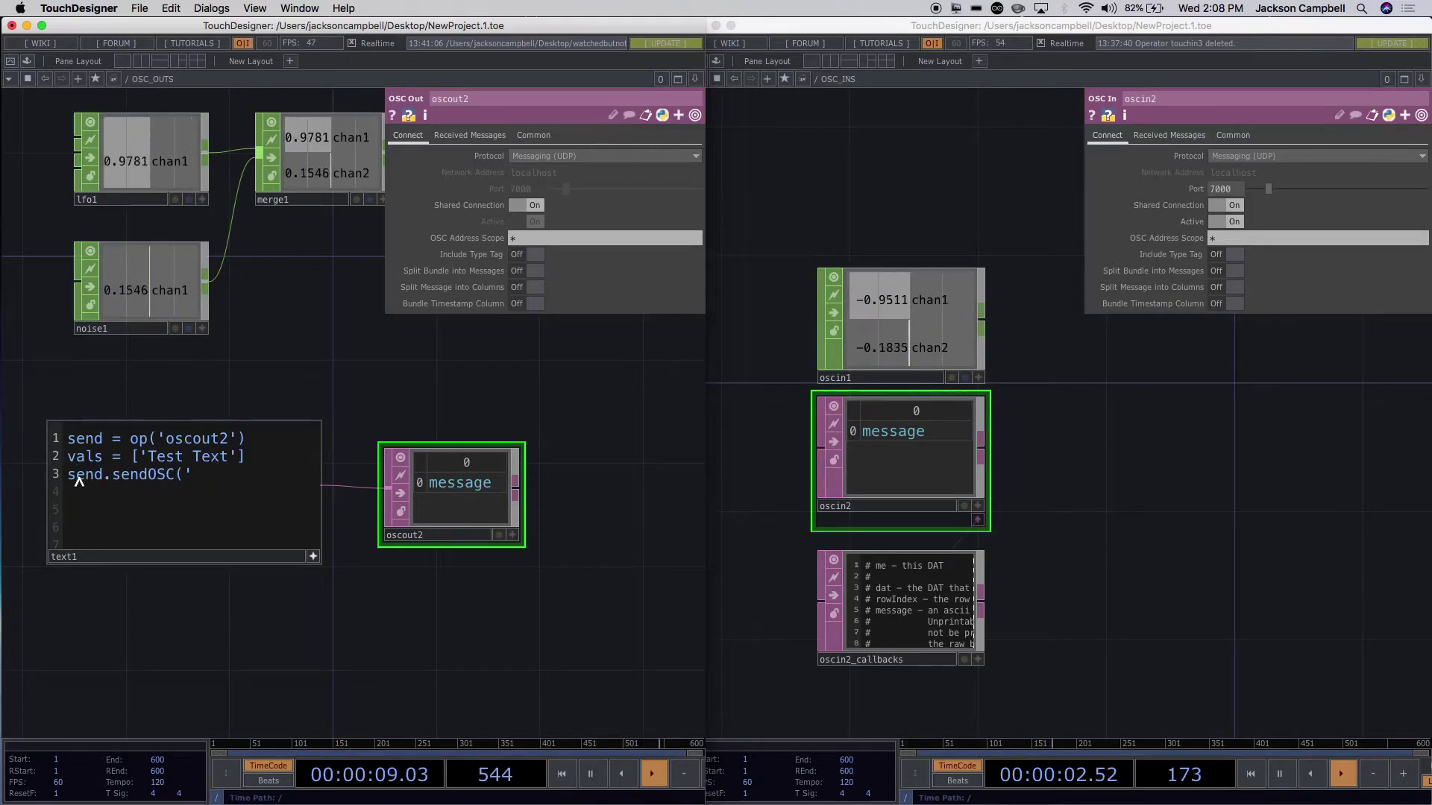
left_click(70, 479)
double_click(76, 475)
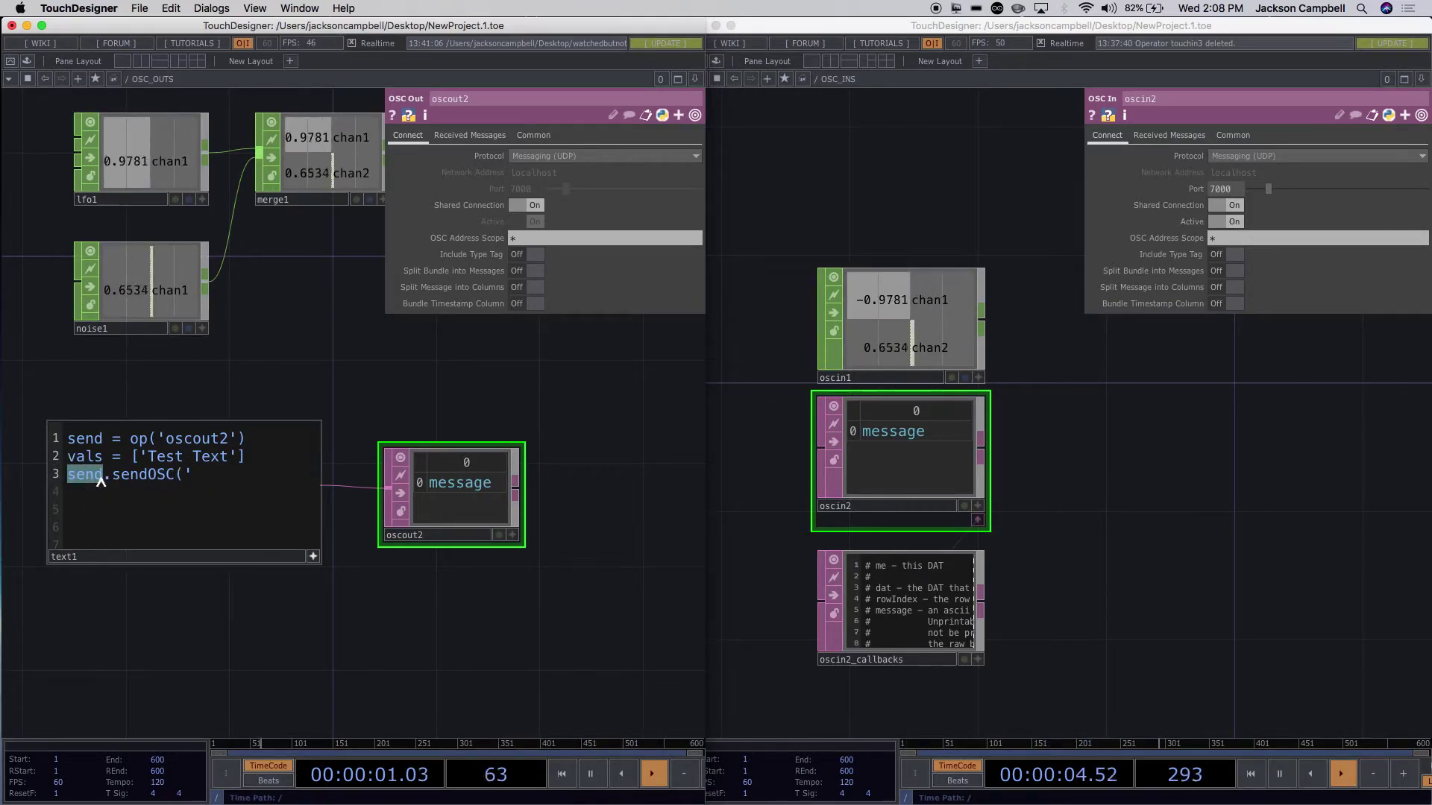
left_click(90, 440)
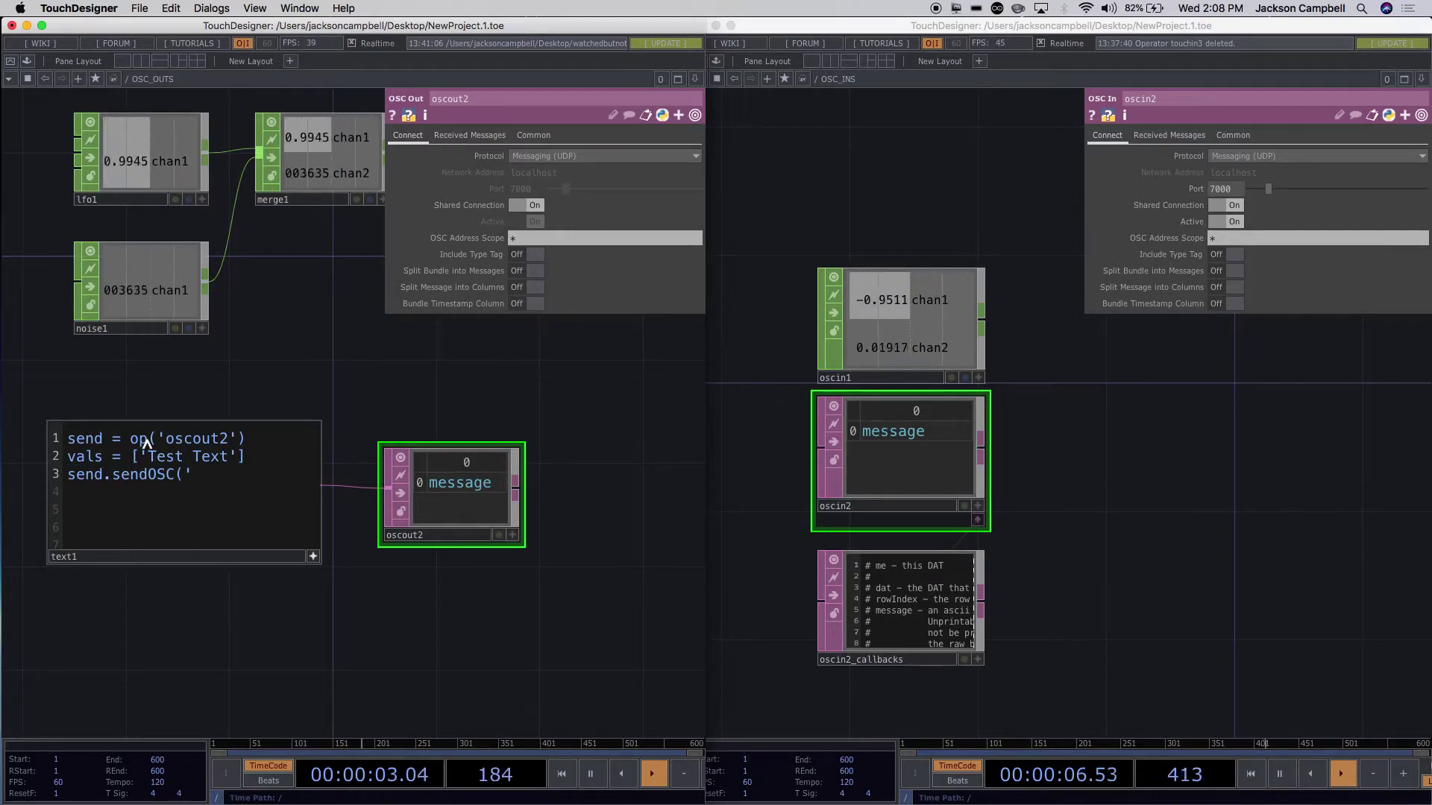
left_click_drag(130, 439, 248, 442)
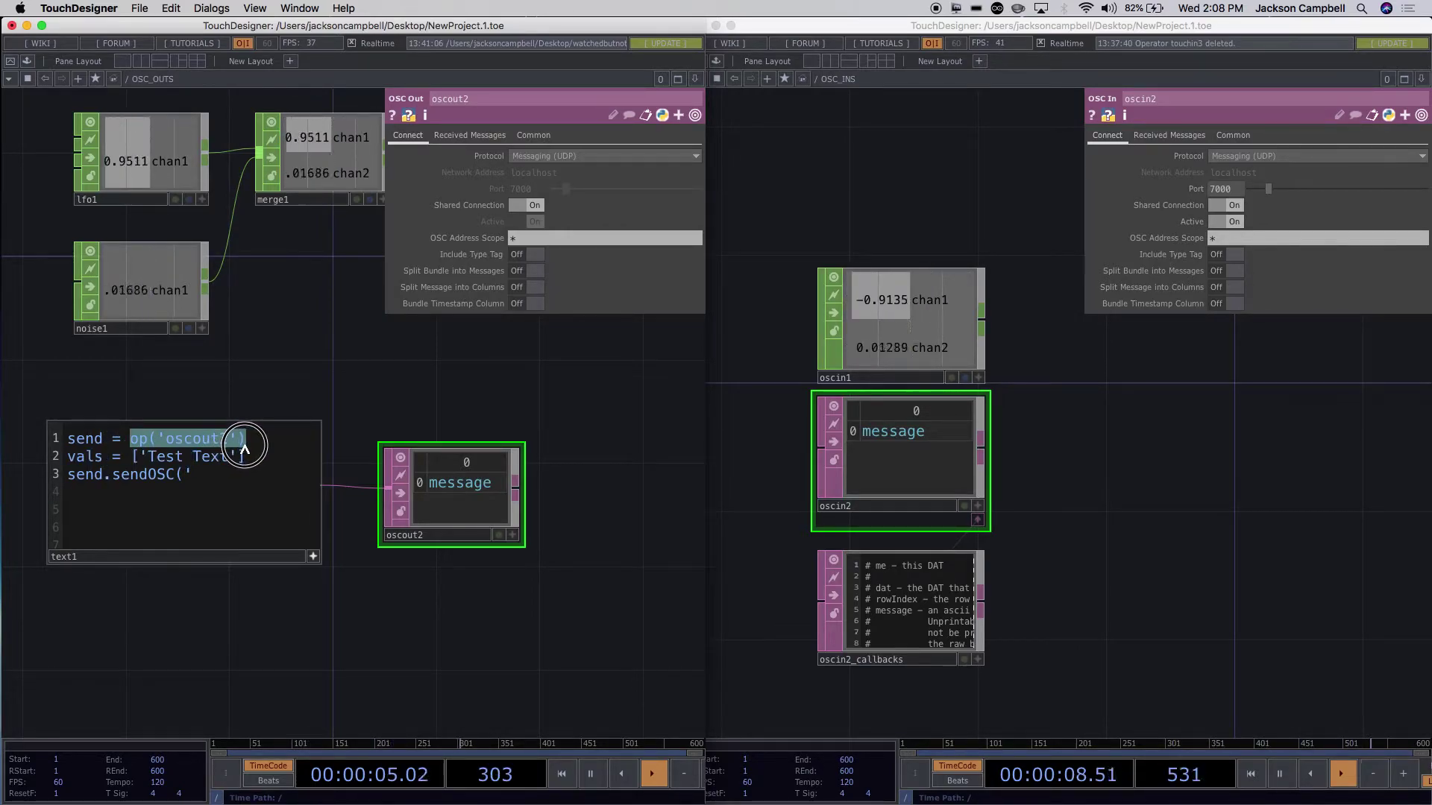
left_click(117, 476)
left_click_drag(103, 478, 171, 481)
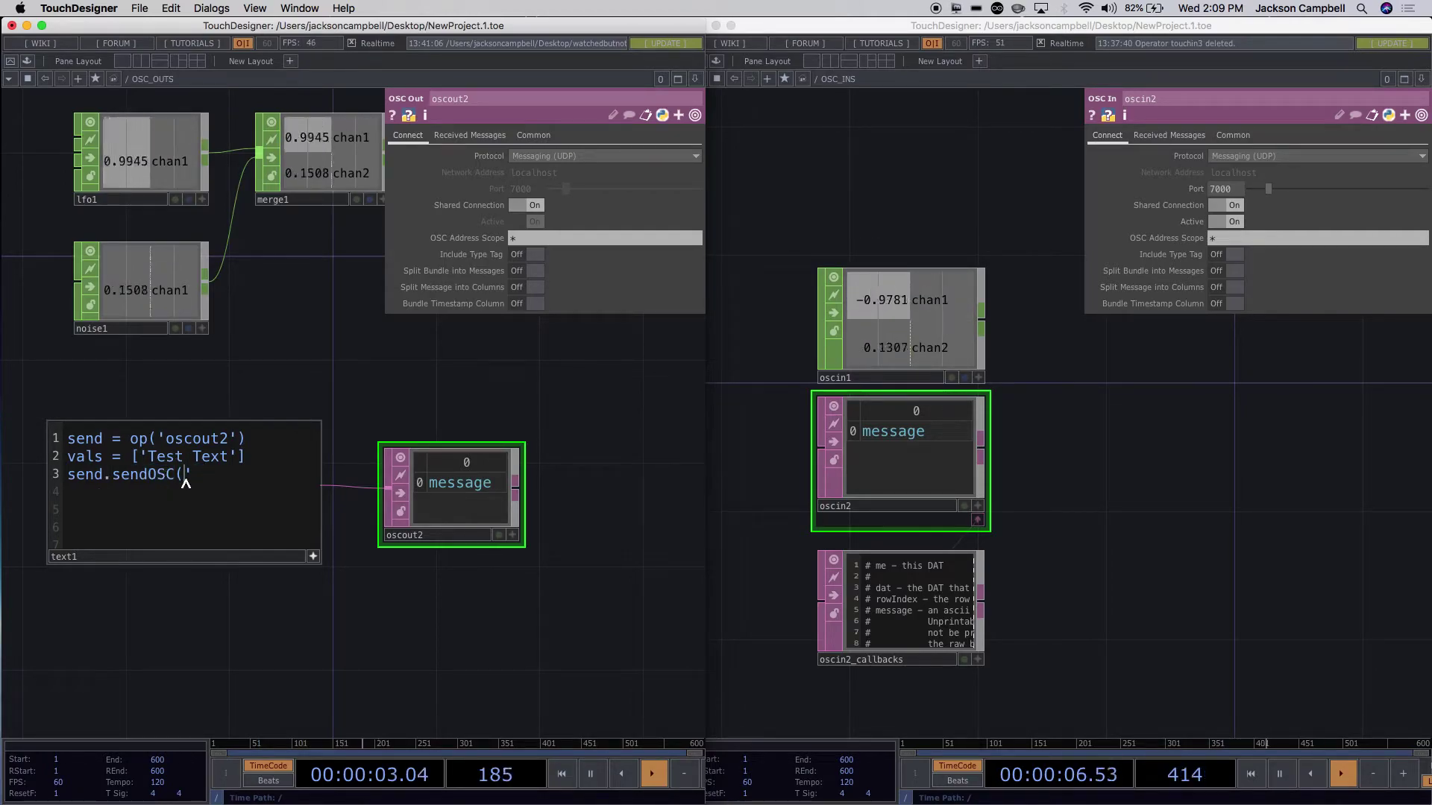
left_click_drag(111, 481, 159, 482)
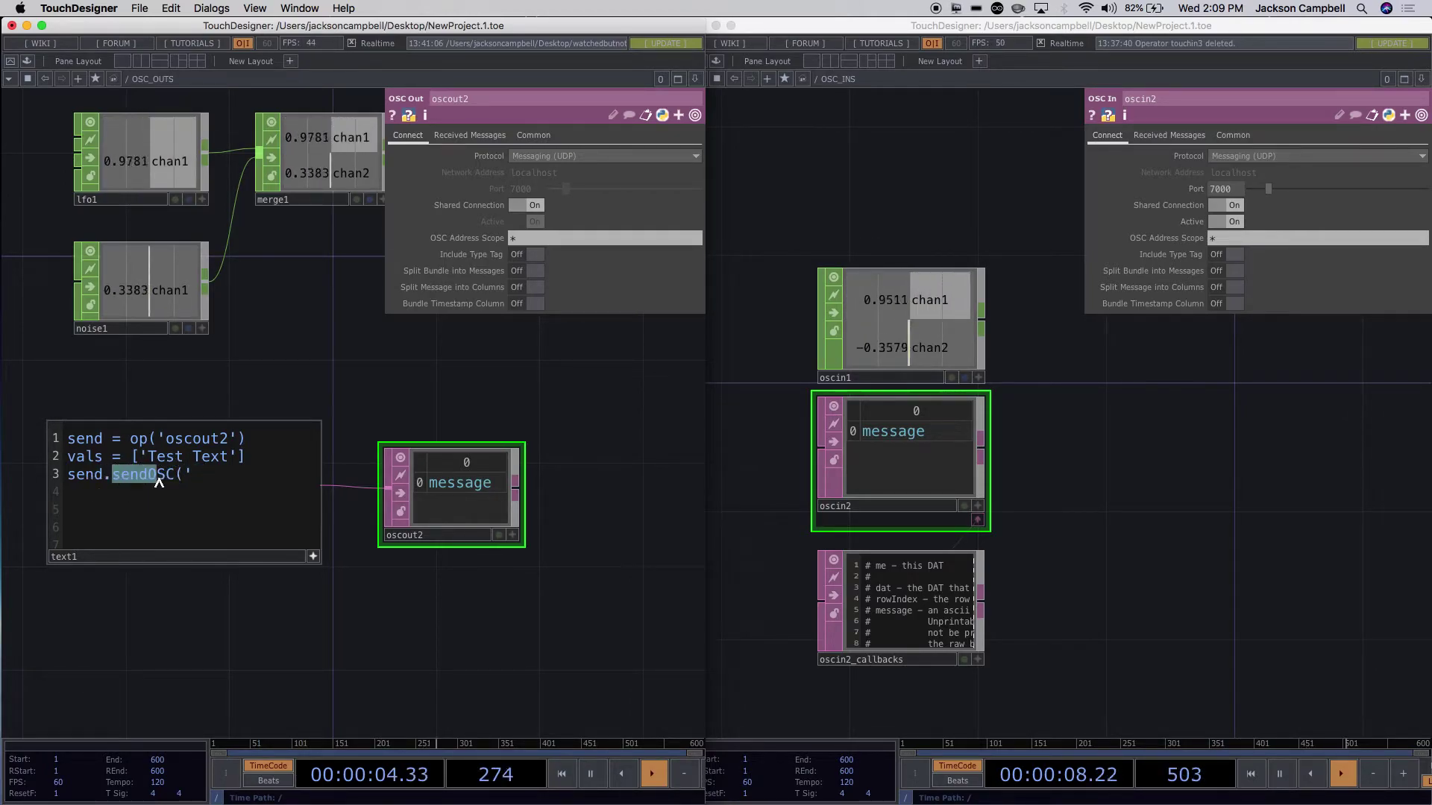
Complete the sendOSC call in text1 with the address '/headername' and vals as its arguments.
left_click(202, 483)
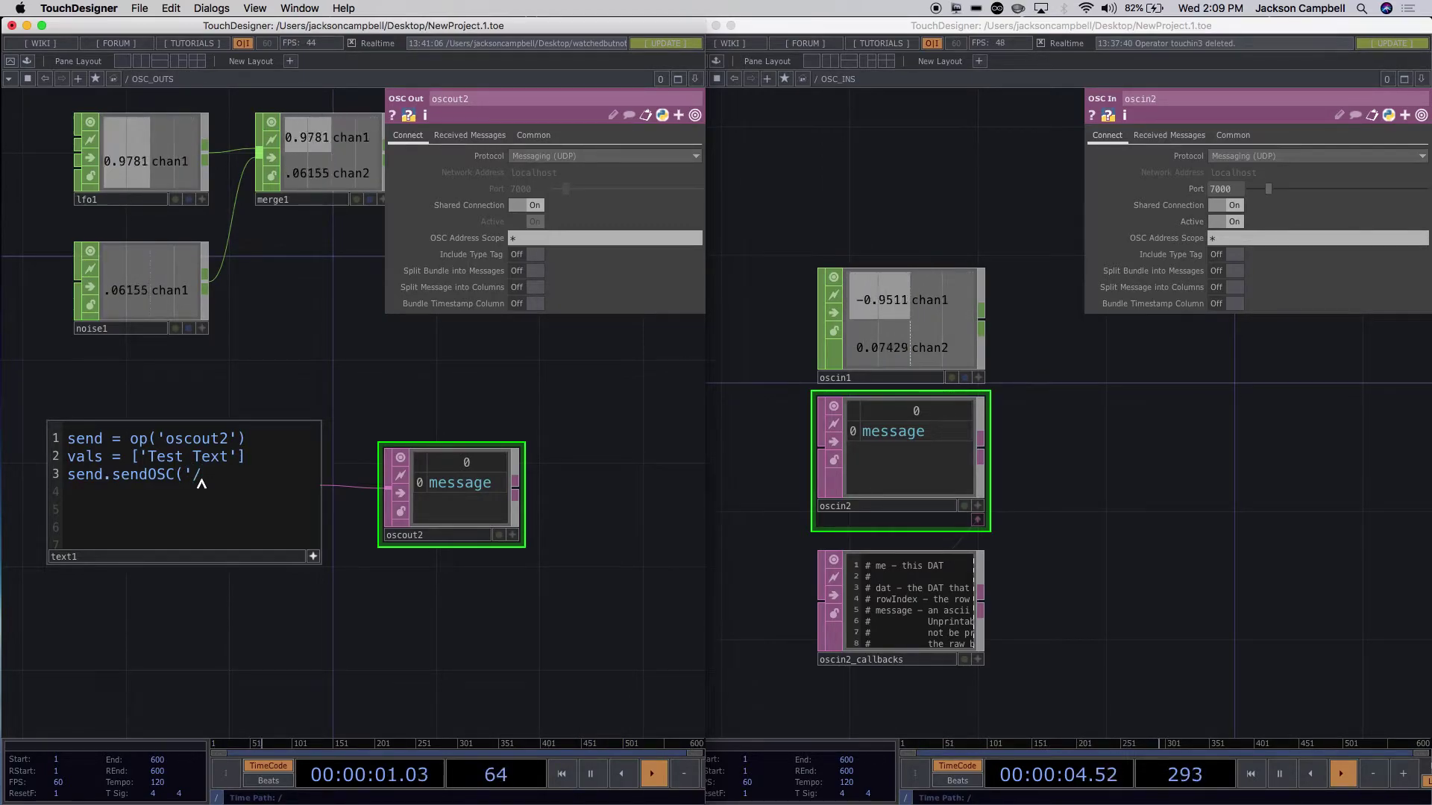
type("/hear")
key("BackSpace")
type("dername")
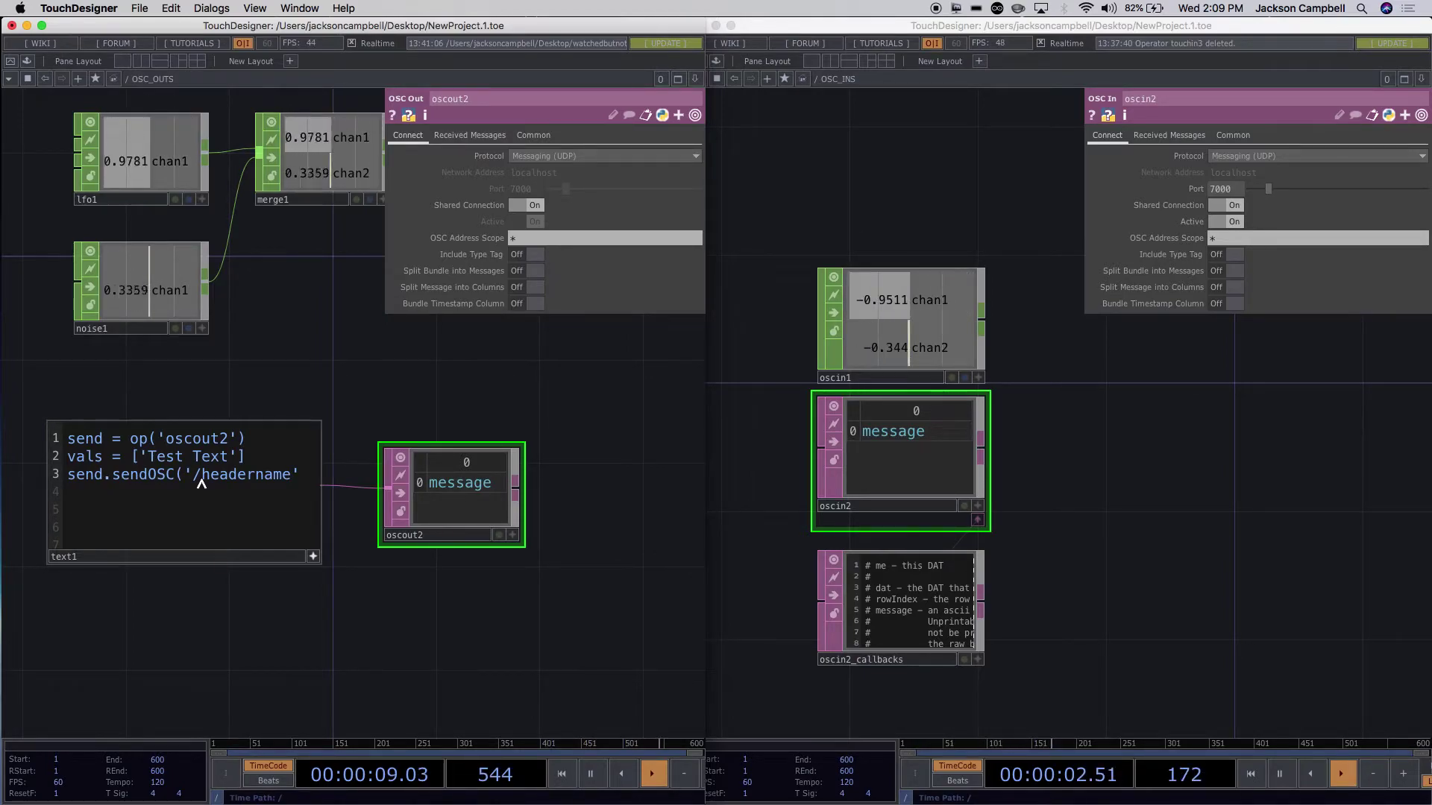
type(",")
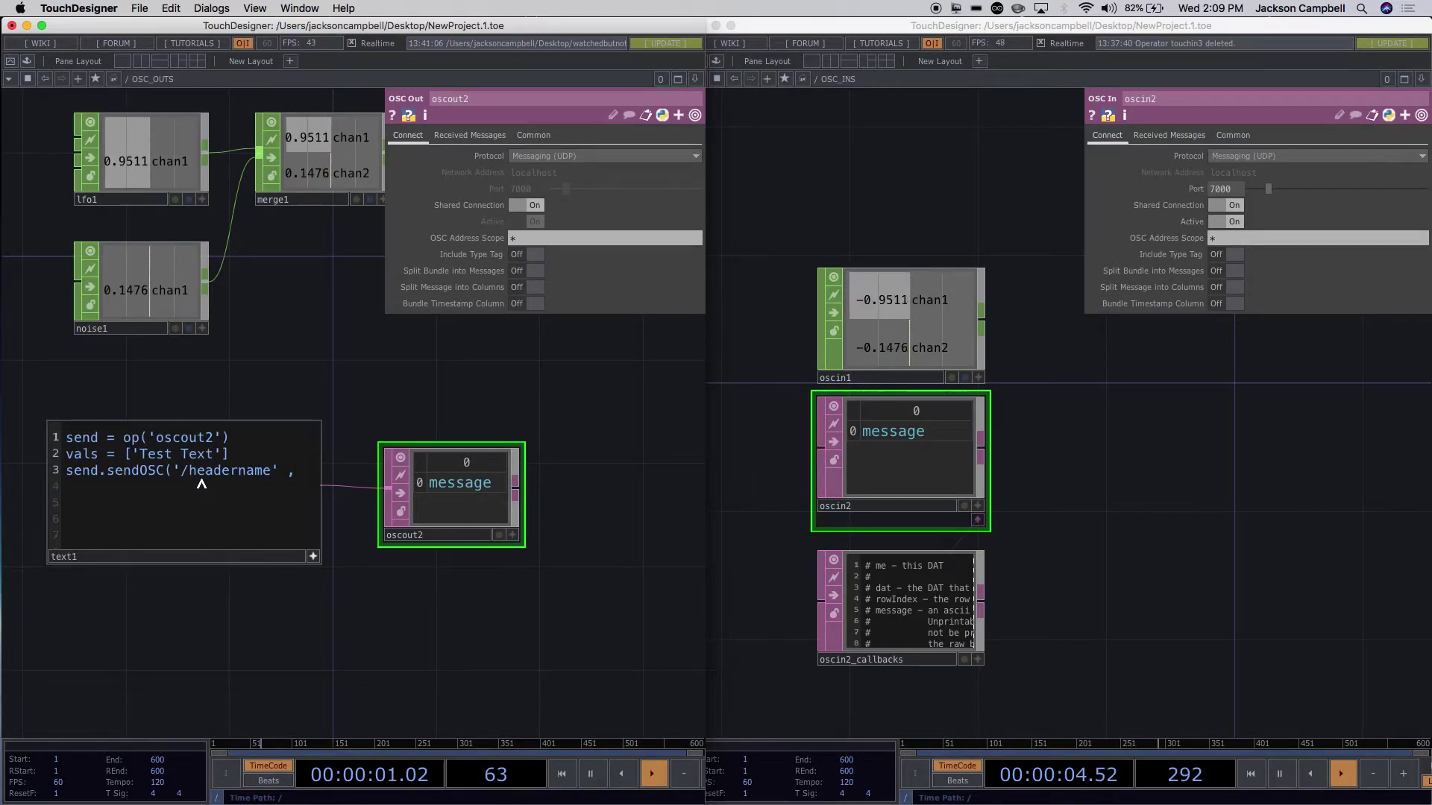
type(" vals")
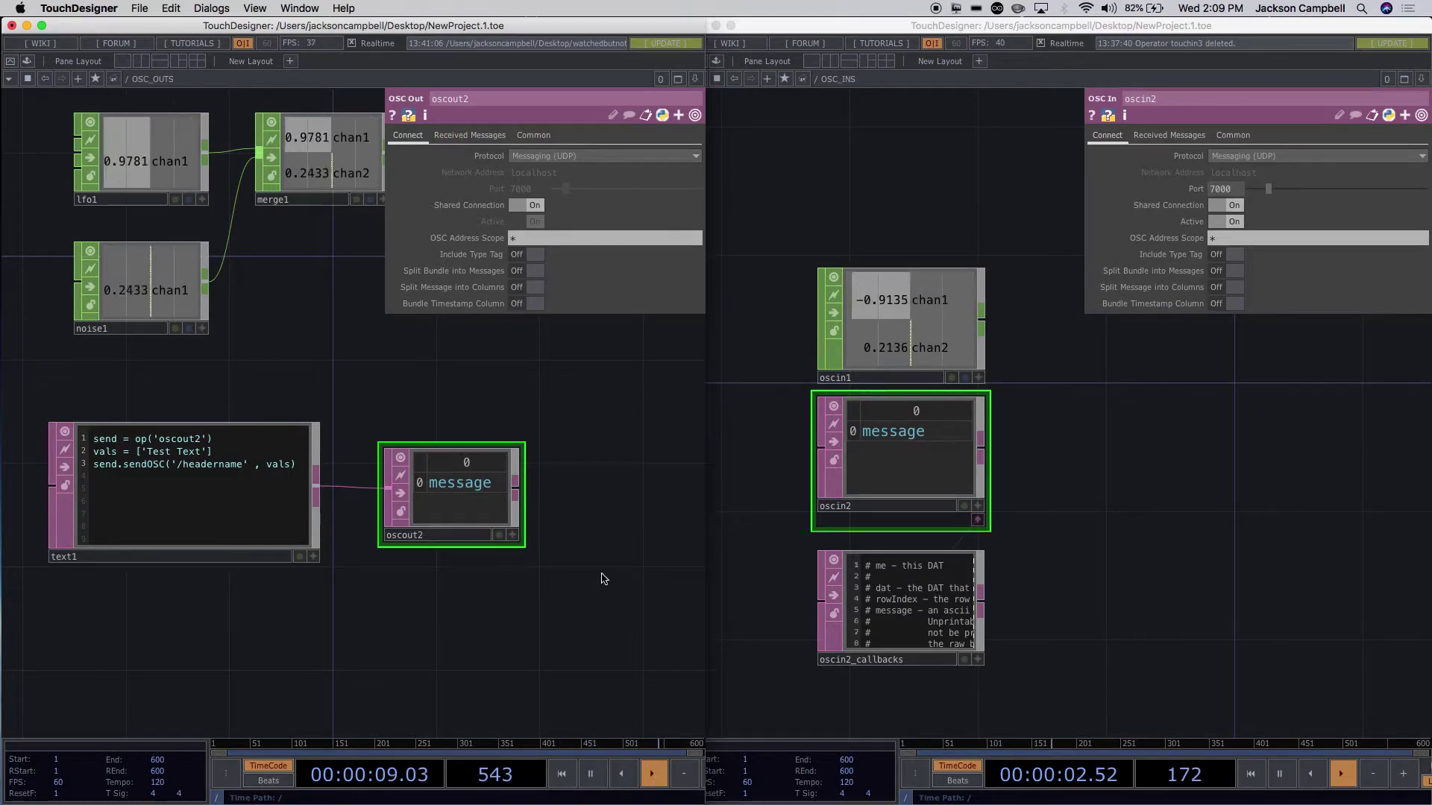
Run the text1 script to send the OSC message, and examine the message received in oscin2.
right_click(204, 534)
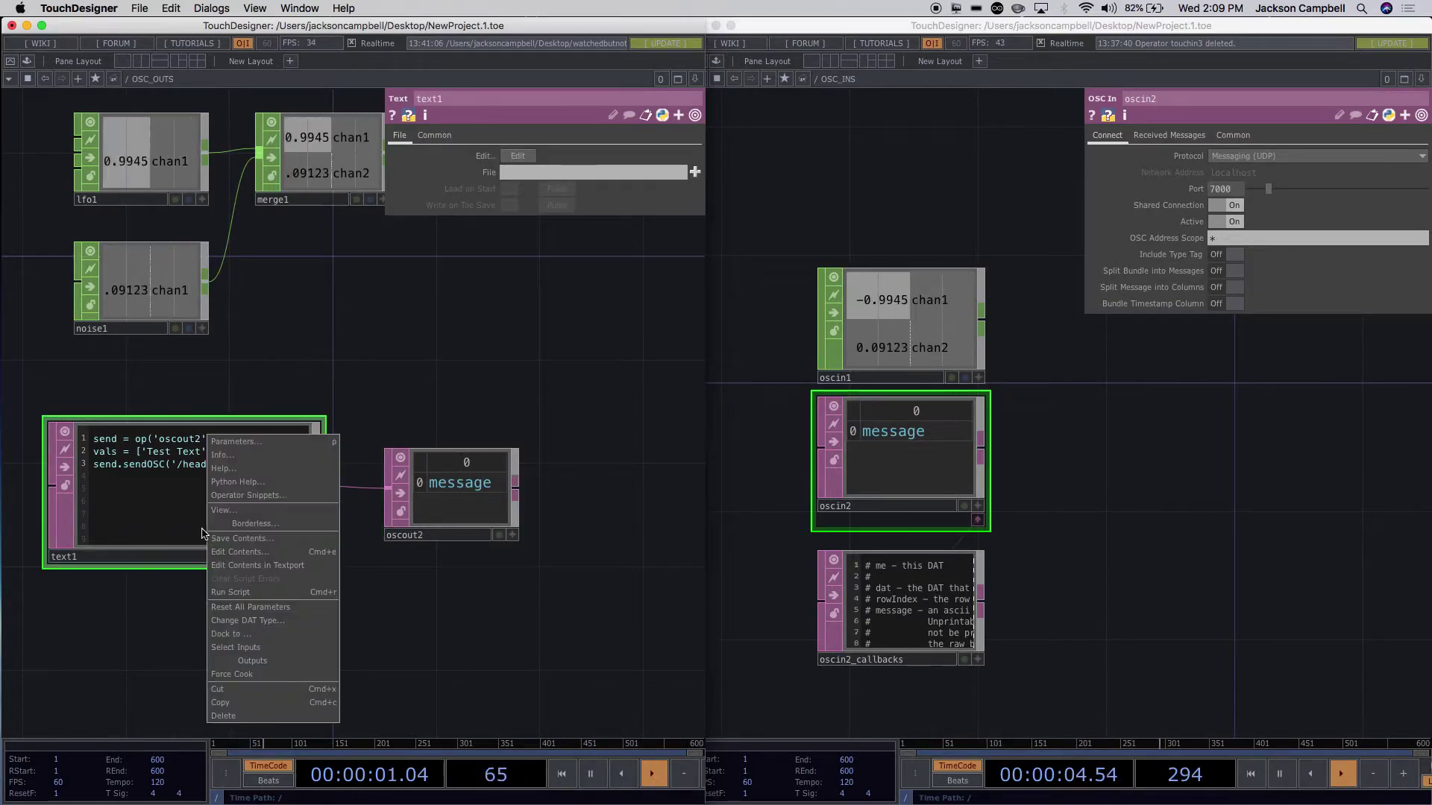
left_click(150, 612)
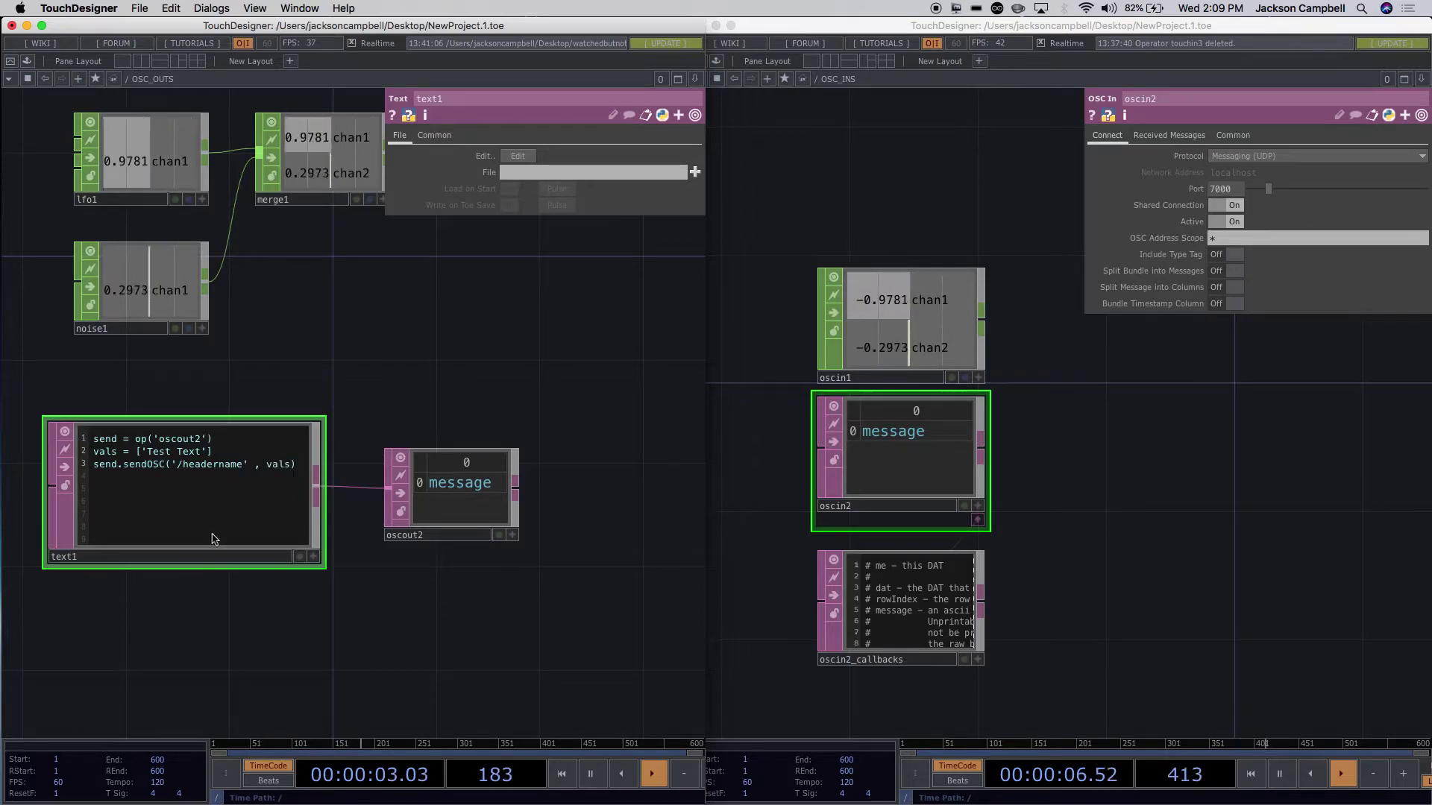
right_click(252, 515)
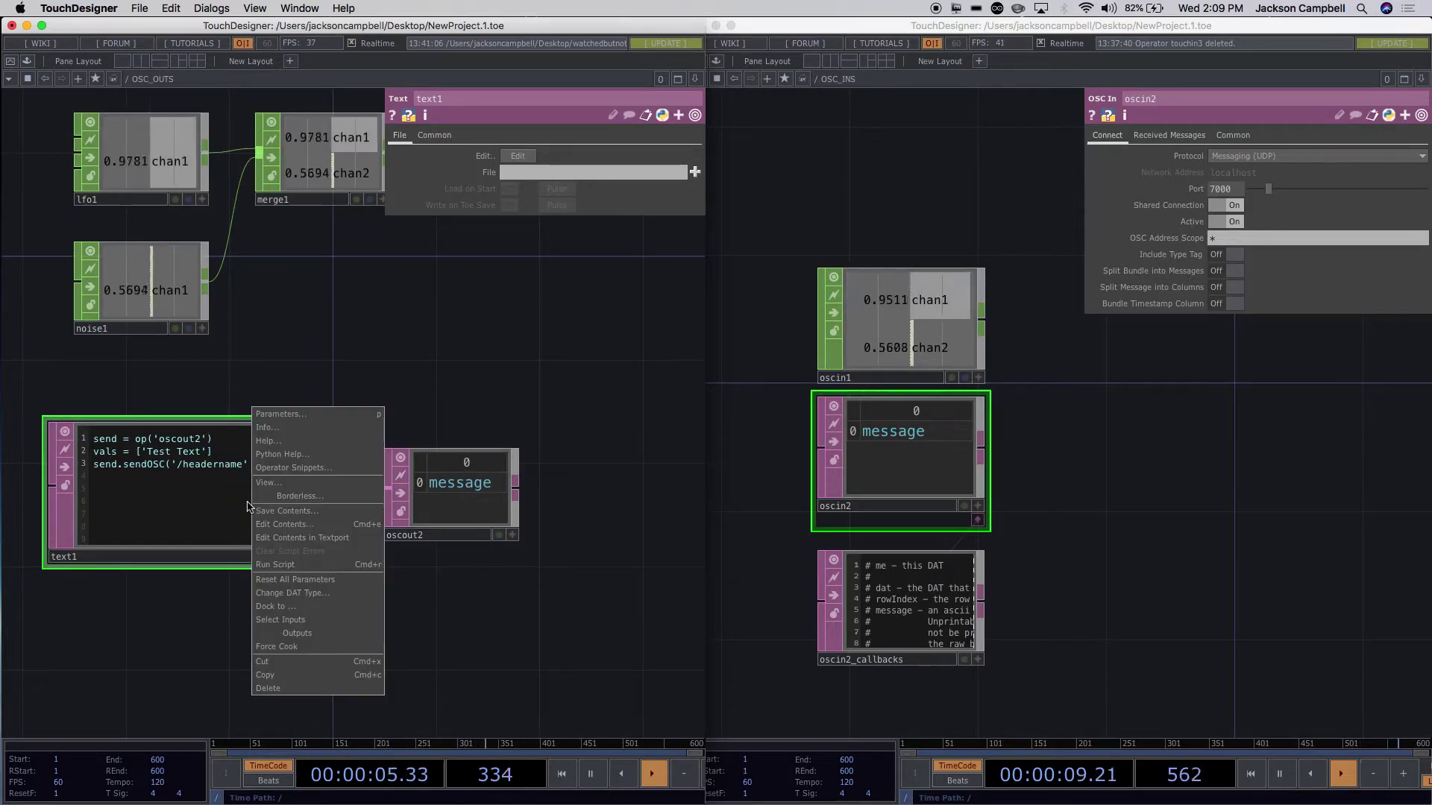
left_click(272, 566)
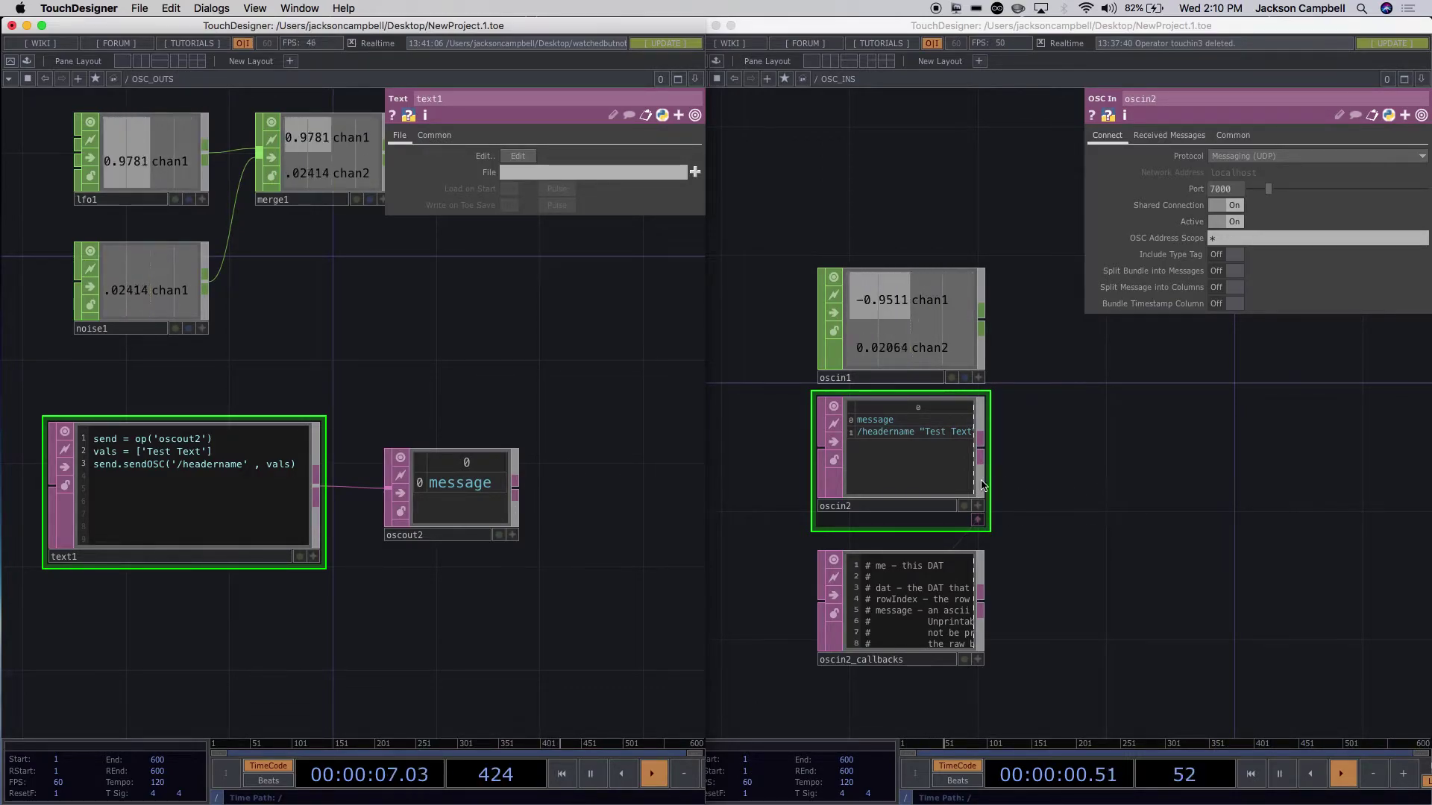
scroll(984, 484, "up", 5)
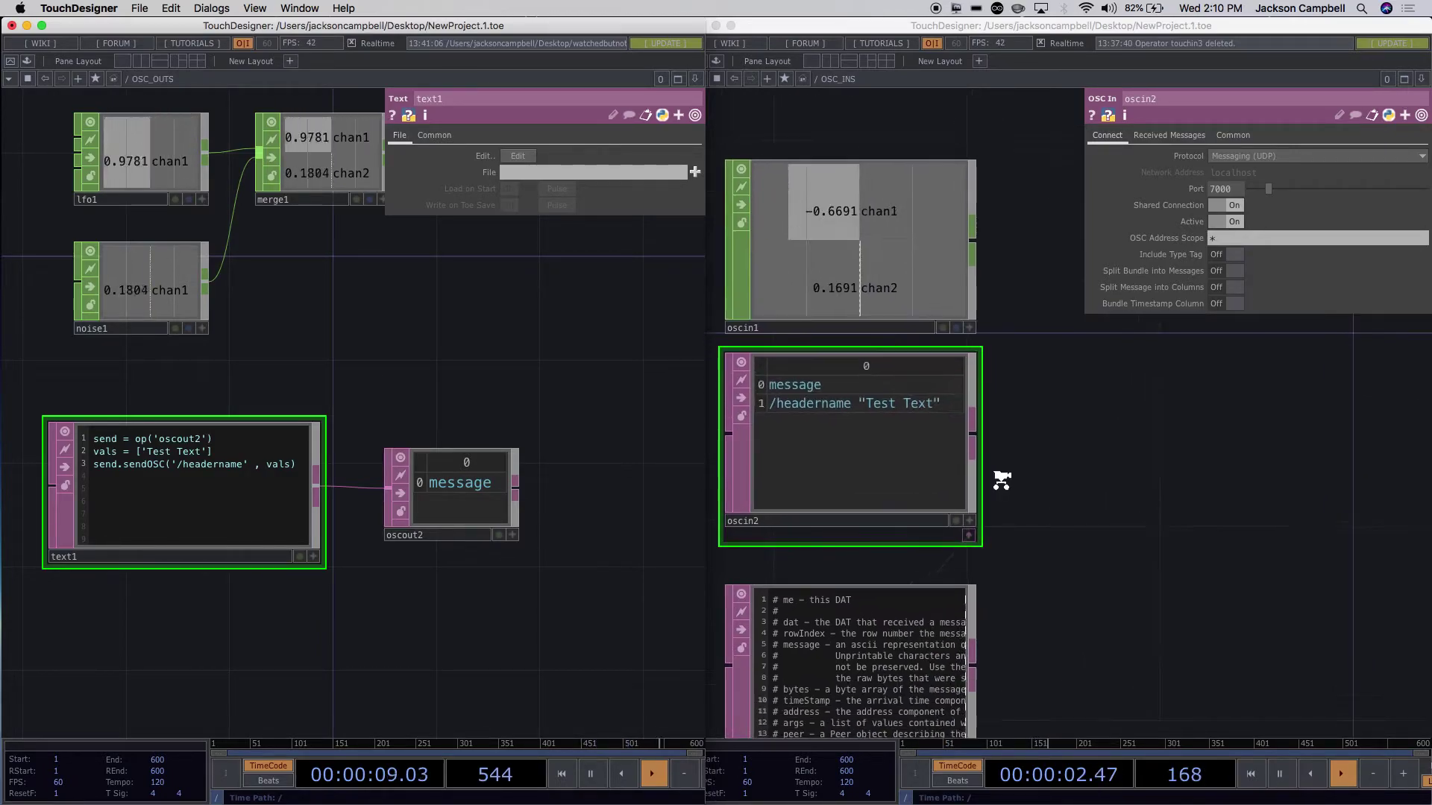
Change the OSC address in the third line of the text1 script to '/hamburger'.
scroll(999, 479, "up", 2)
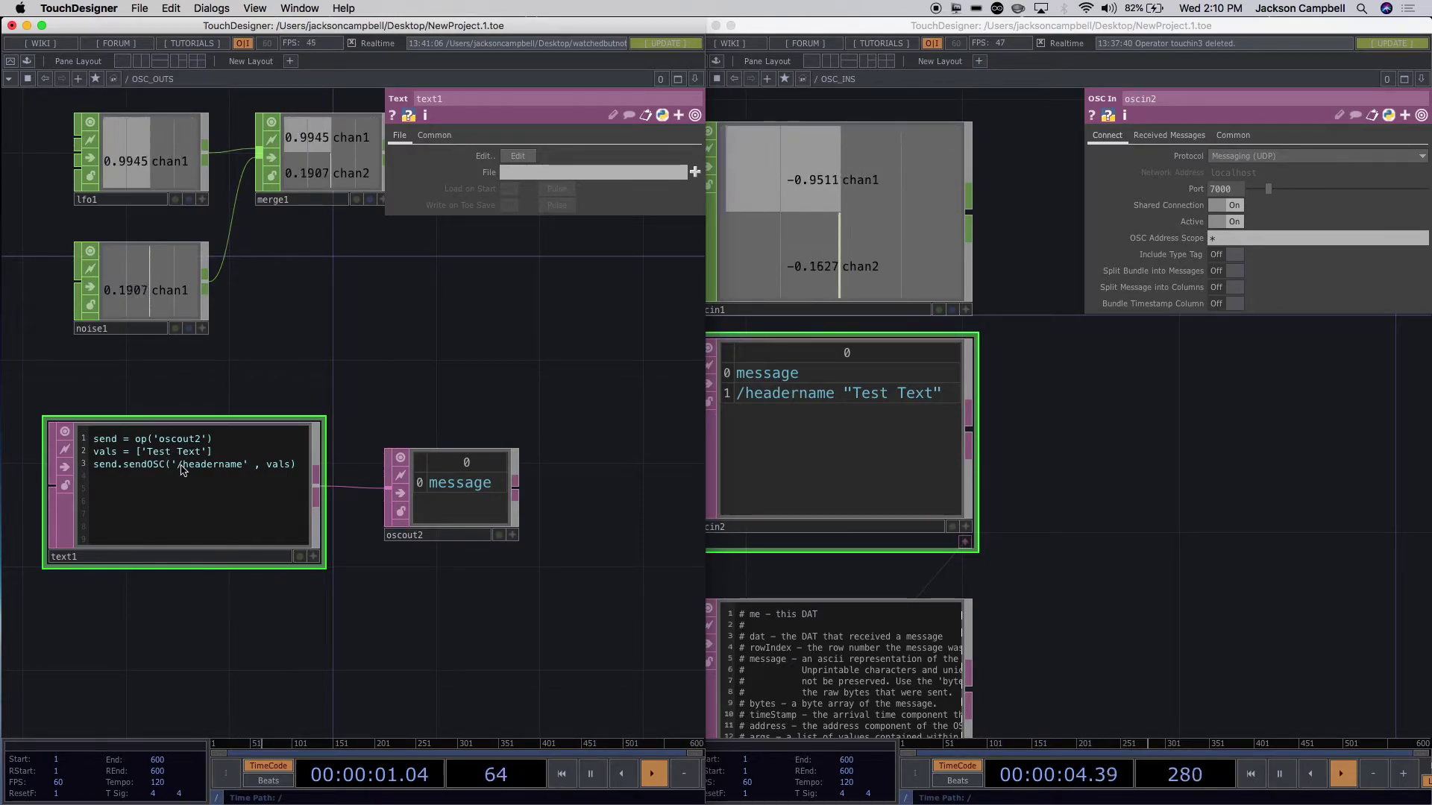
left_click(302, 557)
left_click(179, 470)
left_click_drag(179, 470, 250, 481)
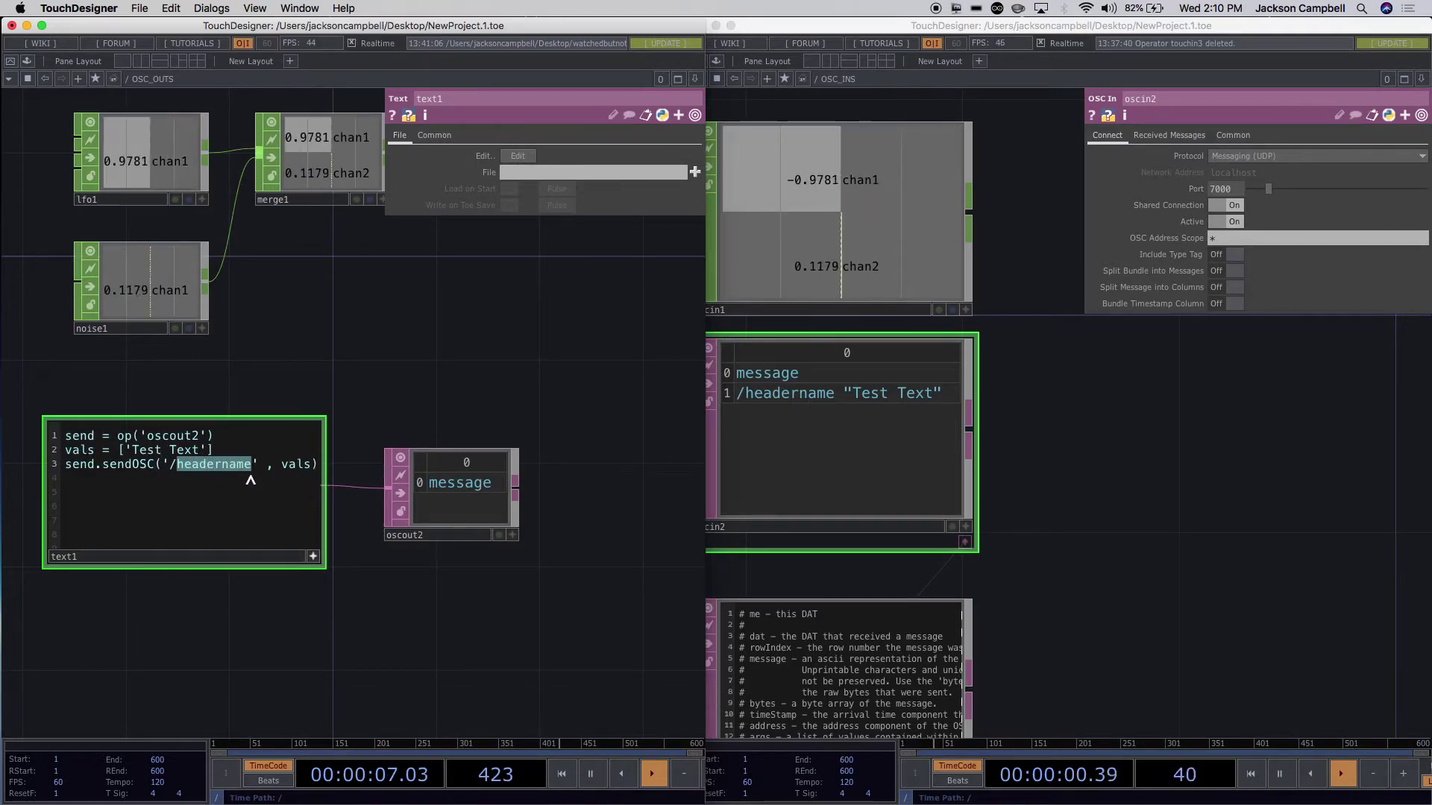
type("ha")
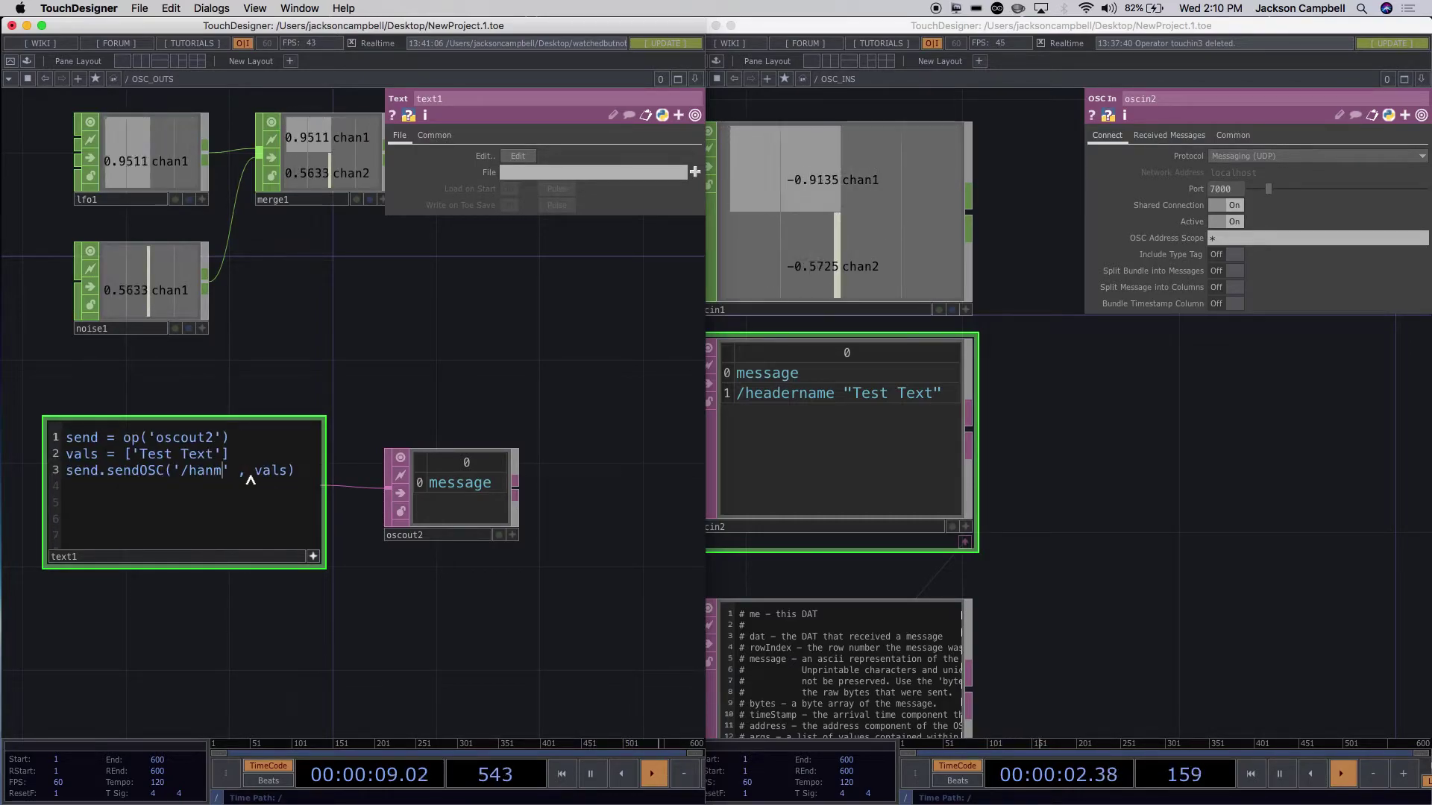
key("BackSpace")
type("amburge")
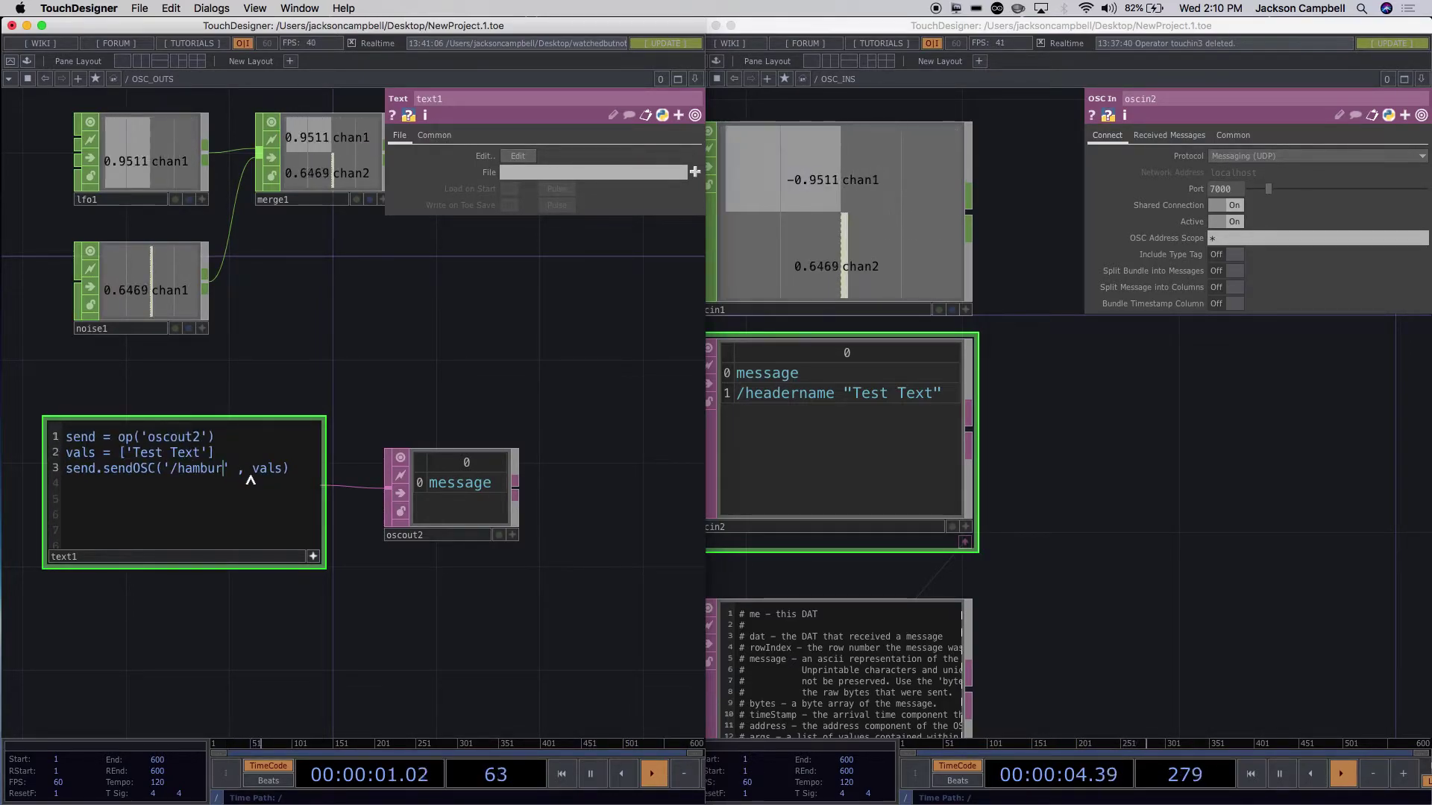
type("r")
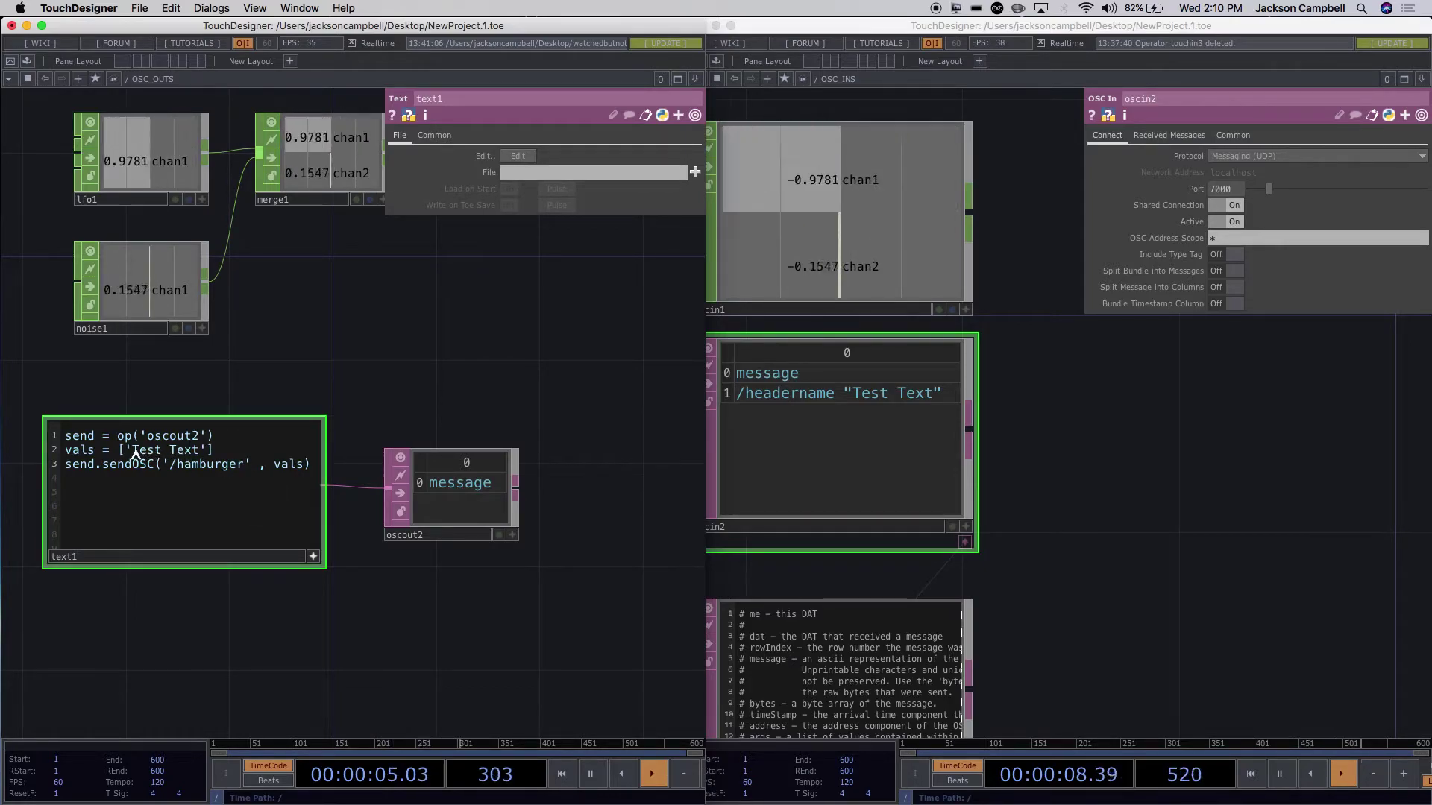
Replace the text in the vals list of the text1 script with 'Hello World' and finish editing.
left_click_drag(133, 452, 203, 457)
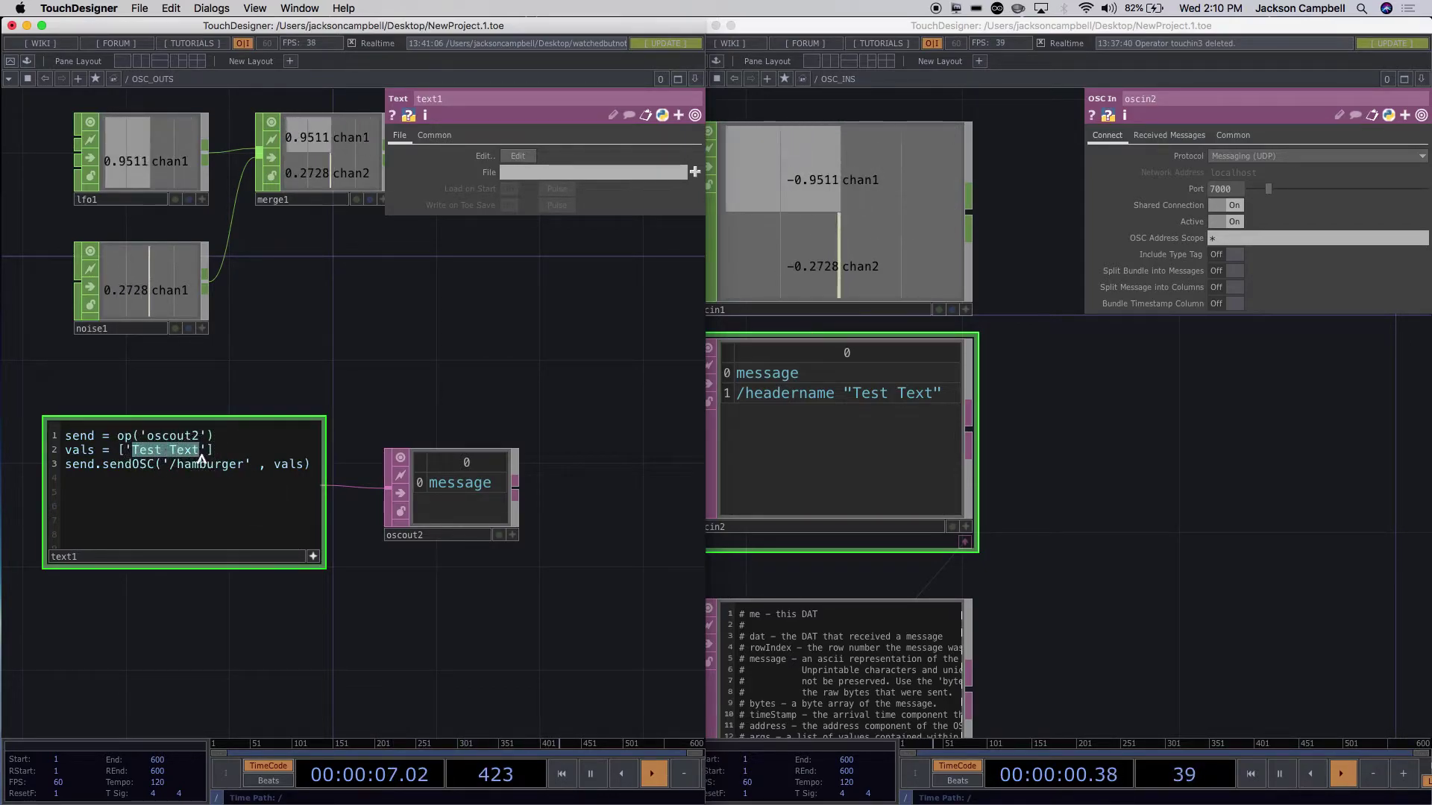
type("Hello")
type(" World")
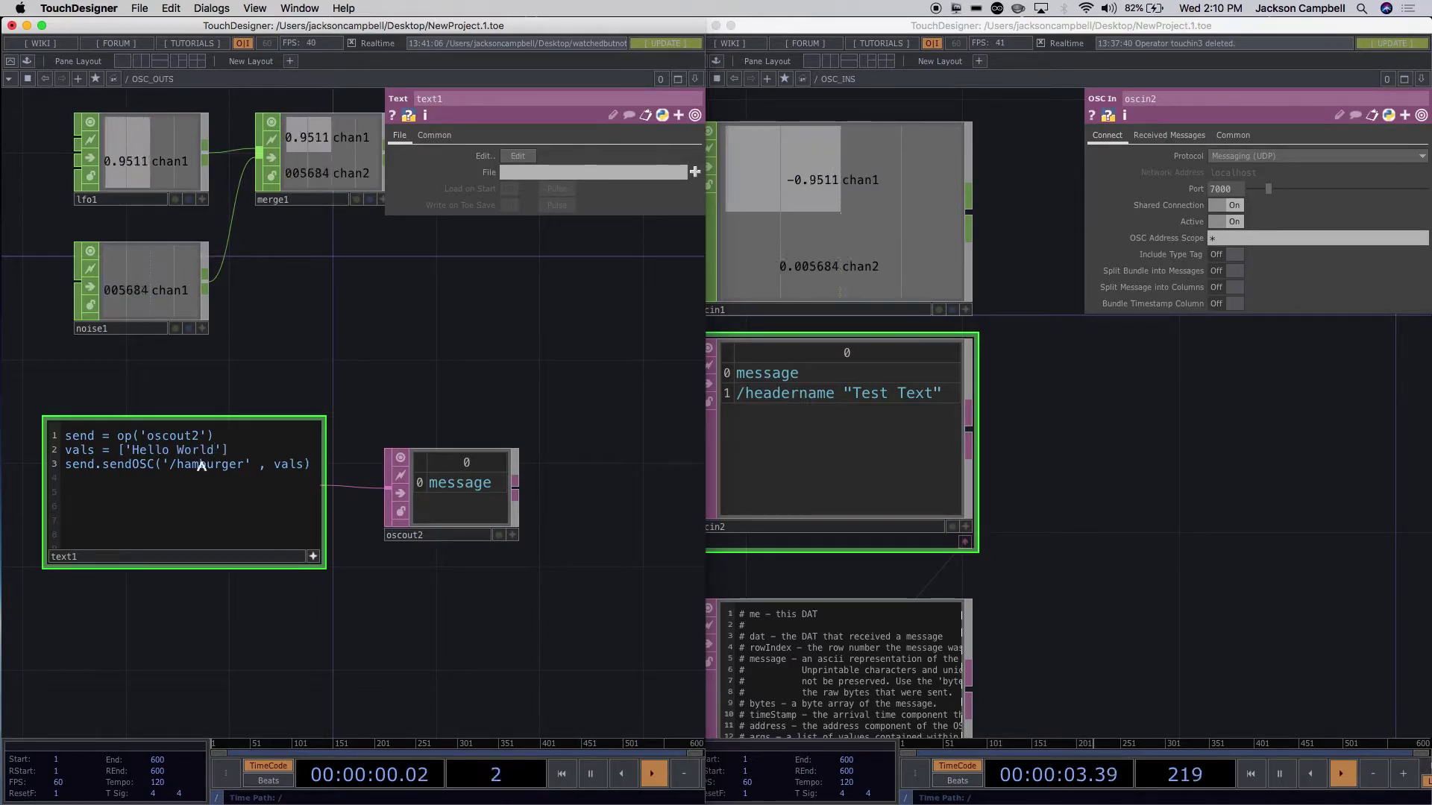
left_click(313, 557)
Run the text1 script to send the changed OSC message, and examine what oscin2 receives.
right_click(239, 502)
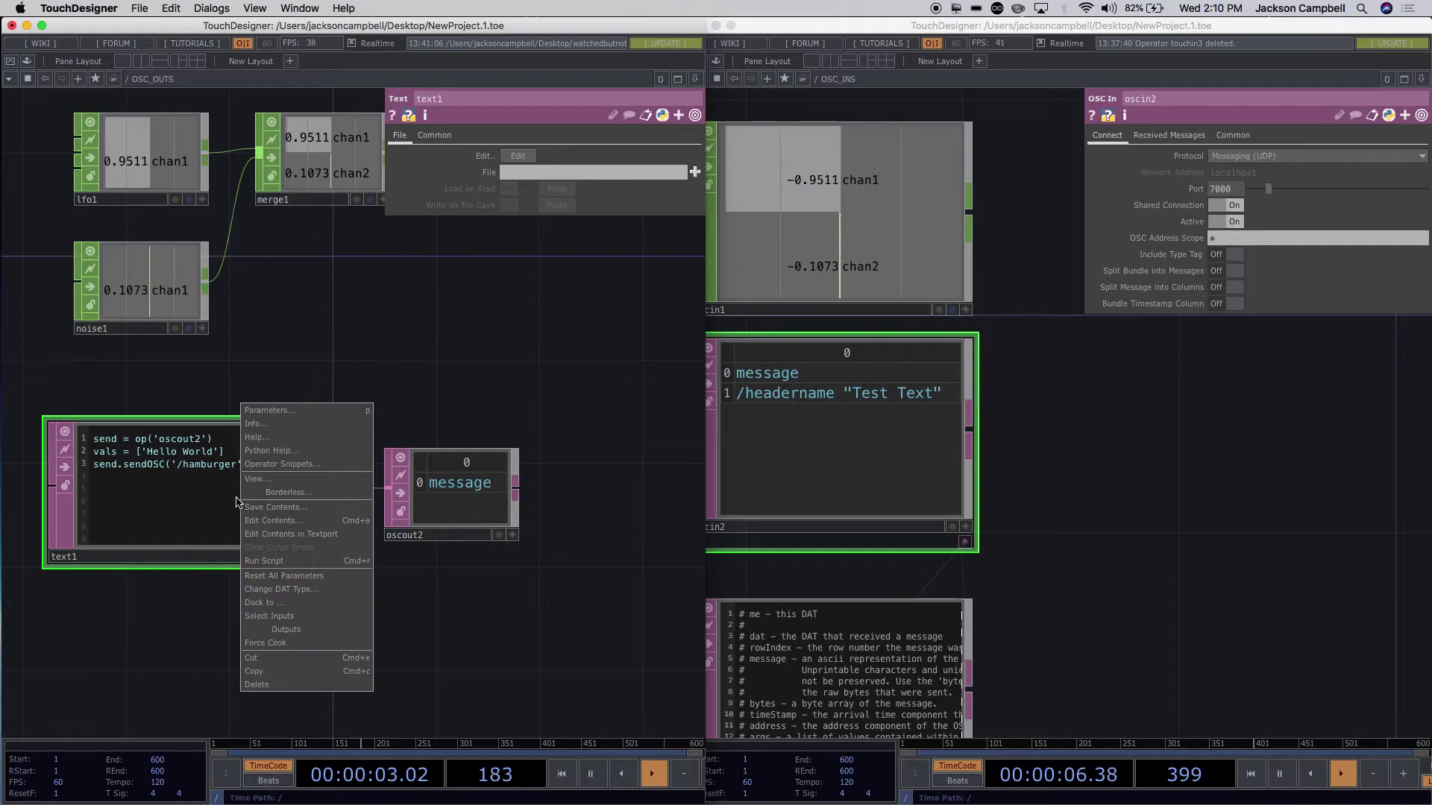
left_click(291, 567)
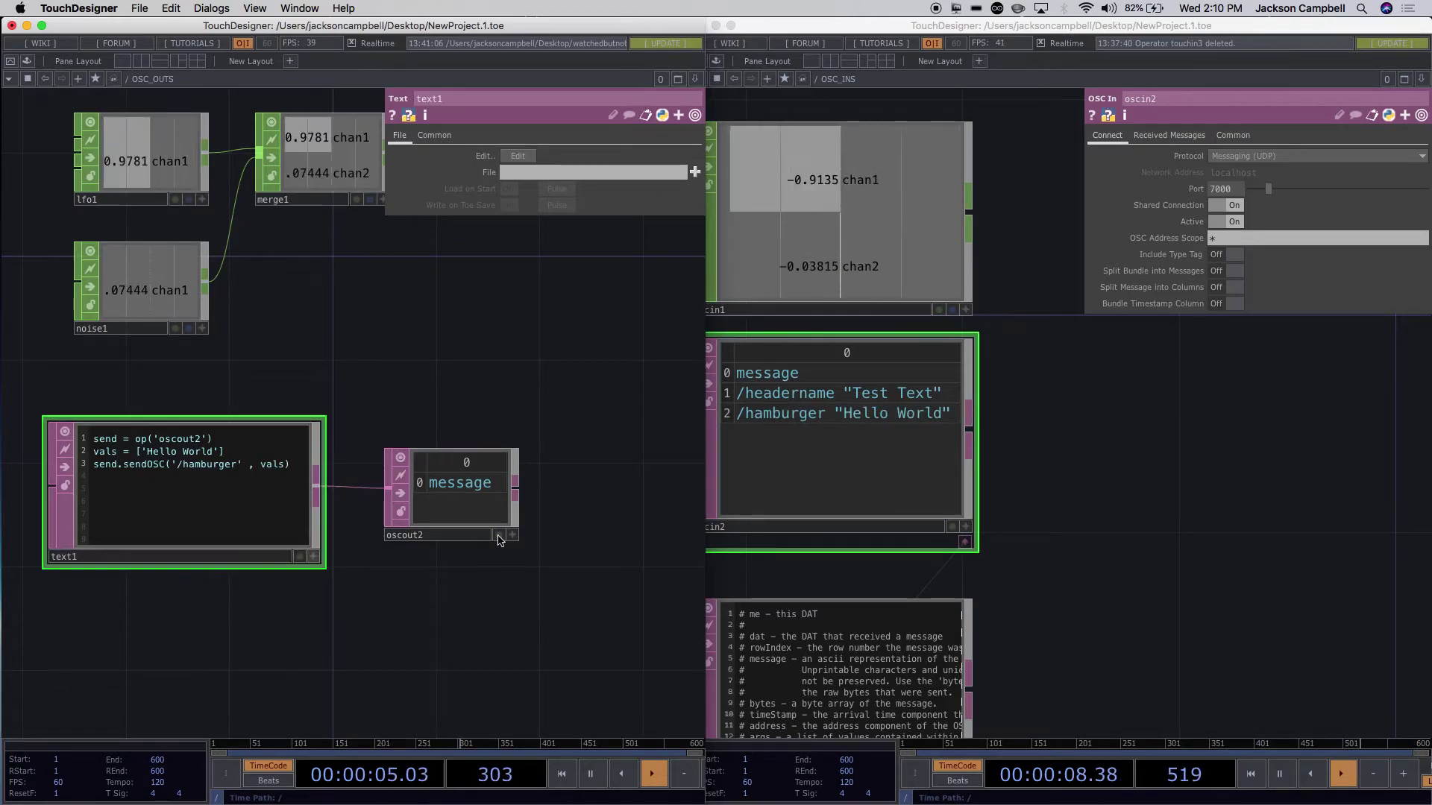
left_click(811, 422)
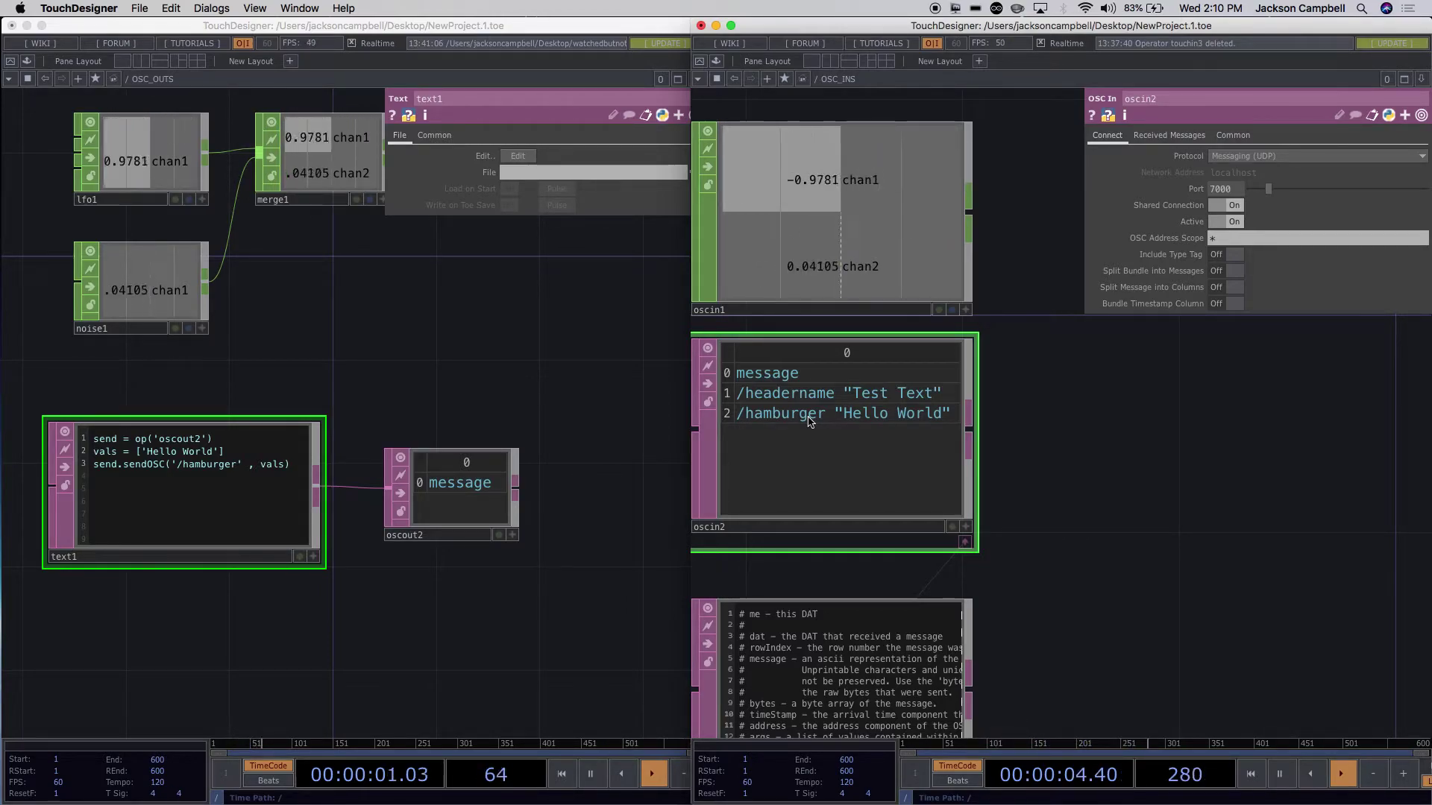
Add a Button COMP beside text1 in the OSC_OUTS network and hide its parameter window.
left_click(465, 616)
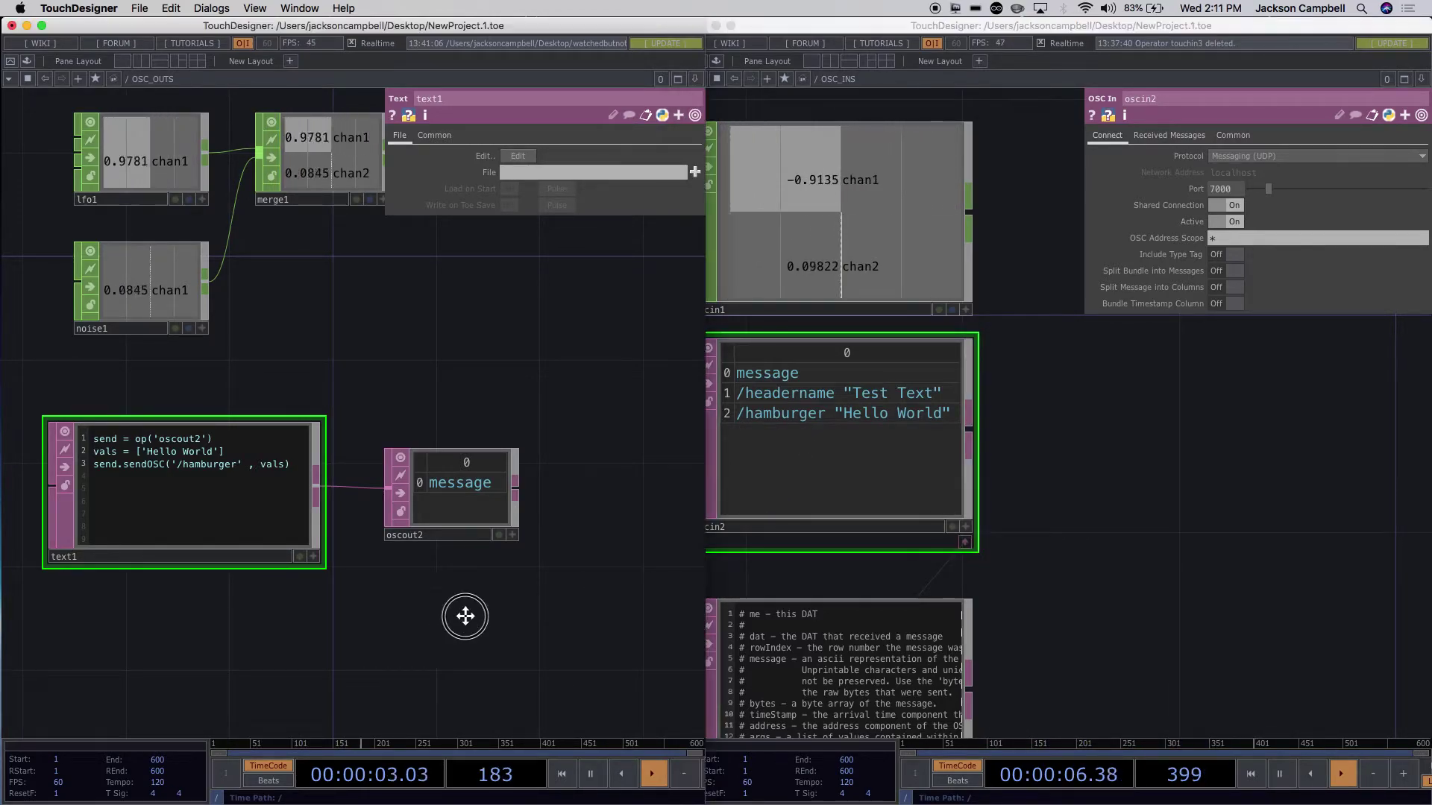
left_click_drag(466, 616, 543, 613)
scroll(544, 607, "down", 5)
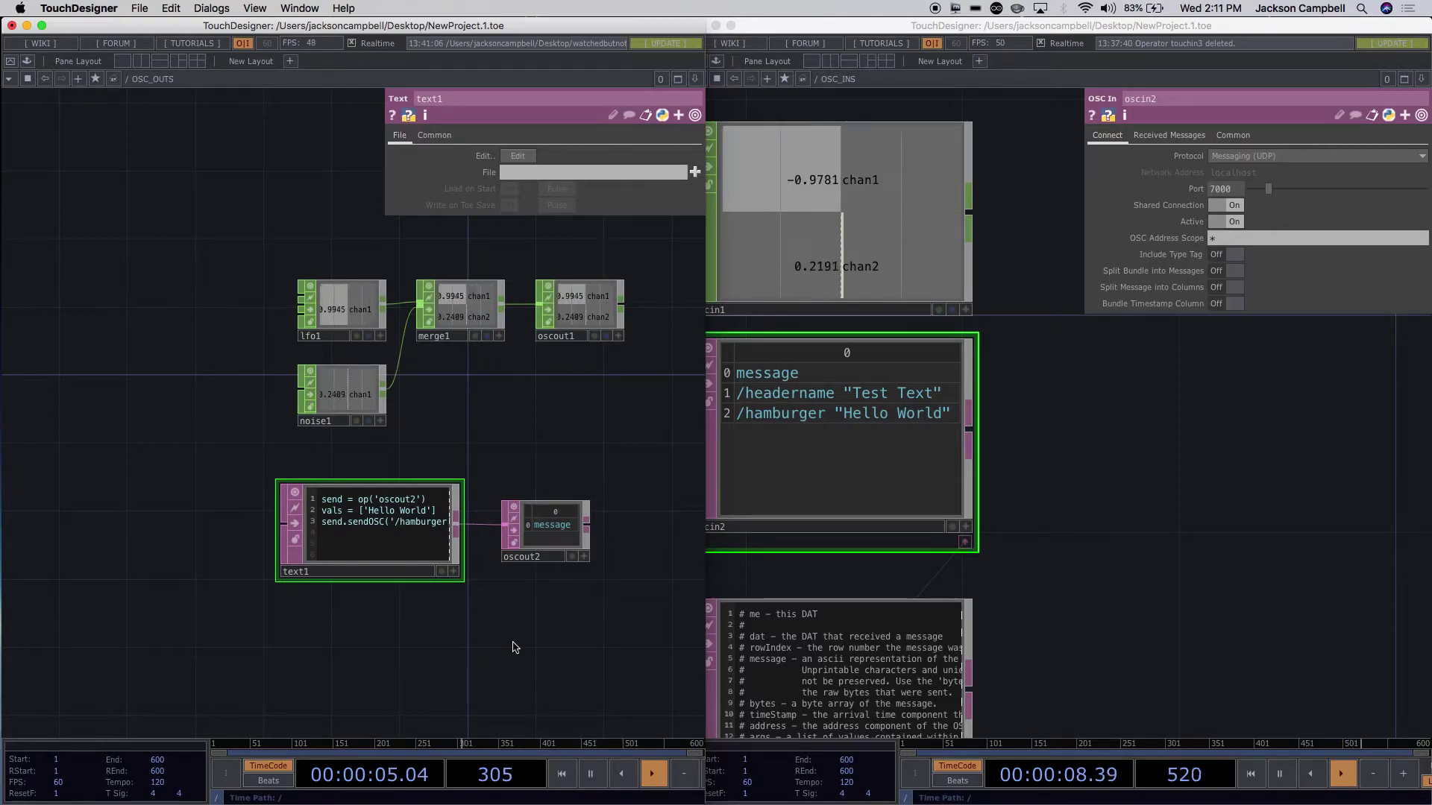
double_click(112, 511)
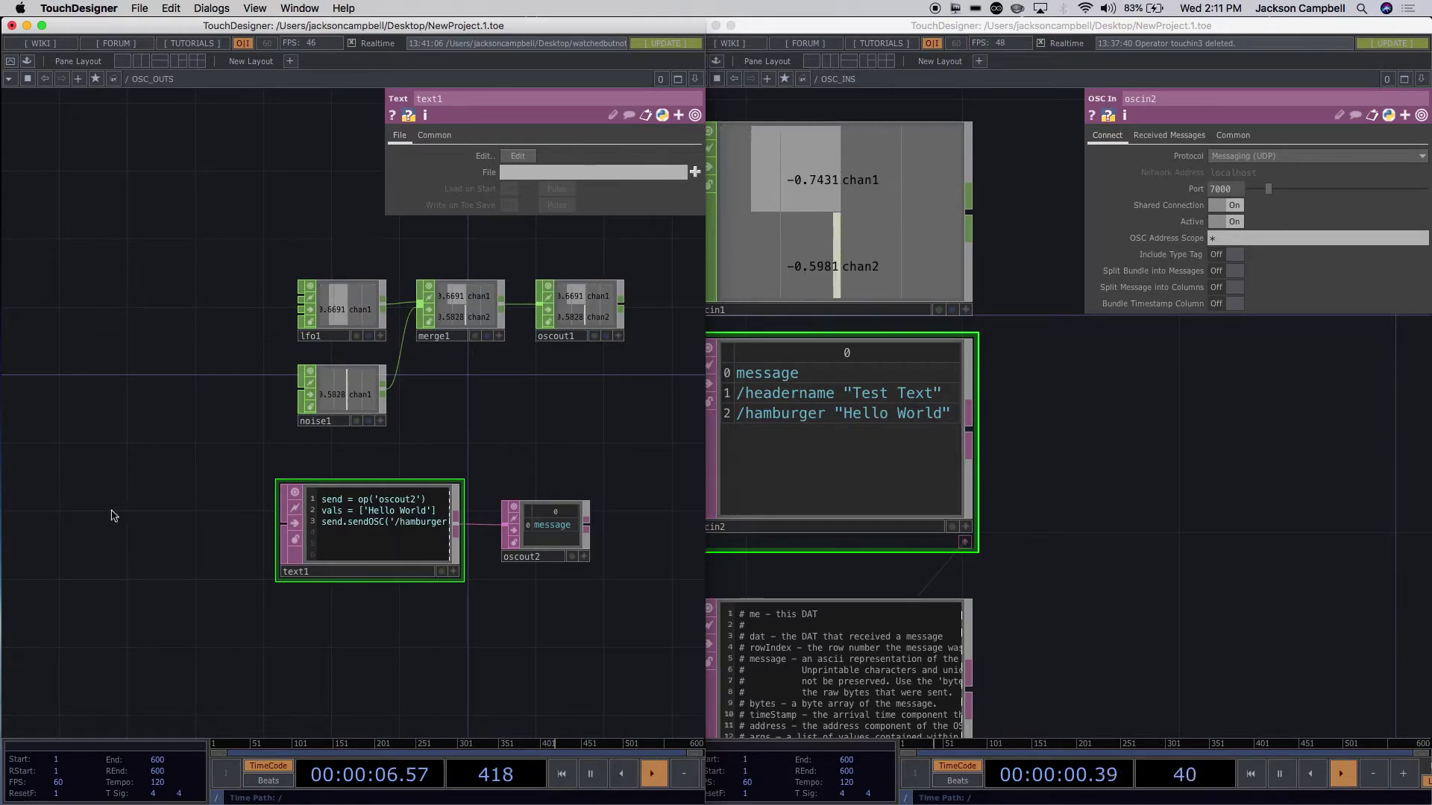
left_click(18, 346)
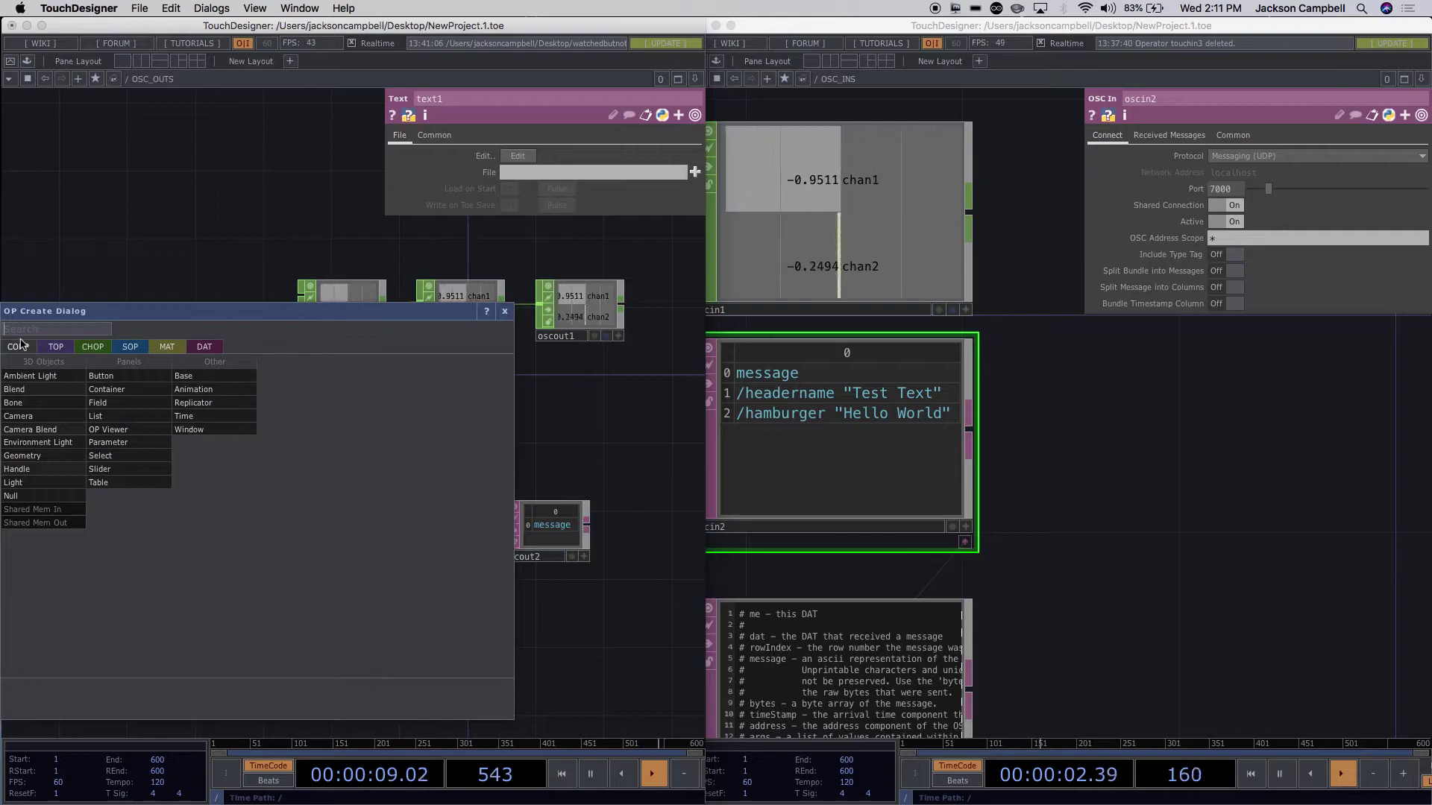
type("but")
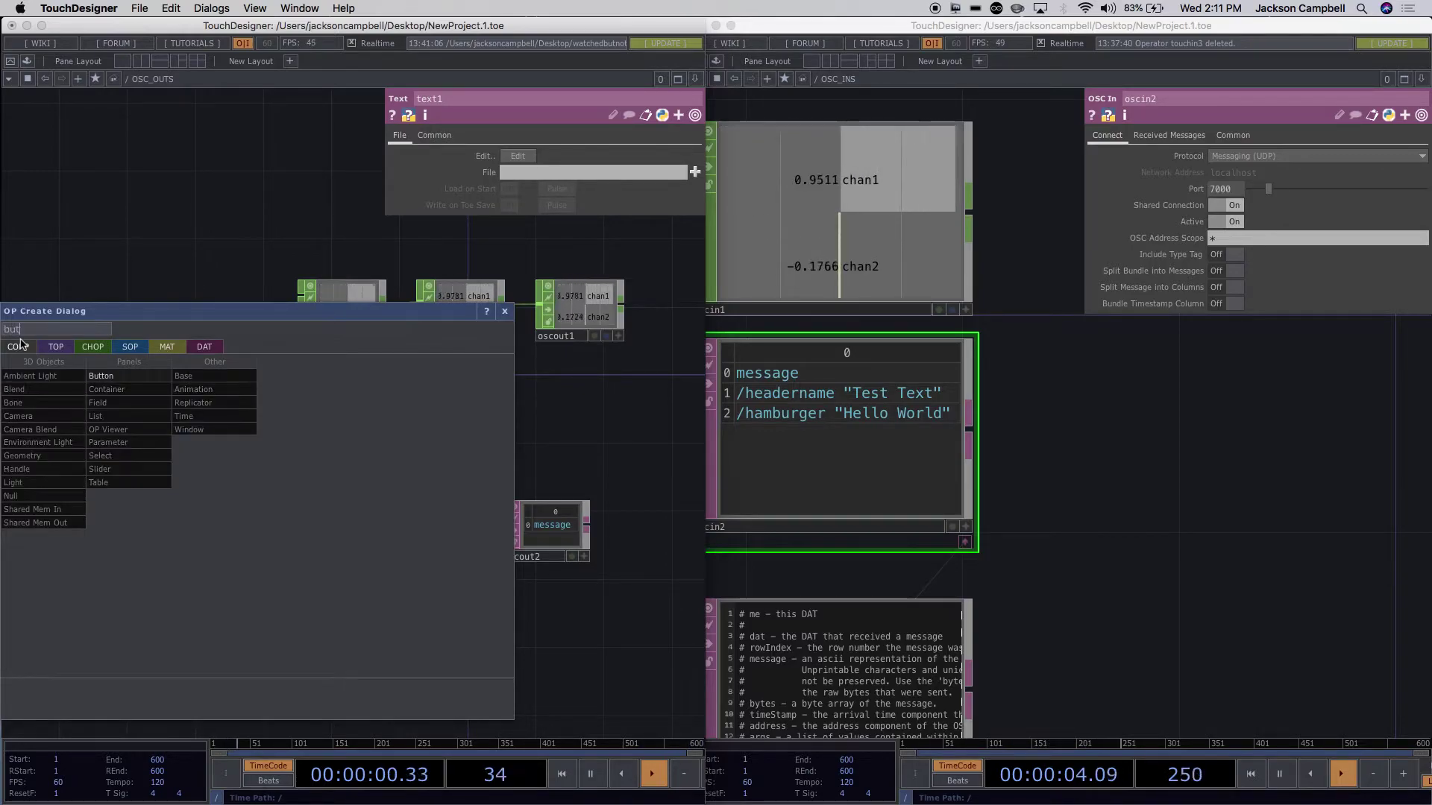
left_click(104, 377)
left_click(129, 510)
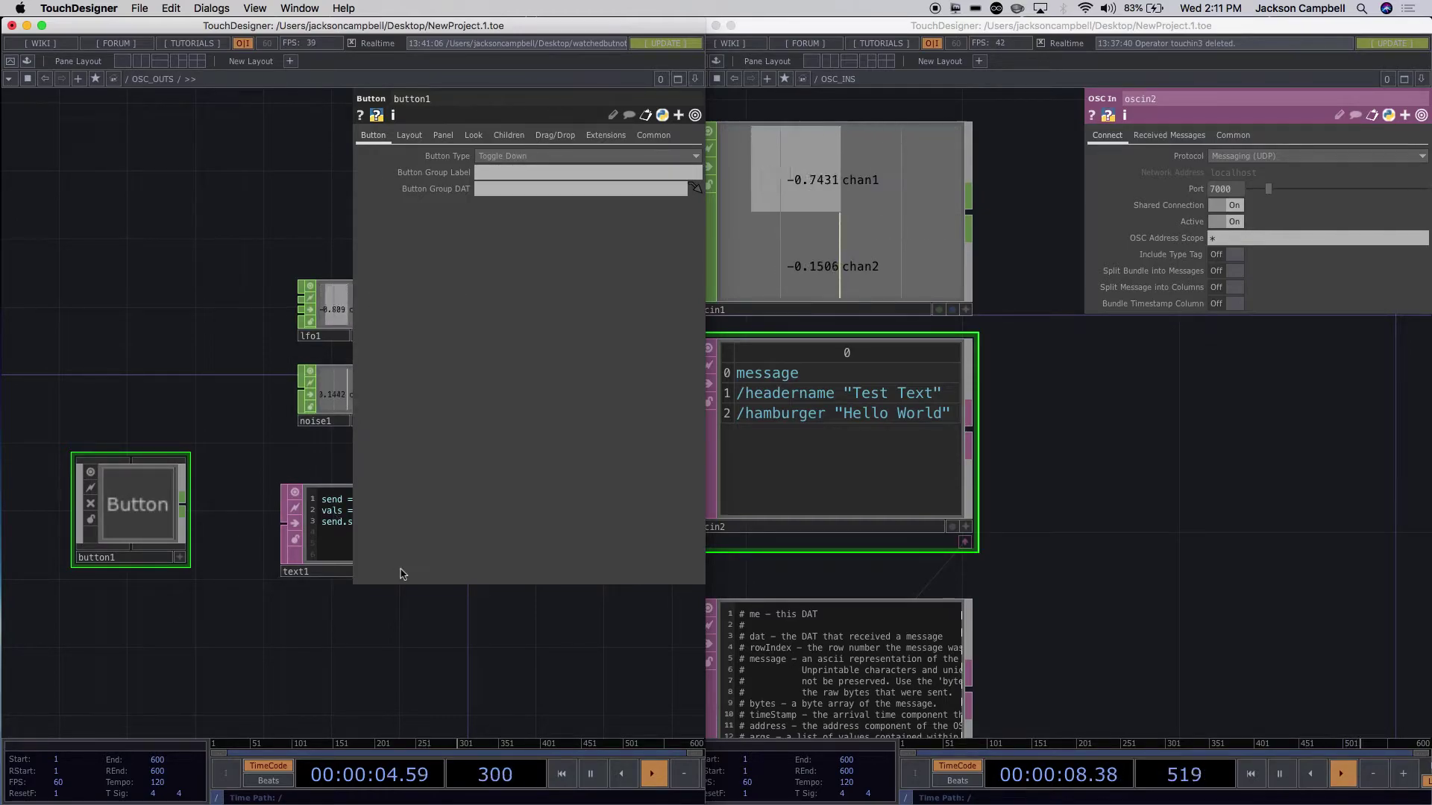
key("p")
Add a Field COMP directly beneath button1 in the OSC_OUTS network.
key("Tab")
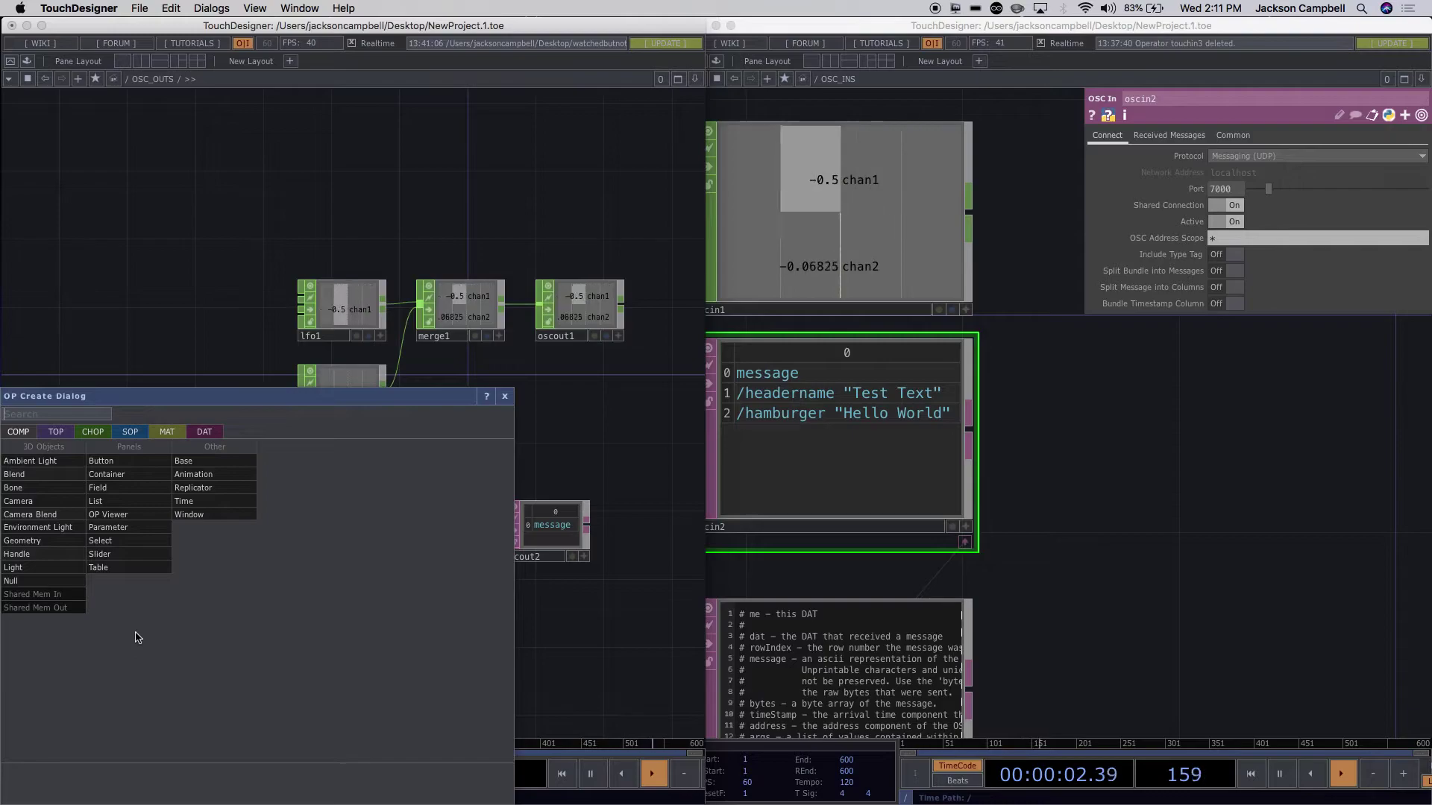
left_click(110, 489)
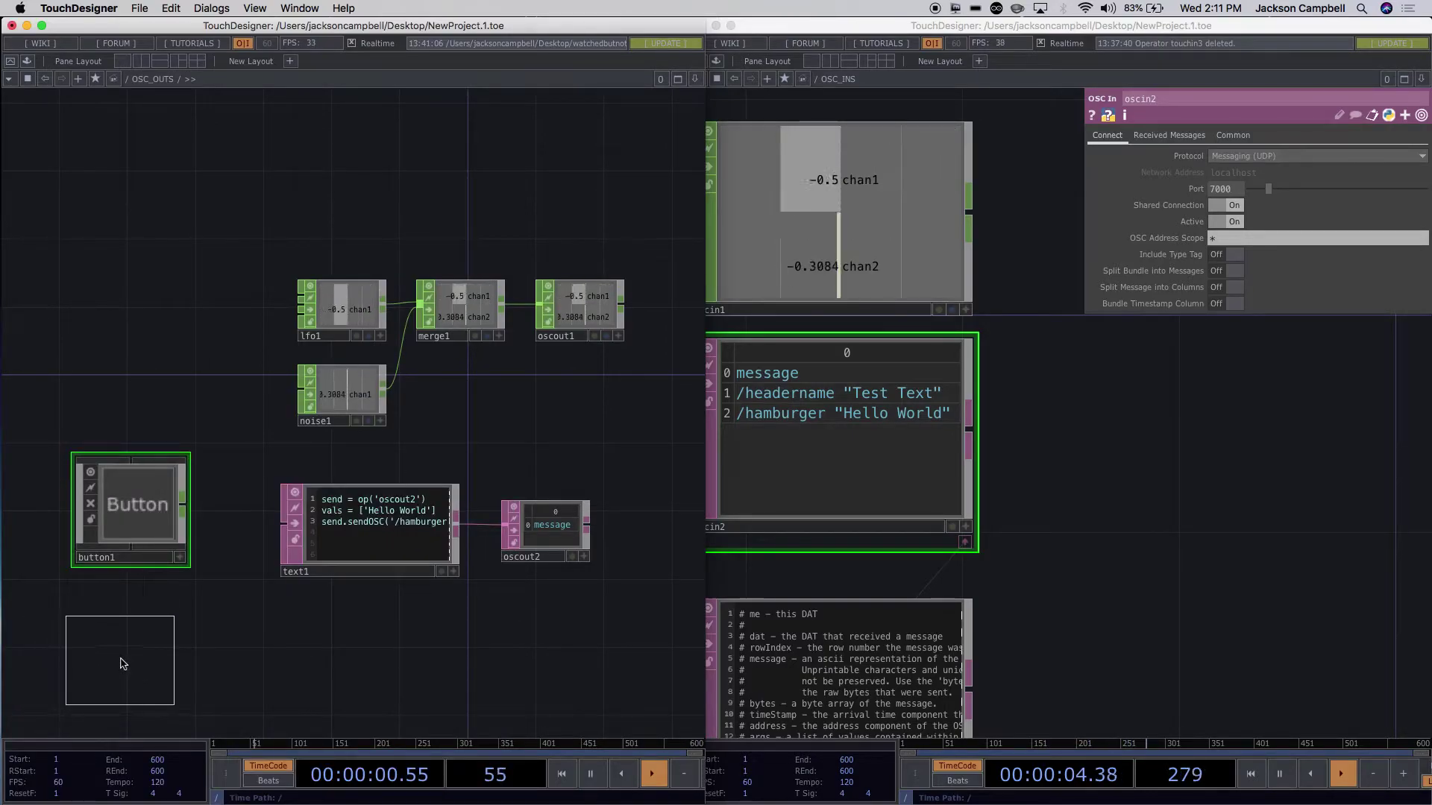
left_click(113, 671)
left_click_drag(136, 685, 170, 619)
Make the viewer of field1 active and enter 'Hello Field' as its text.
left_click(196, 625)
left_click(147, 599)
type("Hoo")
type("e")
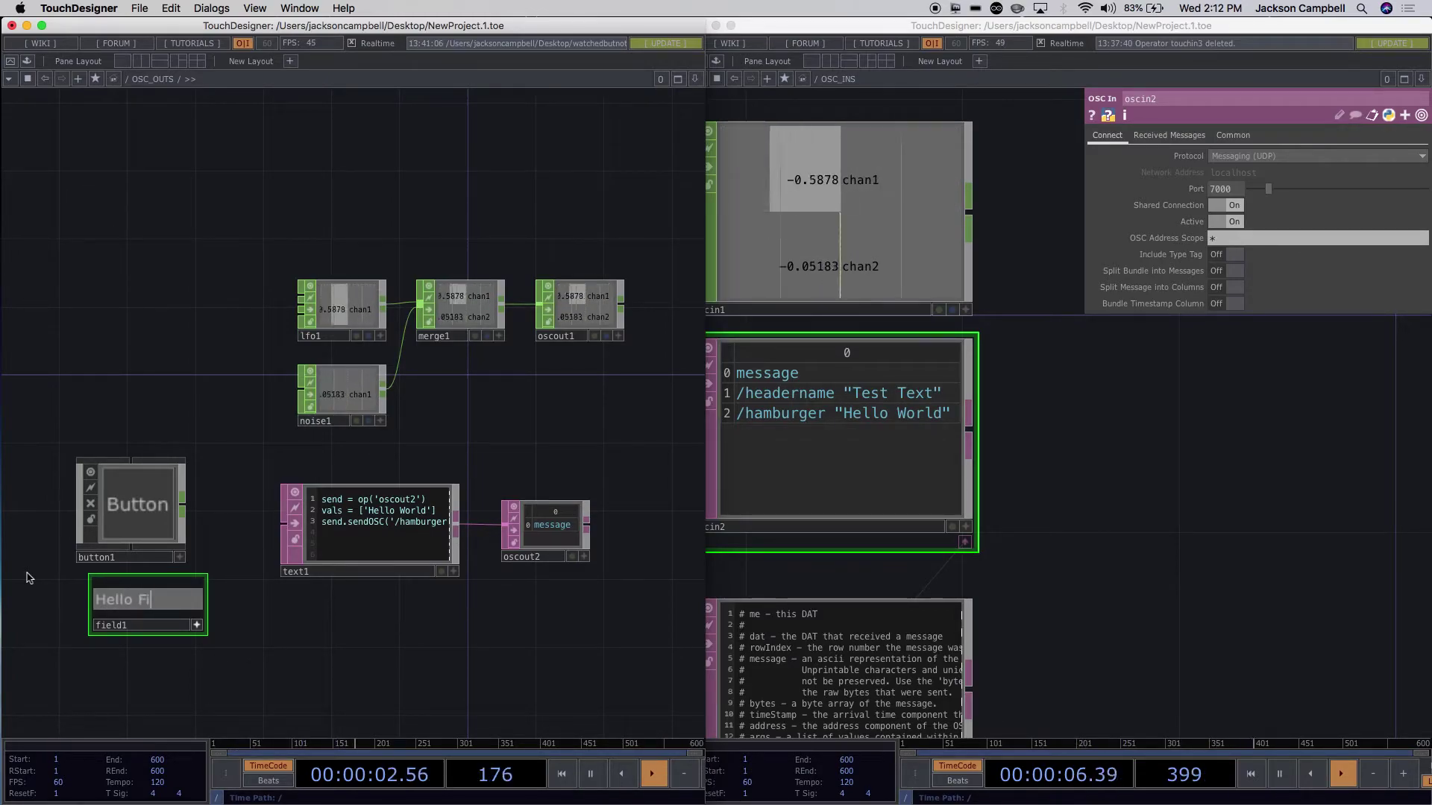
type("eld")
key("Return")
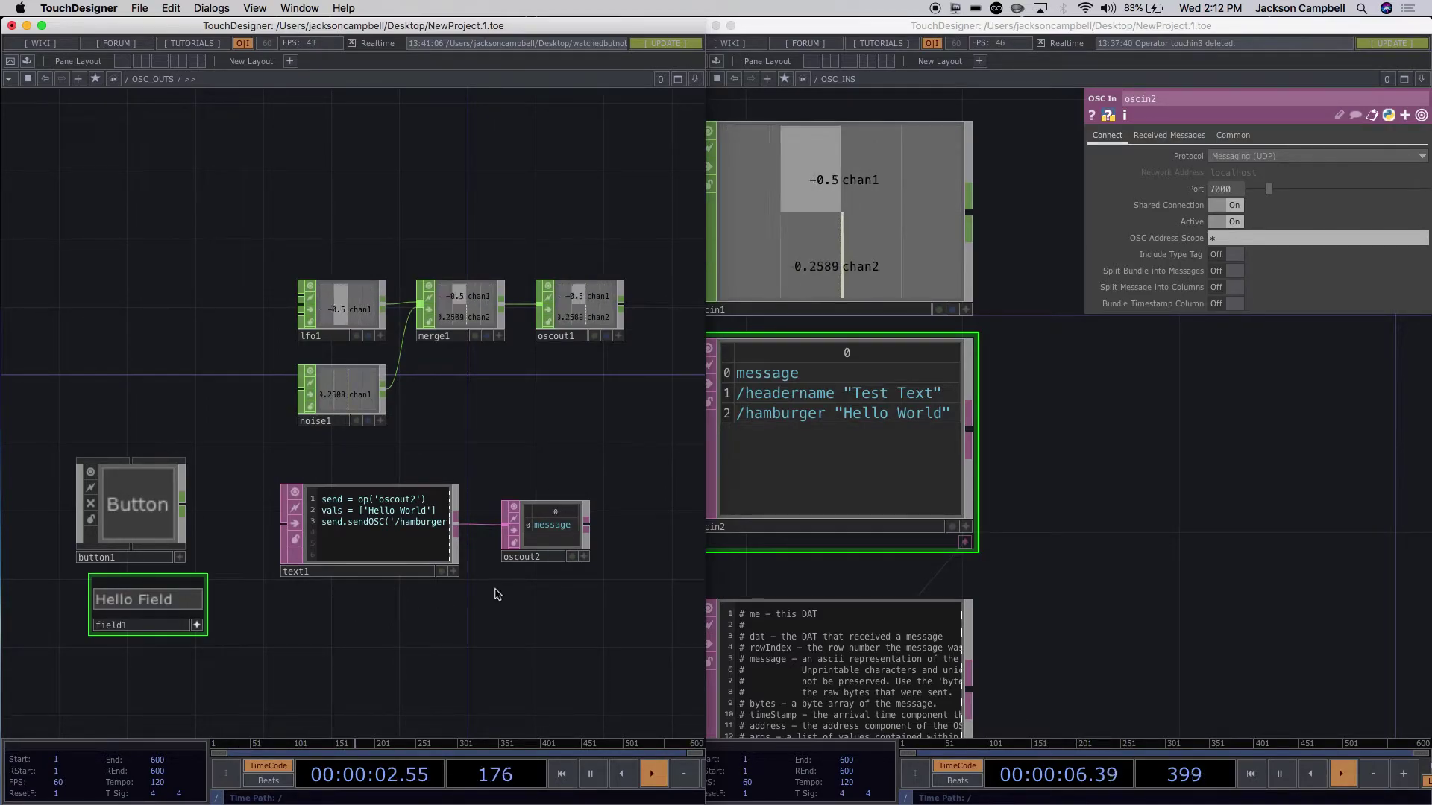
Change the OSC address in the sendOSC call of the text1 script from '/hamburger' to '/button'.
scroll(463, 622, "up", 3)
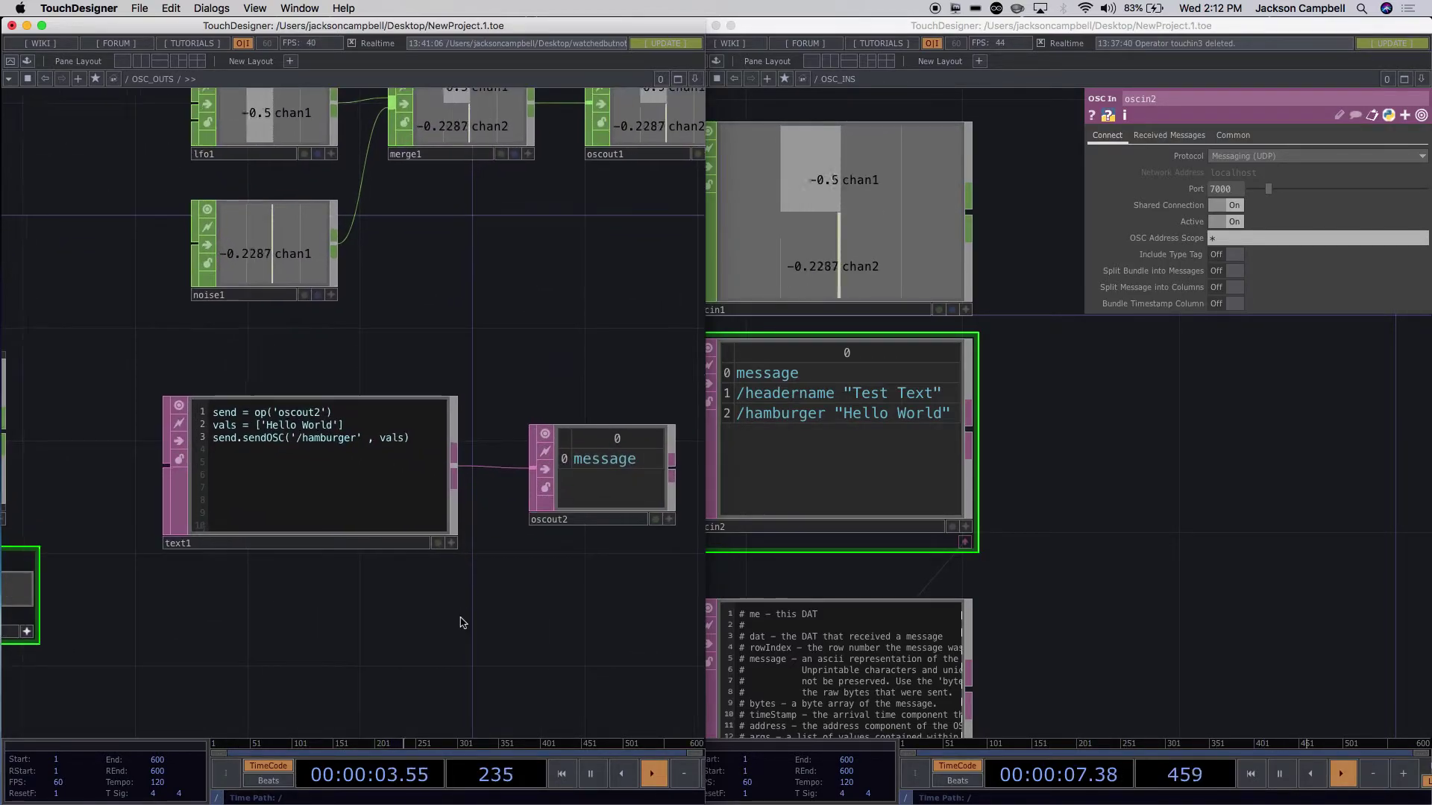
left_click(355, 447)
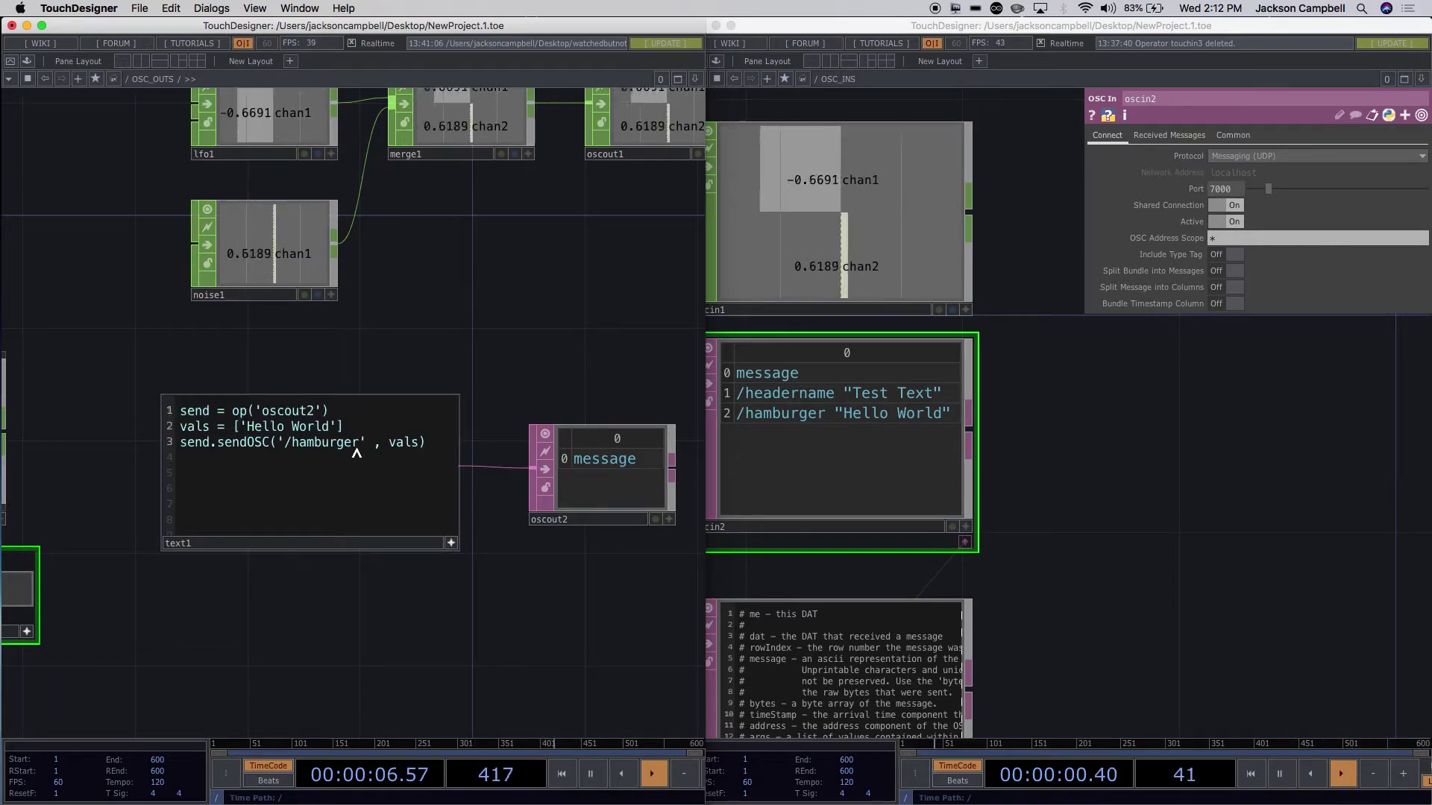
key("BackSpace")
key("BackSpace")
key("BackSpace")
key("BackSpace")
key("BackSpace")
key("BackSpace")
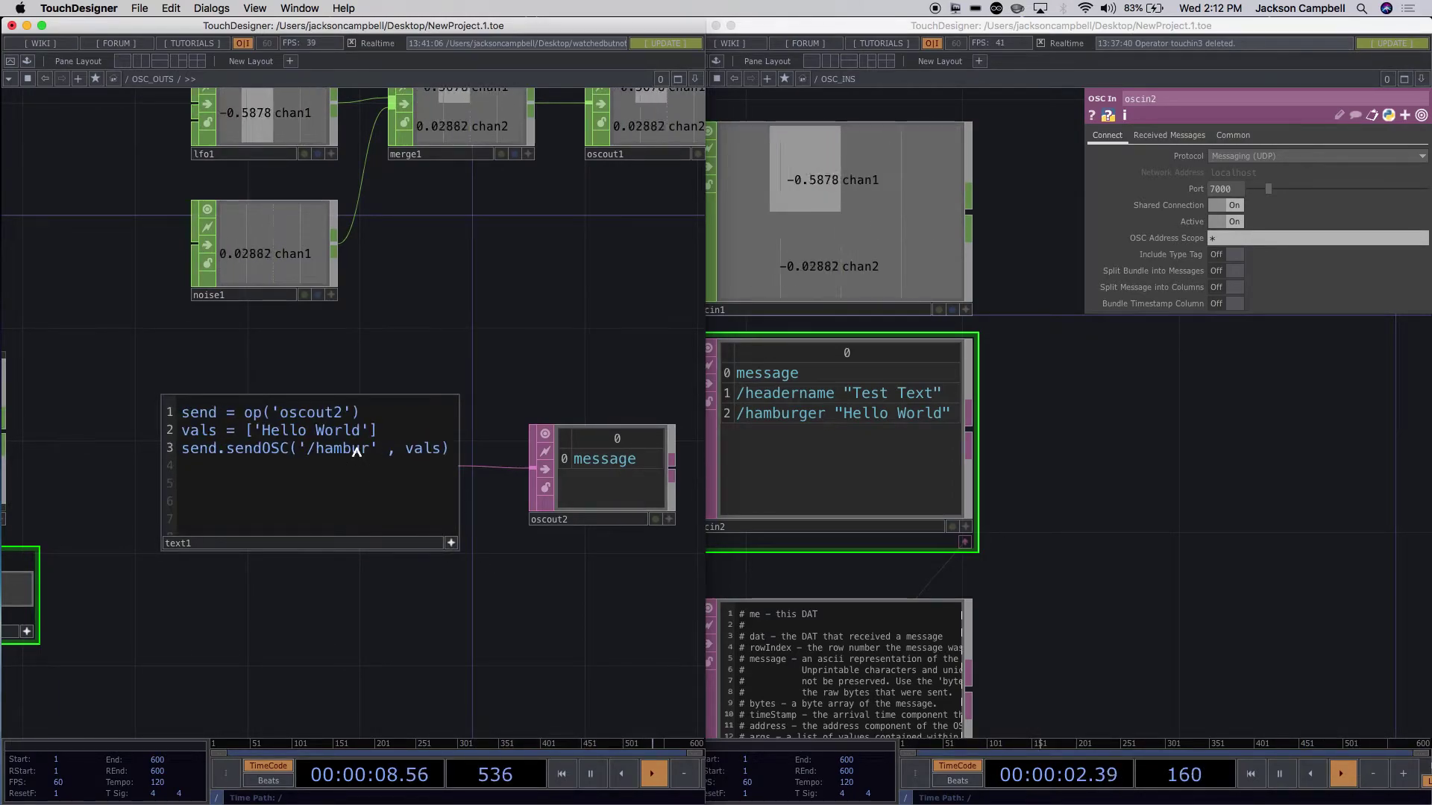
key("BackSpace")
key("BackSpace")
key("BackSpace")
type("button")
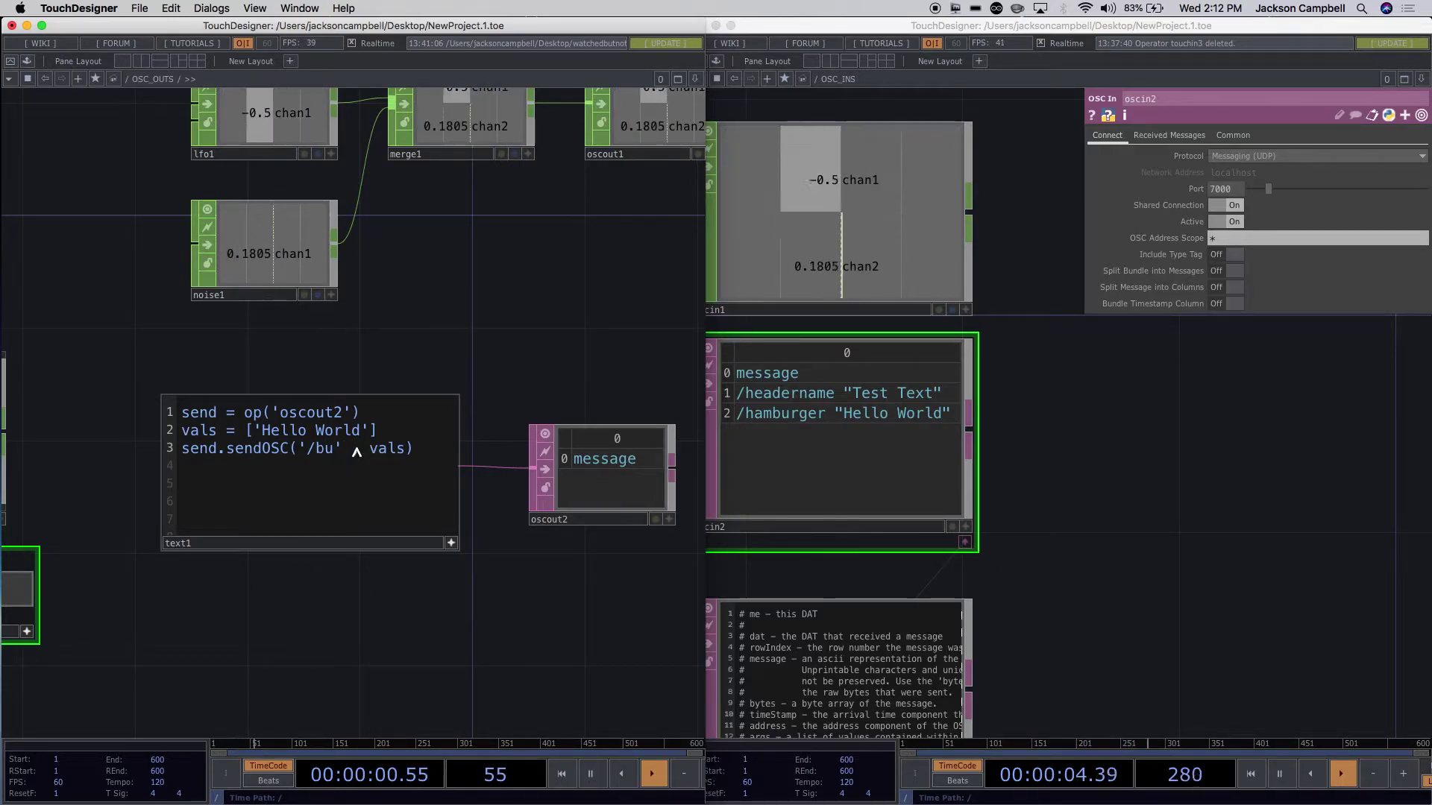
left_click(387, 634)
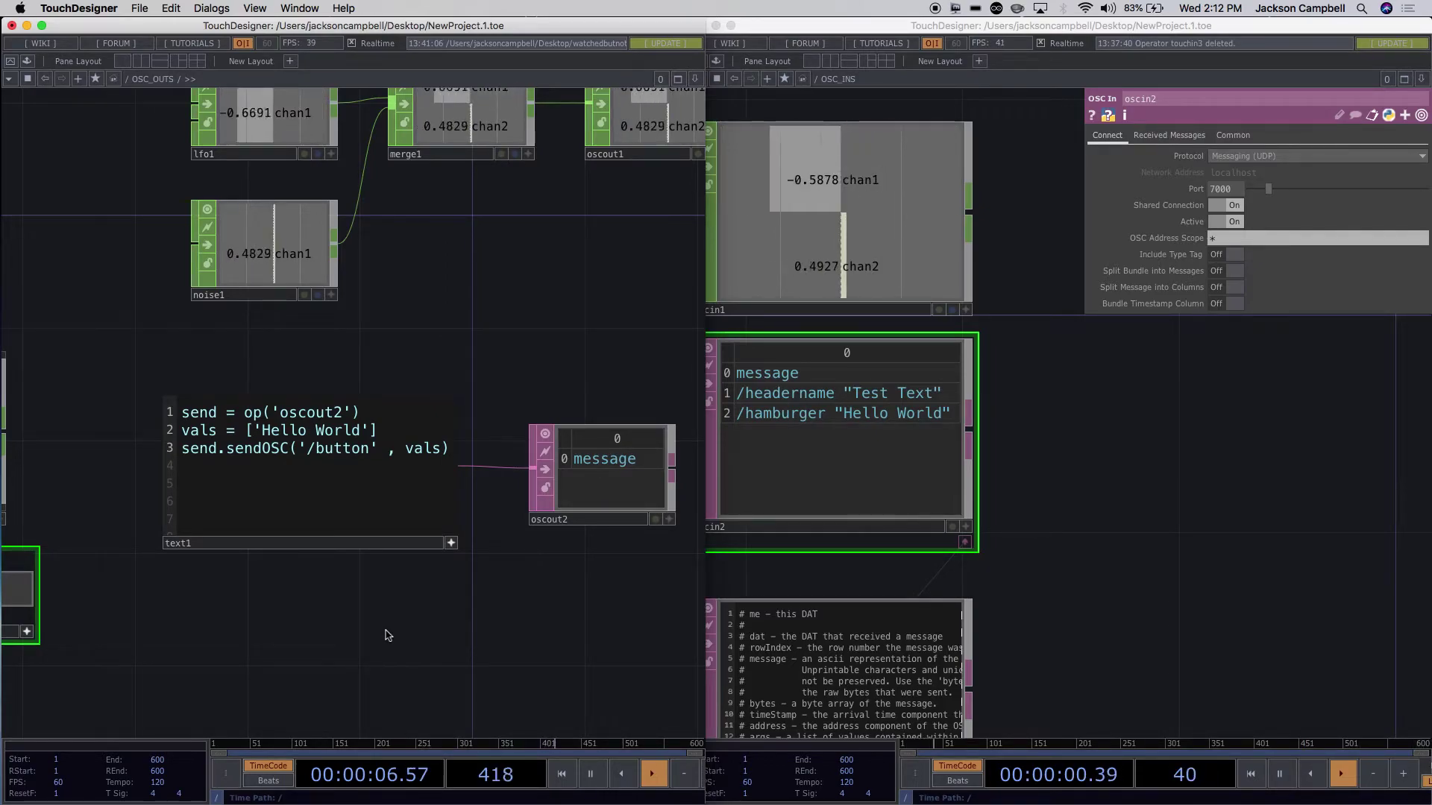
Open the network inside button1 and move the color DAT clear of the bg TOP.
left_click_drag(192, 601, 481, 597)
scroll(202, 432, "up", 5)
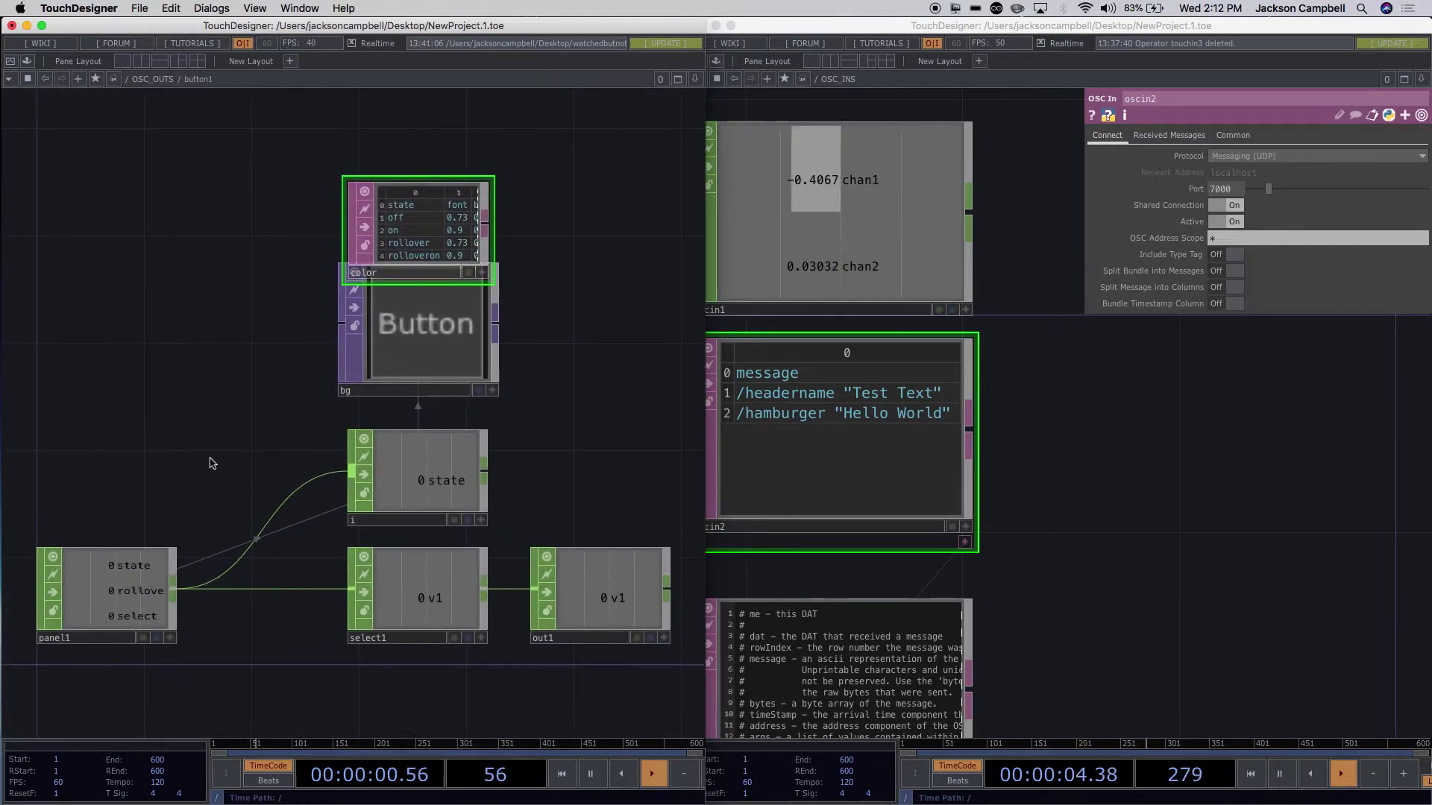
left_click_drag(438, 214, 421, 171)
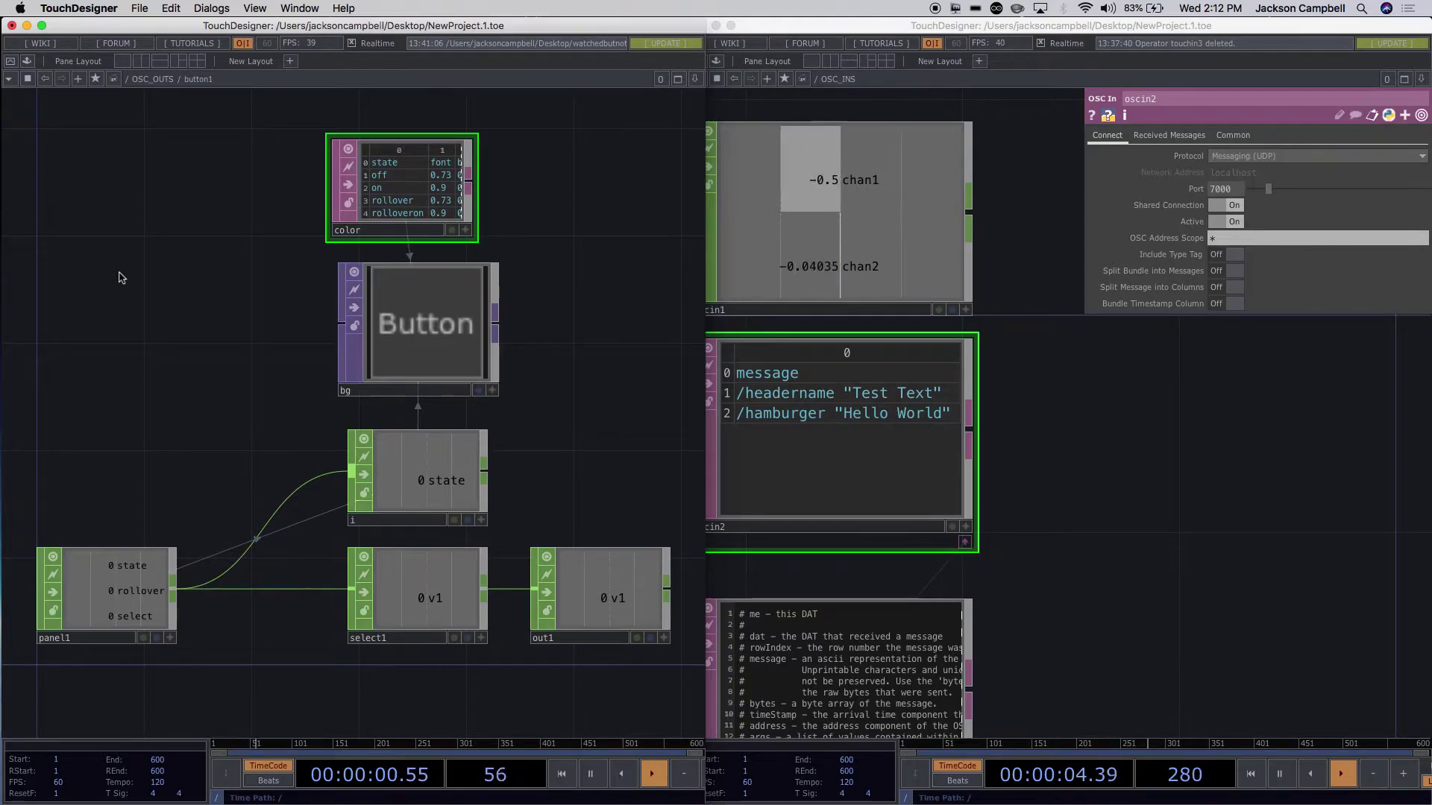
double_click(84, 312)
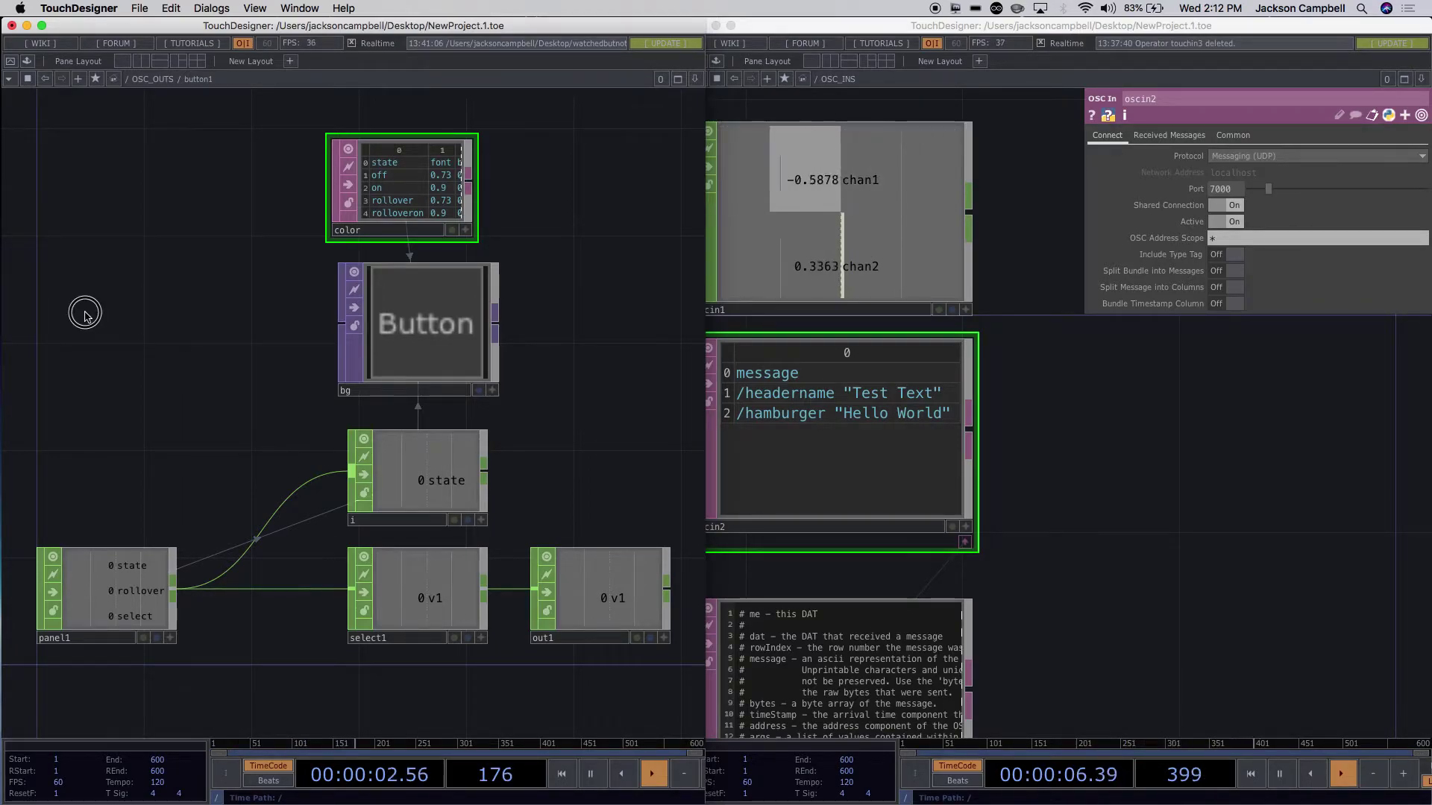
left_click(214, 148)
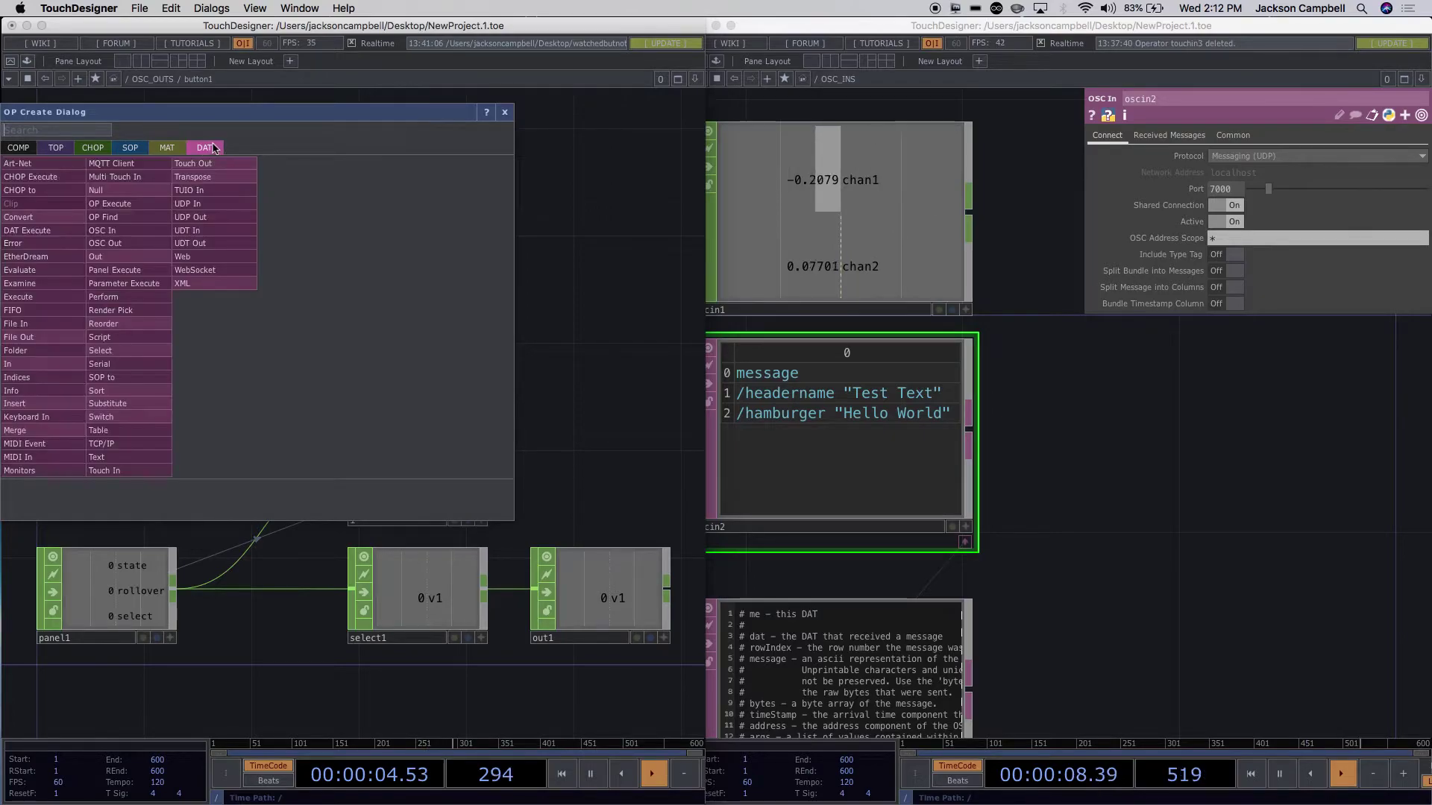
type("pan")
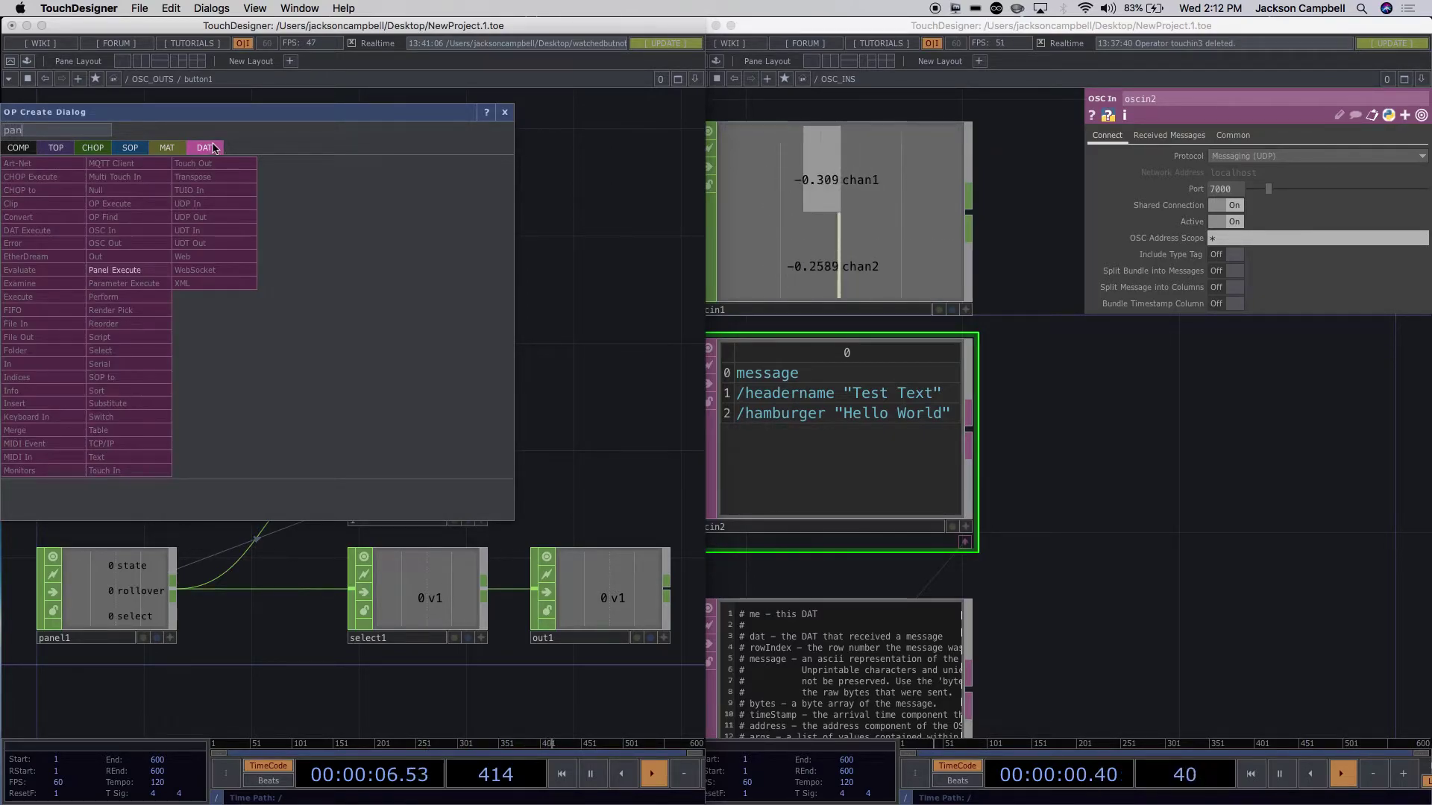
left_click(114, 270)
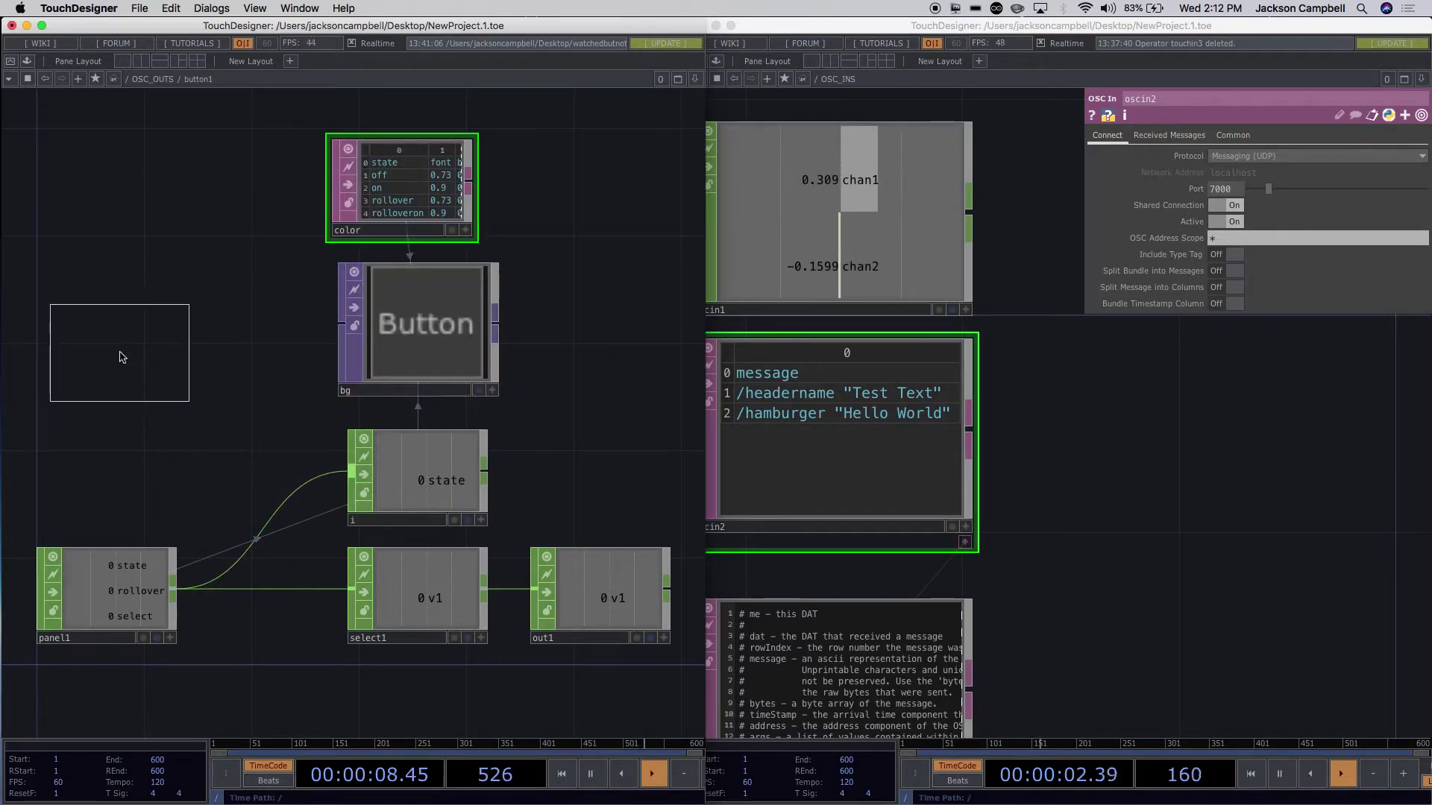
left_click(122, 358)
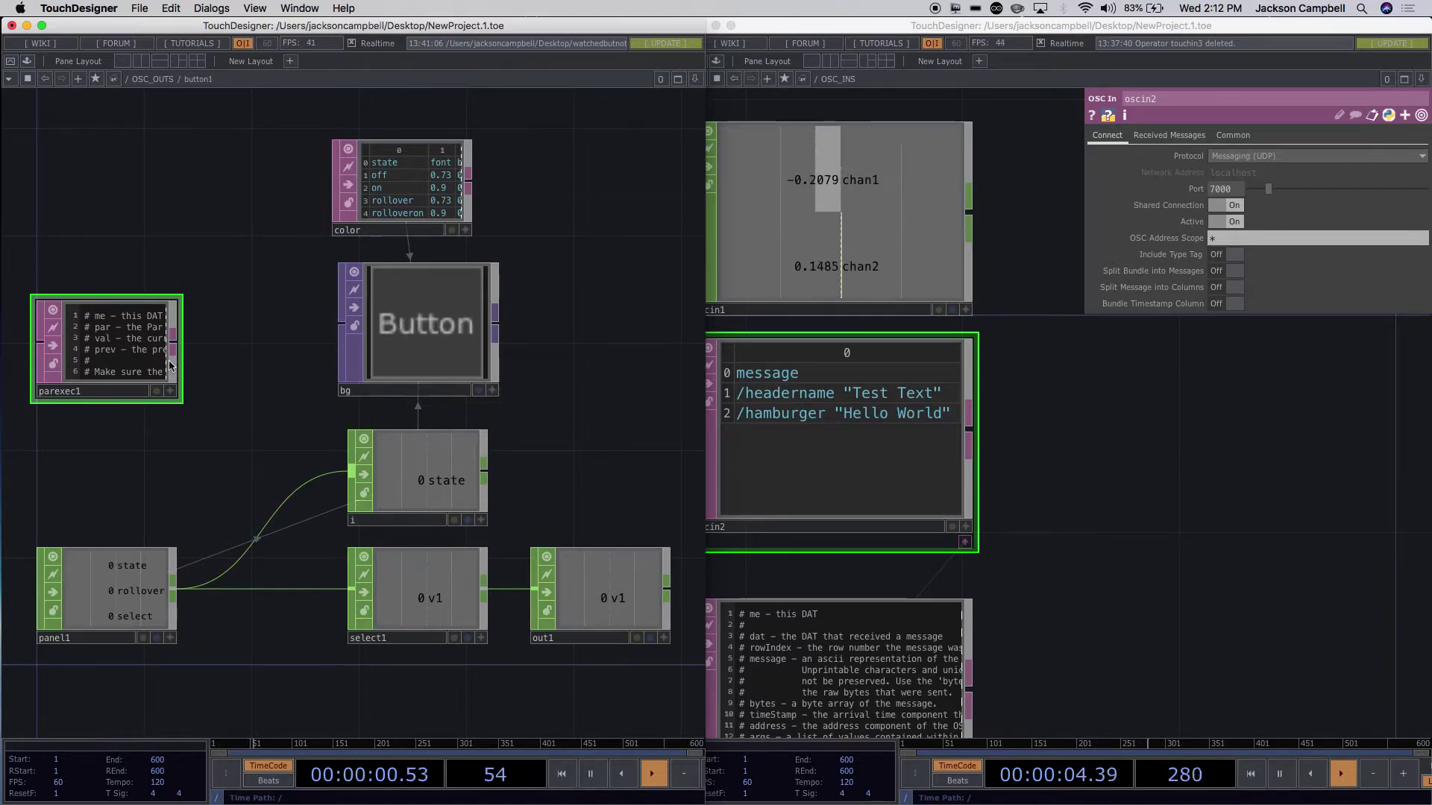
key("Delete")
Add a Panel Execute DAT beside the bg TOP inside button1 and bring its script into closer view.
double_click(128, 346)
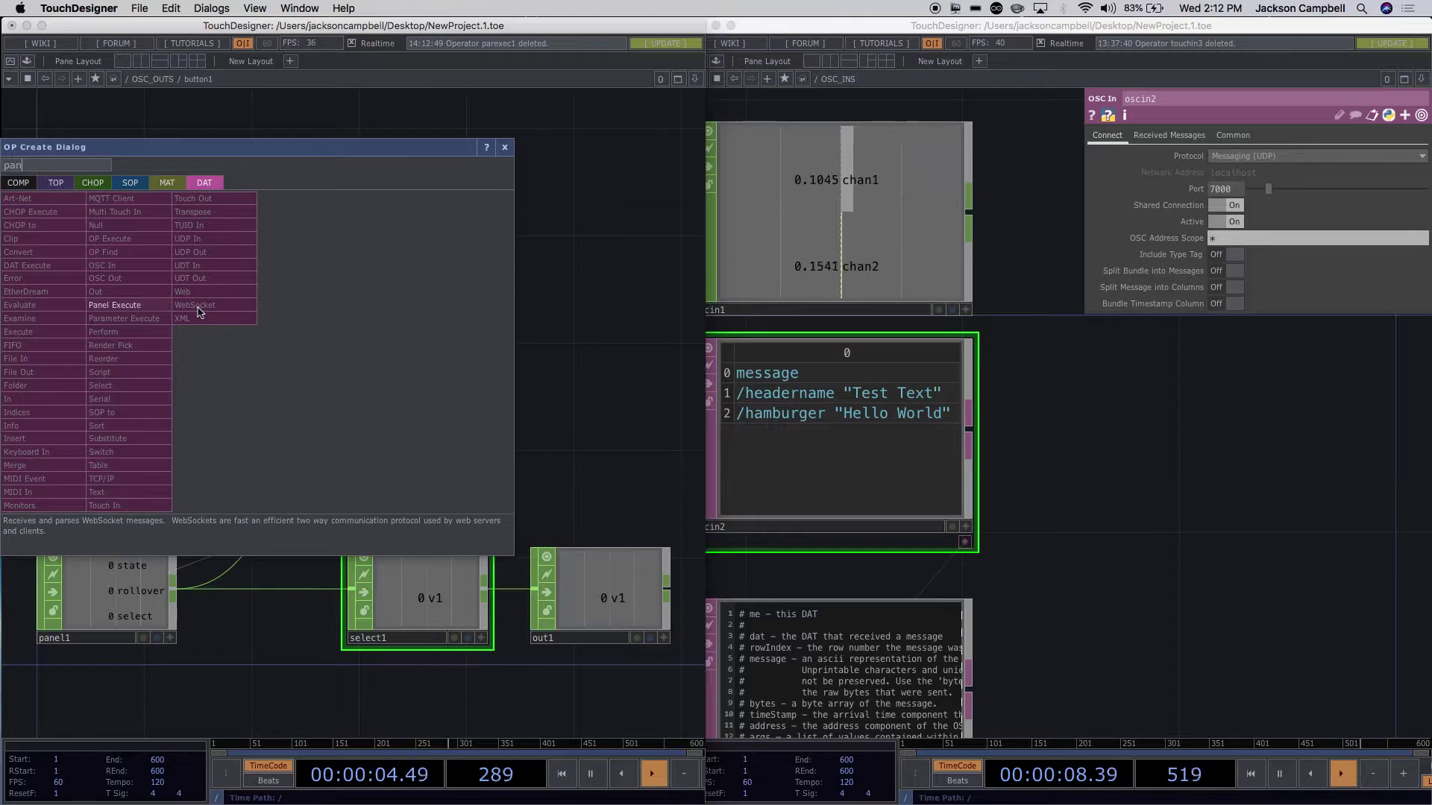
left_click(148, 307)
left_click(139, 306)
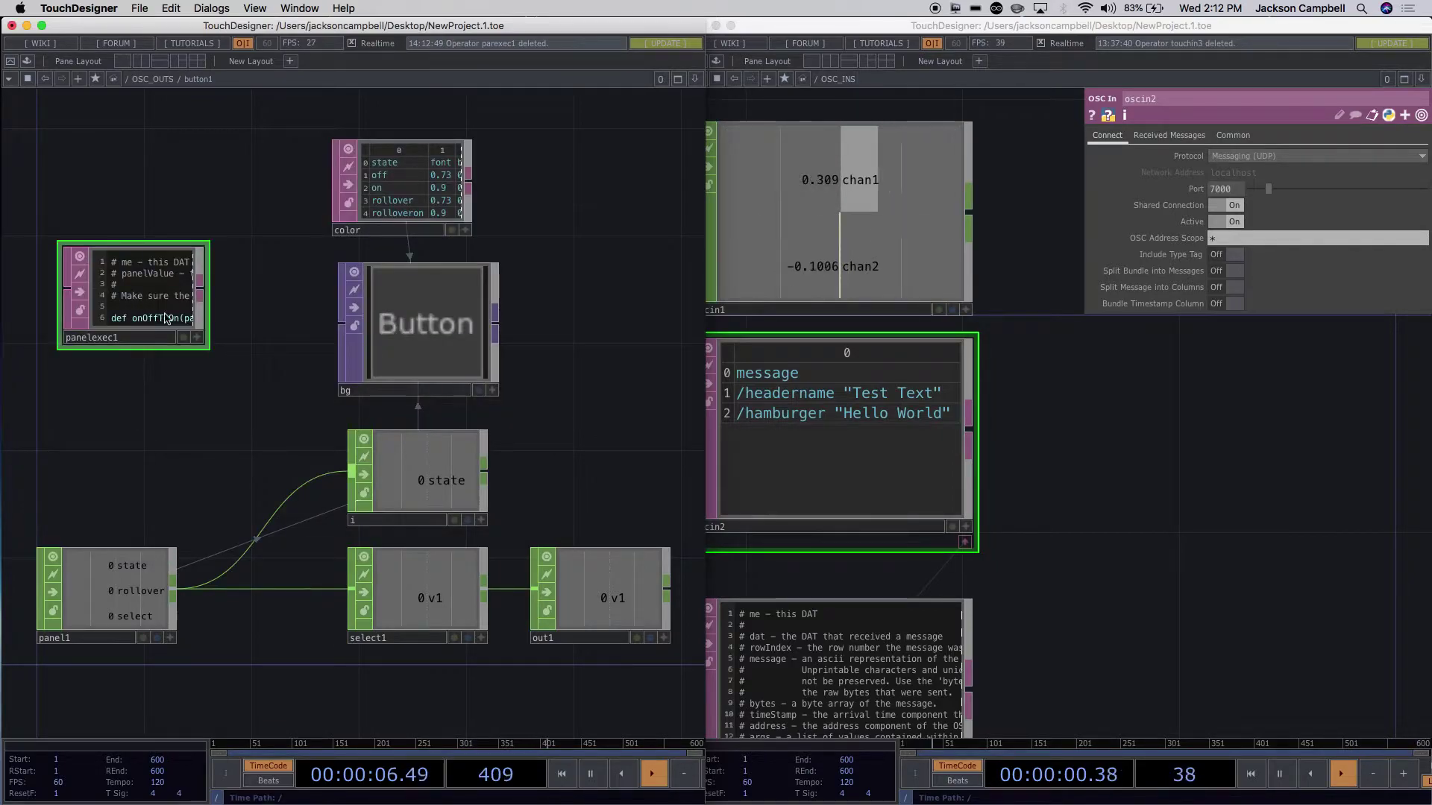
scroll(199, 356, "up", 1)
left_click_drag(64, 325, 64, 358)
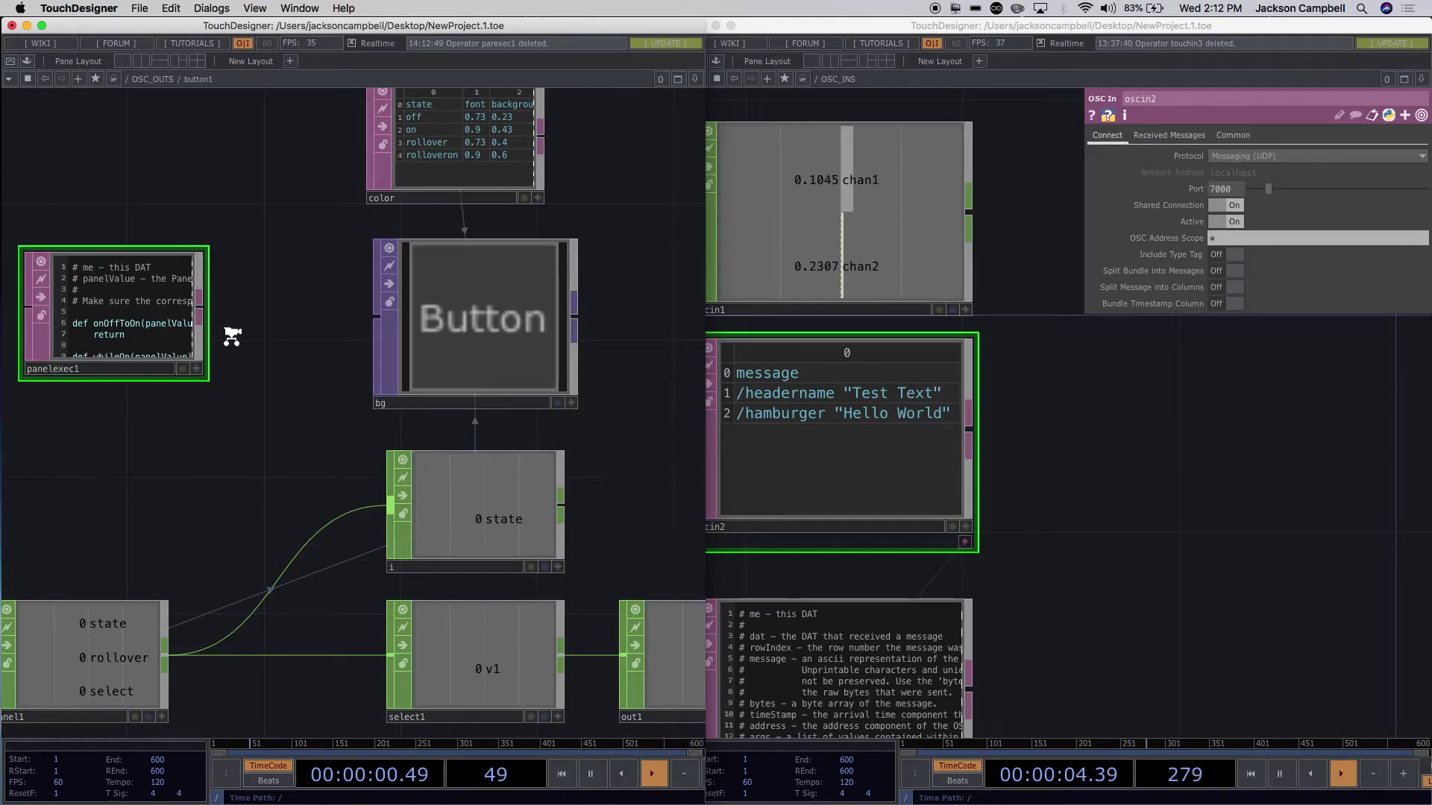
Make panelexec1's script editable in place and add the line script = op('../text1') inside the onOffToOn function.
scroll(231, 336, "up", 3)
left_click_drag(230, 335, 495, 411)
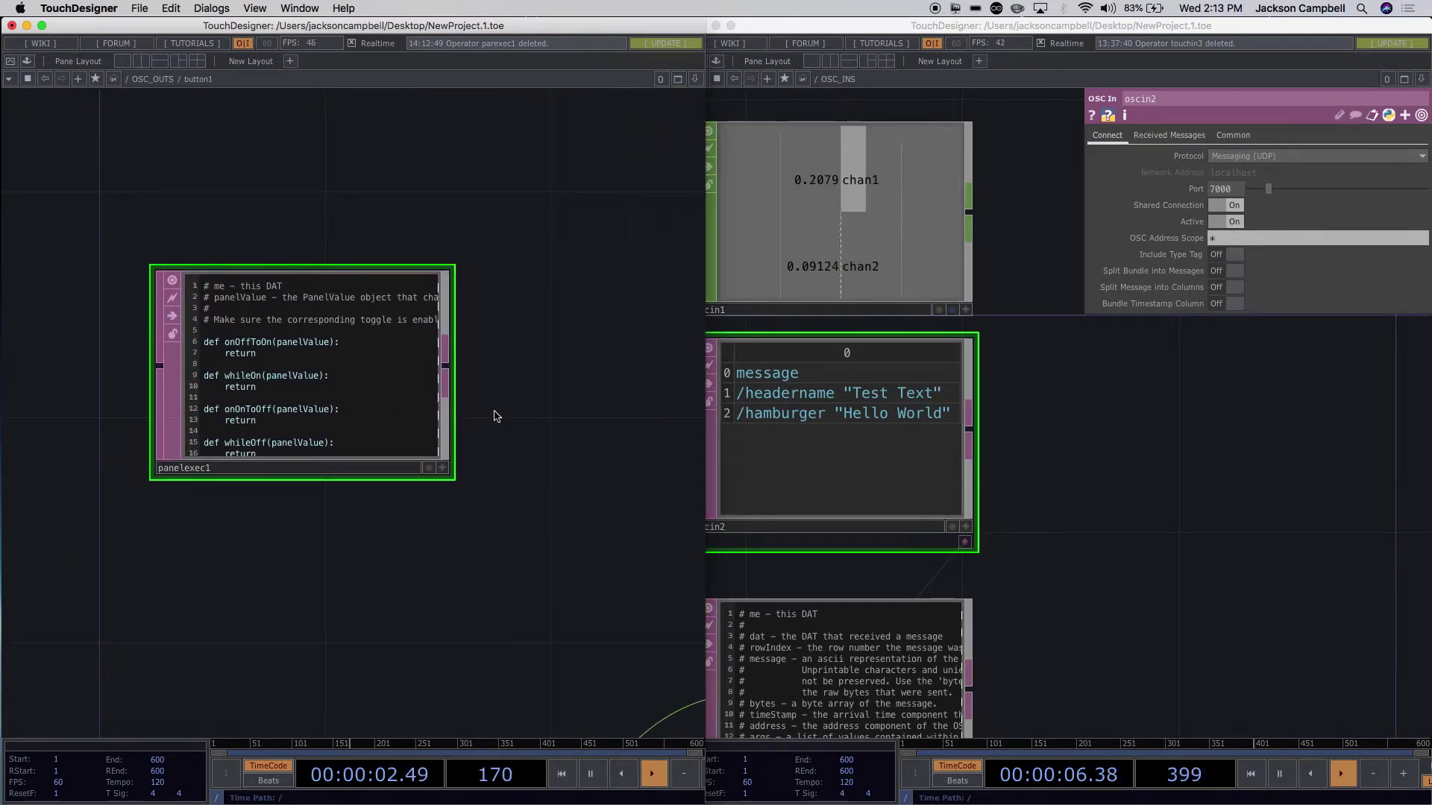
scroll(273, 410, "up", 4)
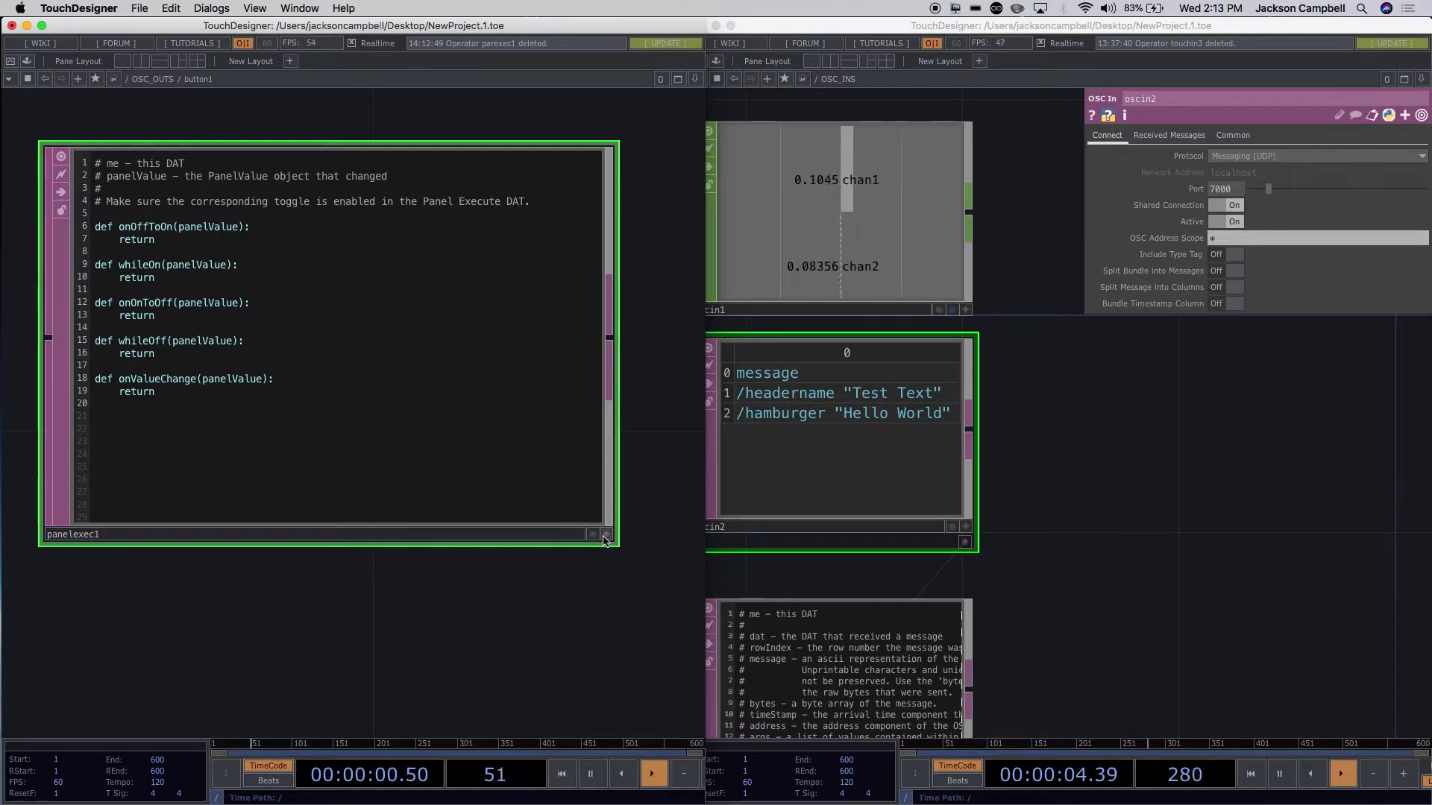
left_click(604, 535)
left_click(263, 233)
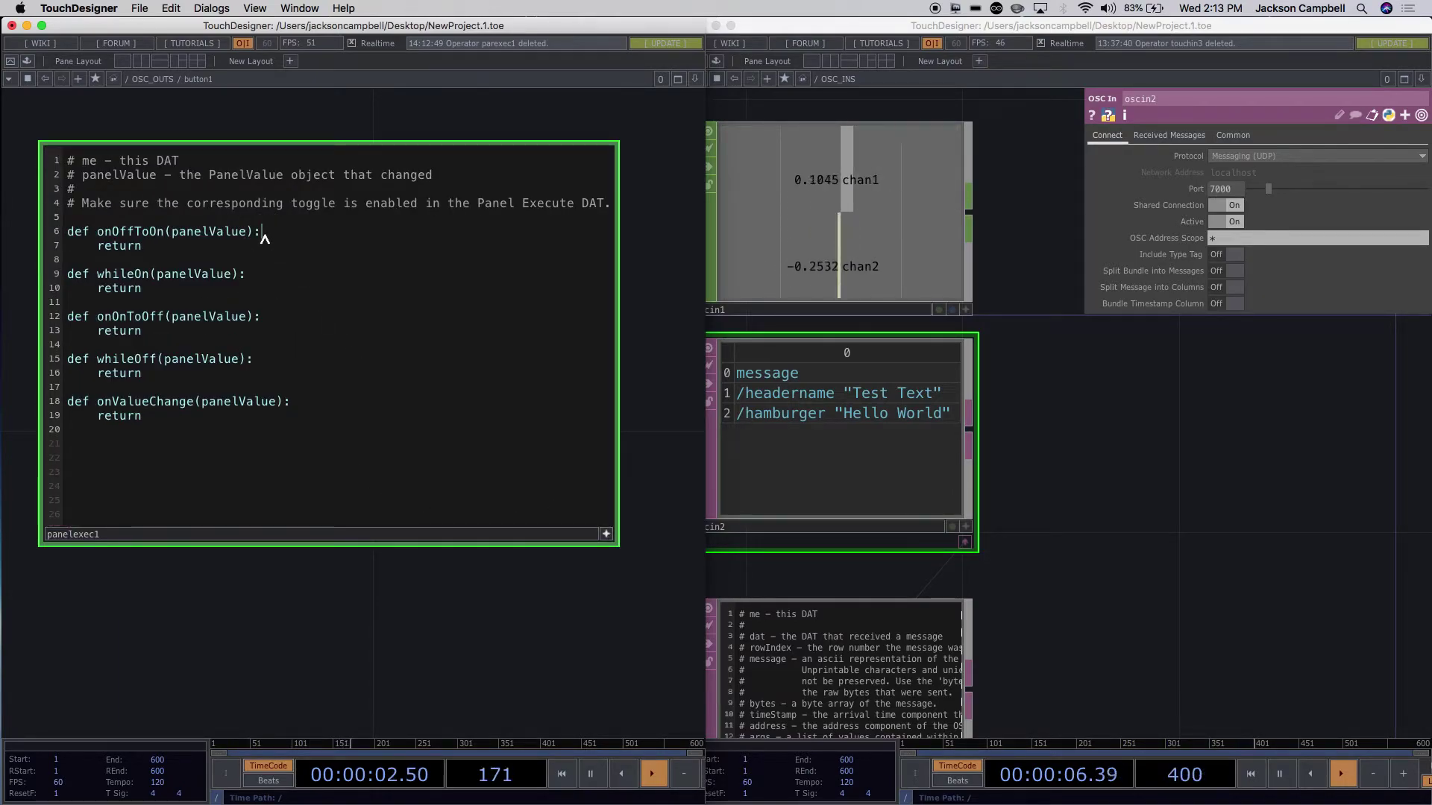
key("Return")
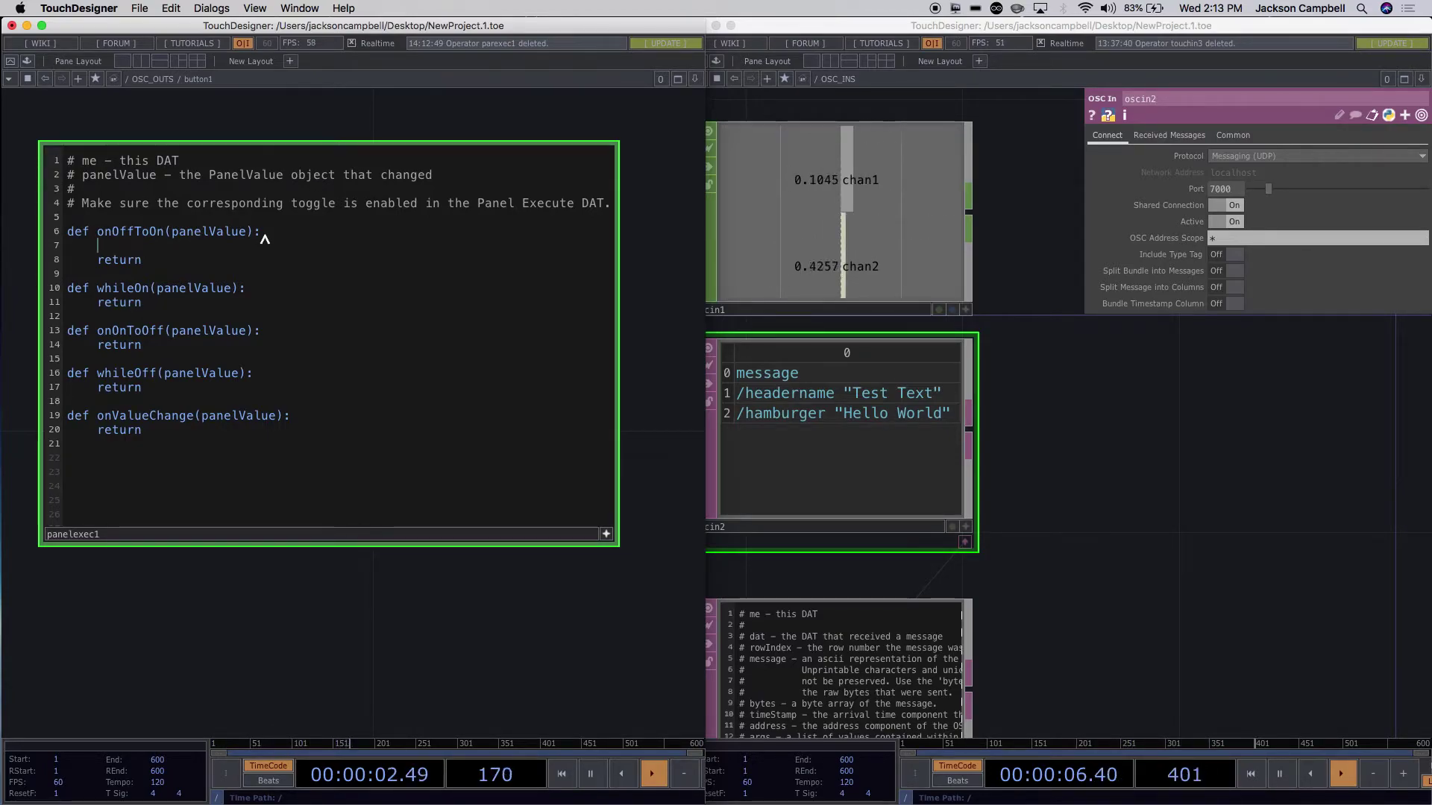
type("t = op")
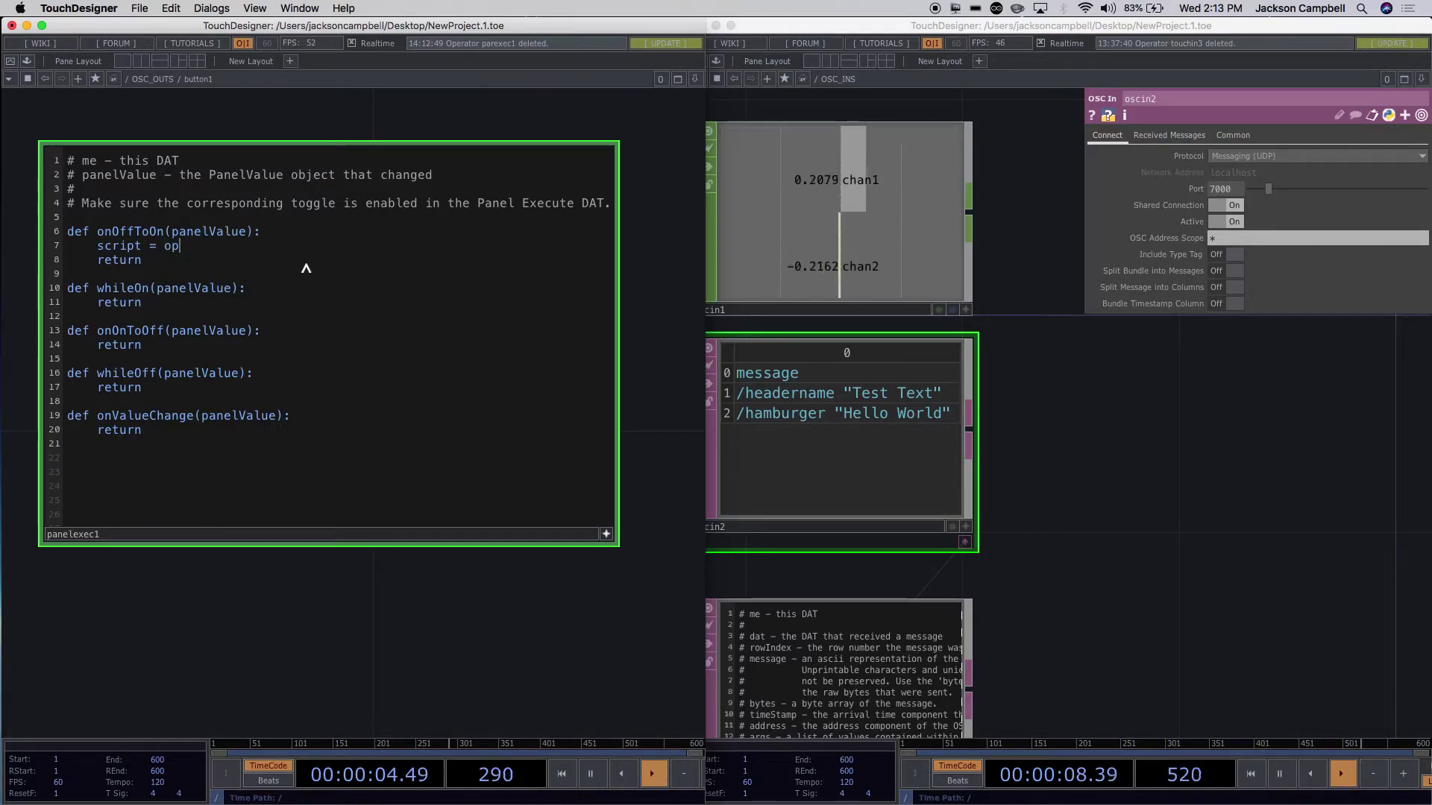
type("(")
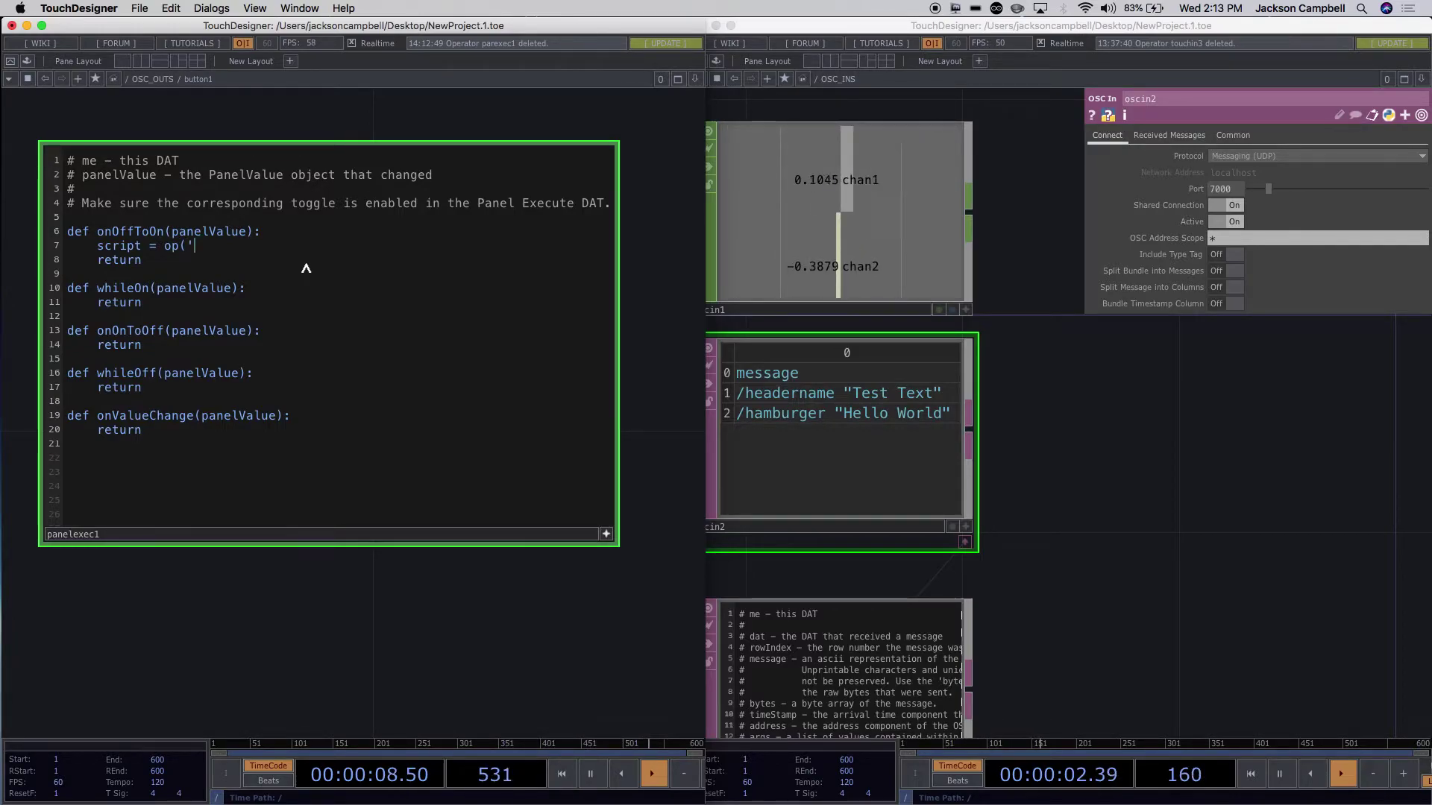
type("'../text1")
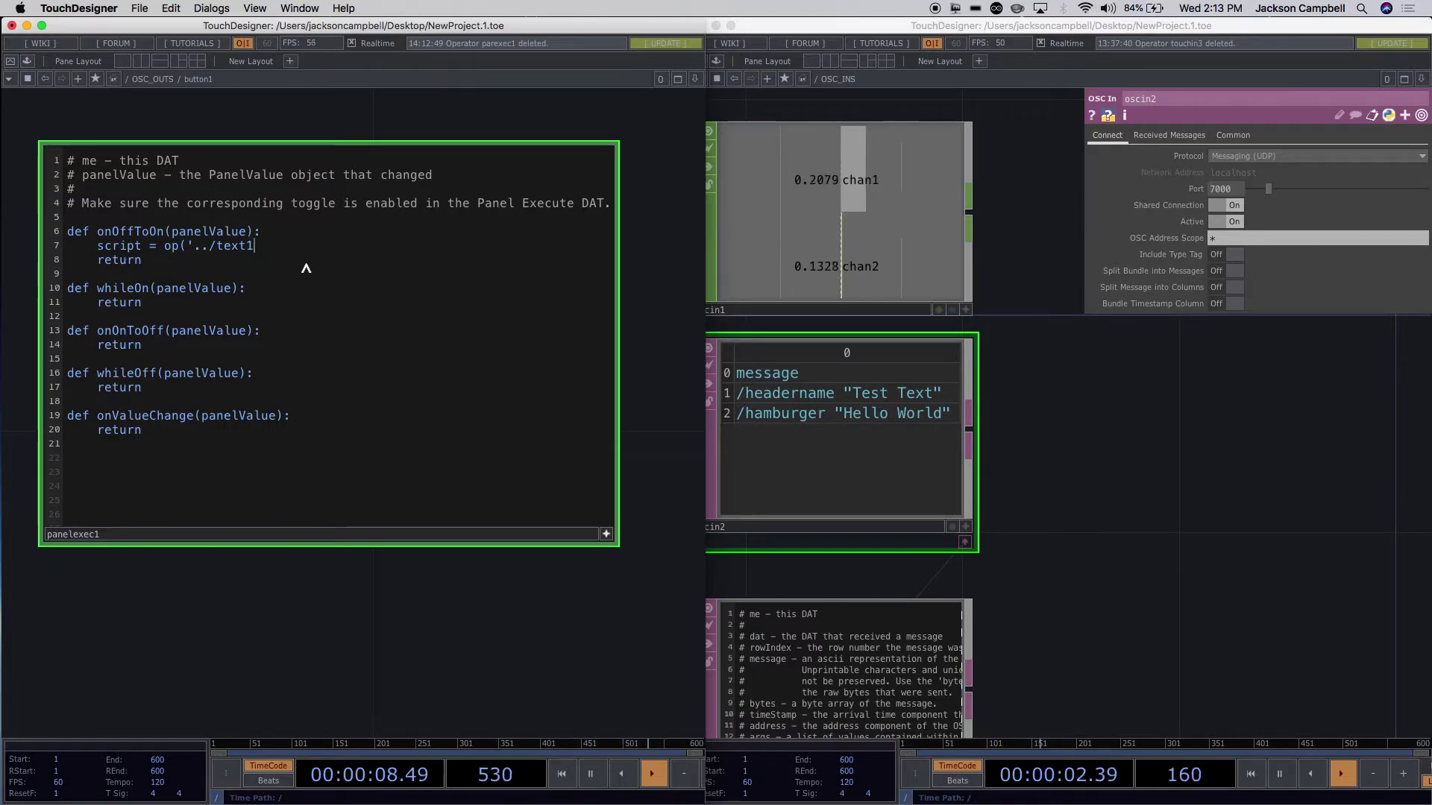
type(")")
key("Return")
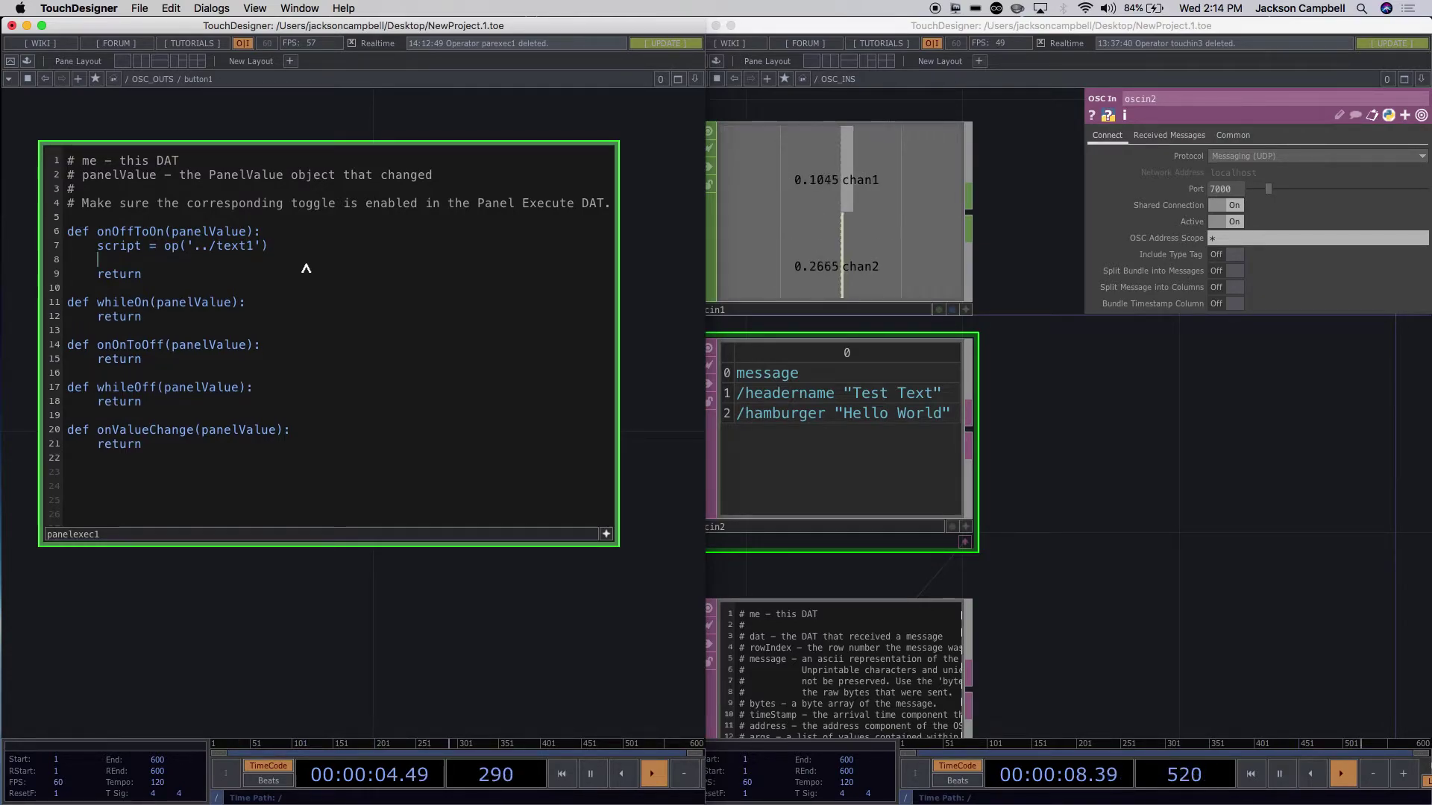
Add the line script.run below the op('../text1') assignment in onOffToOn and finish editing the script.
type("script.run")
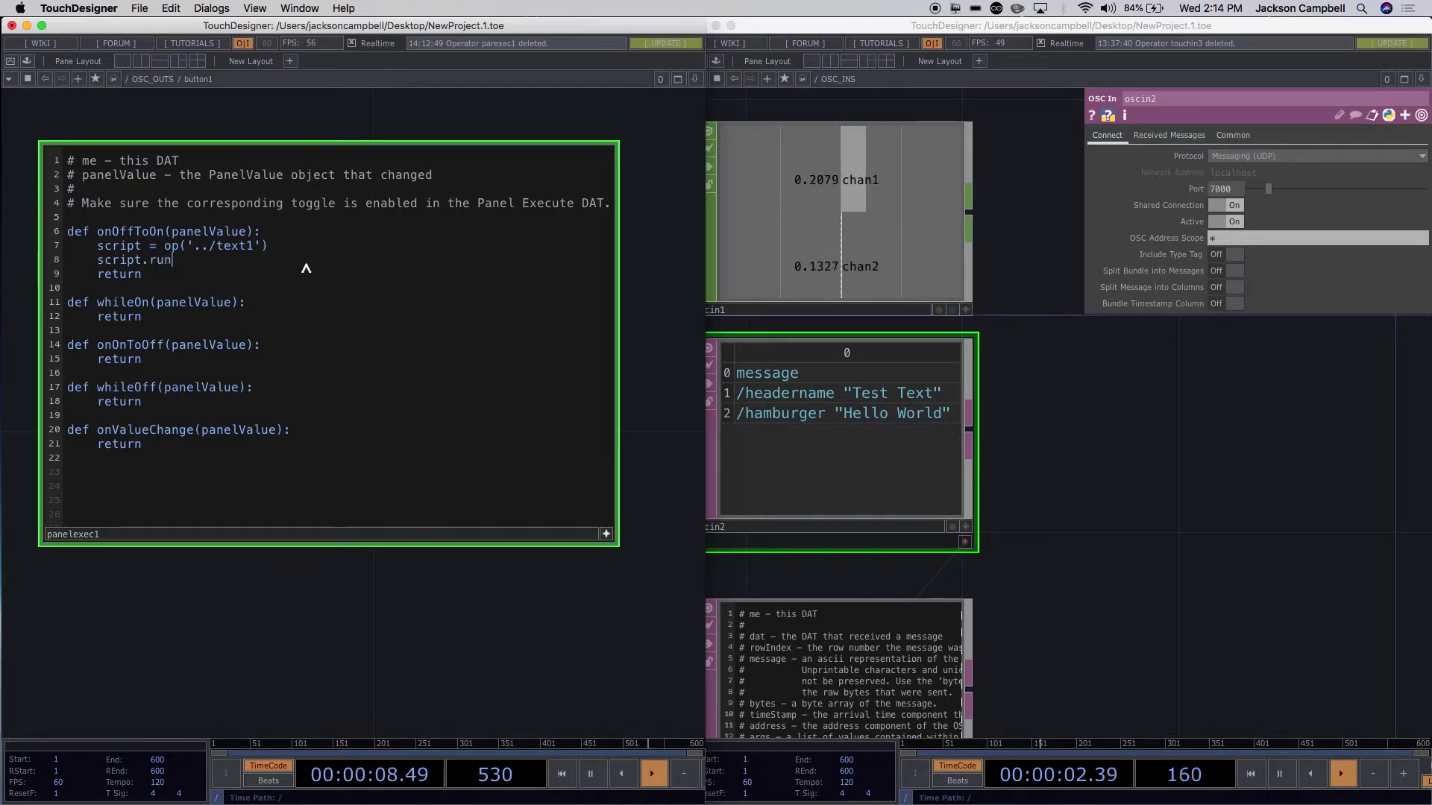
mouse_move(143, 260)
left_mouse_down()
mouse_move(99, 260)
mouse_move(146, 260)
left_mouse_up()
left_click(177, 259)
left_click(241, 263)
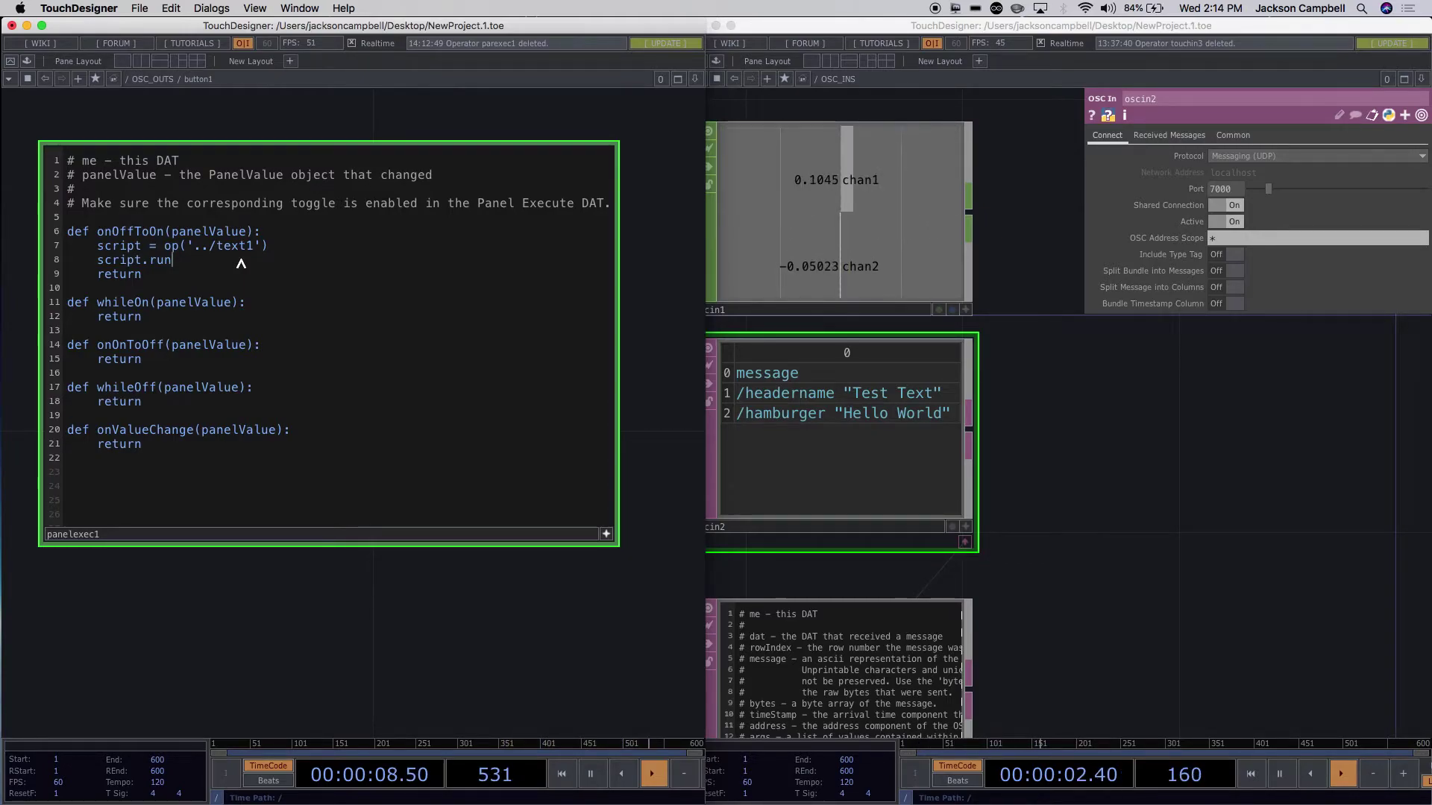
left_click(409, 611)
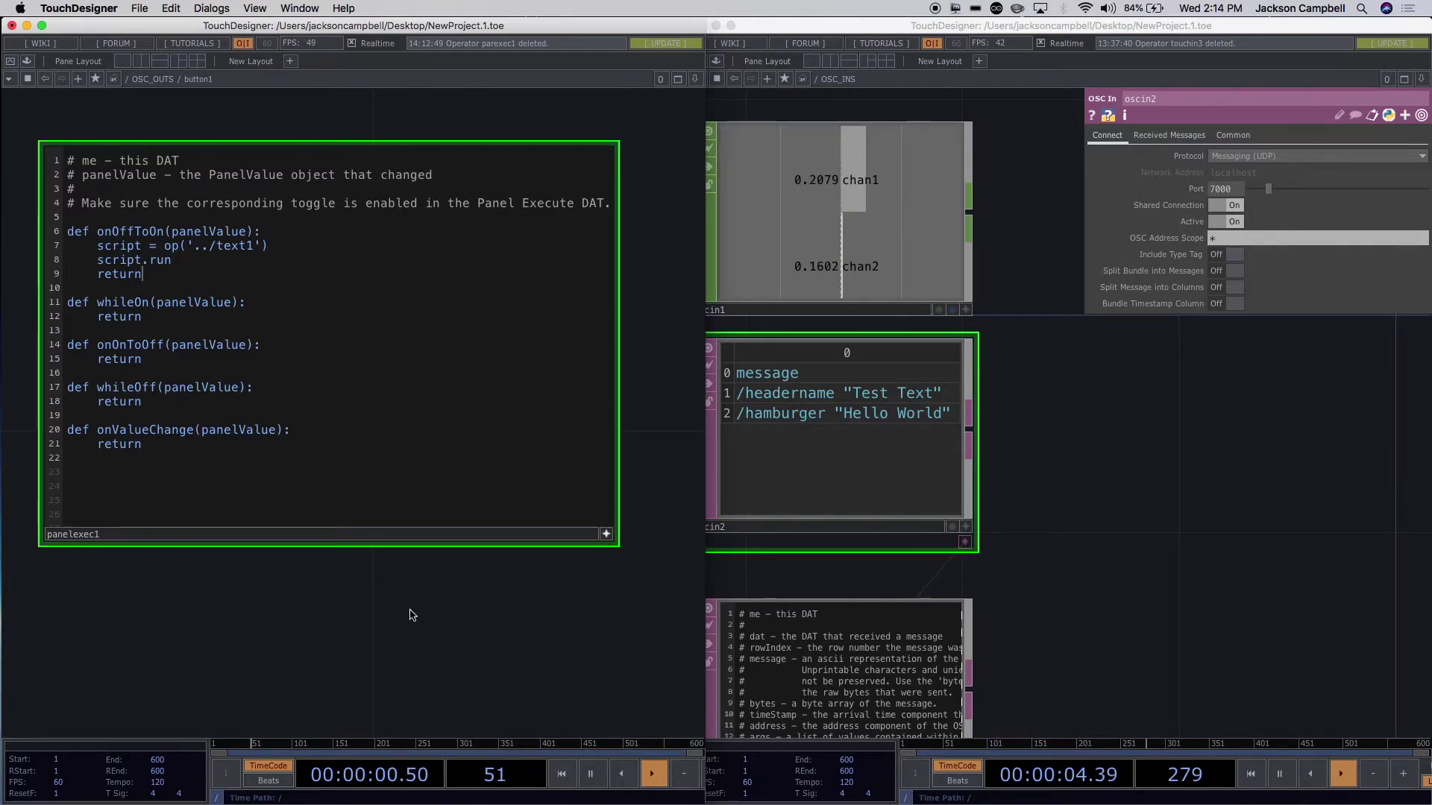
Return to the OSC_OUTS network, bring oscin2 fully into view in the receiving instance, and test button1 with its viewer active.
scroll(410, 610, "down", 2)
scroll(411, 611, "down", 4)
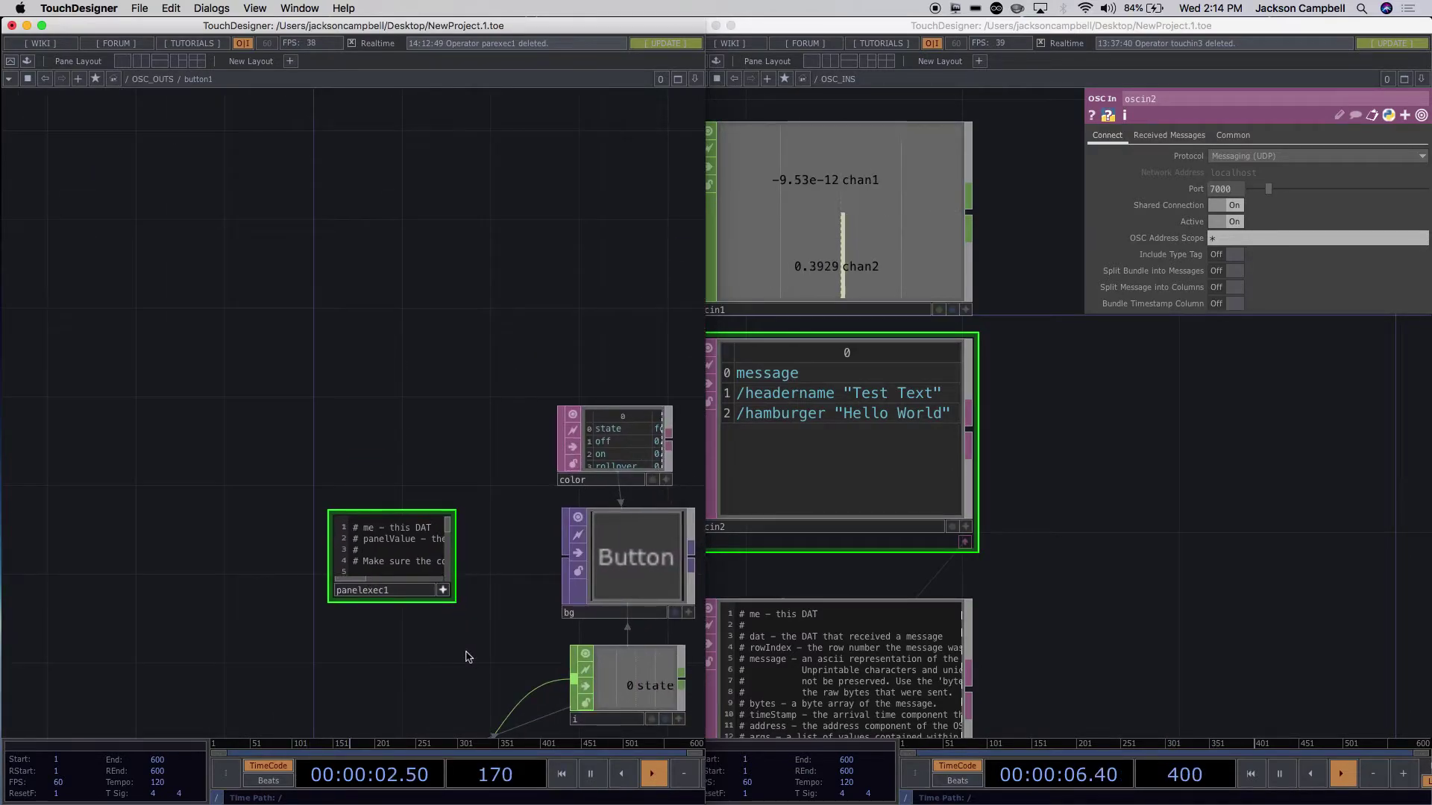
scroll(465, 656, "down", 4)
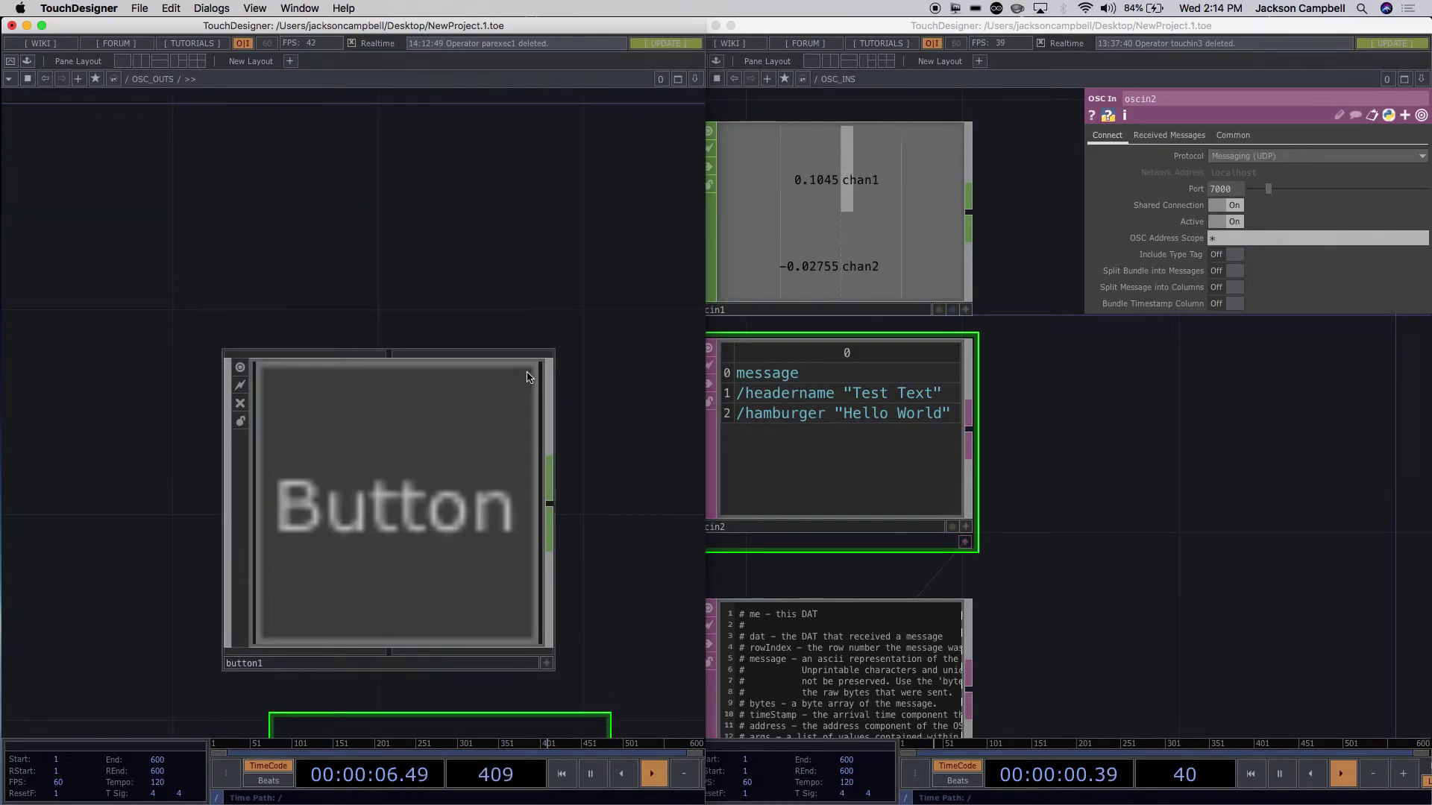
scroll(552, 405, "down", 4)
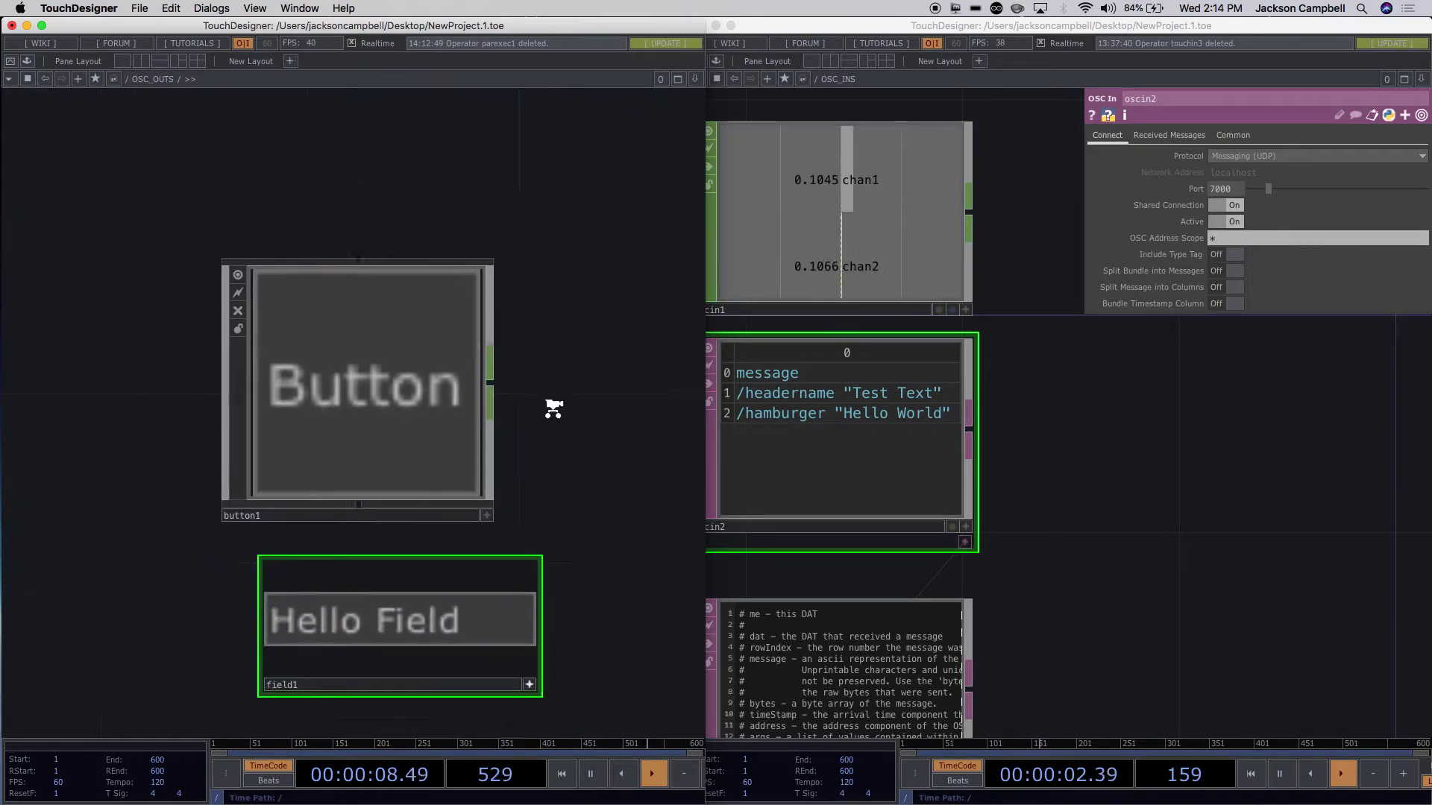
left_click_drag(671, 623, 447, 648)
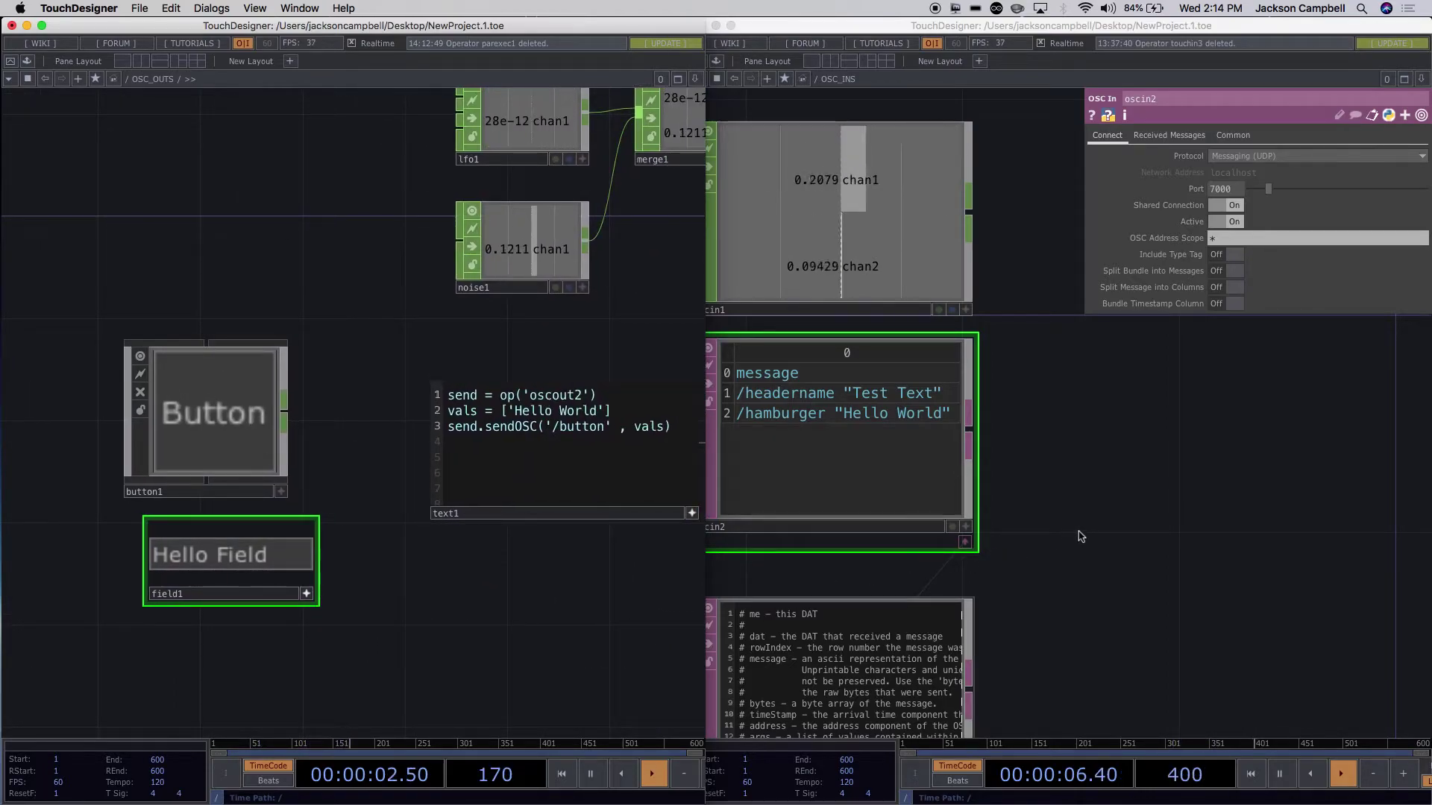
left_click(1079, 534)
left_click_drag(1079, 534, 1186, 552)
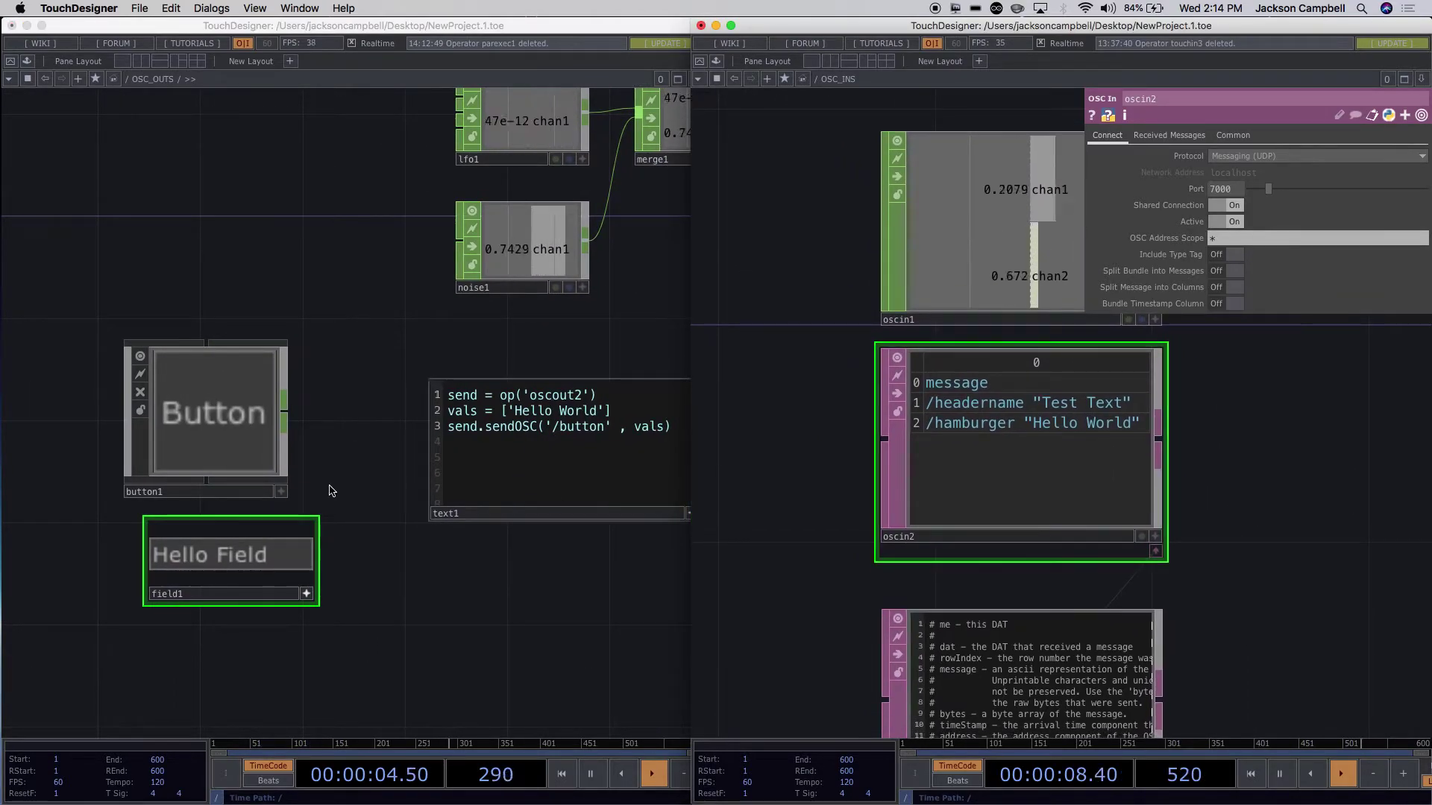
left_click(282, 497)
left_click(254, 446)
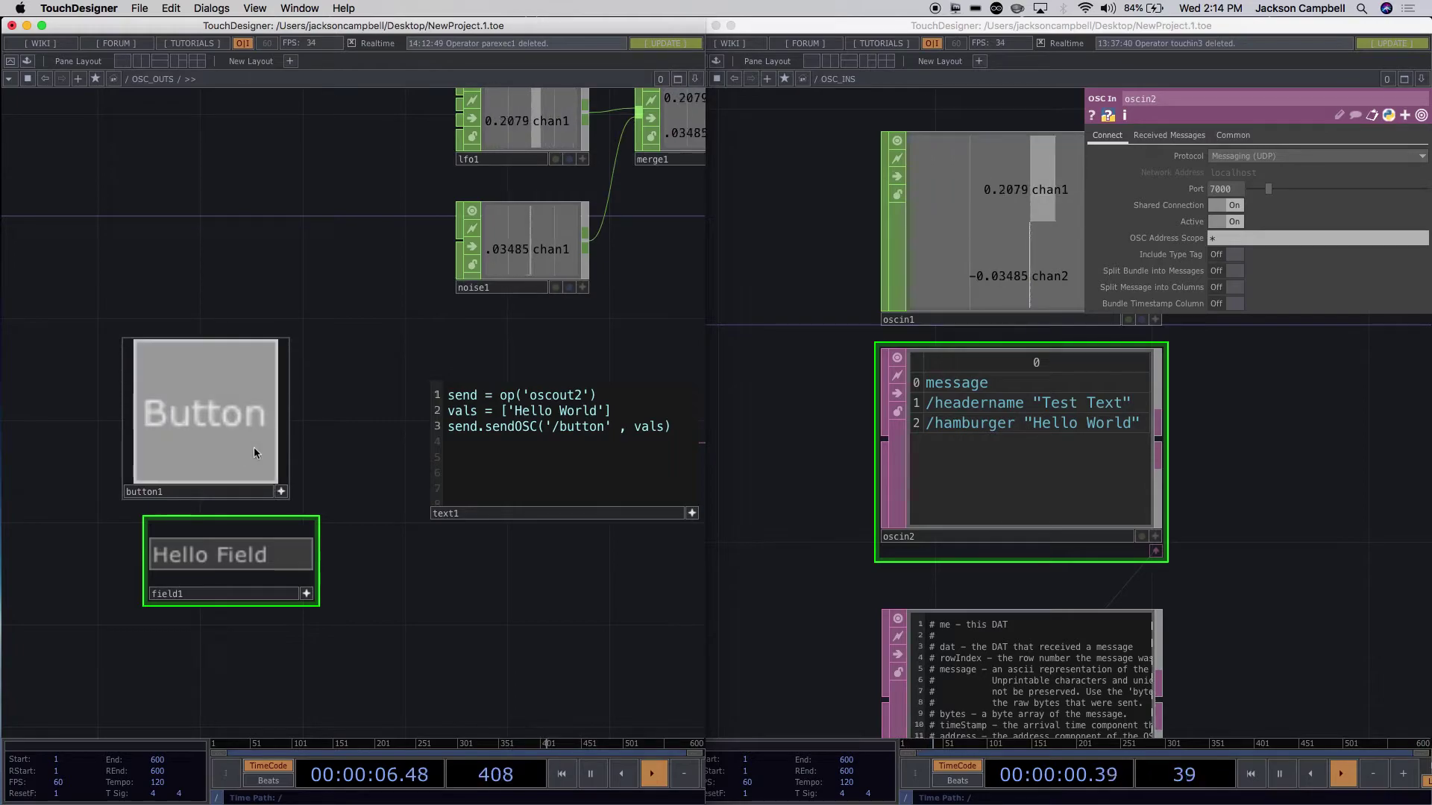
left_click(231, 434)
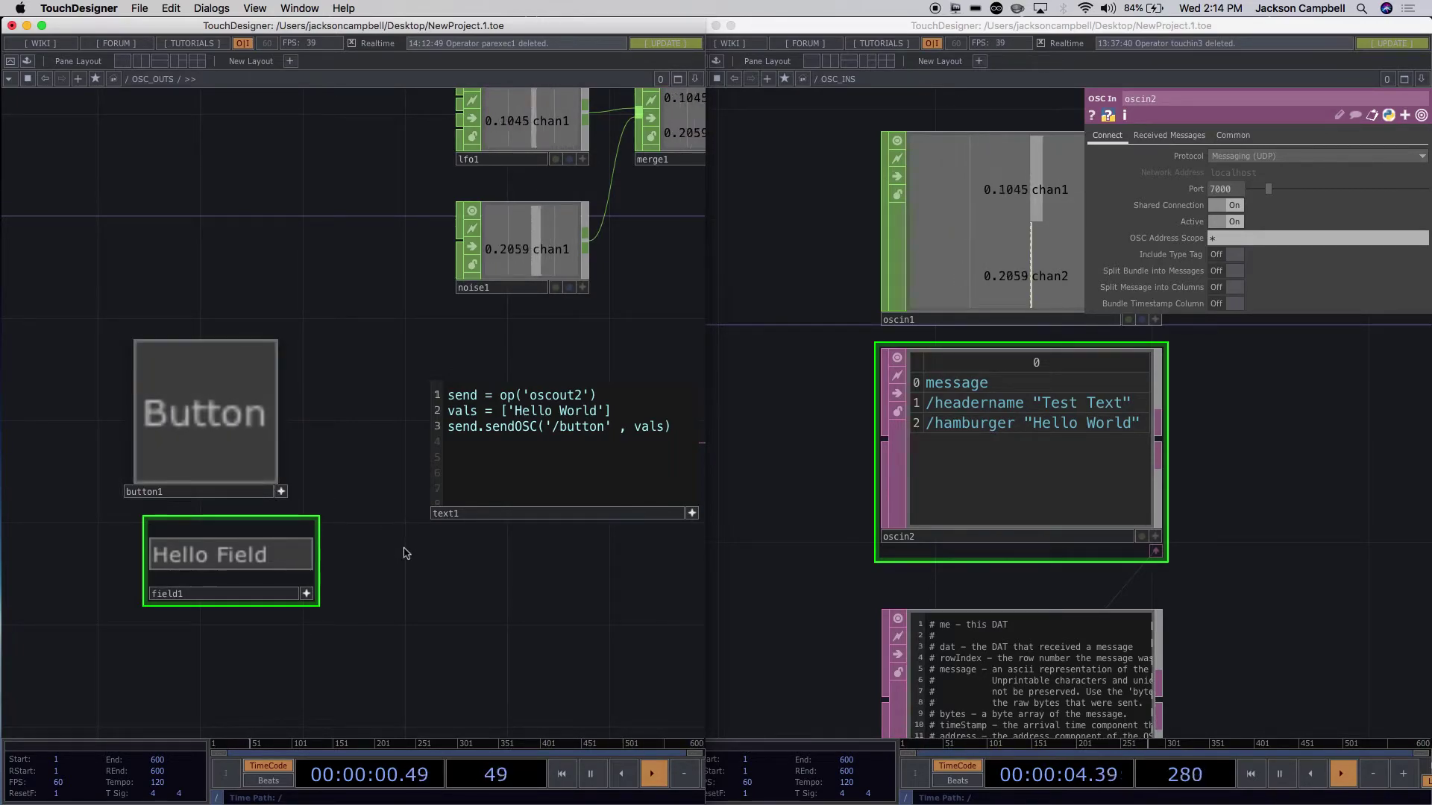
Make the viewers of the text1 DAT and button1 inactive.
scroll(380, 420, "up", 2)
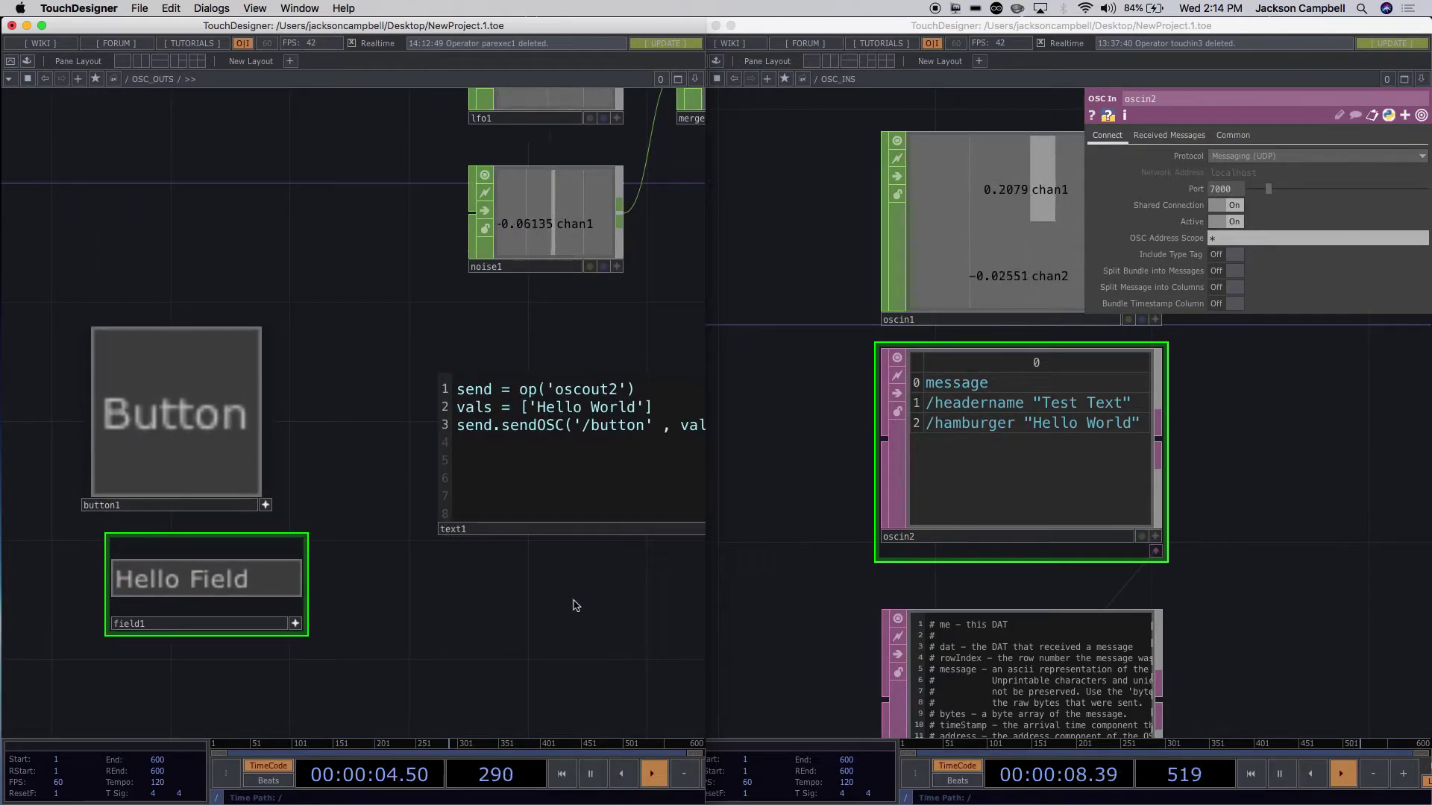
scroll(522, 582, "right", 5)
left_click(571, 530)
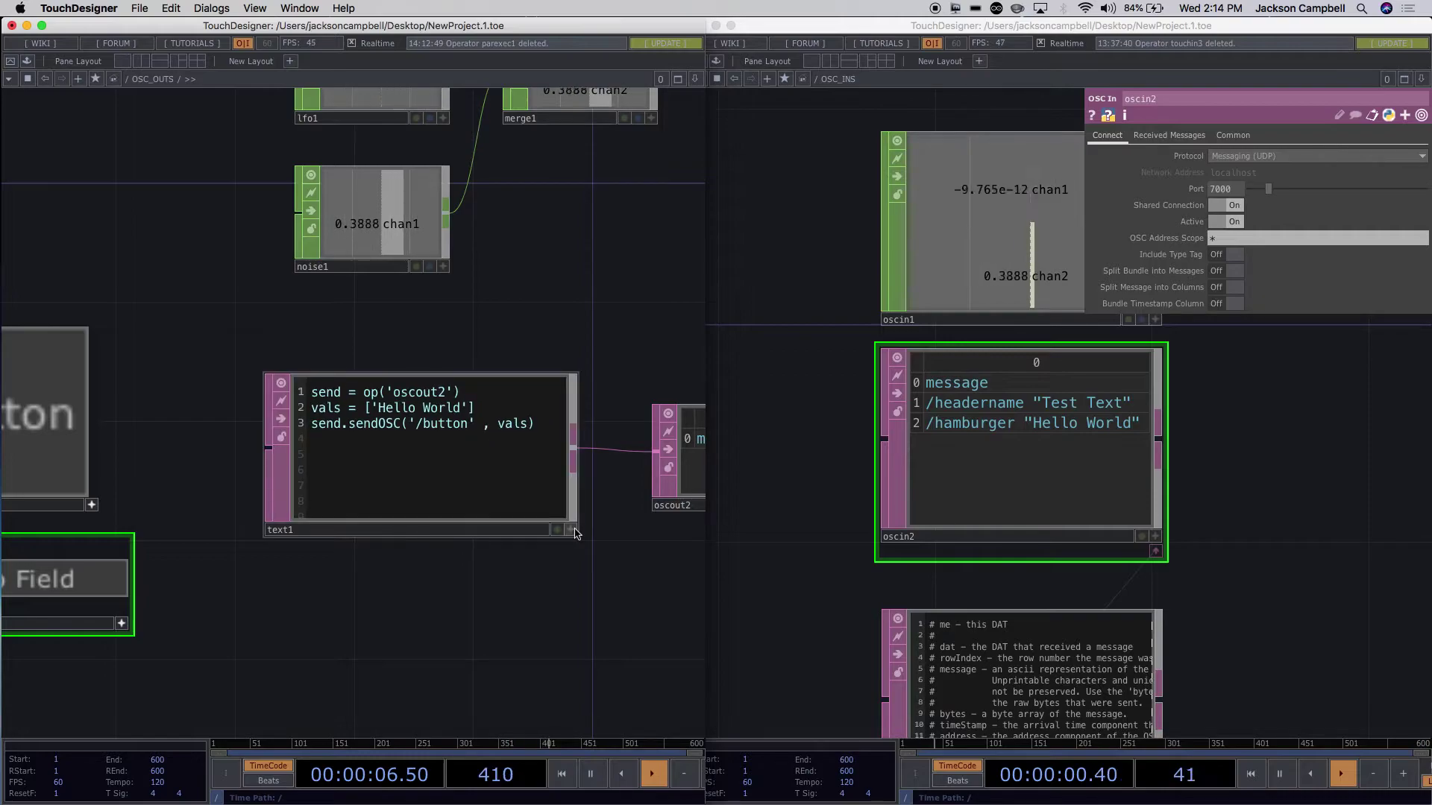
scroll(170, 438, "left", 4)
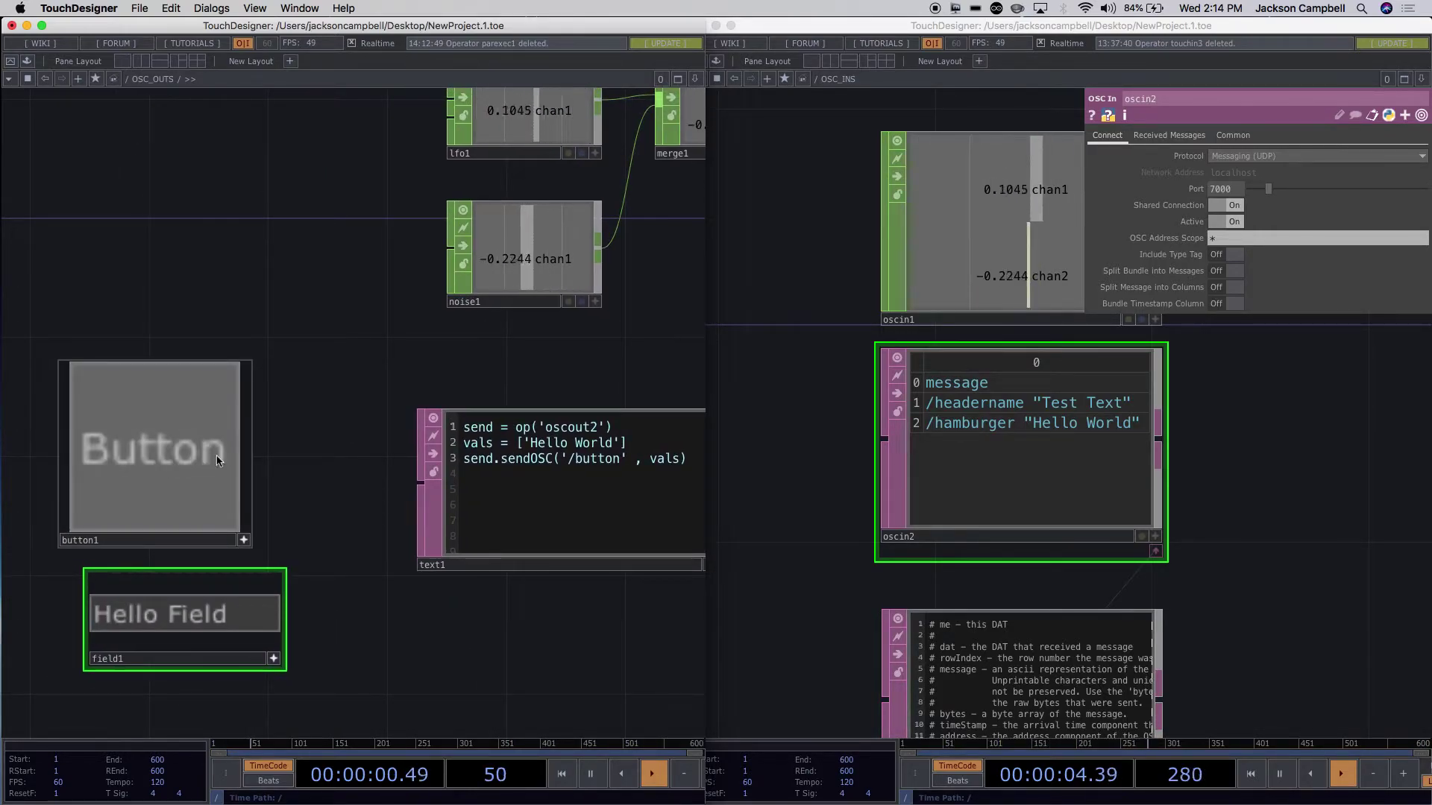
left_click(245, 539)
Change the Button Type of button1 to Momentary and hide its parameters.
left_click(224, 490)
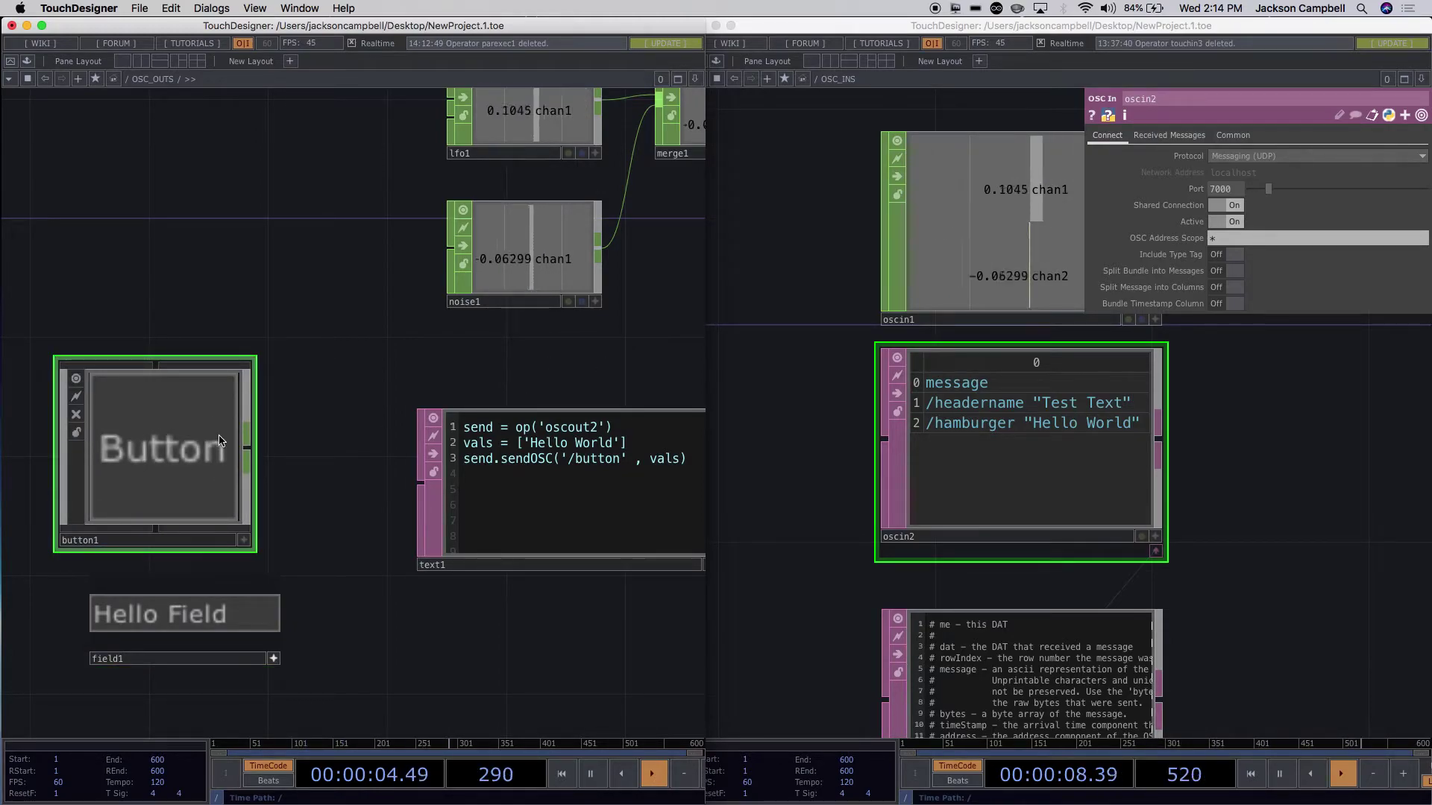
key("p")
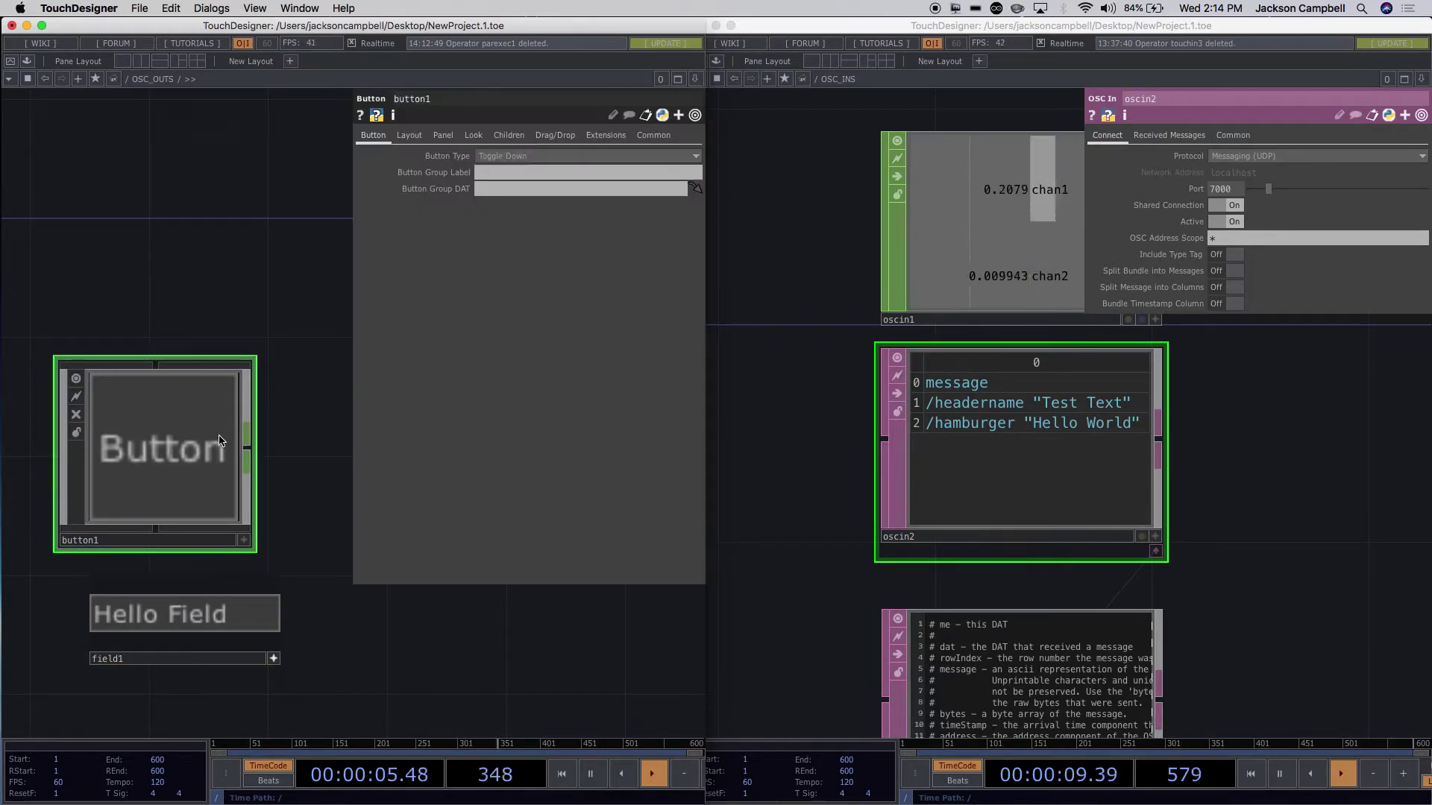
left_click(565, 156)
left_click(542, 173)
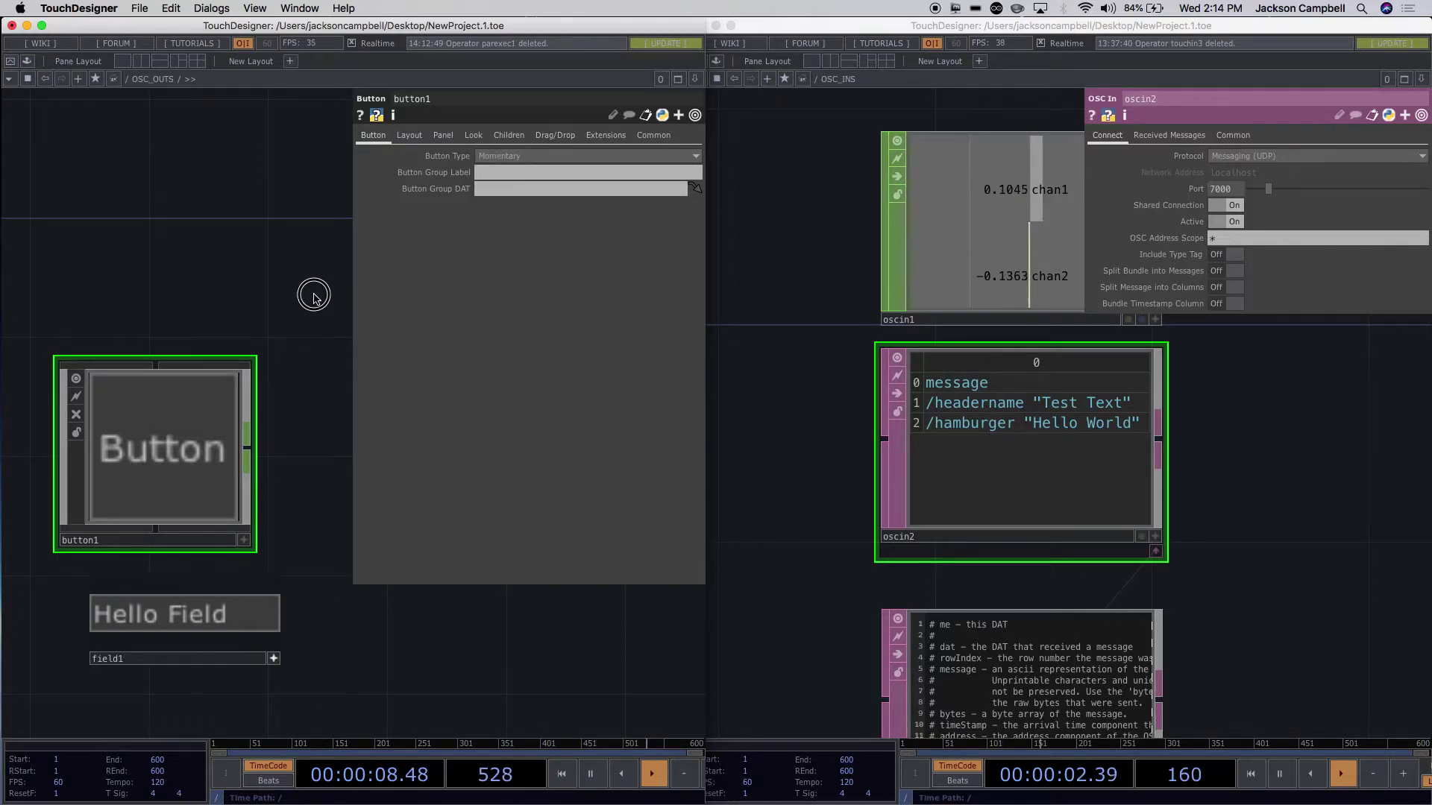
right_click(320, 354)
left_click(289, 363)
key("p")
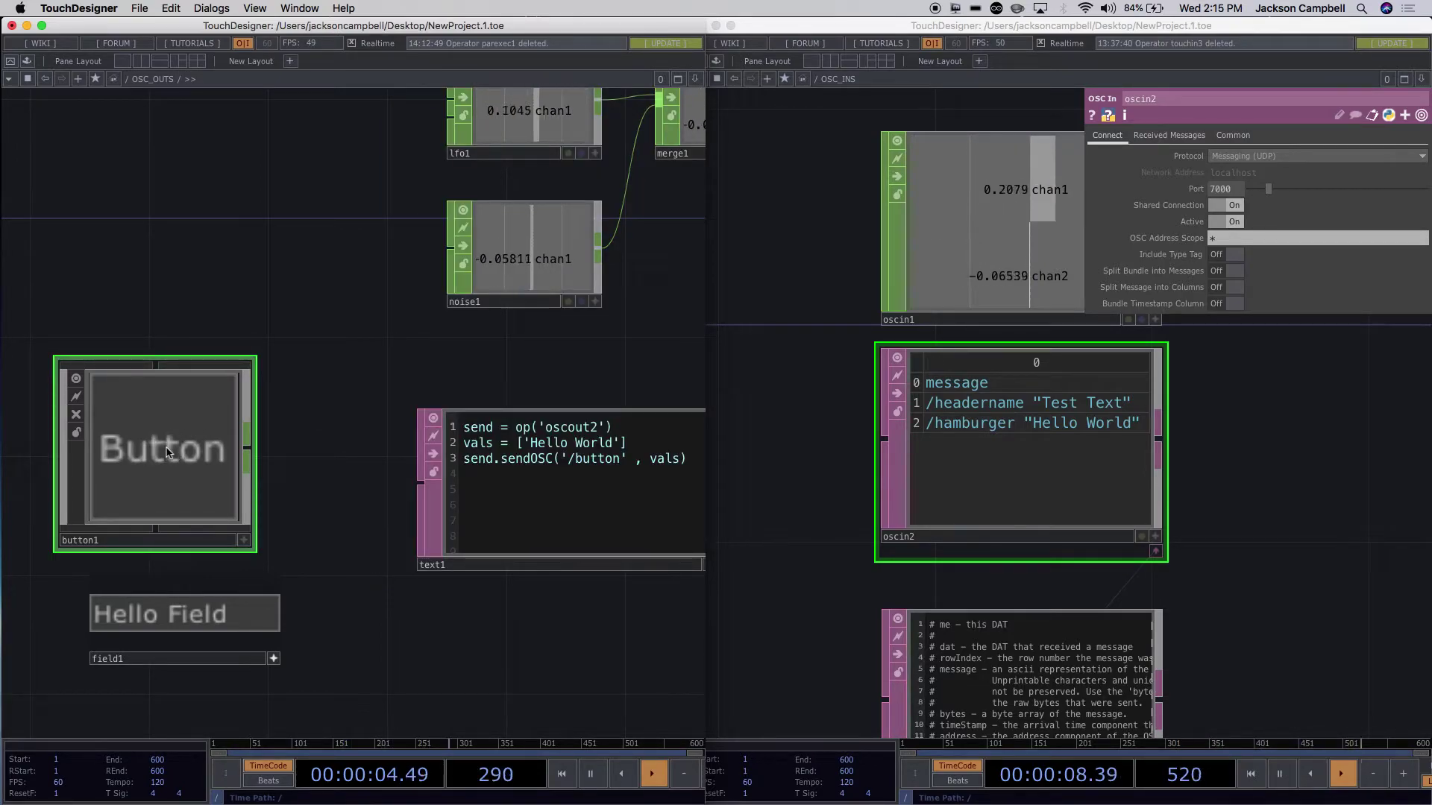
Go back into button1's network, make panelexec1's viewer inactive and show its parameters.
left_click(985, 473)
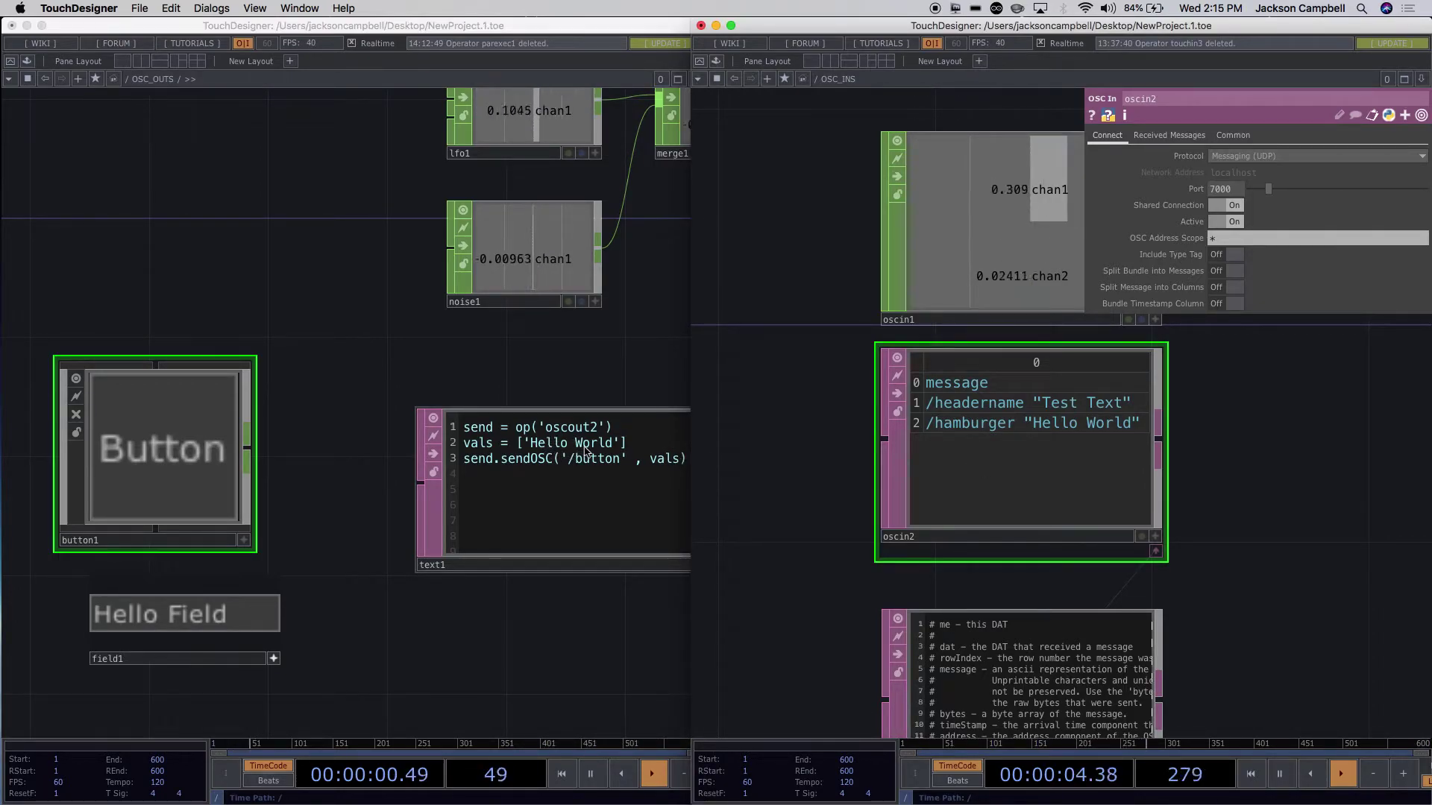
left_click_drag(561, 616, 365, 594)
scroll(313, 585, "down", 3)
left_click_drag(484, 590, 530, 587)
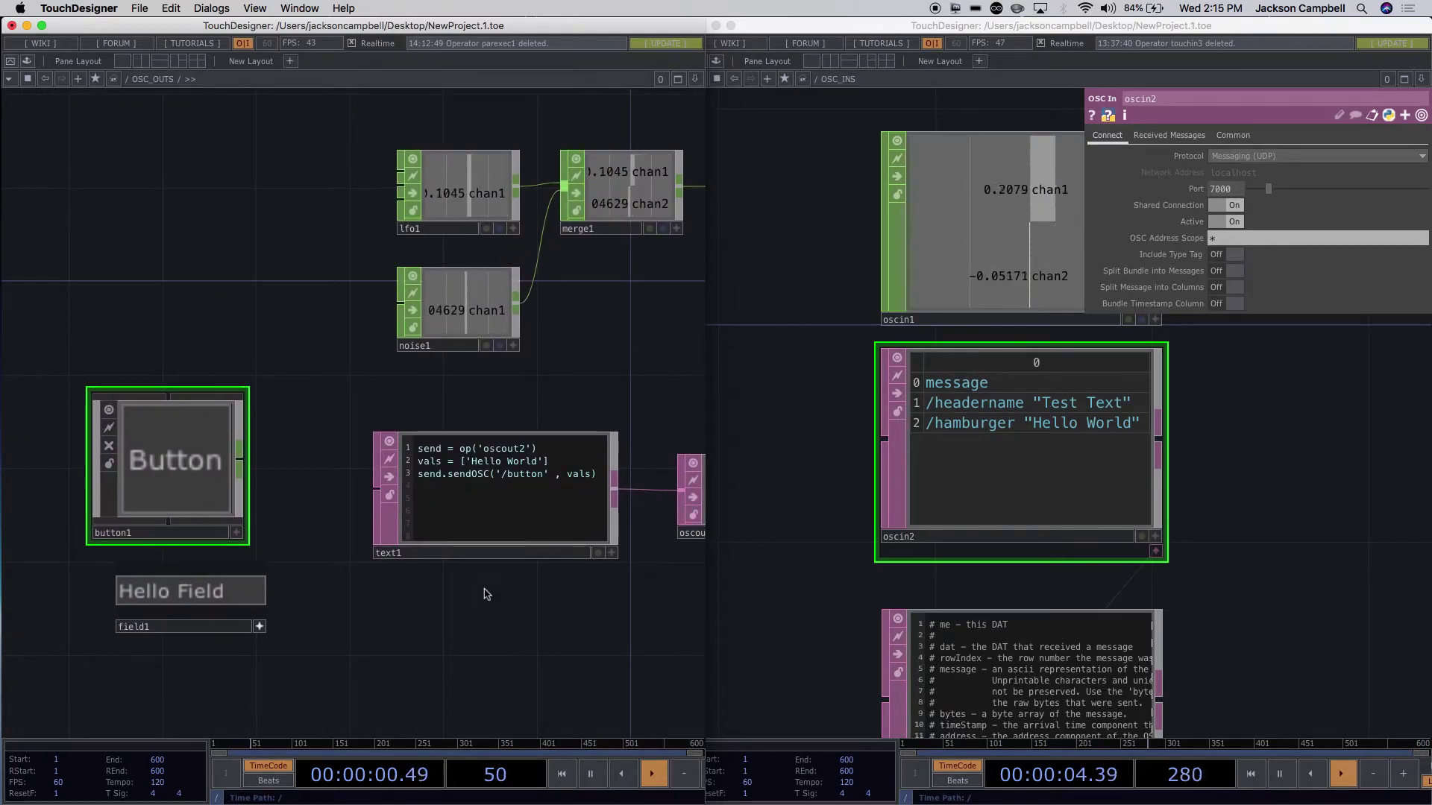
scroll(173, 470, "up", 8)
scroll(173, 469, "up", 3)
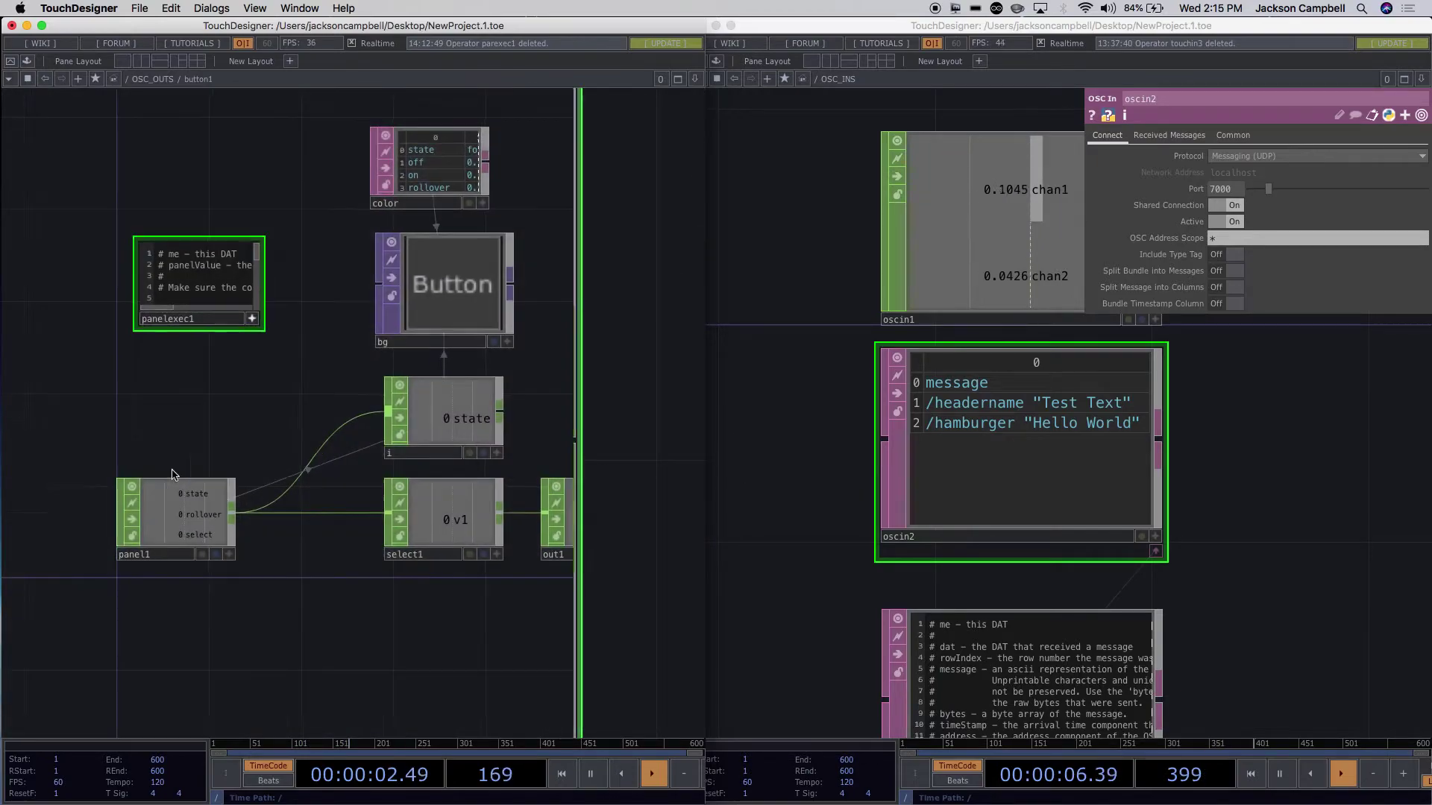
left_click_drag(160, 440, 288, 499)
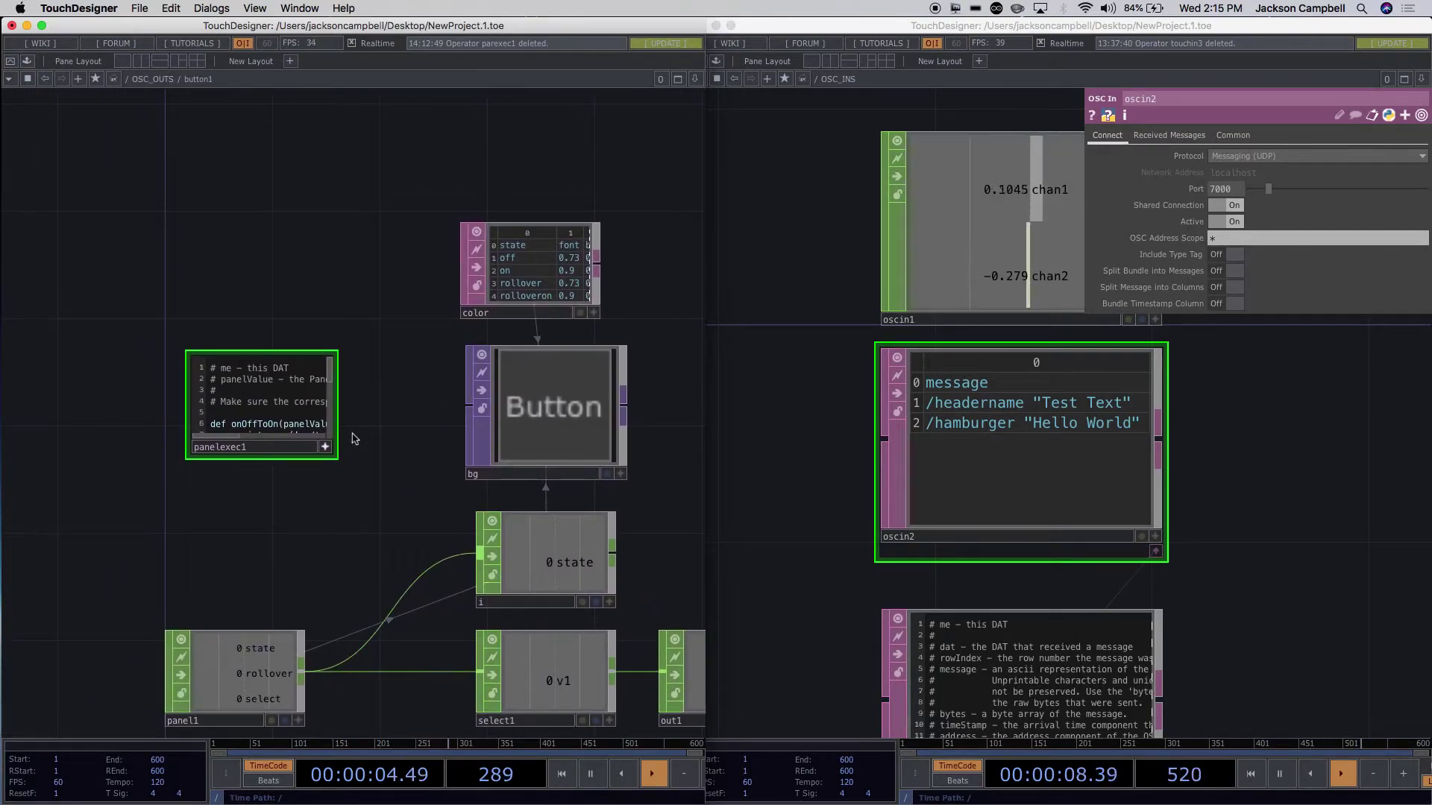
scroll(353, 437, "up", 4)
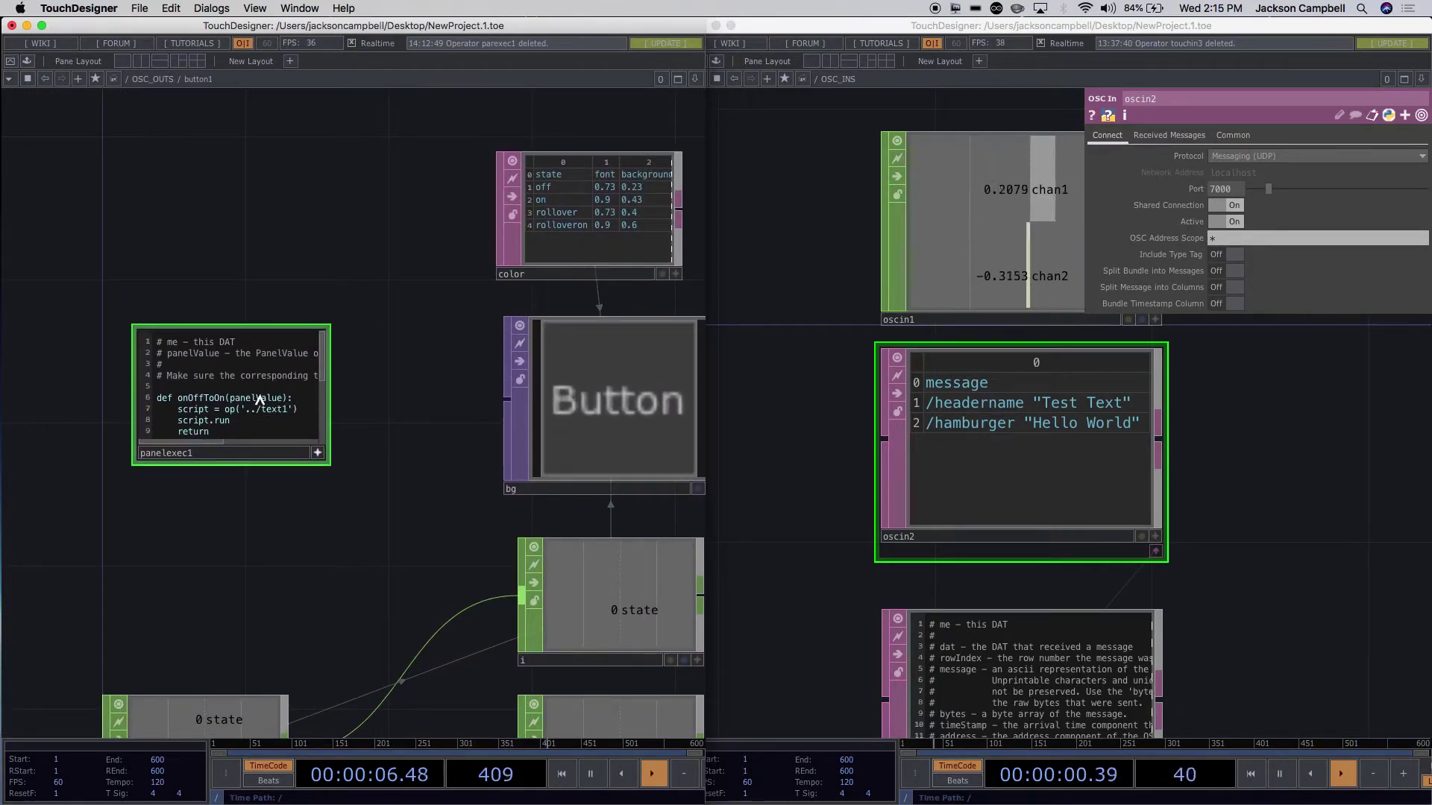
left_click(321, 454)
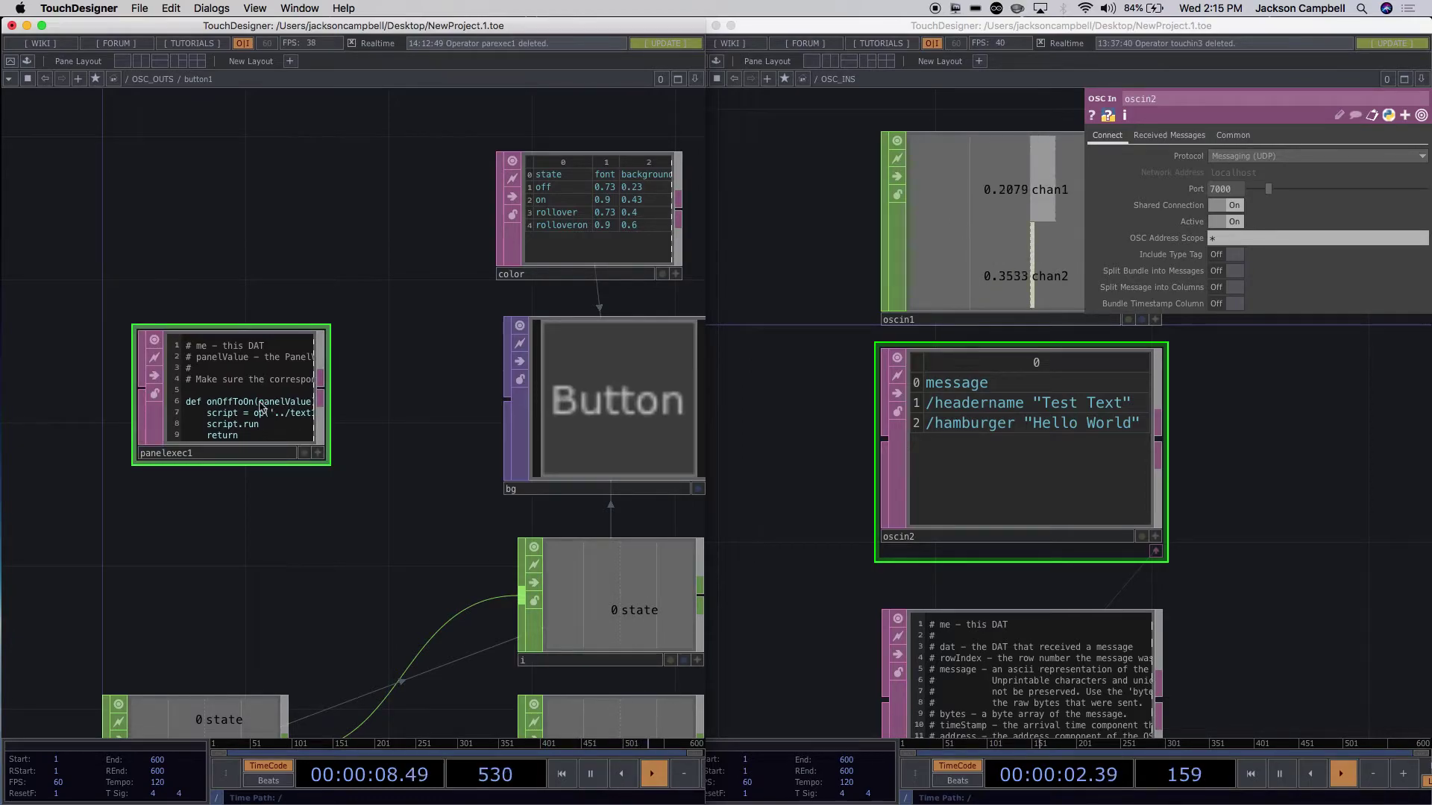
key("p")
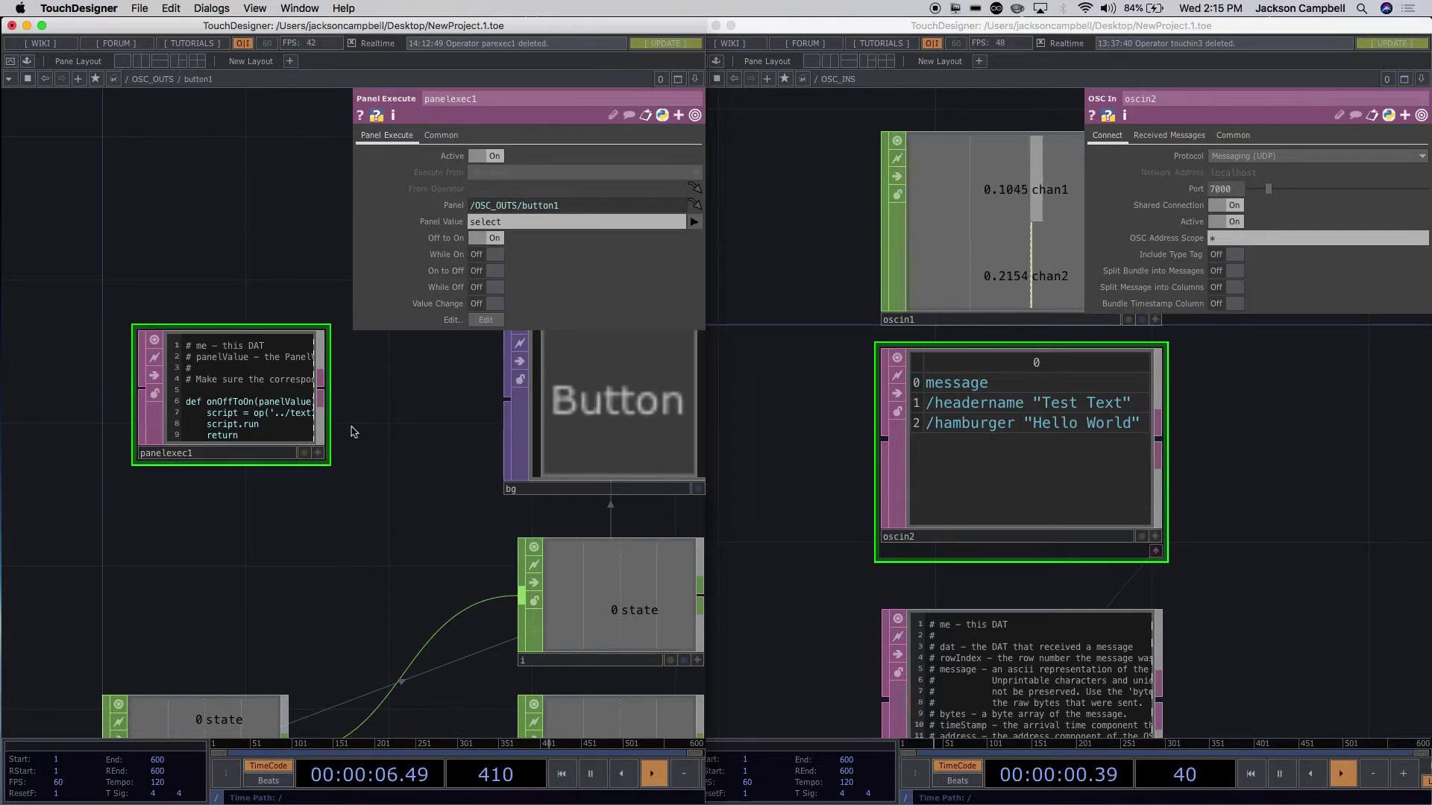
Examine the onOffToOn code in panelexec1 up close against its parameters, and return to the OSC_OUTS network.
scroll(350, 426, "up", 3)
left_click_drag(187, 534, 304, 640)
scroll(499, 546, "up", 3)
scroll(501, 547, "up", 2)
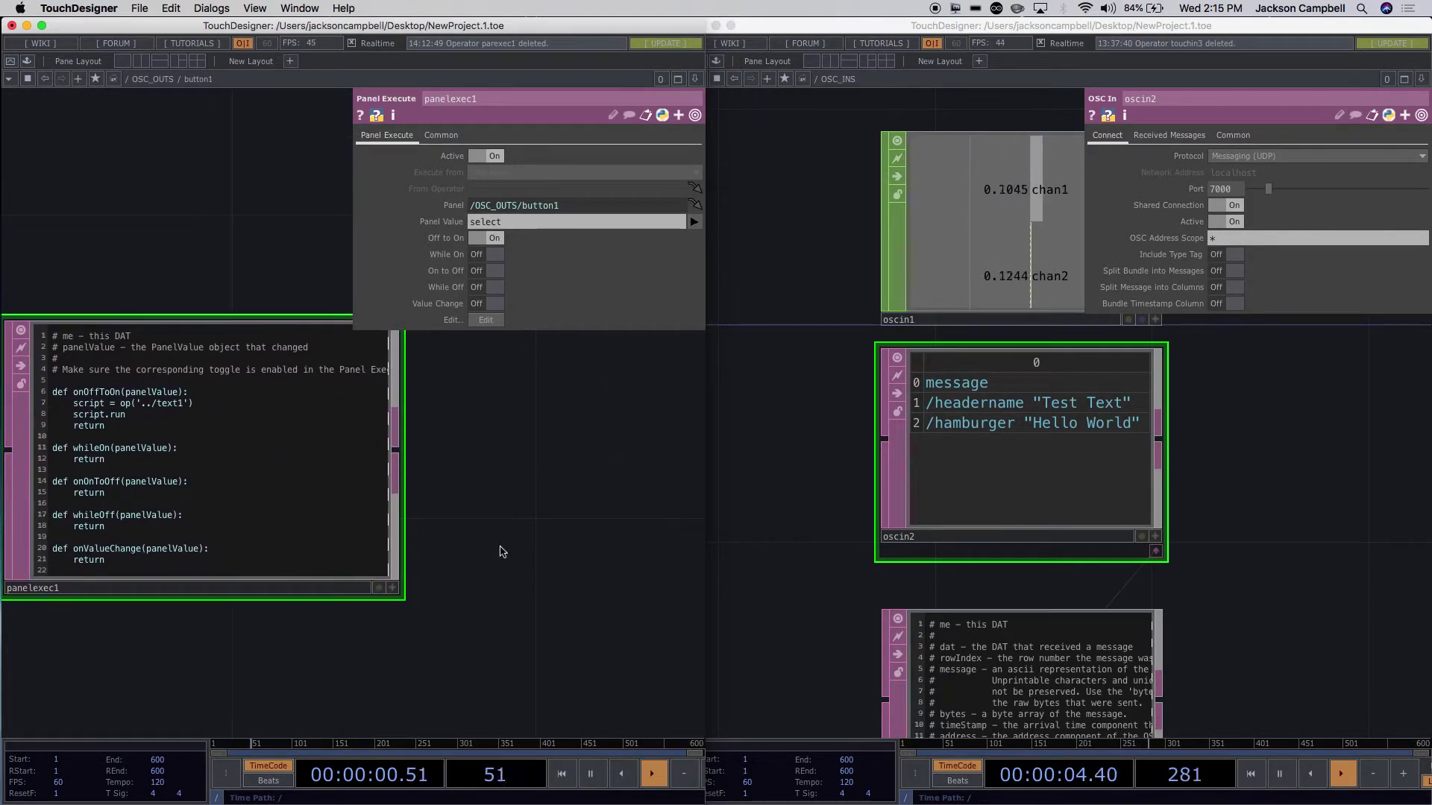
scroll(501, 551, "down", 5)
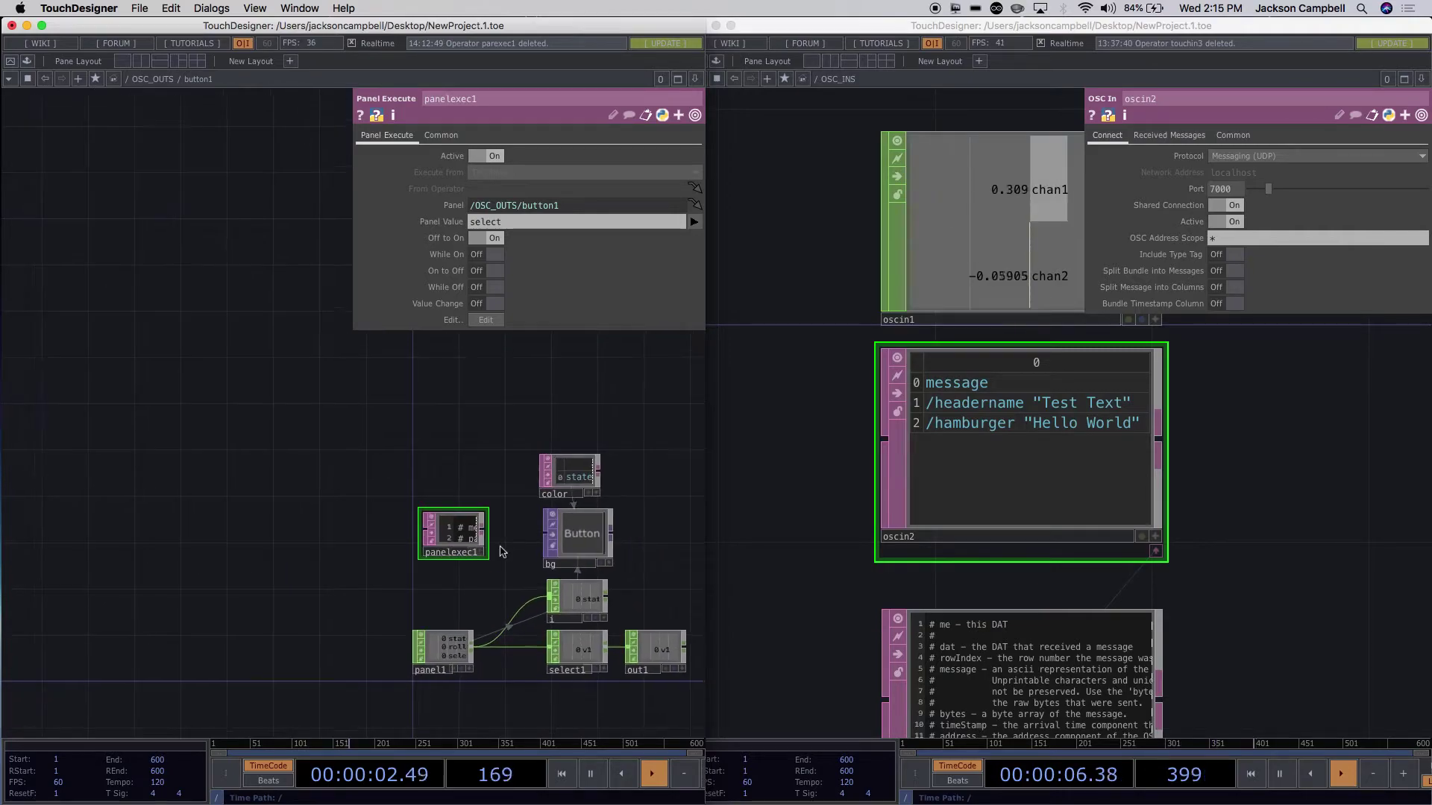
scroll(500, 561, "down", 6)
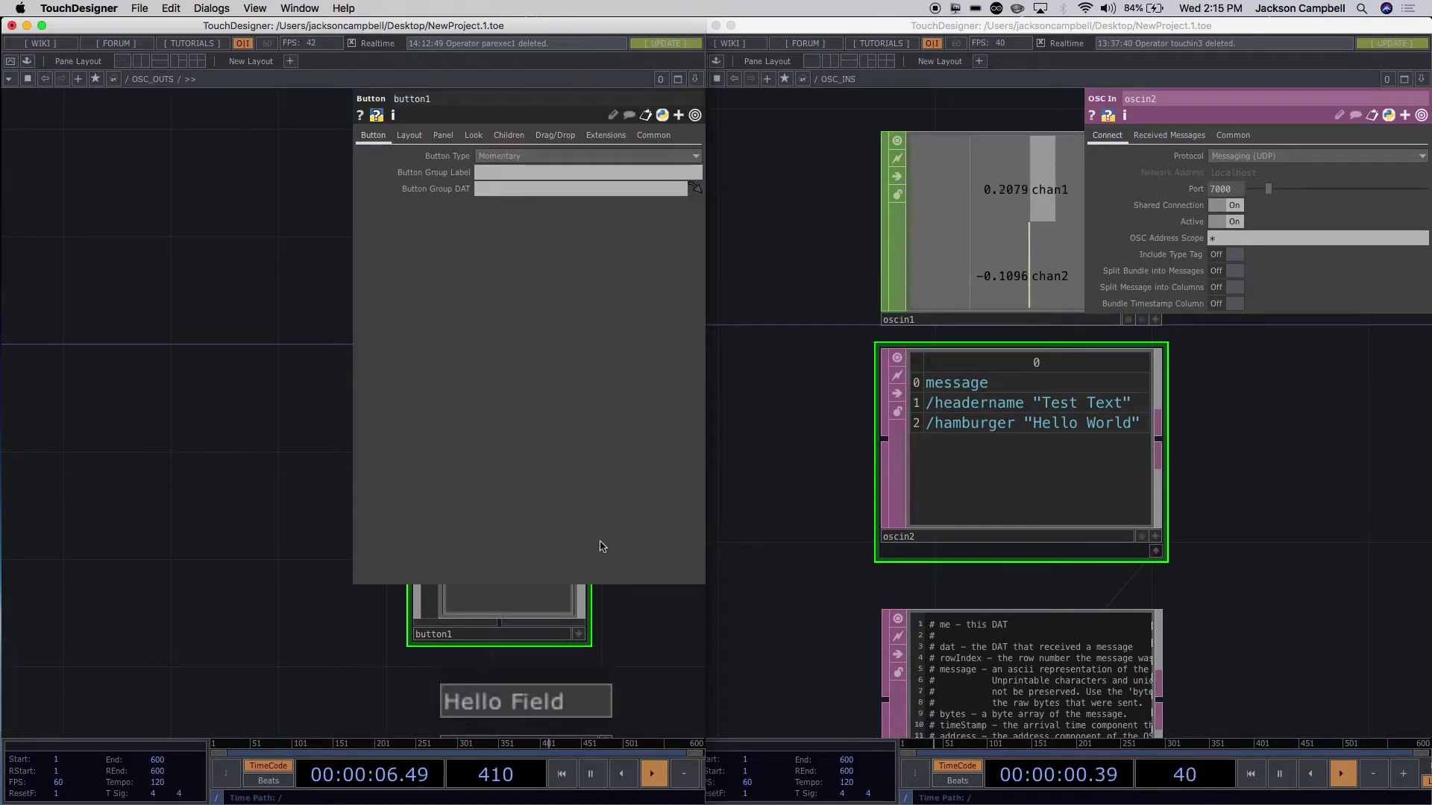
Go into button1's network and complete the onOffToOn call in panelexec1 as script.run().
scroll(163, 525, "right", 8)
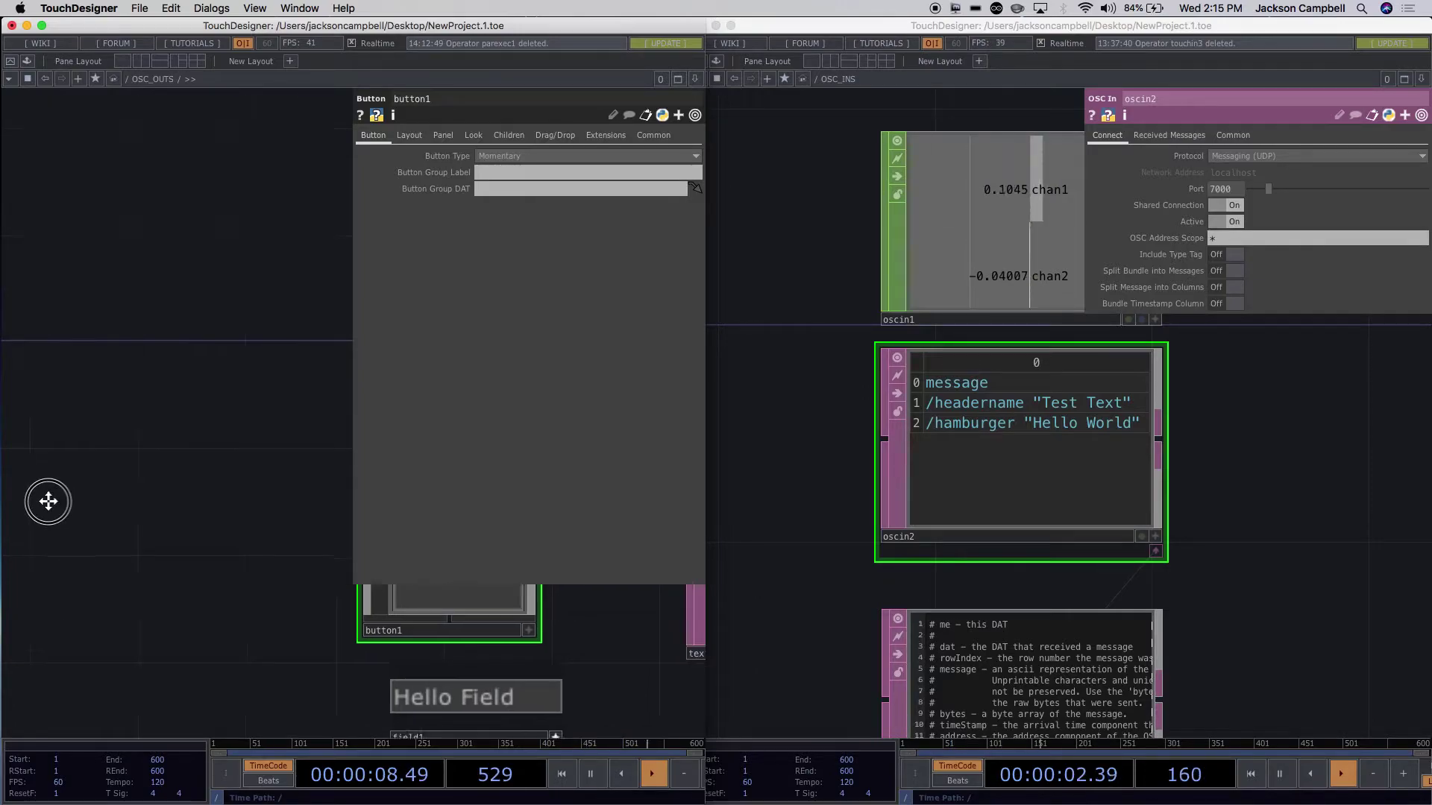
scroll(179, 541, "up", 10)
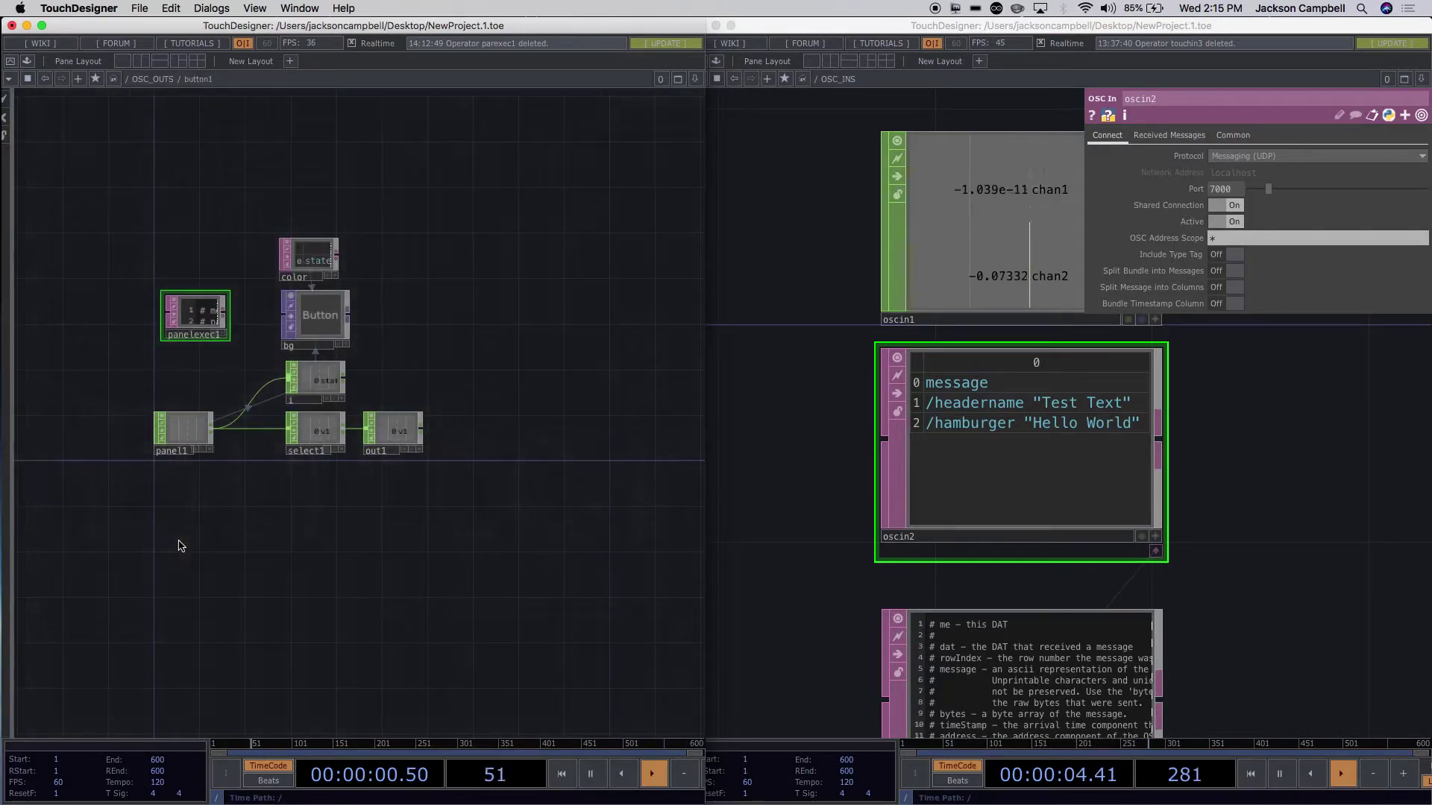
scroll(130, 370, "left", 7)
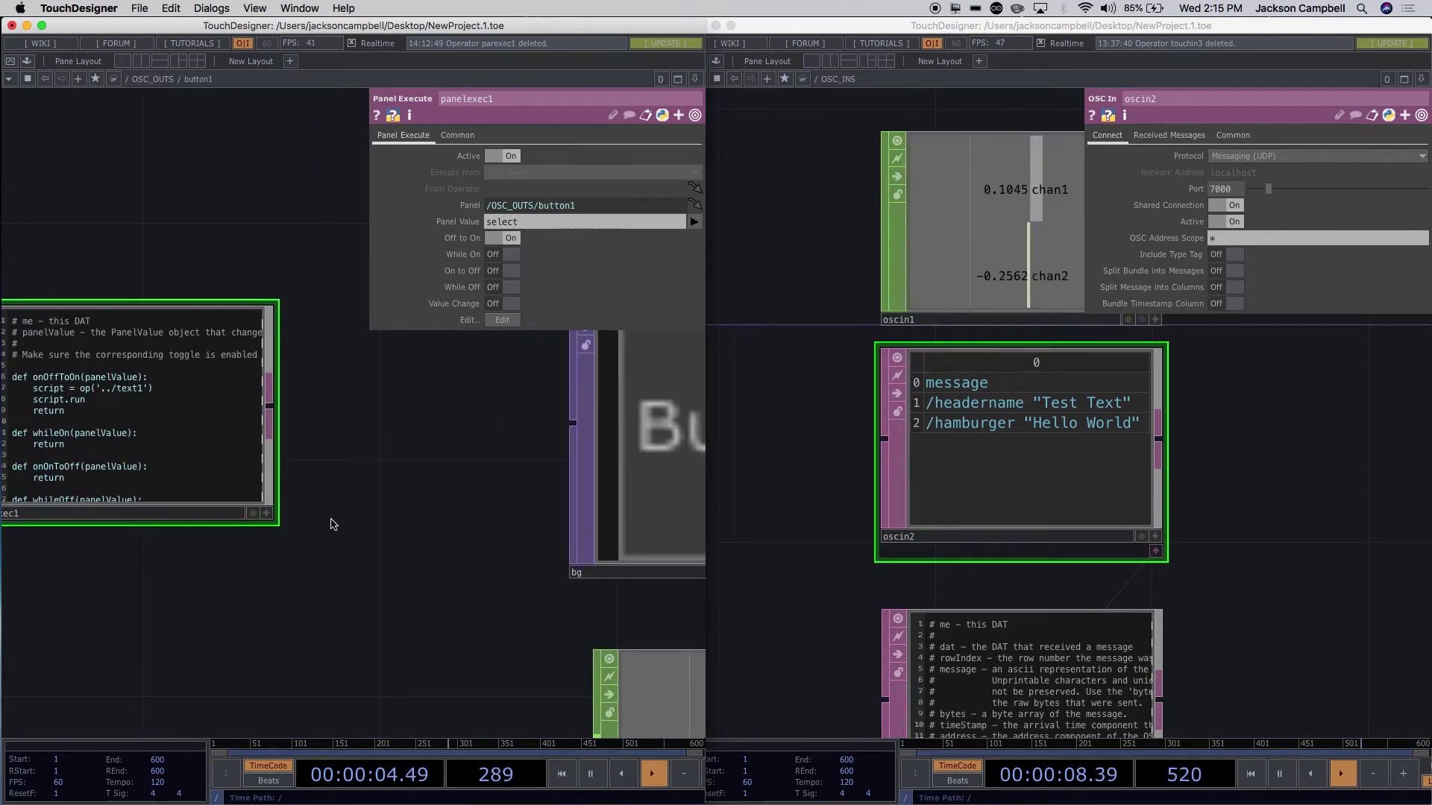
left_click(266, 514)
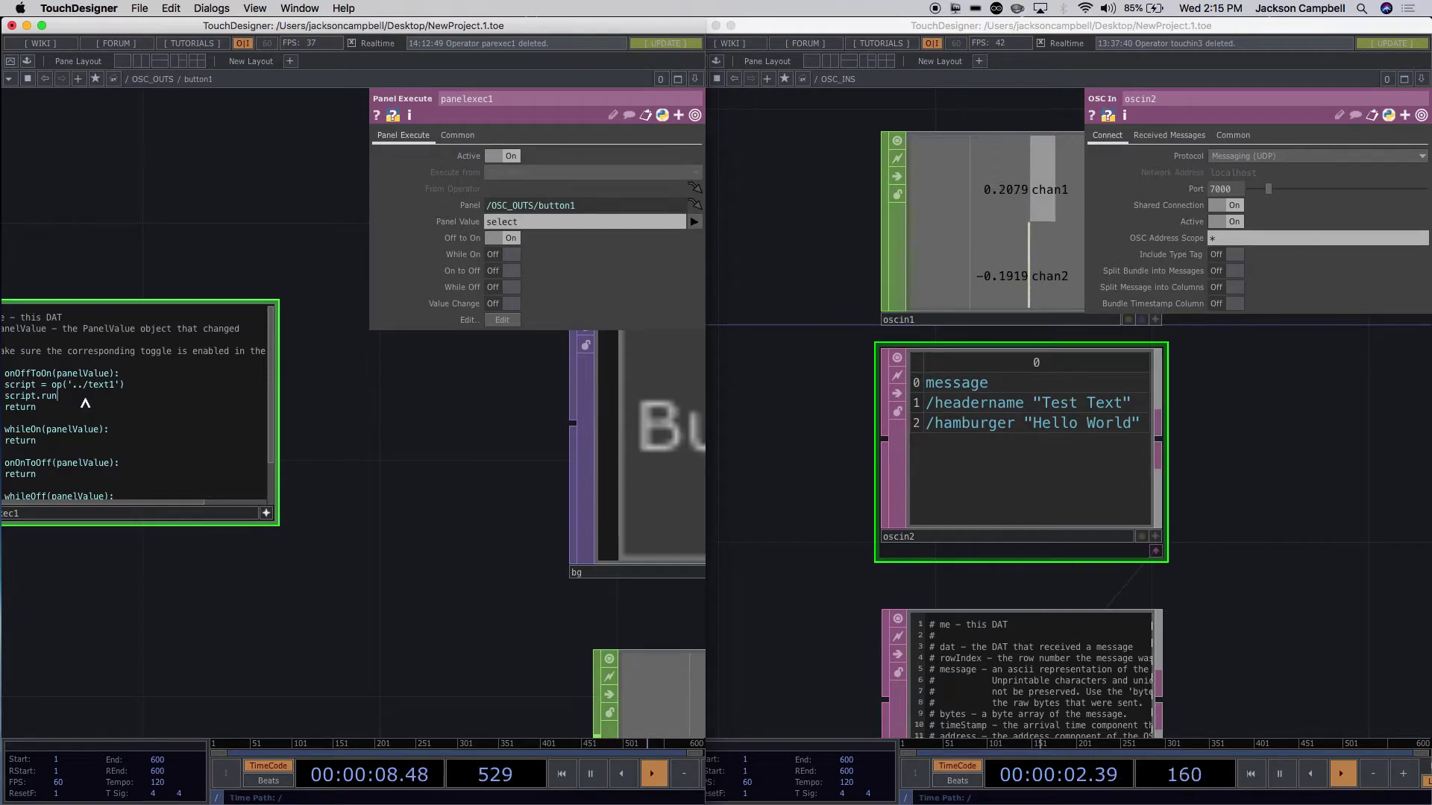
type("(")
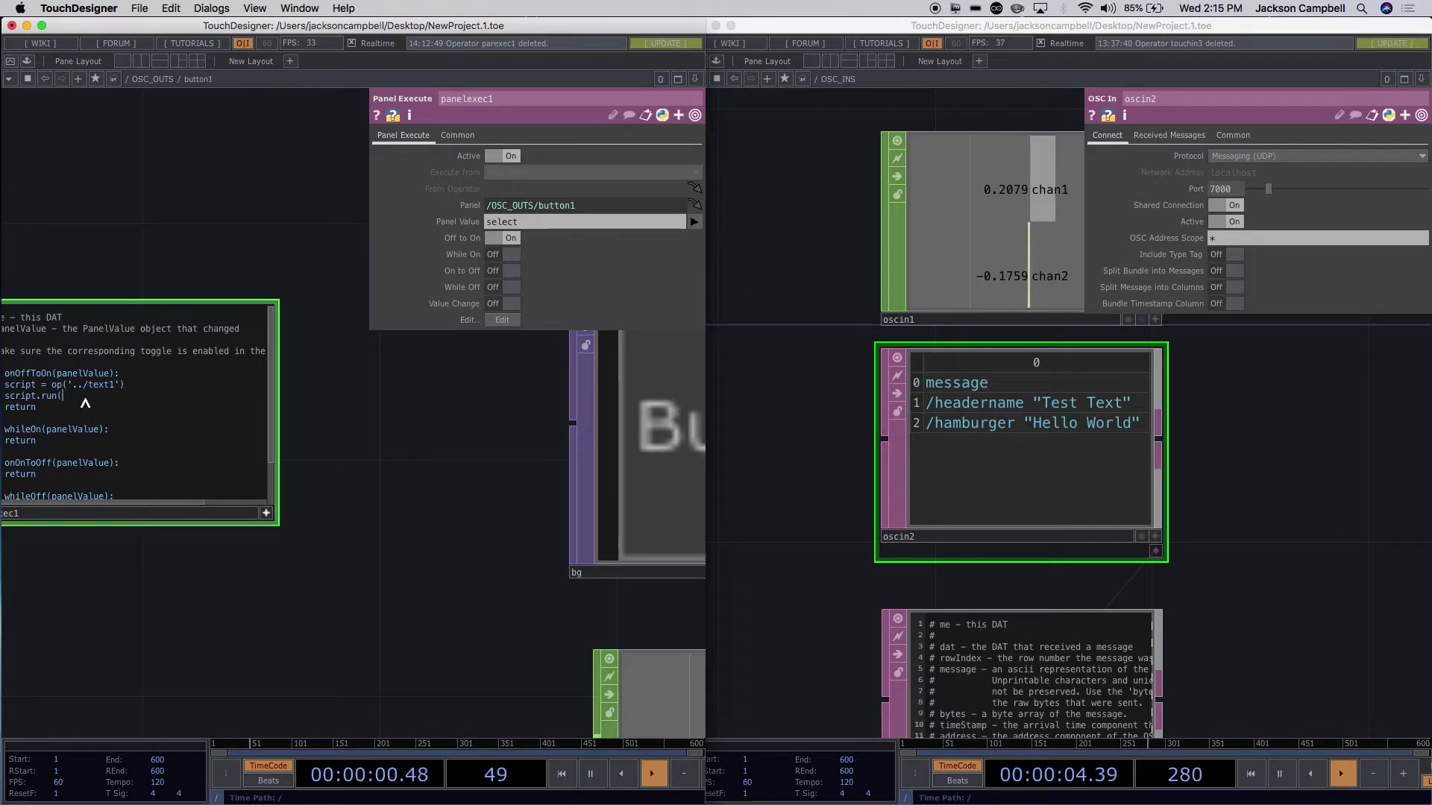
left_click_drag(400, 434, 556, 517)
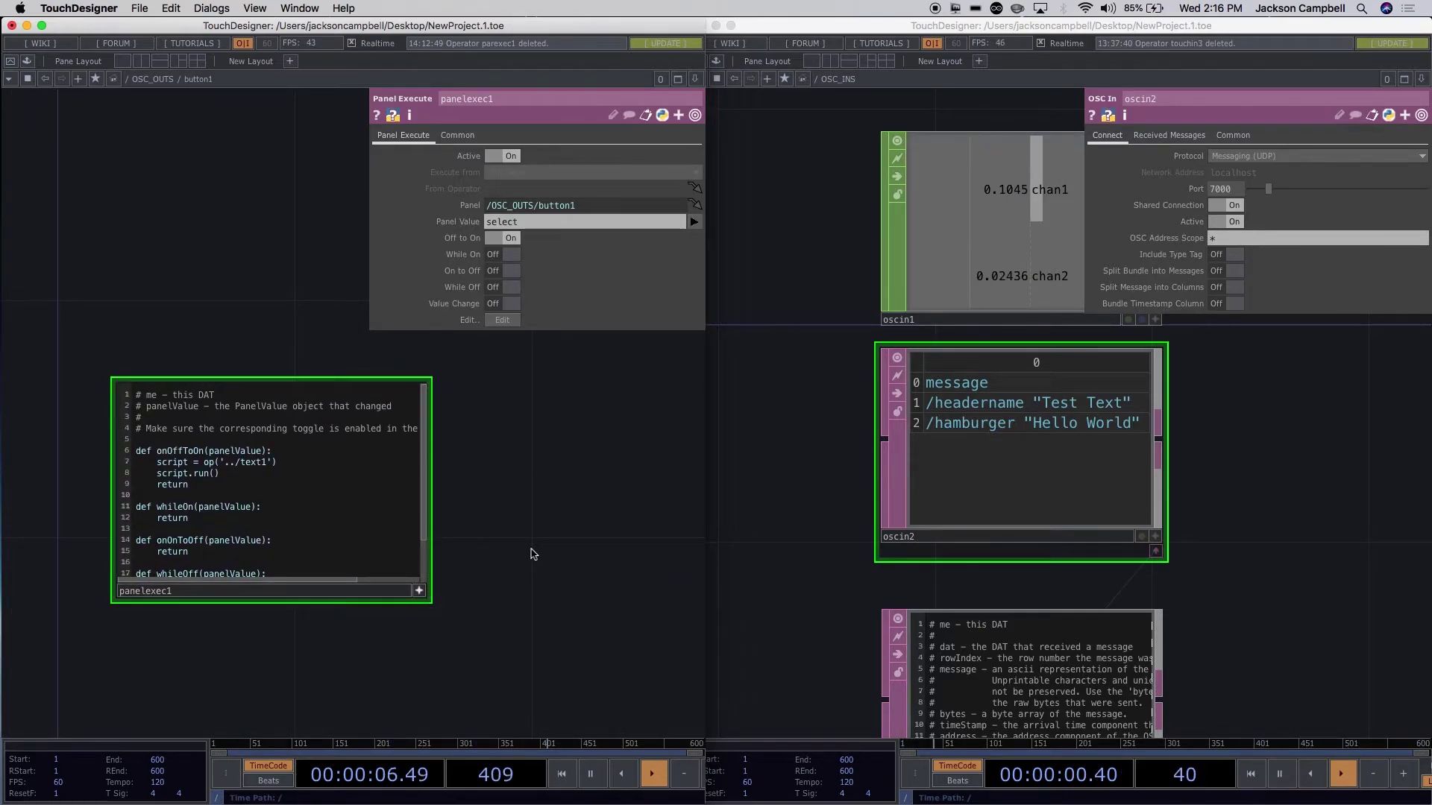
Return to the OSC_OUTS network and hide button1's parameters.
scroll(532, 549, "down", 2)
scroll(522, 565, "down", 5)
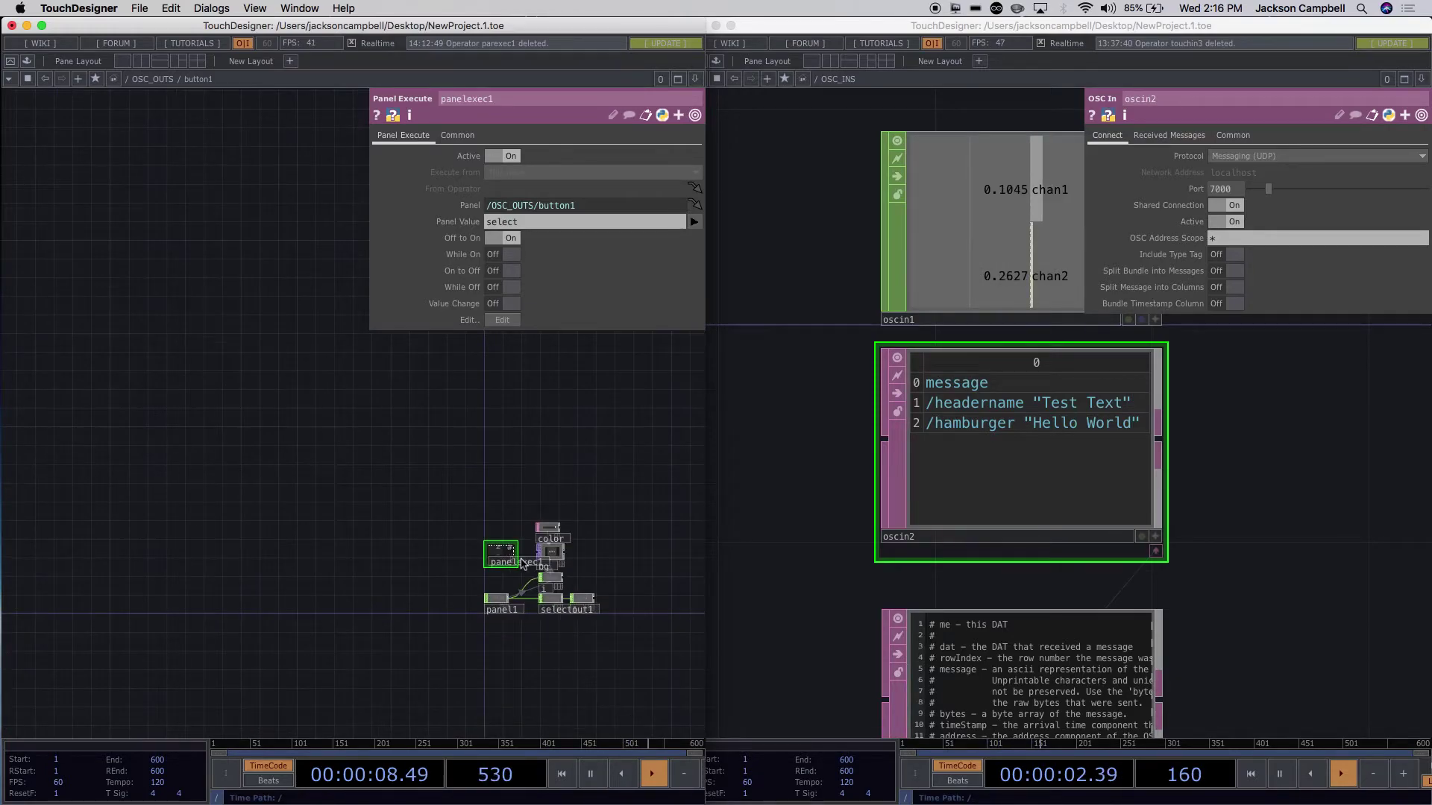
scroll(413, 575, "down", 4)
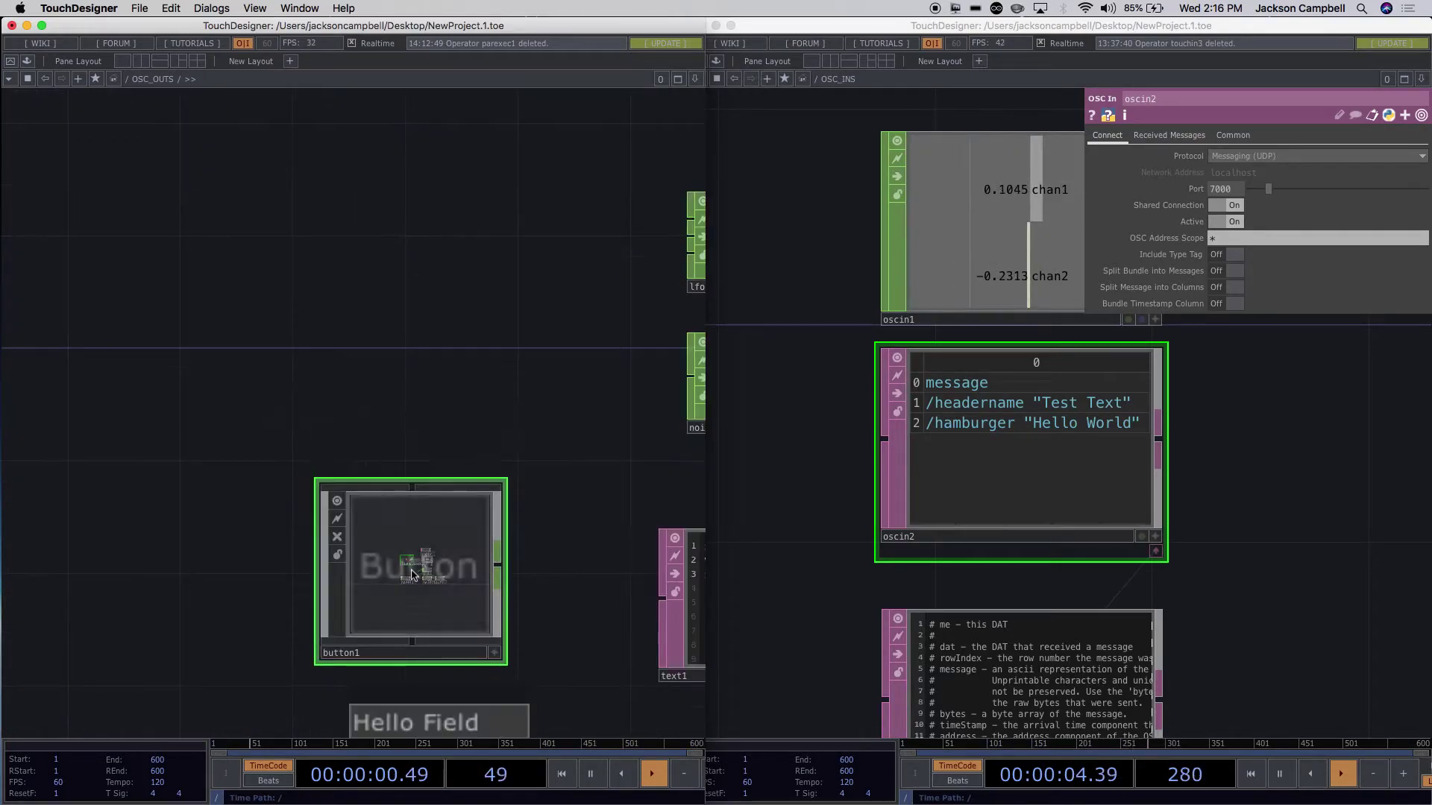
left_click_drag(540, 614, 238, 548)
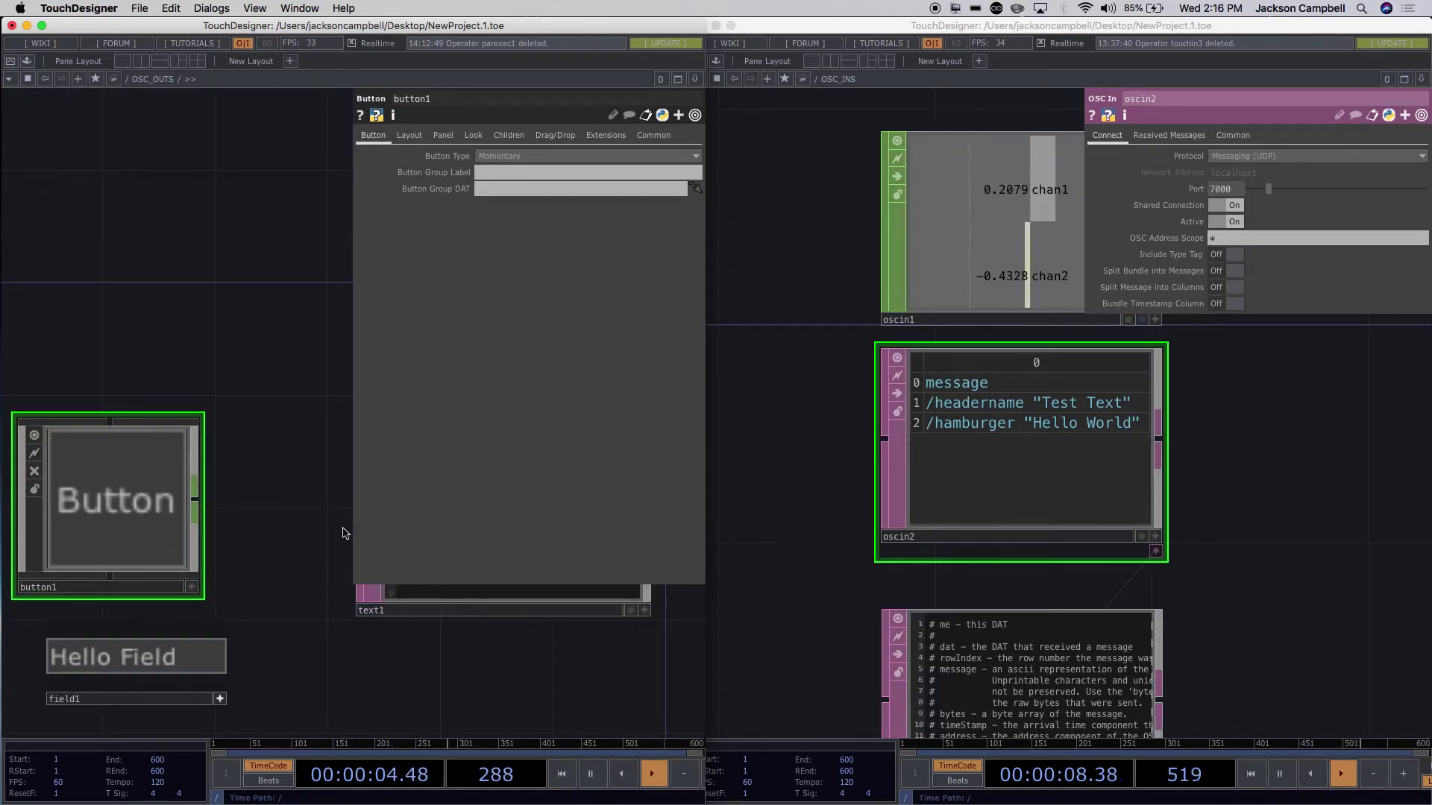
key("p")
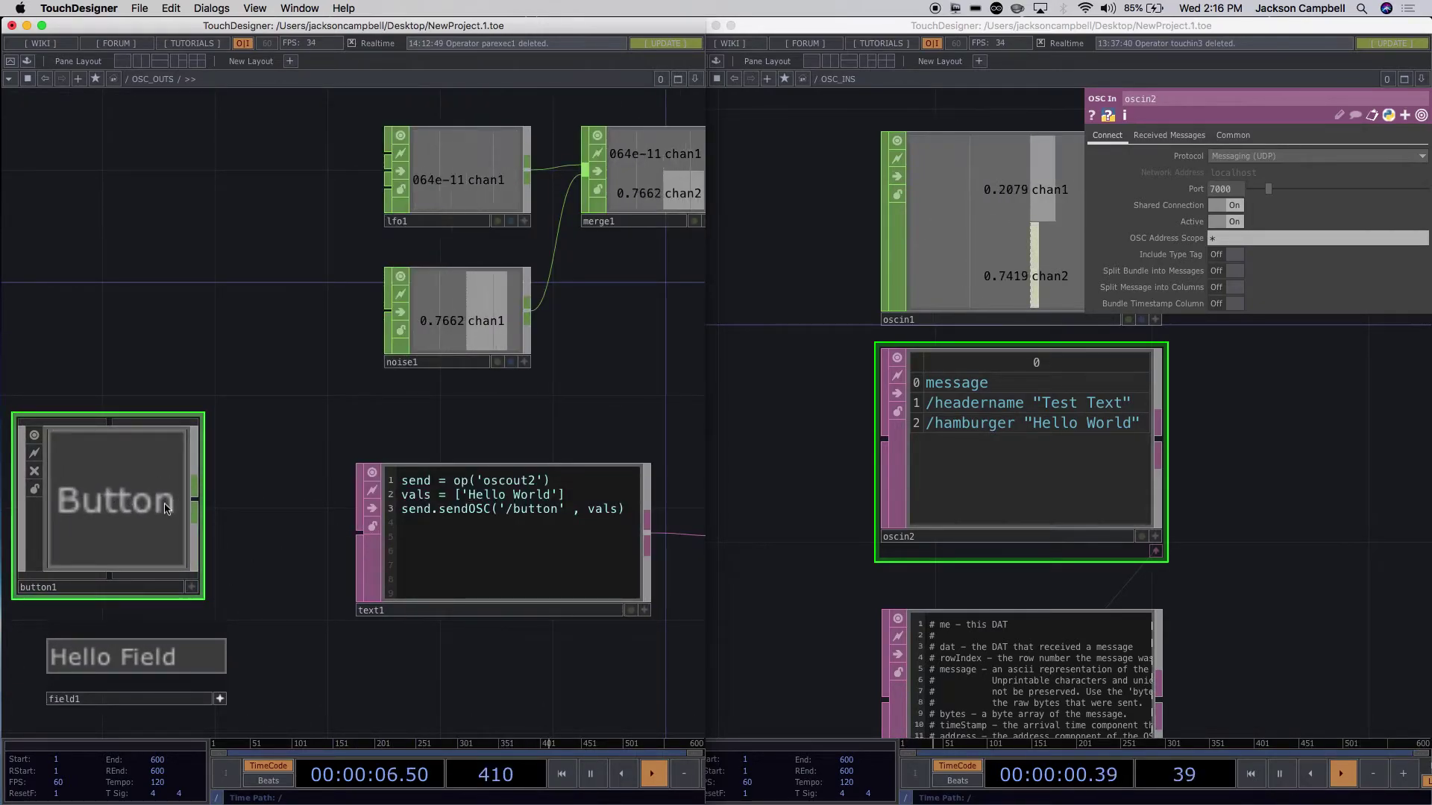
Make button1's viewer active and trigger the button three times to send the OSC message.
left_click(191, 588)
left_click(152, 542)
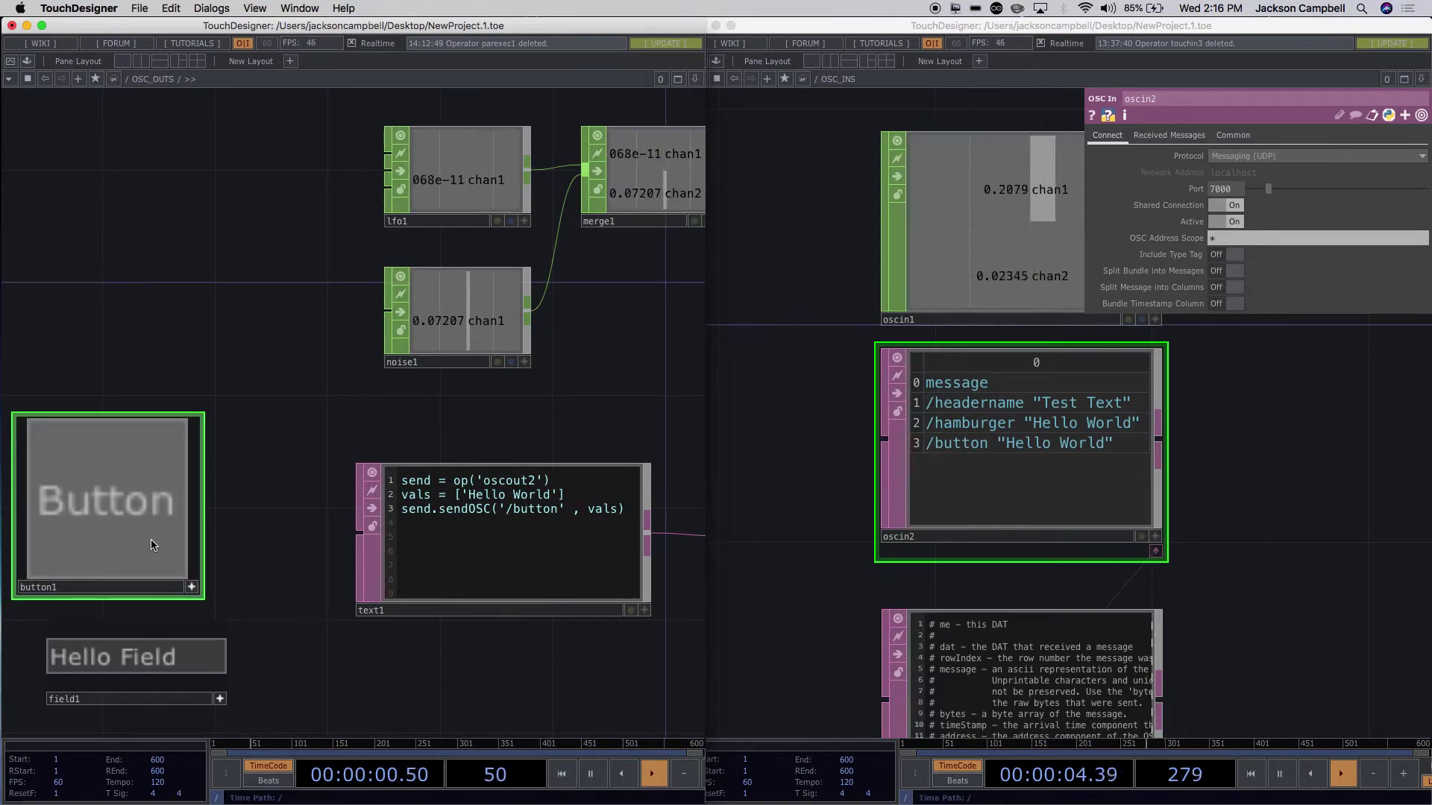
left_click(151, 545)
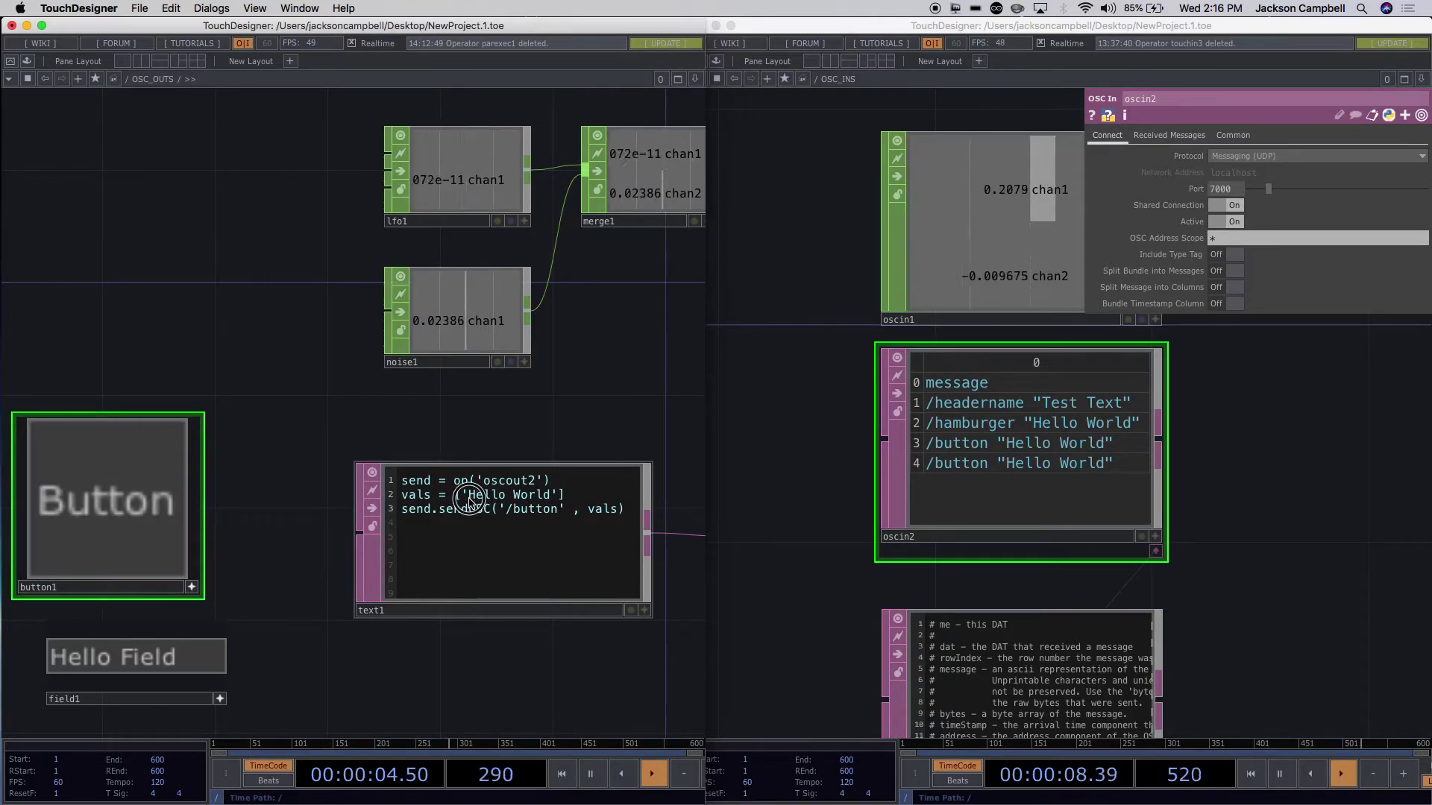
left_click(468, 501)
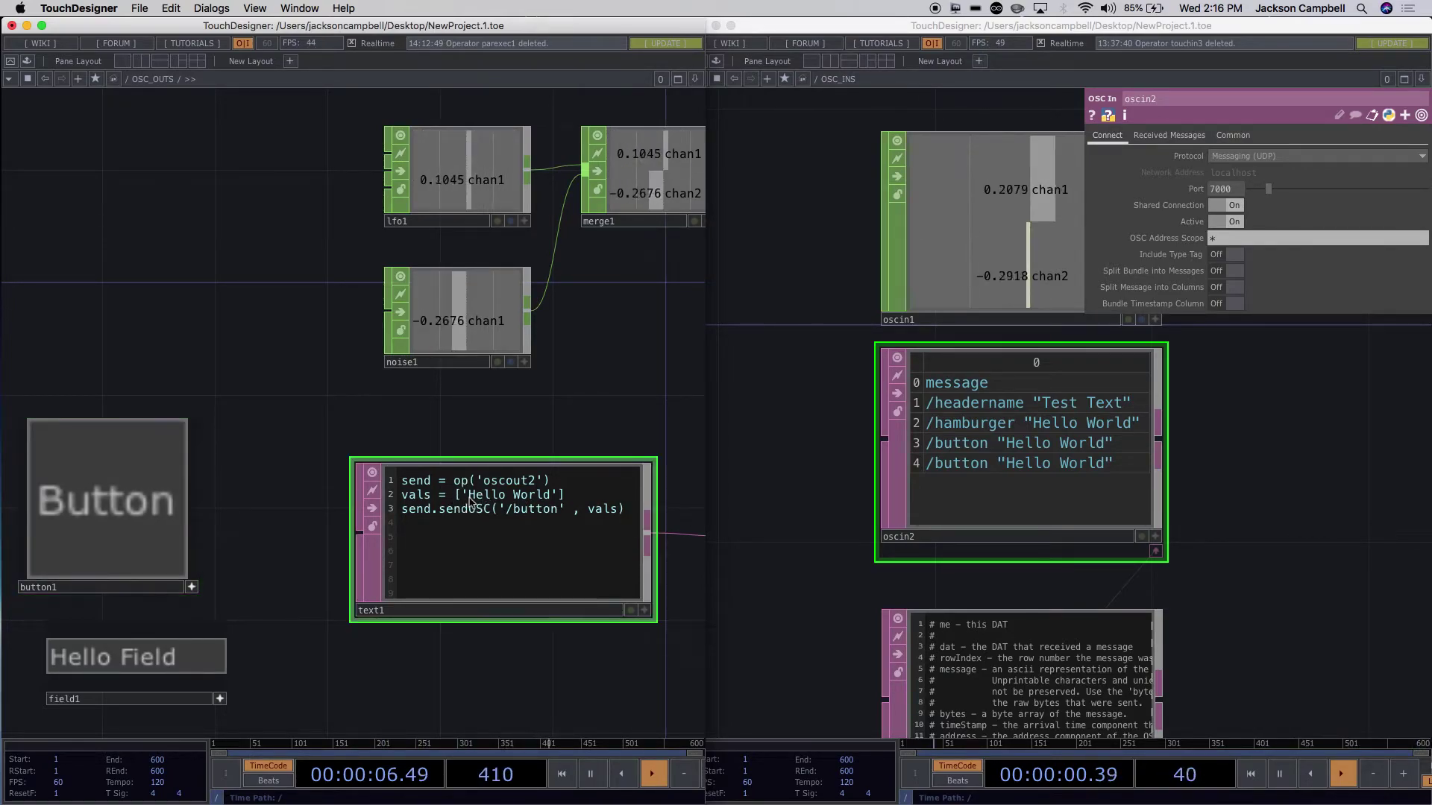
left_click(121, 533)
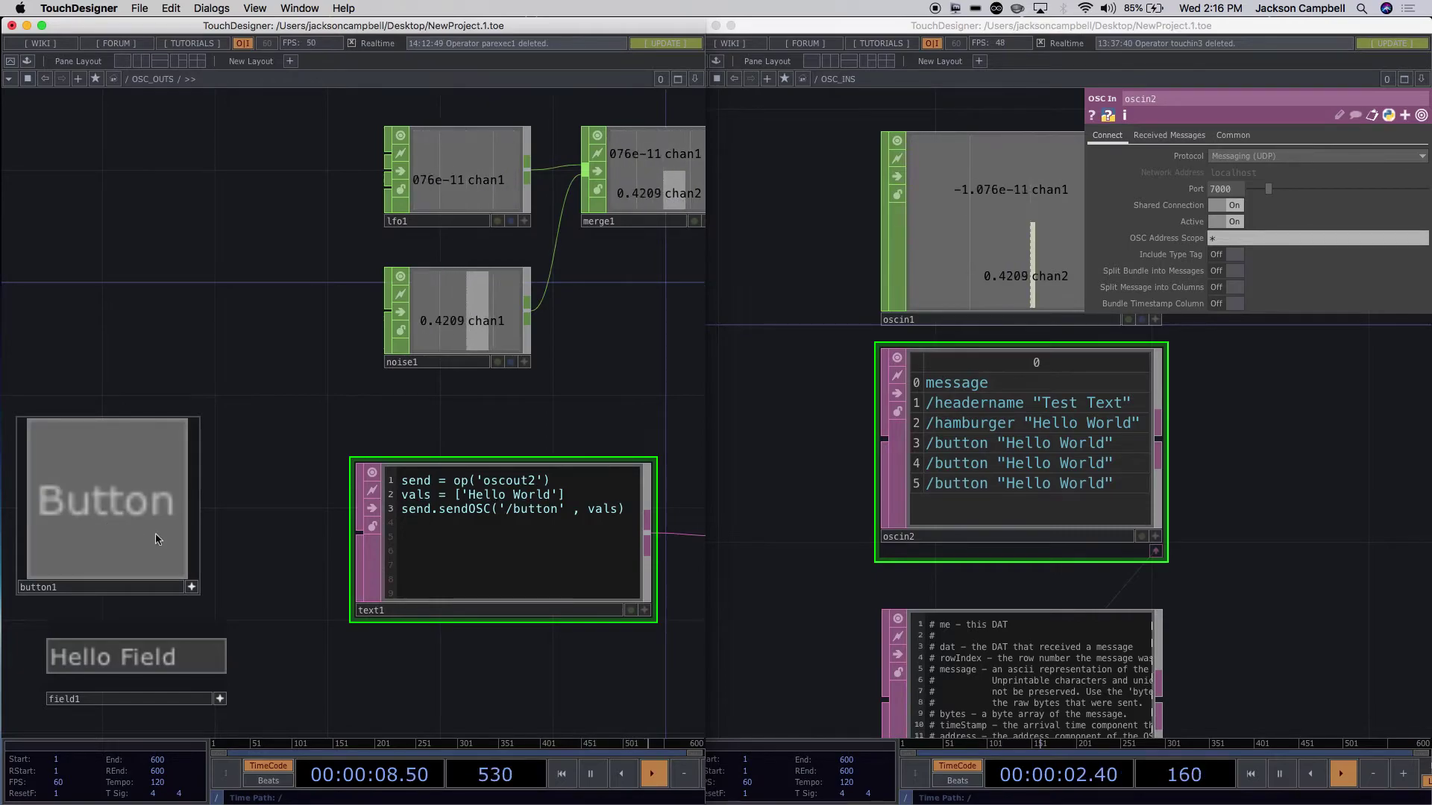
Make text1 editable, change the text in its vals list to 'something else', and trigger button1 to send it.
left_click(645, 610)
left_click_drag(554, 501, 460, 500)
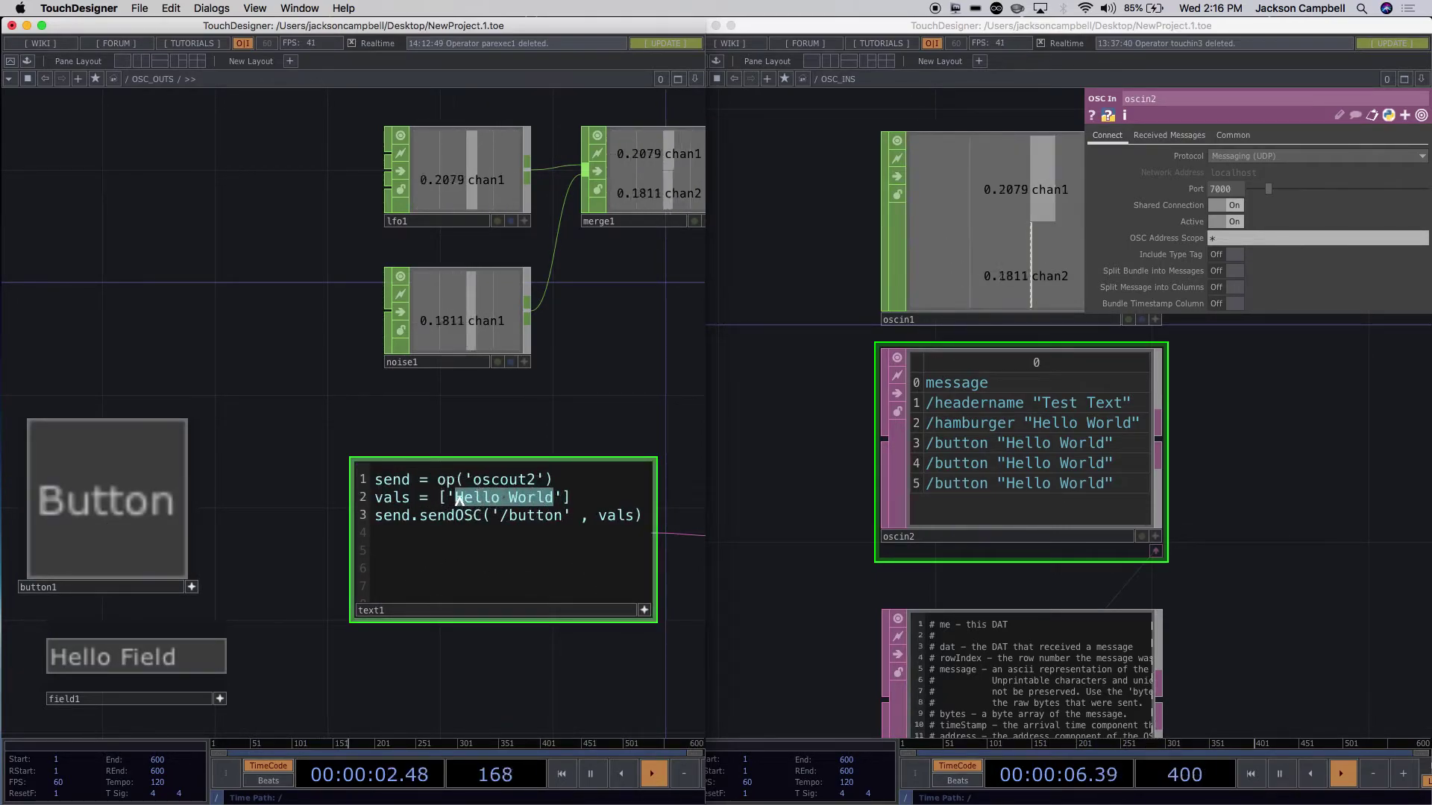
type("something else")
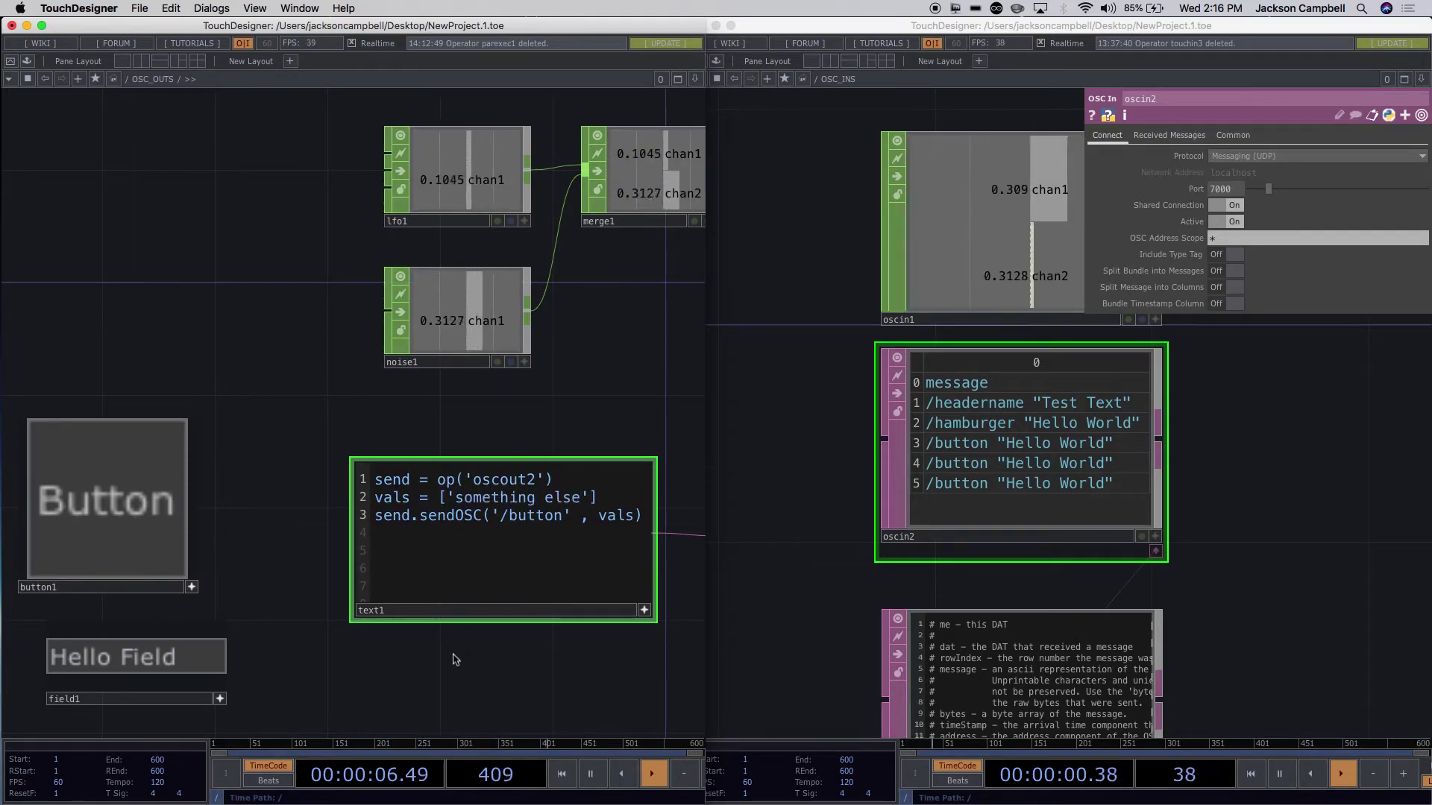
left_click(145, 495)
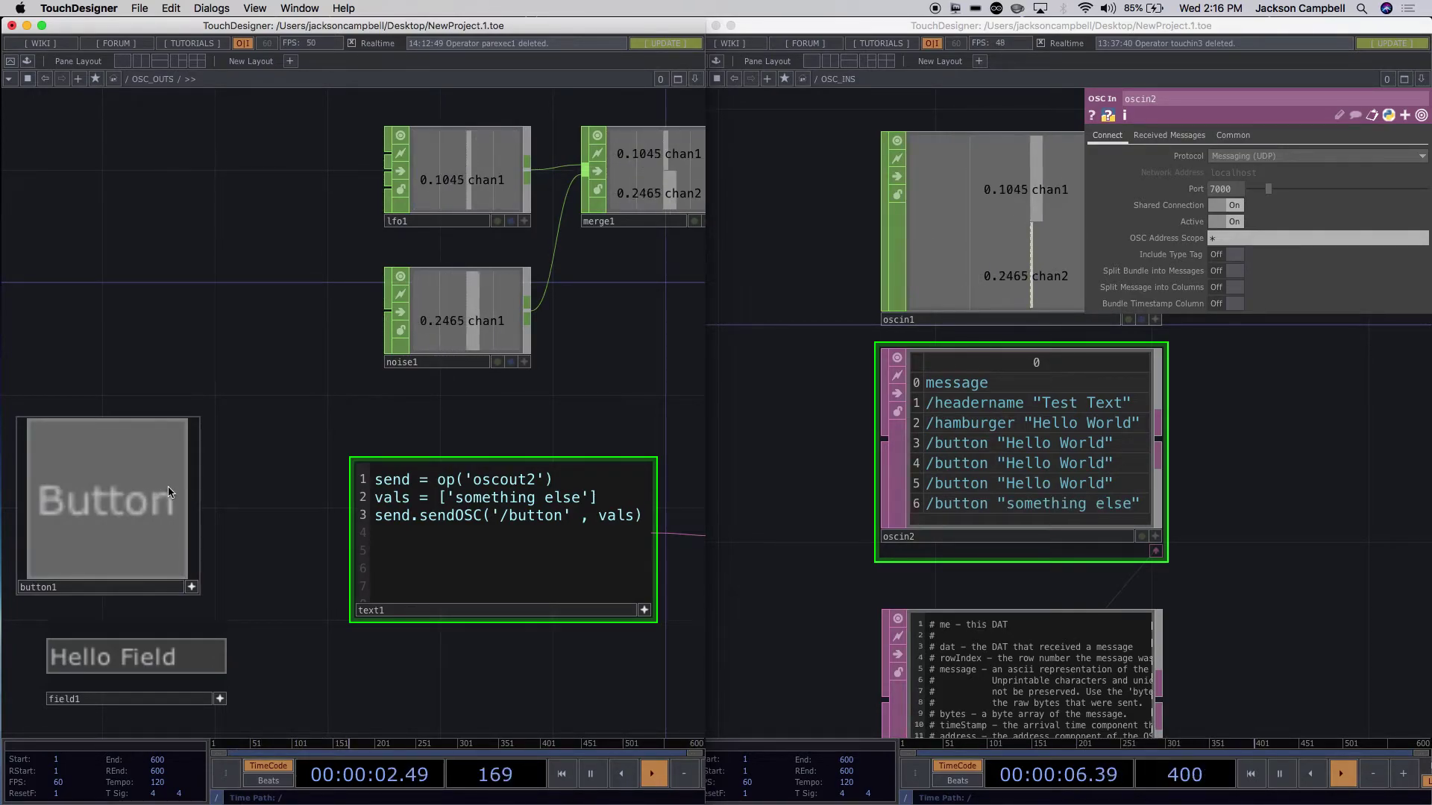
Make field1's viewer inactive, examine the out1 DAT inside its network, and return to OSC_OUTS.
left_click_drag(248, 484, 263, 317)
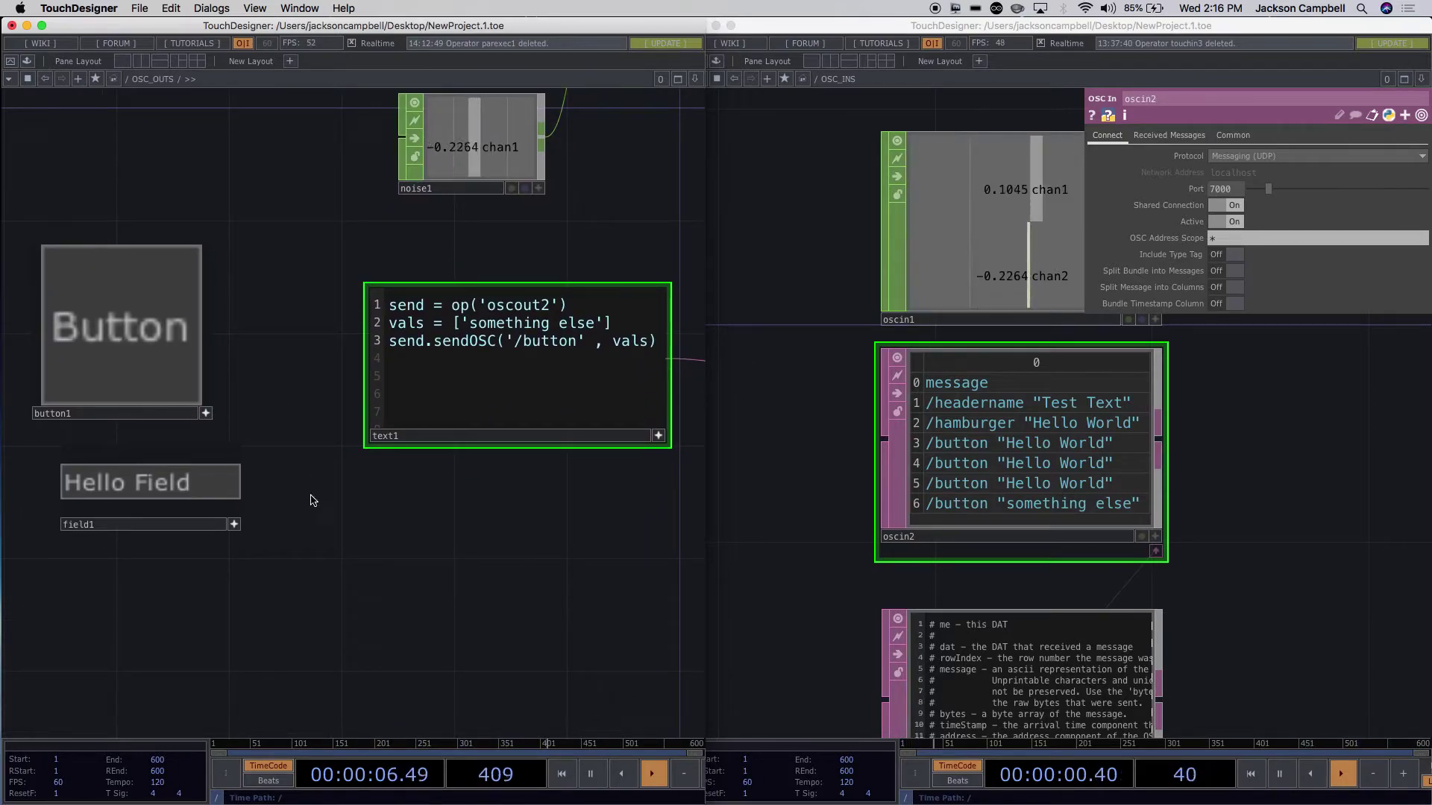
left_click(233, 525)
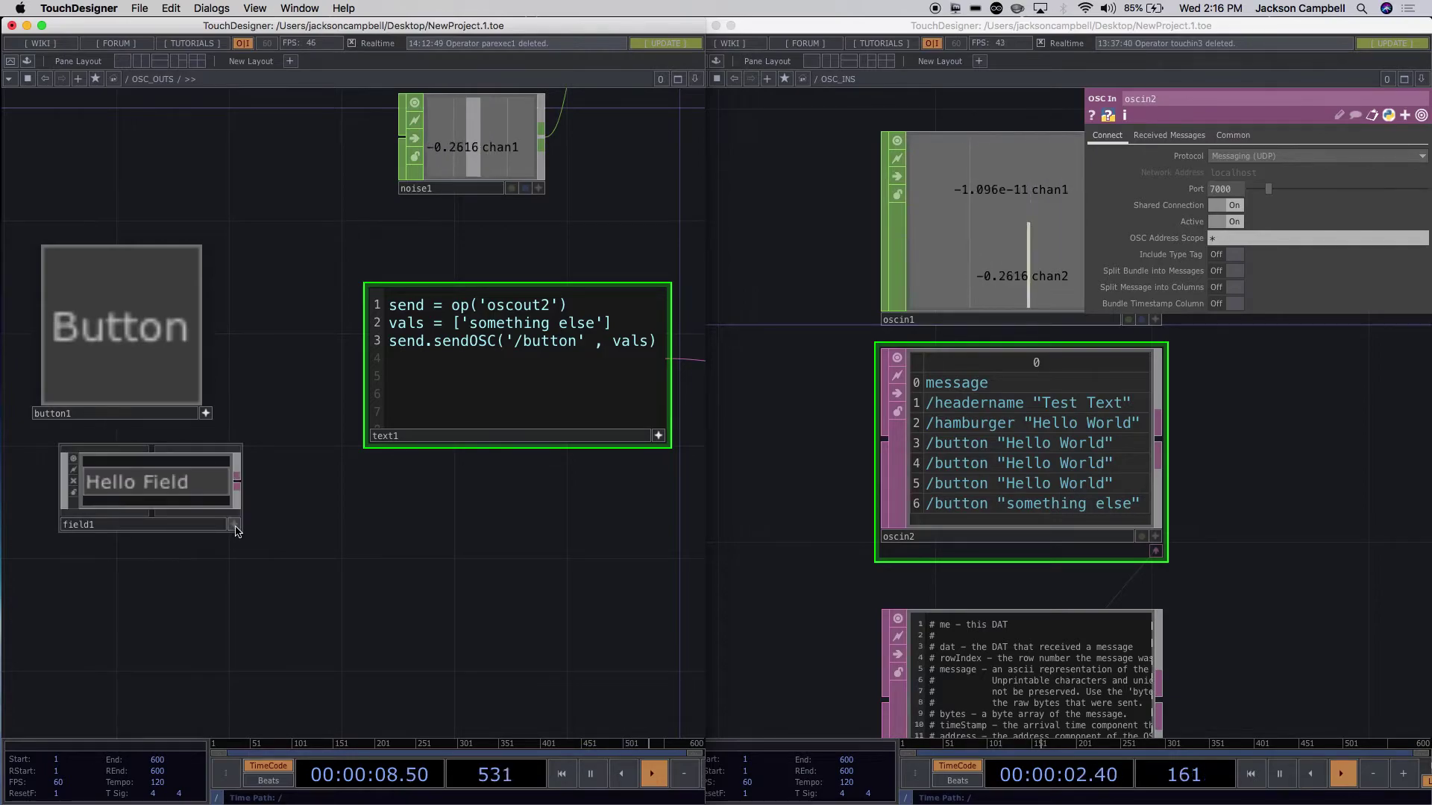
scroll(208, 496, "up", 2)
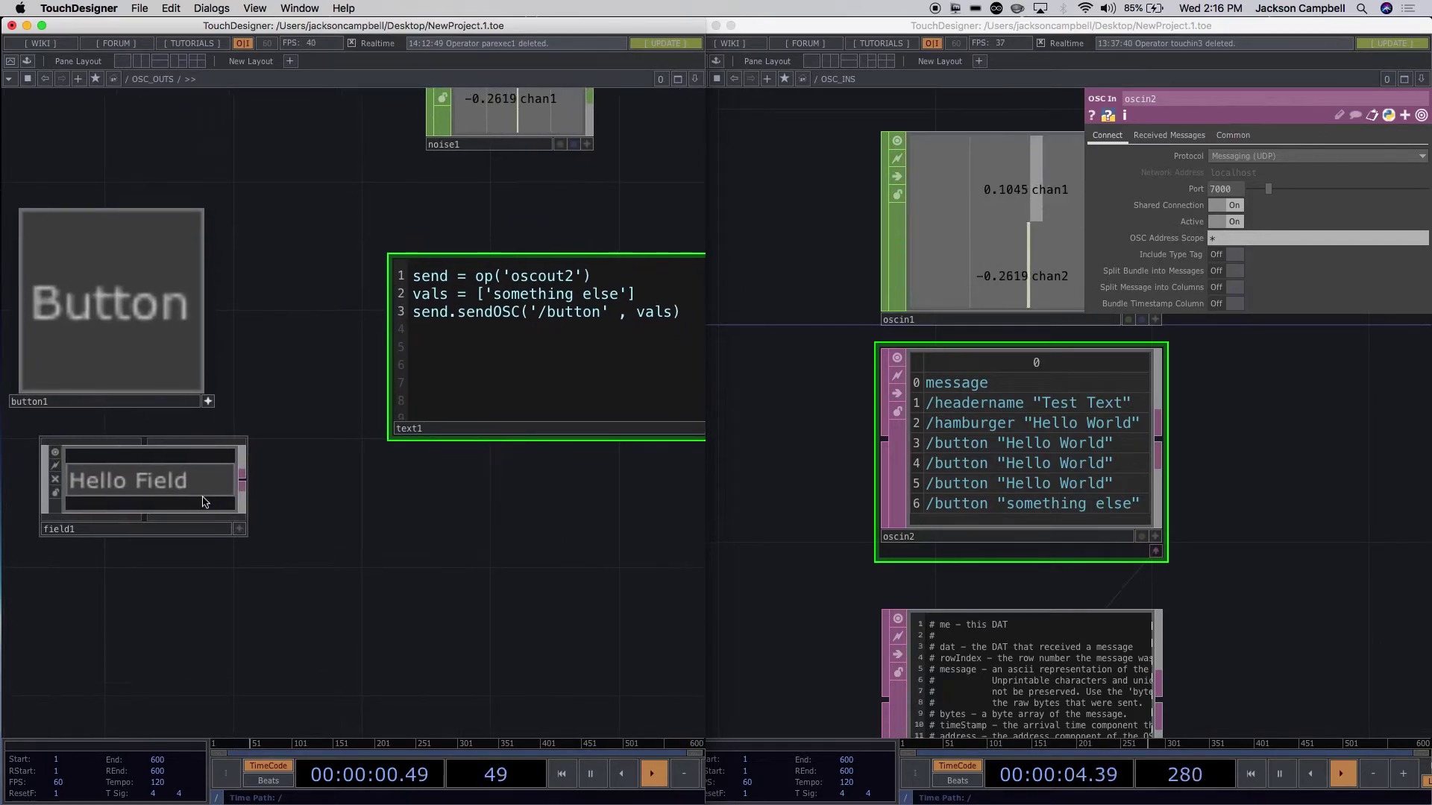
scroll(208, 491, "up", 4)
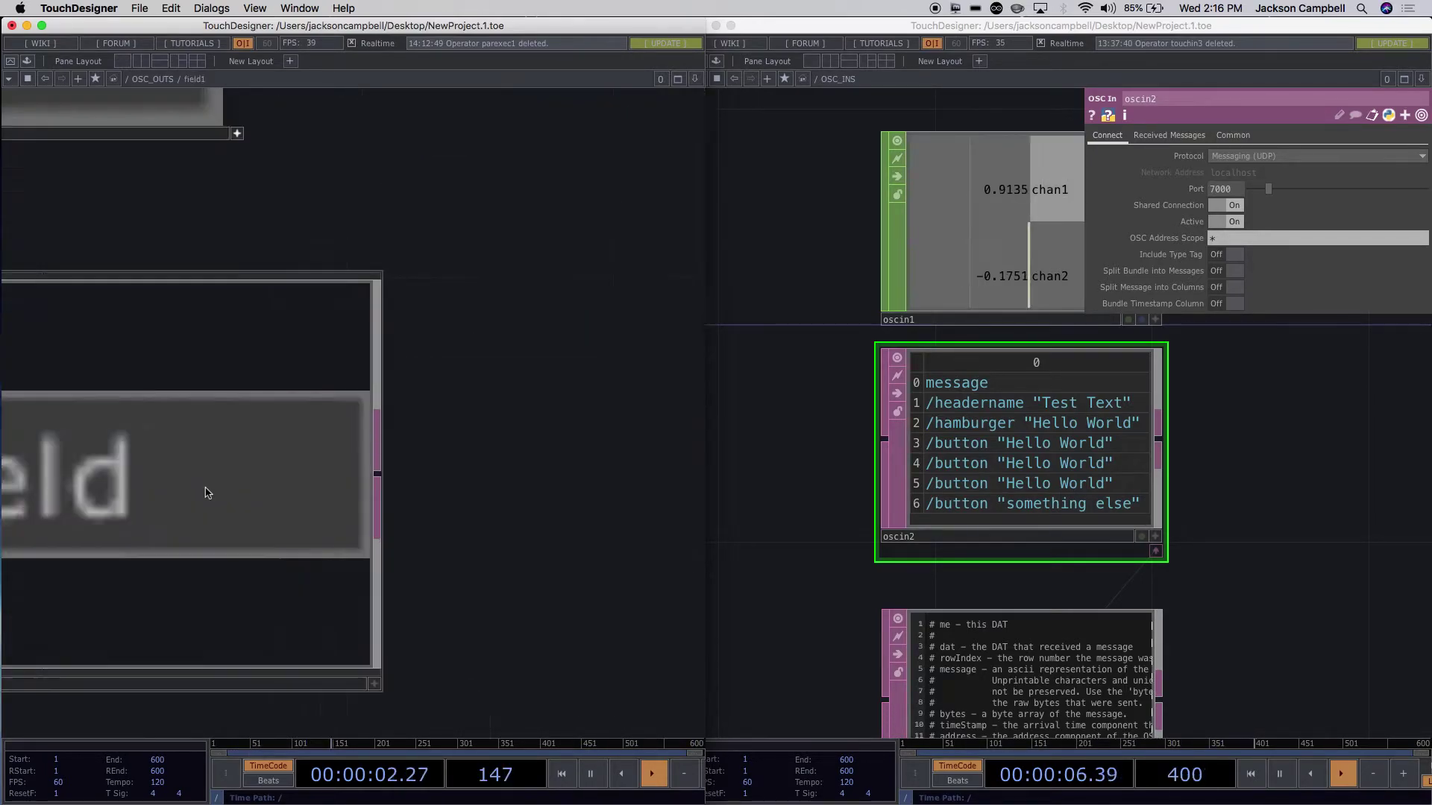
left_click_drag(606, 523, 477, 482)
scroll(586, 379, "up", 2)
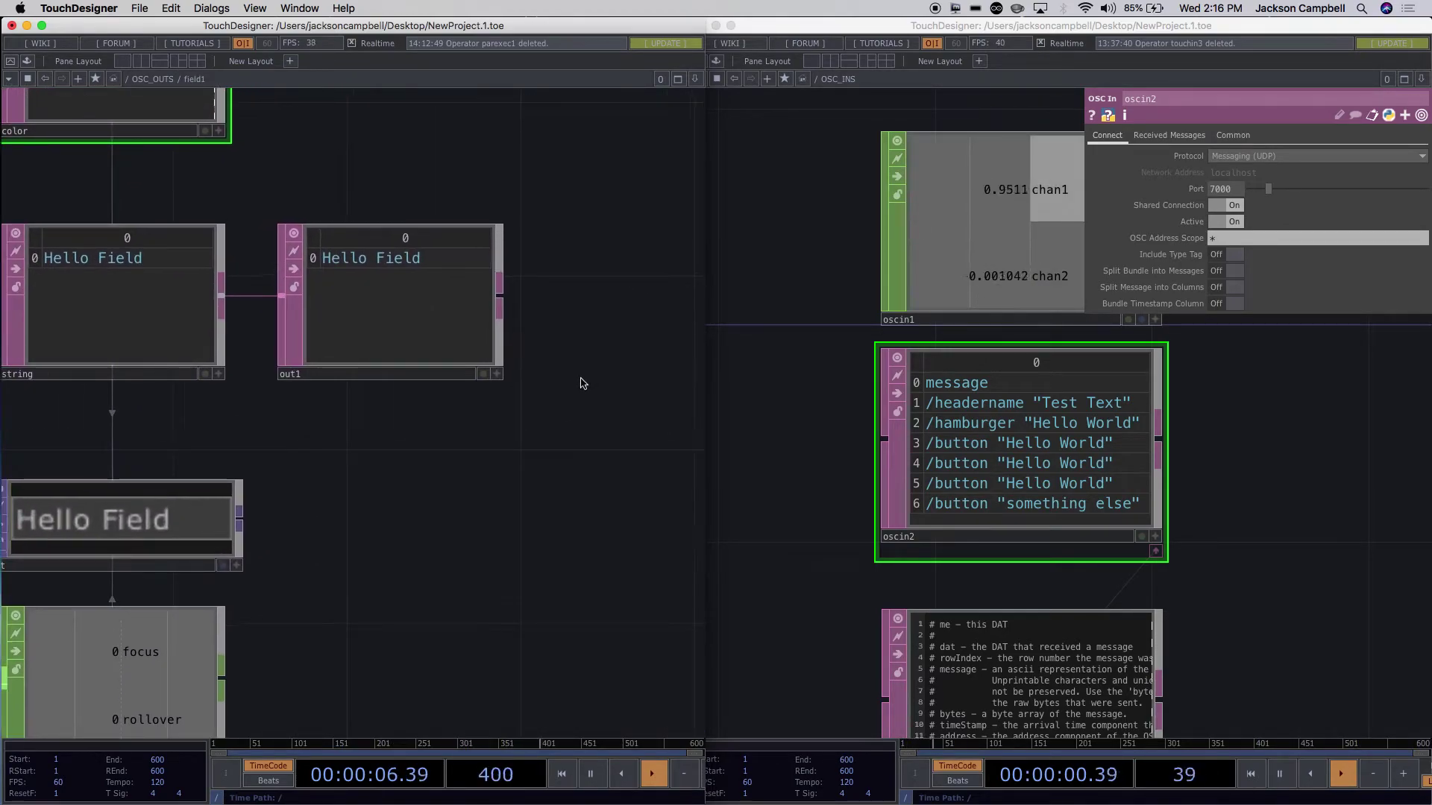
left_click_drag(613, 246, 614, 290)
left_click(403, 340)
scroll(470, 261, "up", 3)
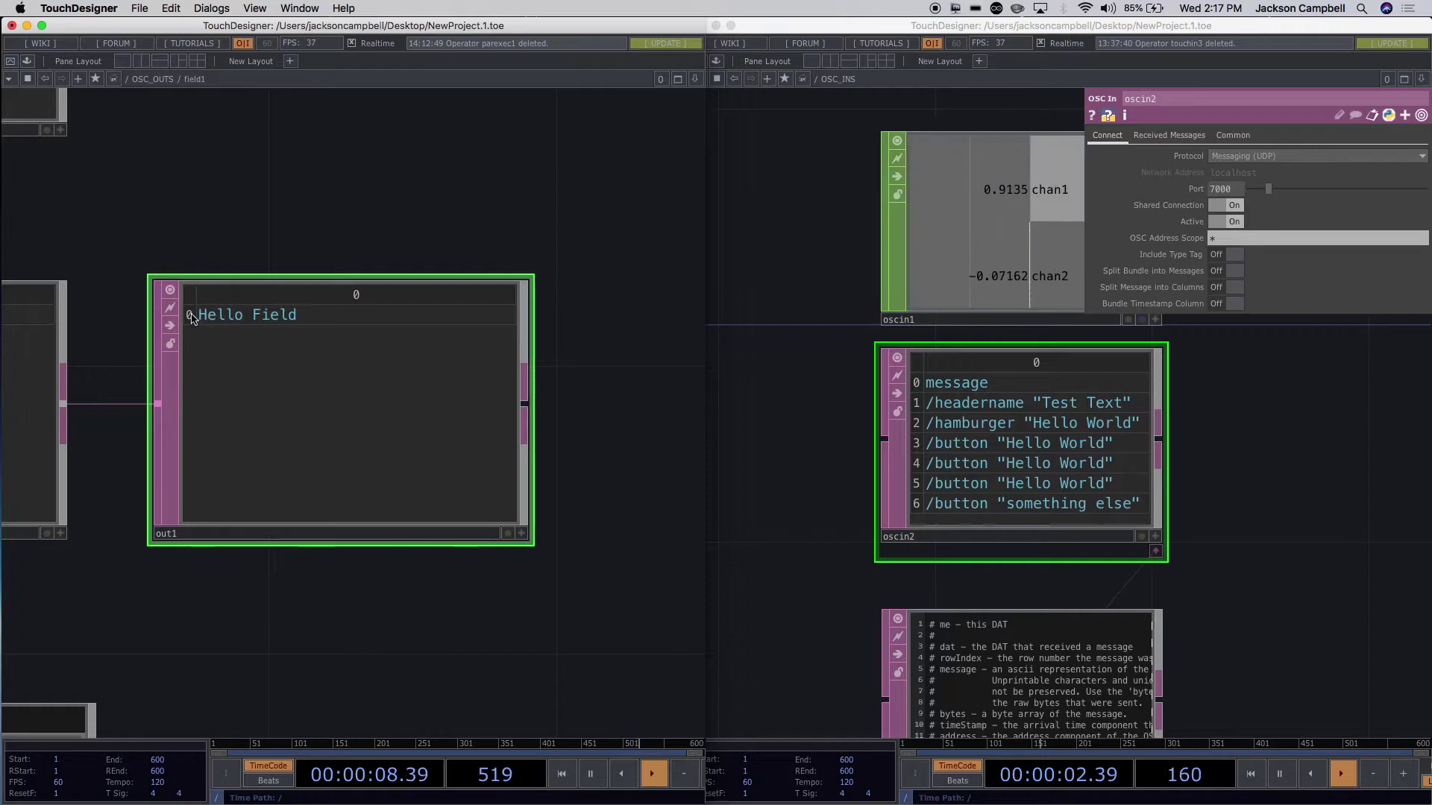
scroll(560, 458, "down", 5)
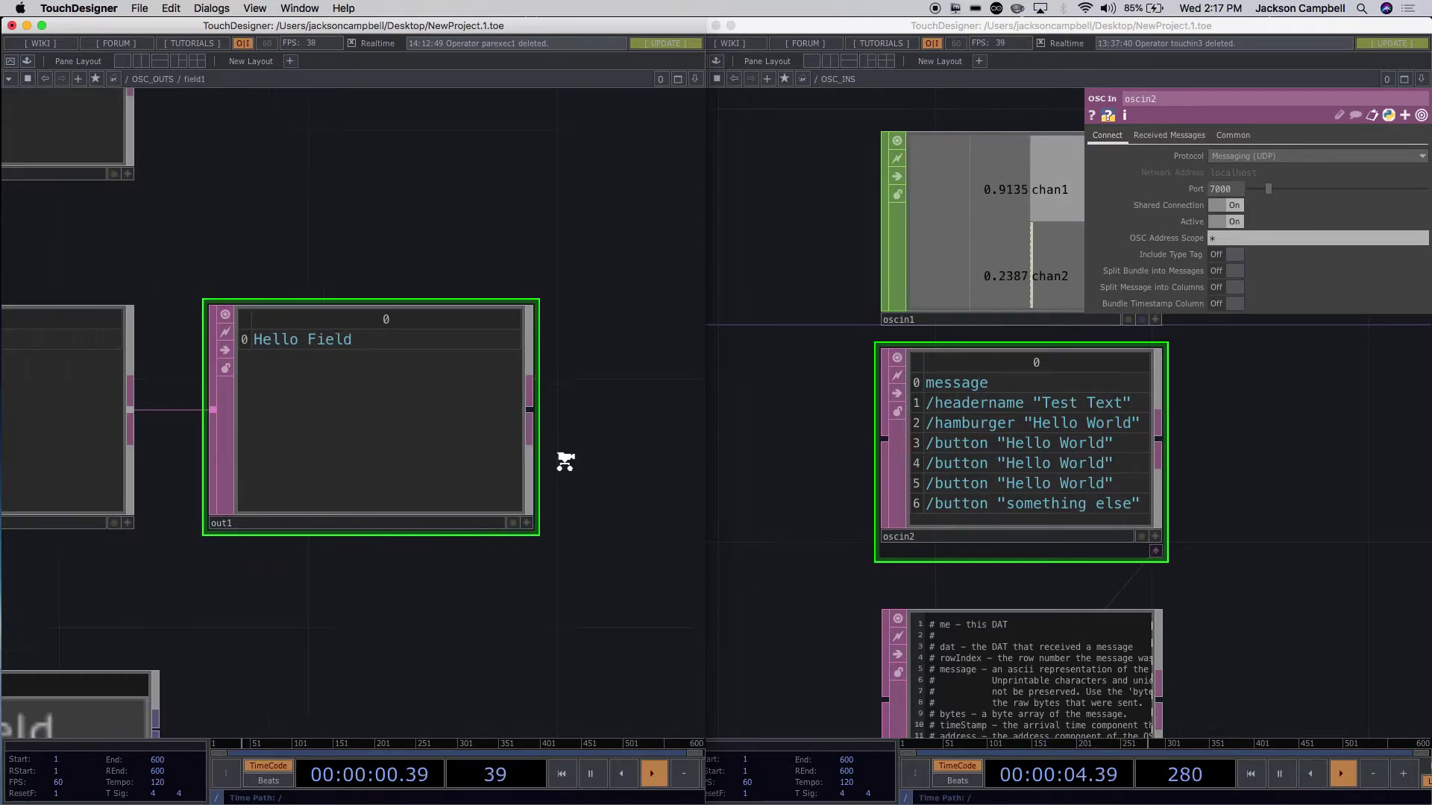
left_click_drag(553, 608, 265, 608)
scroll(375, 637, "down", 4)
left_click_drag(496, 643, 345, 607)
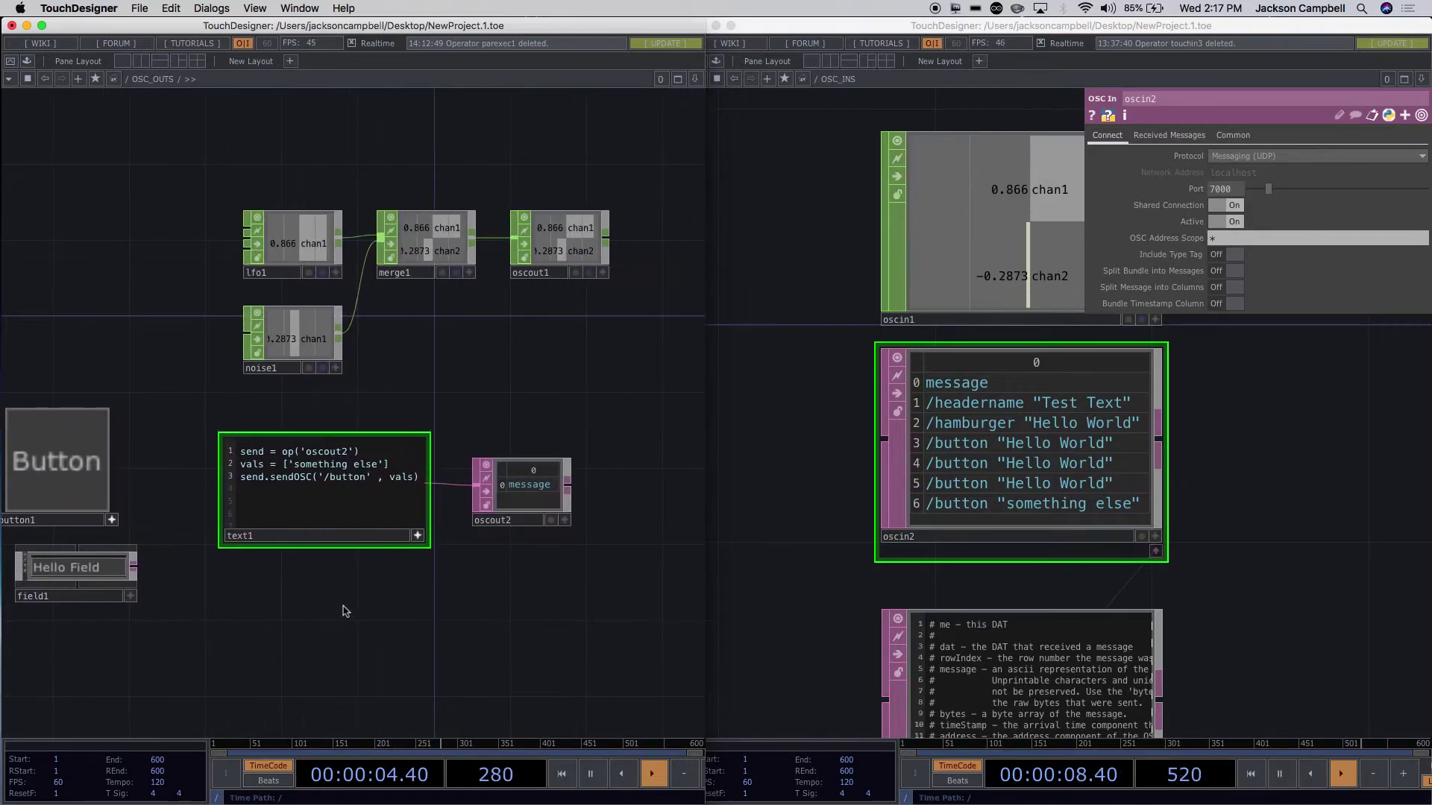
Delete the quoted 'something else' string from the vals list in the text1 script.
scroll(341, 601, "up", 3)
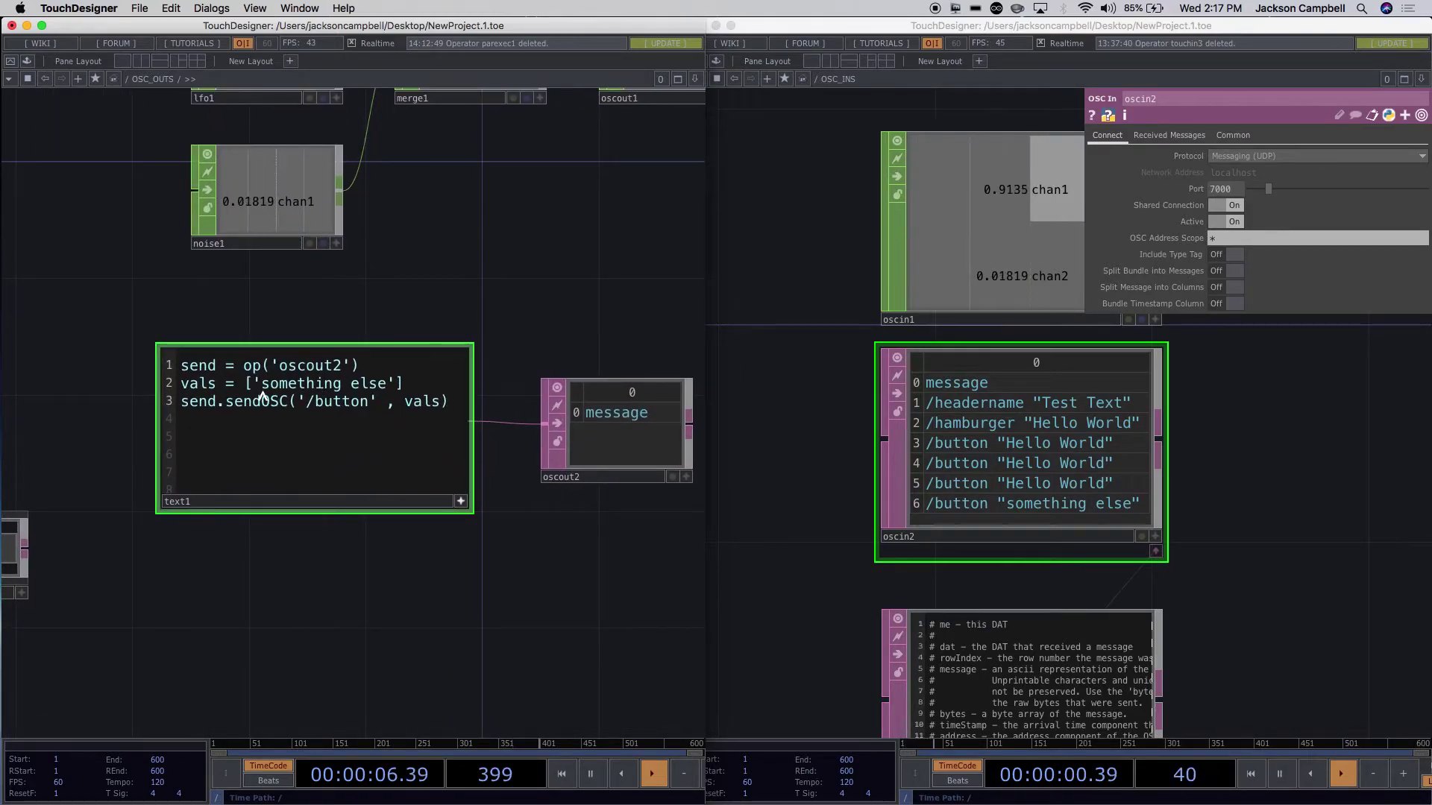
left_click_drag(264, 392, 387, 388)
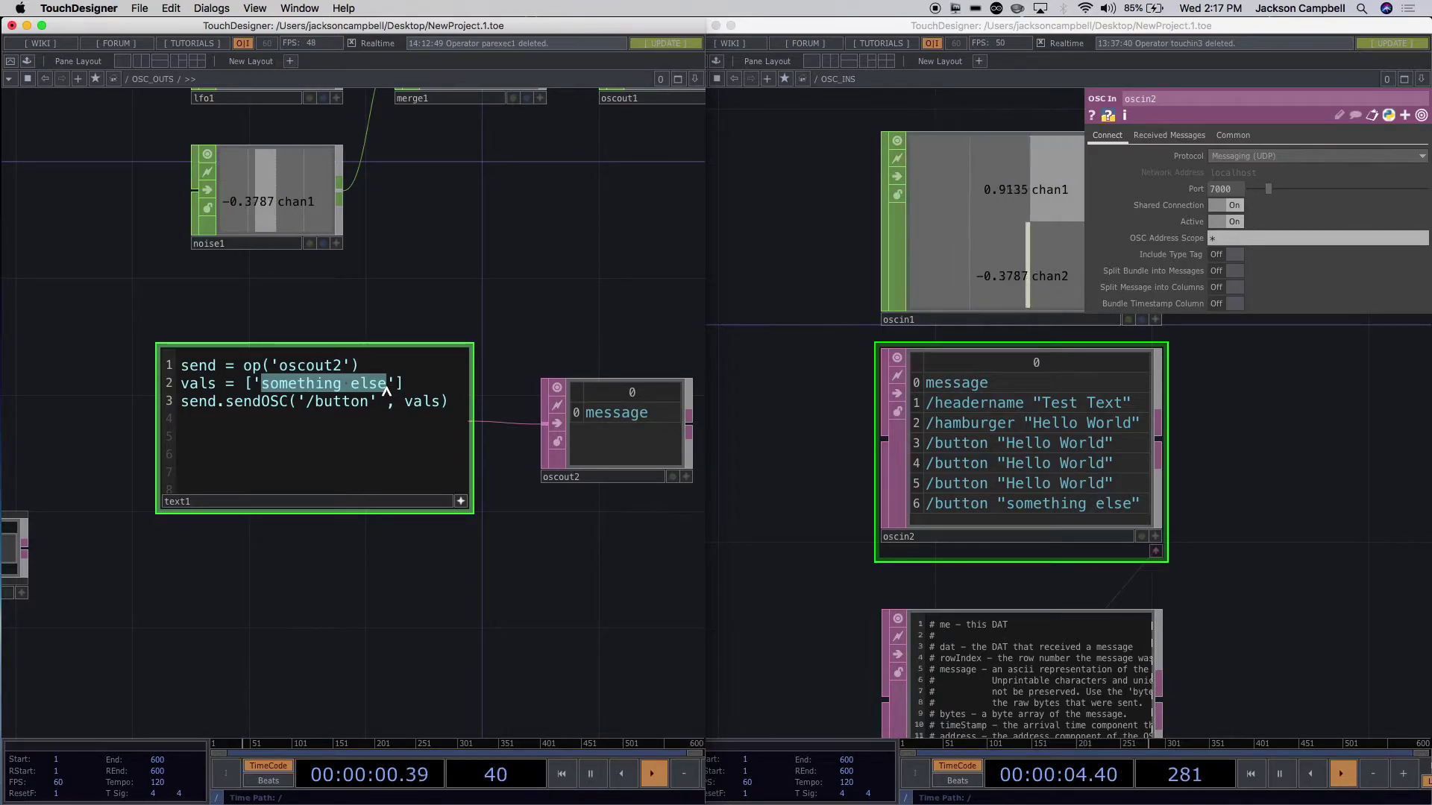
key("Left")
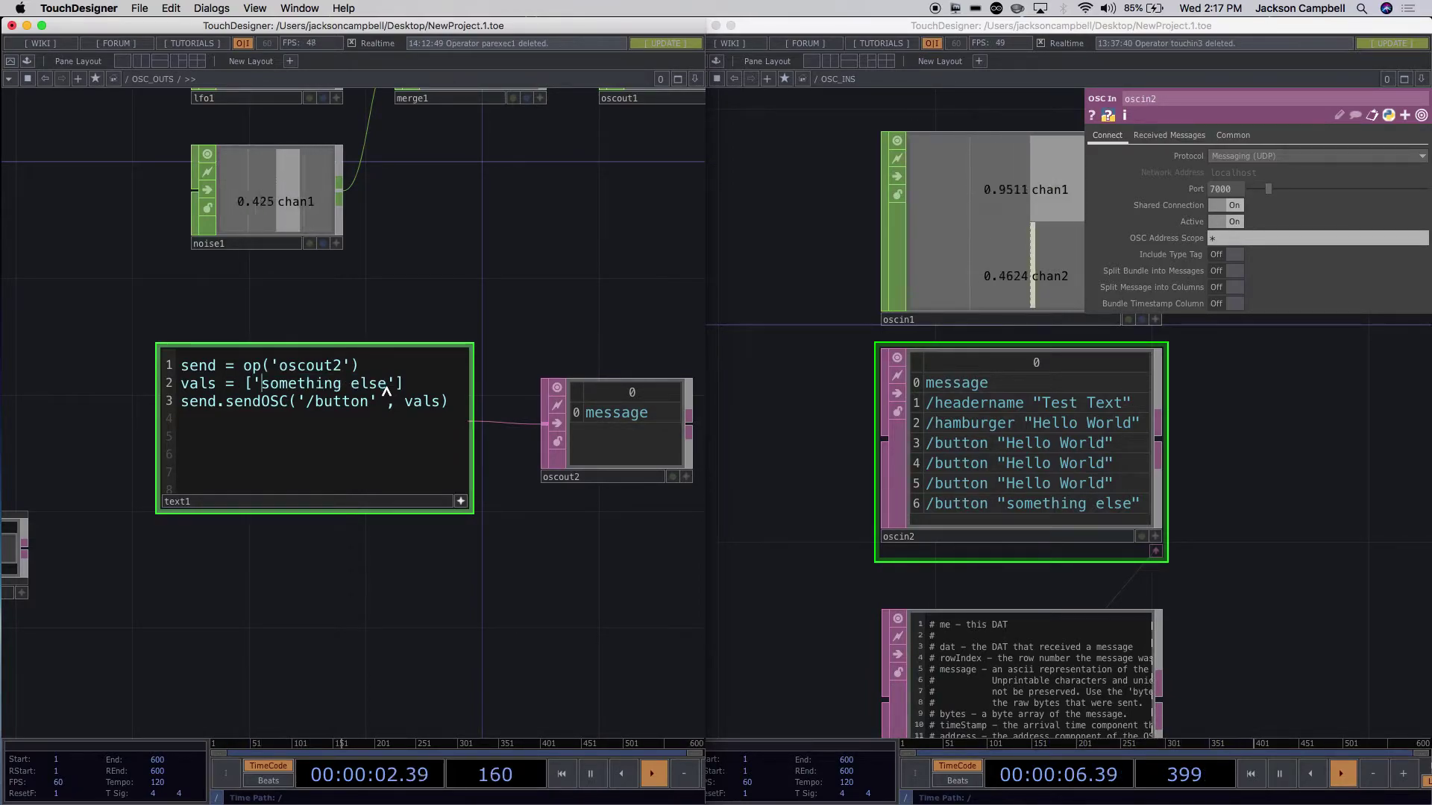
left_click_drag(396, 385, 250, 383)
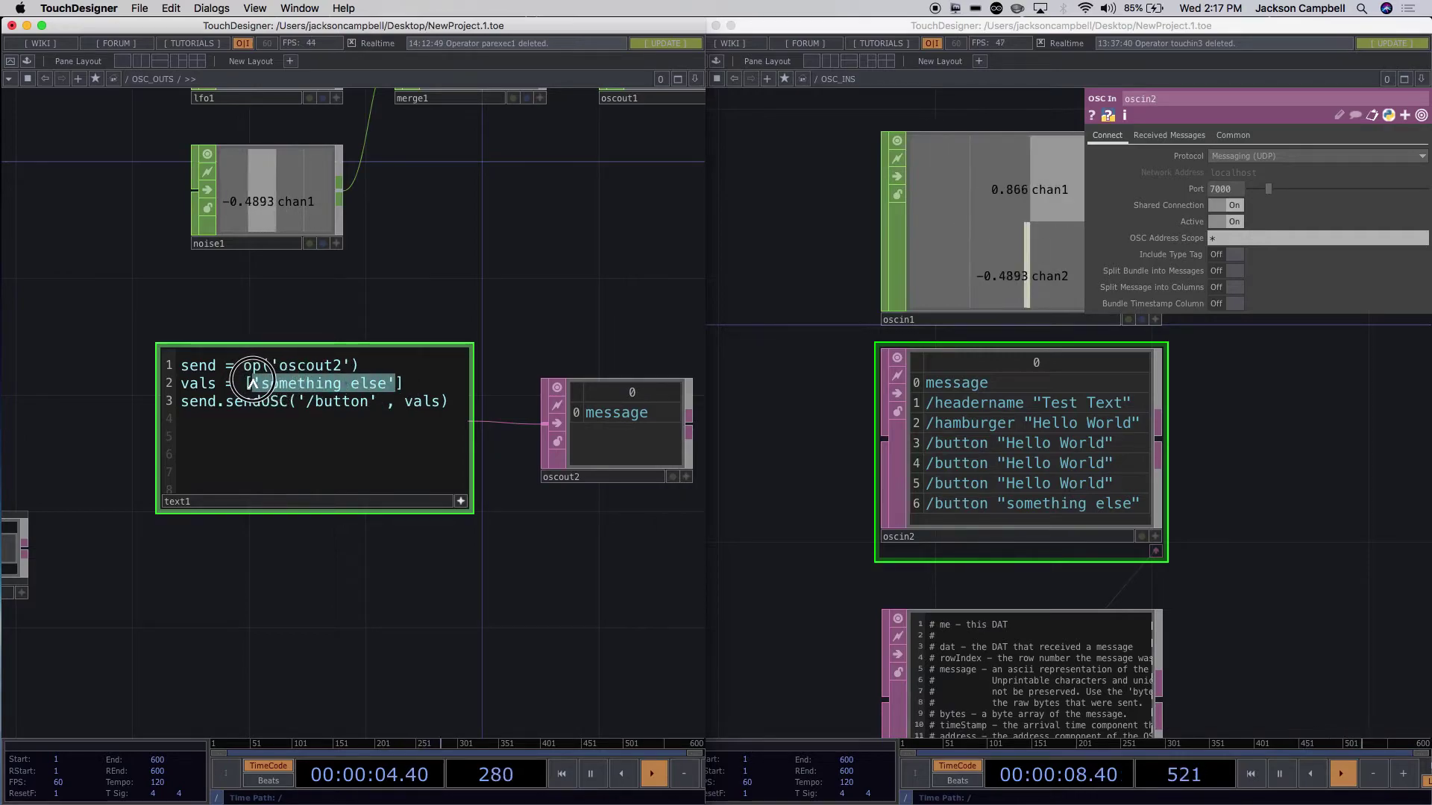
key("BackSpace")
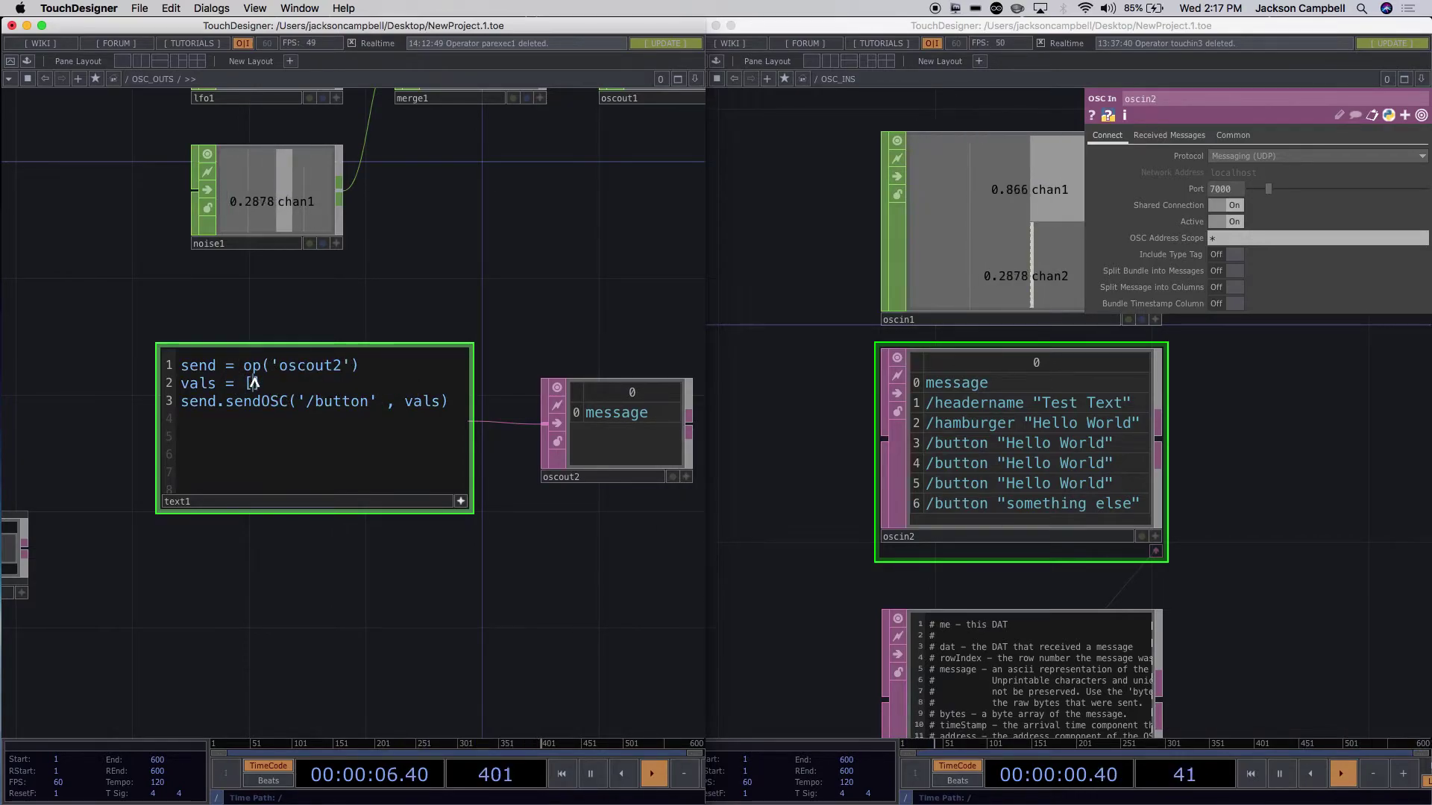
Enter op('field1/out1')[0, 0] as the entry of the vals list in text1.
type("op('")
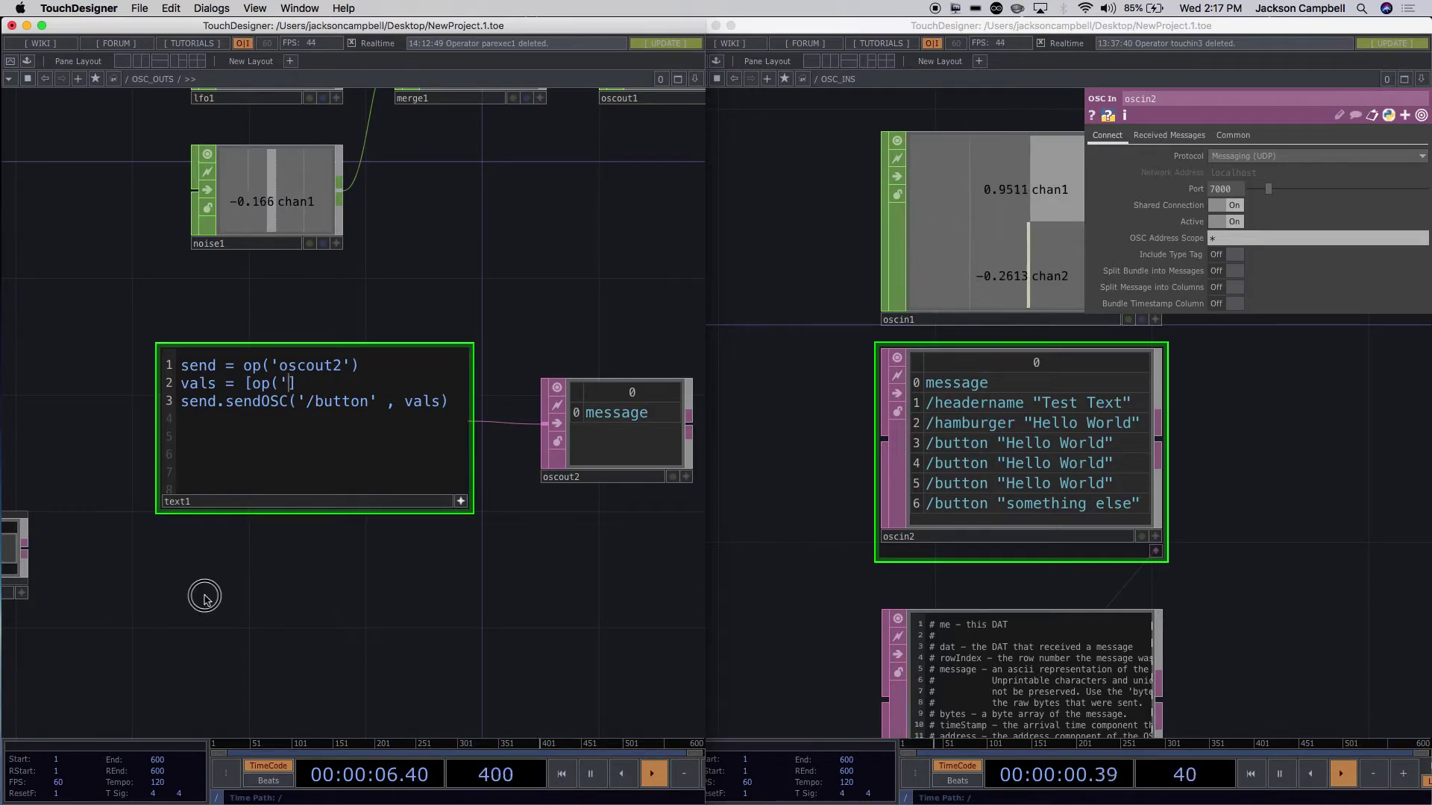
left_click_drag(205, 598, 367, 630)
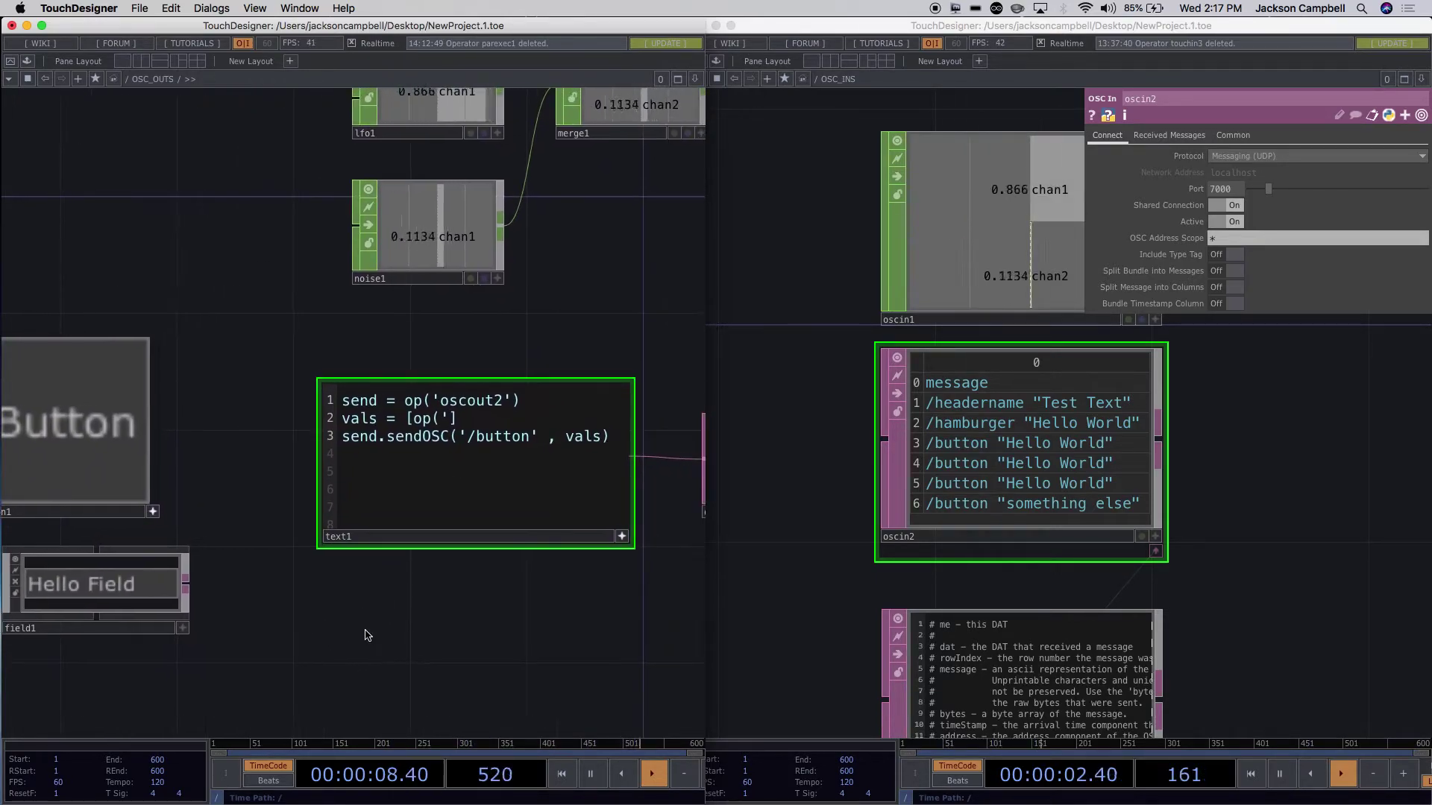
left_click(449, 419)
type("fiel")
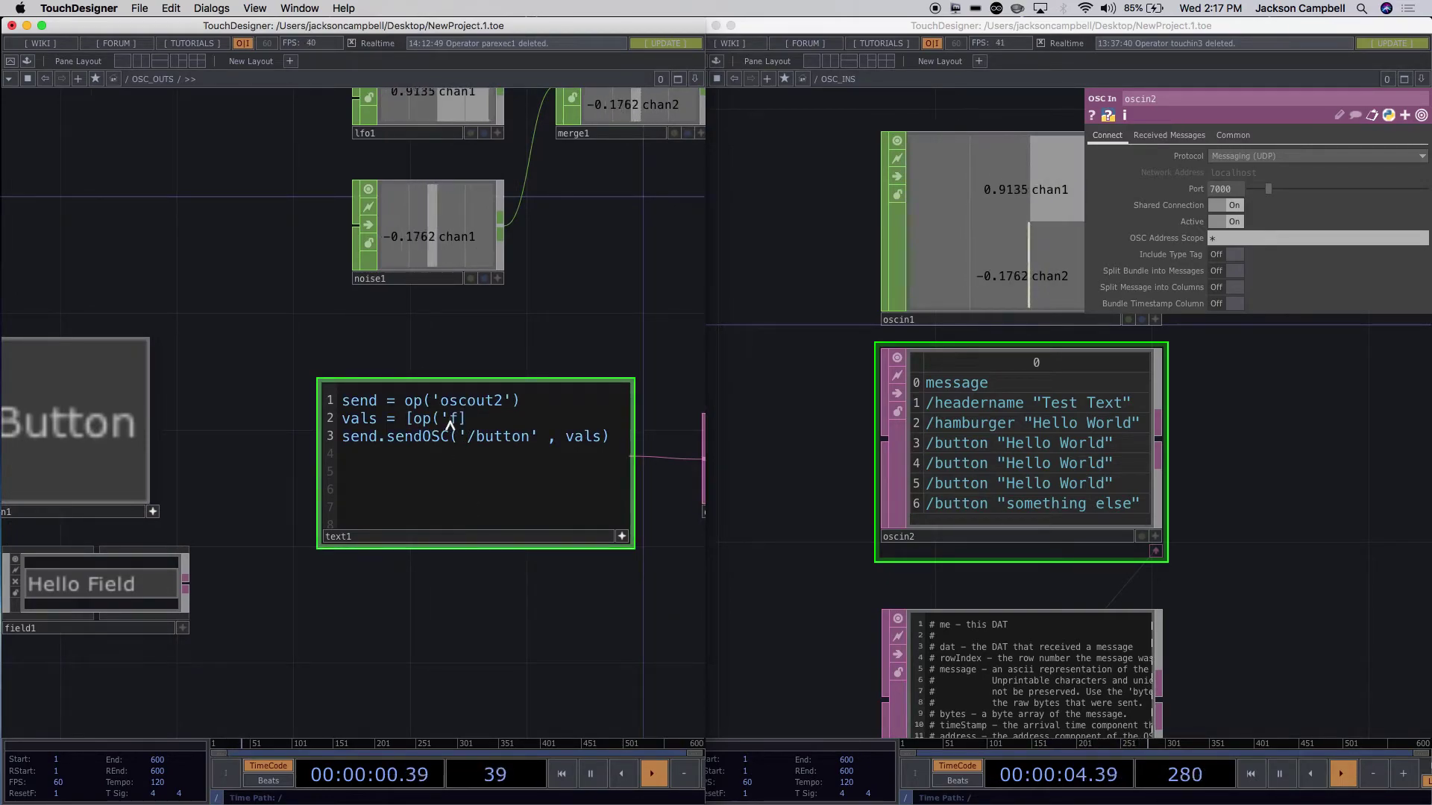
type("d1")
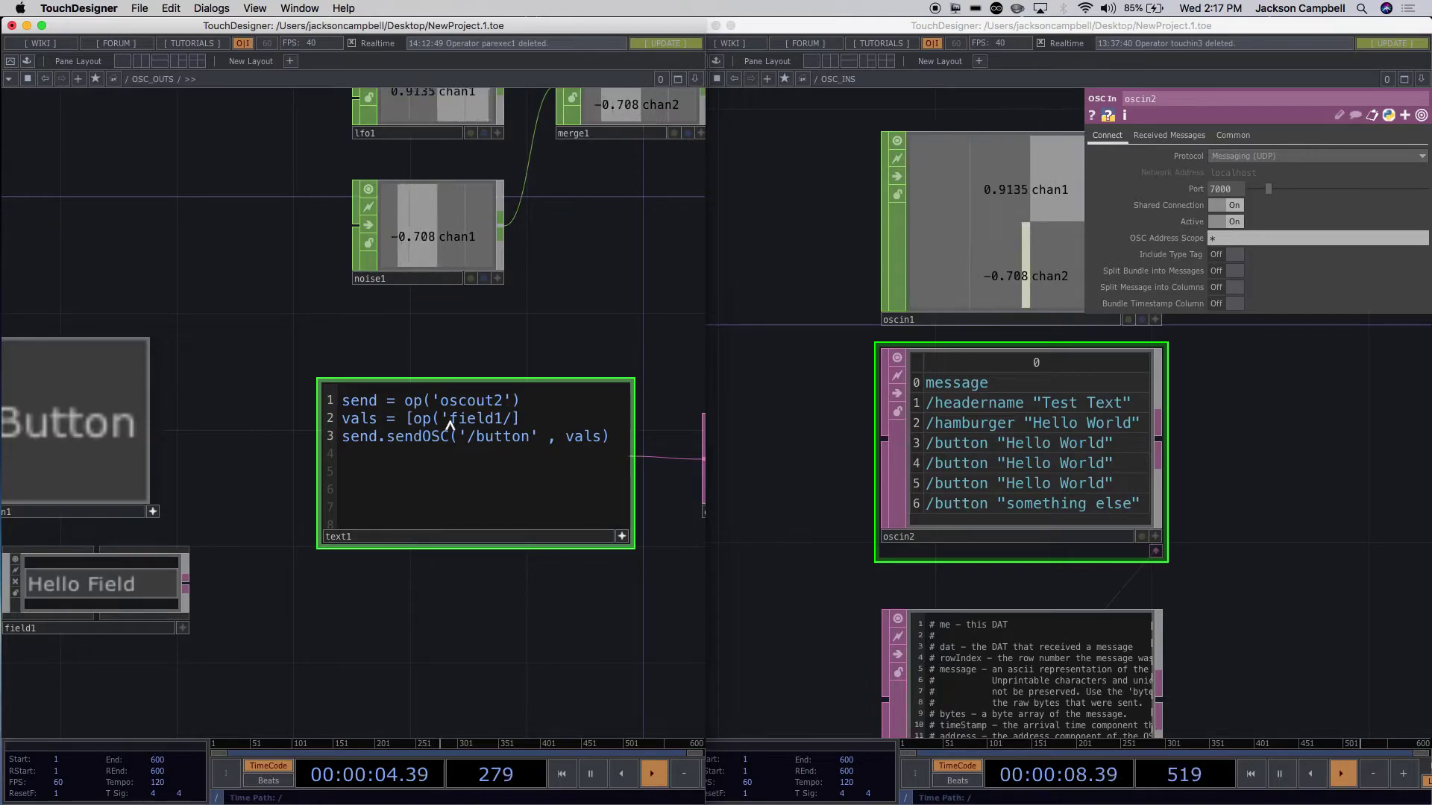
type("/out1")
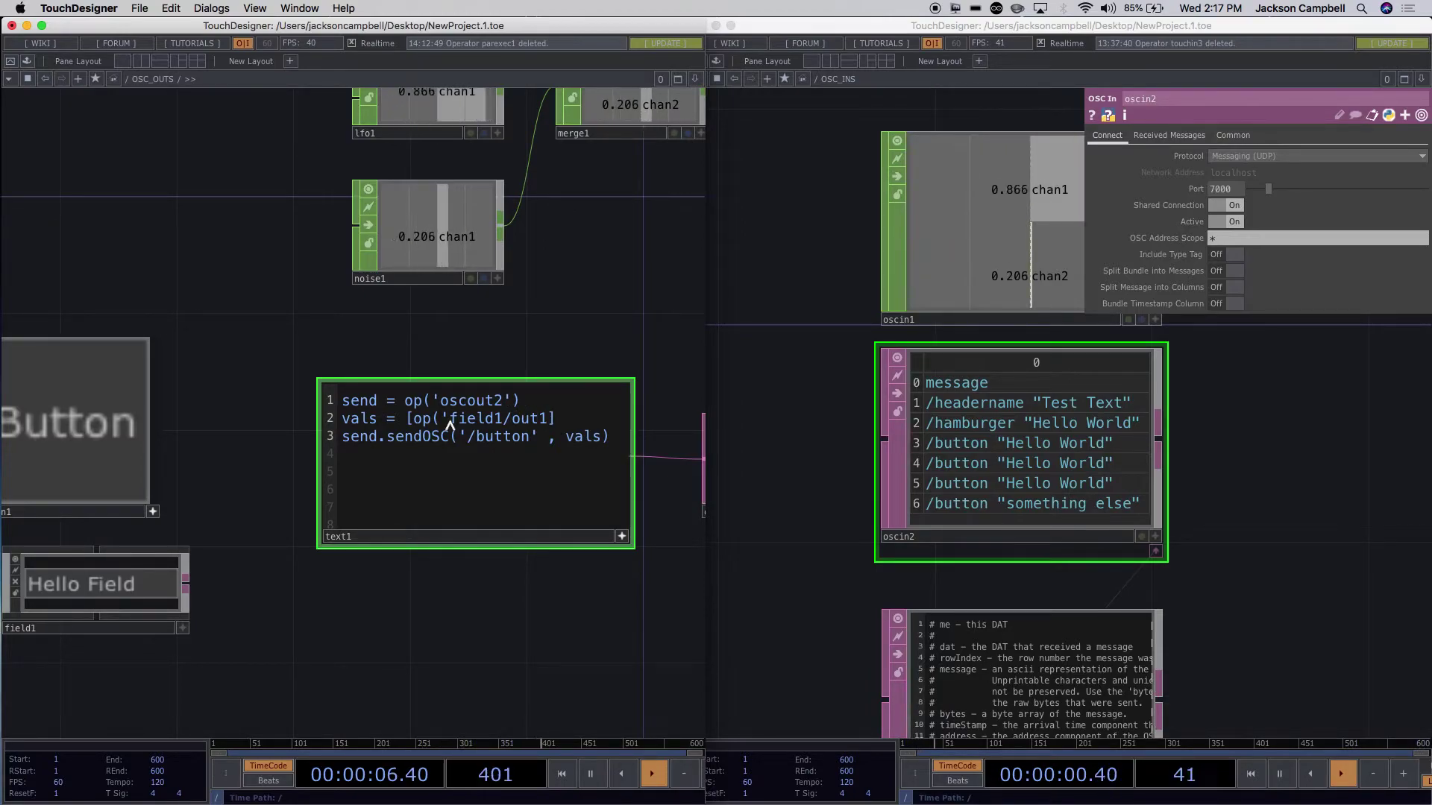
type("')[")
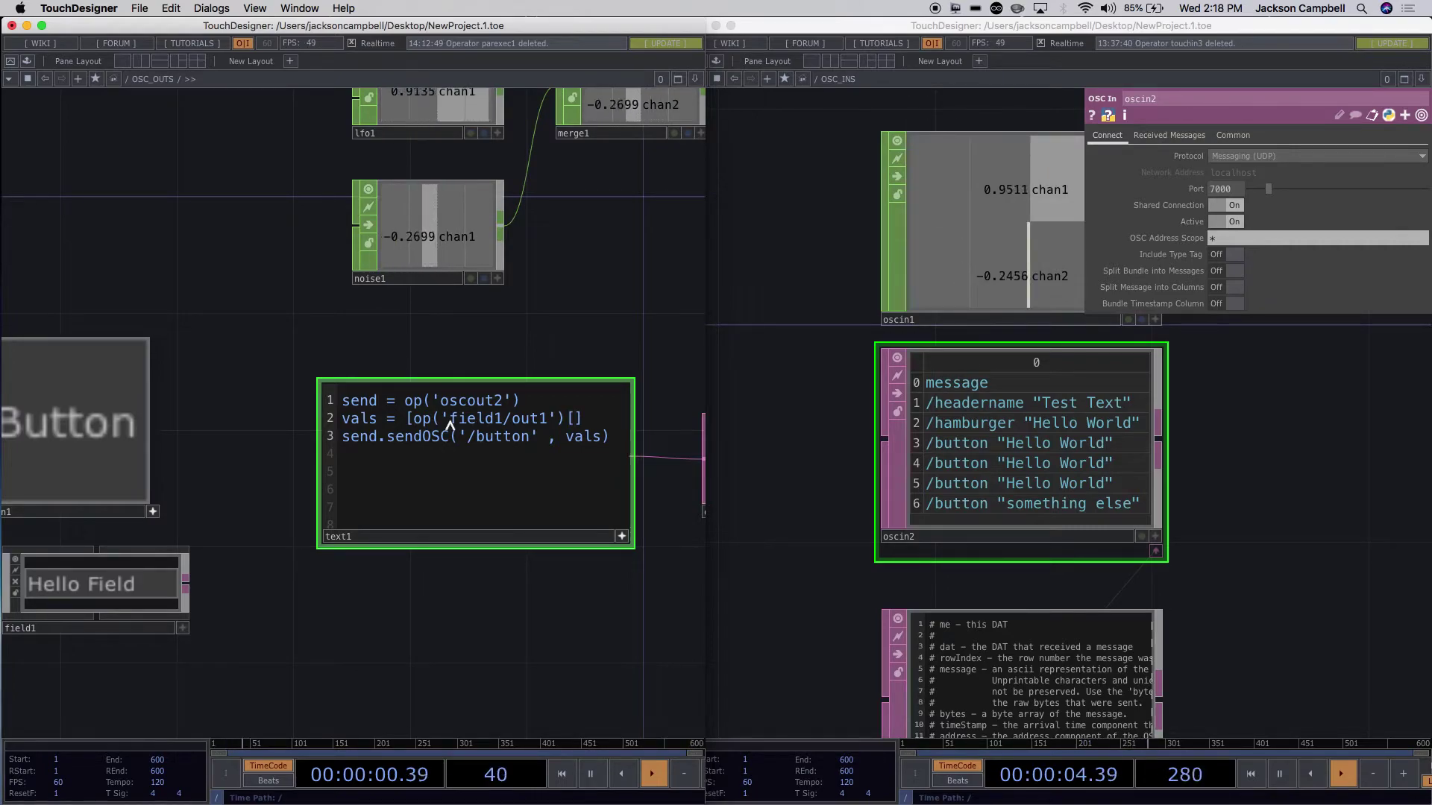
type("0")
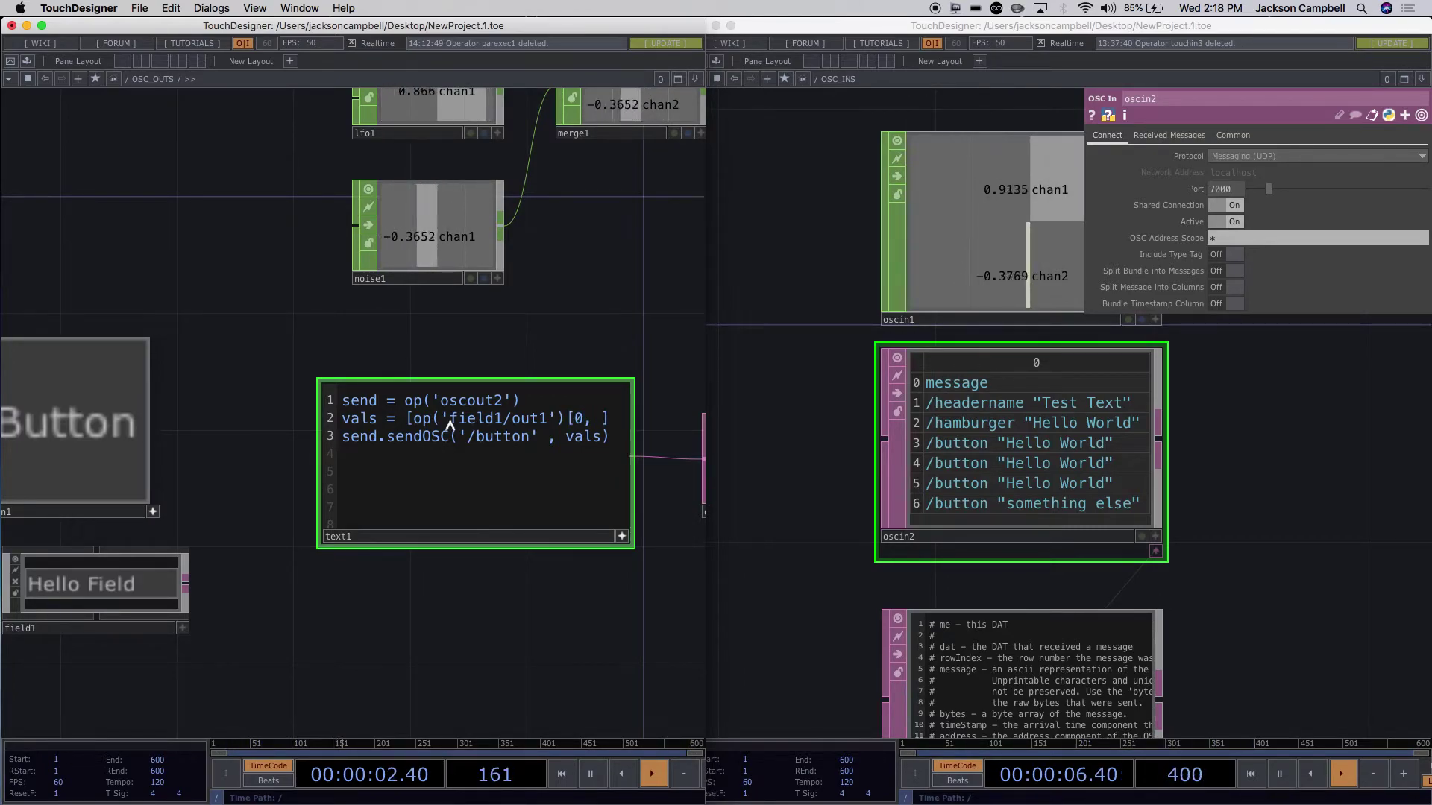
type(", 0]")
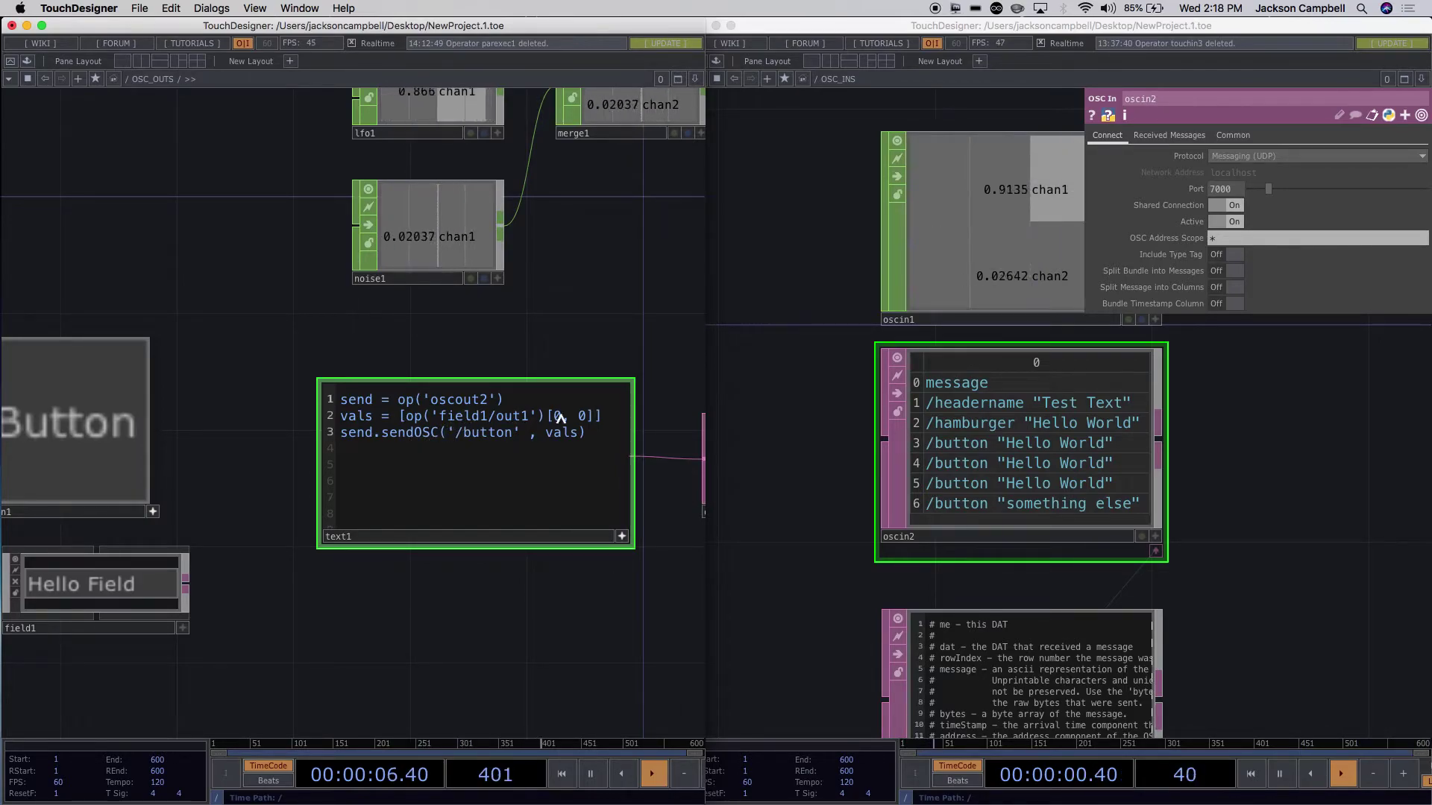
Trigger button1 to send field1's text and examine the message list of oscin2 in the receiving instance.
left_click(519, 601)
scroll(519, 606, "down", 6)
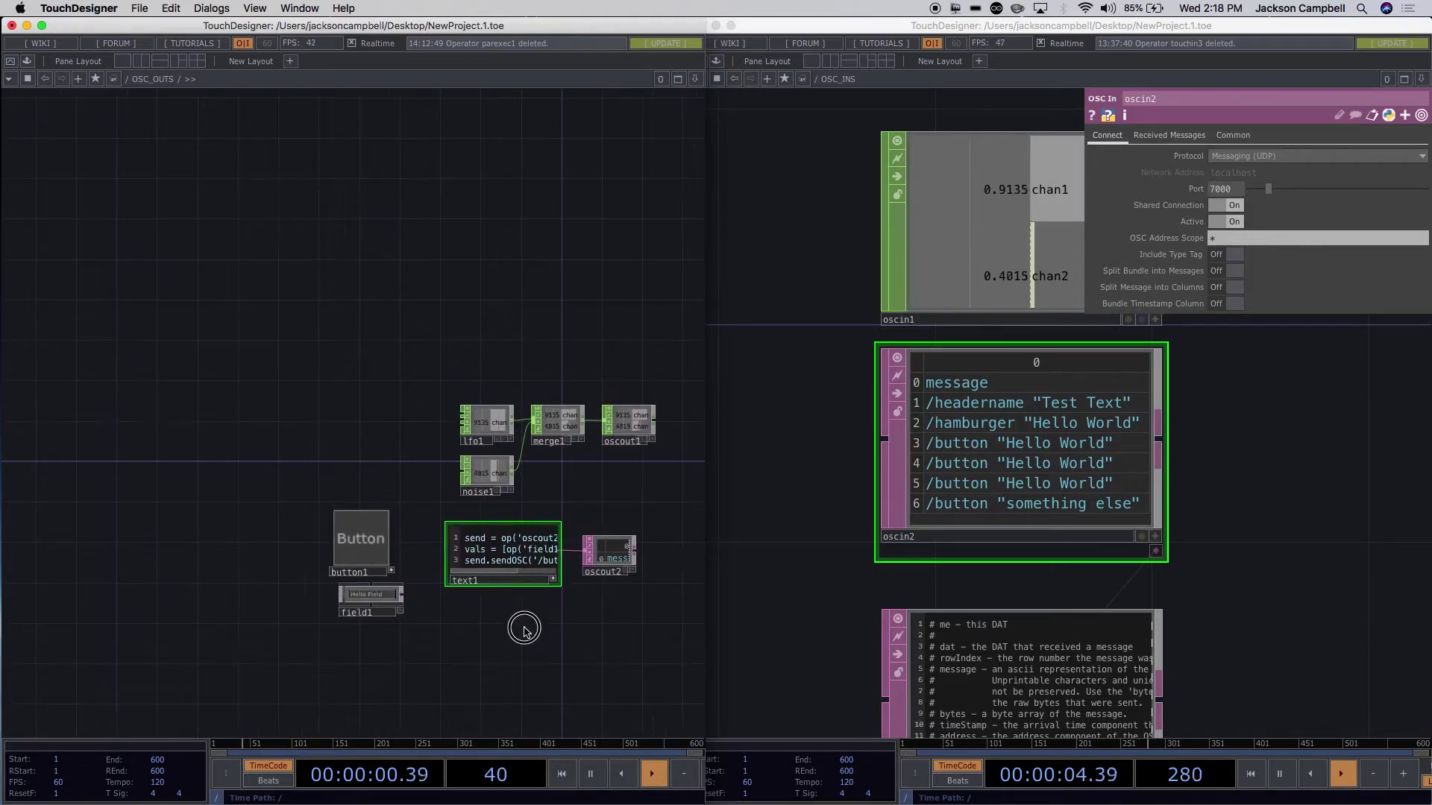
scroll(524, 631, "up", 5)
left_click_drag(540, 630, 450, 569)
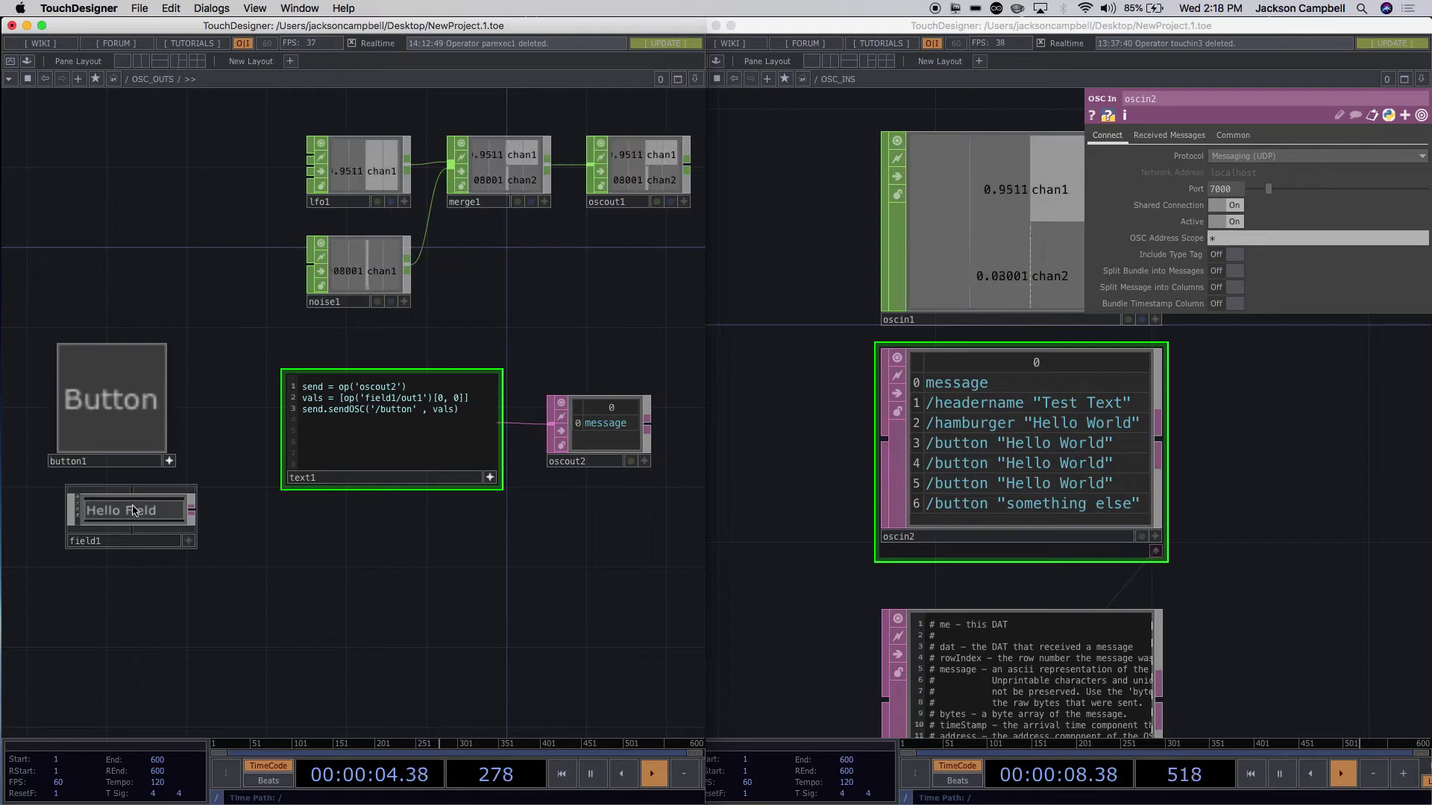
left_click(133, 400)
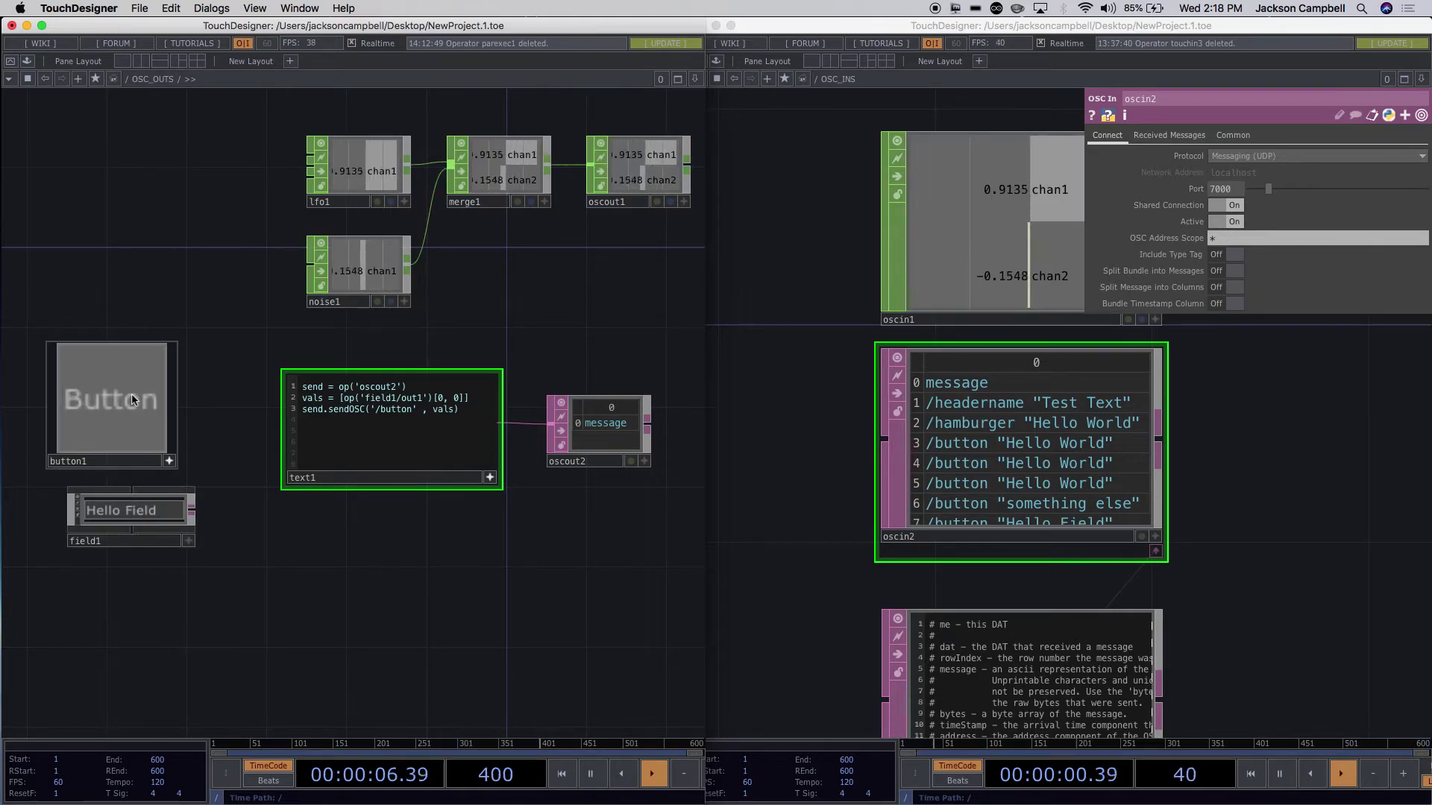
scroll(1171, 548, "down", 3)
scroll(1171, 548, "right", 3)
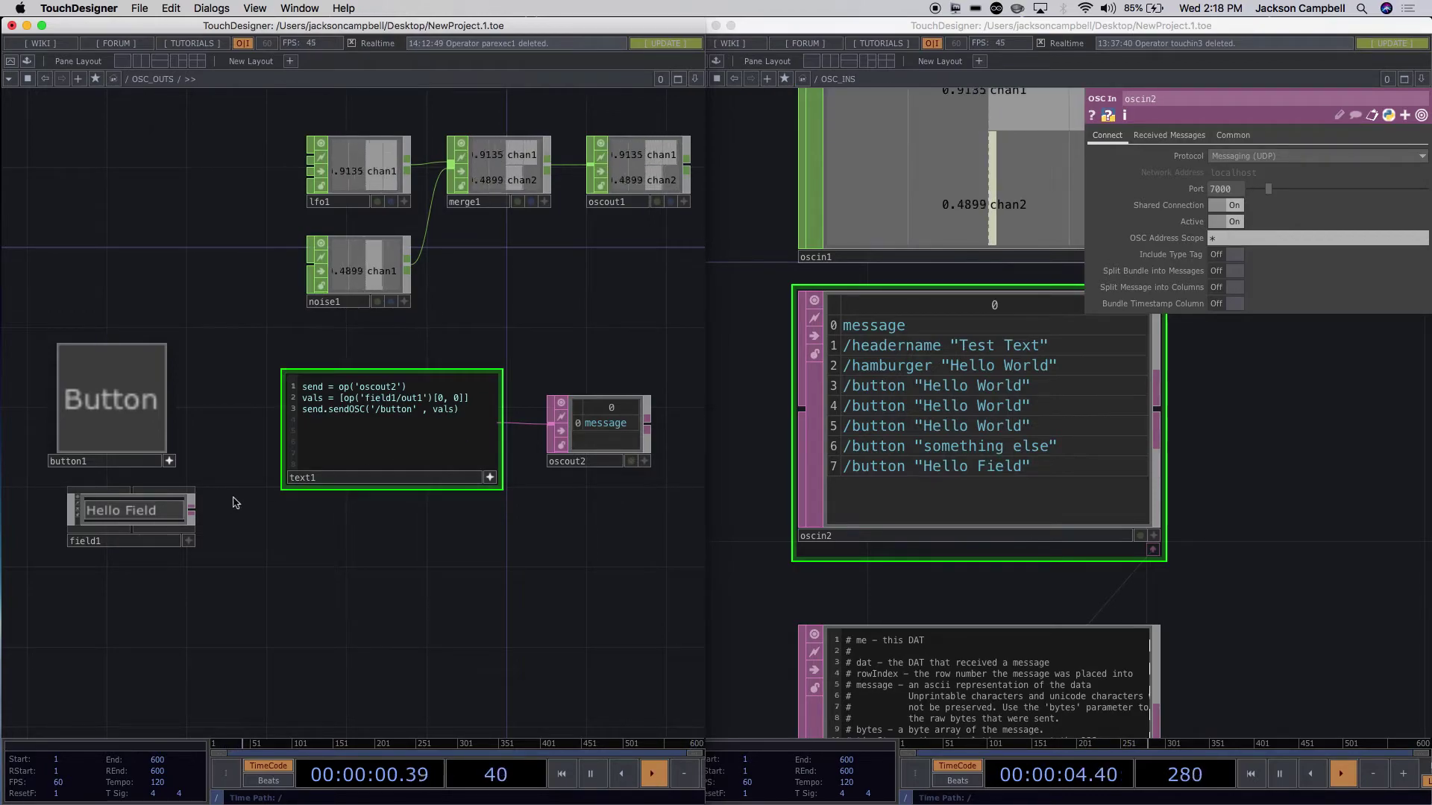
Make field1's viewer active, change its text to a name followed by 'doesnt work', and trigger button1 to send it.
left_click(172, 514)
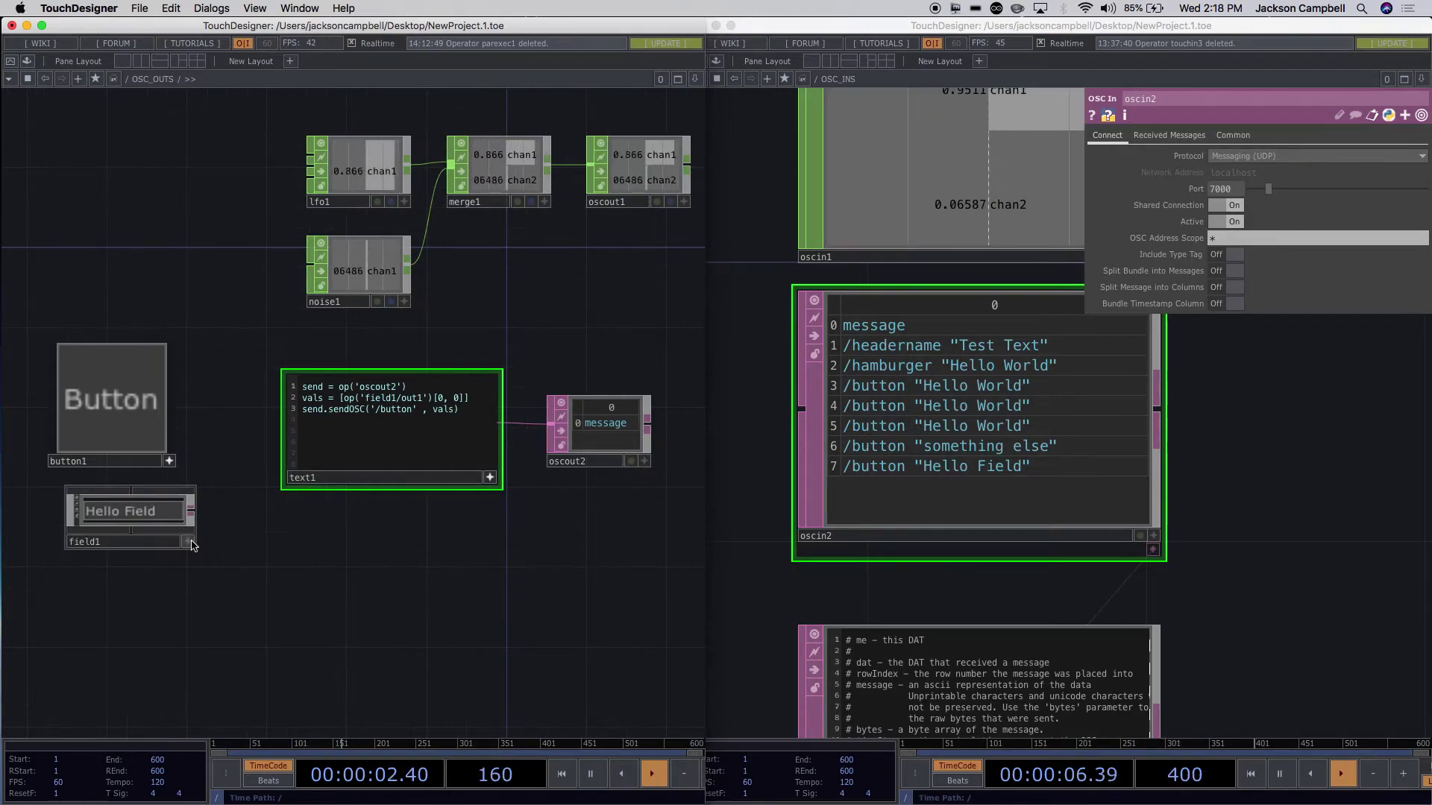
left_click(173, 514)
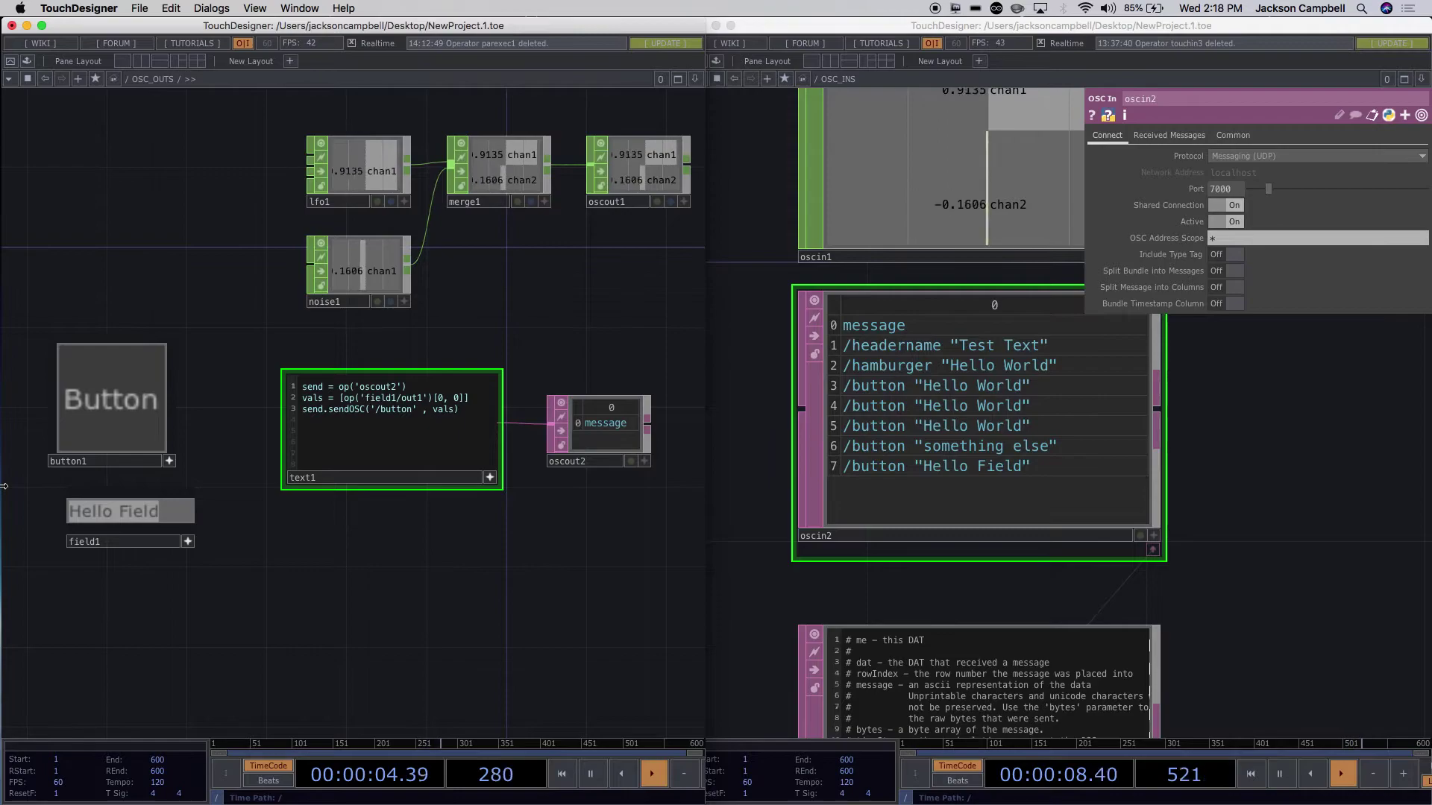
type("Shays ")
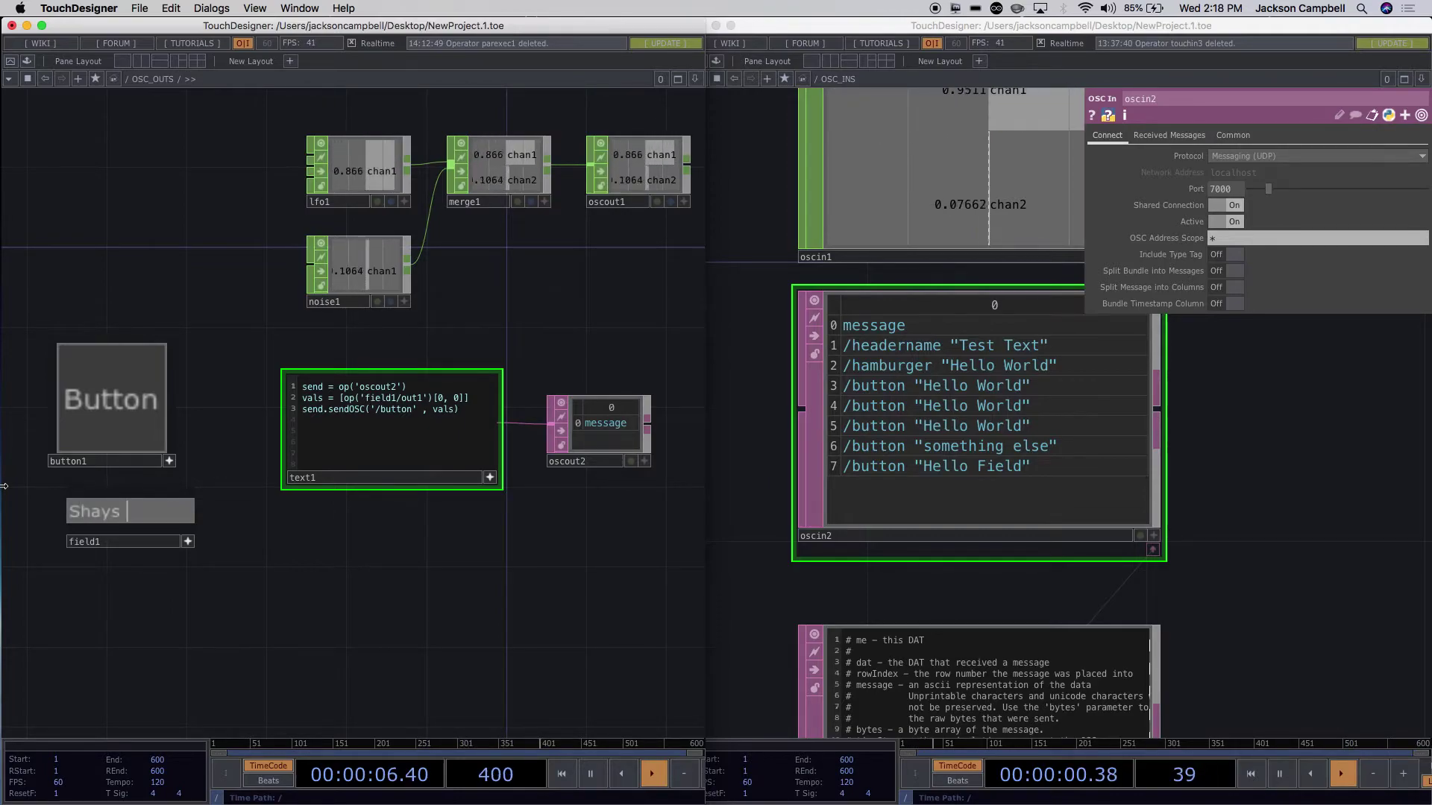
type("doesnt work")
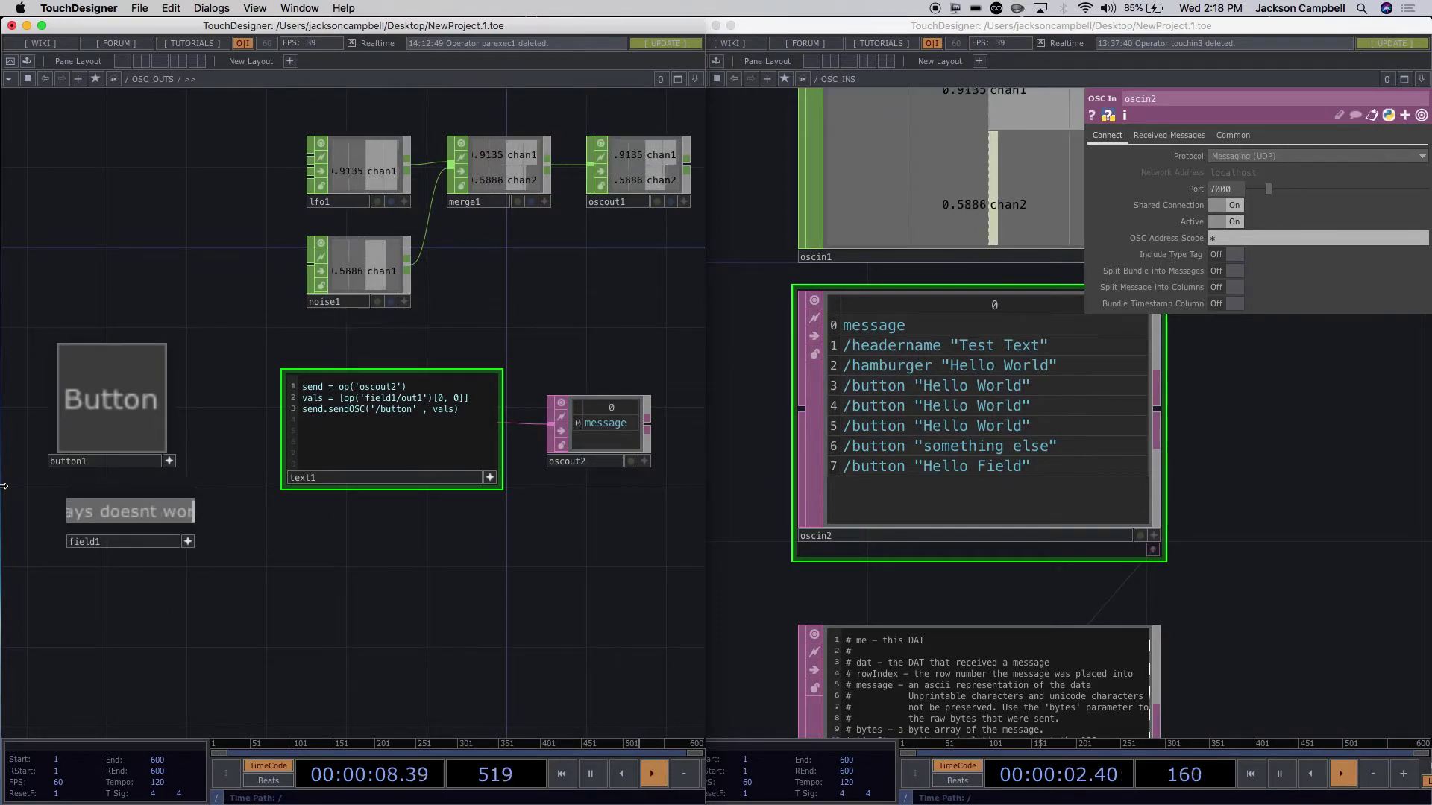
left_click(117, 410)
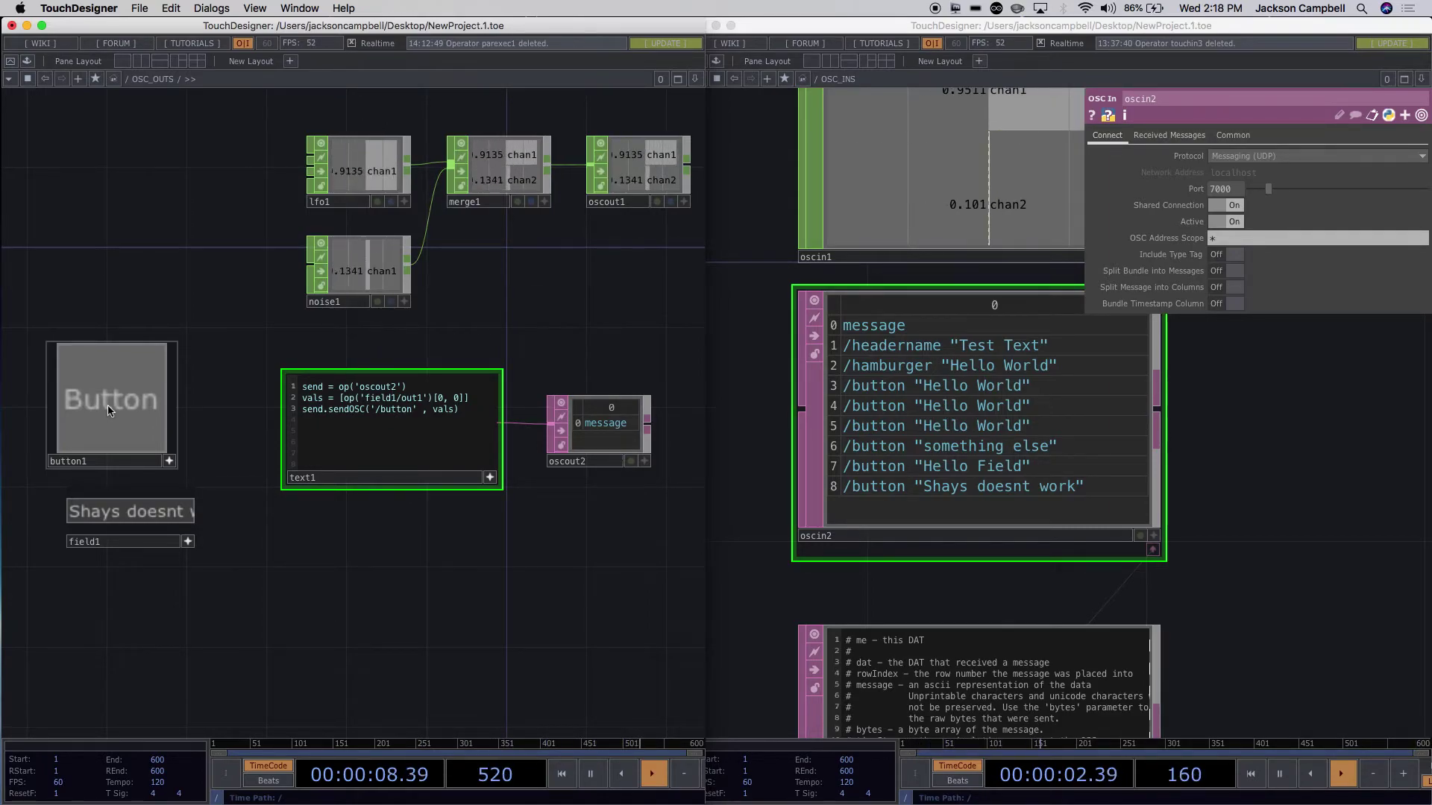
scroll(534, 378, "up", 2)
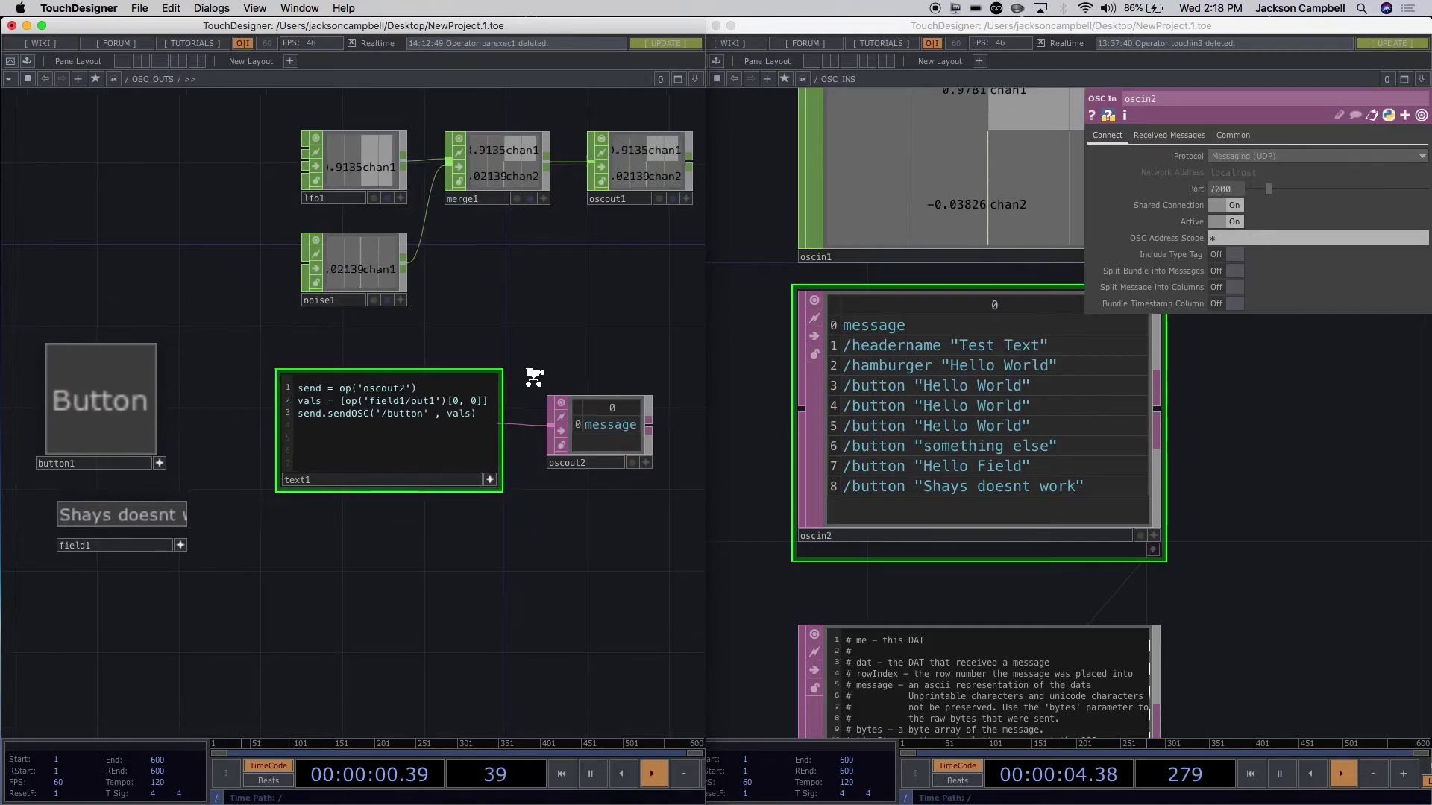
scroll(534, 382, "up", 3)
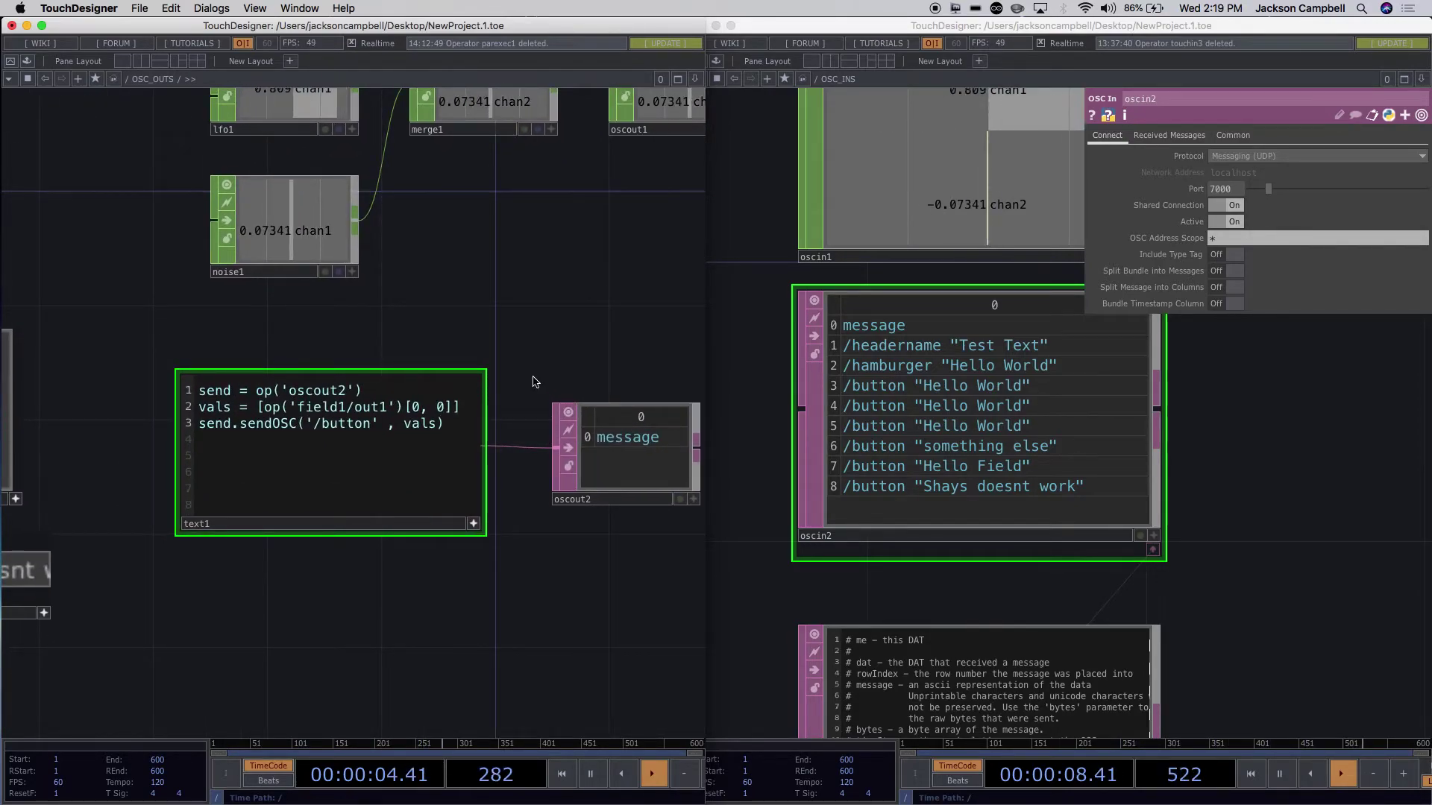
scroll(533, 373, "down", 3)
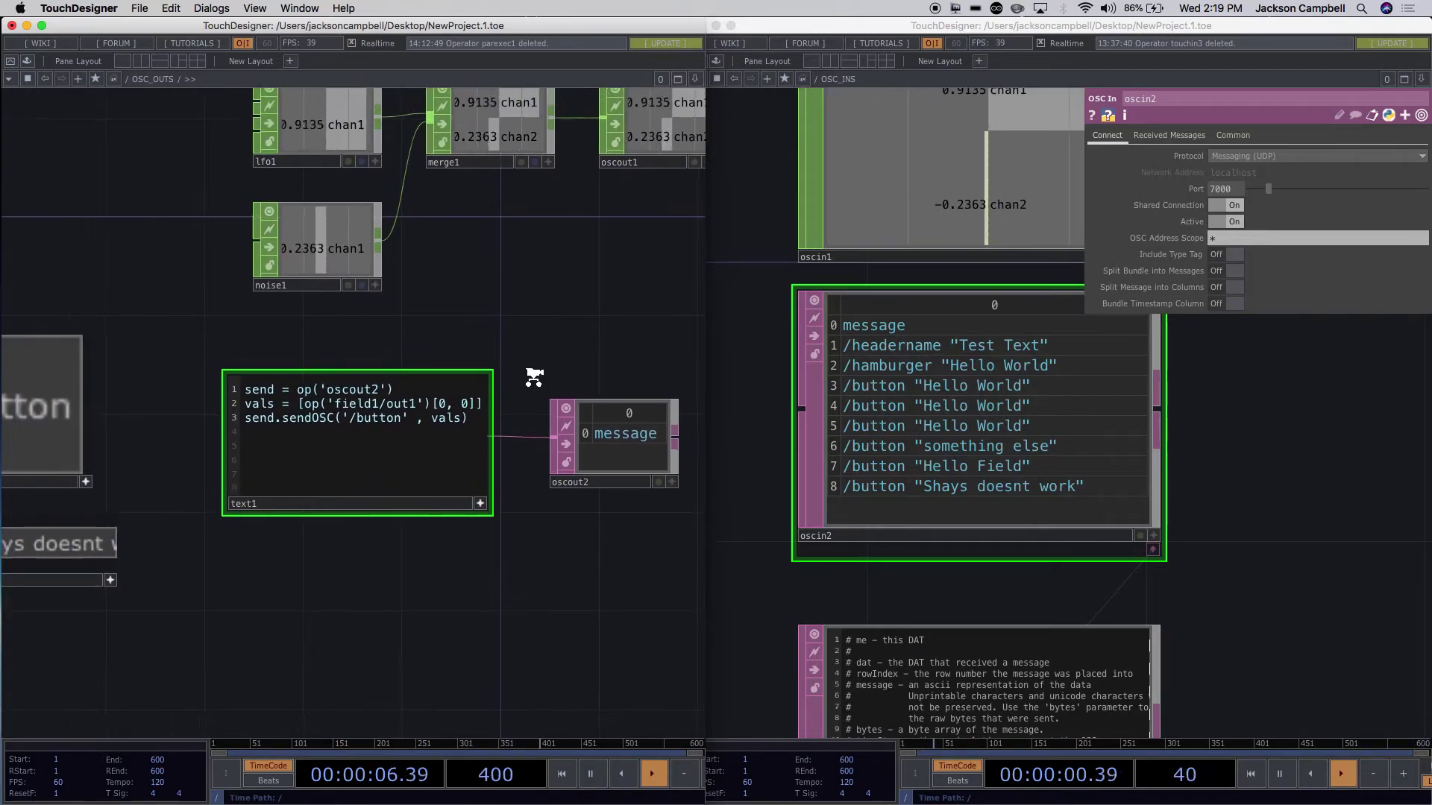
scroll(535, 355, "down", 3)
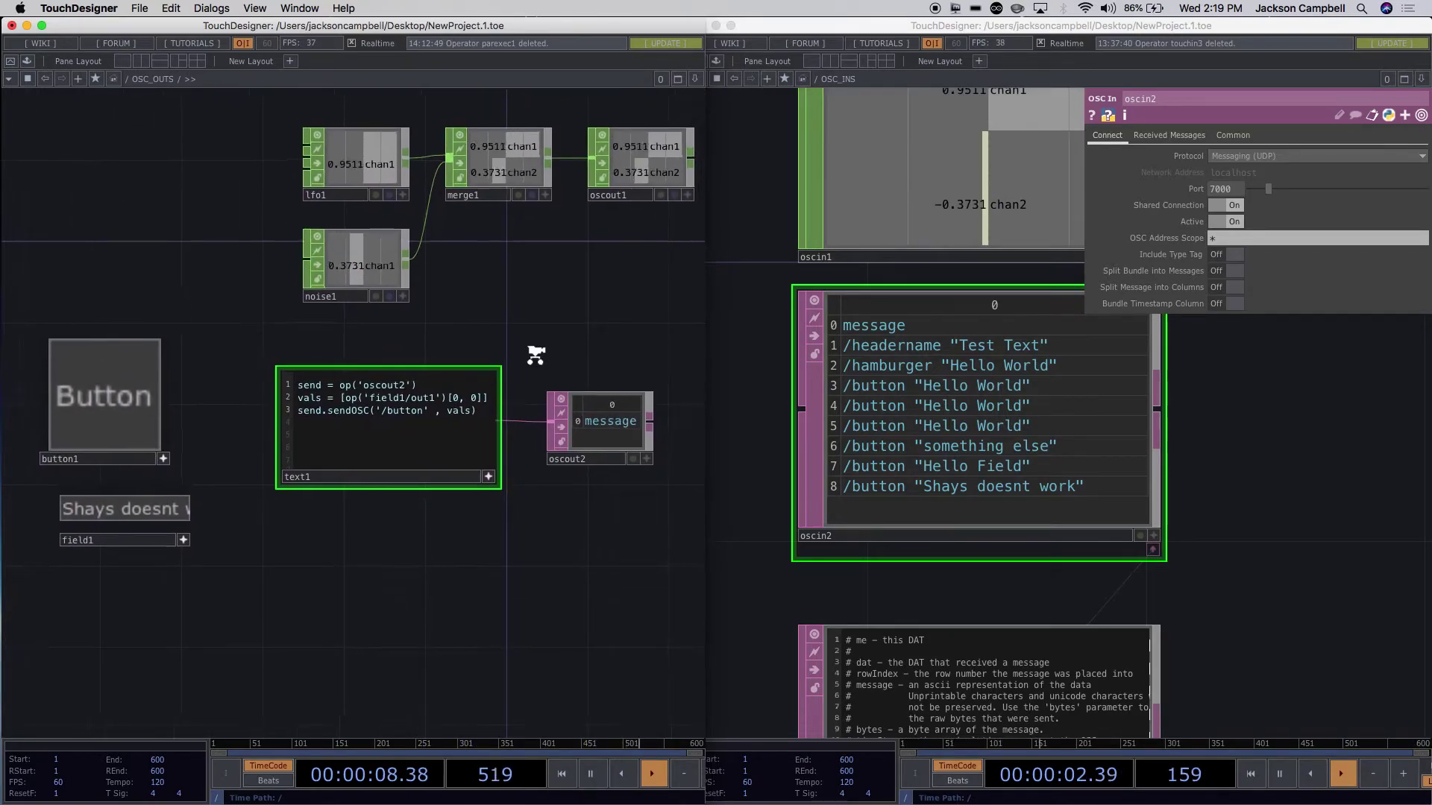
left_click_drag(553, 356, 447, 329)
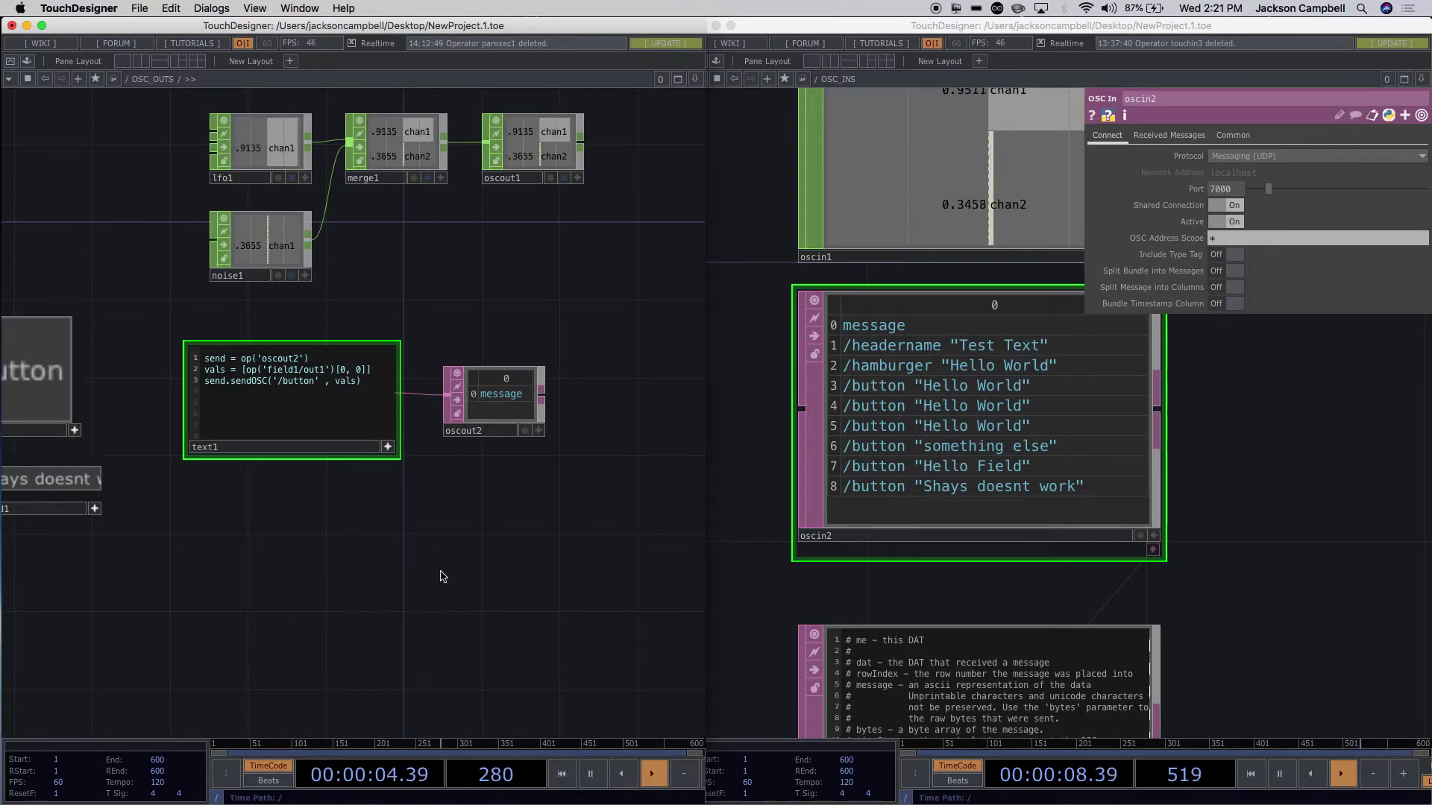
Leave the OSC_OUTS network for the root level and bring the SYPHON_OUTS component into view.
scroll(549, 589, "down", 10)
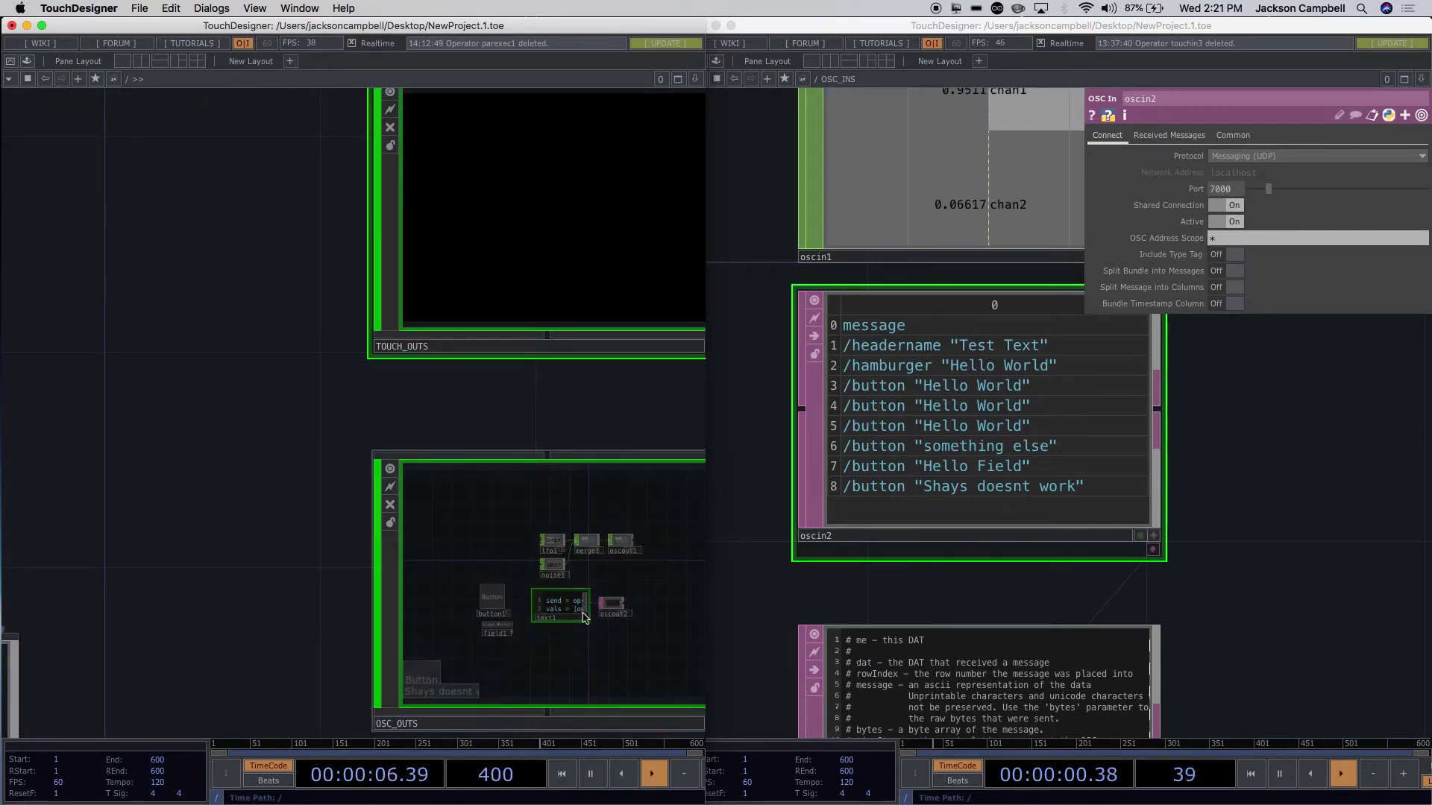
left_click_drag(177, 425, 93, 306)
left_click_drag(212, 529, 118, 367)
left_click_drag(476, 440, 364, 317)
scroll(556, 538, "down", 3)
In the receiving instance, leave the OSC_INS network and enter SYPHON_INS.
scroll(1084, 562, "down", 8)
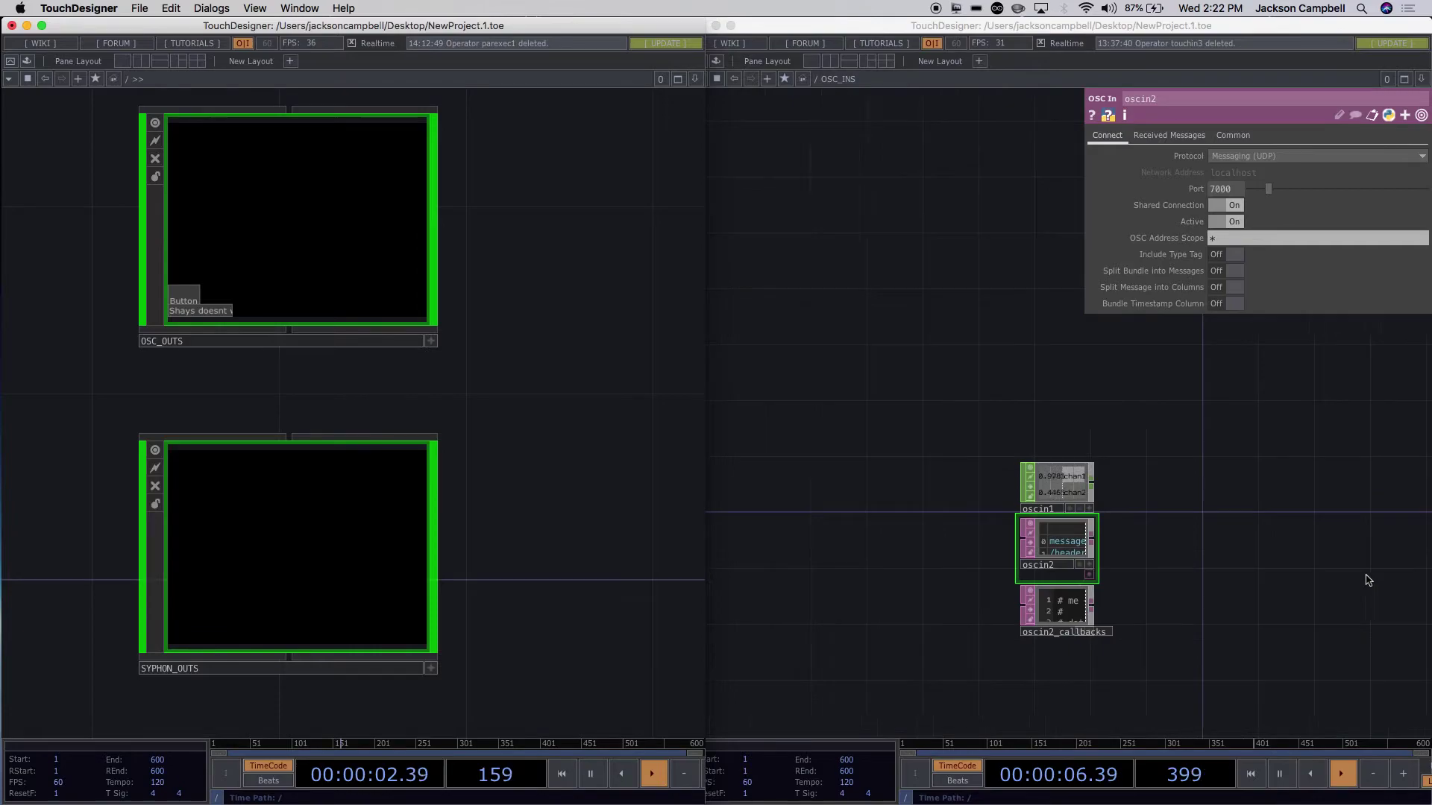
left_click_drag(754, 327, 558, 264)
left_click_drag(886, 382, 821, 317)
left_click_drag(1300, 696, 965, 591)
scroll(843, 536, "up", 8)
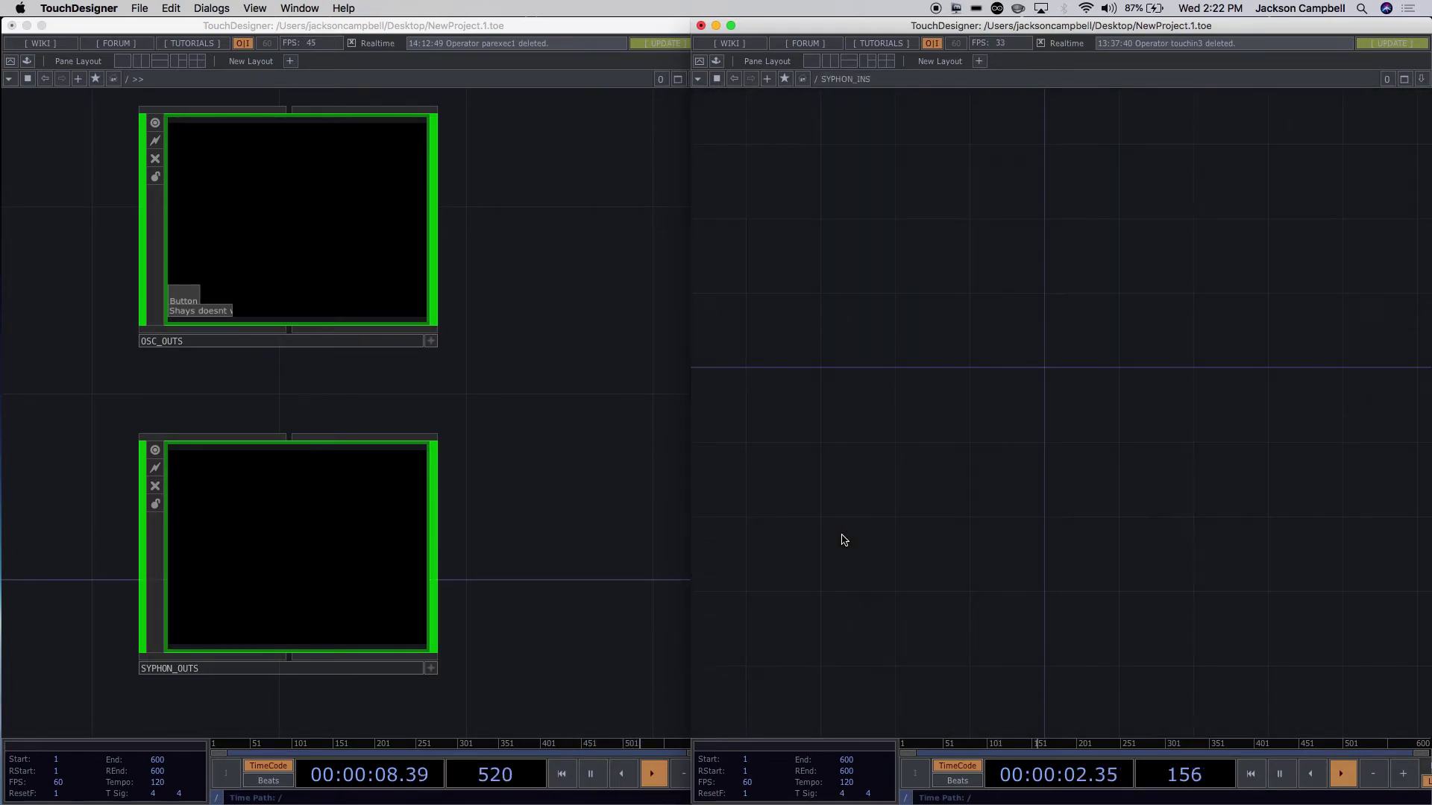
Return to the sending instance and enter the SYPHON_OUTS network.
double_click(499, 531)
left_click(53, 575)
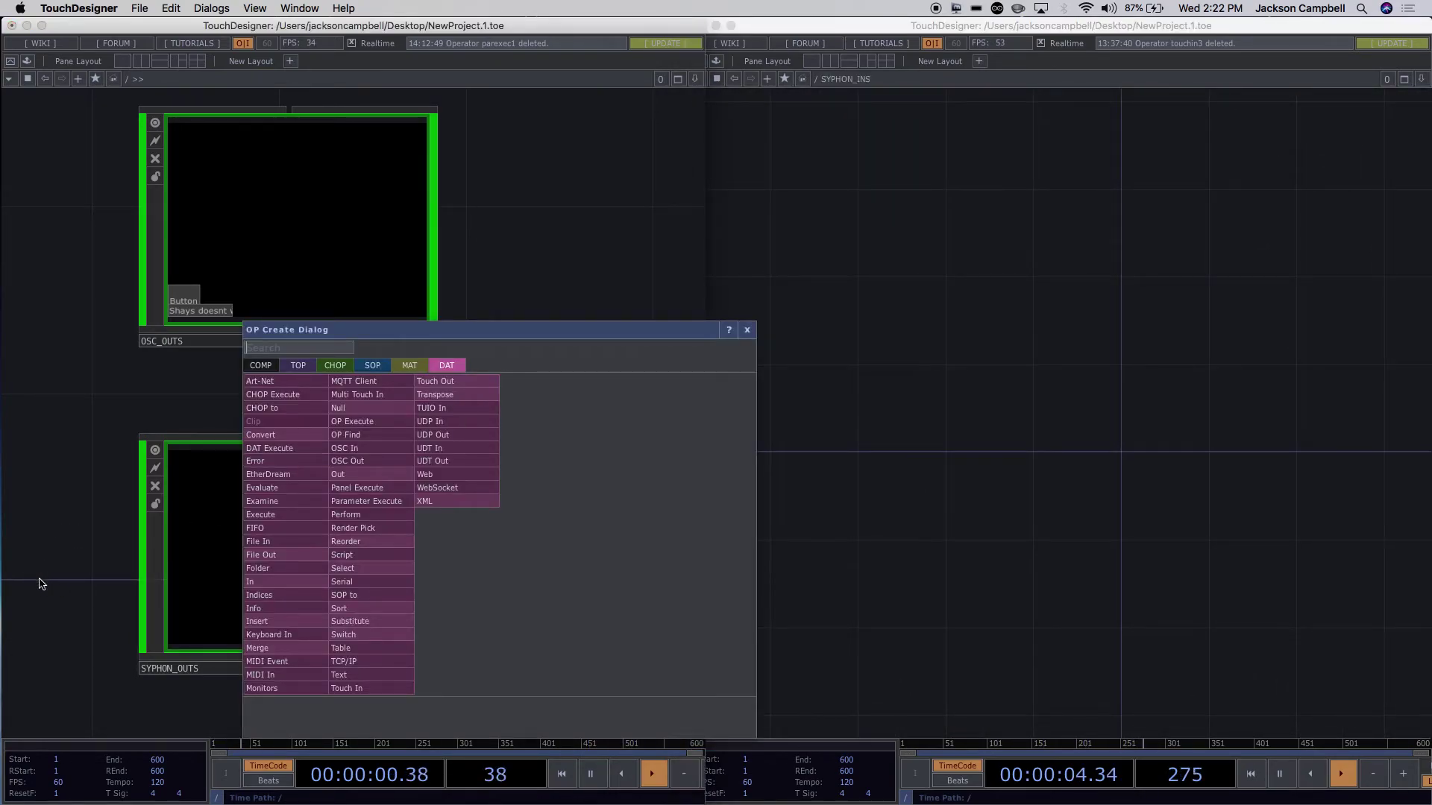
scroll(371, 570, "up", 8)
left_click_drag(407, 479, 432, 323)
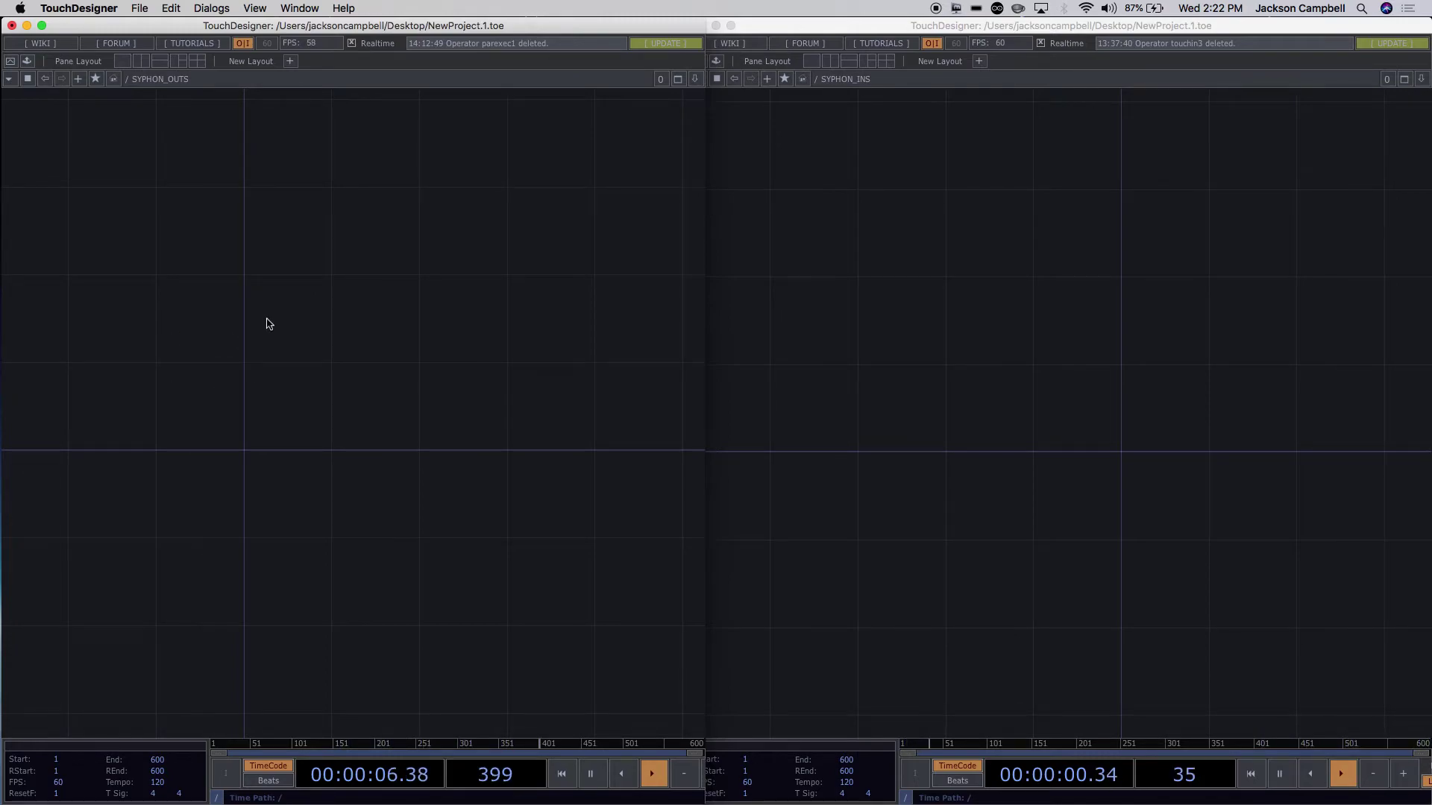
Add a Noise TOP to the empty SYPHON_OUTS network, above the horizontal axis.
double_click(269, 323)
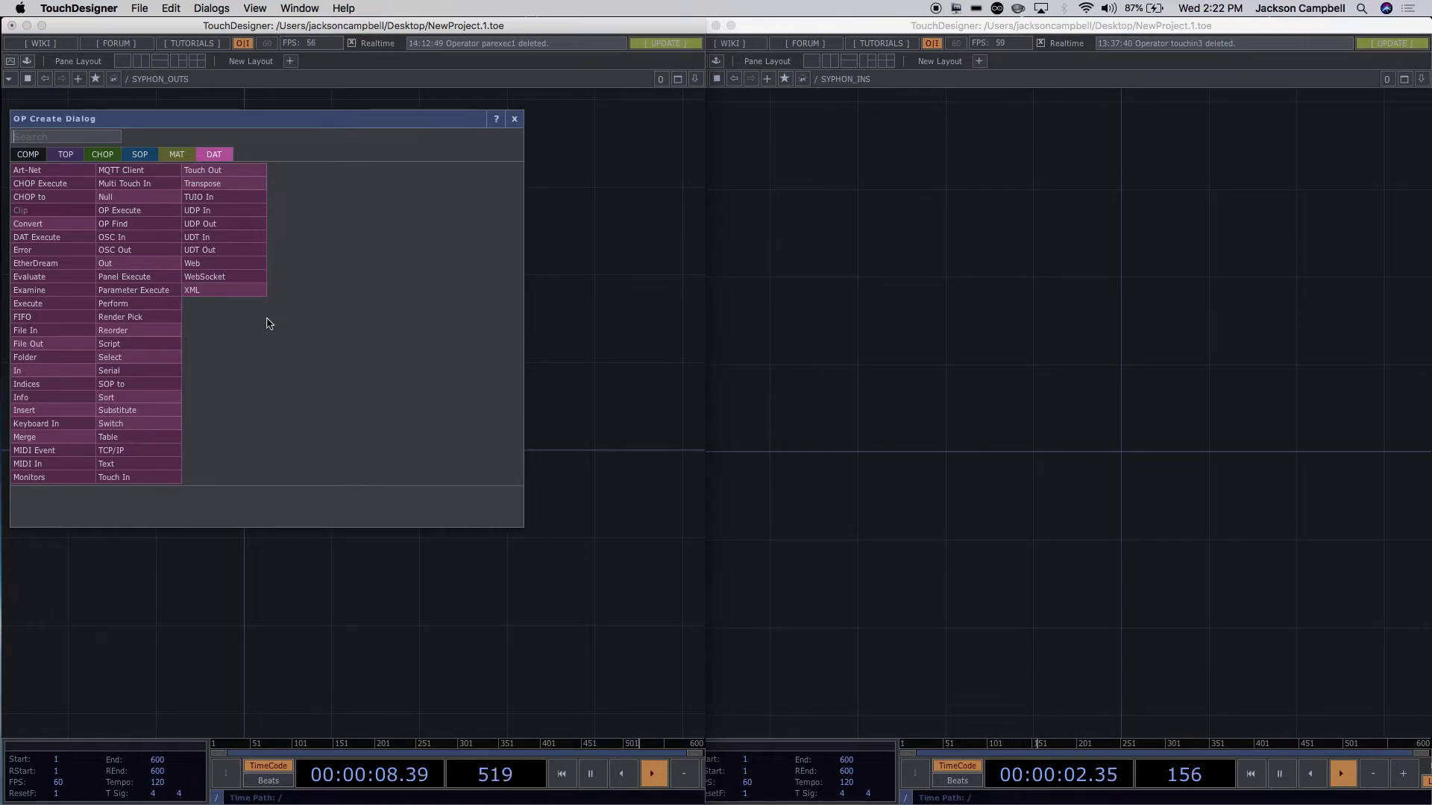
left_click(65, 155)
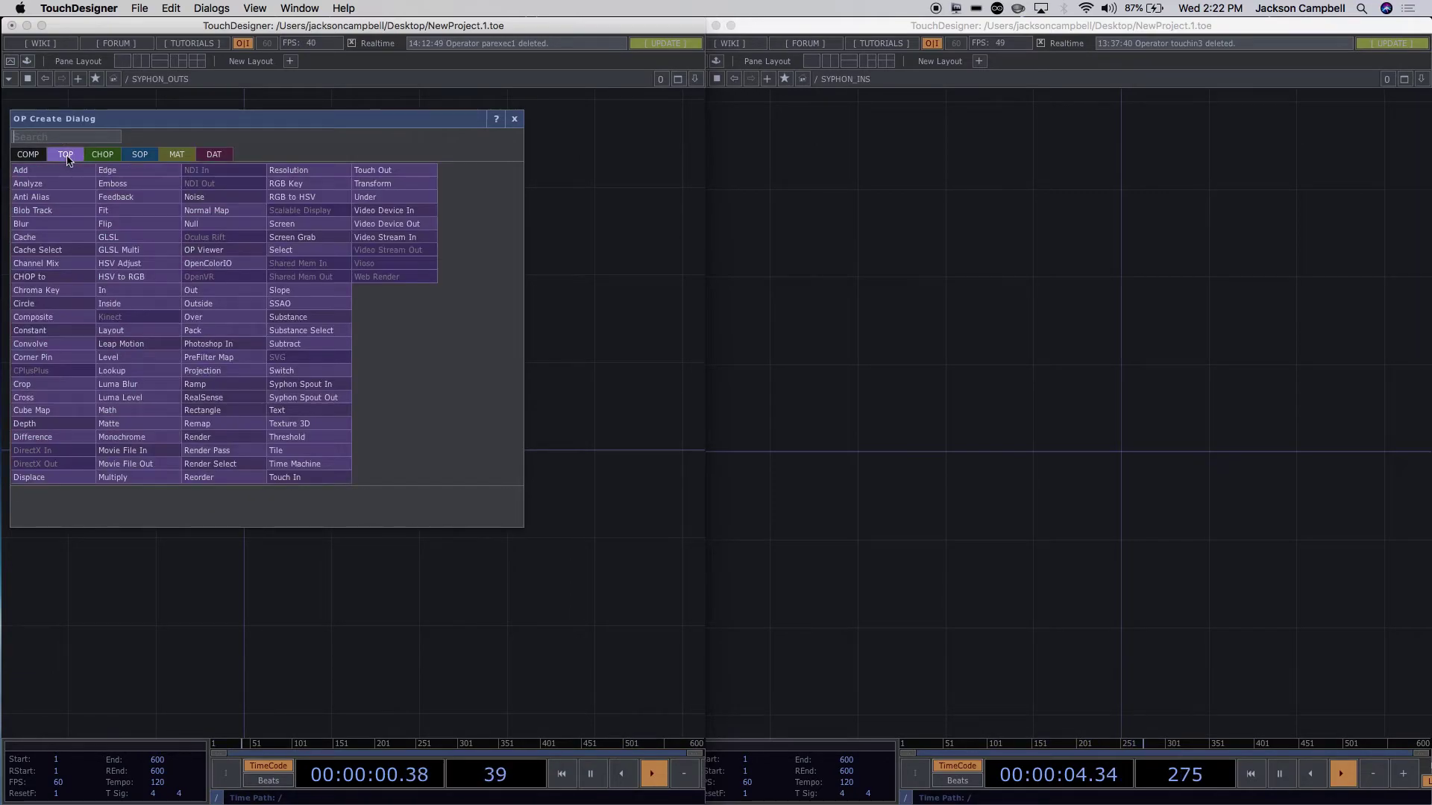
left_click(194, 197)
left_click(182, 341)
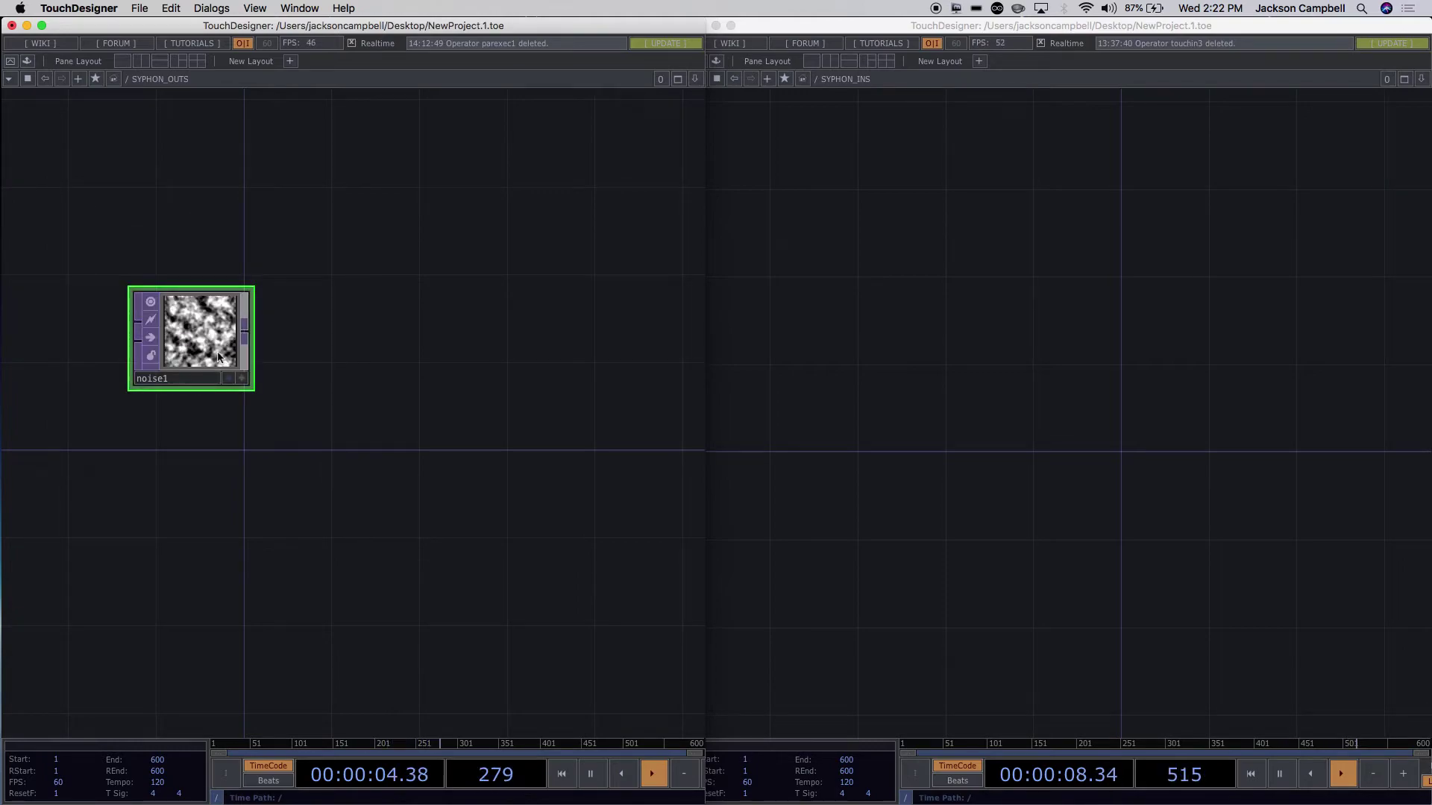
Animate the Noise TOP by setting its third Translate value to the expression me.time.seconds.
key("p")
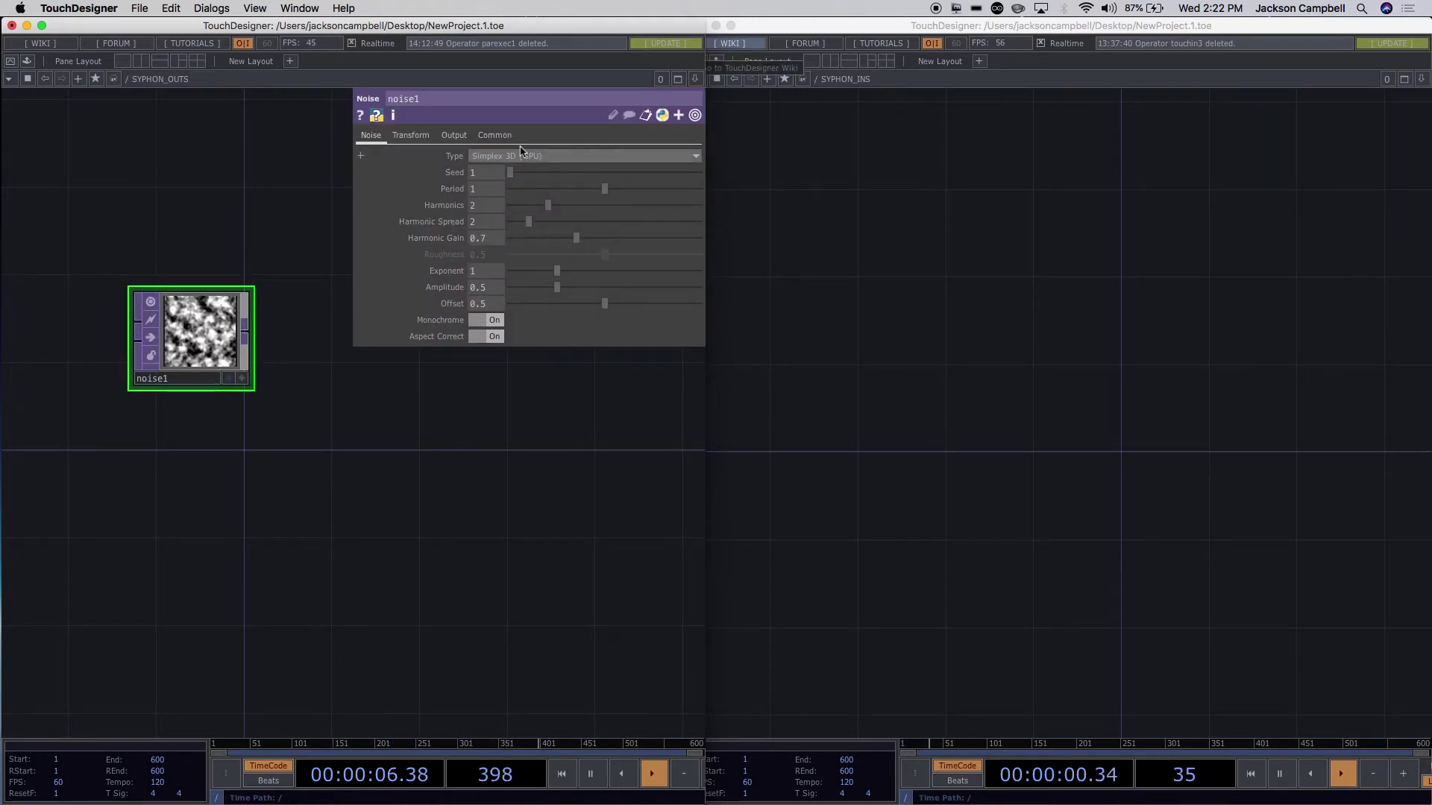
left_click(411, 135)
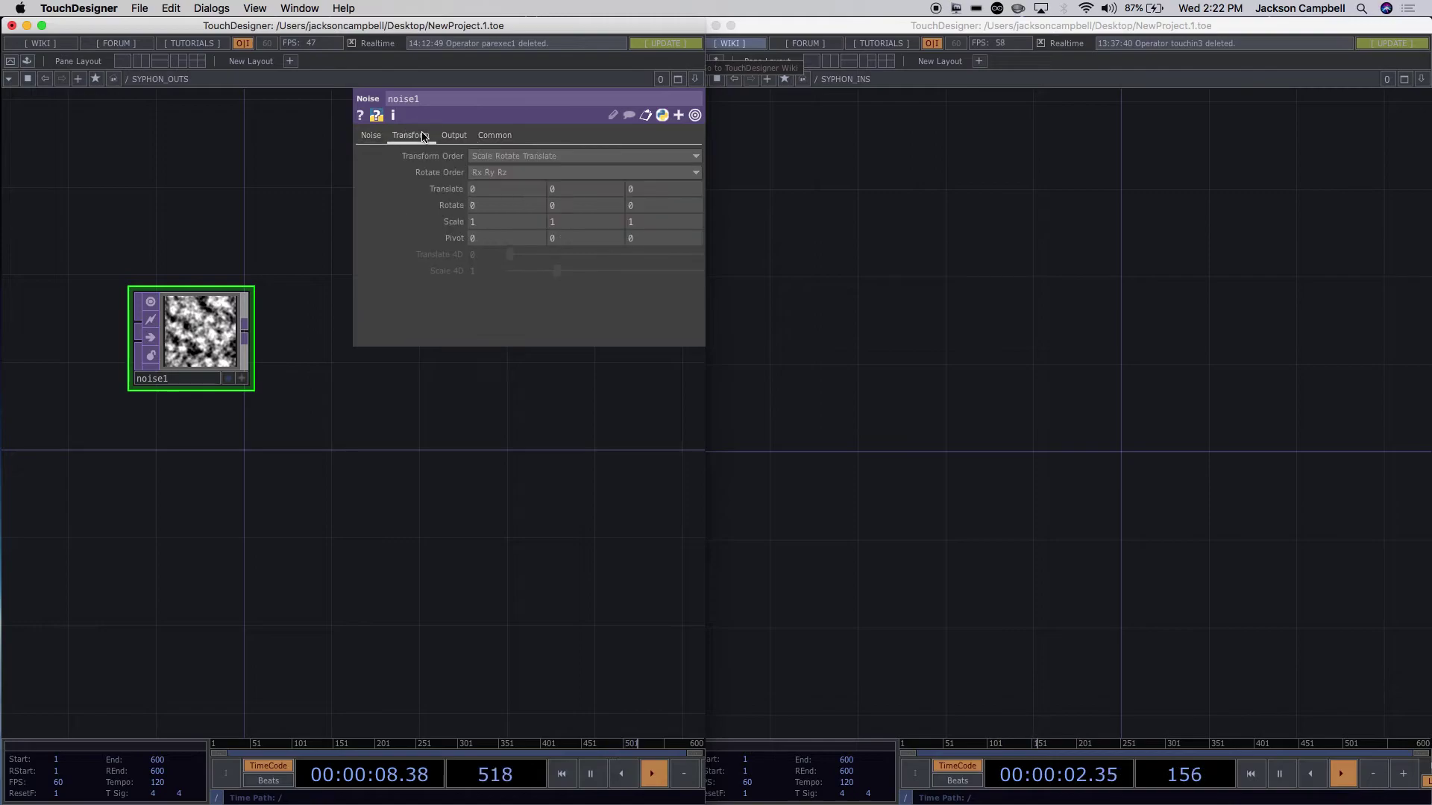
left_click(651, 192)
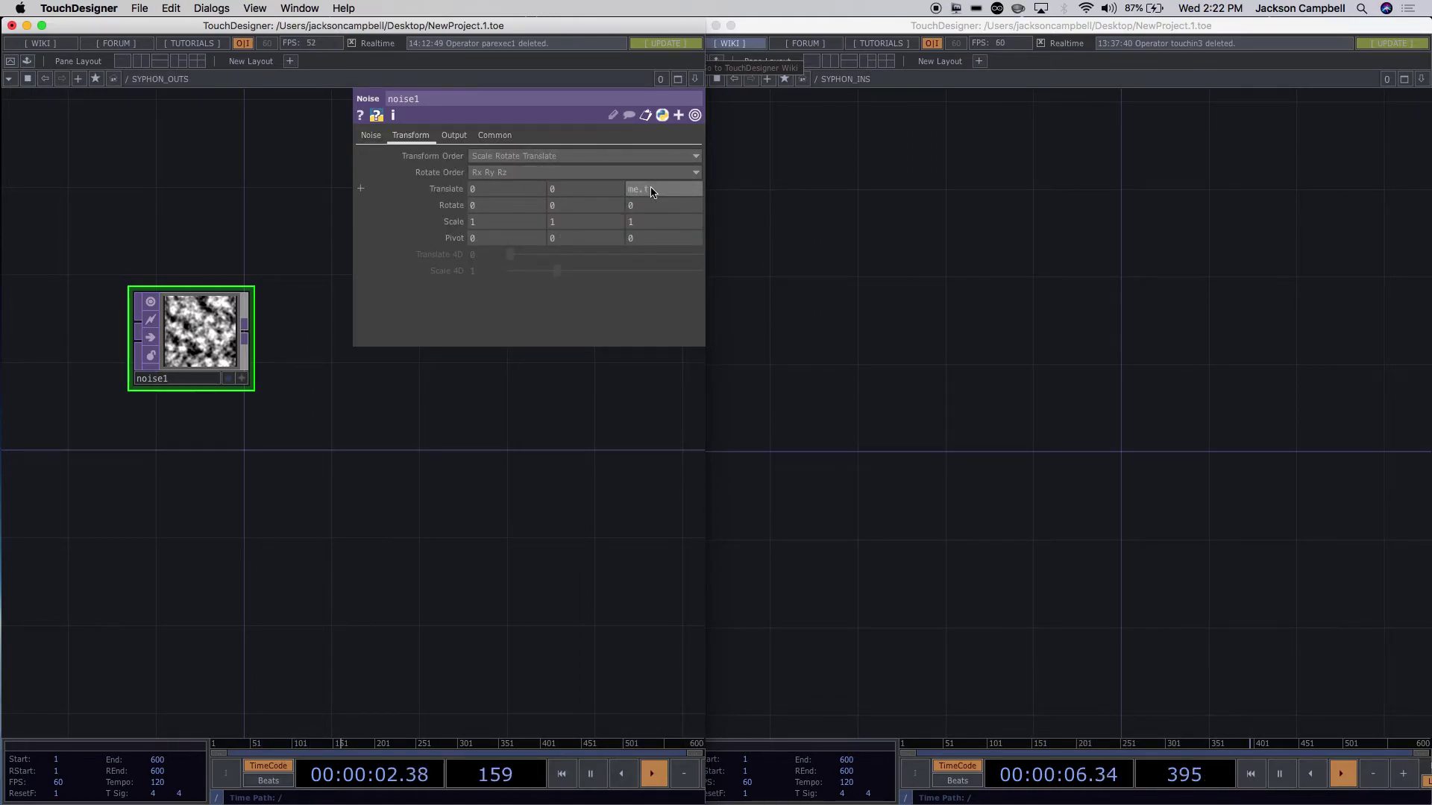
type("me.time.seconds")
key("Return")
Add a Syphon Spout Out TOP beside noise1, fed by the noise output.
left_click_drag(316, 284, 419, 424)
key("Tab")
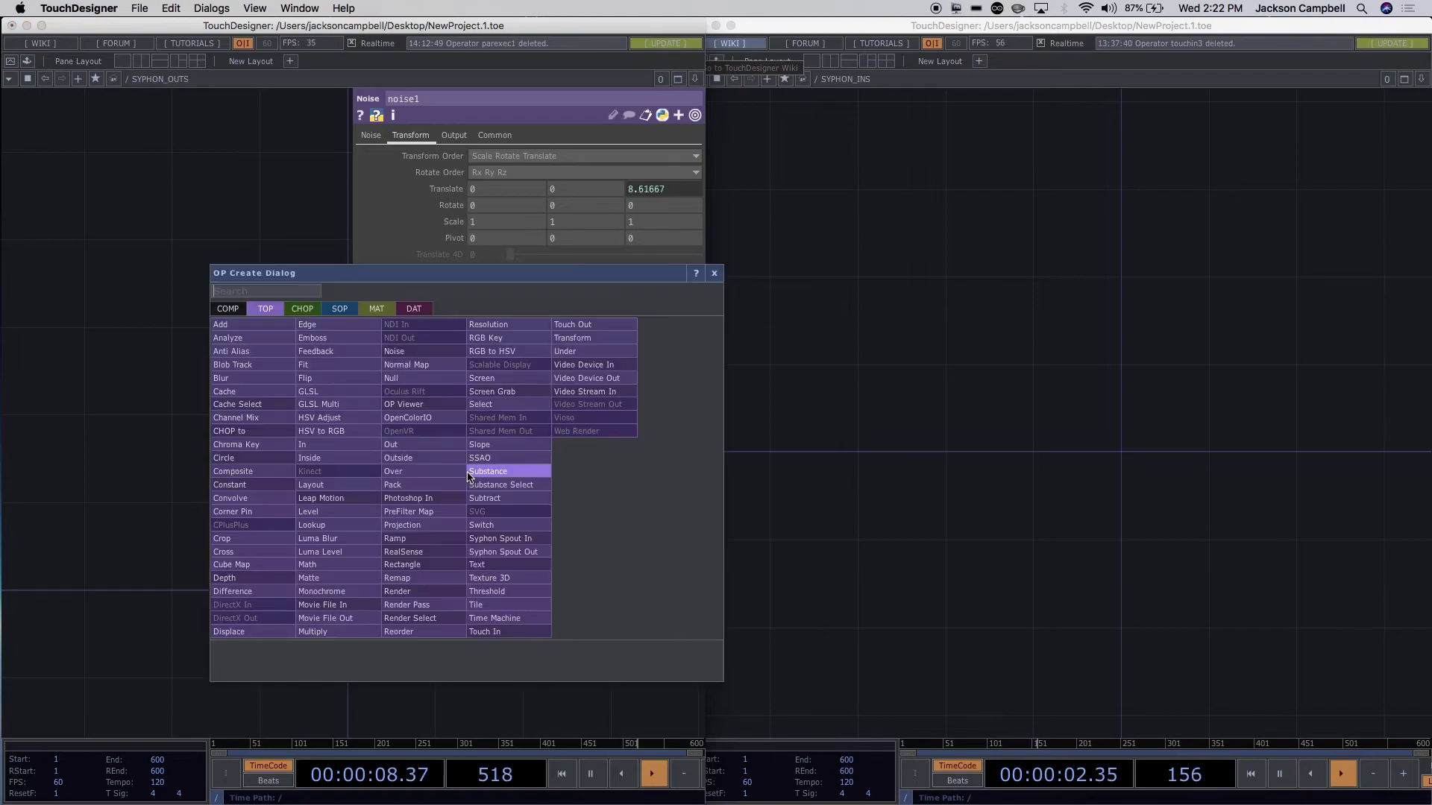
type("syp")
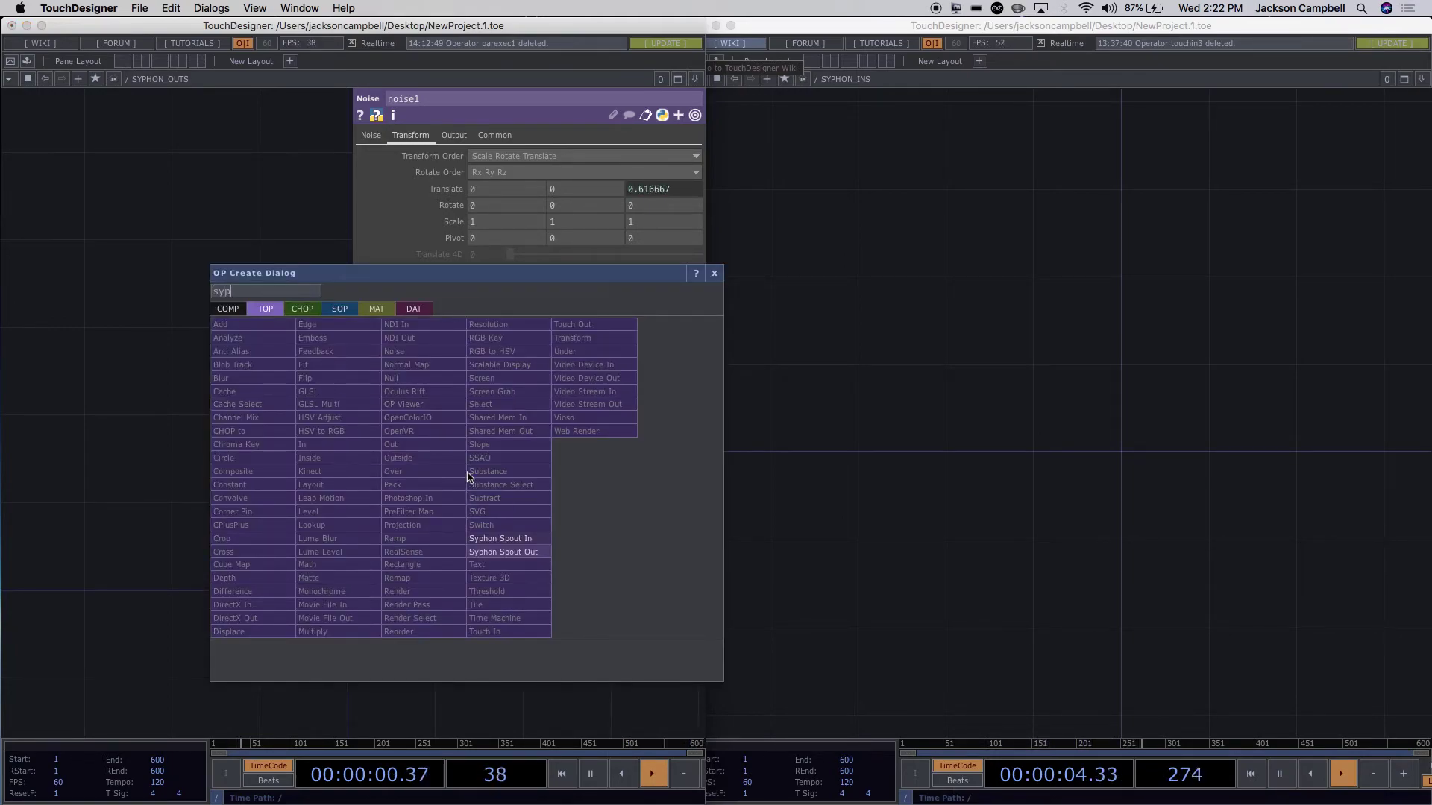
left_click(515, 553)
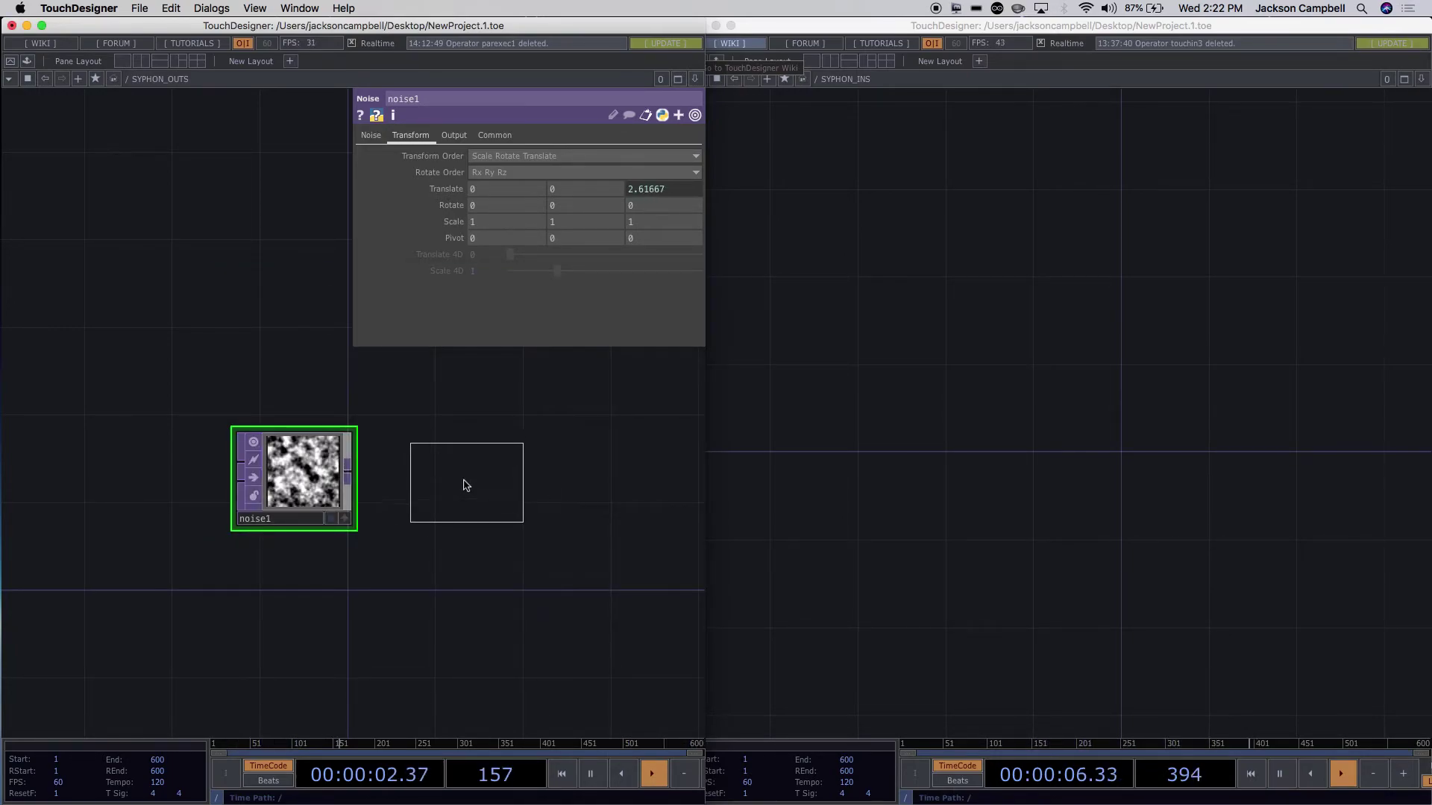
left_click(457, 475)
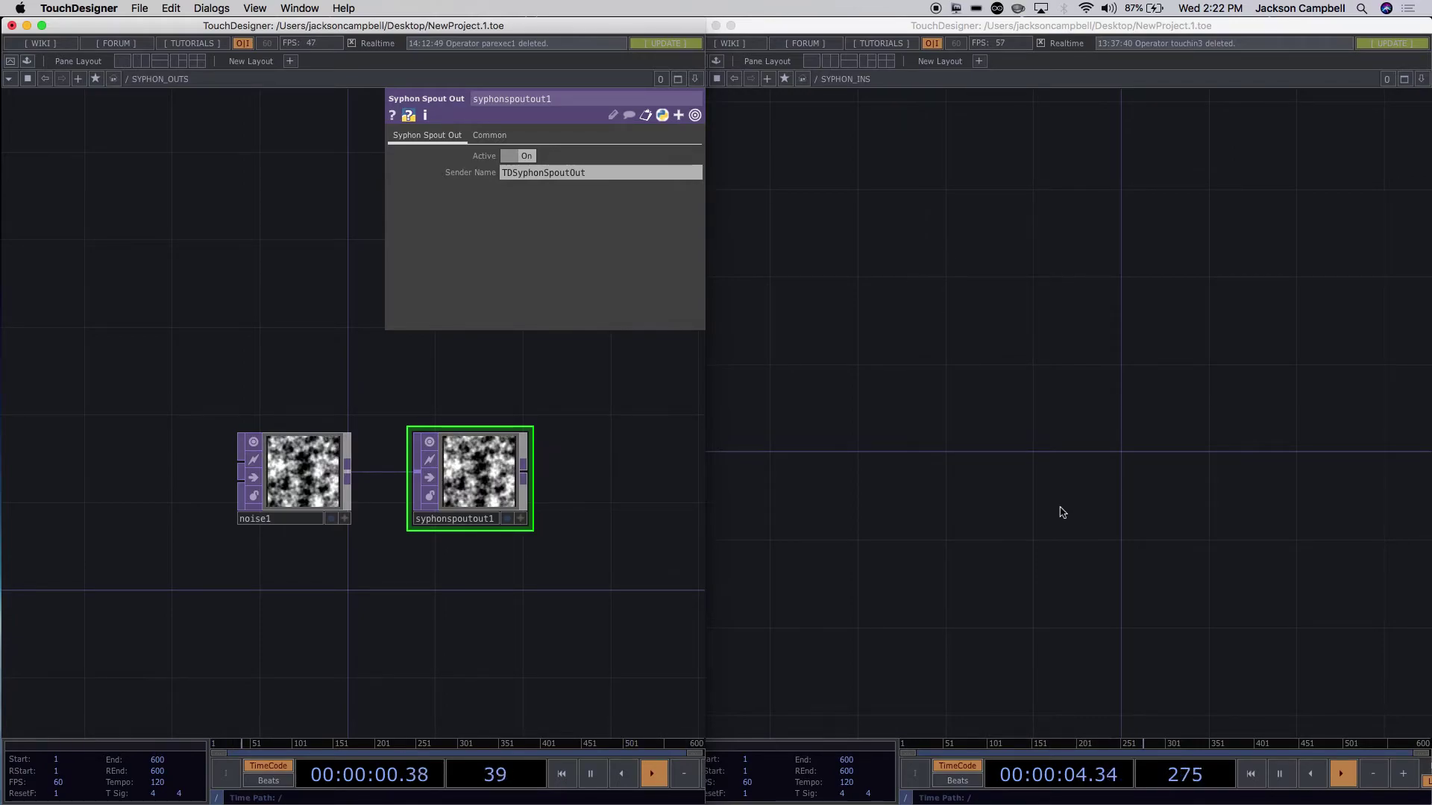
In the receiving instance, add a Syphon Spout In TOP to the SYPHON_INS network.
left_click(1022, 353)
key("Tab")
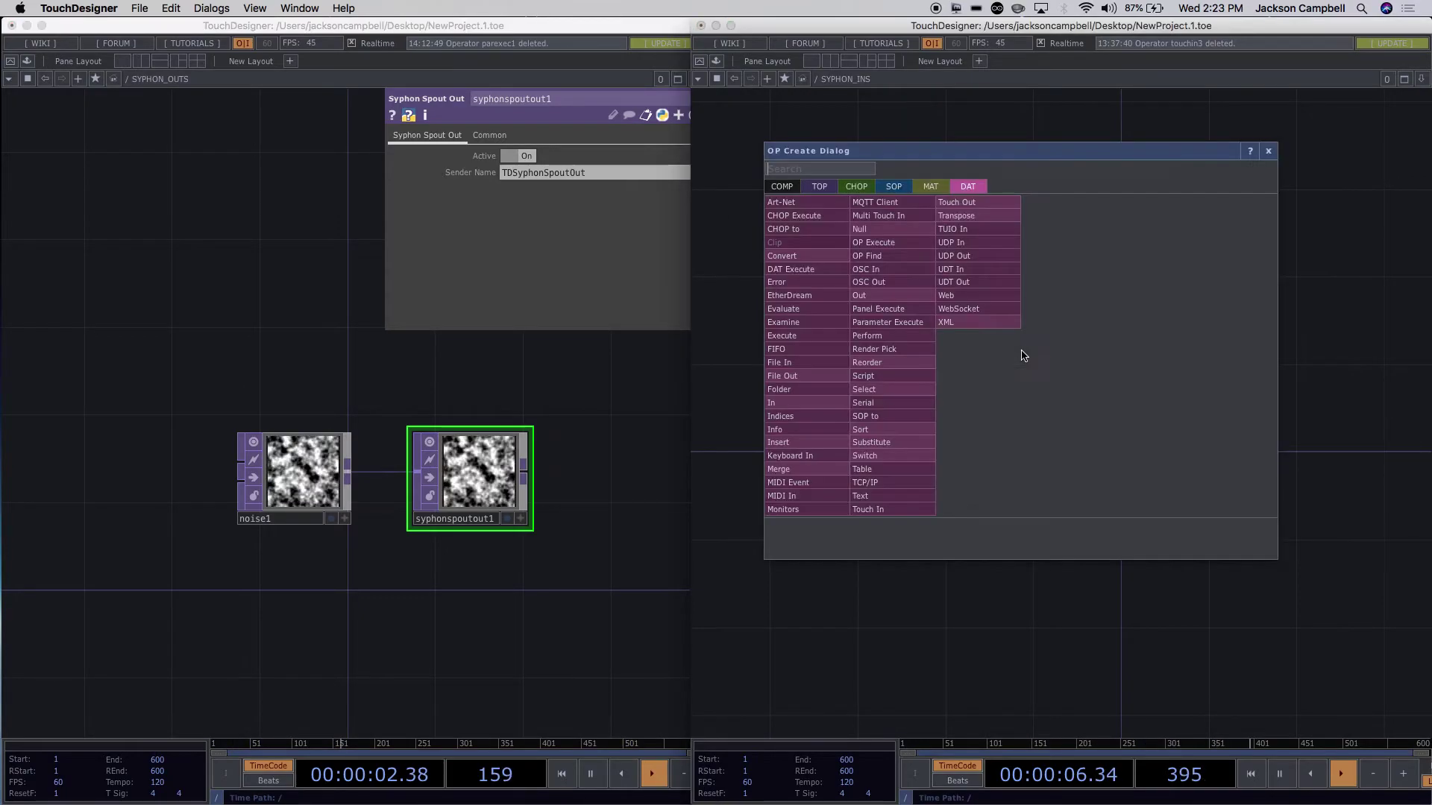
left_click(743, 305)
double_click(780, 308)
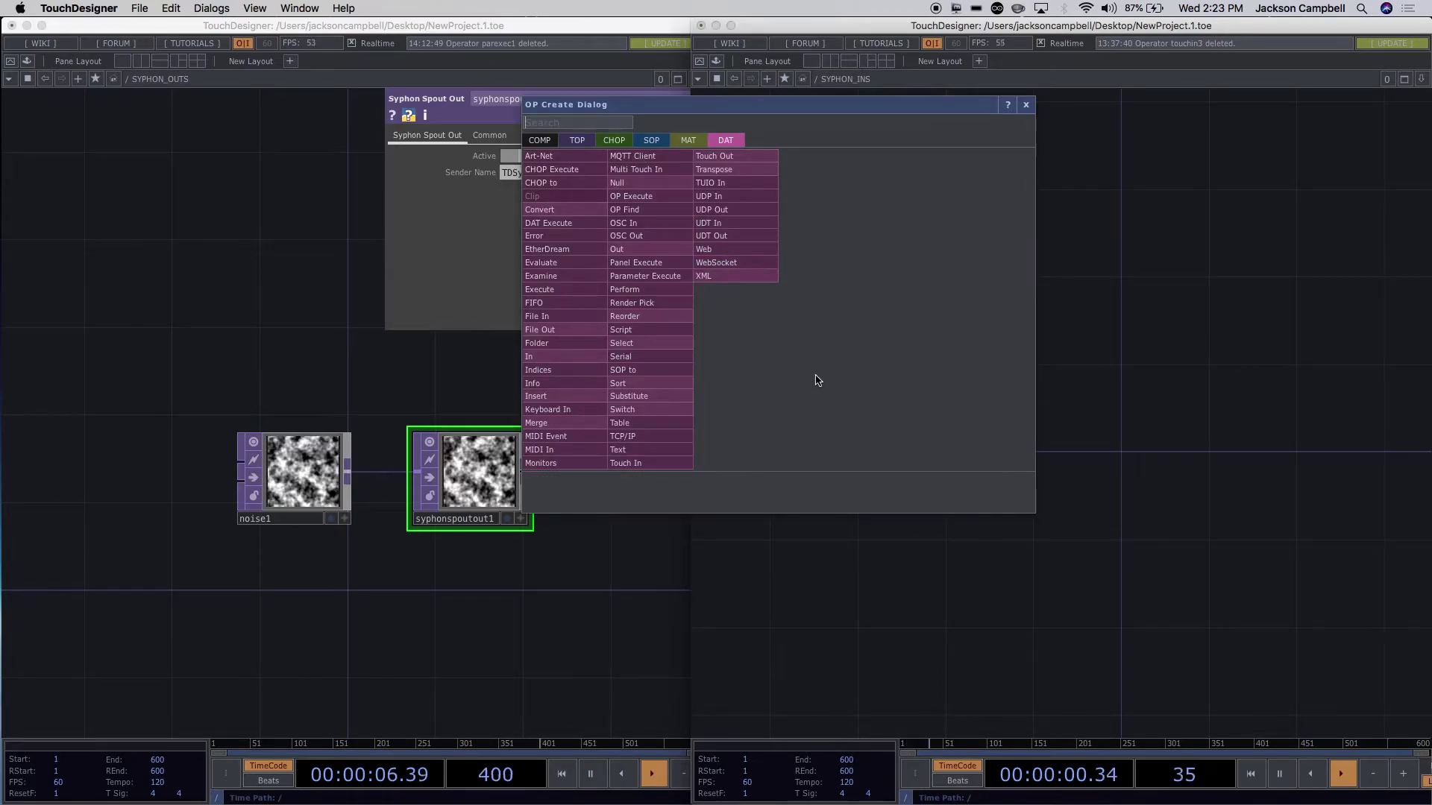
left_click(580, 143)
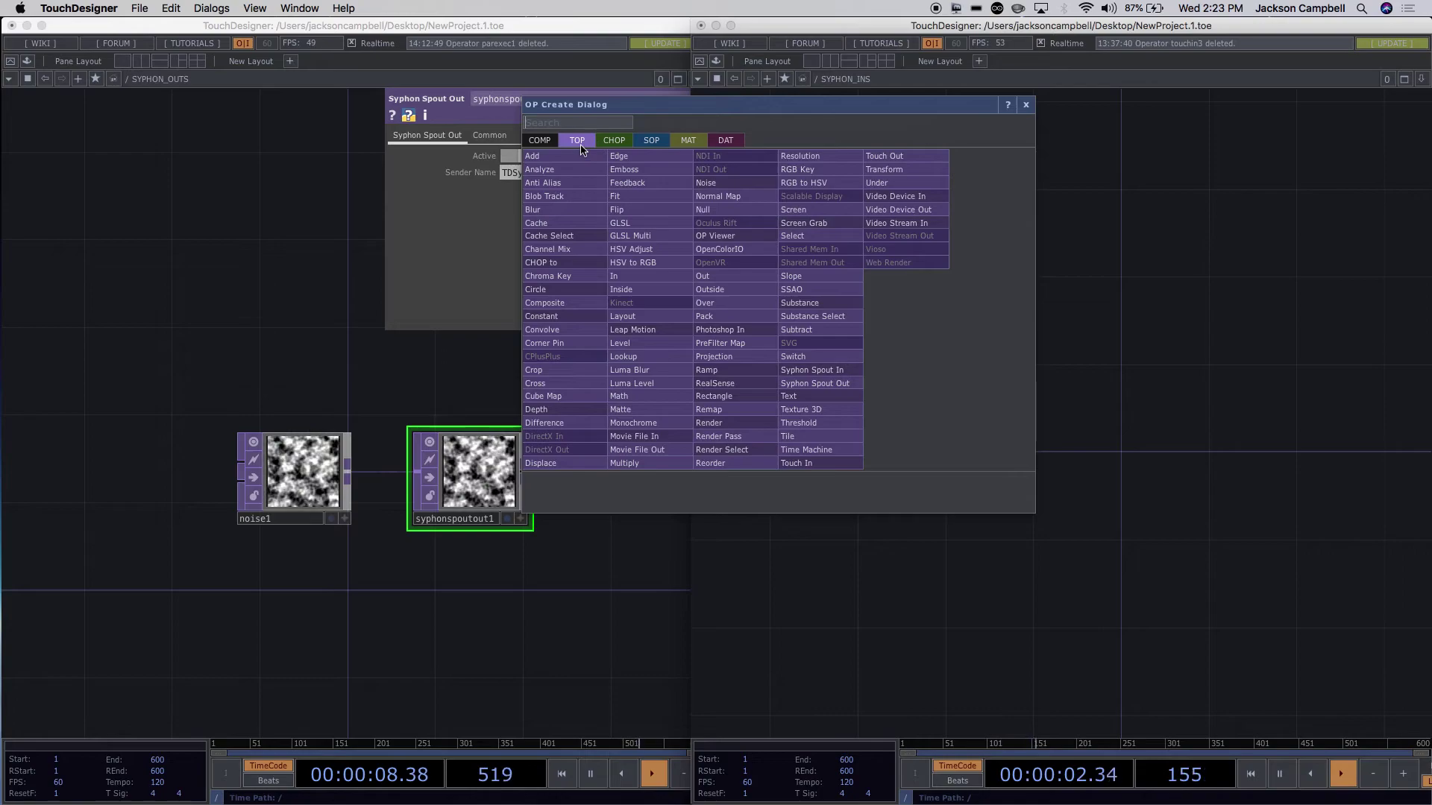
type("syp")
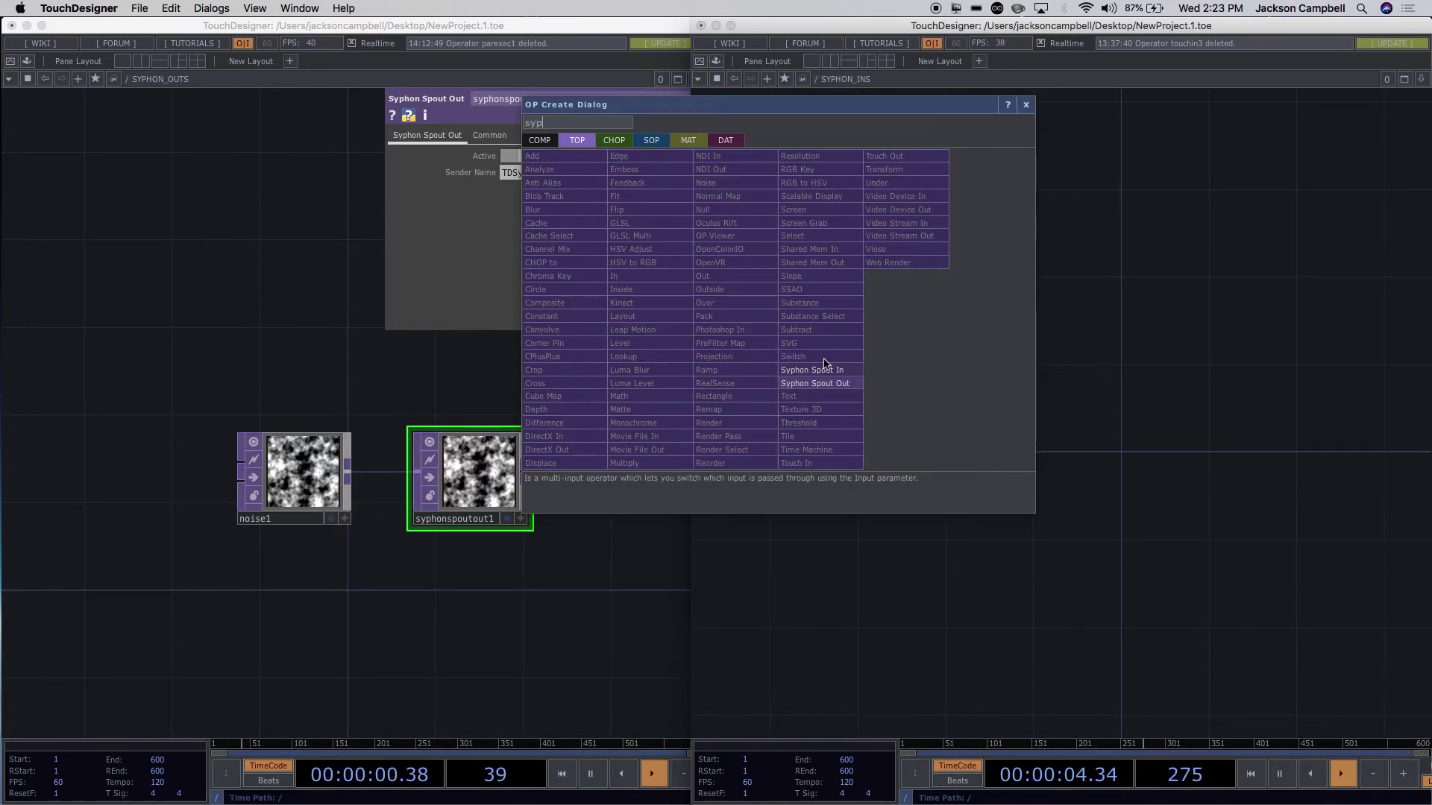
left_click(815, 369)
left_click(871, 471)
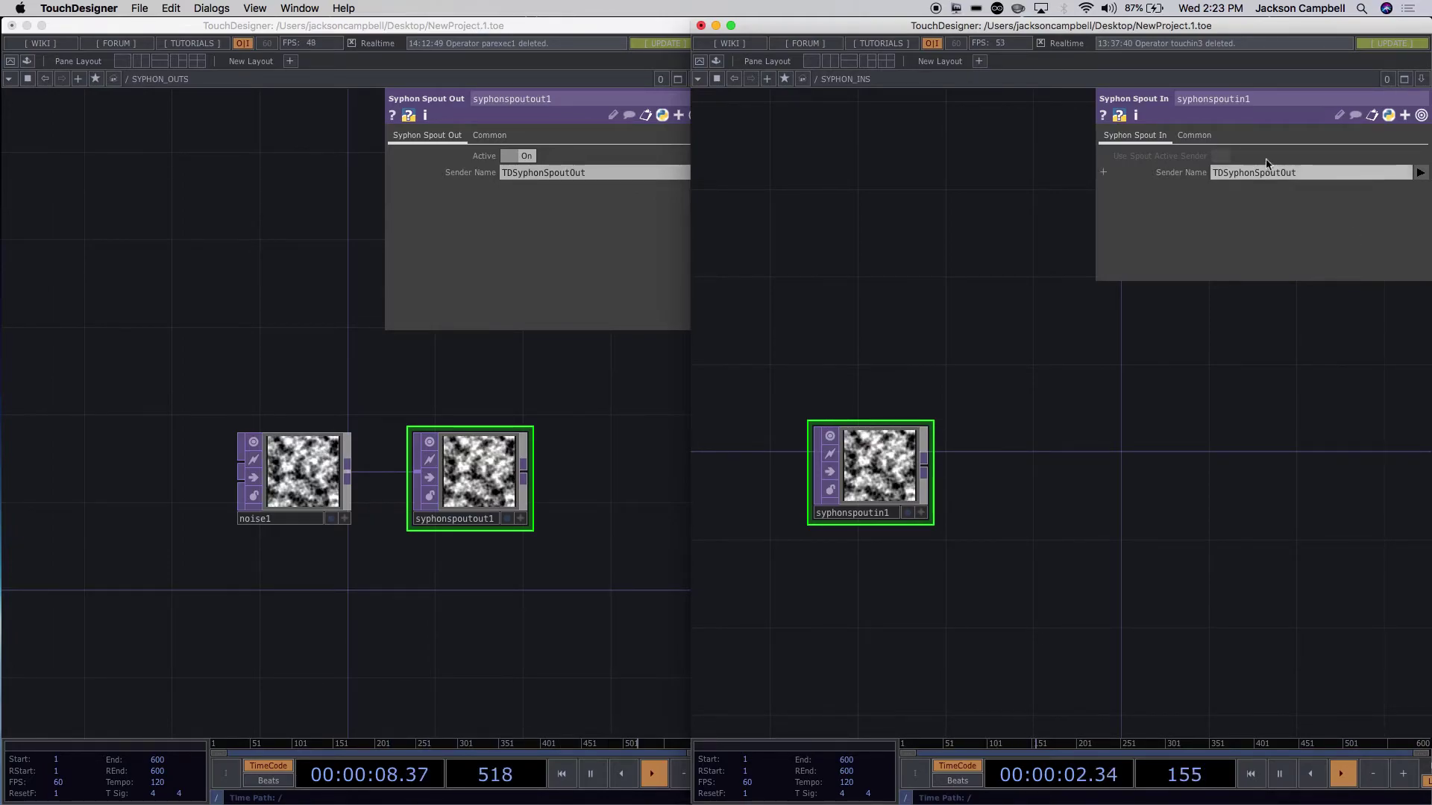
Switch to Google Chrome, load sites.google.com/a/calarts.edu/touchdesigner, and move the browser window higher on the screen.
left_click(545, 217)
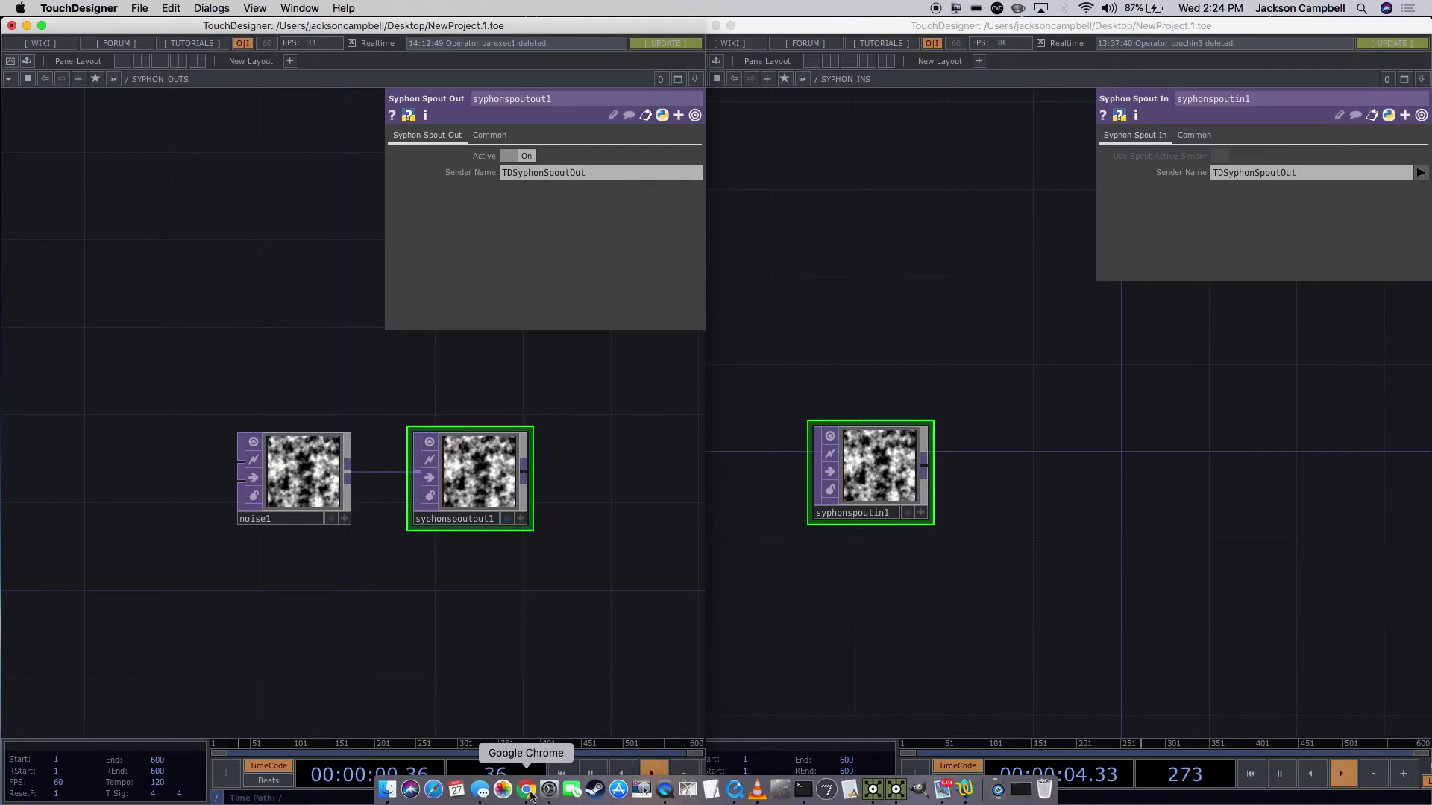
left_click(527, 791)
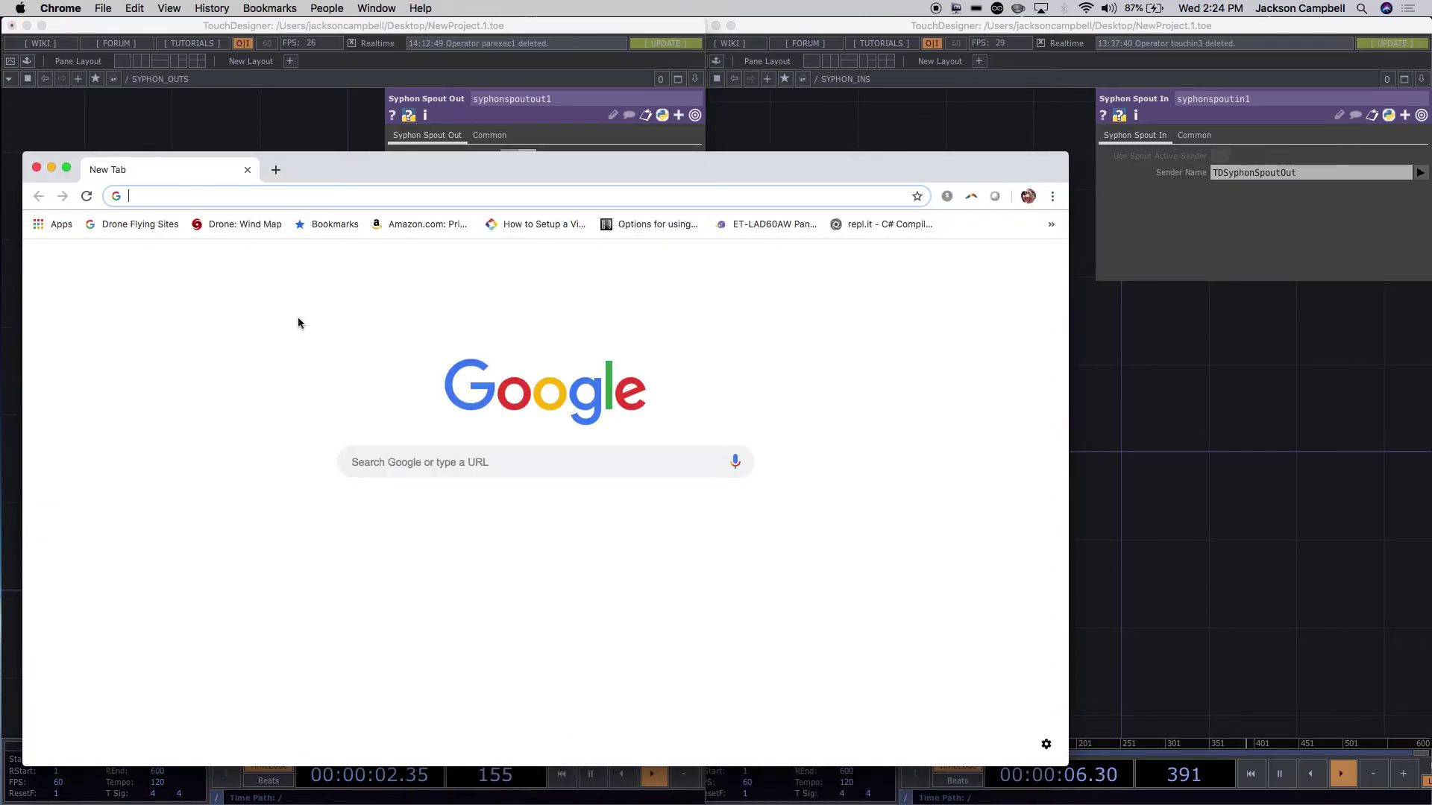
type("si")
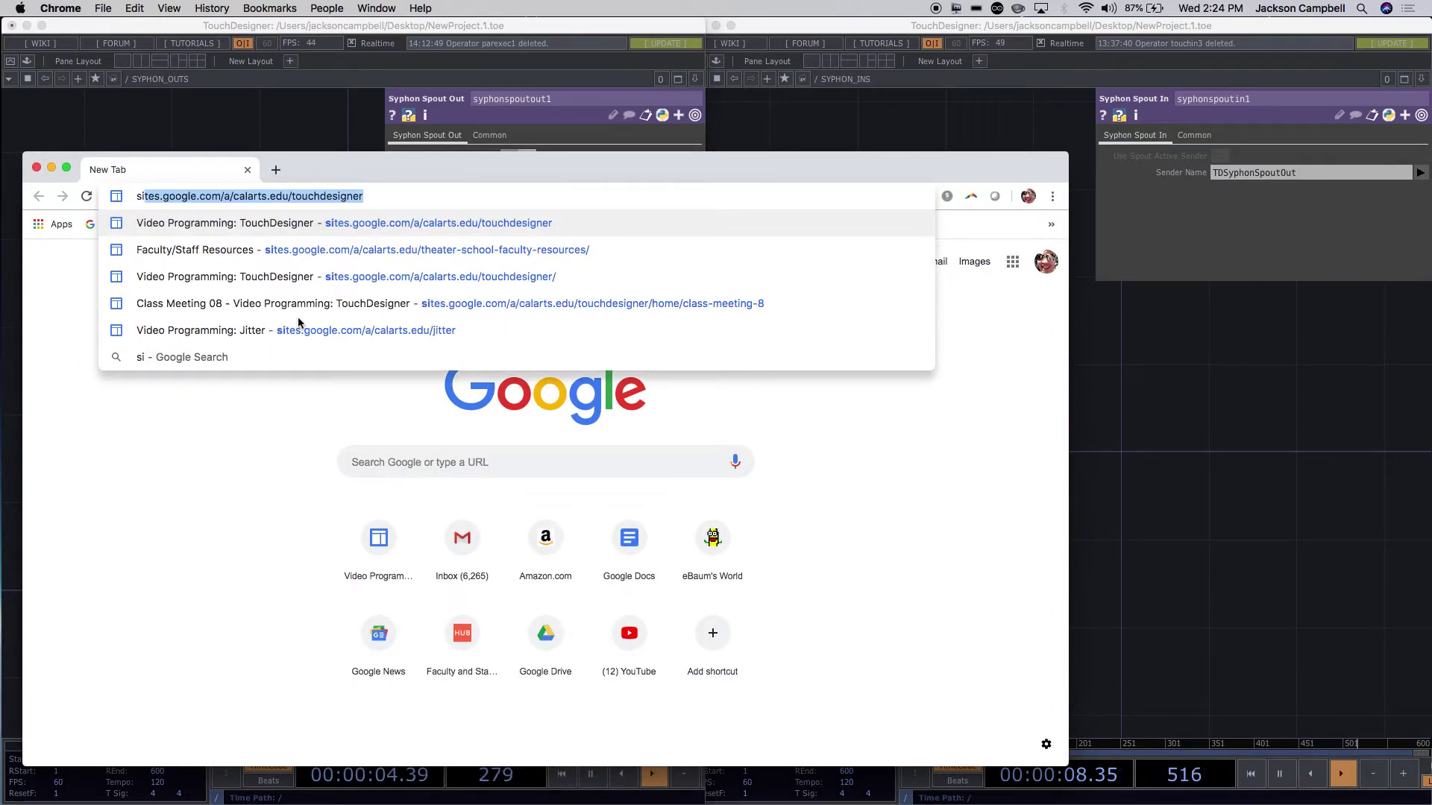
key("Return")
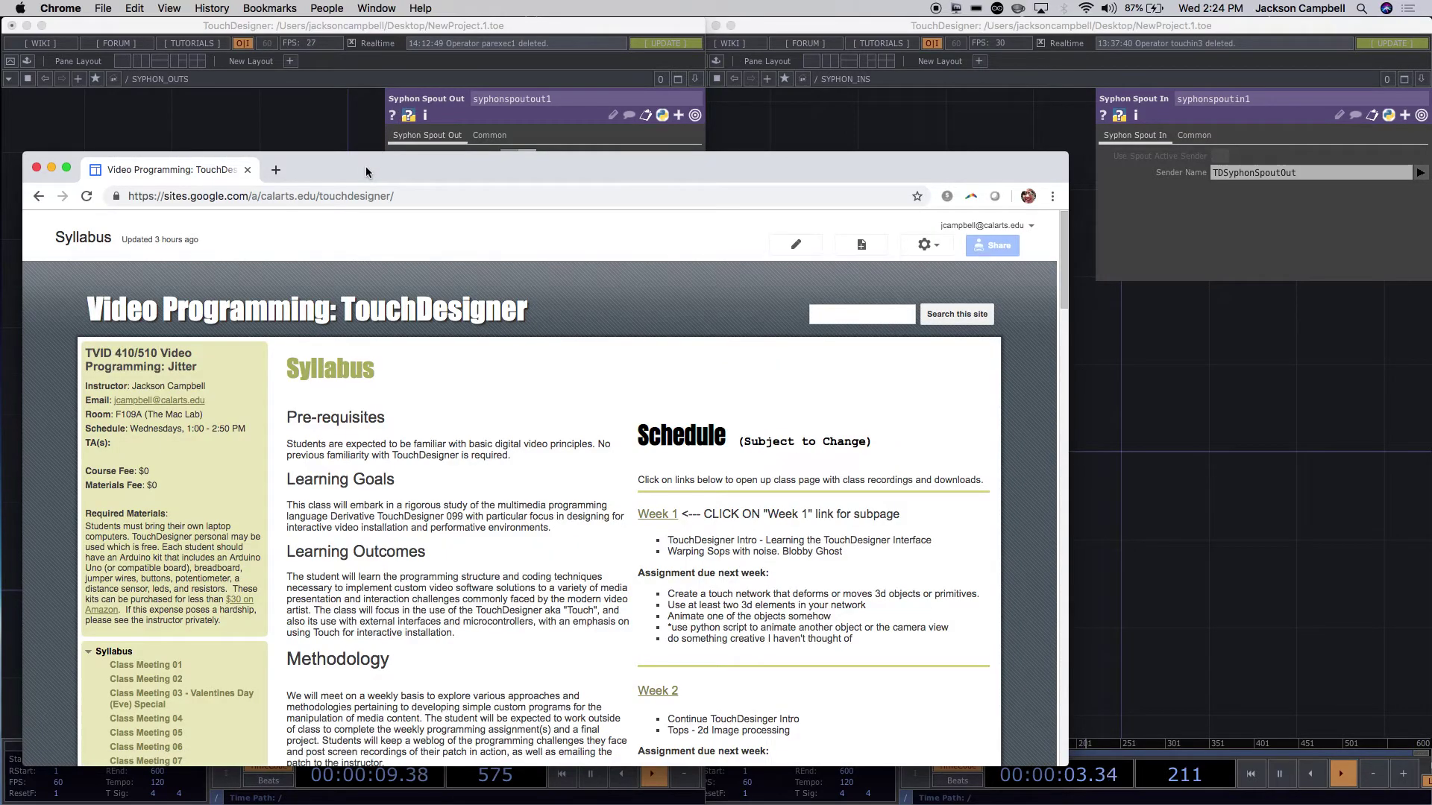
left_click_drag(365, 166, 401, 44)
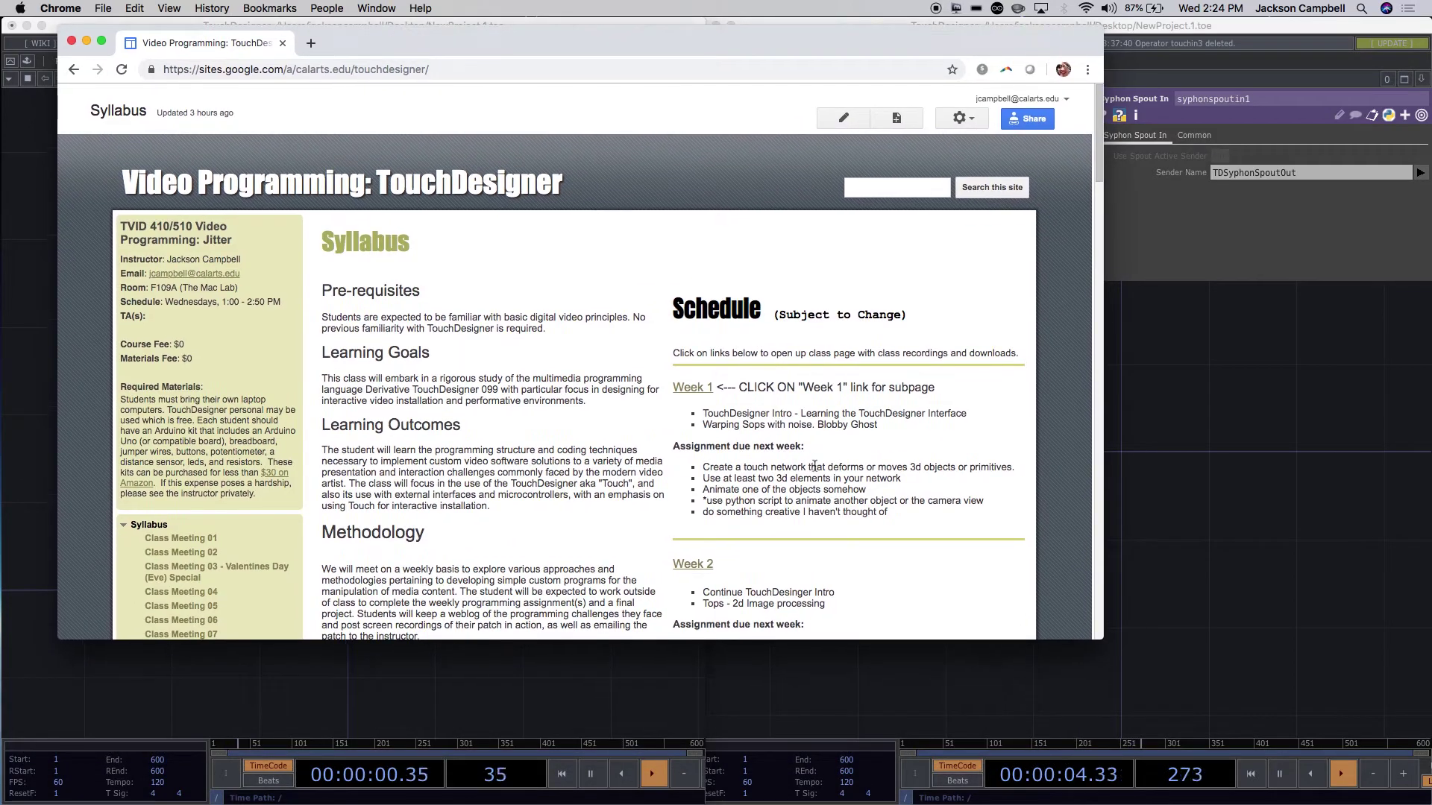
Find the week 9 entry in the course schedule and open its Class Meeting 09 page.
scroll(814, 466, "down", 20)
scroll(814, 468, "down", 15)
scroll(814, 468, "down", 1)
left_click(692, 380)
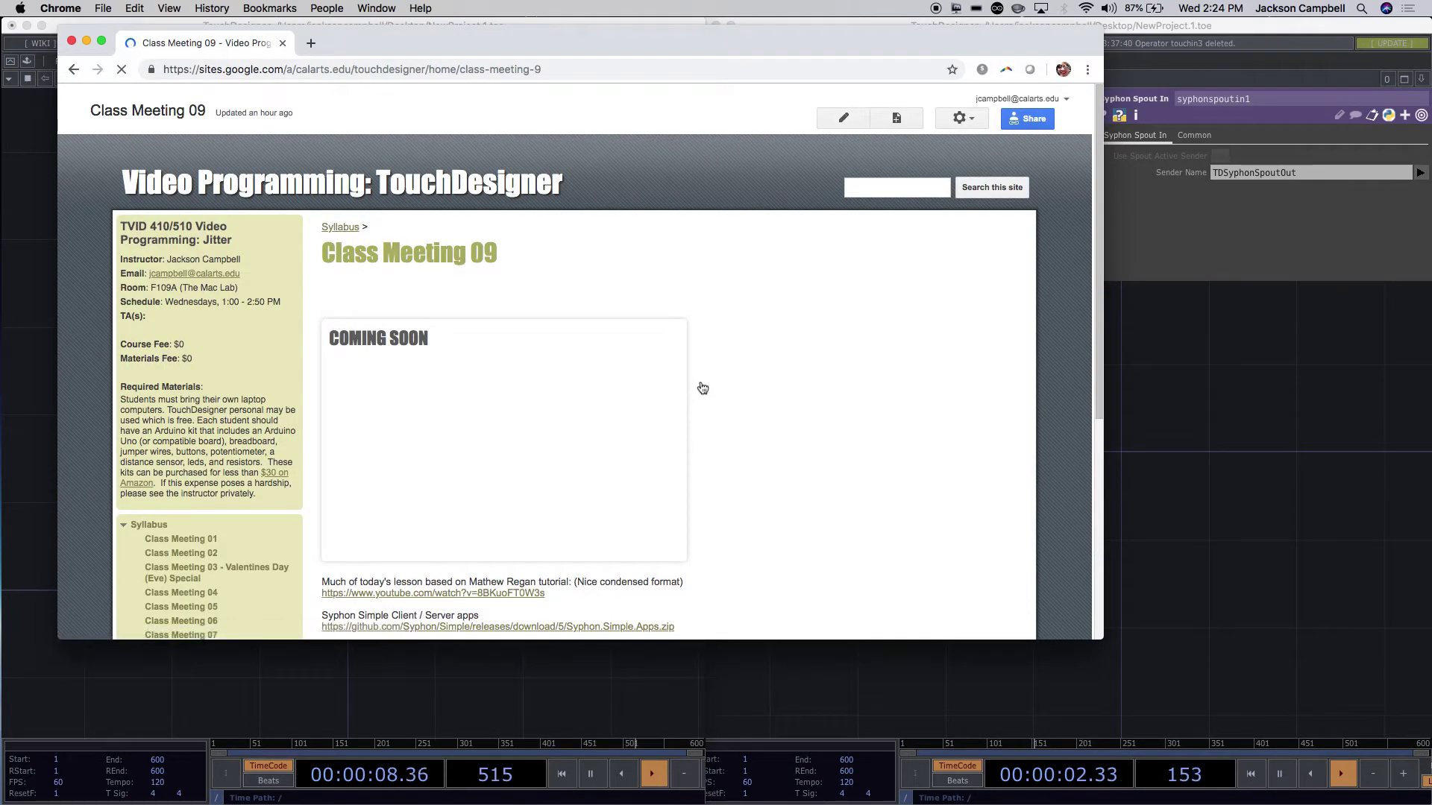
Download Syphon.Simple.Apps.zip from the class page, unpack it, and open the extracted Syphon Simple Apps 2 folder.
scroll(754, 468, "down", 5)
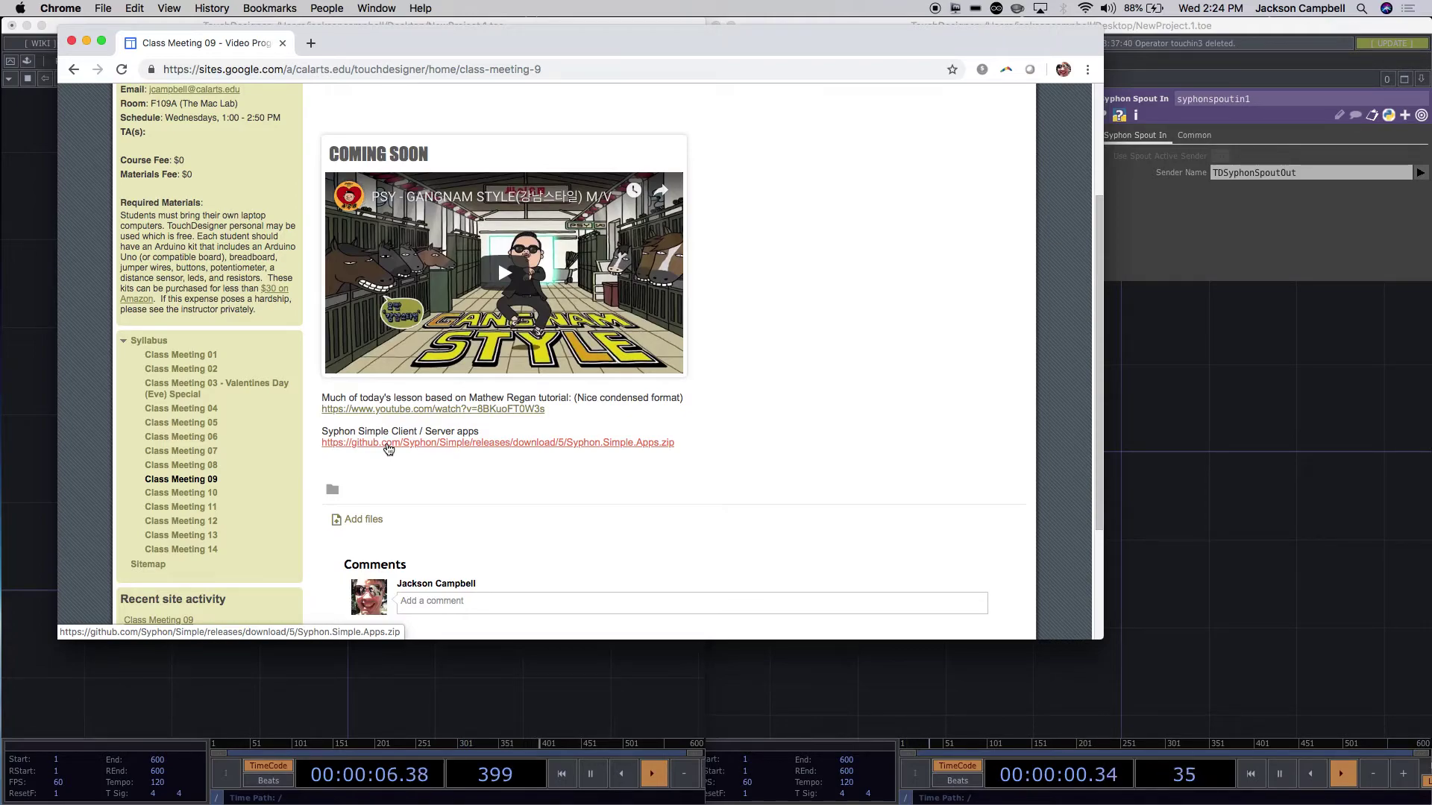
left_click(388, 446)
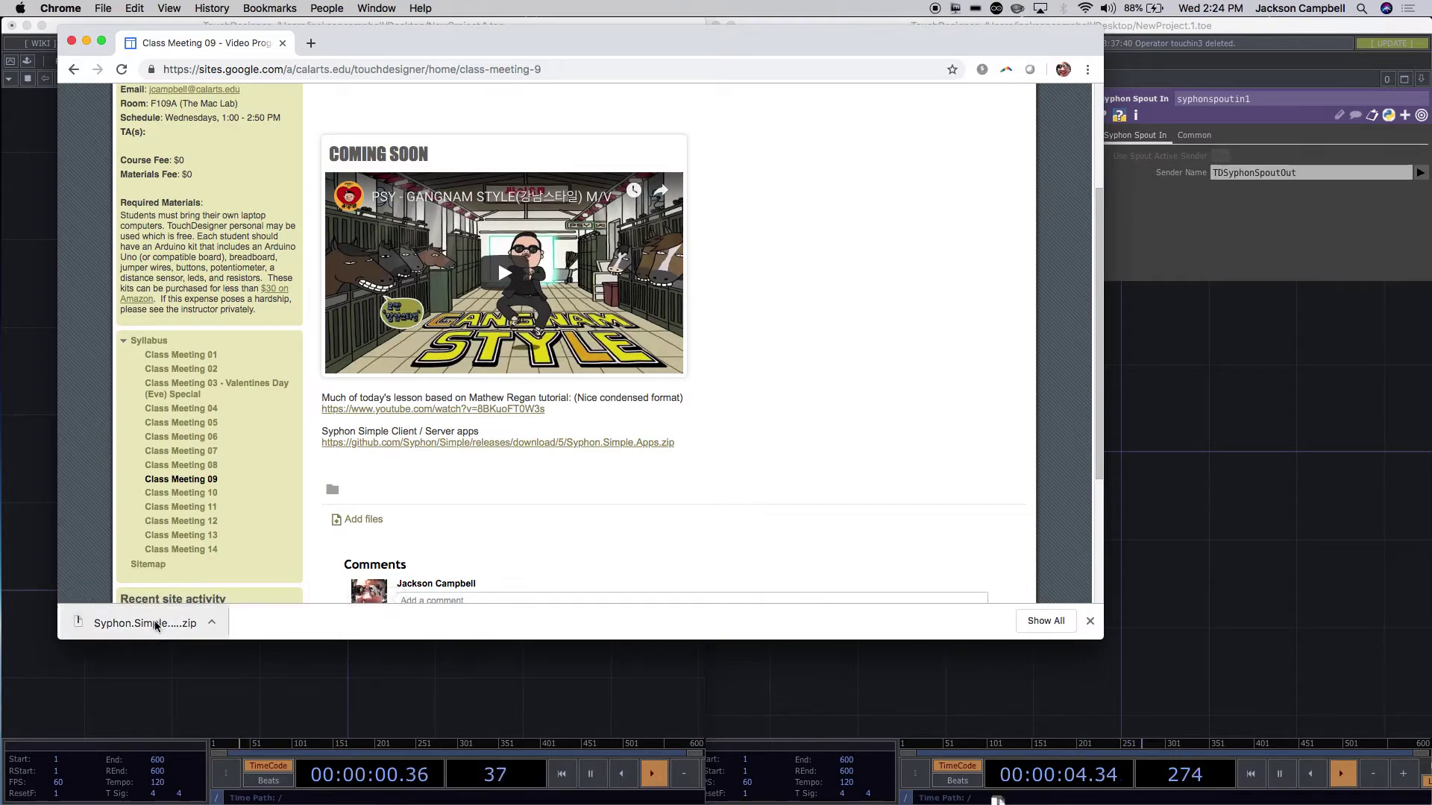
left_click(177, 624)
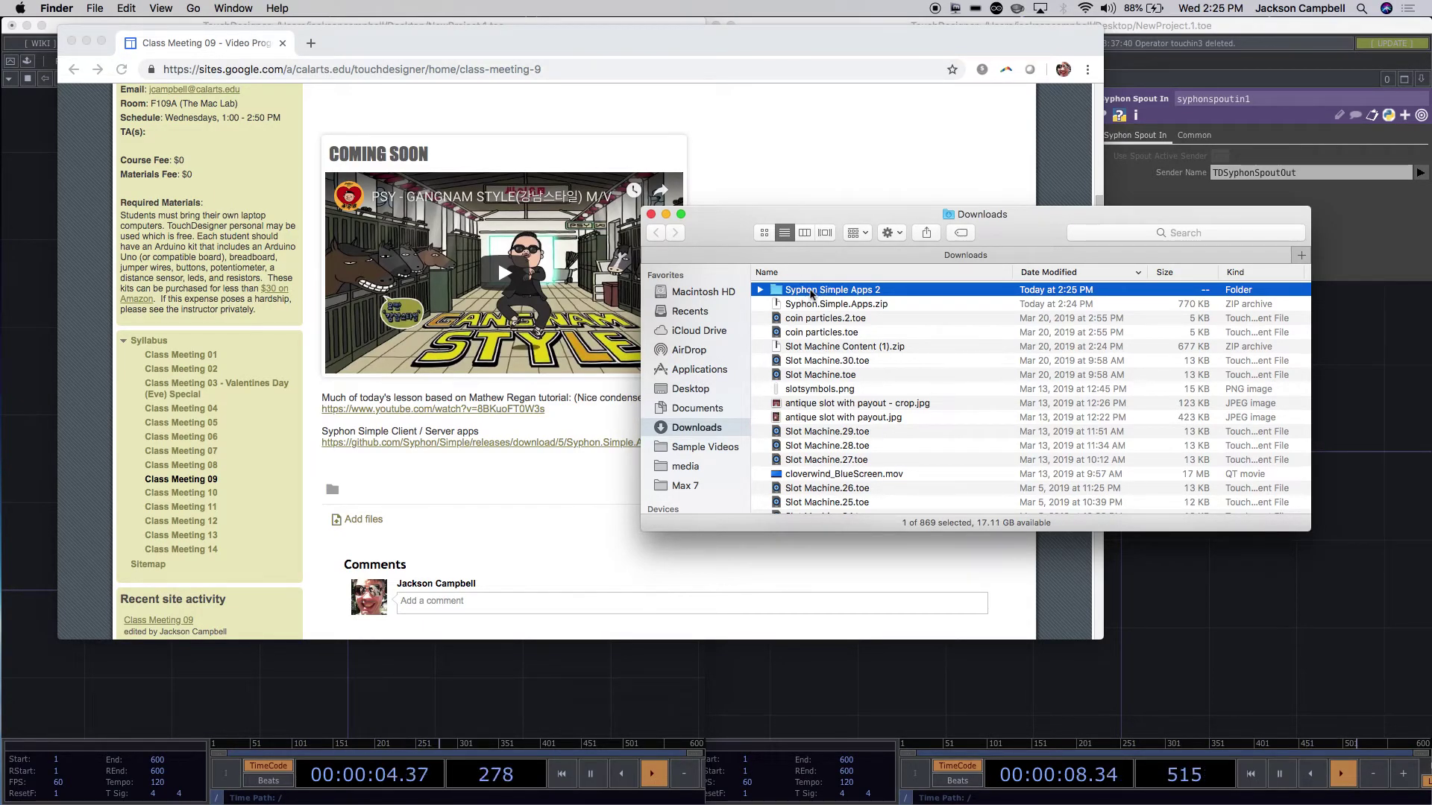
double_click(811, 291)
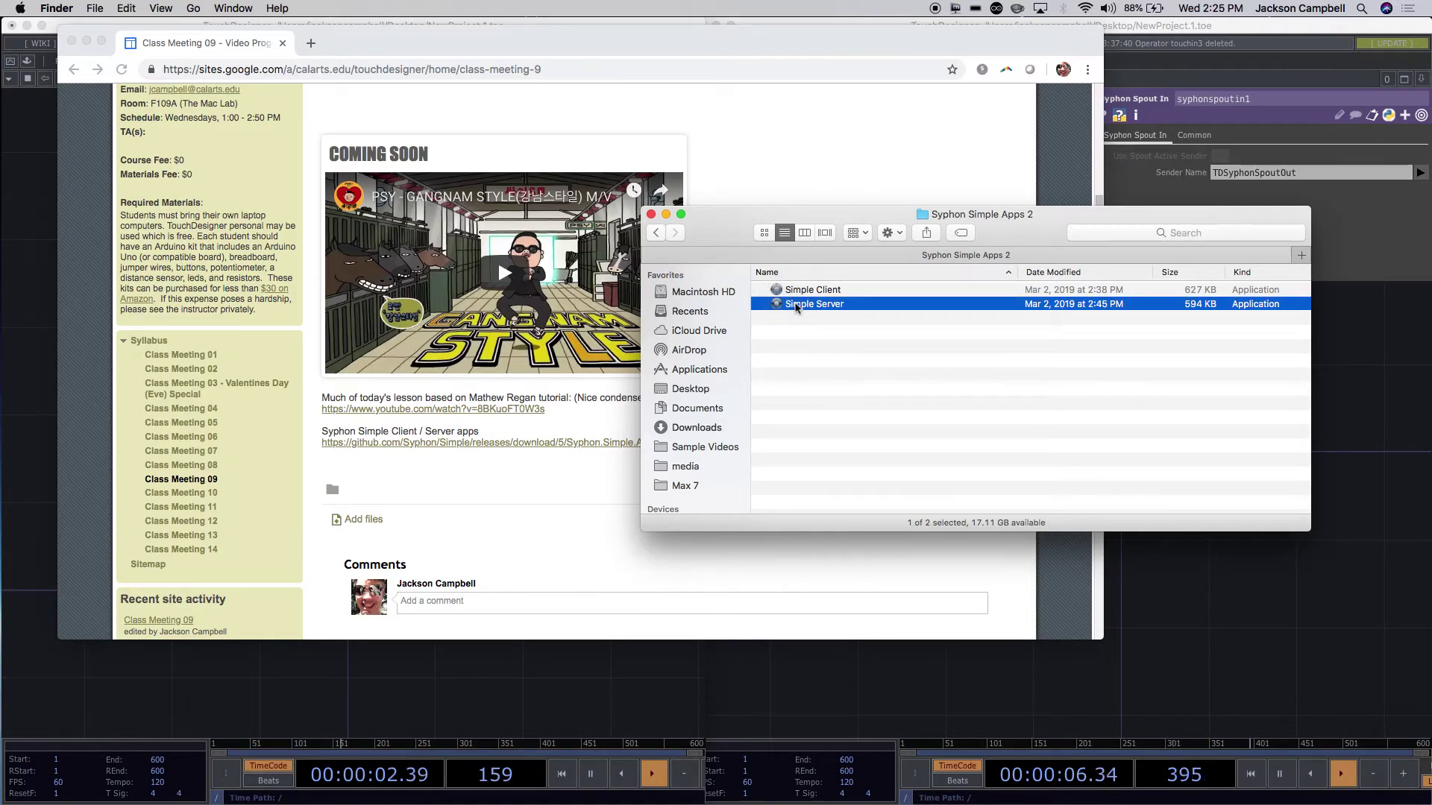
Launch the Simple Server application, allowing it to open, and move its window clear of the file list.
double_click(796, 304)
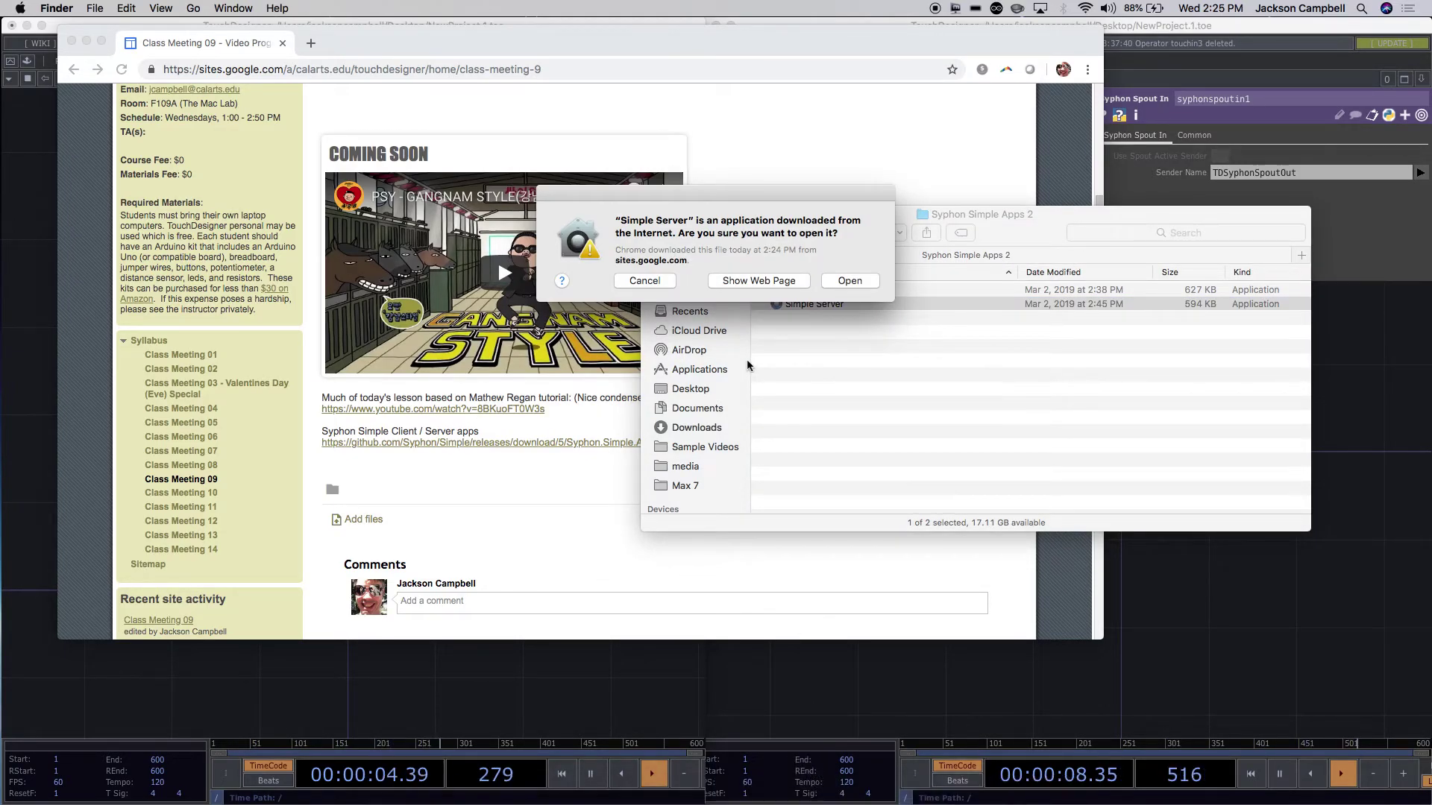
left_click(850, 281)
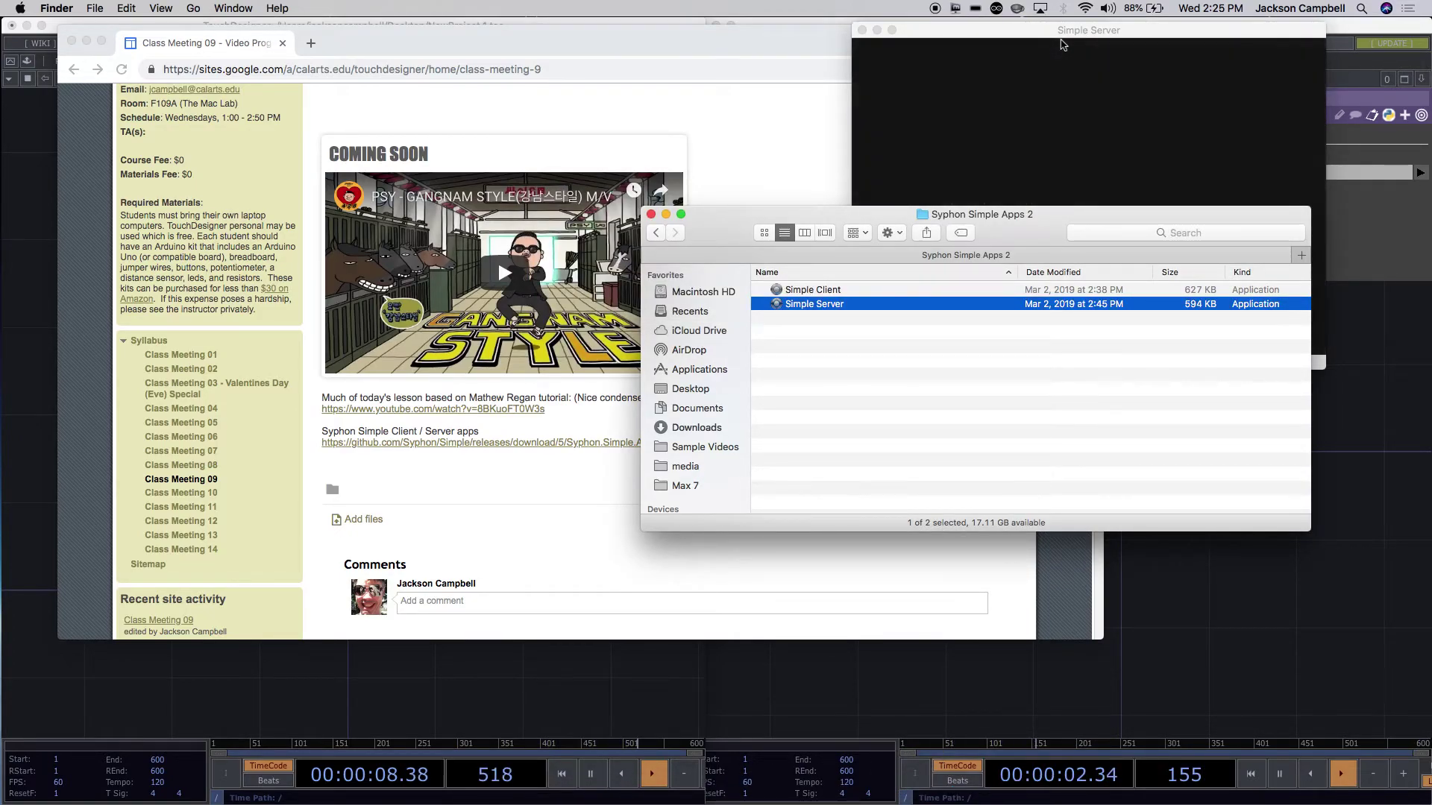
left_click_drag(1062, 41, 708, 58)
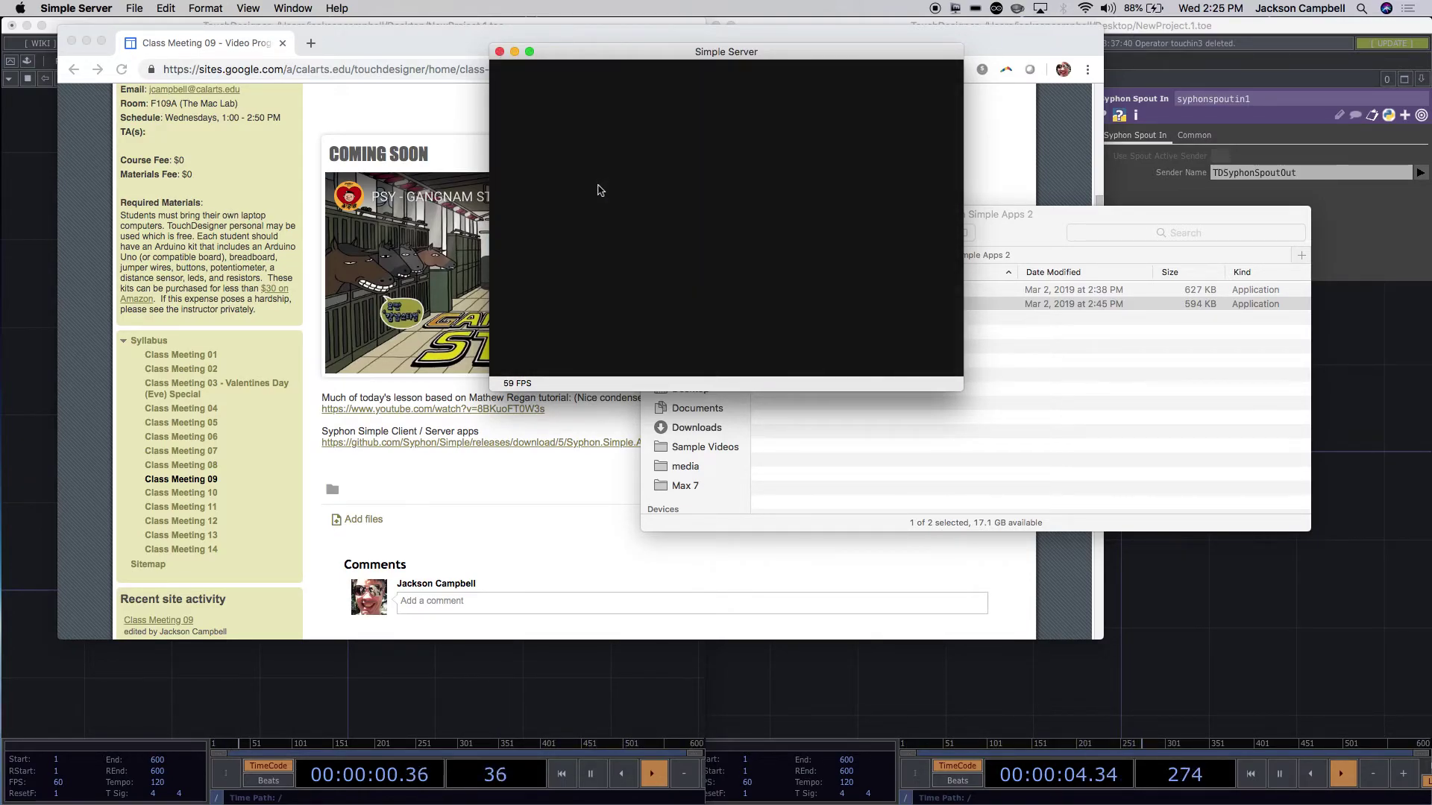
In the receiving TouchDesigner instance, add a second Syphon Spout In TOP below the first with sender name Simple Server:Simple Server.
left_click(1043, 238)
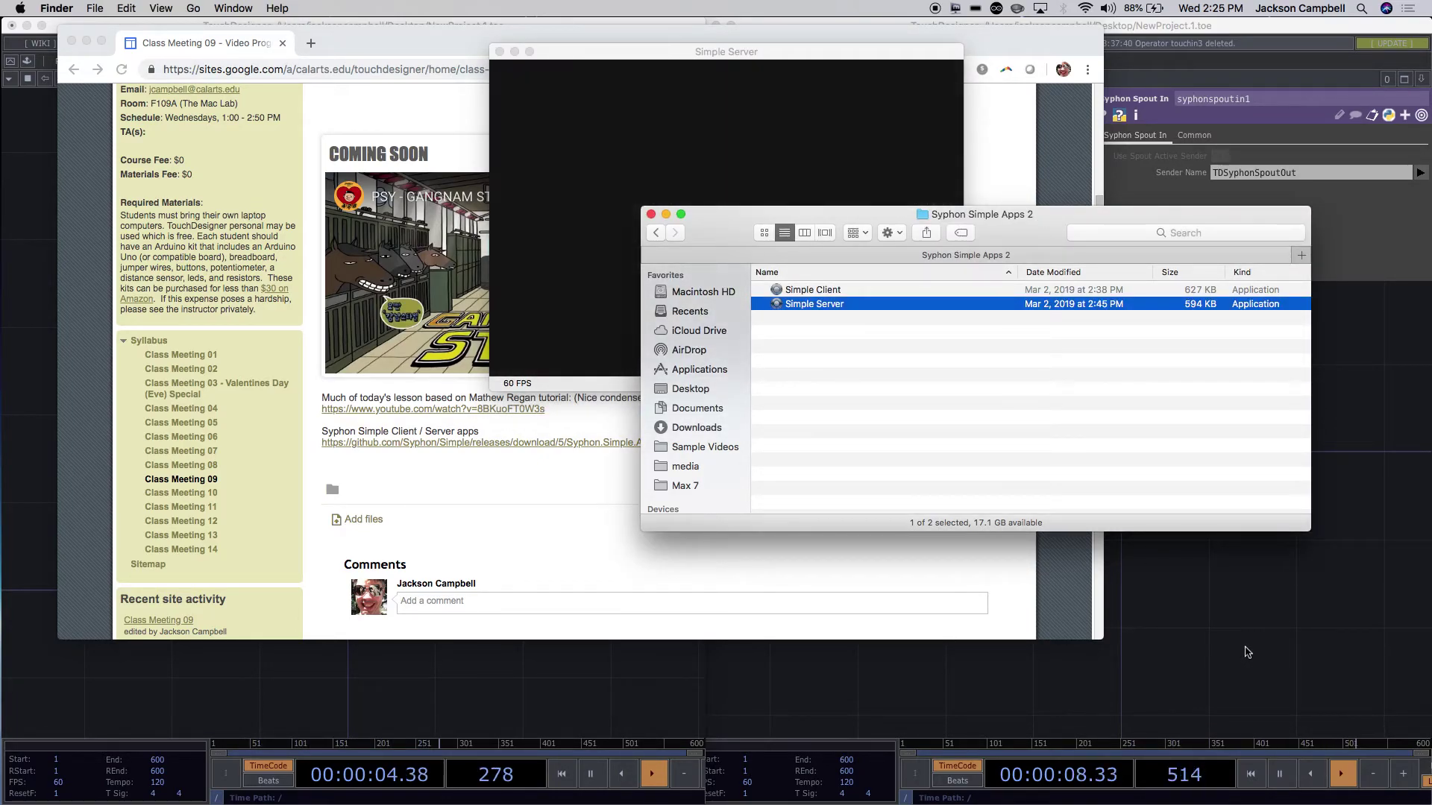
left_click(1247, 652)
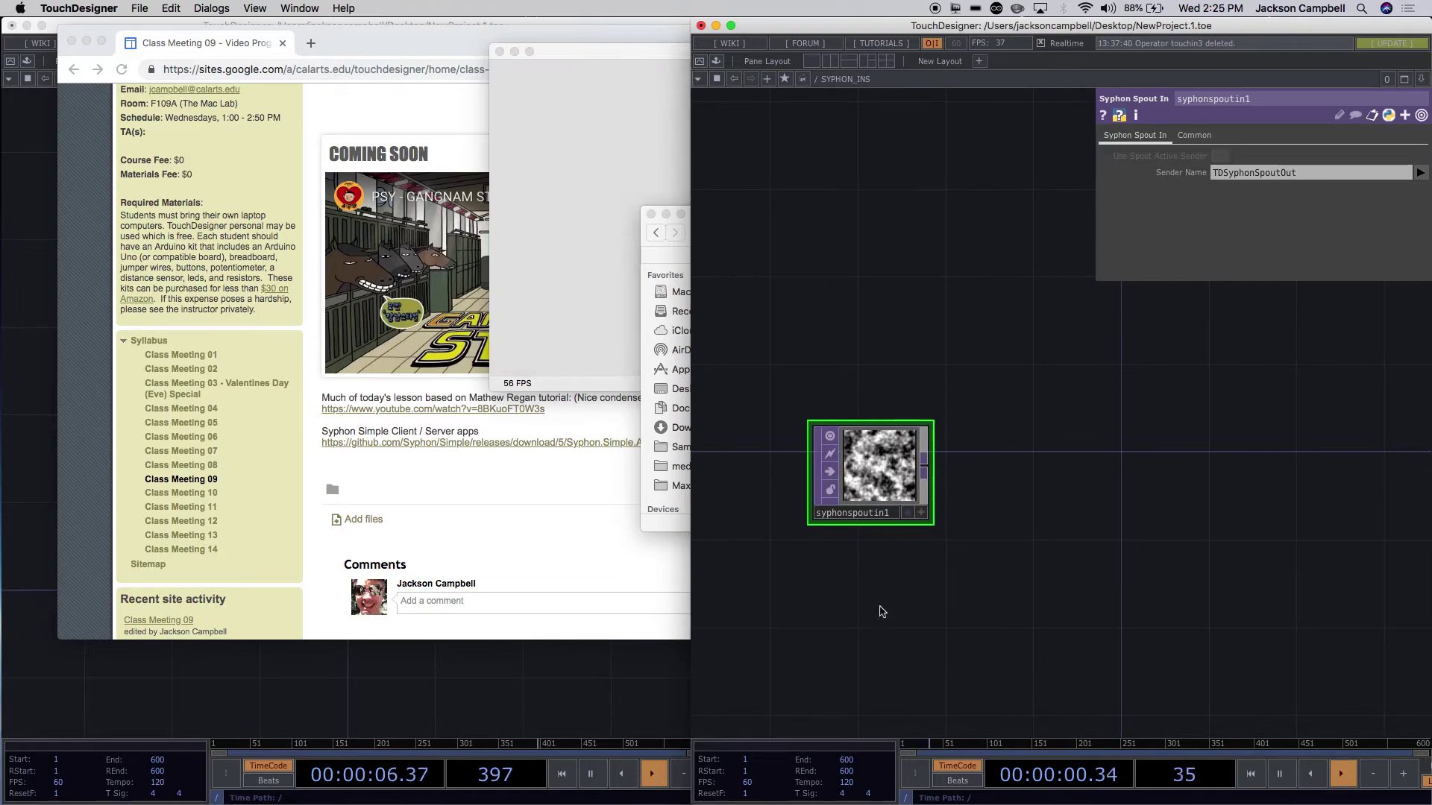
key("Tab")
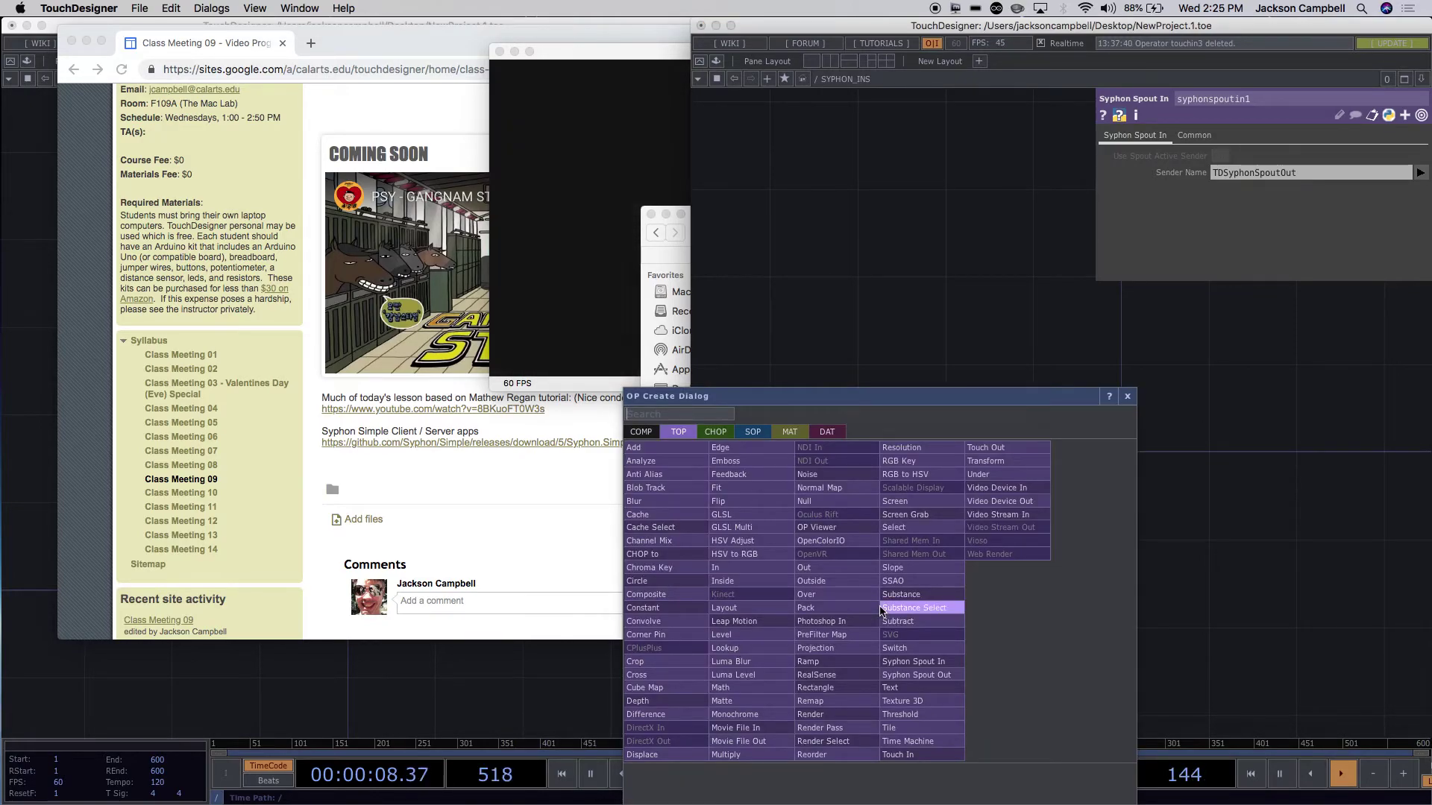
type("syp")
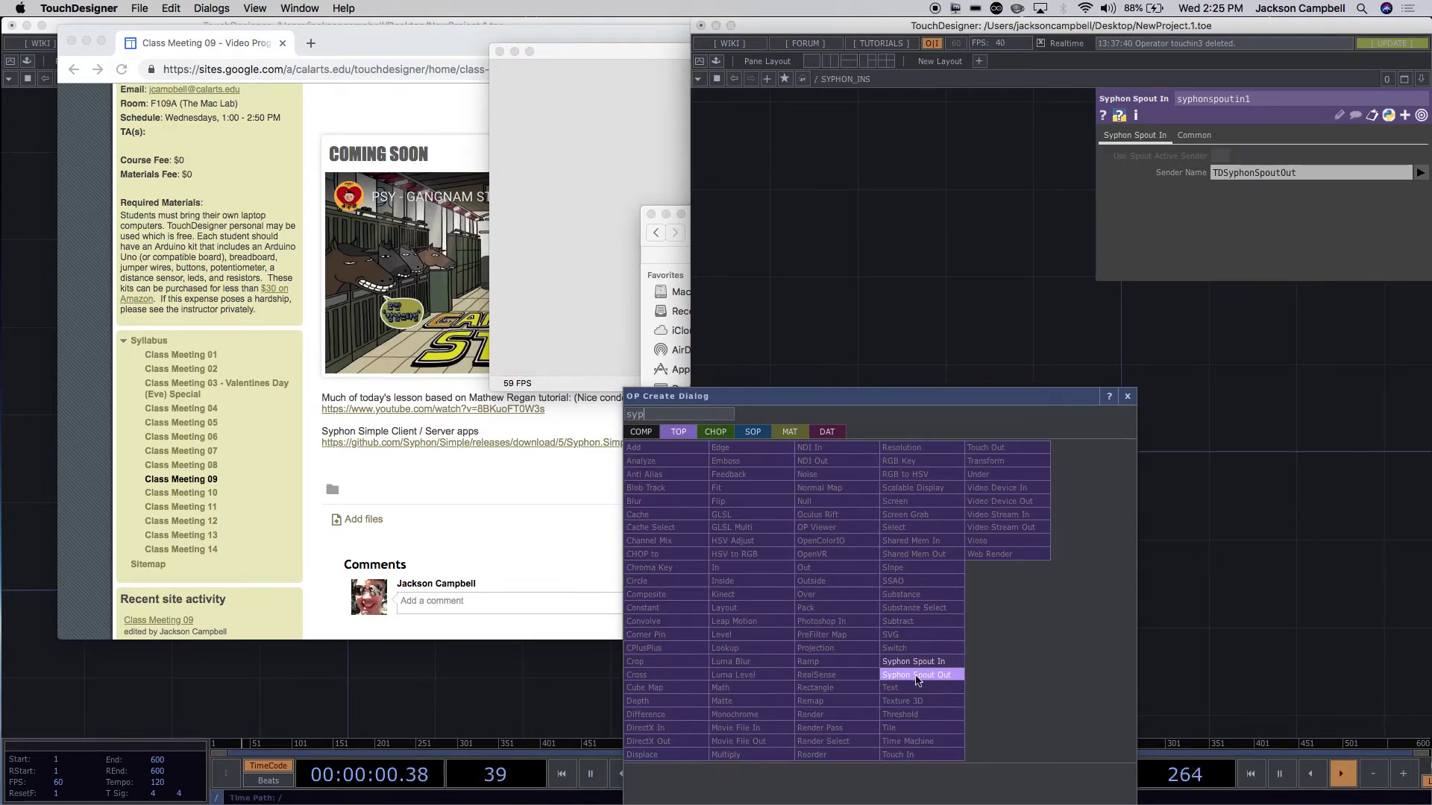
left_click(911, 662)
left_click(888, 608)
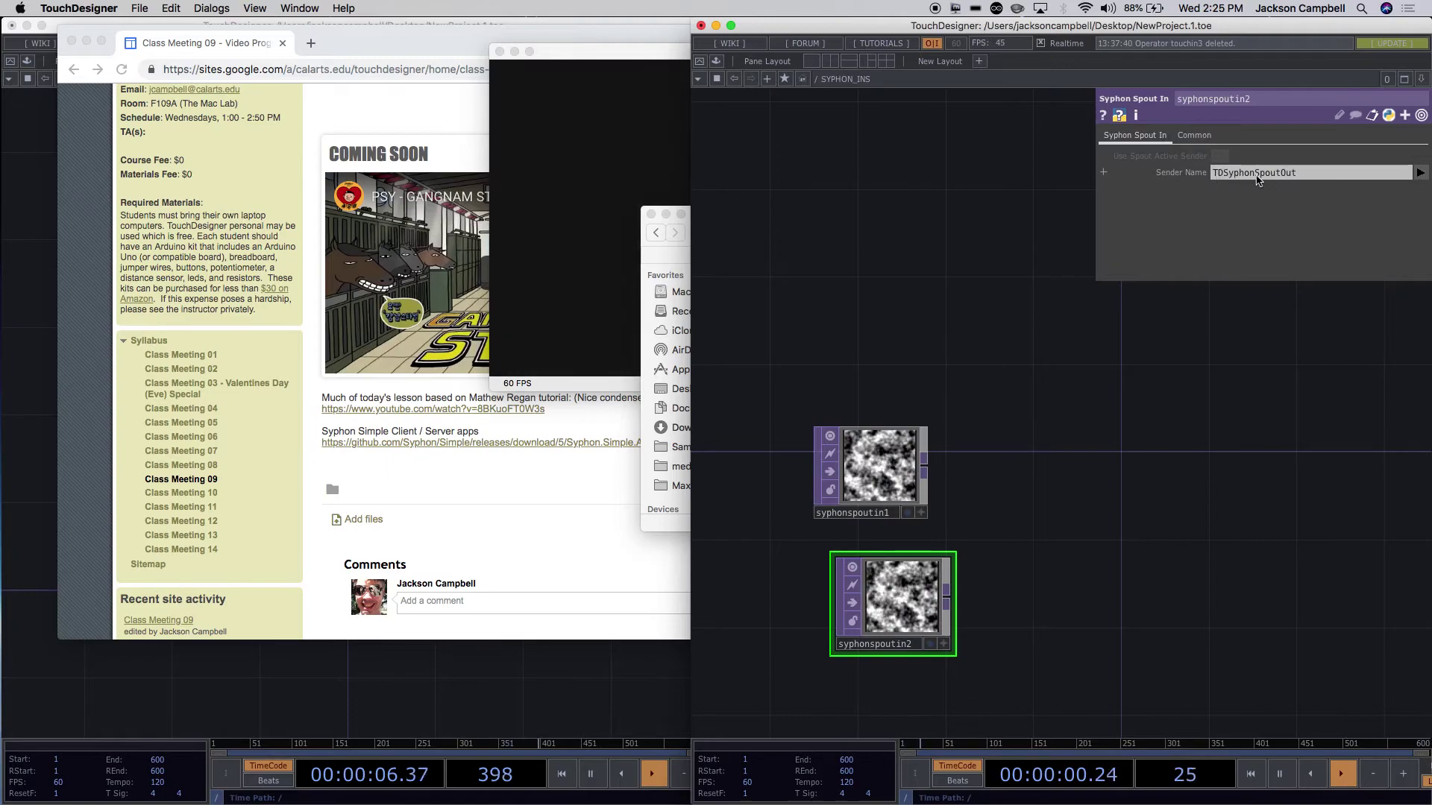
left_click(1420, 172)
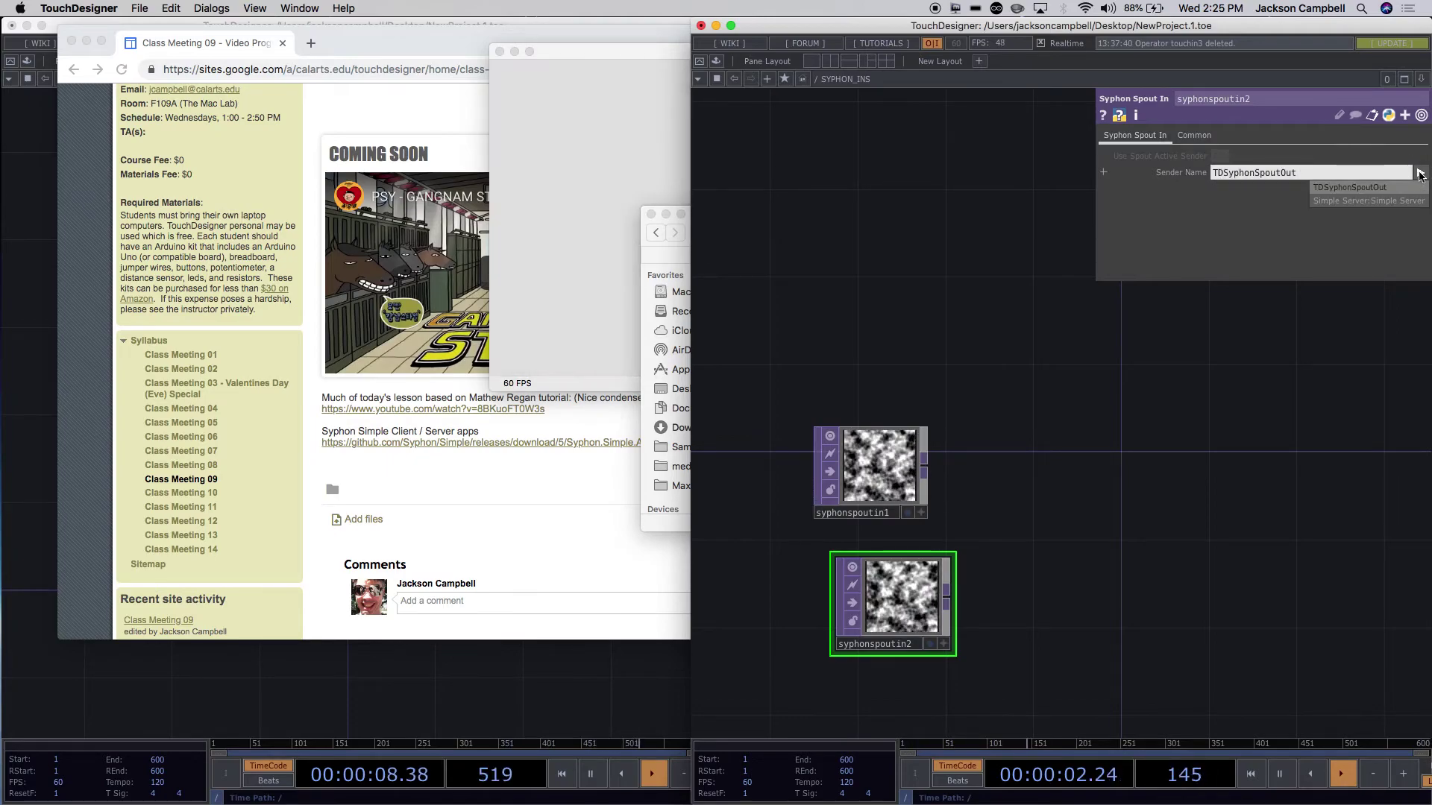
left_click(1368, 200)
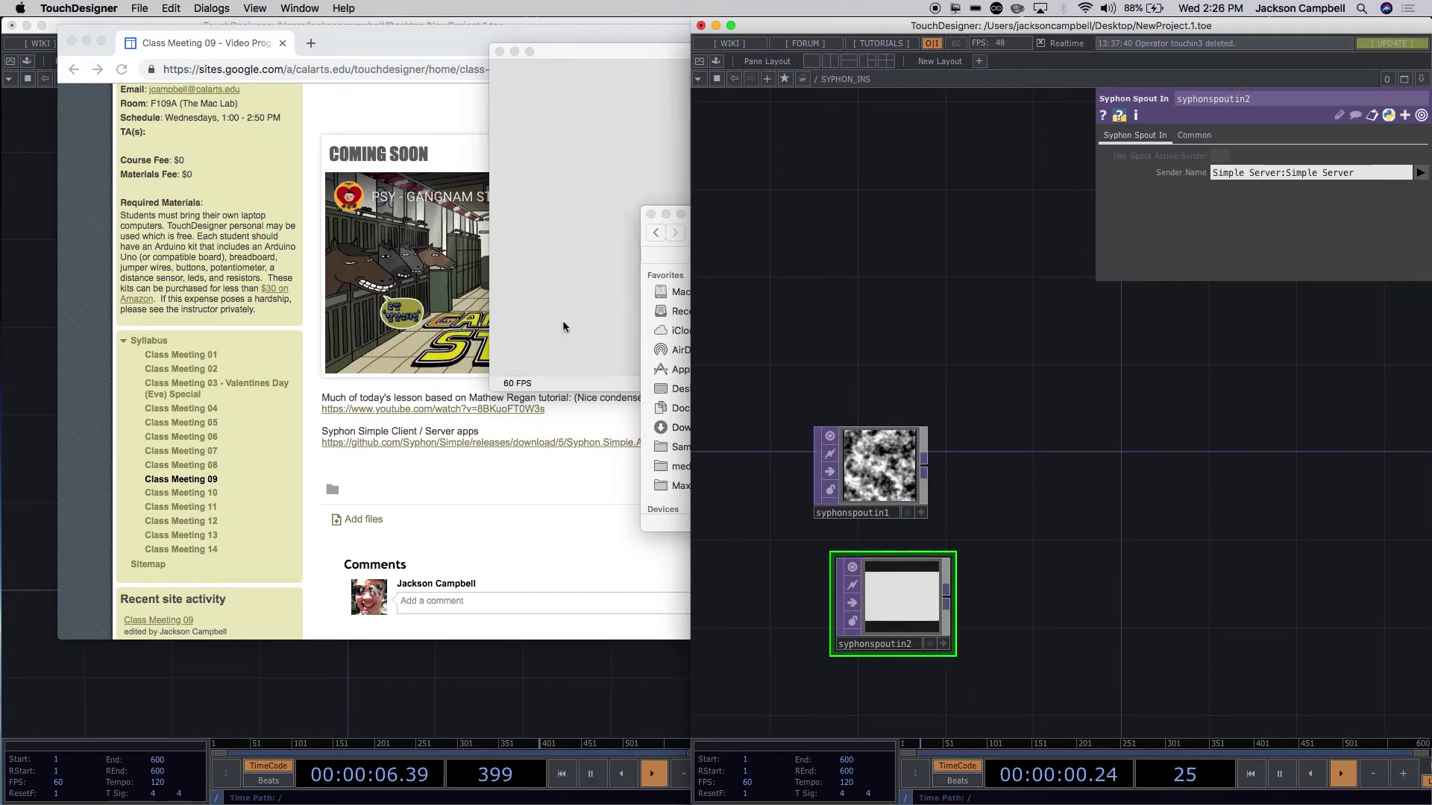
Search the computer for "simple" and launch the Simple Server copy stored in Applications.
left_click(562, 326)
left_click(650, 768)
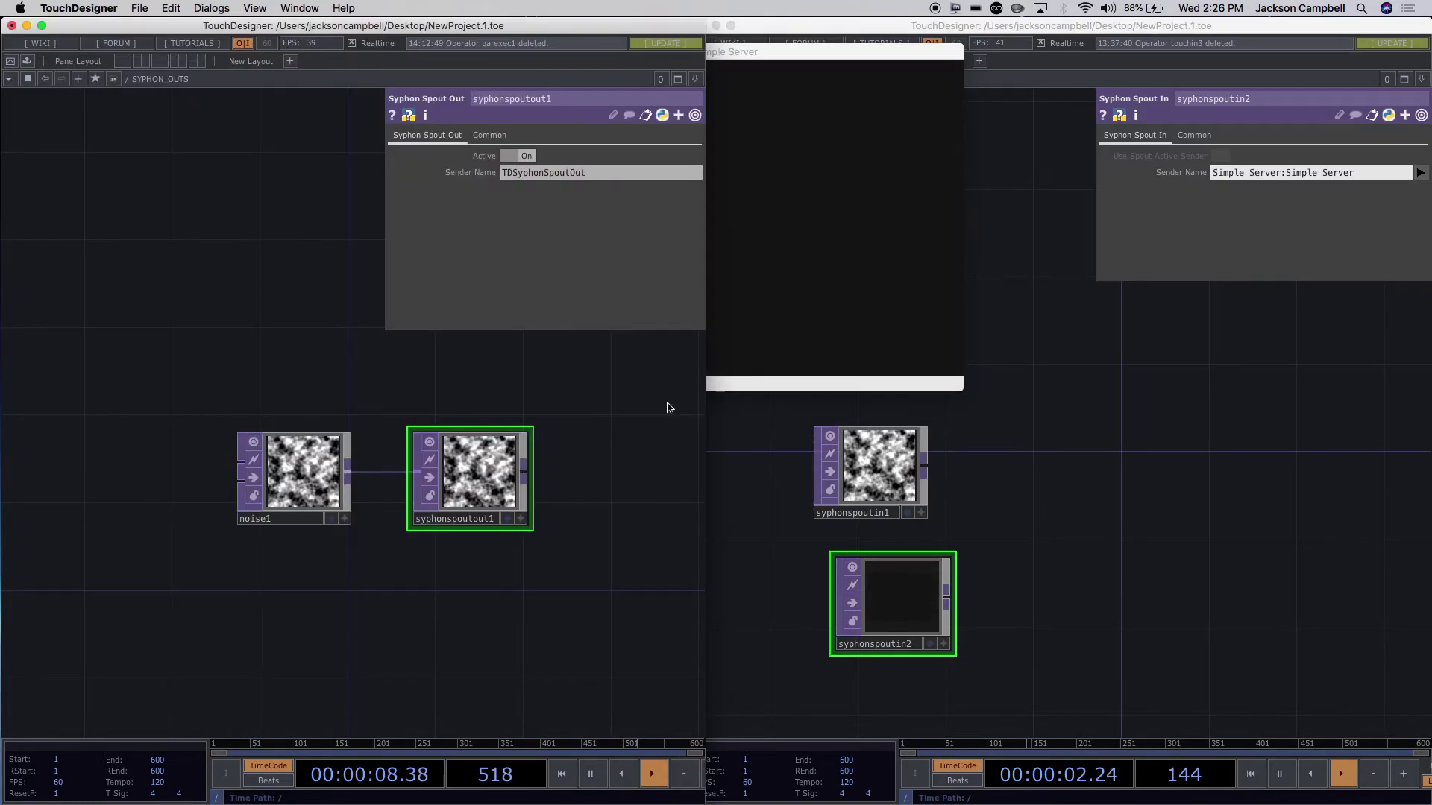
left_click_drag(585, 403, 512, 407)
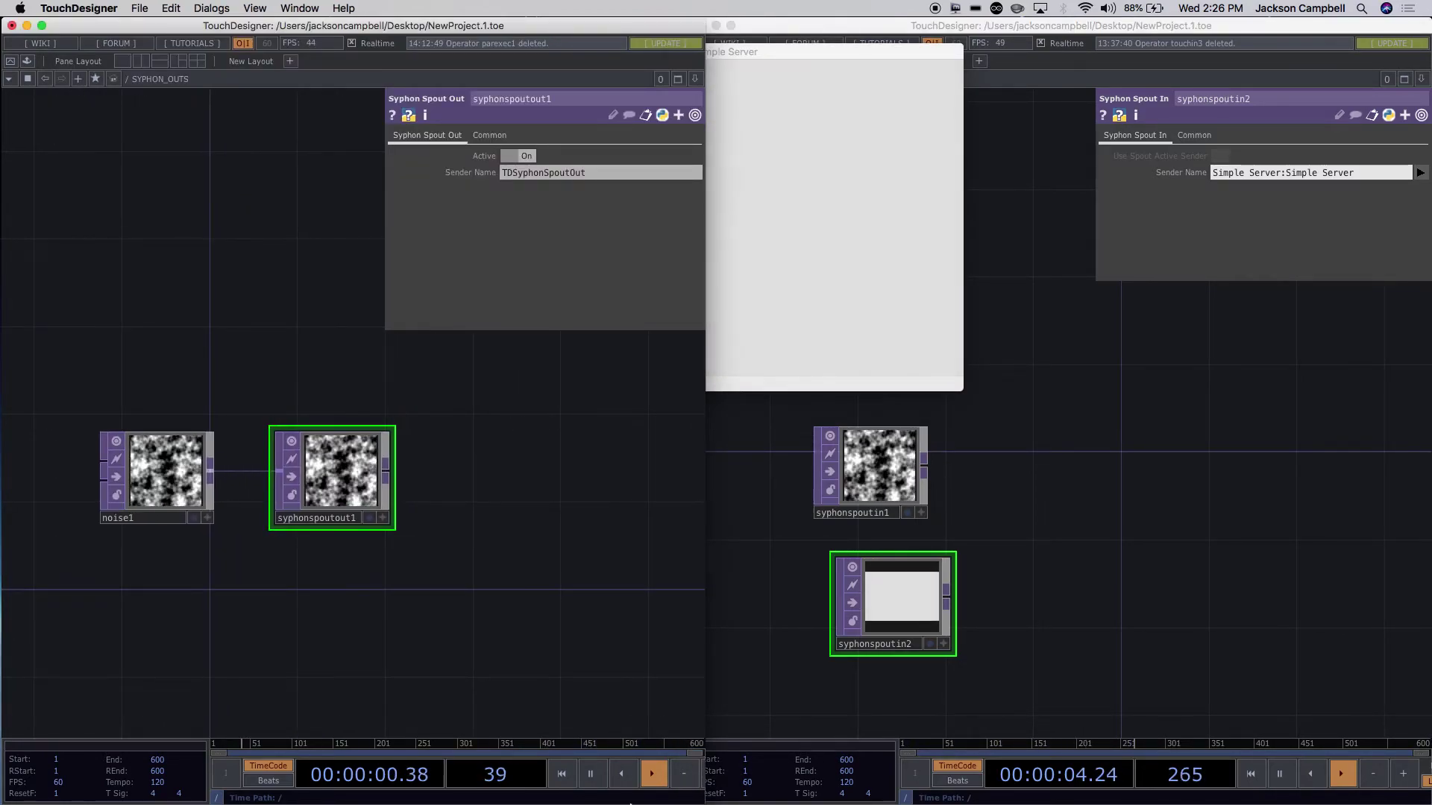
mouse_move(629, 791)
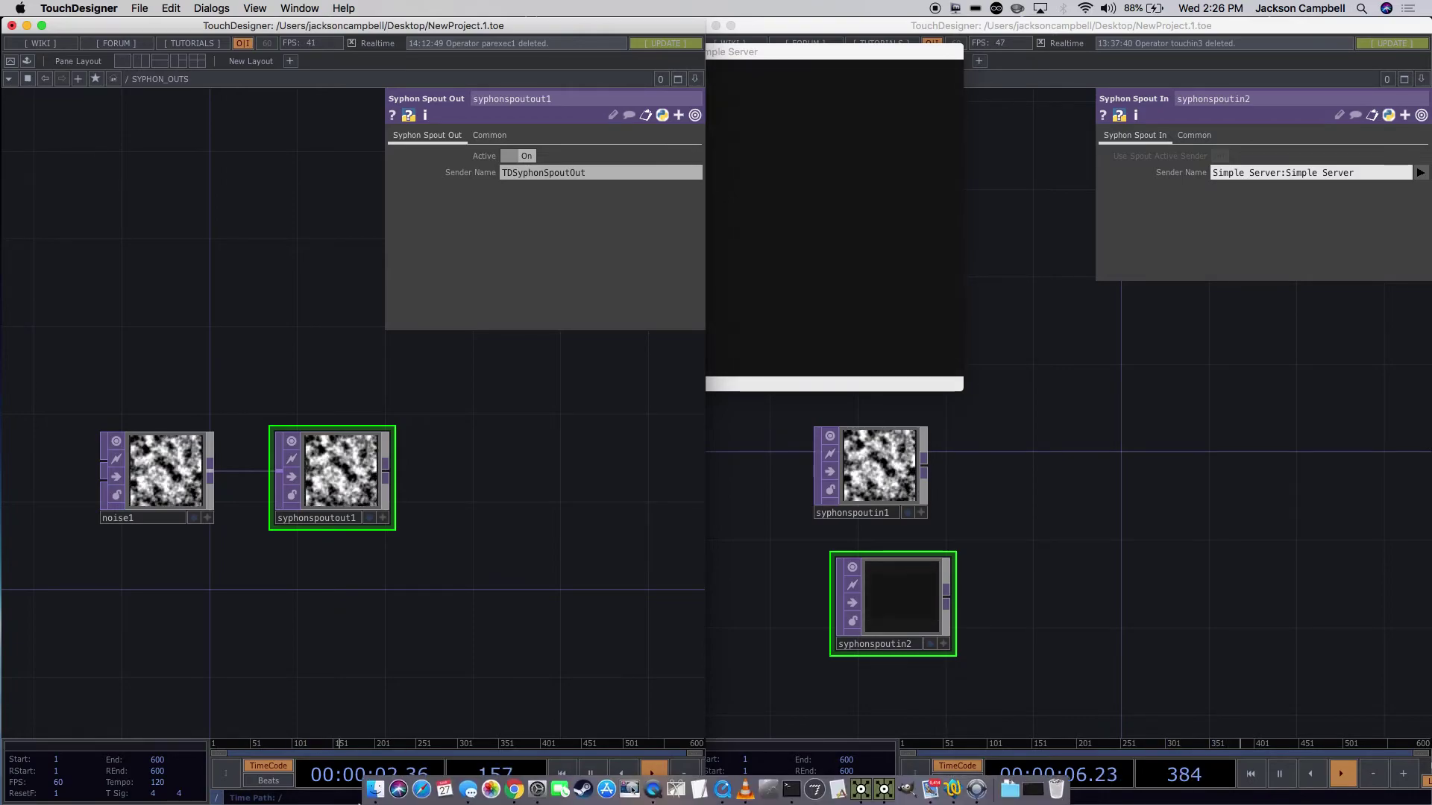
left_click(375, 789)
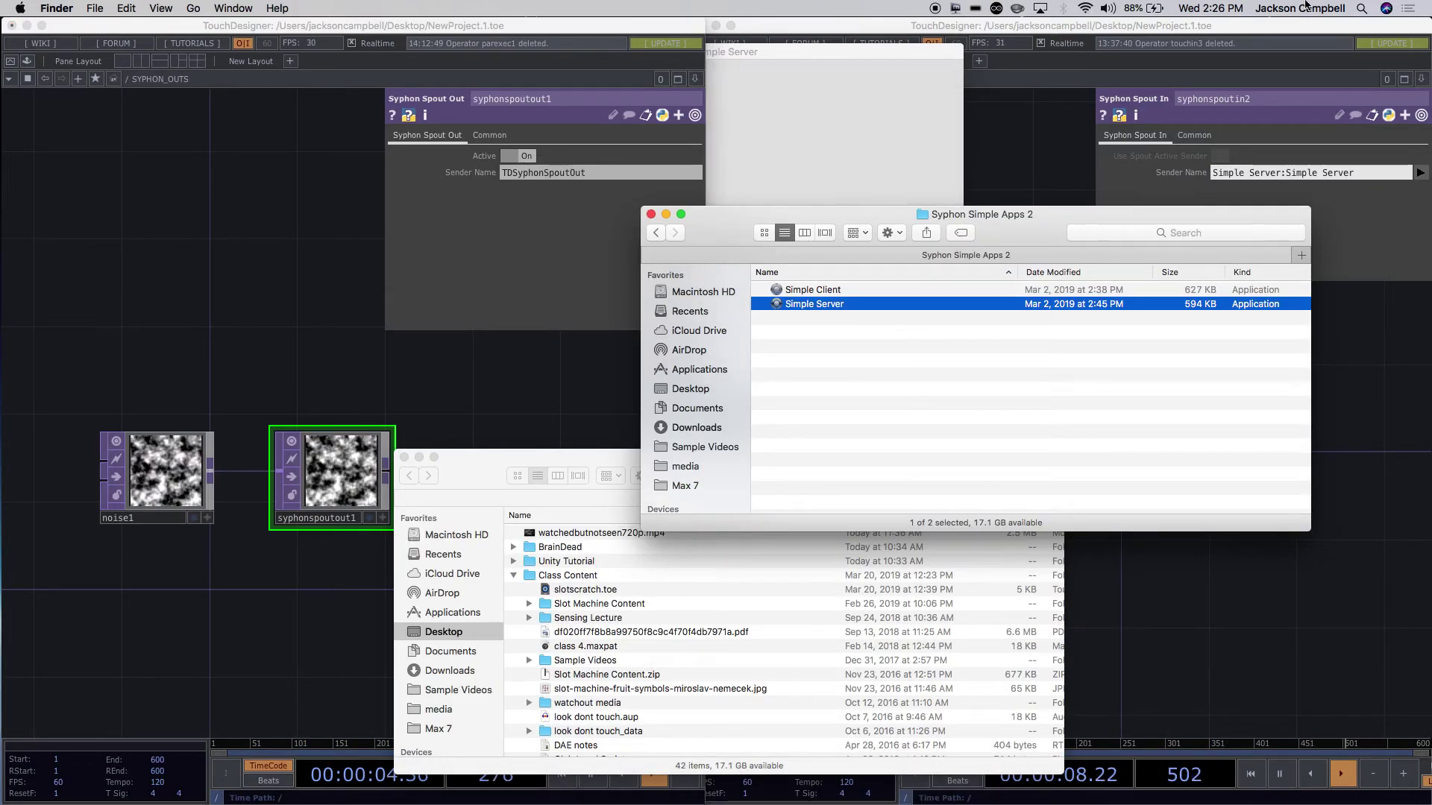
left_click(1362, 8)
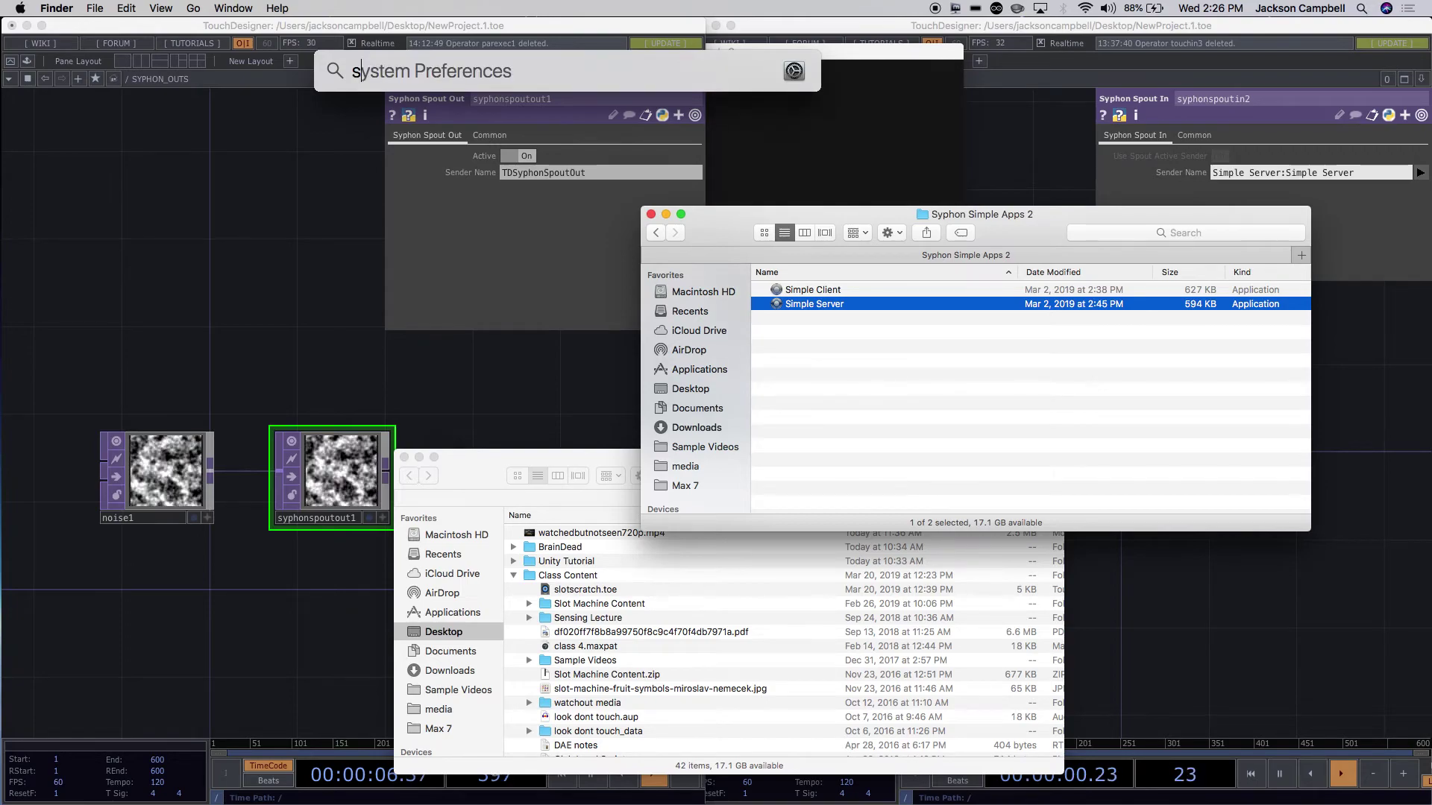
type("simple")
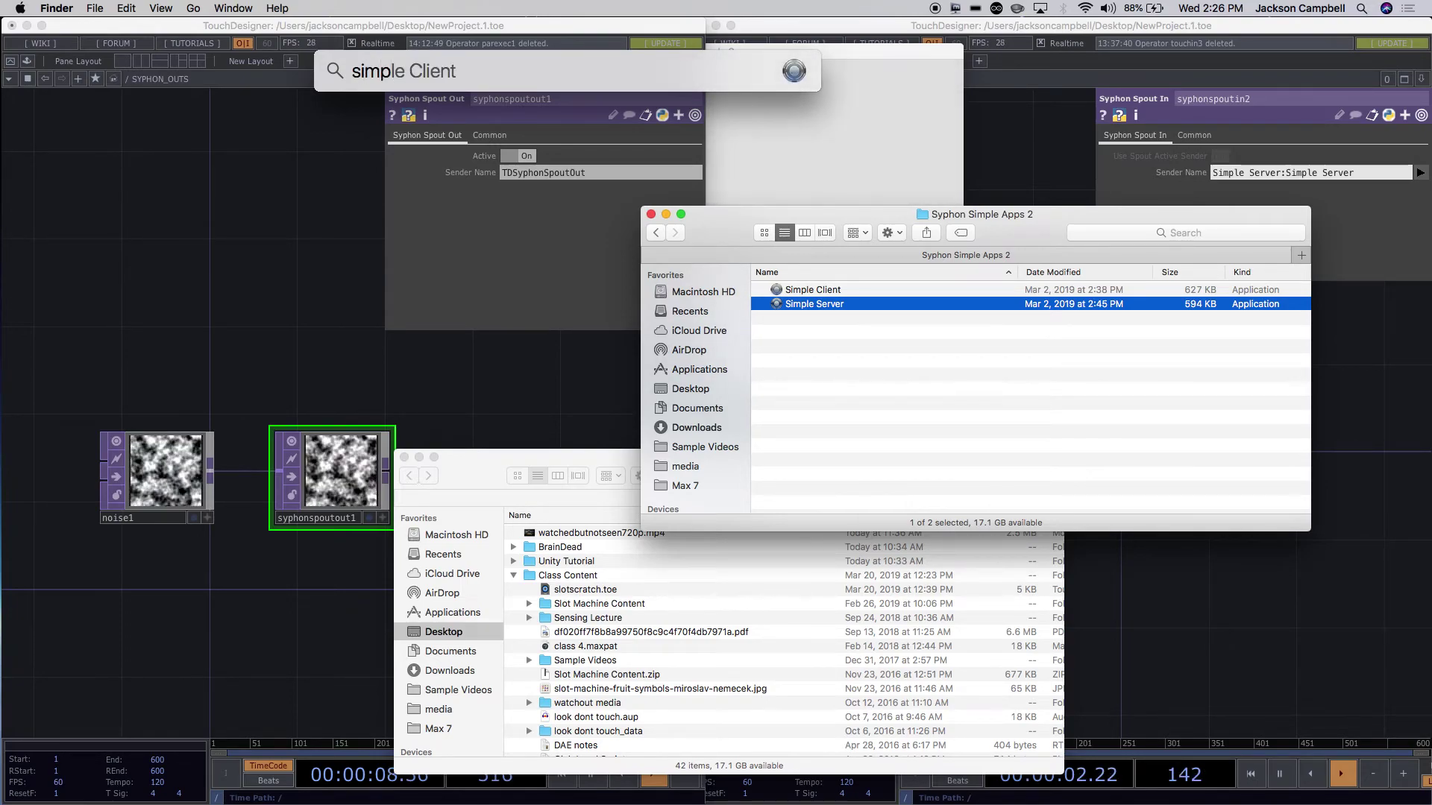
type("l")
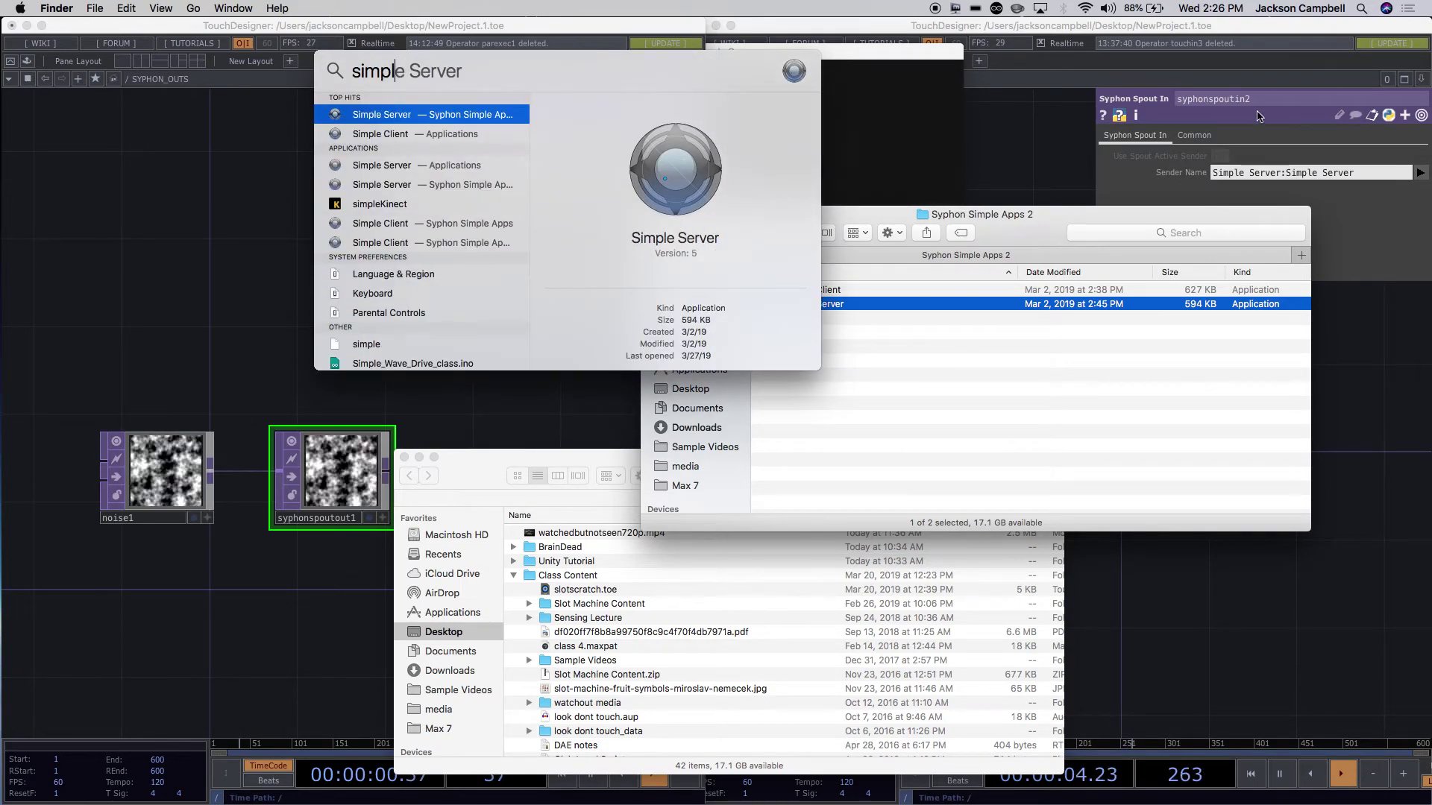
double_click(363, 167)
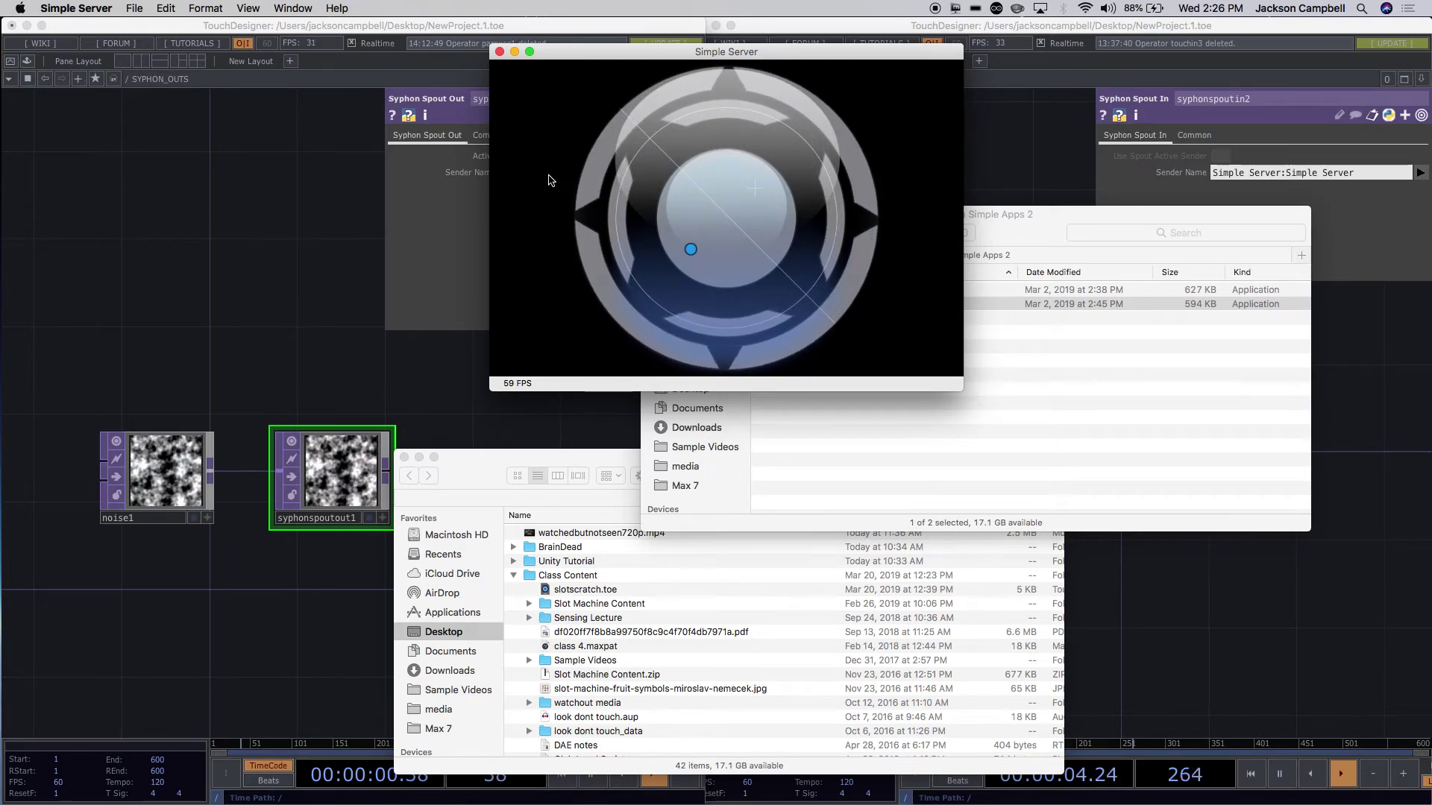
Quit the older Simple Server instance and examine the running server's feed in the second Syphon Spout In TOP of the receiving project.
left_click(1326, 661)
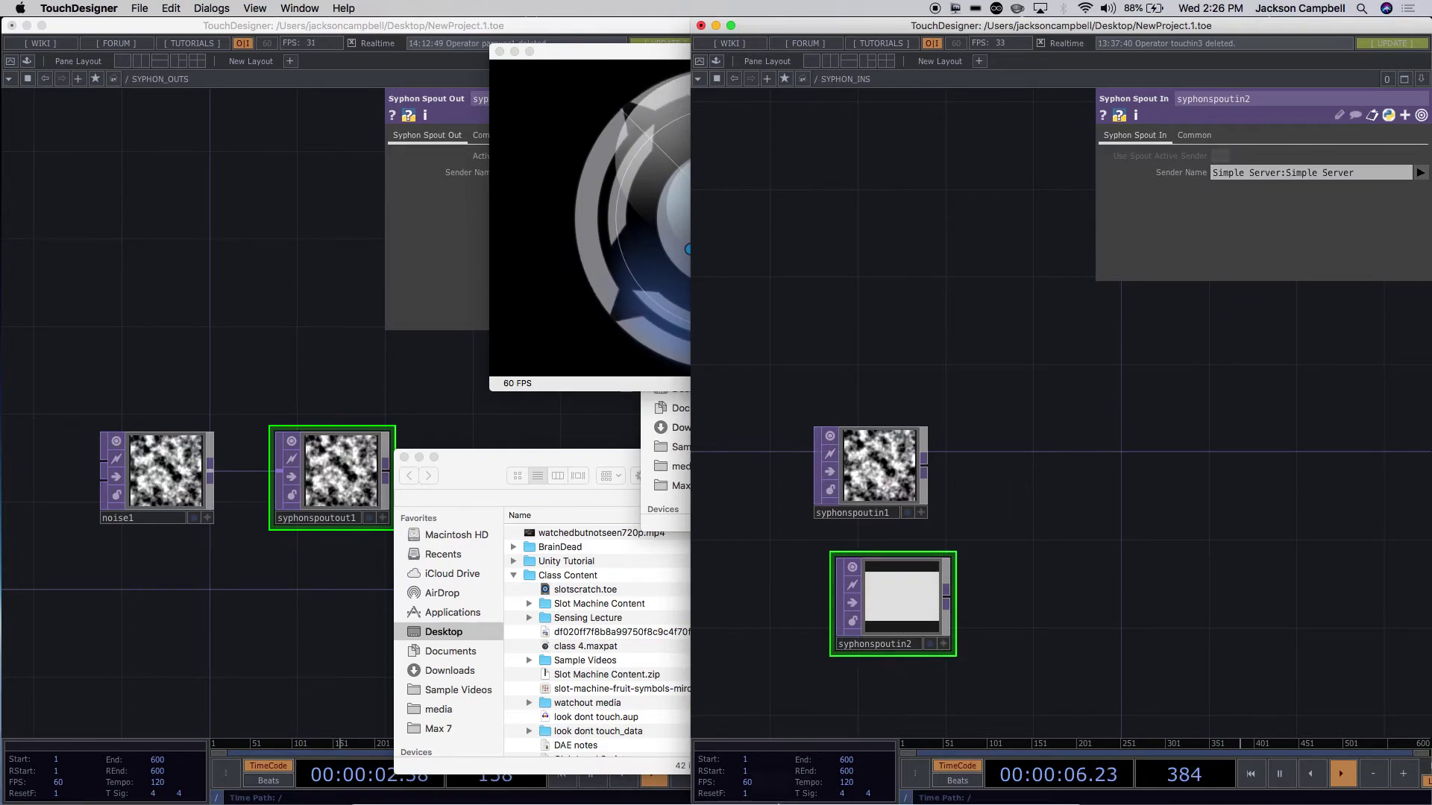
left_click(989, 790)
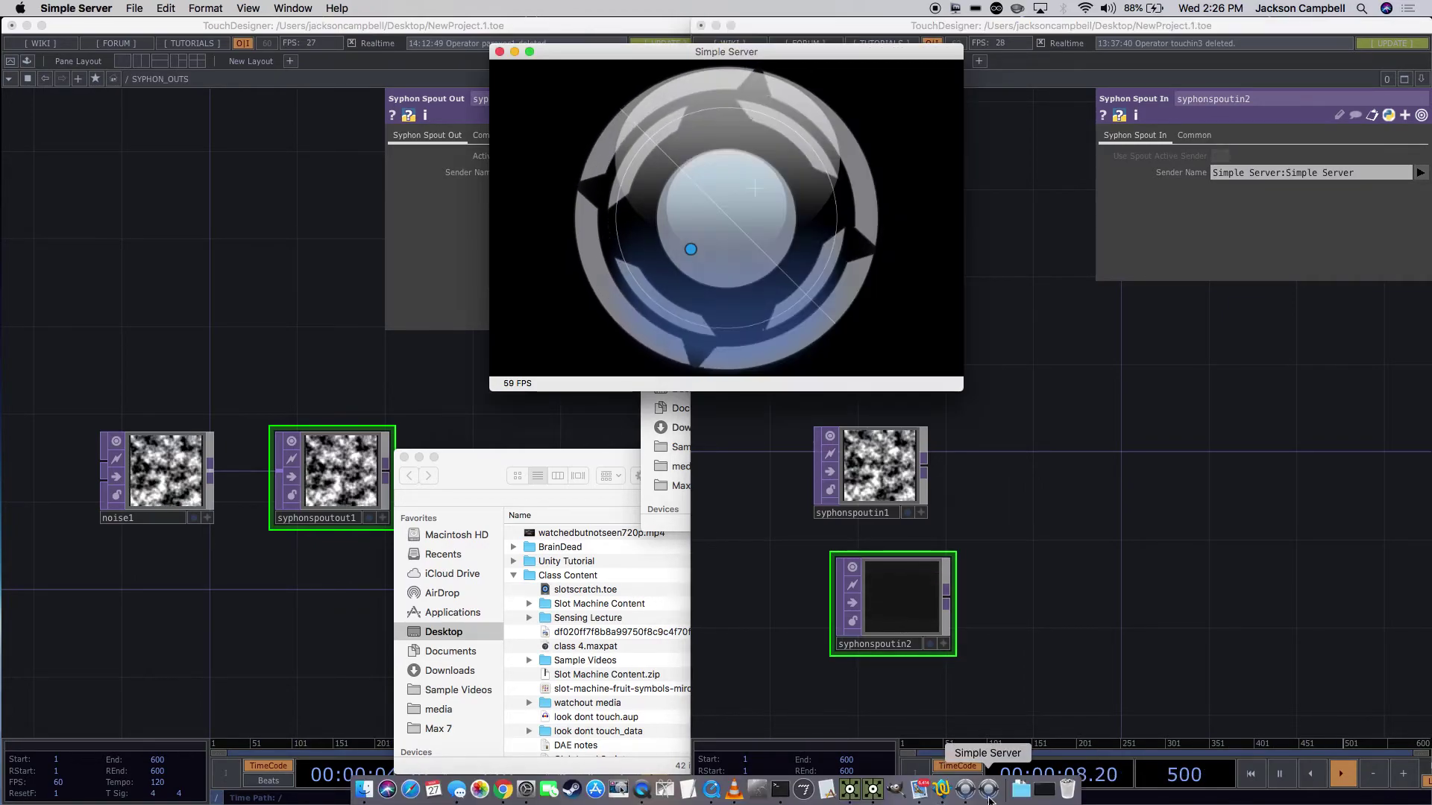
right_click(966, 794)
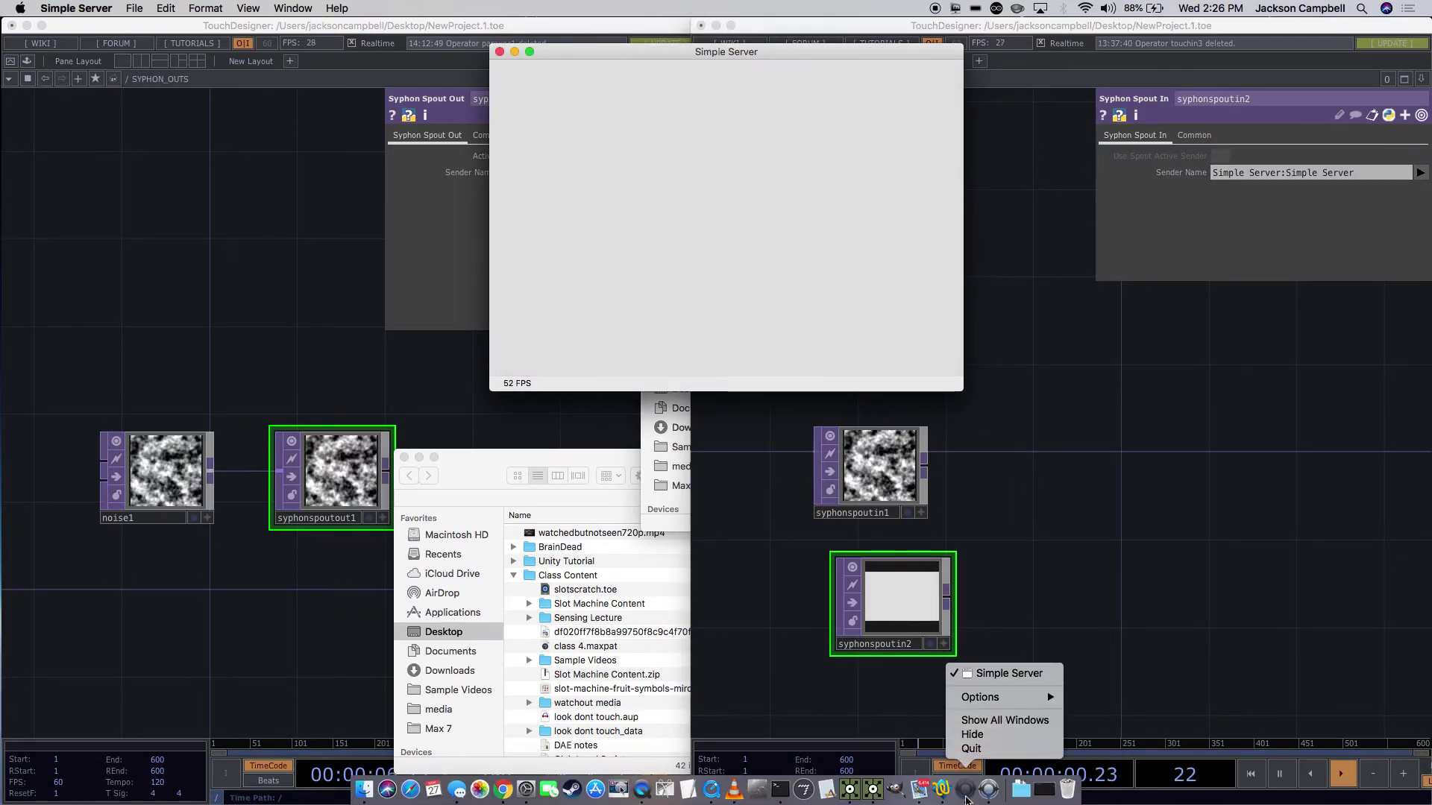
left_click(972, 749)
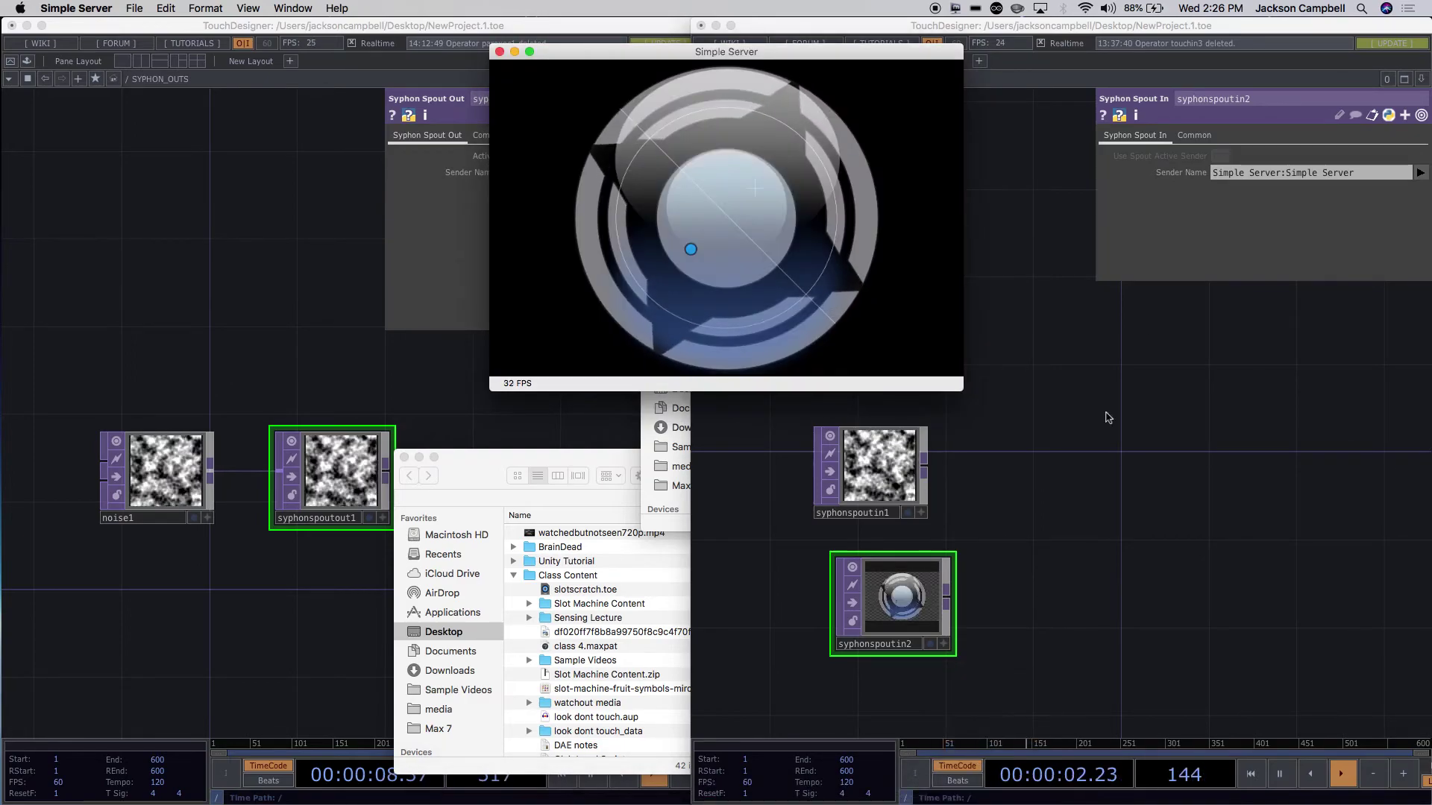
left_click(1097, 483)
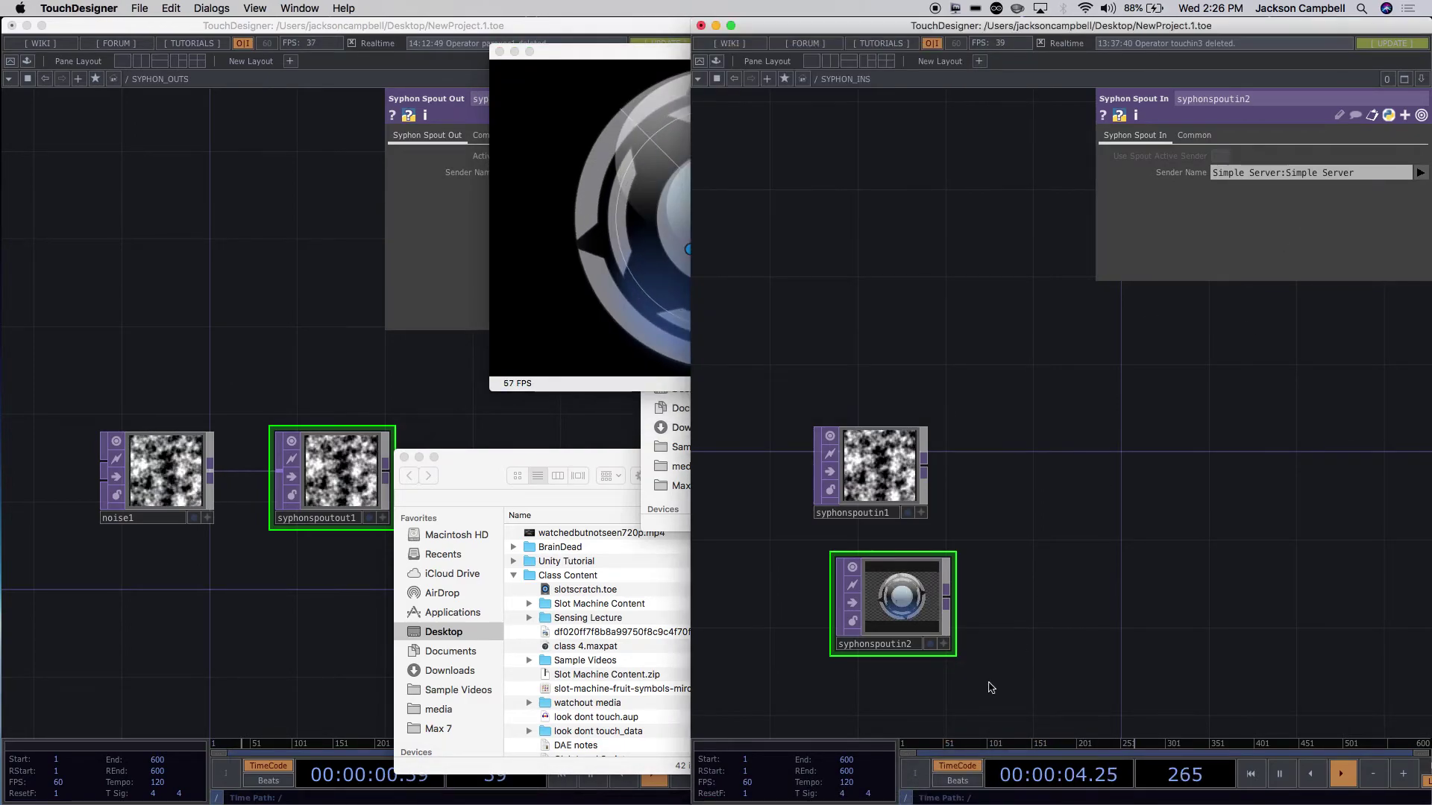
scroll(990, 687, "up", 10)
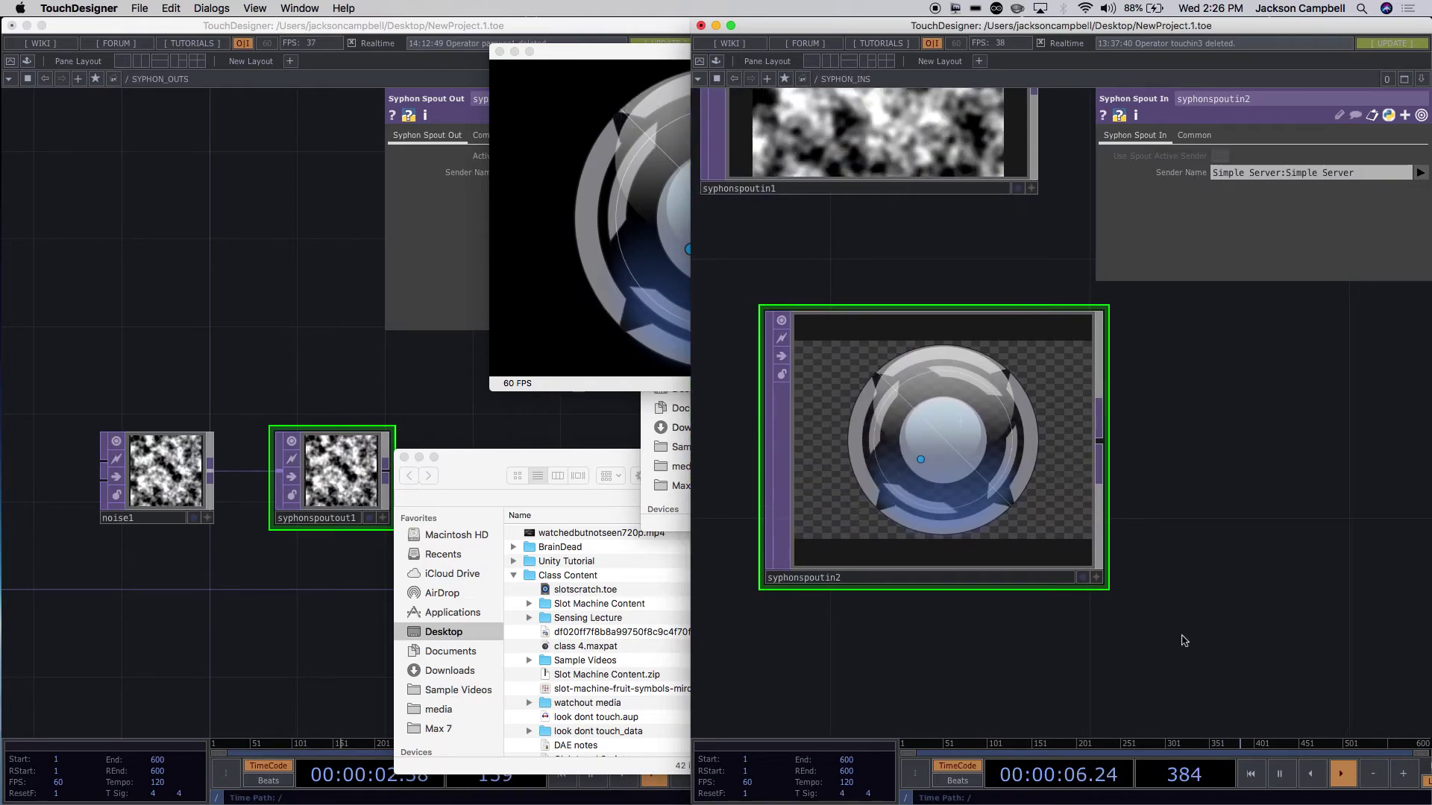
scroll(864, 359, "up", 4)
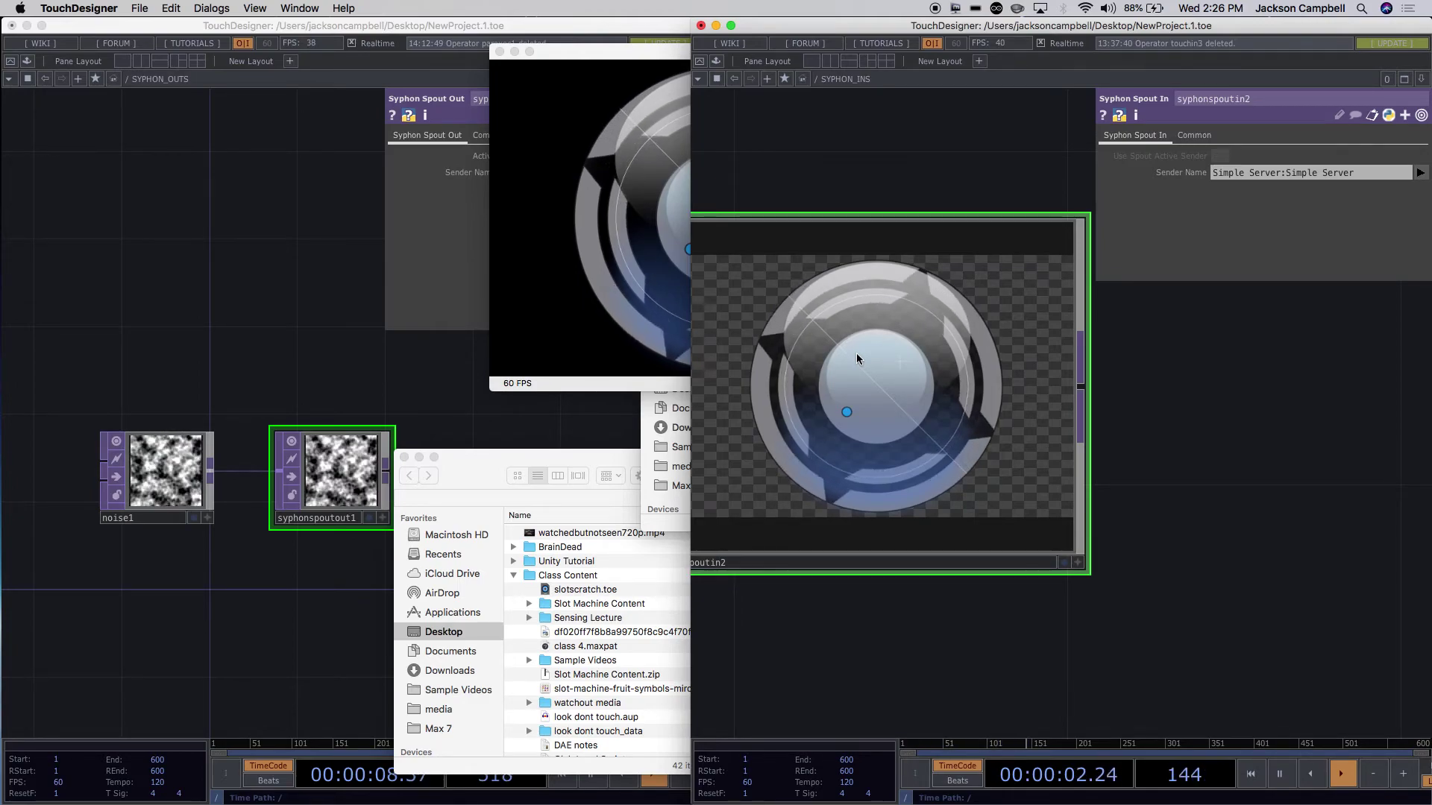
left_click_drag(1140, 464, 1129, 413)
scroll(1129, 412, "down", 1)
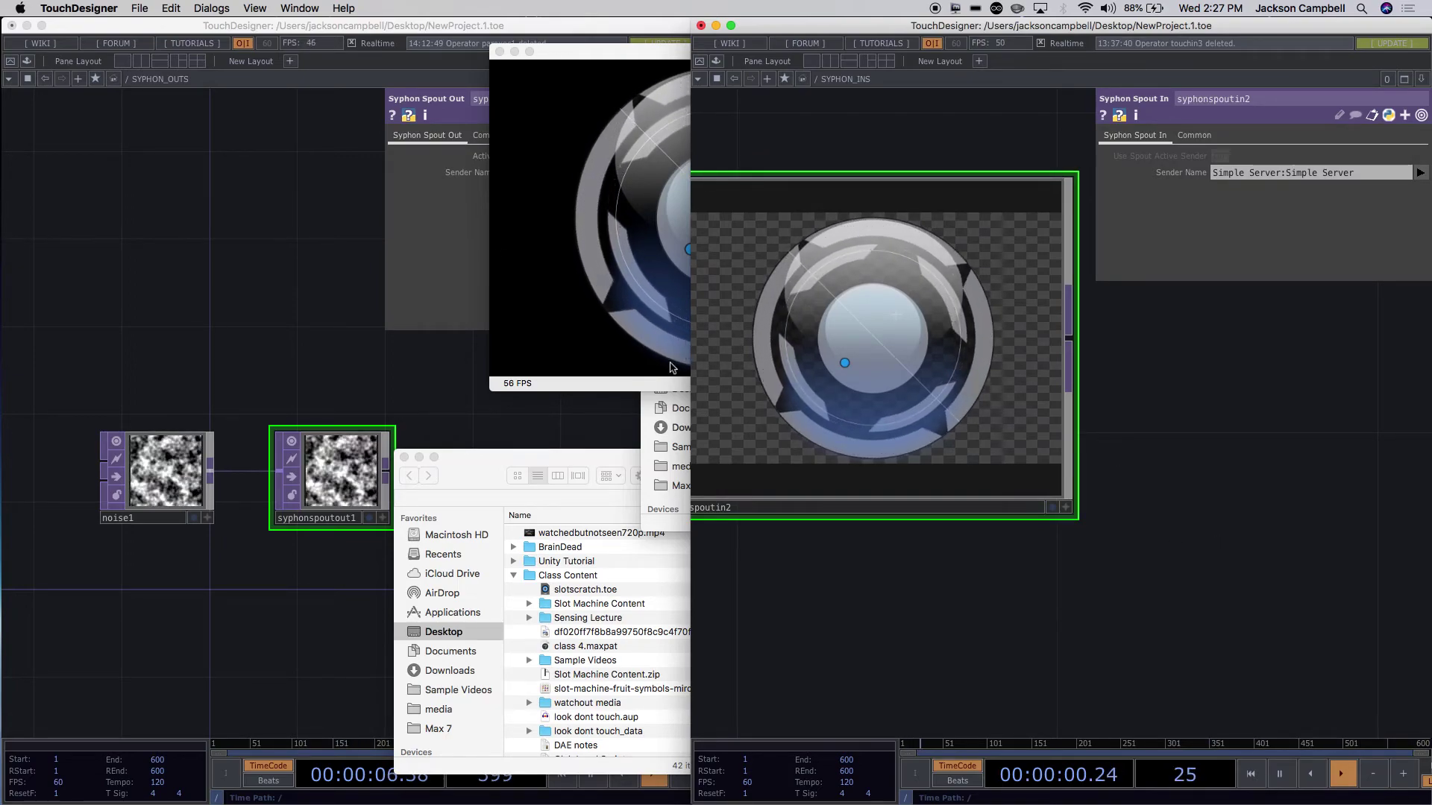
left_click(229, 293)
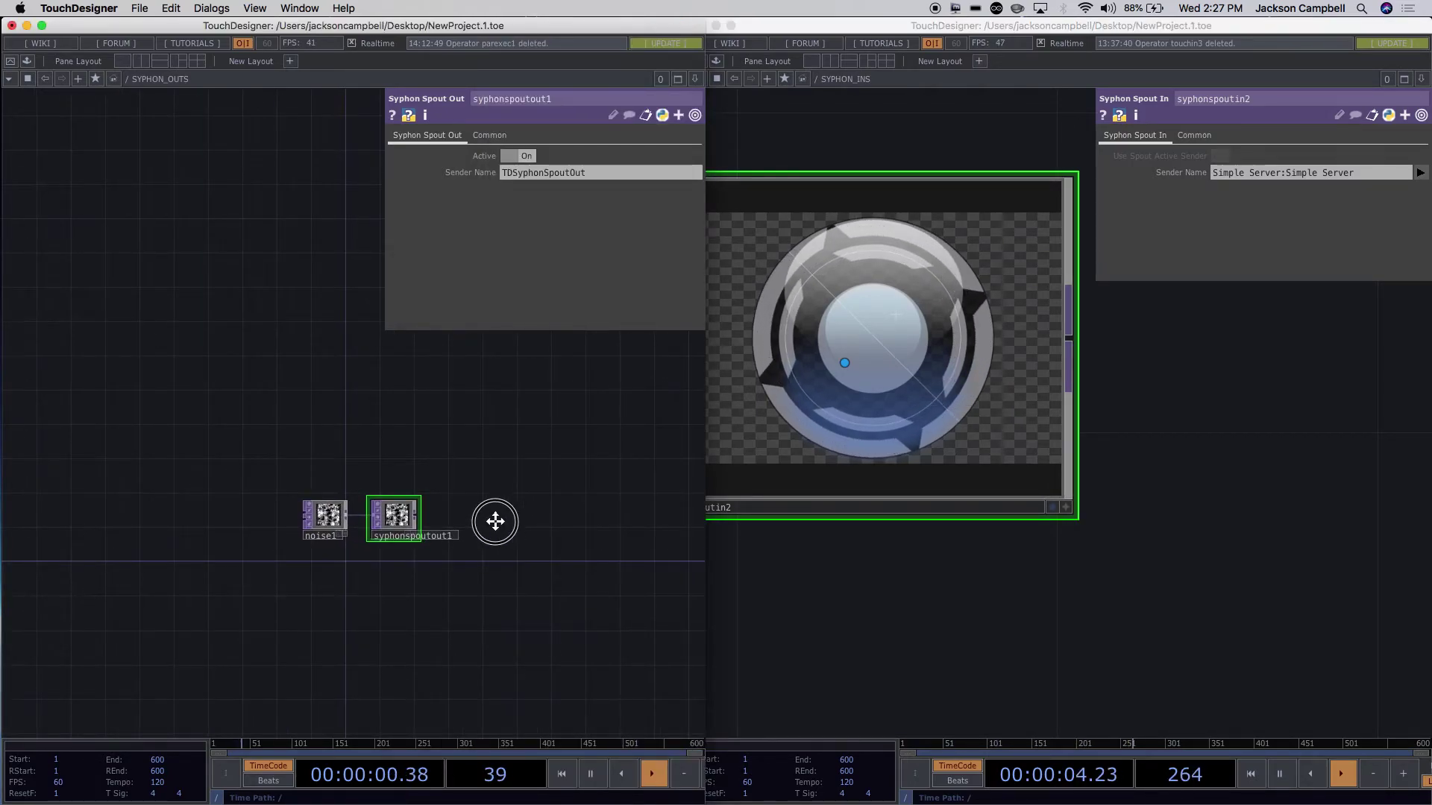
key("Tab")
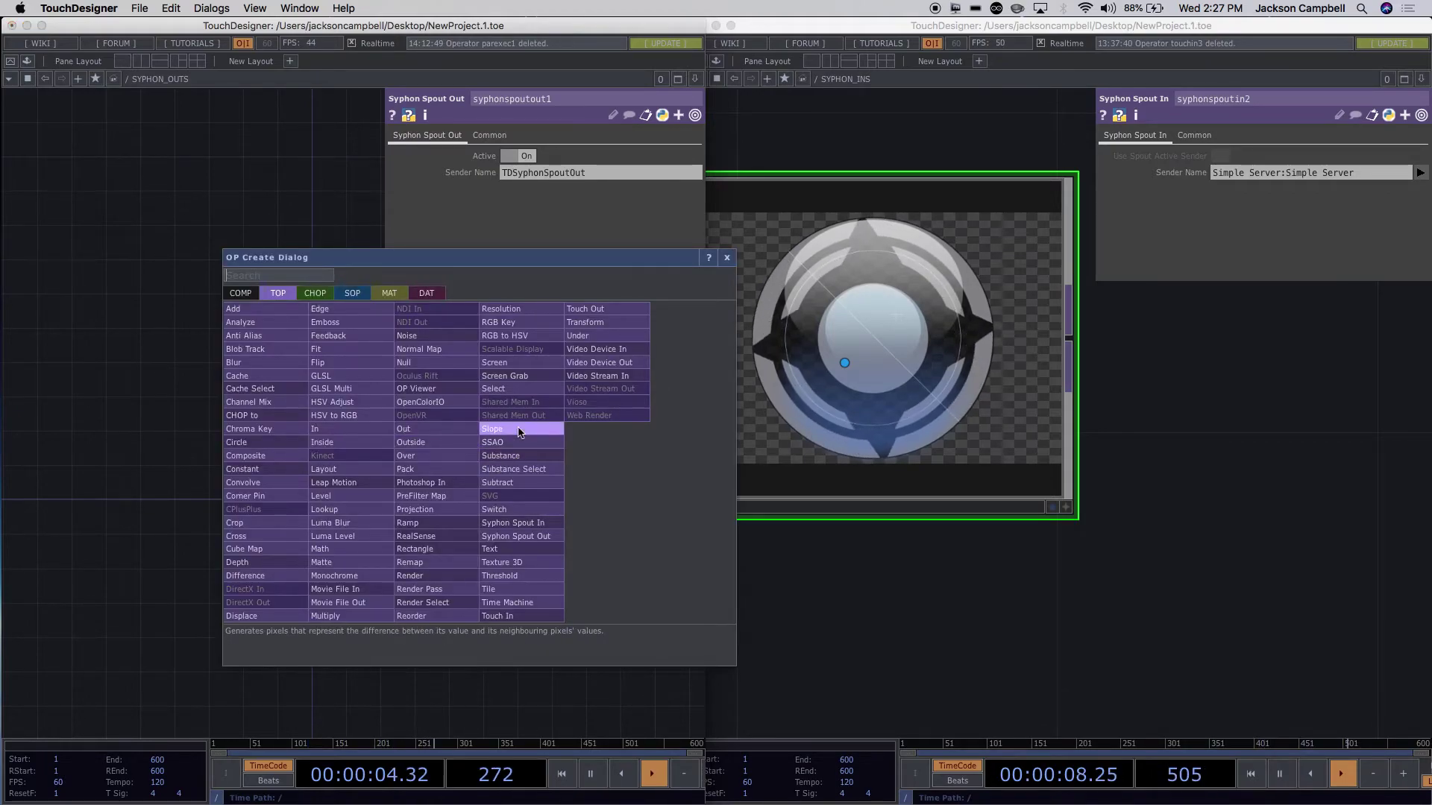
left_click(191, 619)
Launch Simple Client from the Syphon Simple Apps 2 folder, allow it to open, and choose TDSyphonSpoutOut - TouchDesigner as its source.
mouse_move(791, 804)
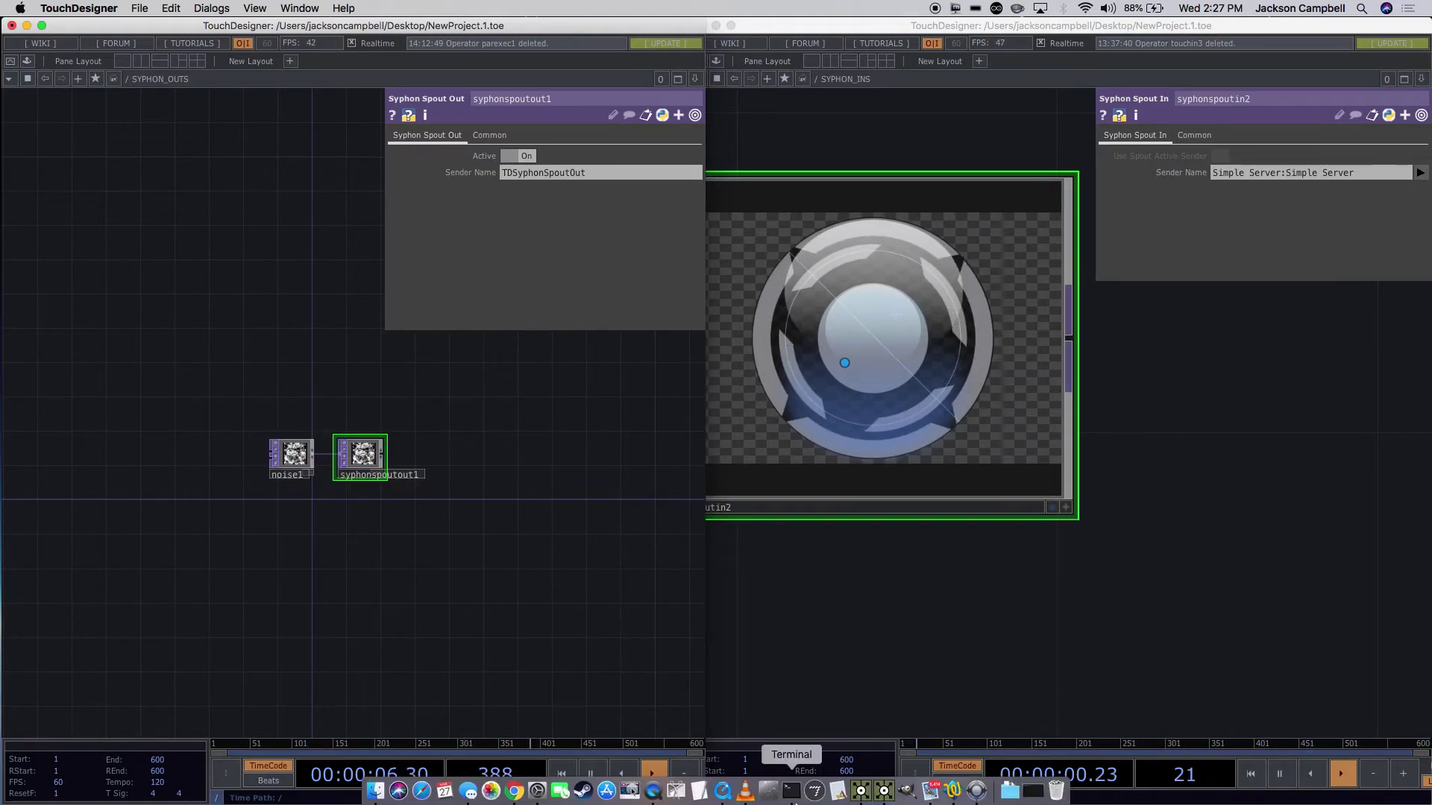
left_click(370, 789)
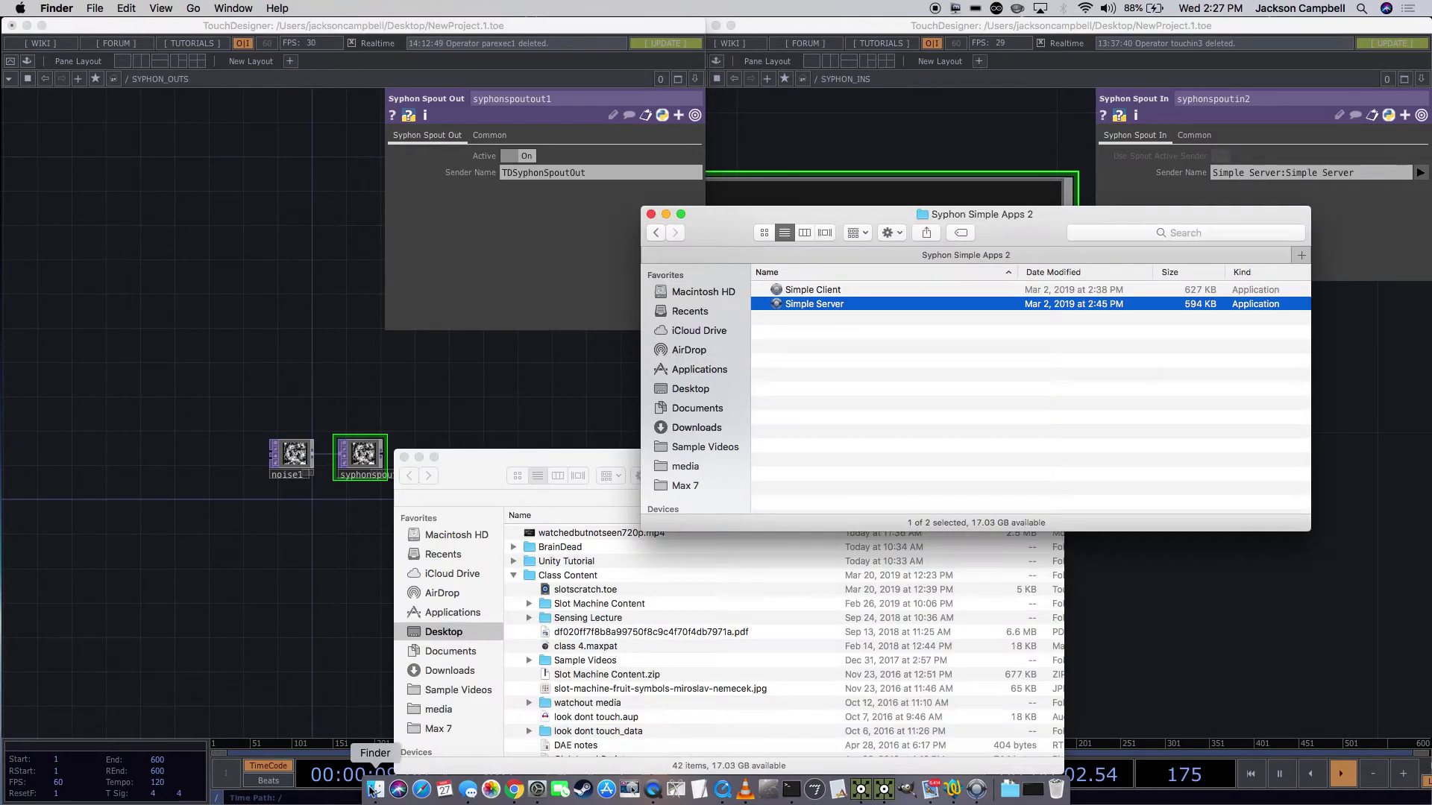
double_click(814, 293)
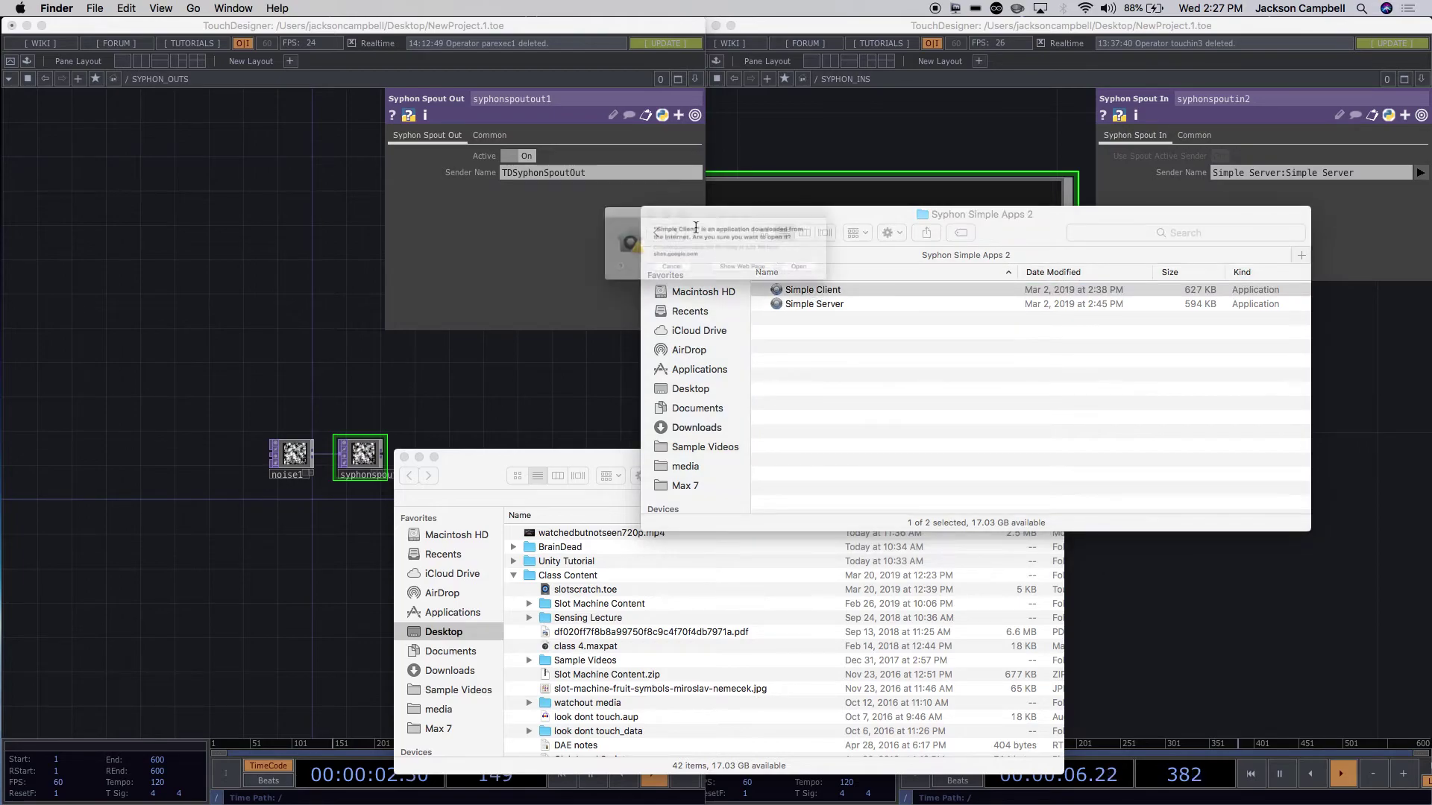
left_click(826, 280)
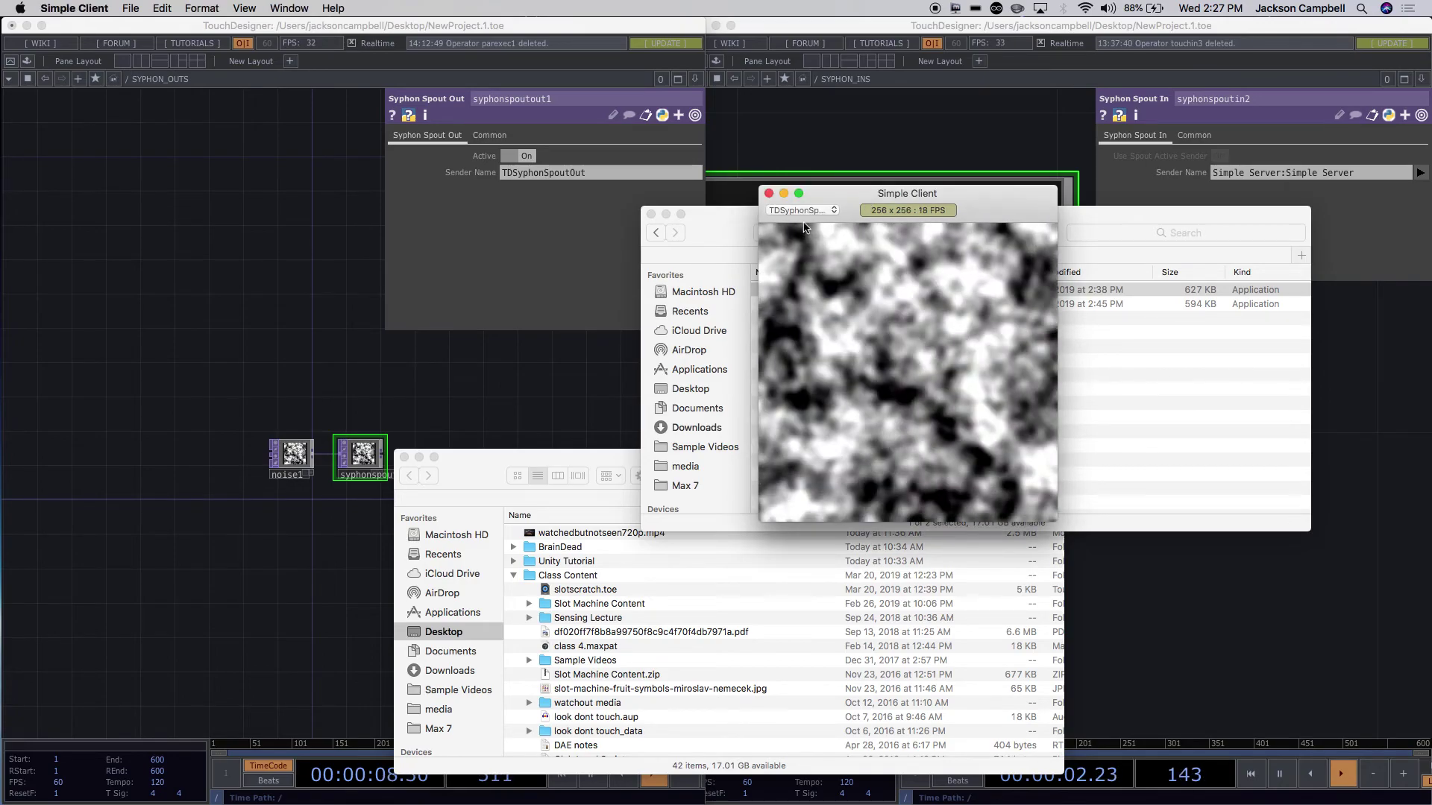
left_click(804, 210)
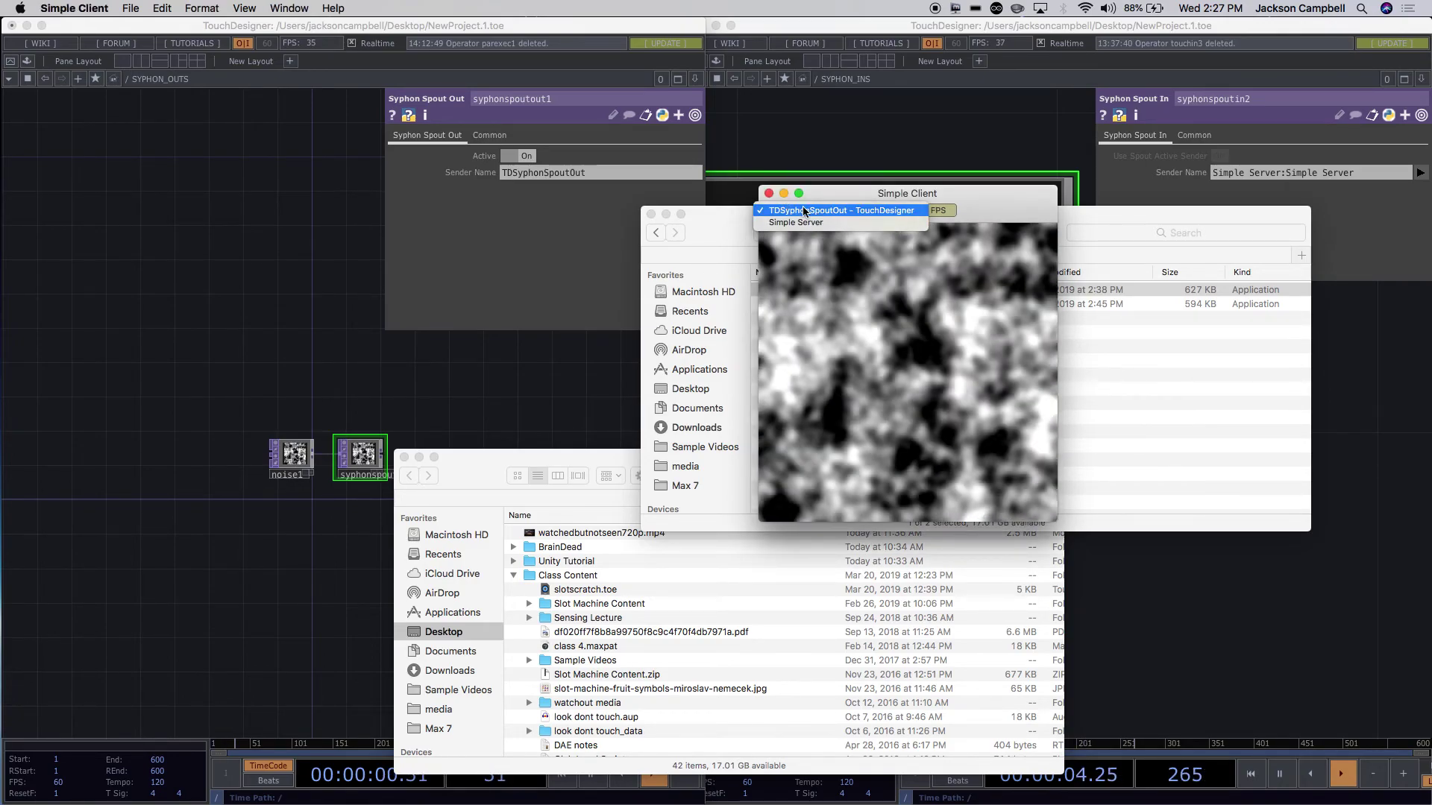
left_click(803, 211)
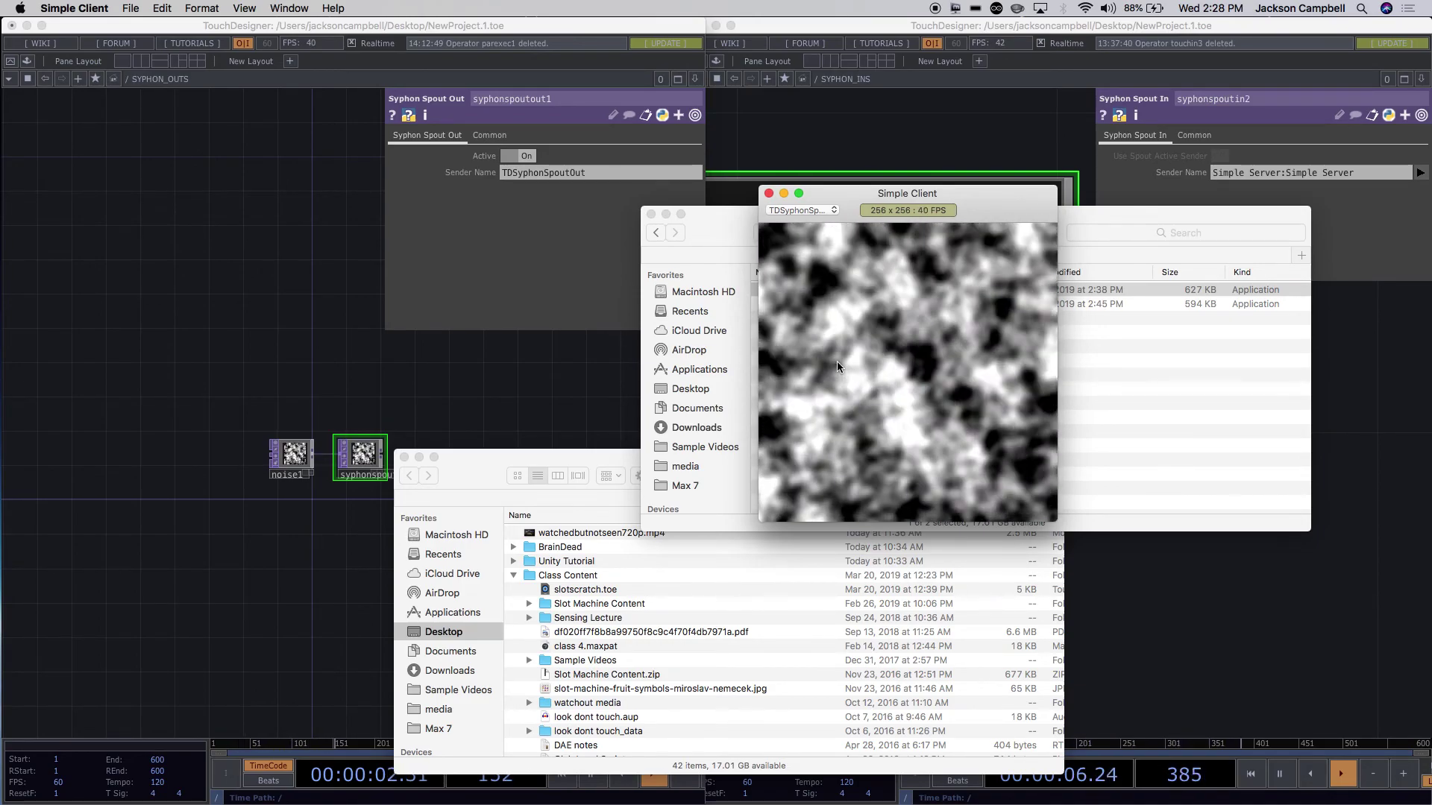
Save the sending TouchDesigner project in the Touch folder as Touch Outs.
left_click(497, 440)
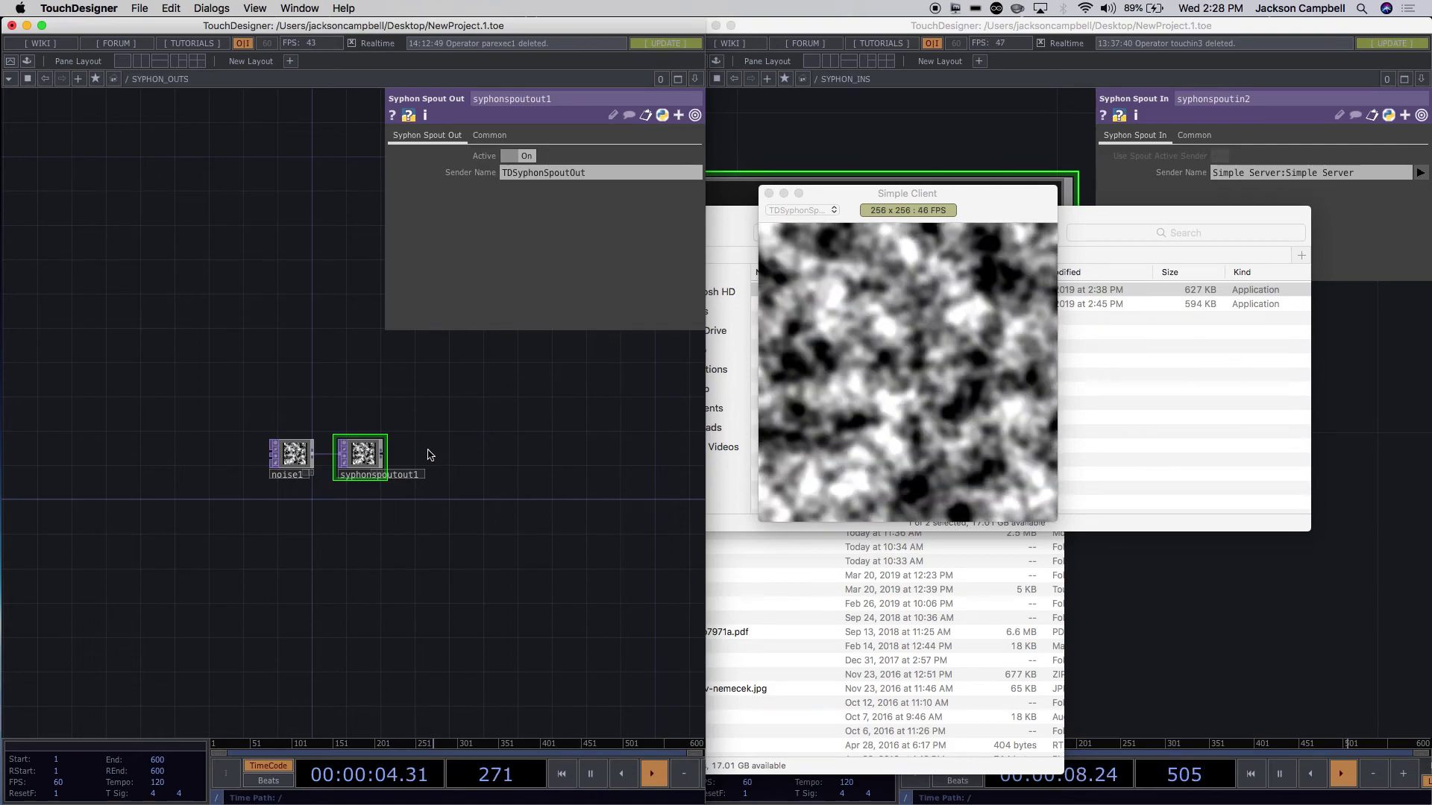
key("super+s")
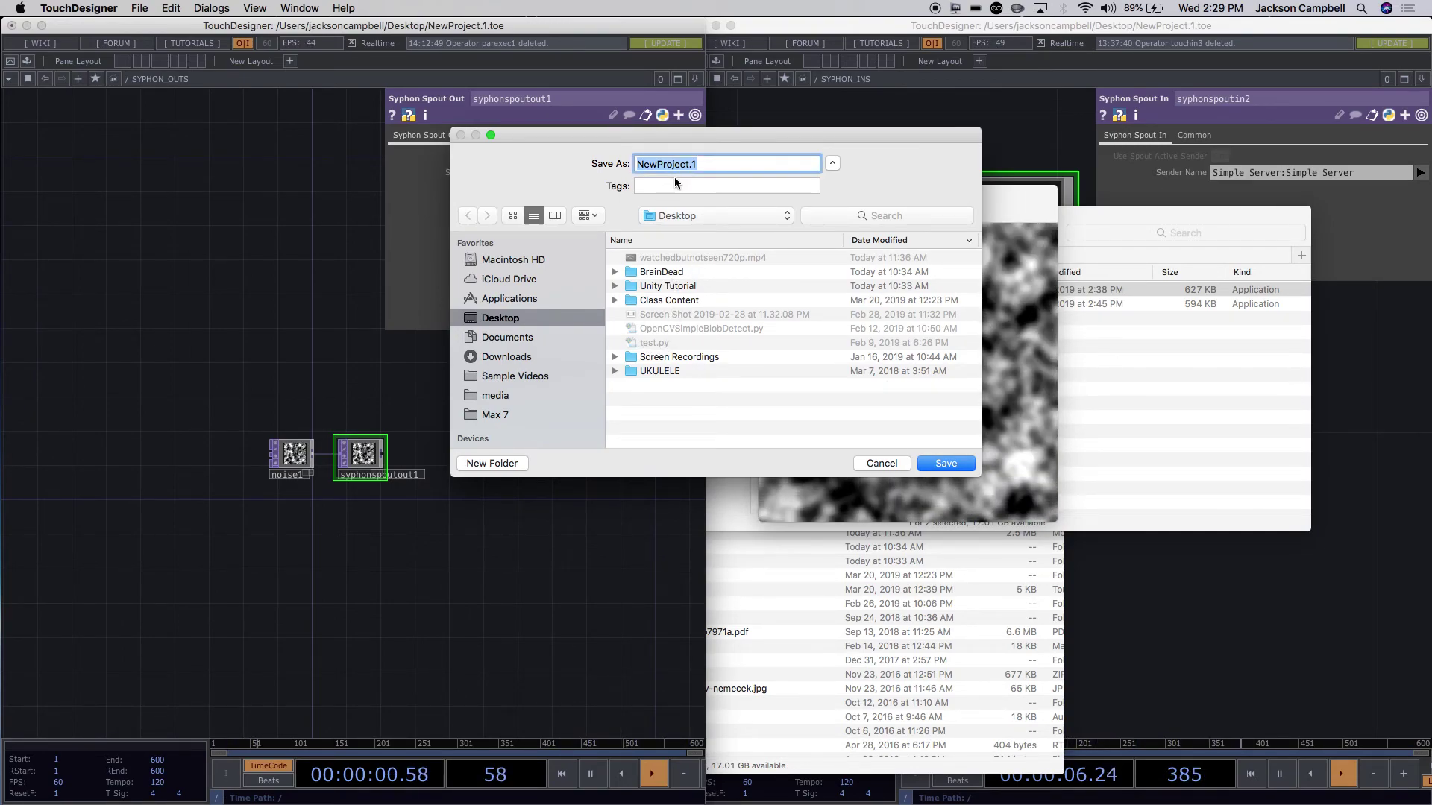
left_click(683, 217)
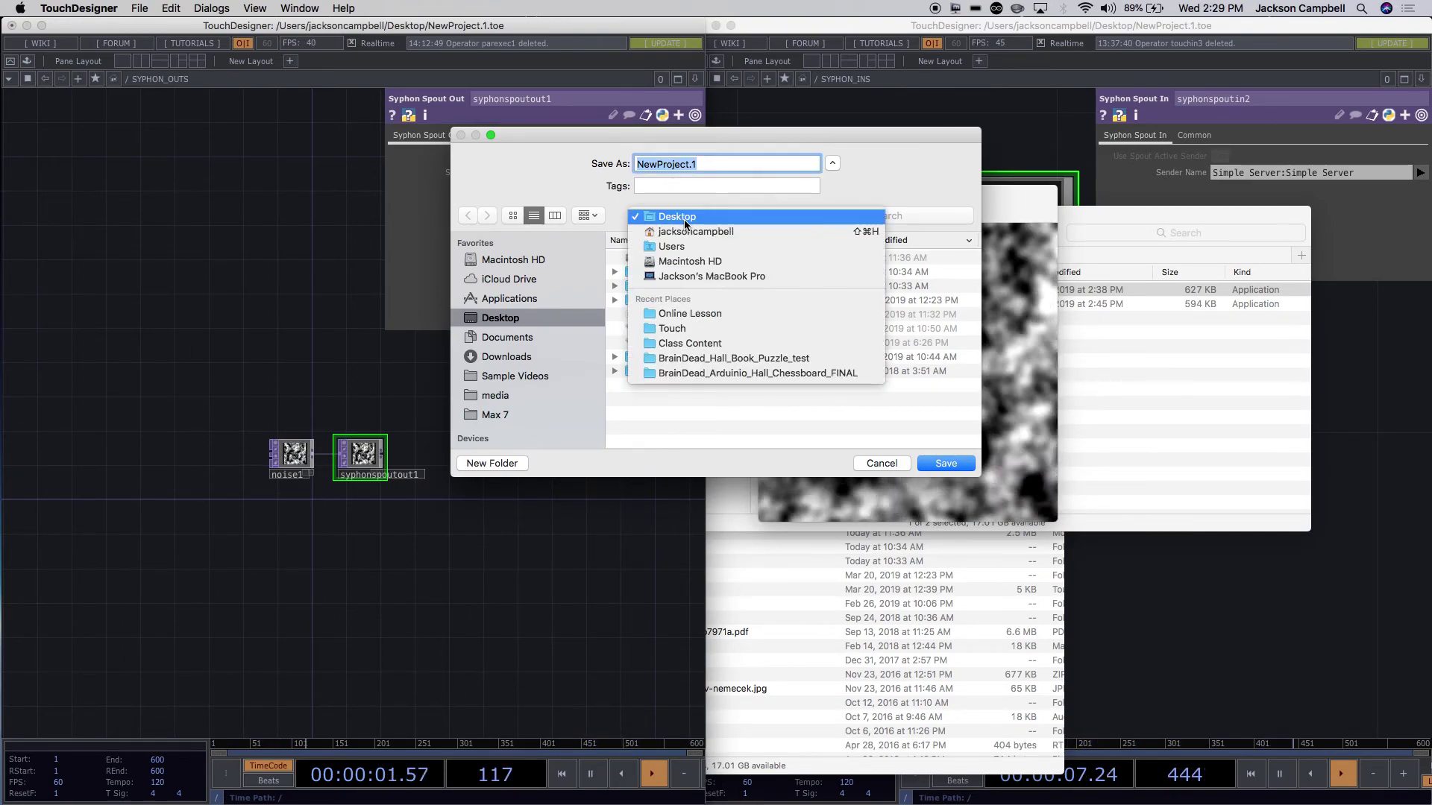
left_click(693, 330)
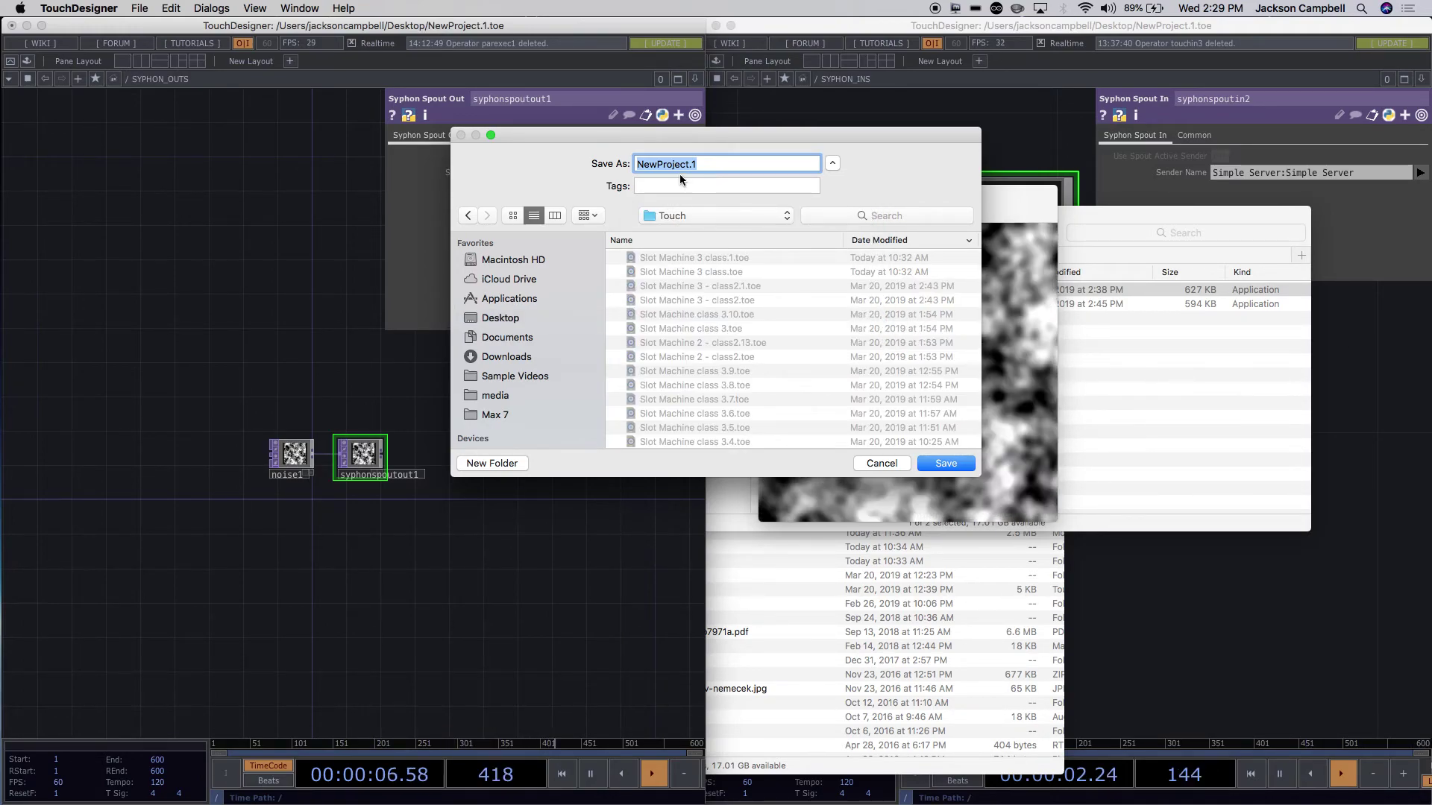
type("Touch Outs")
key("Return")
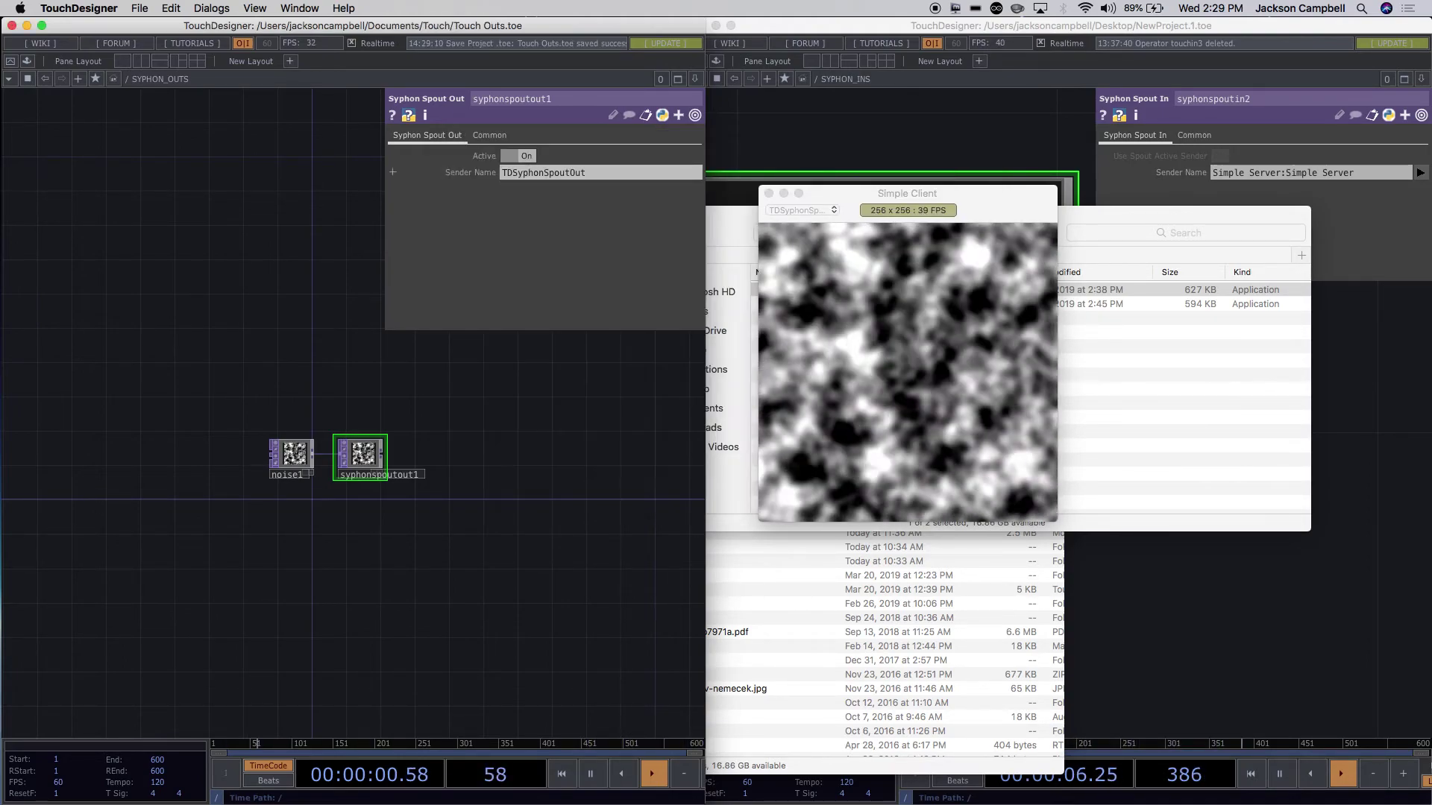
Save the receiving TouchDesigner project in the Touch folder as Touch ins.
left_click(1316, 506)
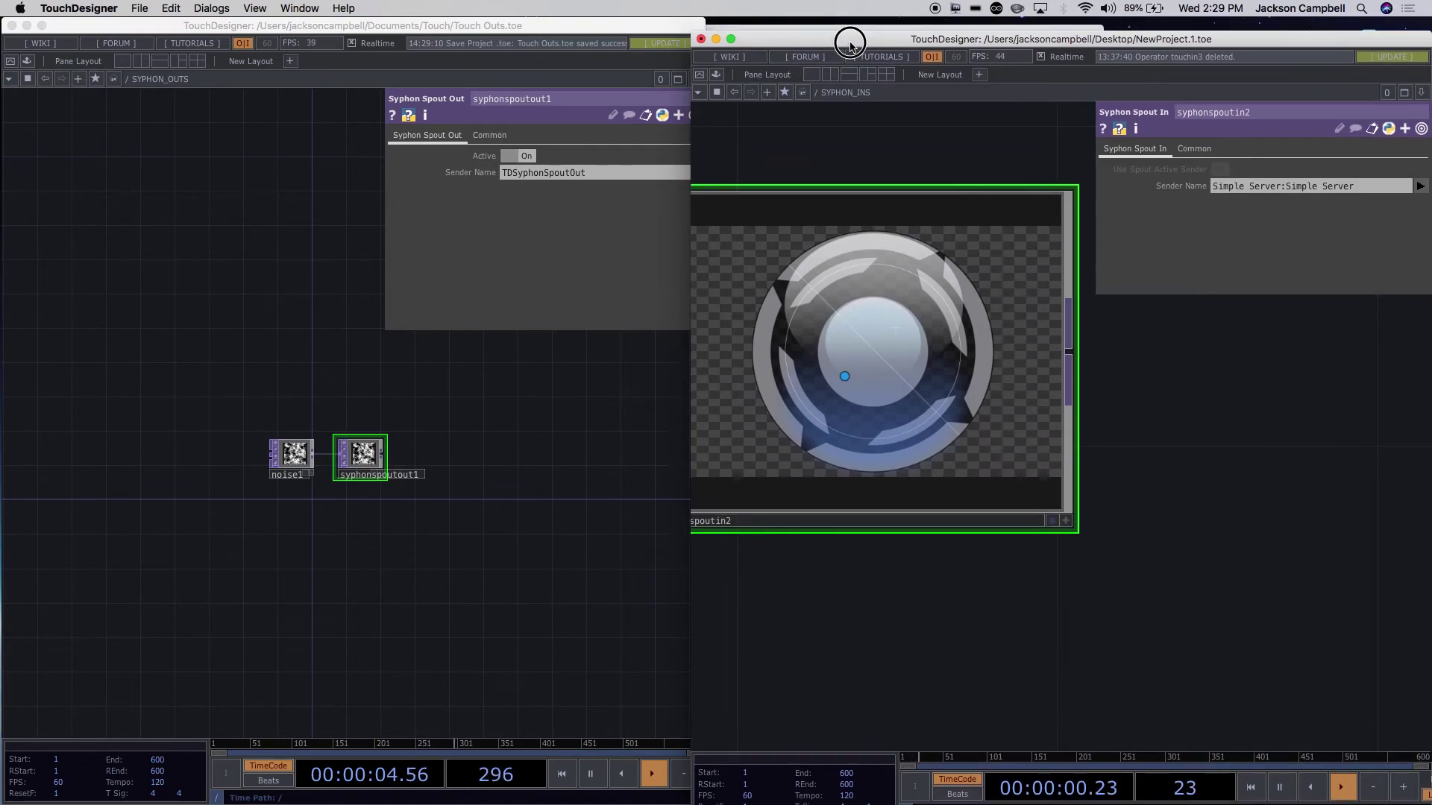
left_click(139, 8)
left_click(139, 8)
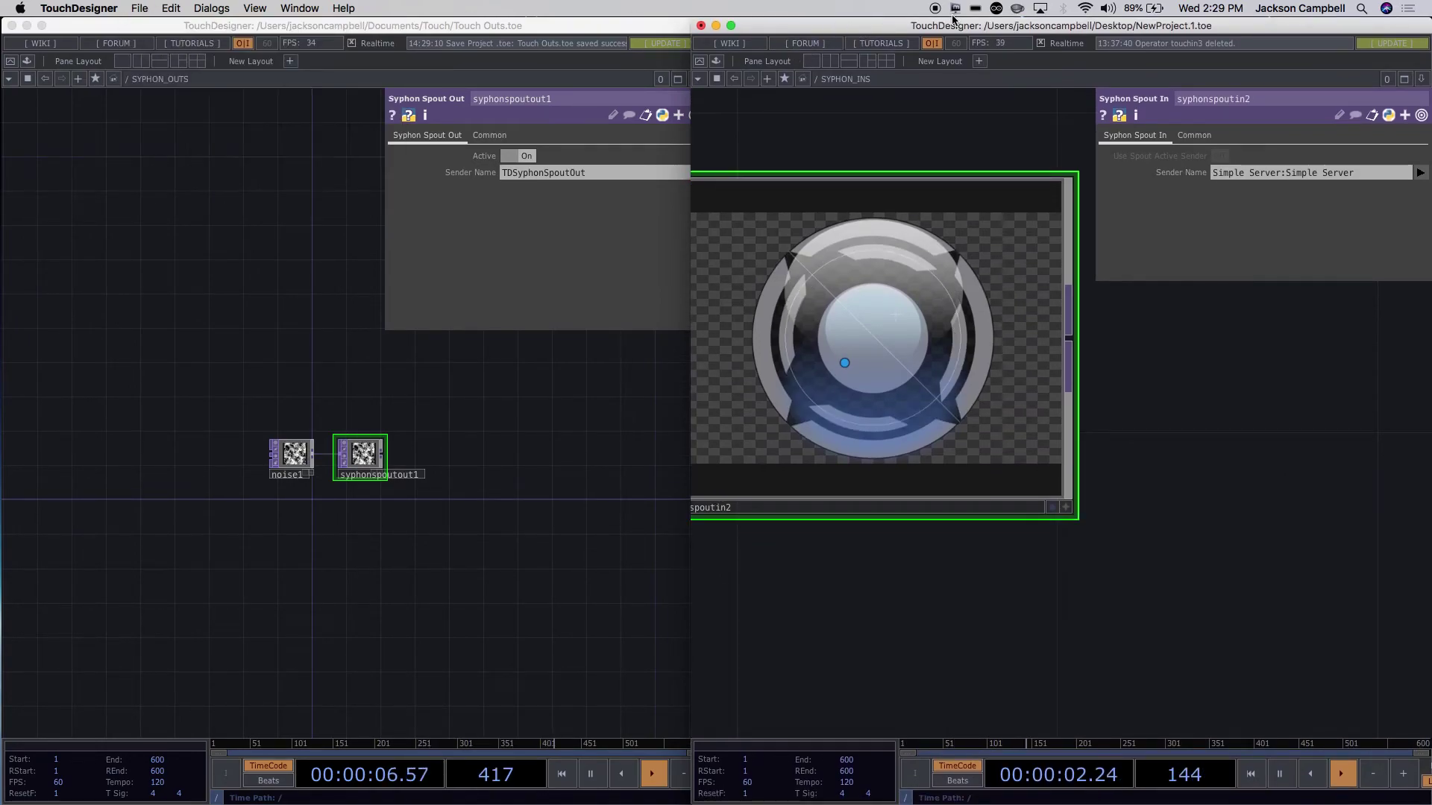
left_click(139, 8)
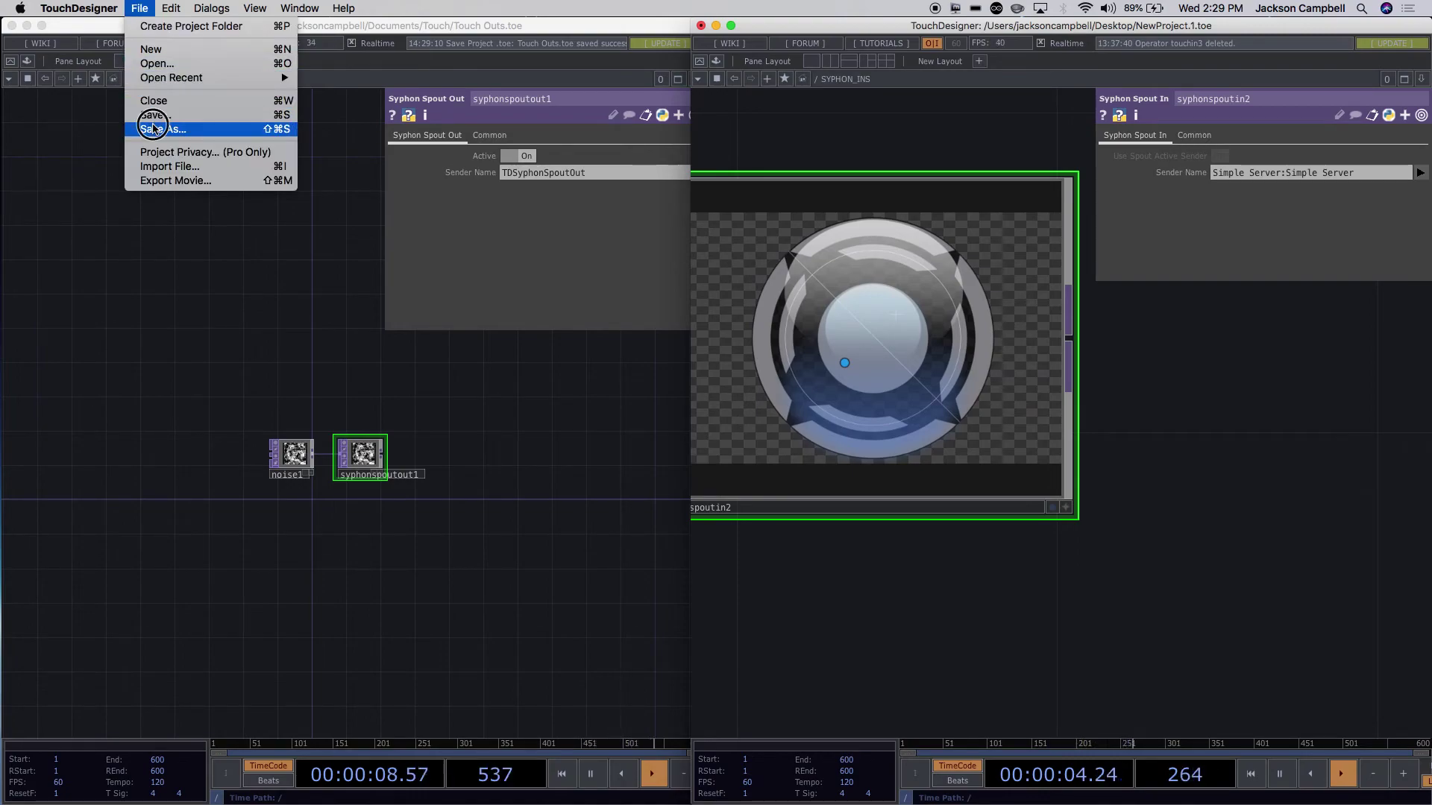
left_click(153, 119)
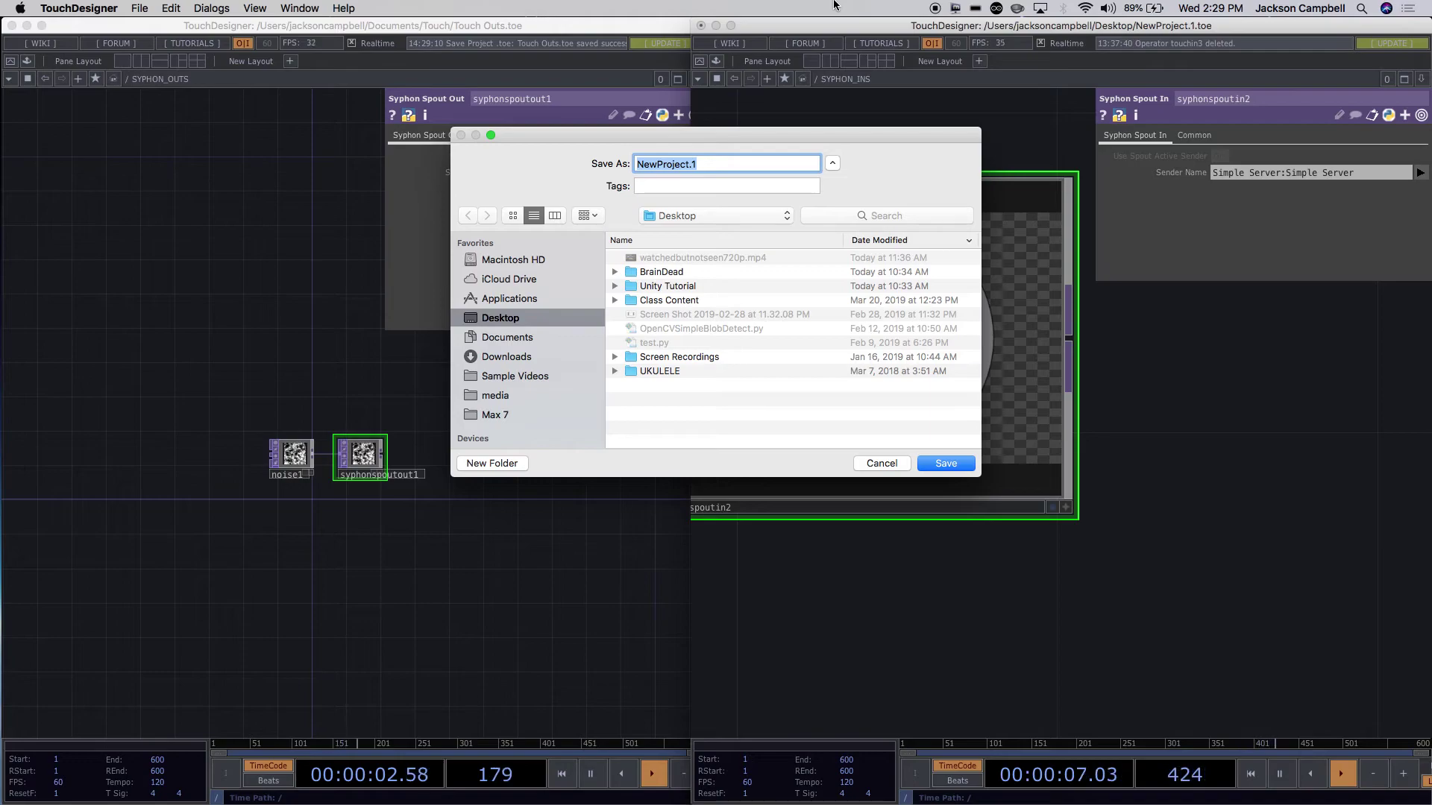
left_click(705, 216)
left_click(690, 316)
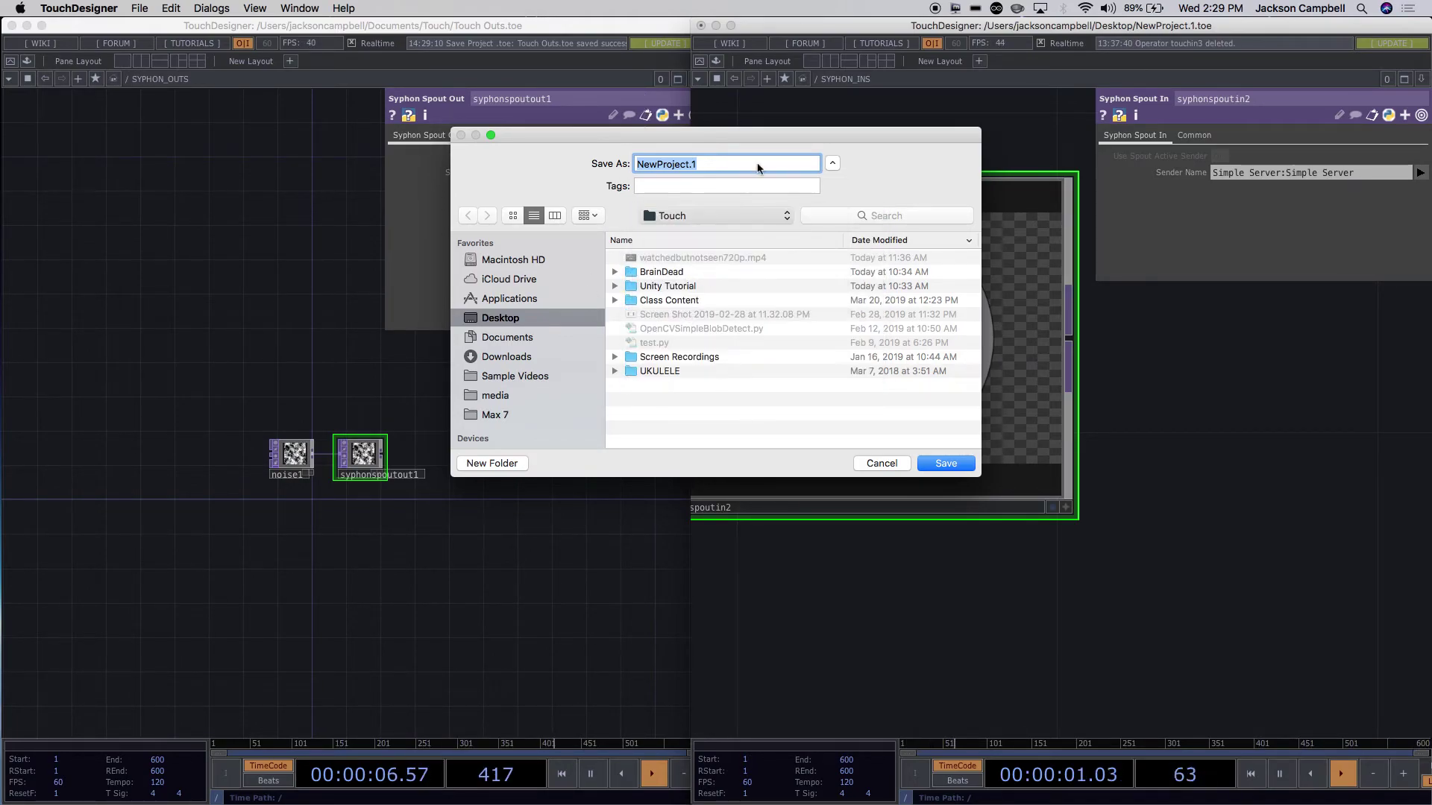
type("Tpo")
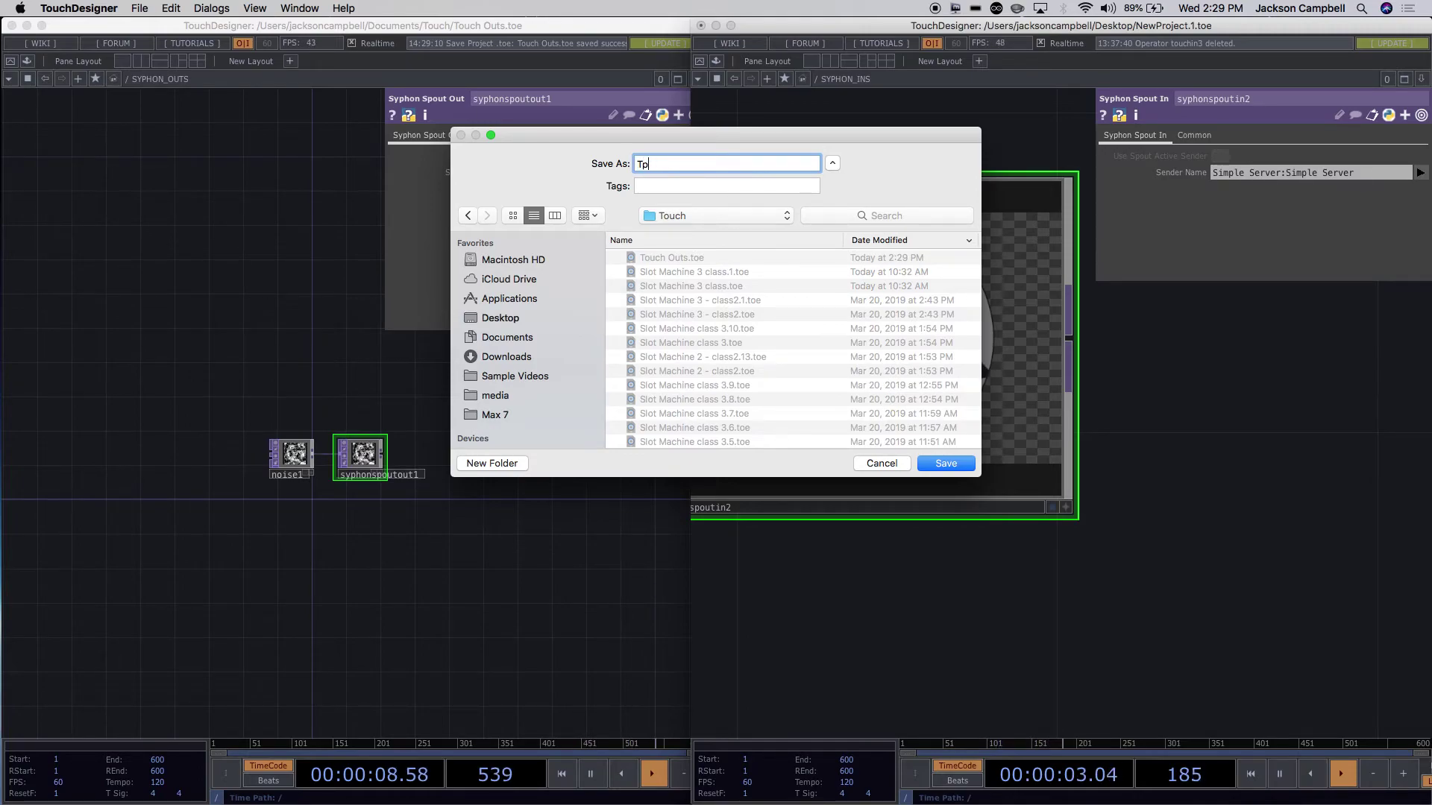
key("BackSpace")
type("ouch ins")
key("Return")
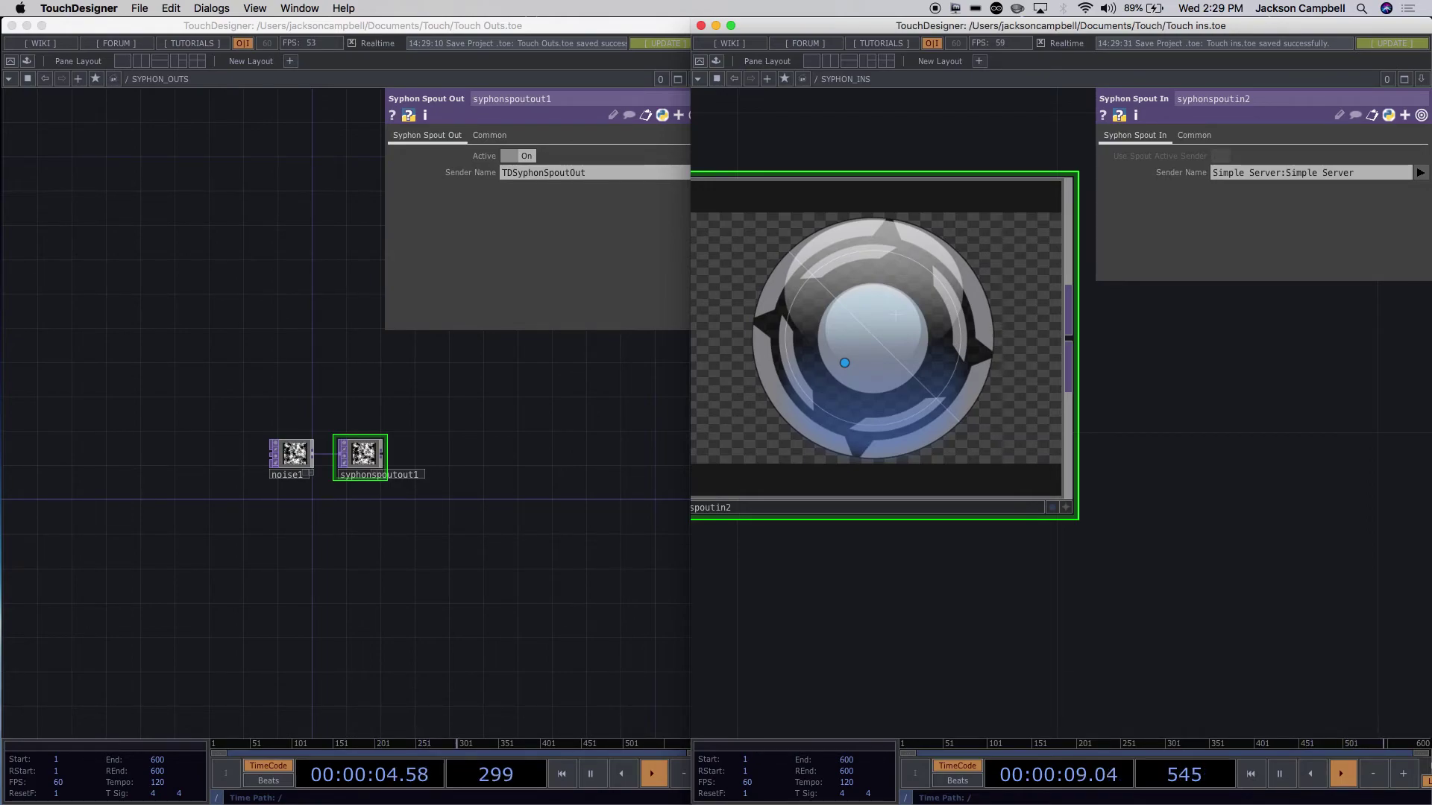
Return to the root network in both the sending and receiving projects and hide their parameter windows.
scroll(1038, 399, "down", 2)
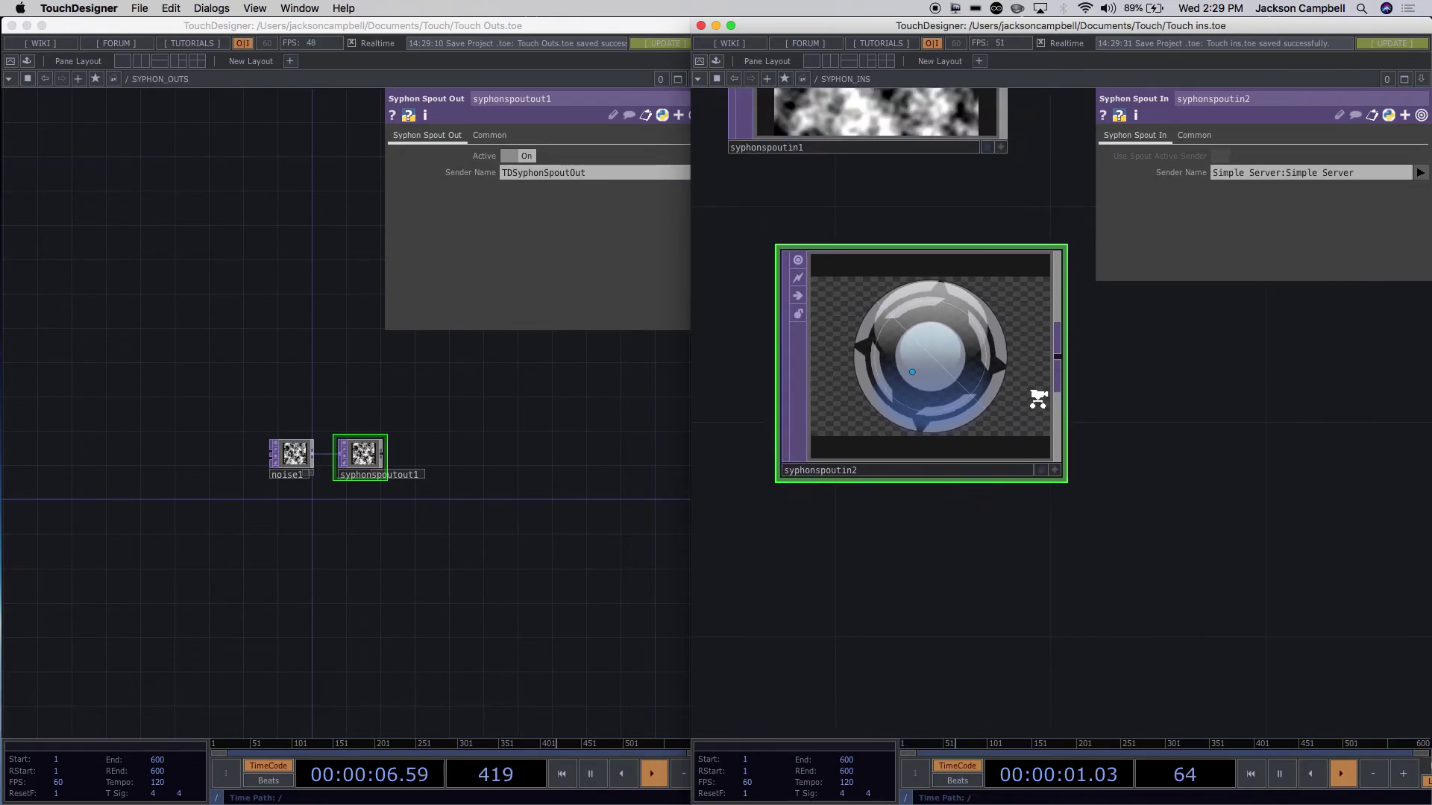
scroll(1038, 399, "down", 2)
scroll(499, 343, "down", 1)
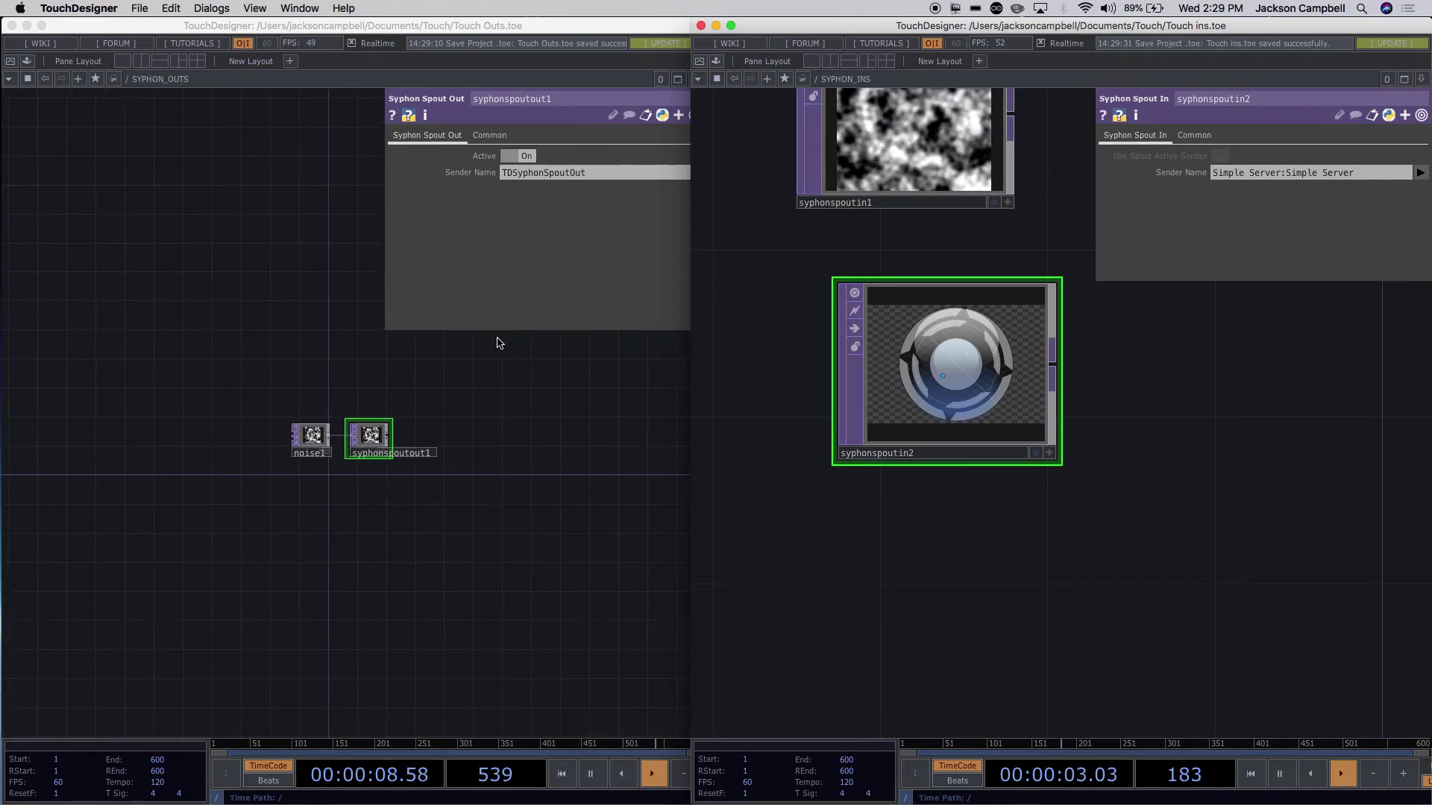
scroll(499, 343, "down", 2)
scroll(945, 481, "down", 1)
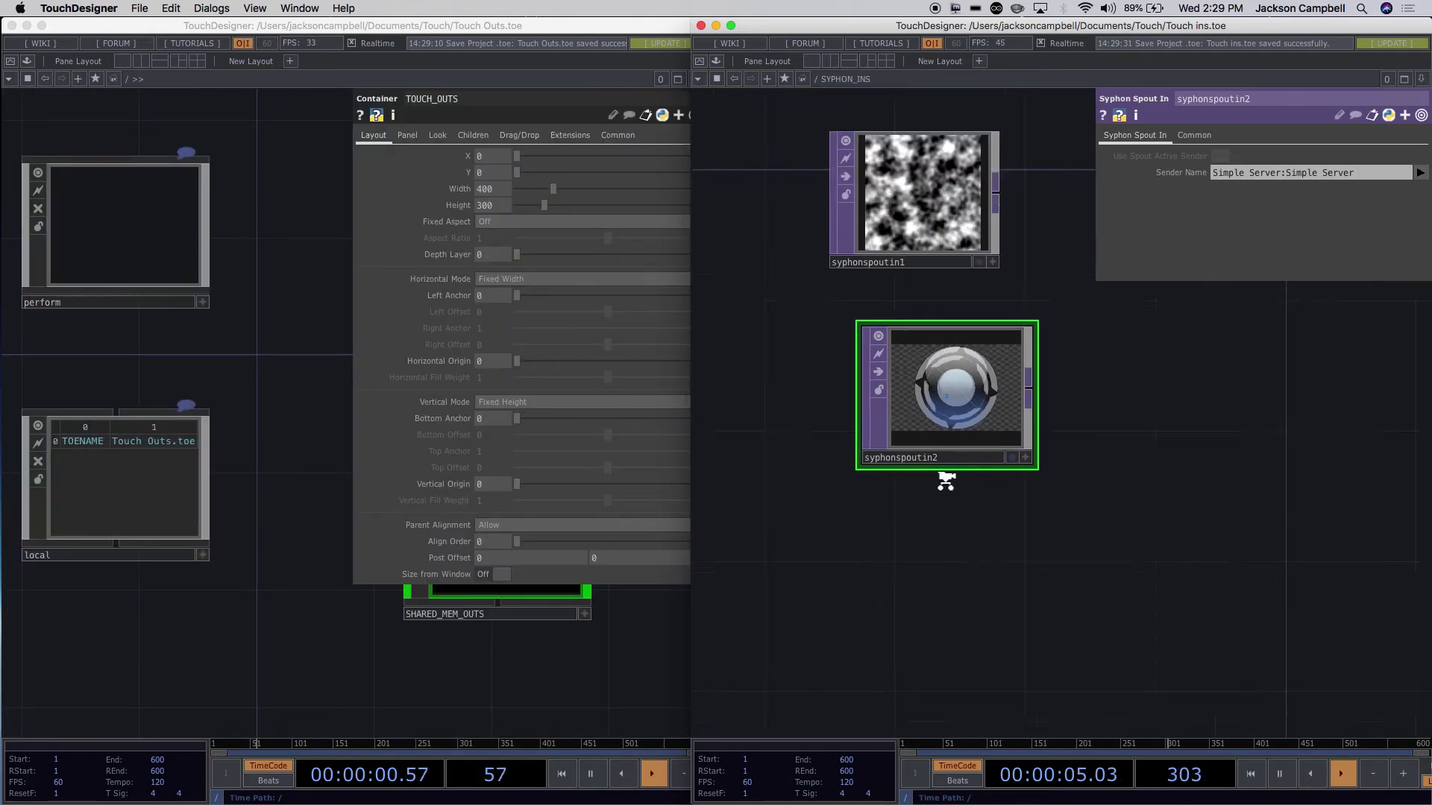
scroll(945, 480, "down", 3)
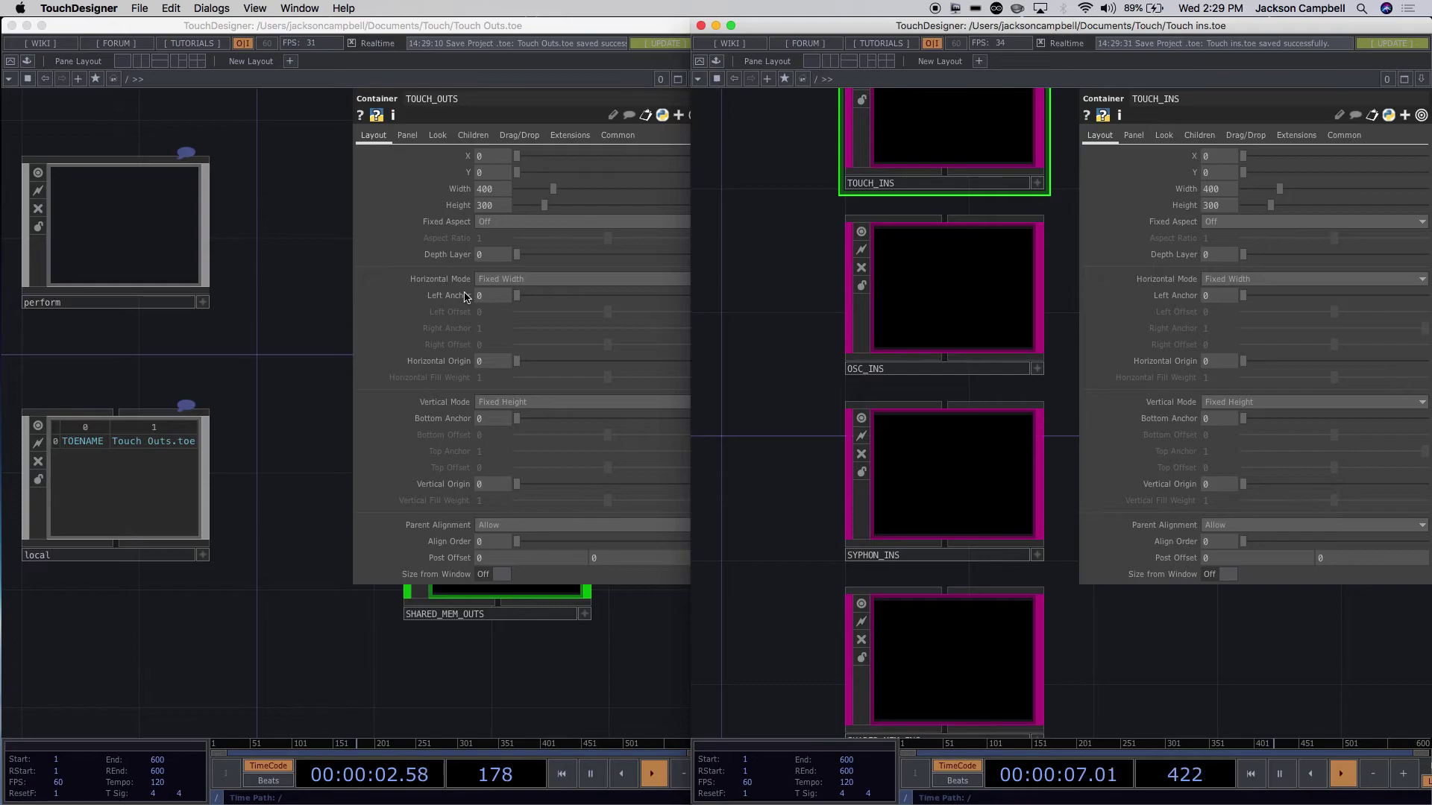
left_click(397, 370)
key("p")
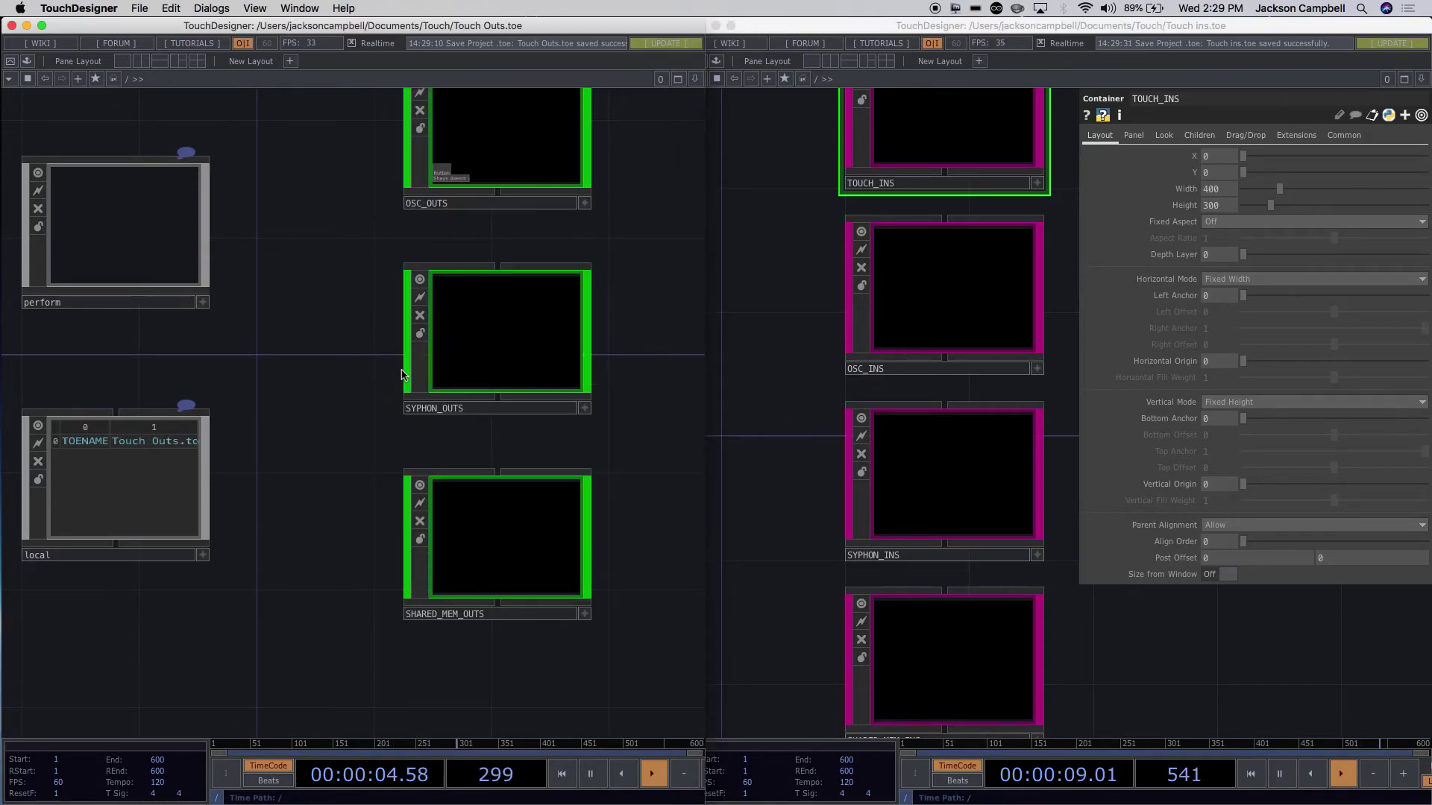
left_click(1168, 438)
key("p")
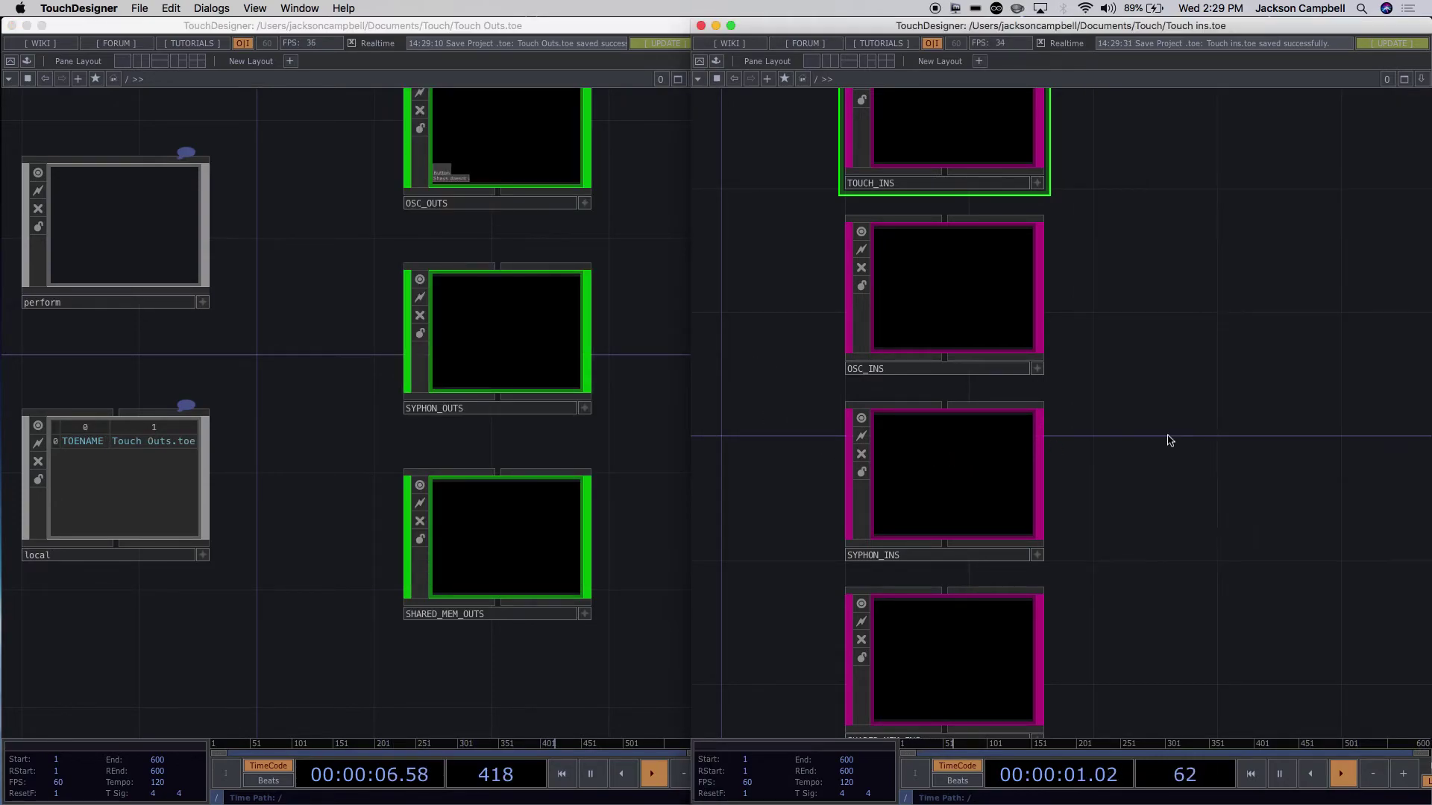
Enter SHARED_MEM_OUTS in the sending project and SHARED_MEM_INS in the receiving one, and narrow the sending project's window to clear the overlap.
scroll(539, 545, "up", 5)
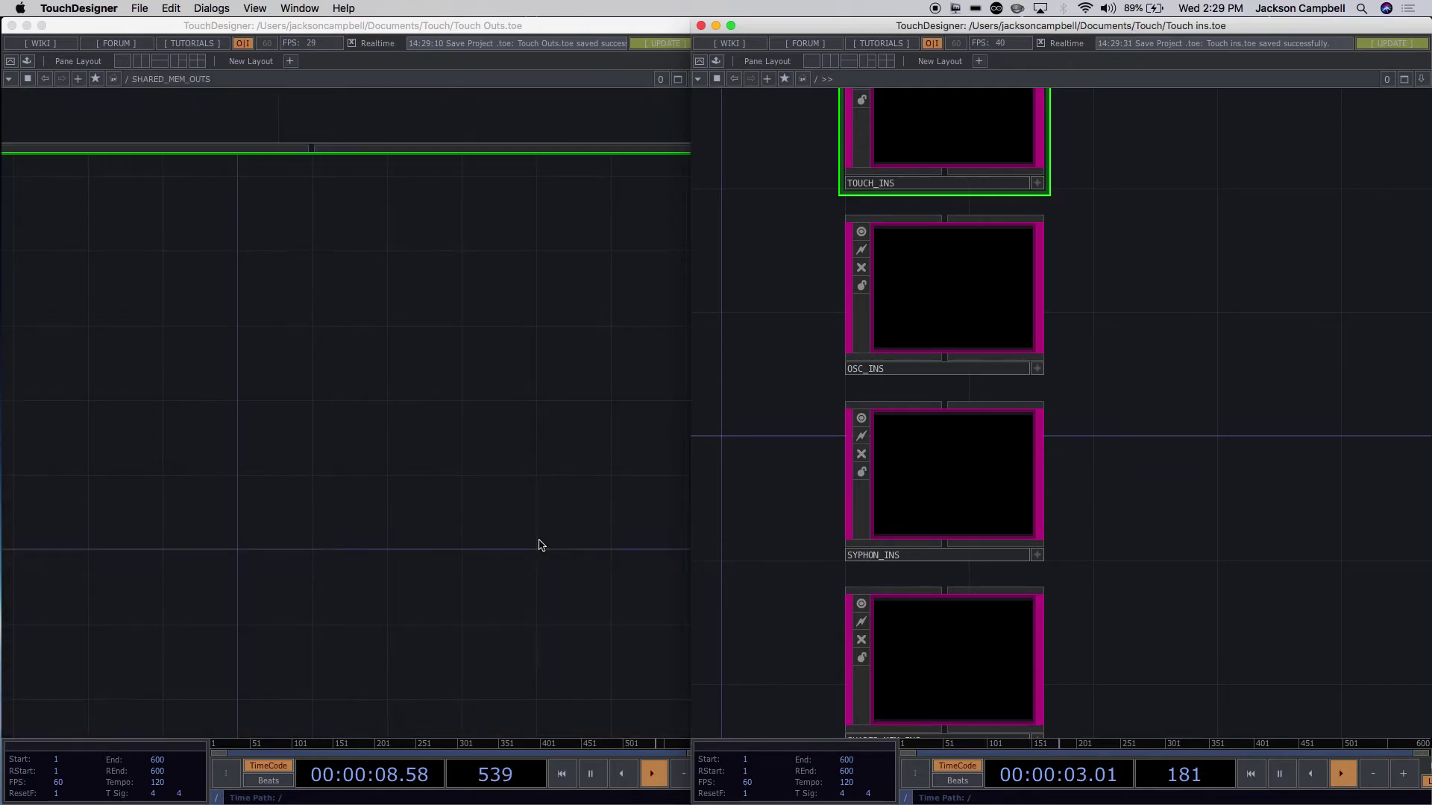
left_click_drag(1131, 579, 1146, 329)
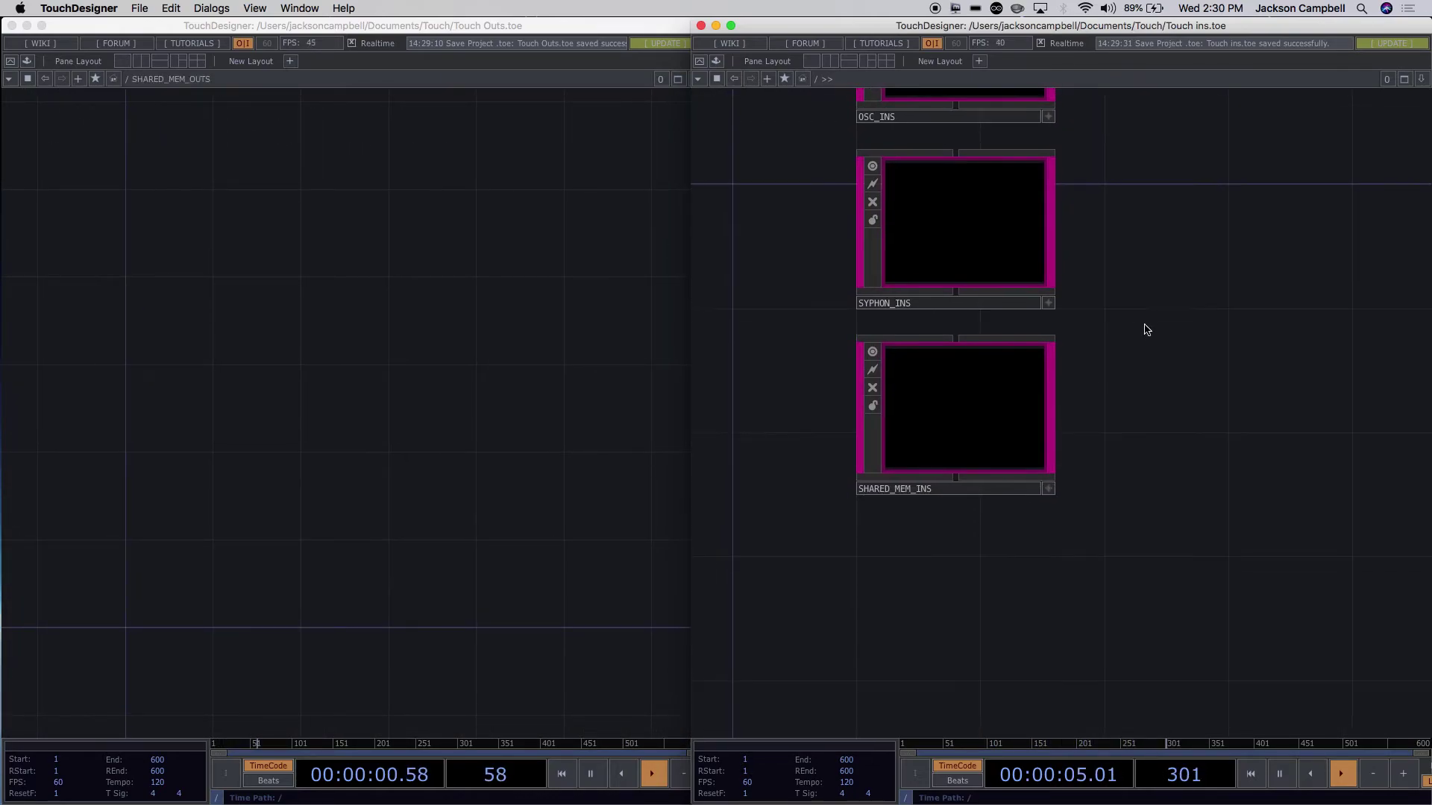
scroll(991, 432, "up", 5)
left_click(399, 434)
left_click_drag(399, 434, 341, 282)
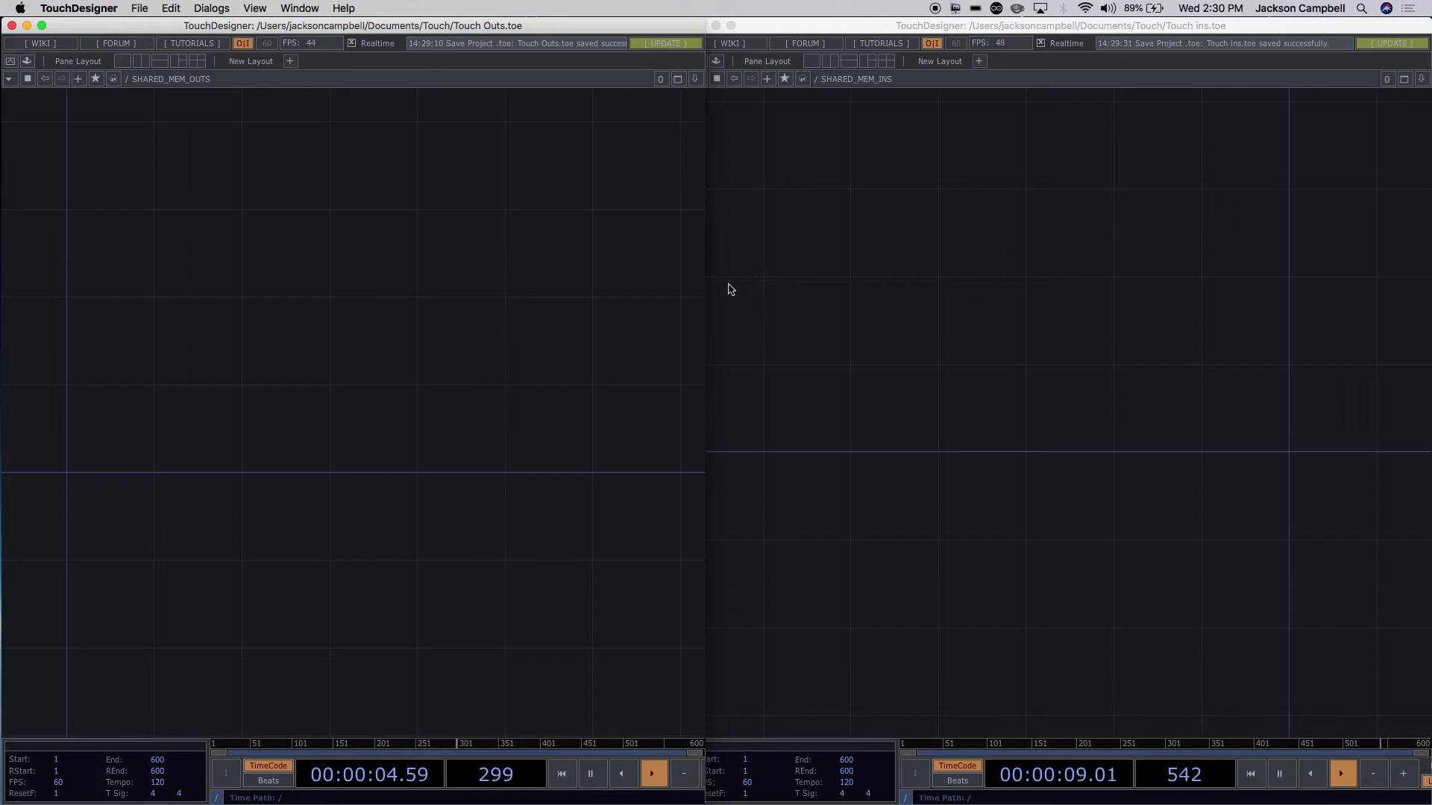
mouse_move(704, 291)
left_mouse_down()
mouse_move(655, 291)
mouse_move(683, 299)
left_mouse_up()
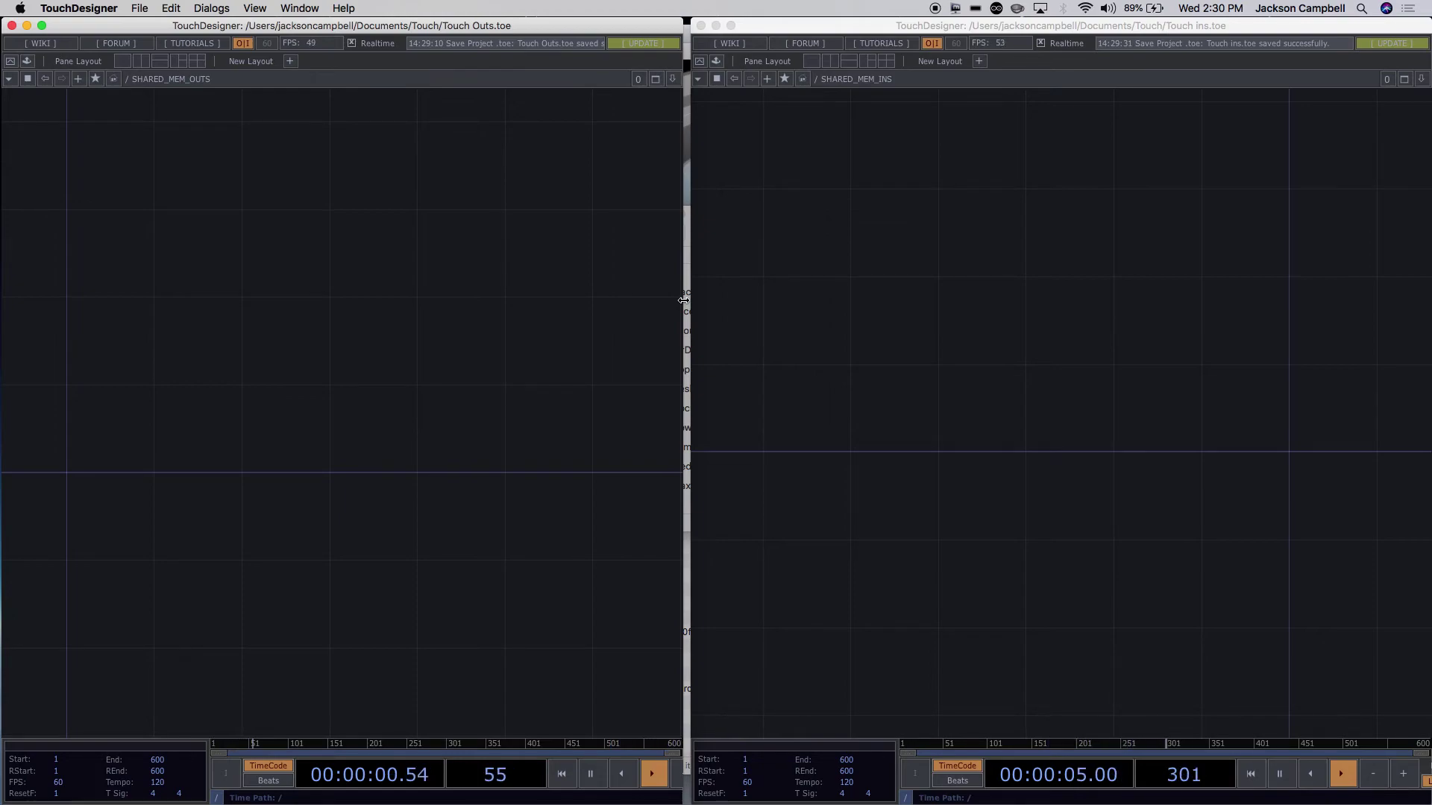
Add a Circle TOP to the SHARED_MEM_OUTS network of the sending project.
middle_click_drag(192, 378, 326, 366)
key("Tab")
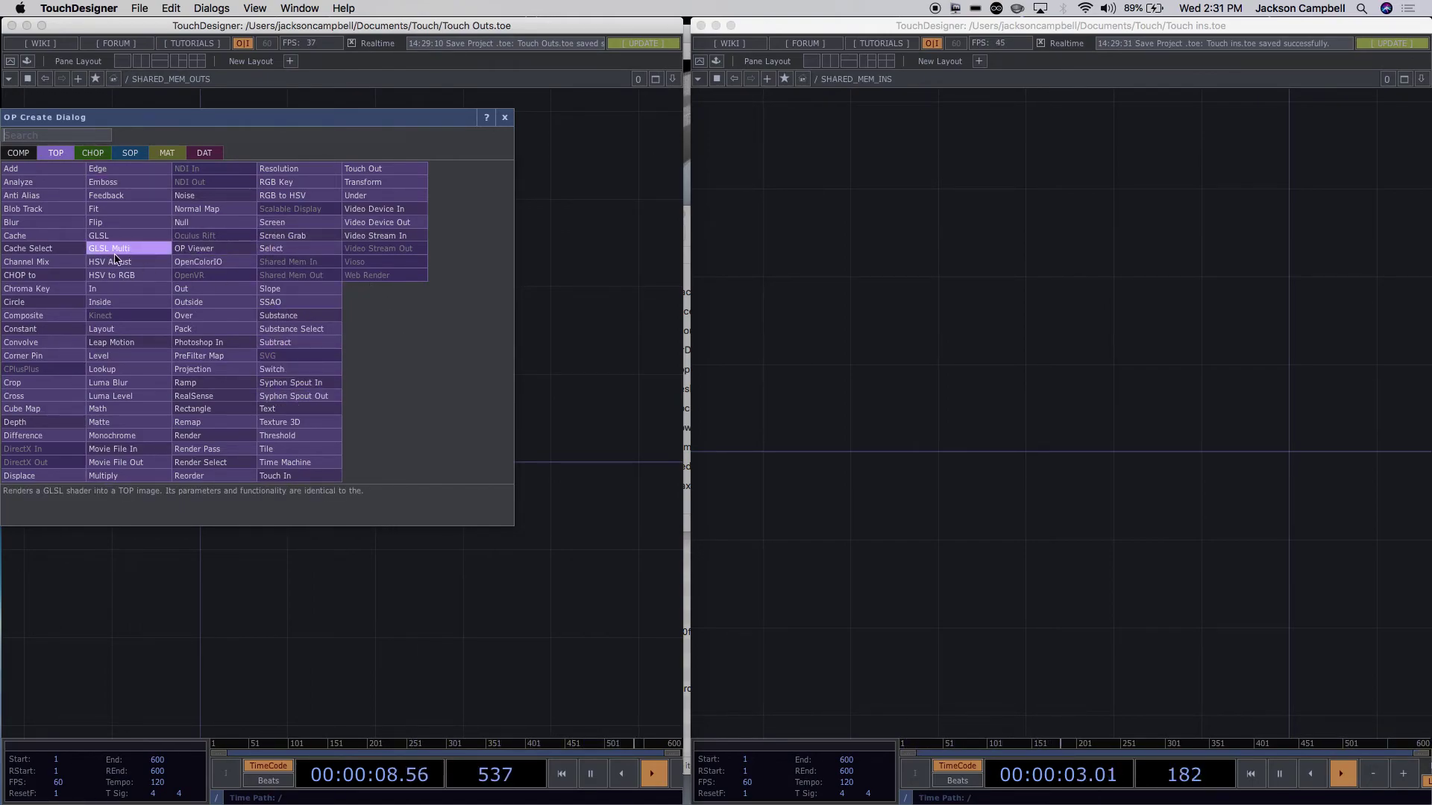
left_click(51, 302)
left_click(297, 390)
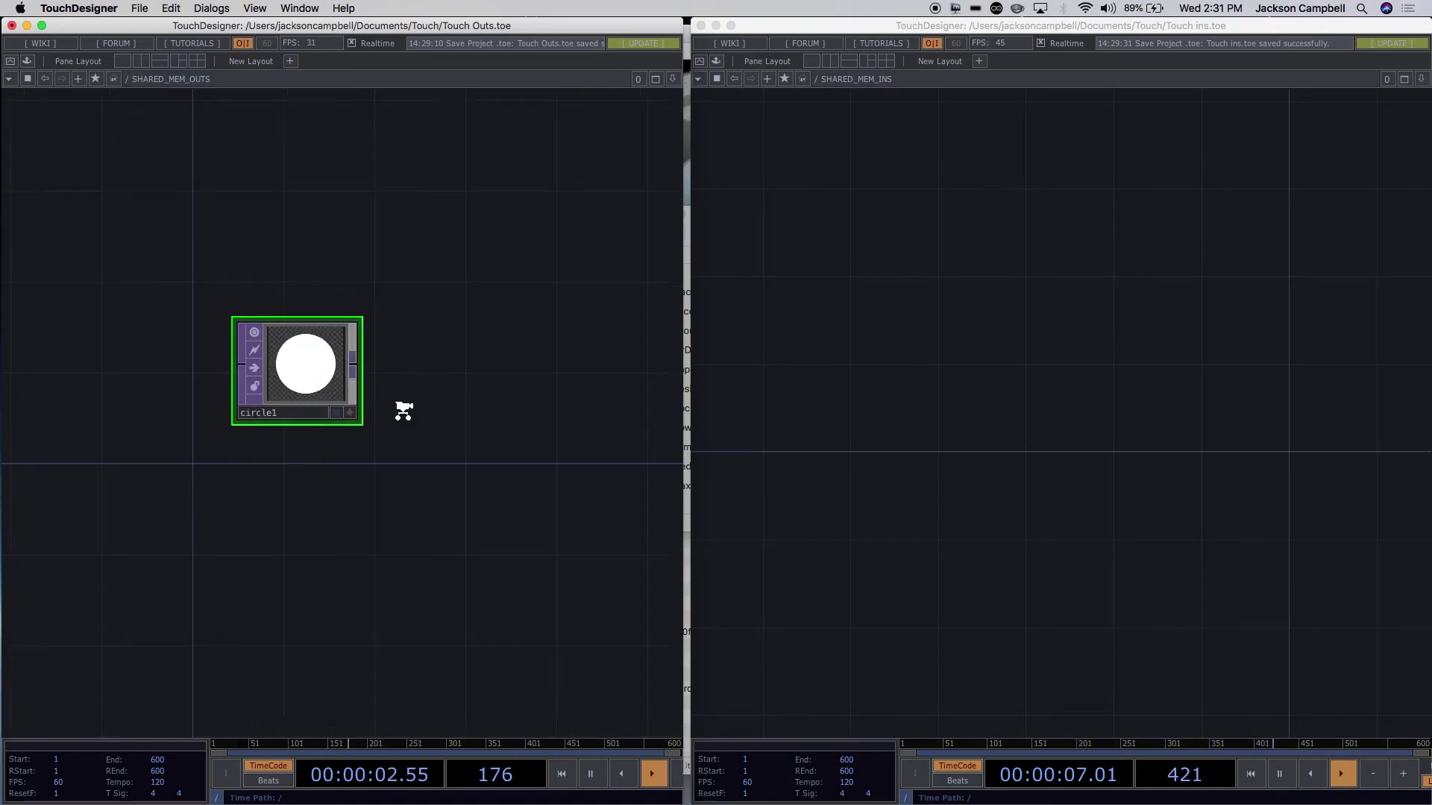
Turn the Circle TOP into a polygon with 5 sides and move it aside to leave room for another operator.
scroll(403, 411, "up", 2)
key("p")
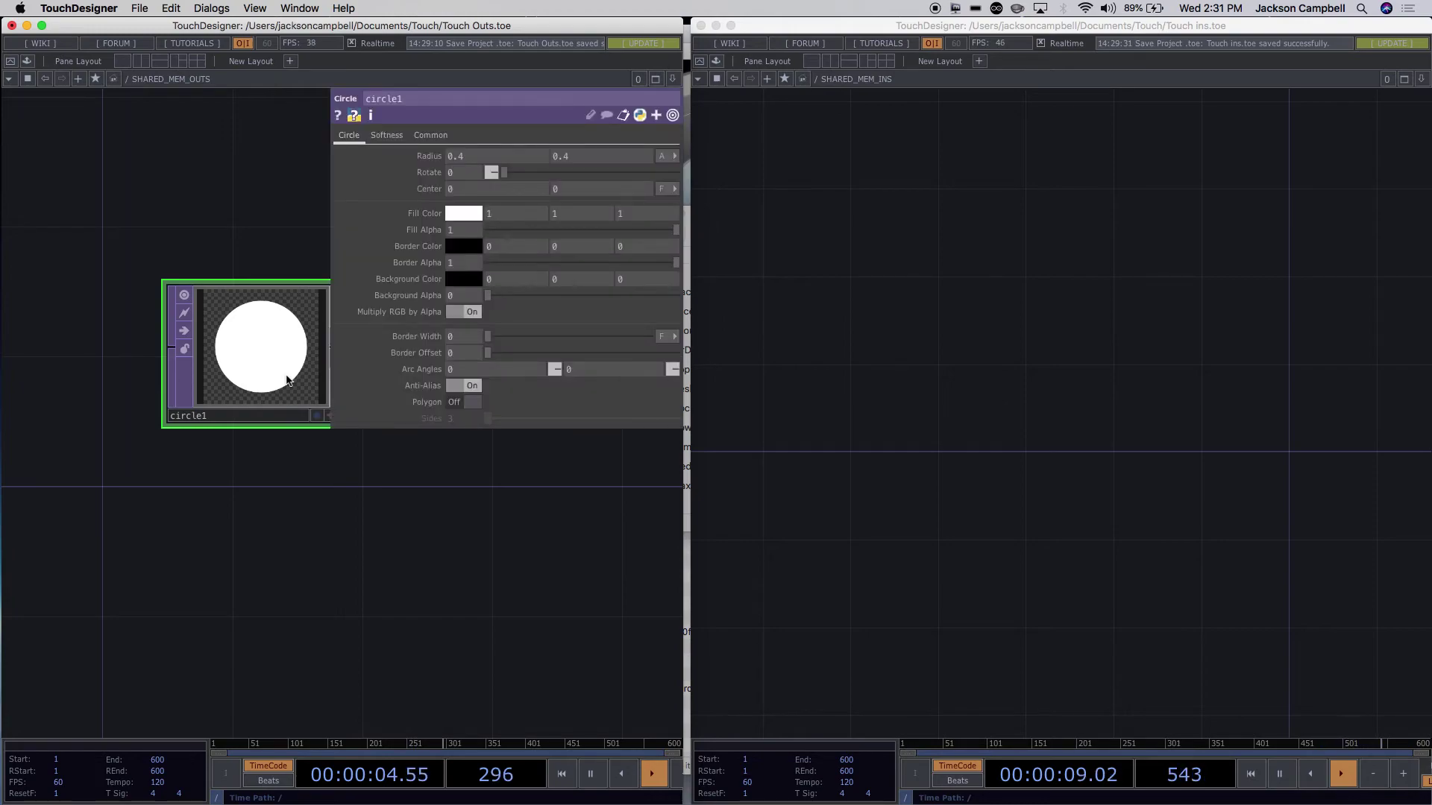
left_click(457, 403)
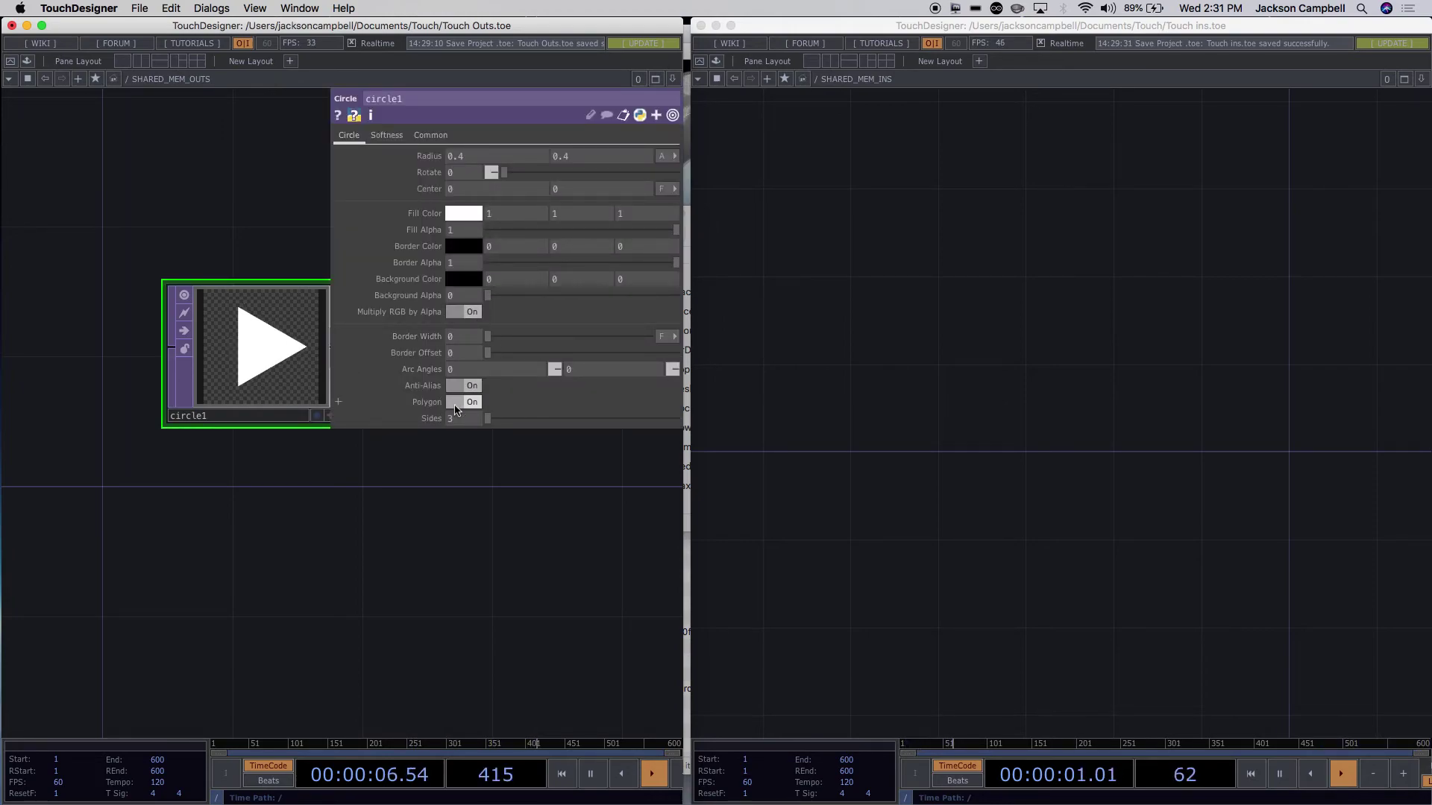
left_click_drag(489, 422, 499, 423)
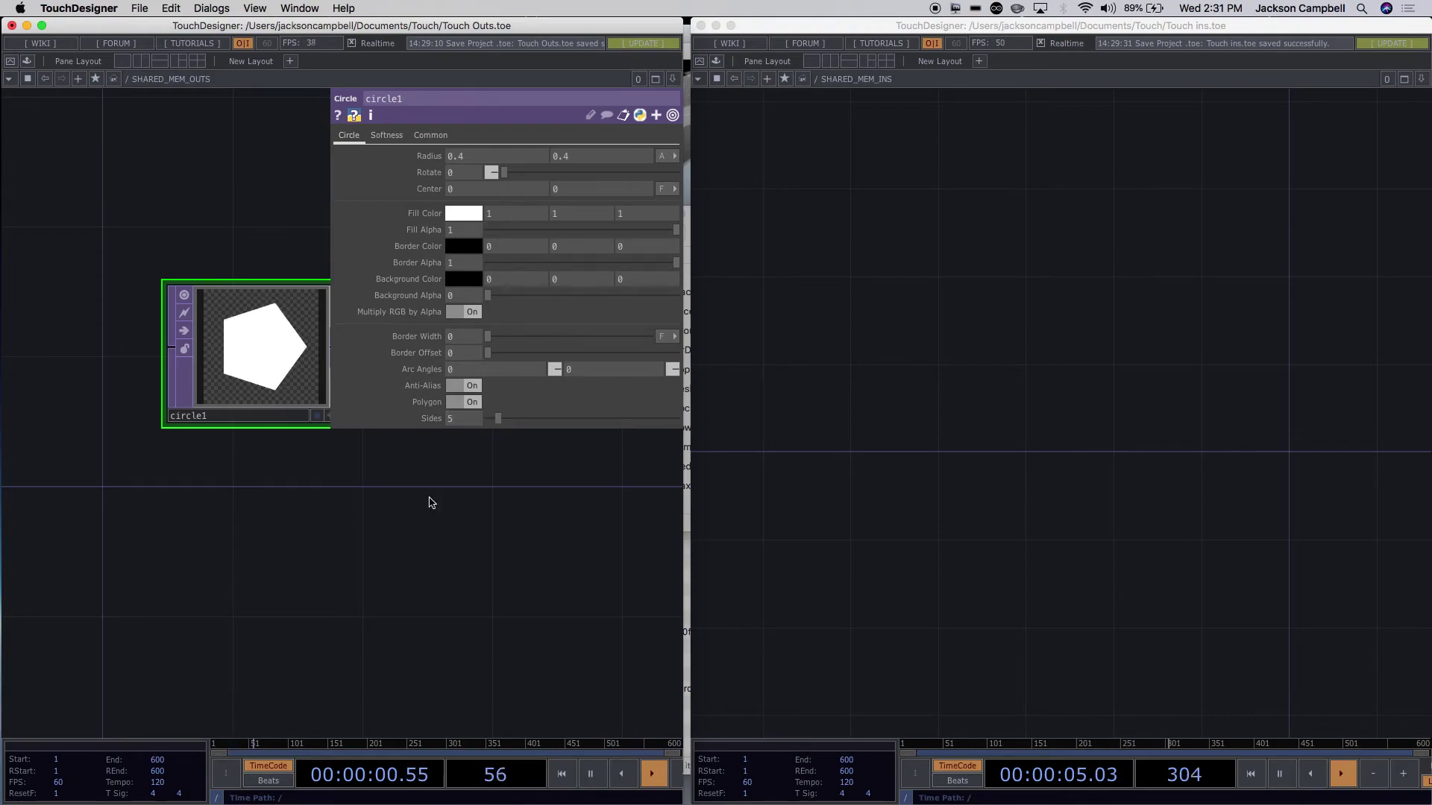
left_click_drag(281, 377, 202, 384)
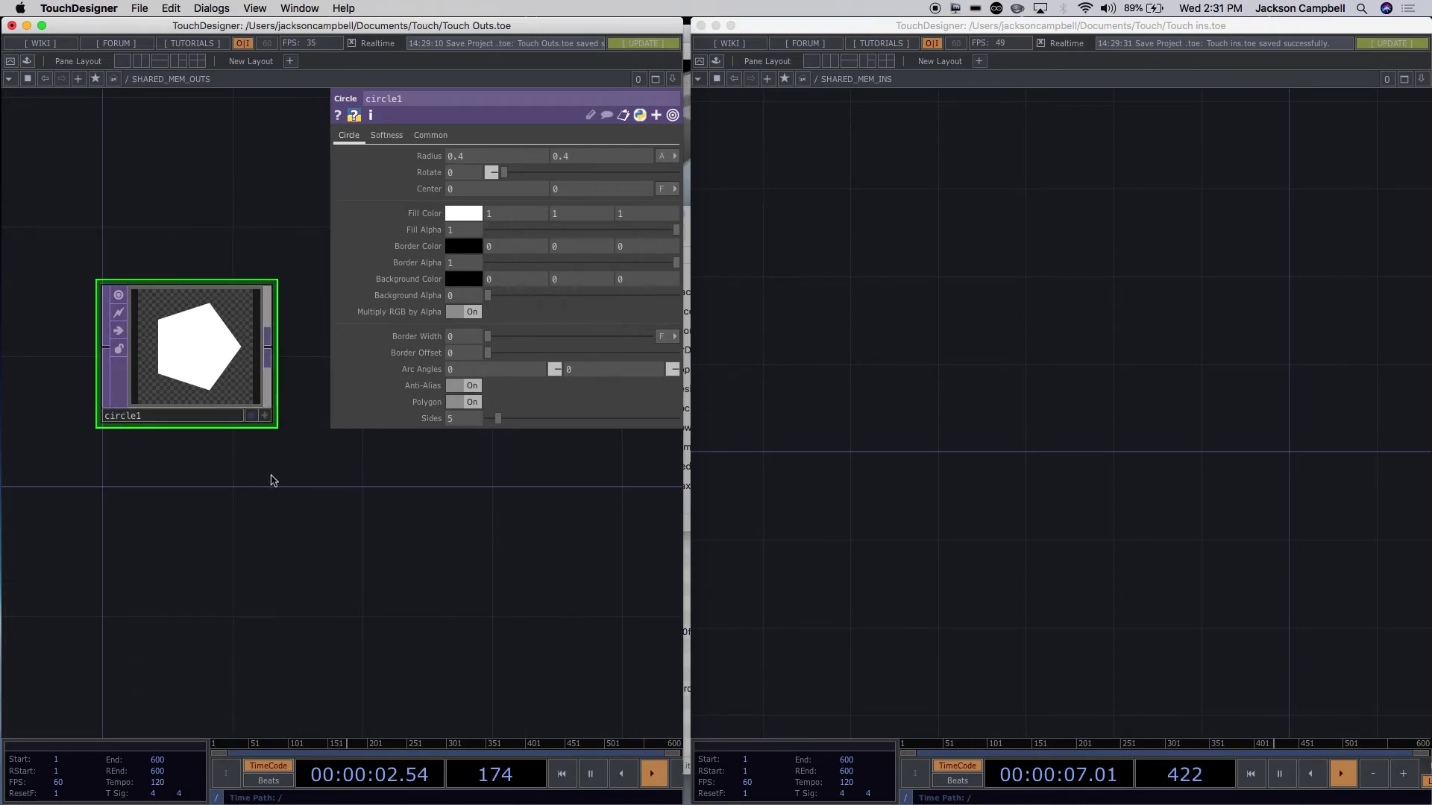
scroll(271, 481, "up", 5)
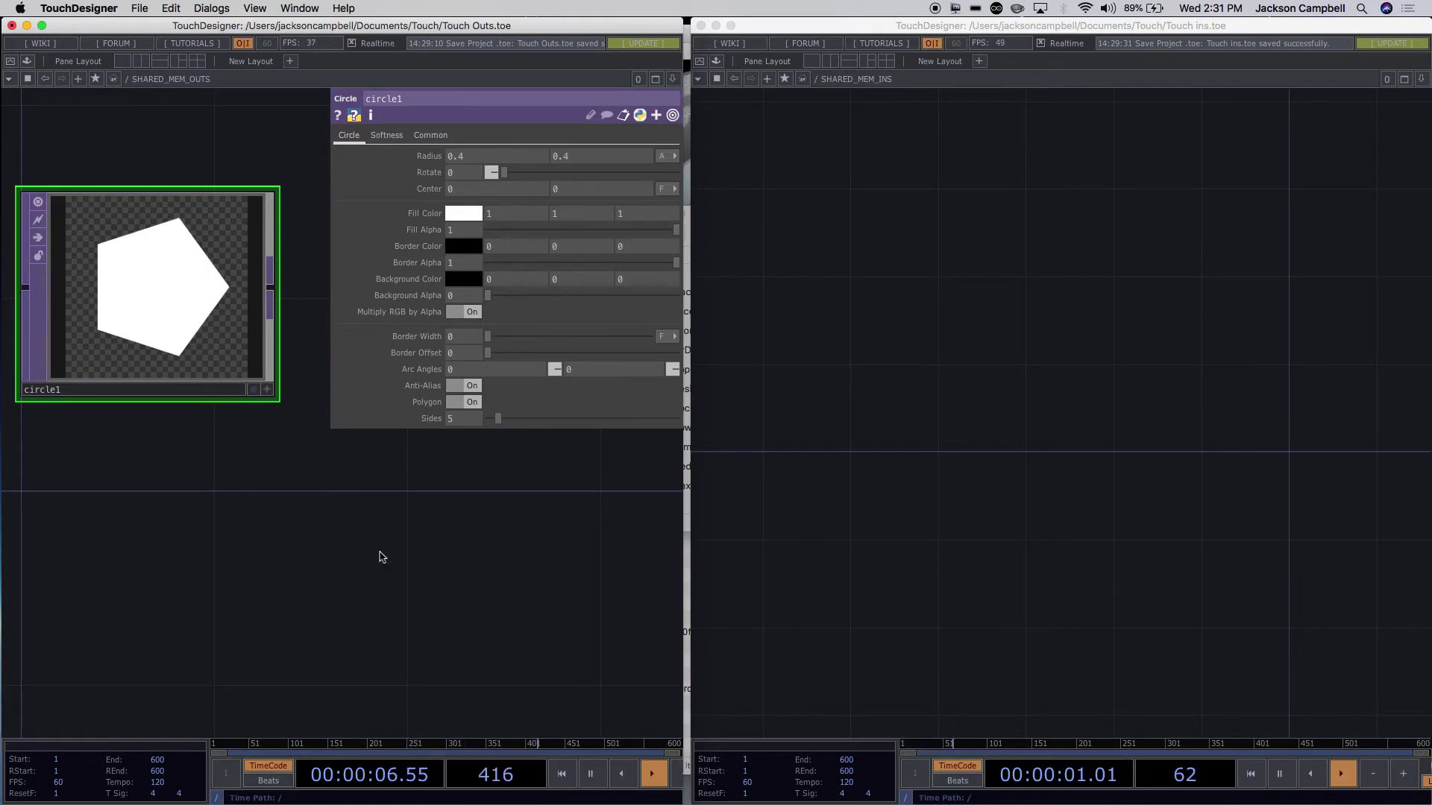
key("p")
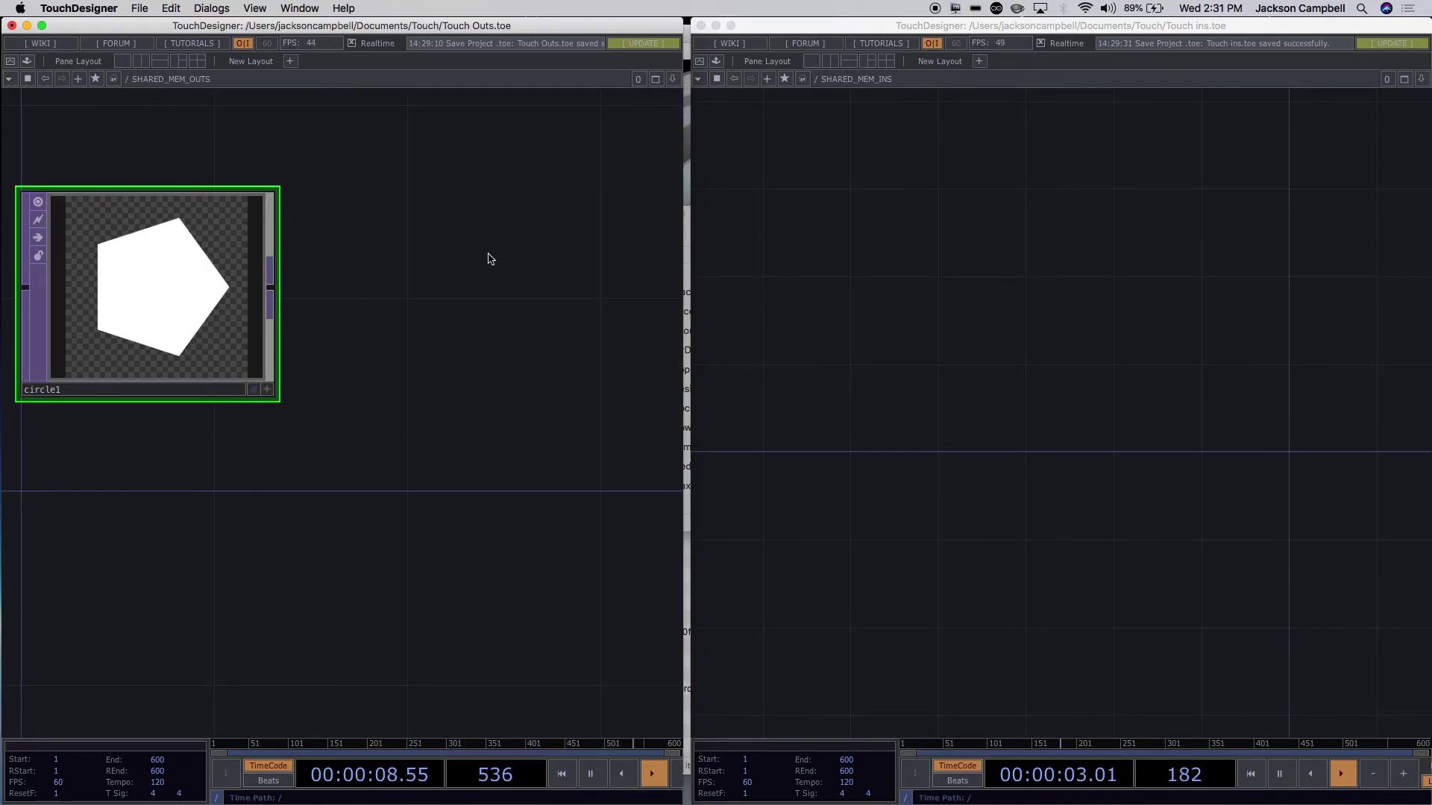
Add a Shared Mem Out TOP beside the polygon, connect the Circle TOP to it, and inspect the new operator's error flag.
key("Tab")
type("sh")
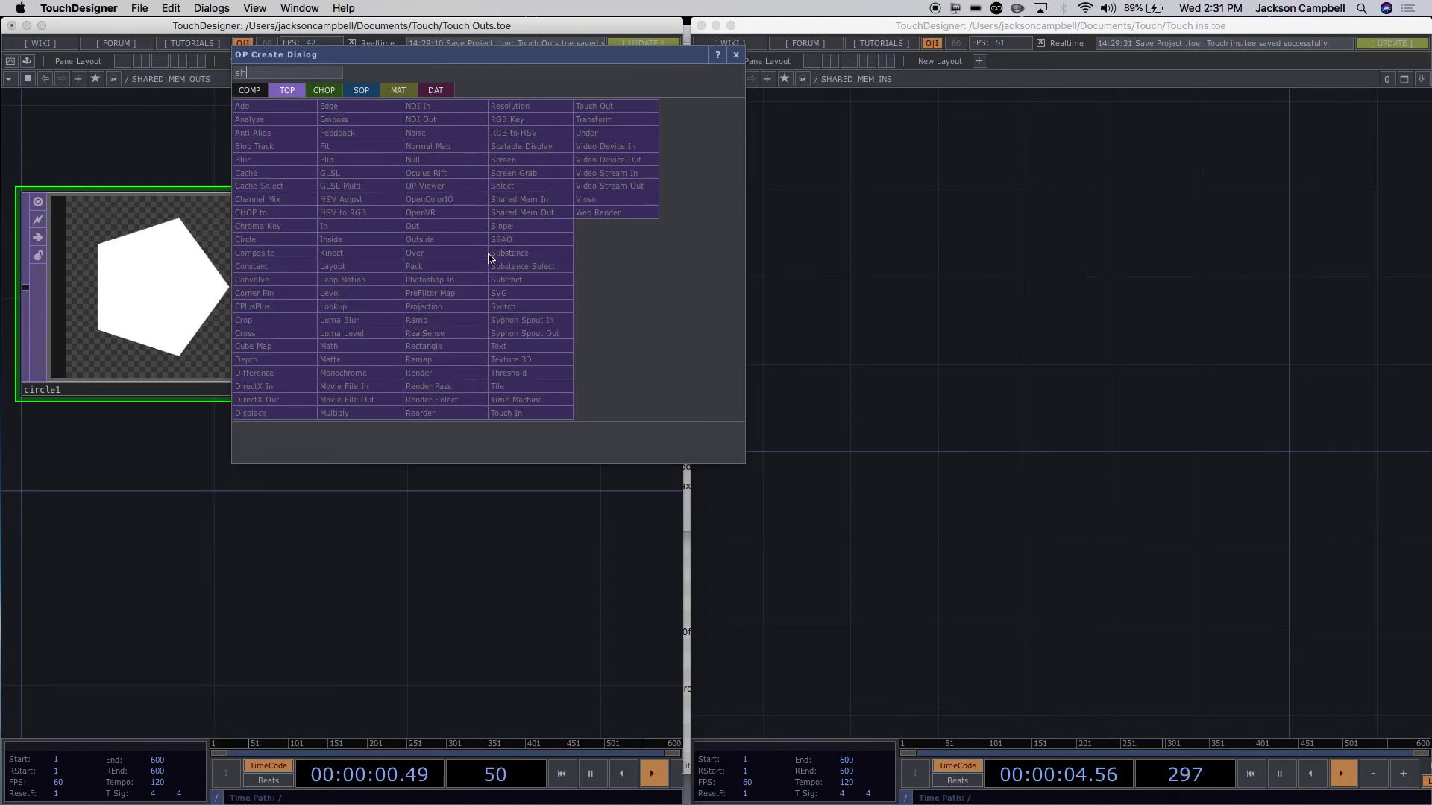
key("BackSpace")
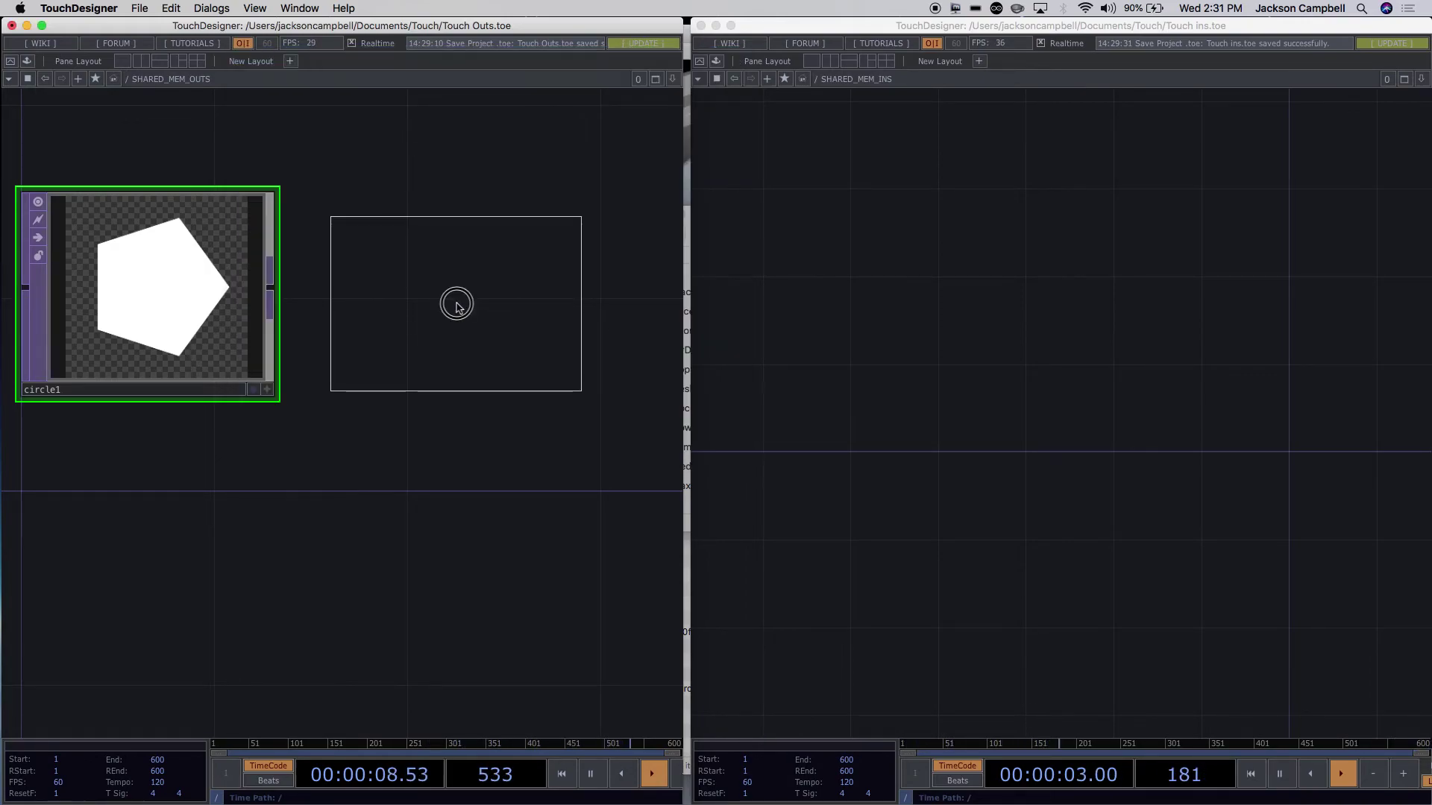
left_click(457, 304)
left_click_drag(272, 287, 313, 292)
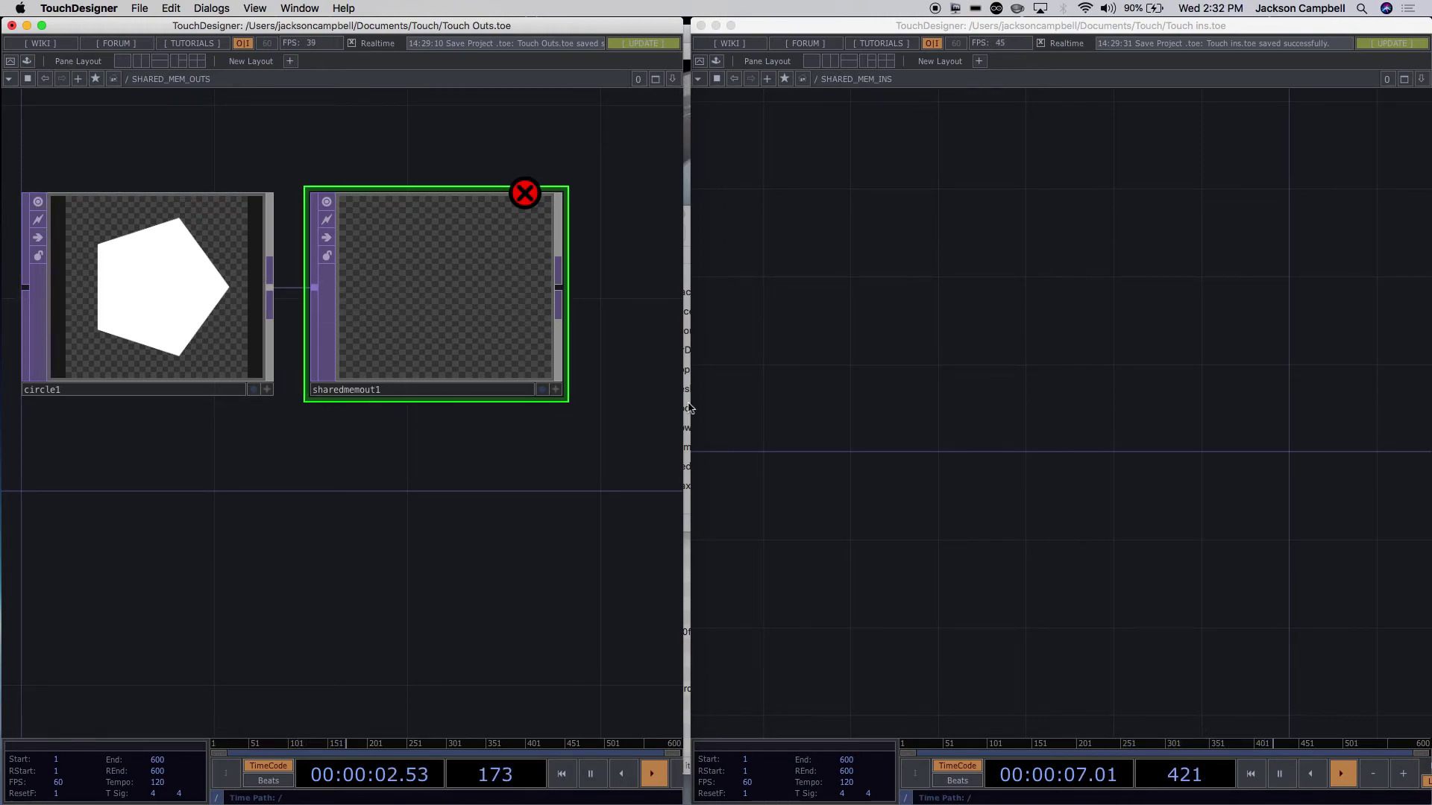
mouse_move(529, 206)
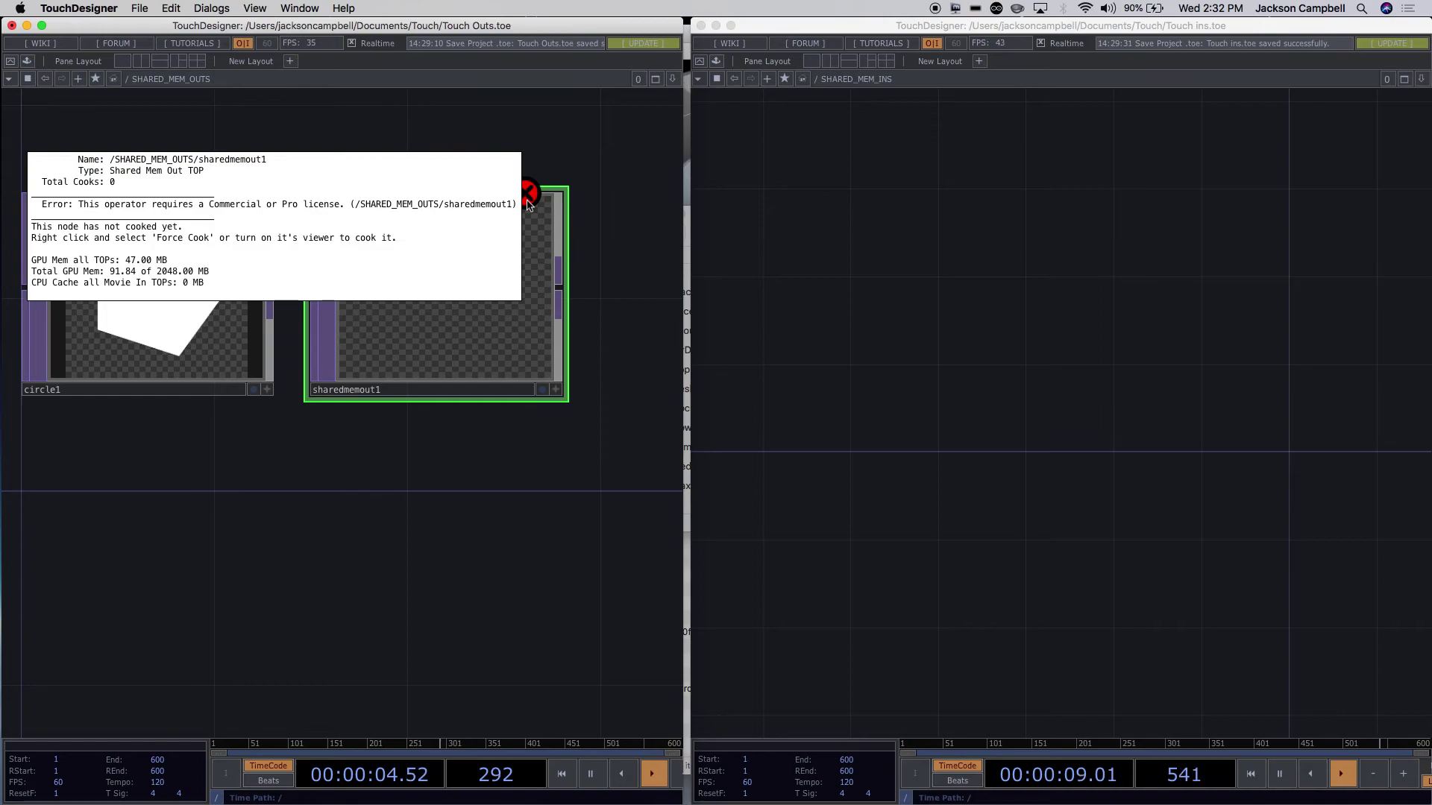
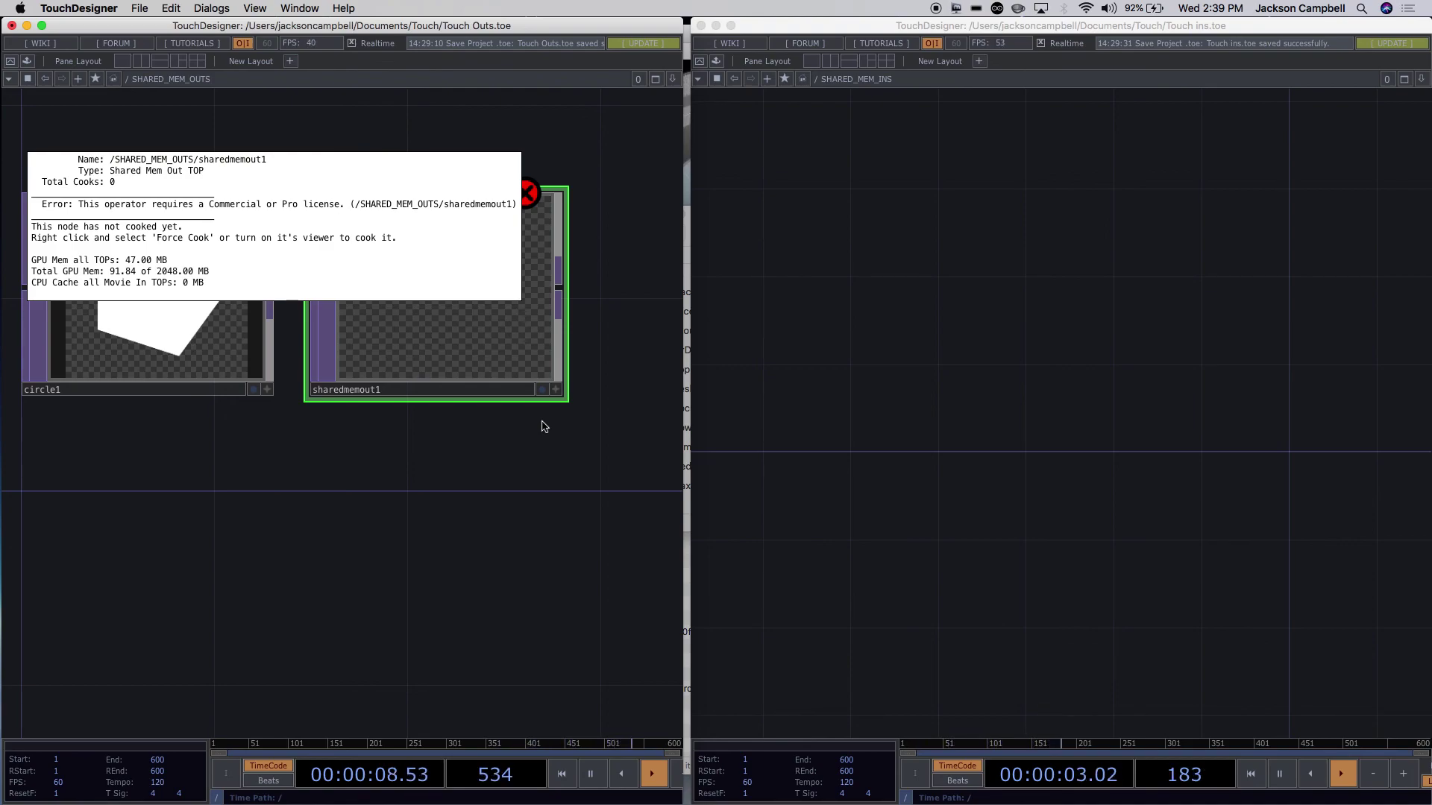
Switch to Chrome, go back to the TouchDesigner course's syllabus page, and highlight the spring break line below Week 9.
mouse_move(522, 792)
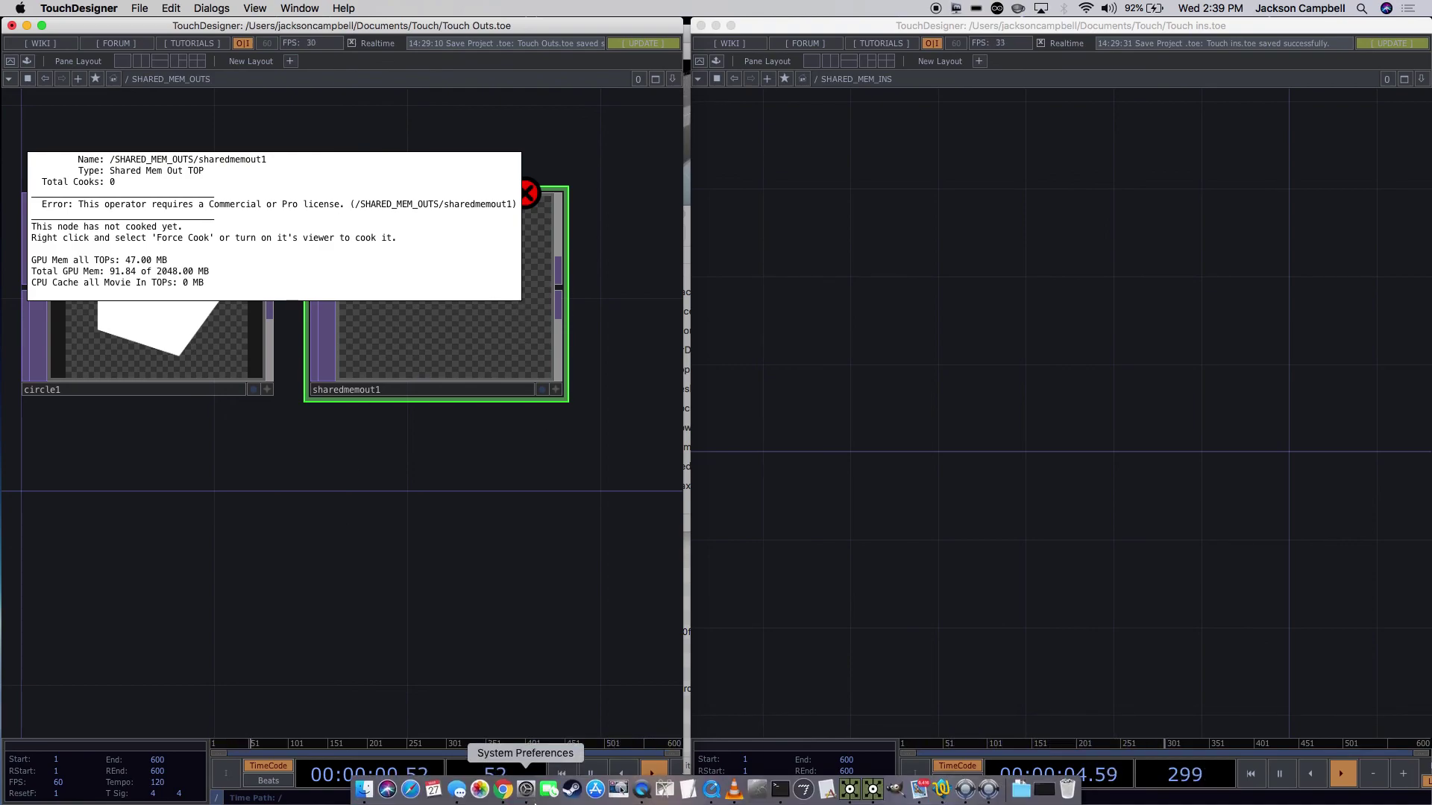
left_click(504, 790)
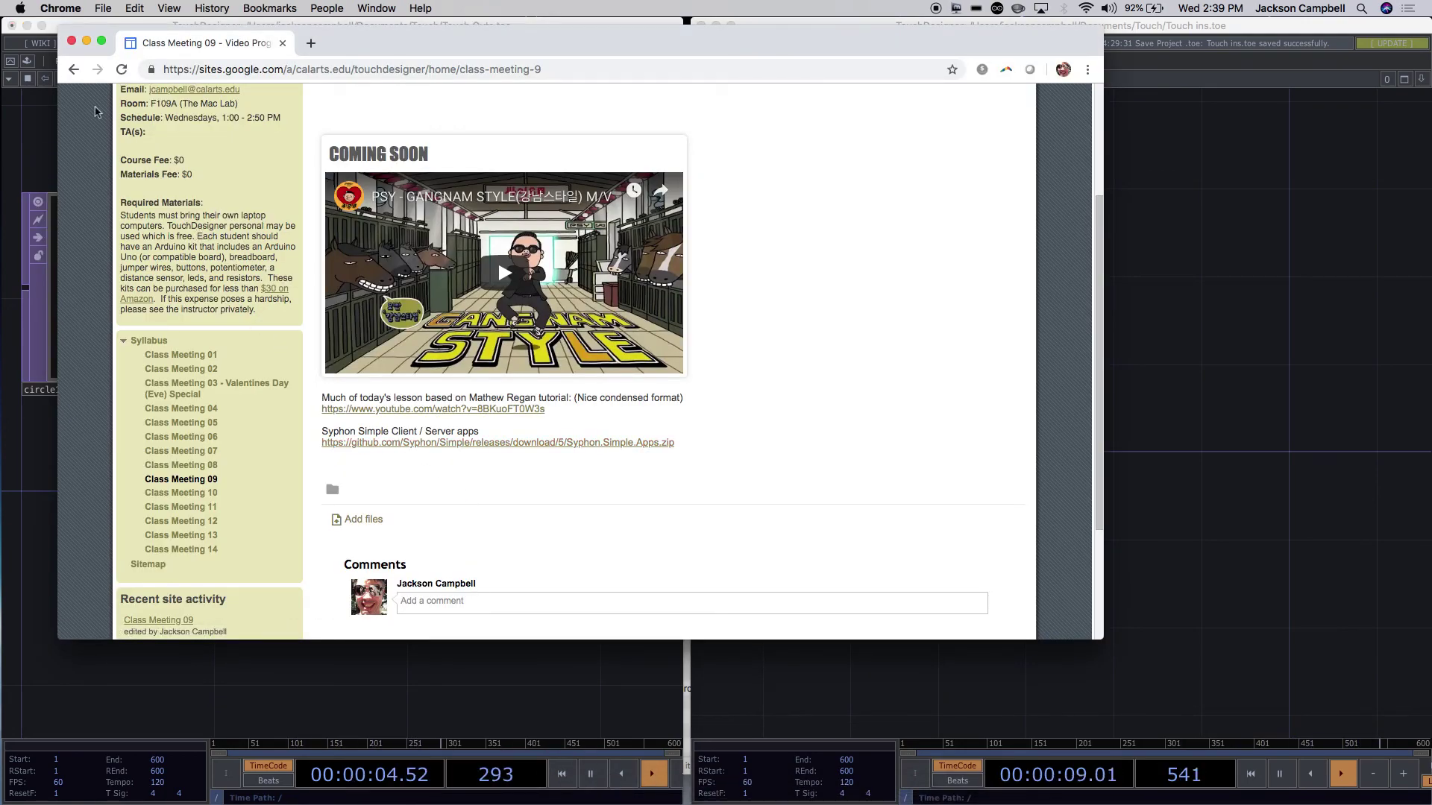
left_click(73, 69)
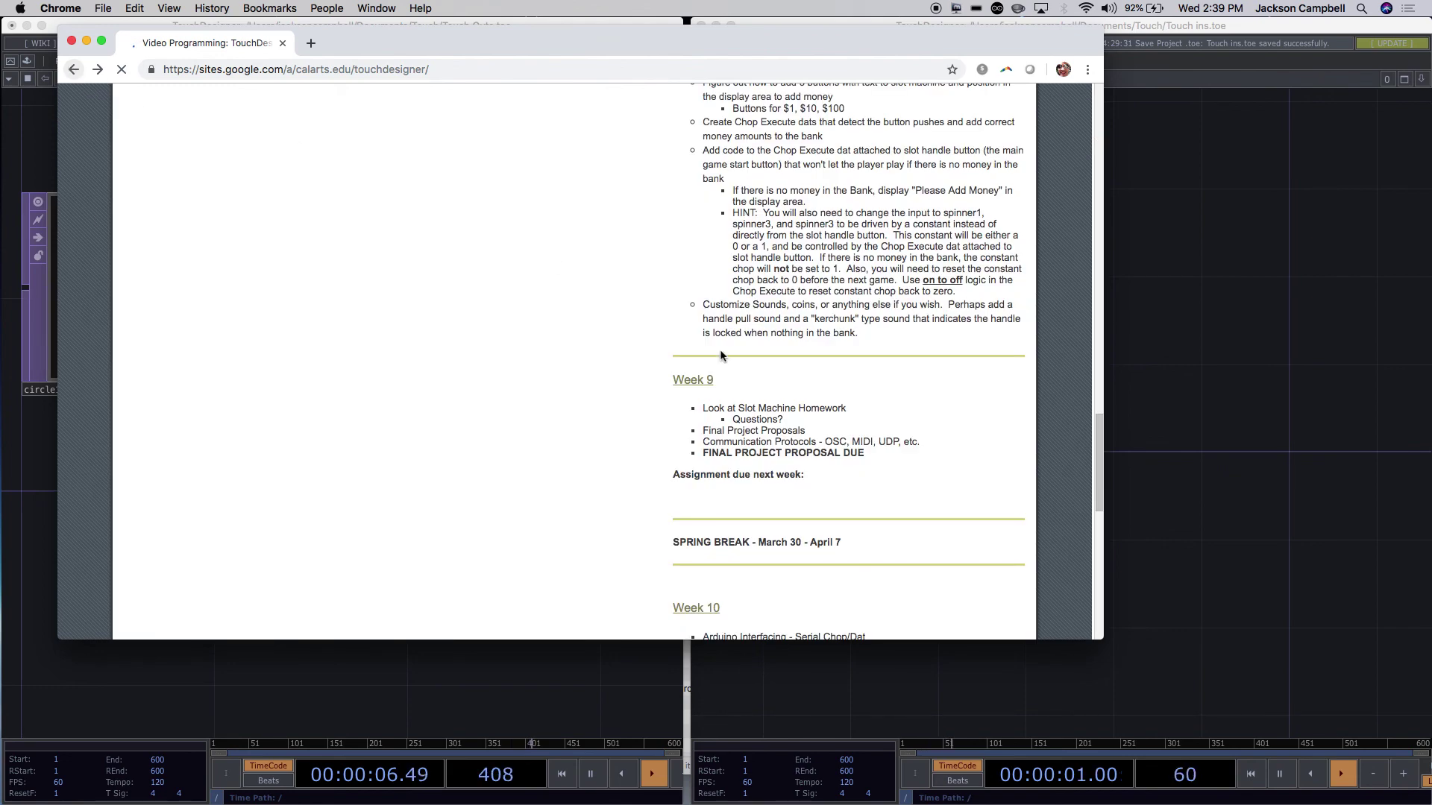
scroll(793, 401, "down", 4)
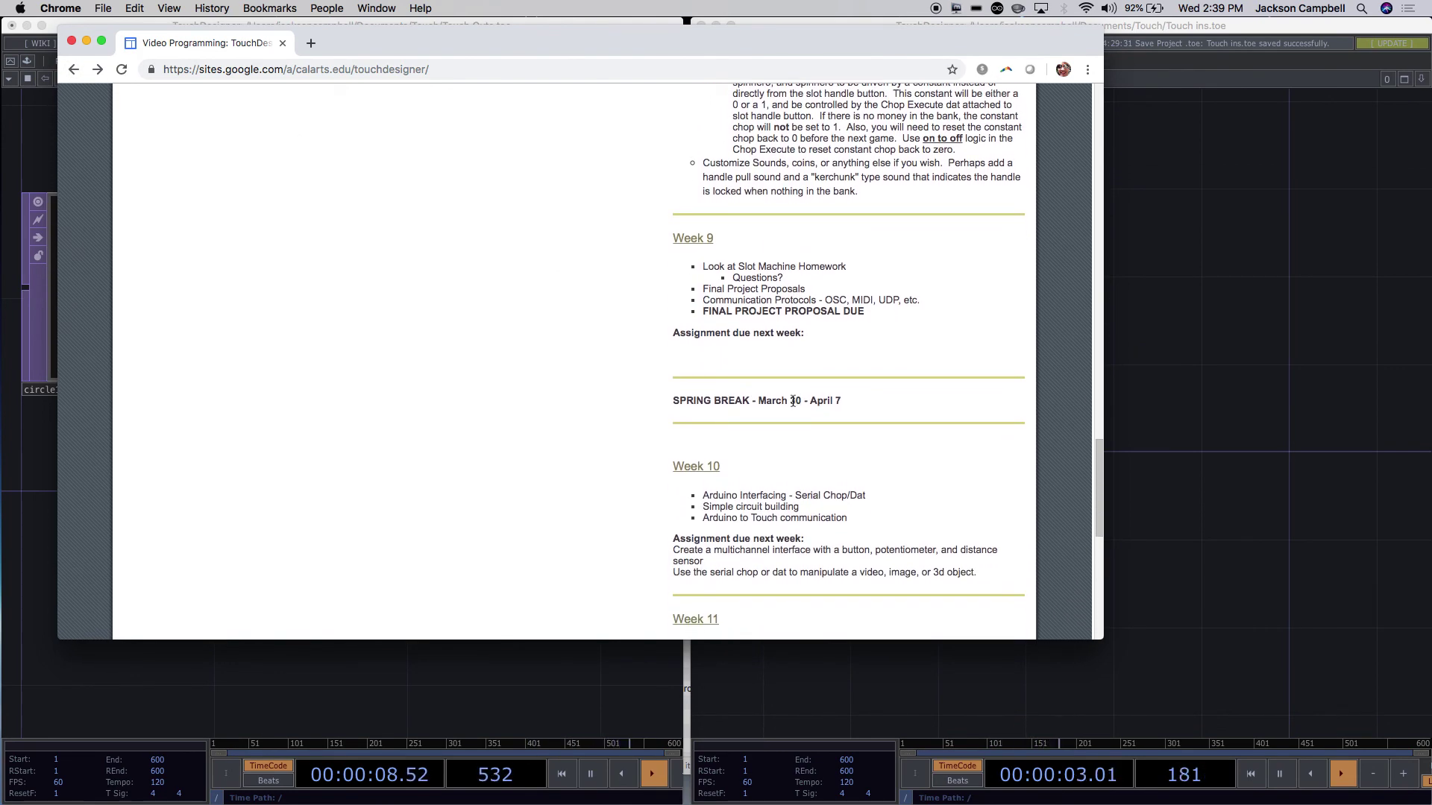
left_click_drag(676, 401, 863, 415)
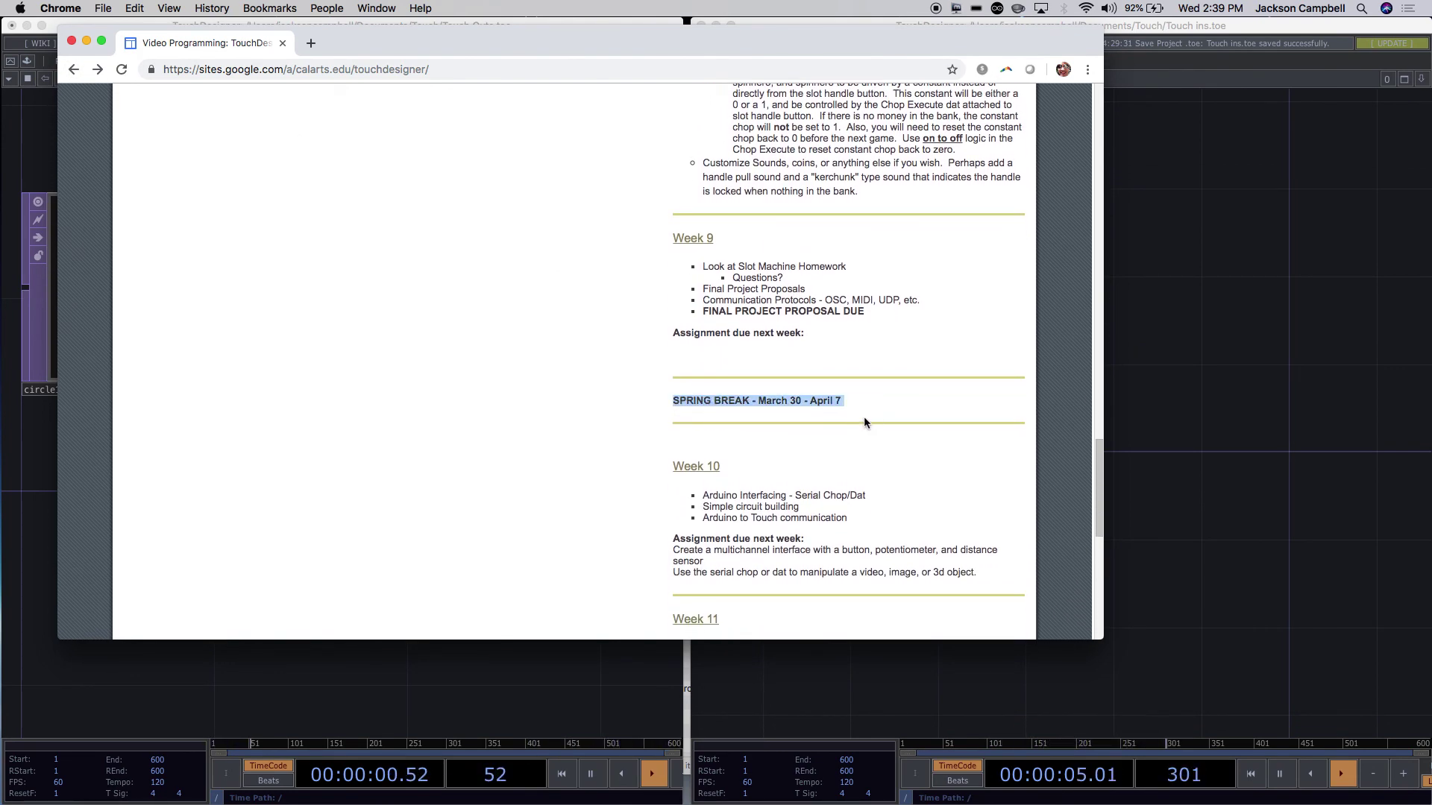
Review the Week 10 and Week 11 Arduino topics and assignments below the spring break line of the course syllabus.
scroll(867, 407, "down", 3)
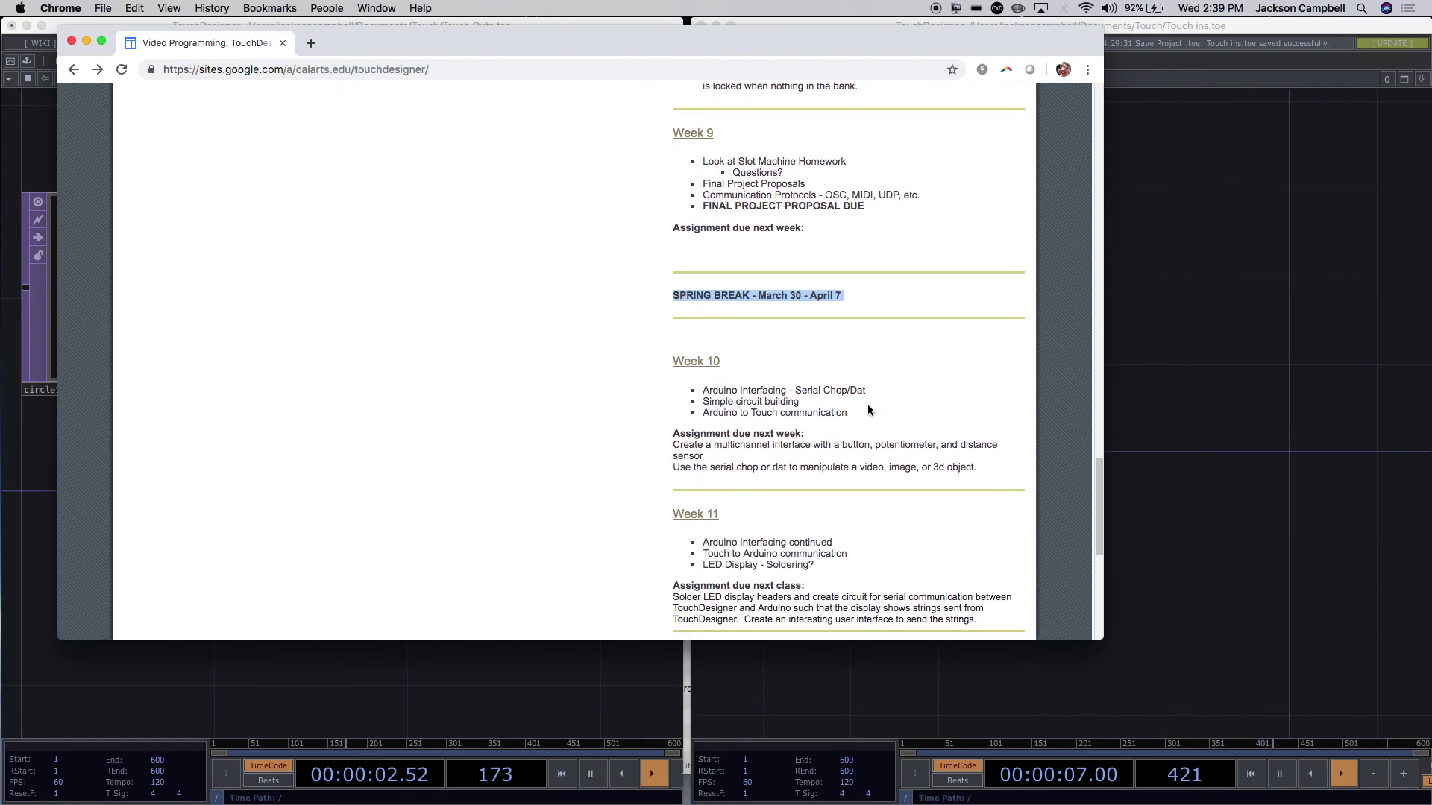
scroll(868, 410, "down", 2)
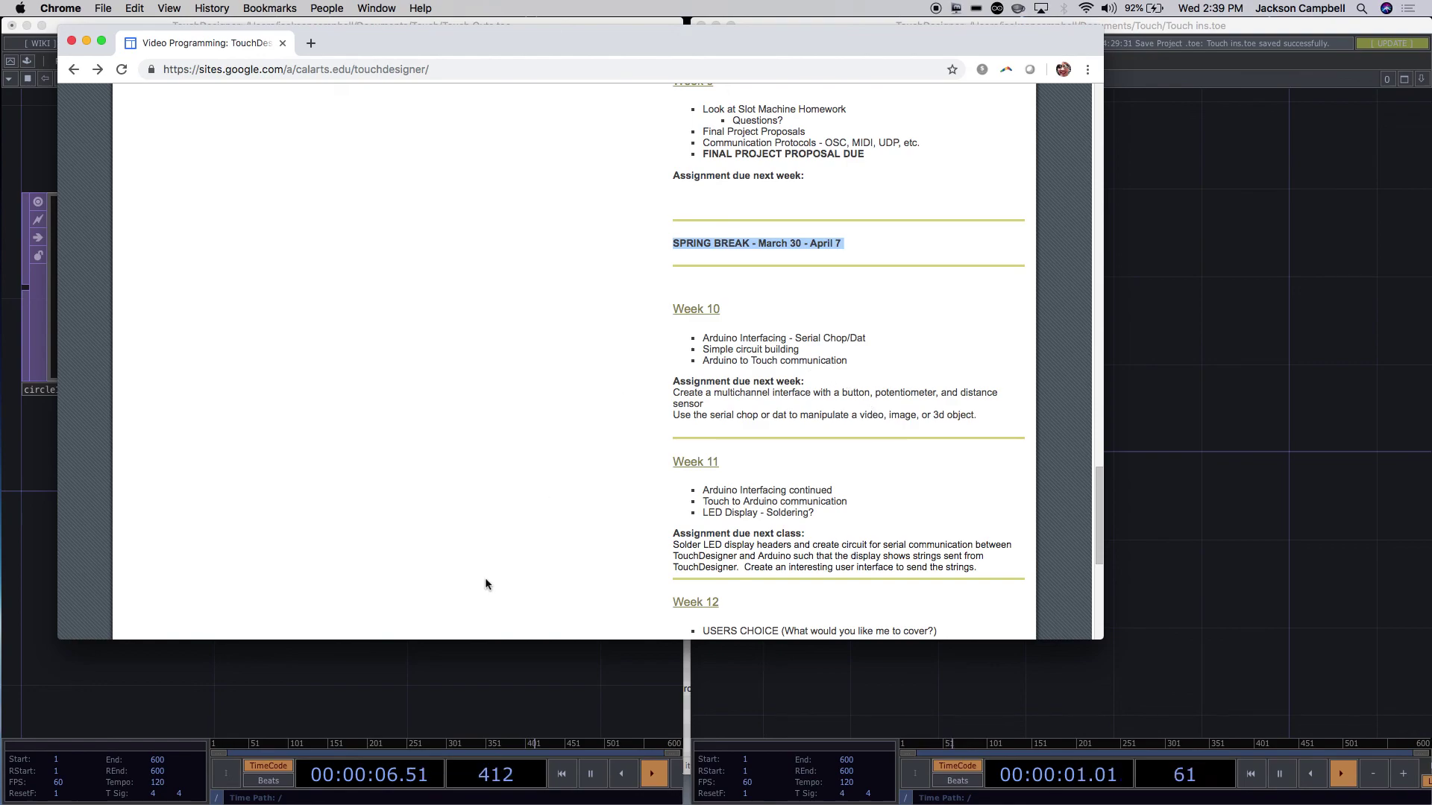
mouse_move(409, 787)
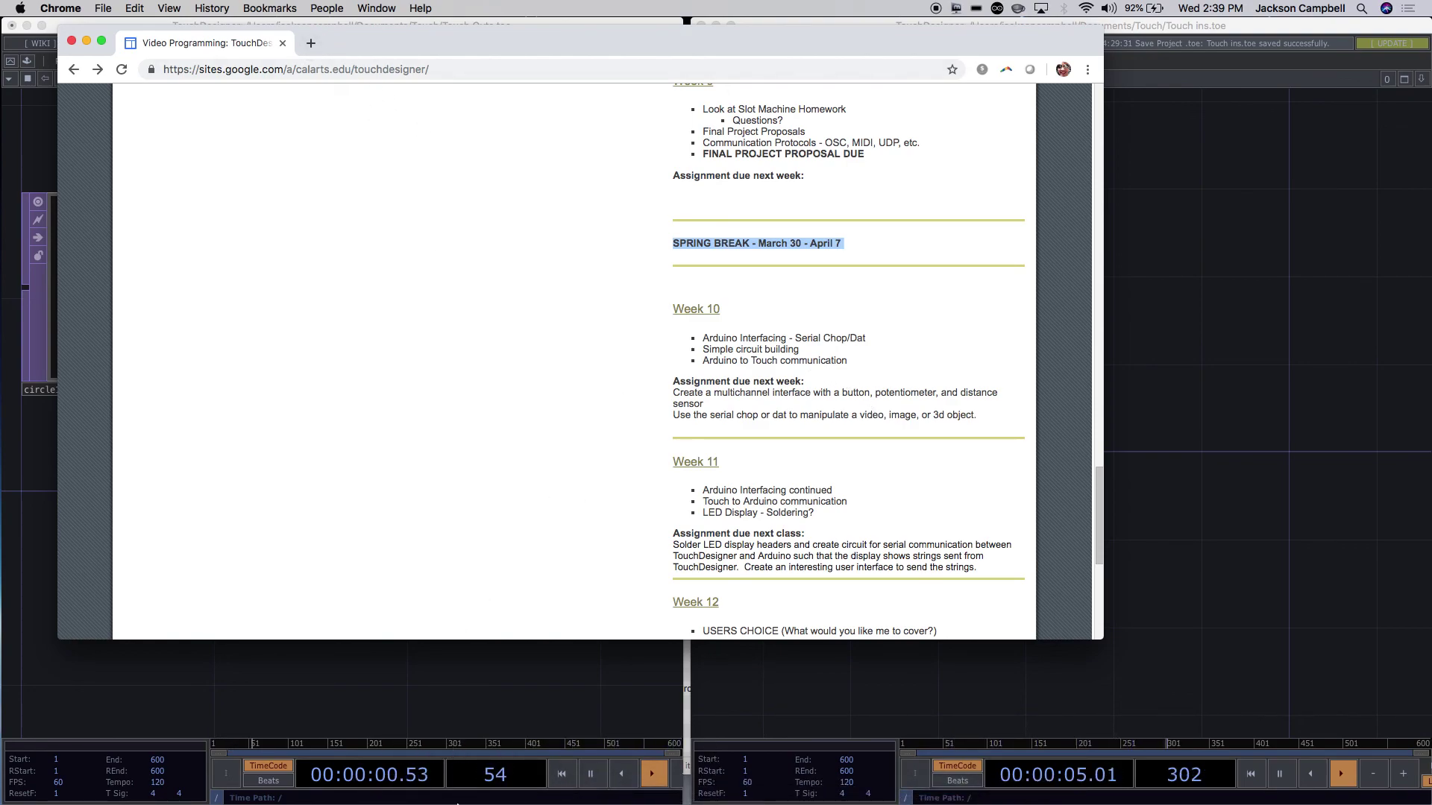
Open amazon.com in a new browser tab and search the store for "Arduino kit".
left_click(311, 43)
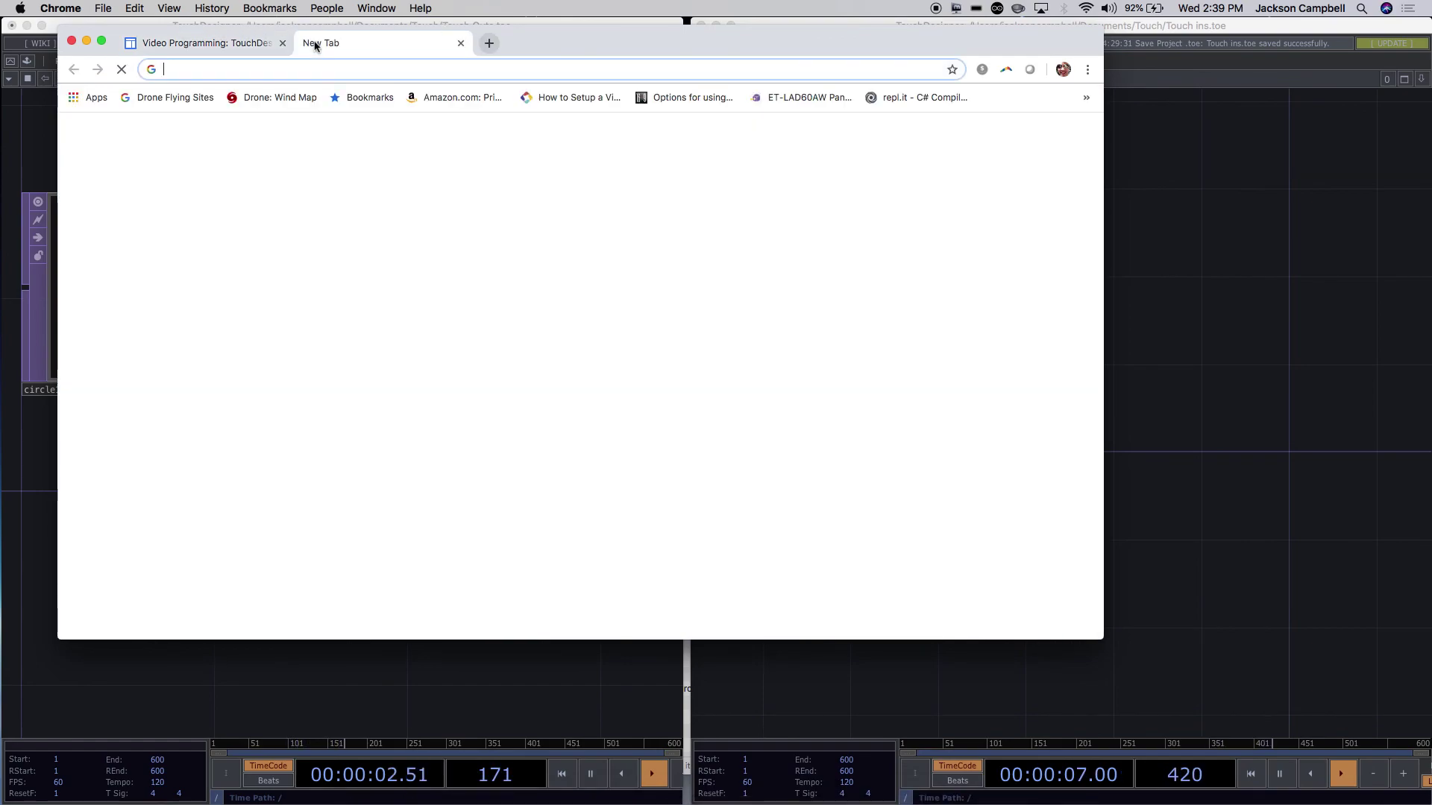
type("ama")
key("Return")
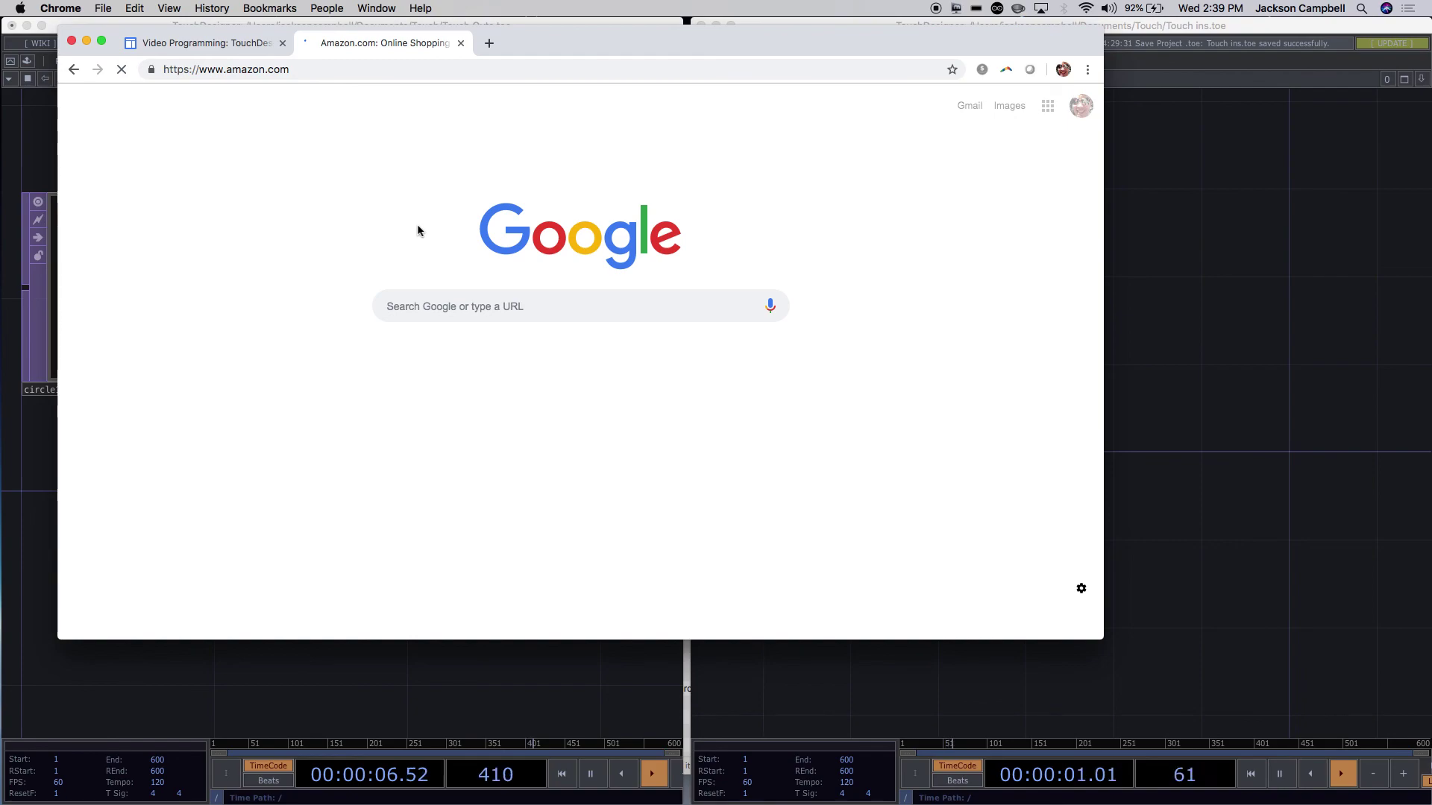
left_click(424, 151)
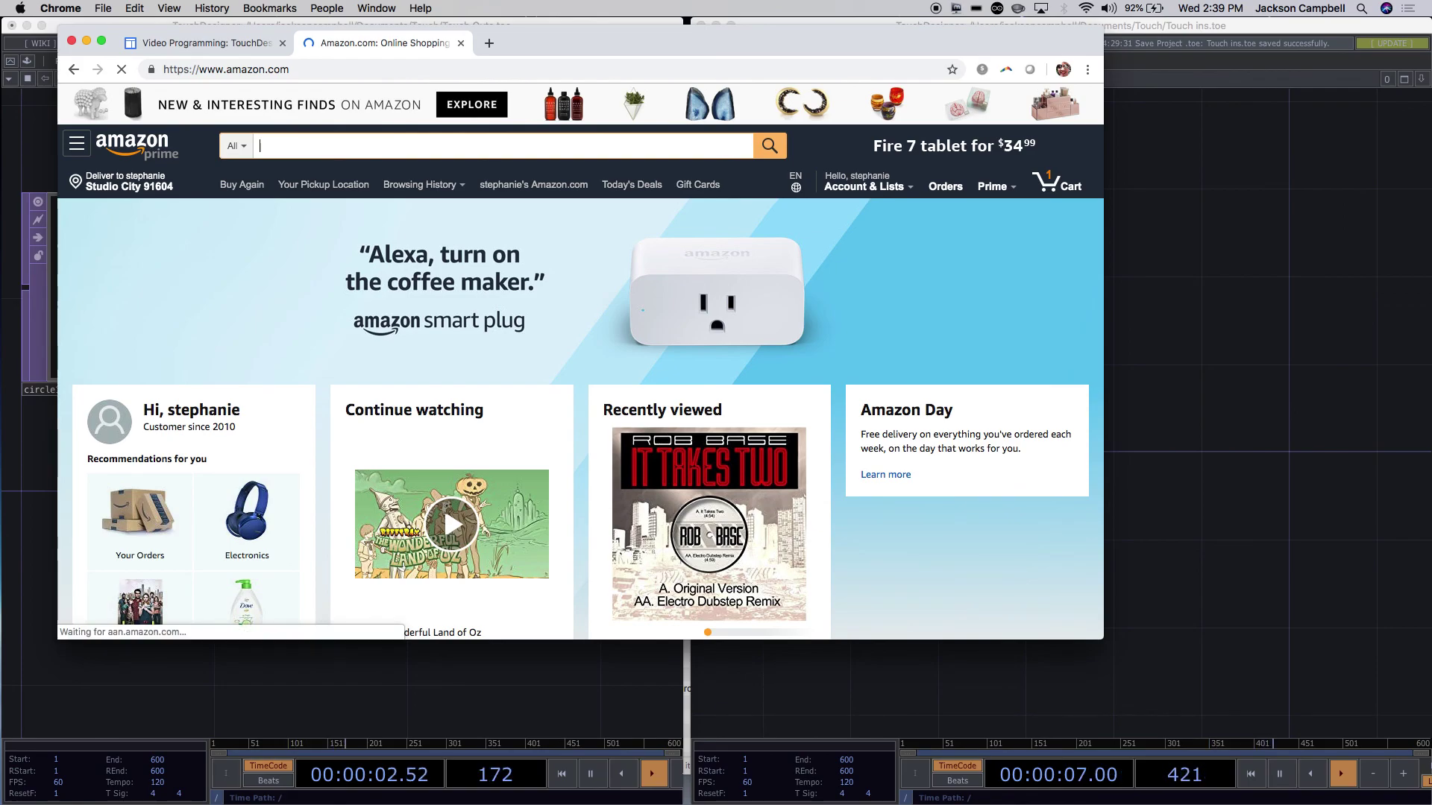
type("Arduino ki")
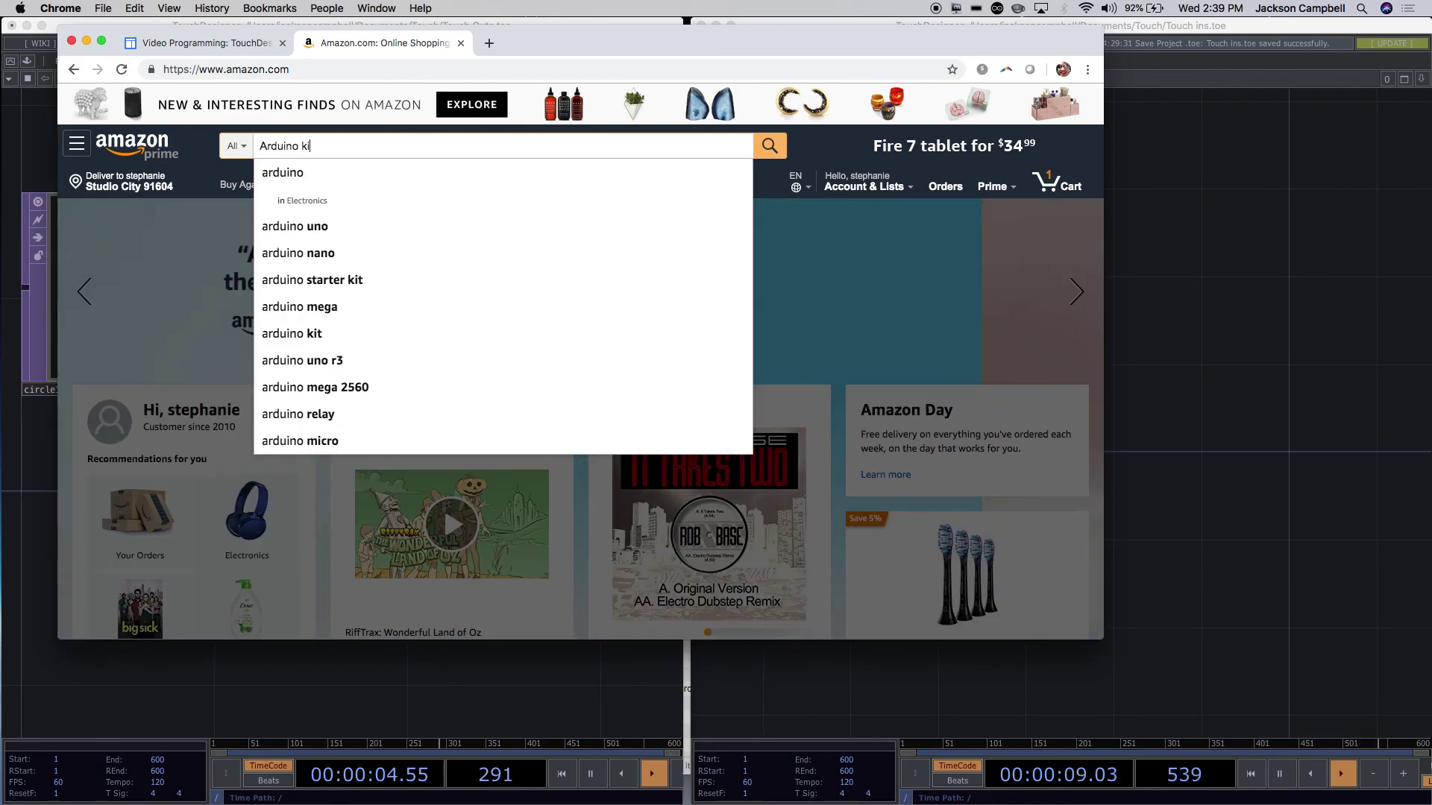
type("t")
key("Return")
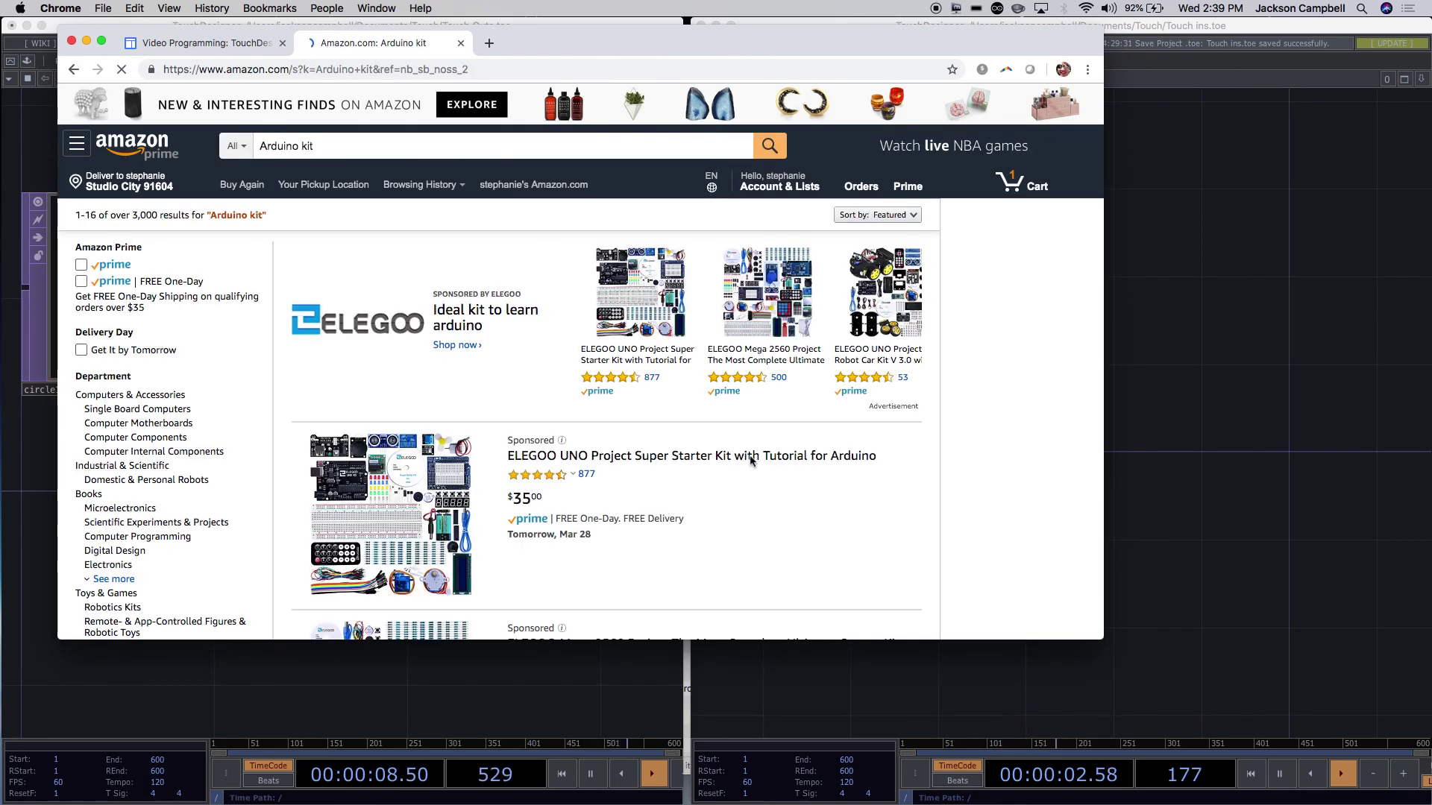
Examine the Arduino kit search results, comparing the LAFVIN, Smraza and ELEGOO Smart Robot Car kits' contents and prices.
scroll(751, 462, "down", 2)
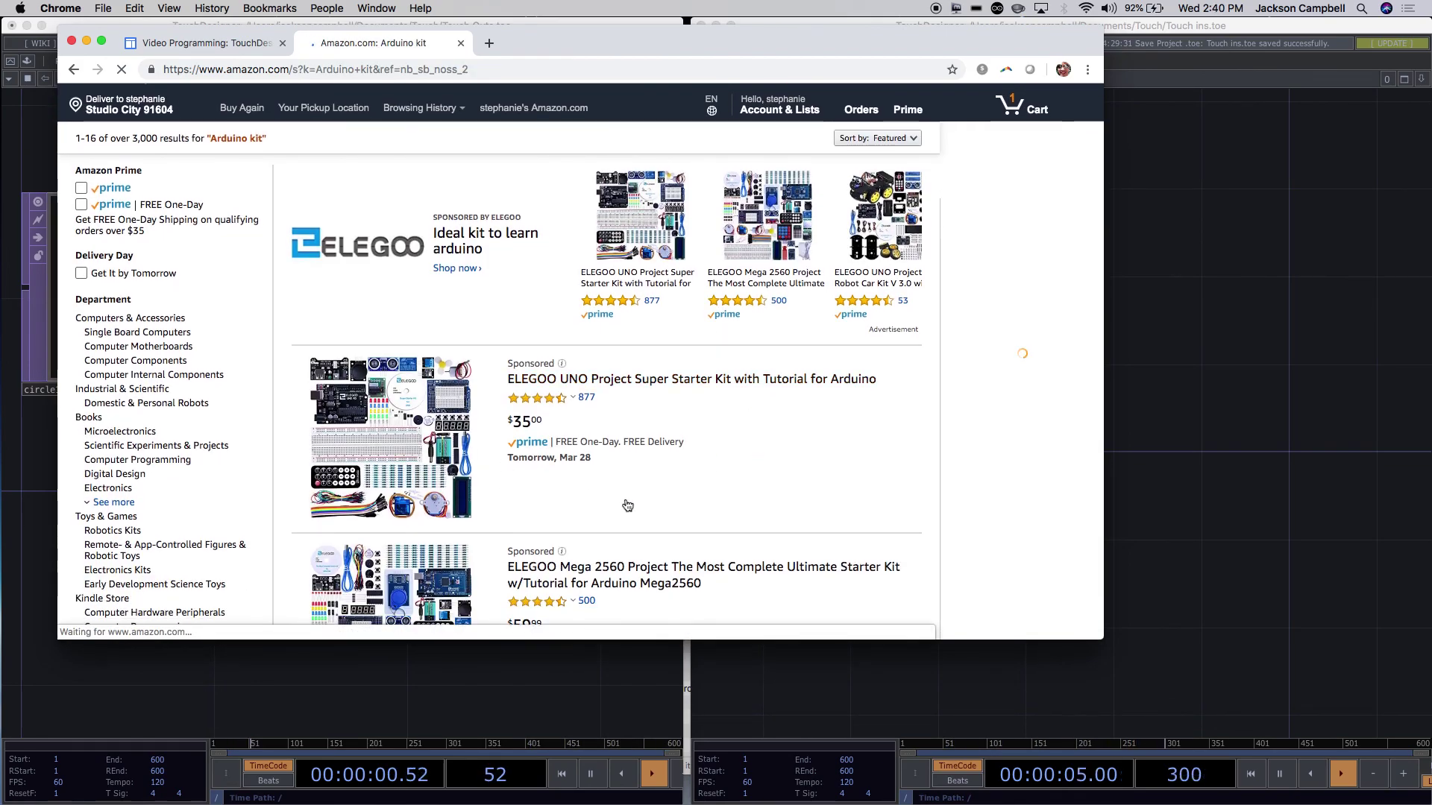
scroll(641, 501, "down", 10)
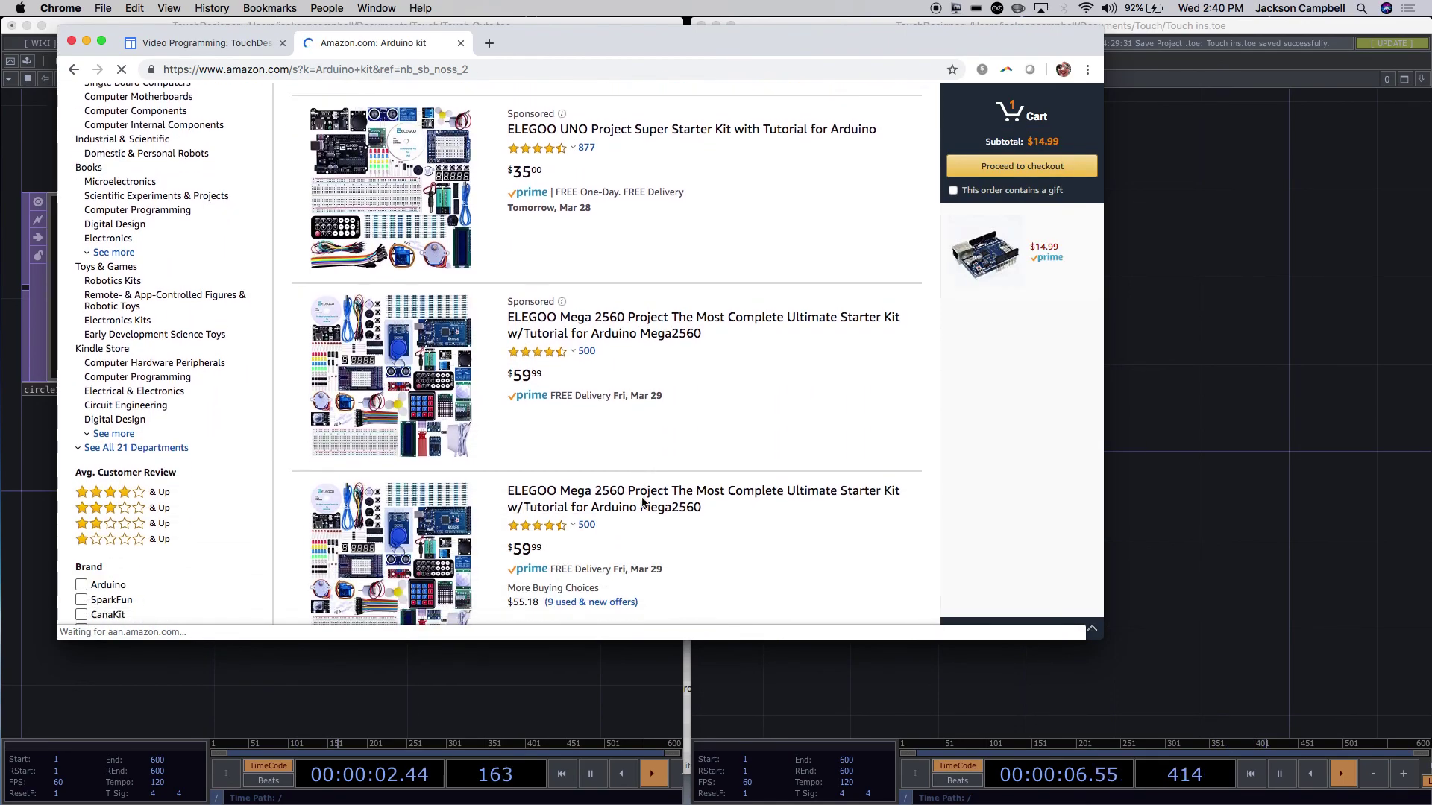
scroll(643, 503, "down", 9)
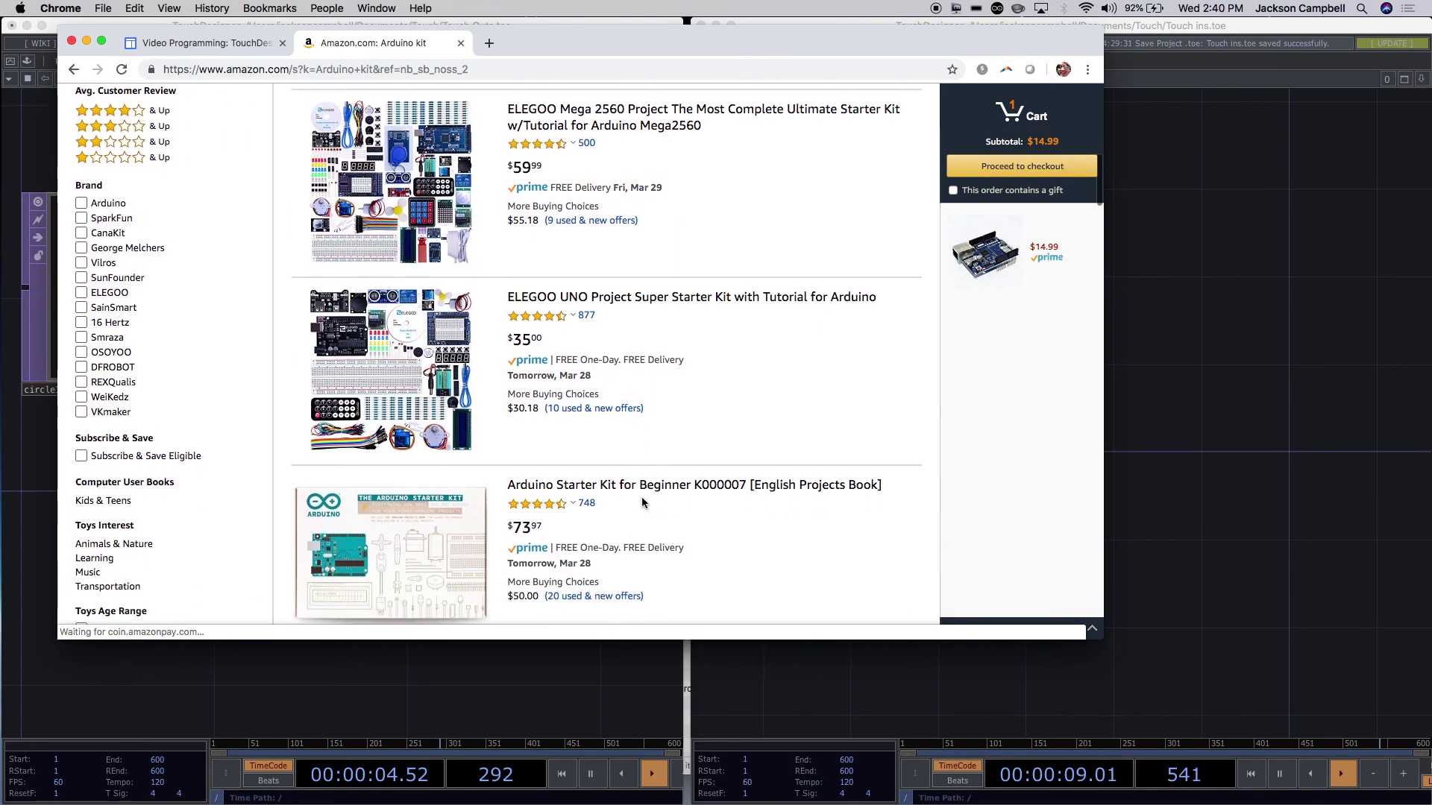
scroll(643, 503, "down", 10)
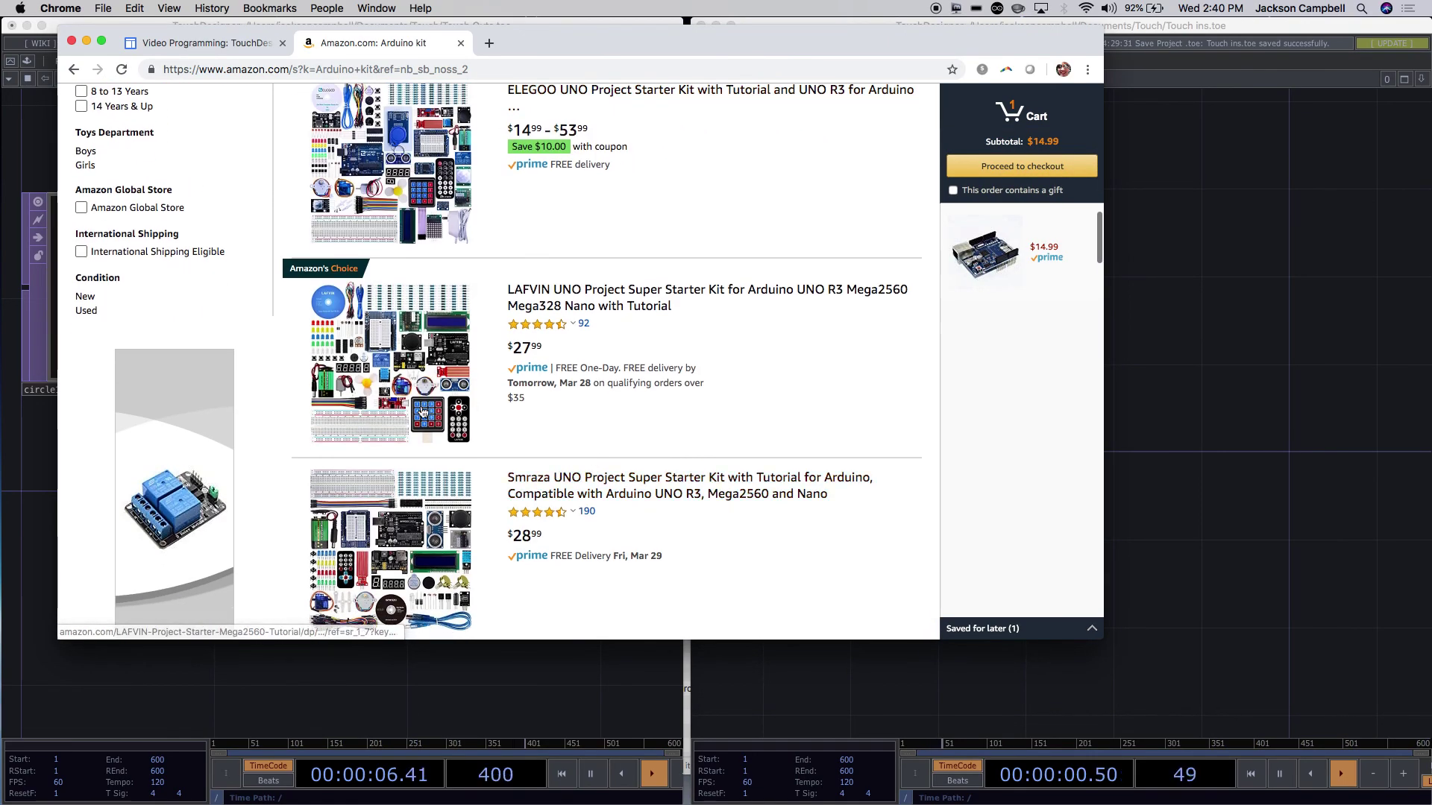
scroll(646, 431, "down", 2)
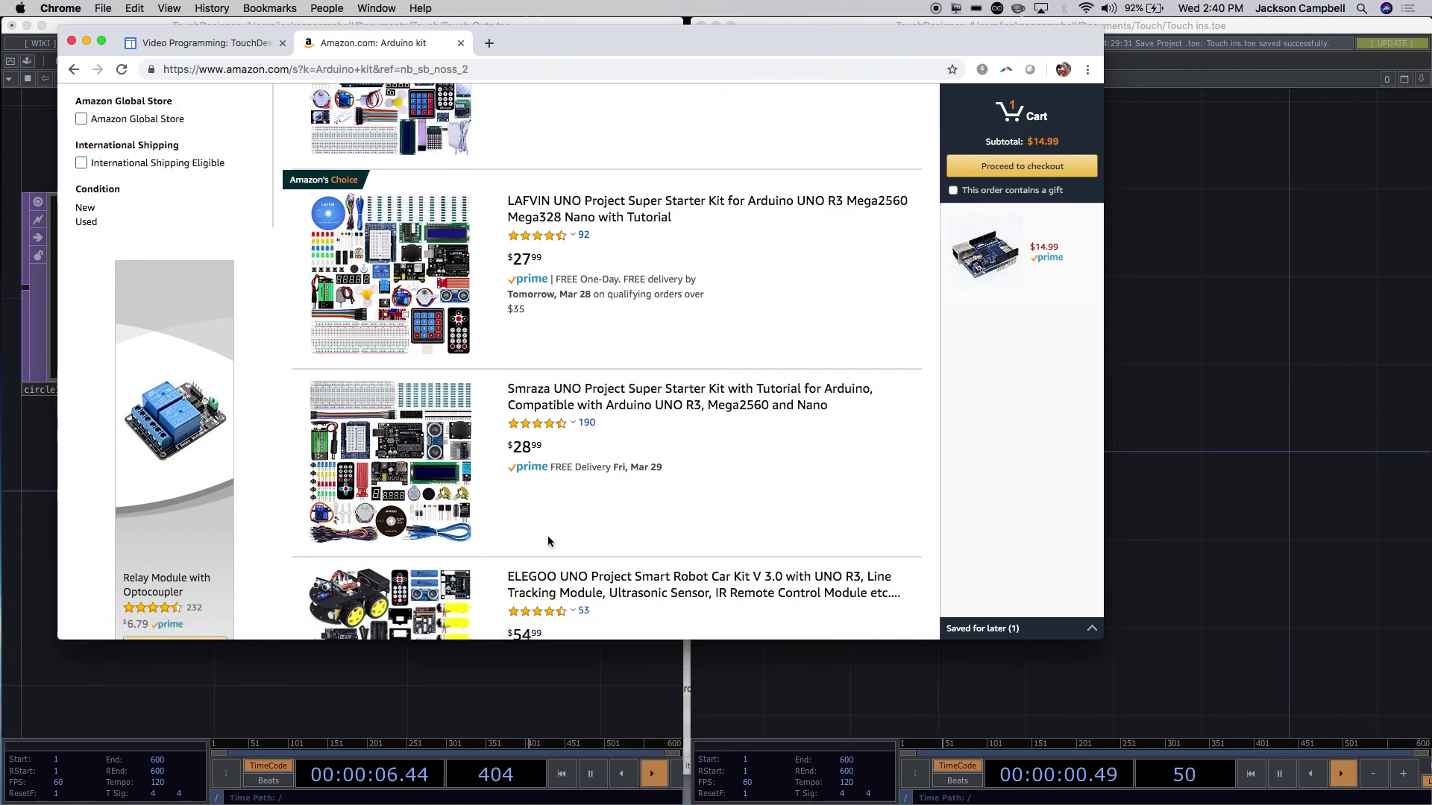
scroll(547, 536, "down", 1)
scroll(547, 542, "down", 2)
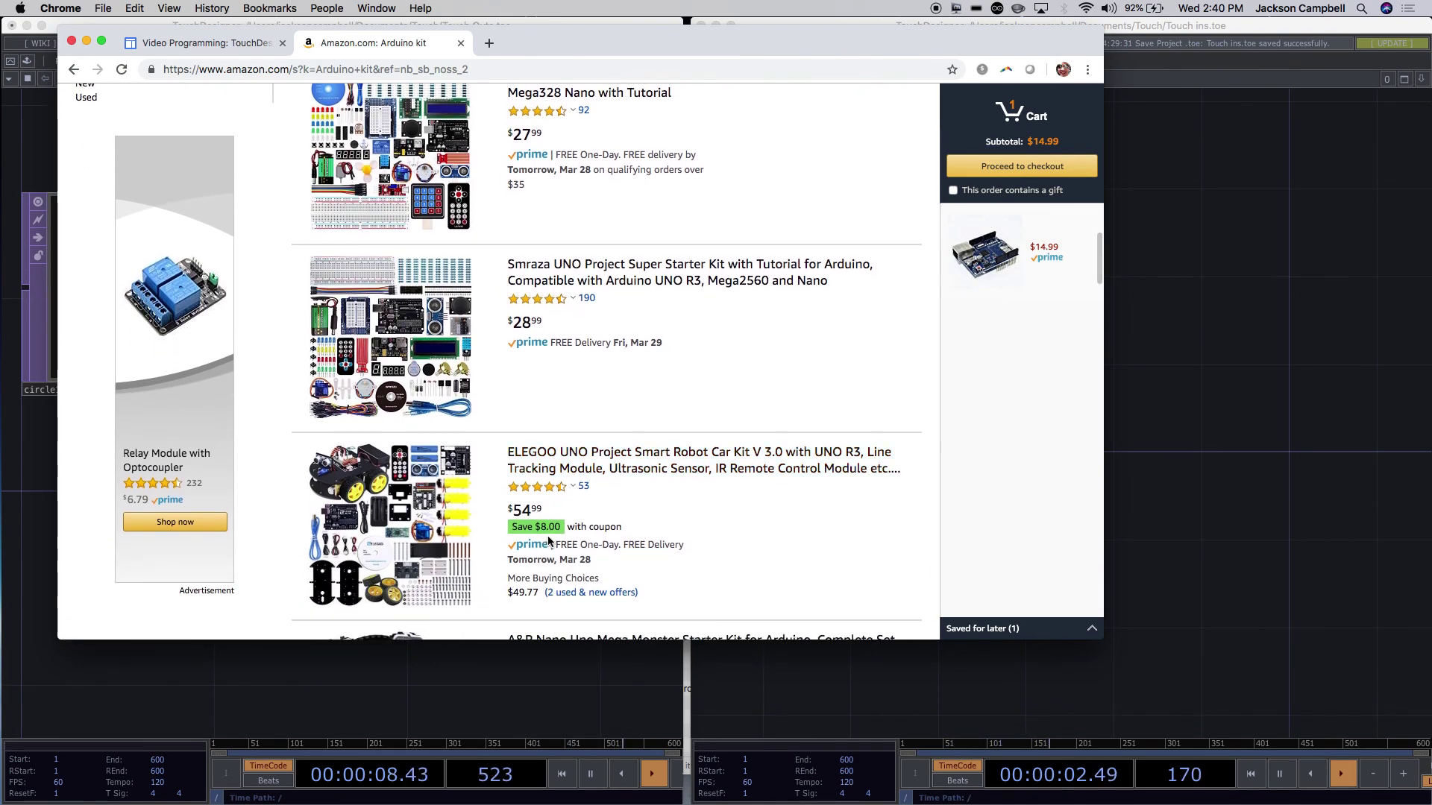
scroll(517, 431, "down", 2)
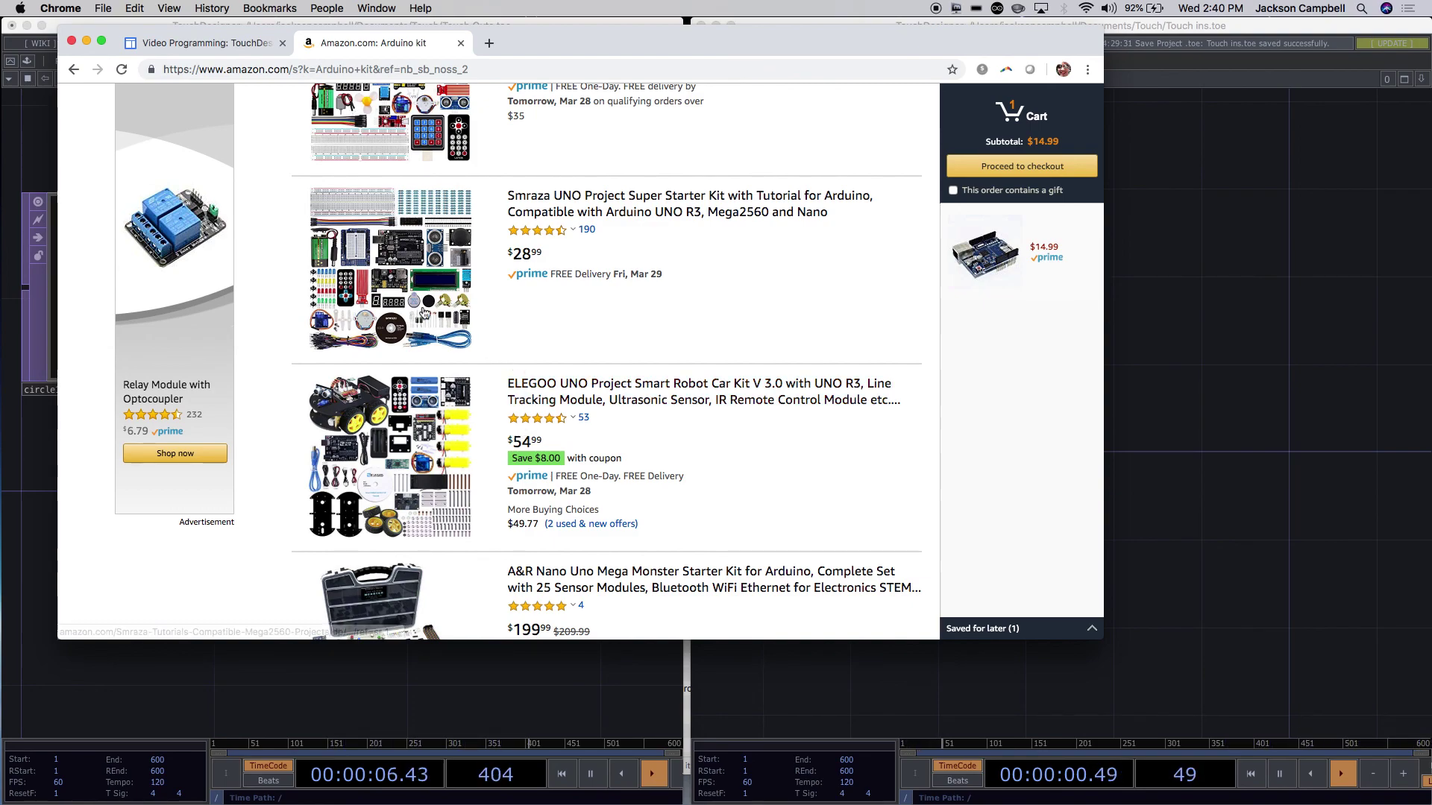
scroll(516, 431, "up", 2)
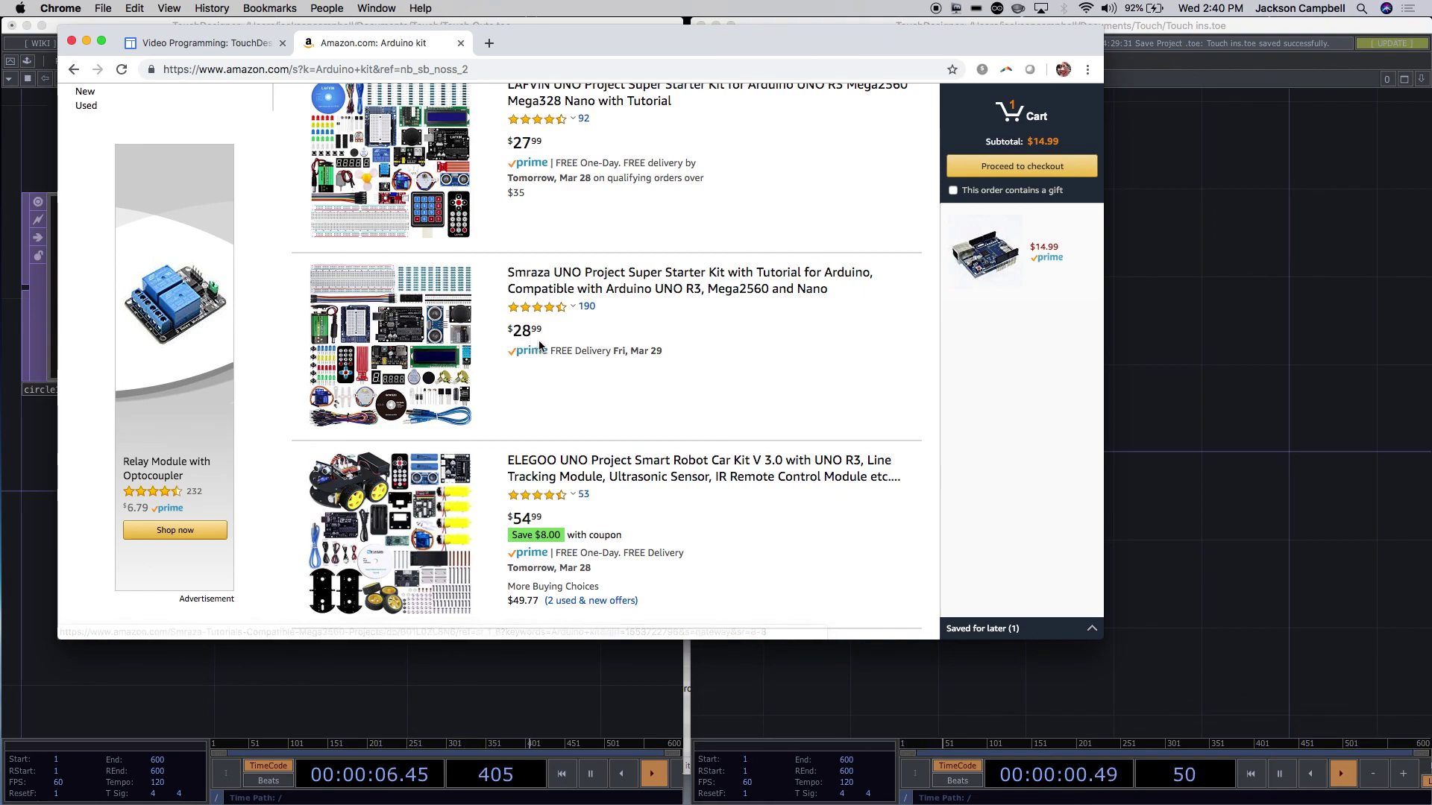
scroll(446, 492, "down", 4)
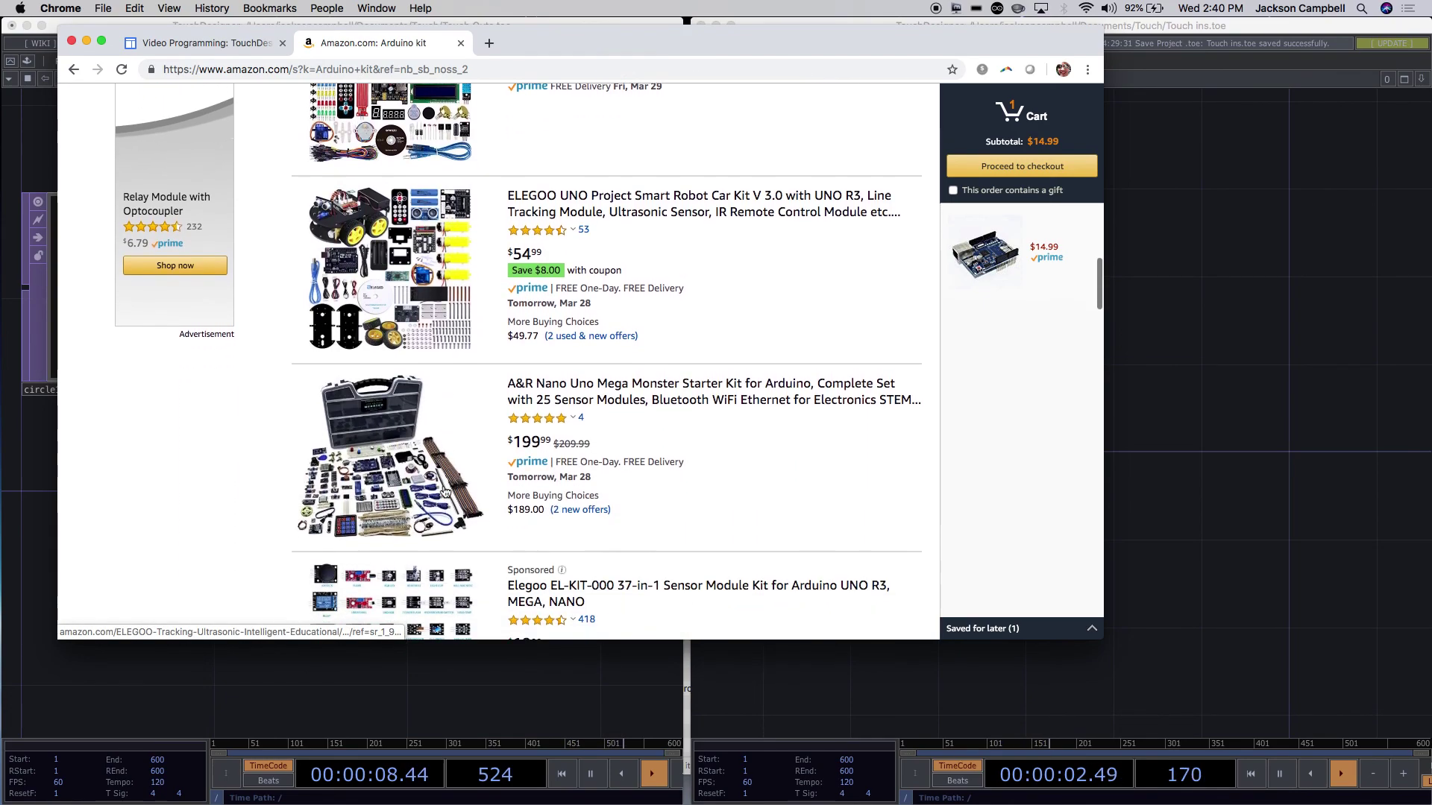
scroll(425, 440, "up", 4)
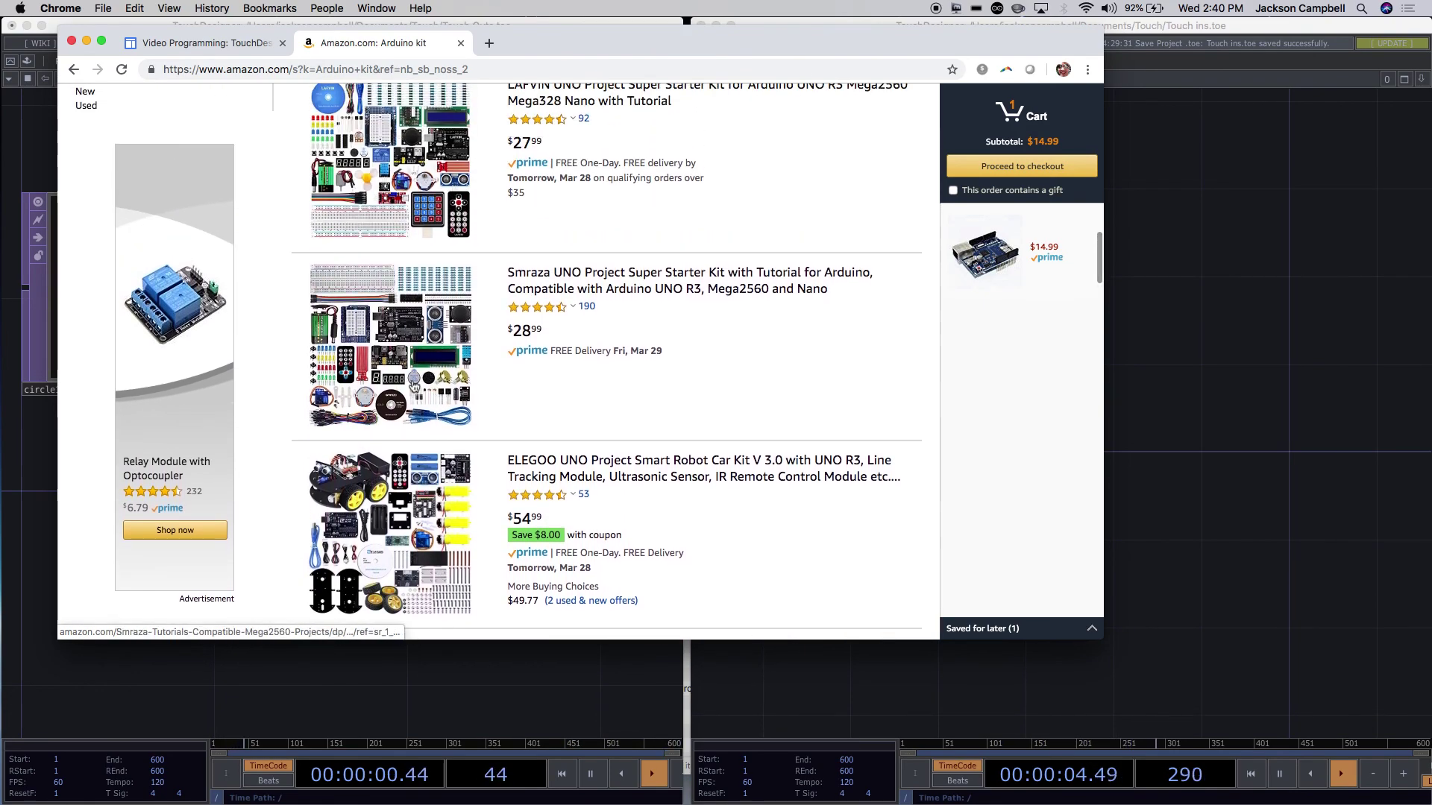
scroll(416, 423, "up", 1)
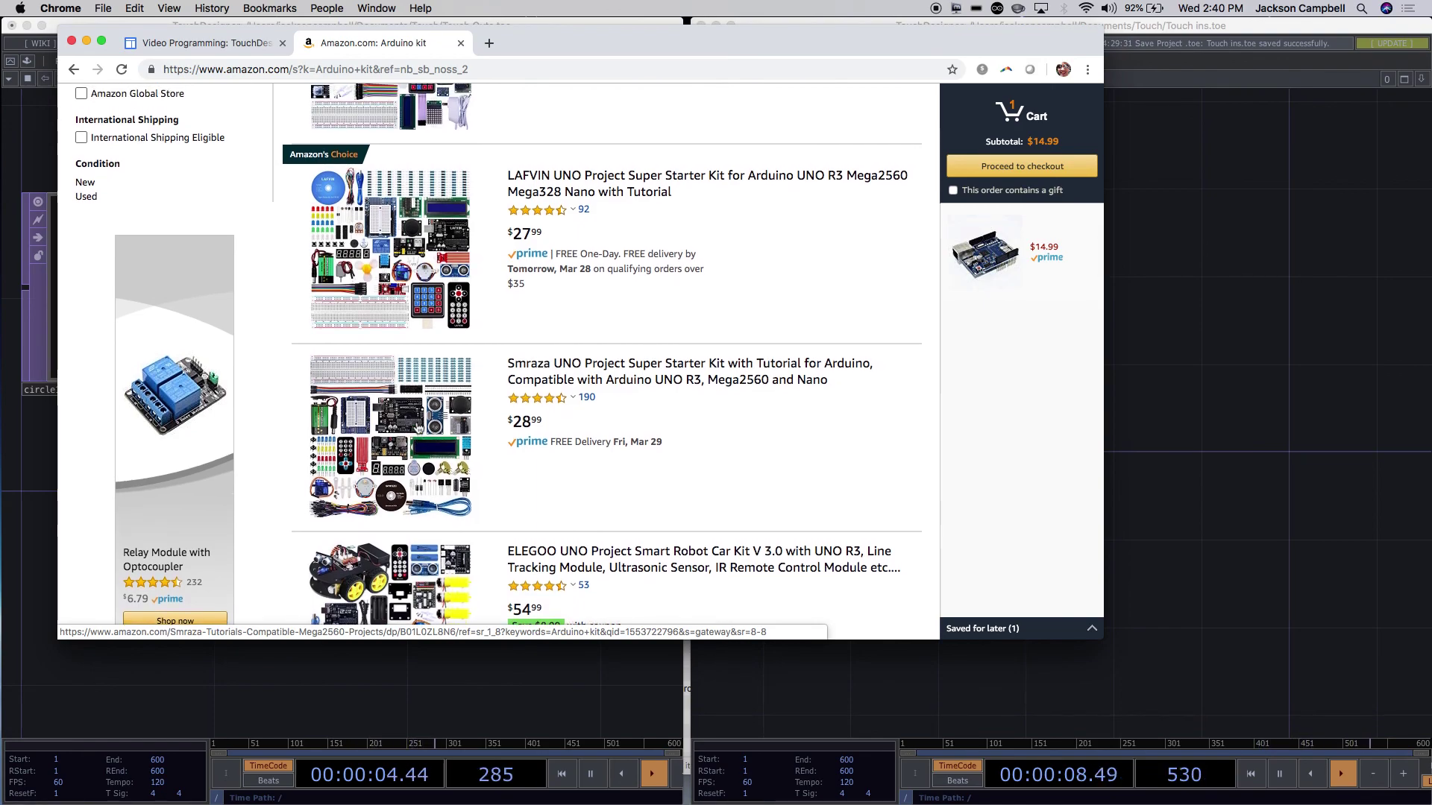
Compare the ELEGOO UNO, ELEGOO Mega 2560 and official Arduino starter kits, and return to the beginning of the search results.
scroll(416, 428, "up", 4)
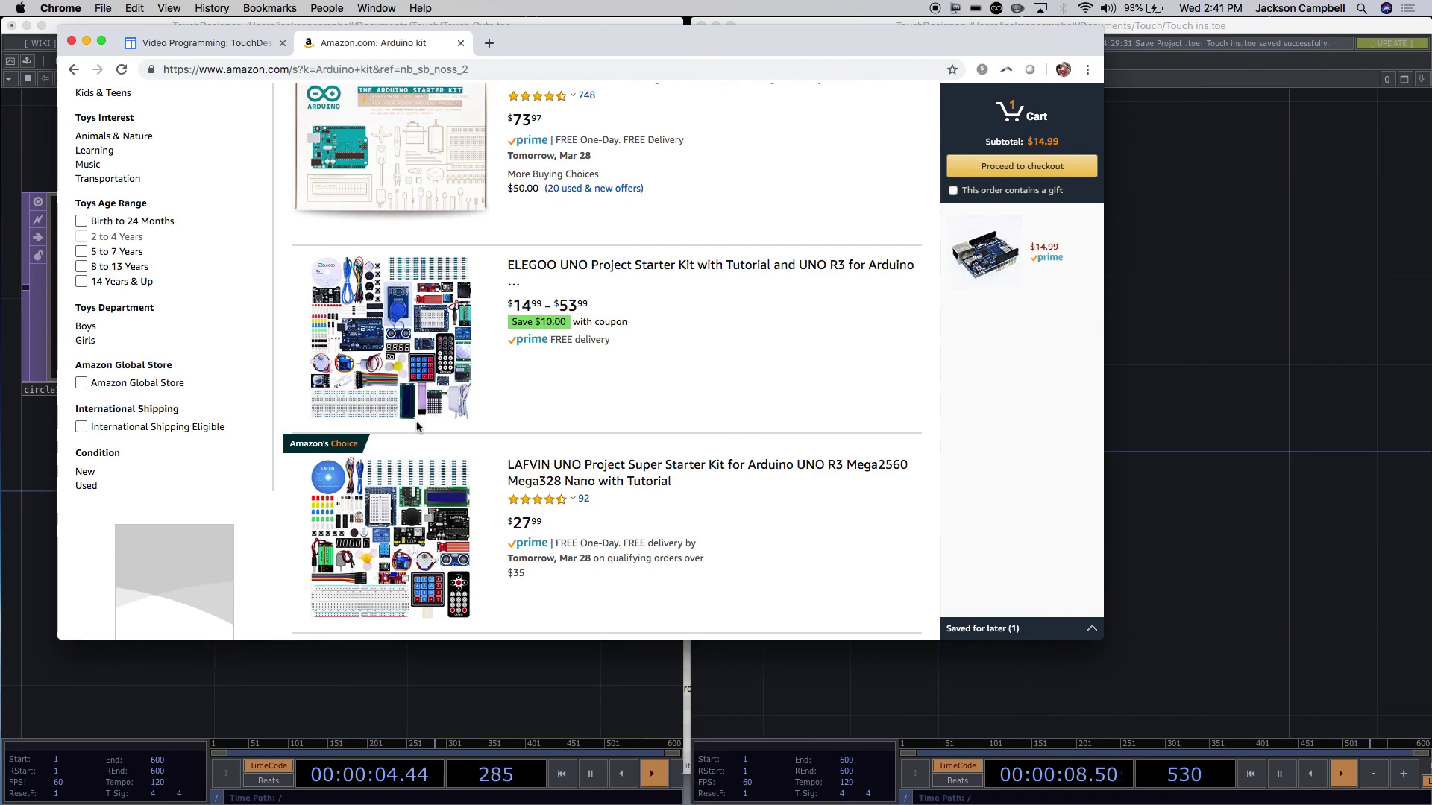
scroll(417, 426, "up", 6)
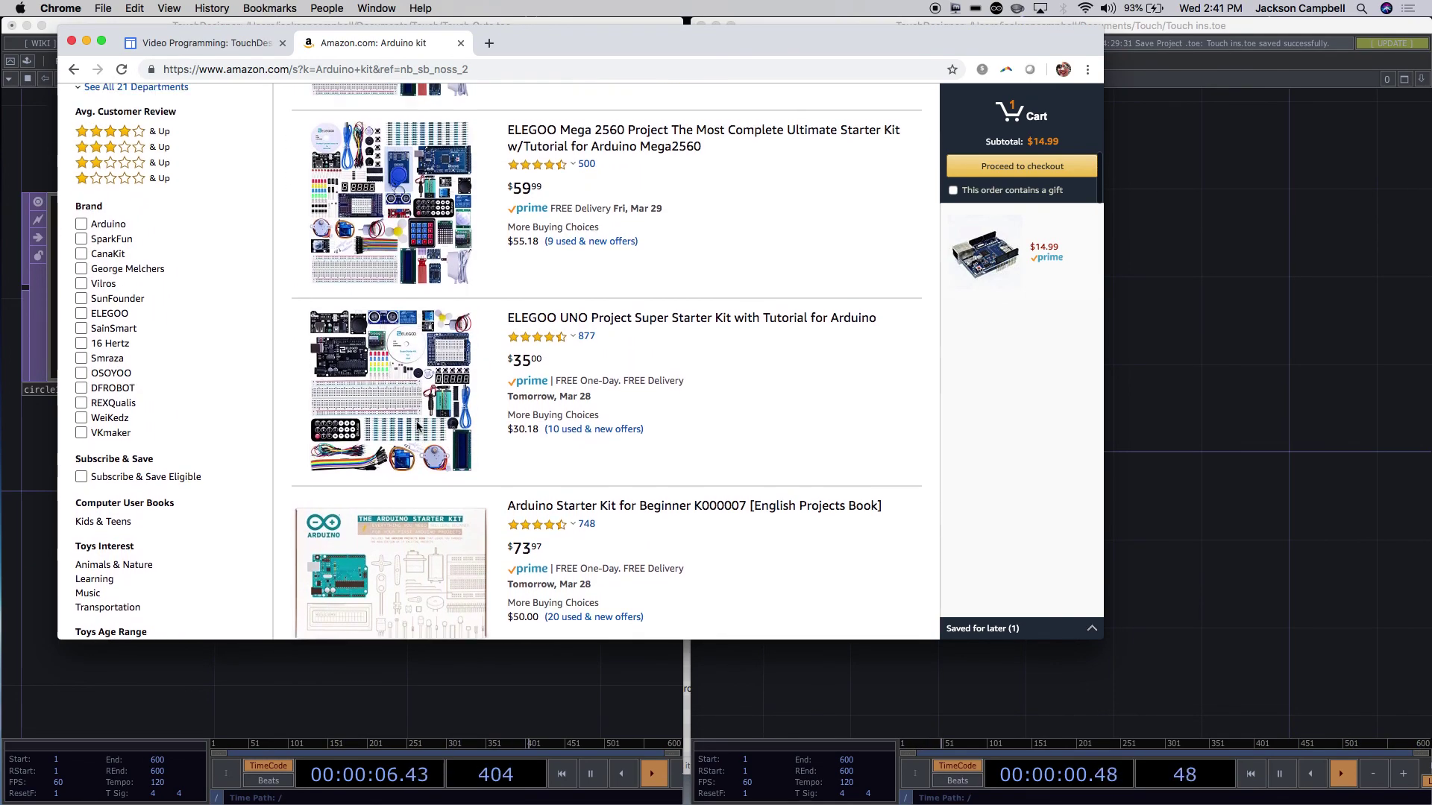
scroll(417, 427, "up", 6)
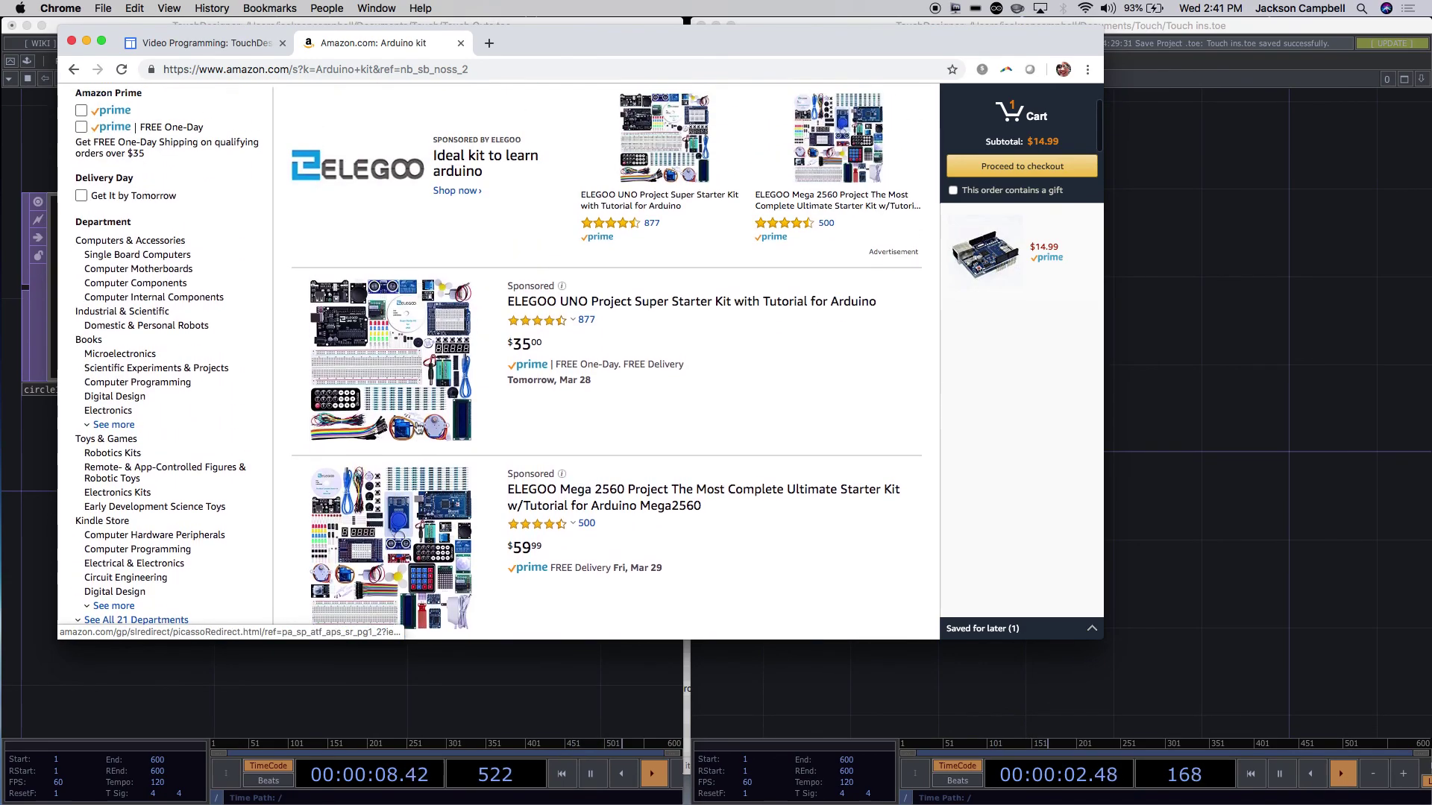
scroll(570, 421, "down", 10)
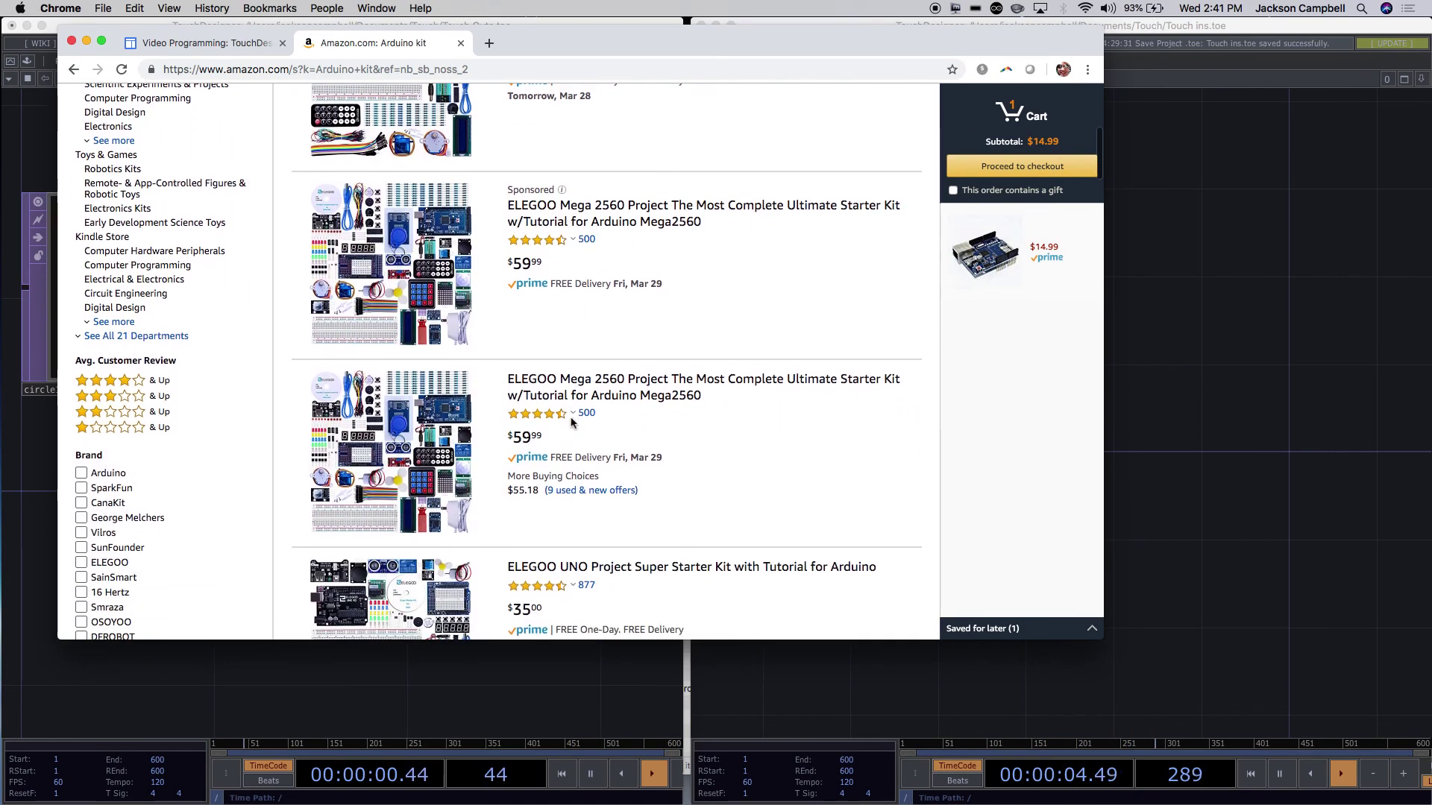
scroll(572, 422, "down", 4)
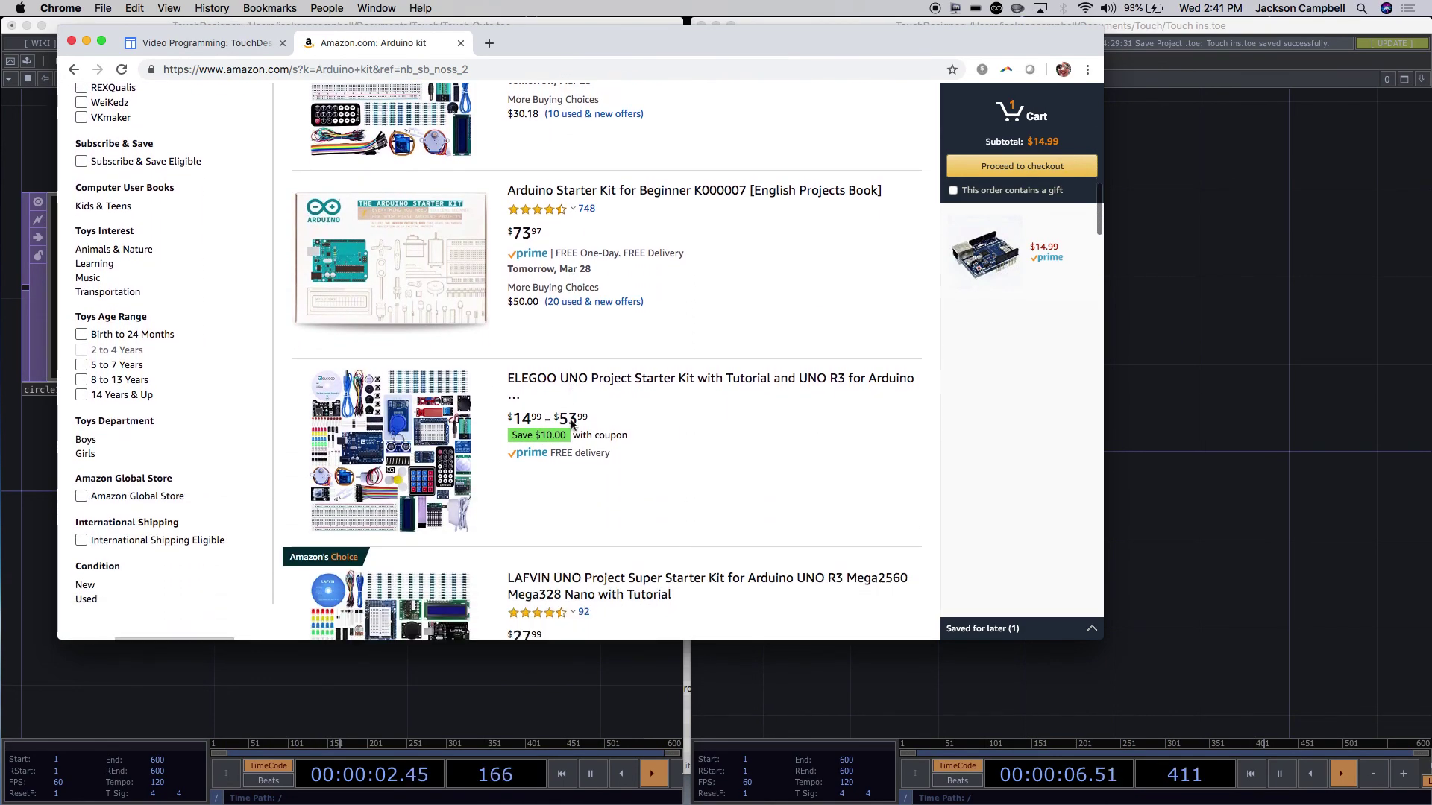
scroll(571, 425, "down", 1)
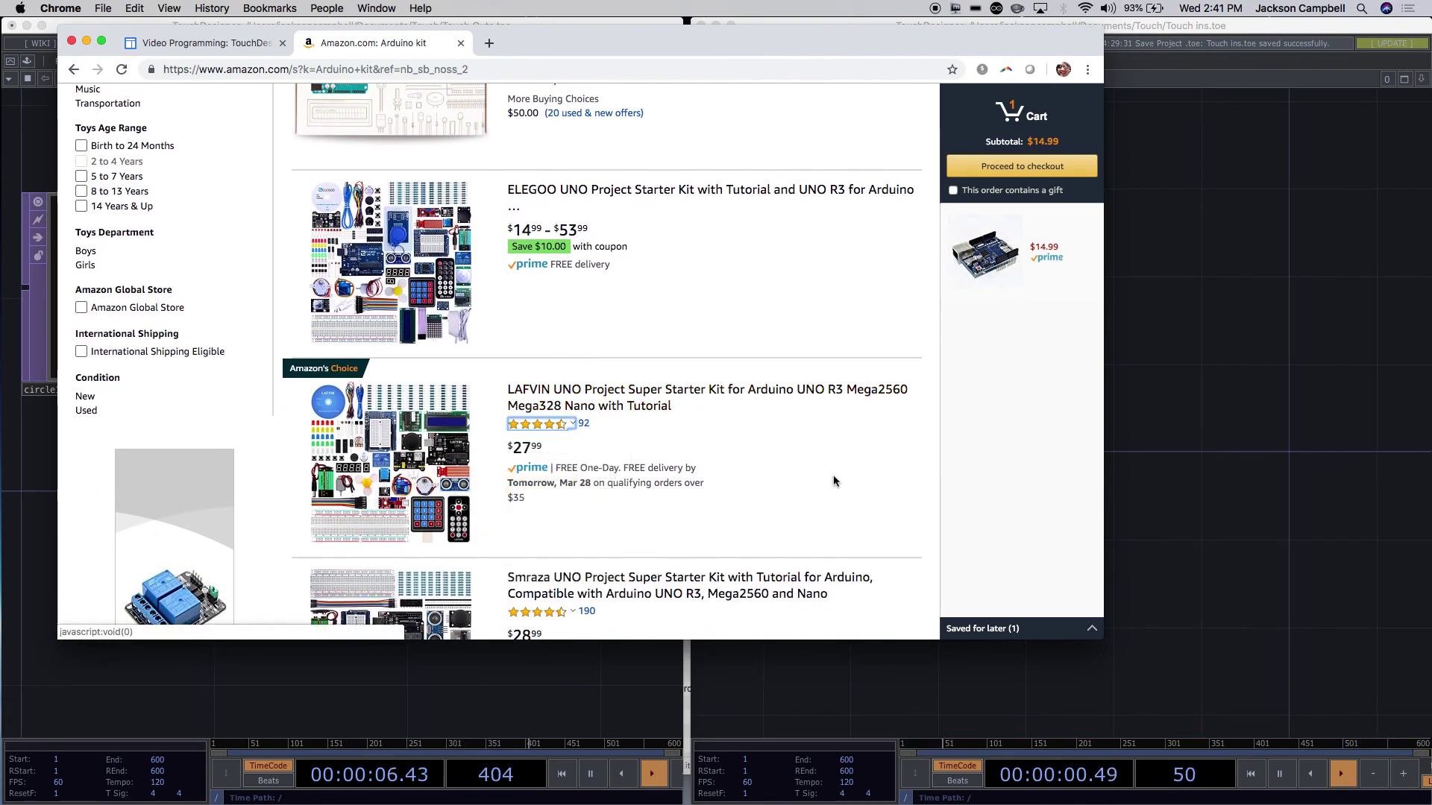
scroll(833, 481, "down", 5)
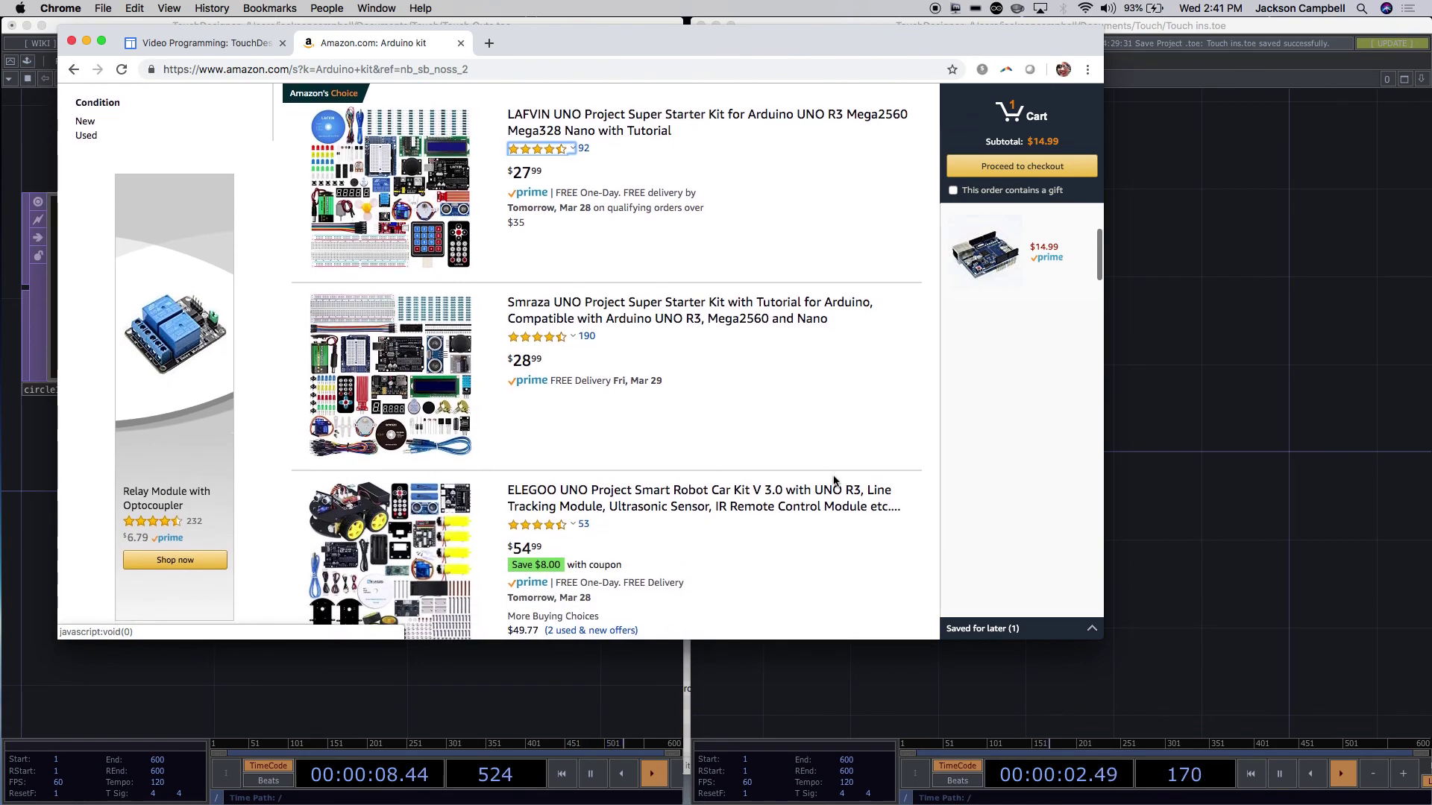
scroll(834, 481, "down", 6)
scroll(834, 481, "up", 4)
scroll(834, 481, "up", 12)
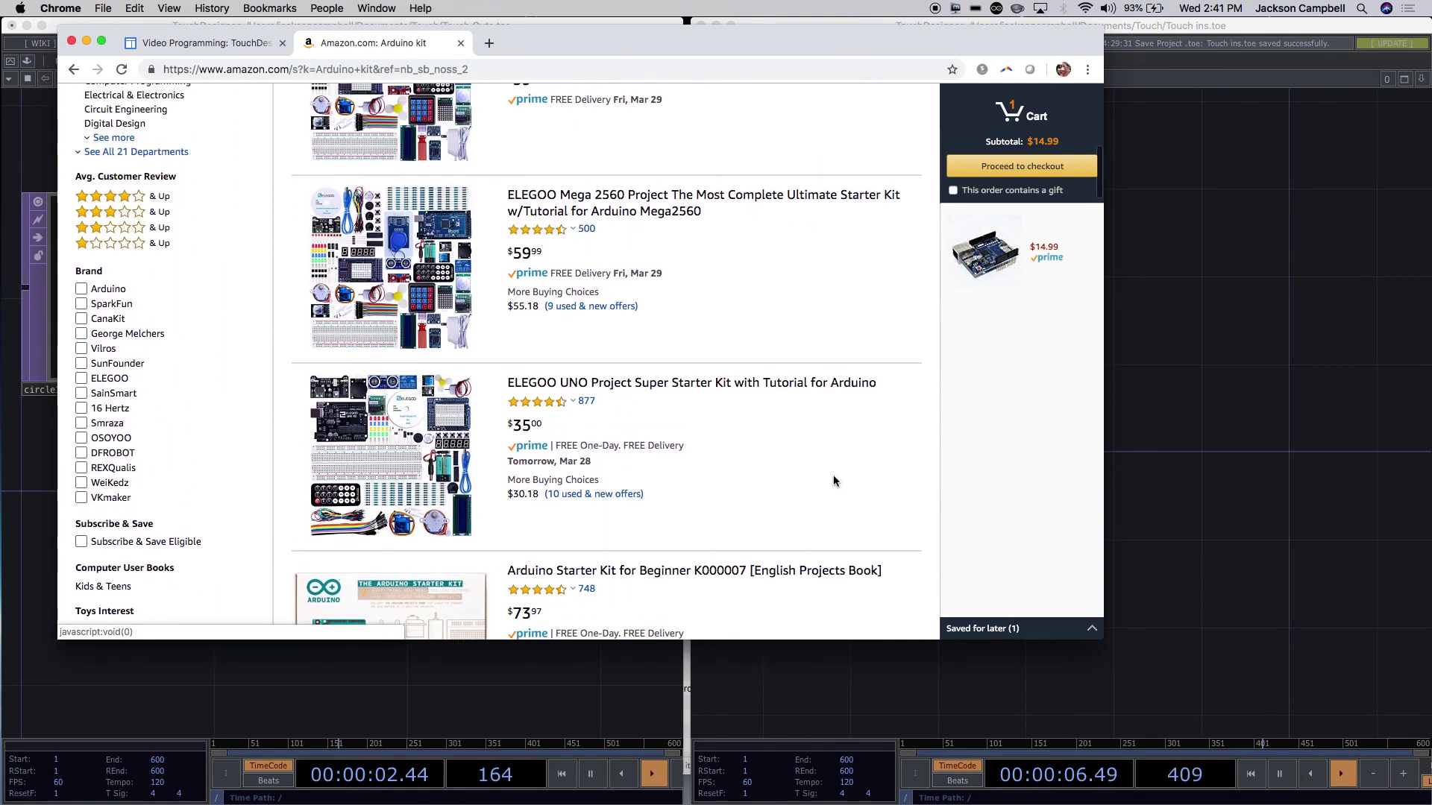
scroll(833, 481, "up", 2)
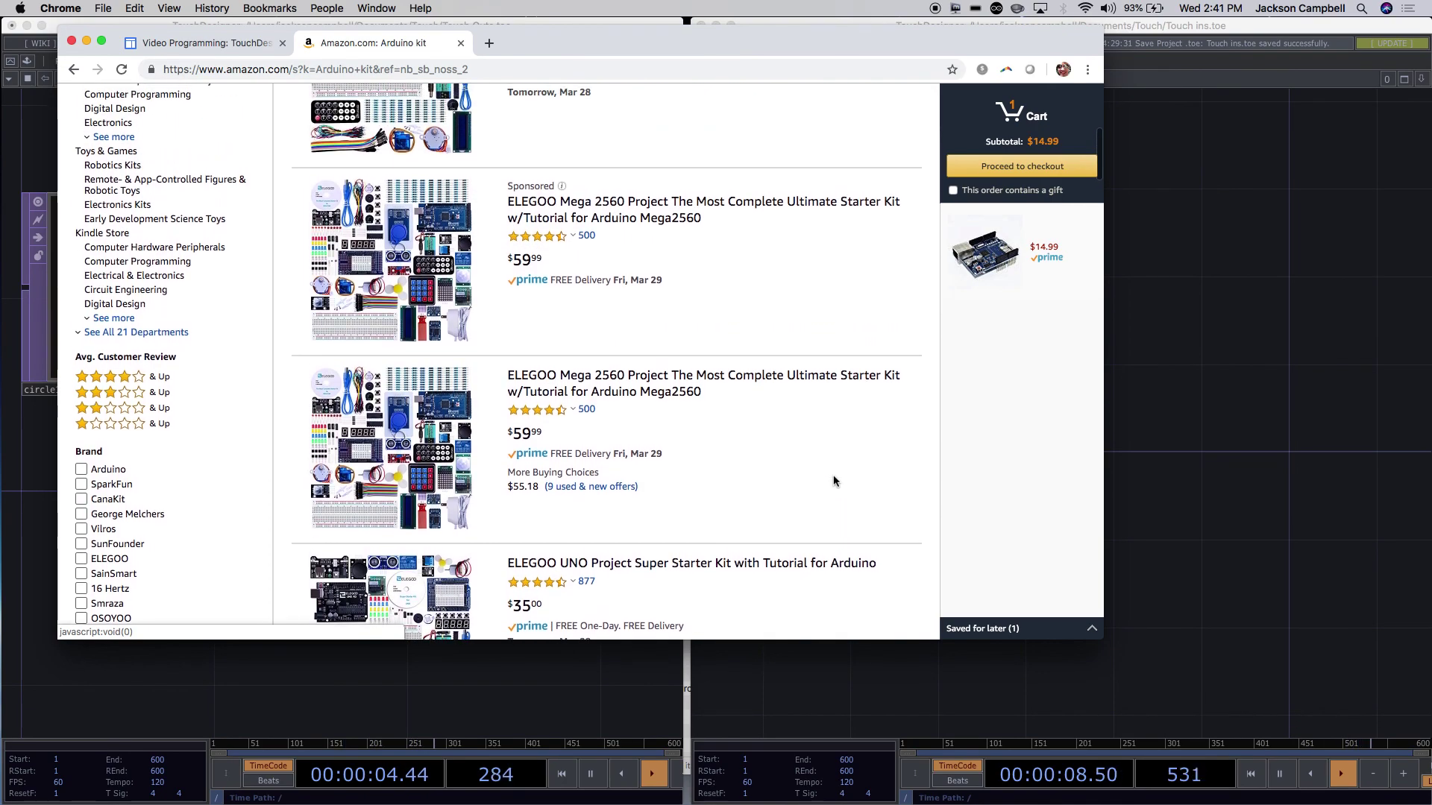
scroll(833, 481, "up", 2)
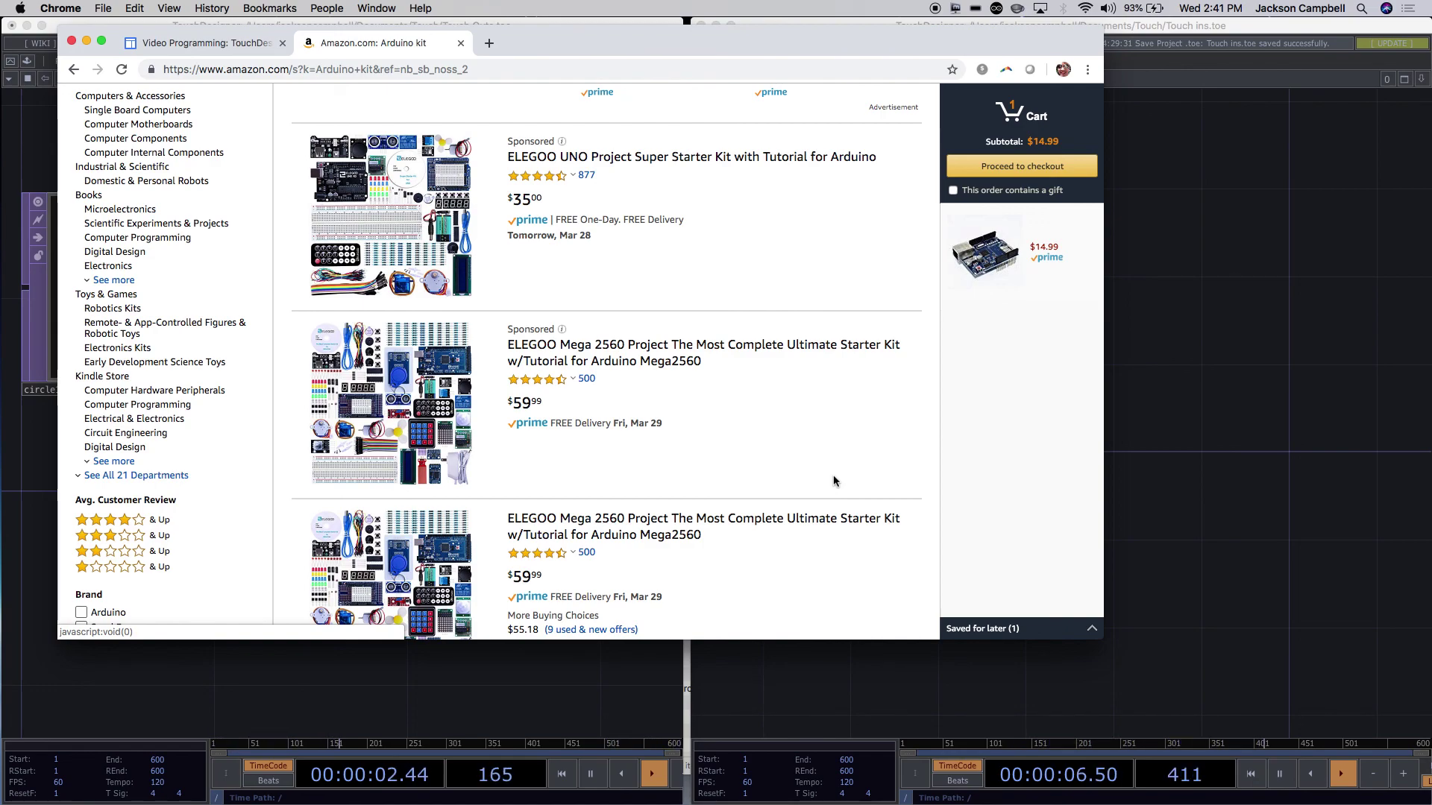
scroll(834, 481, "up", 5)
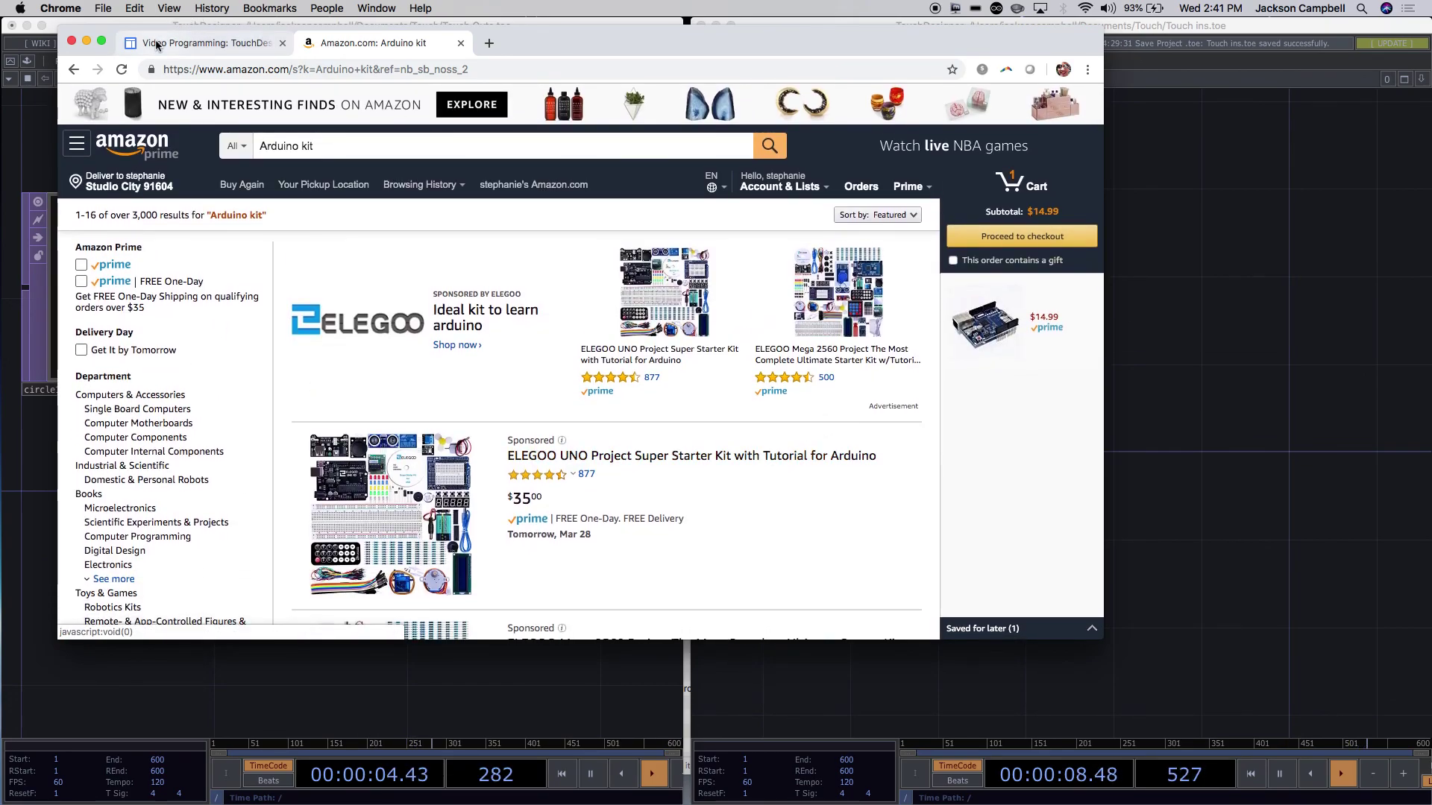